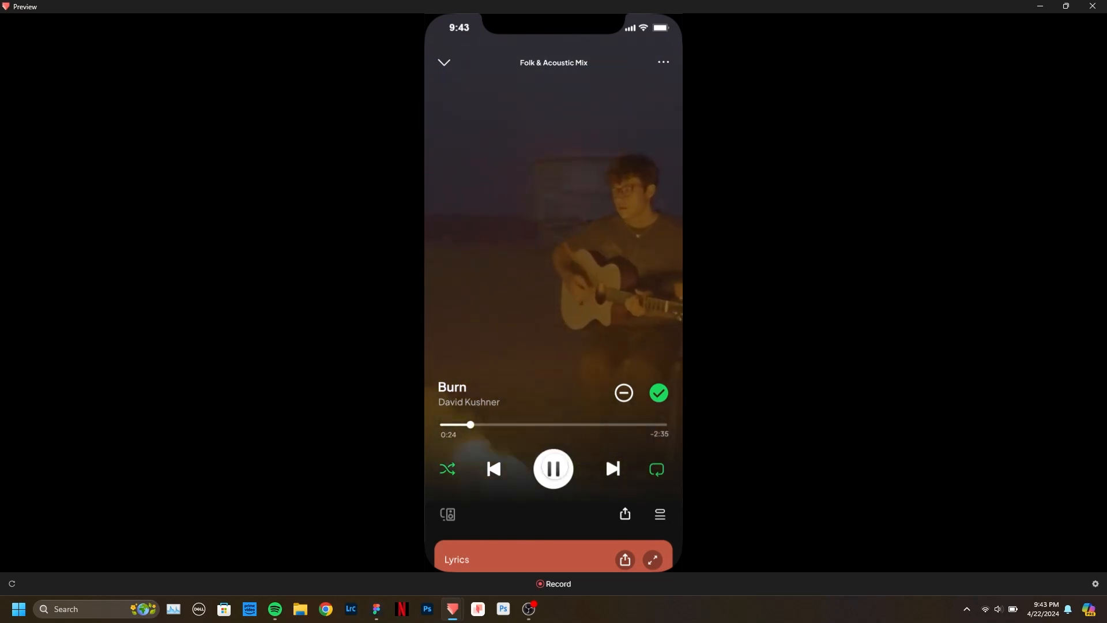
Test the Burn player preview by pausing and resuming playback, scrubbing to about 1:47 and back to about 0:35, and swiping the player down.
left_click(554, 468)
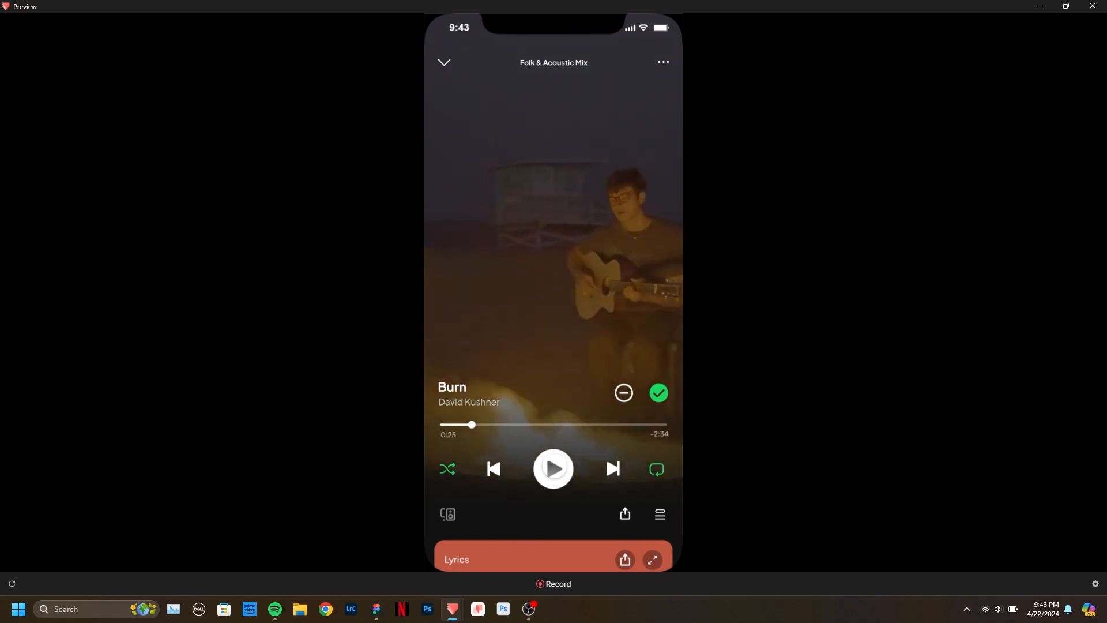
left_click(554, 468)
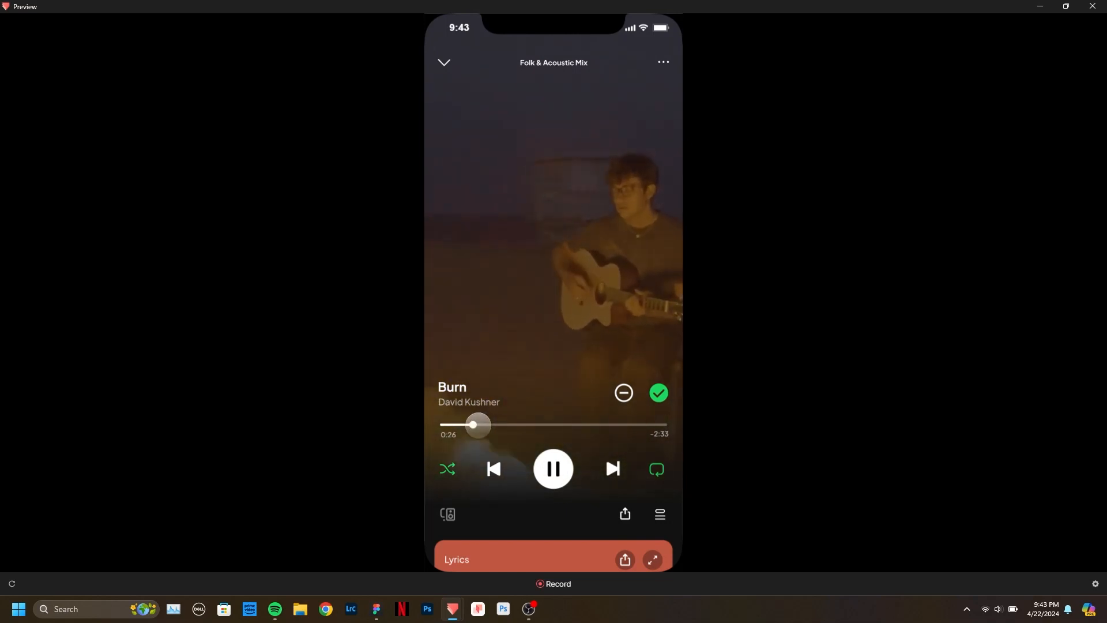
left_click_drag(476, 422, 576, 425)
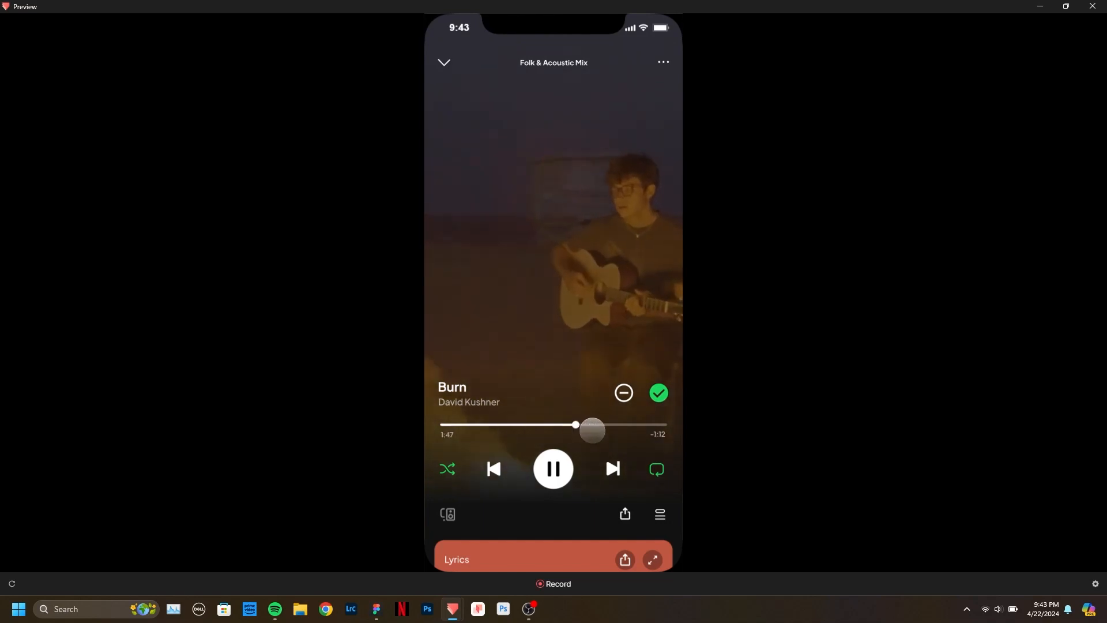
left_click(483, 425)
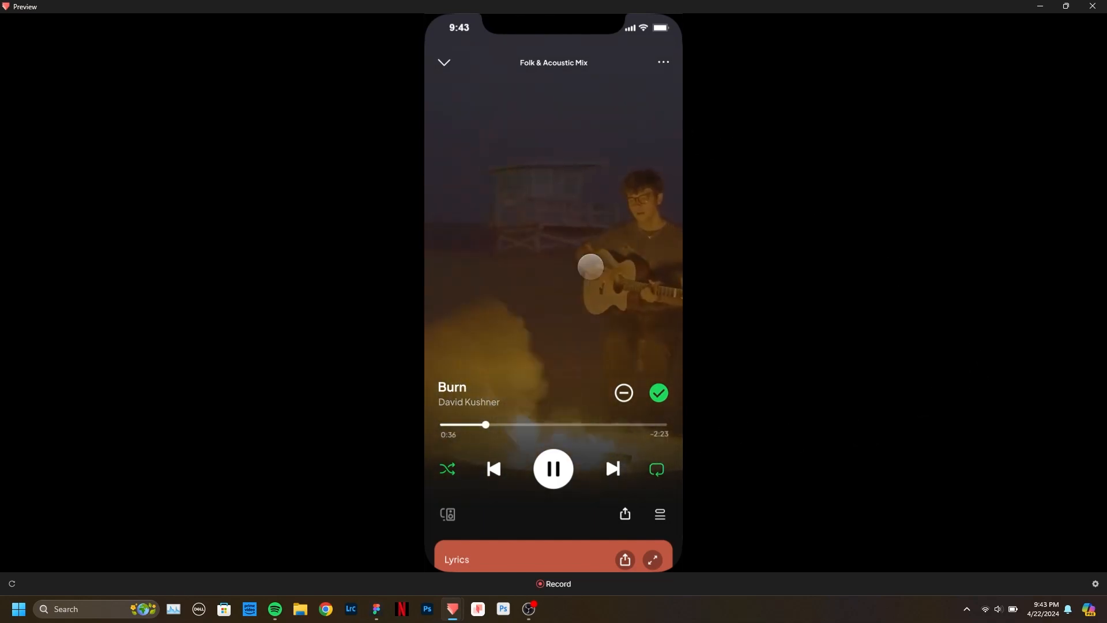
mouse_move(527, 109)
left_mouse_down()
mouse_move(539, 352)
mouse_move(576, 507)
left_mouse_up()
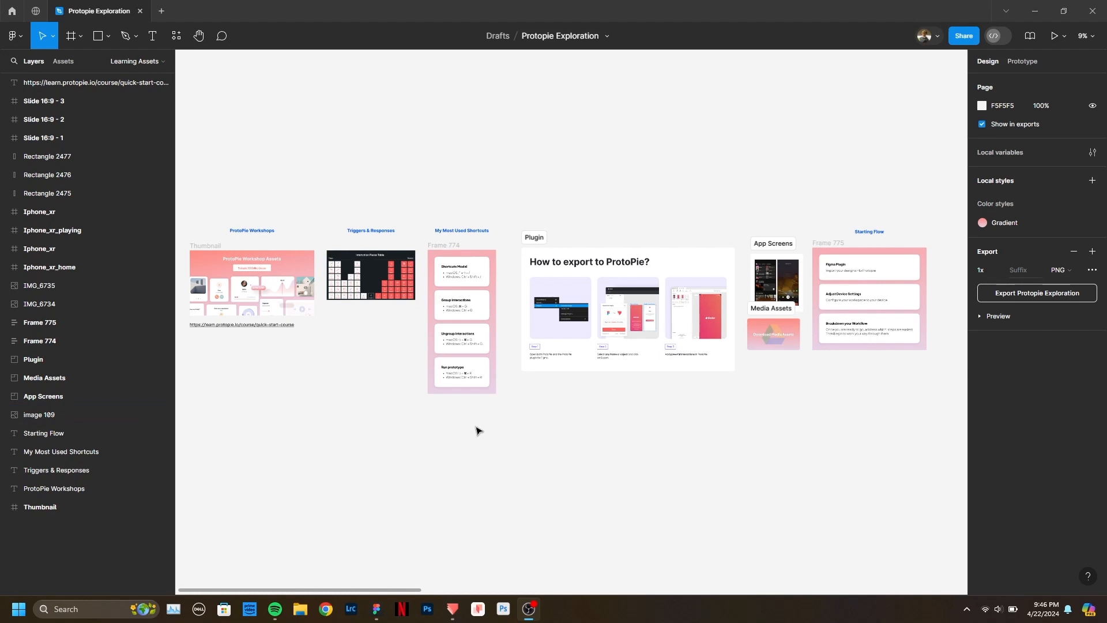
Look over the export guide, app screens, media assets and Starting Flow cards on the Protopie Exploration board.
scroll(585, 395, "right", 3)
scroll(593, 348, "up", 2)
scroll(542, 343, "up", 2)
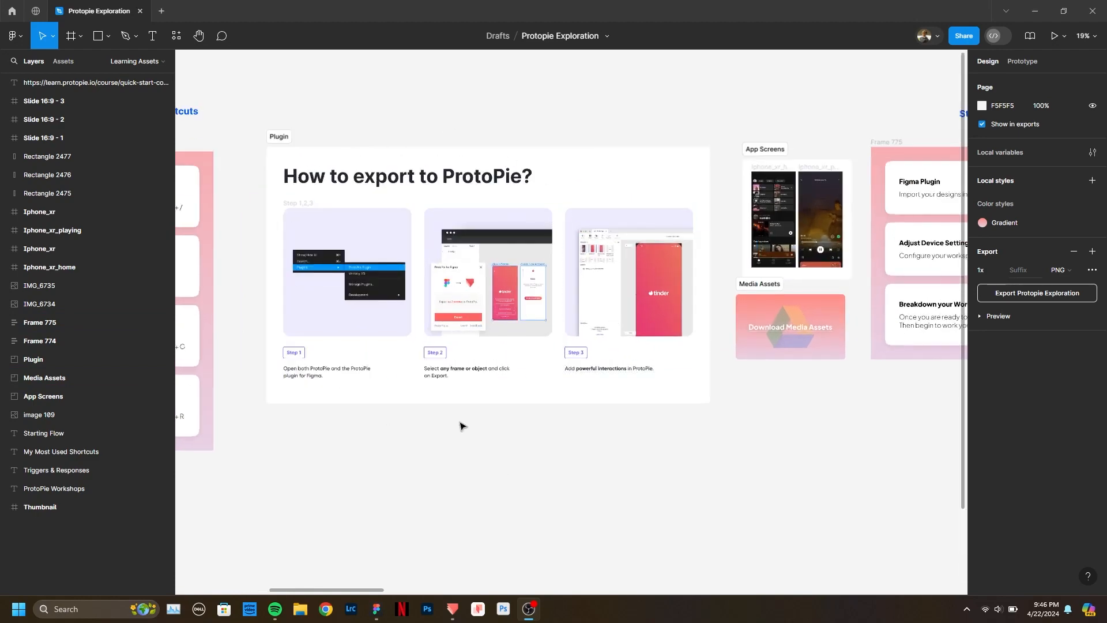
scroll(407, 423, "right", 5)
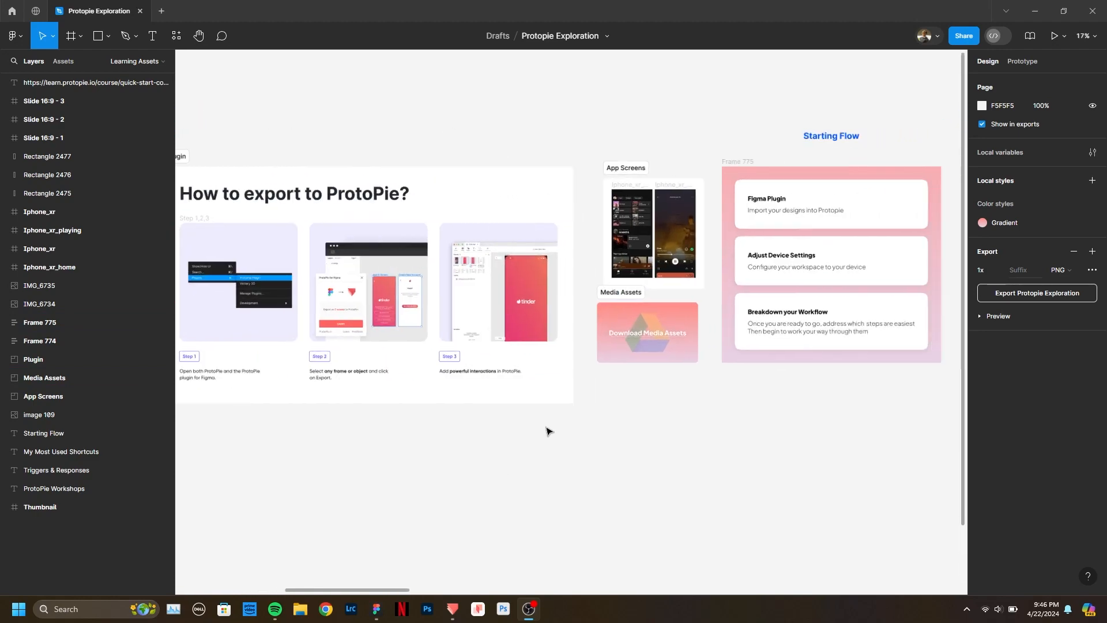
scroll(574, 341, "up", 2)
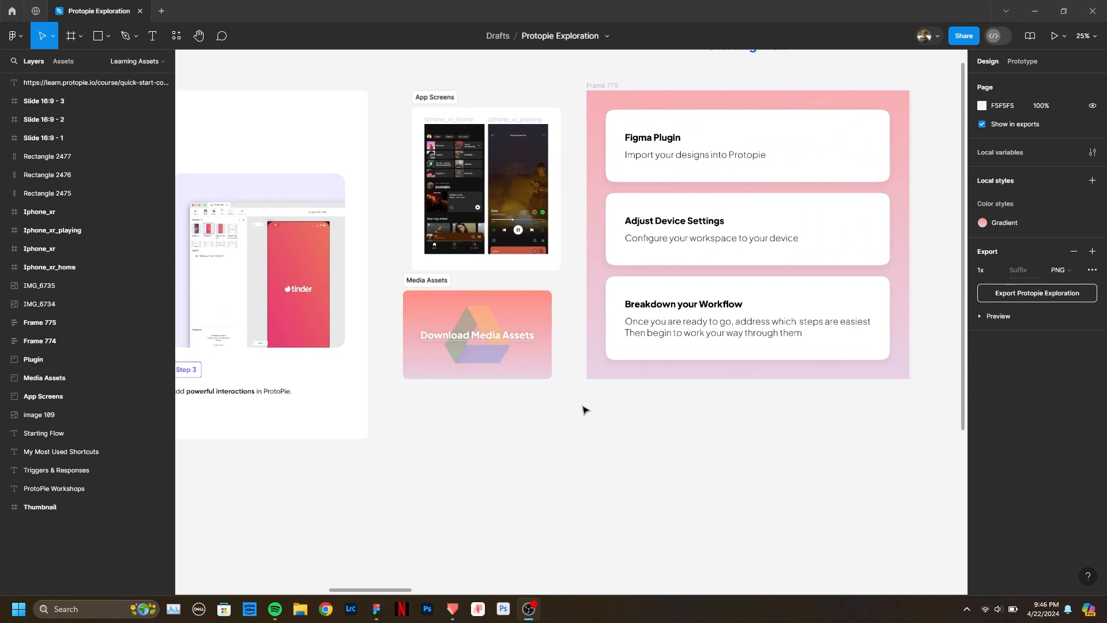
scroll(469, 423, "down", 2)
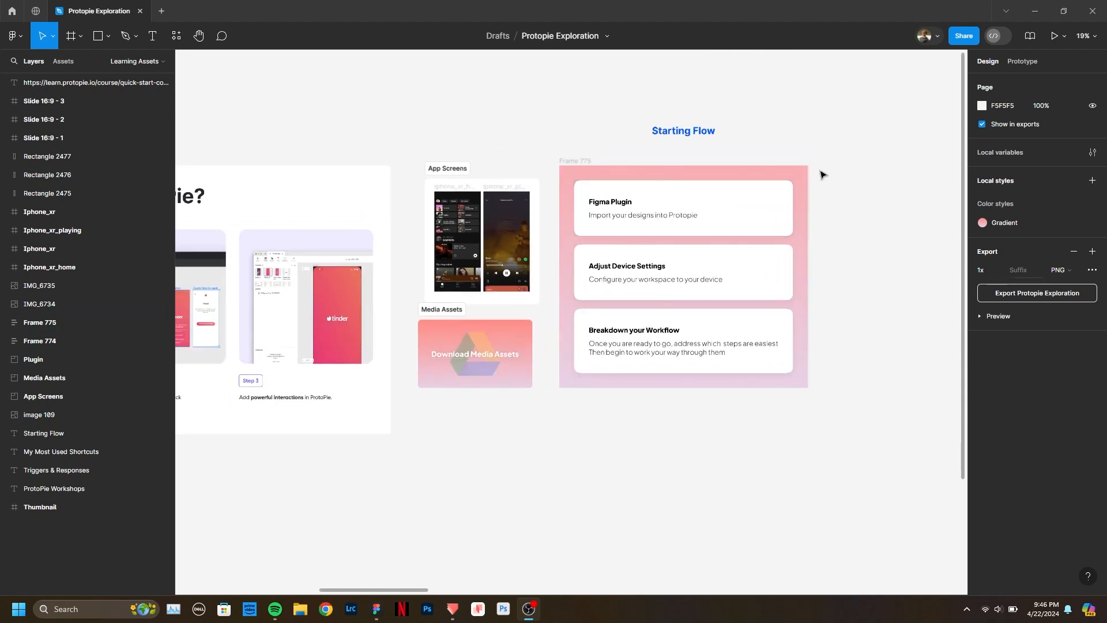
scroll(556, 438, "right", 1)
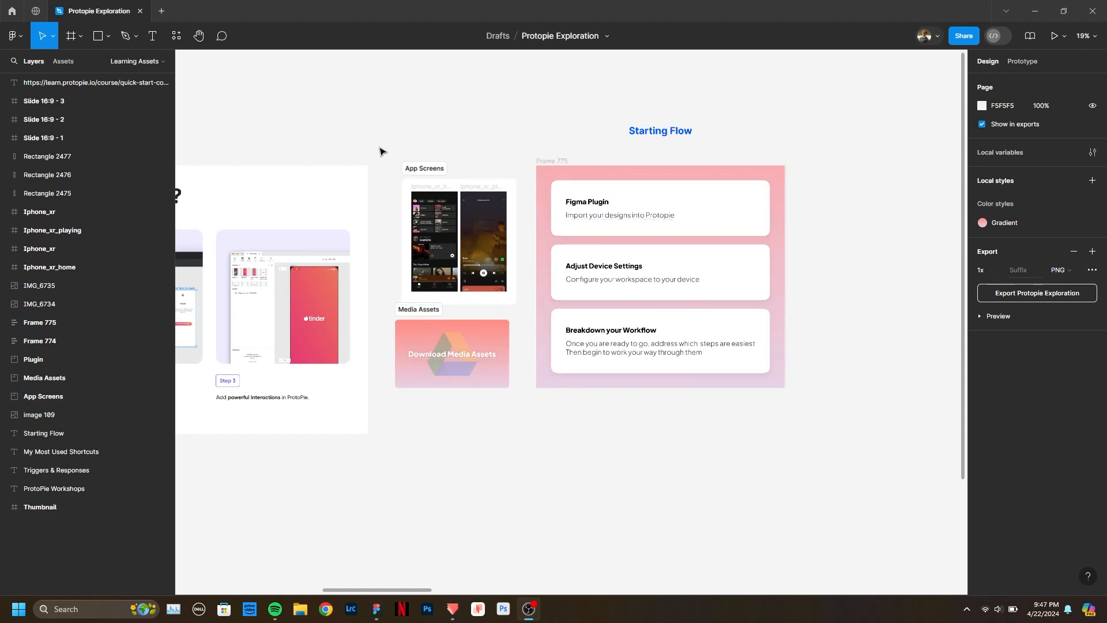
Inspect how the App Screens layers are built and named, checking the profile picture and the All Back to Mine album cover.
scroll(434, 191, "up", 7)
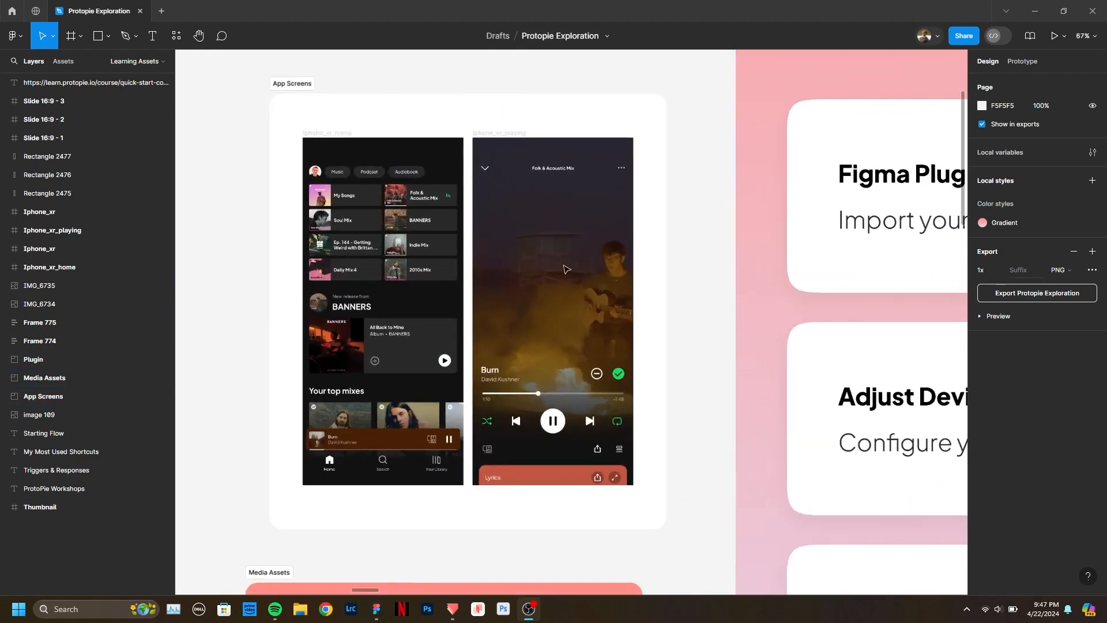
scroll(339, 282, "up", 1)
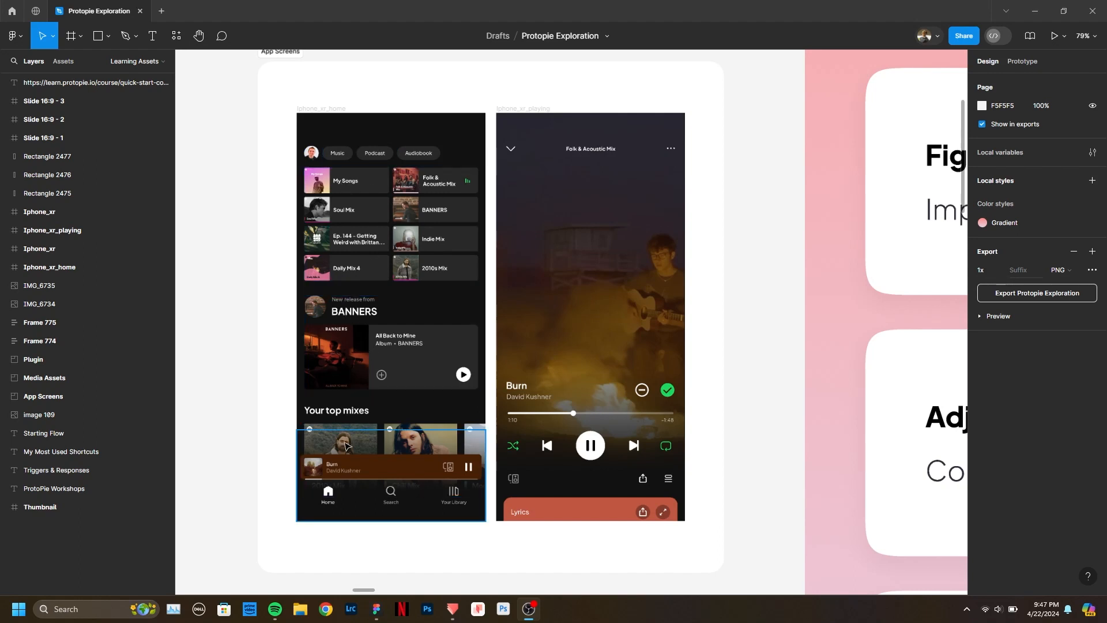
left_click(312, 154, "ctrl")
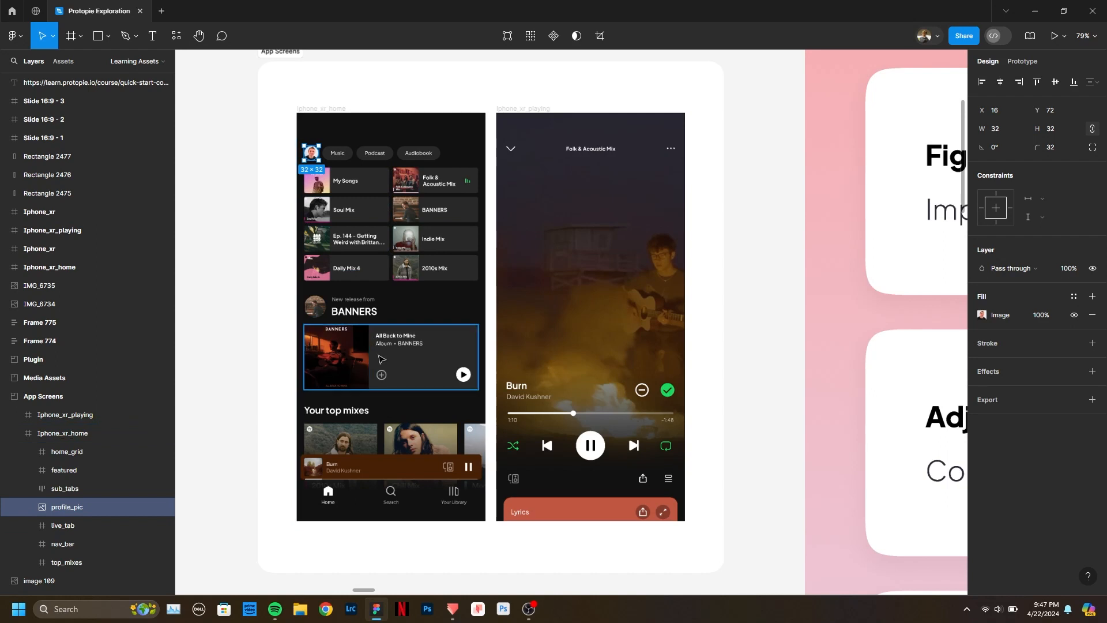
left_click(359, 373)
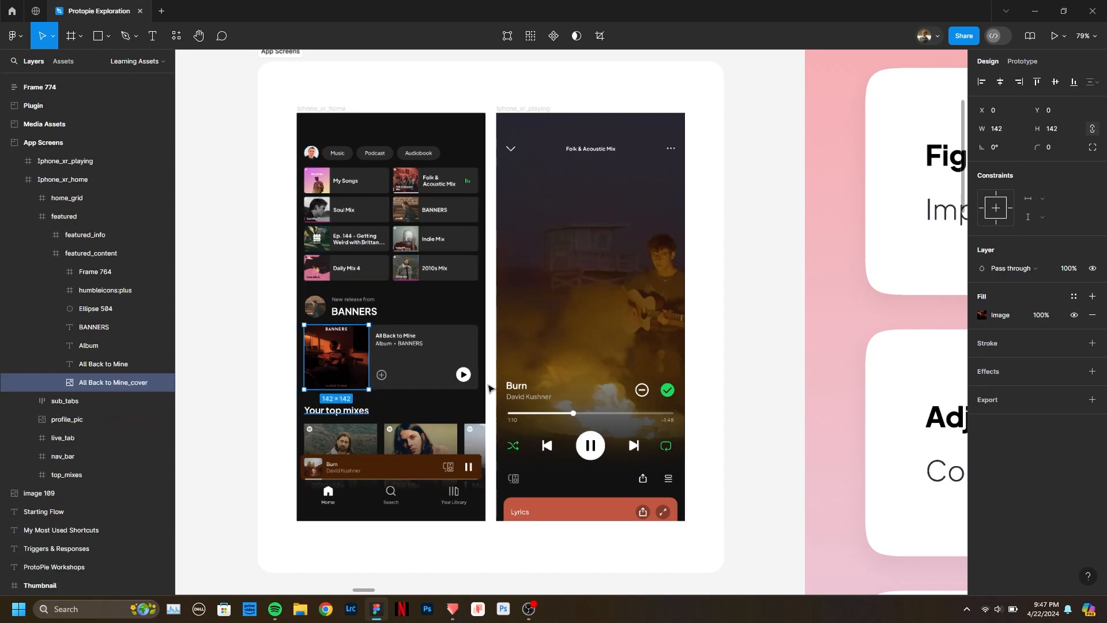
left_click(775, 298)
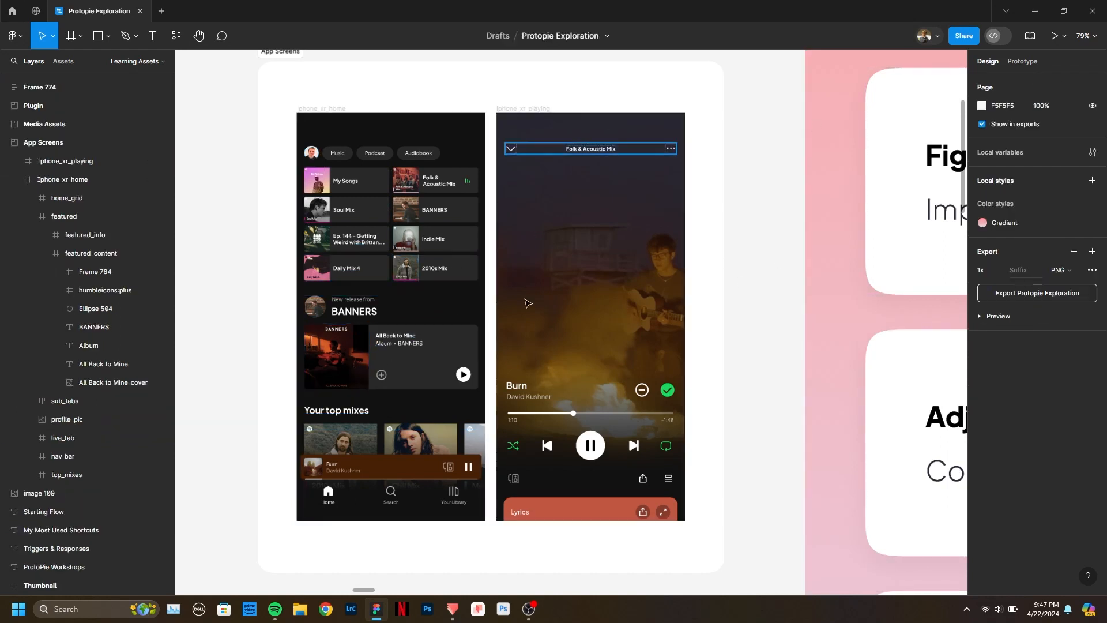
scroll(581, 219, "down", 3)
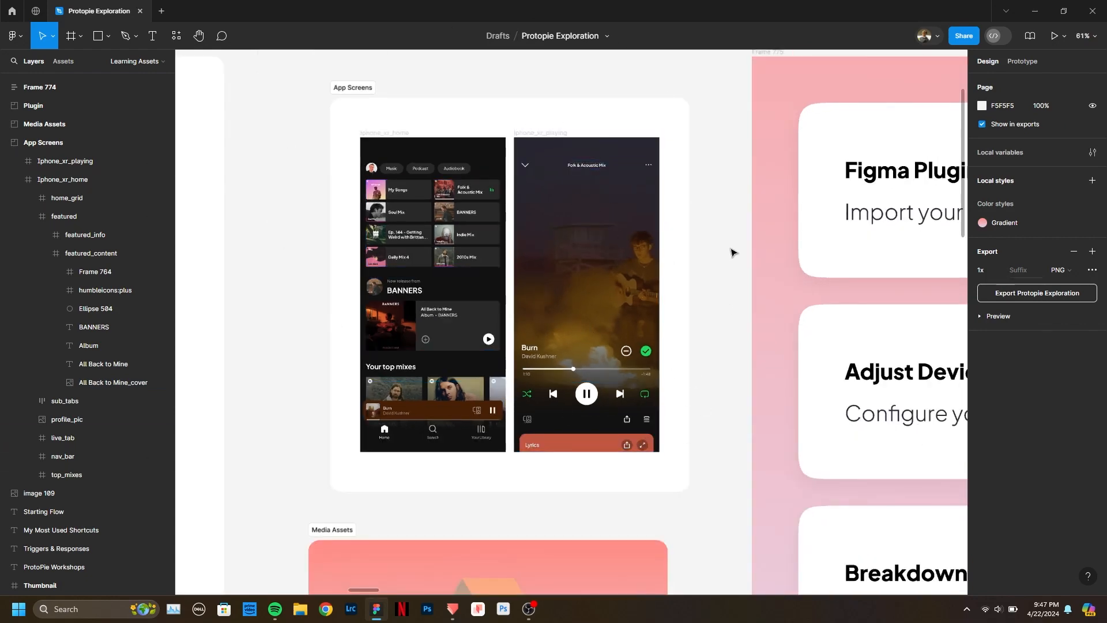
Examine the three steps of the "How to export to ProtoPie?" guide on the board.
scroll(731, 252, "down", 5)
scroll(655, 474, "left", 5)
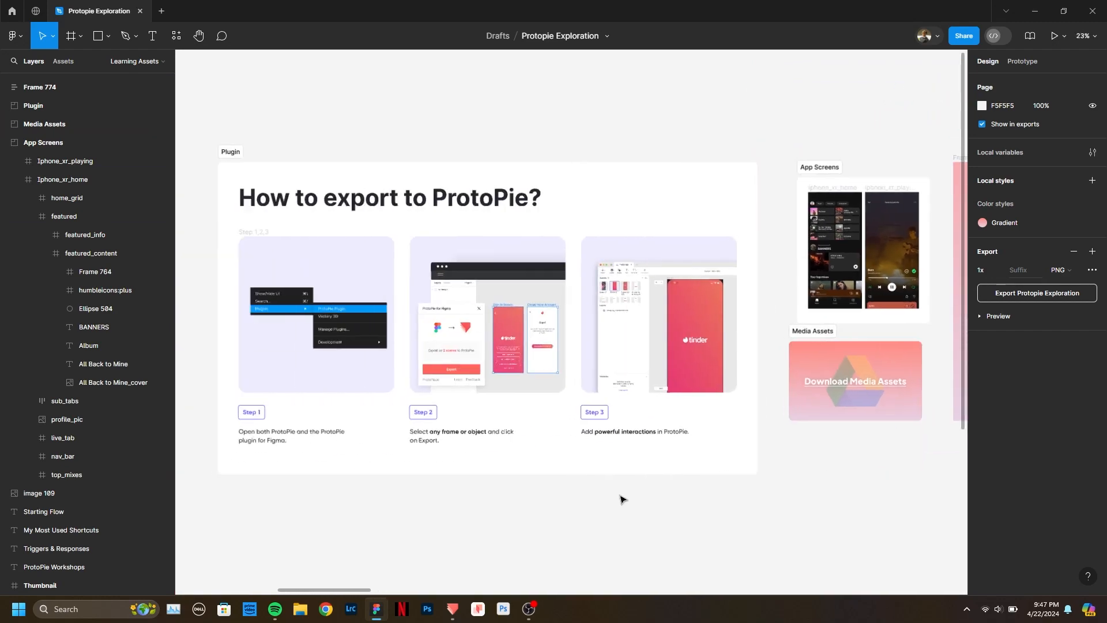
scroll(646, 495, "up", 1)
scroll(517, 503, "left", 1)
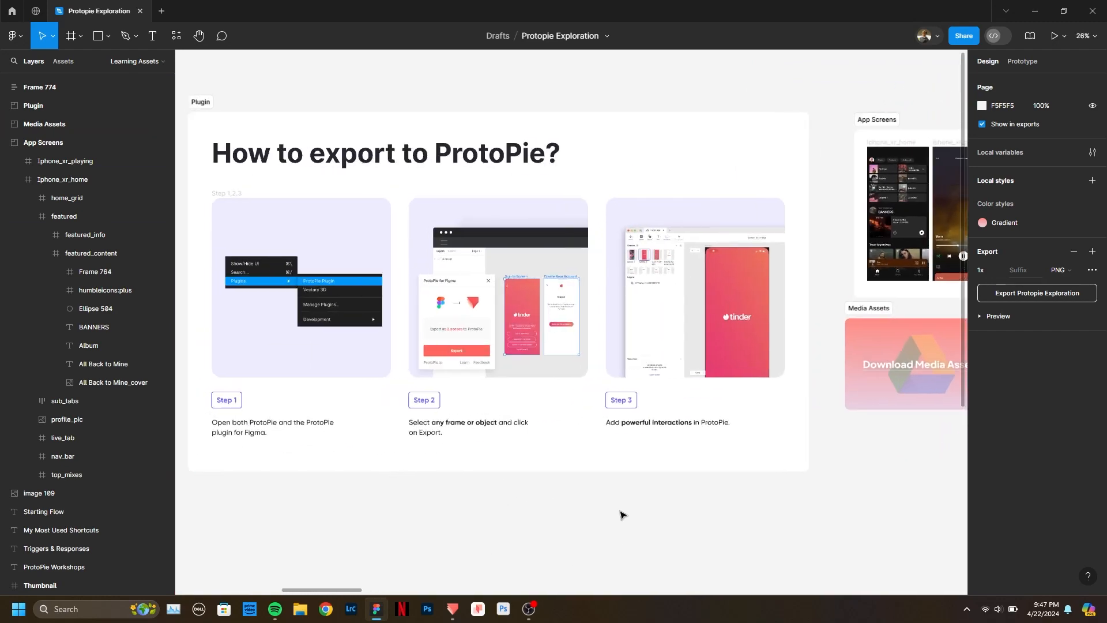
scroll(369, 505, "left", 1)
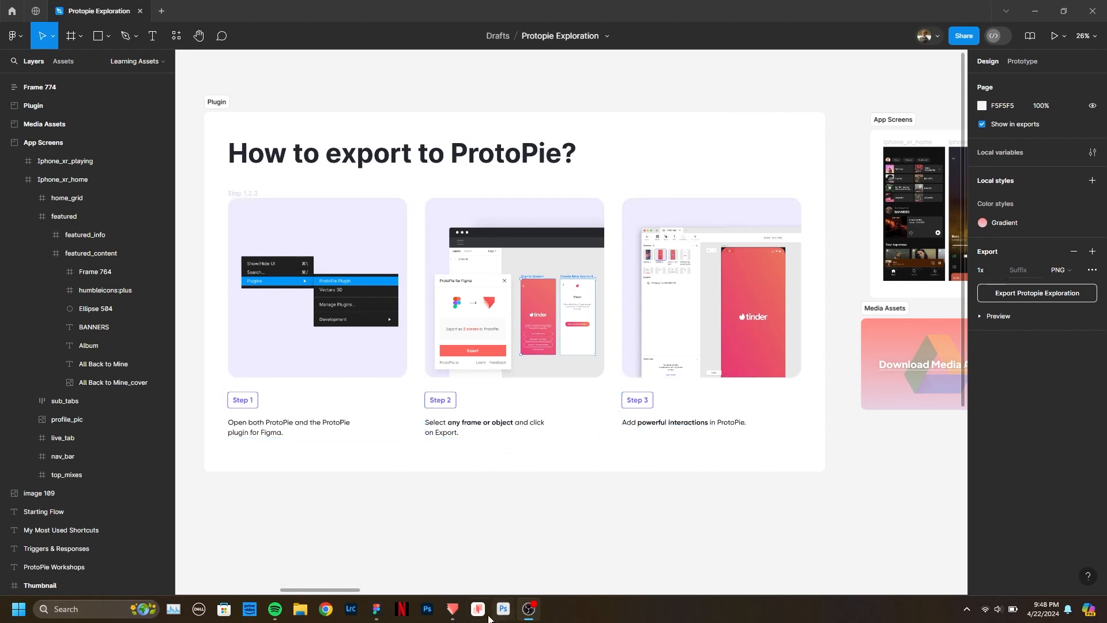
left_click(453, 608)
scroll(304, 444, "down", 2)
scroll(365, 459, "right", 1)
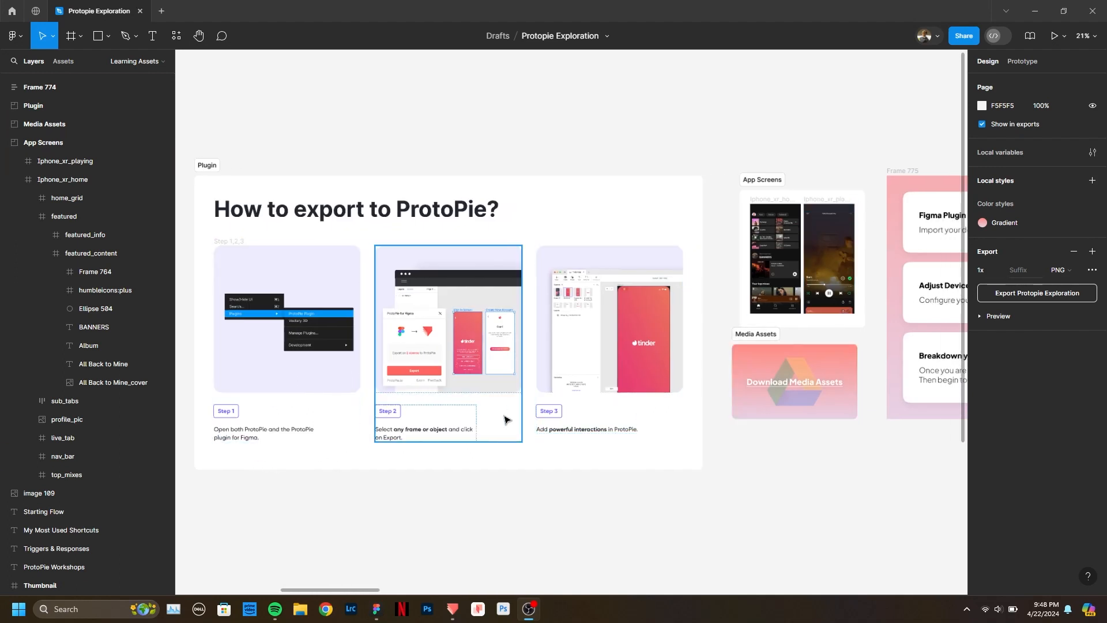
Export the Iphone_xr_home and Iphone_xr_playing frames together as scenes with the ProtoPie plugin, keeping their layers editable.
left_click(788, 239)
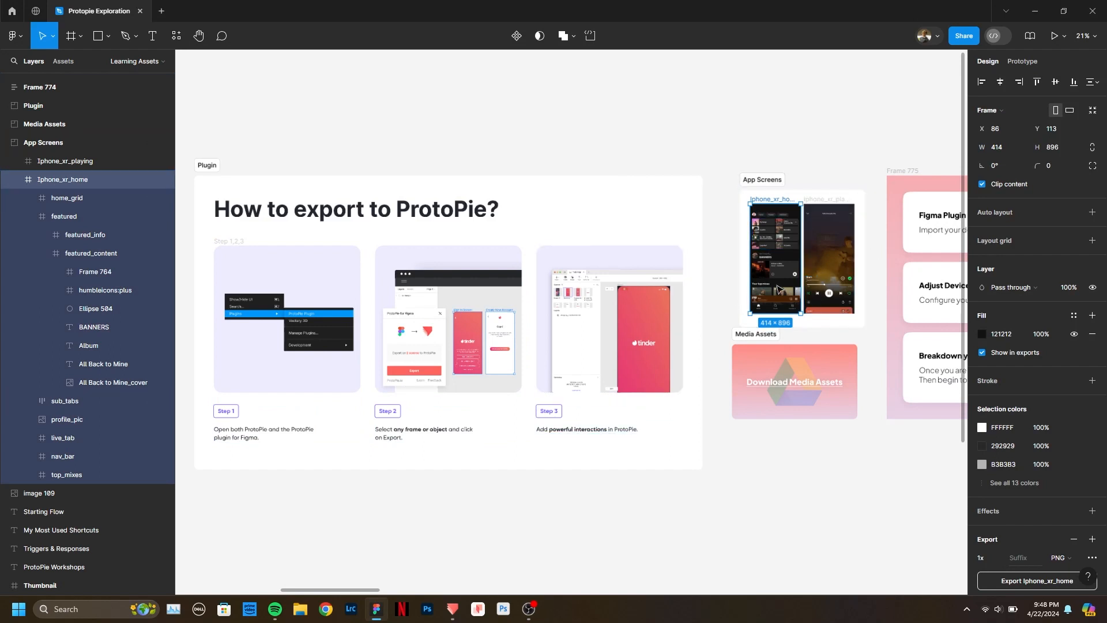
left_click(828, 200, "shift")
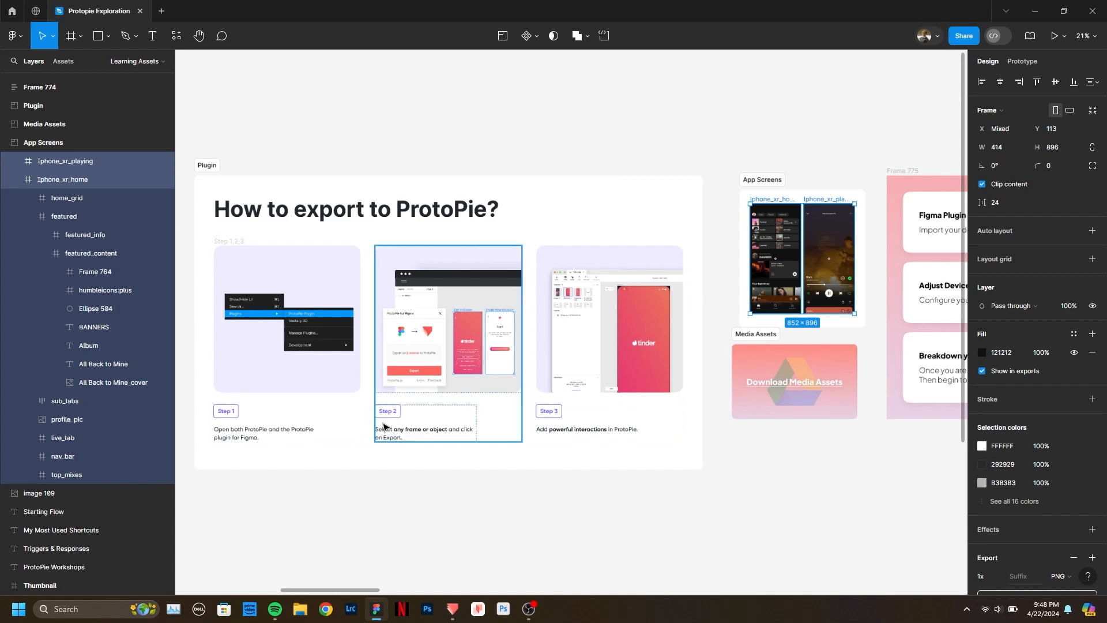
left_click(176, 36)
left_click(237, 64)
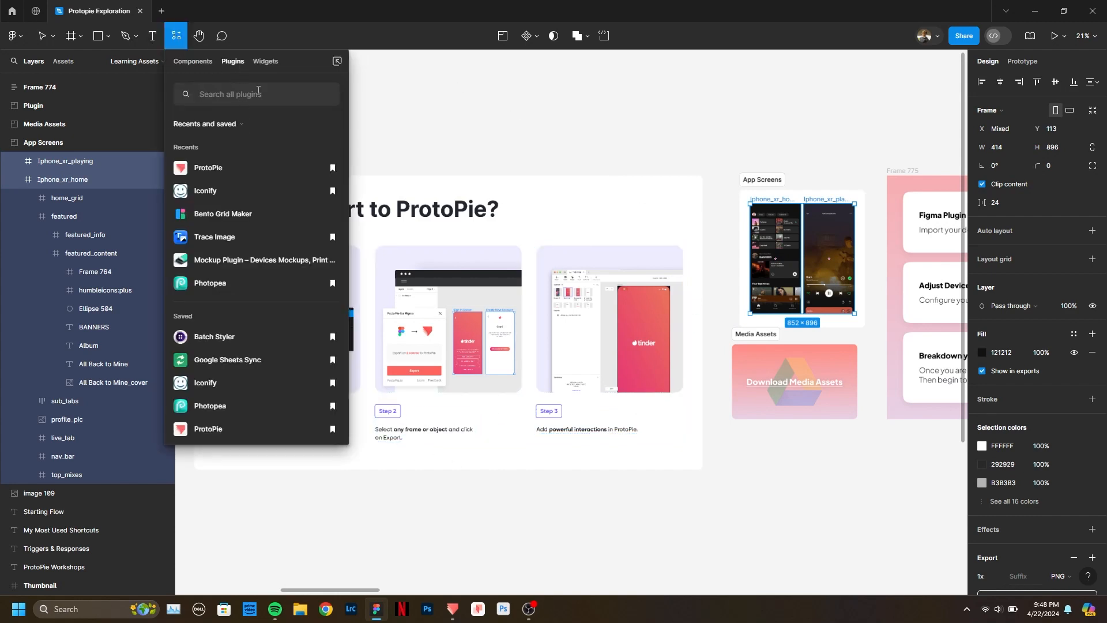
type("proto")
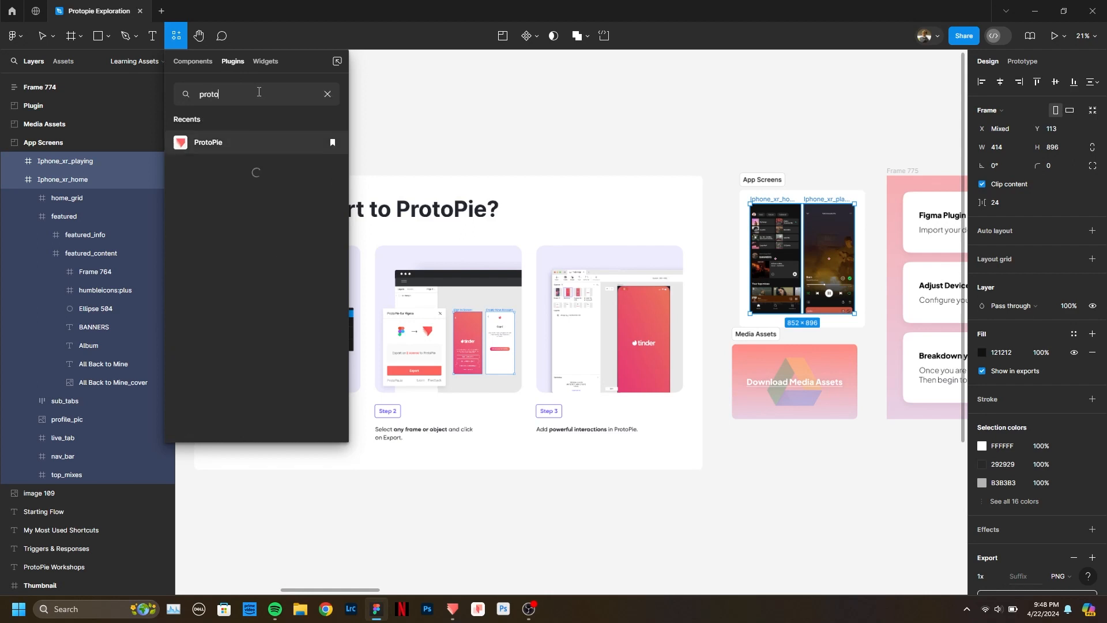
left_click(232, 143)
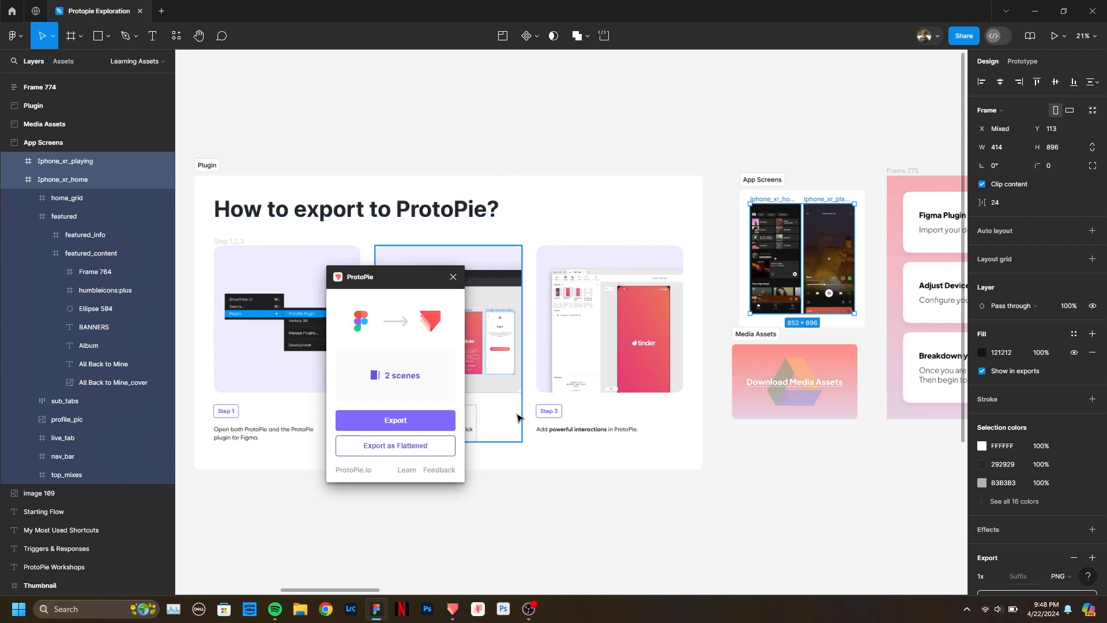
left_click(419, 426)
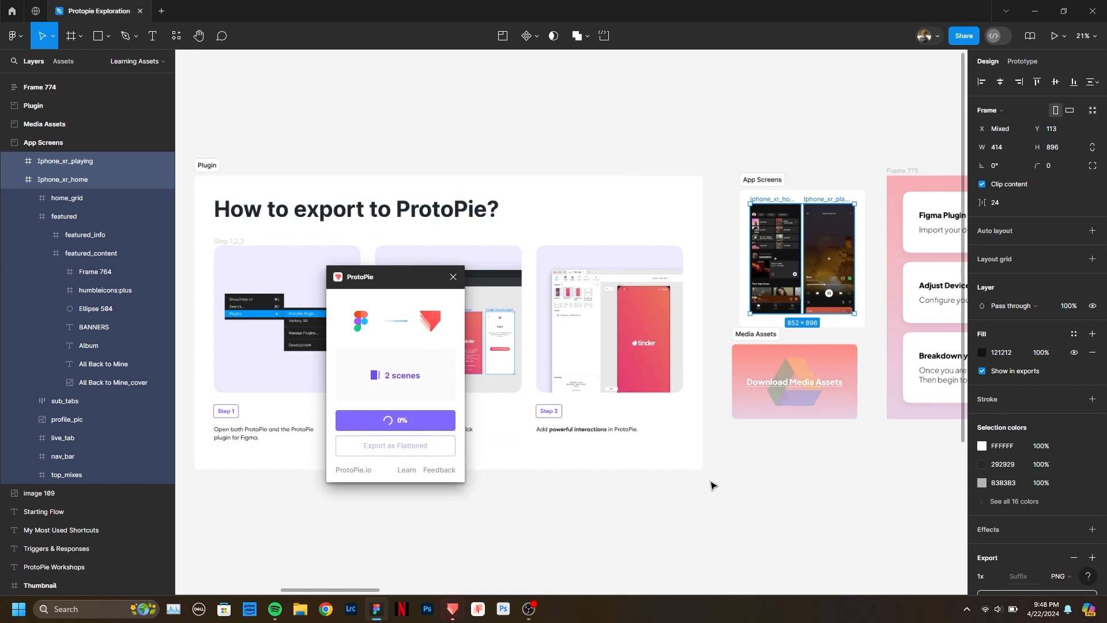
scroll(773, 460, "down", 1)
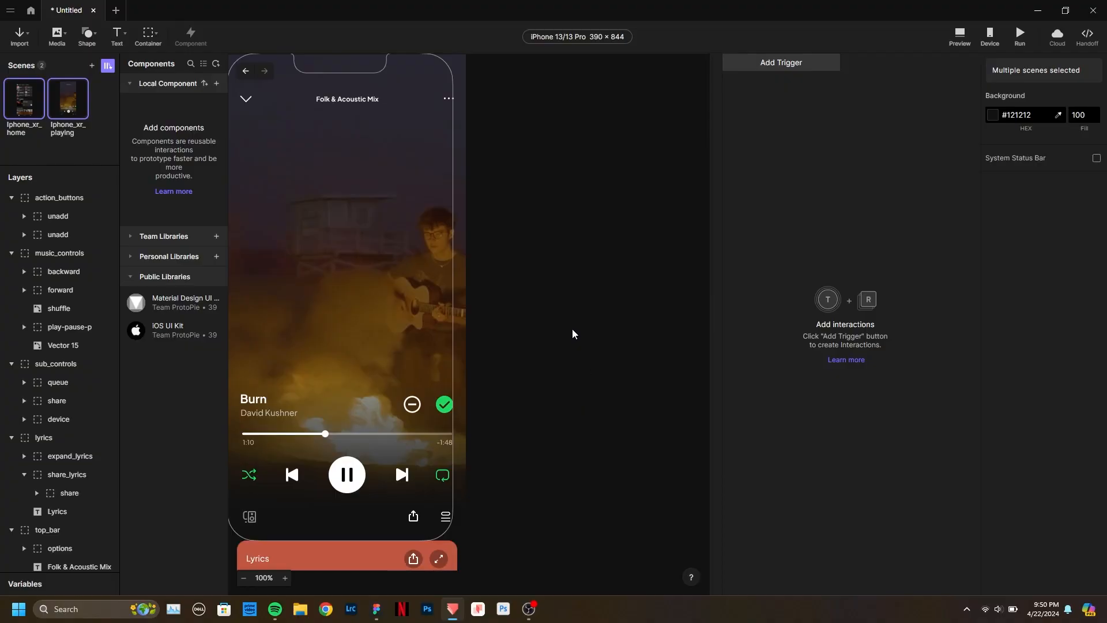
Check the imported Iphone_xr_home and Iphone_xr_playing scenes in ProtoPie, finishing on the home scene.
scroll(572, 311, "down", 5)
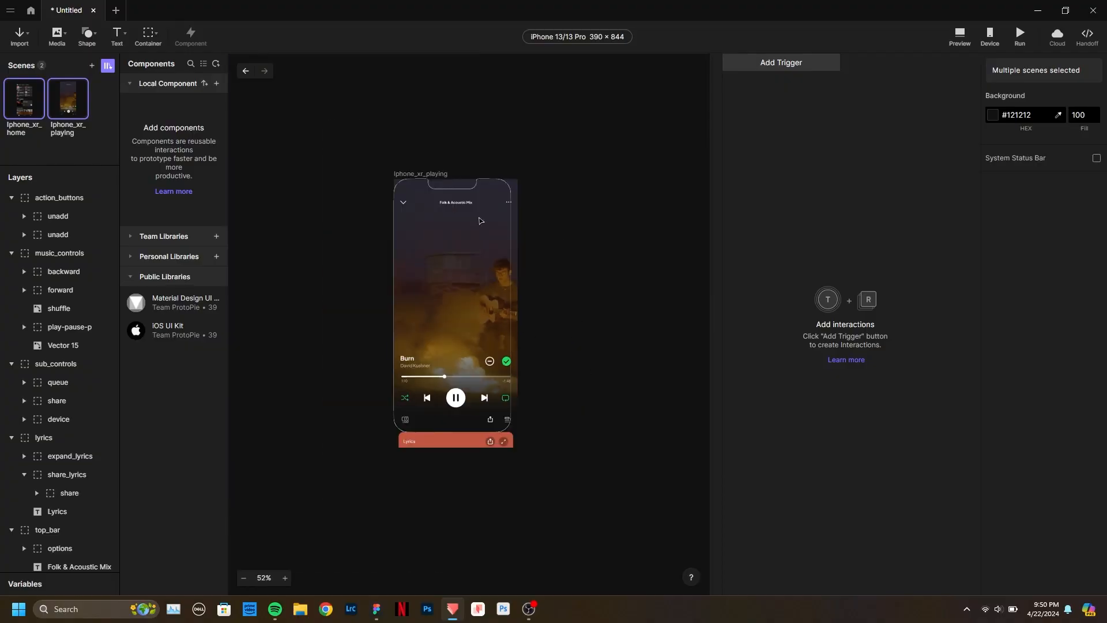
left_click(11, 102)
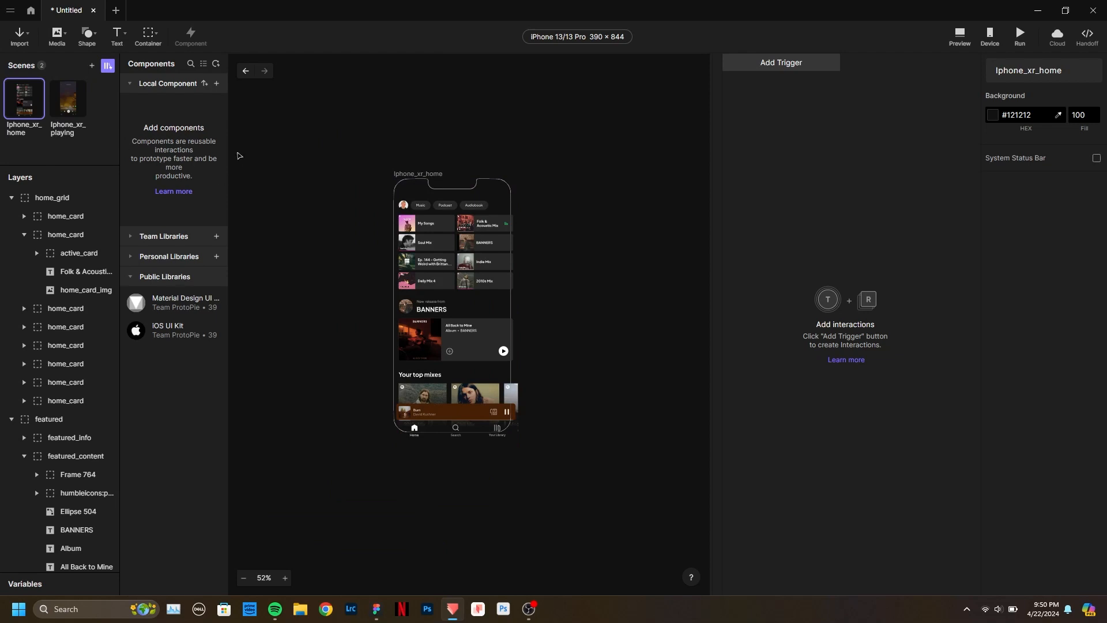
left_click(81, 107)
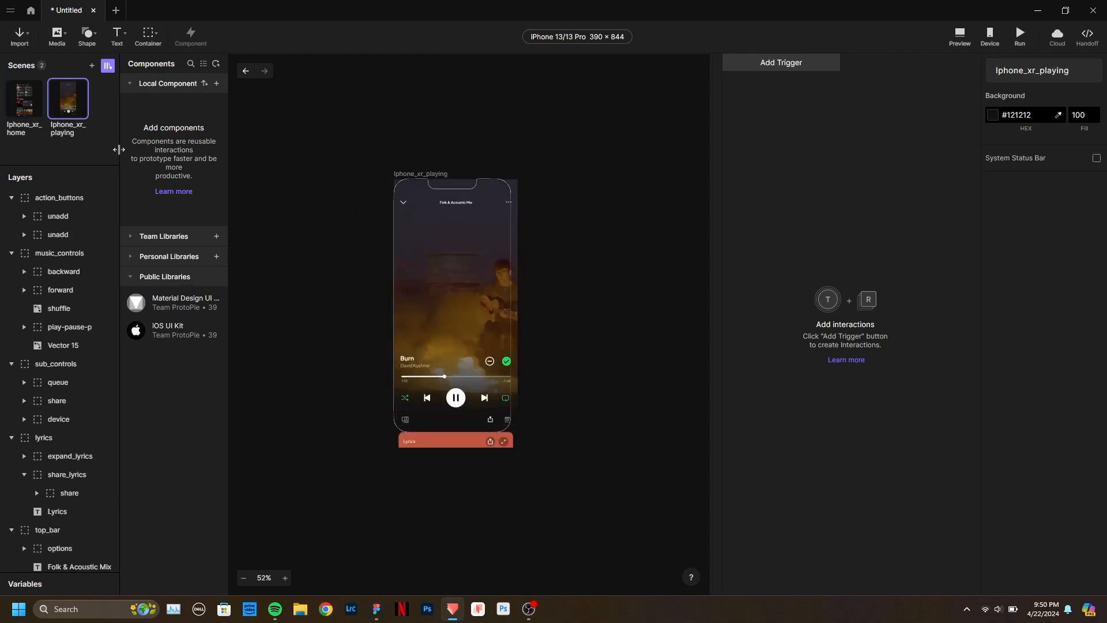
left_click(31, 108)
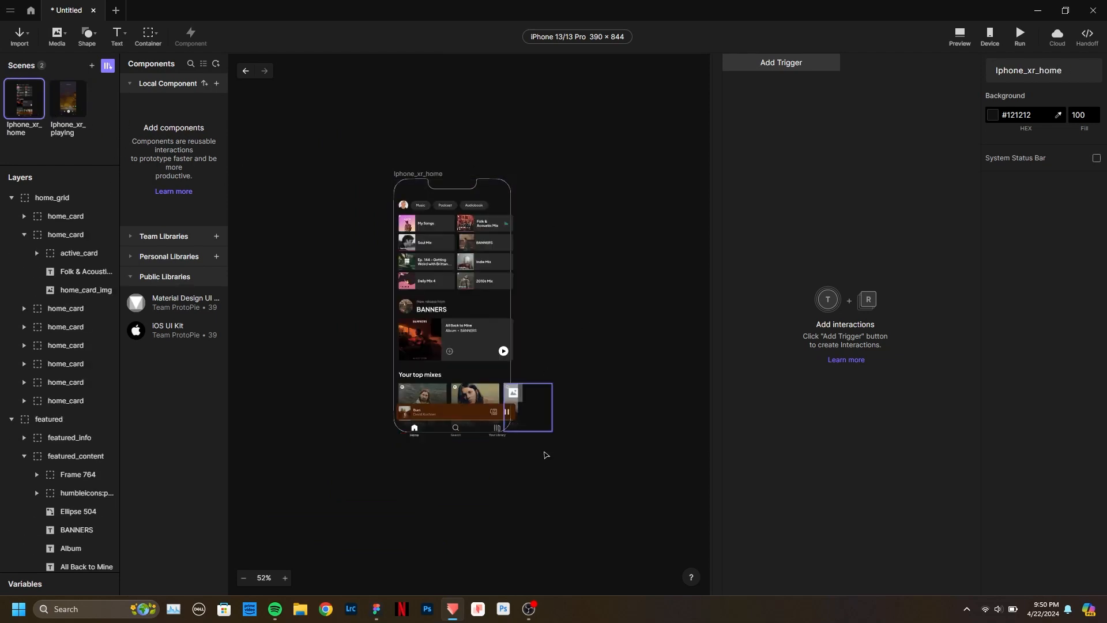
Switch back to Figma, close the ProtoPie plugin and review the Starting Flow cards through Adjust Device Settings.
left_click(376, 609)
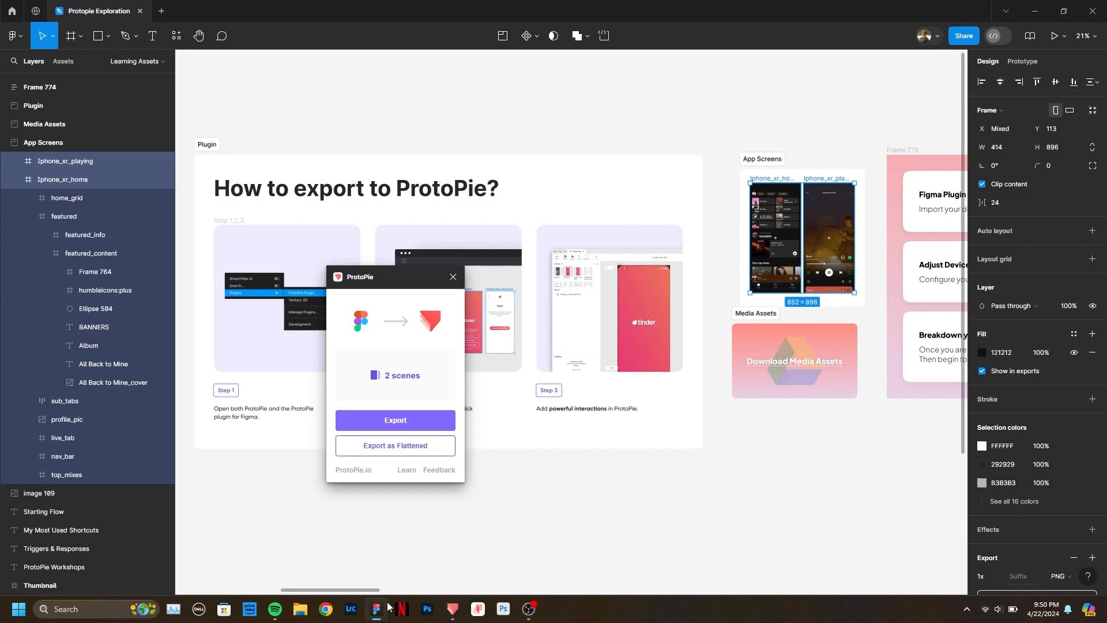
left_click(452, 277)
scroll(432, 265, "down", 3)
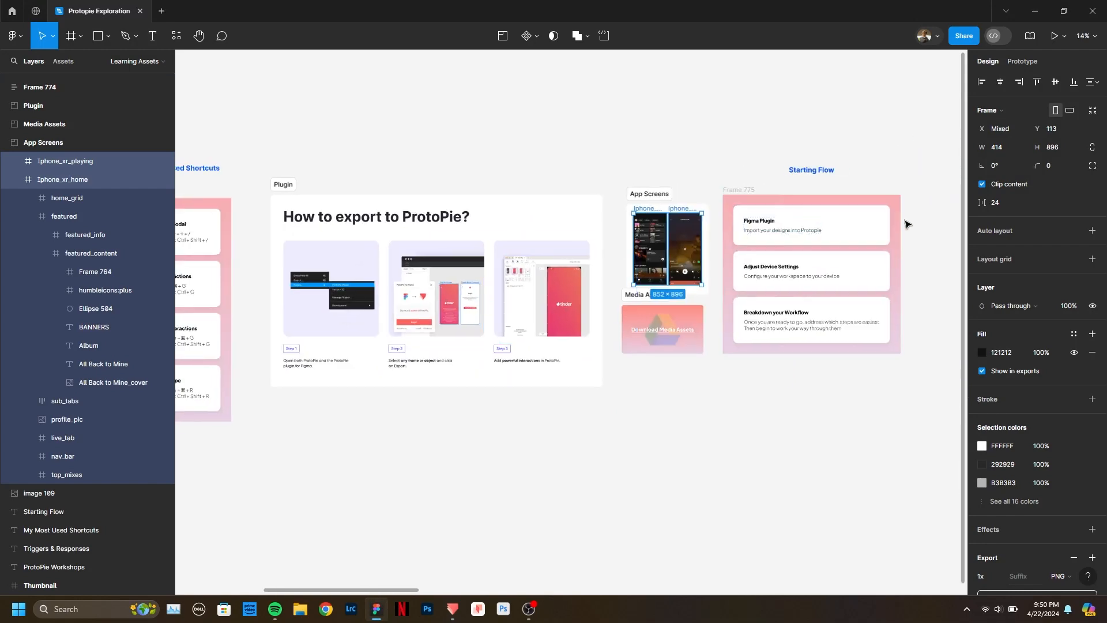
scroll(899, 223, "up", 5)
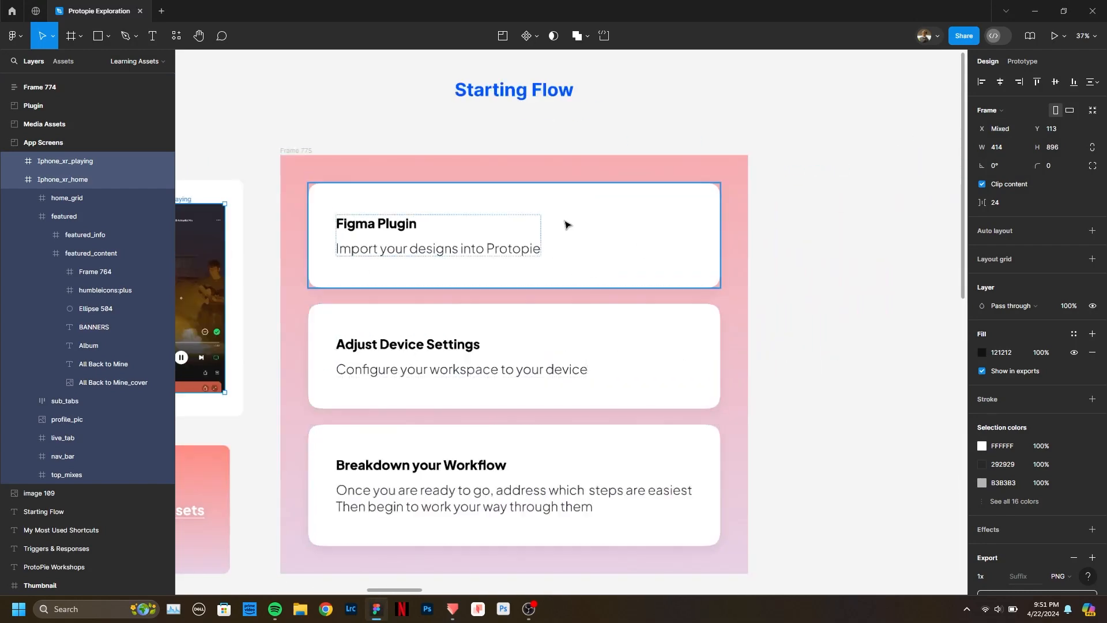
scroll(606, 223, "down", 2)
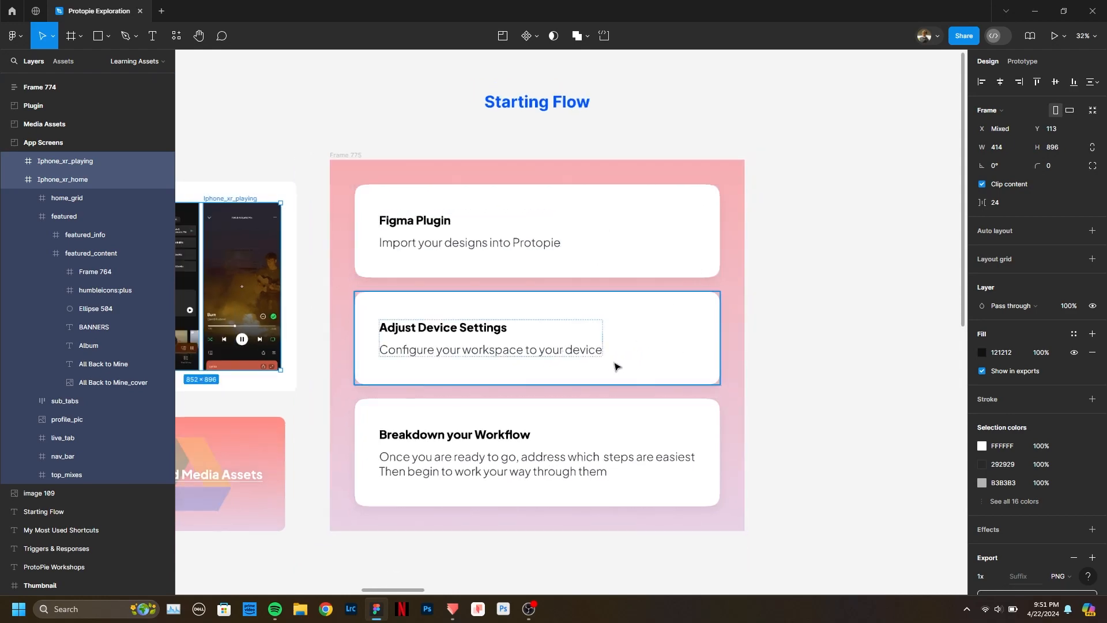
Switch to ProtoPie and change the prototype's device to the iOS model iPhone 11 Pro Max, 414 × 896.
scroll(756, 302, "down", 1)
scroll(323, 277, "up", 3)
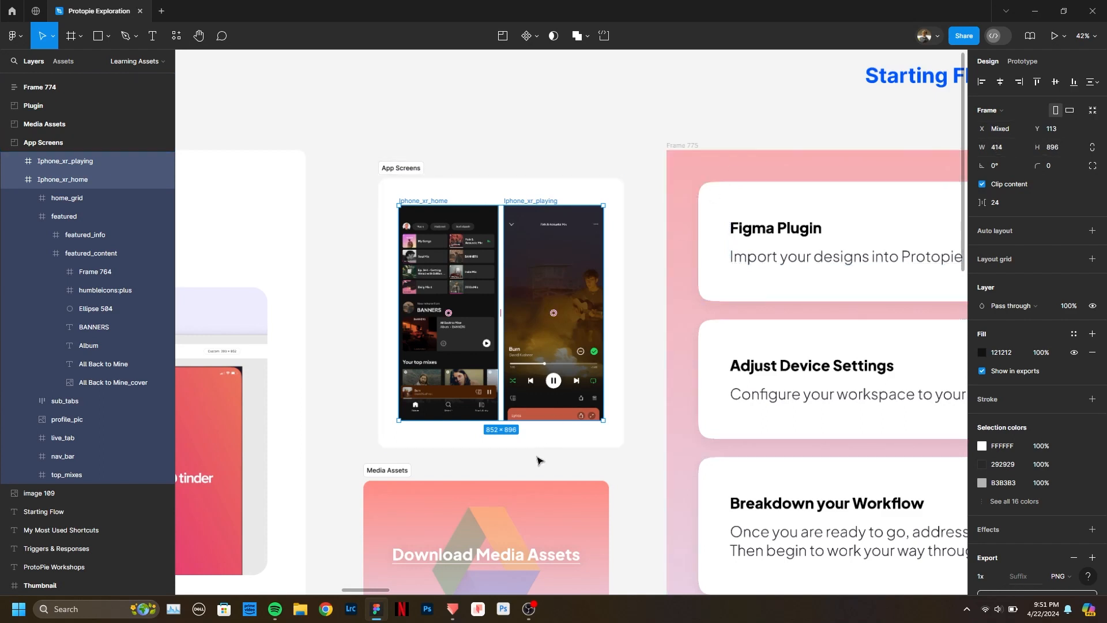
left_click(452, 608)
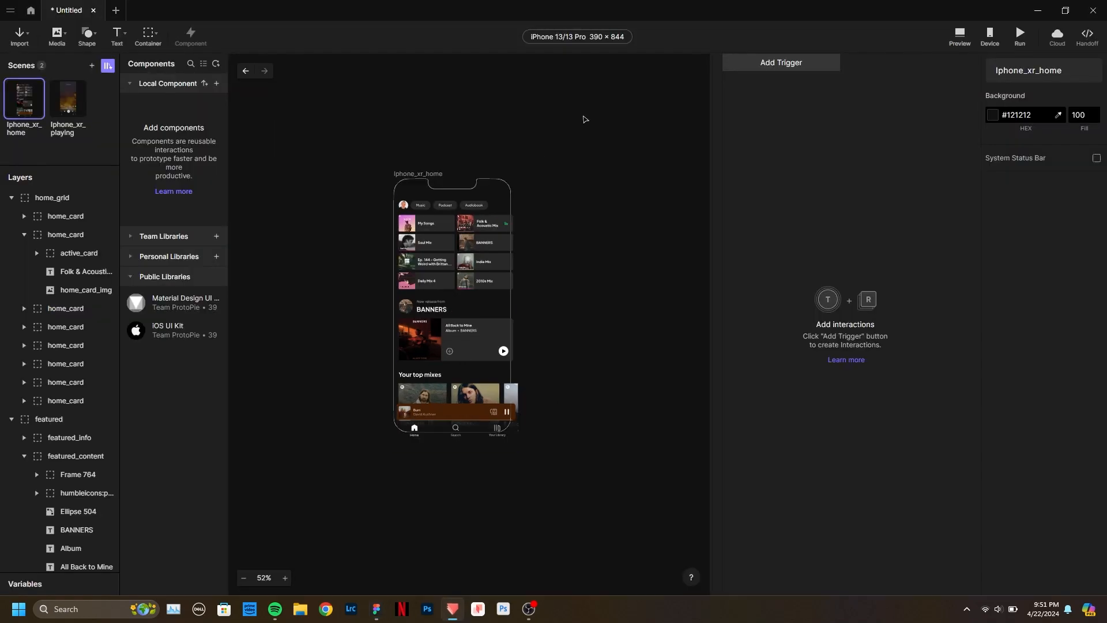
left_click(562, 37)
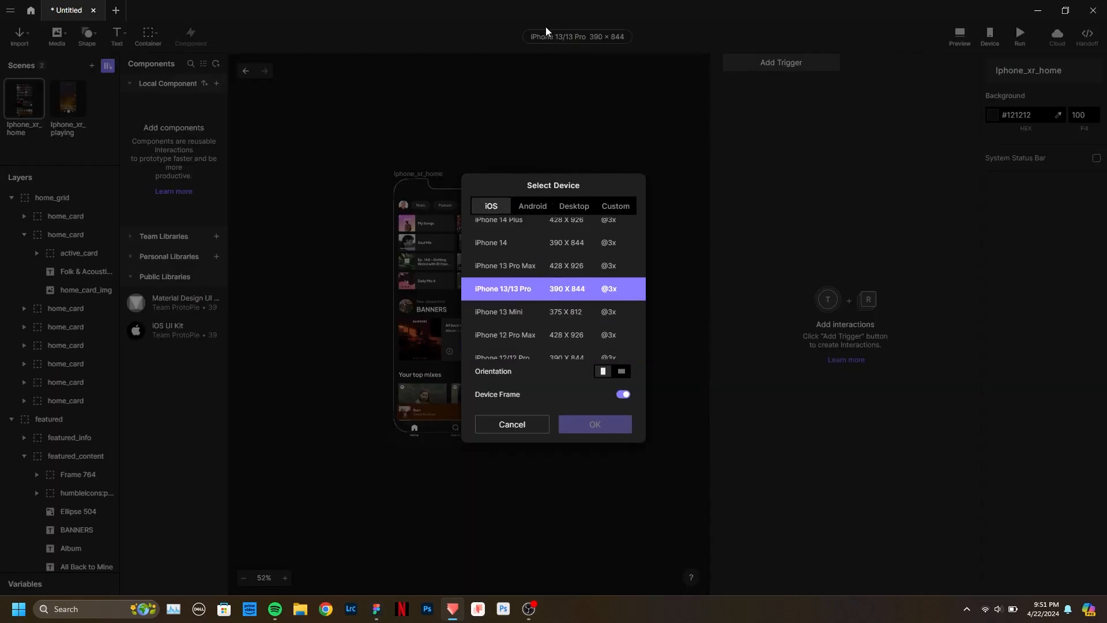
left_click(534, 206)
left_click(576, 206)
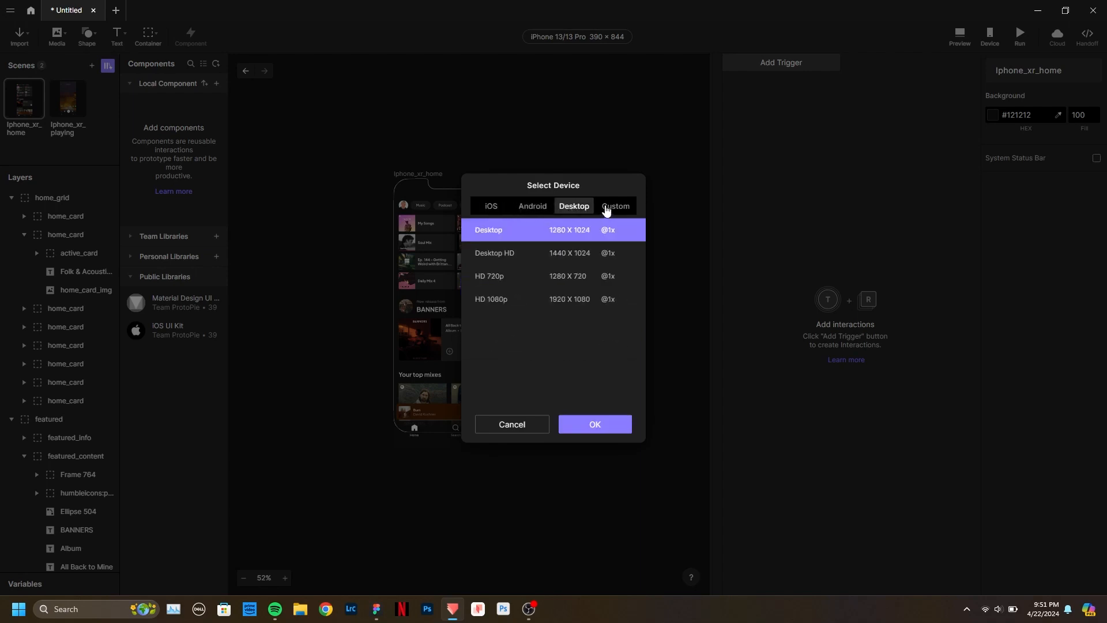
left_click(607, 209)
left_click(484, 210)
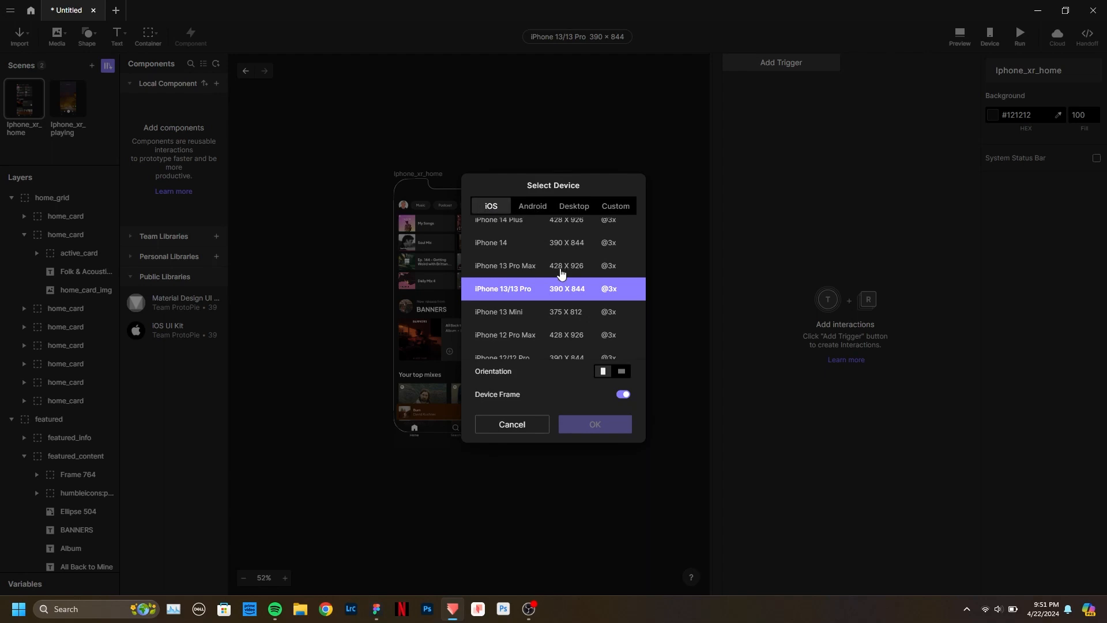
scroll(547, 291, "down", 5)
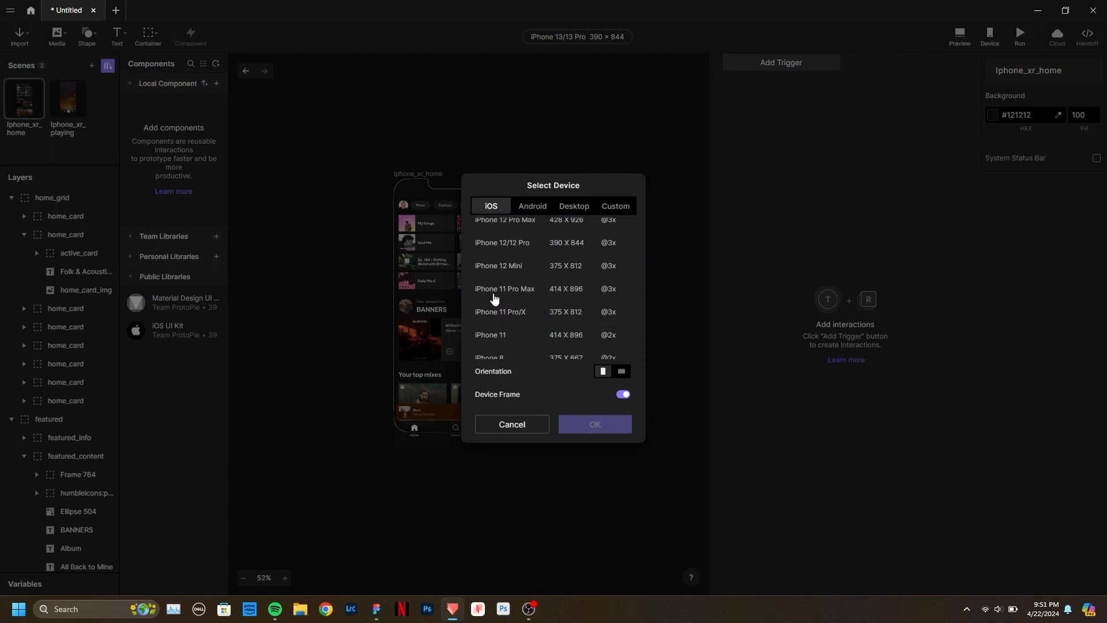
left_click(532, 336)
left_click(570, 288)
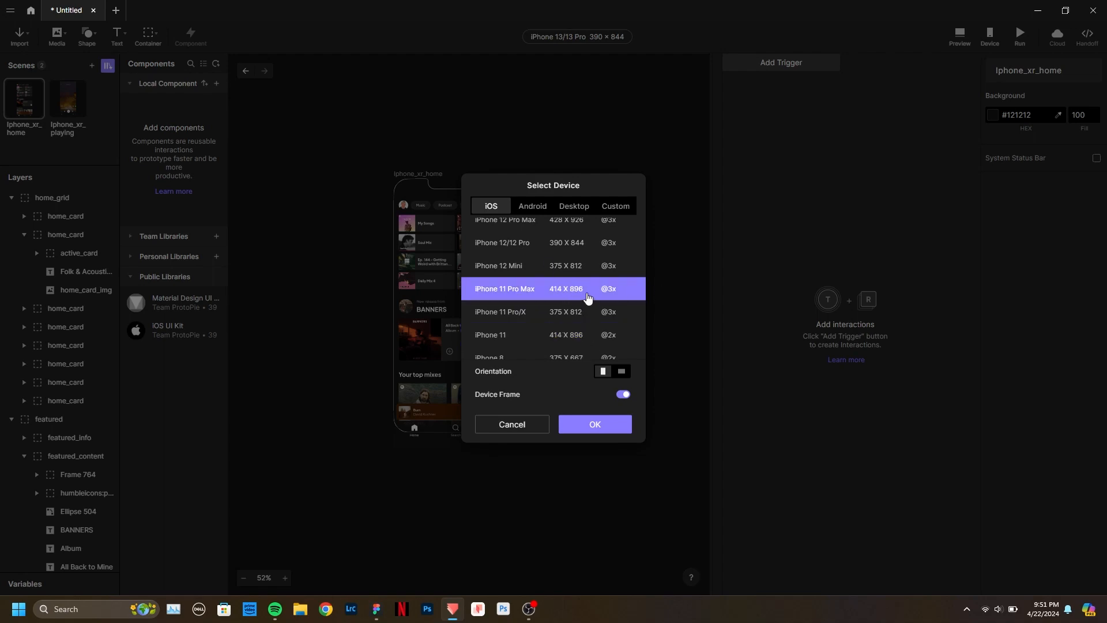
left_click(608, 429)
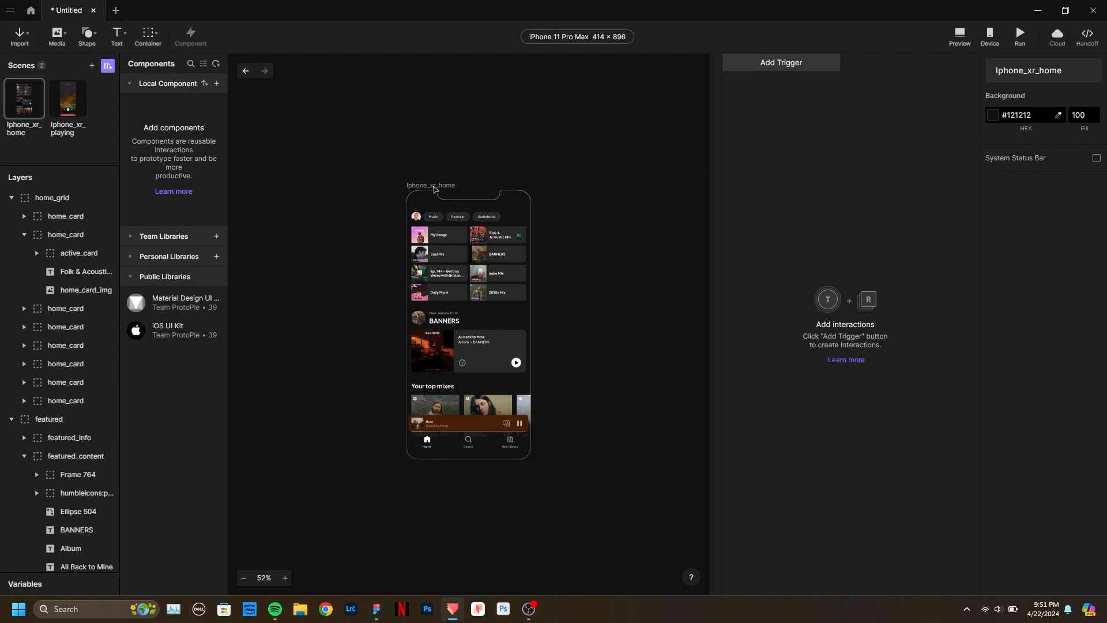
Collapse the home scene's home_grid, featured, sub_tabs, live_tab, nav_bar and top_mixes layer groups and clear the selection.
left_click(12, 197)
left_click(11, 216)
left_click(12, 234)
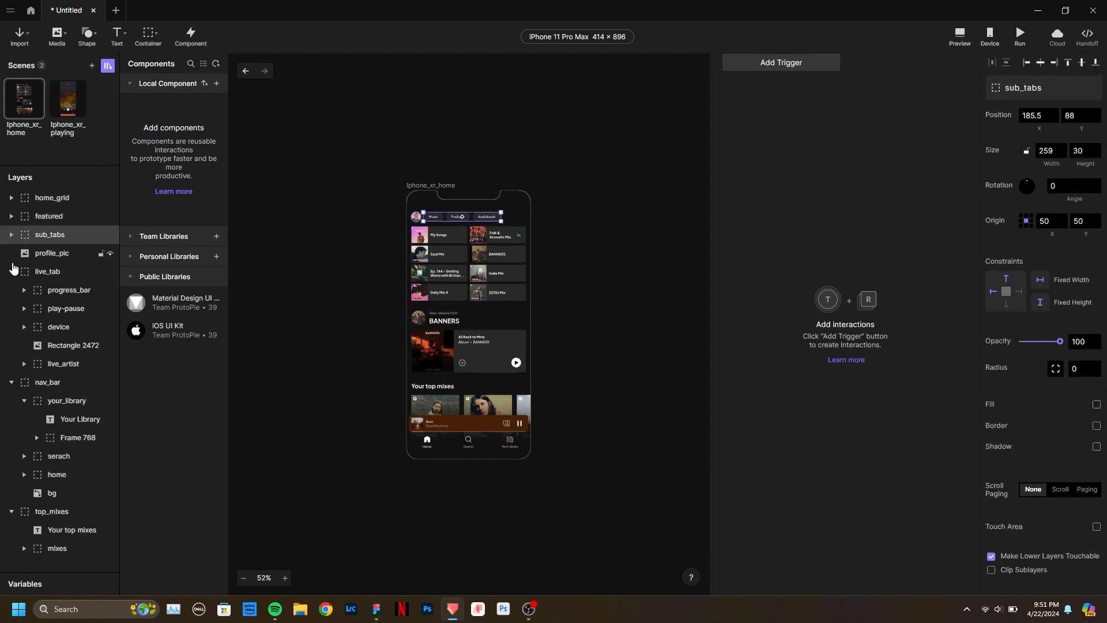
left_click(11, 271)
left_click(11, 289)
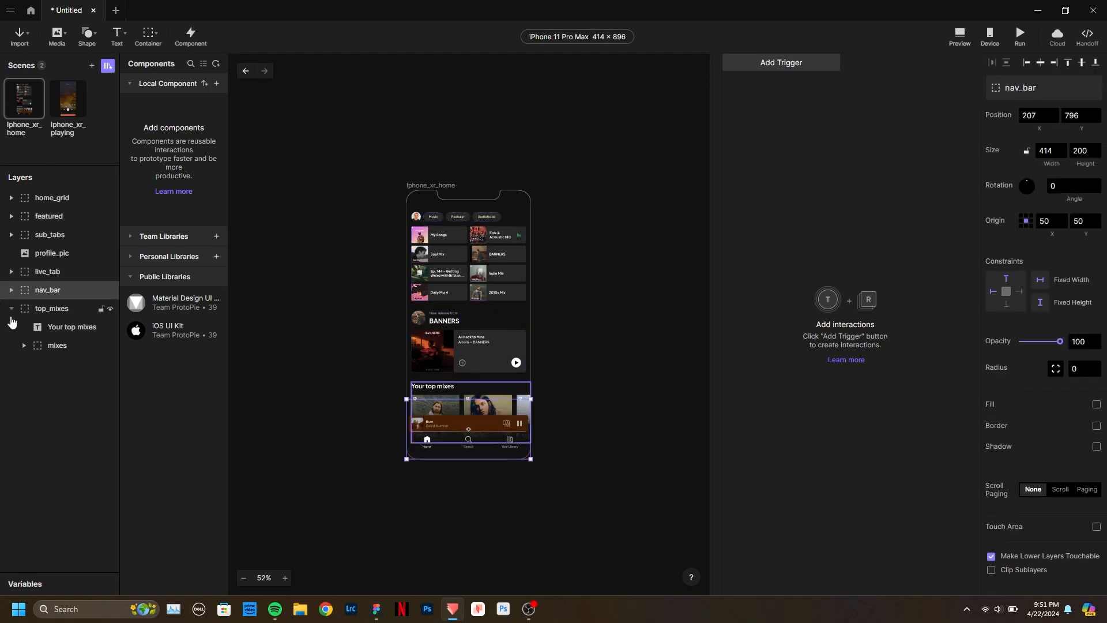
left_click(12, 308)
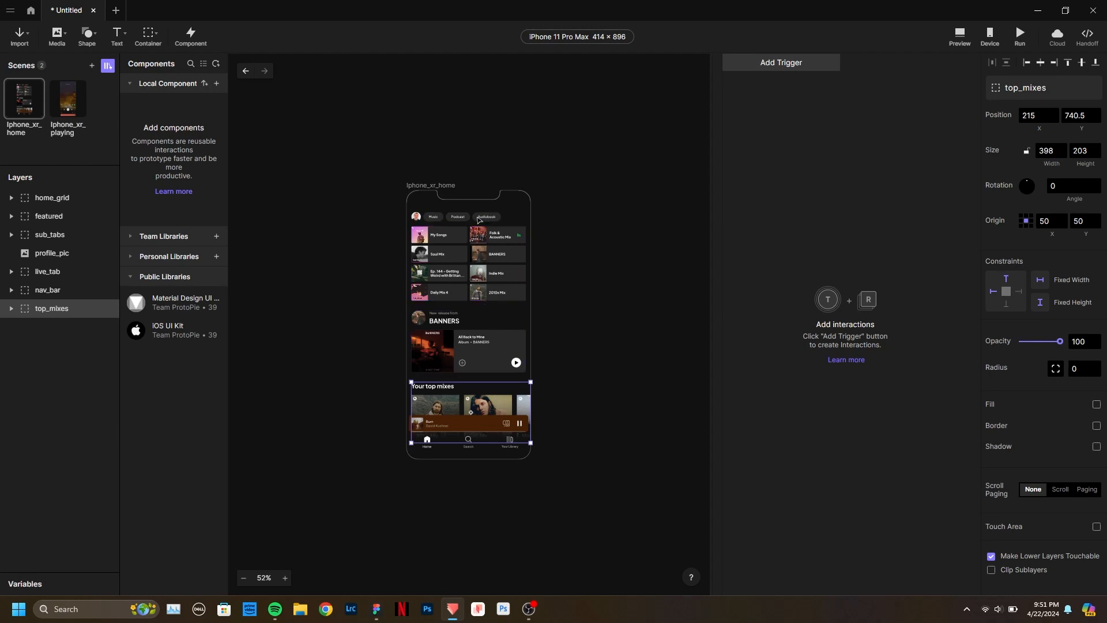
left_click(575, 224)
Hide the Components panel and collapse the action_buttons layer group in the Iphone_xr_playing scene.
left_click(66, 103)
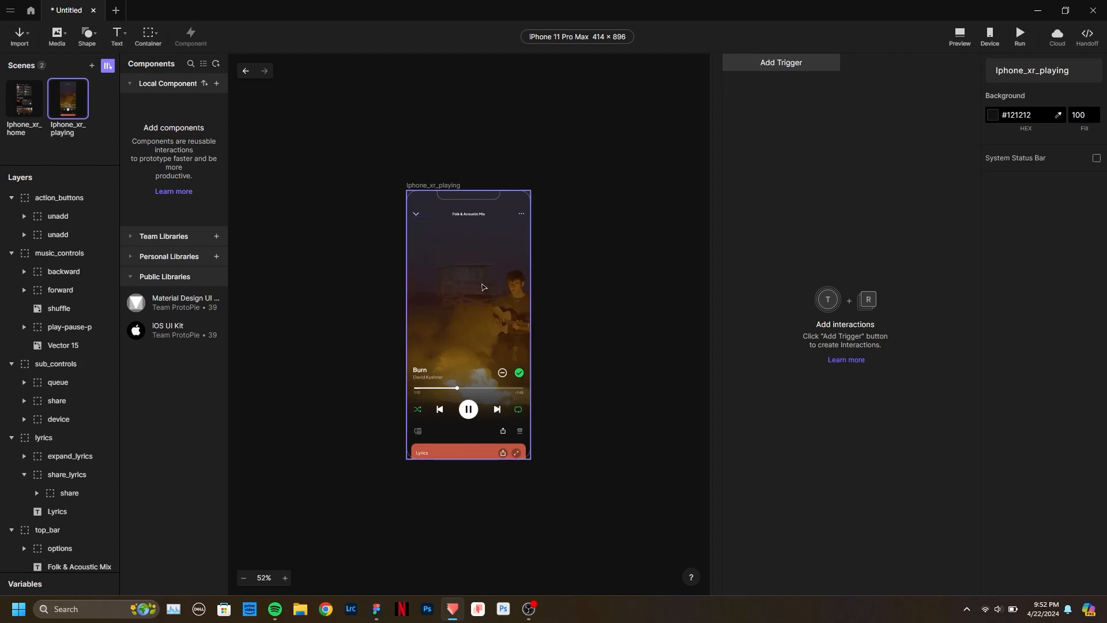
left_click(23, 109)
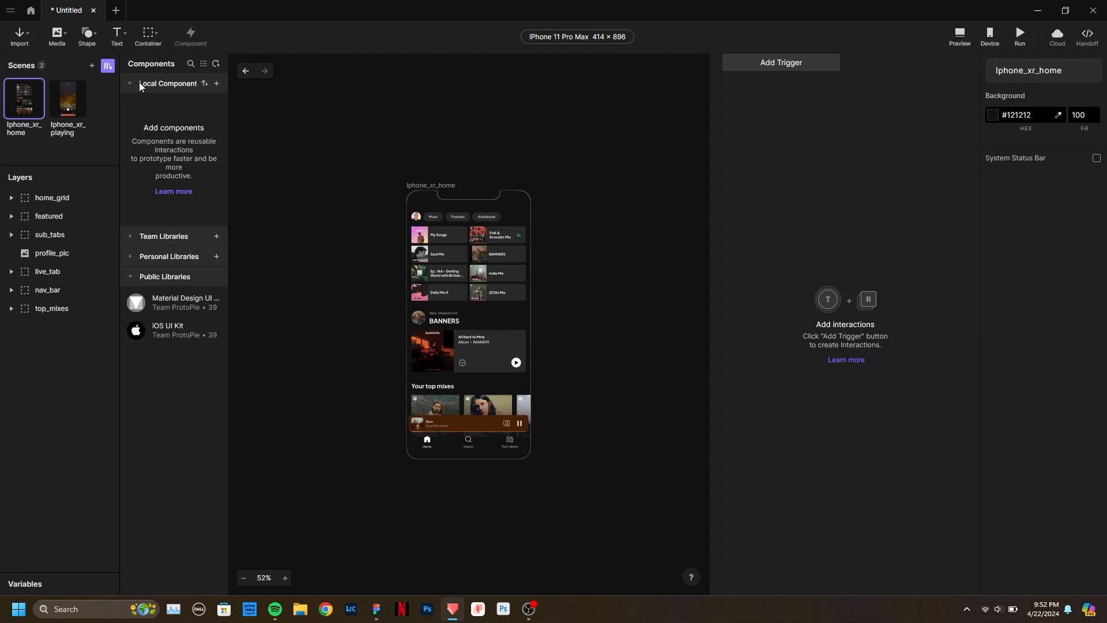
left_click(109, 67)
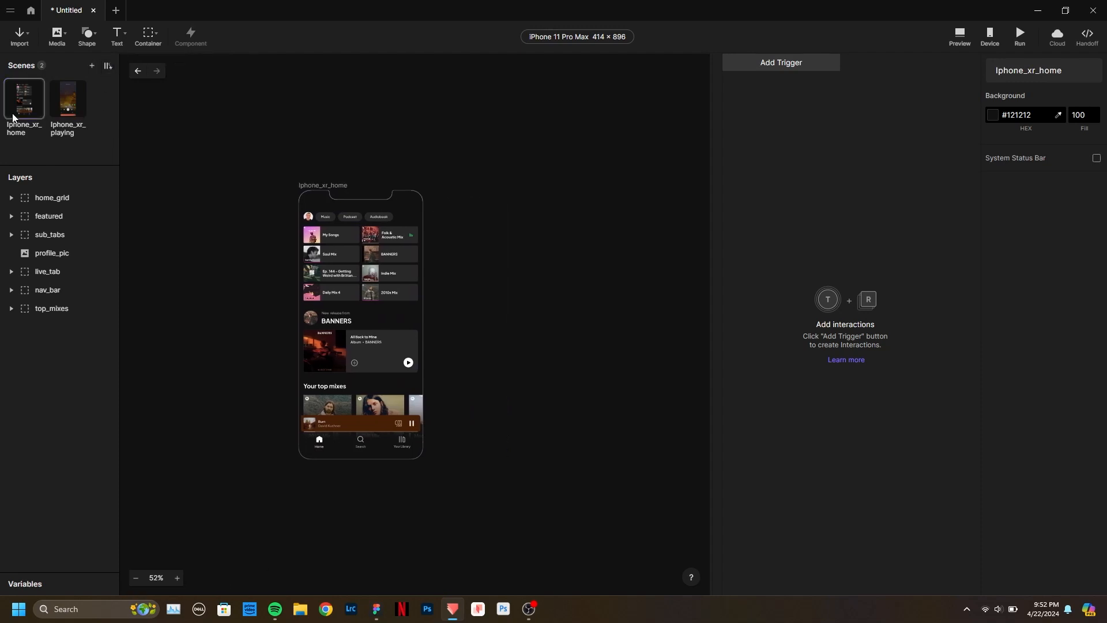
left_click(63, 104)
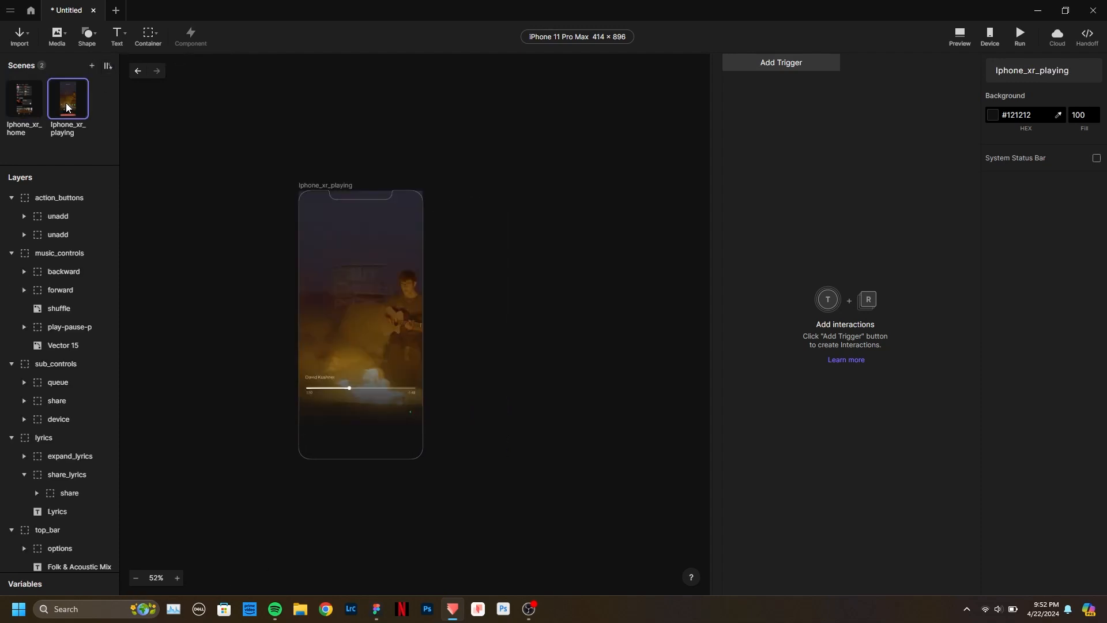
left_click(25, 99)
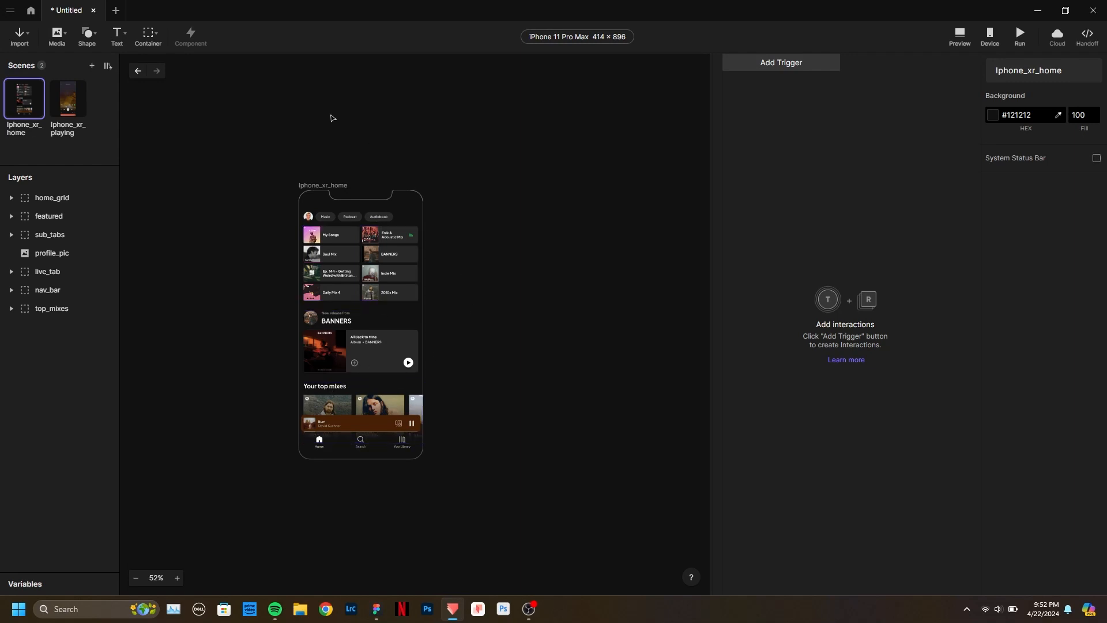
left_click(80, 103)
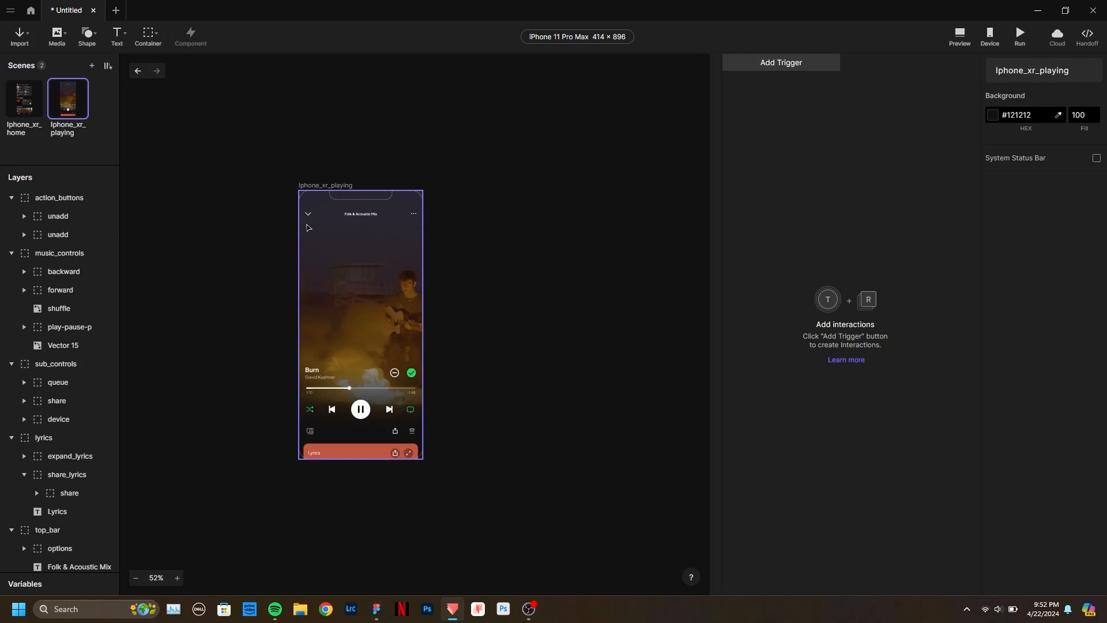
left_click(13, 208)
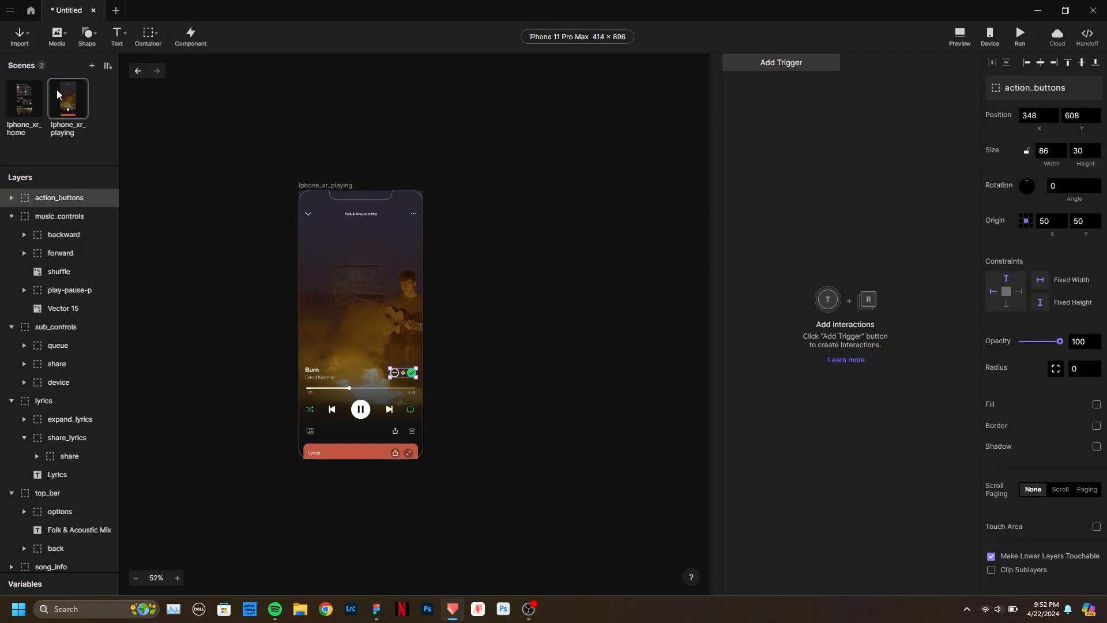
Switch to Figma, try moving the Iphone_xr_playing frame over the home frame, undo the move and return to ProtoPie.
key("alt+Tab")
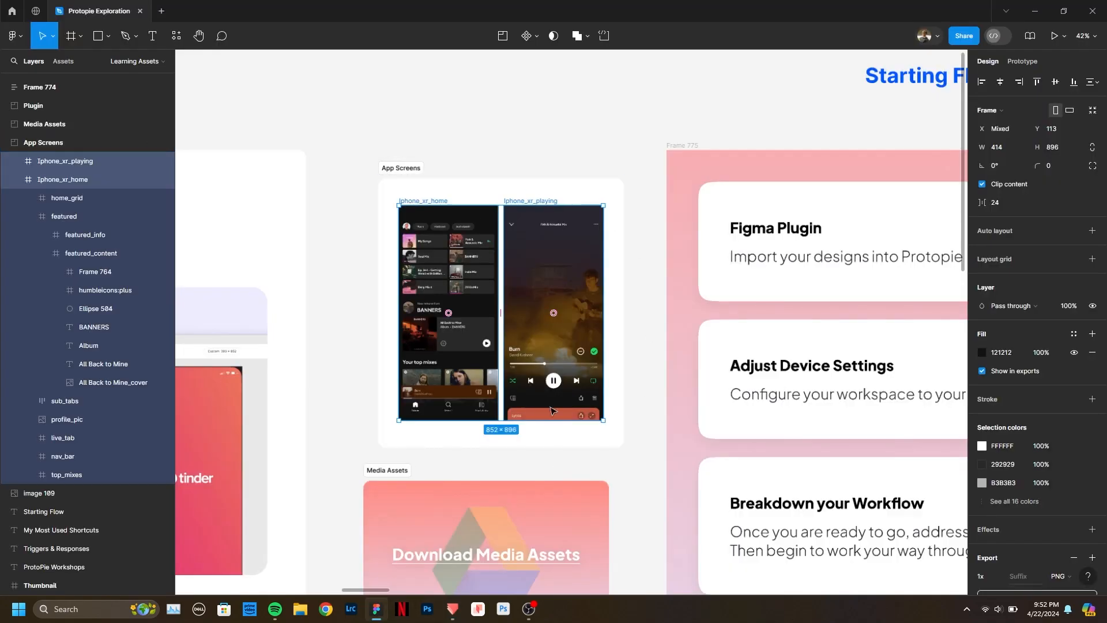
scroll(539, 247, "up", 2)
left_click(528, 222)
left_click_drag(519, 189, 475, 208)
key("ctrl+z")
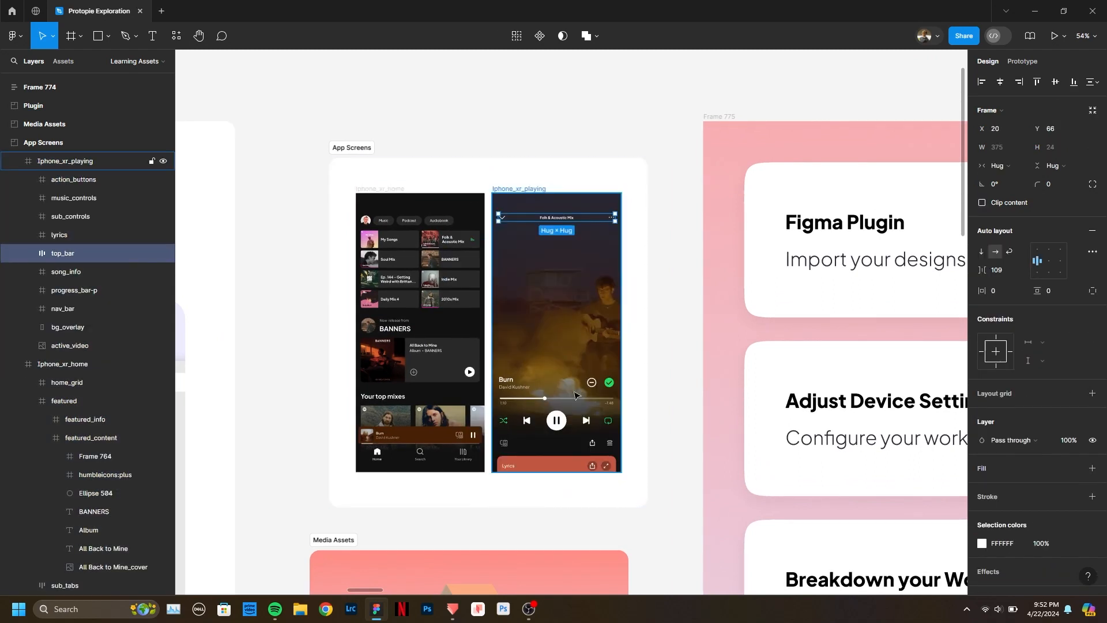
left_click(453, 609)
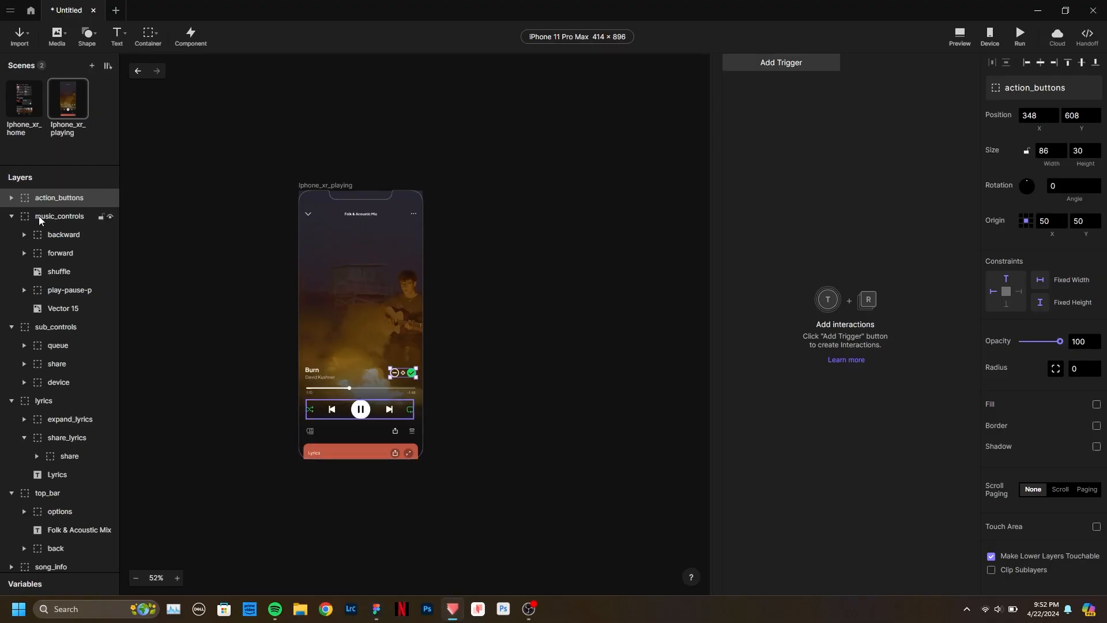
Collapse the music_controls, sub_controls, lyrics, top_bar and nav_bar layer groups in the playing scene.
left_click(11, 216)
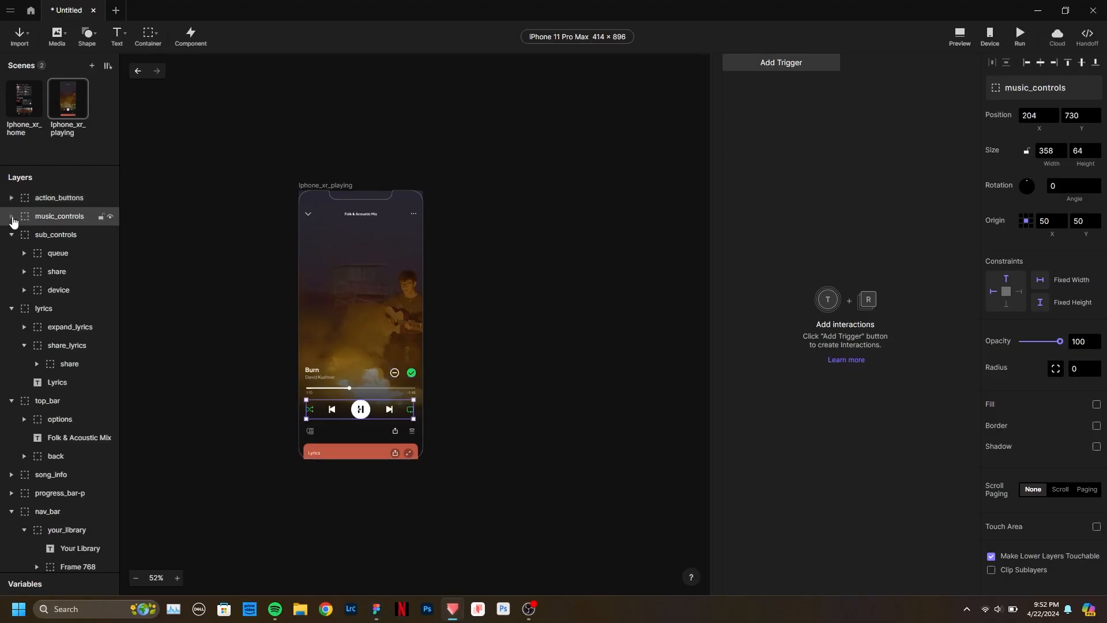
left_click(11, 234)
left_click(11, 252)
left_click(11, 271)
left_click(10, 326)
Group all playing-scene layers, from action_buttons to active_video, into one container named player.
left_click(63, 363)
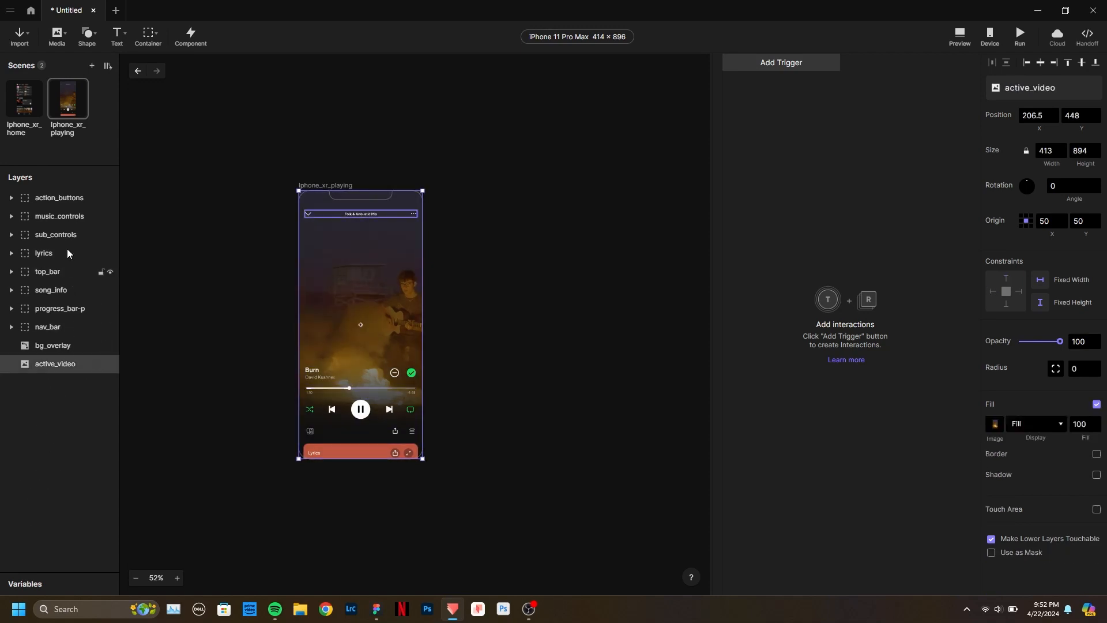
left_click(60, 198, "shift")
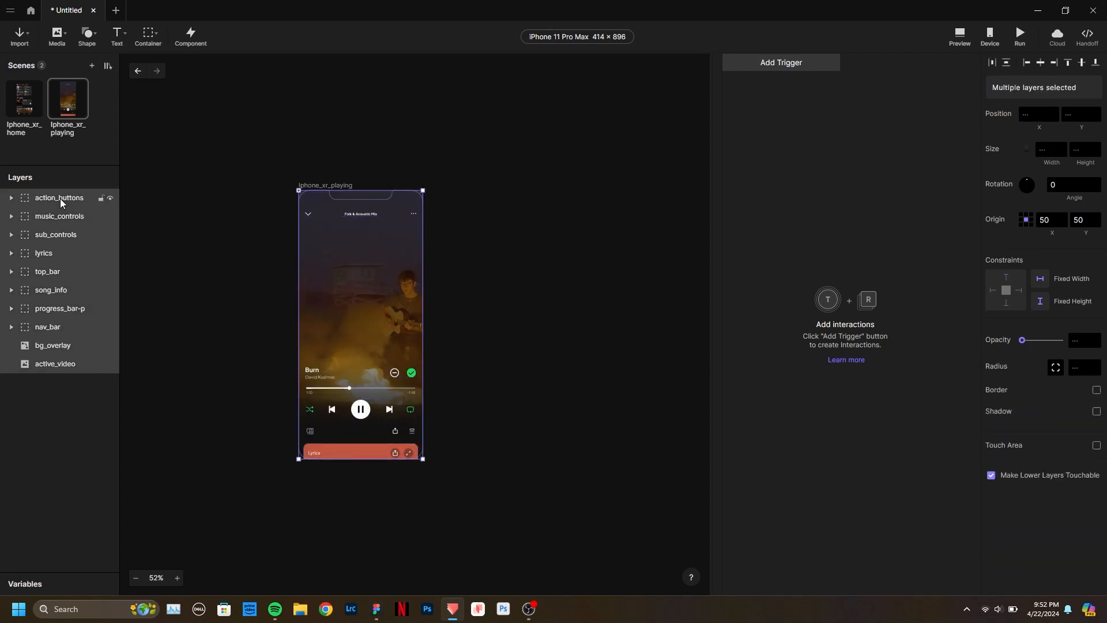
key("ctrl+g")
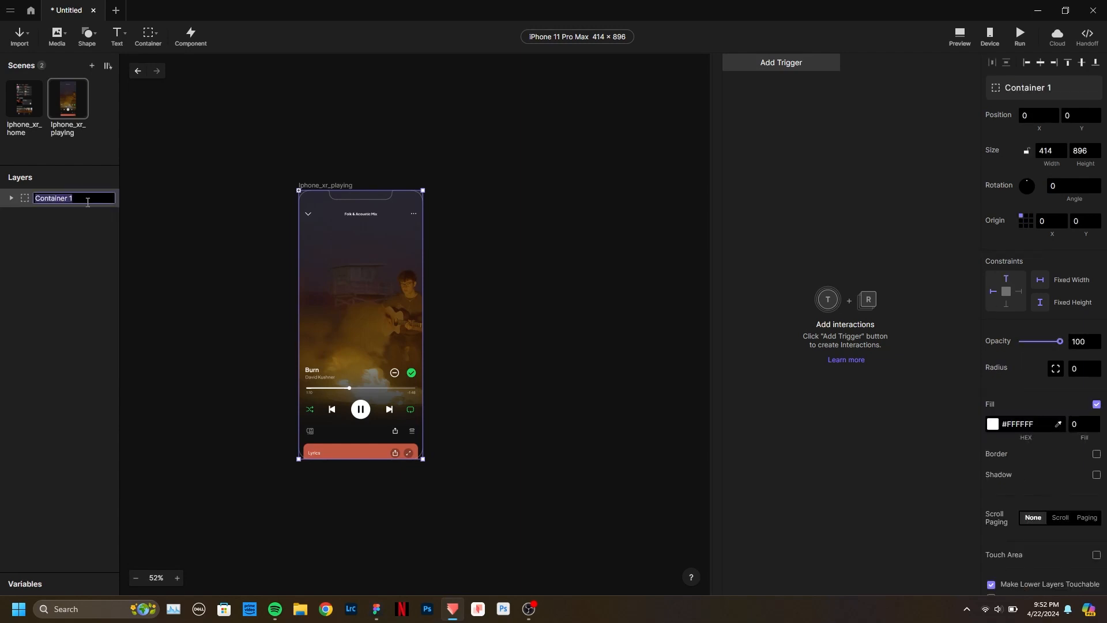
type("player")
key("Return")
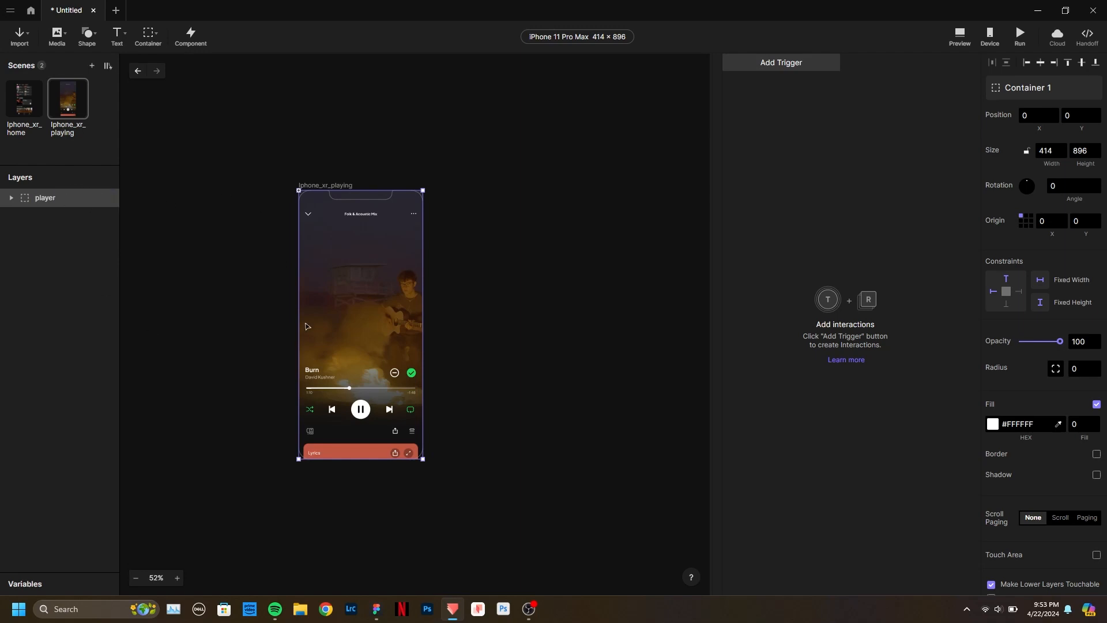
Move the player container into the Iphone_xr_home scene and delete the emptied Iphone_xr_playing scene.
left_click(61, 200)
key("Delete")
left_click(29, 95)
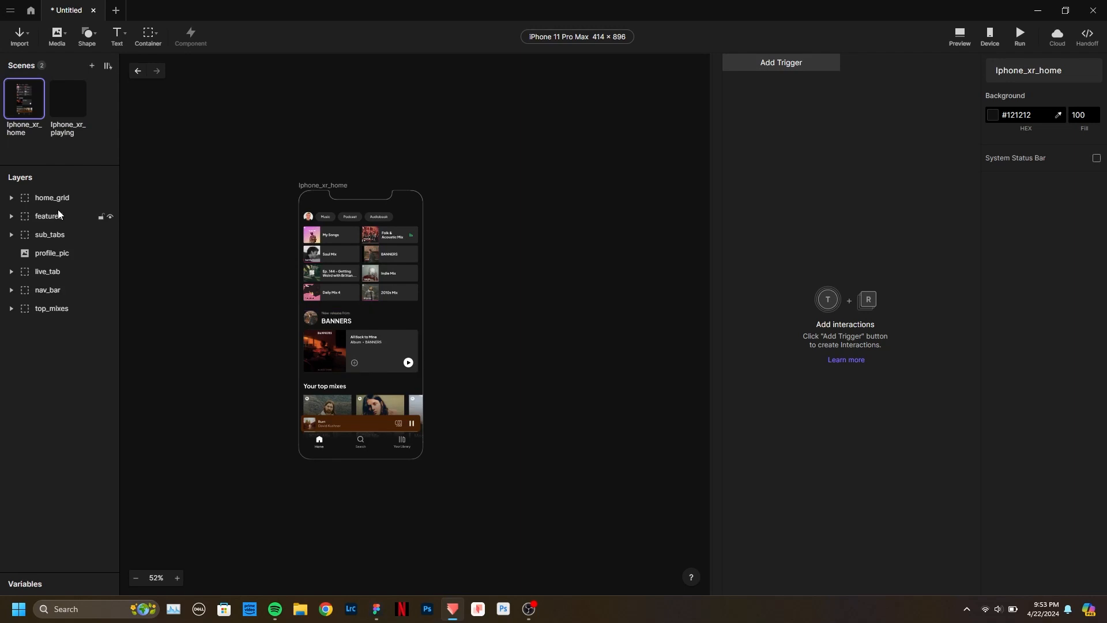
key("ctrl+v")
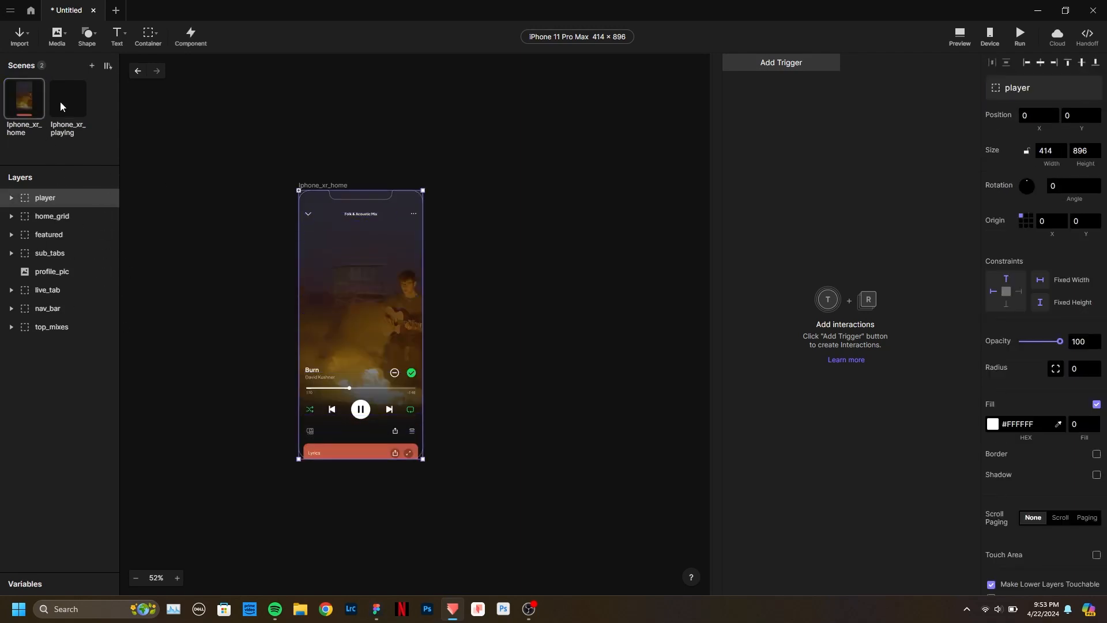
left_click(67, 101)
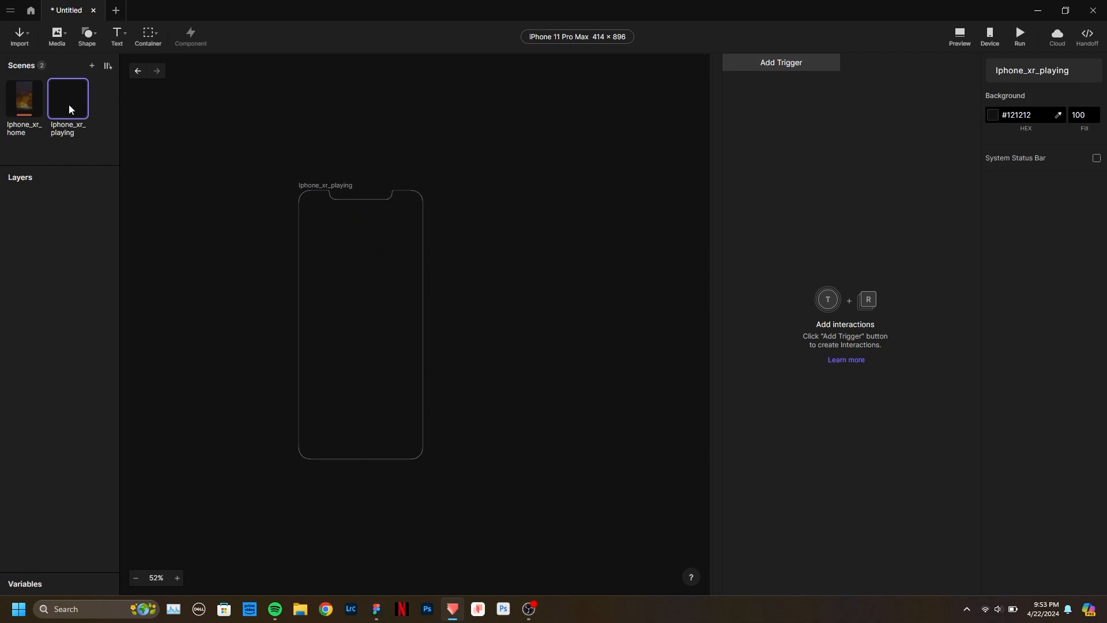
key("Delete")
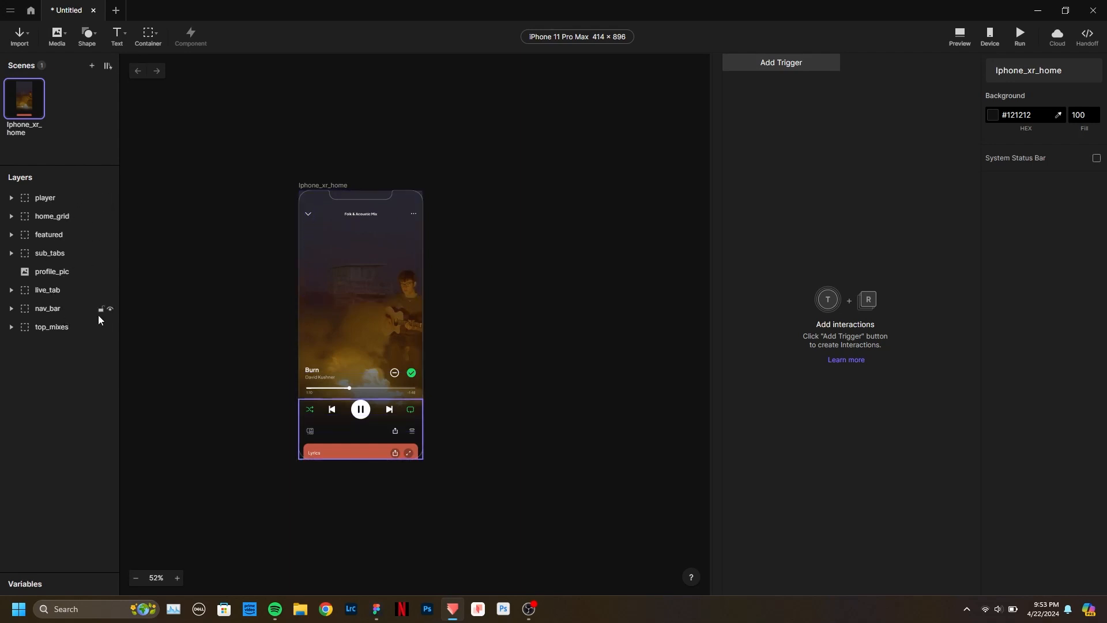
Hide the player container and group the remaining layers, home_grid through top_mixes, into a container named home.
left_click(110, 200)
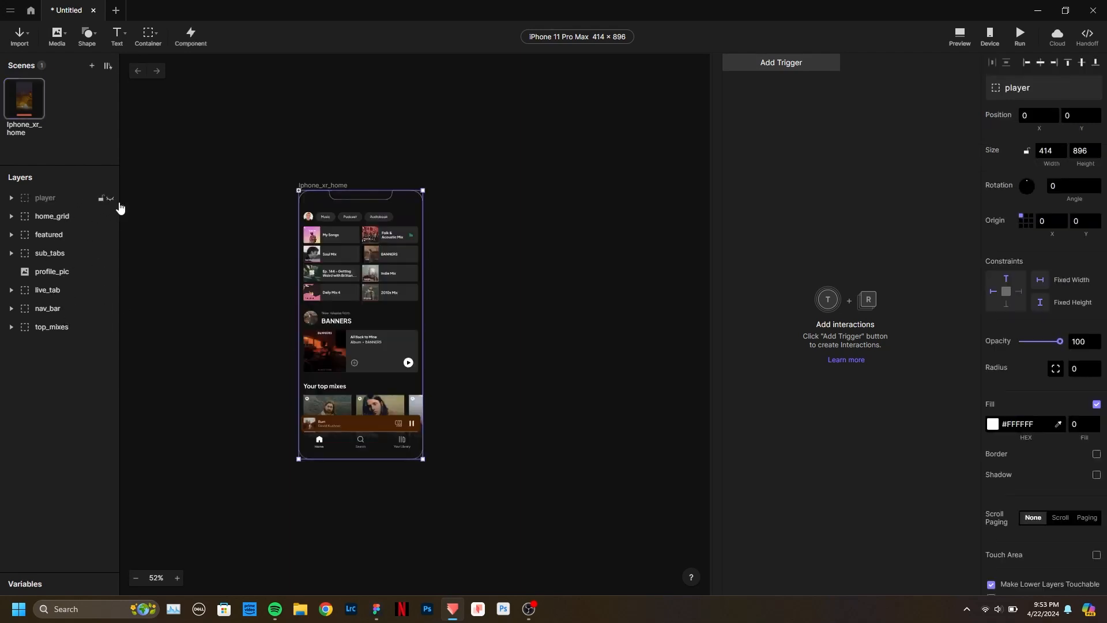
left_click(73, 215)
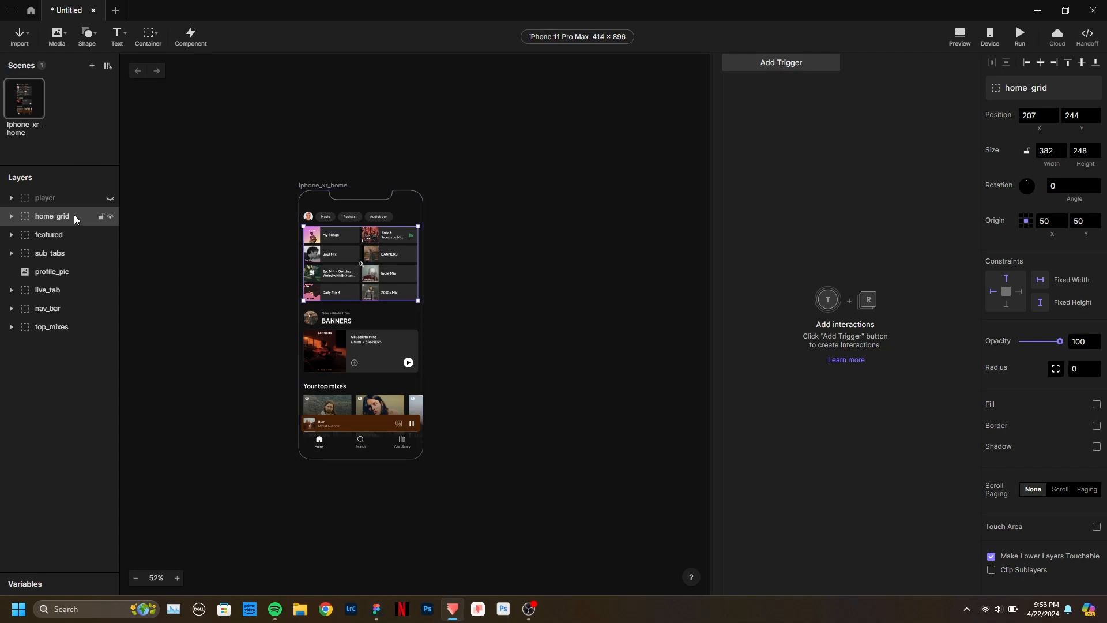
left_click(64, 327, "shift")
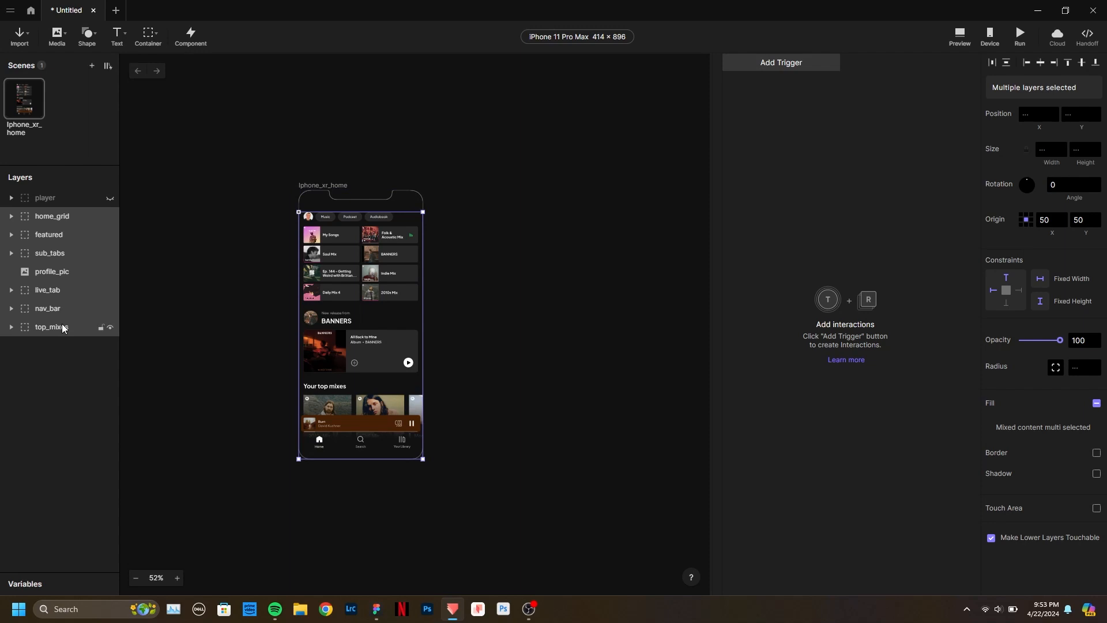
key("ctrl+g")
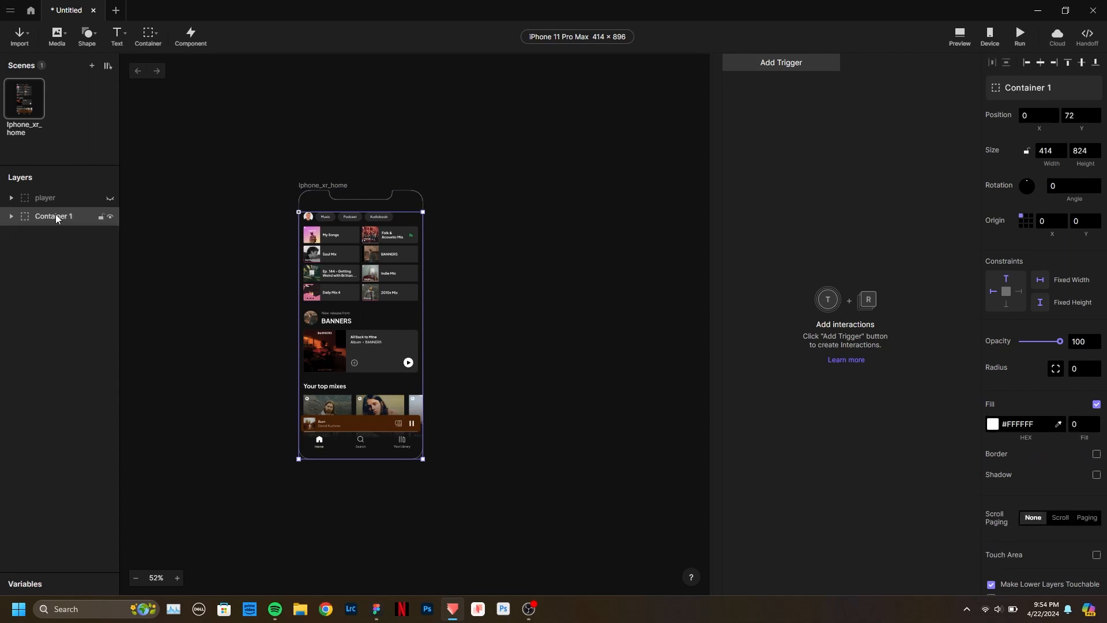
type("home")
key("Return")
Toggle the home container's visibility off and back on, and make the player container visible again.
left_click(110, 217)
left_click(110, 217)
left_click(111, 198)
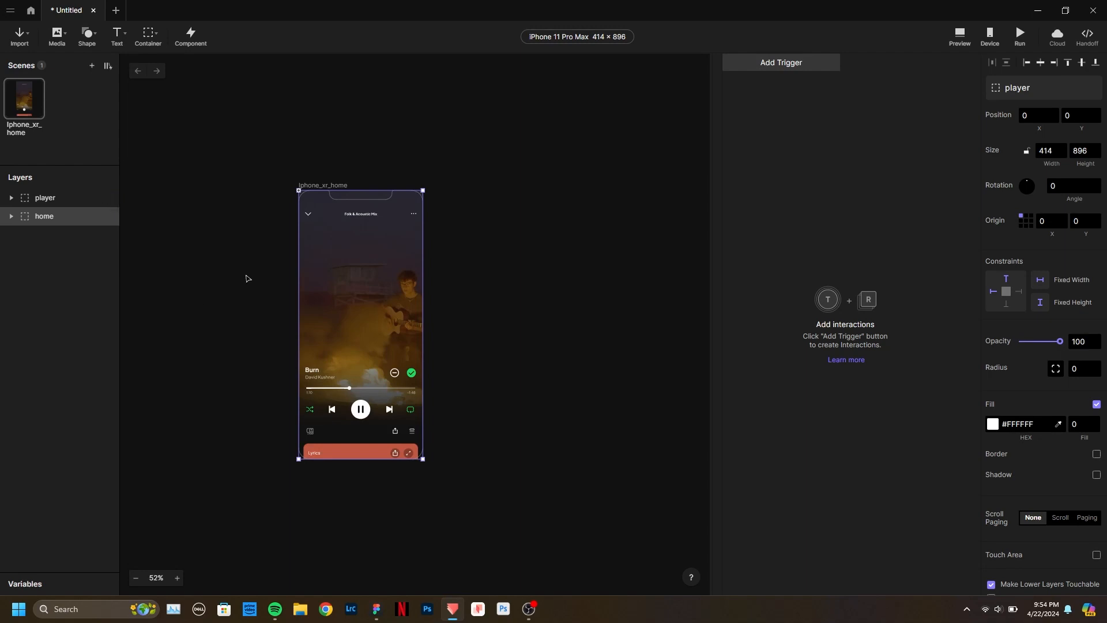
Move the player container straight down to just below the phone screen, at X 0, Y 896.
scroll(240, 202, "up", 3)
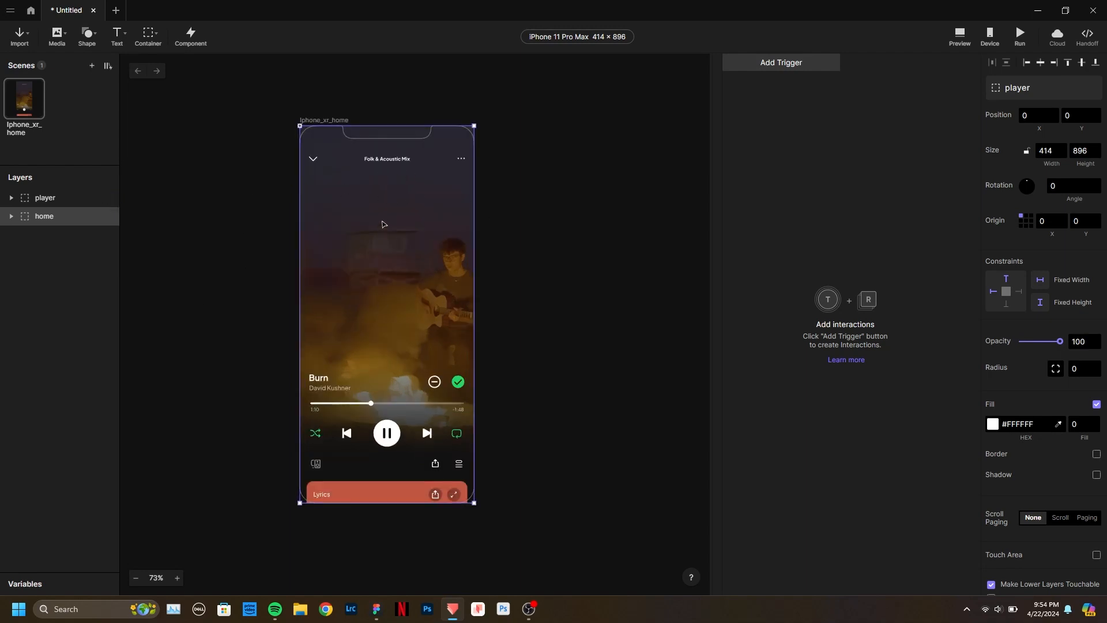
left_click_drag(376, 185, 391, 463)
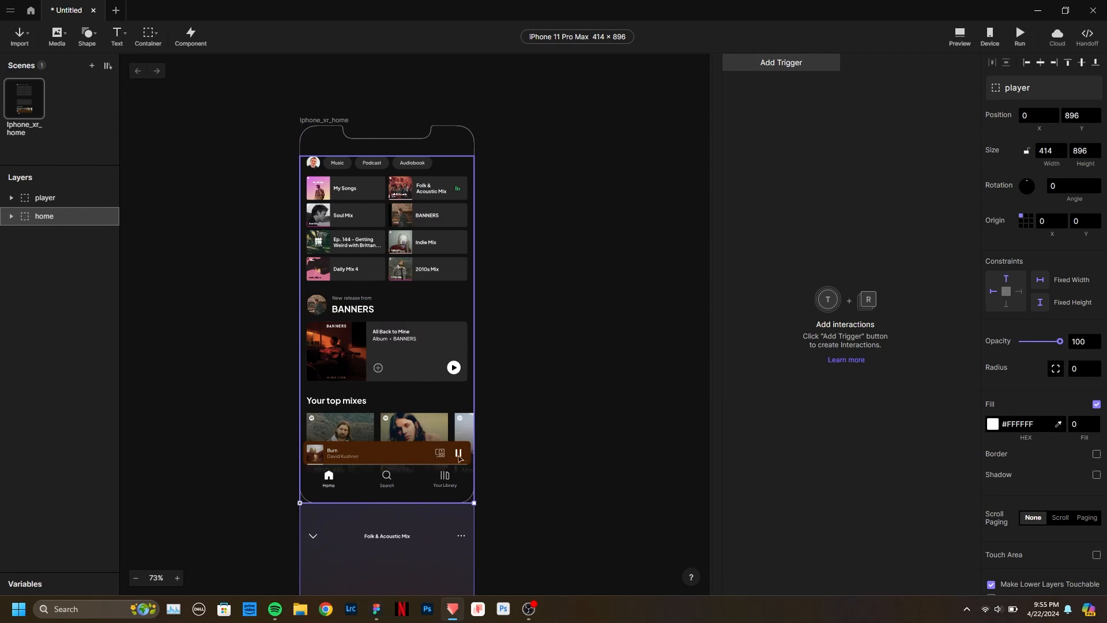
left_click(519, 415)
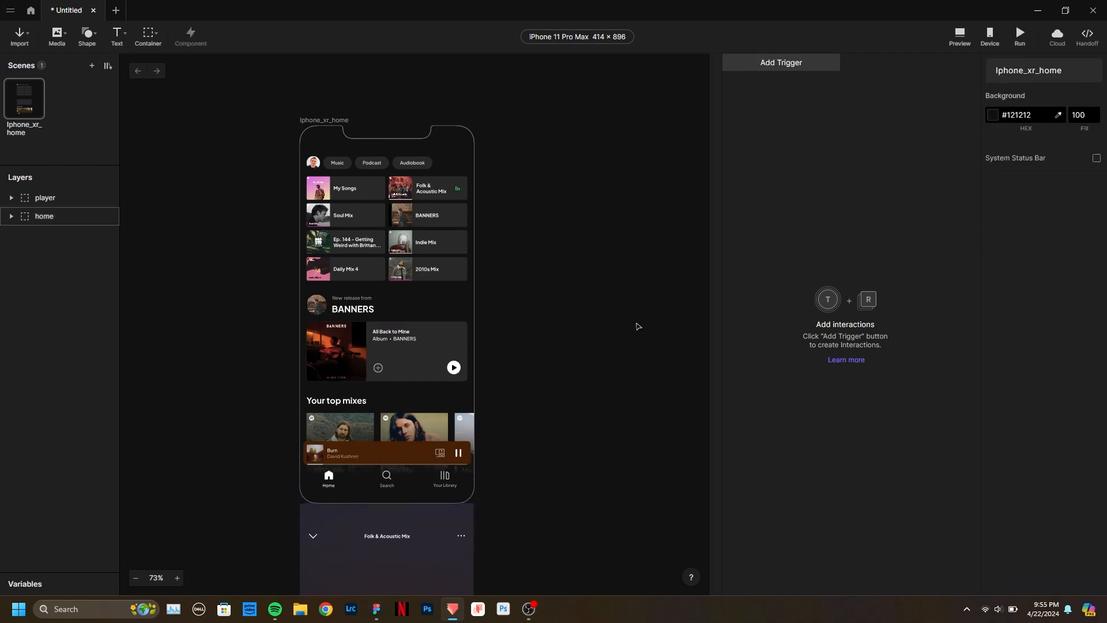
left_click(781, 62)
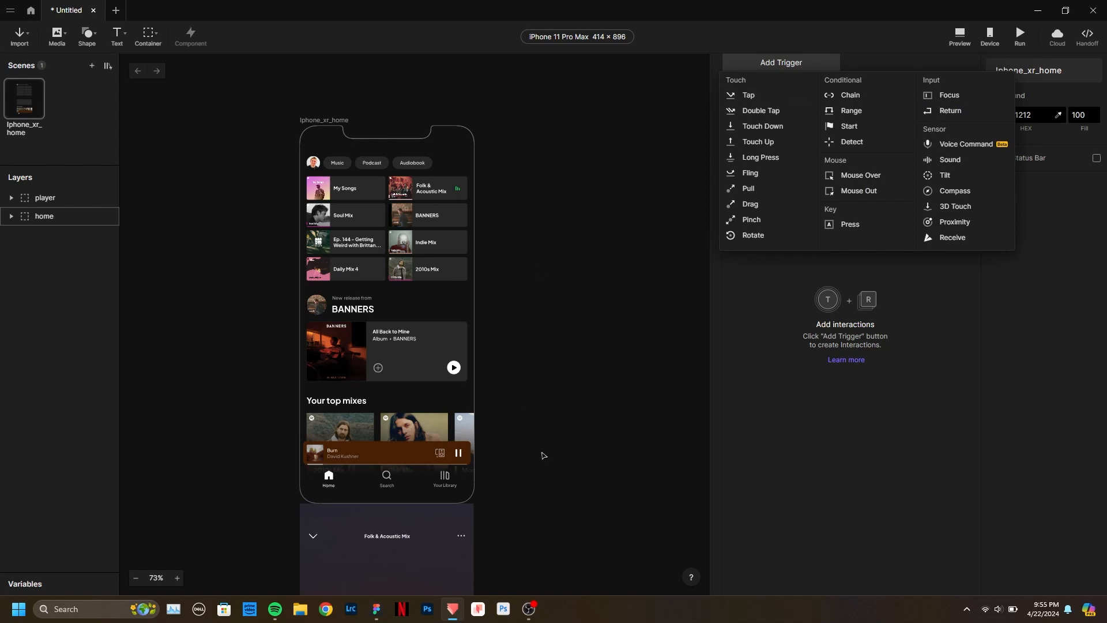
left_click(530, 427)
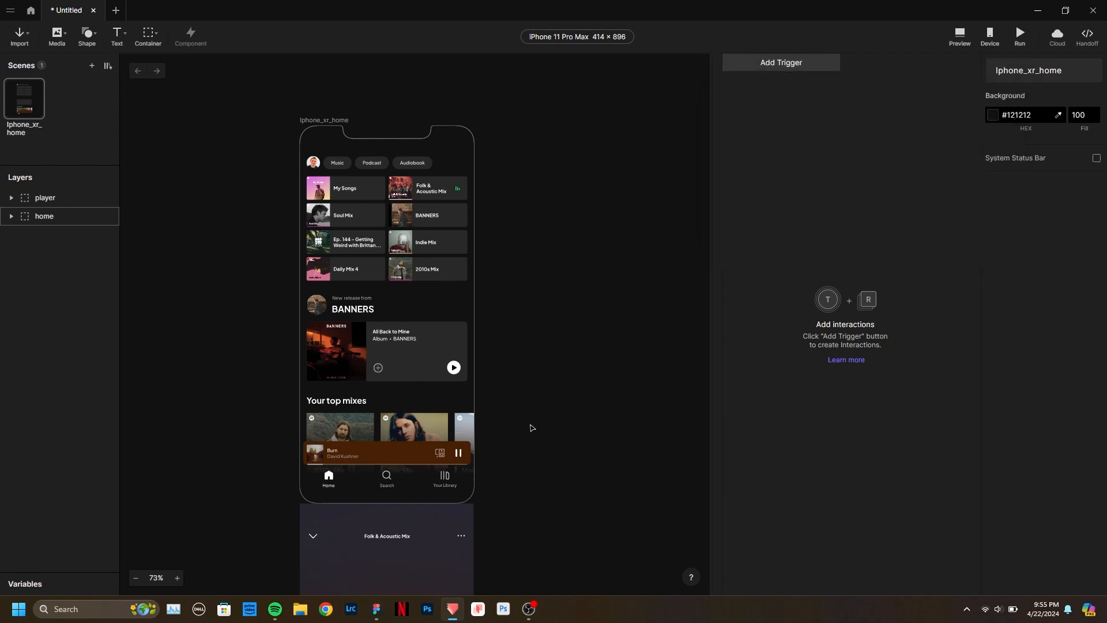
left_click(381, 457)
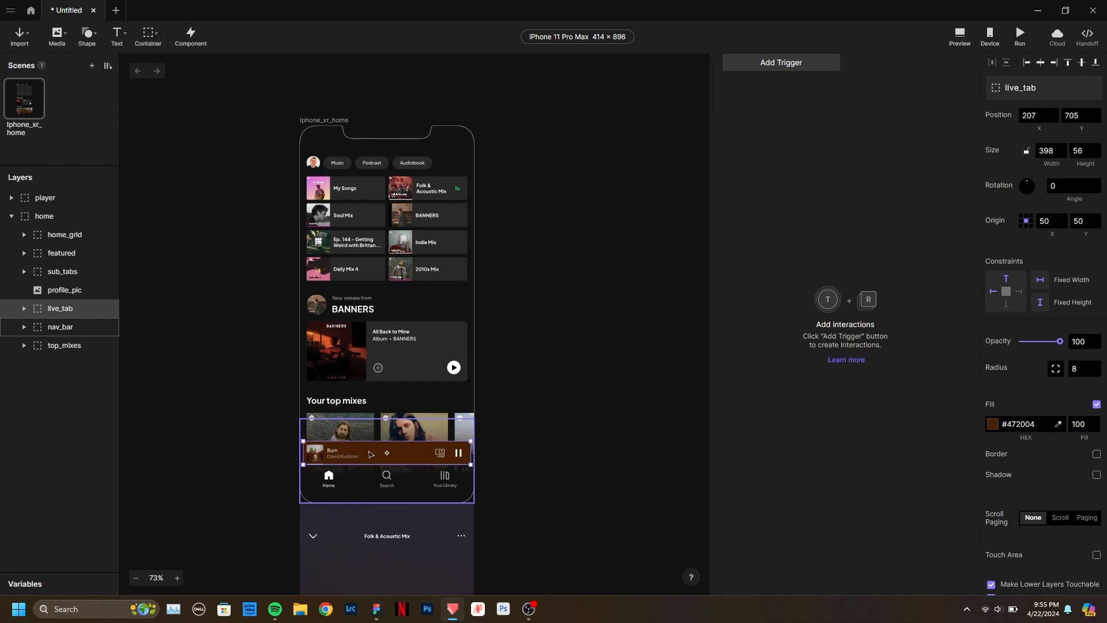
left_click(559, 411)
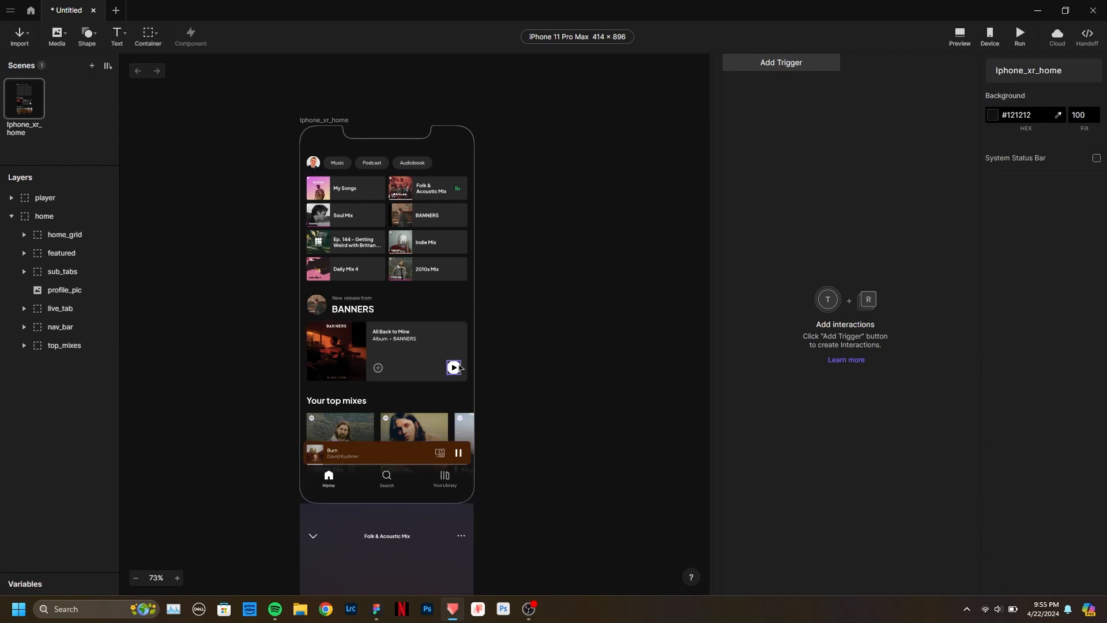
left_click(416, 451)
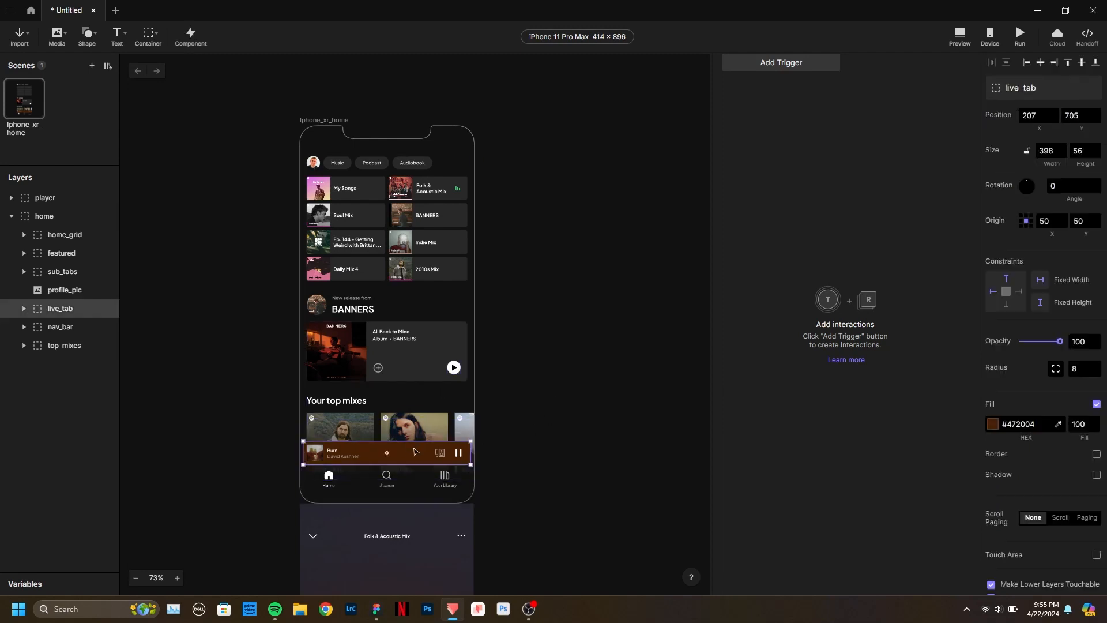
left_click(402, 378)
double_click(401, 379)
left_click(544, 390)
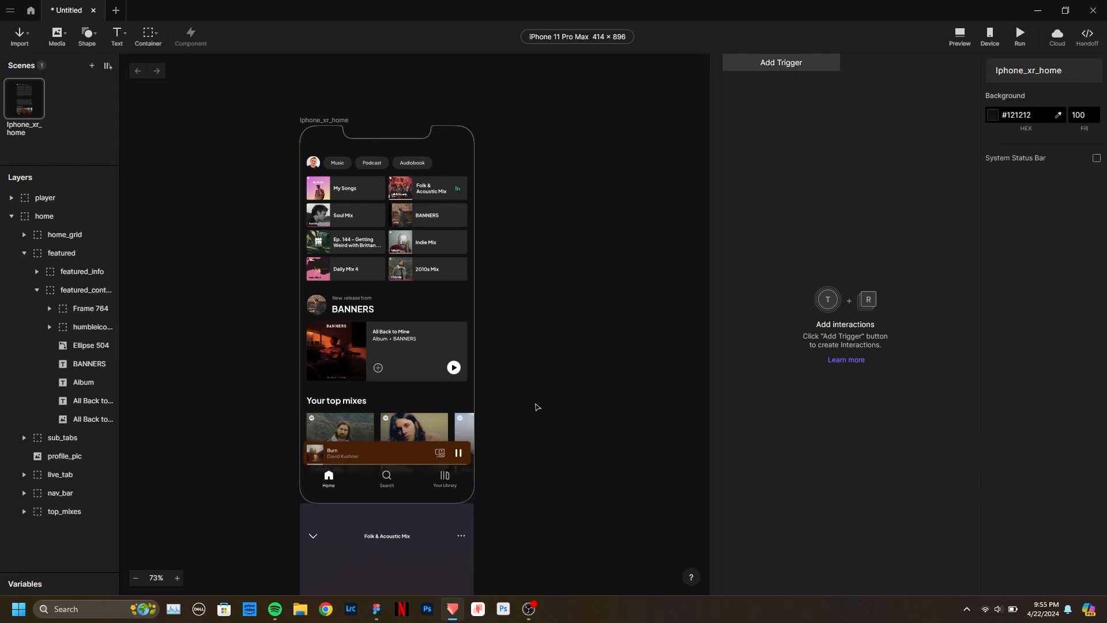
Add a Tap trigger to the live_tab layer and rename it Tap live_tab.
left_click(402, 462)
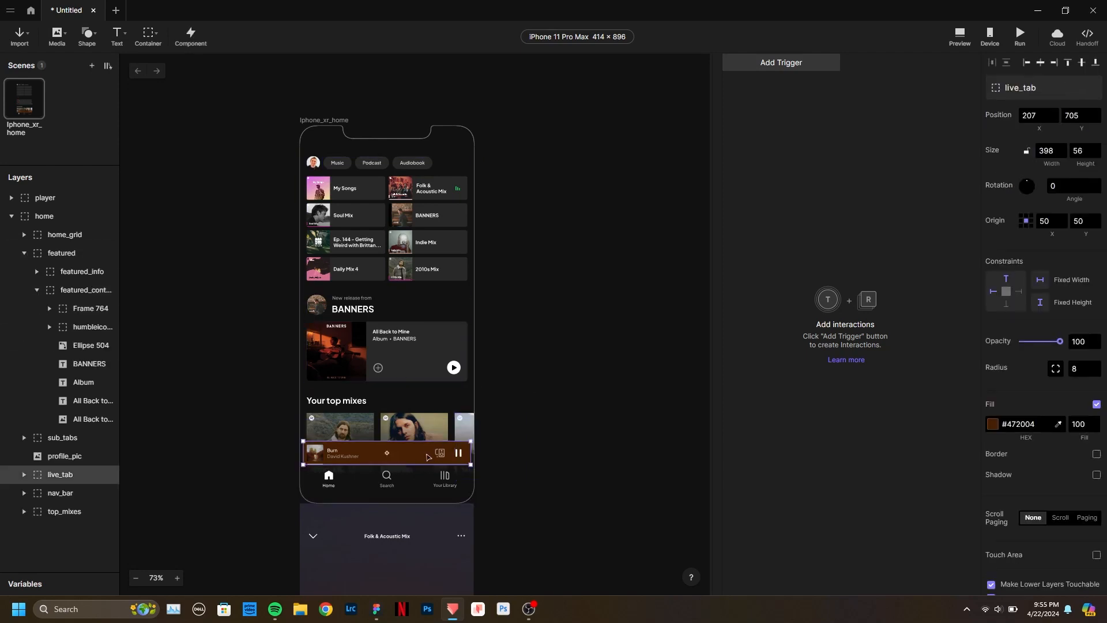
left_click(771, 64)
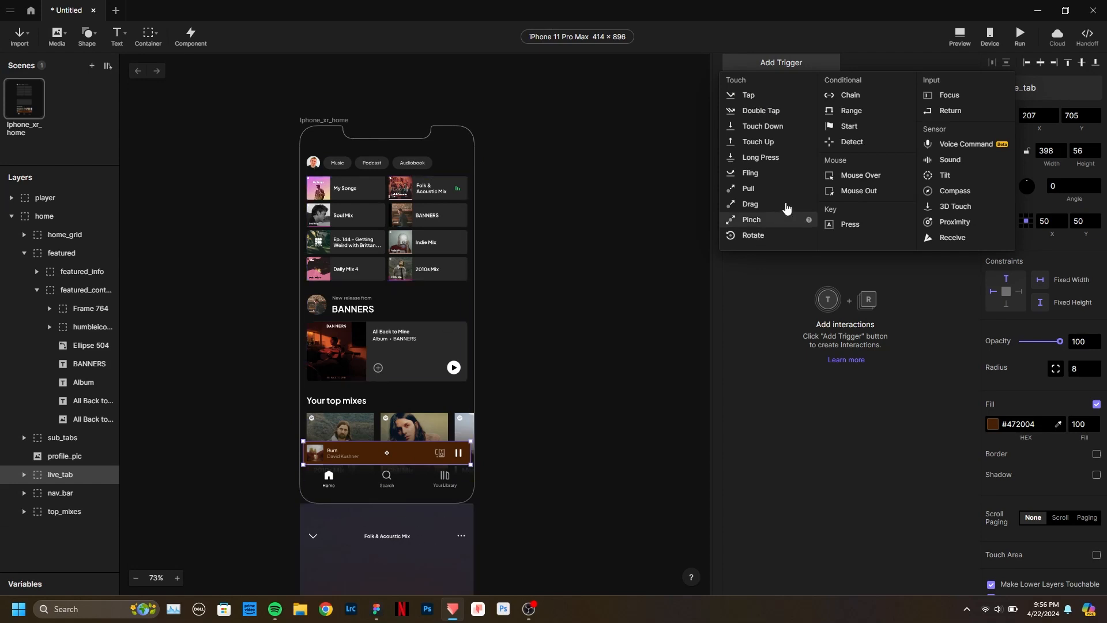
left_click(766, 99)
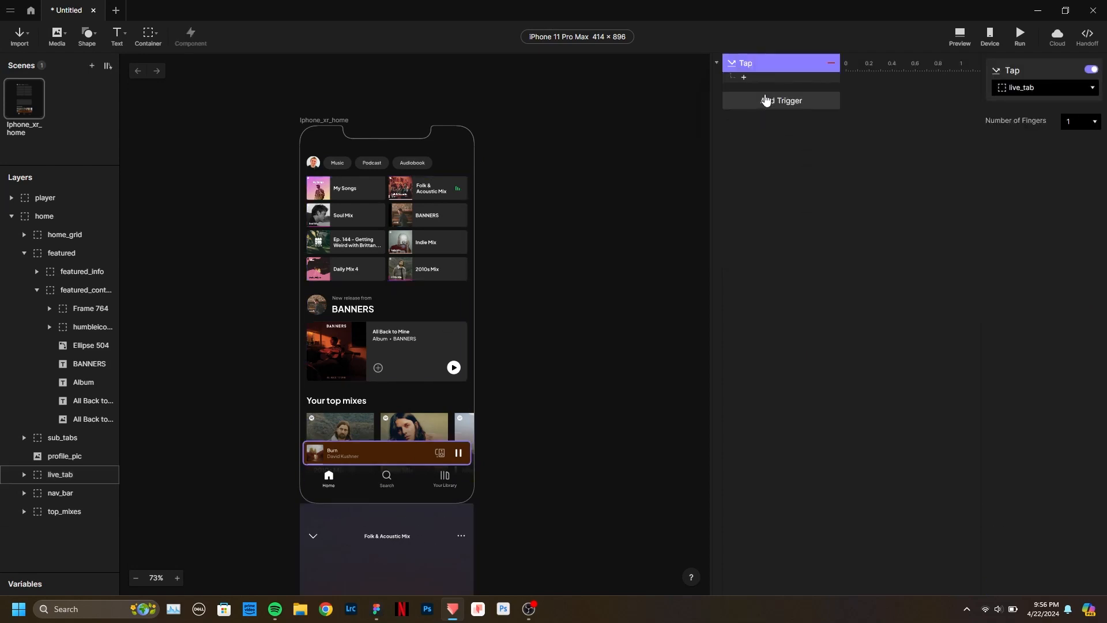
double_click(750, 62)
type("live")
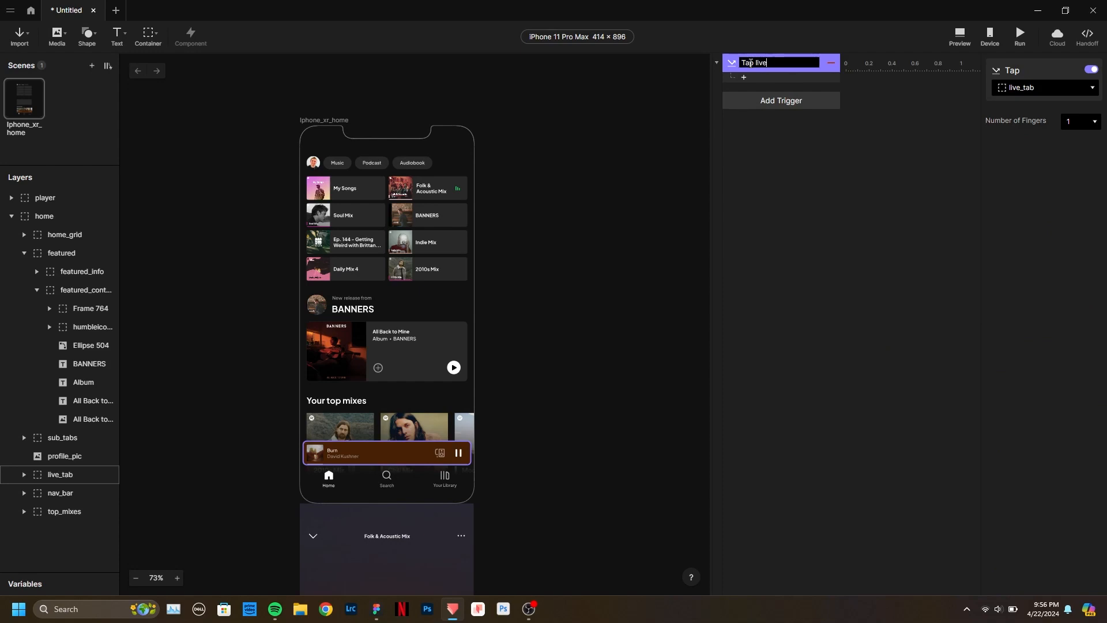
type("_tab")
key("Return")
left_click(1044, 87)
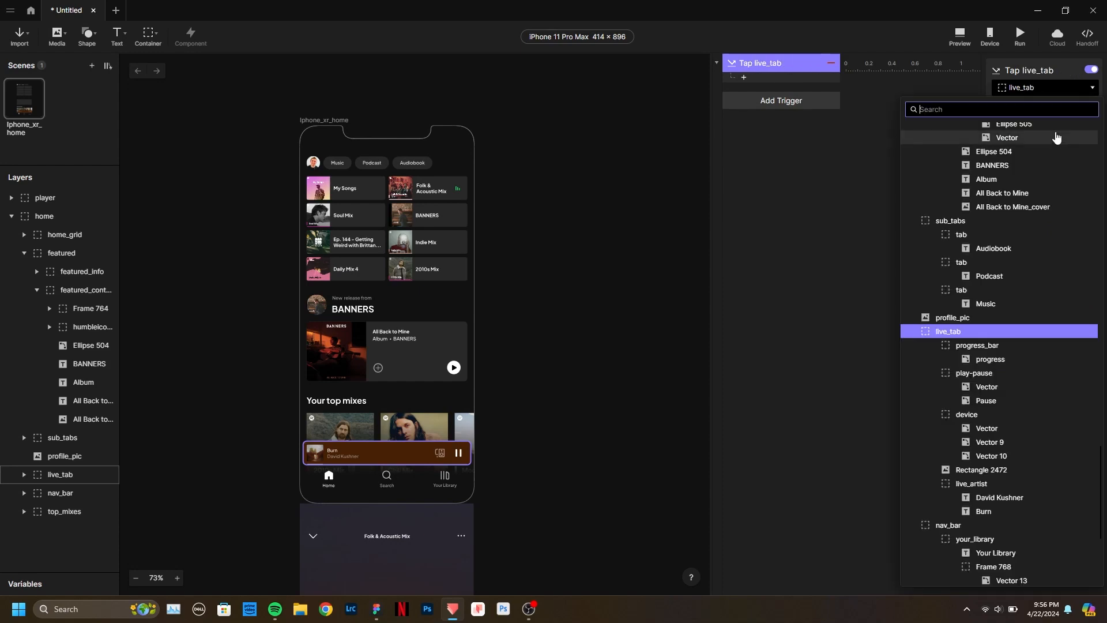
left_click(1000, 333)
Add a Move response to the Tap live_tab trigger, set its Move To Y position to 0 and rename it Move player.
left_click(751, 79)
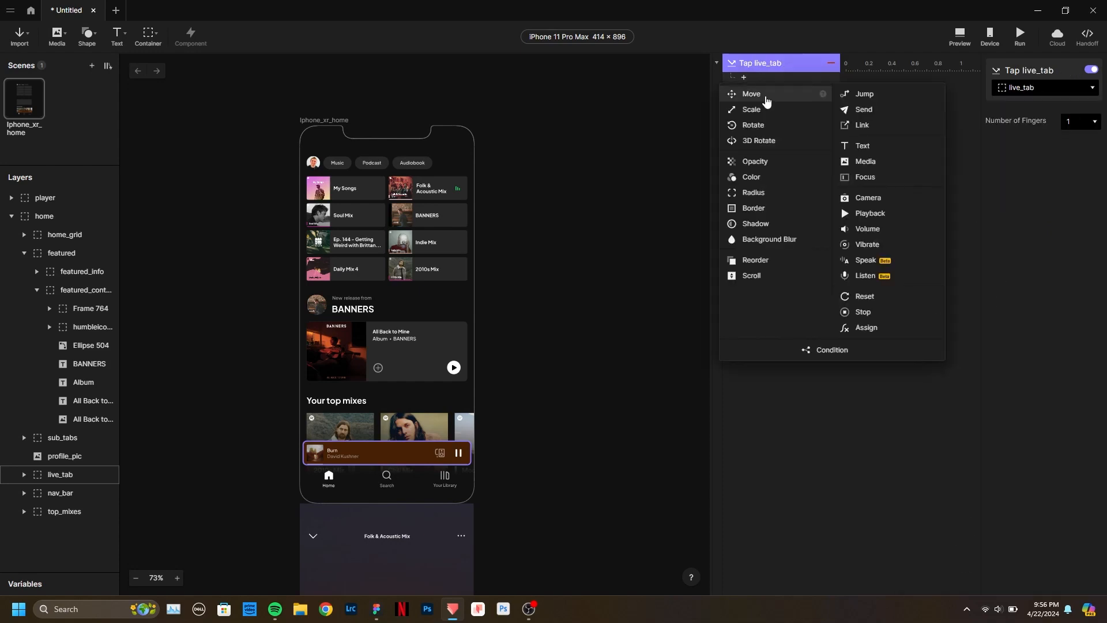
left_click(758, 93)
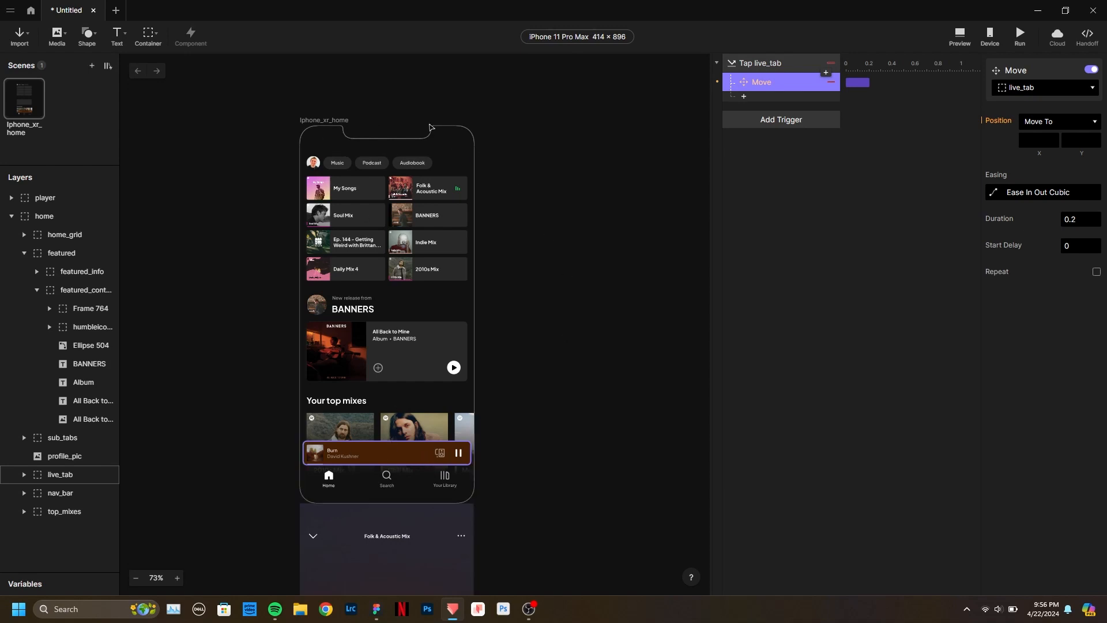
left_click(1079, 139)
double_click(773, 82)
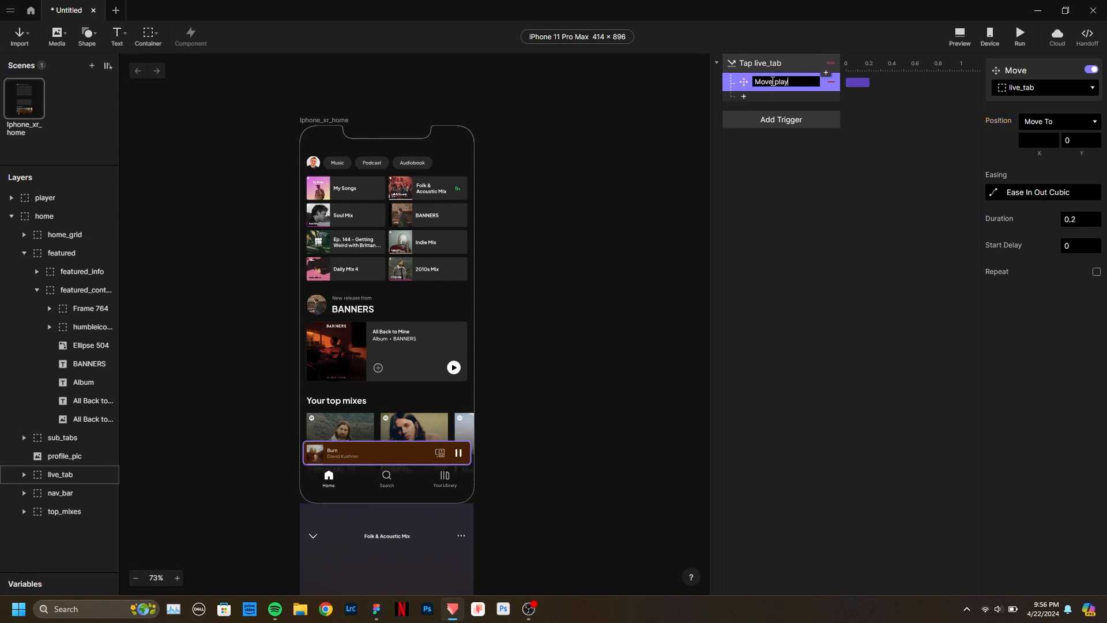
key("Return")
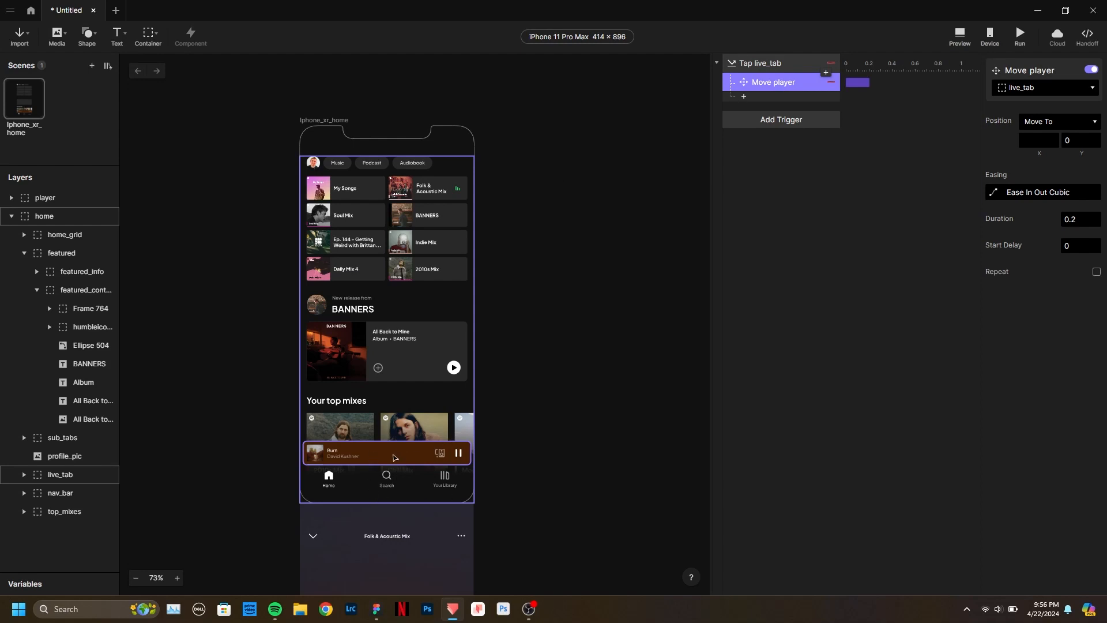
Preview the prototype and test tapping the live tab with the currently playing song, then close the preview.
left_click(959, 35)
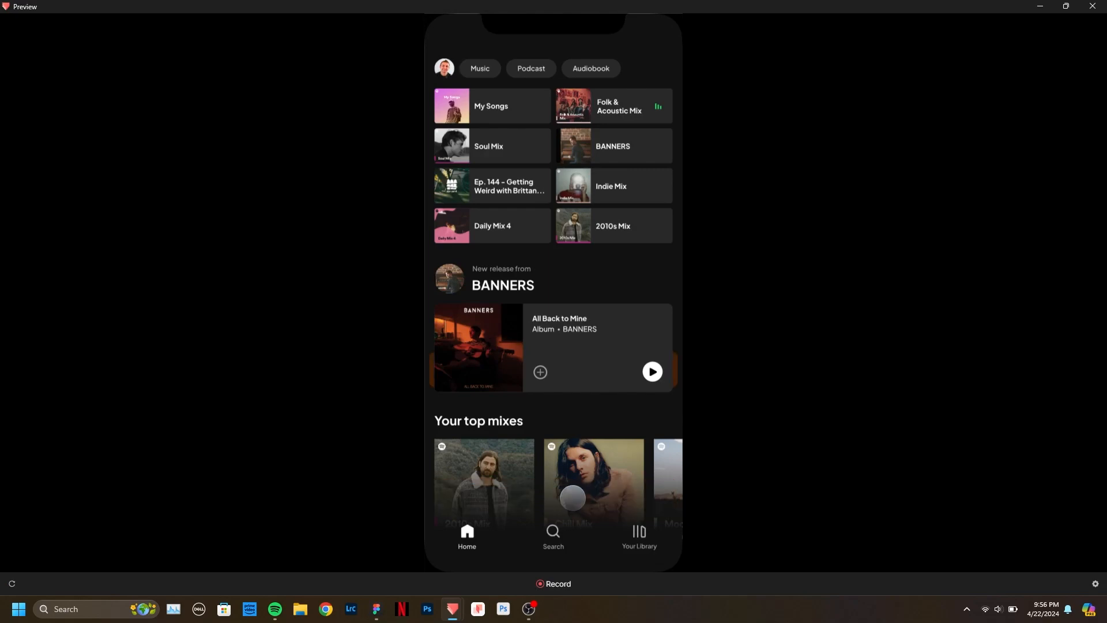
left_click_drag(573, 497, 550, 276)
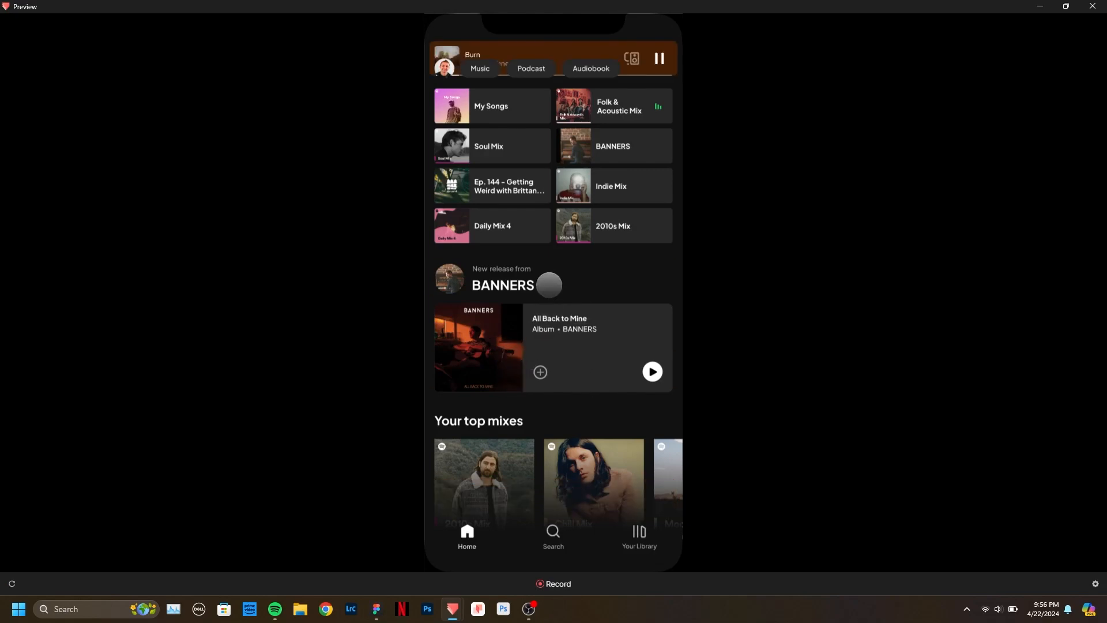
left_click(1092, 5)
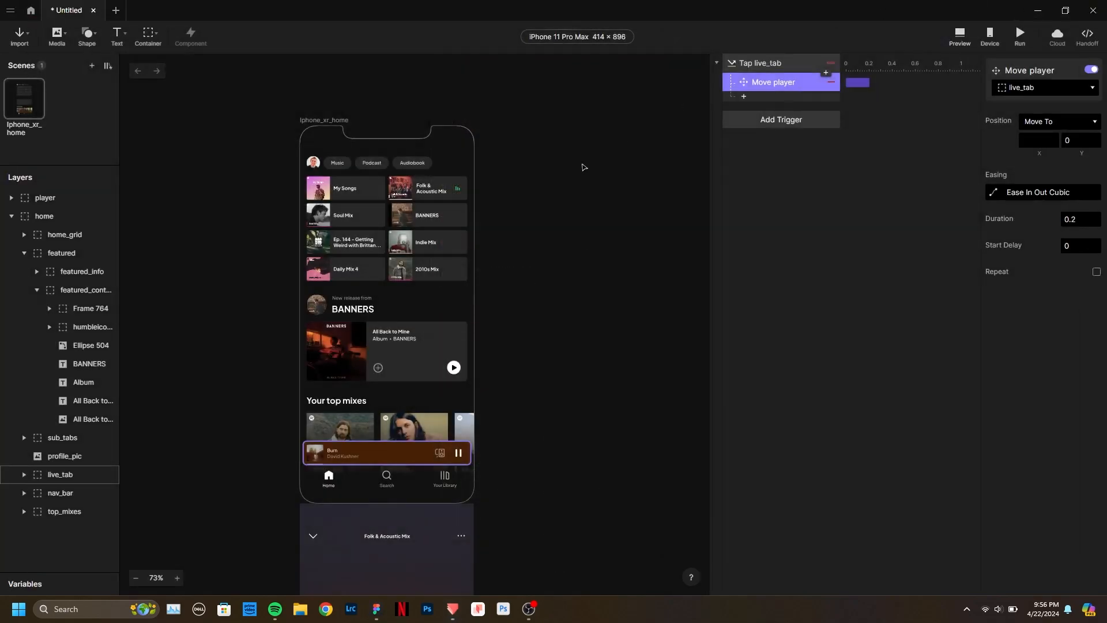
Set the Move player response's target layer to the player container and preview the live tab interaction.
left_click(772, 64)
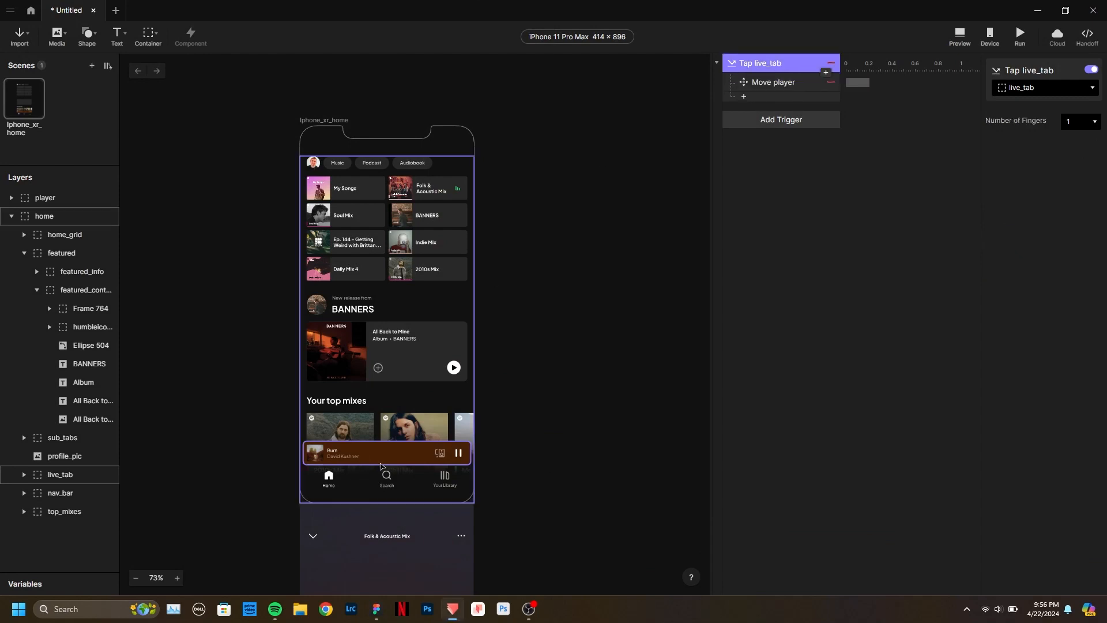
left_click(785, 85)
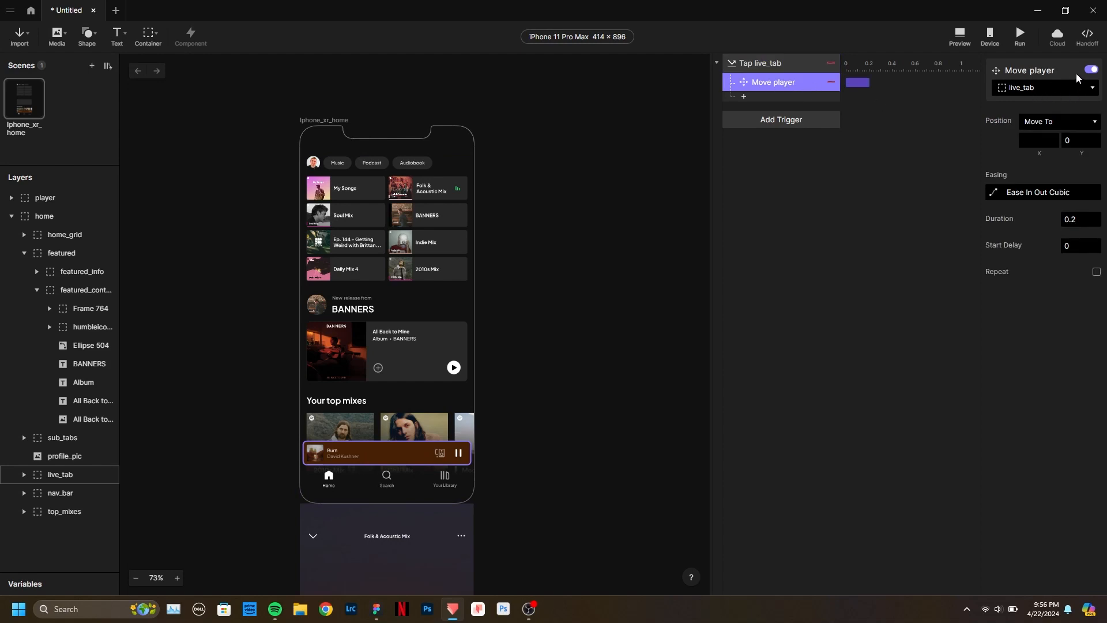
left_click(1046, 85)
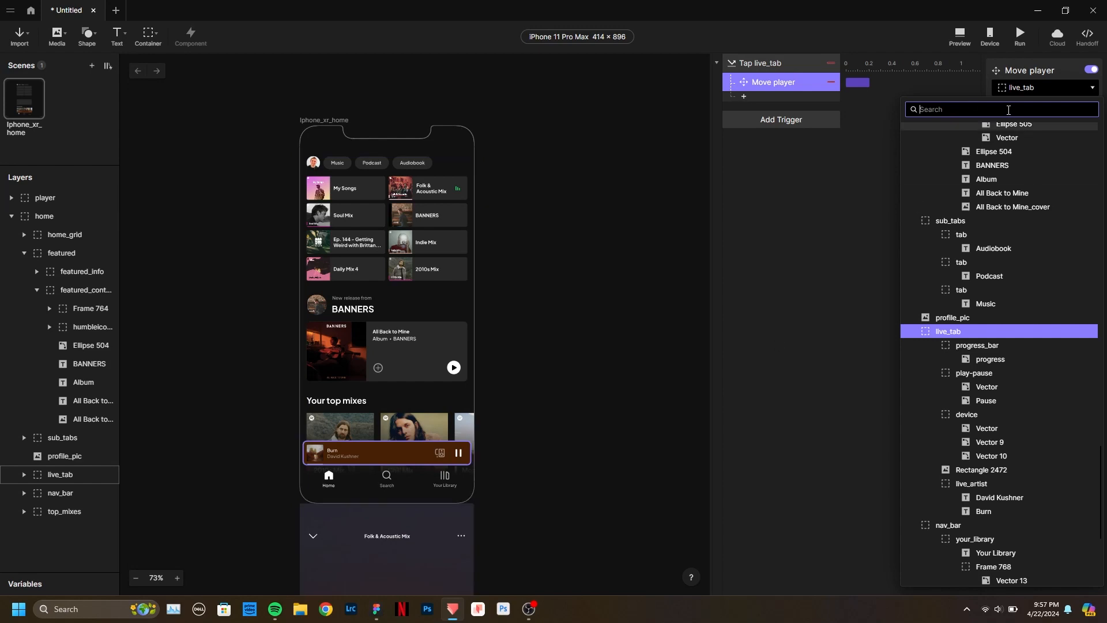
type("player")
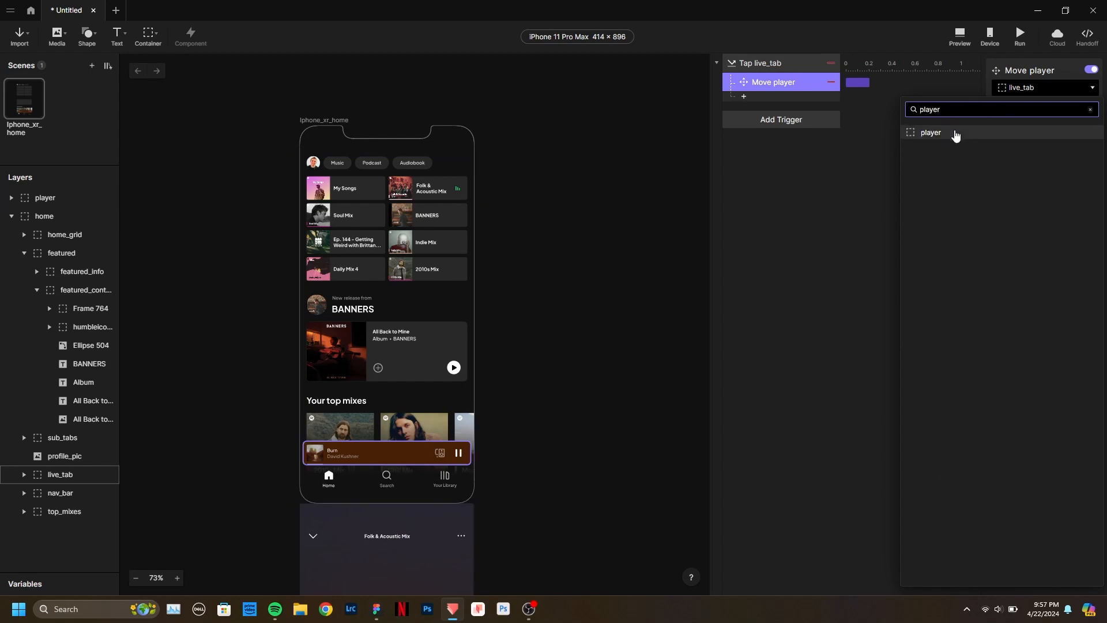
left_click(955, 134)
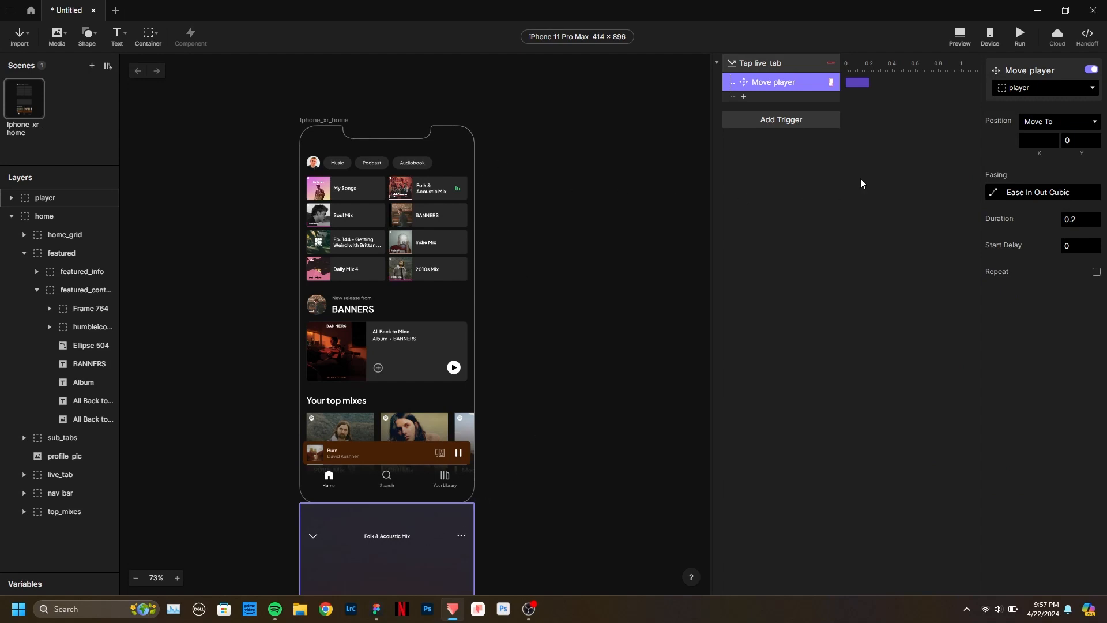
left_click(961, 36)
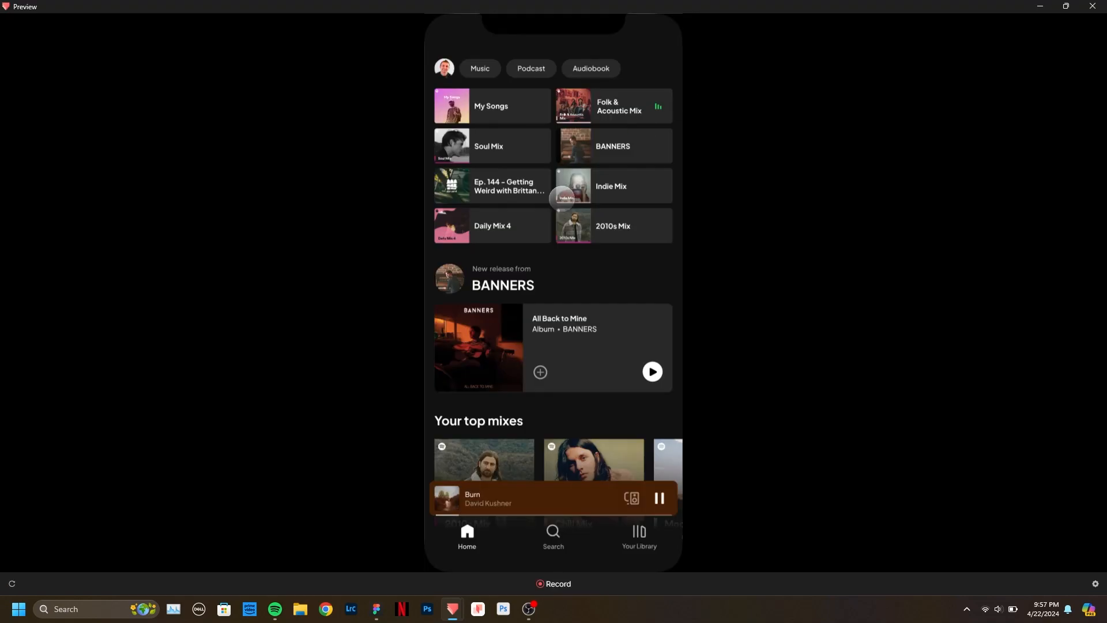
left_click(538, 497)
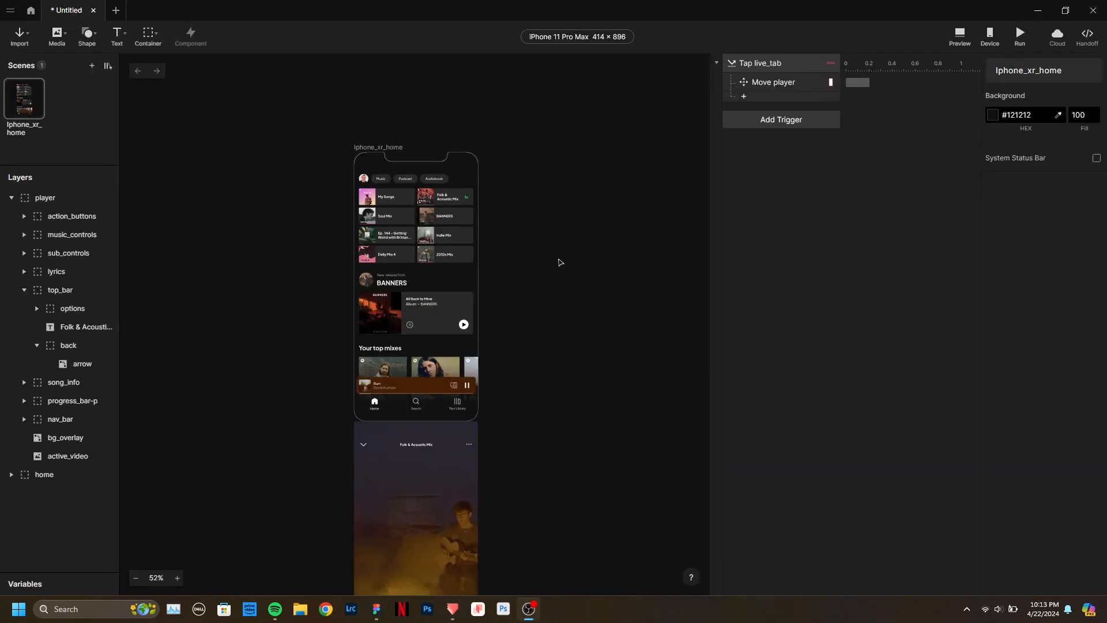
scroll(526, 278, "down", 2)
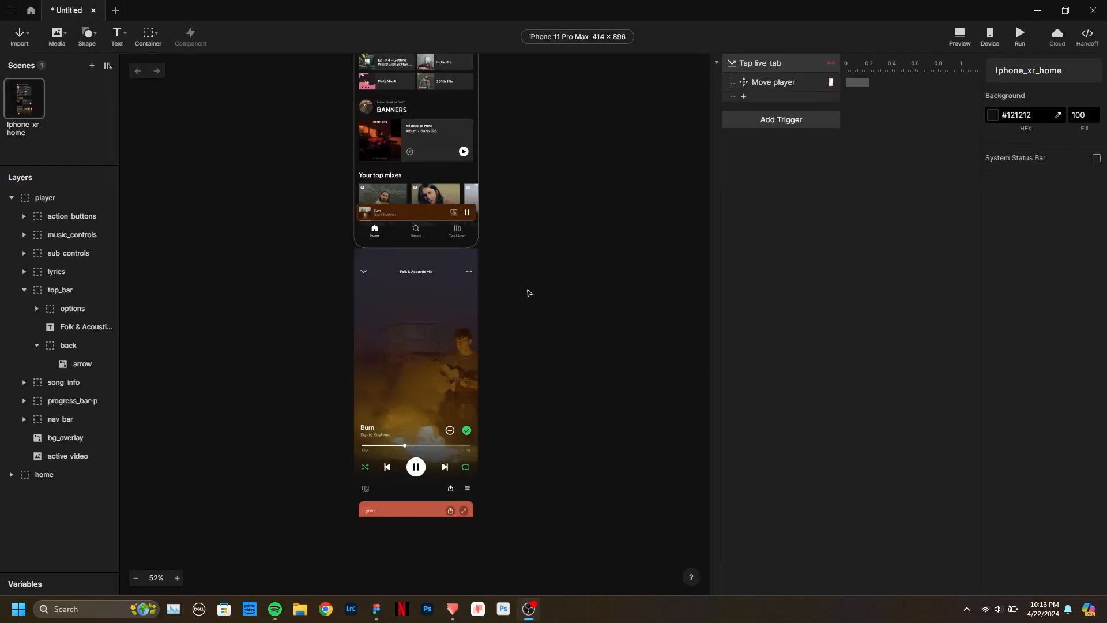
left_click(422, 341)
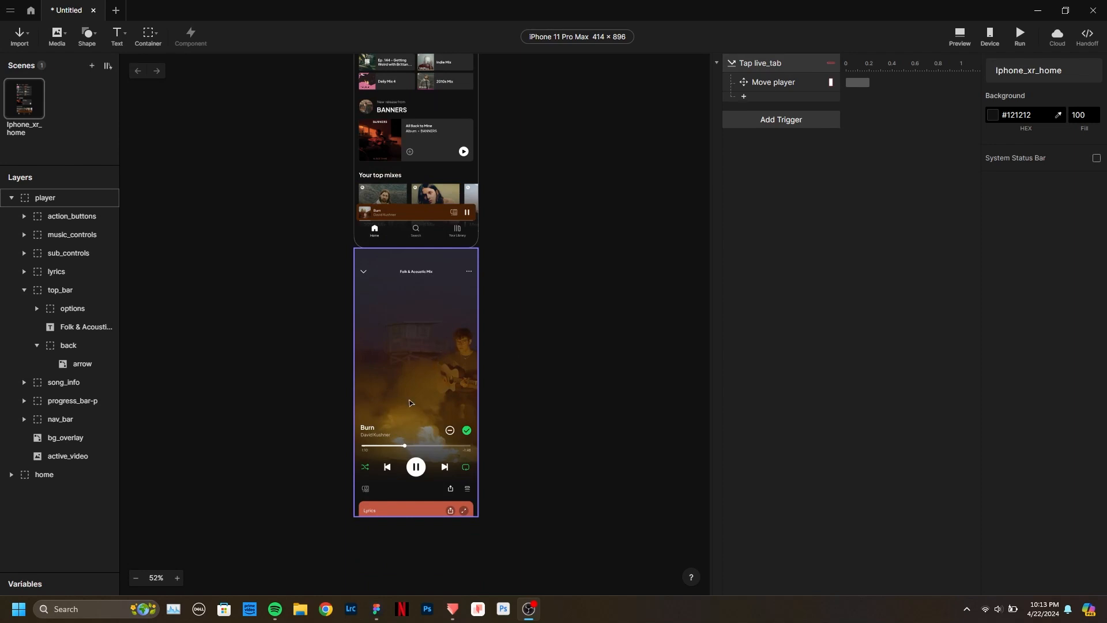
left_click(63, 38)
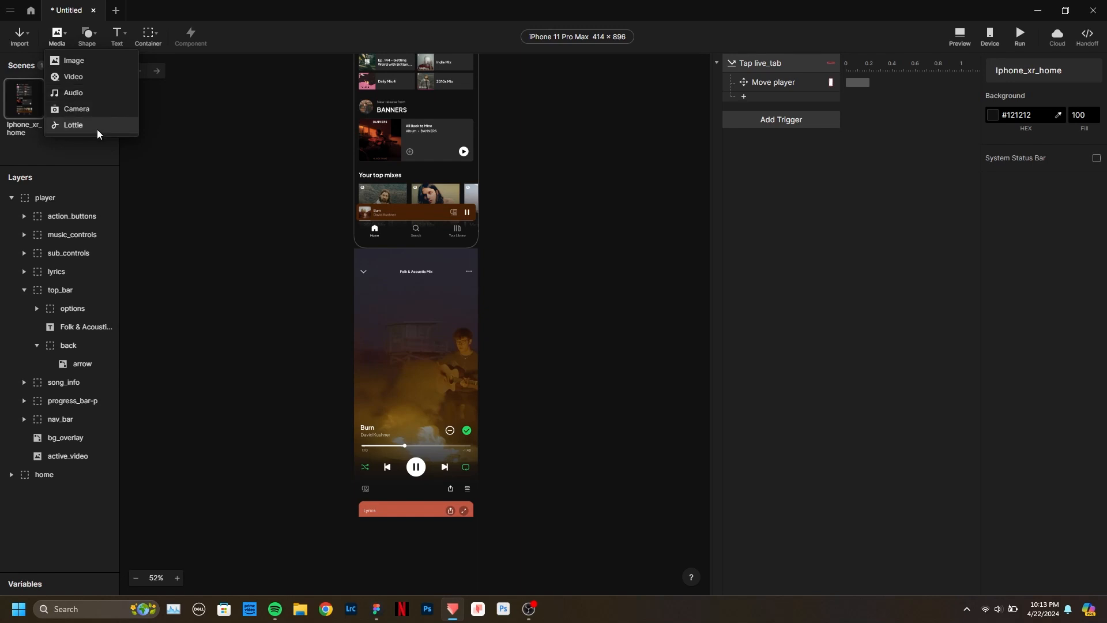
left_click(90, 35)
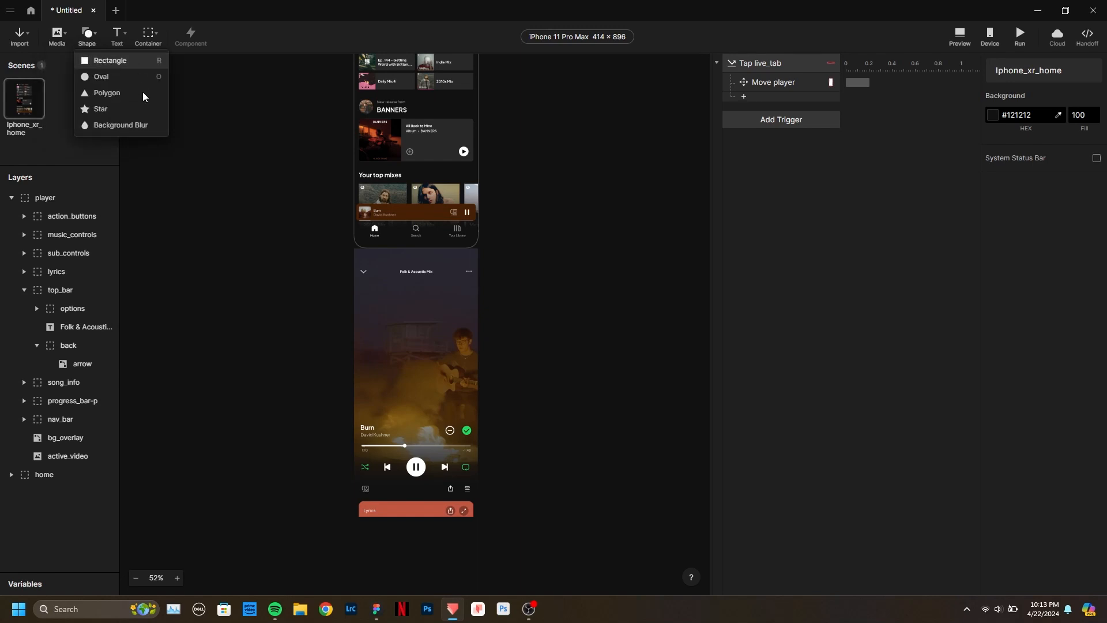
left_click(118, 38)
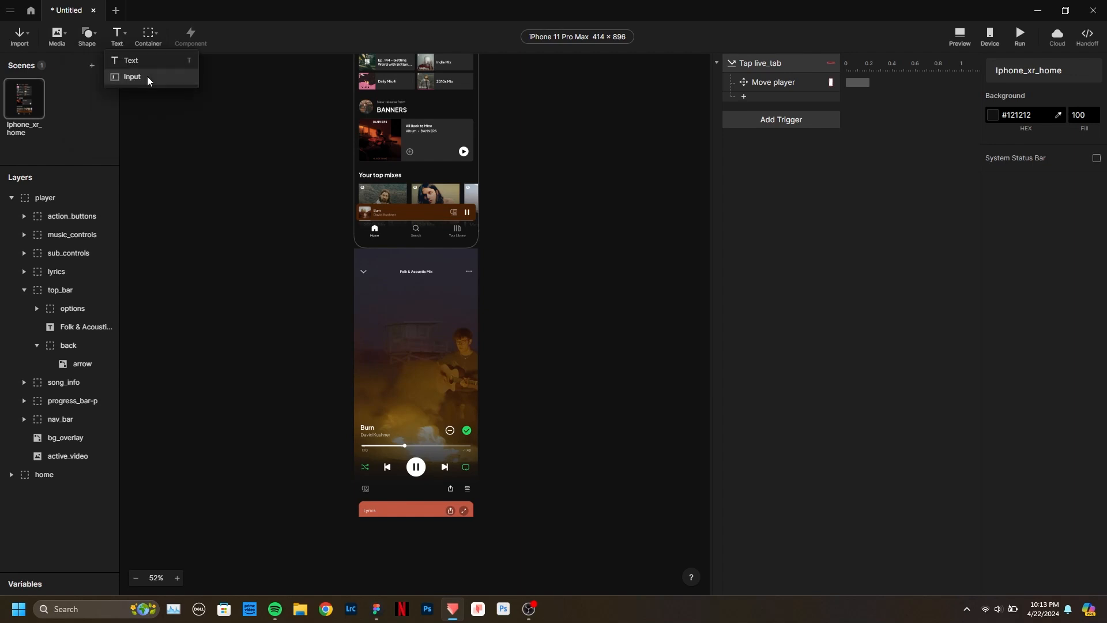
left_click(146, 35)
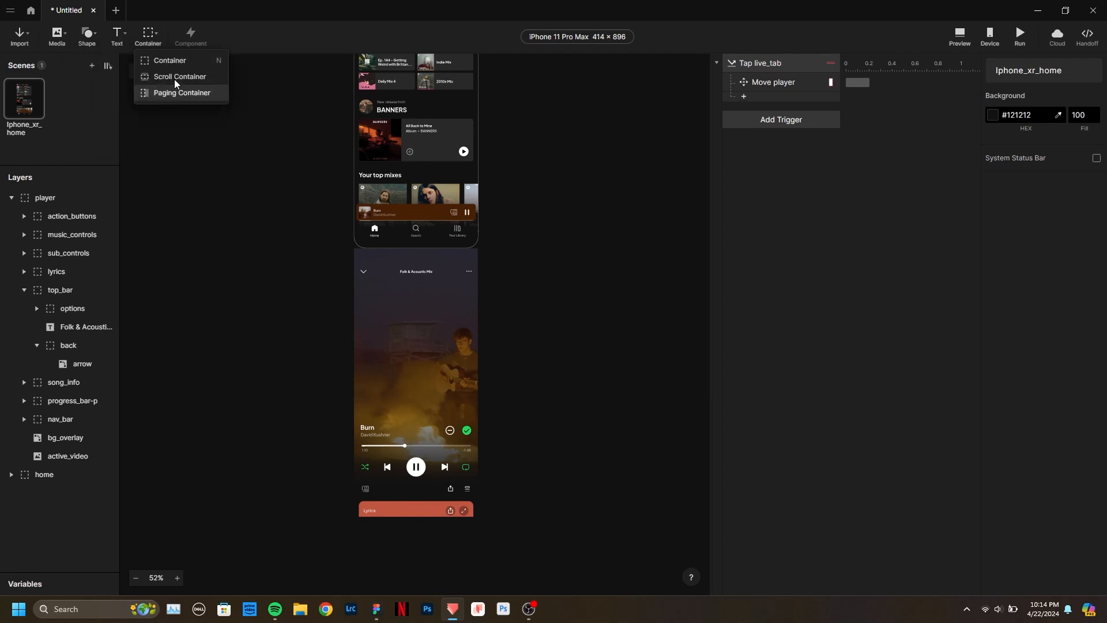
left_click(55, 37)
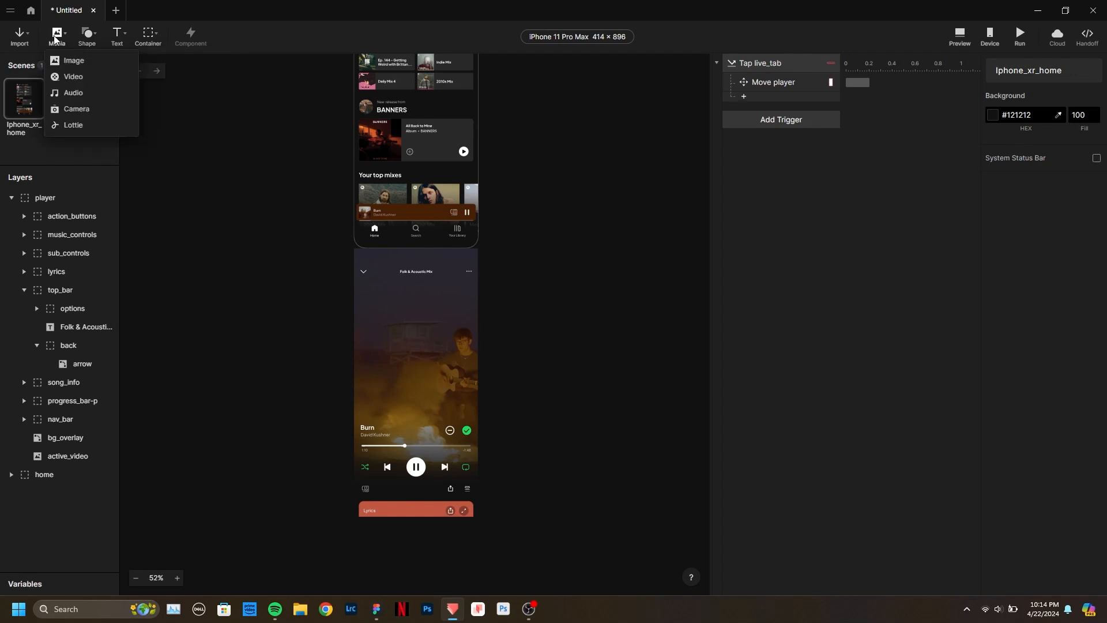
Draw a video layer over the player screen and move it into the player container directly beneath bg_overlay.
left_click(77, 77)
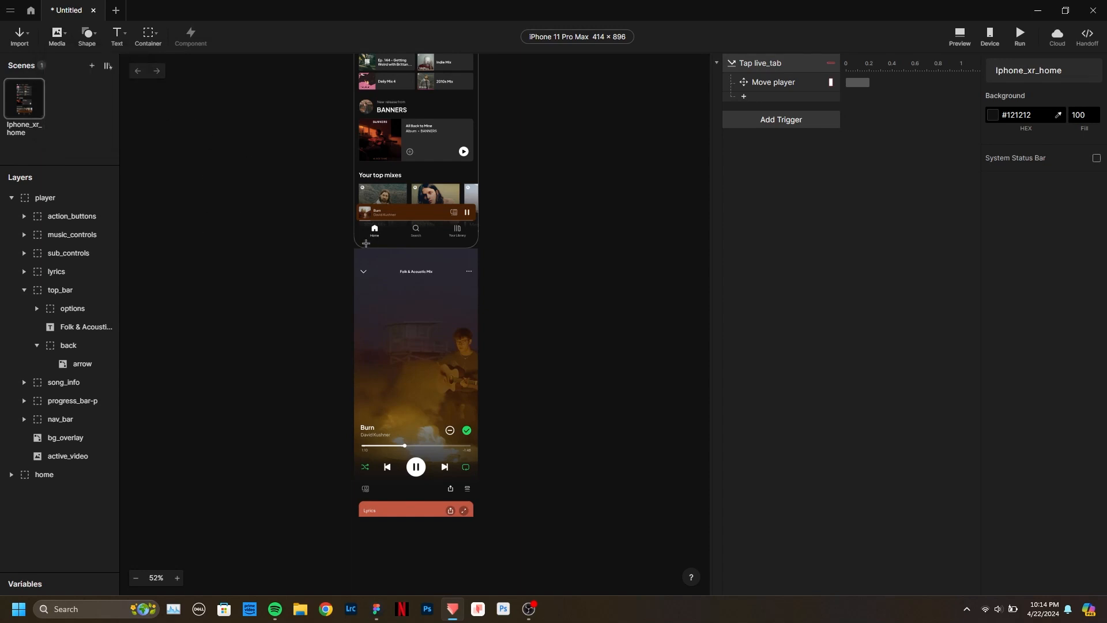
mouse_move(354, 248)
left_mouse_down()
mouse_move(386, 301)
mouse_move(426, 453)
mouse_move(478, 519)
left_mouse_up()
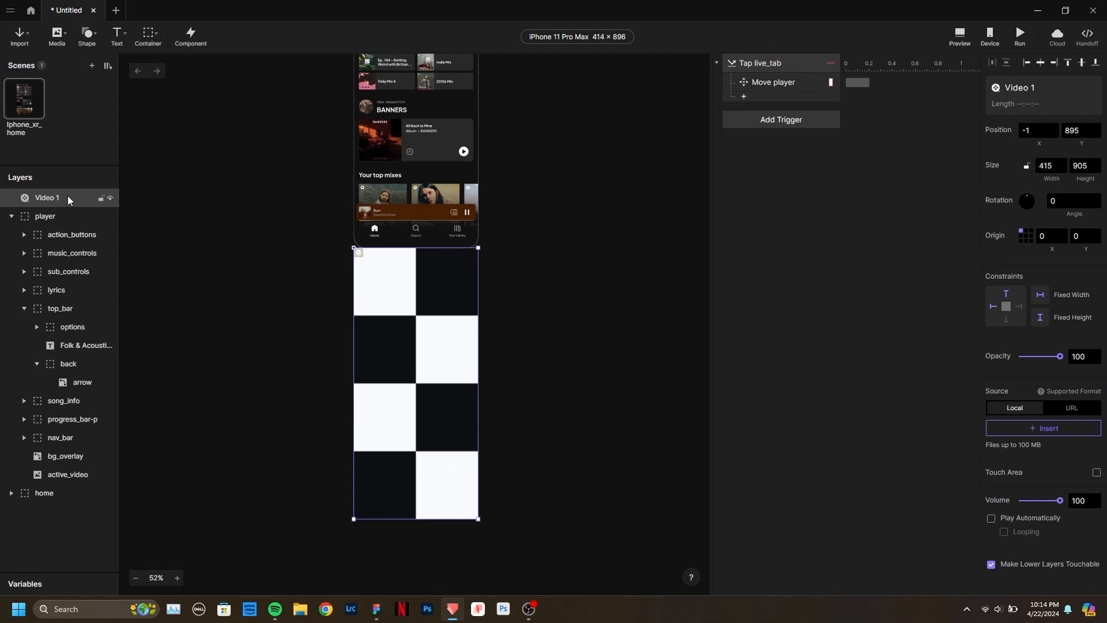
left_click_drag(391, 324, 404, 296)
left_click_drag(74, 197, 72, 463)
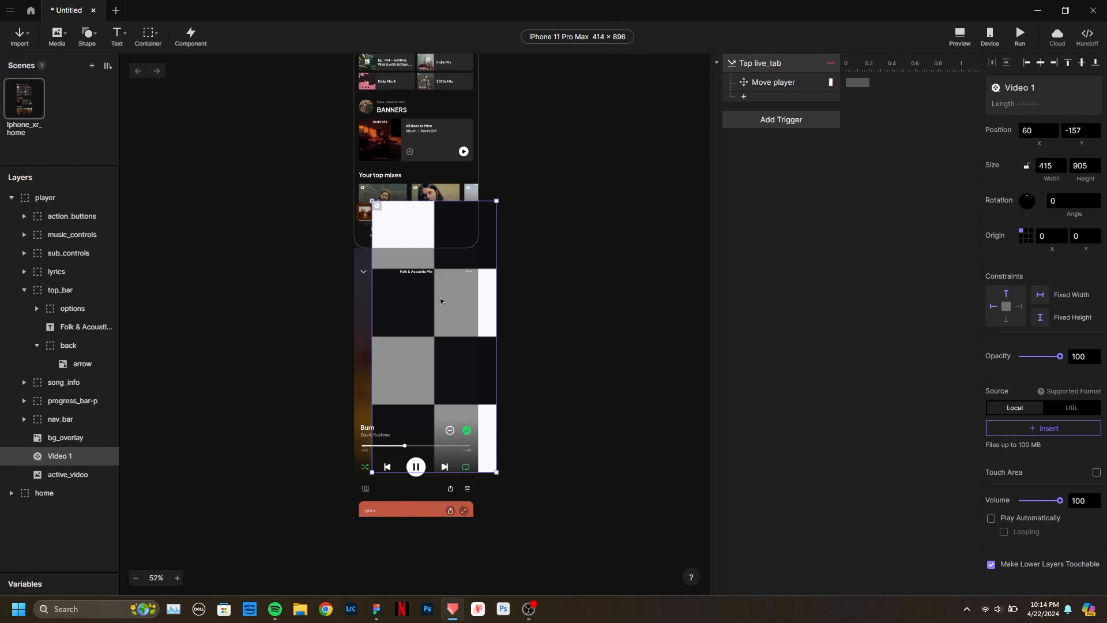
Set the video layer's size to 414 × 896 and align it to the player container's horizontal center and upper edge.
left_click(1055, 166)
type("414")
key("Return")
left_click(1083, 165)
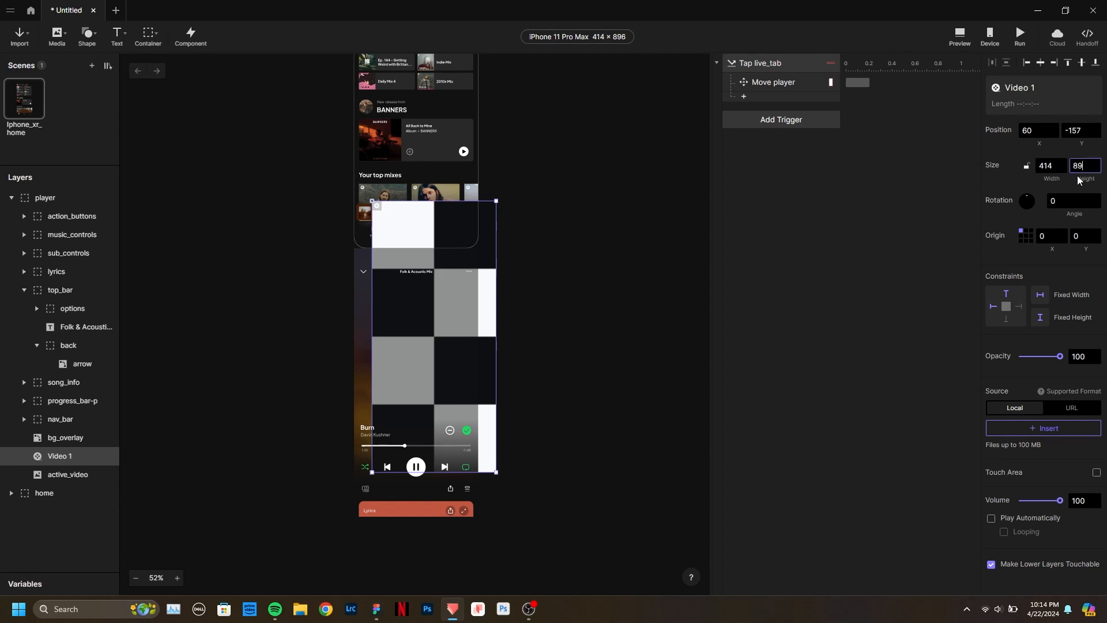
key("Return")
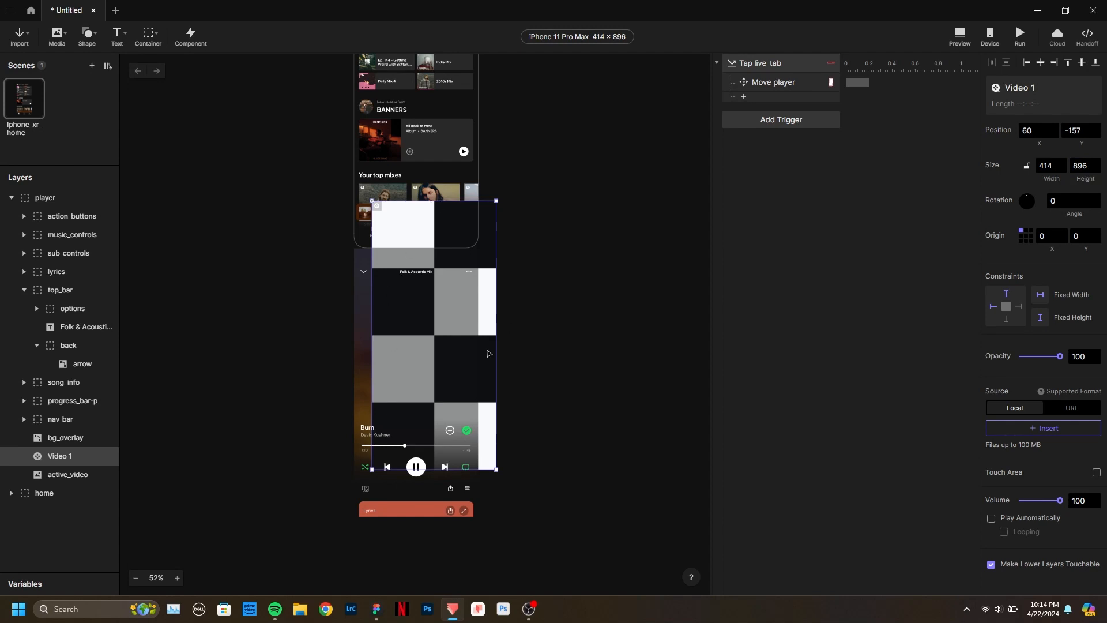
left_click(1045, 65)
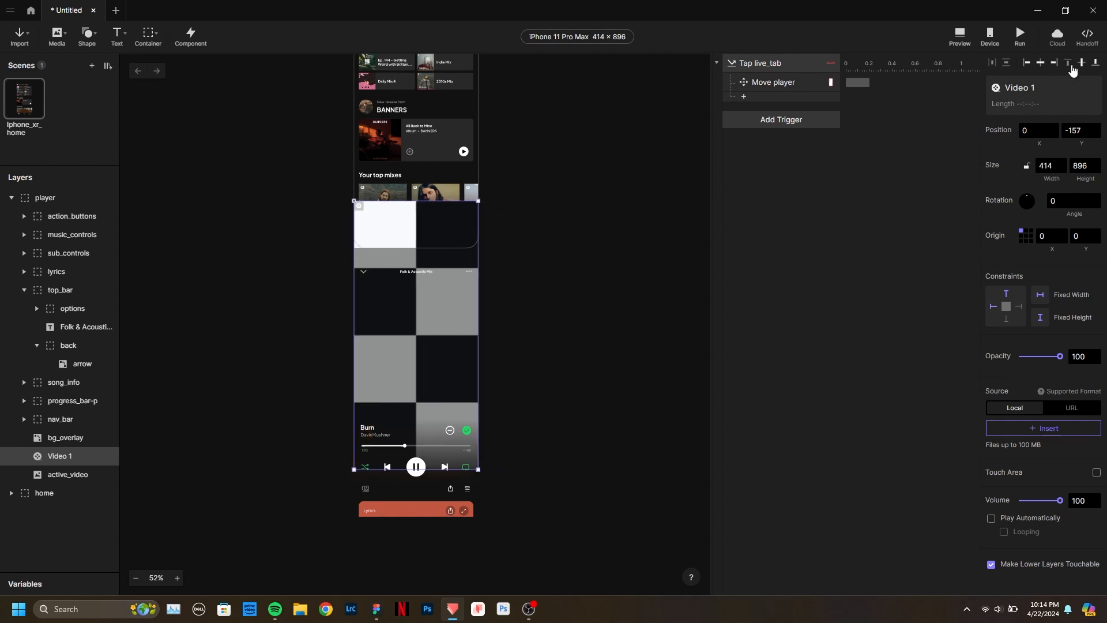
left_click(1076, 64)
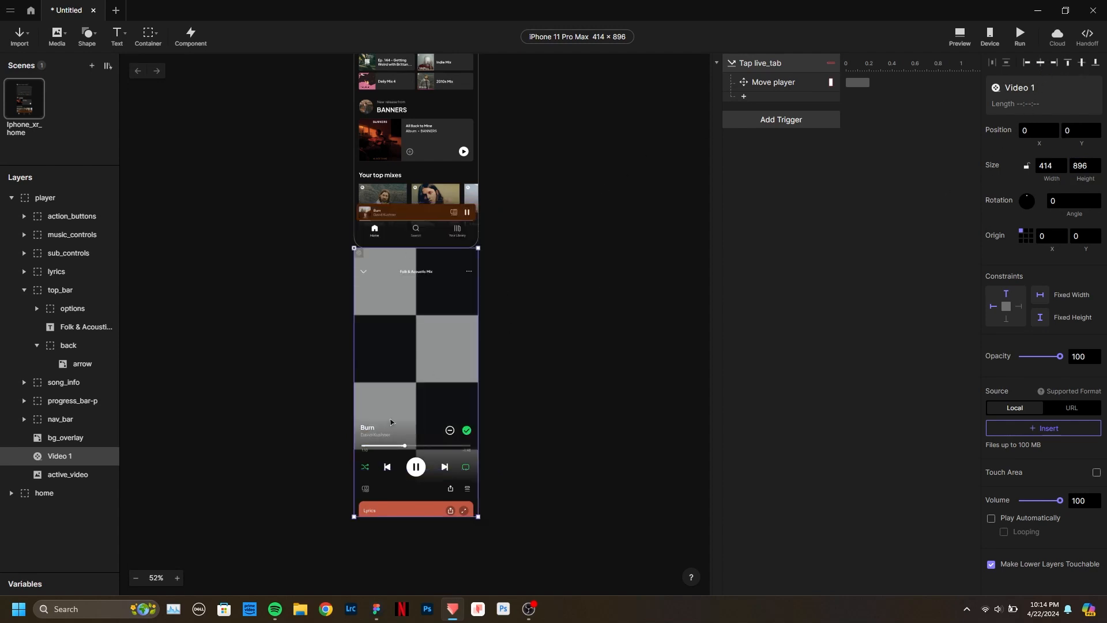
Delete the active_video image layer from the player container and rename the new video layer active video.
left_click(62, 479)
left_click_drag(71, 469, 71, 450)
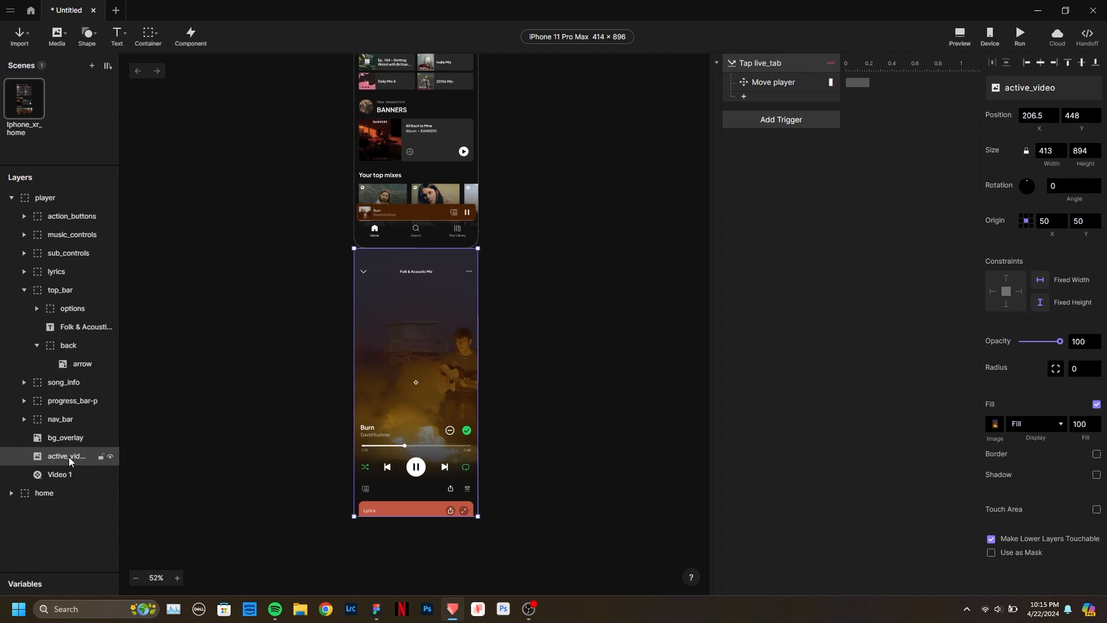
key("Delete")
left_click(68, 456)
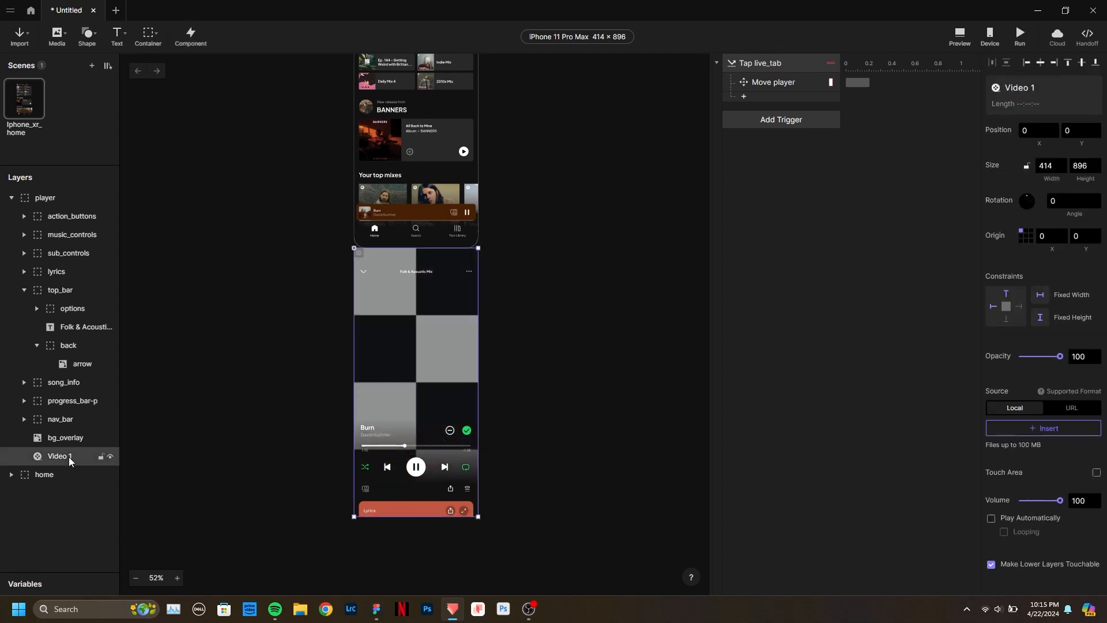
double_click(56, 456)
type("active video")
key("Return")
Insert the local file Burn_video_4-sec as the source of the active video layer.
left_click(1016, 429)
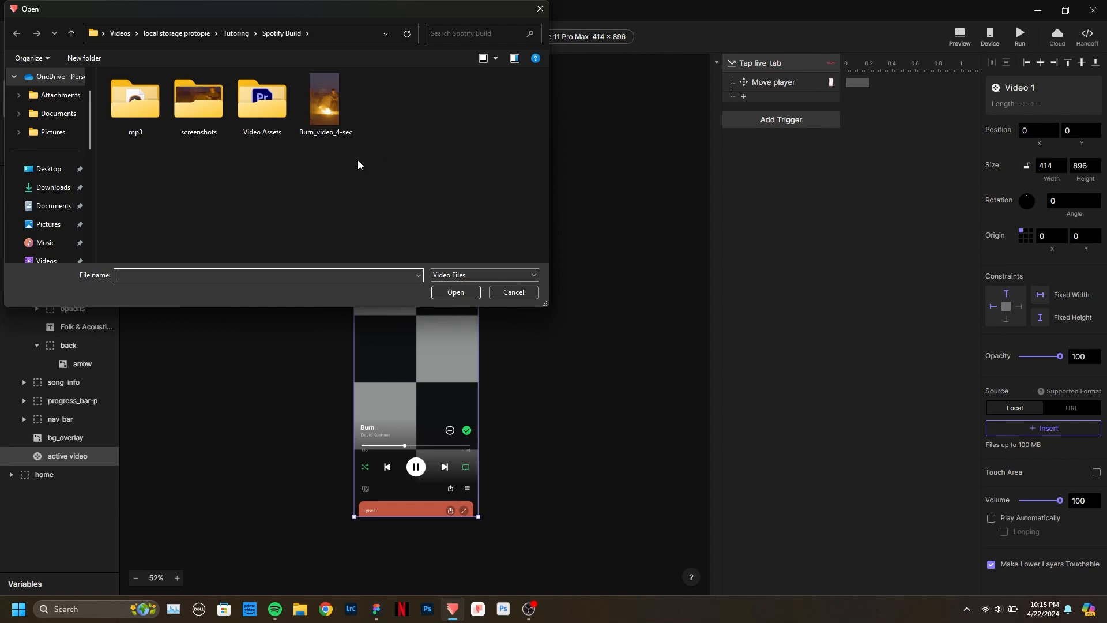
left_click(334, 101)
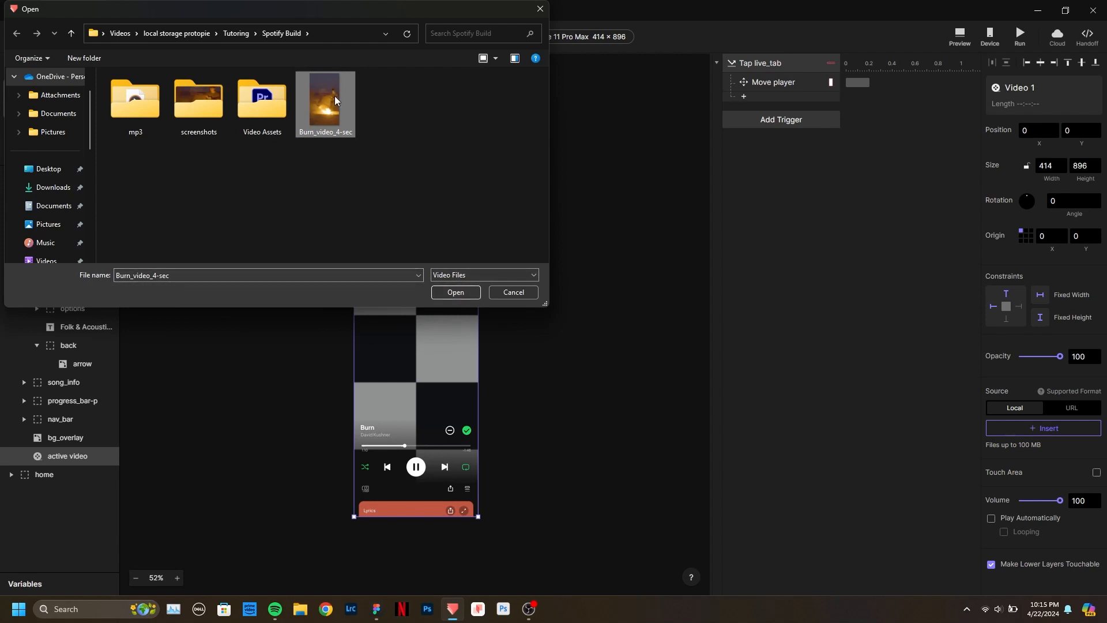
left_click(455, 293)
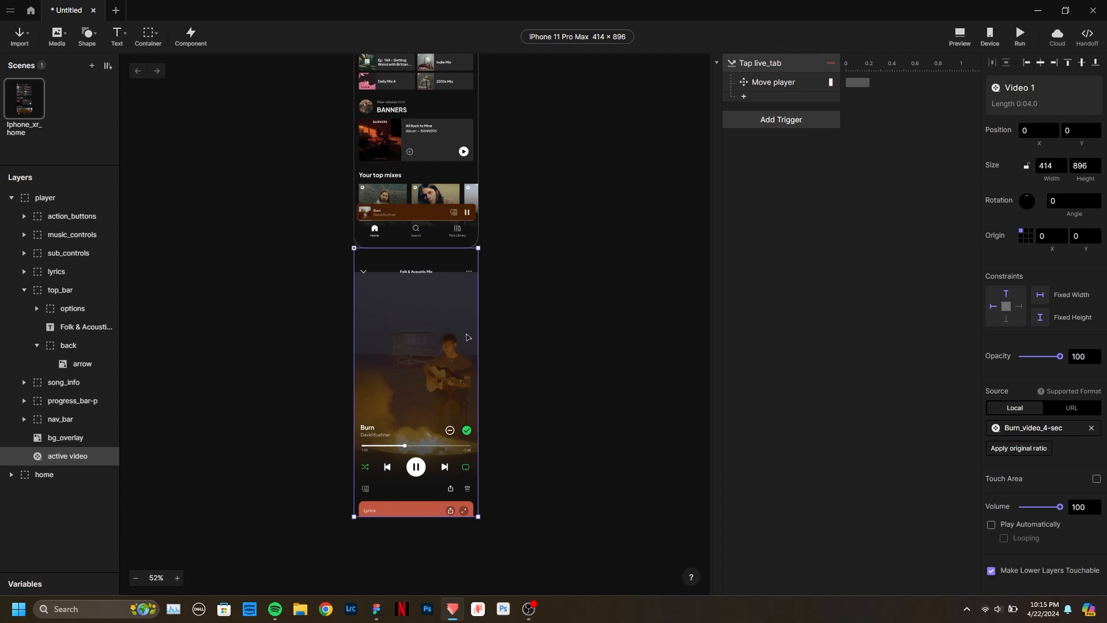
Apply the original ratio to the active video layer and center it horizontally in the player container.
left_click_drag(433, 518, 434, 354)
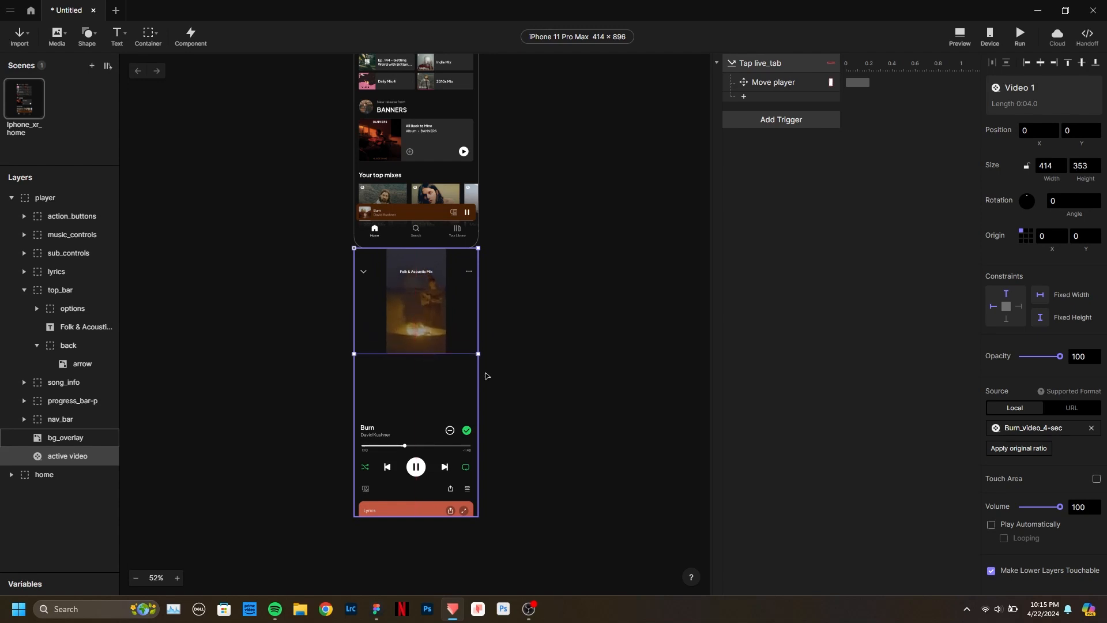
key("ctrl+z")
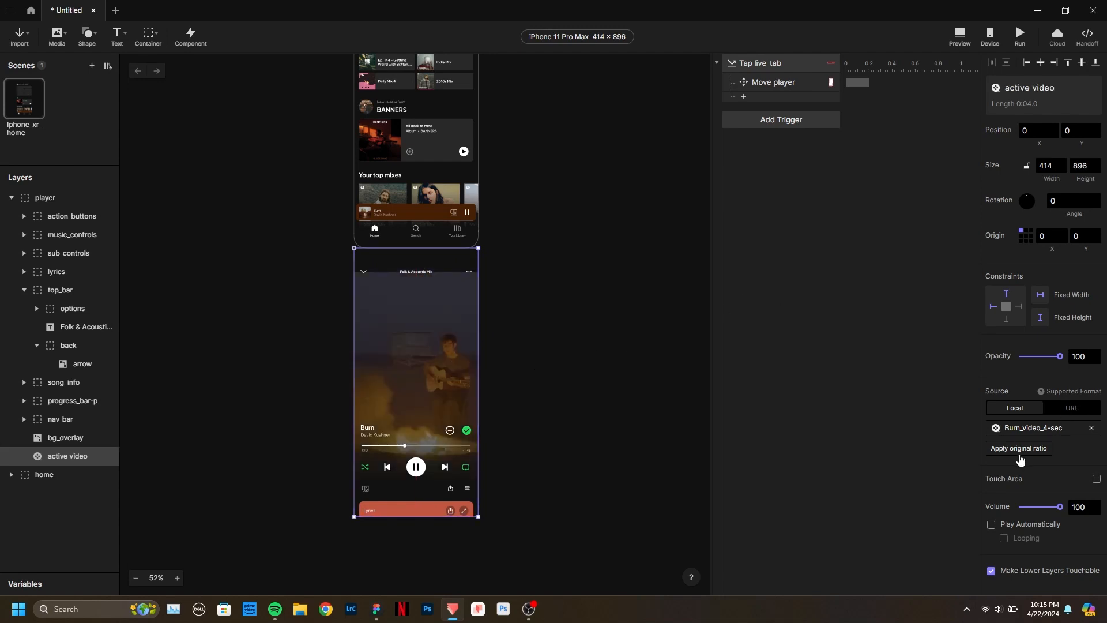
left_click(1025, 453)
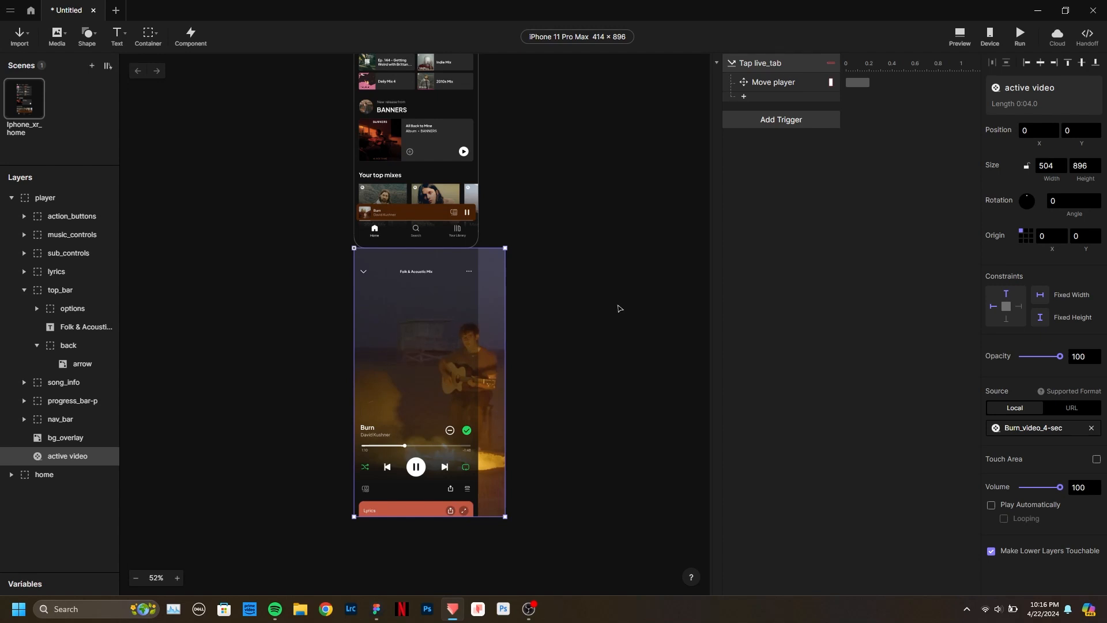
left_click(1041, 64)
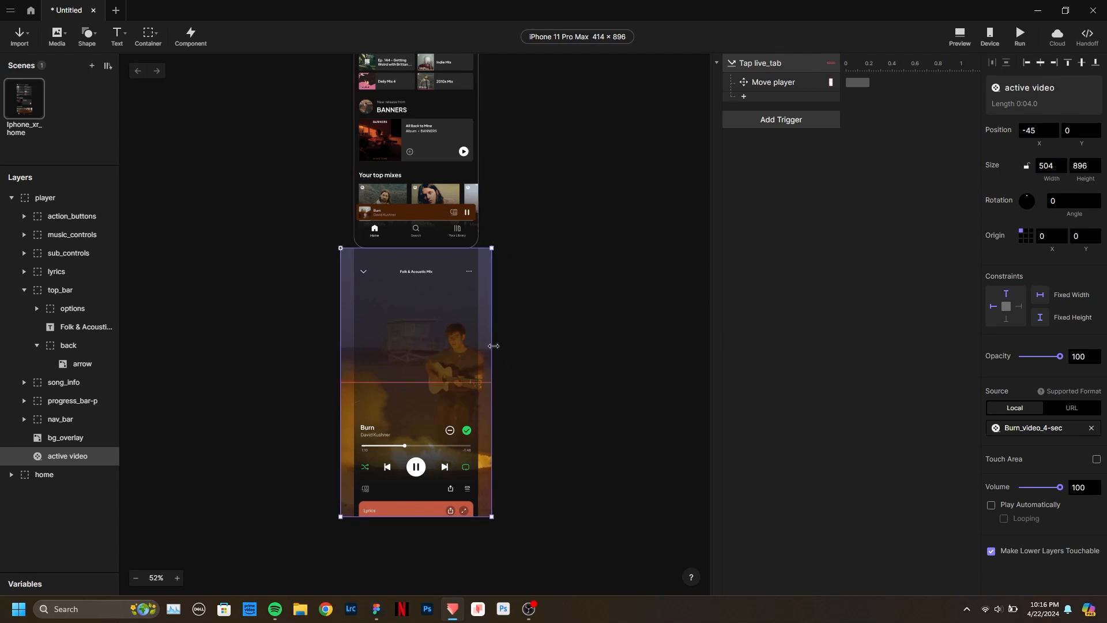
mouse_move(493, 345)
left_mouse_down()
mouse_move(481, 351)
mouse_move(503, 351)
mouse_move(479, 350)
mouse_move(494, 350)
left_mouse_up()
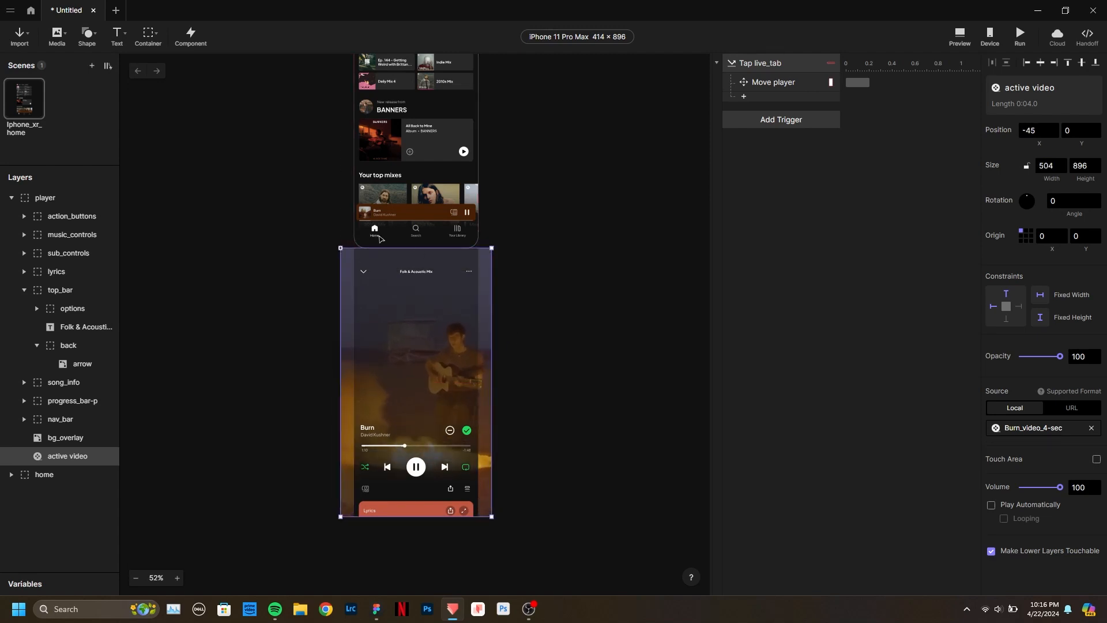
Enable Clip Sublayers on the player container to hide the parts of the video outside it.
left_click(49, 198)
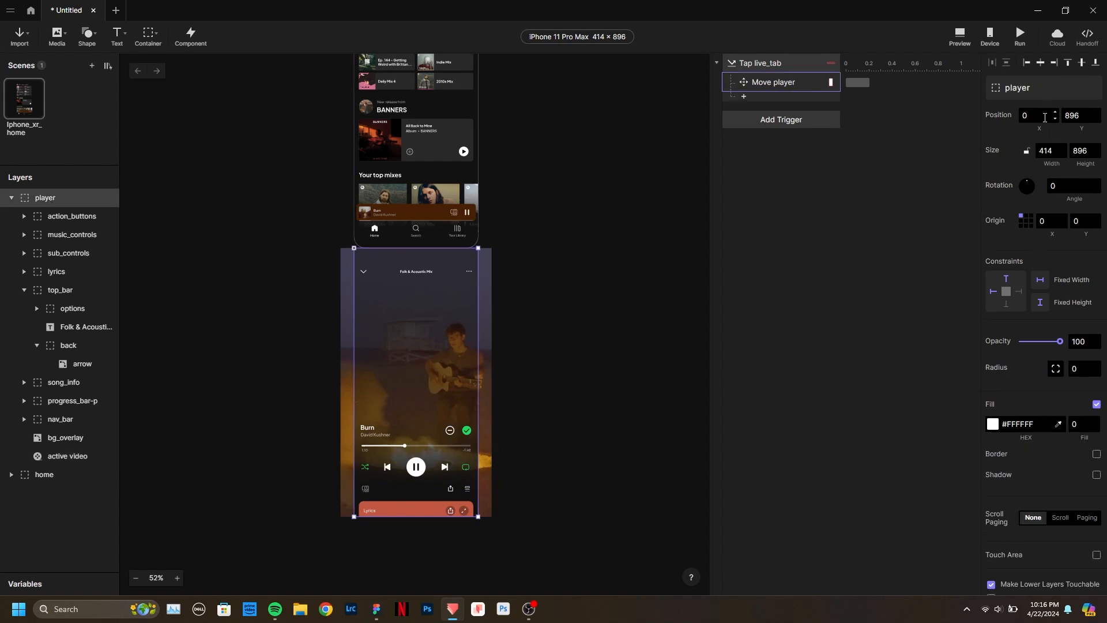
scroll(1040, 277, "down", 1)
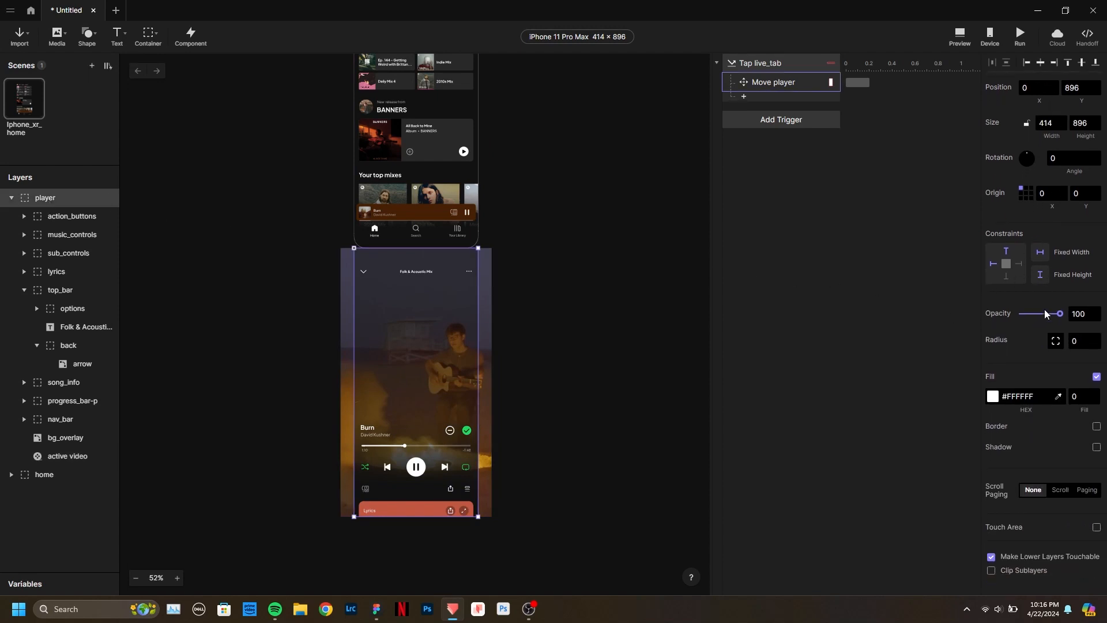
left_click(1036, 572)
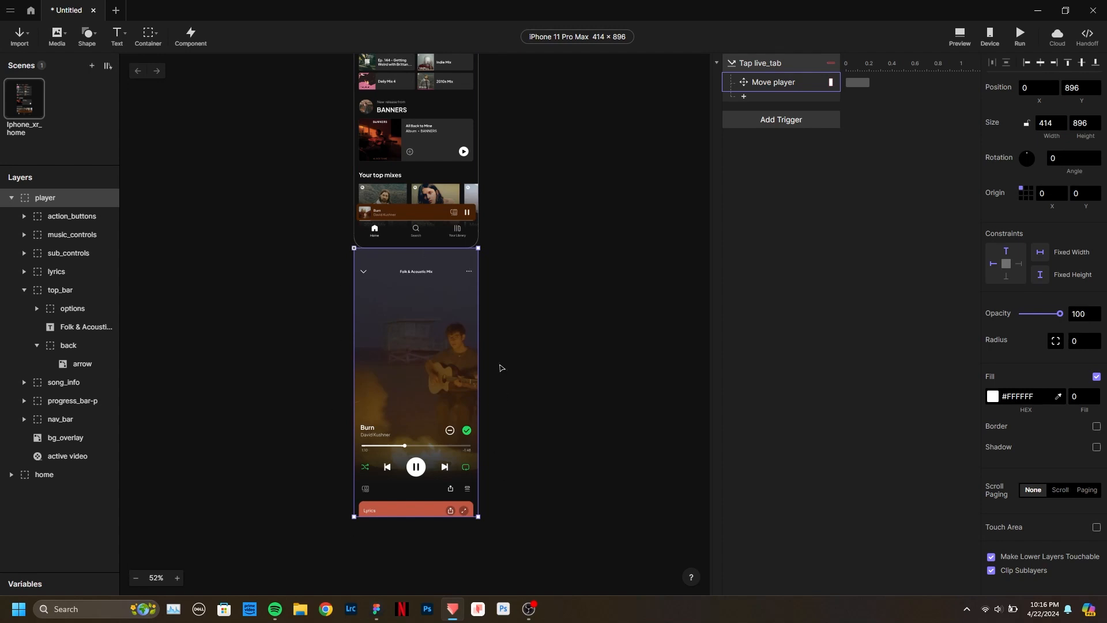
Set the active video layer to play automatically and clear the selection.
left_click(58, 453)
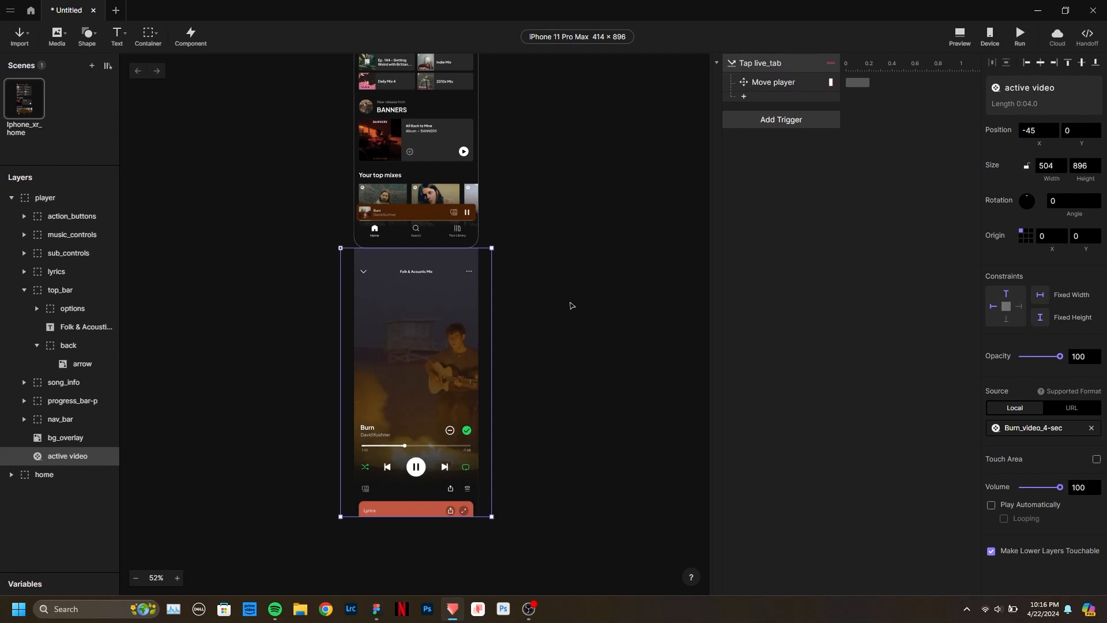
scroll(573, 305, "up", 3)
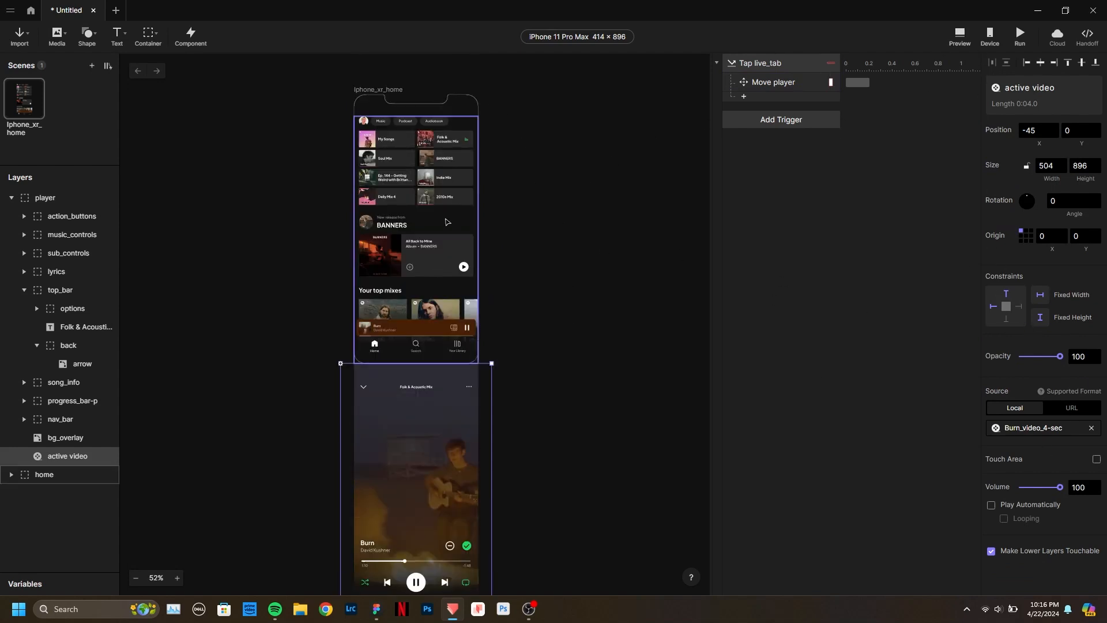
scroll(484, 282, "down", 2)
scroll(494, 283, "down", 2)
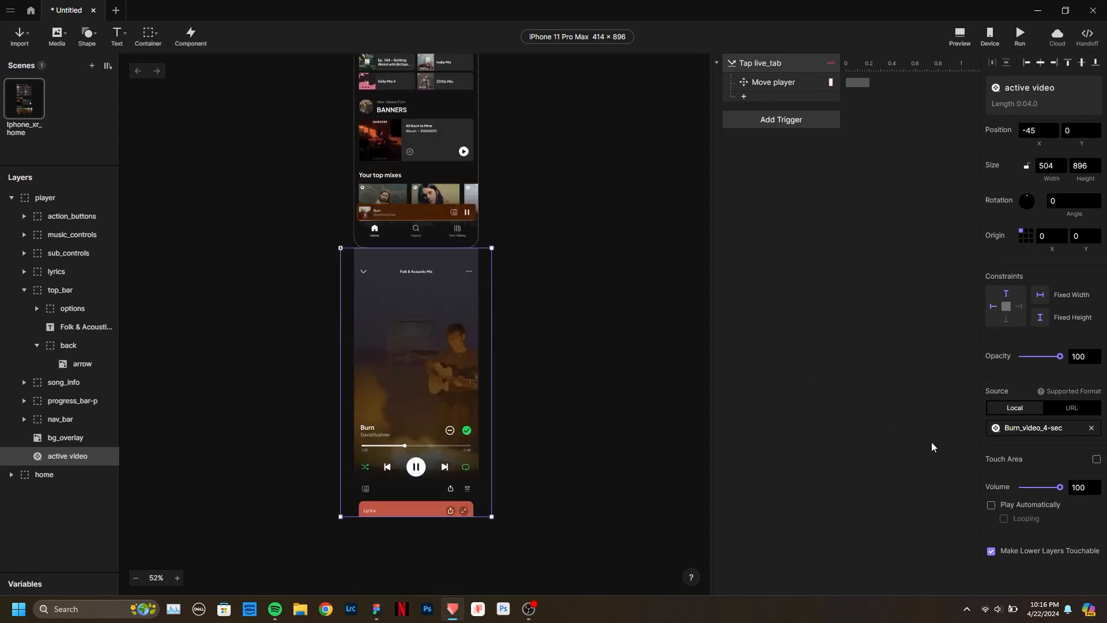
left_click(992, 505)
left_click(573, 355)
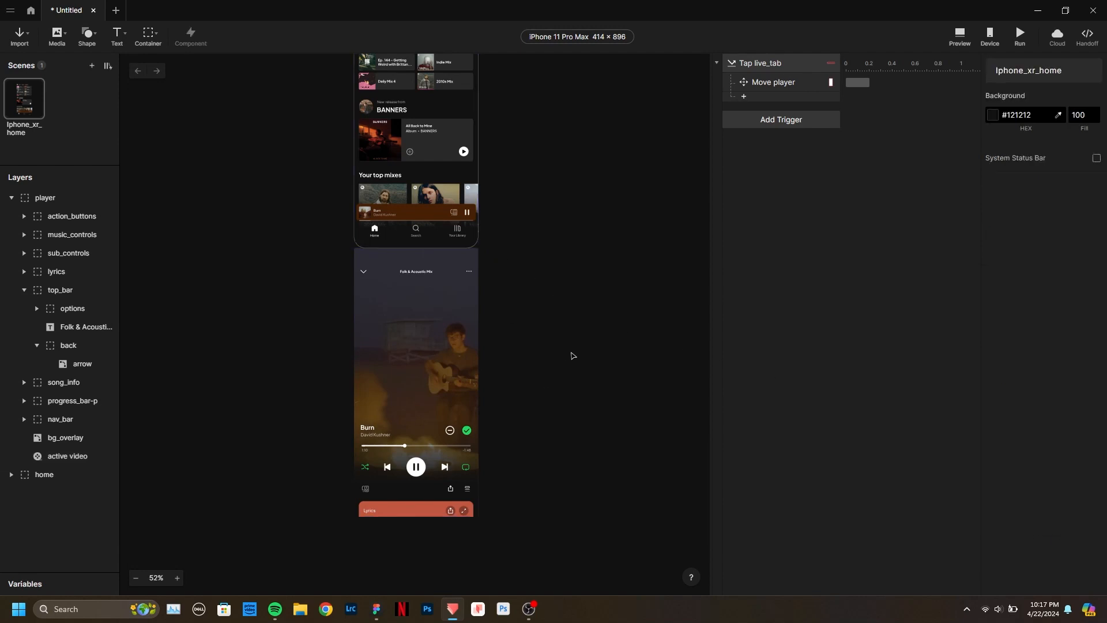
Add the audio file David Kushner - Burn [Audio], place it just outside the phone frame, and make it play automatically with looping.
scroll(554, 319, "up", 5)
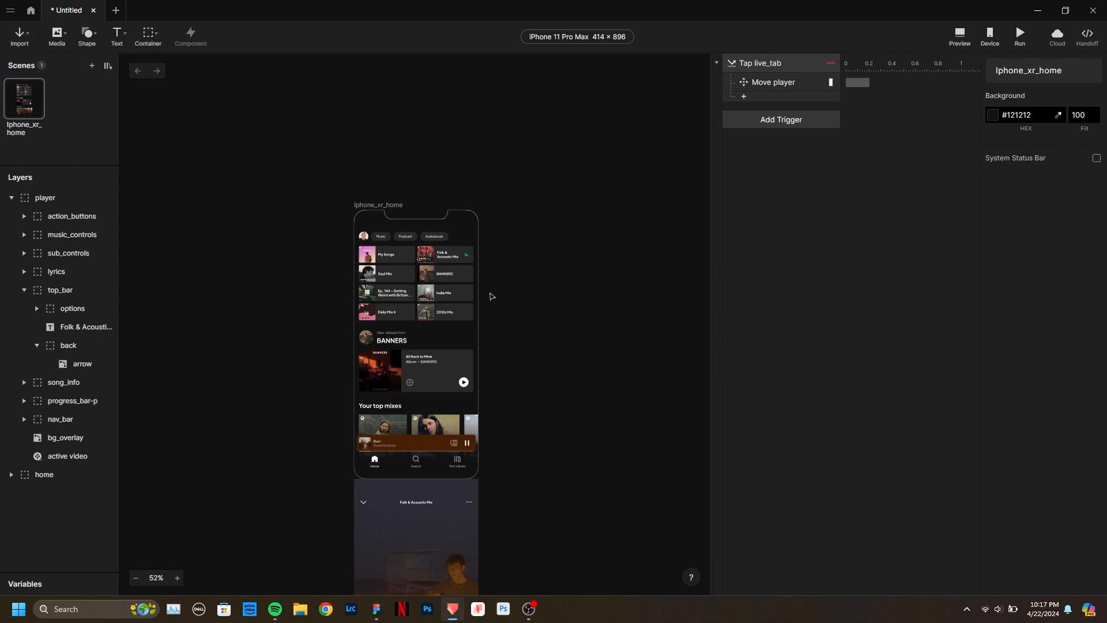
scroll(327, 372, "up", 3)
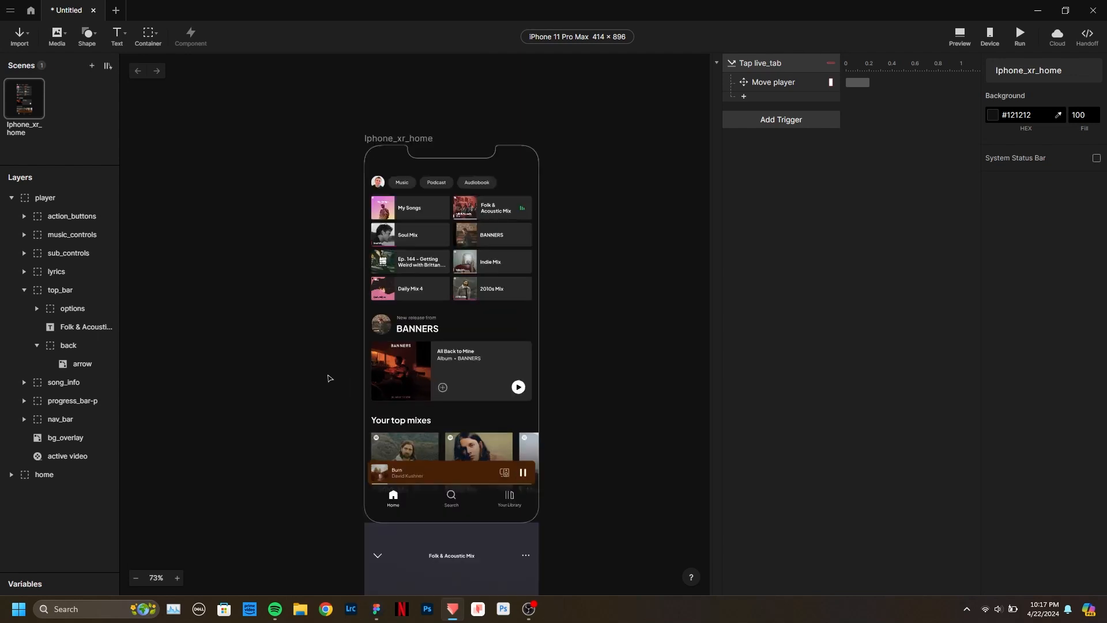
left_click(63, 38)
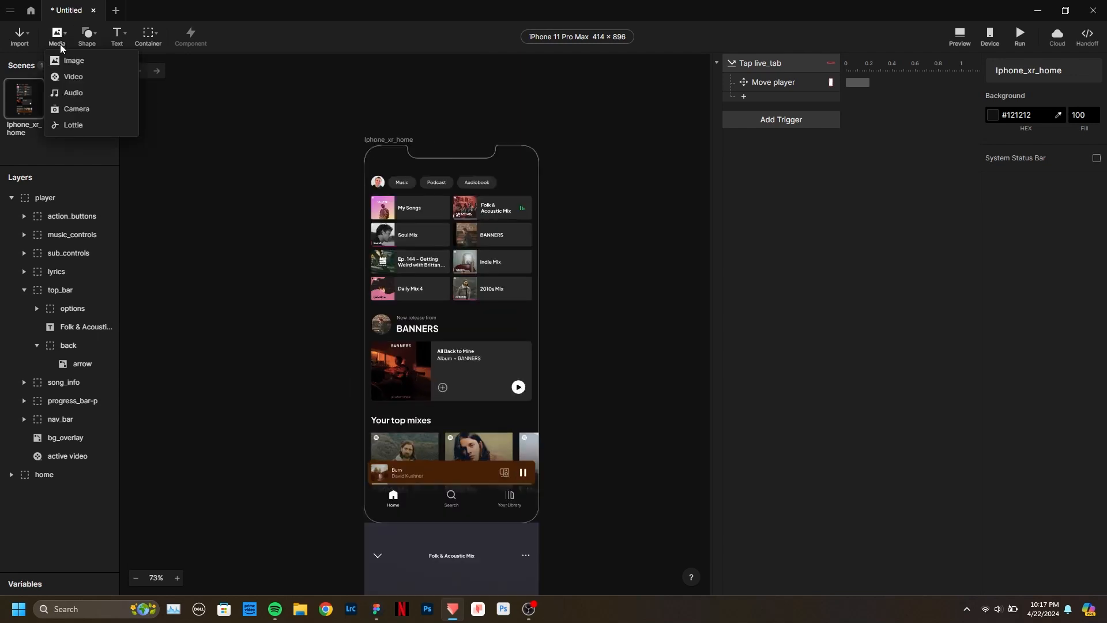
left_click(74, 92)
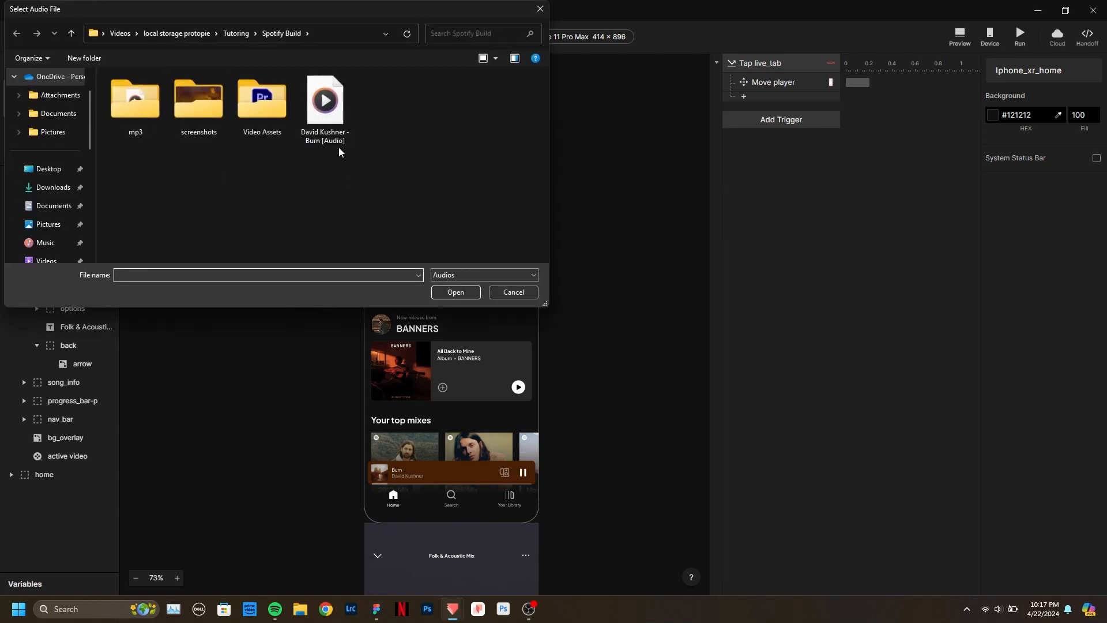
left_click(331, 113)
left_click(472, 292)
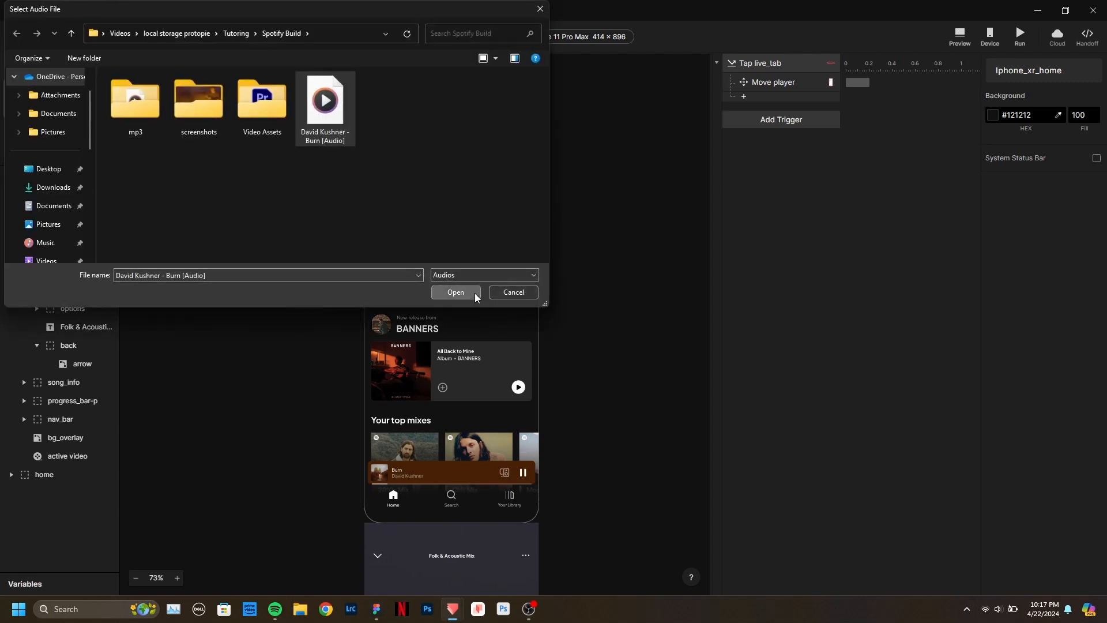
left_click_drag(376, 157, 347, 159)
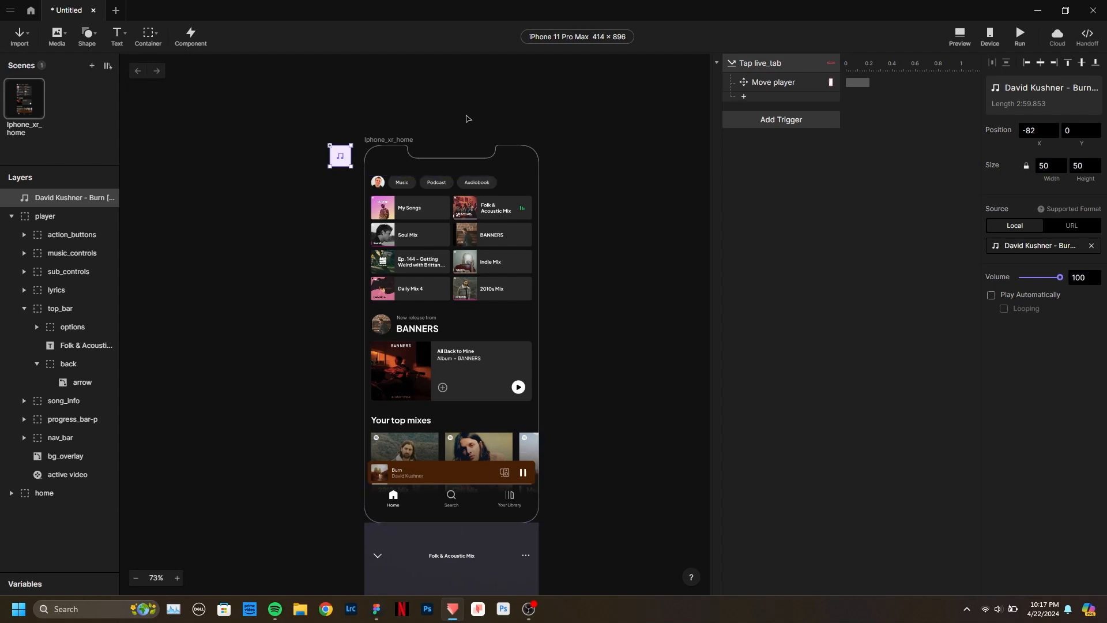
left_click(991, 296)
Preview the prototype and test opening the player from the live tab with its video and audio, then minimize the preview.
scroll(433, 340, "down", 5)
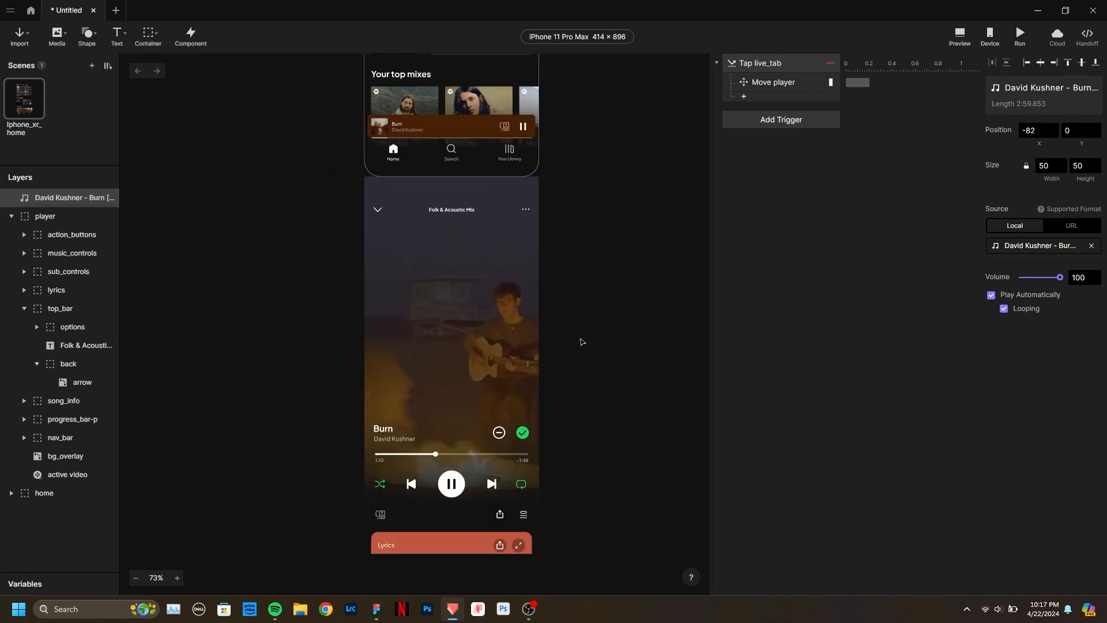
scroll(518, 340, "up", 5)
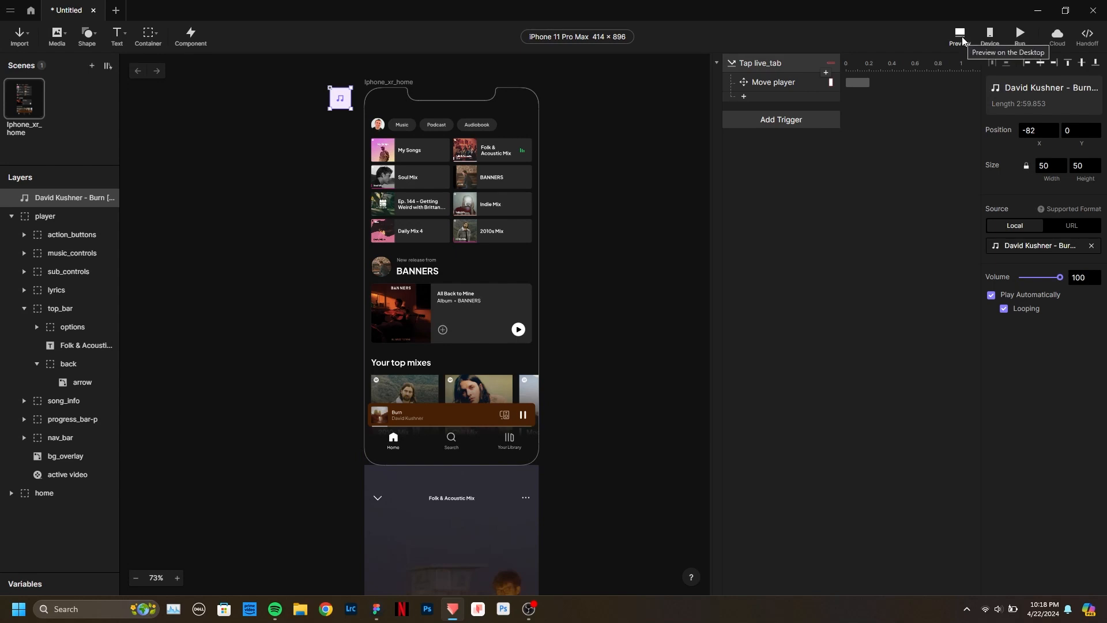
left_click(960, 36)
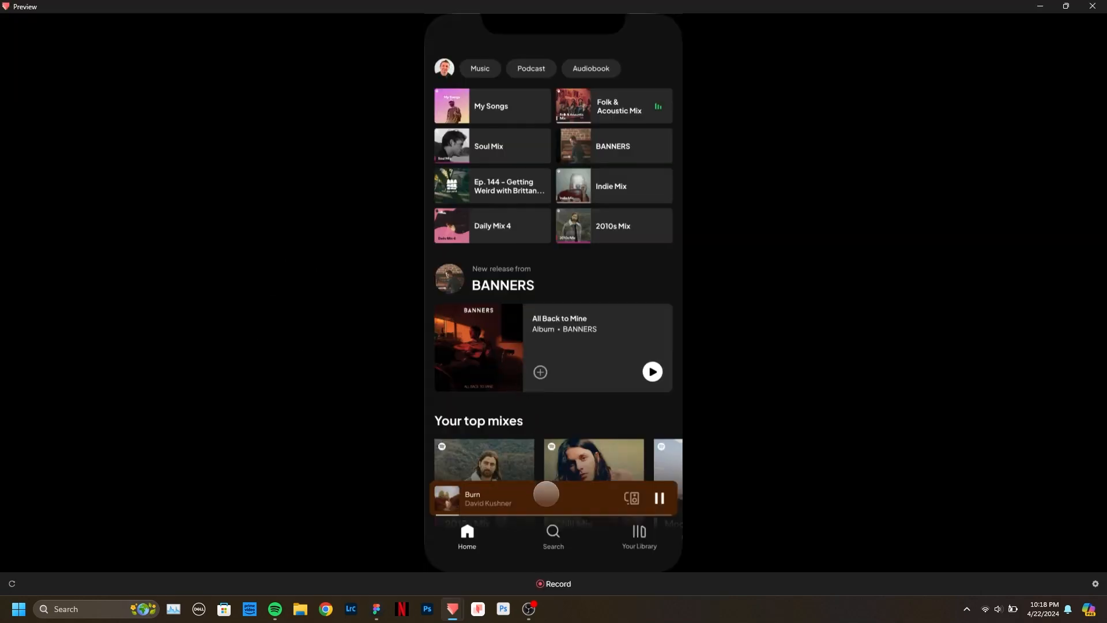
left_click(546, 495)
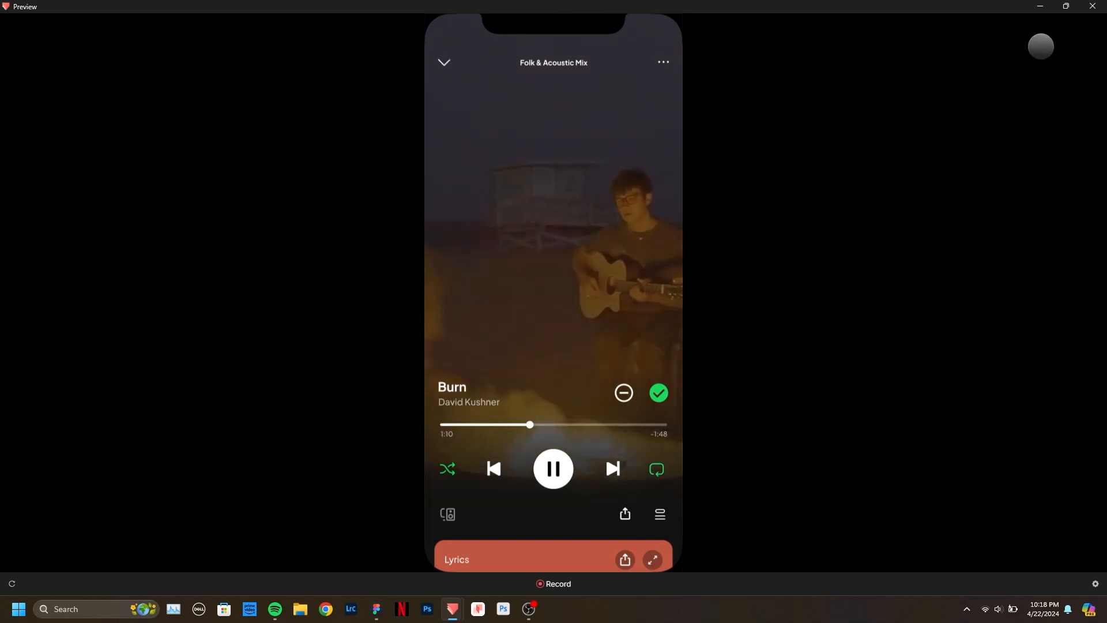
left_click(1040, 6)
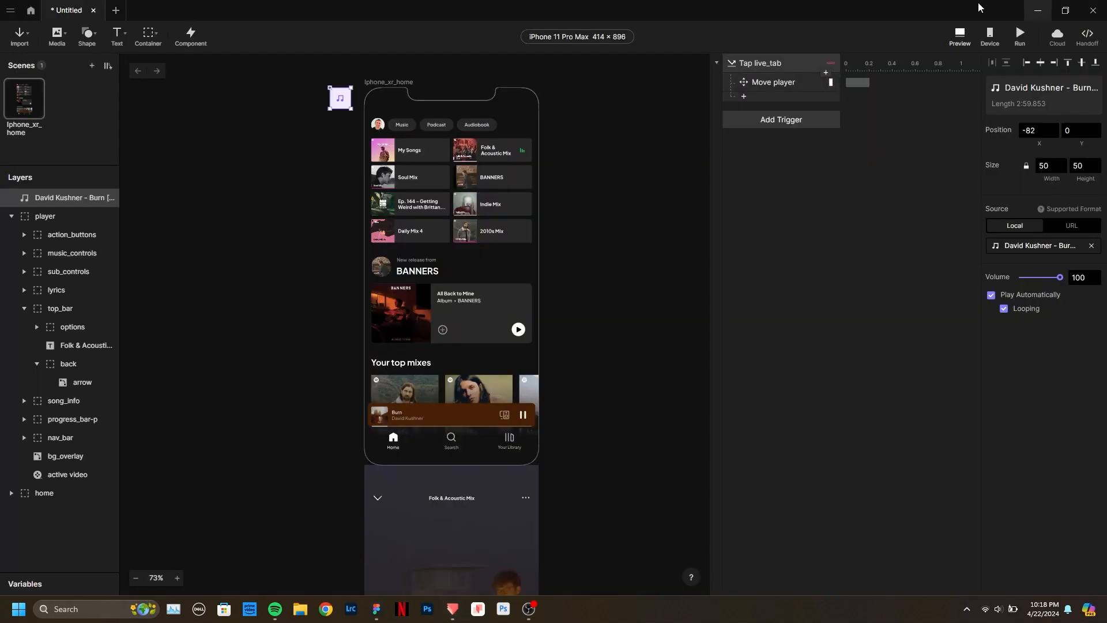
left_click(765, 61)
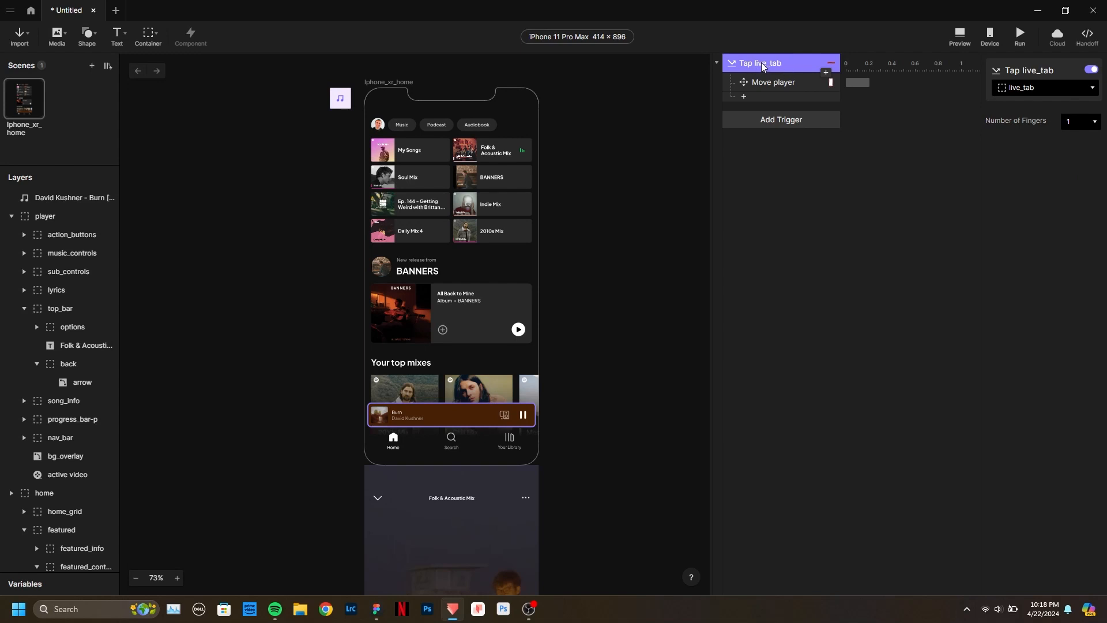
scroll(393, 231, "down", 2)
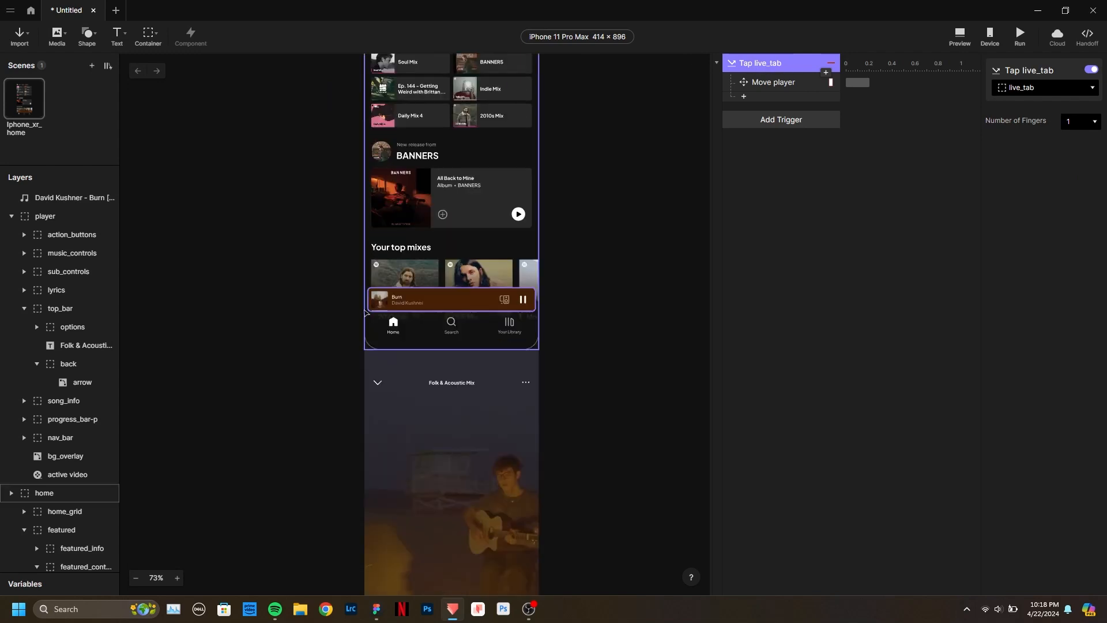
left_click(383, 387)
left_click(381, 385)
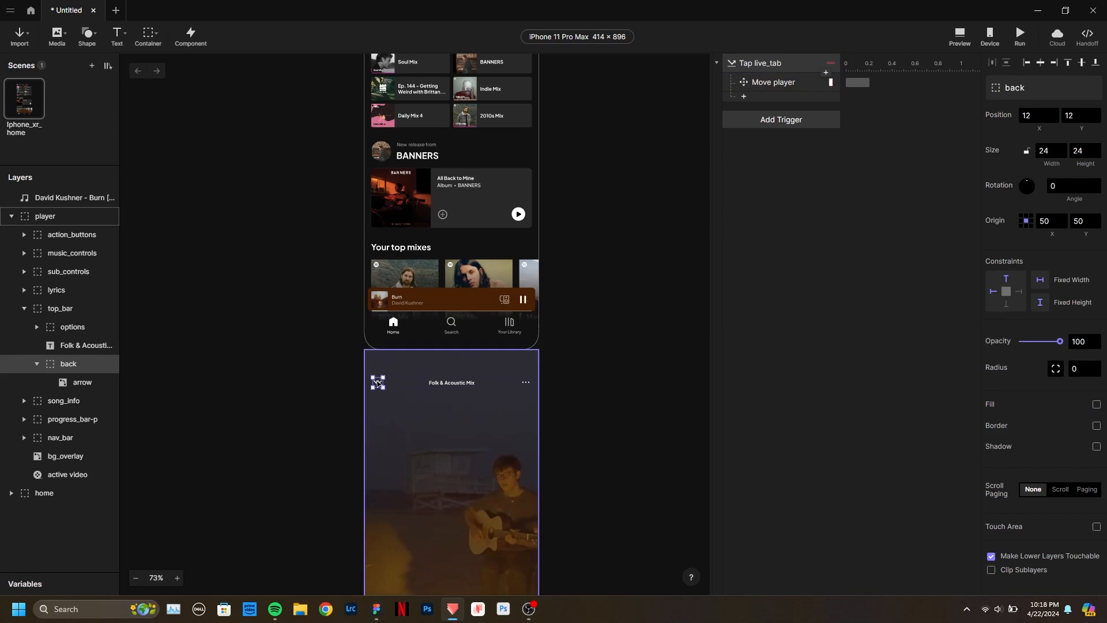
left_click(806, 121)
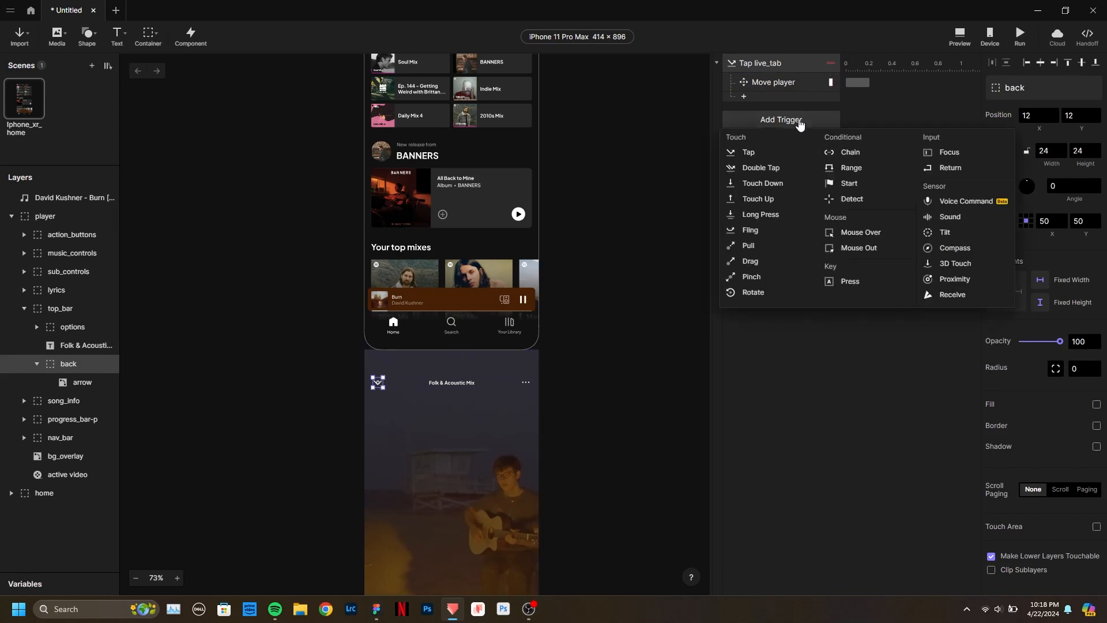
left_click(760, 152)
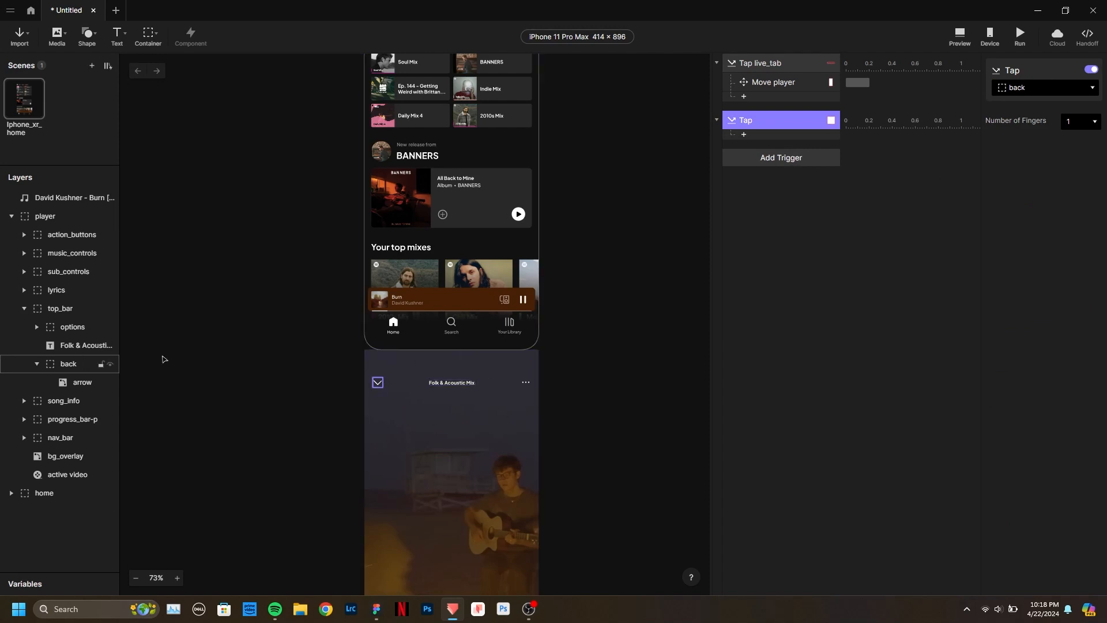
left_click(807, 215)
left_click(773, 124)
key("Delete")
Add a Tap trigger and assign it to the back container in the player's top bar.
left_click(781, 119)
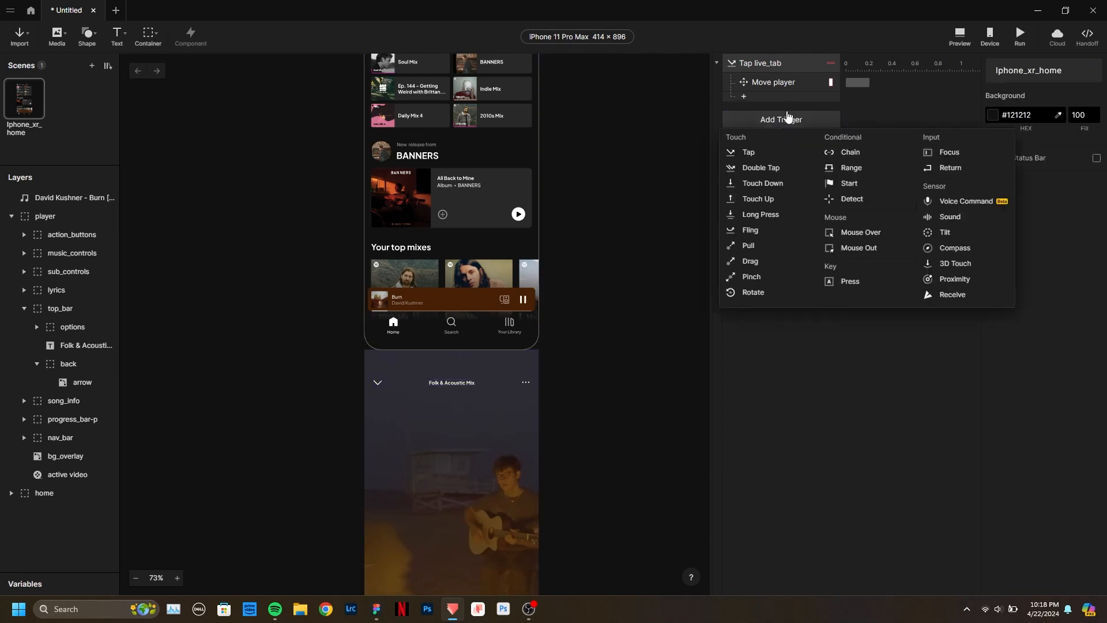
left_click(781, 153)
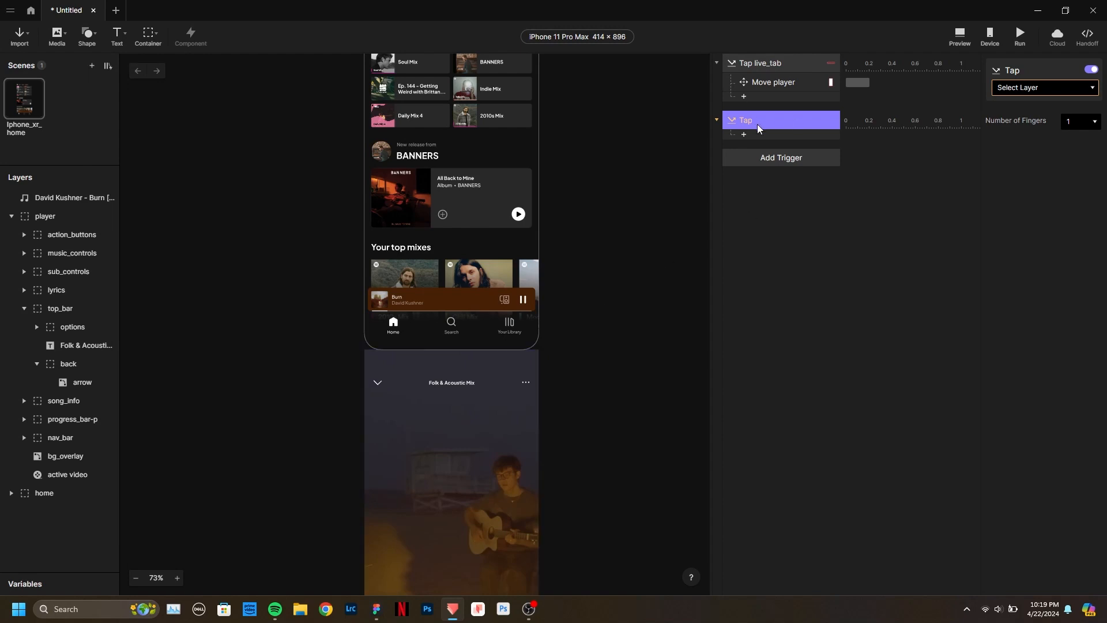
left_click(1062, 88)
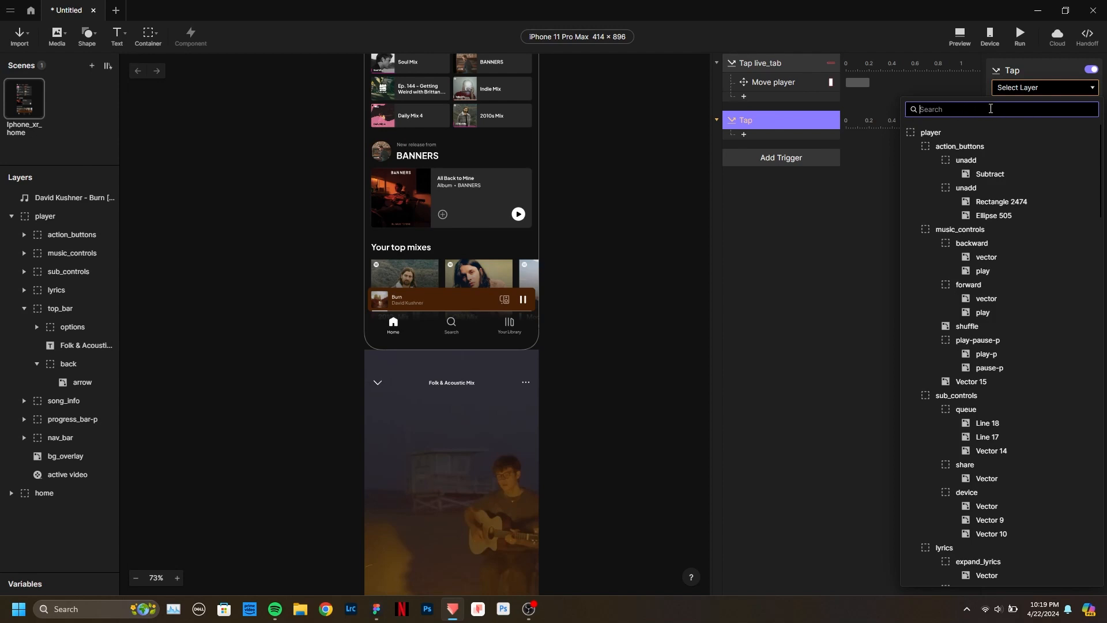
type("back")
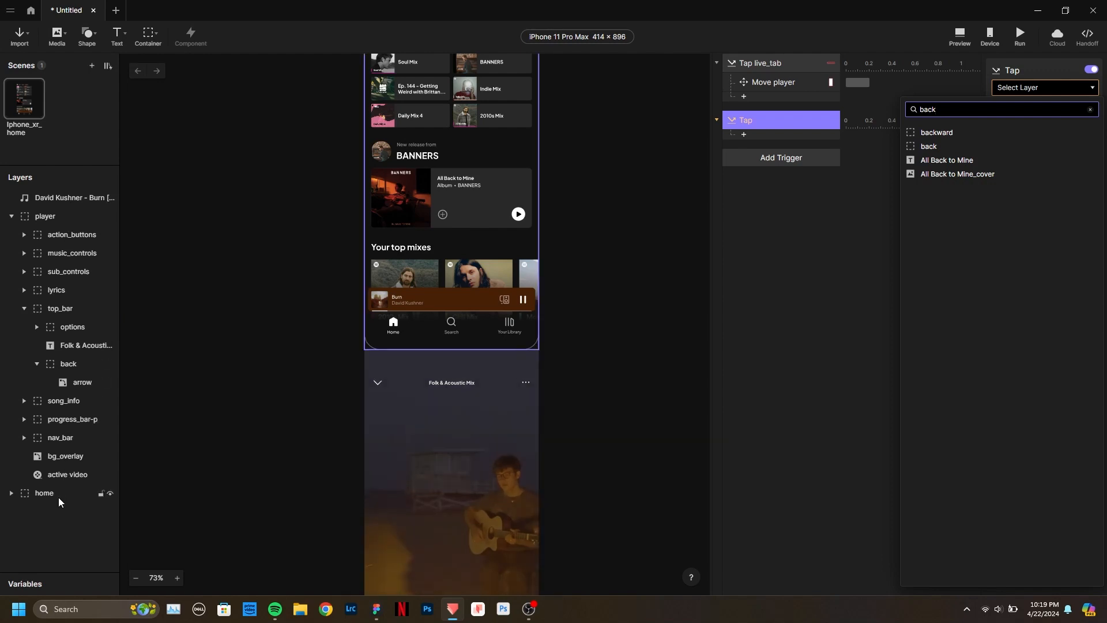
left_click(930, 147)
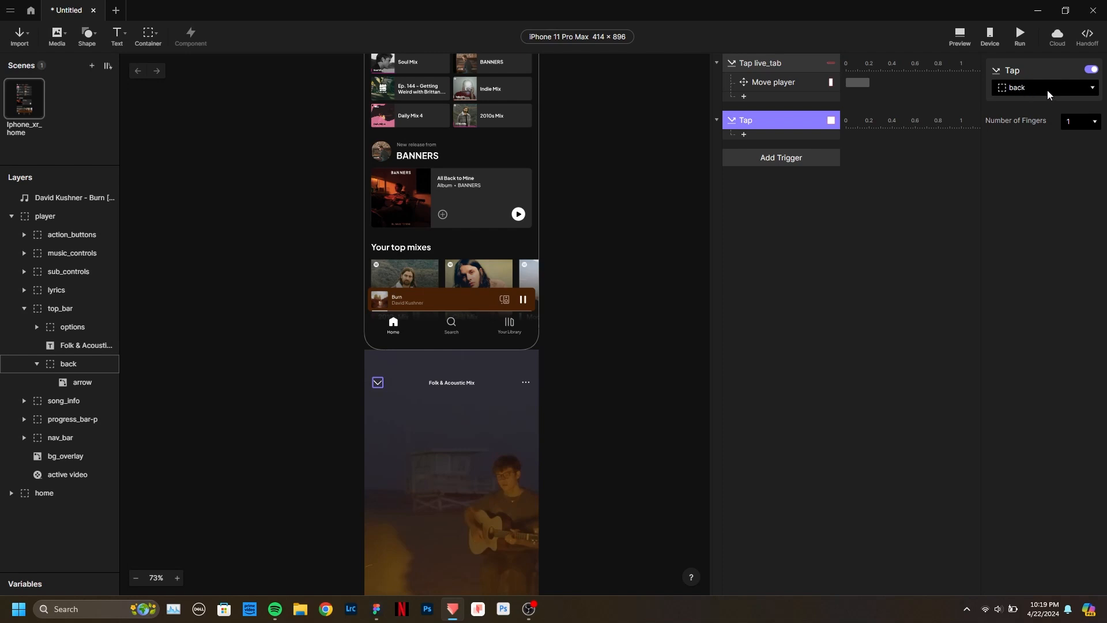
Add a Move response under the new Tap trigger and target it at the player container.
left_click(744, 134)
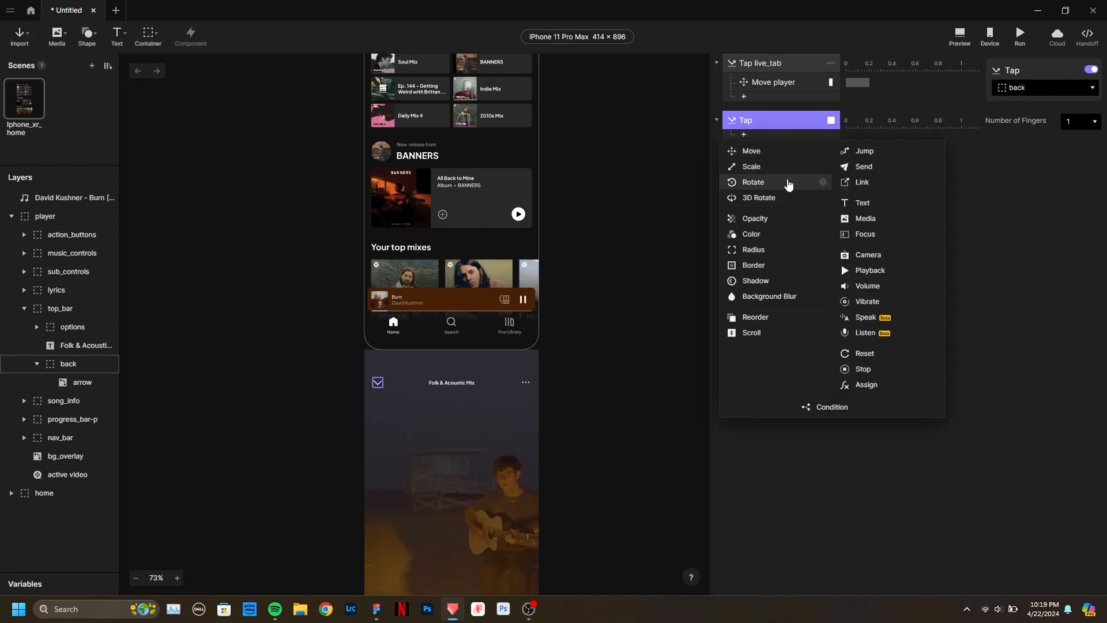
left_click(761, 151)
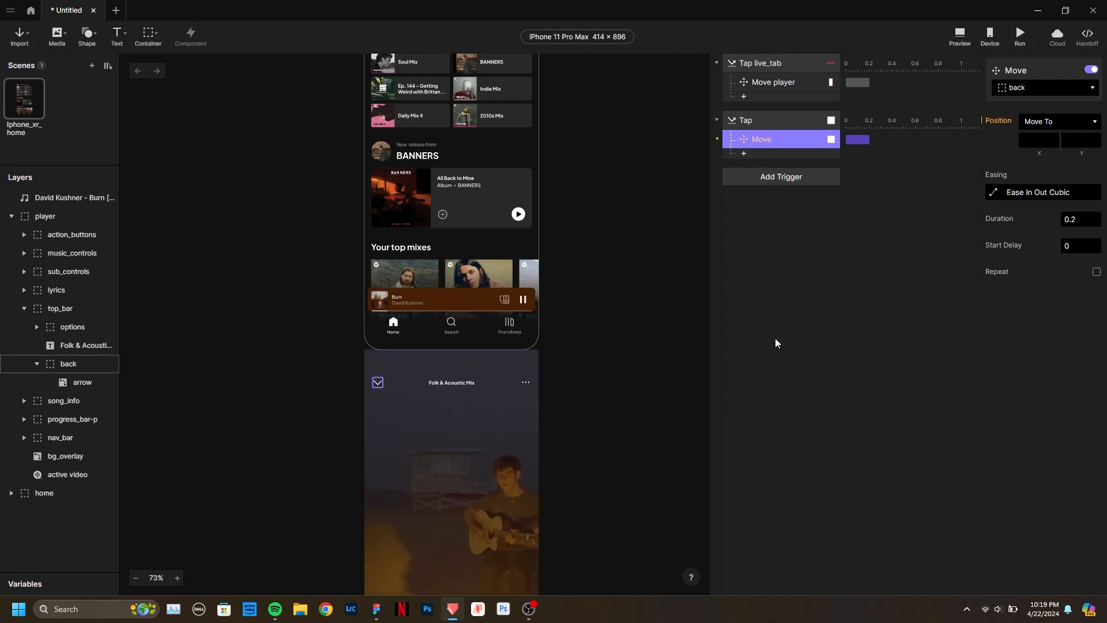
left_click(1030, 90)
type("play")
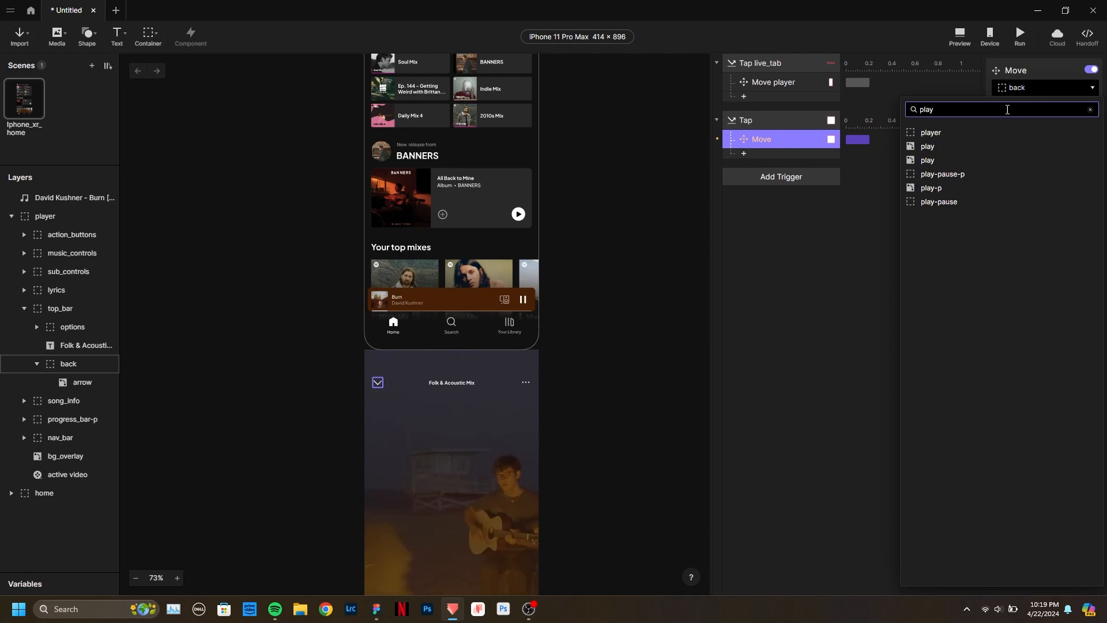
left_click(980, 133)
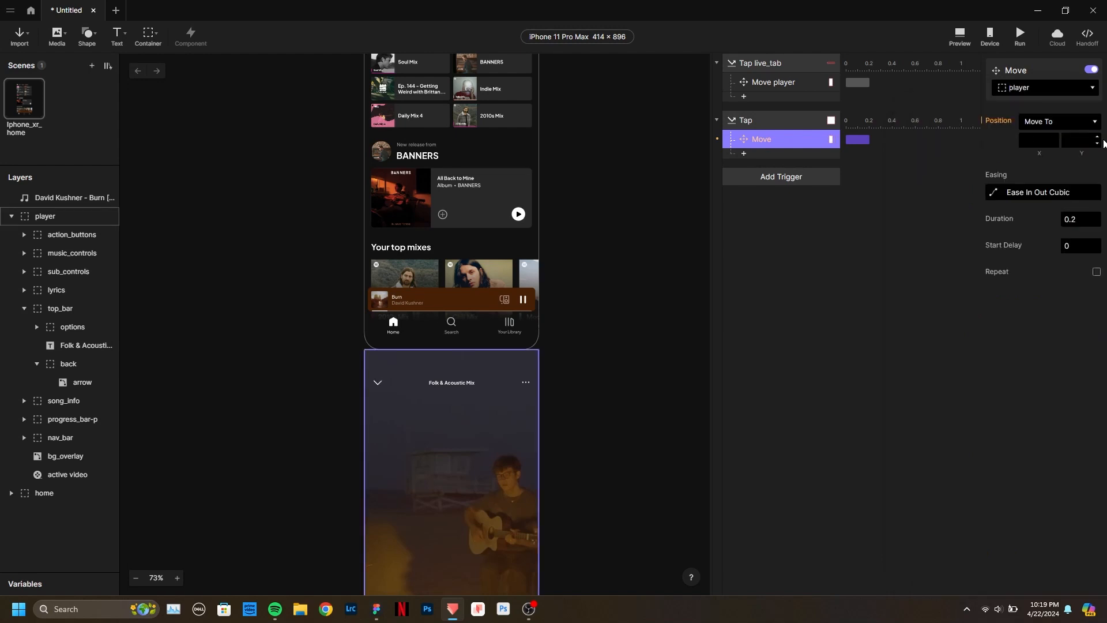
Set the Move response to move the player container to Y 896, matching its starting position below the phone screen.
left_click(1084, 141)
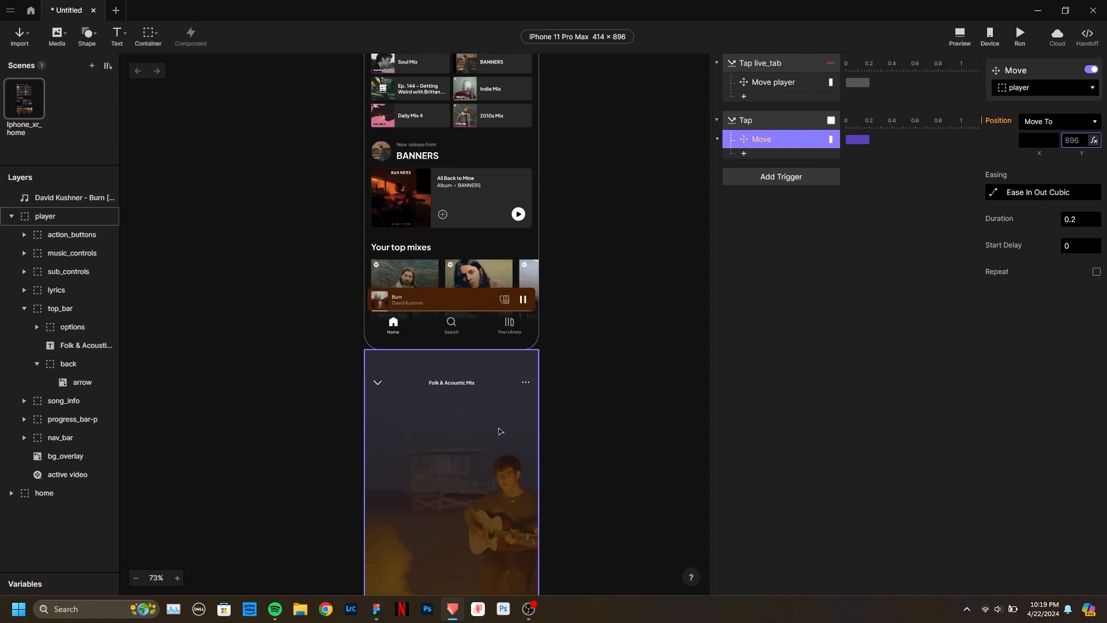
left_click(49, 217)
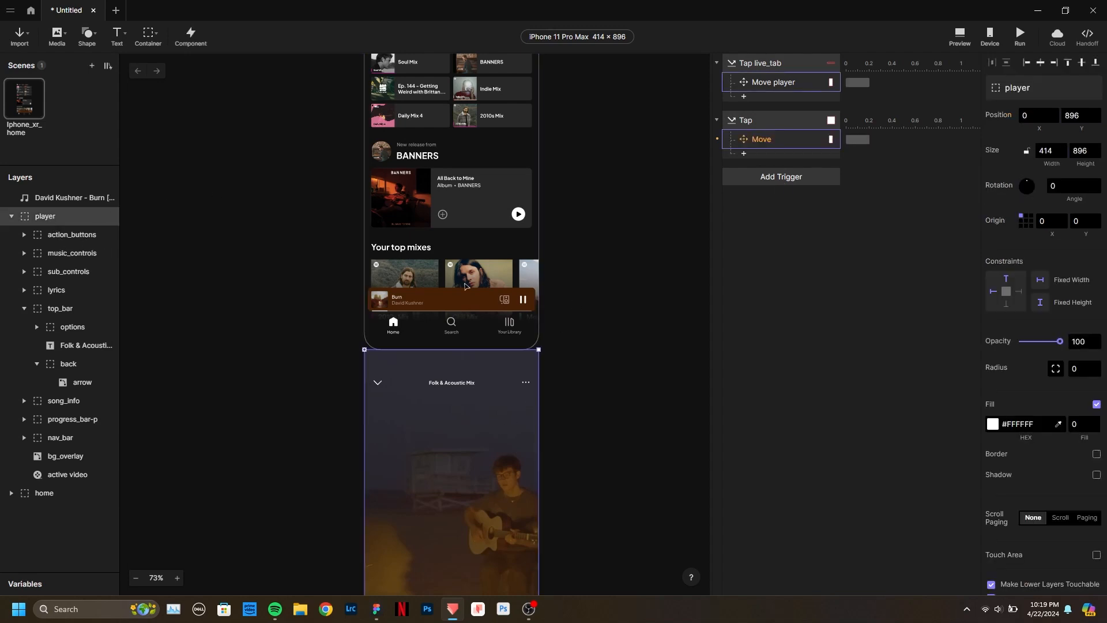
left_click(1085, 114)
left_click(767, 140)
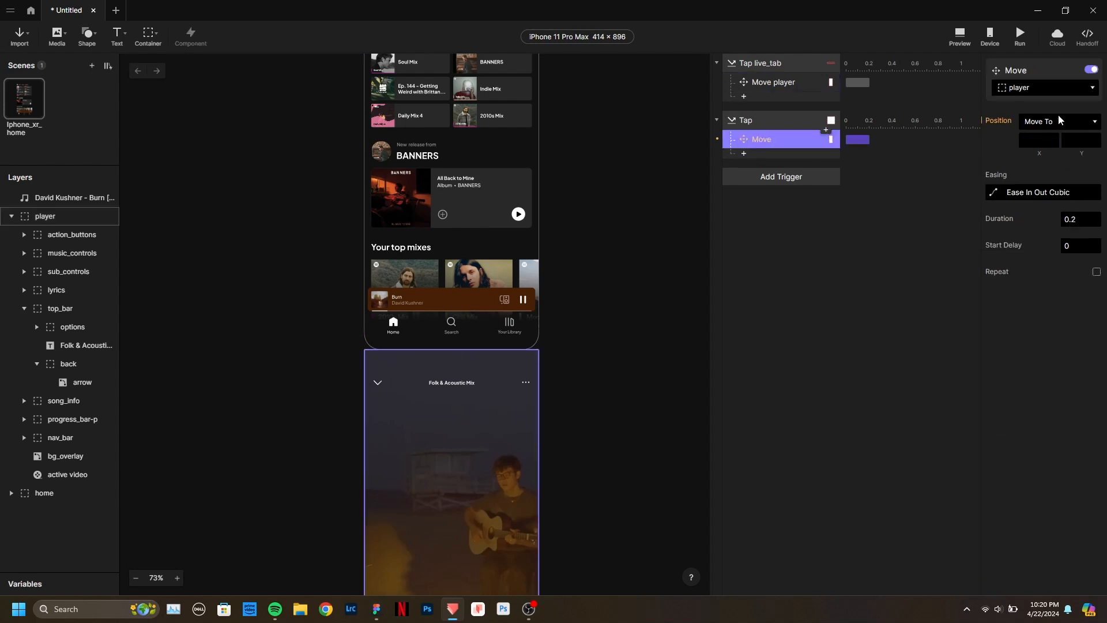
left_click(1082, 141)
left_click(876, 203)
left_click(750, 122)
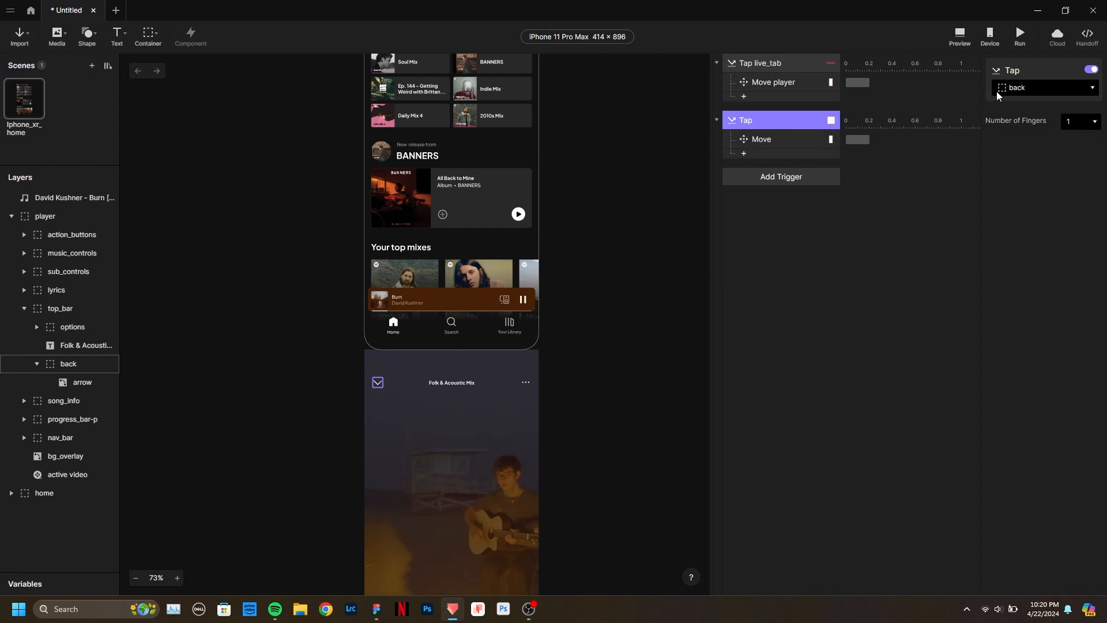
left_click(791, 144)
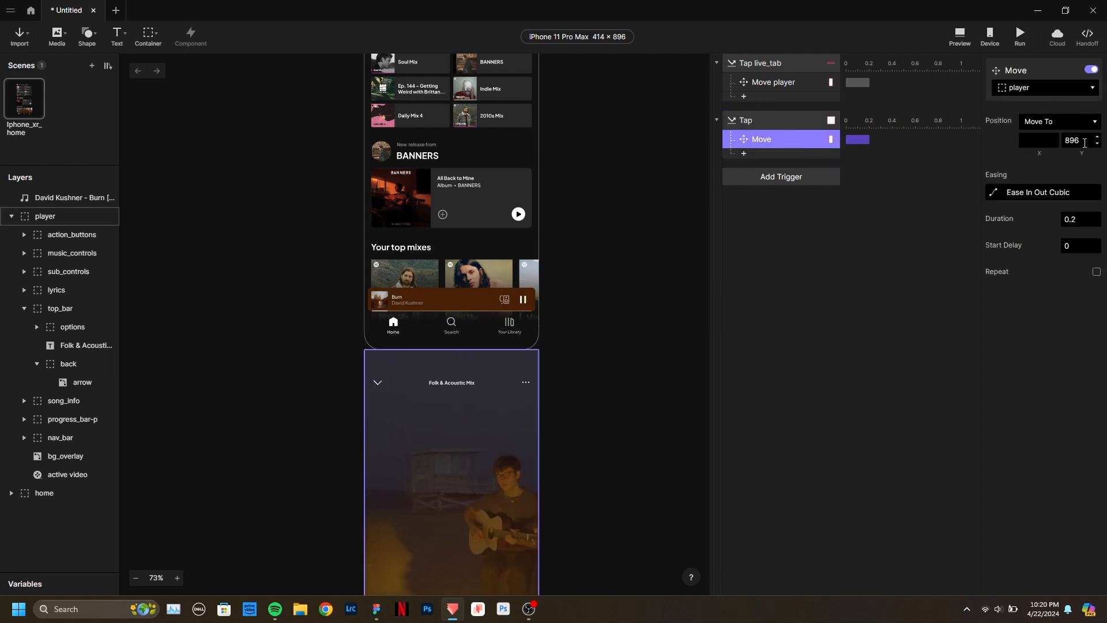
left_click(850, 199)
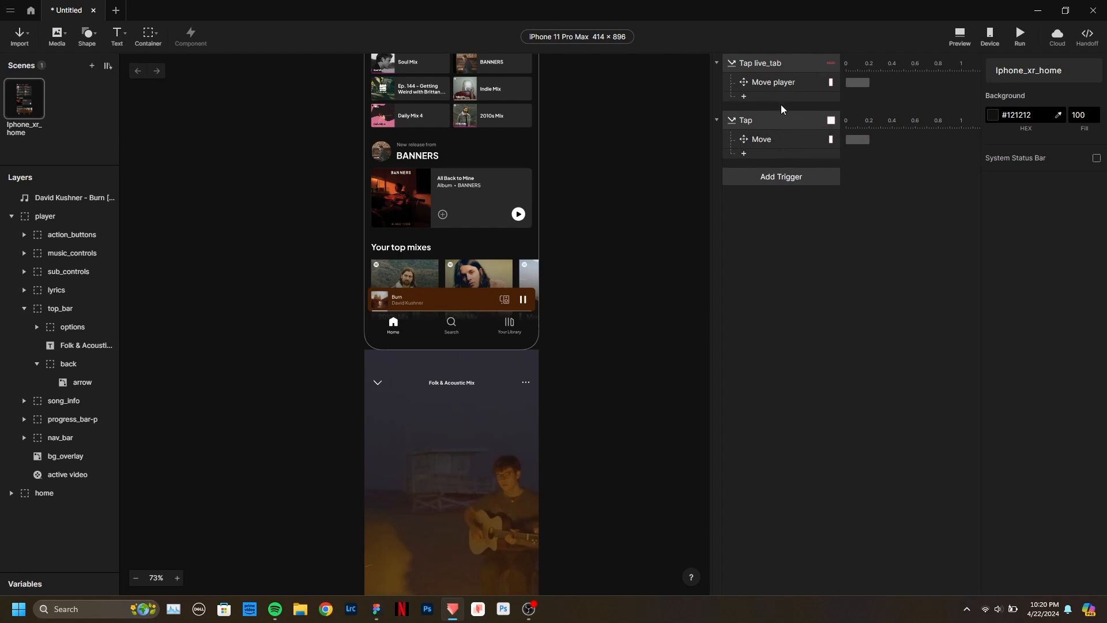
Rename the second trigger as Tap back and its response as Move player -> 896.
left_click(759, 119)
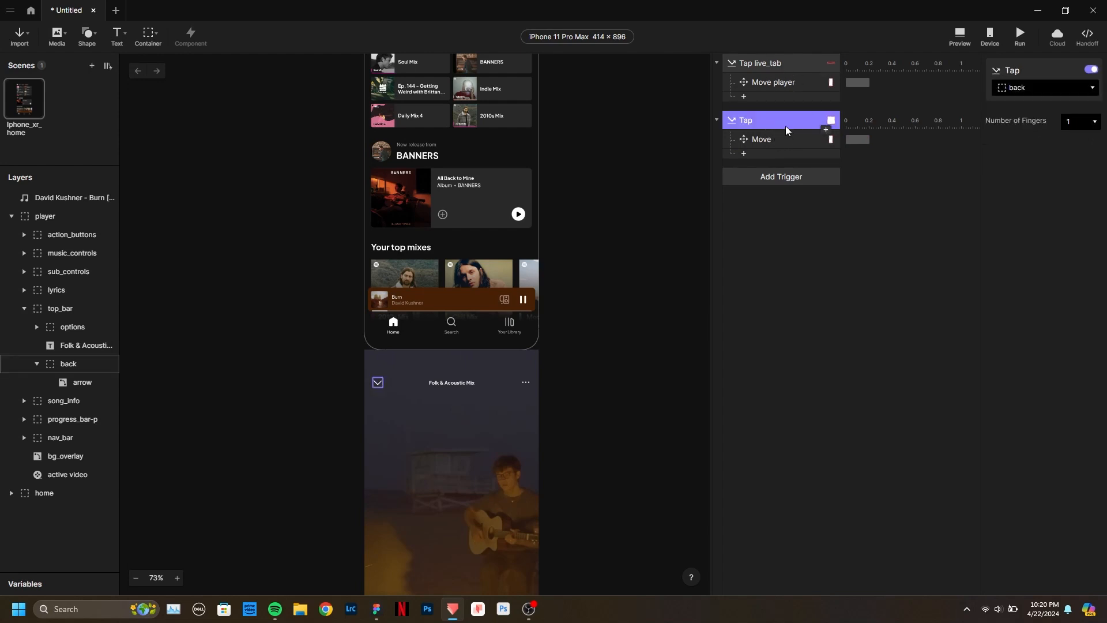
double_click(752, 121)
left_click(773, 121)
type("back")
key("Return")
left_click(777, 142)
double_click(777, 142)
type("player →")
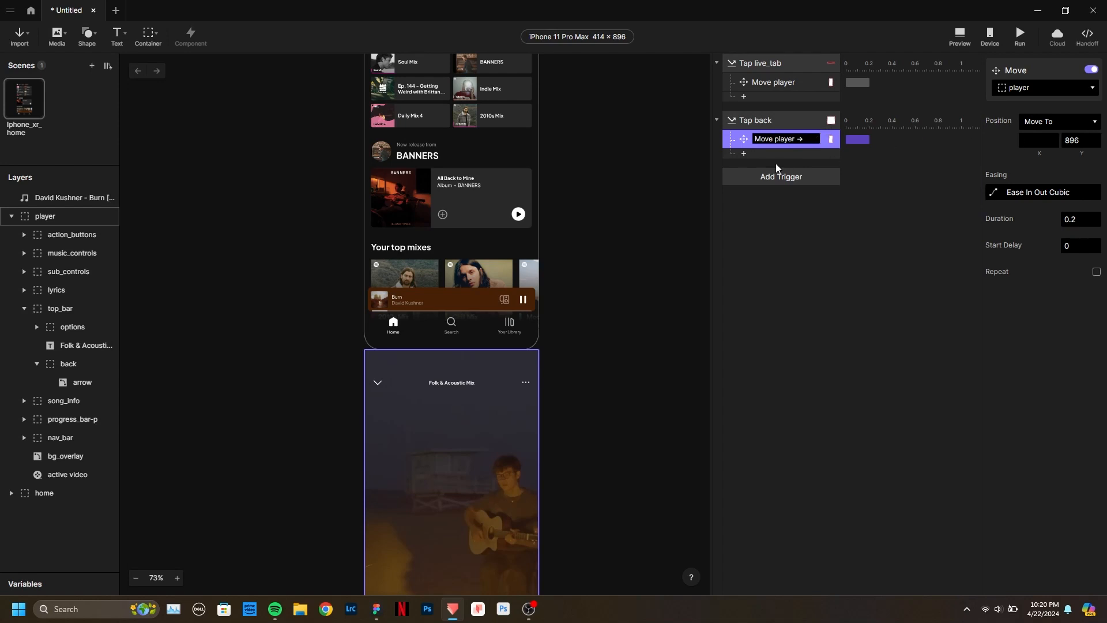
key("Return")
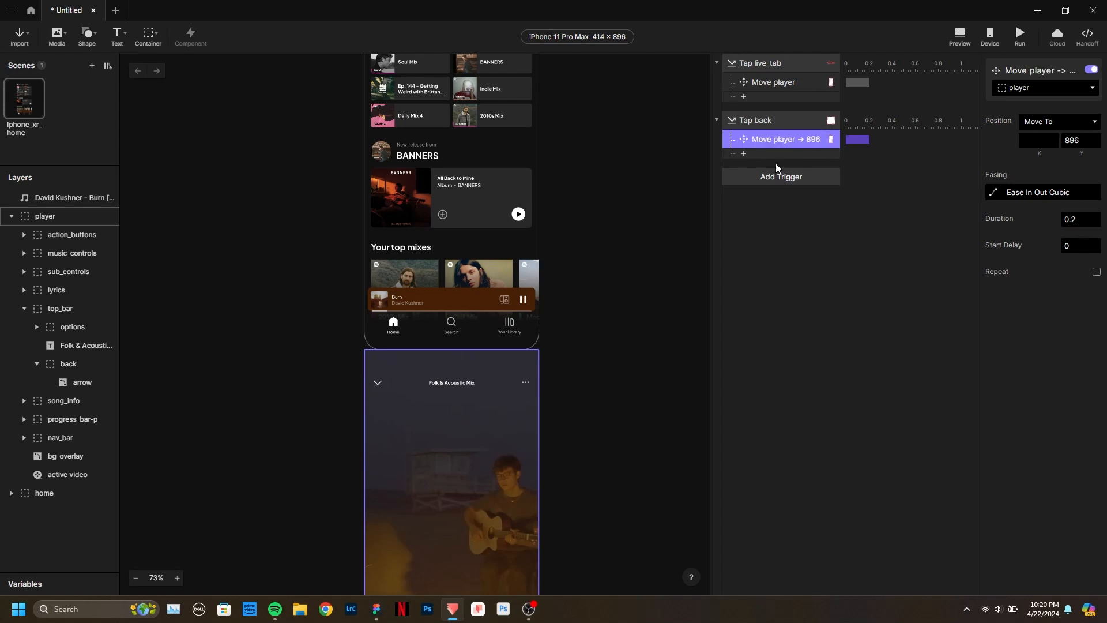
Rename the Move response under the Tap live_tab trigger as Move player -> 0.
double_click(792, 82)
left_click(792, 81)
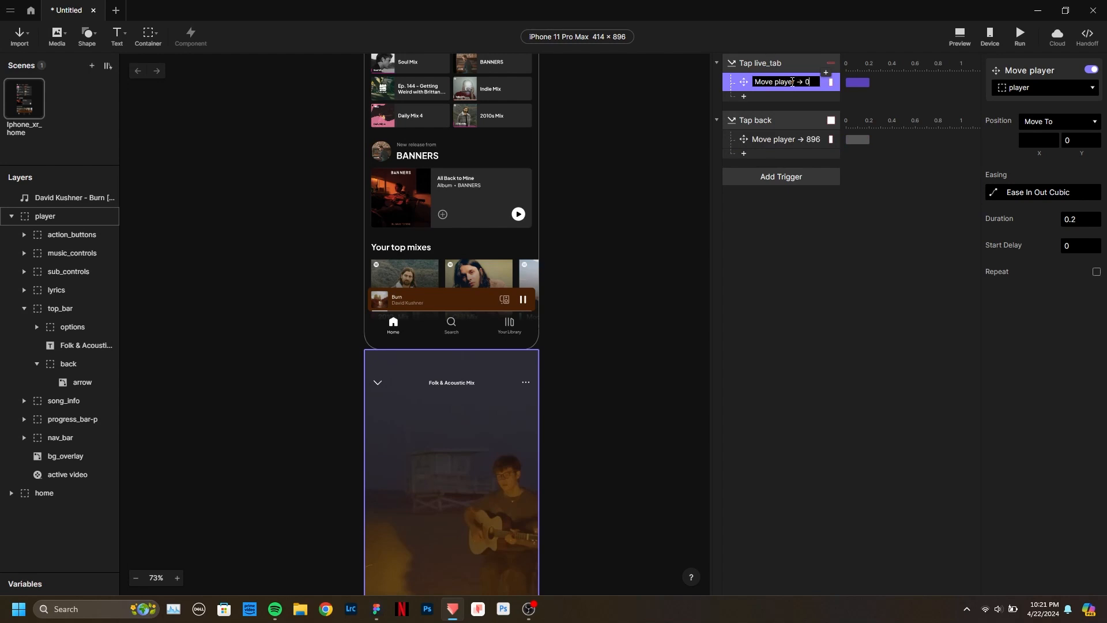
left_click(773, 60)
left_click(768, 119)
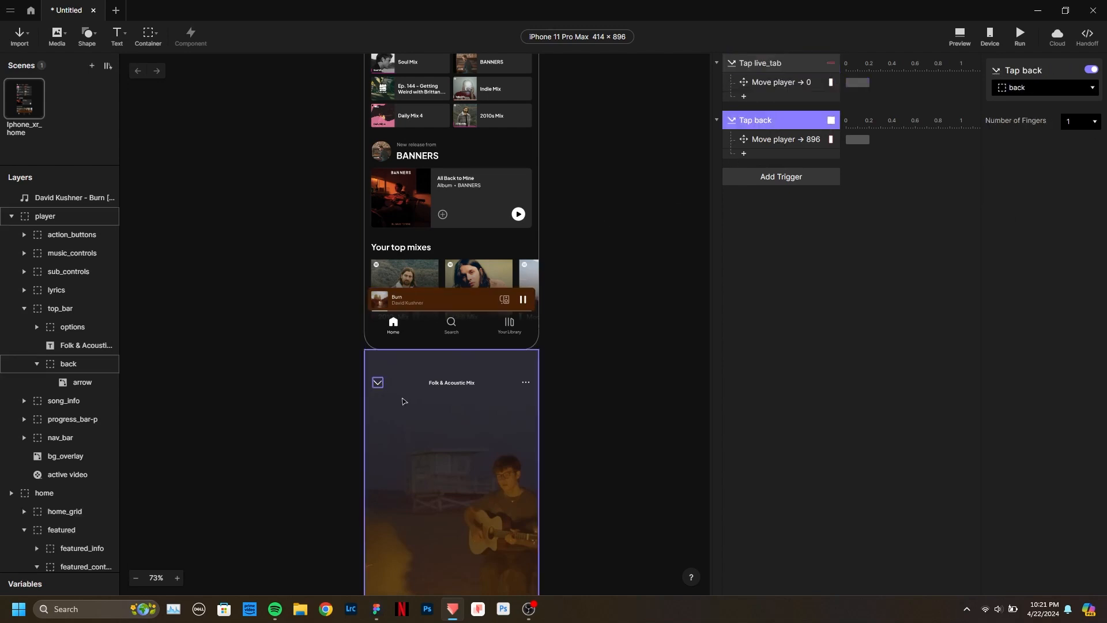
Preview the prototype and test opening the player from the live tab and closing it with the back arrow.
key("ctrl+p")
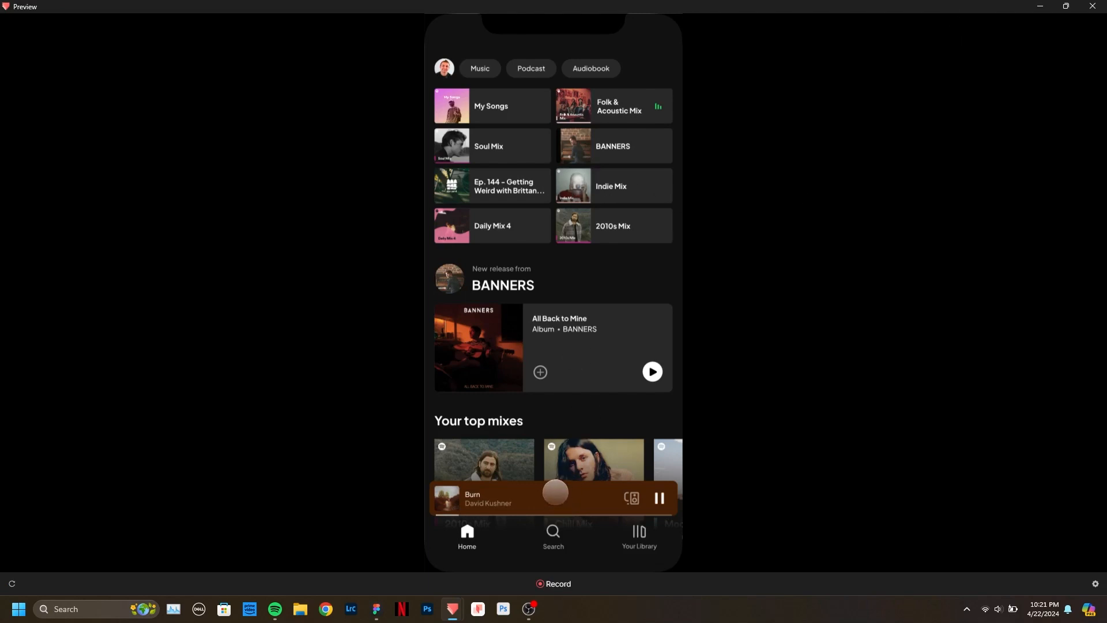
left_click(555, 493)
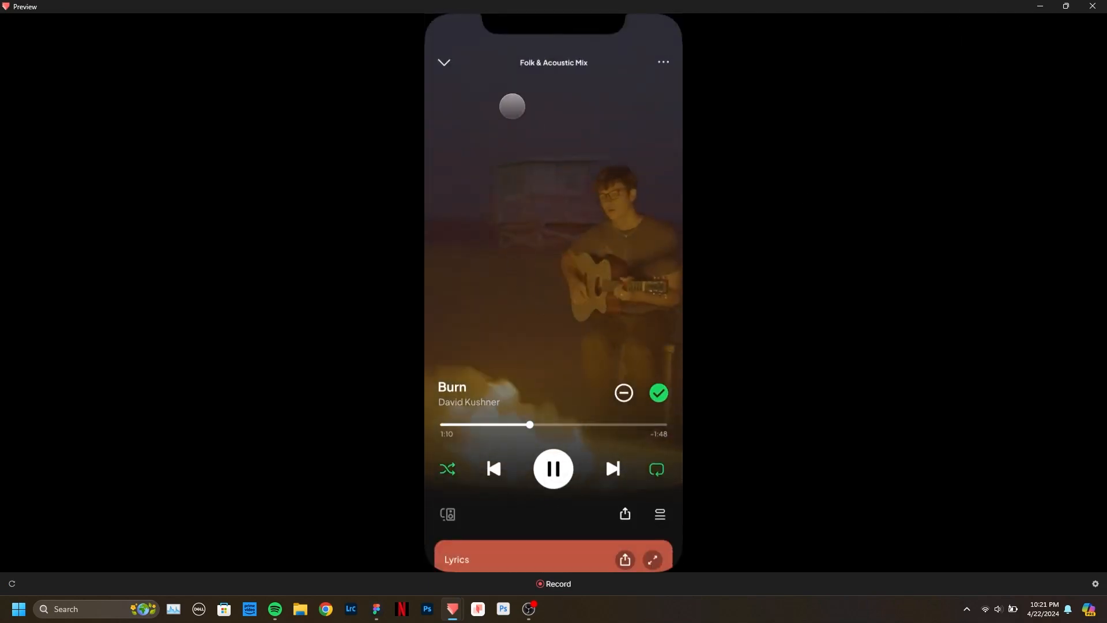
left_click(444, 62)
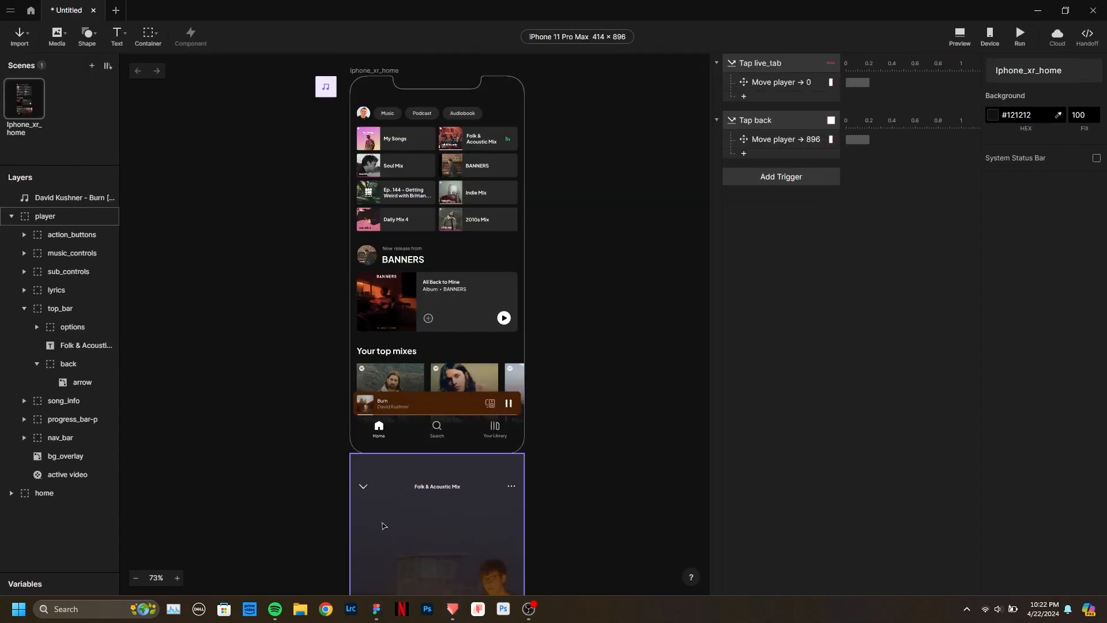
Select the back container around the arrow in the player's top bar.
scroll(441, 513, "up", 3)
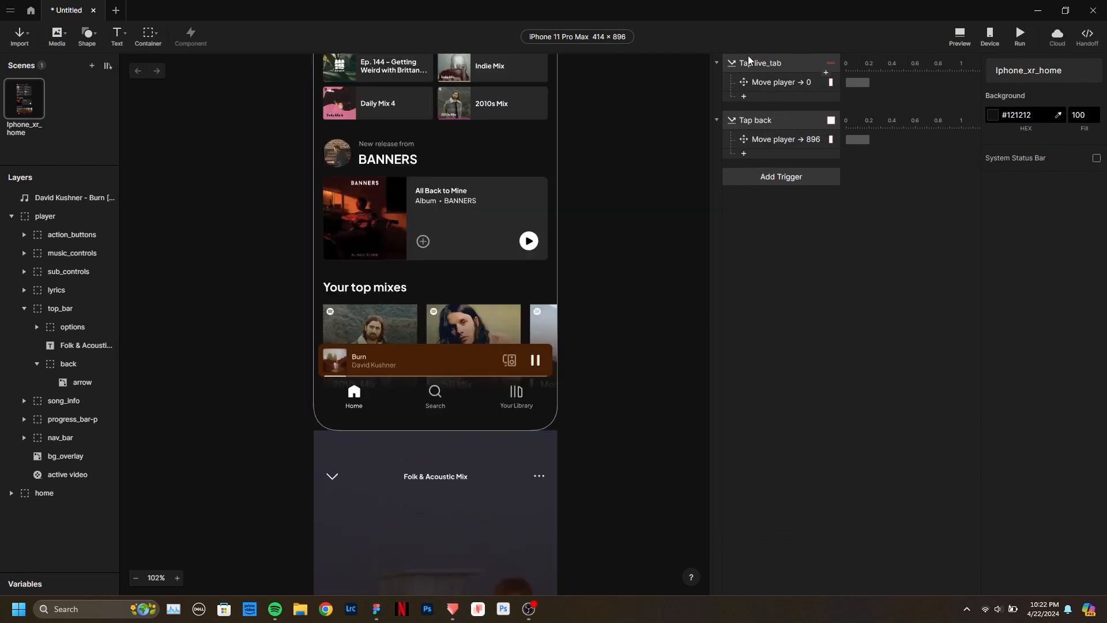
left_click(341, 476)
left_click(335, 476)
scroll(338, 477, "up", 5)
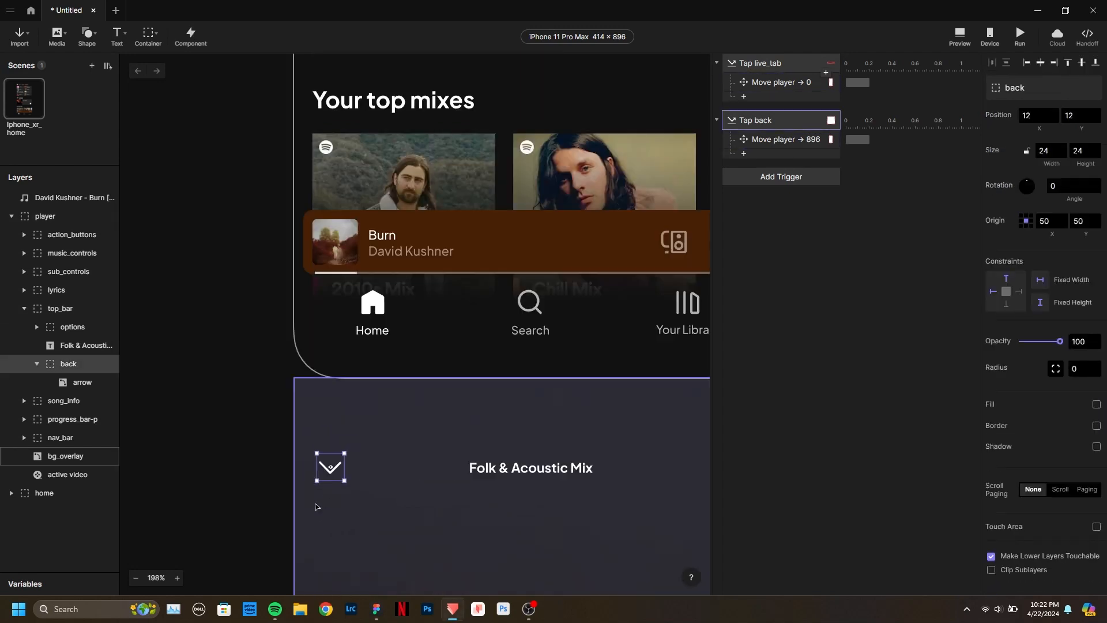
scroll(320, 453, "down", 3)
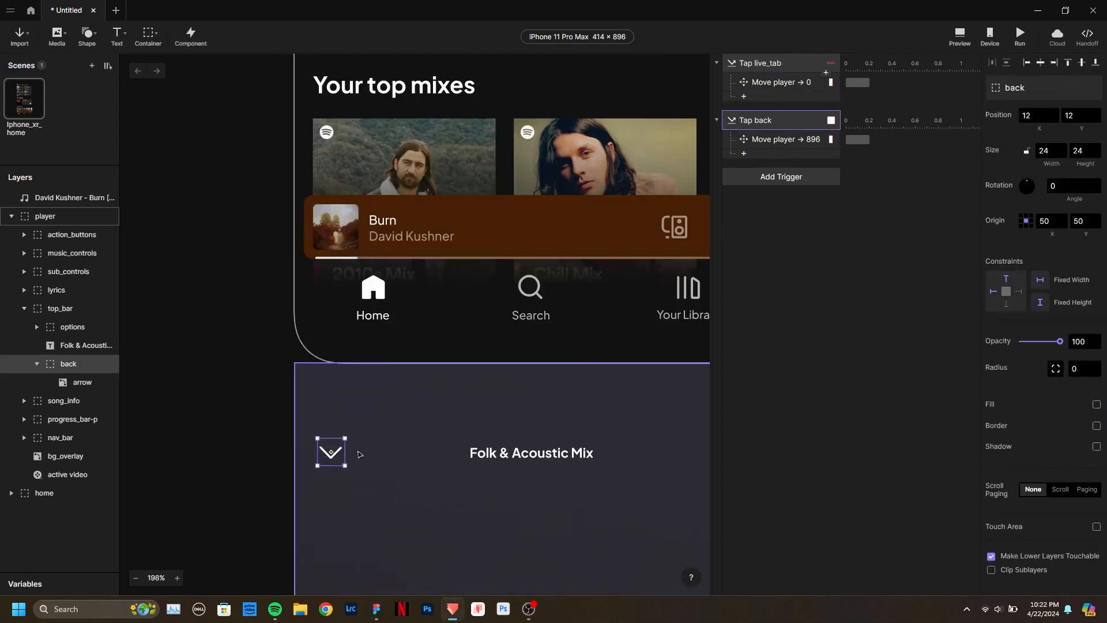
Try enlarging the arrow inside the back container and undo the resizing.
left_click_drag(346, 460, 377, 453)
left_click(349, 454)
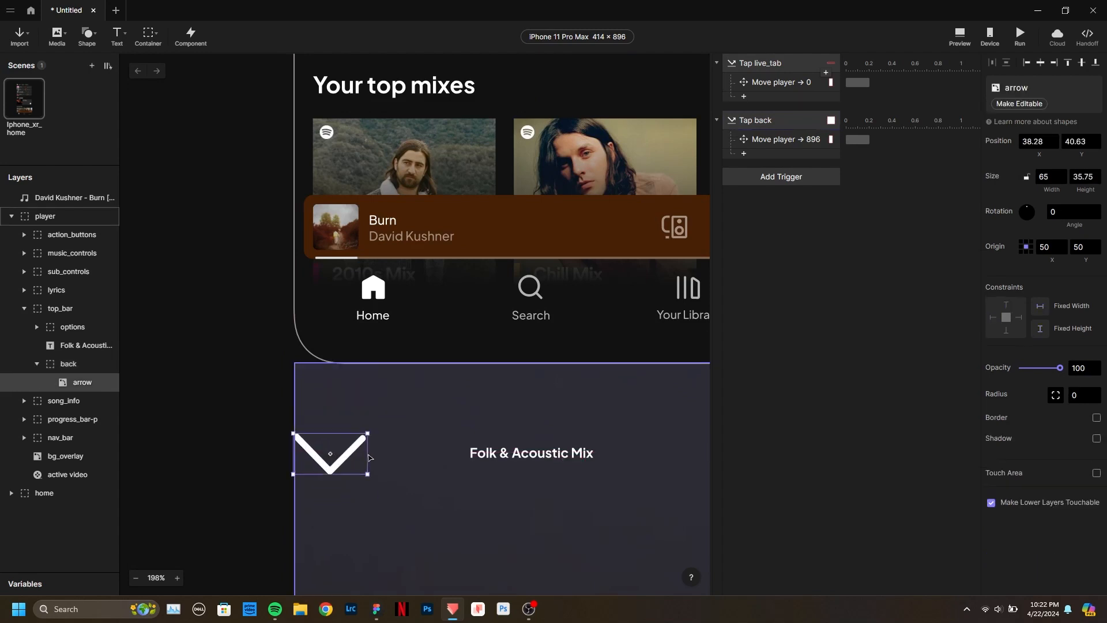
left_click_drag(368, 453, 349, 453)
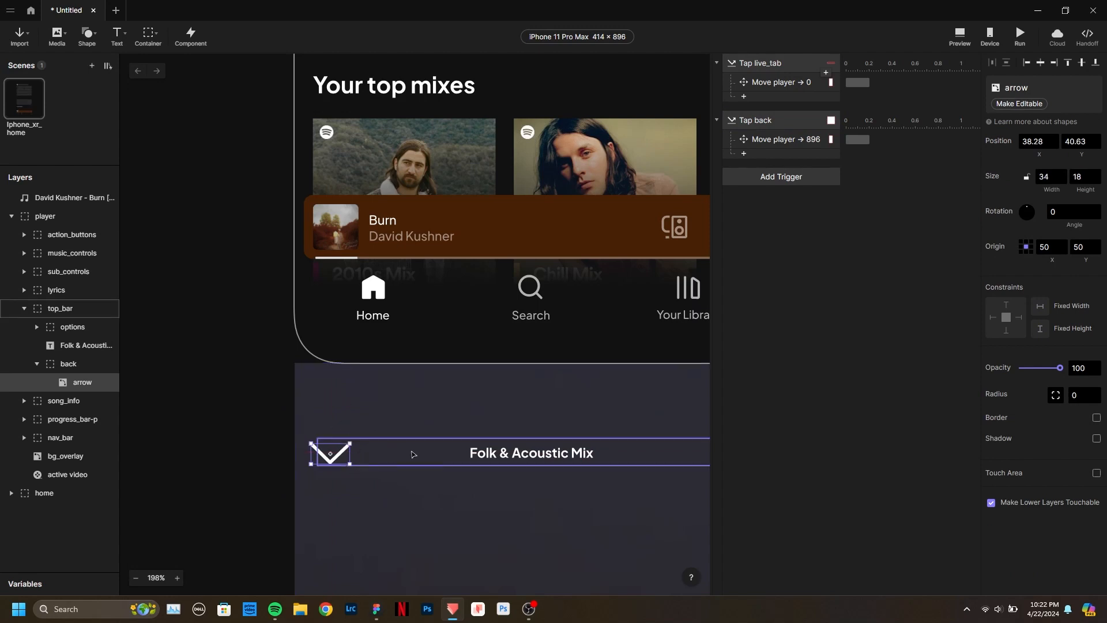
key("ctrl+z")
key("ctrl+z")
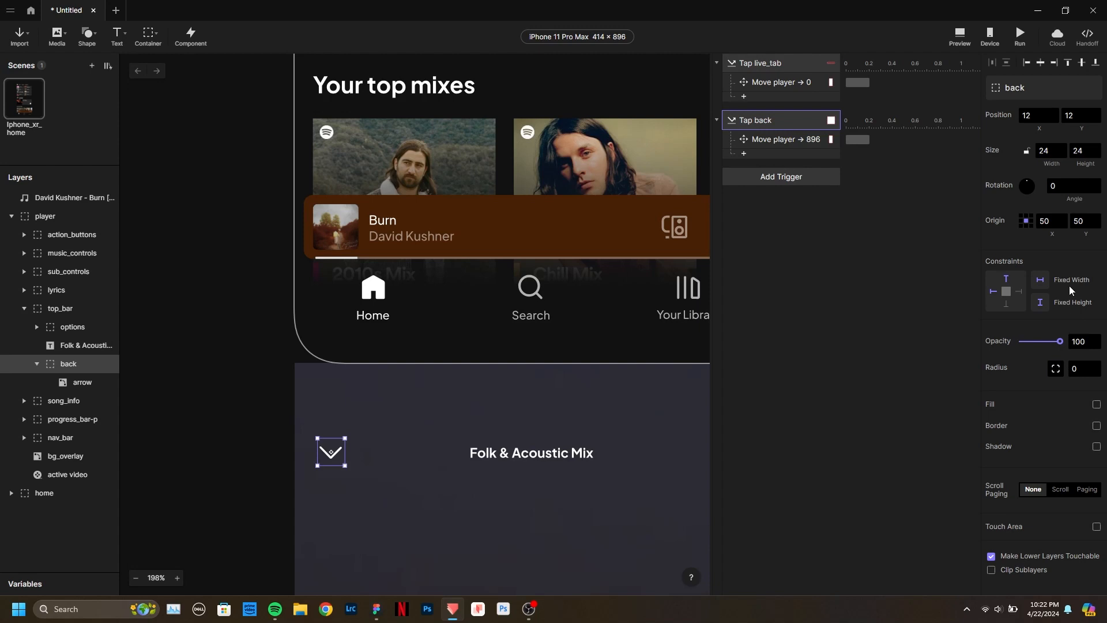
Enable a Touch Area extending 16 on all sides of the back container.
left_click(1097, 526)
scroll(1095, 507, "down", 2)
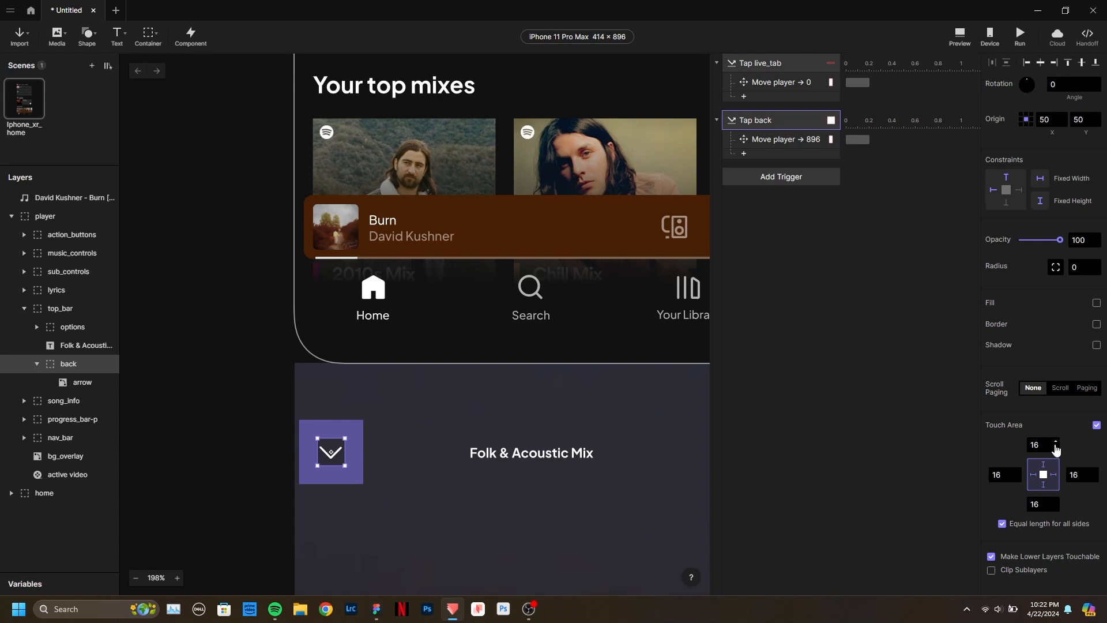
Rename the Vector layer inside the live tab's play-pause container as Play.
scroll(225, 348, "down", 3)
scroll(225, 348, "down", 3)
scroll(288, 300, "down", 2)
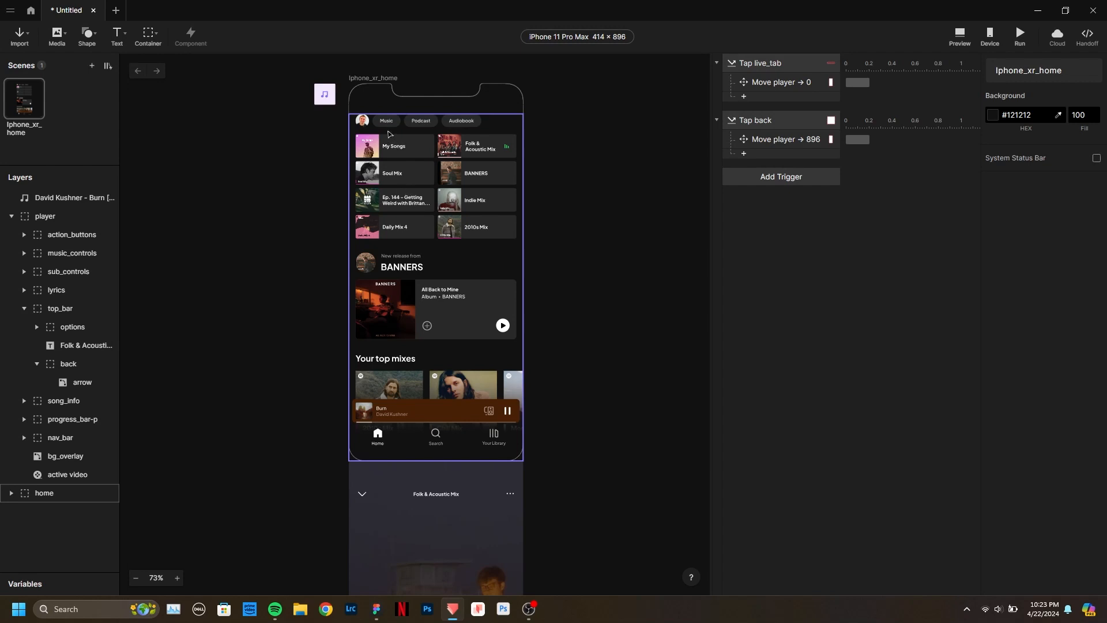
scroll(378, 115, "up", 3)
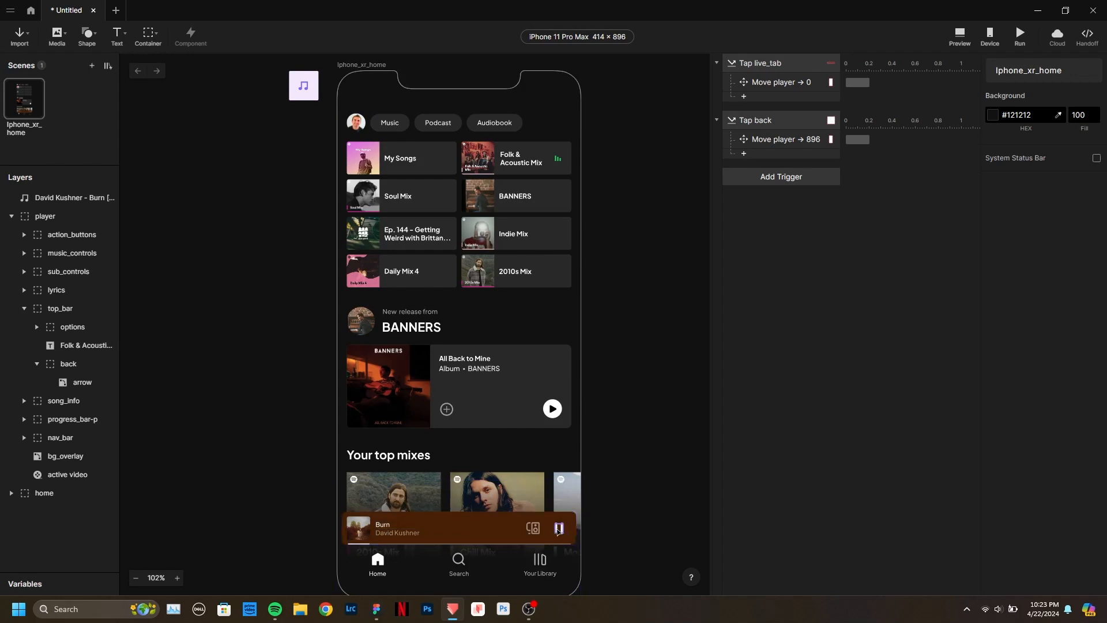
left_click(559, 529)
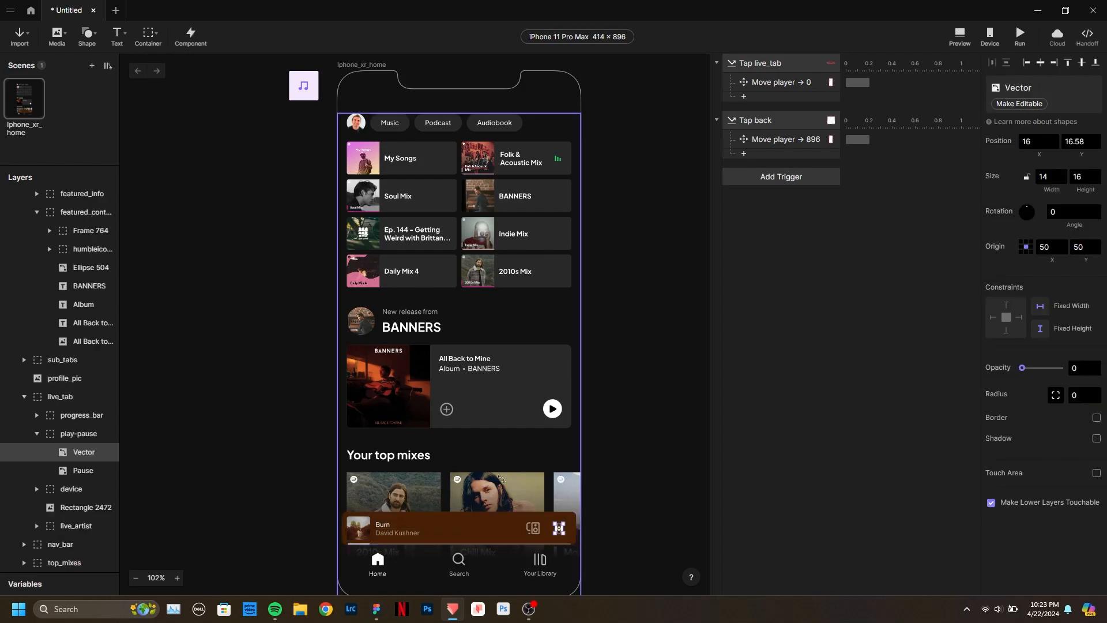
left_click(68, 434)
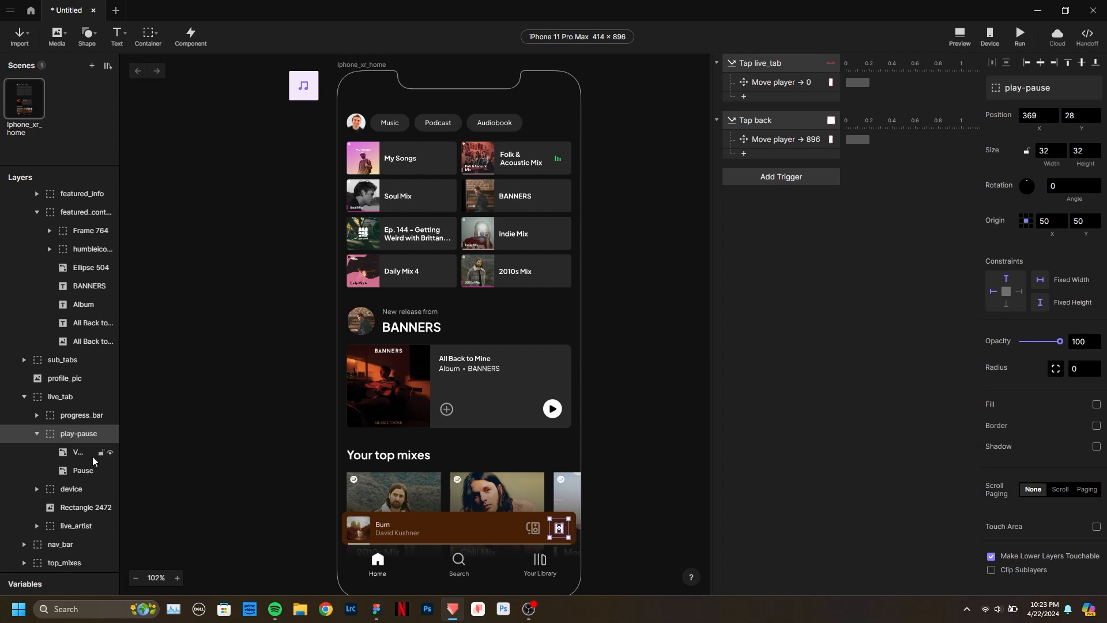
left_click_drag(118, 426, 140, 426)
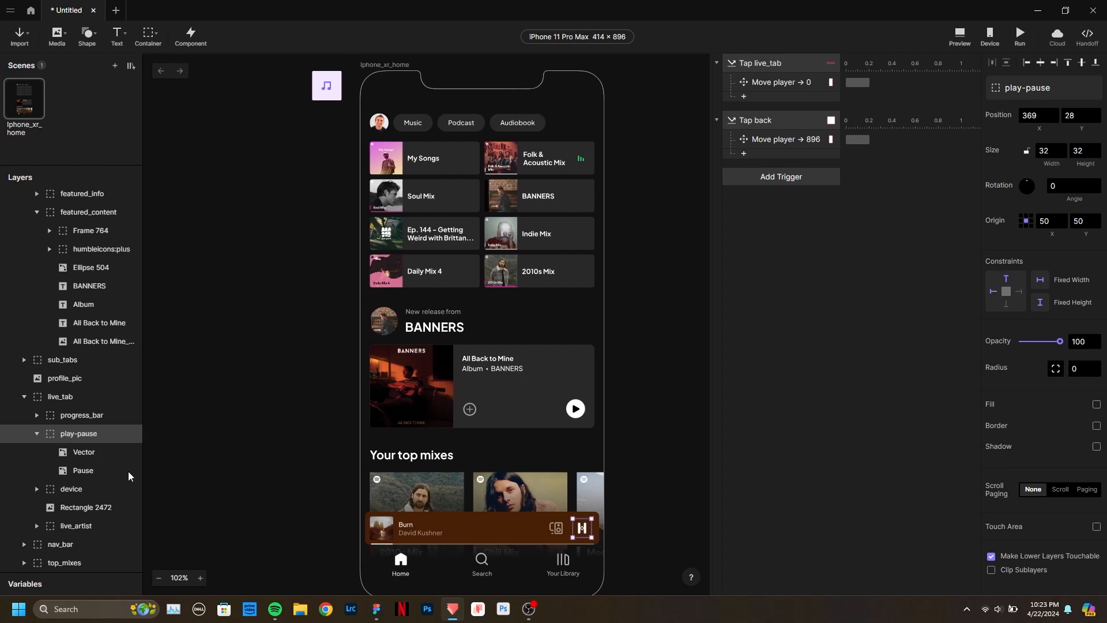
double_click(92, 452)
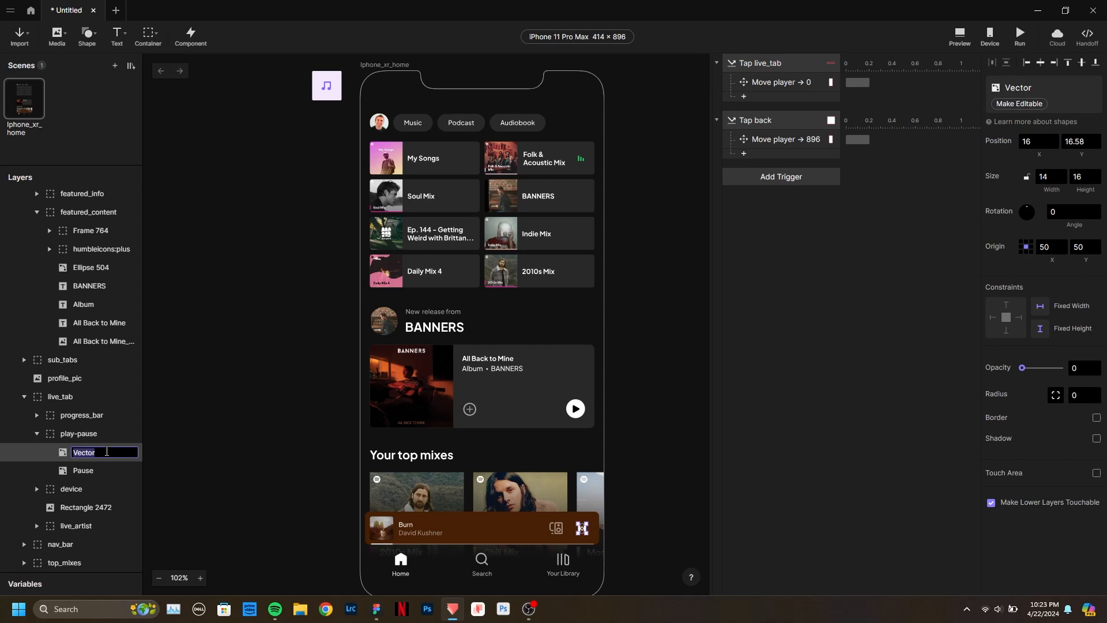
type("Pl")
key("Return")
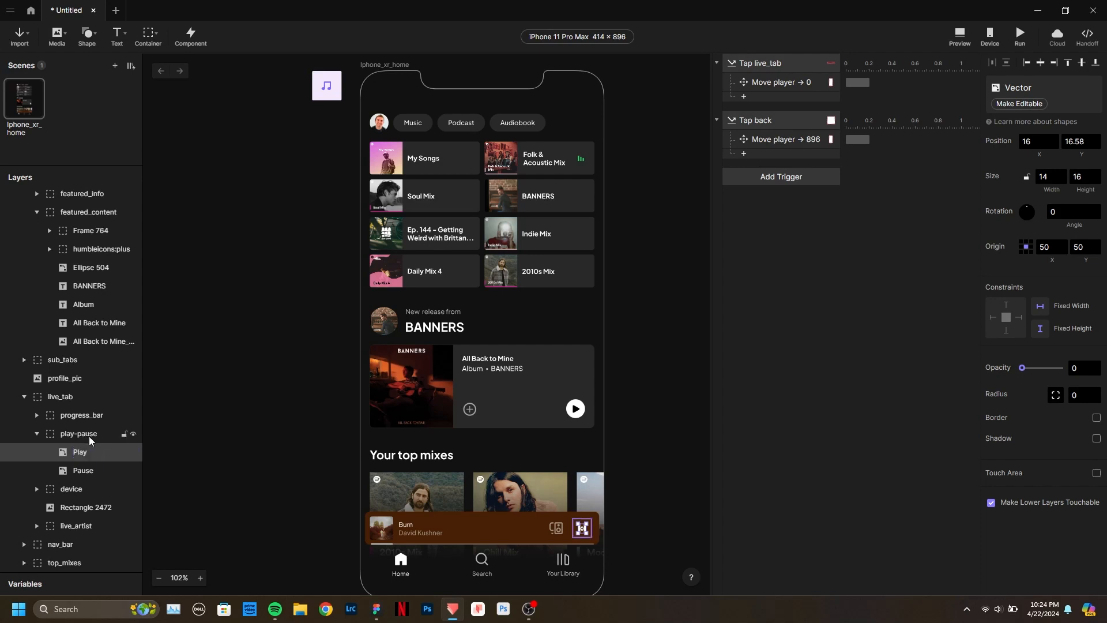
Test the Play icon at 100 opacity, return it to 0, and check the Pause icon's opacity.
left_click(88, 433)
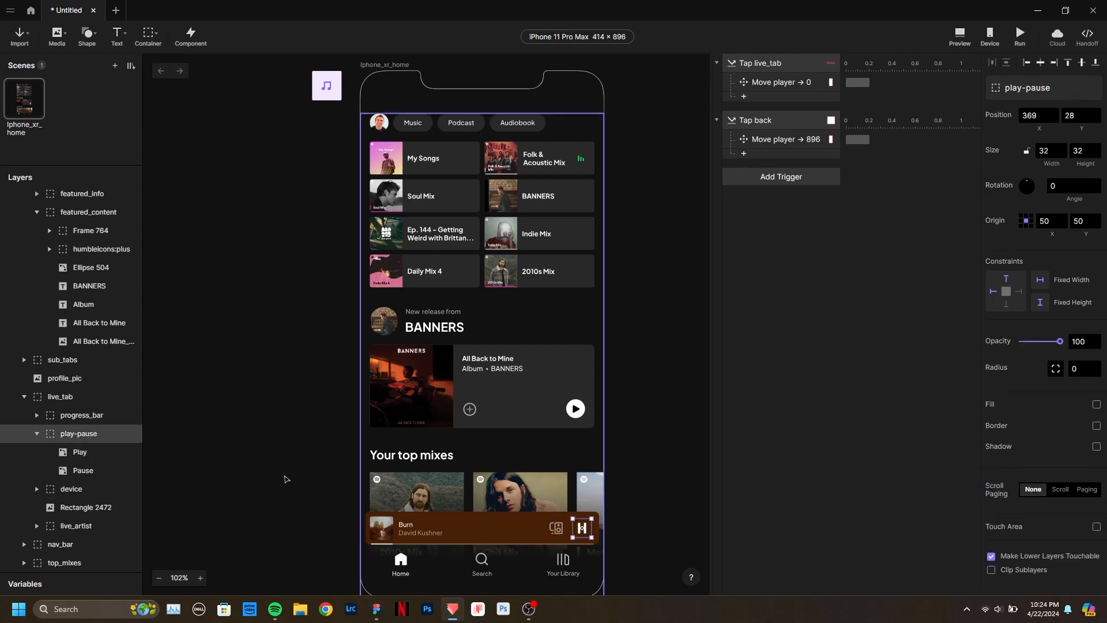
left_click(84, 452)
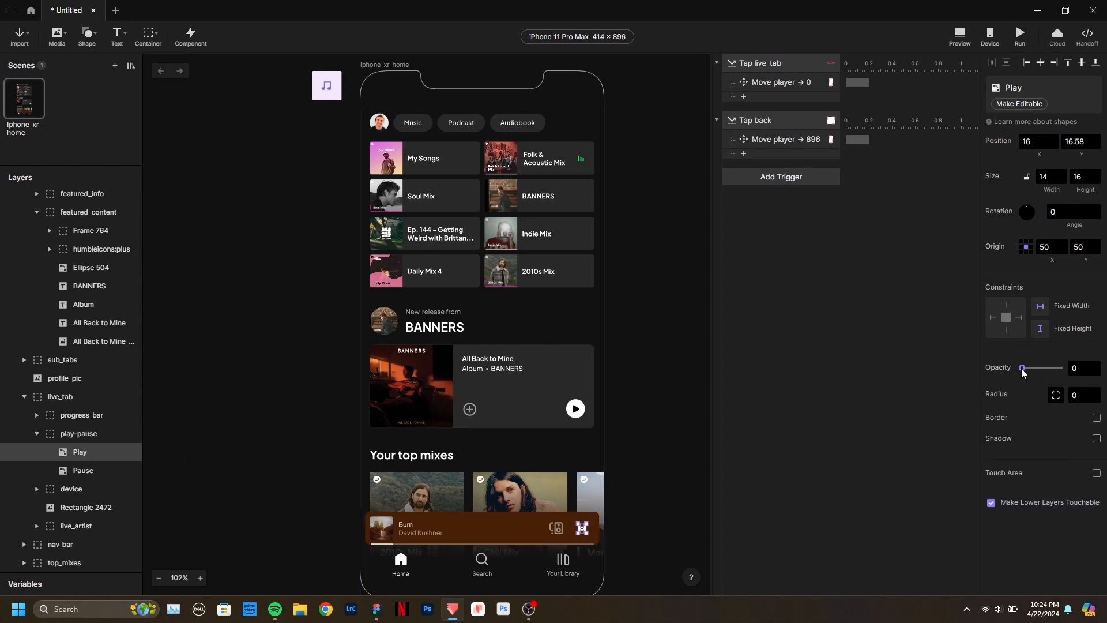
left_click_drag(1022, 373, 1092, 377)
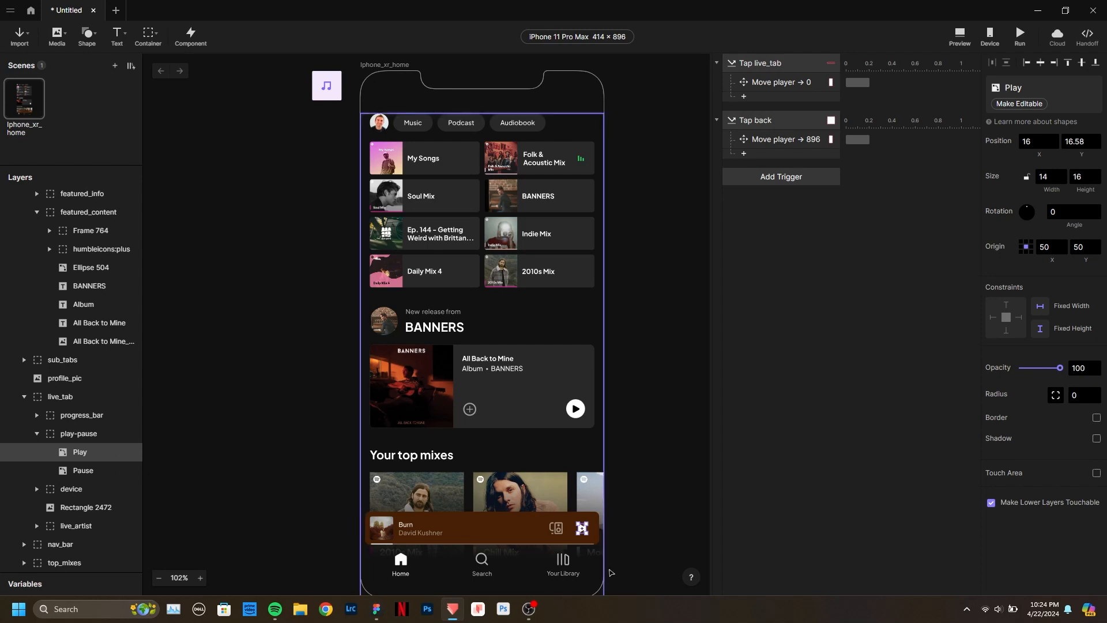
left_click(699, 526)
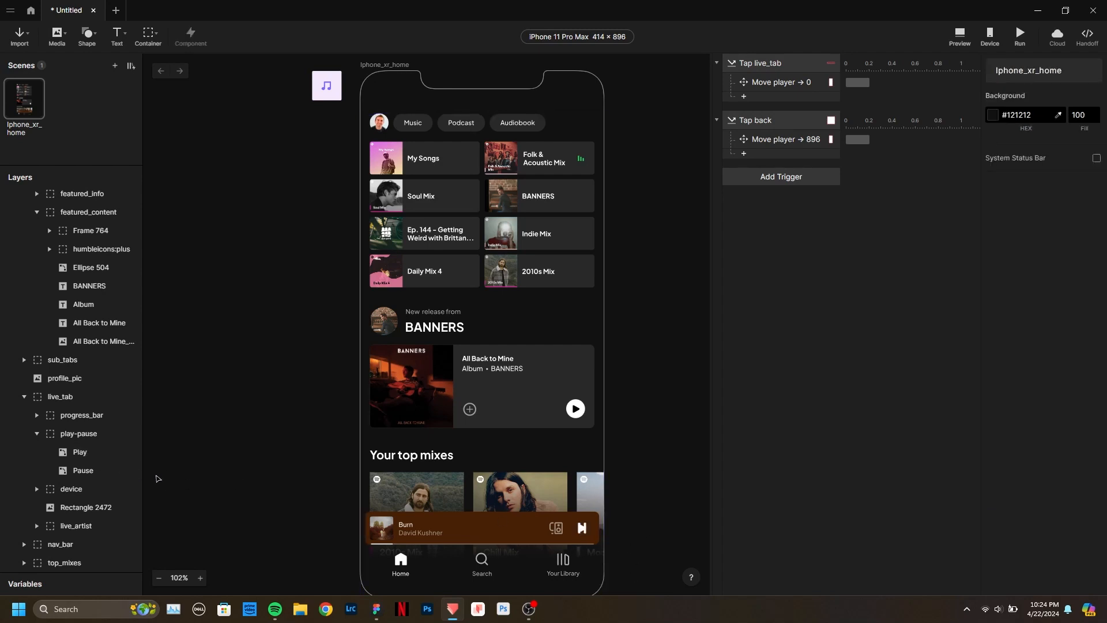
left_click(80, 452)
left_click(1043, 370)
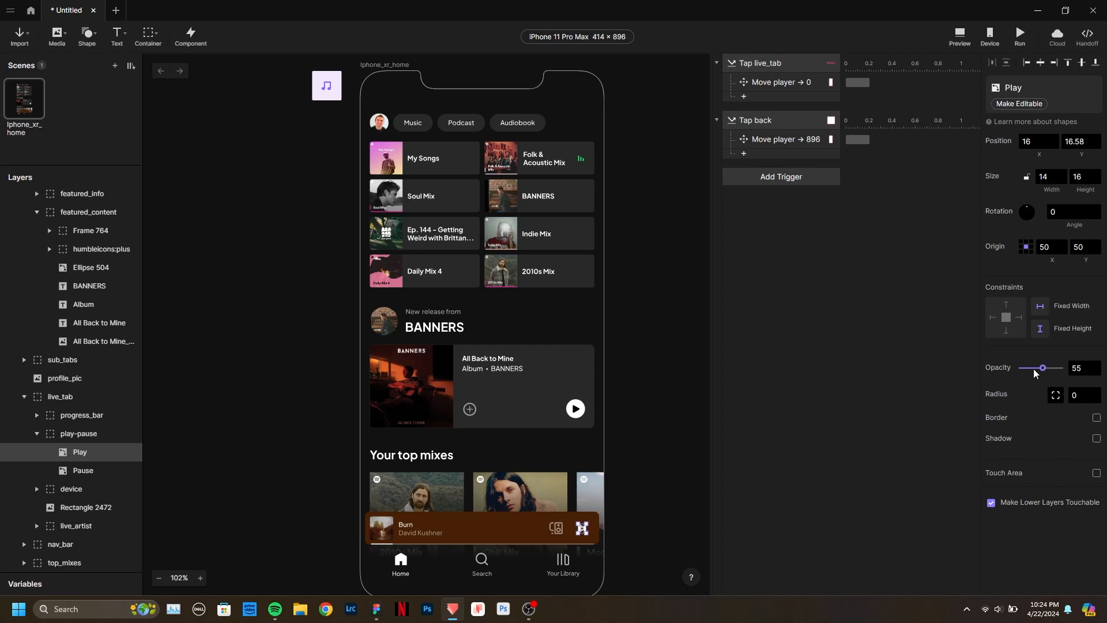
left_click(82, 470)
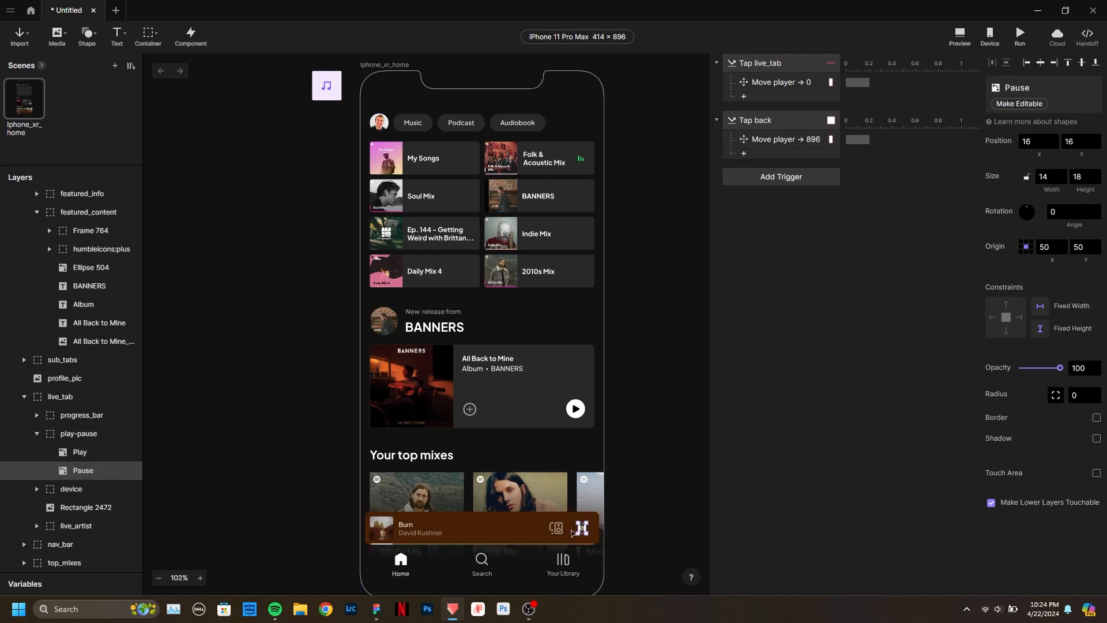
mouse_move(1059, 366)
left_mouse_down()
mouse_move(946, 364)
mouse_move(1061, 367)
left_mouse_up()
left_click(915, 375)
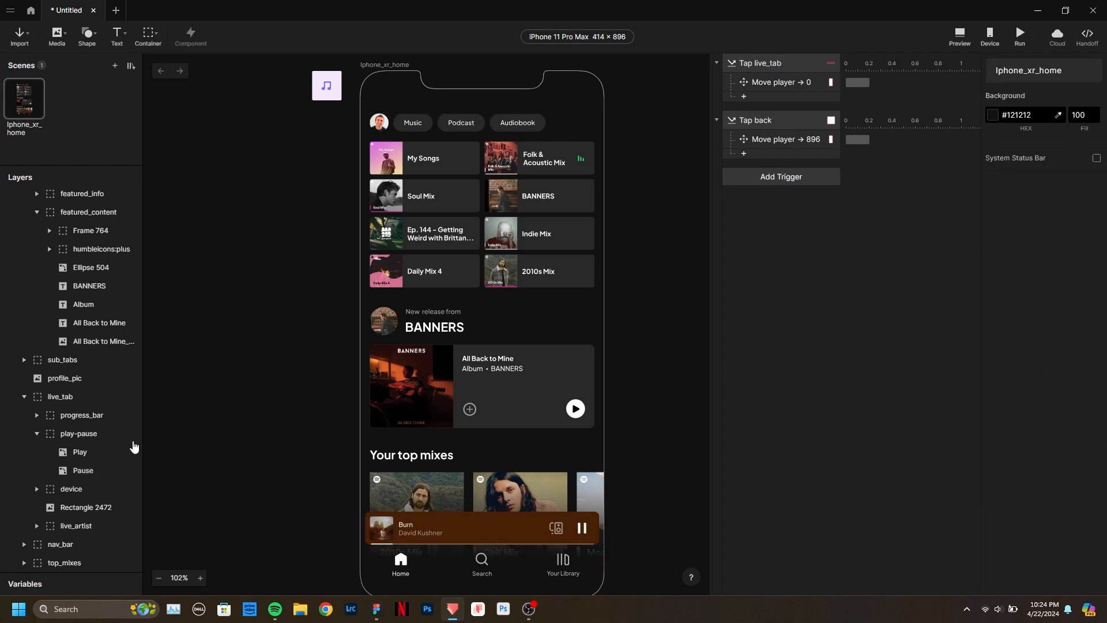
Test hiding the live tab's Pause icon by lowering its opacity to 0 and restore it to 100.
left_click(84, 436)
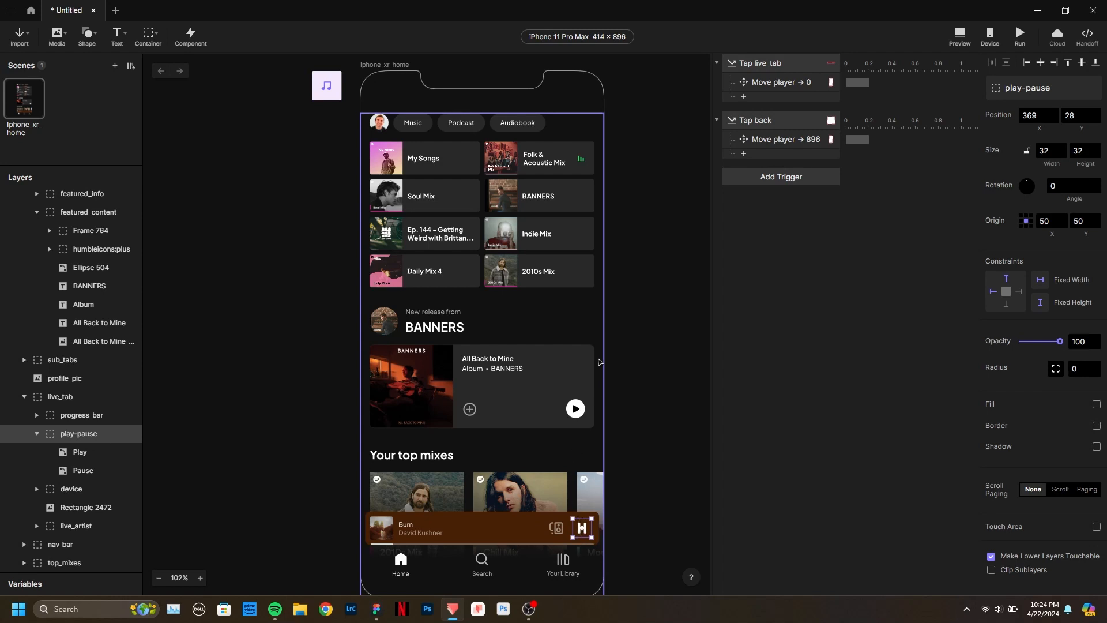
left_click(87, 456)
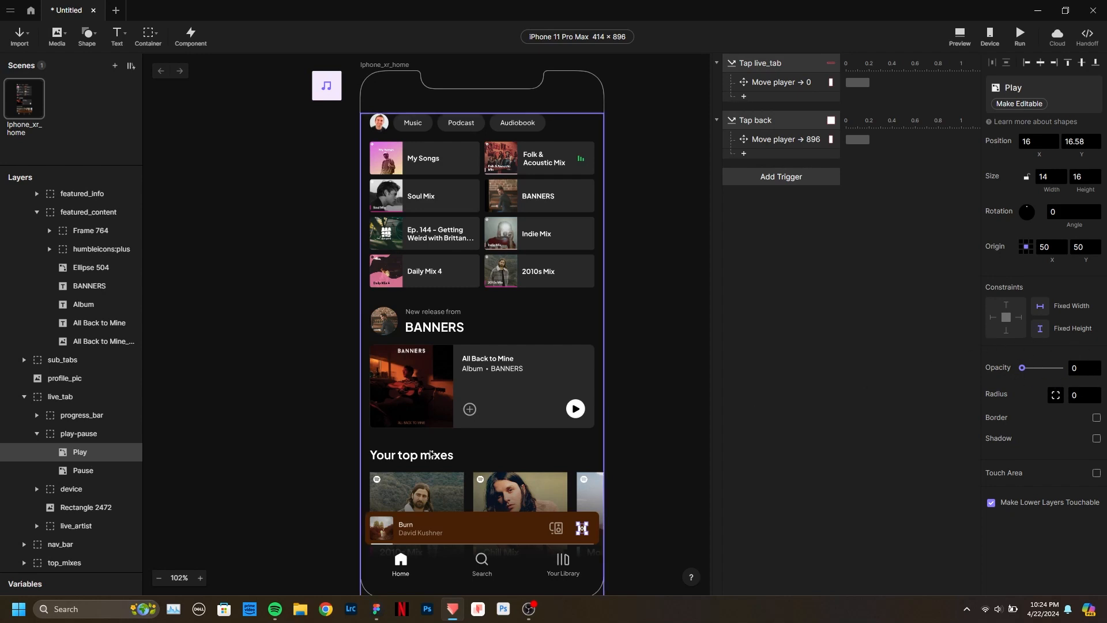
left_click_drag(1022, 367, 932, 365)
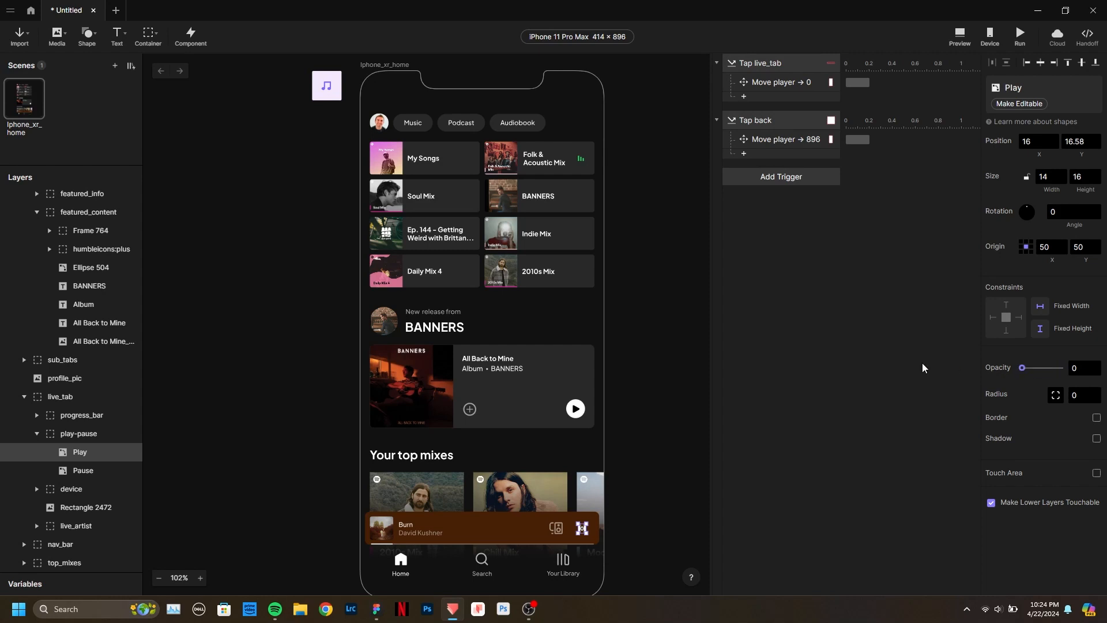
left_click(83, 471)
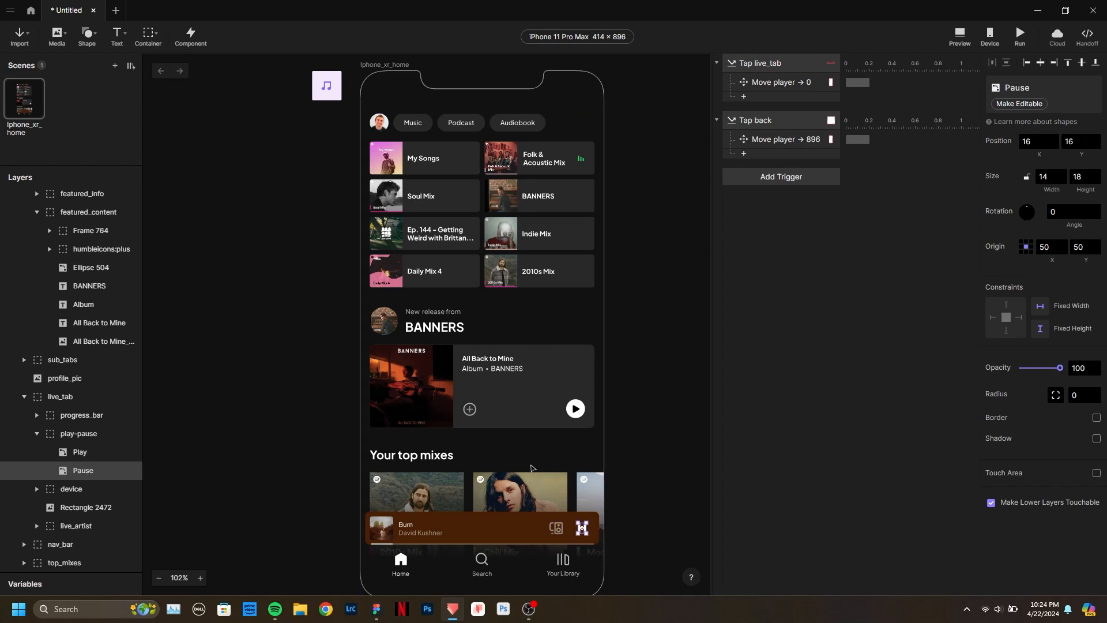
left_click_drag(1060, 369, 904, 364)
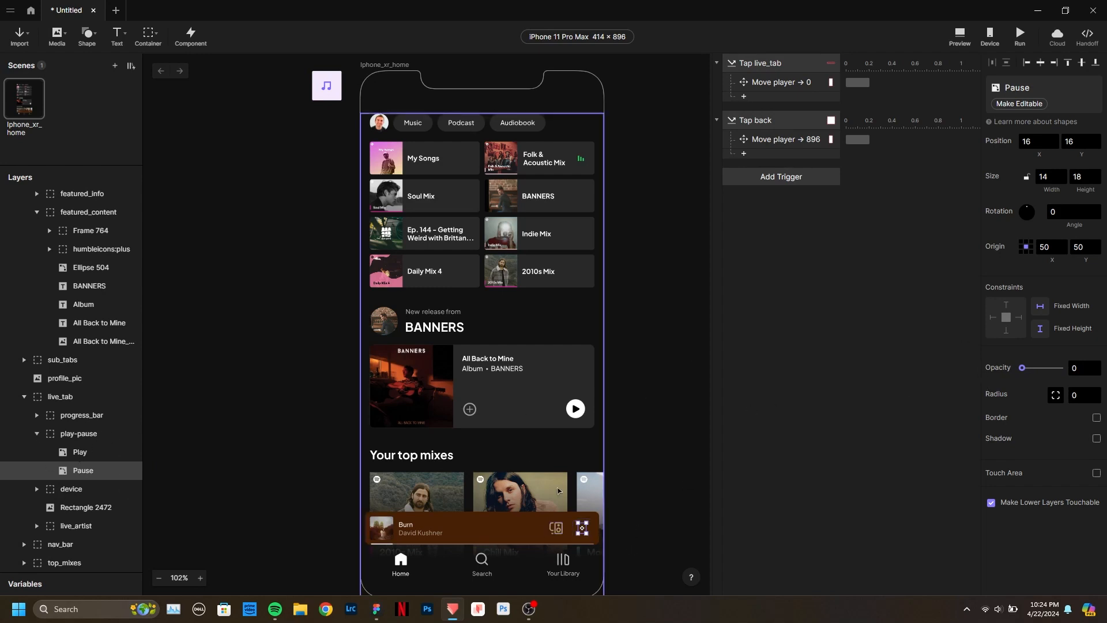
left_click_drag(1024, 370, 1096, 373)
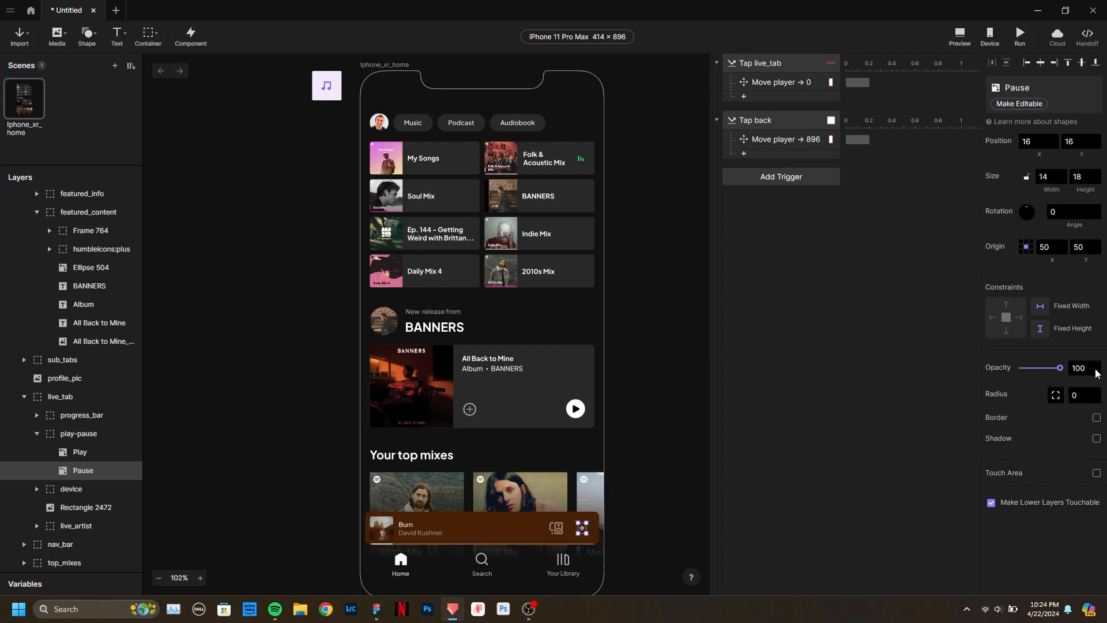
left_click(814, 218)
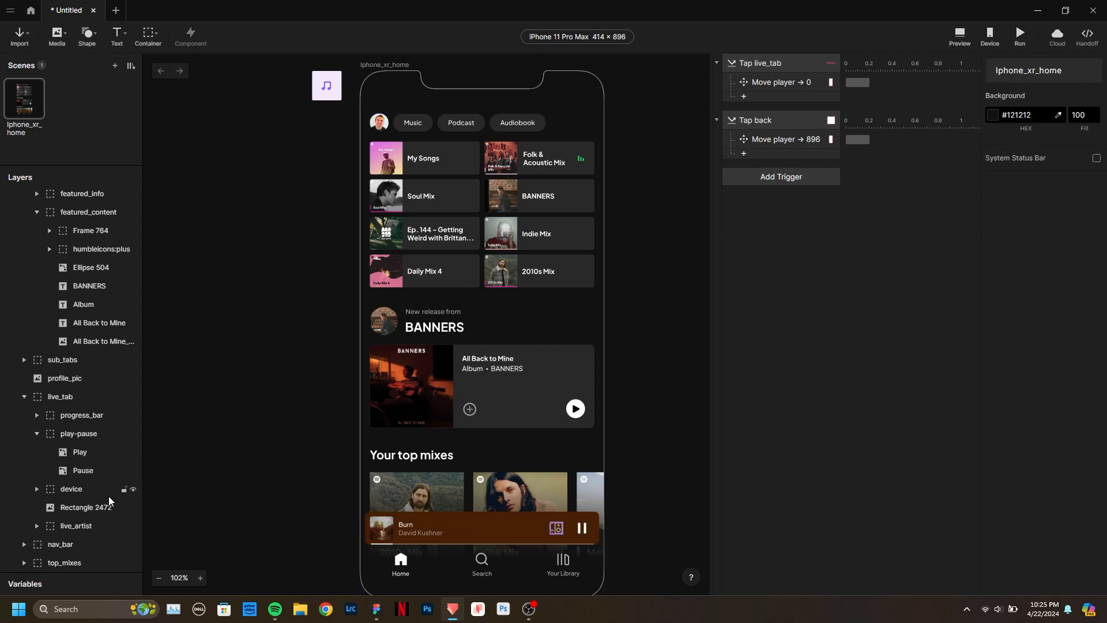
Add a Tap trigger to the play-pause container and name it Tap play-pause.
left_click(82, 435)
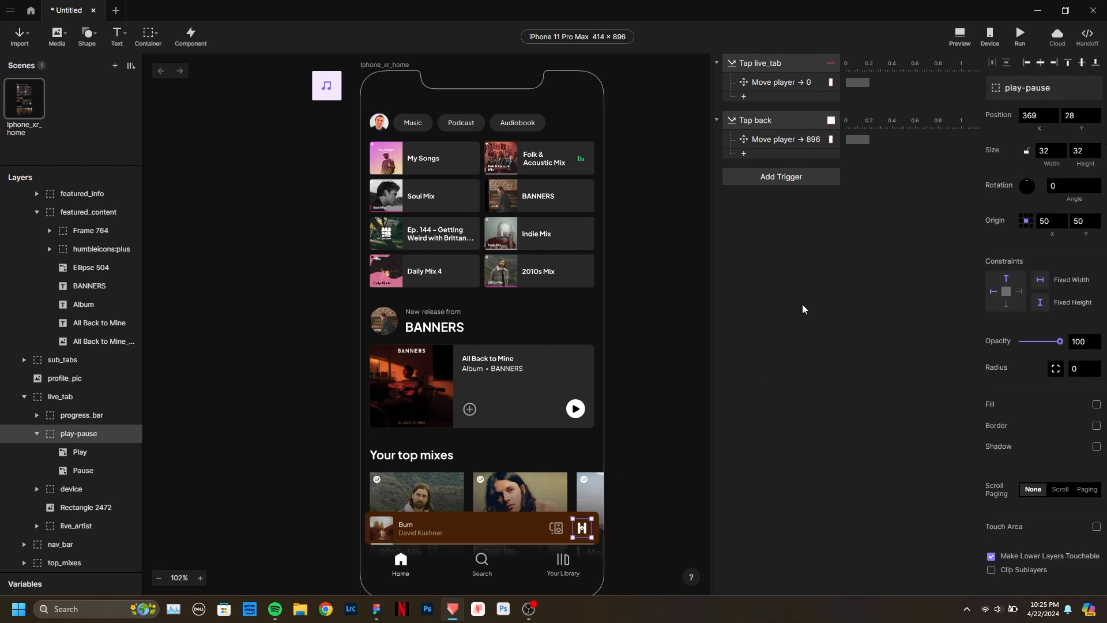
left_click(795, 180)
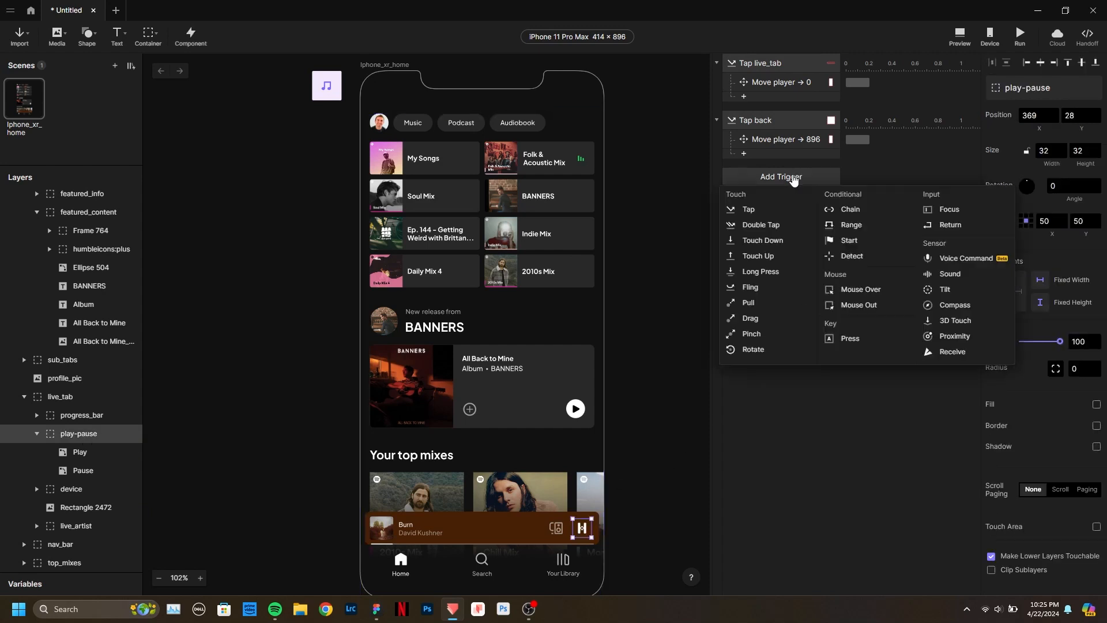
left_click(760, 210)
double_click(754, 177)
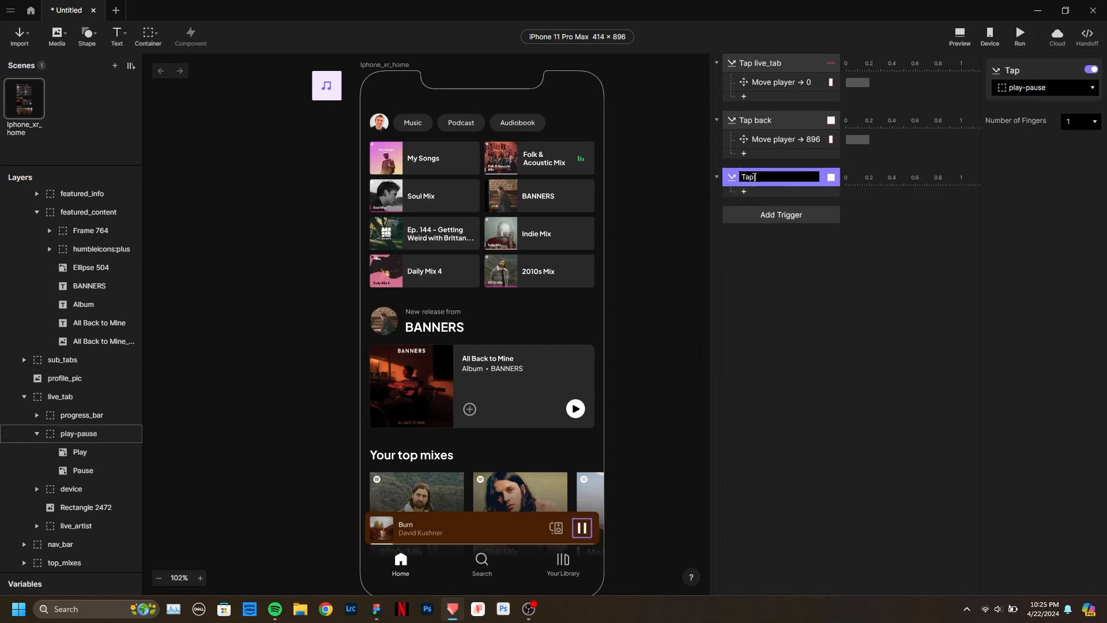
type("play-pause")
key("Return")
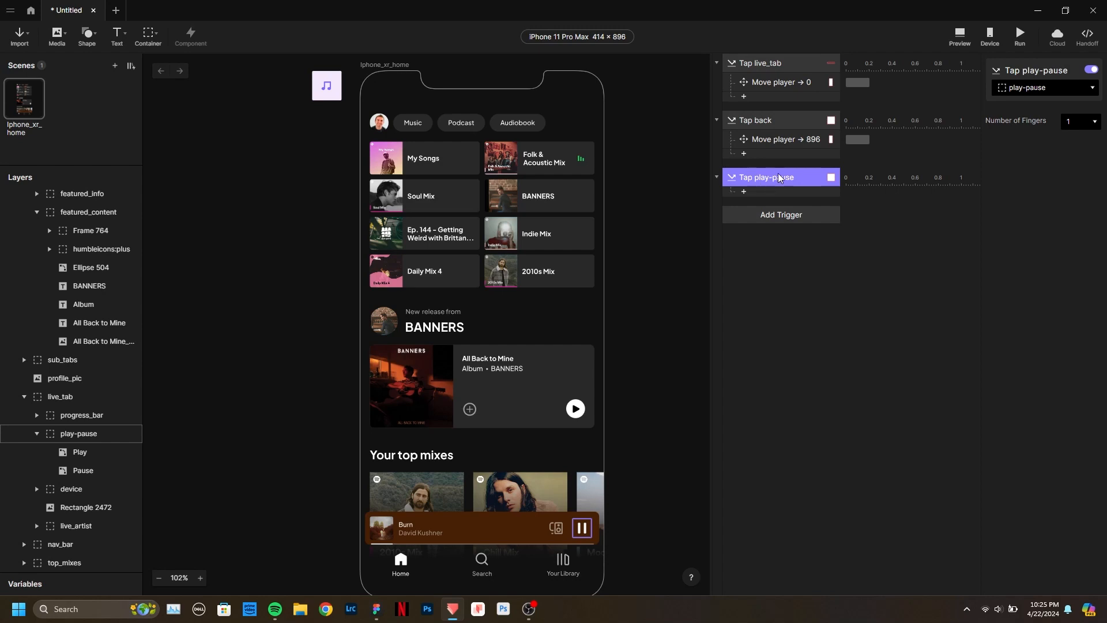
Add a Playback response to the Tap play-pause trigger that pauses the David Kushner - Burn [Audio] layer.
left_click(754, 192)
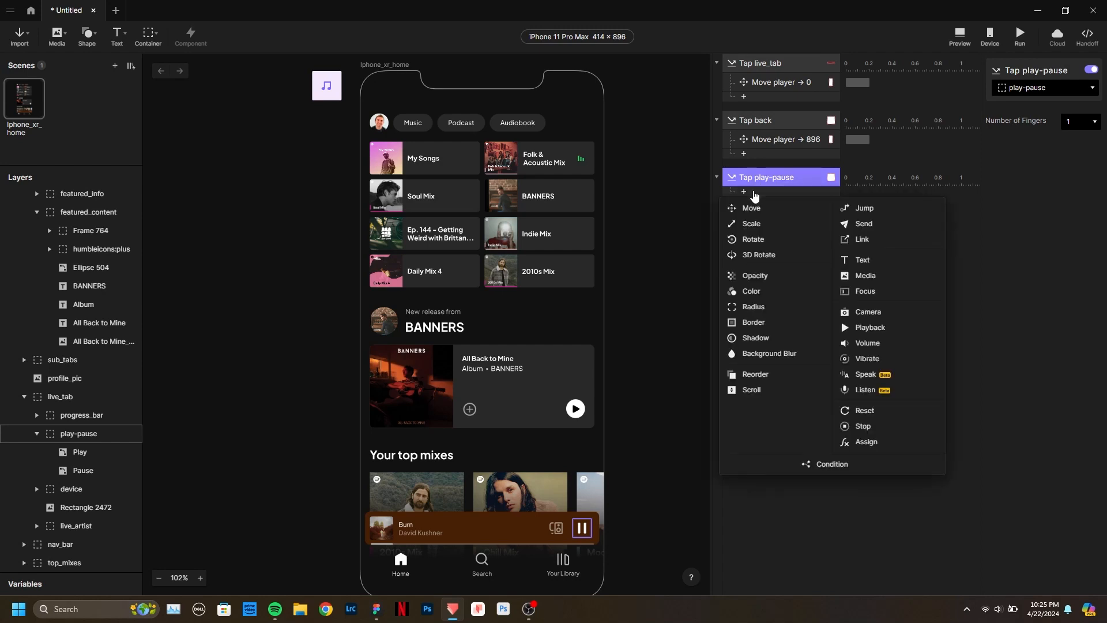
left_click(893, 328)
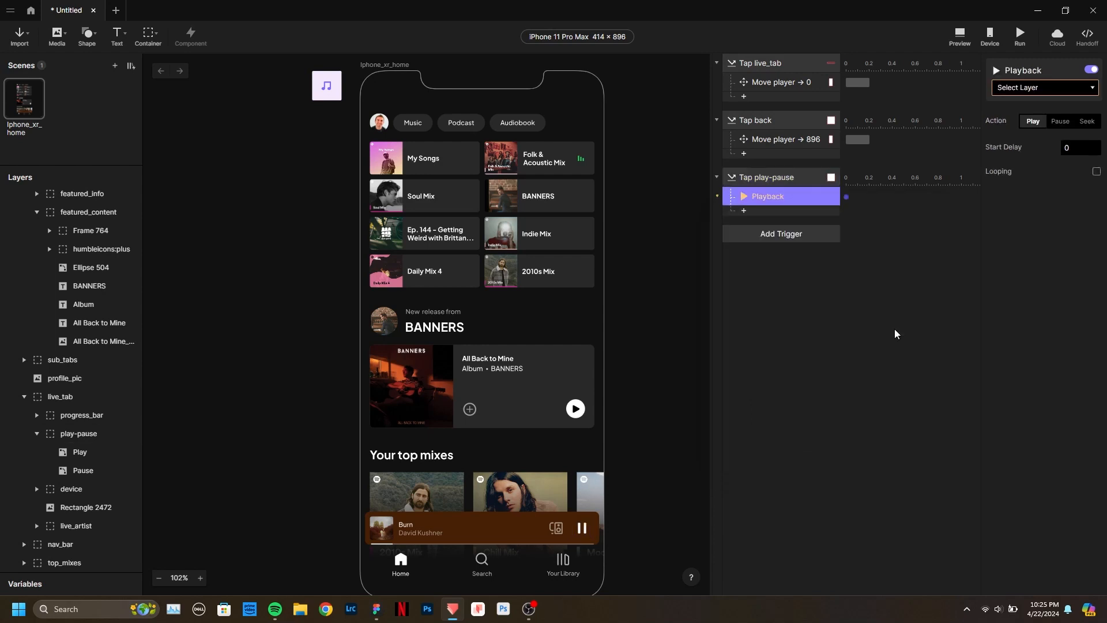
left_click(1058, 87)
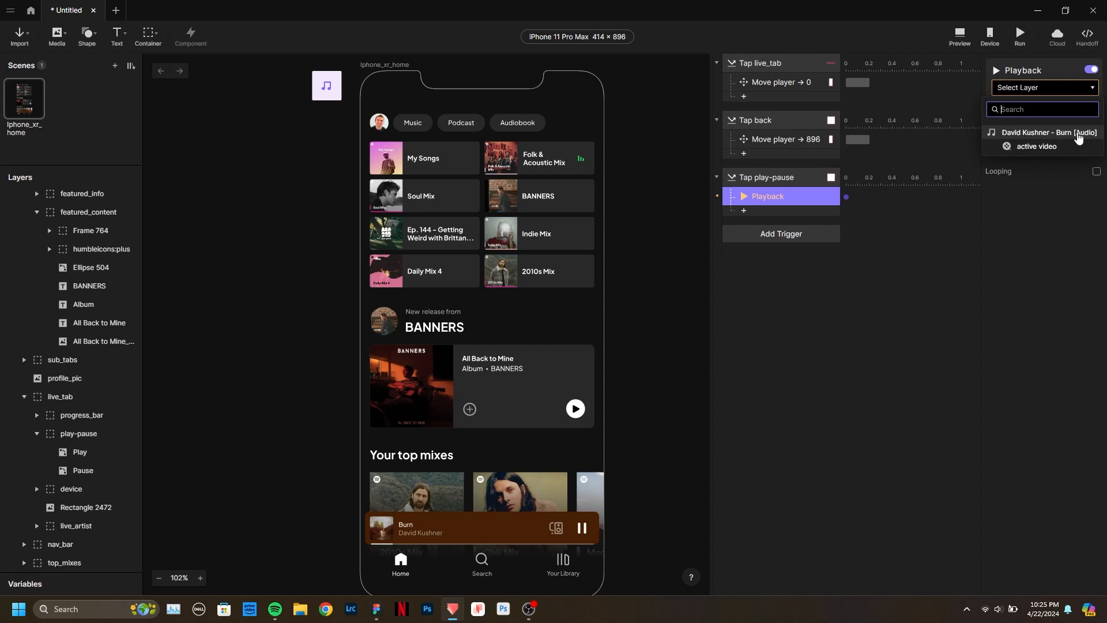
left_click(1041, 134)
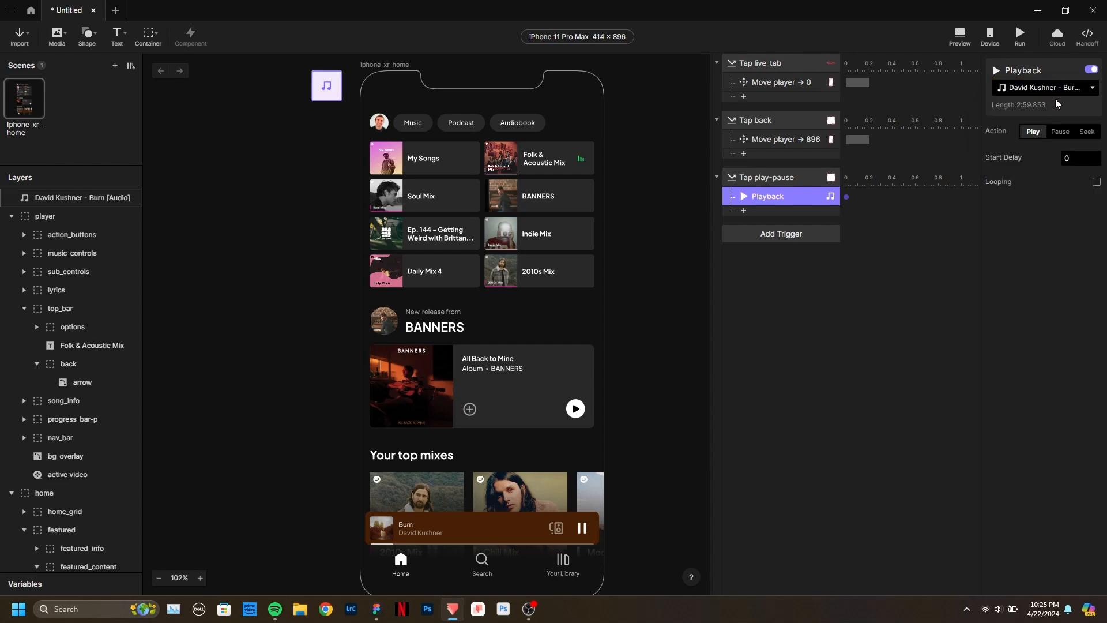
left_click(1062, 134)
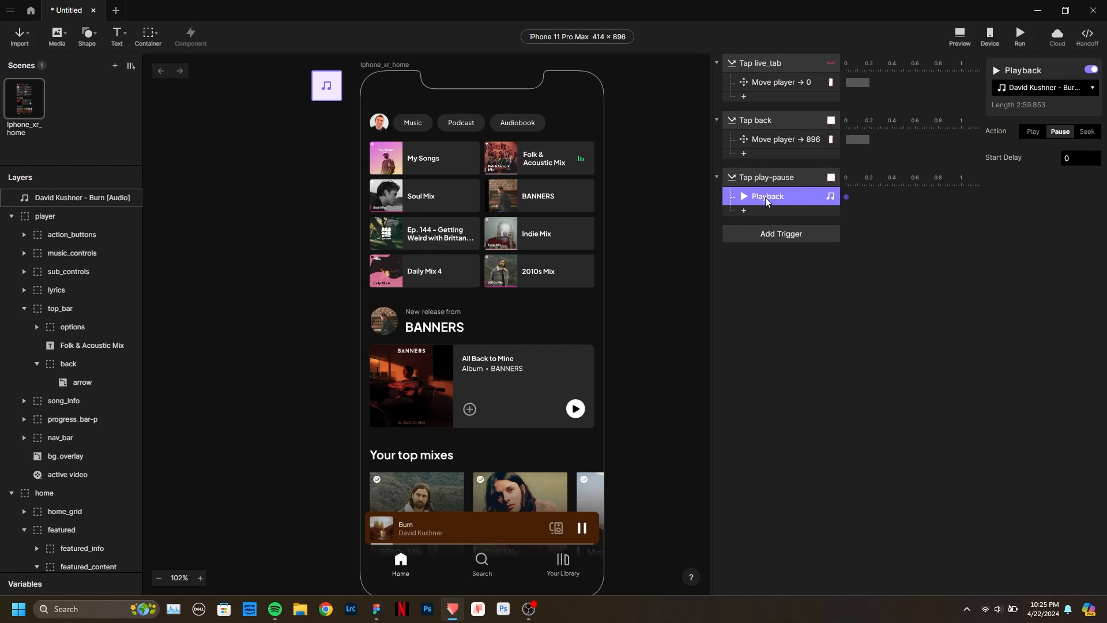
Rename the Playback response under Tap play-pause as Pause Audio.
double_click(815, 195)
type("P")
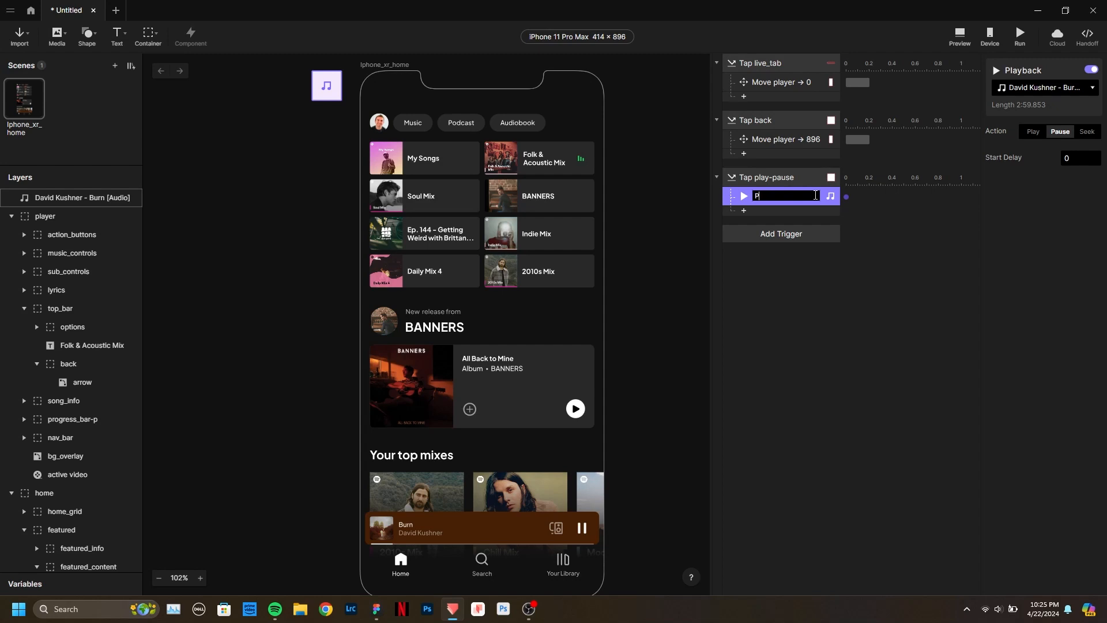
type("ause Audio")
key("Return")
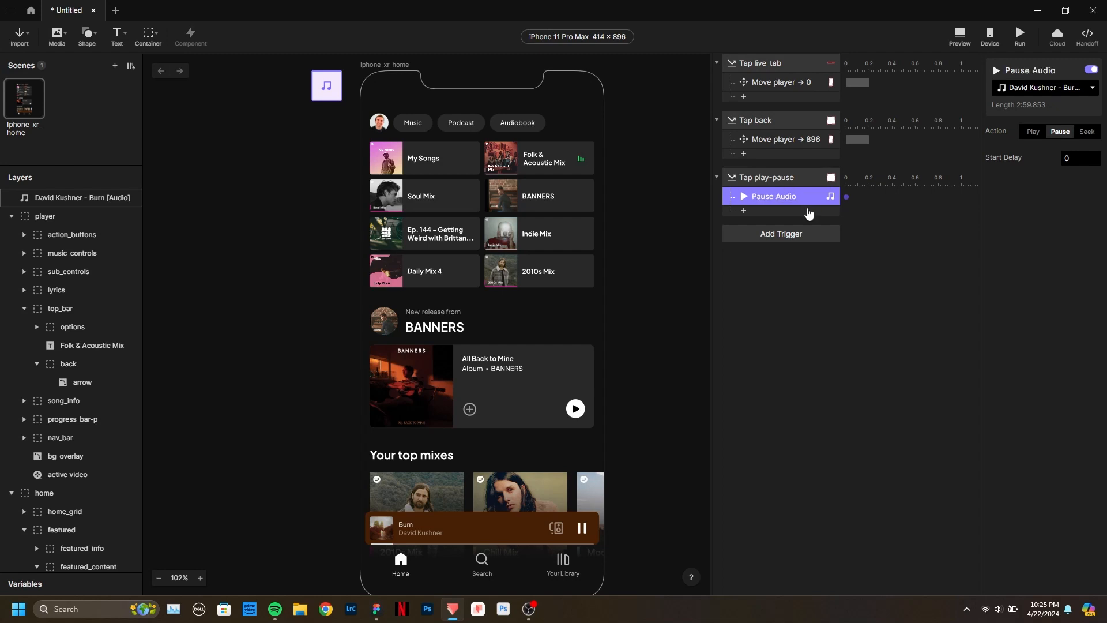
Add an Opacity response to the Tap play-pause trigger and search its target layer list for "play".
left_click(764, 215)
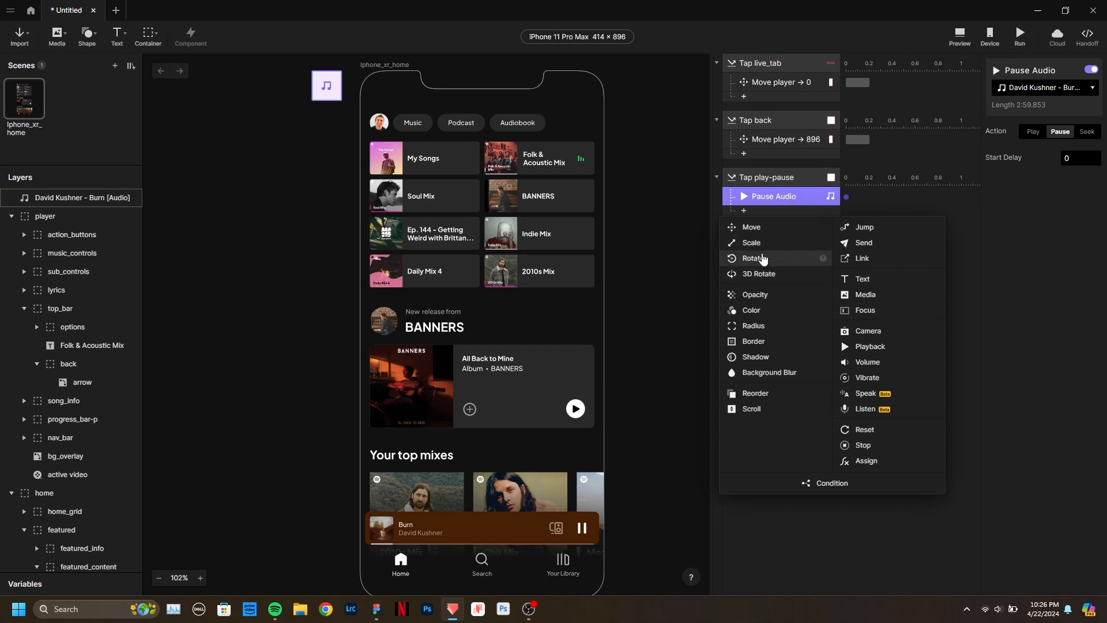
left_click(771, 297)
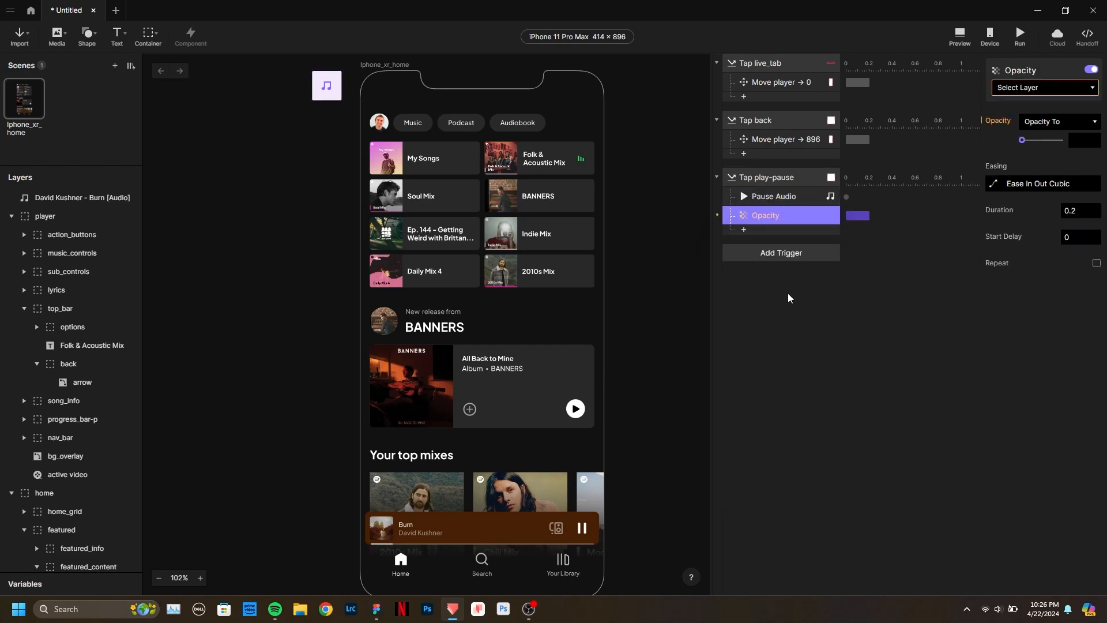
left_click(1019, 88)
type("play")
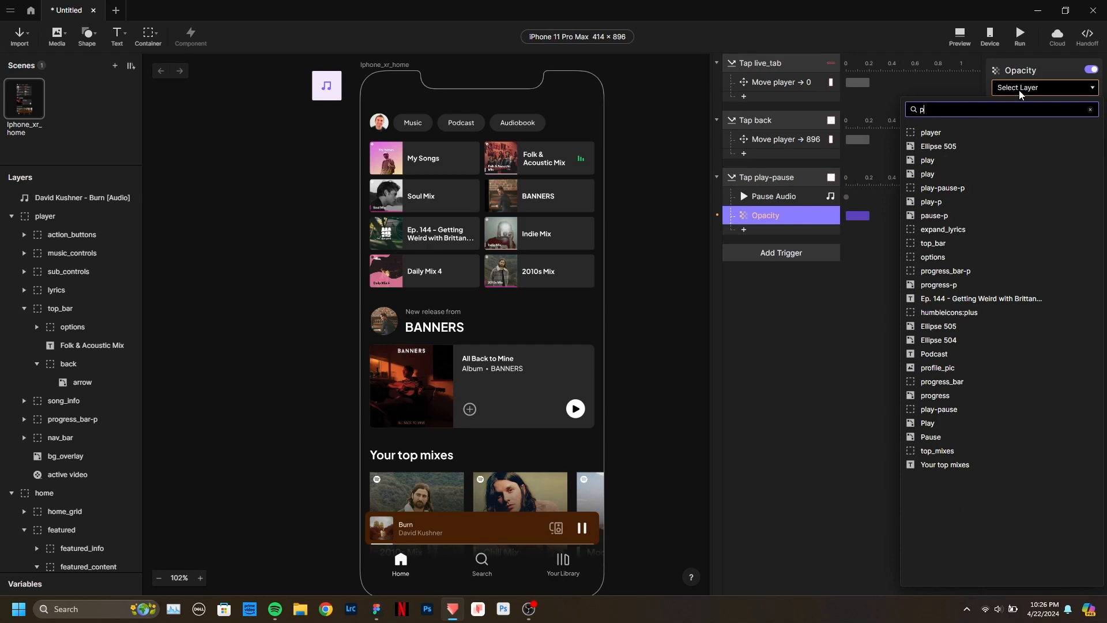
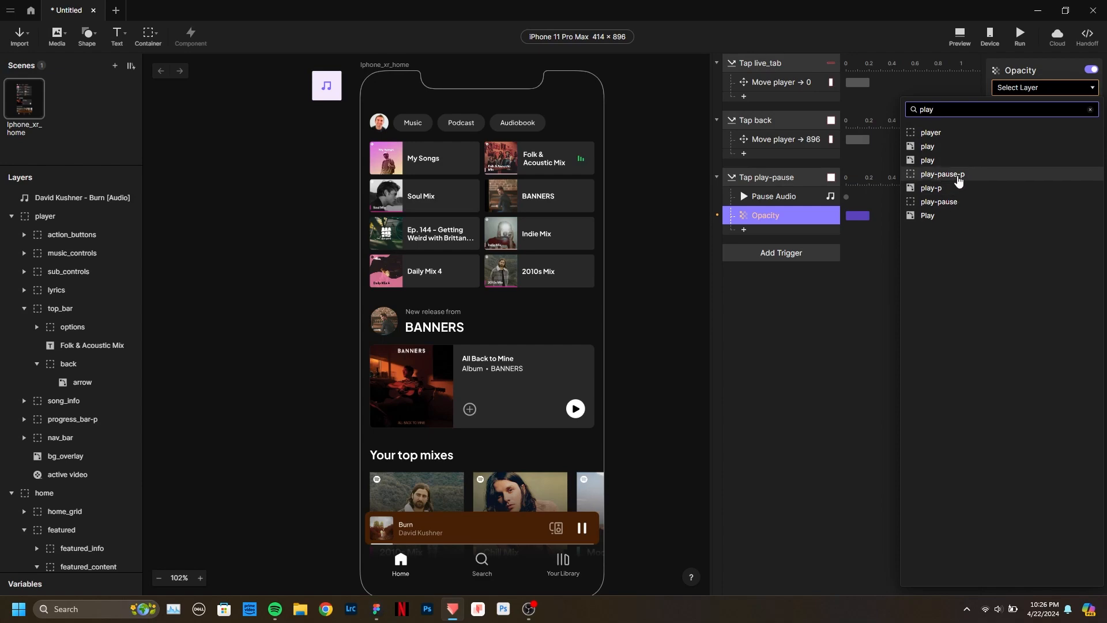
scroll(582, 348, "down", 10)
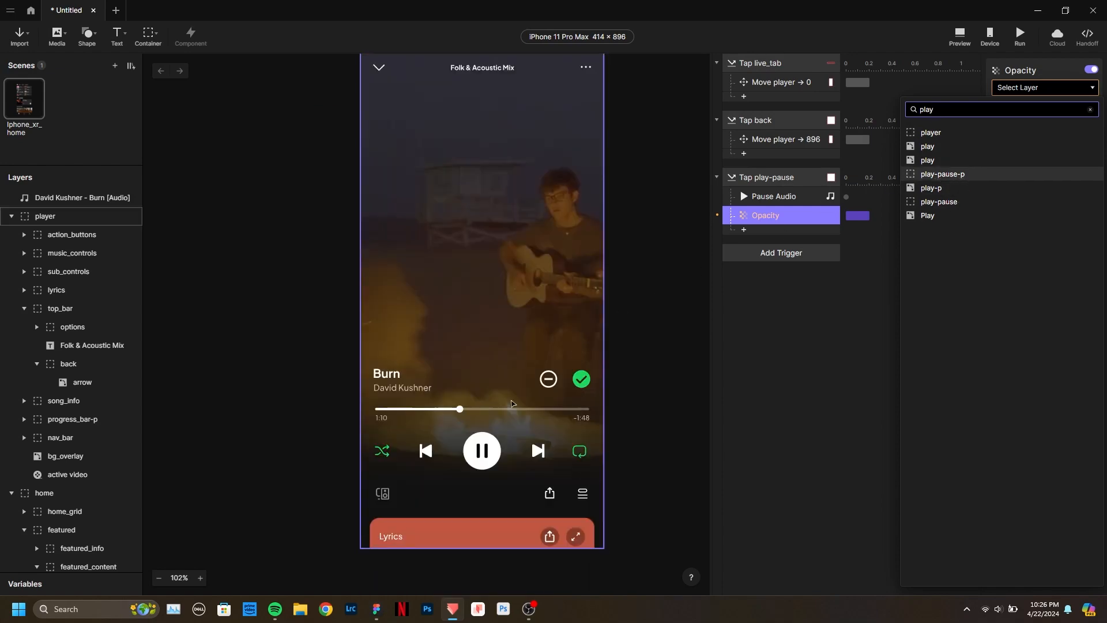
scroll(584, 293, "up", 8)
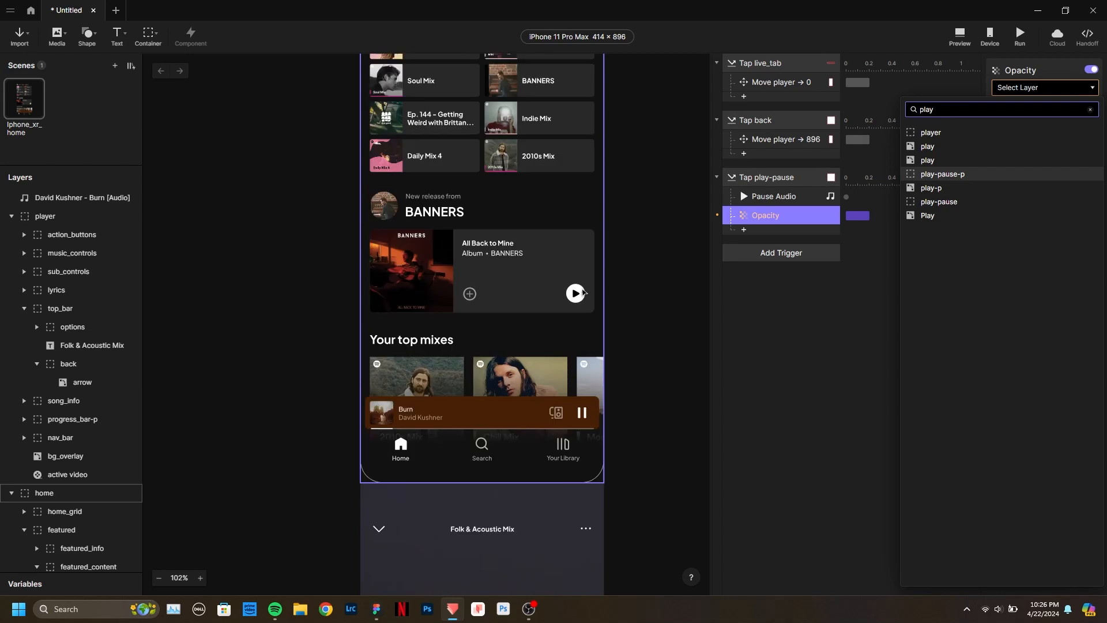
scroll(584, 293, "up", 1)
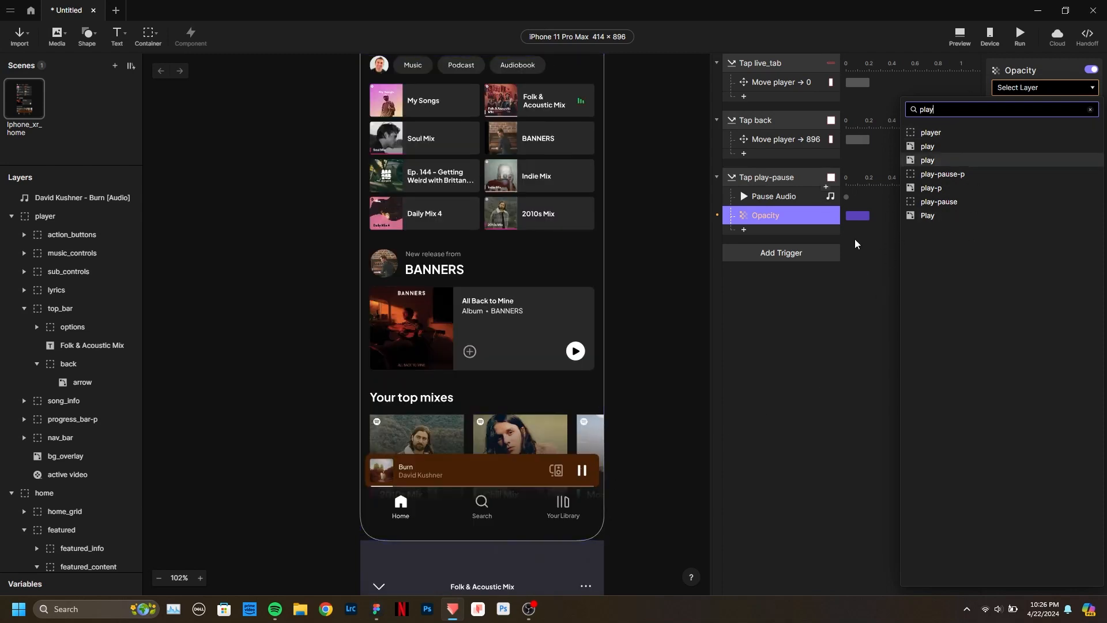
left_click(825, 308)
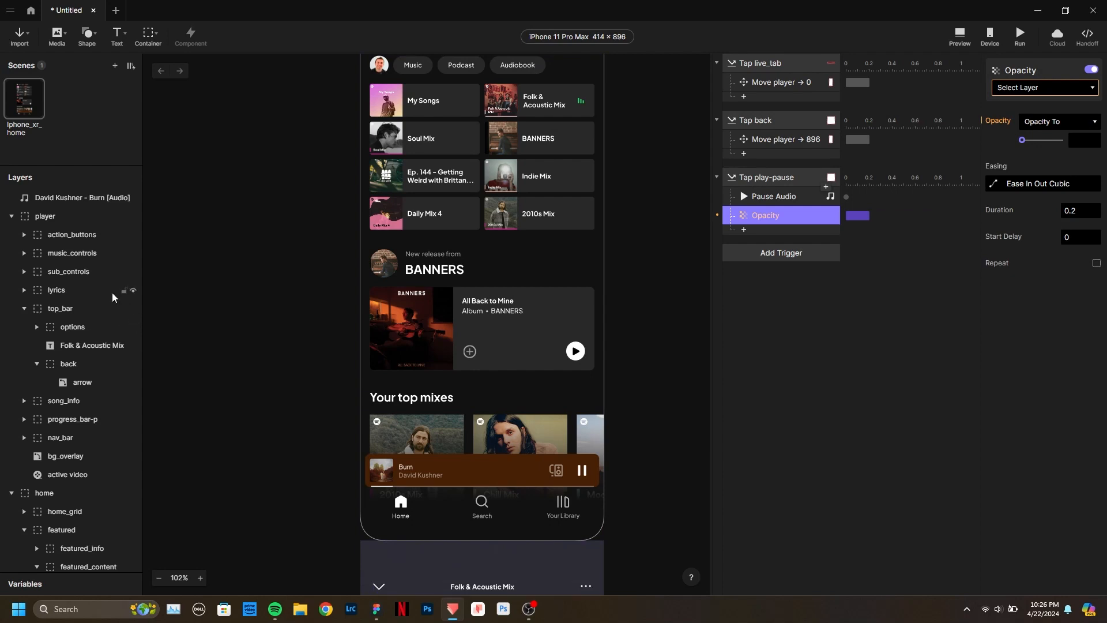
Rename the Play and Pause icon layers in the live tab's play-pause container as Play-h and Pause-h.
left_click(581, 470)
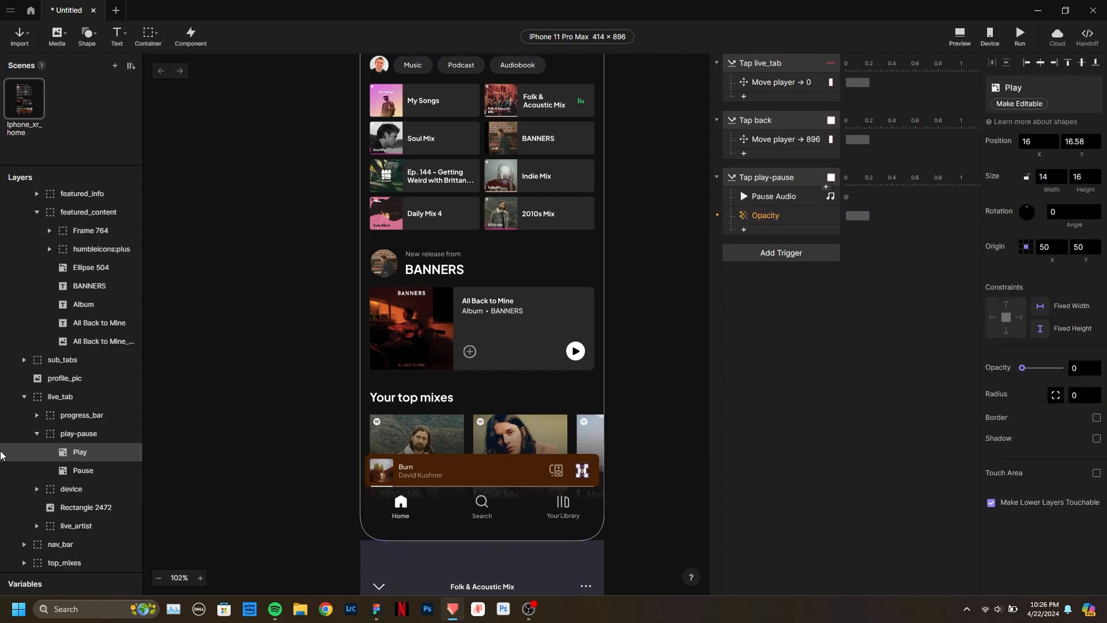
double_click(76, 452)
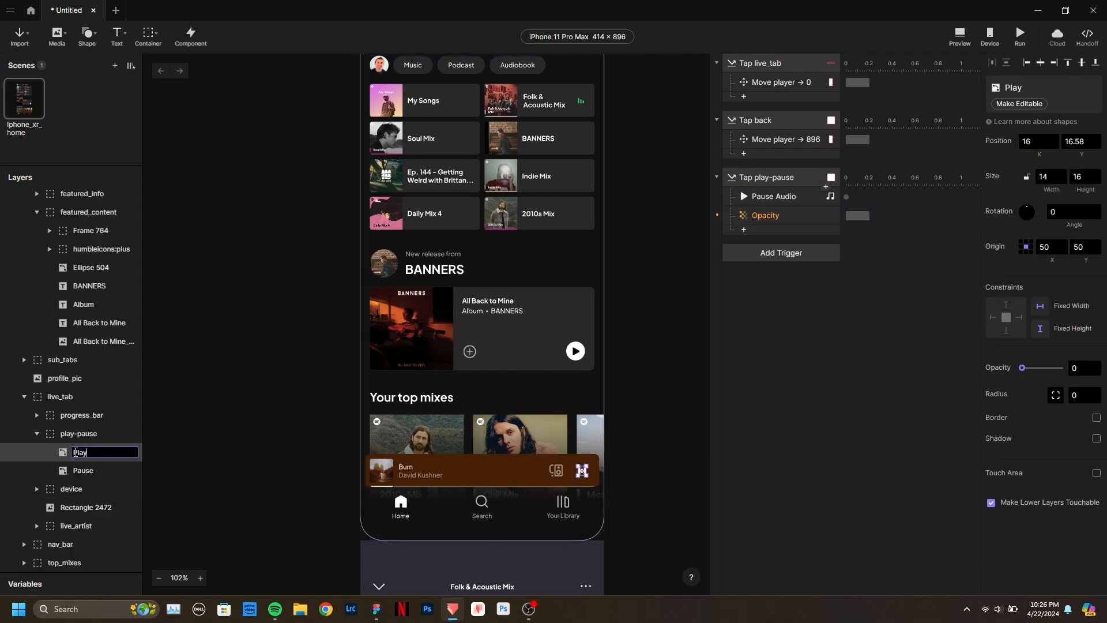
type("-h")
key("Return")
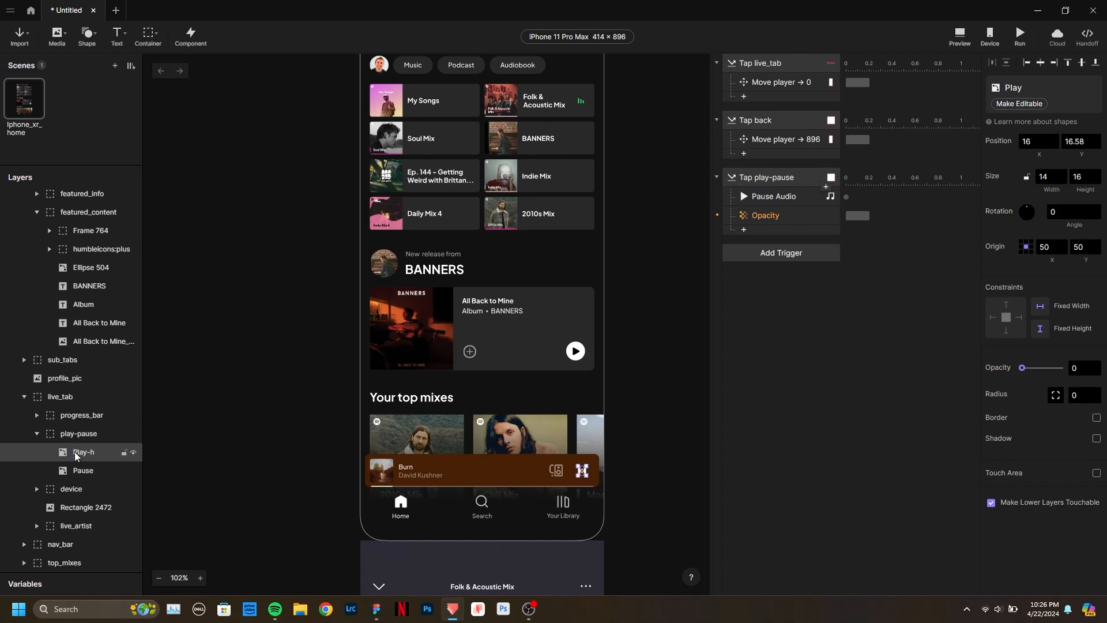
double_click(84, 471)
key("End")
type("-h")
key("Return")
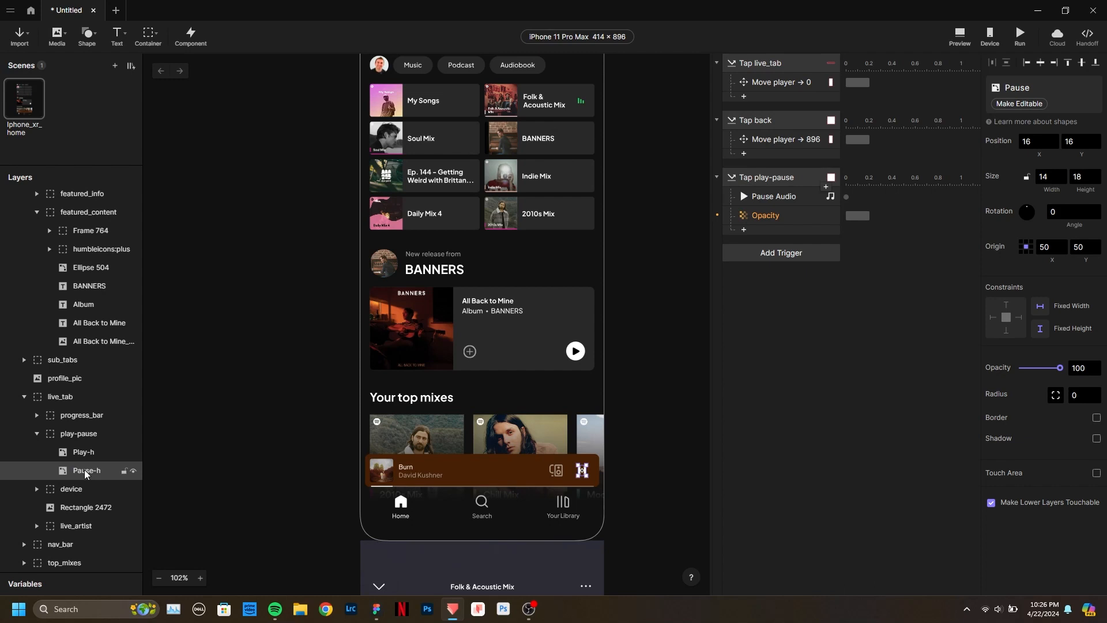
Target the Opacity response under Tap play-pause at the Play-h layer and set its opacity to 100.
left_click(782, 217)
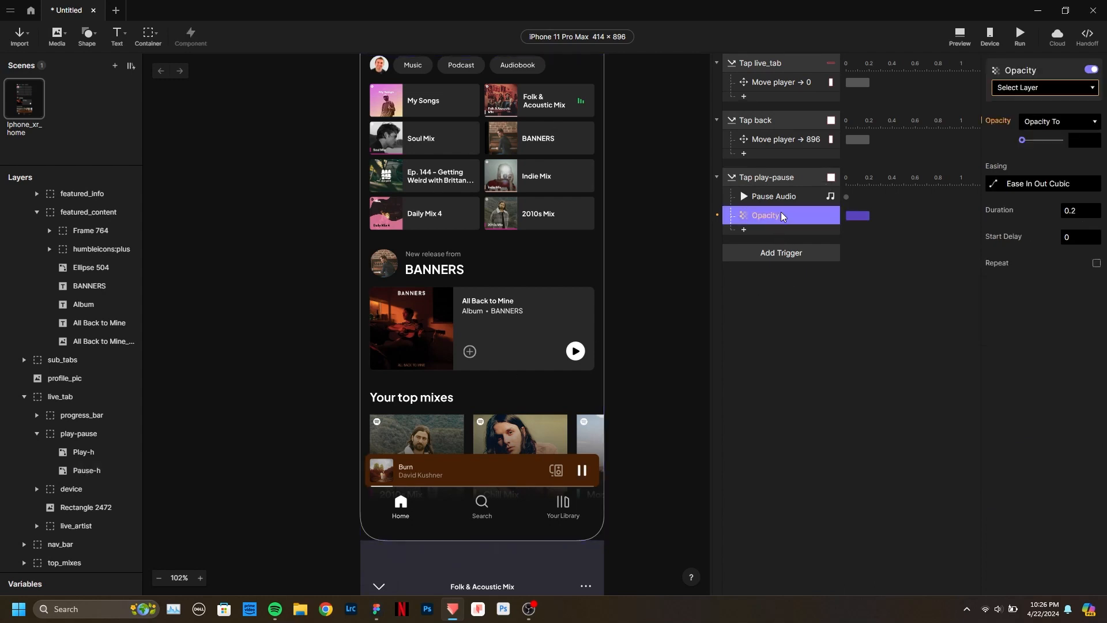
left_click(1029, 88)
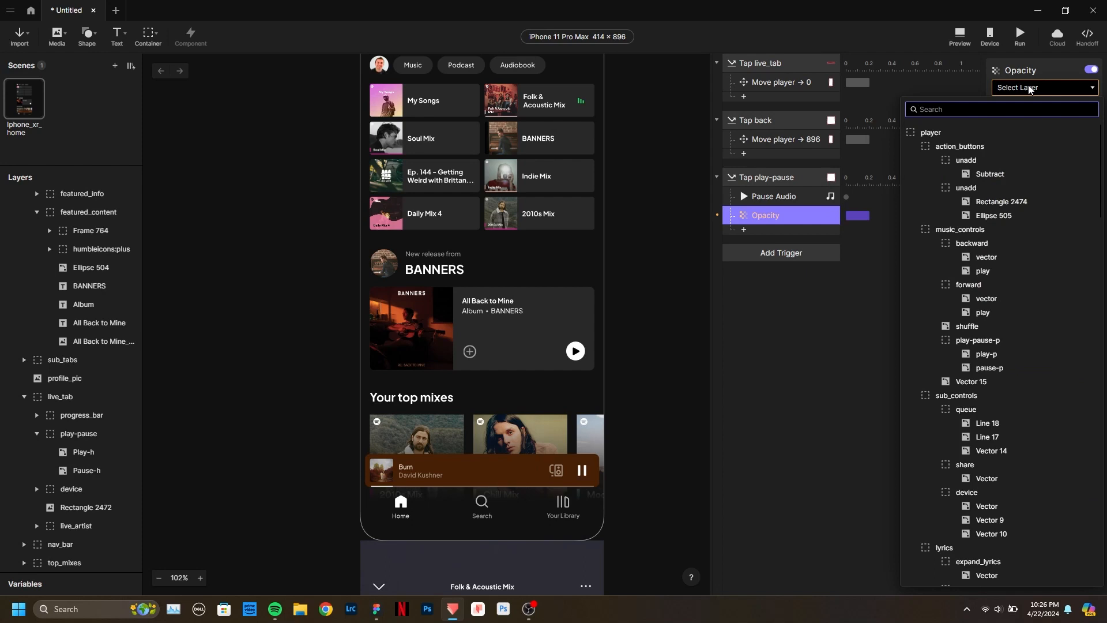
type("-h")
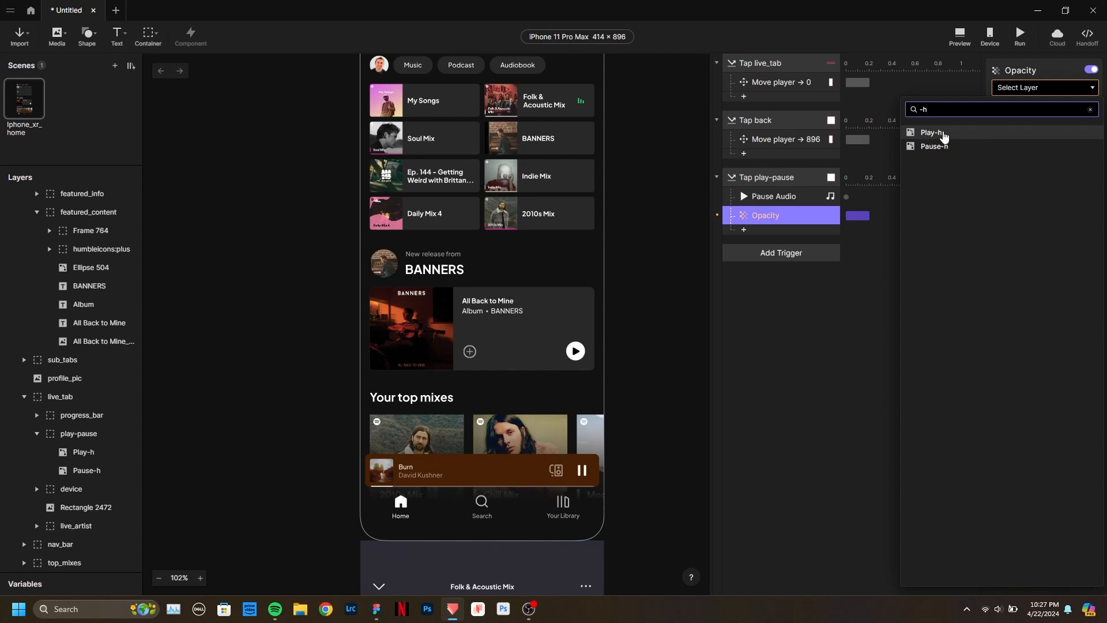
left_click(943, 134)
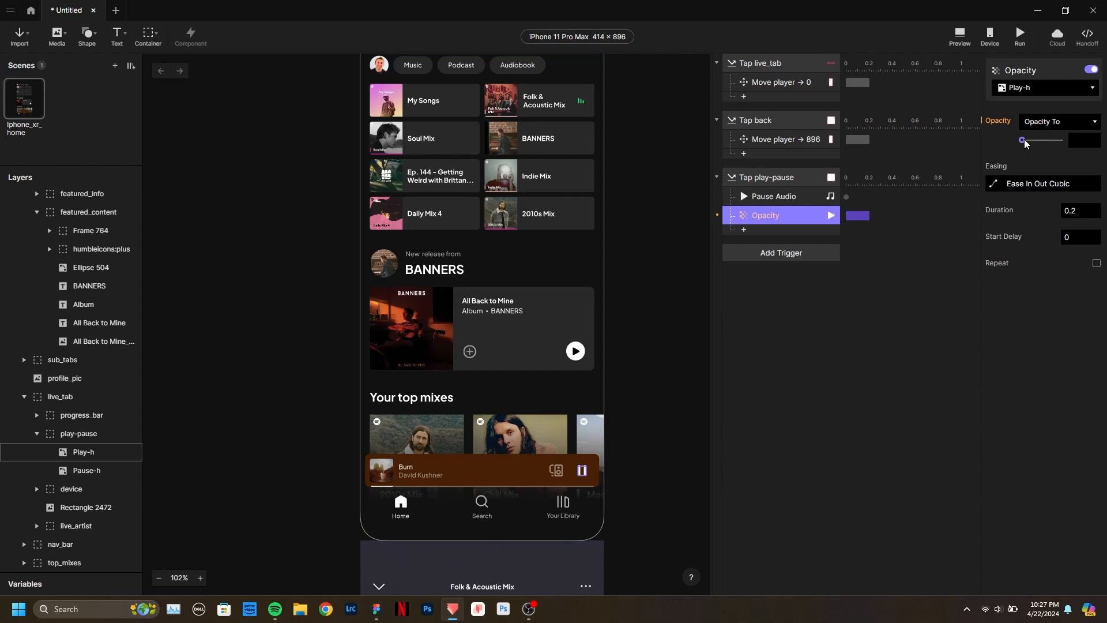
left_click_drag(1026, 142, 1074, 141)
Rename the Opacity response under Tap play-pause as Play-h to 100.
double_click(769, 212)
type("Play")
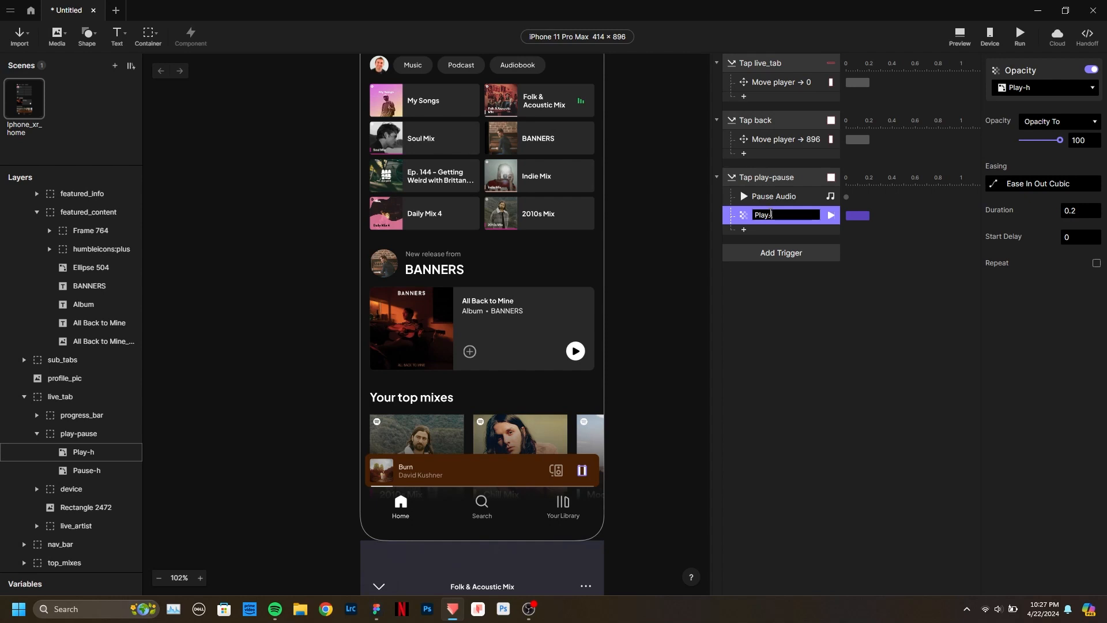
type("-h 1")
type("o 100")
left_click(876, 281)
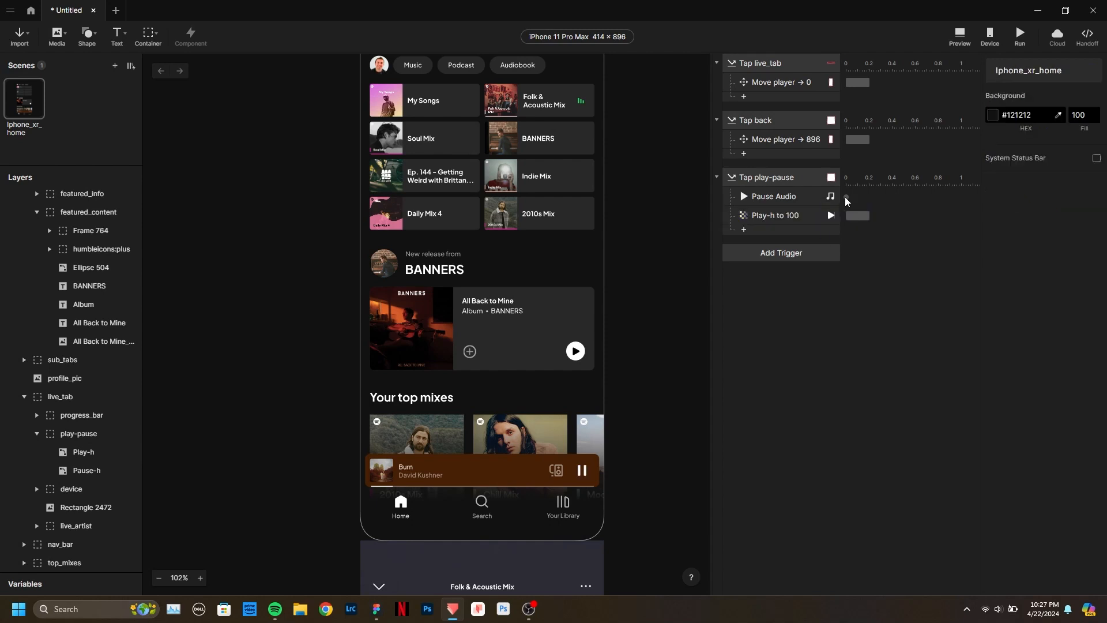
Duplicate the Play-h to 100 response, rename the copy Pause-h to 100 and target it at the Pause-h layer.
left_click(807, 214)
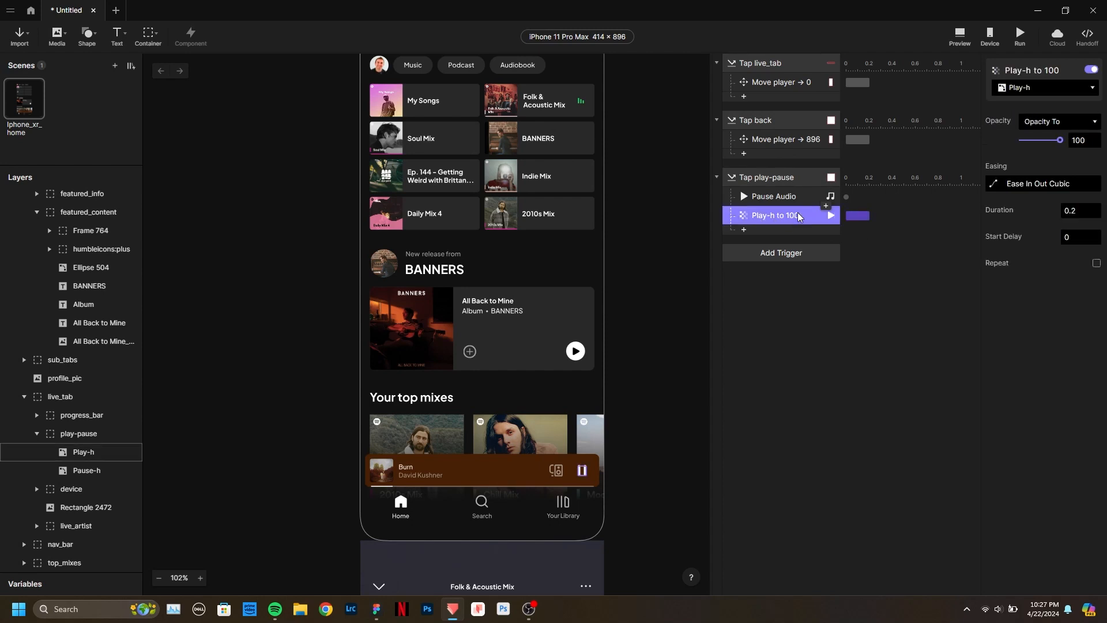
key("ctrl+d")
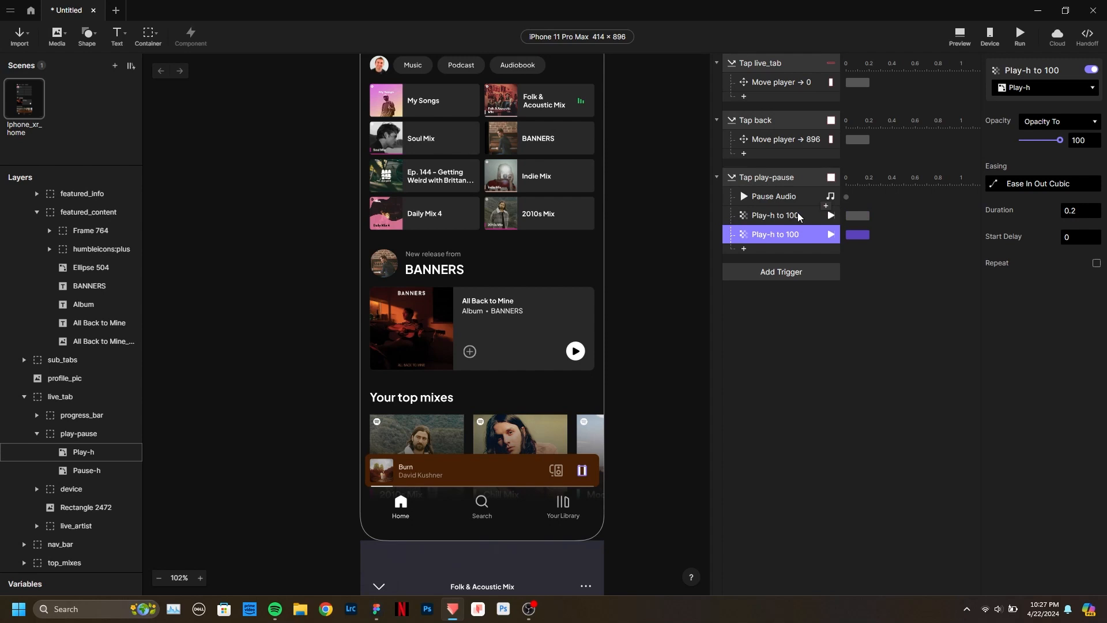
double_click(768, 234)
left_click_drag(769, 234, 747, 236)
type("Pause")
key("Return")
left_click(1030, 87)
left_click(928, 348)
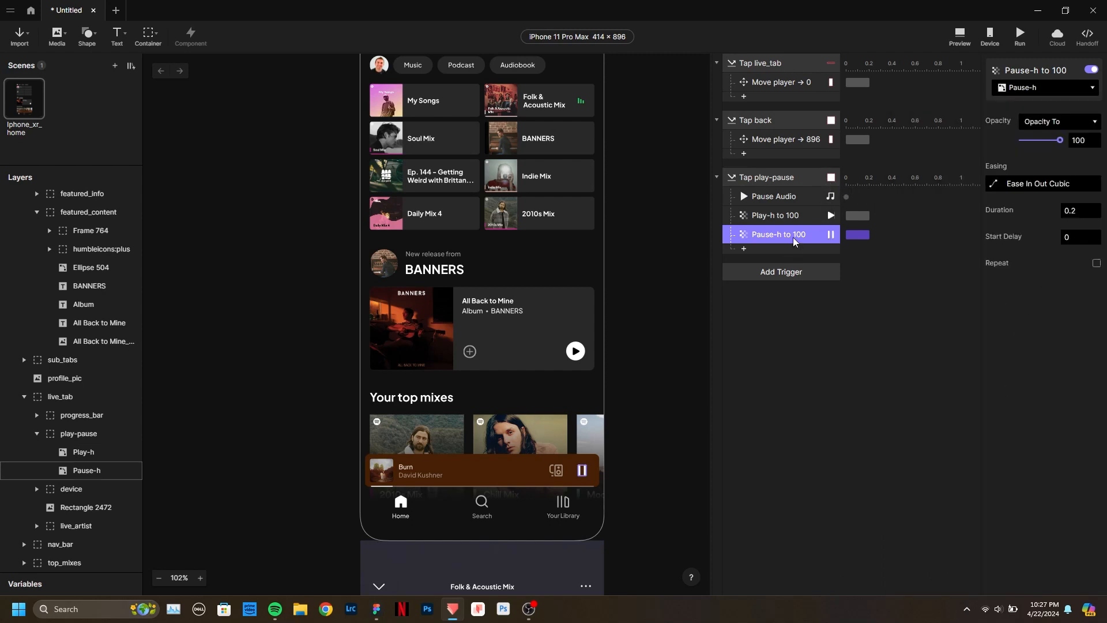
Set the Pause-h response's opacity to 0 and rename the response as Pause-h to 0.
left_click_drag(1061, 143, 995, 139)
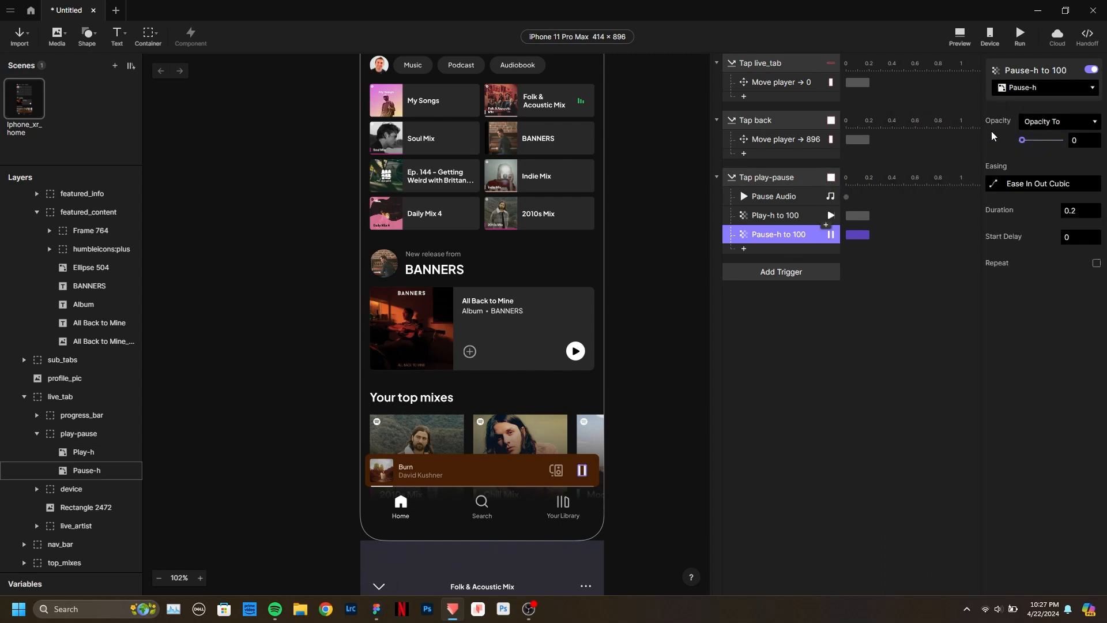
double_click(805, 233)
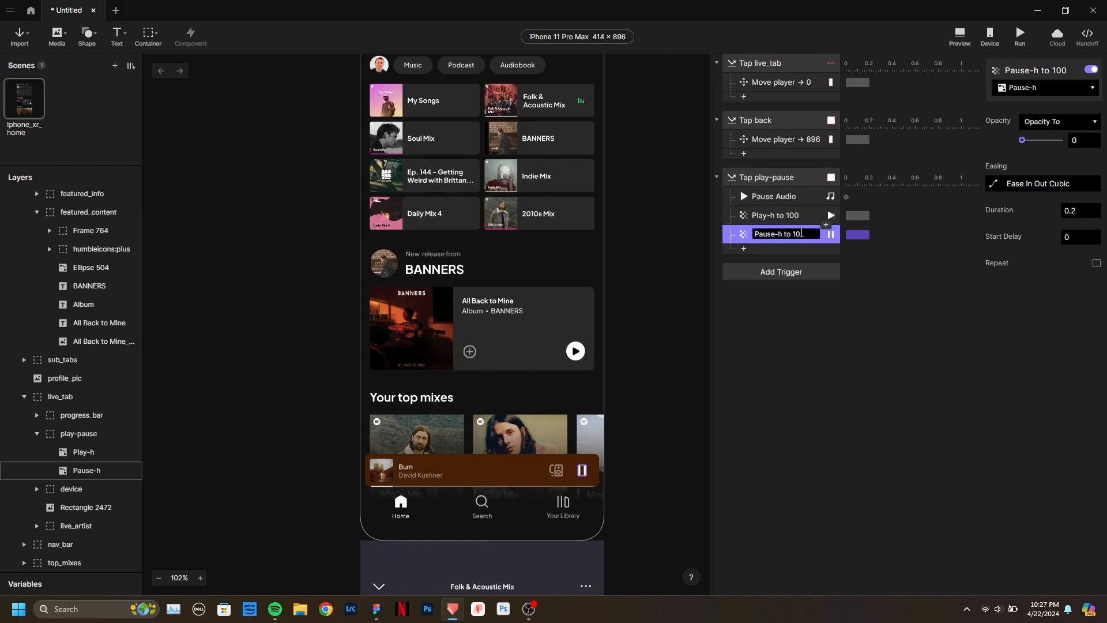
type("0")
key("Return")
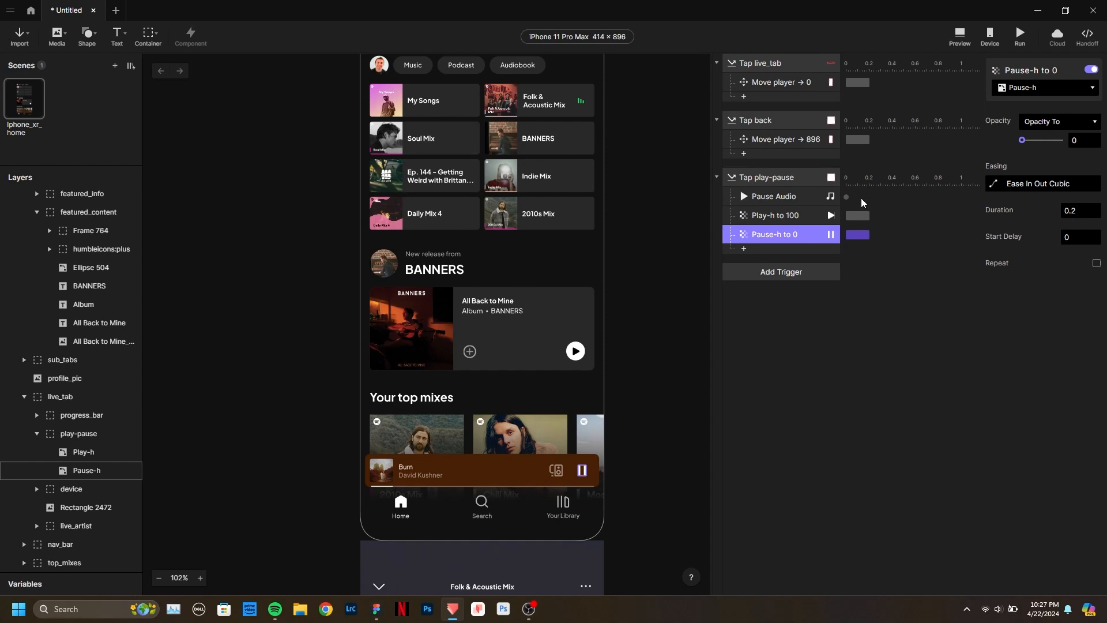
left_click(575, 471)
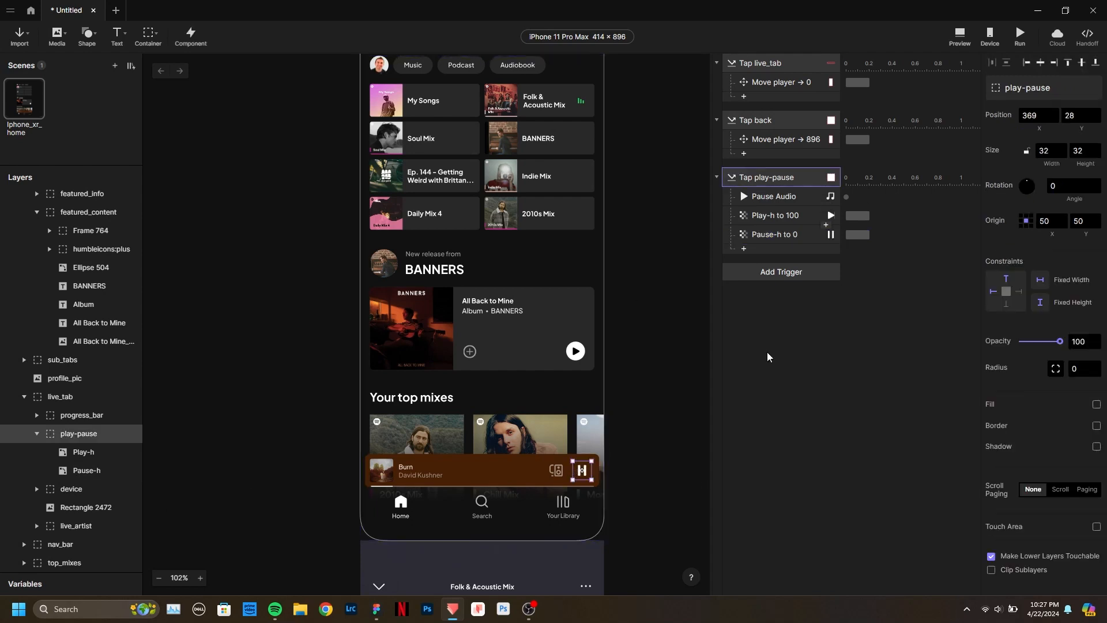
left_click(784, 217)
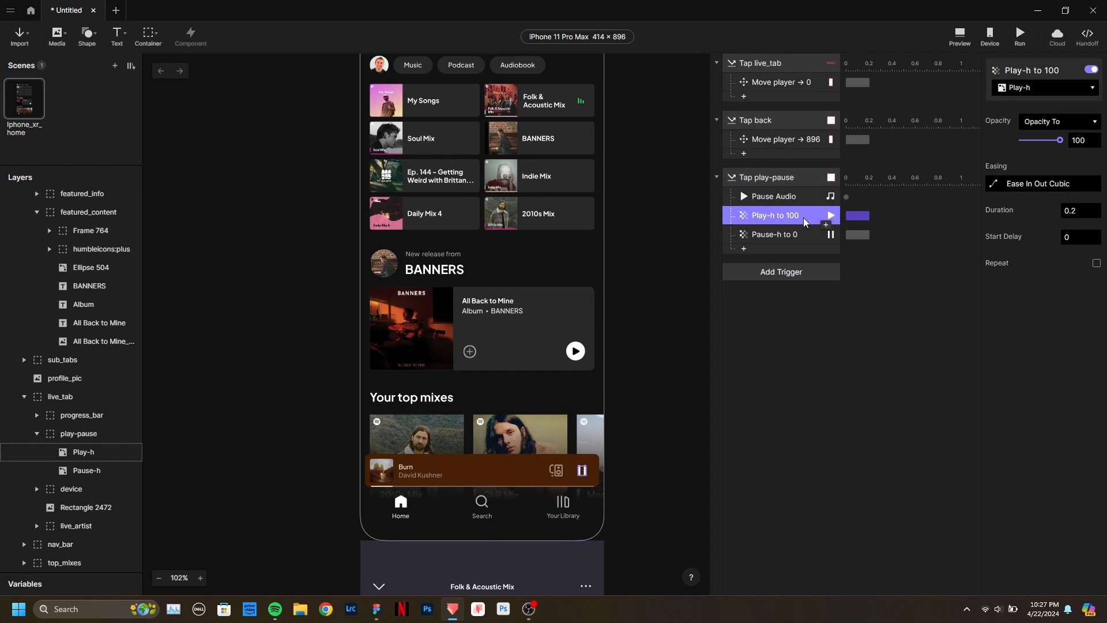
left_click(804, 233)
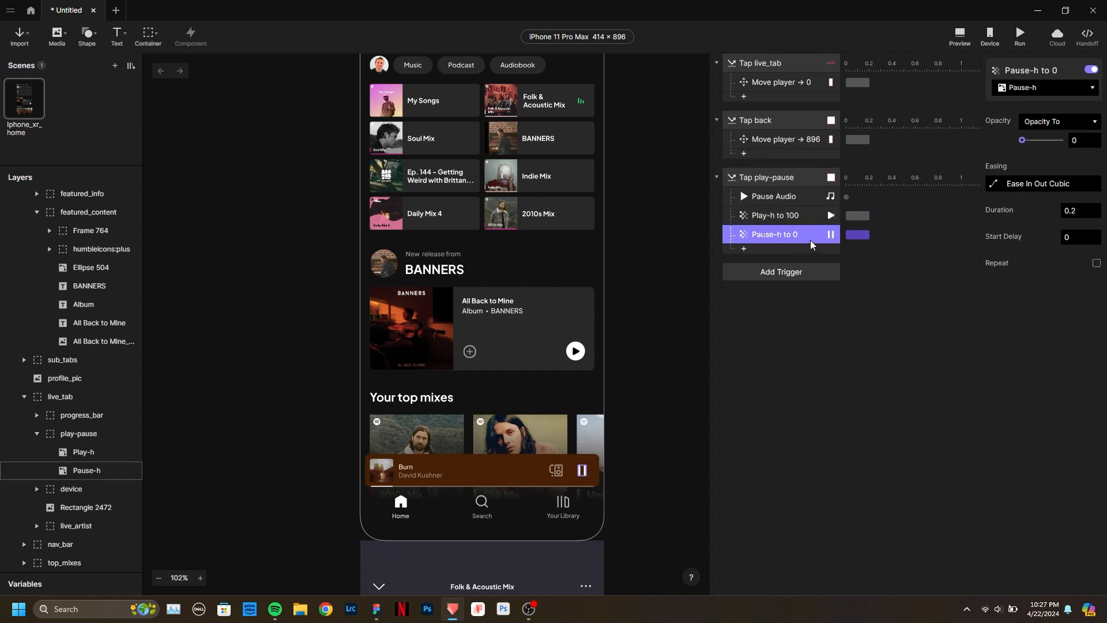
left_click(823, 358)
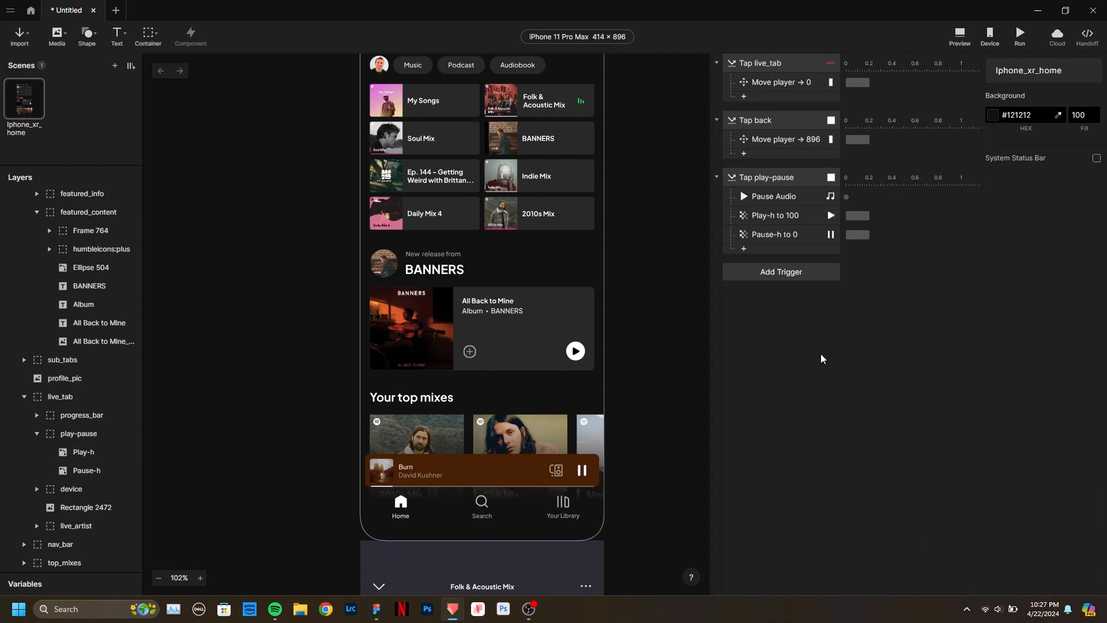
Preview the prototype, test the live tab's pause control and close the preview.
left_click(964, 34)
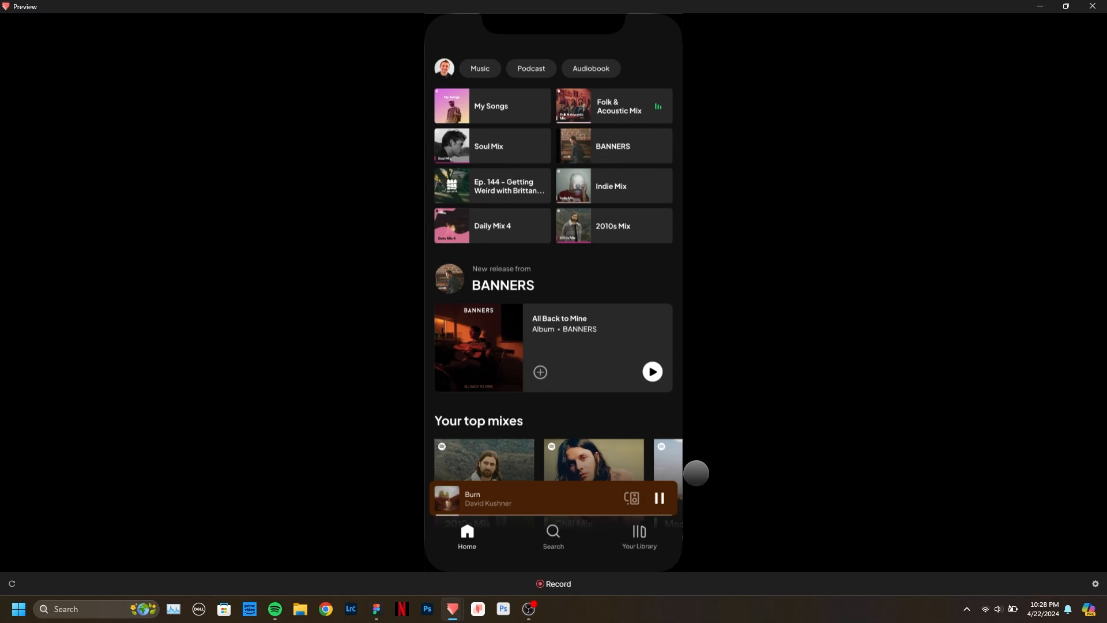
left_click(660, 497)
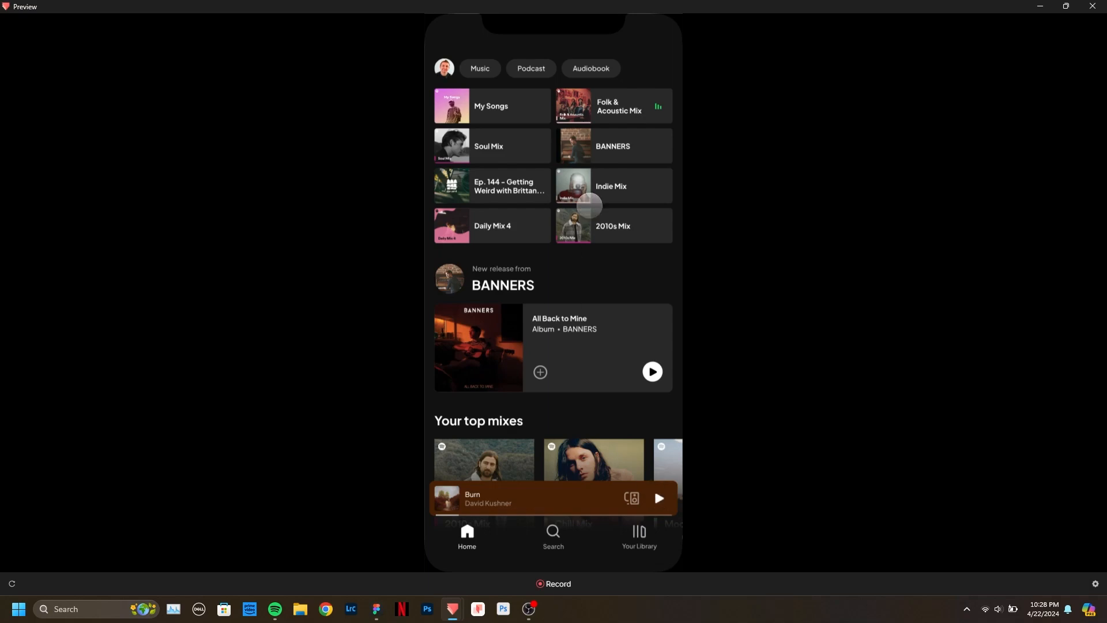
left_click(1102, 5)
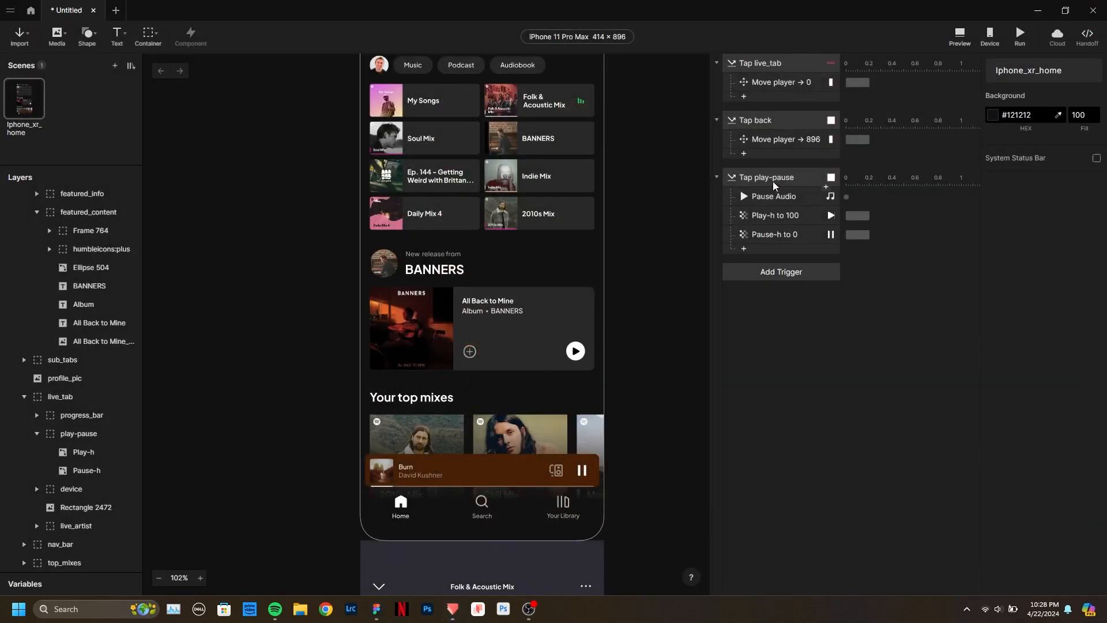
Duplicate the Pause Audio, Play-h to 100 and Pause-h to 0 responses together under the Tap play-pause trigger.
left_click(788, 198)
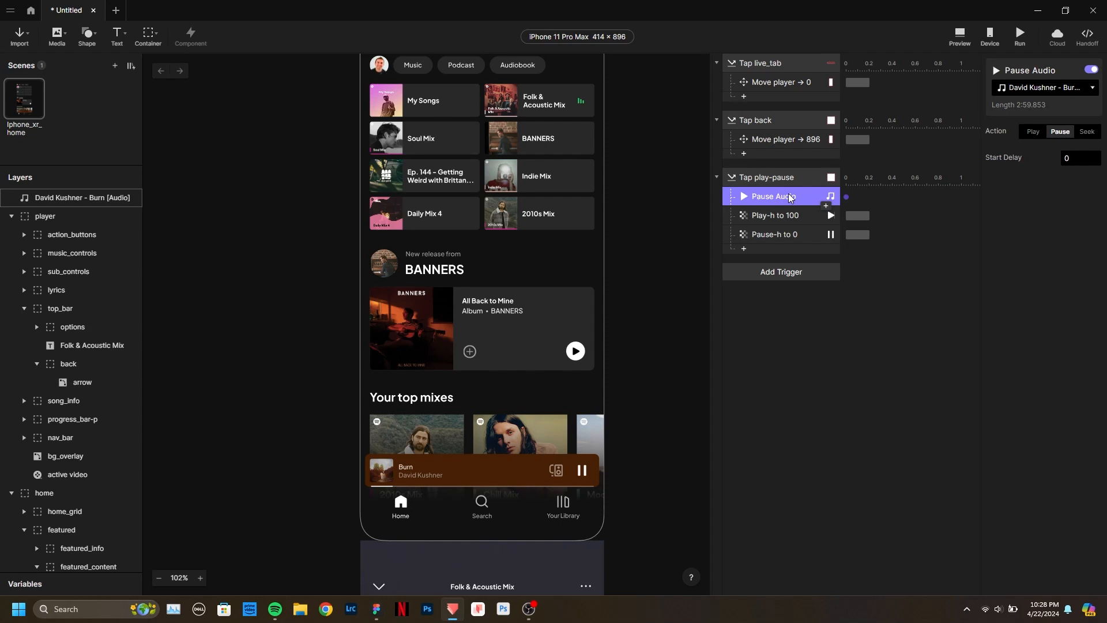
left_click(793, 234, "shift")
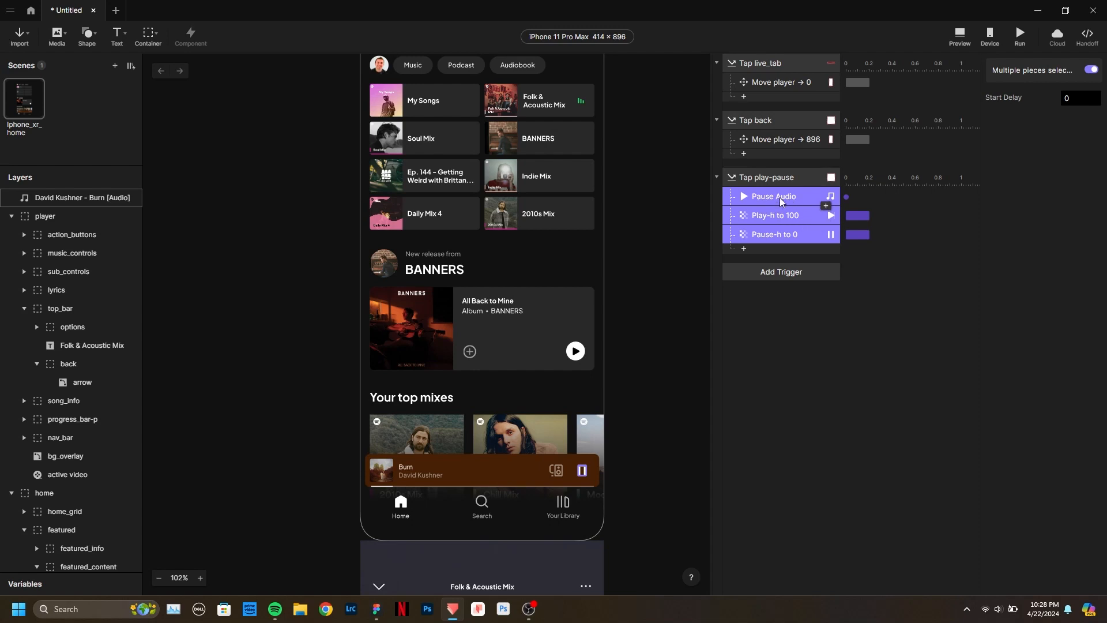
left_click(805, 340)
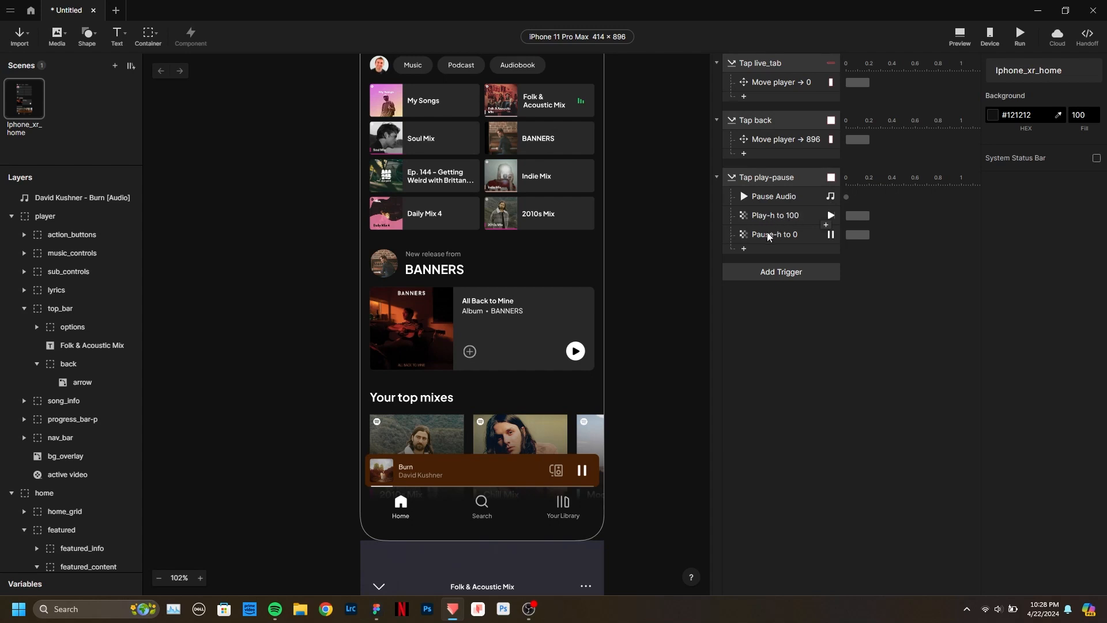
left_click(790, 199)
left_click(789, 234, "shift")
key("ctrl+d")
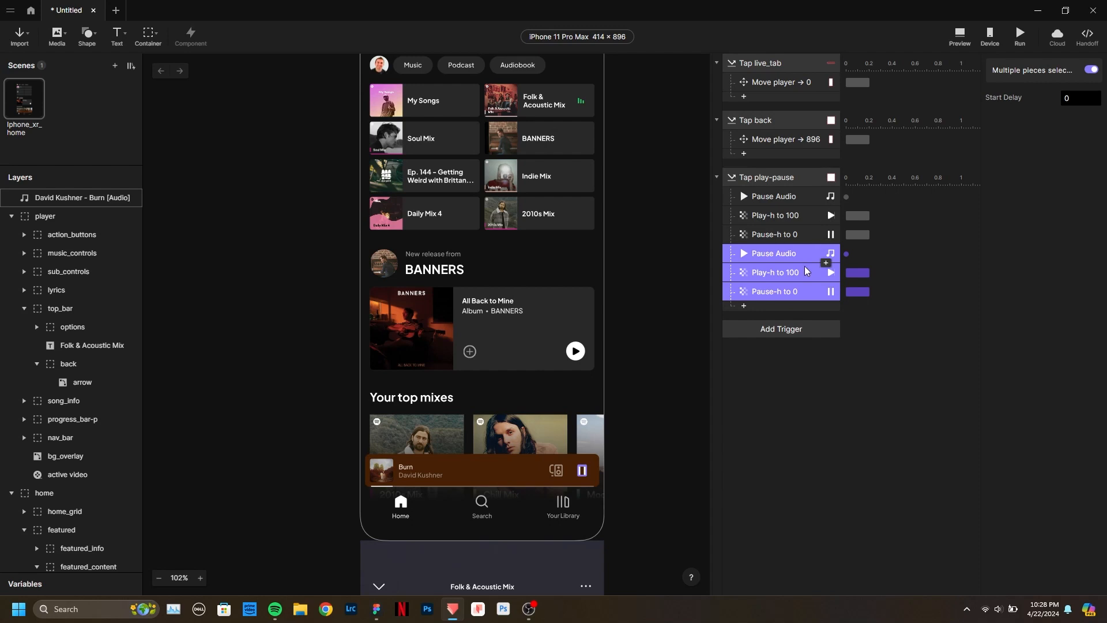
Delete the three duplicated responses and add a condition under the Tap play-pause trigger.
key("Delete")
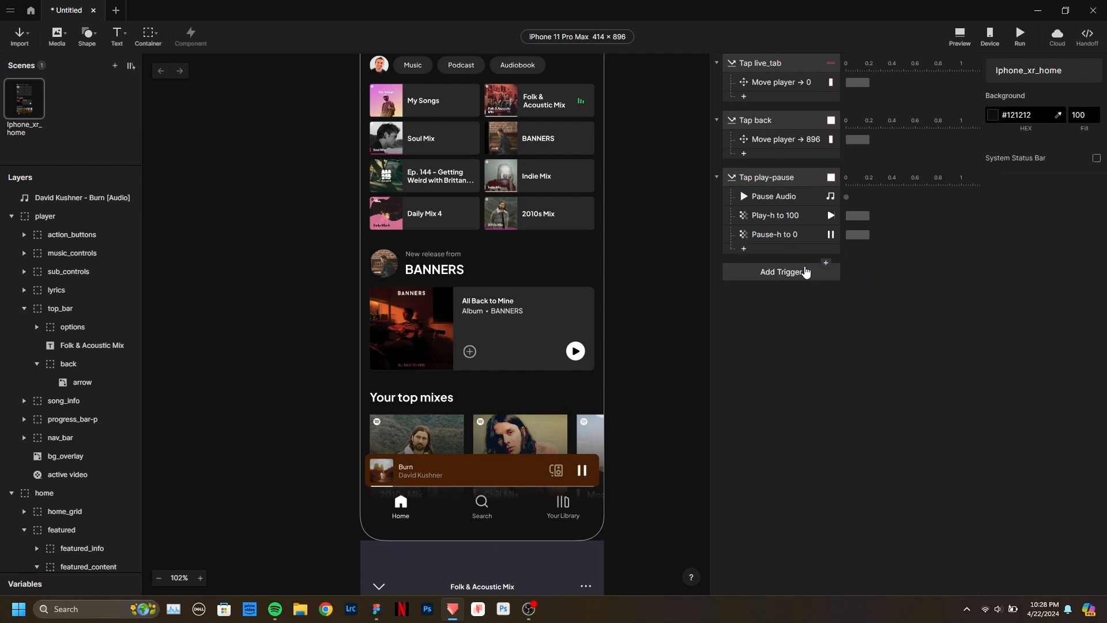
left_click(765, 254)
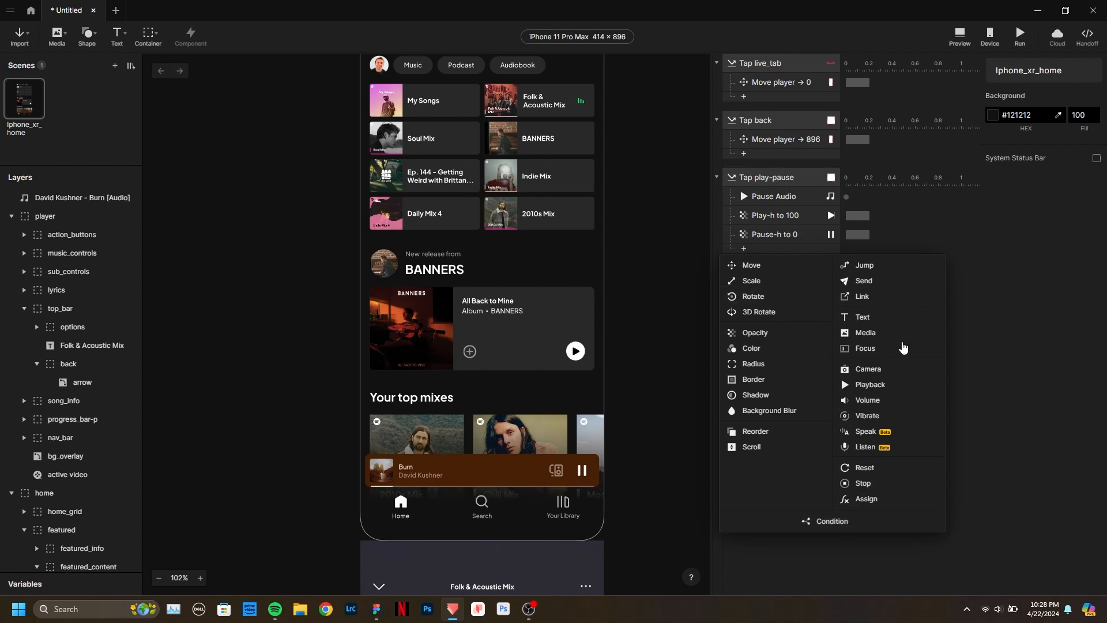
left_click(833, 520)
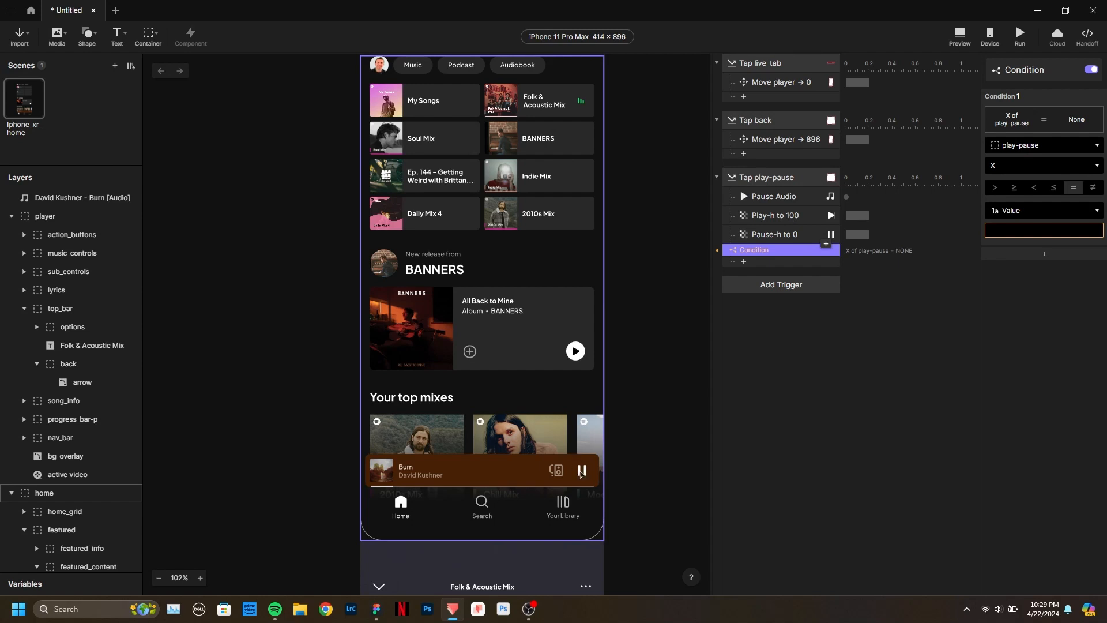
Target the new condition at the Play-h layer of the live tab's play-pause container.
left_click(790, 217)
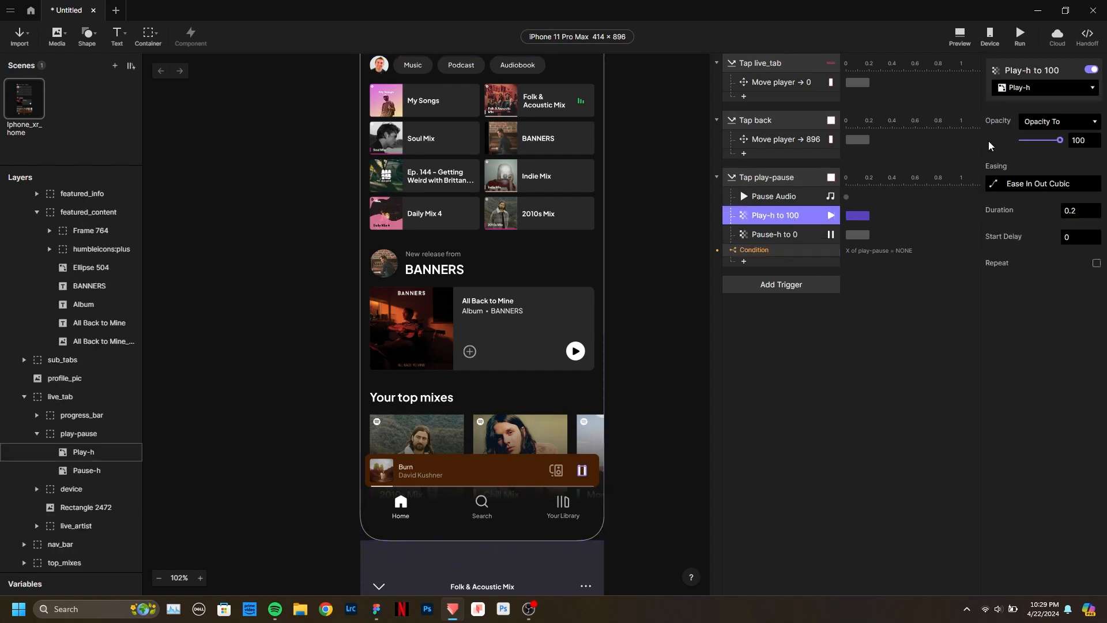
left_click(774, 254)
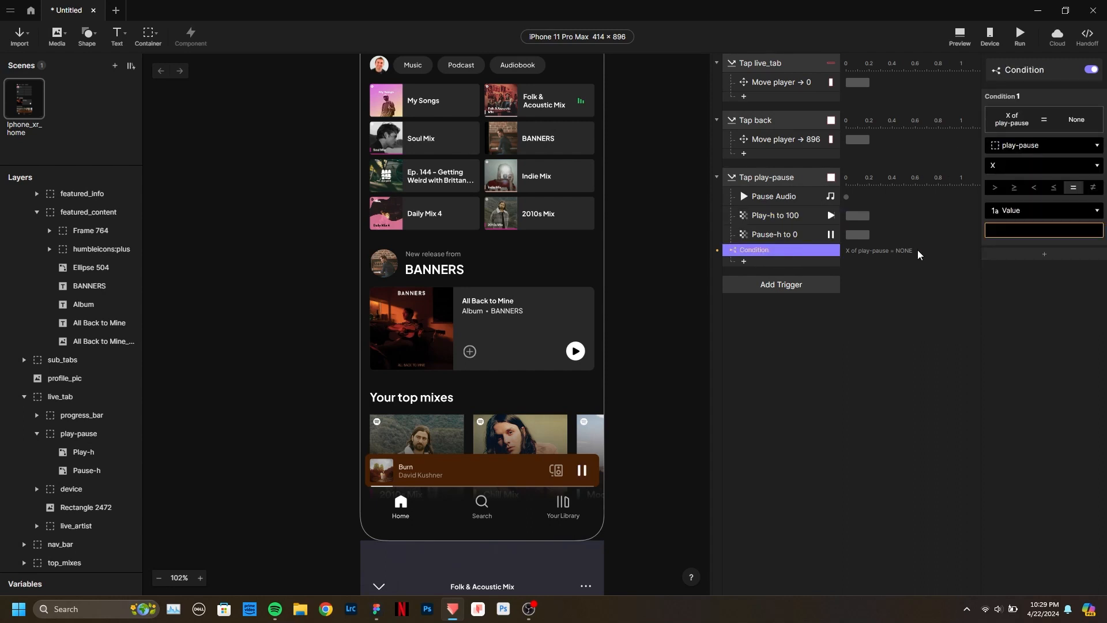
left_click(1051, 146)
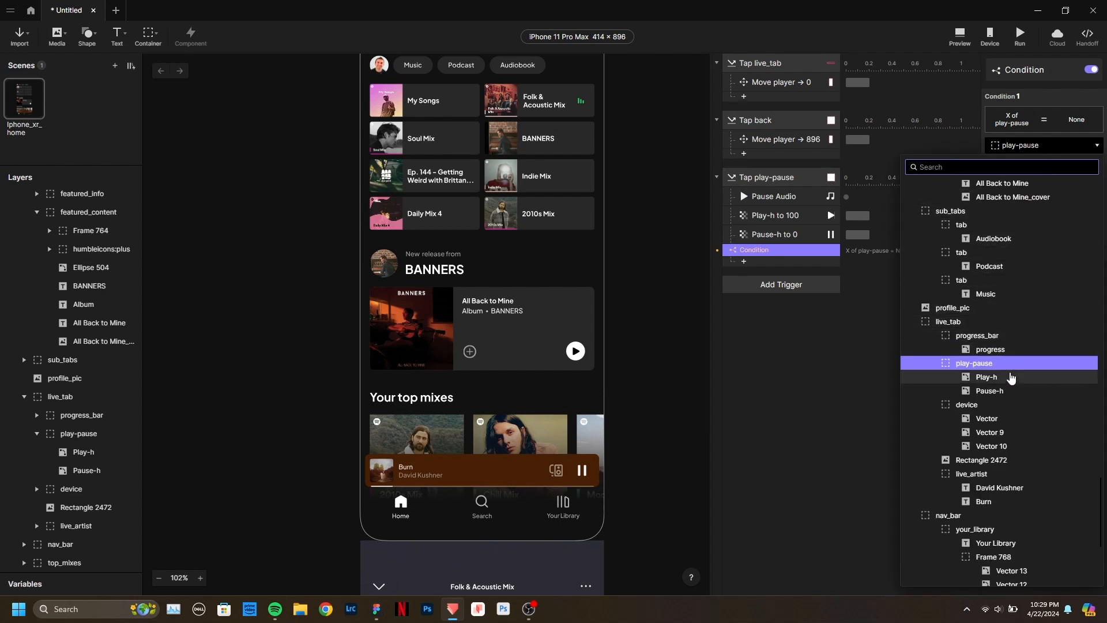
left_click(986, 377)
Set the condition to require that the Play-h layer's Opacity equals 100.
left_click(1032, 167)
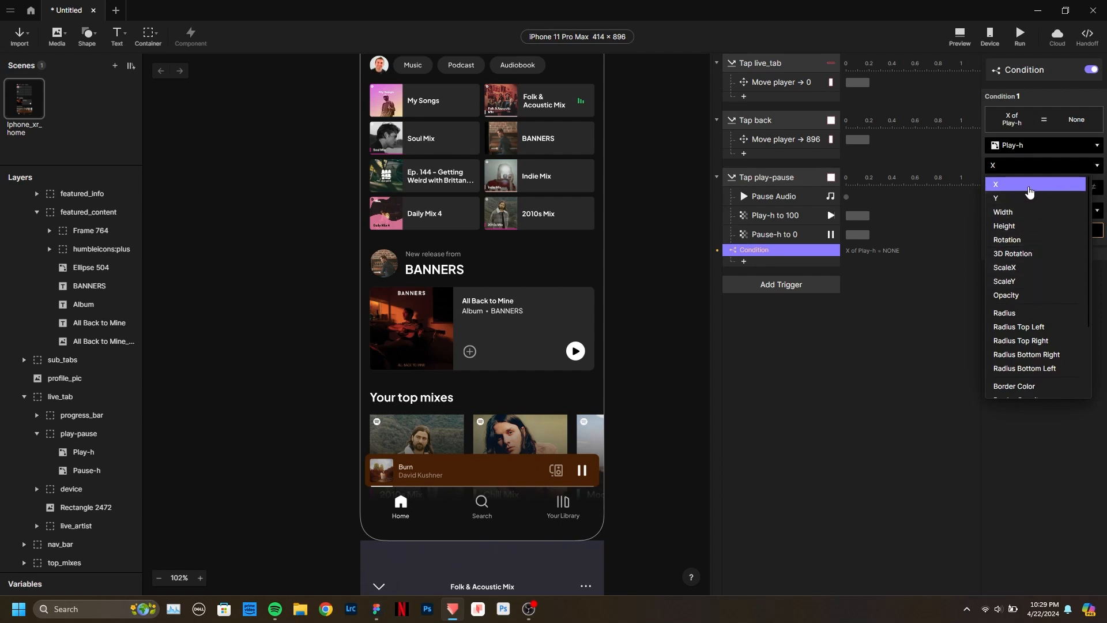
left_click(73, 451)
left_click(75, 452)
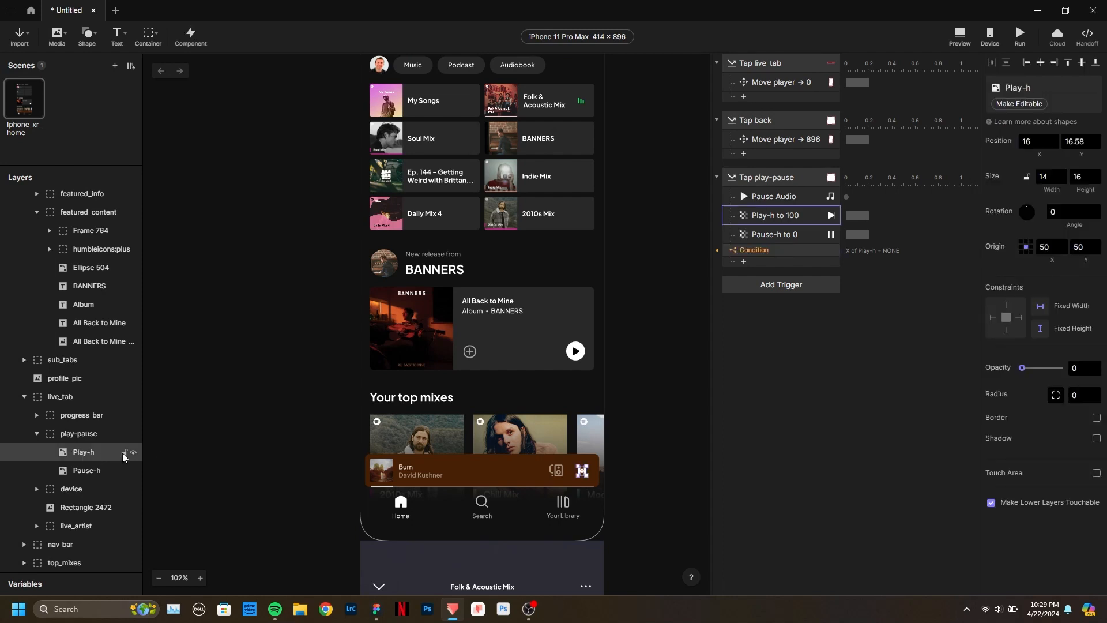
left_click(1040, 140)
left_click(813, 217)
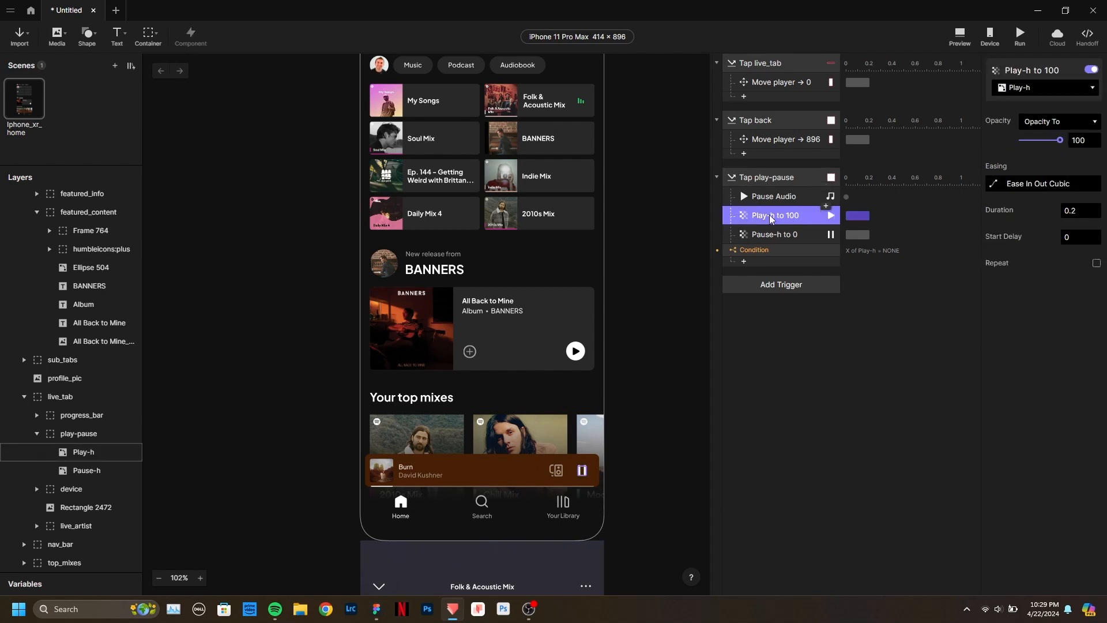
left_click(760, 252)
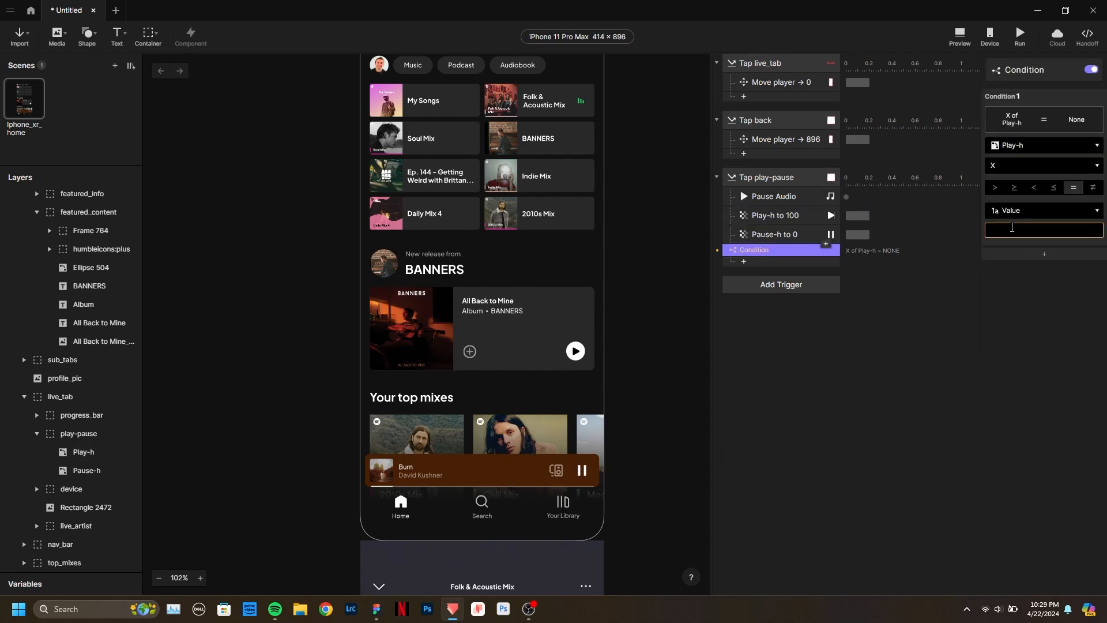
left_click(1042, 163)
left_click(1067, 295)
left_click(1039, 230)
type("10")
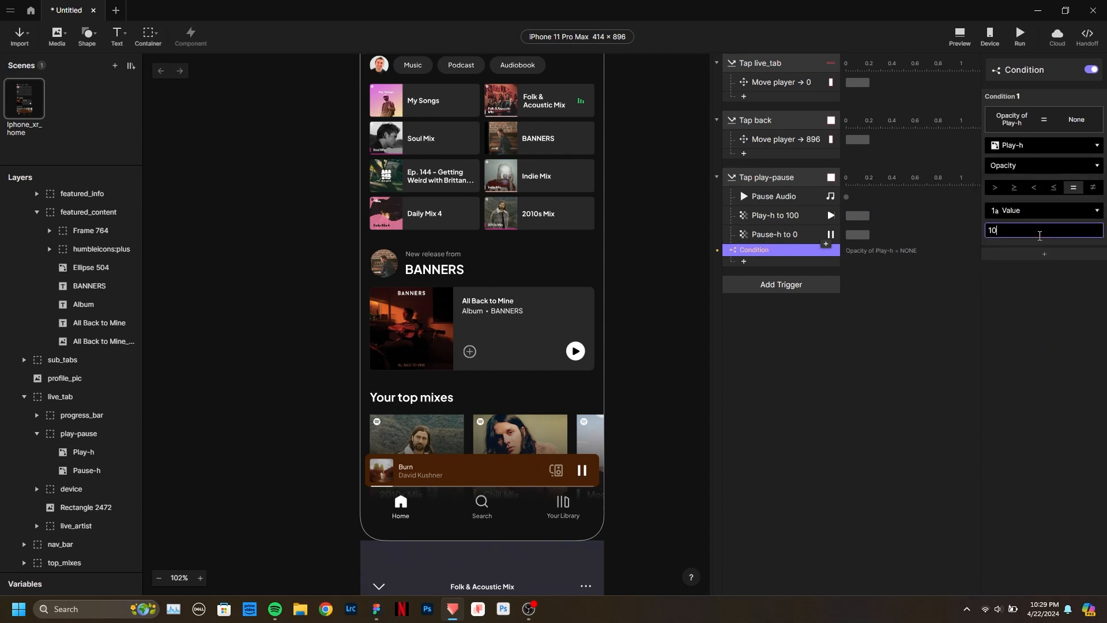
type("0")
left_click(944, 325)
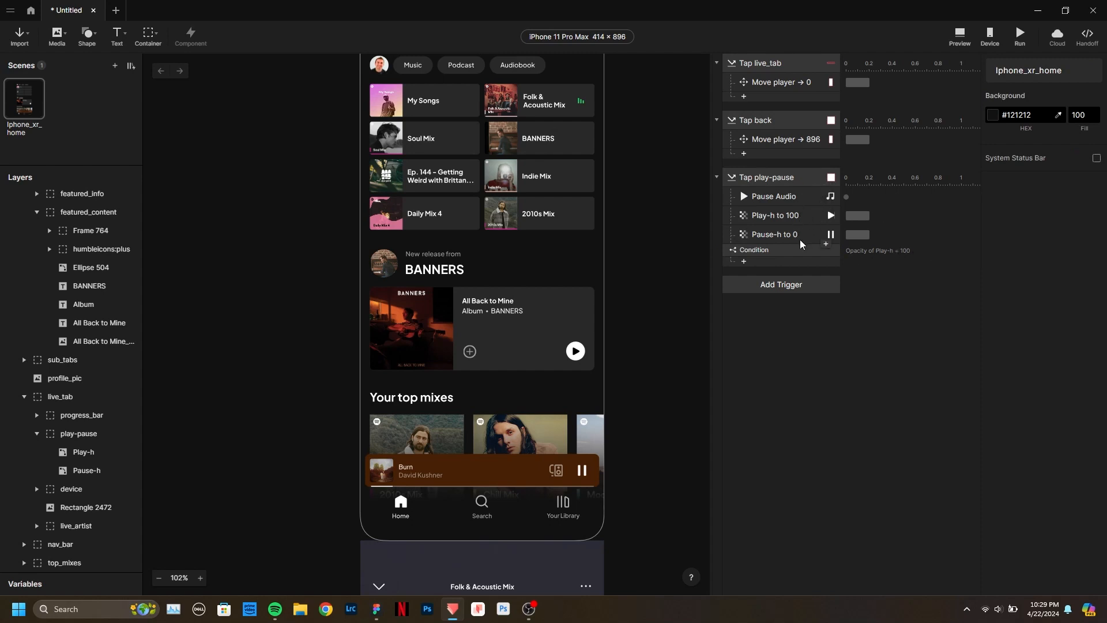
Add a Playback response with the Play action for the song under the condition and rename it Play Audio.
left_click(797, 194)
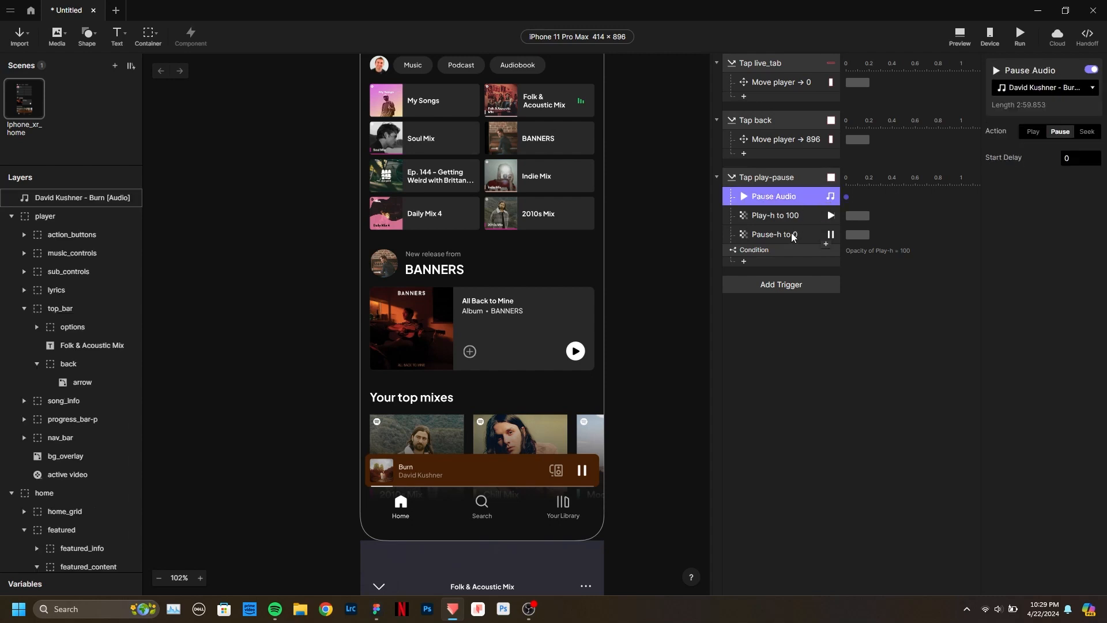
left_click(792, 234)
left_click(793, 216)
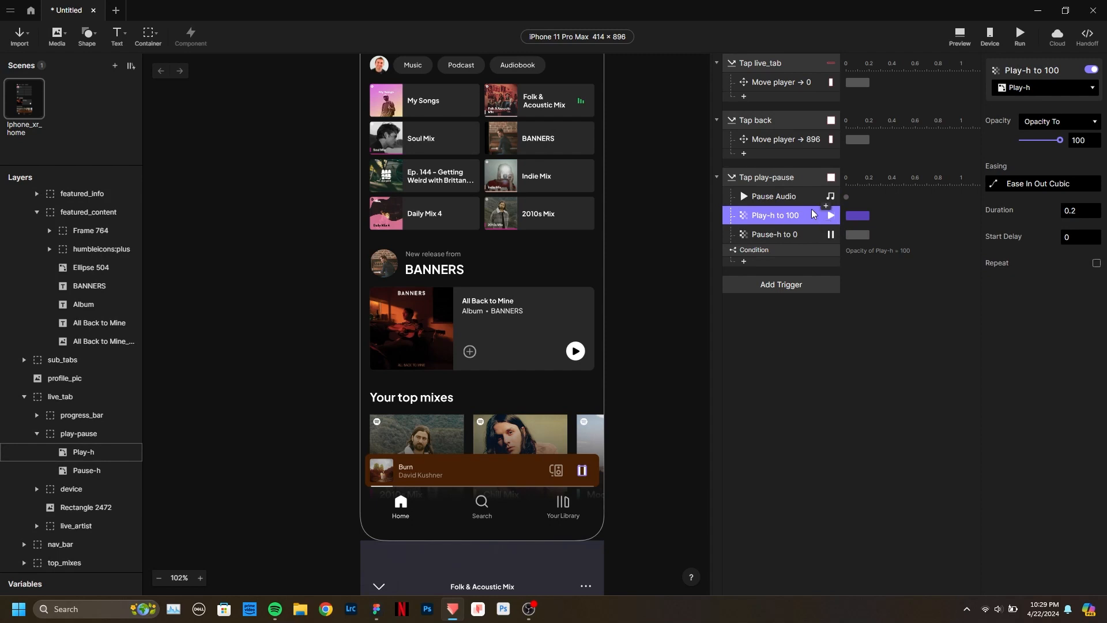
left_click(791, 198)
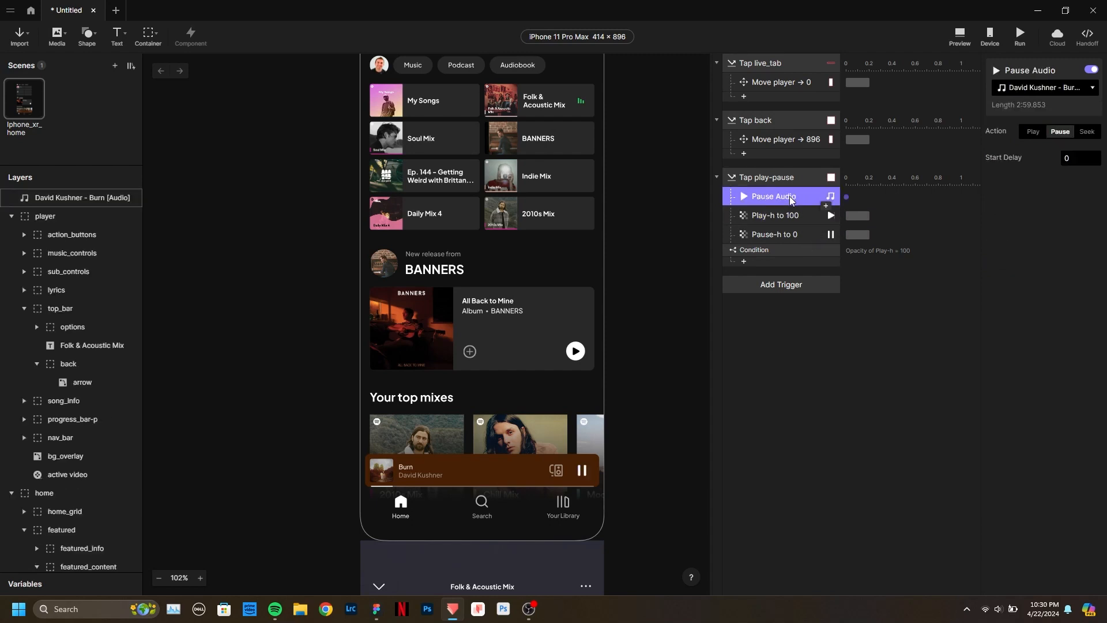
left_click(767, 263)
left_click(867, 397)
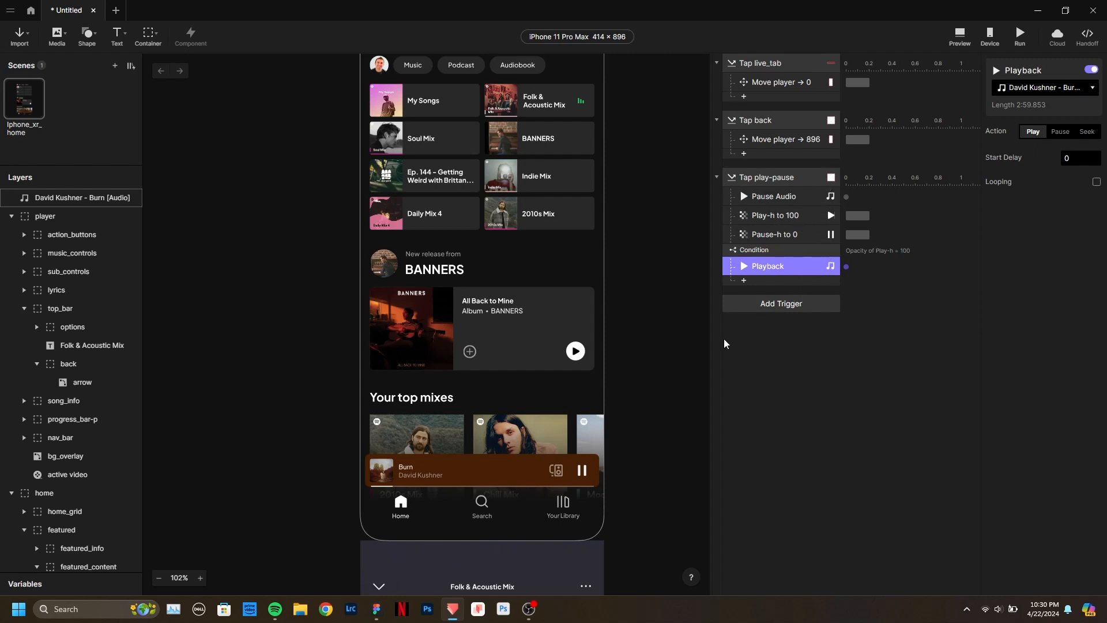
double_click(773, 266)
type("Play Au")
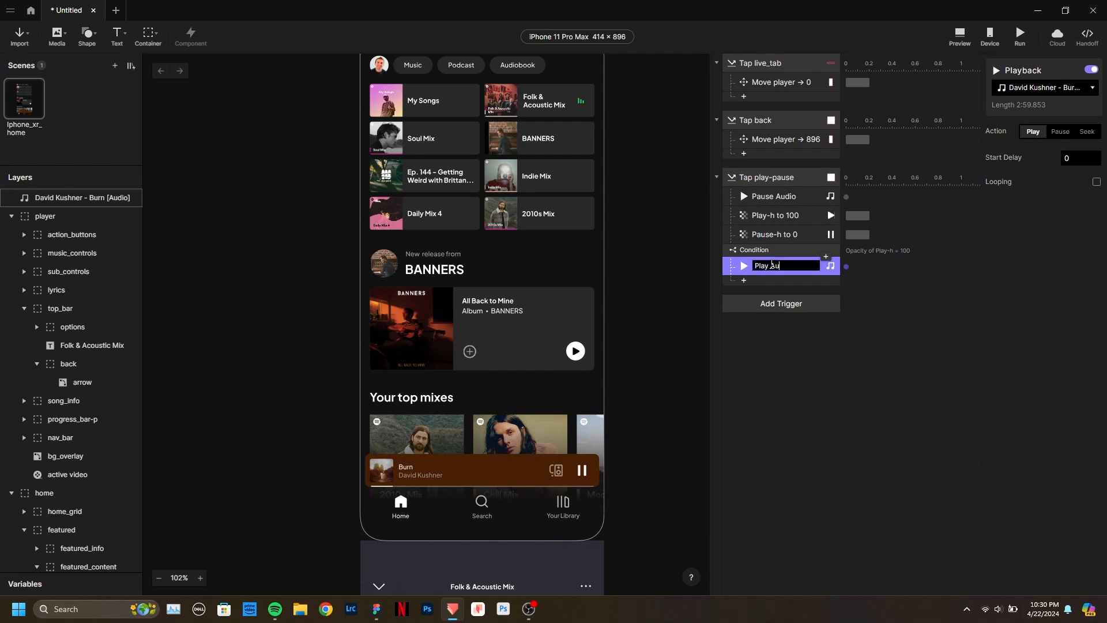
type("dio")
key("Return")
Copy the Play-h to 100 and Pause-h to 0 responses beneath Play Audio in the condition.
left_click(787, 219)
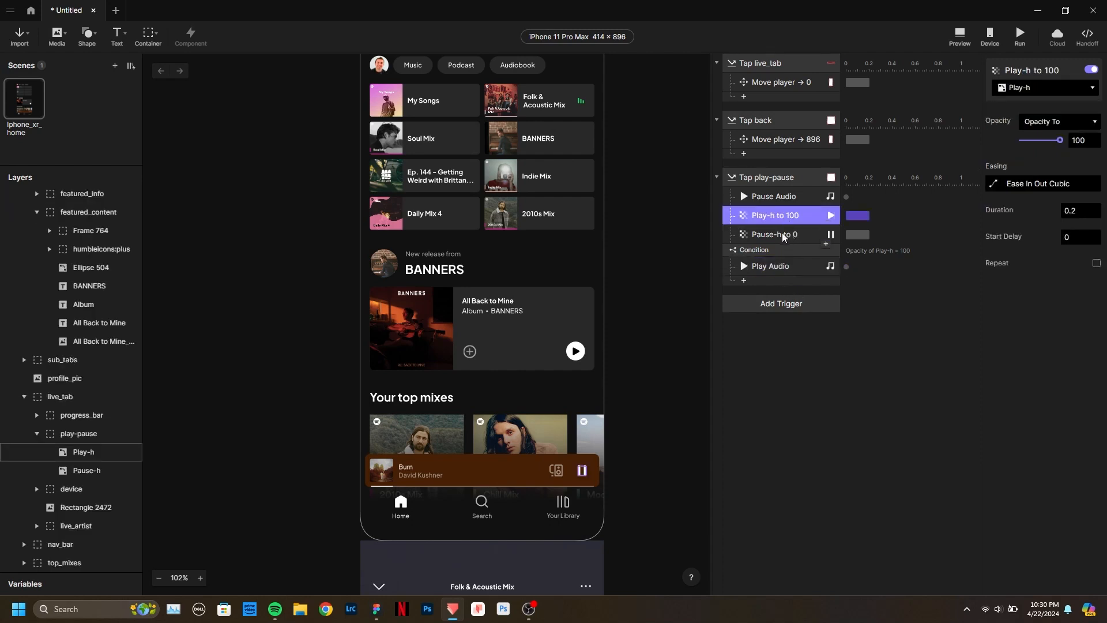
left_click(786, 236, "shift")
left_click(784, 269)
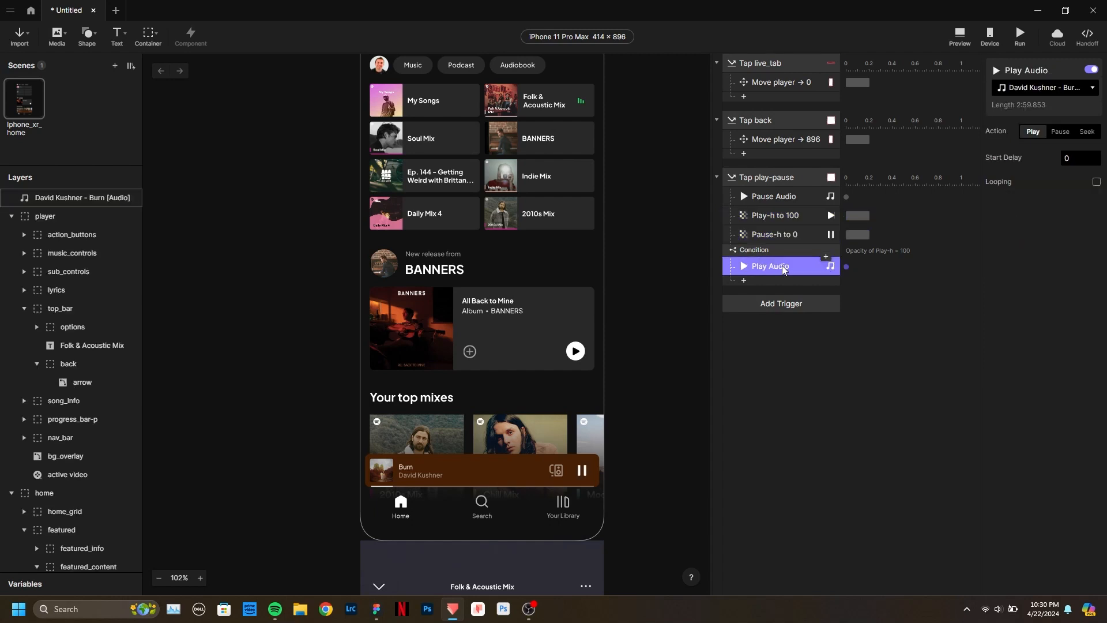
key("ctrl+v")
Set the copied Play-h response's opacity to 0 and rename the response as Play-h to 0.
left_click(773, 287)
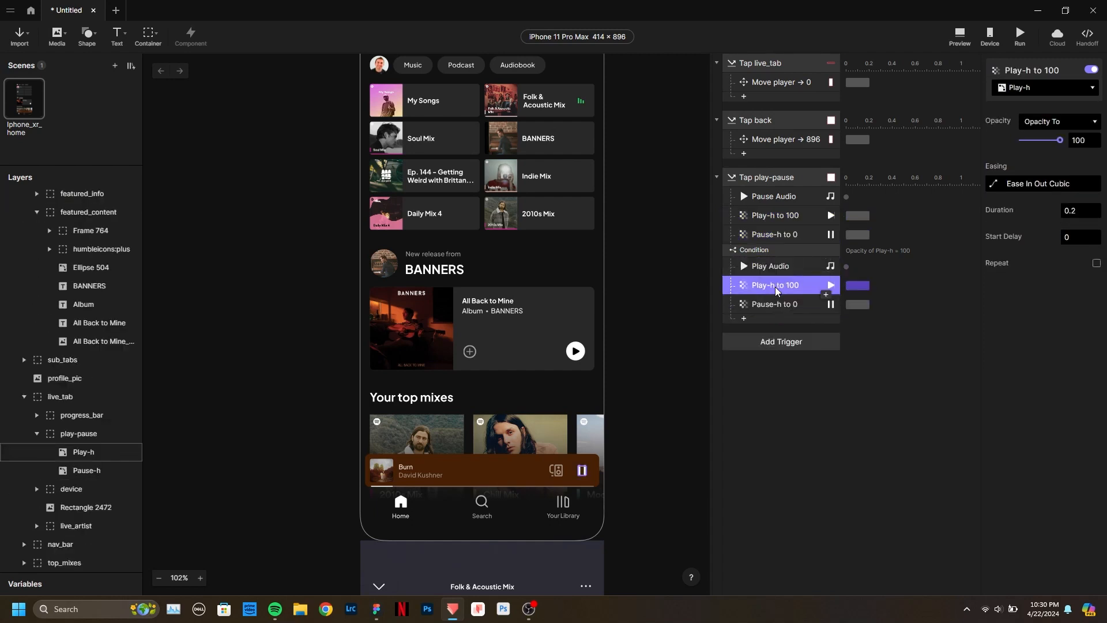
left_click_drag(1063, 144, 977, 137)
double_click(796, 286)
left_click(800, 284)
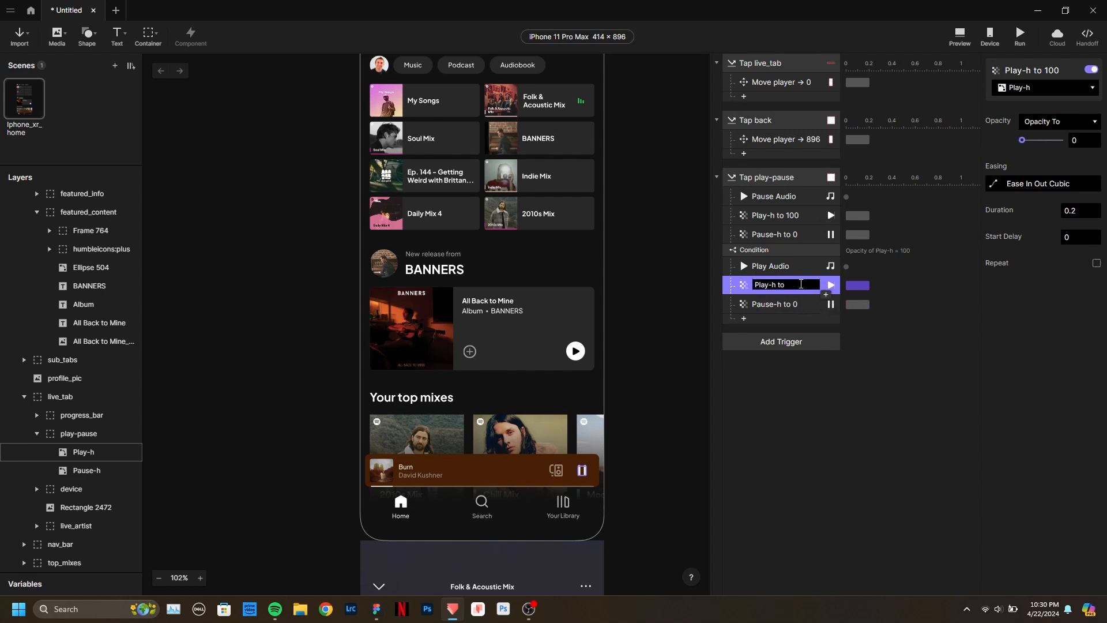
key("Return")
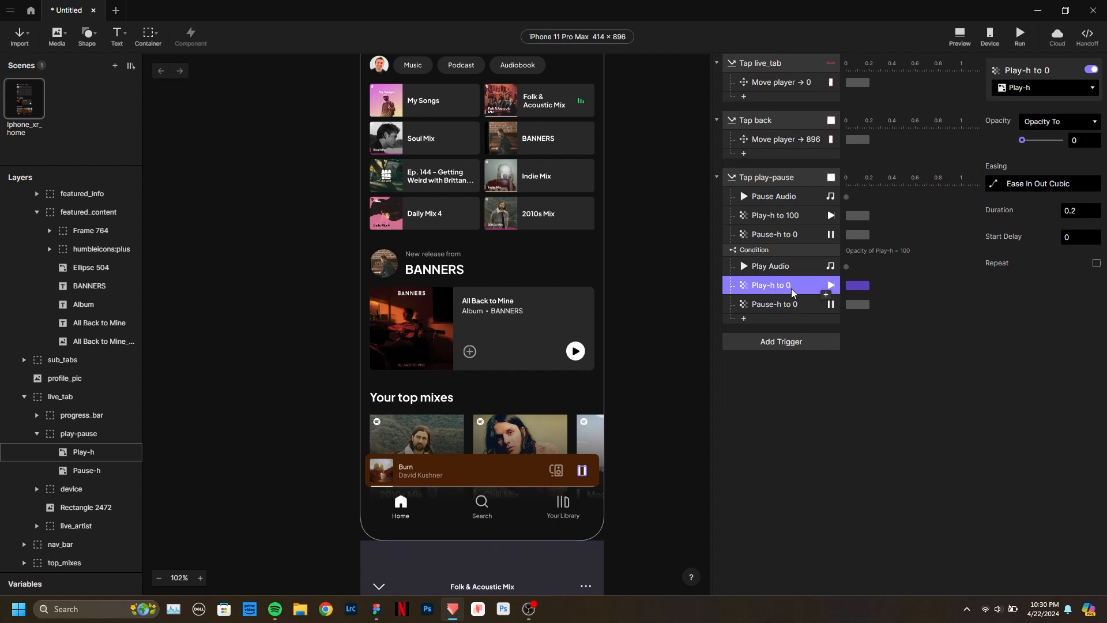
Set the copied Pause-h response's opacity to 100 and rename the response as Pause-h to 100.
left_click(789, 306)
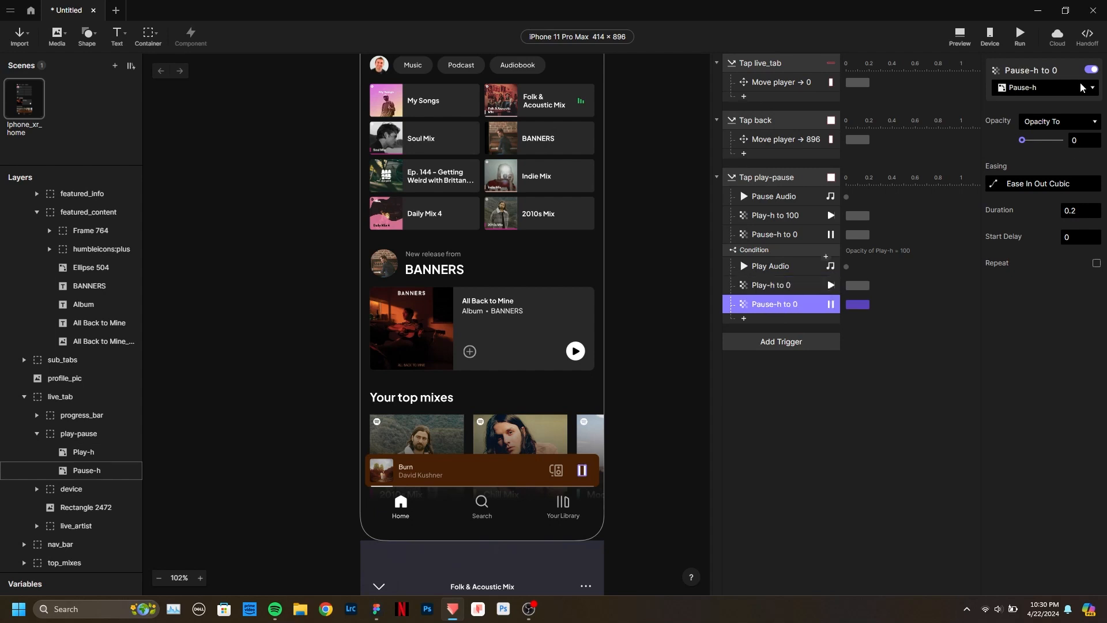
left_click_drag(1032, 139, 1061, 140)
double_click(789, 304)
left_click(791, 304)
key("BackSpace")
type("100")
key("Return")
left_click(824, 410)
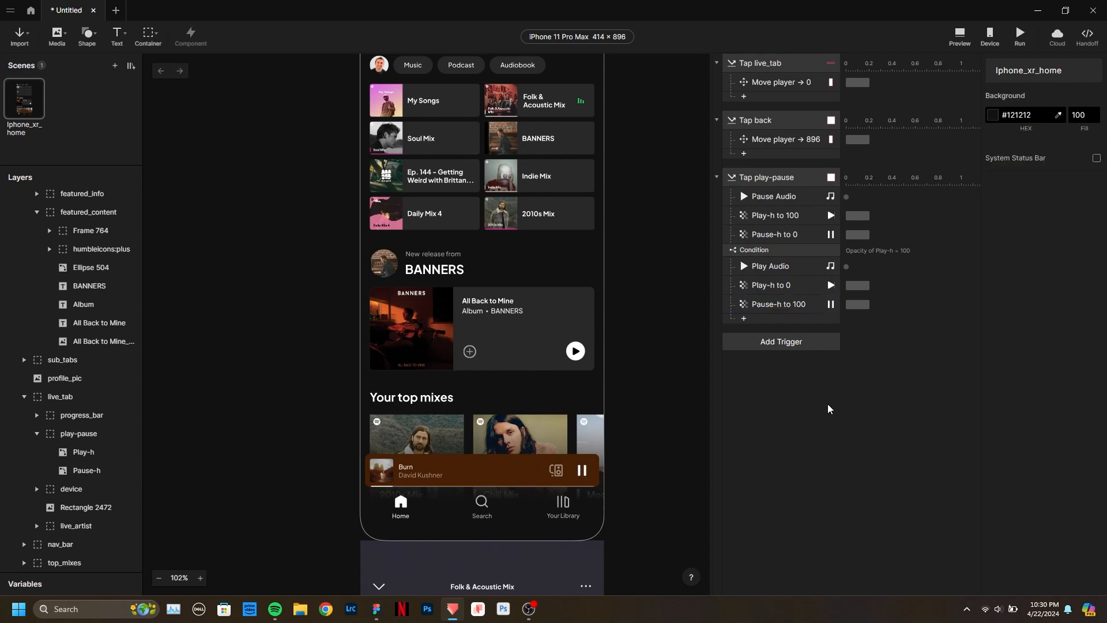
Preview the prototype and test the live tab's play-pause toggle by pausing and resuming the song several times.
left_click(766, 179)
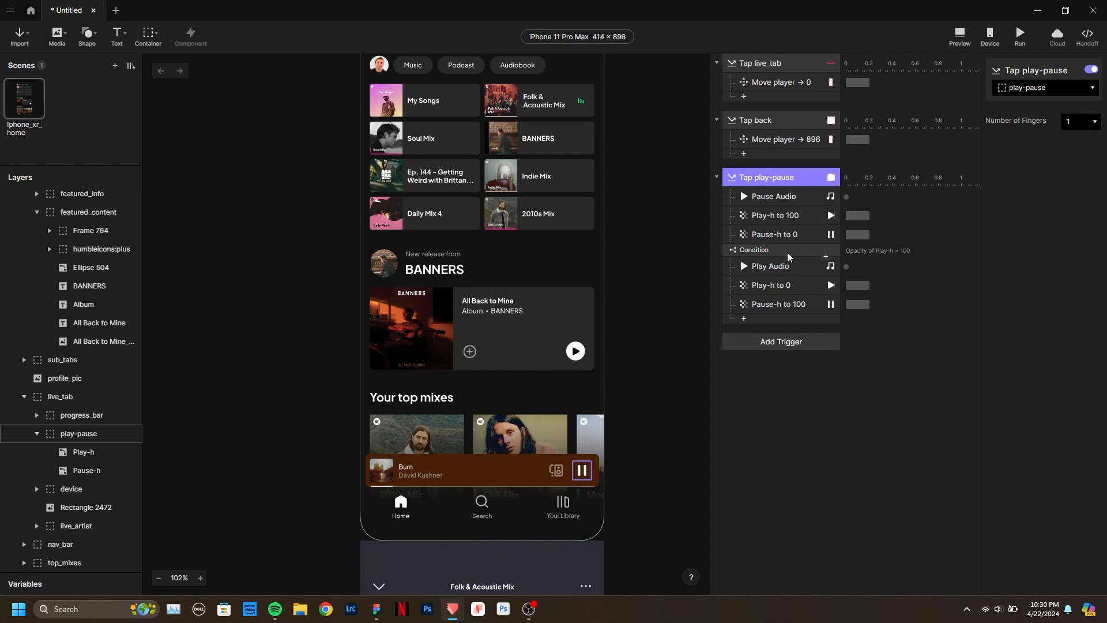
left_click(959, 36)
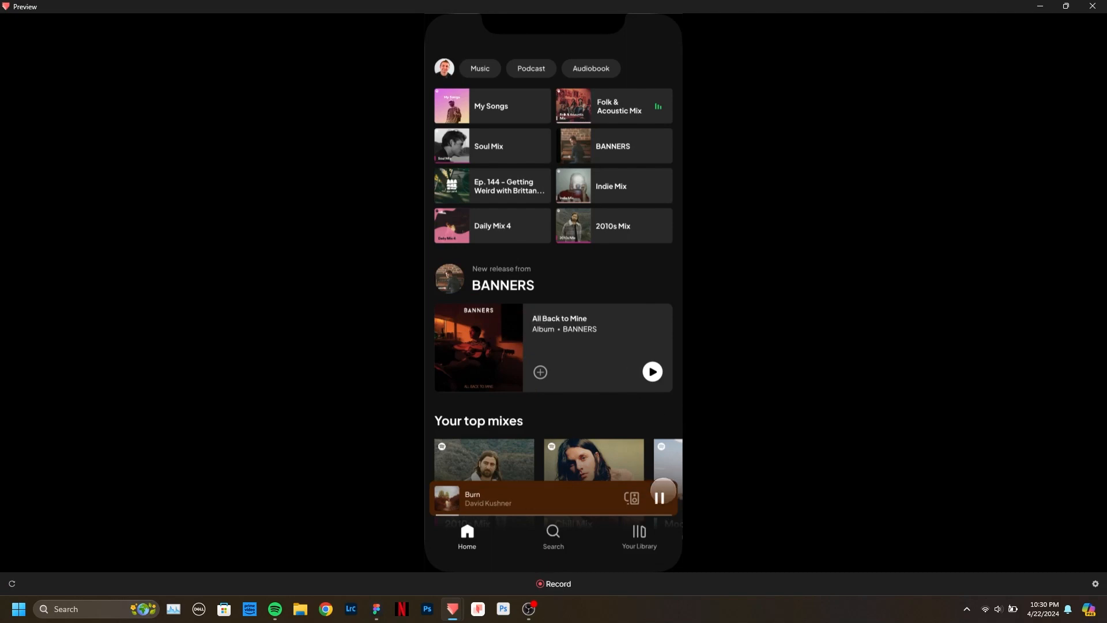
left_click(660, 498)
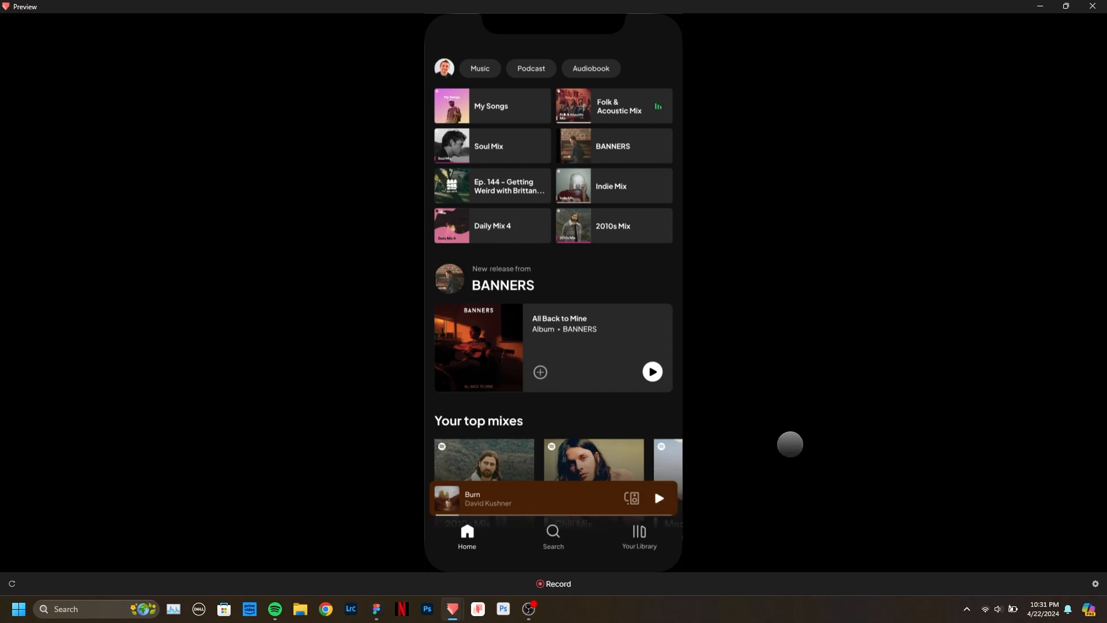
left_click(660, 497)
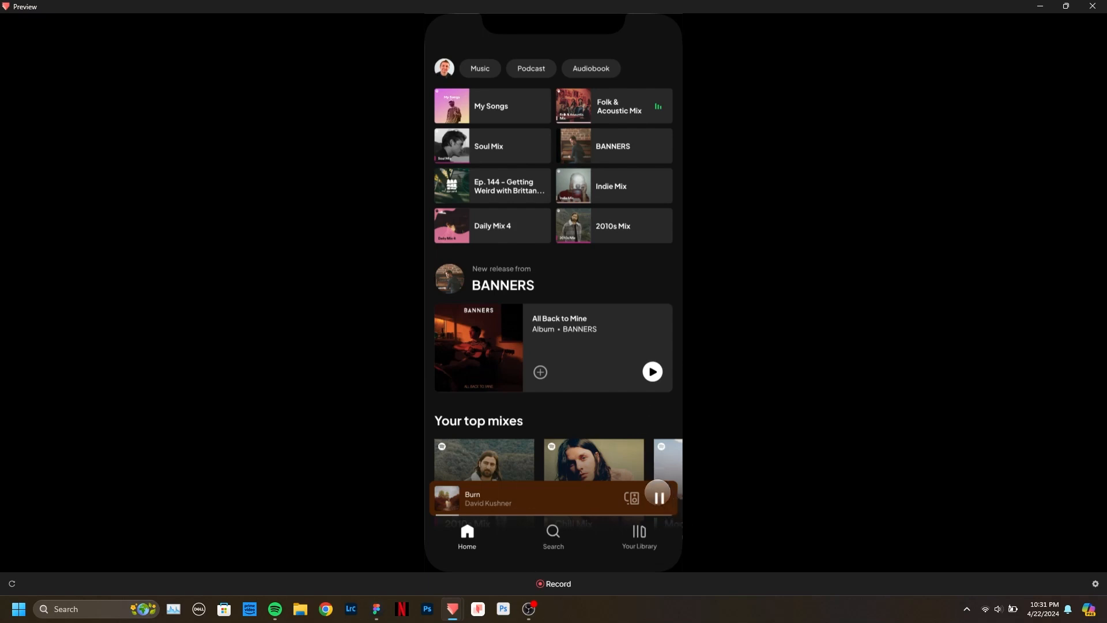
left_click(650, 496)
left_click(658, 496)
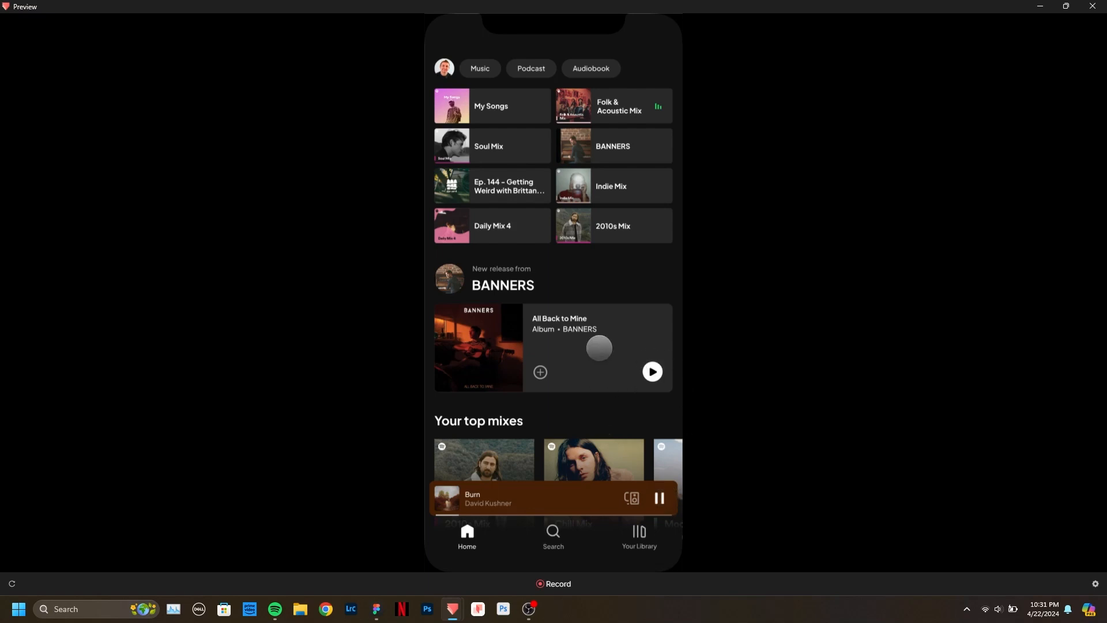
left_click(658, 497)
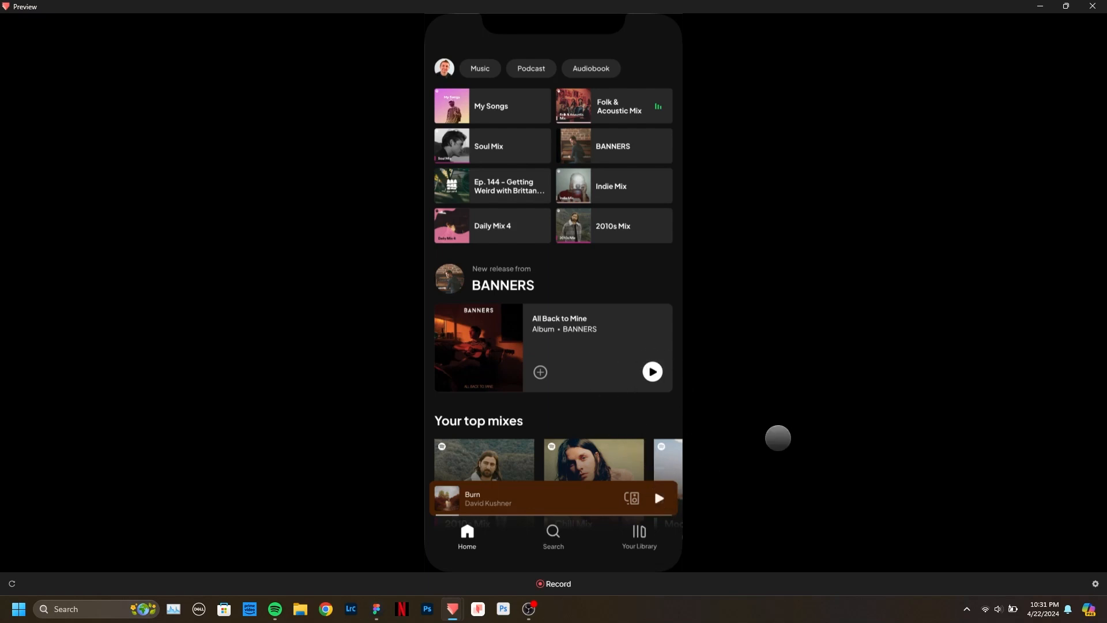
Test opening the player from the live tab and returning home in the preview, and close the preview.
left_click(555, 497)
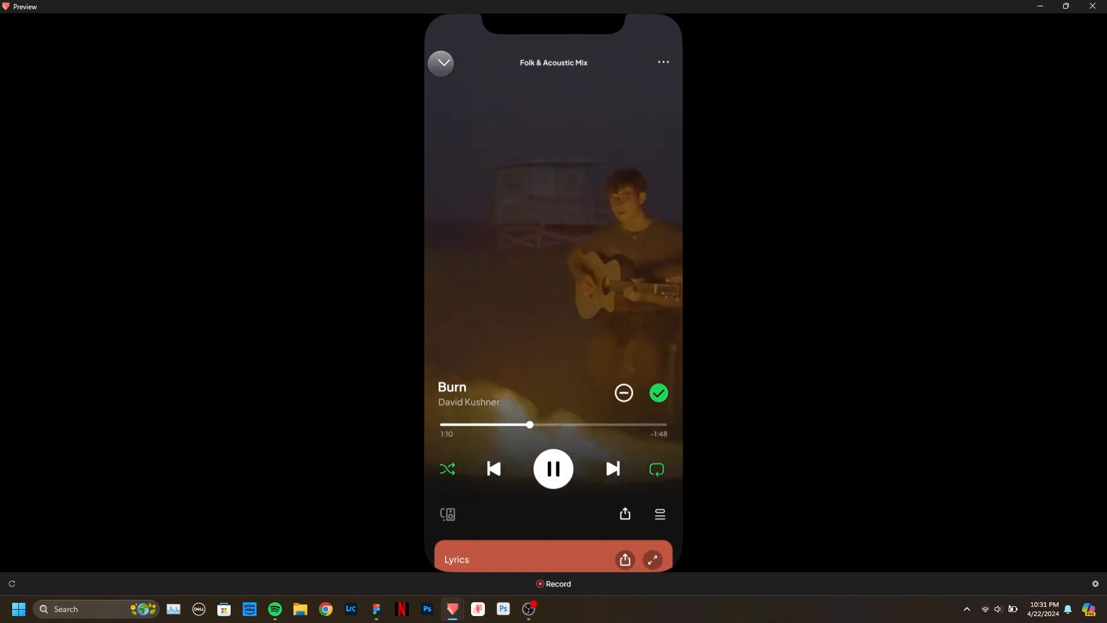
left_click(444, 62)
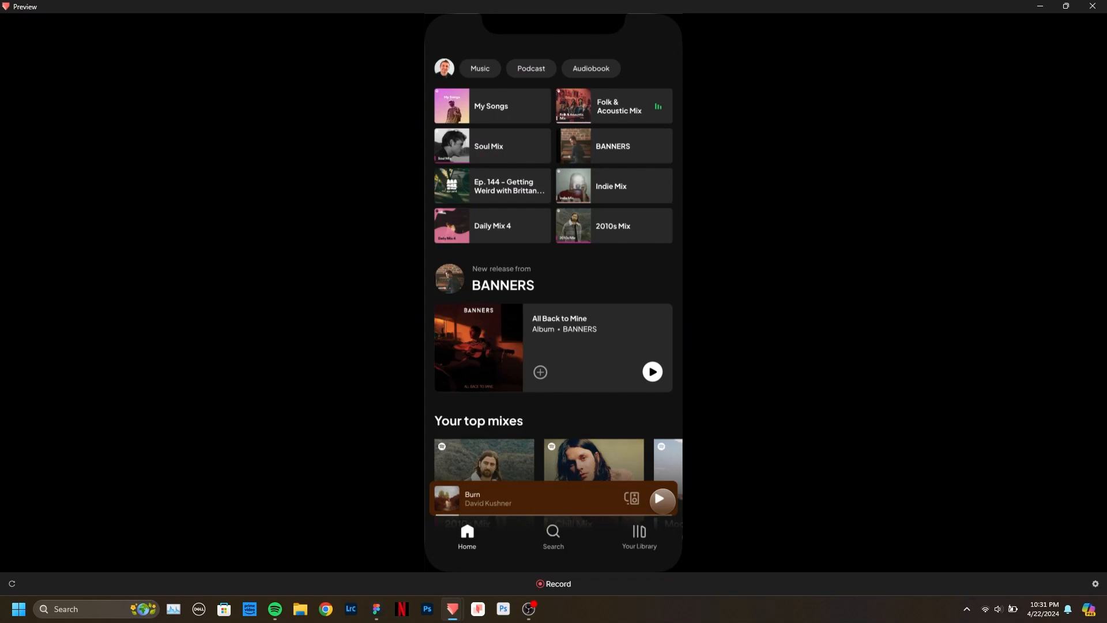
left_click(569, 488)
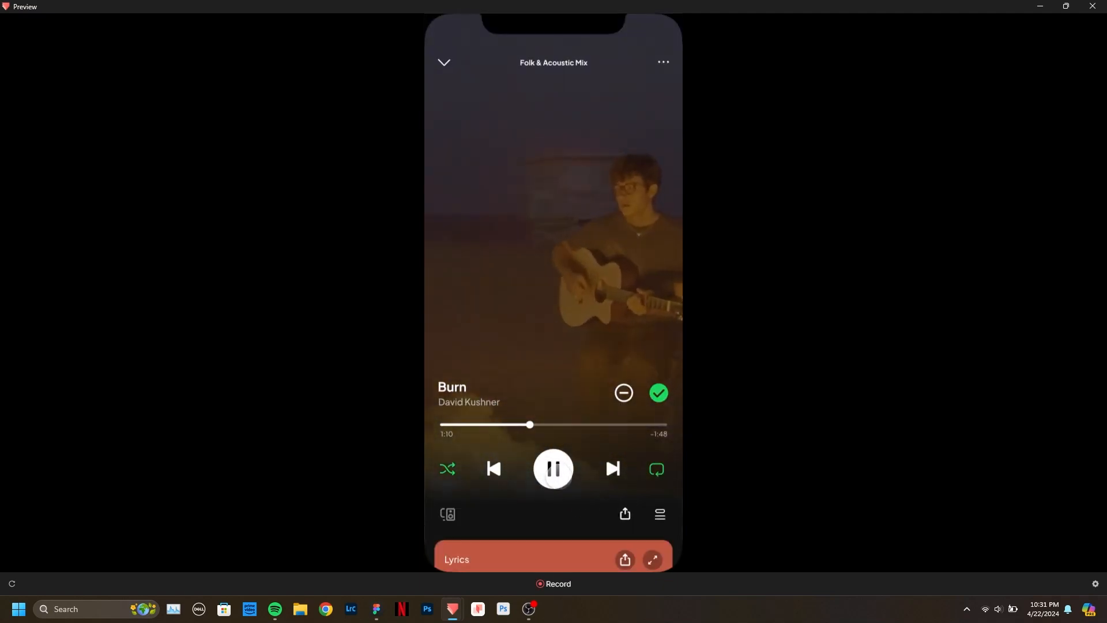
left_click(443, 63)
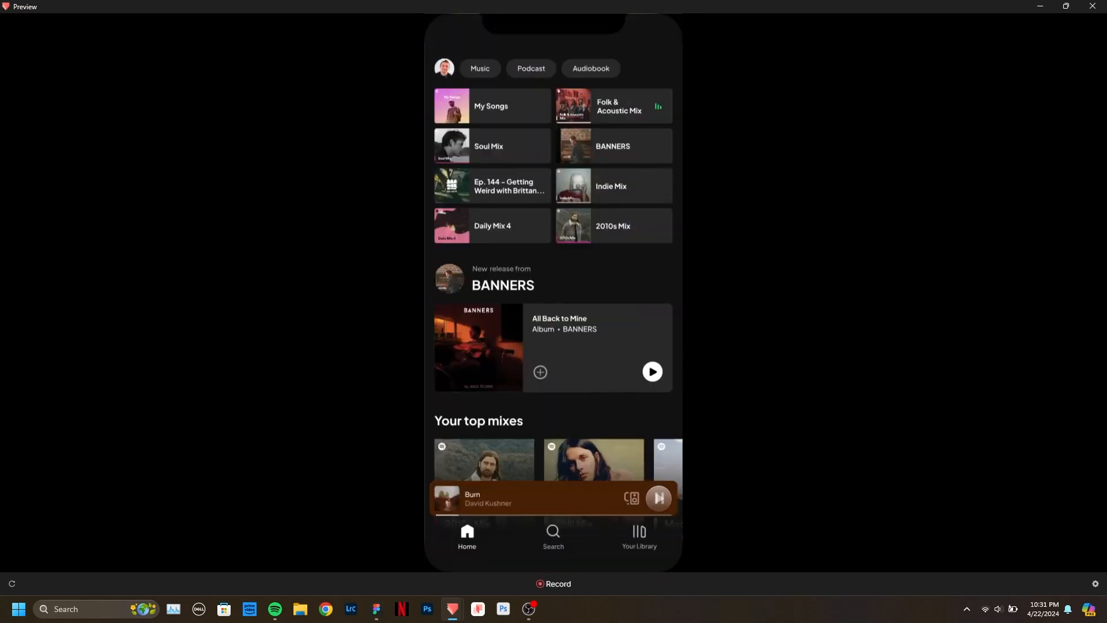
left_click(588, 497)
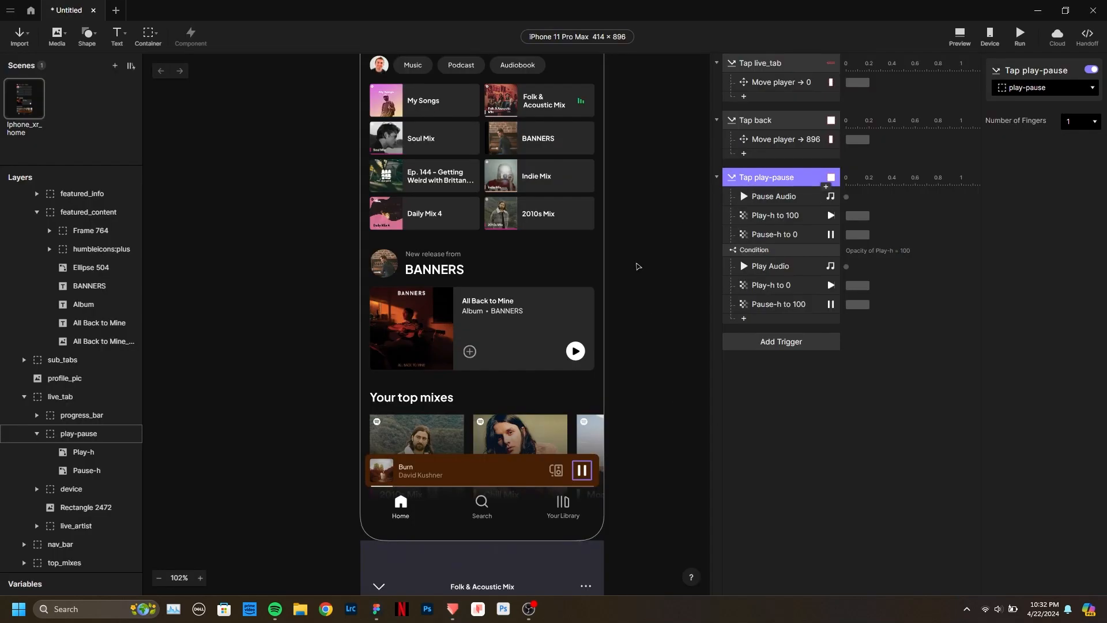
Examine the player's play-pause-p button and its nested play-p and pause-p layers.
scroll(654, 247, "down", 10)
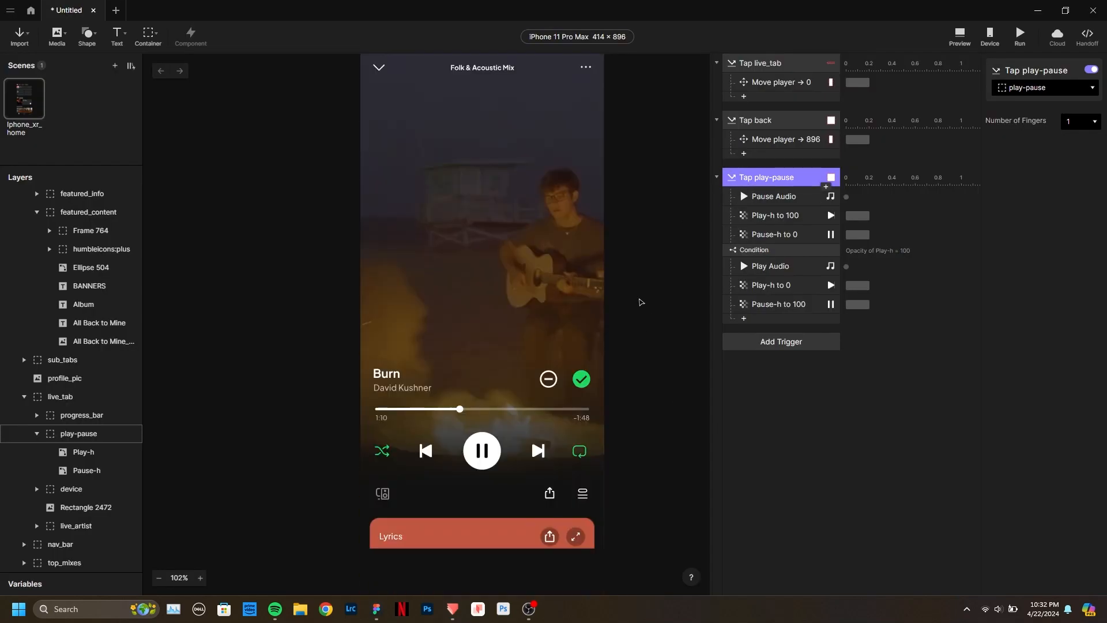
scroll(641, 301, "down", 3)
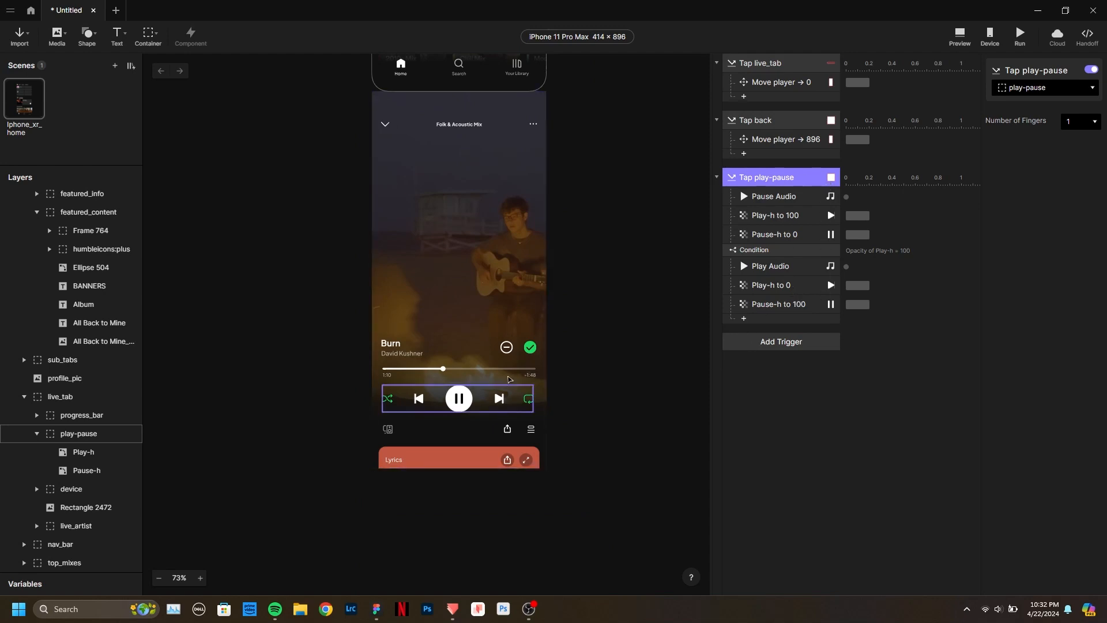
scroll(510, 375, "up", 3)
scroll(438, 408, "up", 3)
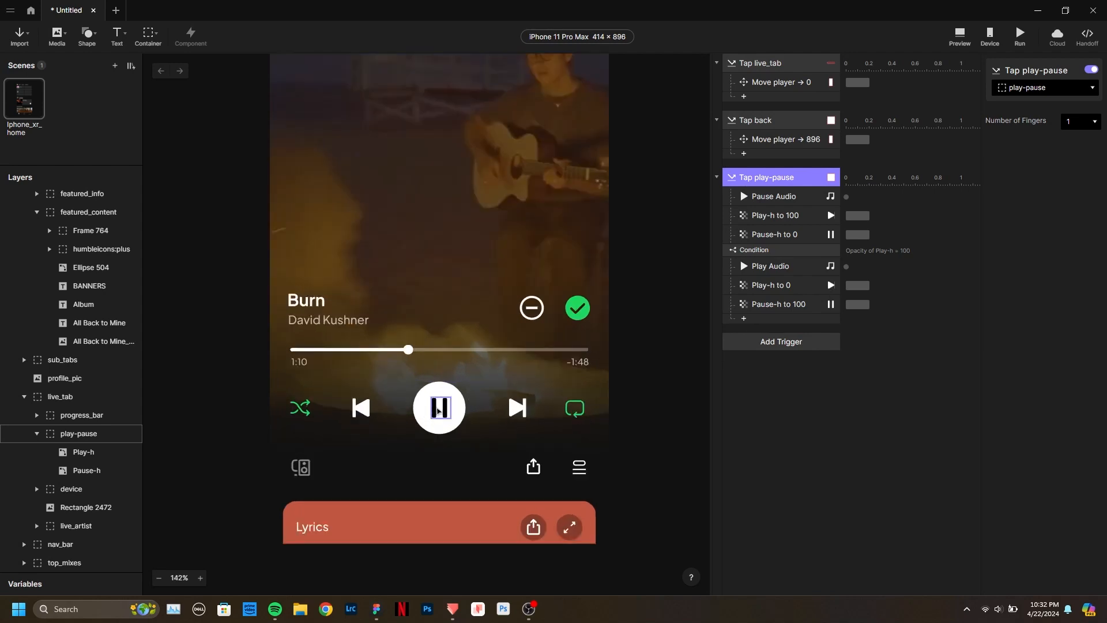
scroll(438, 411, "up", 3)
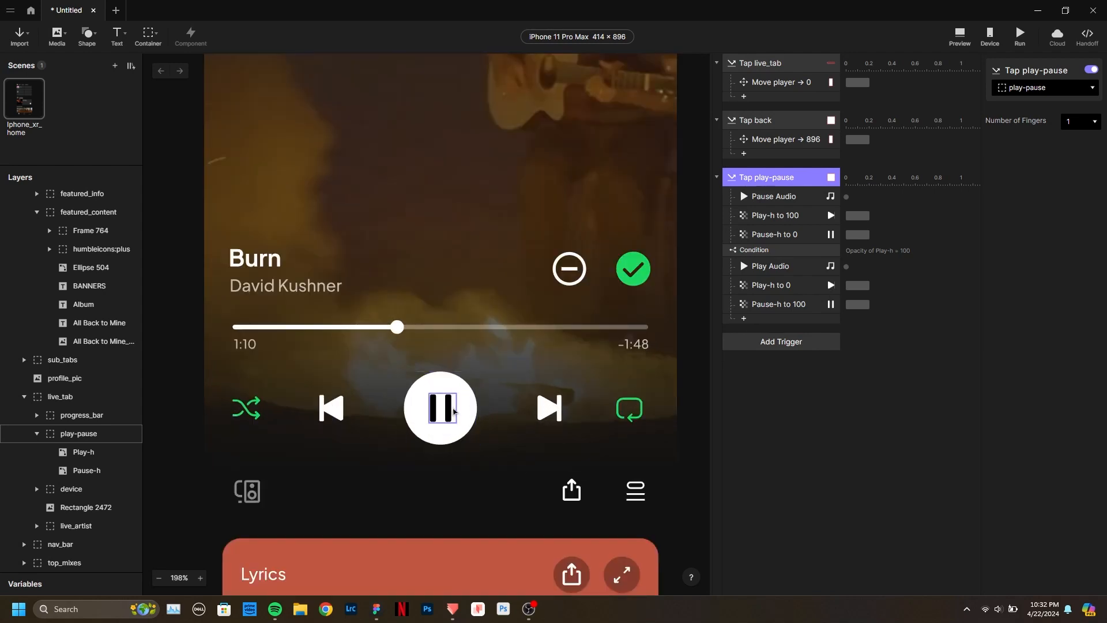
left_click(462, 402)
scroll(424, 399, "down", 3)
scroll(424, 399, "up", 3)
scroll(423, 400, "down", 3)
scroll(424, 399, "up", 3)
scroll(423, 401, "down", 3)
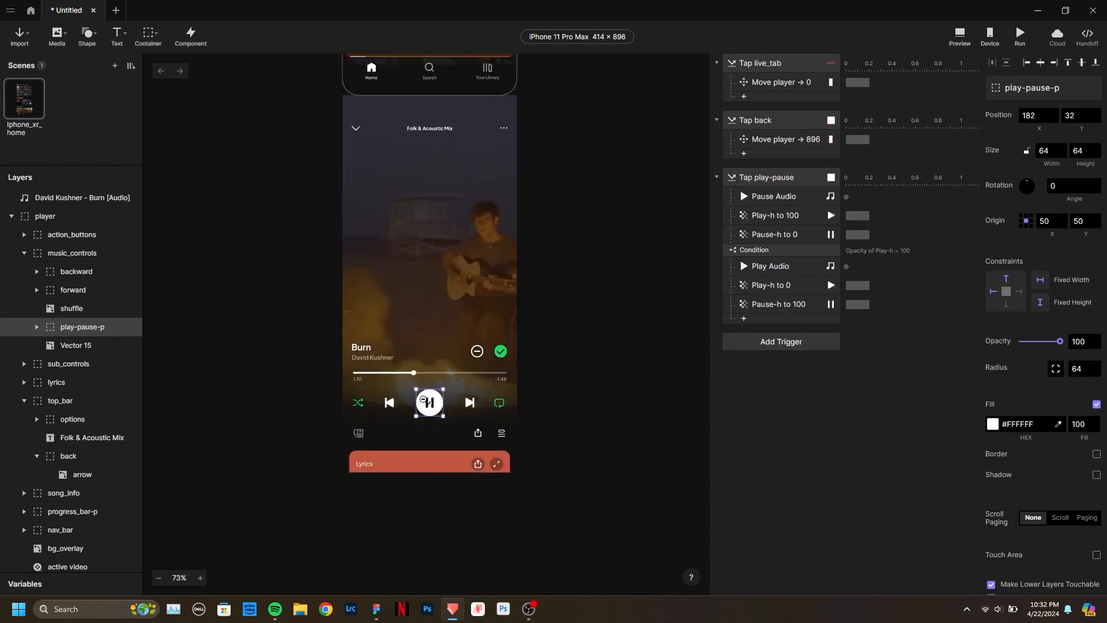
scroll(425, 403, "up", 2)
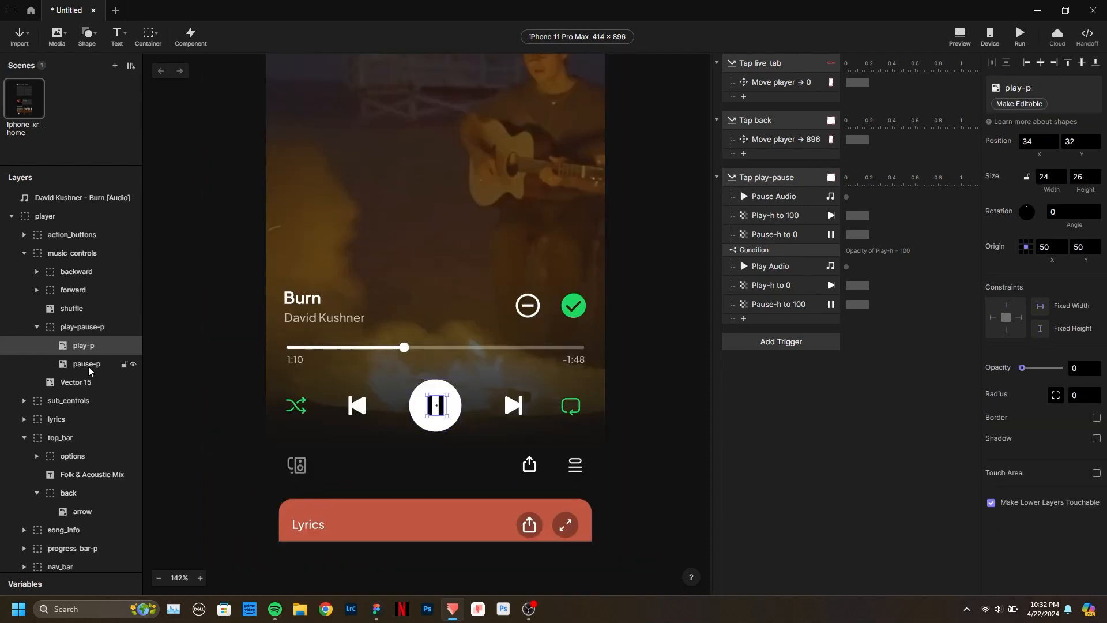
left_click(88, 366)
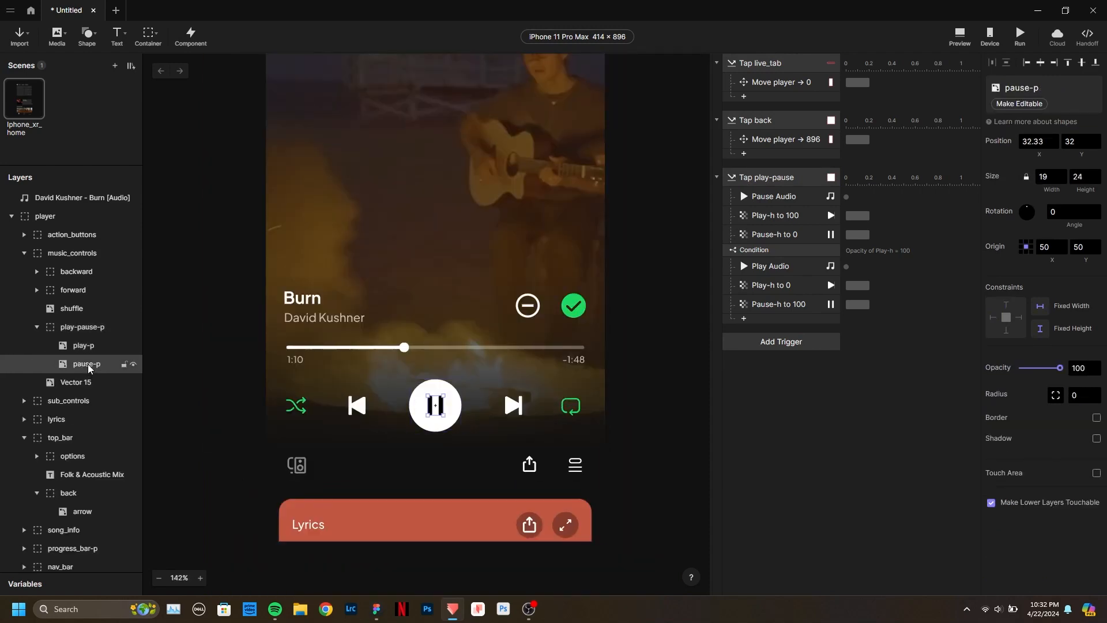
left_click(95, 329)
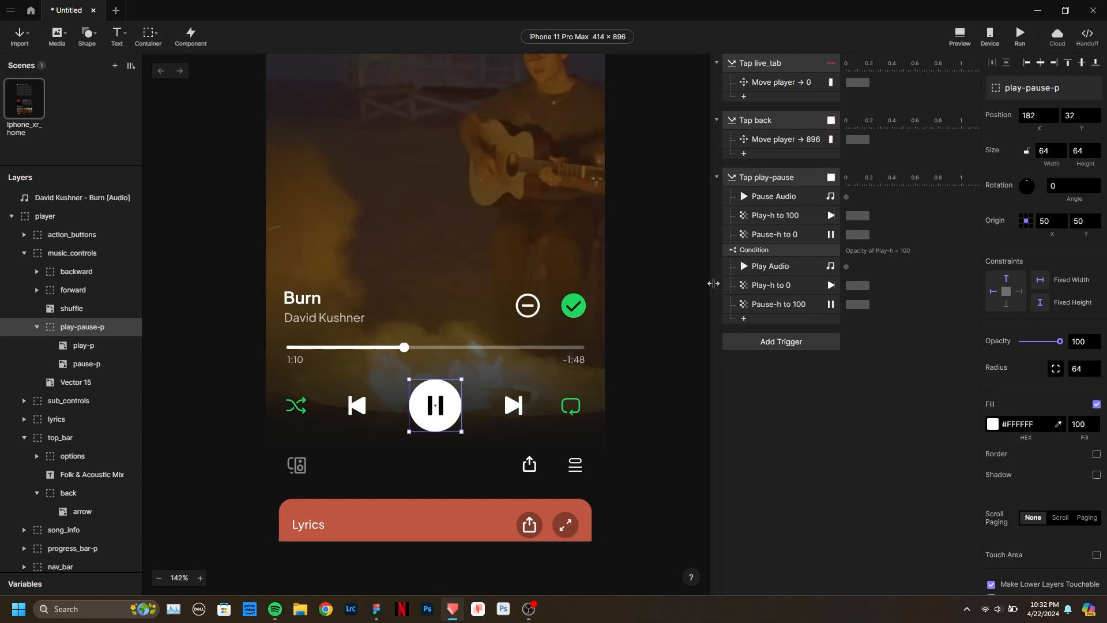
Duplicate the Tap play-pause trigger and retarget the copy to the player's play-pause-p layer.
left_click(778, 184)
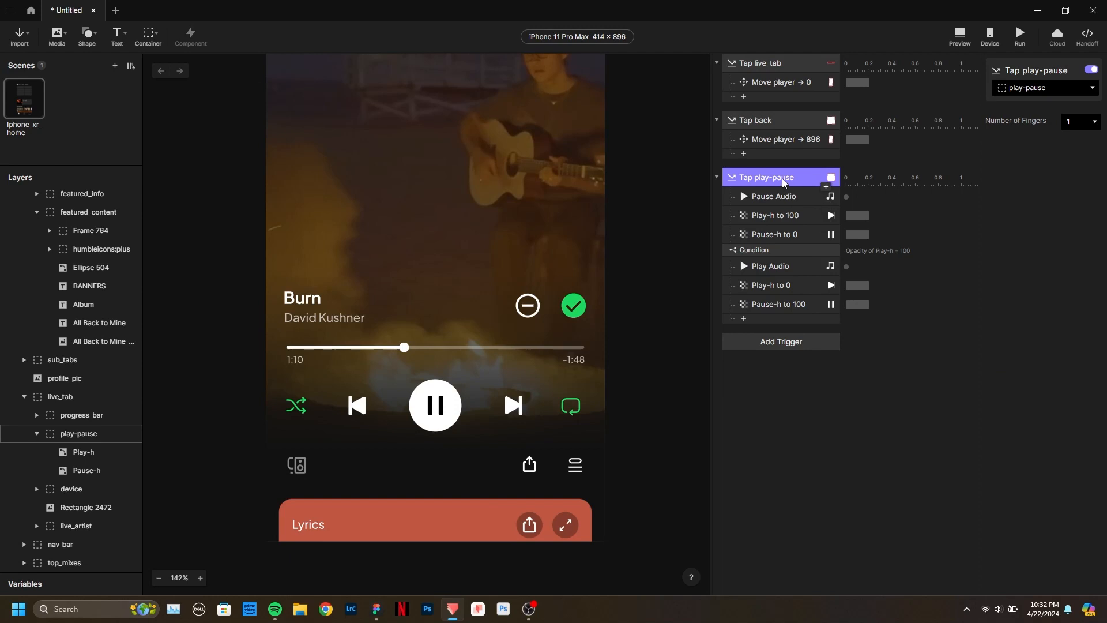
key("ctrl+d")
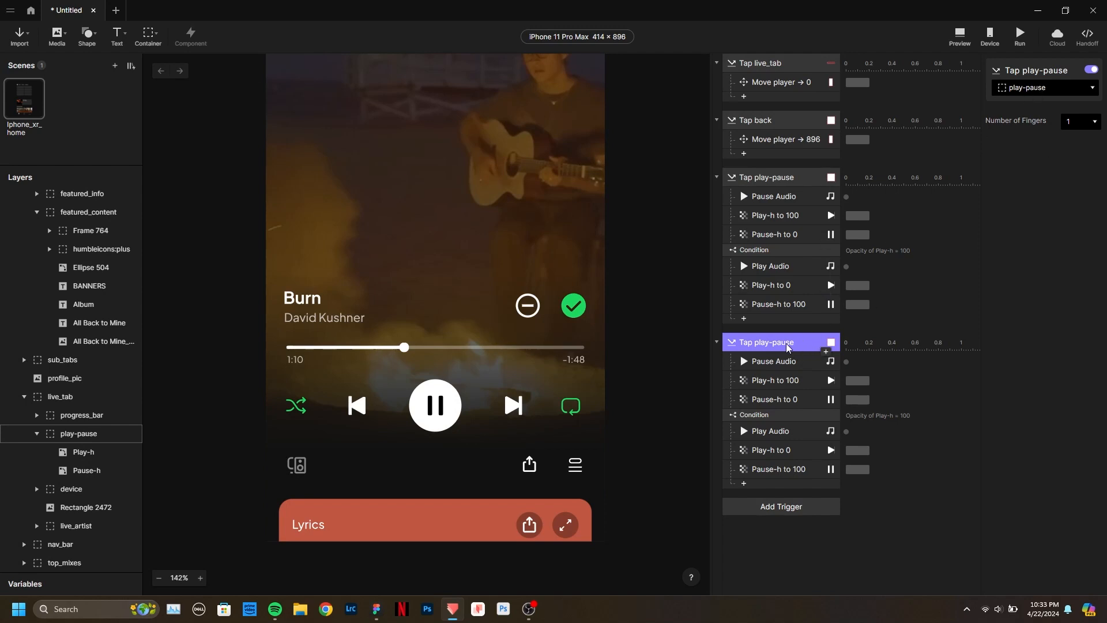
left_click(1049, 88)
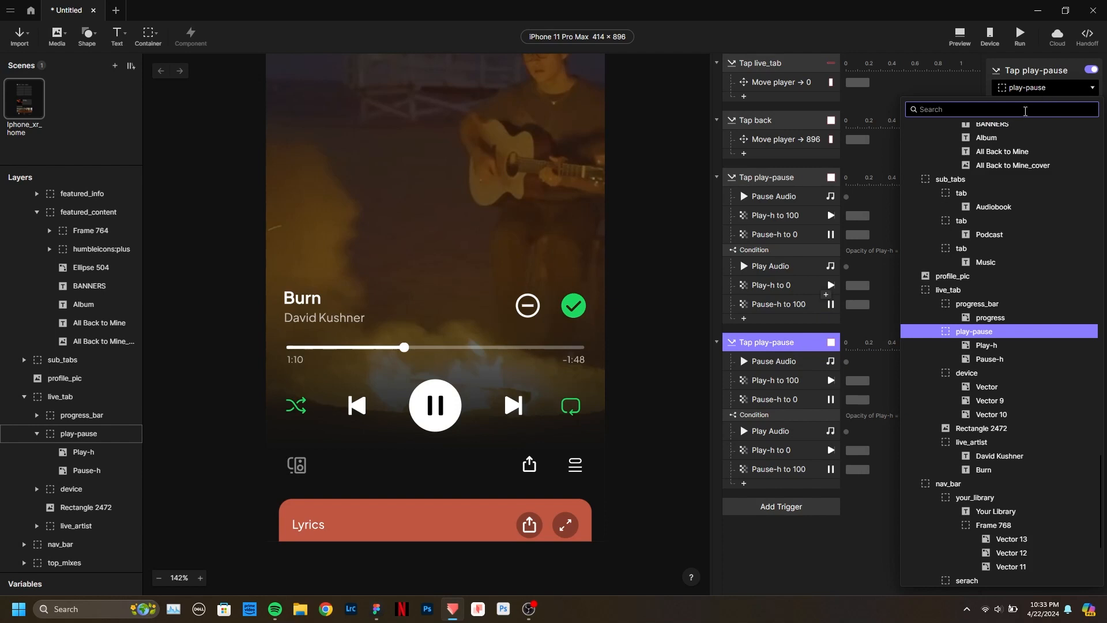
type("-p")
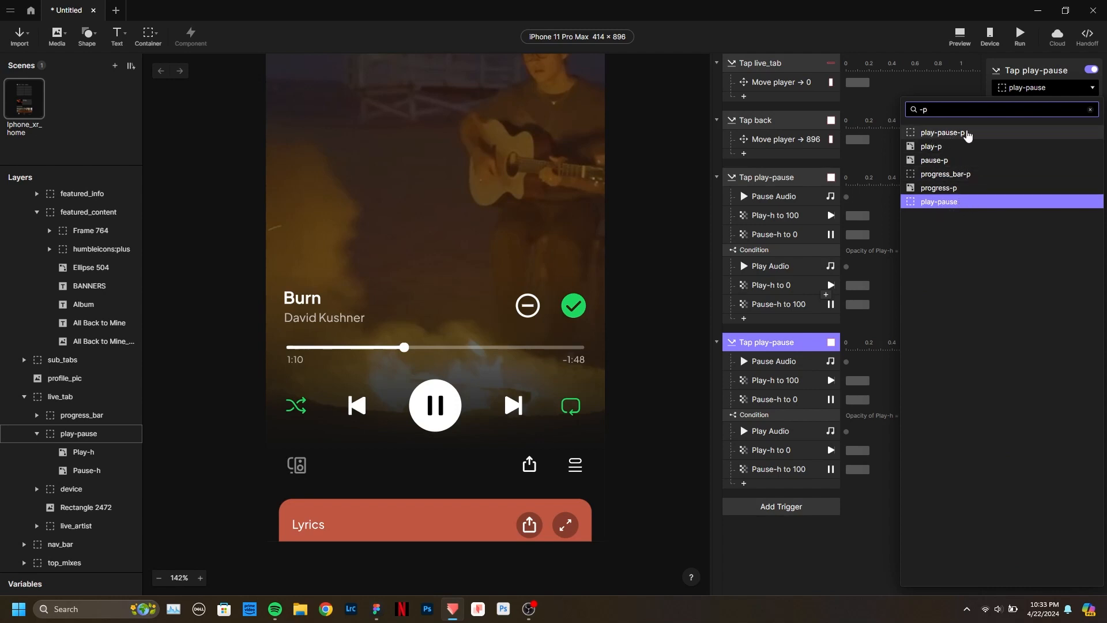
left_click(971, 134)
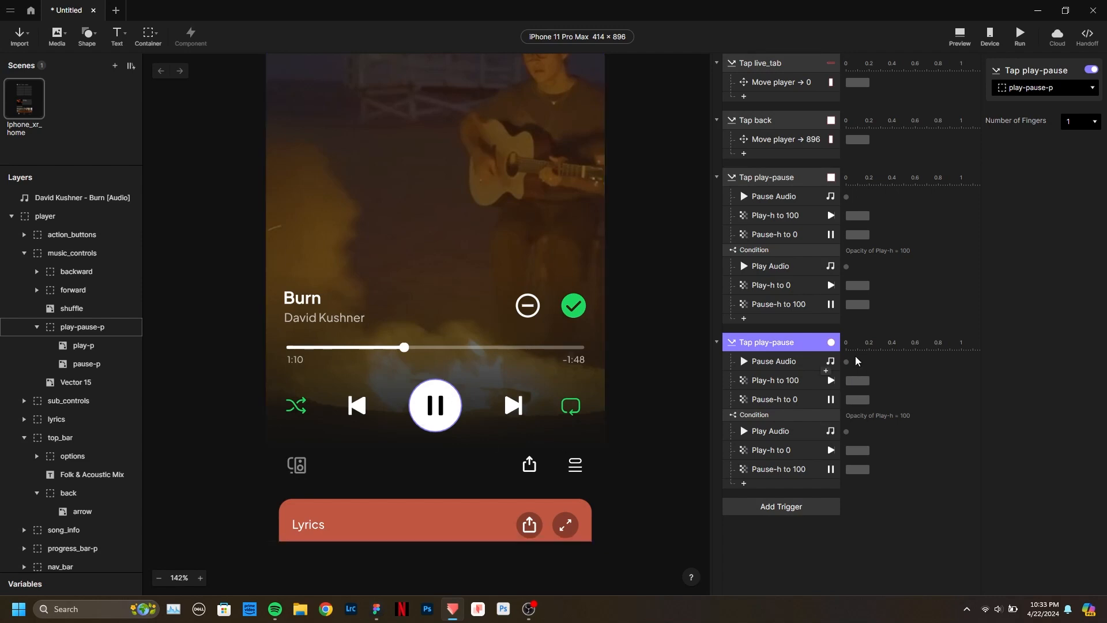
Rename the duplicated trigger as Tap play-pause-p and check its Pause Audio and Play Audio responses.
double_click(790, 342)
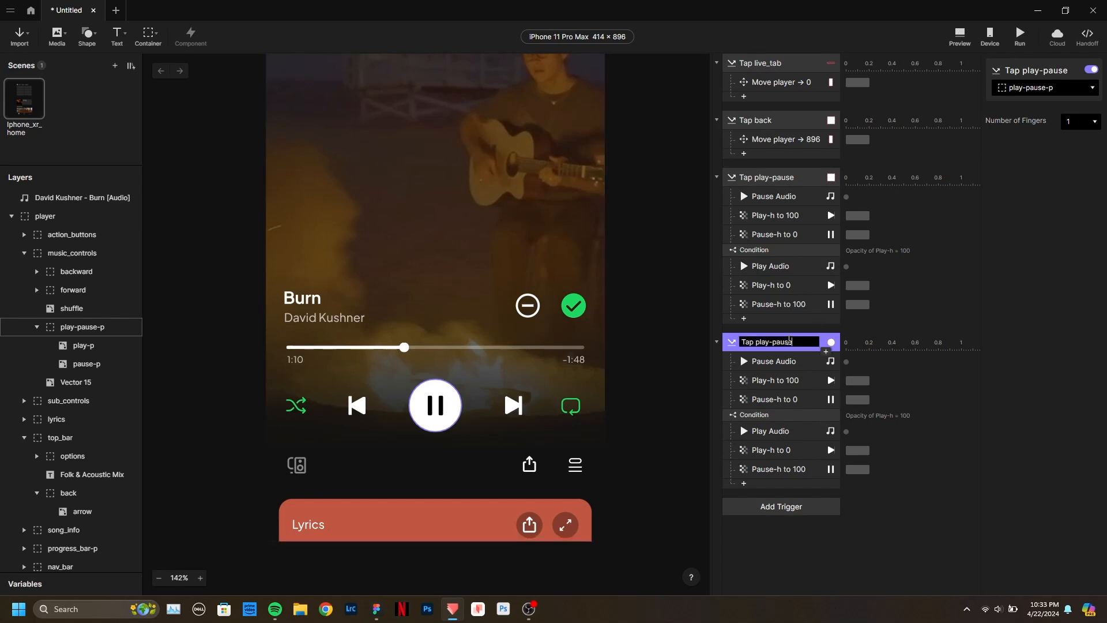
key("Return")
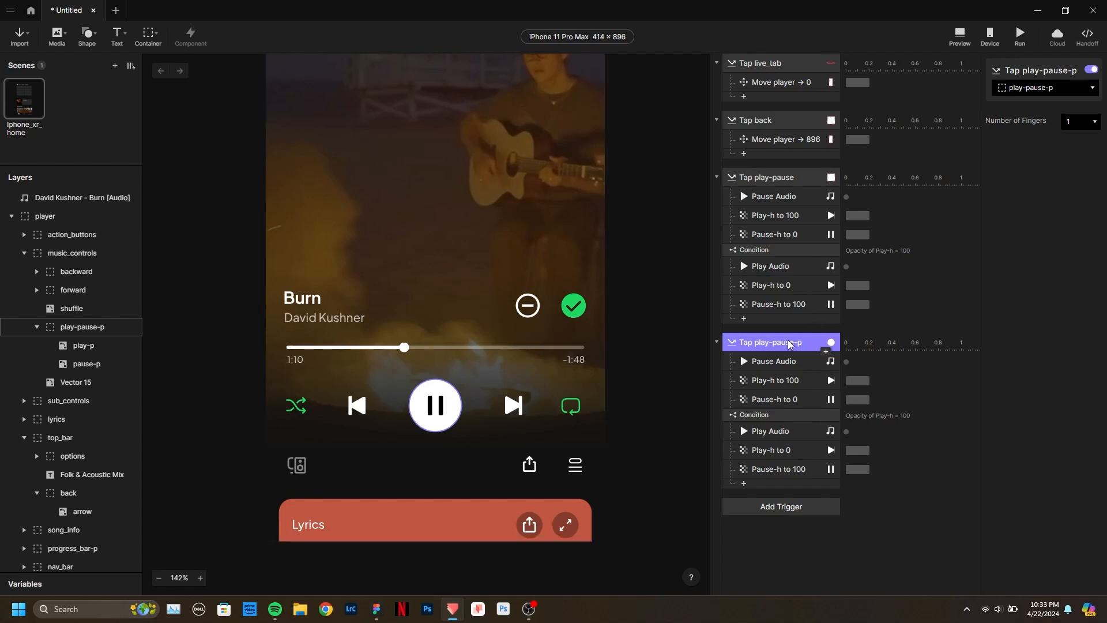
left_click(797, 361)
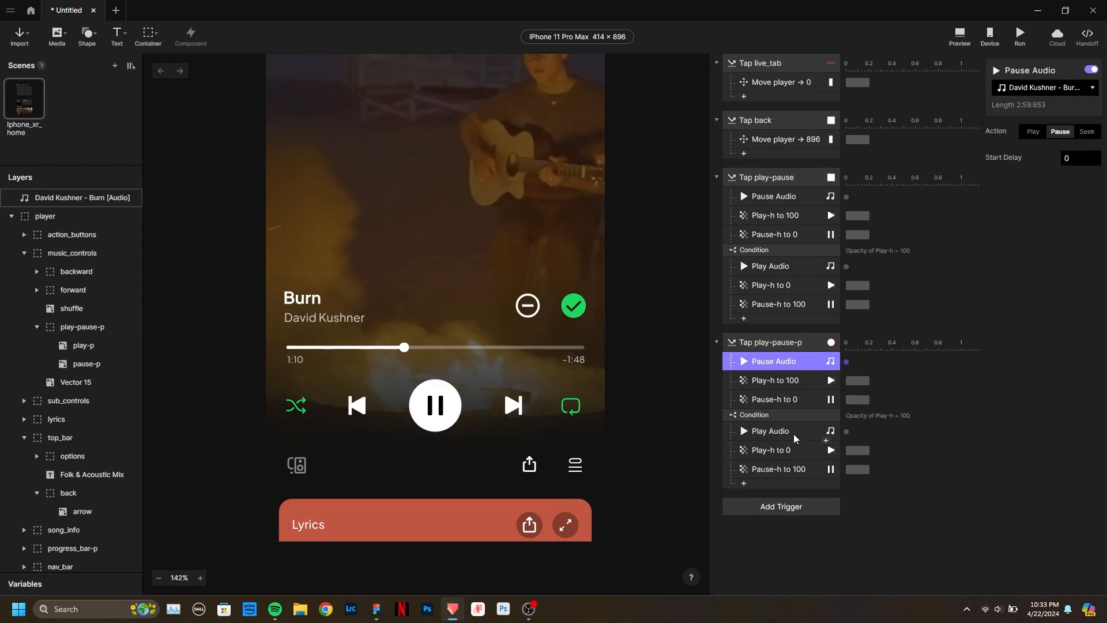
left_click(792, 431)
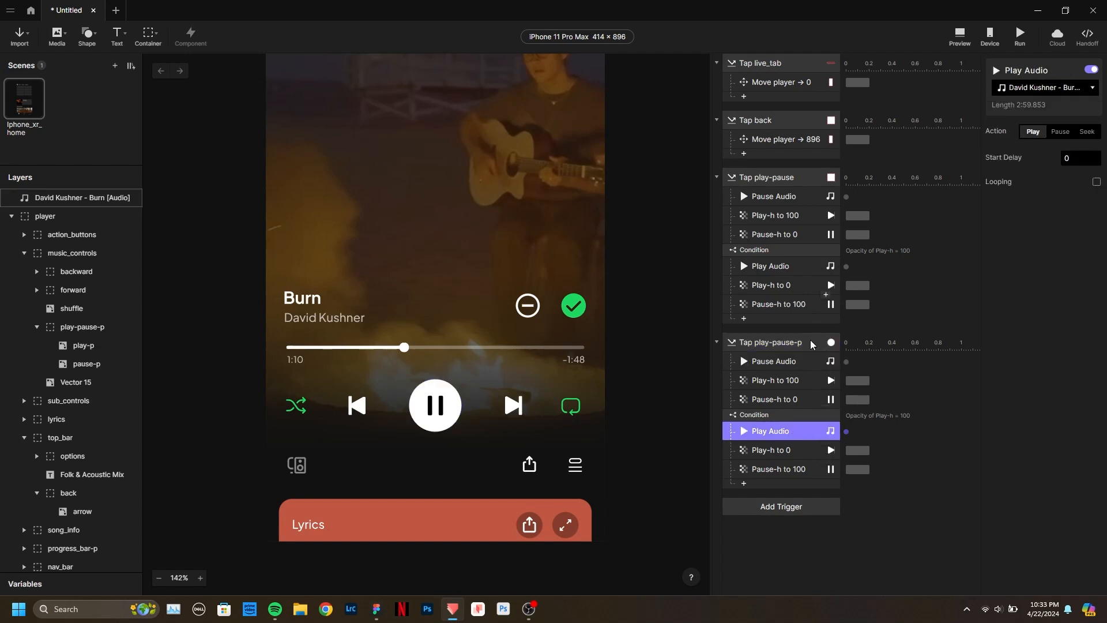
left_click(792, 363)
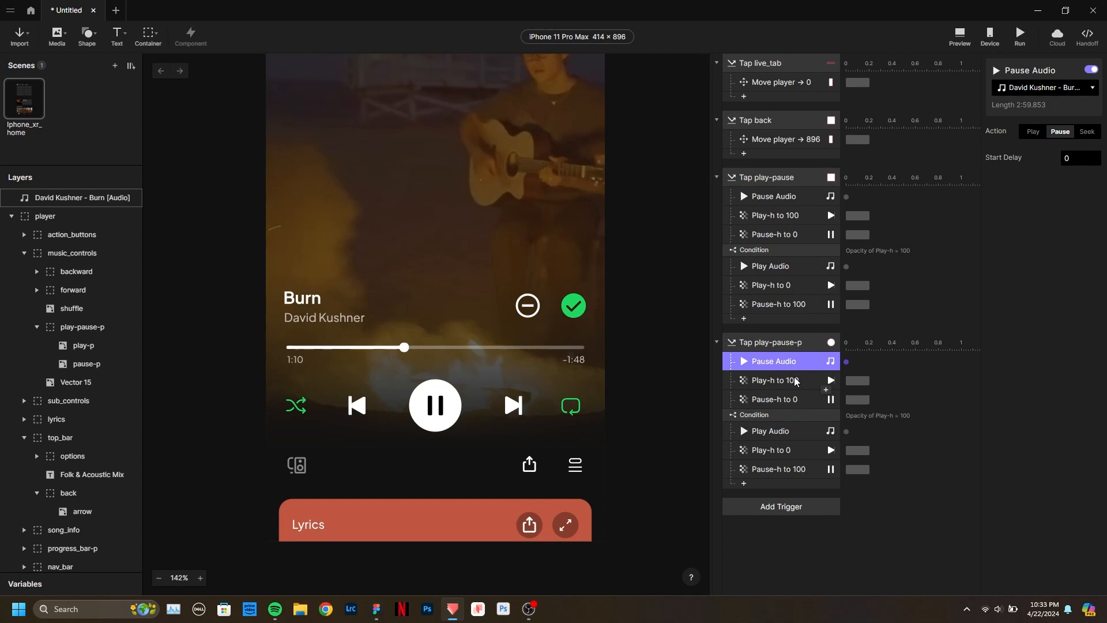
Retarget the Play-h to 100 response under Tap play-pause-p to the play-p layer and rename it as Play-p to 100.
left_click(796, 382)
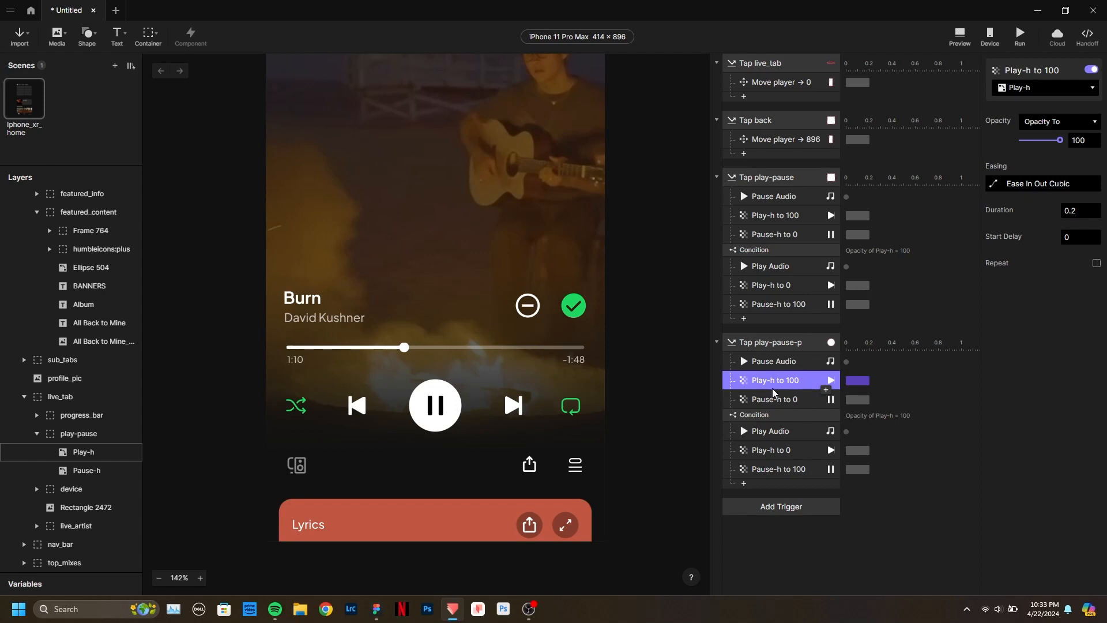
left_click(1032, 87)
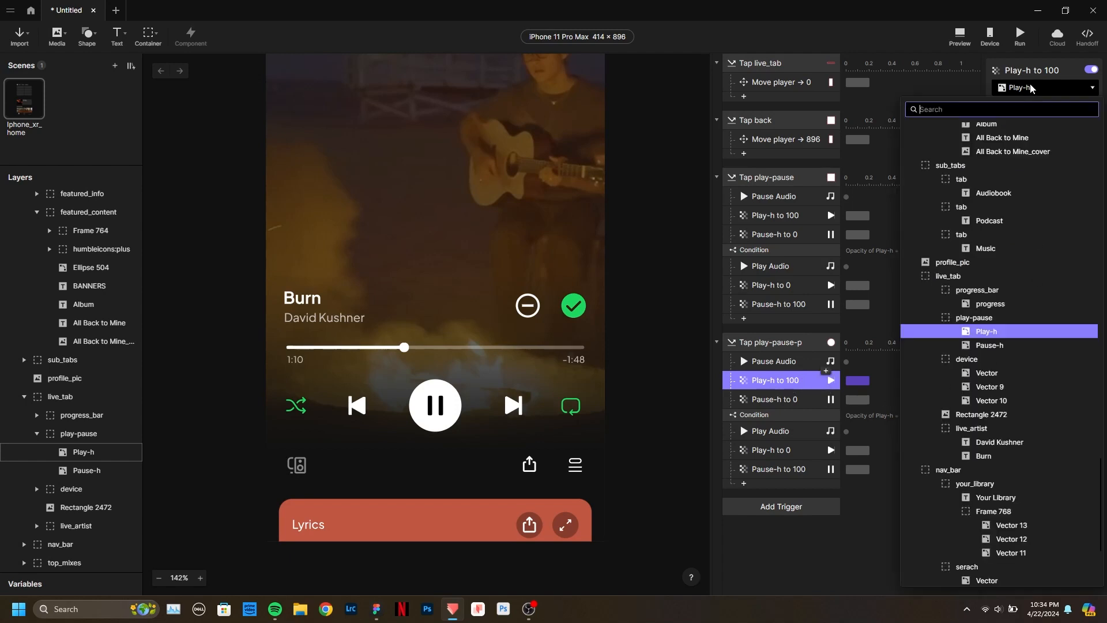
type("play-p")
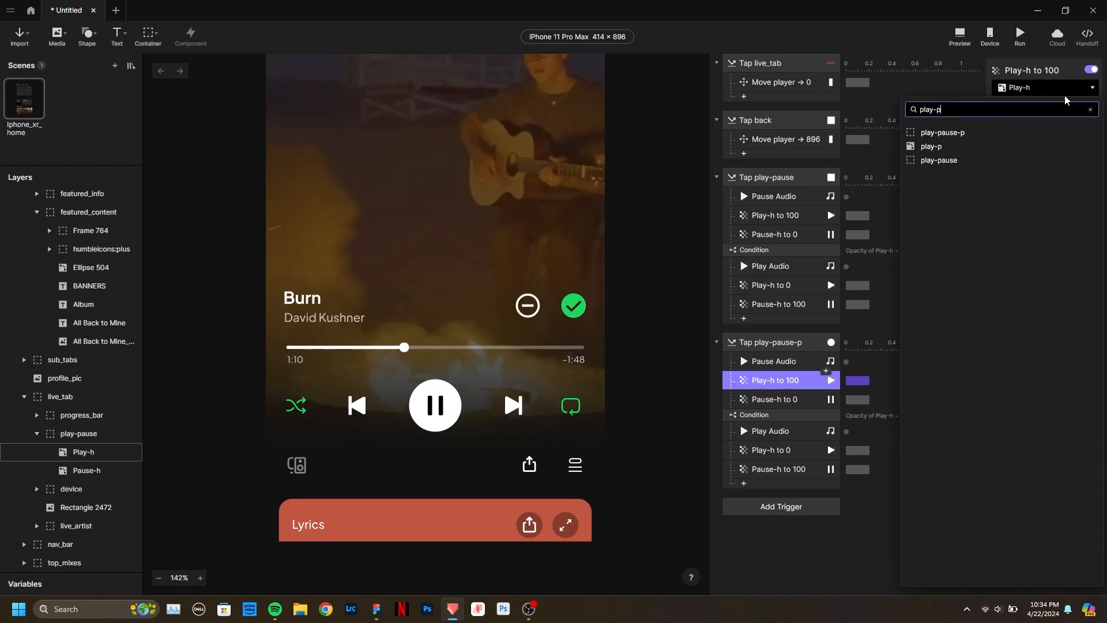
left_click(968, 148)
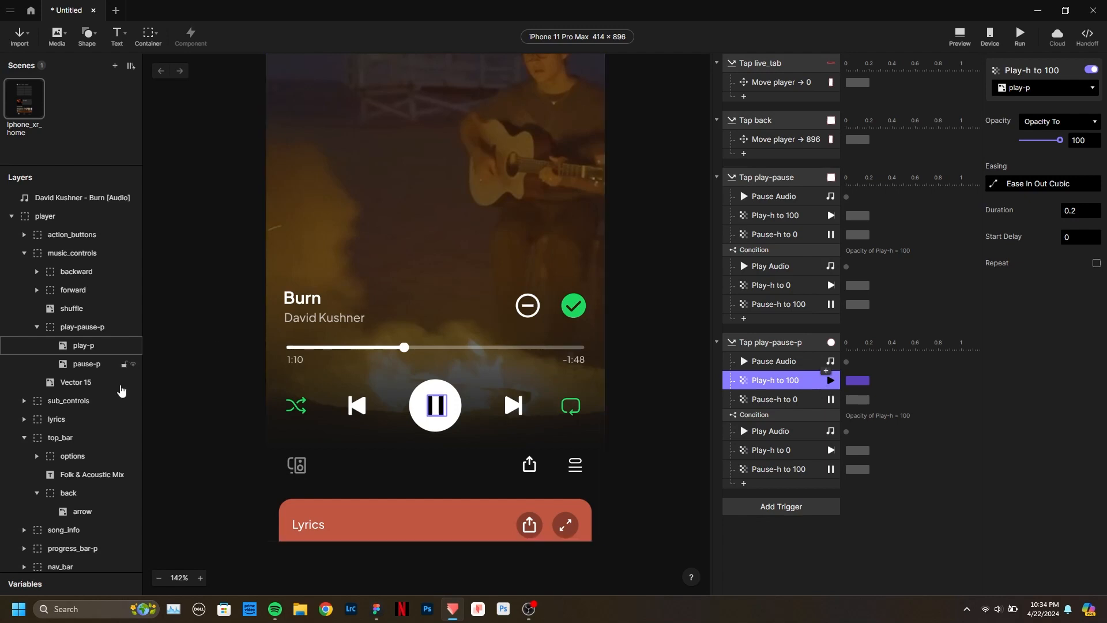
left_click(436, 405)
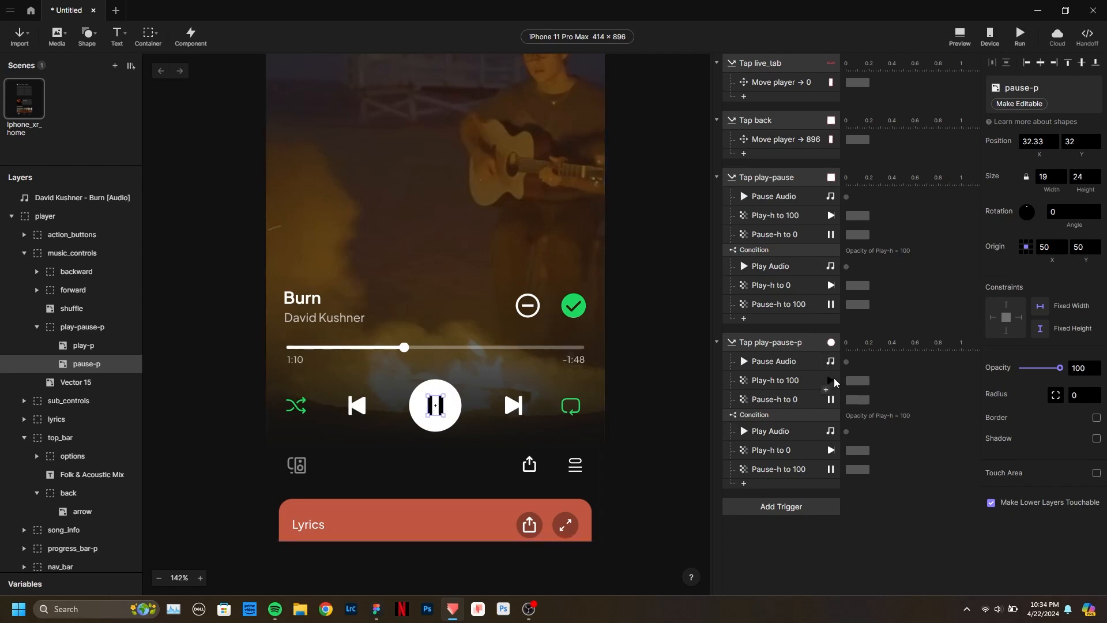
left_click(831, 382)
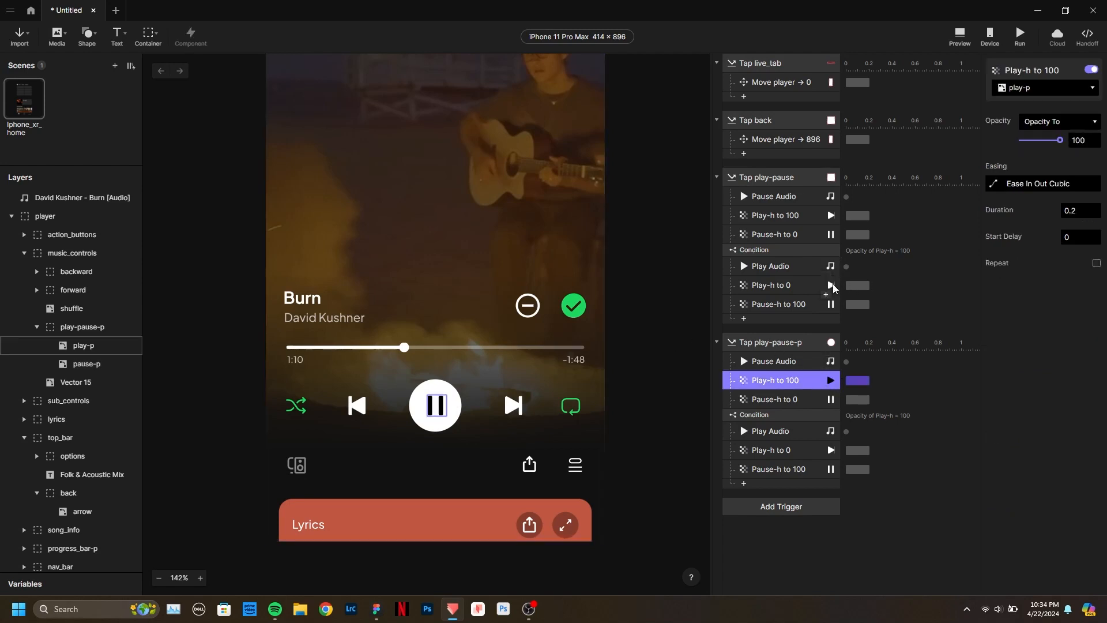
double_click(782, 379)
left_click(777, 380)
key("BackSpace")
type("p")
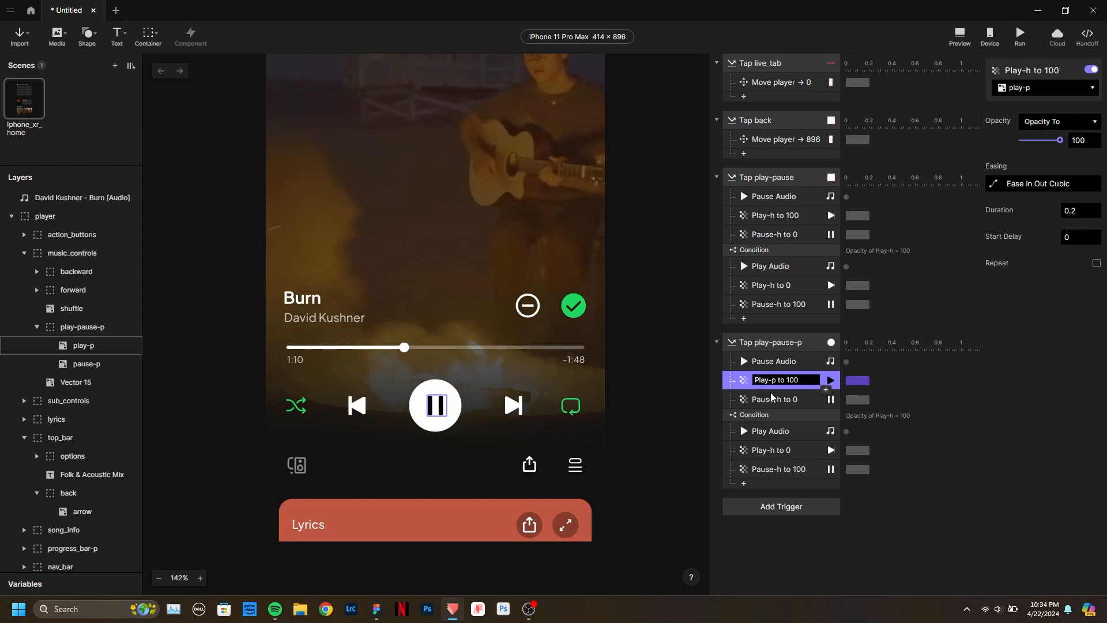
Retarget the Pause-h to 0 response under Tap play-pause-p to the pause-p layer.
left_click(798, 396)
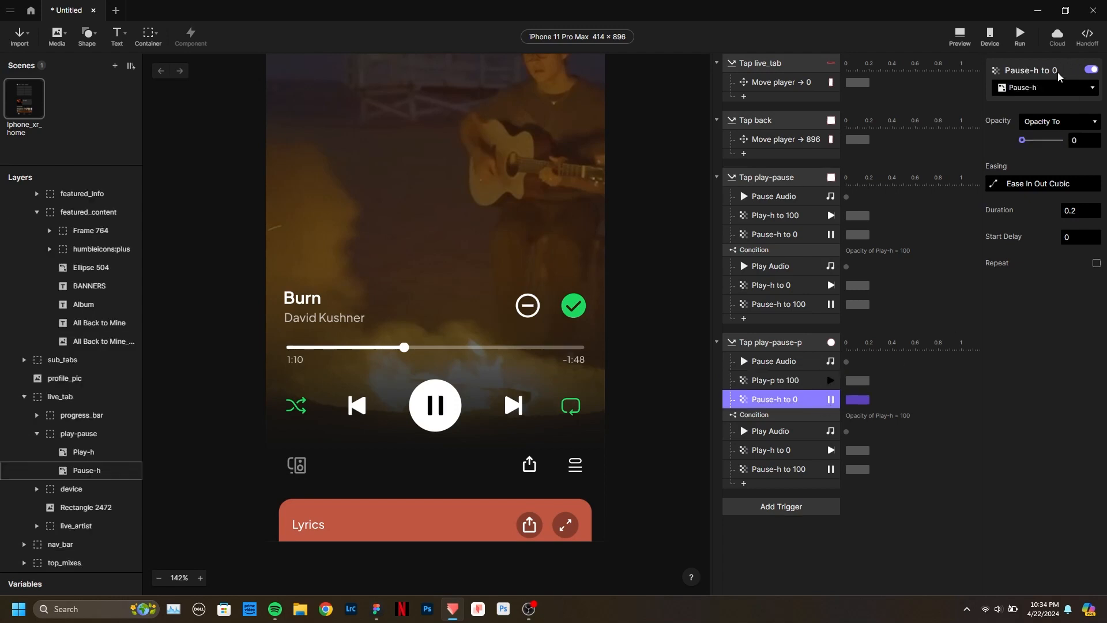
left_click(1057, 87)
left_click(991, 129)
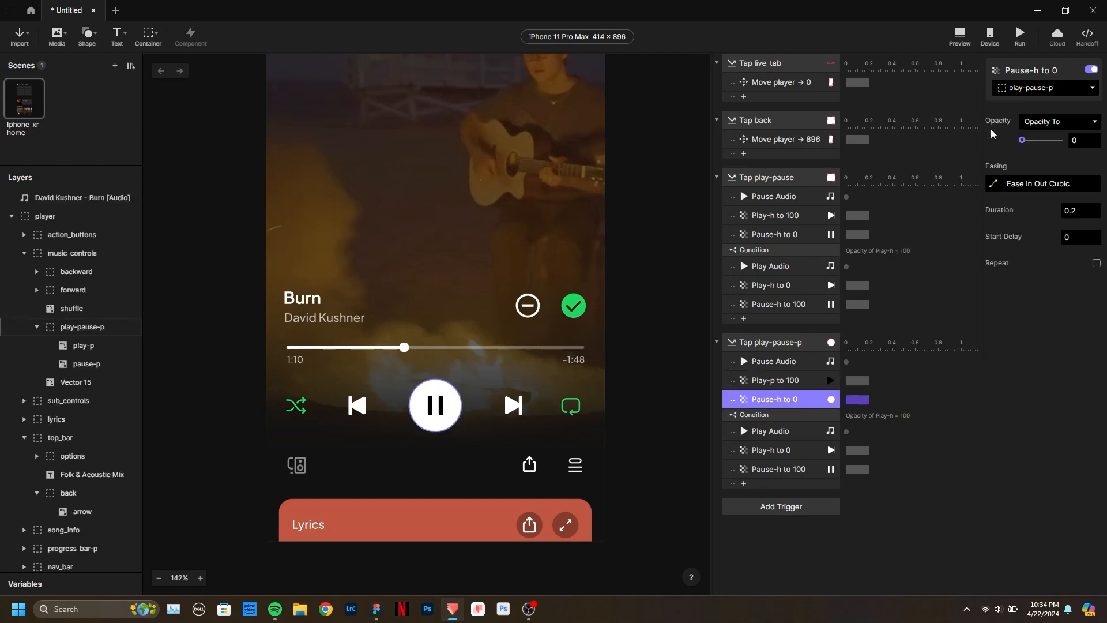
left_click(1062, 87)
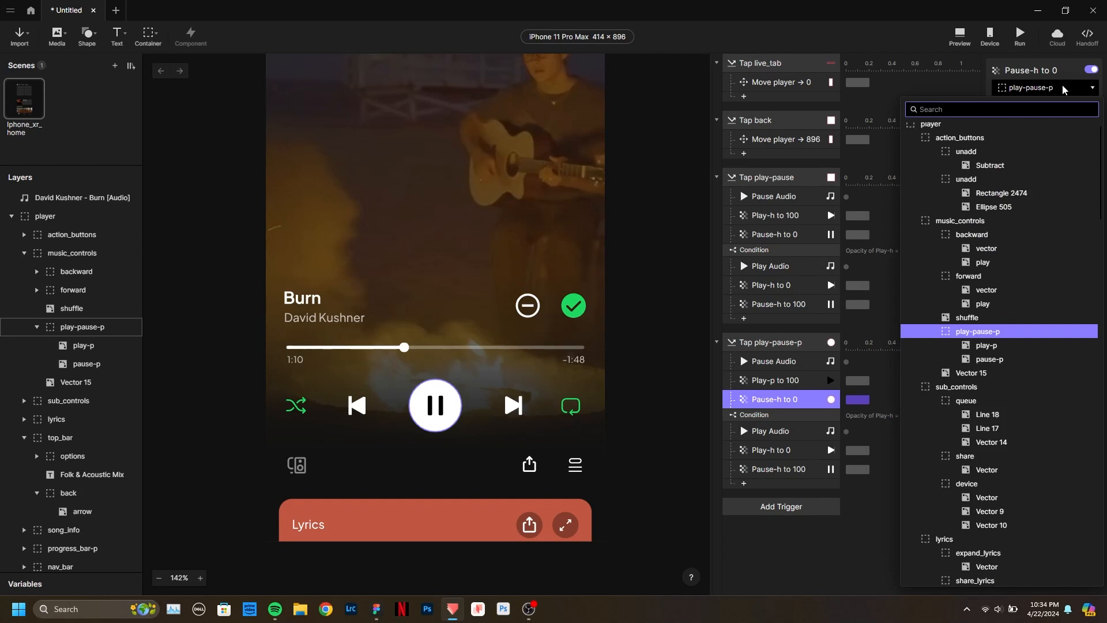
type("pause")
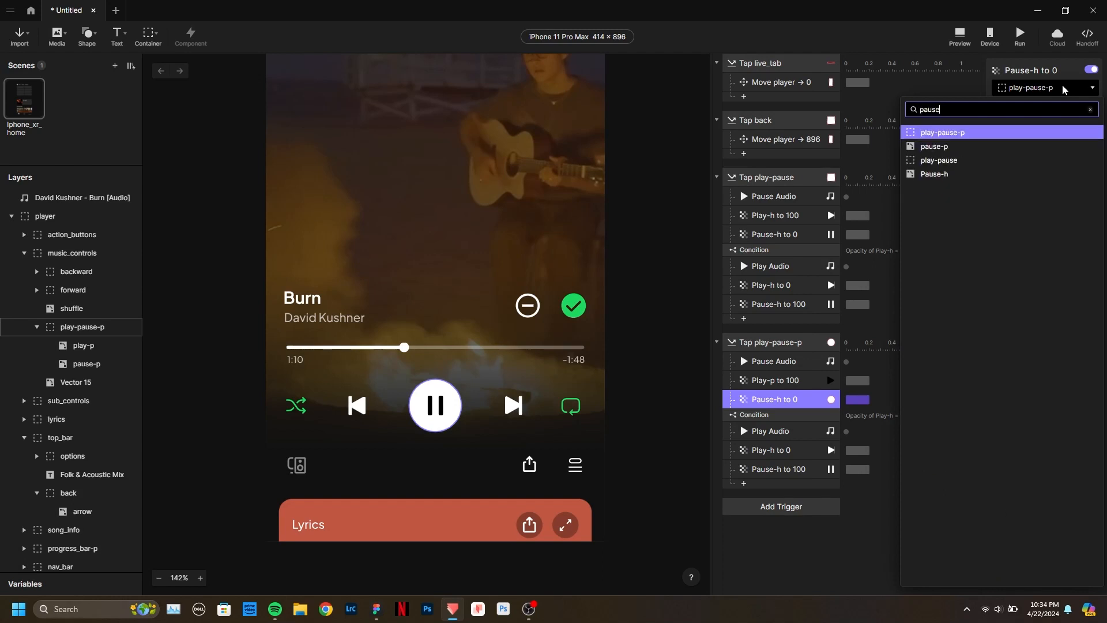
left_click(956, 146)
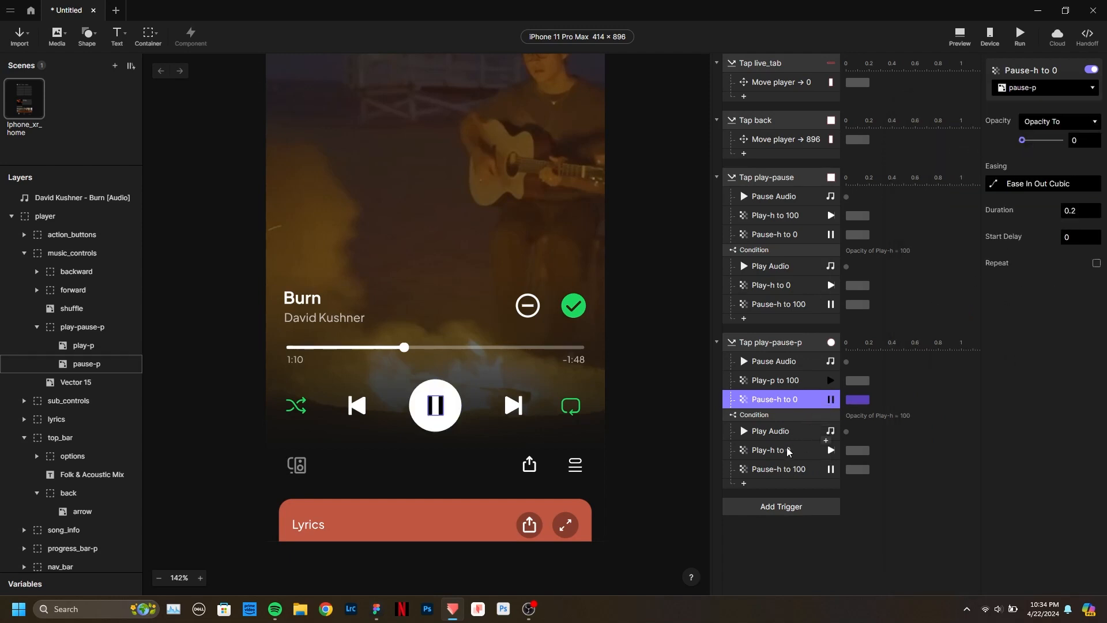
Retarget the Play-h to 0 response under Tap play-pause-p's condition to the play-p layer.
left_click(788, 451)
left_click(1040, 87)
type("play-")
left_click(983, 145)
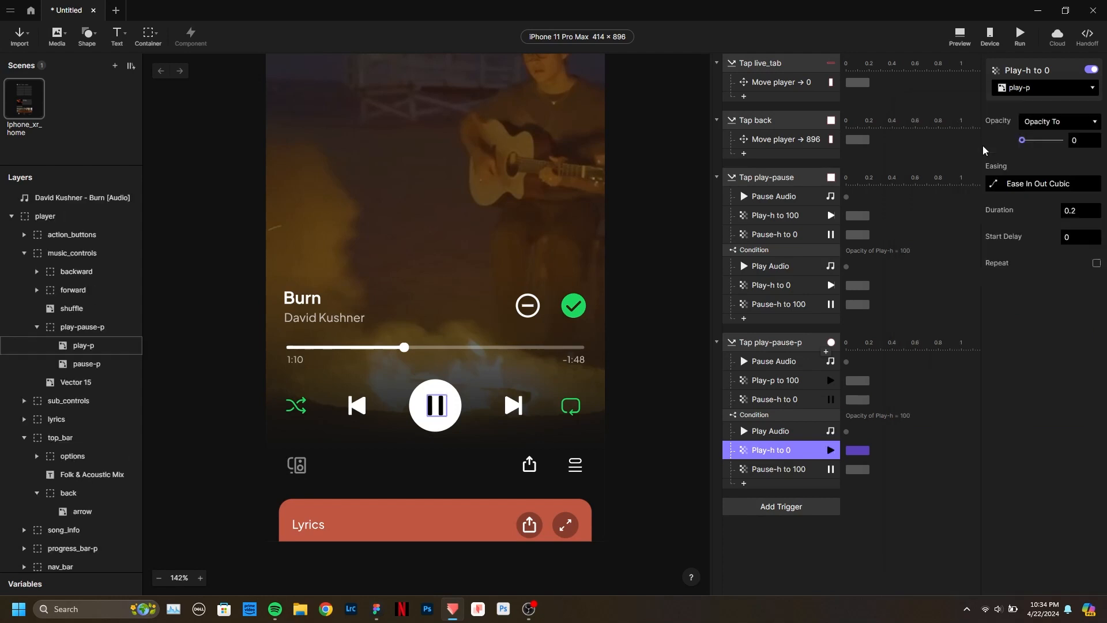
Retarget the Pause-h to 100 response under Tap play-pause-p's condition to the pause-p layer.
left_click(794, 470)
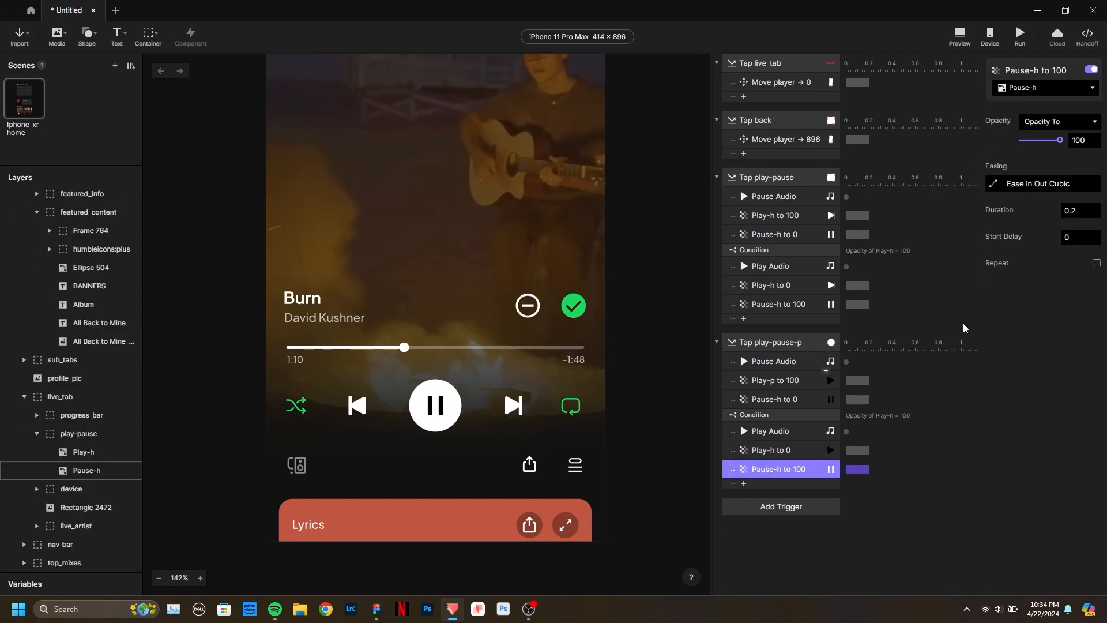
left_click(1027, 90)
type("pause")
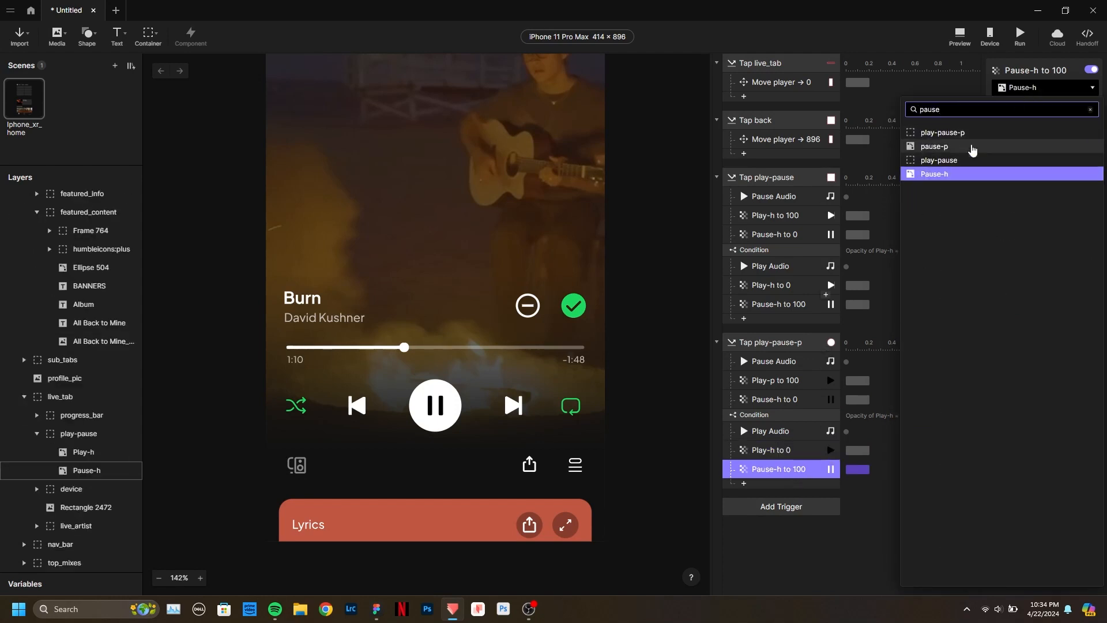
left_click(972, 146)
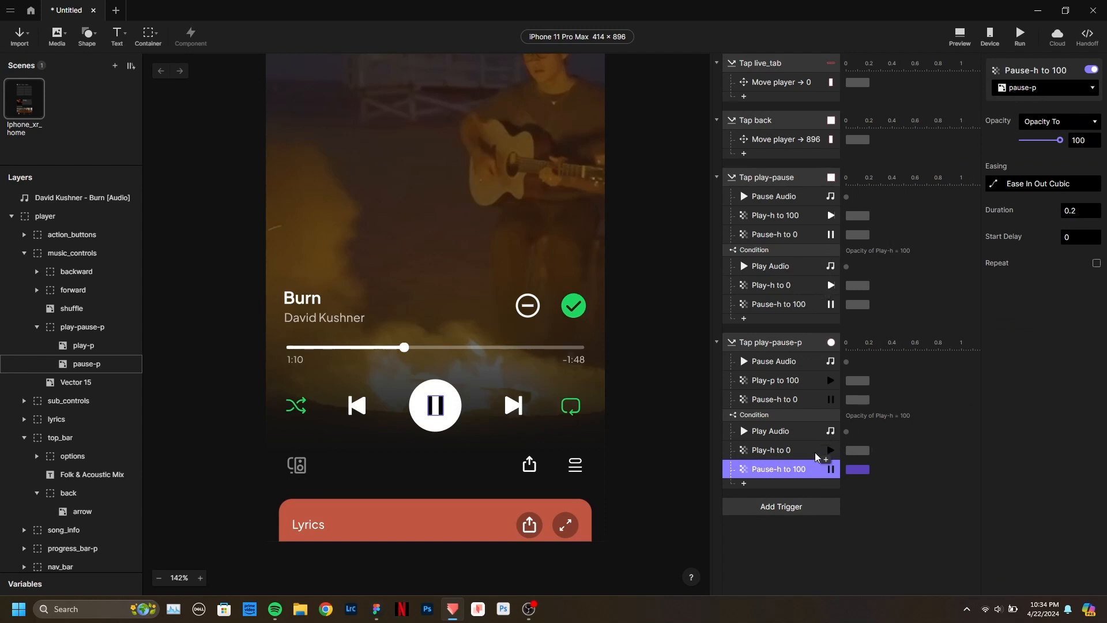
Rename the Pause-h to 0 response under Tap play-pause-p as Pause-p to 0.
left_click(781, 404)
double_click(782, 400)
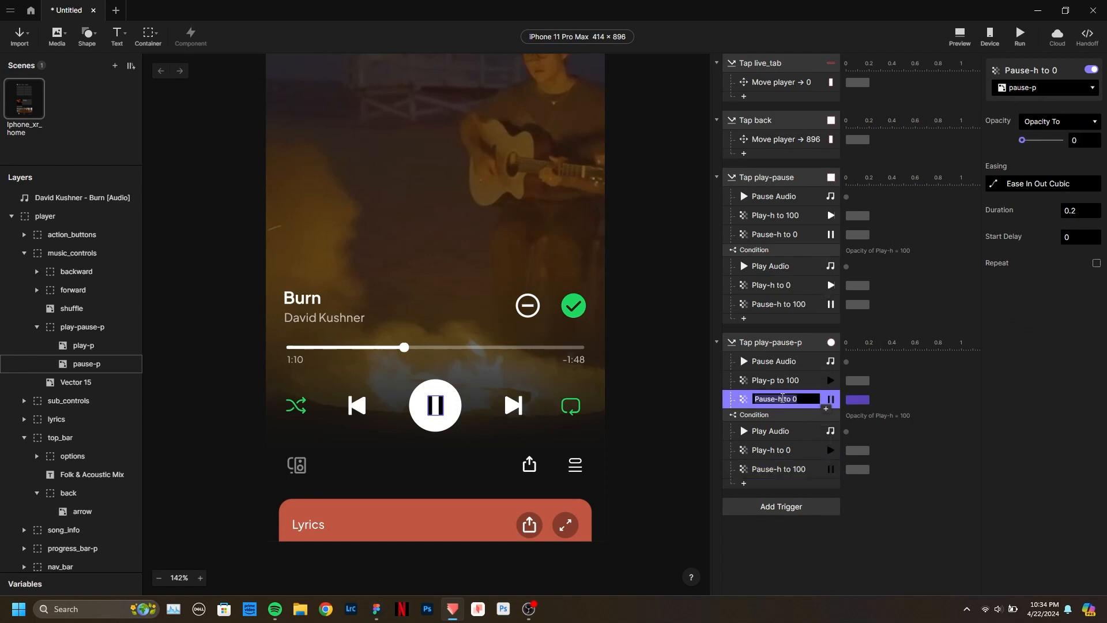
type("p")
key("Return")
Rename the Play-h to 0 response under Tap play-pause-p's condition as Play-p to 0.
left_click(773, 450)
double_click(773, 450)
left_click(774, 449)
key("BackSpace")
type("p")
key("Return")
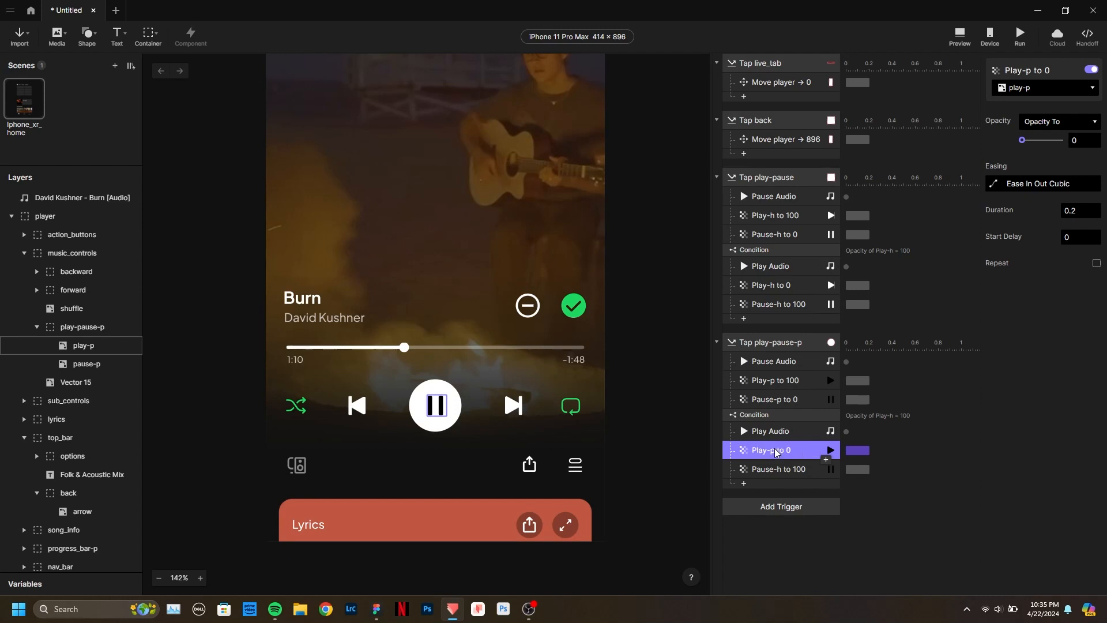
Rename the Pause-h to 100 response under Tap play-pause-p's condition as Pause-p to 100.
left_click(780, 468)
double_click(781, 468)
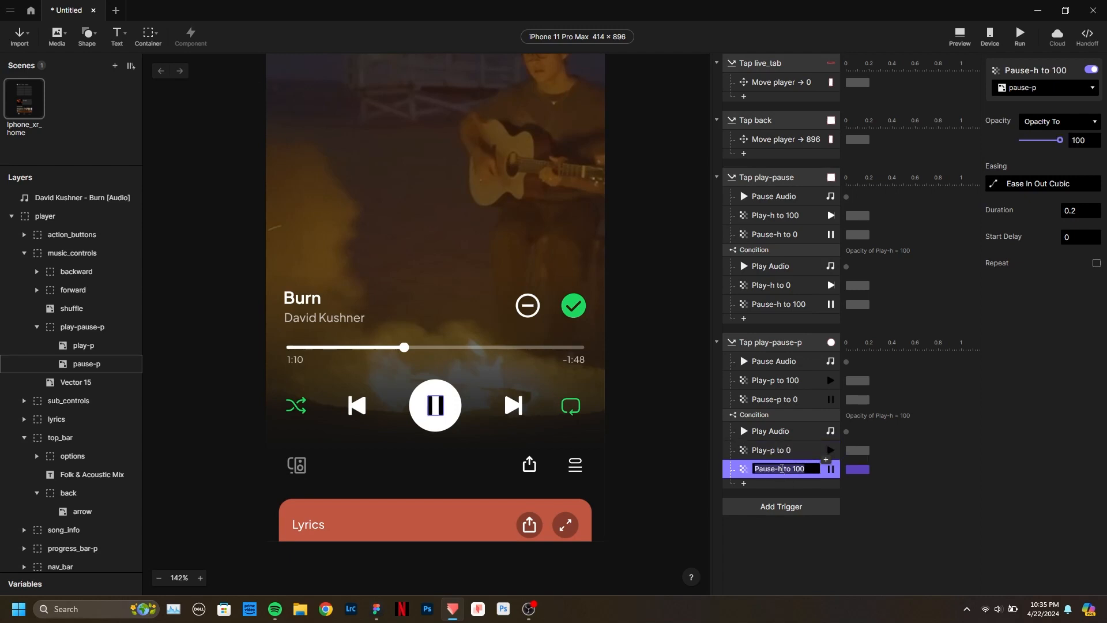
left_click(781, 468)
key("BackSpace")
type("p")
key("Return")
left_click(913, 529)
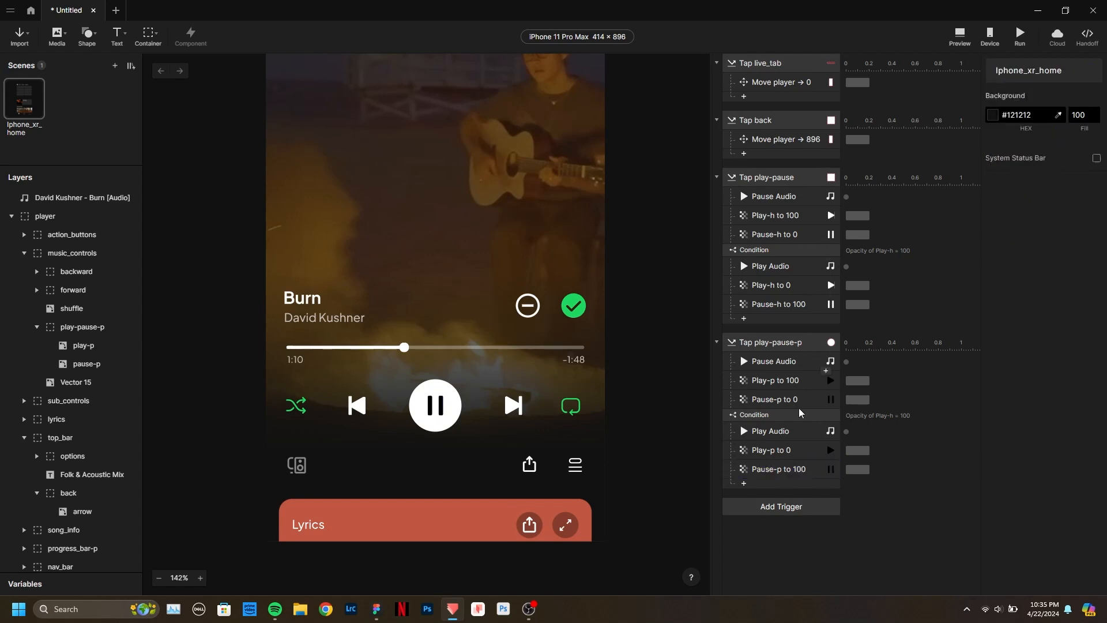
Preview the prototype, open the player from the live tab, test its play-pause button and close the preview.
left_click(760, 347)
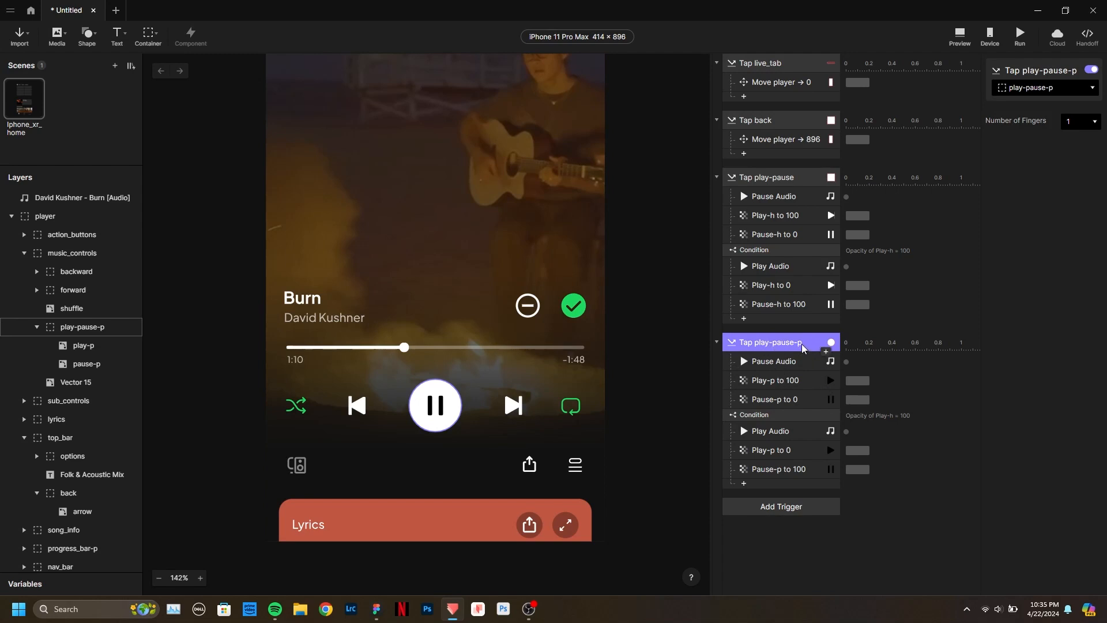
left_click(799, 399)
left_click(796, 470)
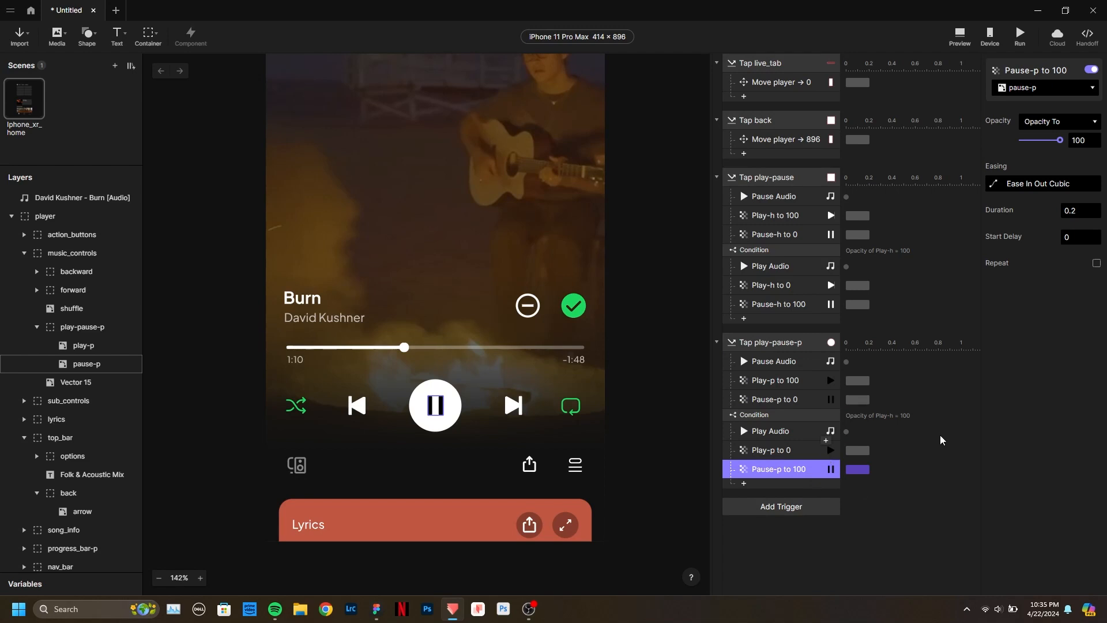
left_click(960, 35)
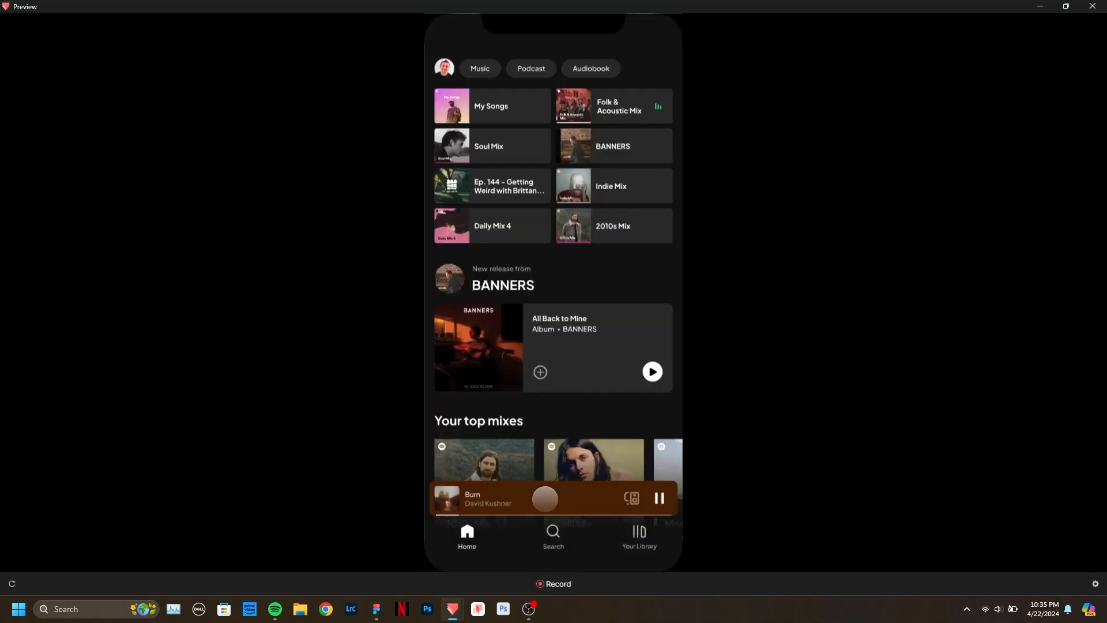
left_click(542, 497)
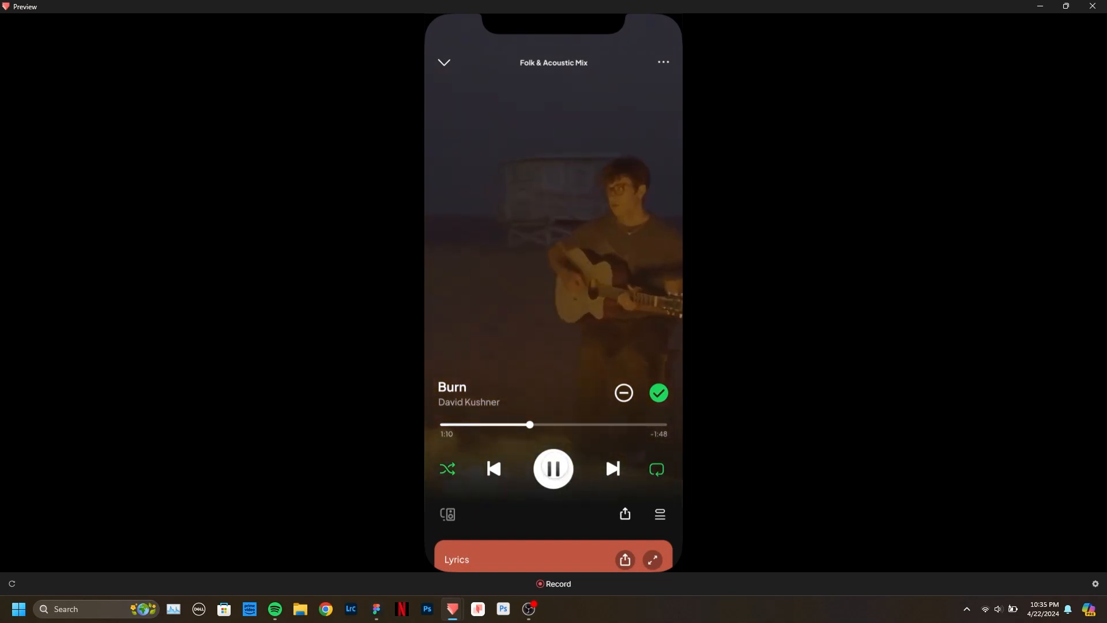
left_click(554, 468)
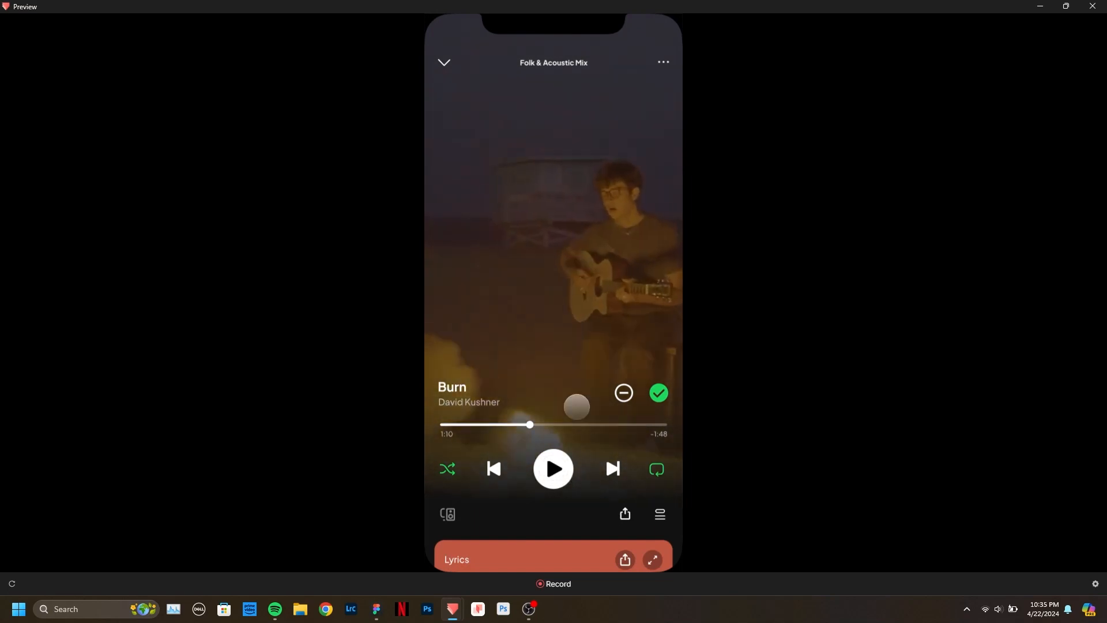
left_click(1092, 6)
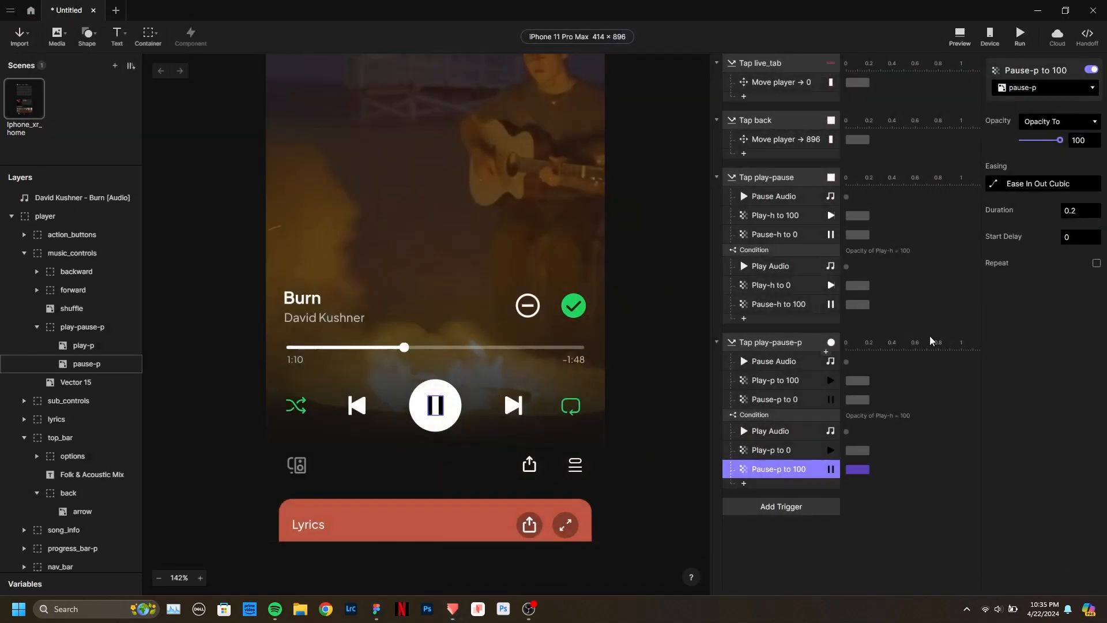
Examine the responses and condition under Tap play-pause-p, and check which layer the Play-h to 100 response under Tap play-pause targets.
left_click(766, 344)
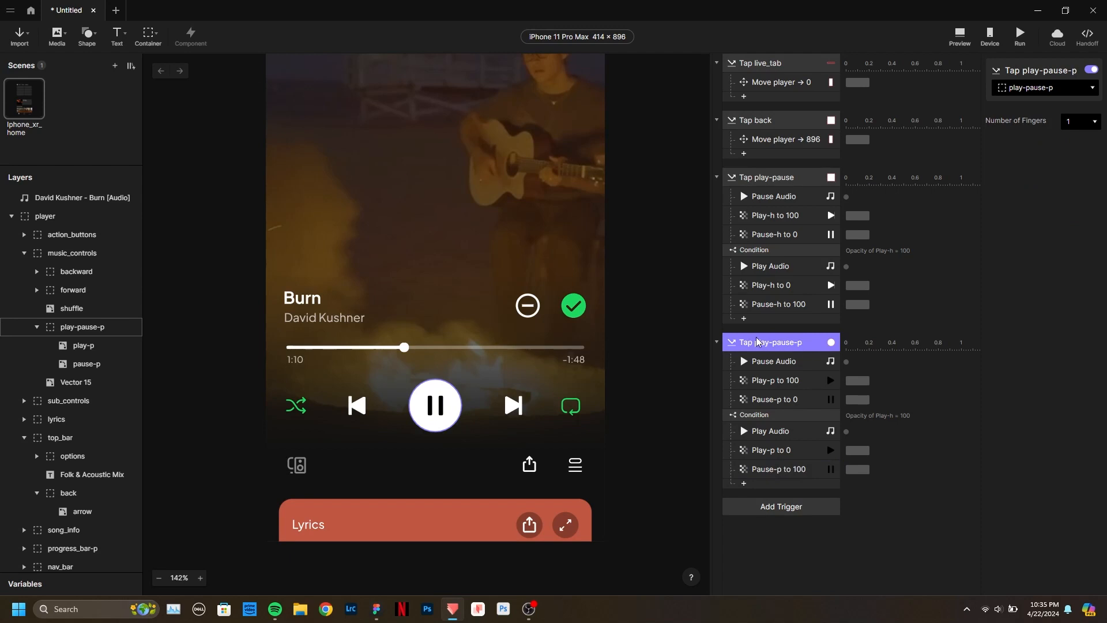
left_click(795, 365)
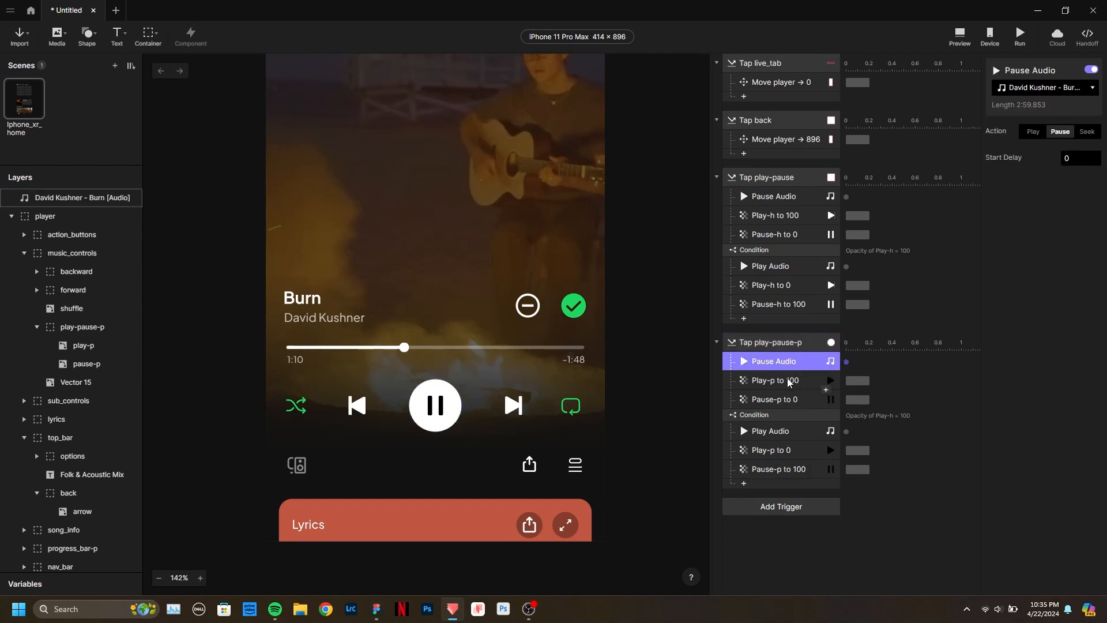
left_click(789, 381)
left_click(792, 402)
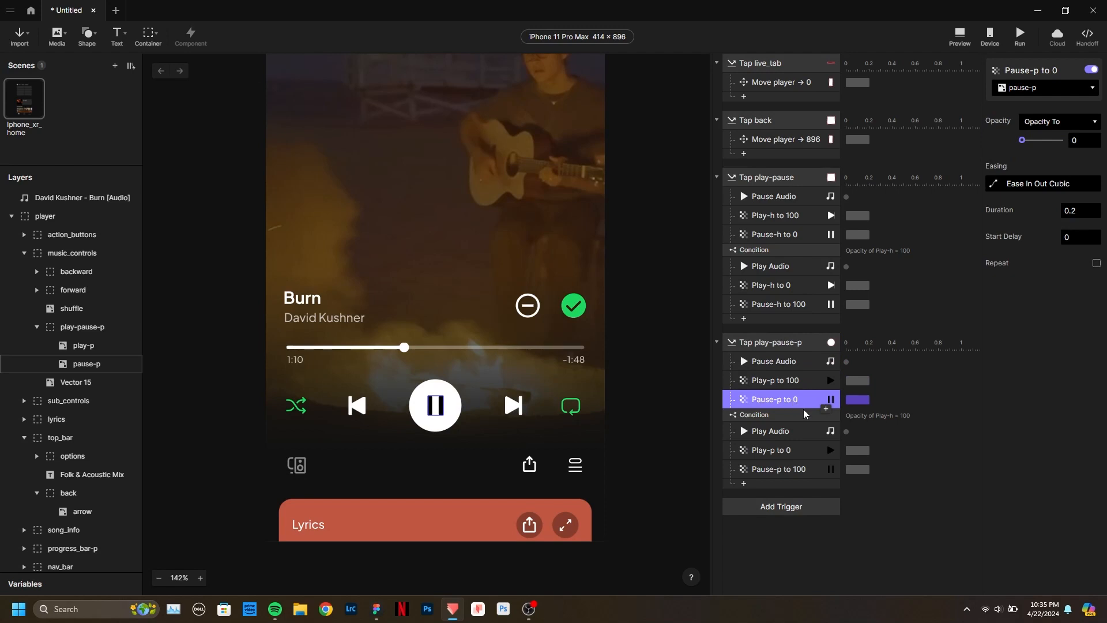
left_click(808, 469)
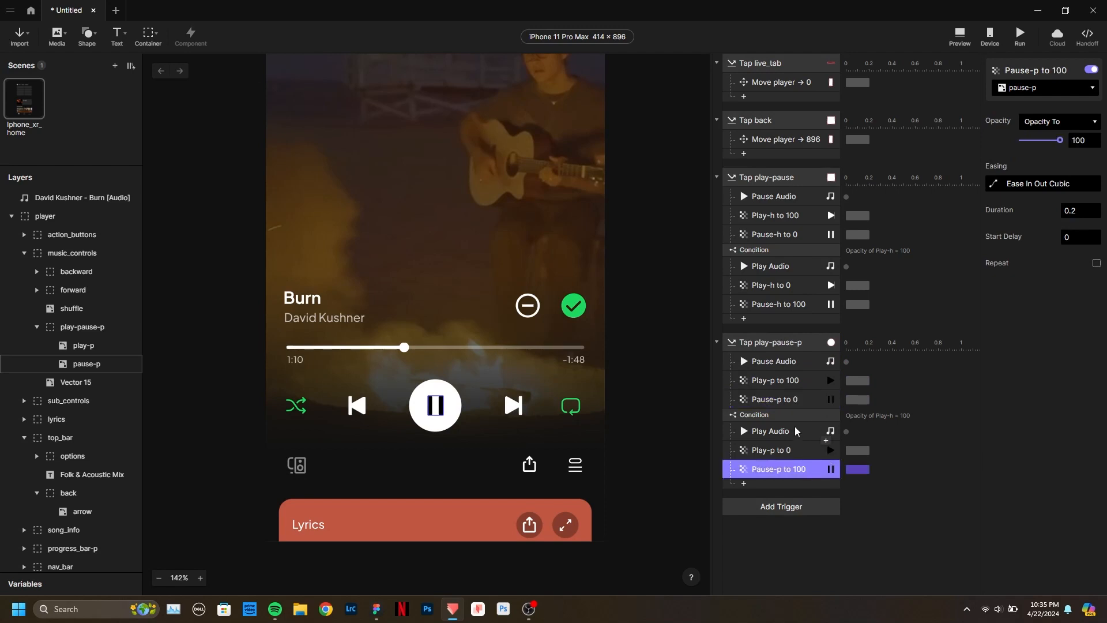
left_click(783, 414)
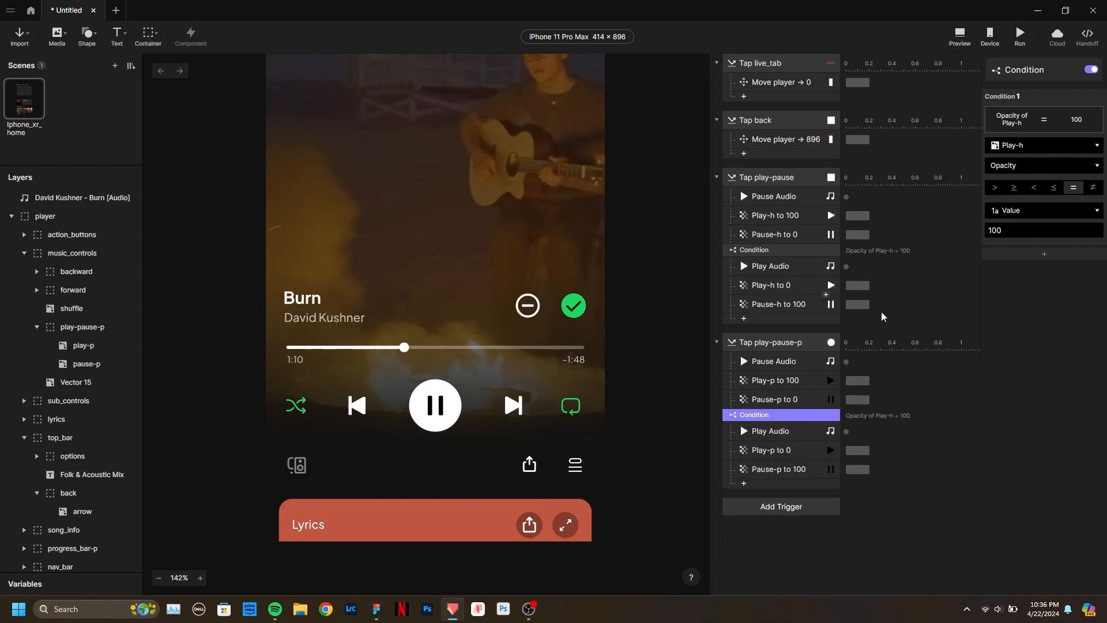
left_click(793, 222)
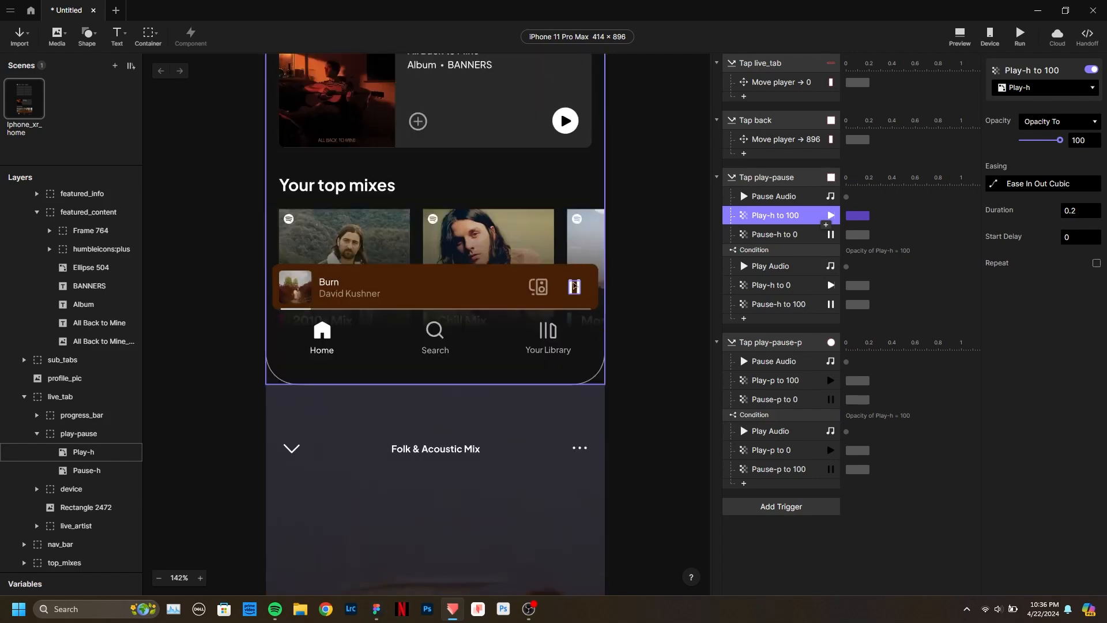
scroll(588, 282, "down", 10)
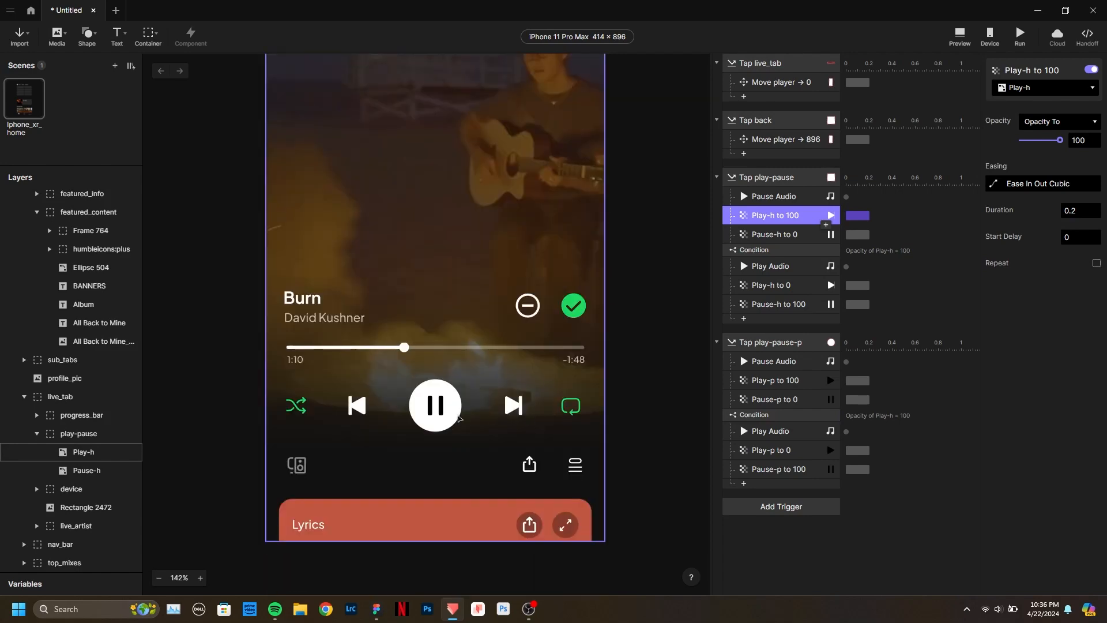
Retarget Tap play-pause-p's condition to the play-p layer.
left_click(797, 420)
left_click(1041, 146)
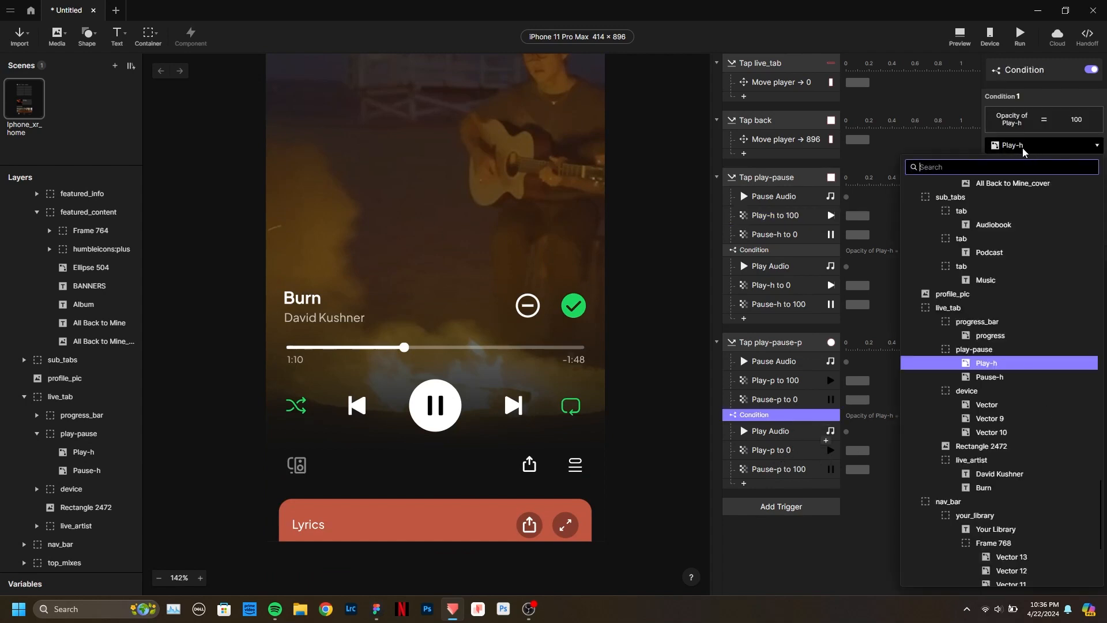
type("play-p")
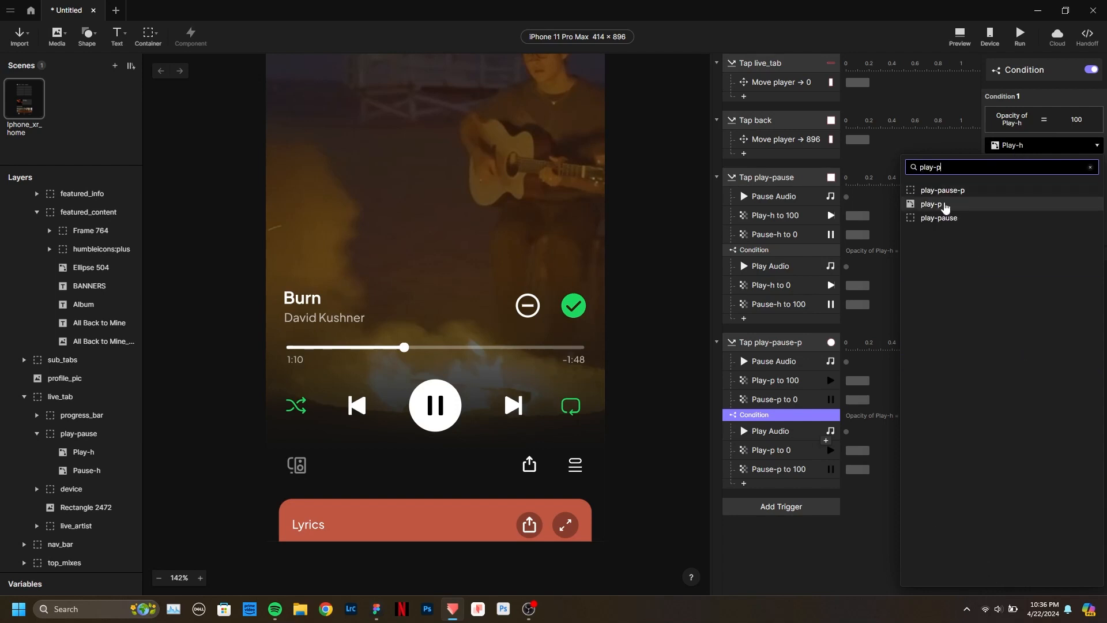
left_click(945, 204)
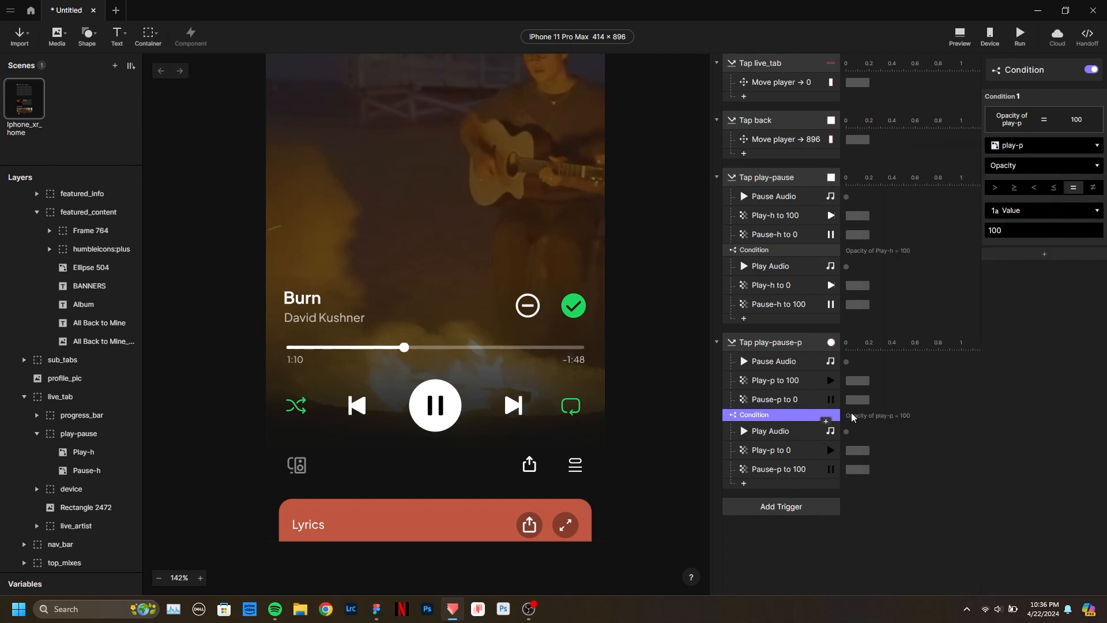
left_click(796, 381)
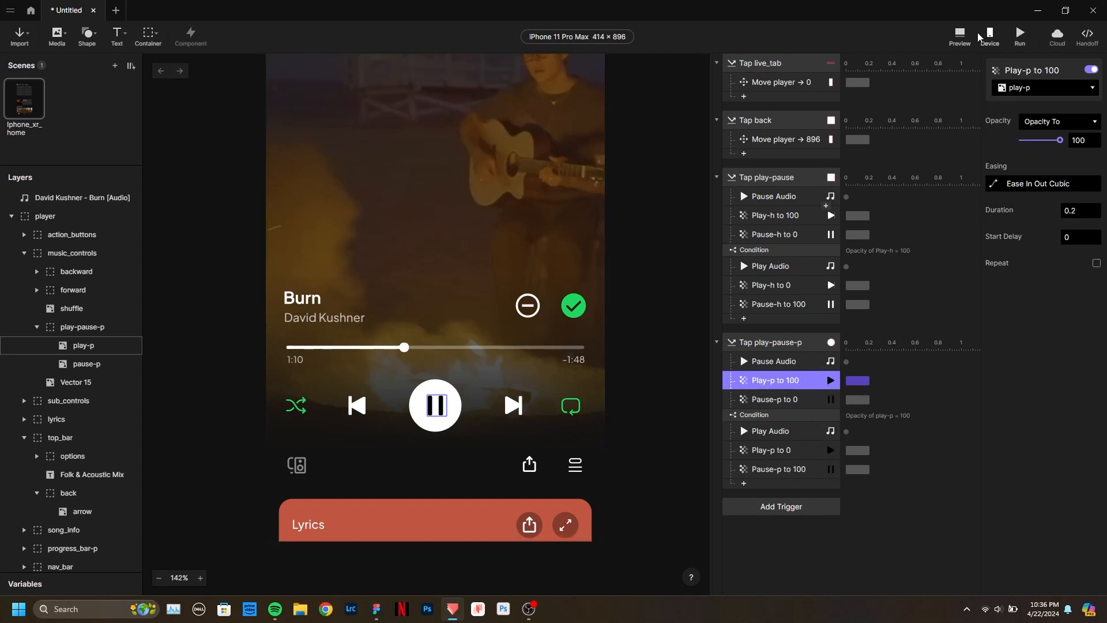
Preview the prototype and test the play-pause toggles on the live tab and in the opened player.
left_click(960, 36)
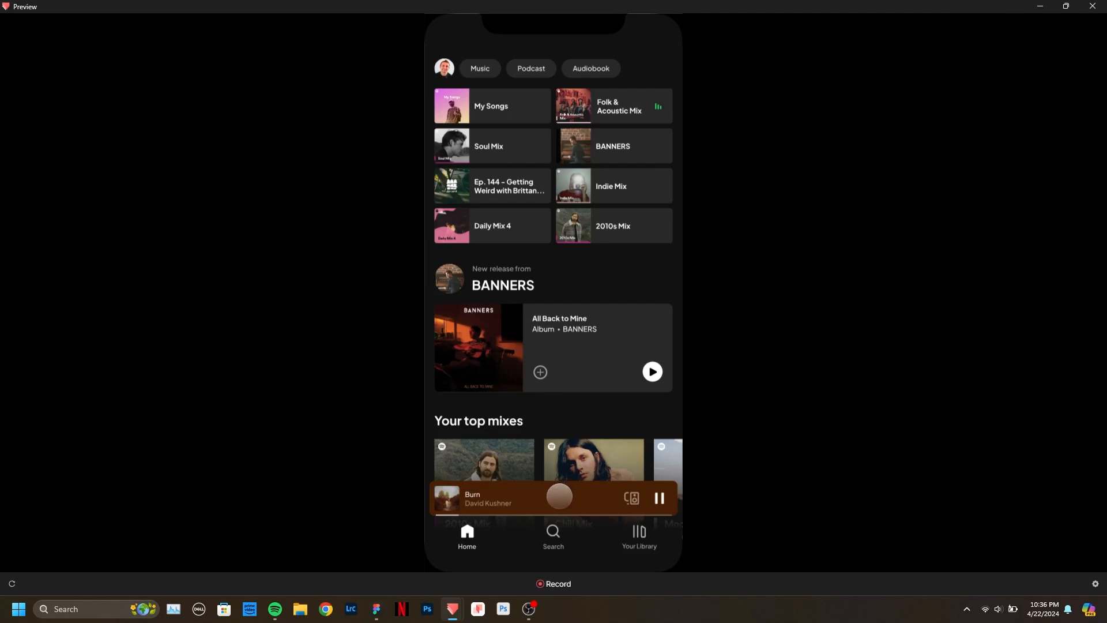
left_click(662, 499)
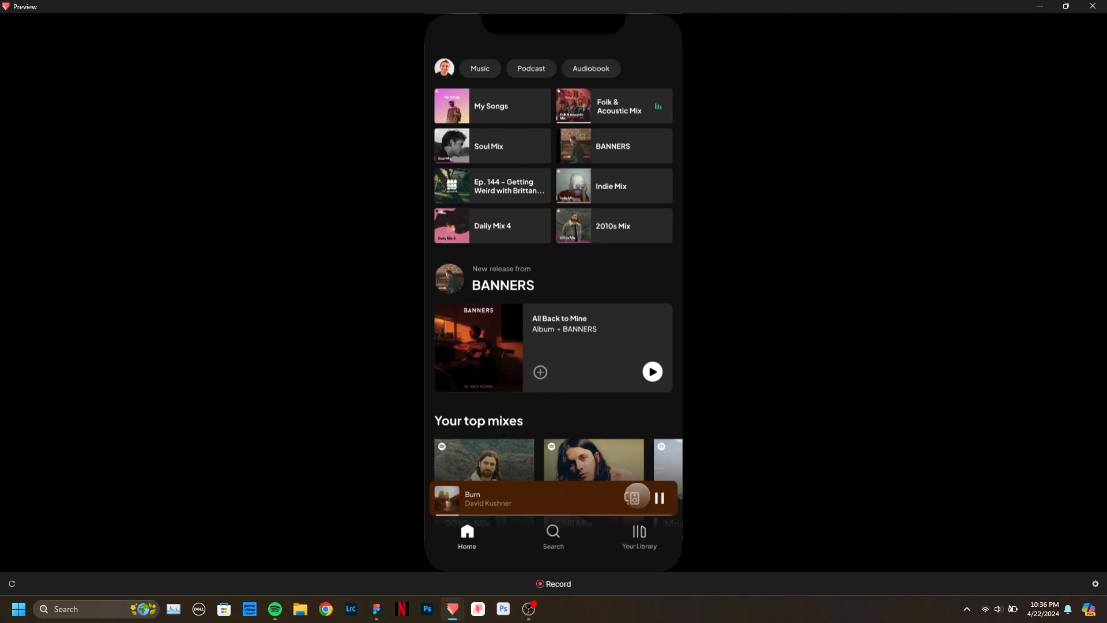
left_click(580, 501)
left_click(562, 472)
left_click(562, 478)
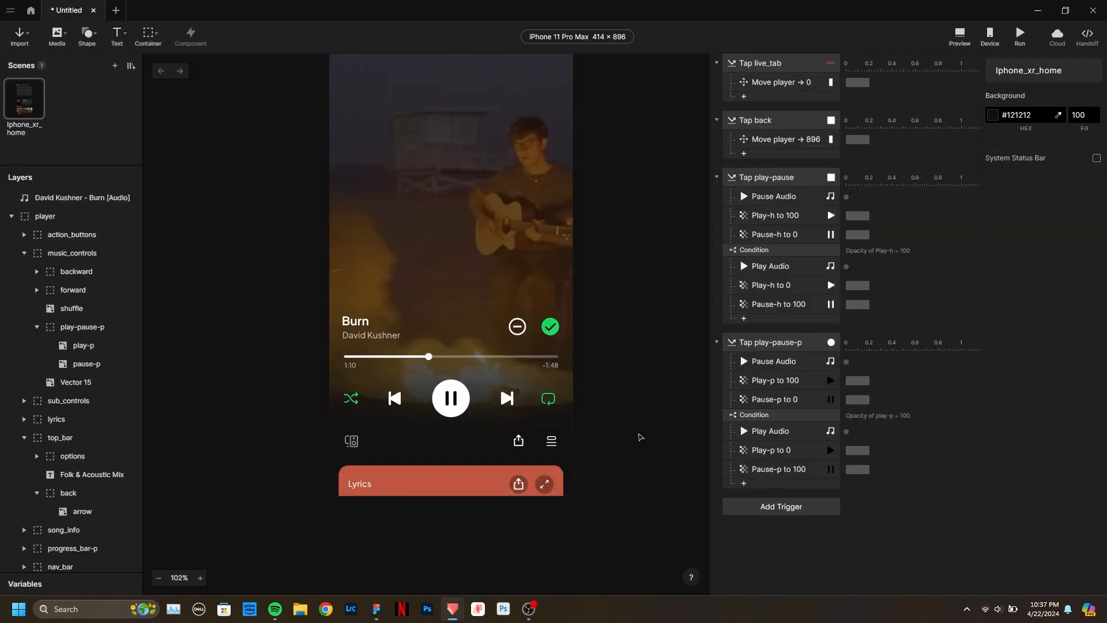
Collapse the Tap play-pause, Tap play-pause-p, Tap back and Tap live_tab triggers.
left_click(784, 62)
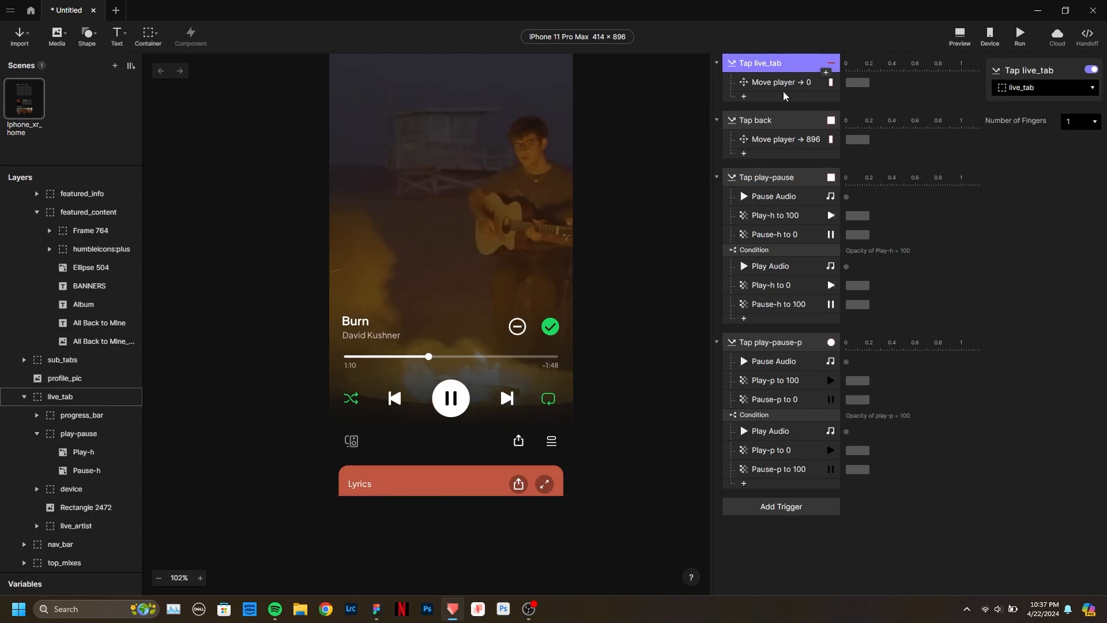
left_click(778, 120)
left_click(781, 177)
left_click(717, 177)
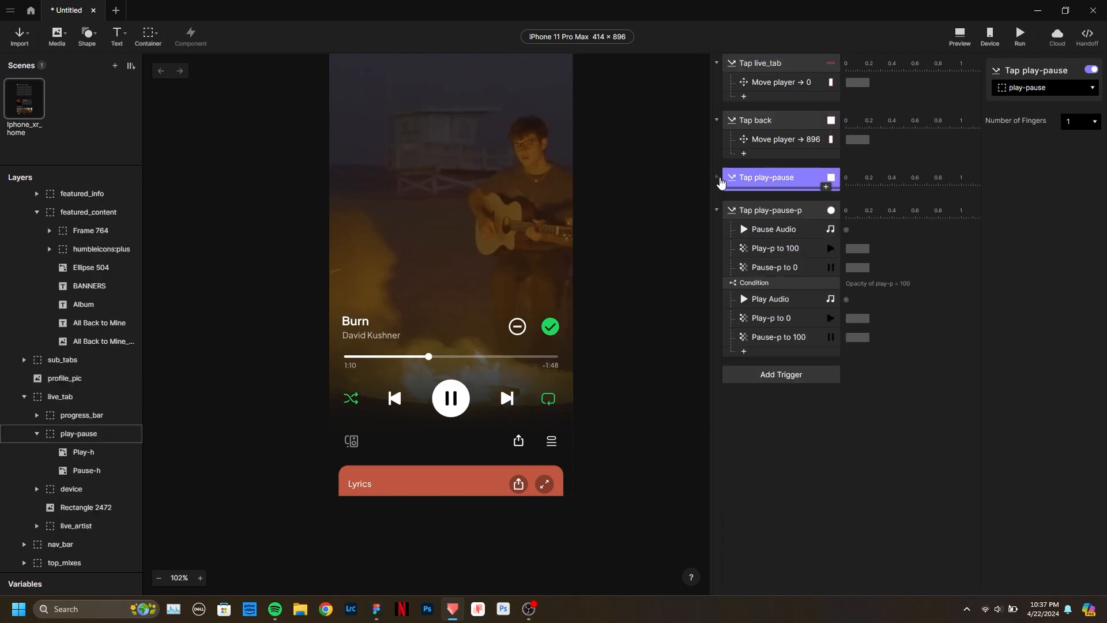
left_click(716, 210)
left_click(716, 120)
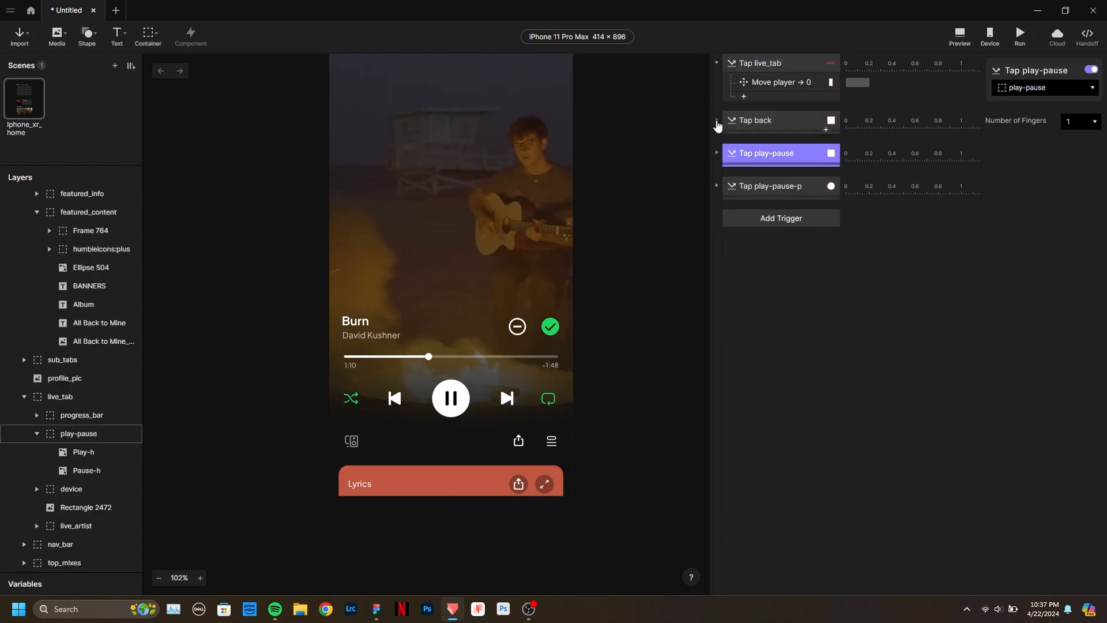
left_click(717, 63)
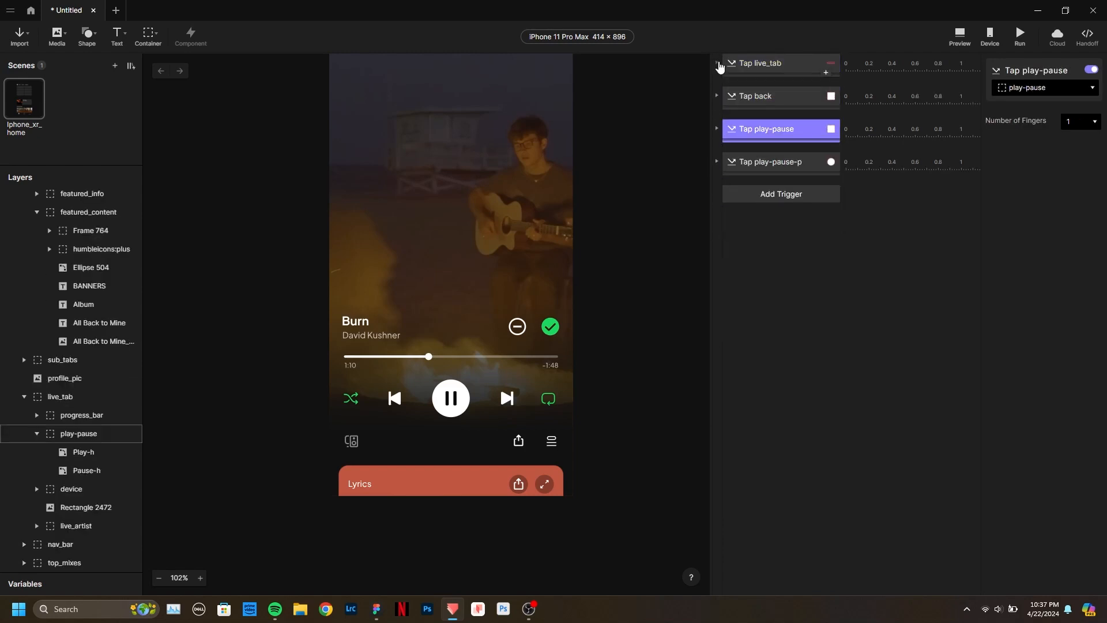
Expand the Tap play-pause and Tap play-pause-p triggers and compare the play-pause buttons of the live tab and the player.
left_click(717, 128)
left_click(717, 294)
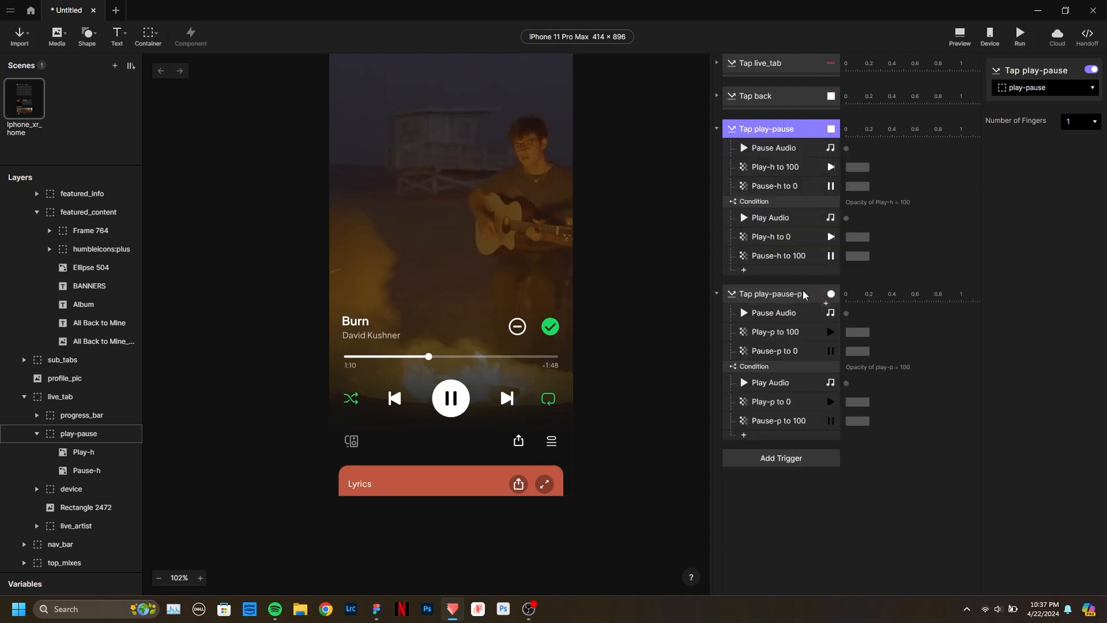
scroll(587, 301, "up", 5)
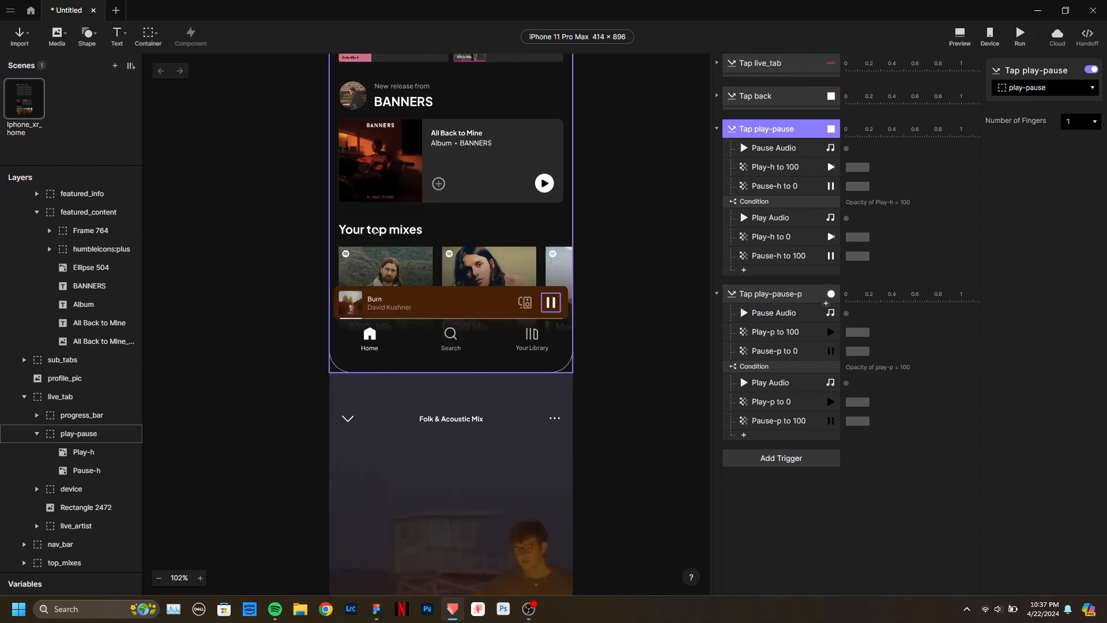
scroll(428, 240, "down", 3)
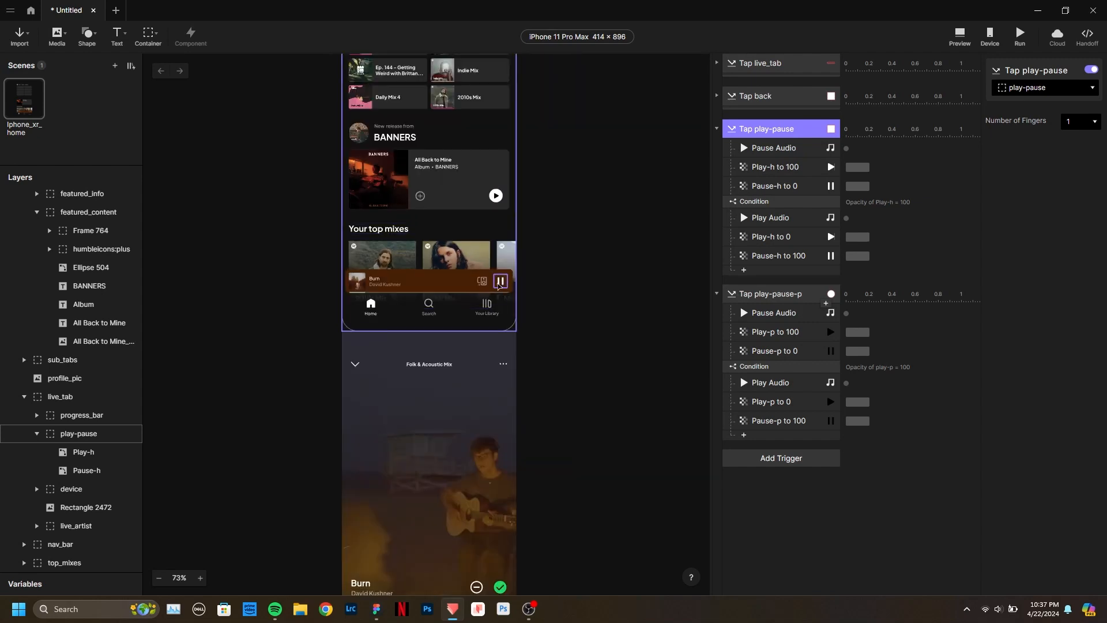
scroll(477, 477, "down", 3)
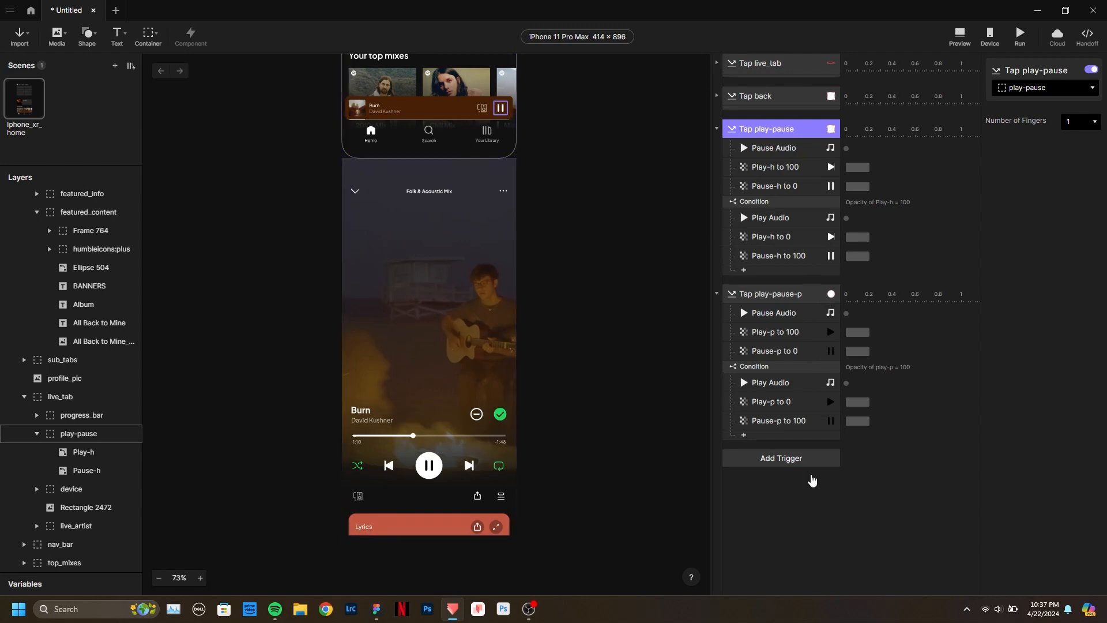
Add a Send response to the Condition of Tap play-pause-p that sends the message Play to the current scene.
left_click(776, 464)
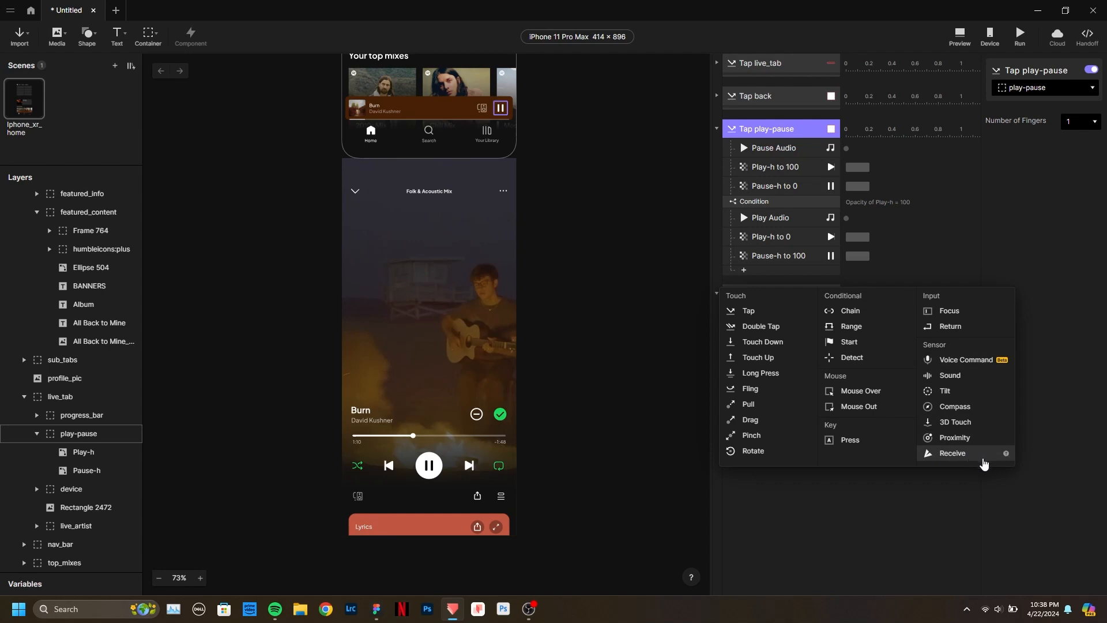
left_click(899, 516)
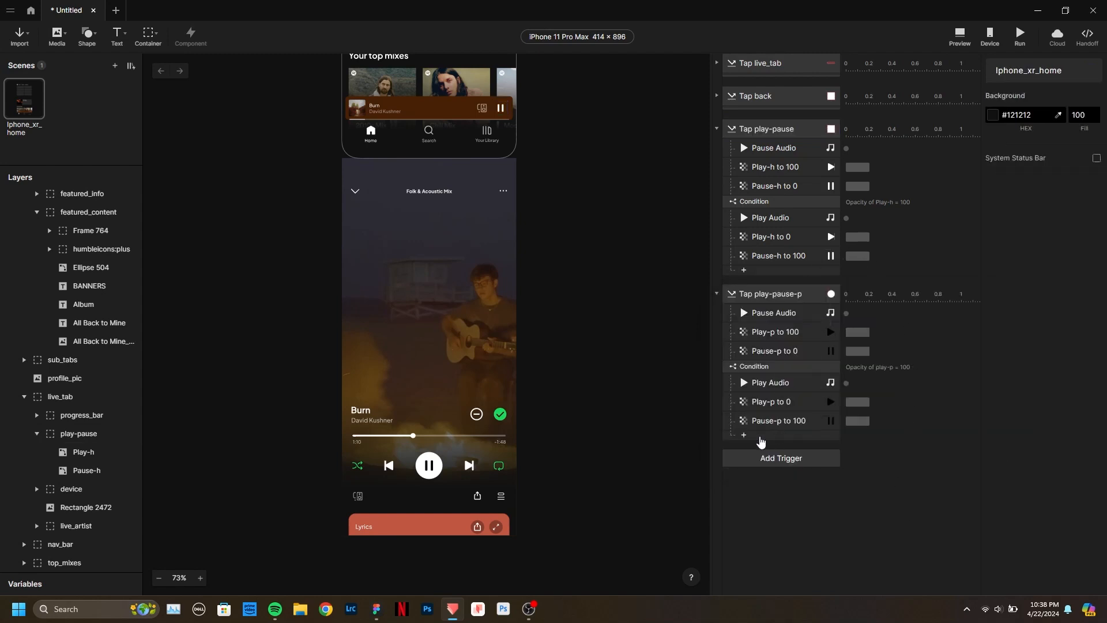
left_click(747, 436)
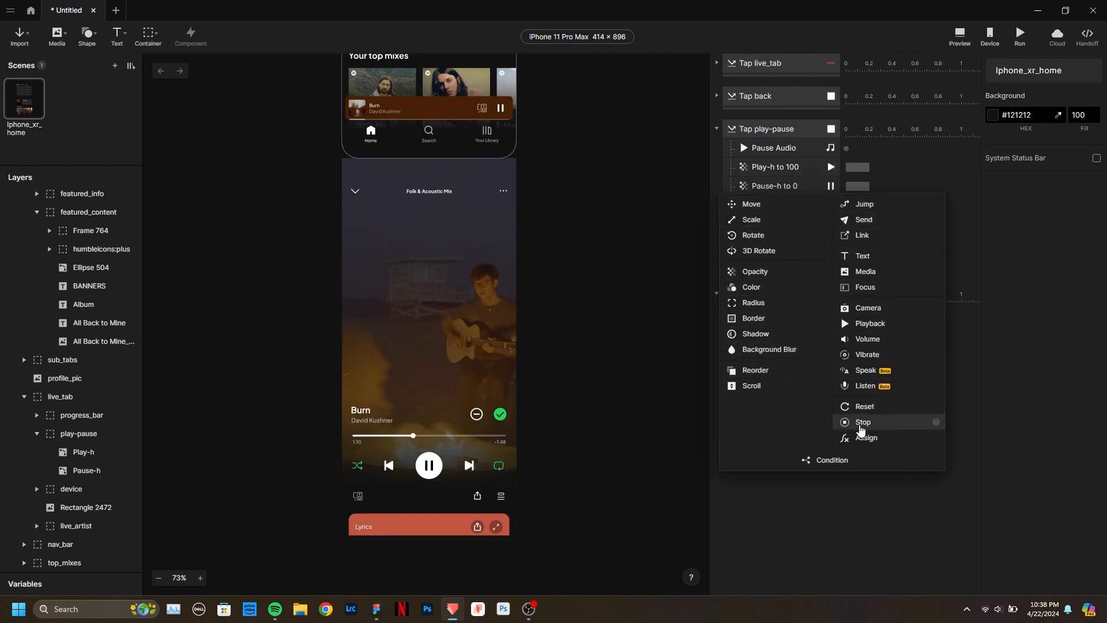
left_click(874, 224)
left_click(1042, 153)
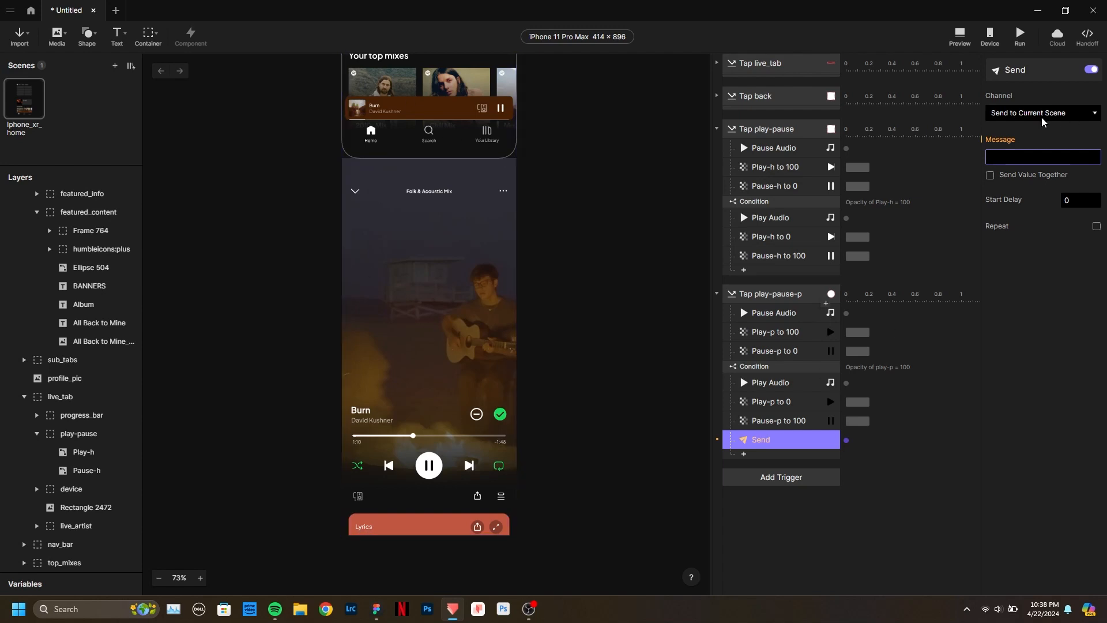
type("vagsdkvchj")
key("ctrl+a")
key("BackSpace")
type("Play")
key("Return")
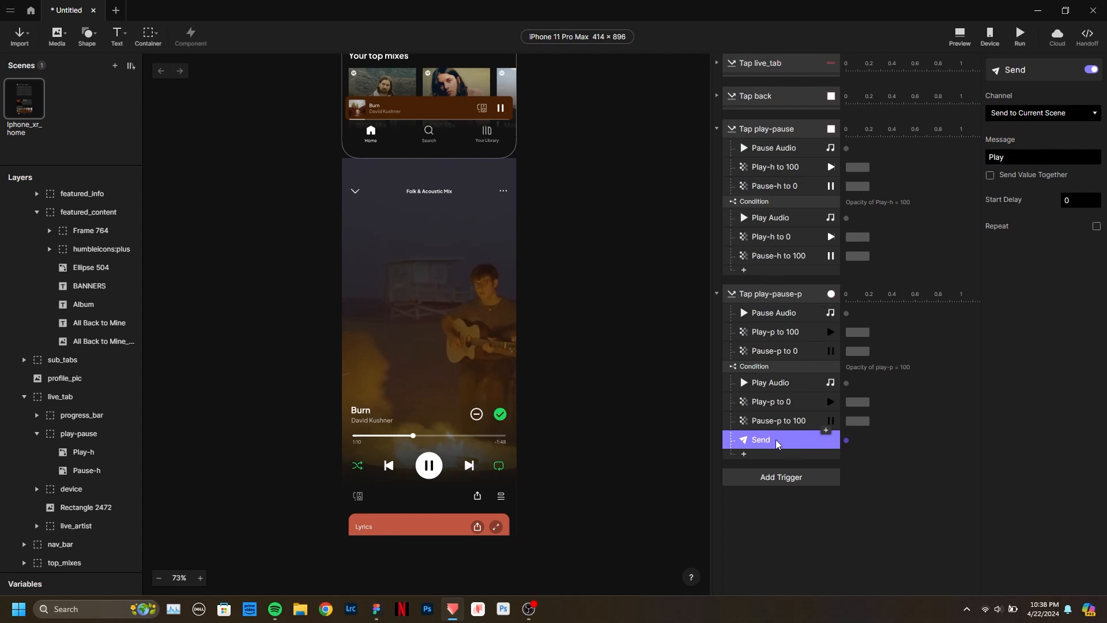
Rename the new Send response in Tap play-pause-p as Send Play.
double_click(761, 440)
type("play")
key("Return")
double_click(788, 440)
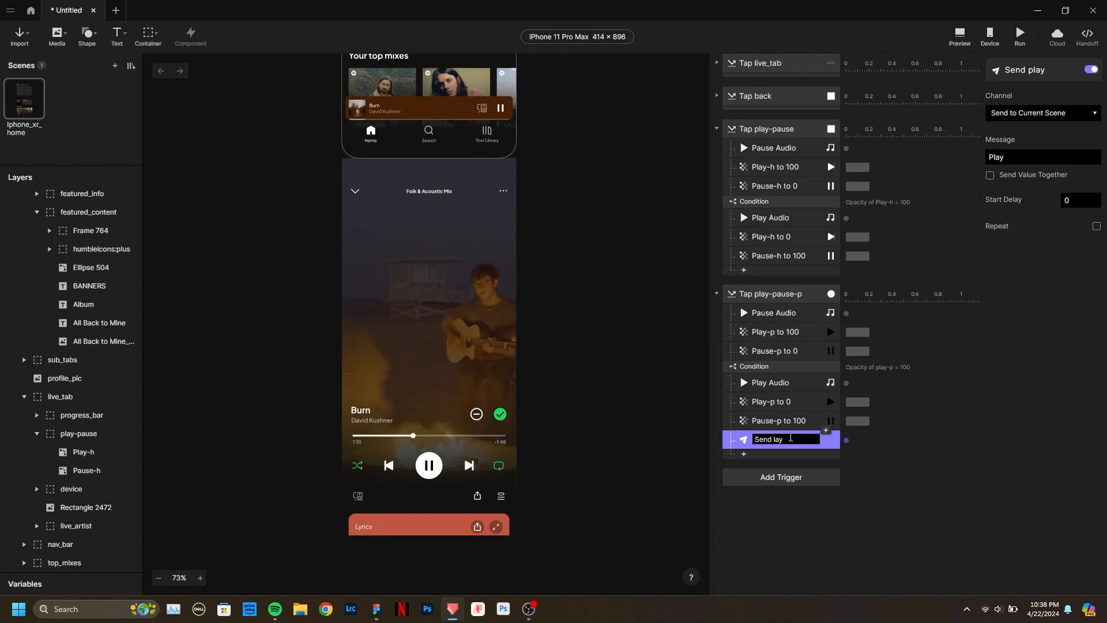
left_click(901, 493)
Add a Receive trigger that listens for the message Play from the current scene and rename it Receive Play.
left_click(807, 477)
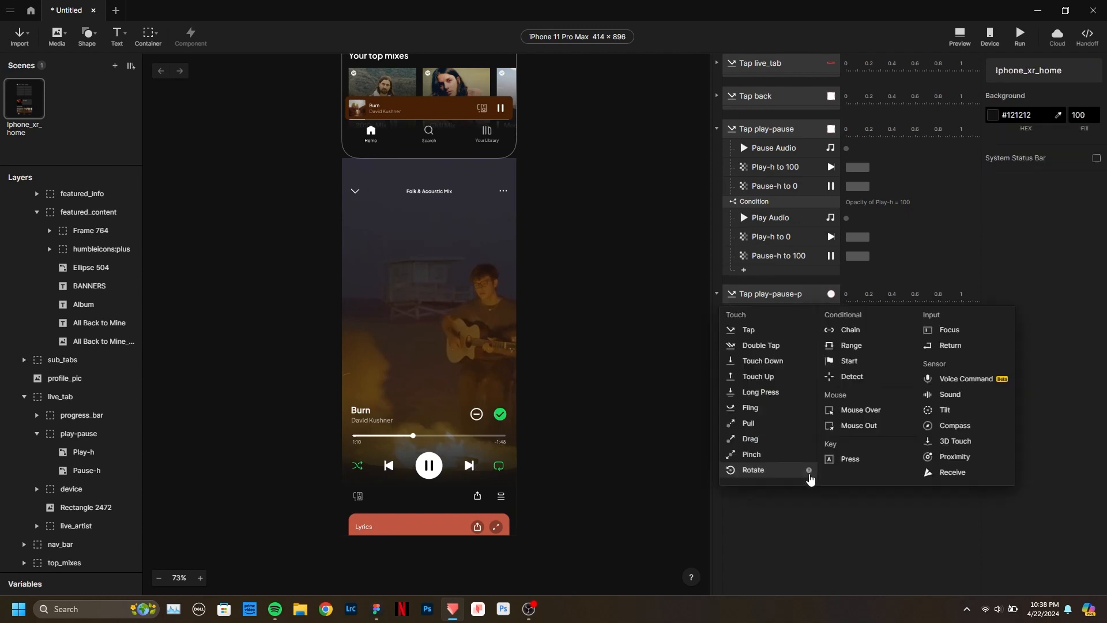
left_click(965, 458)
left_click(1040, 158)
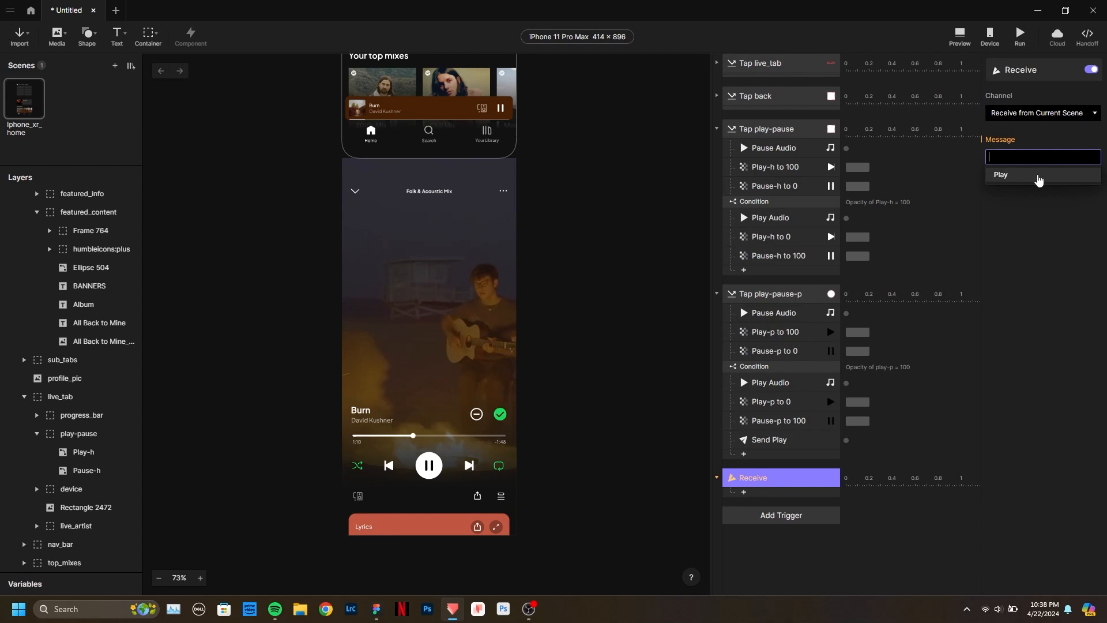
left_click(1039, 175)
left_click(776, 440)
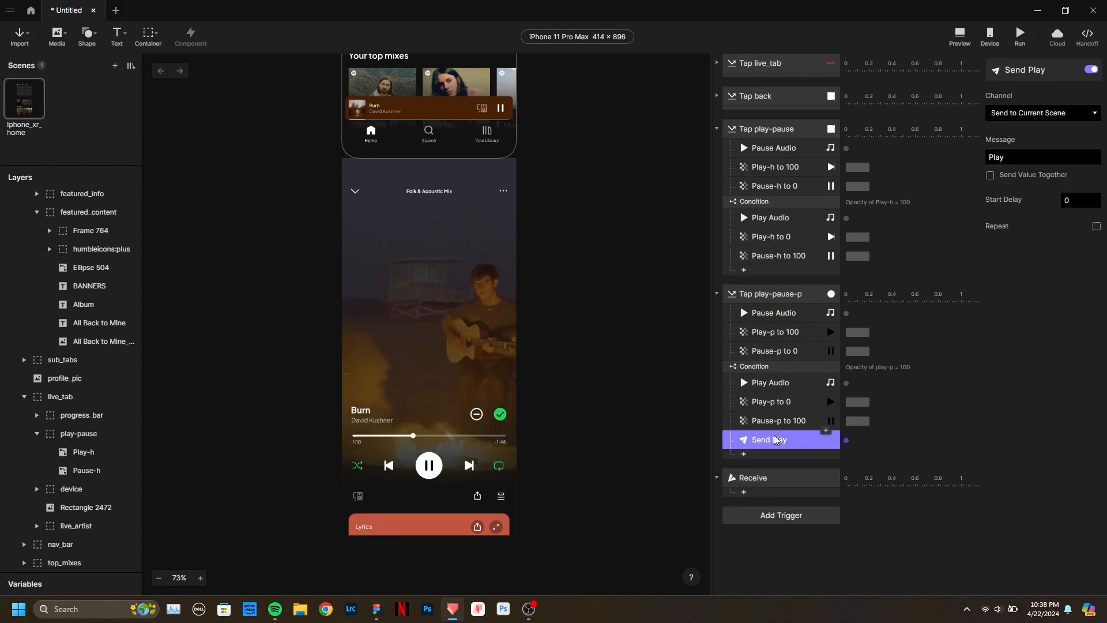
left_click(783, 483)
left_click(774, 477)
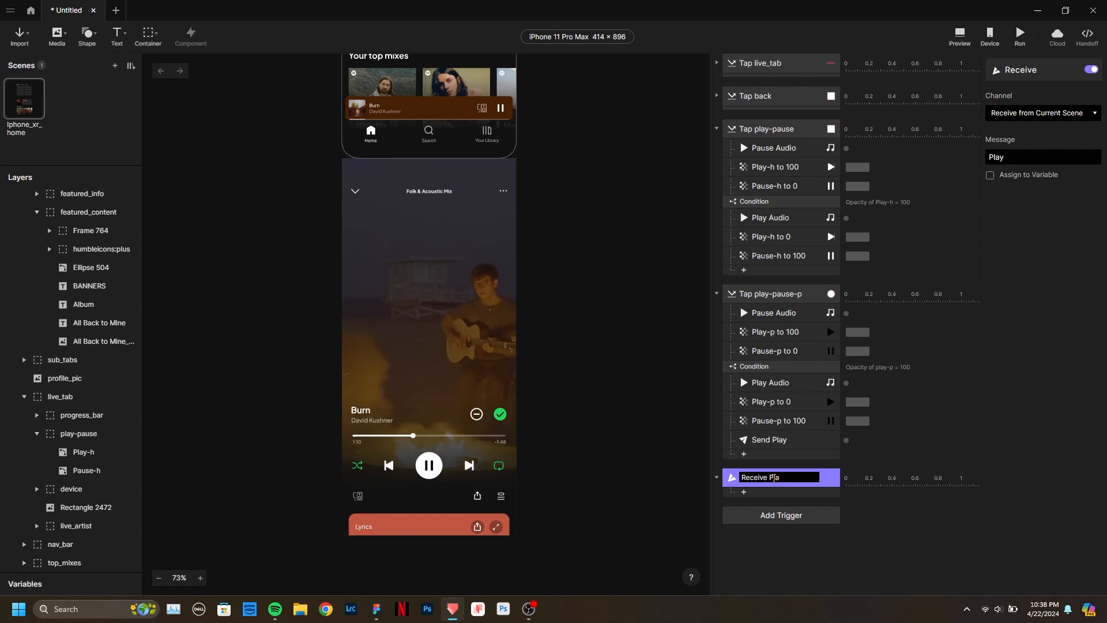
key("Return")
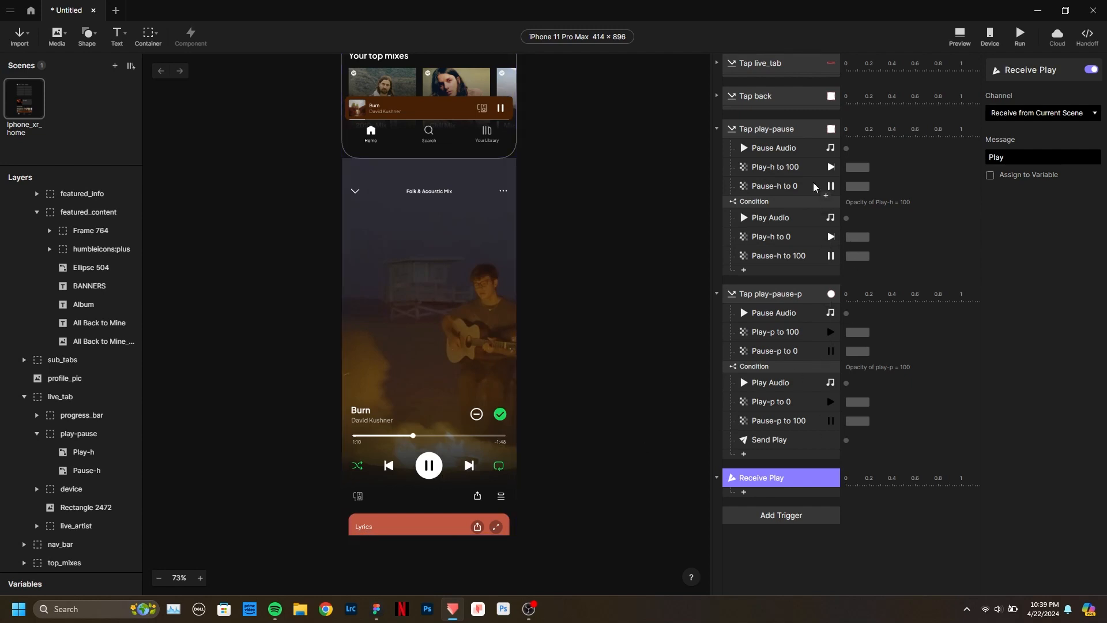
Move the Send Play response from Tap play-pause-p into the Tap play-pause trigger, ahead of Pause Audio.
left_click(776, 131)
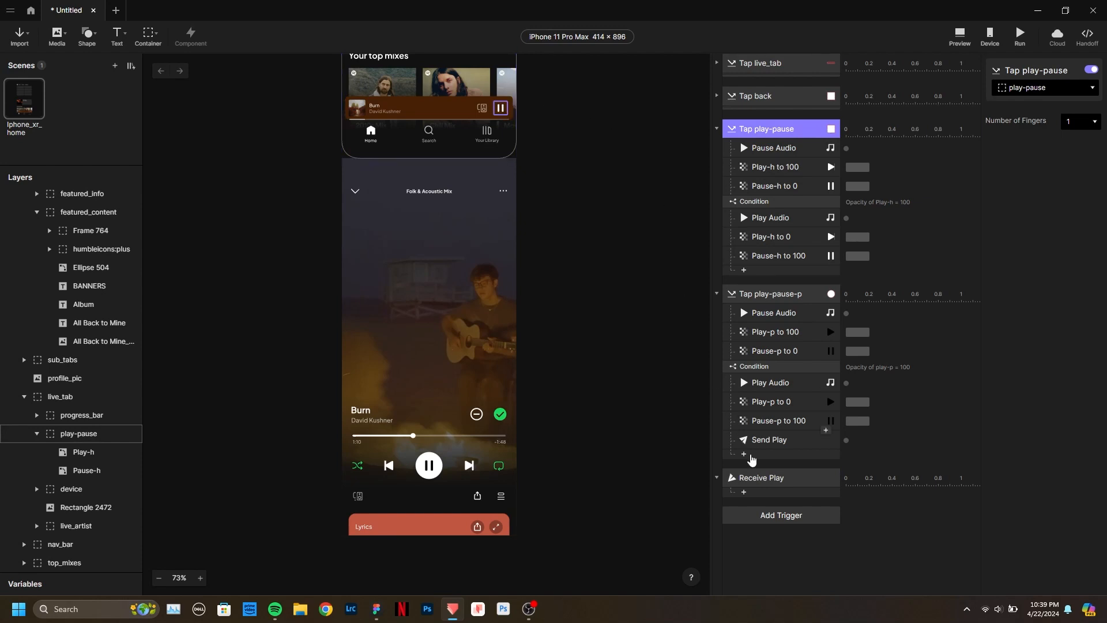
left_click(766, 477)
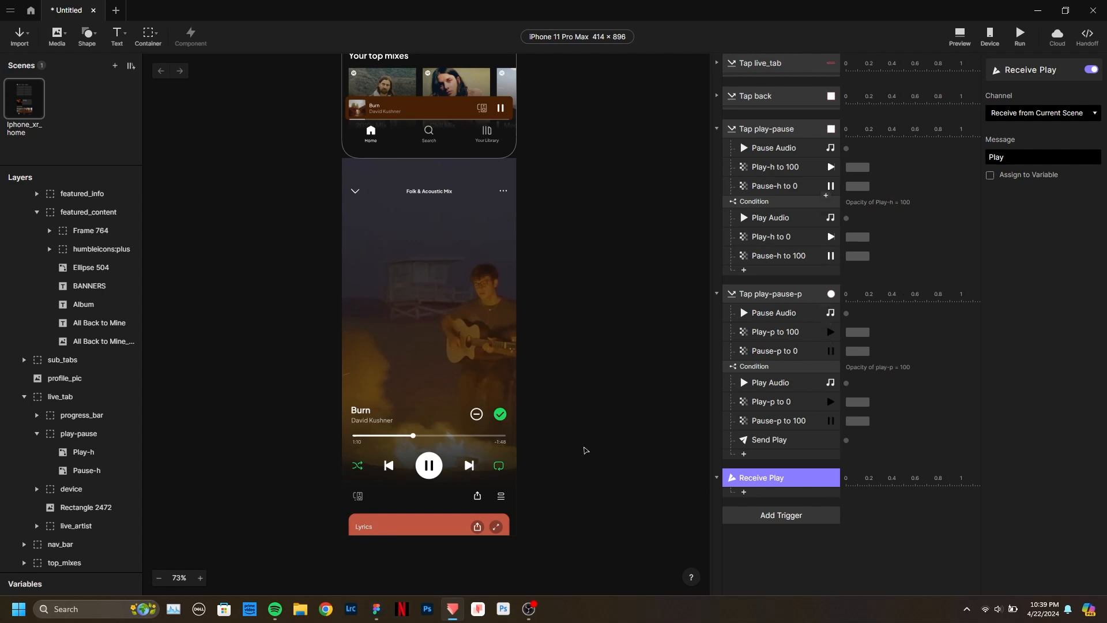
left_click(789, 440)
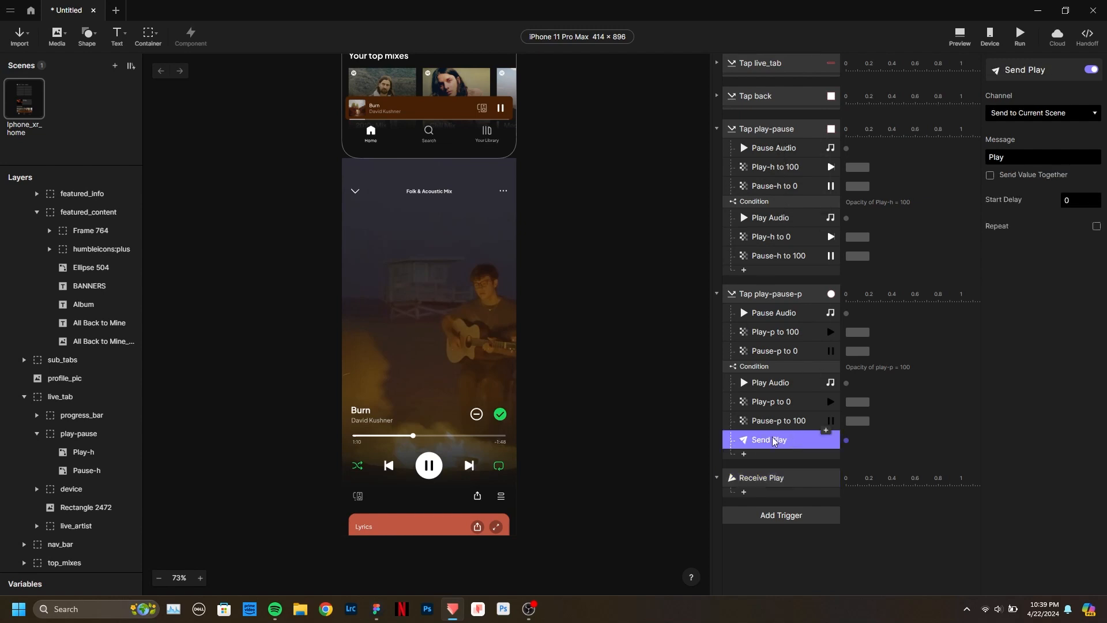
key("Delete")
left_click(777, 133)
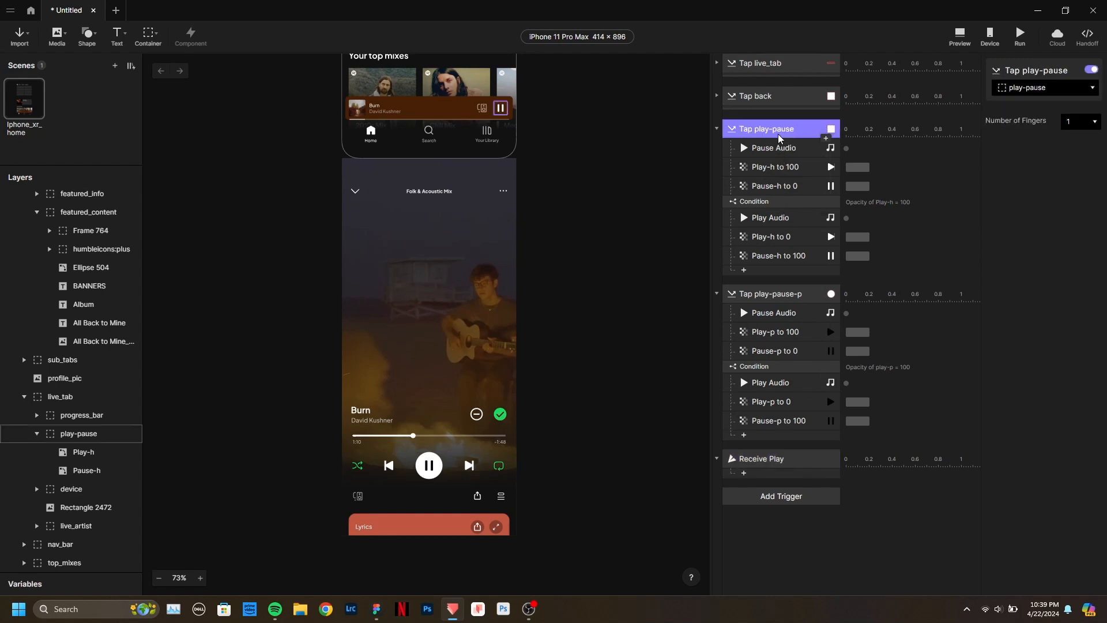
key("ctrl+v")
scroll(600, 158, "up", 6)
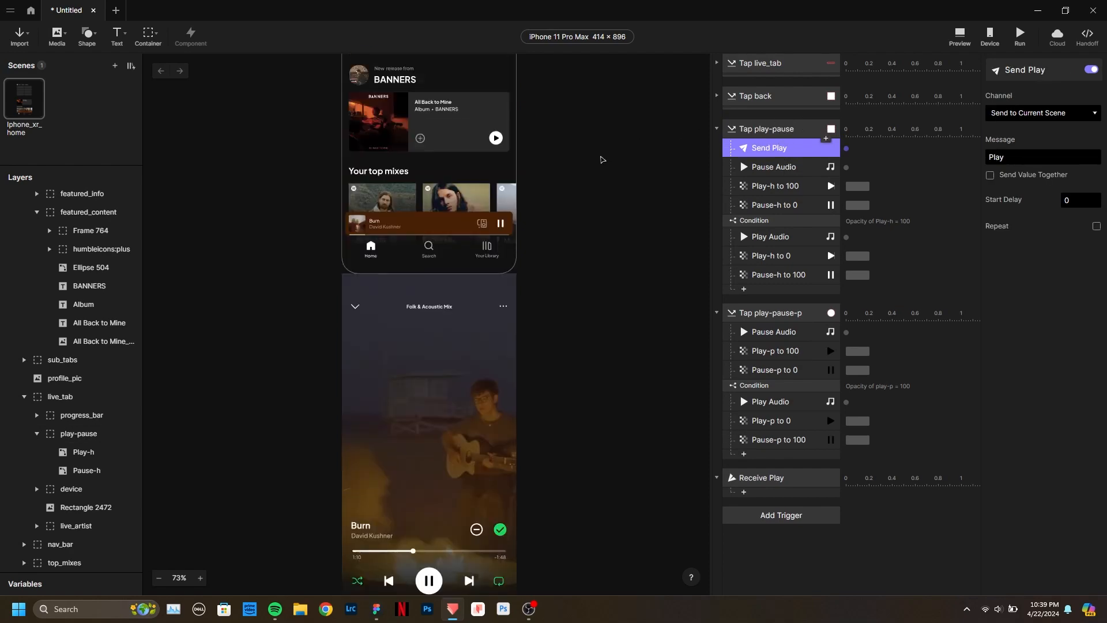
Choose Play as the message that the Receive trigger listens for in the current scene.
scroll(449, 433, "up", 4)
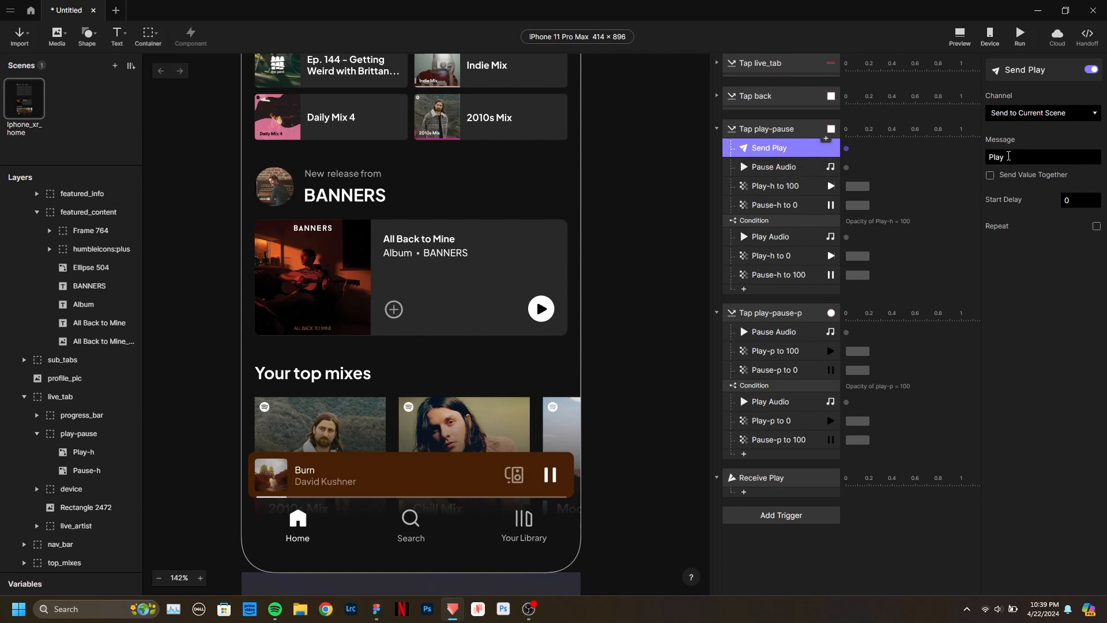
left_click(788, 482)
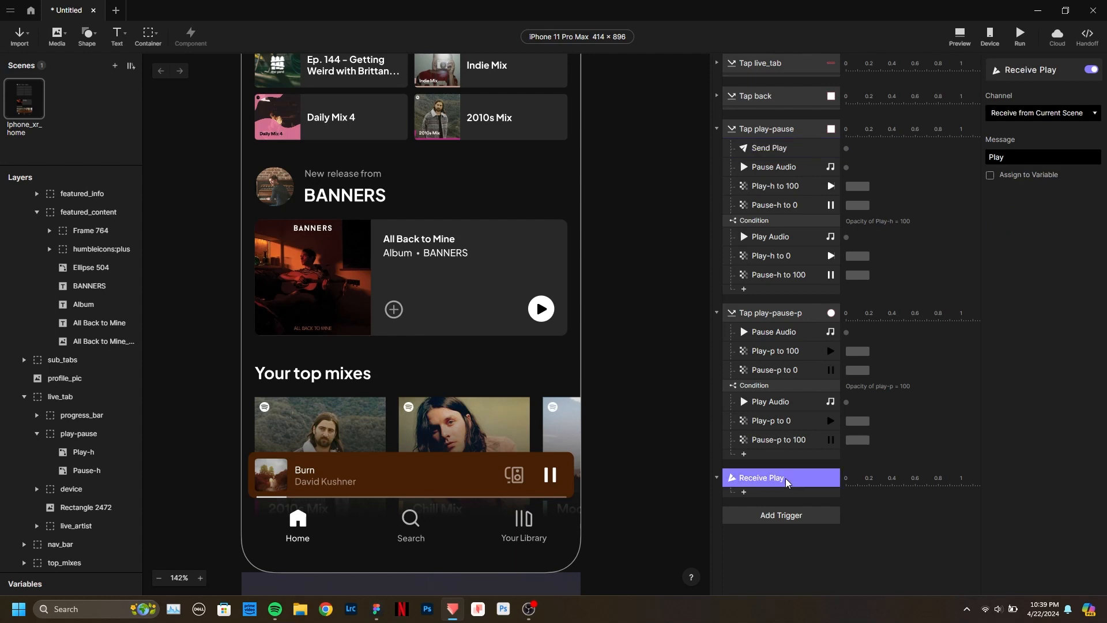
left_click(1017, 157)
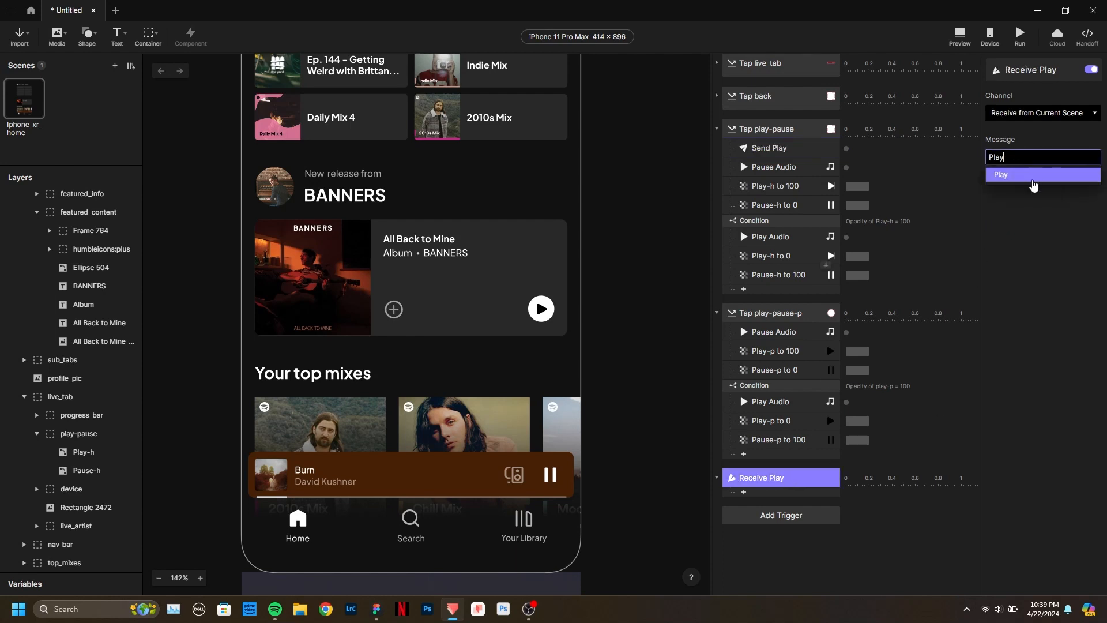
left_click(1015, 176)
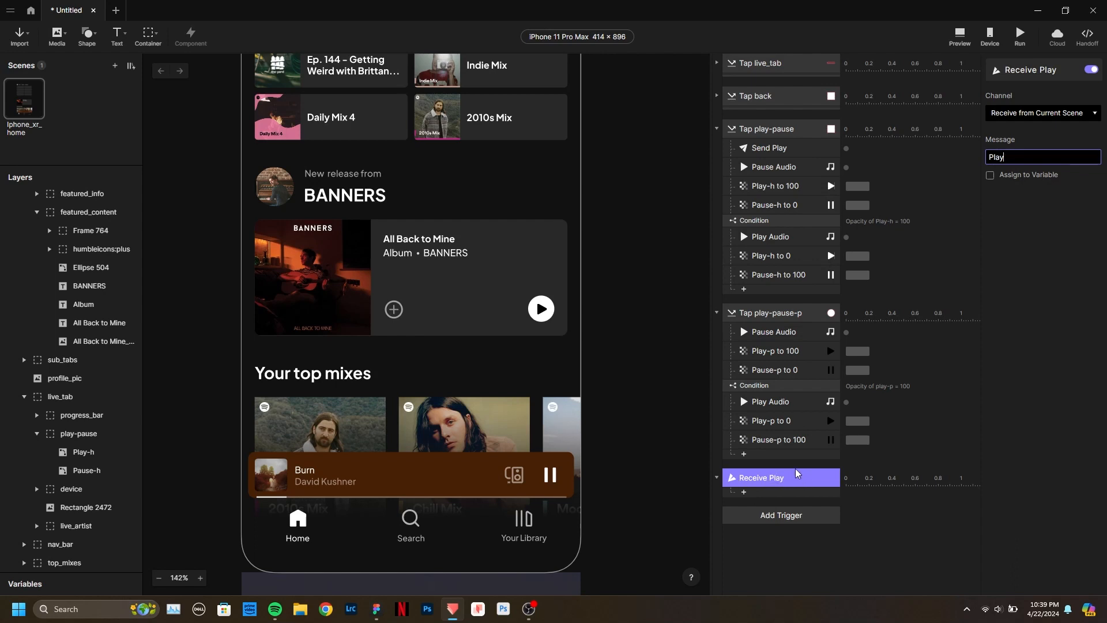
Move the Pause Audio, Play-h to 100 and Pause-h to 0 responses from the Tap play-pause trigger into the Receive Play trigger.
left_click(801, 168)
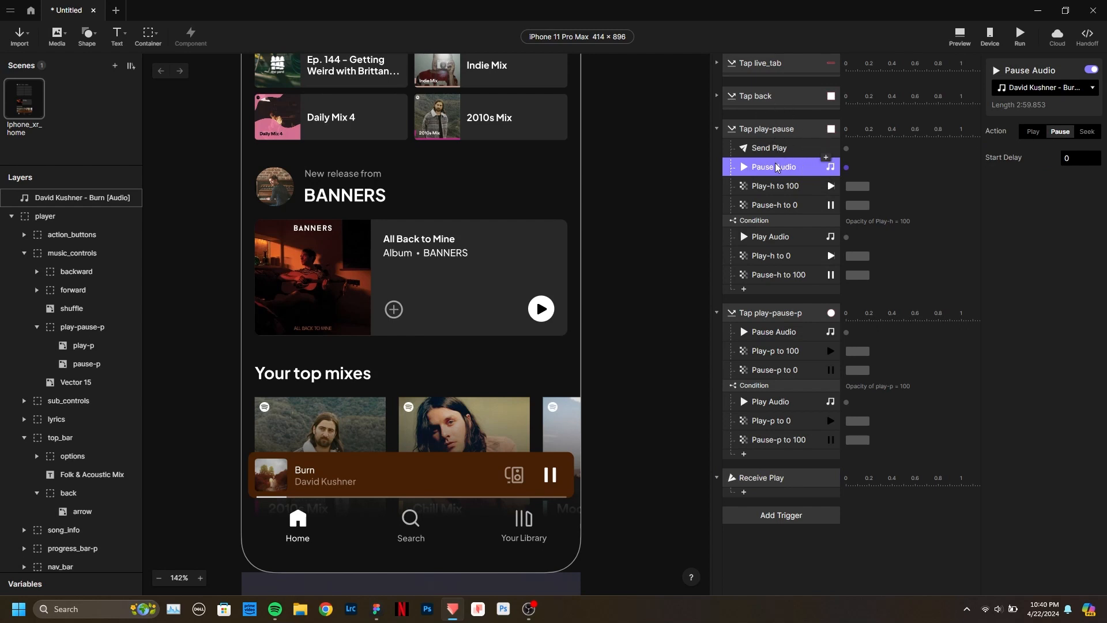
left_click(790, 207, "shift")
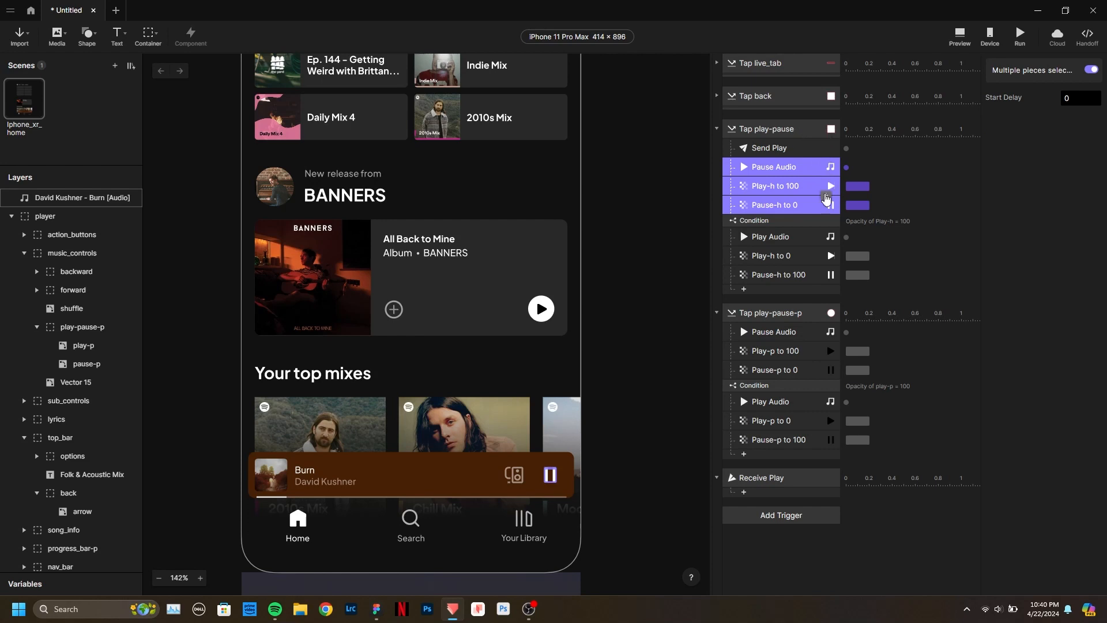
key("Delete")
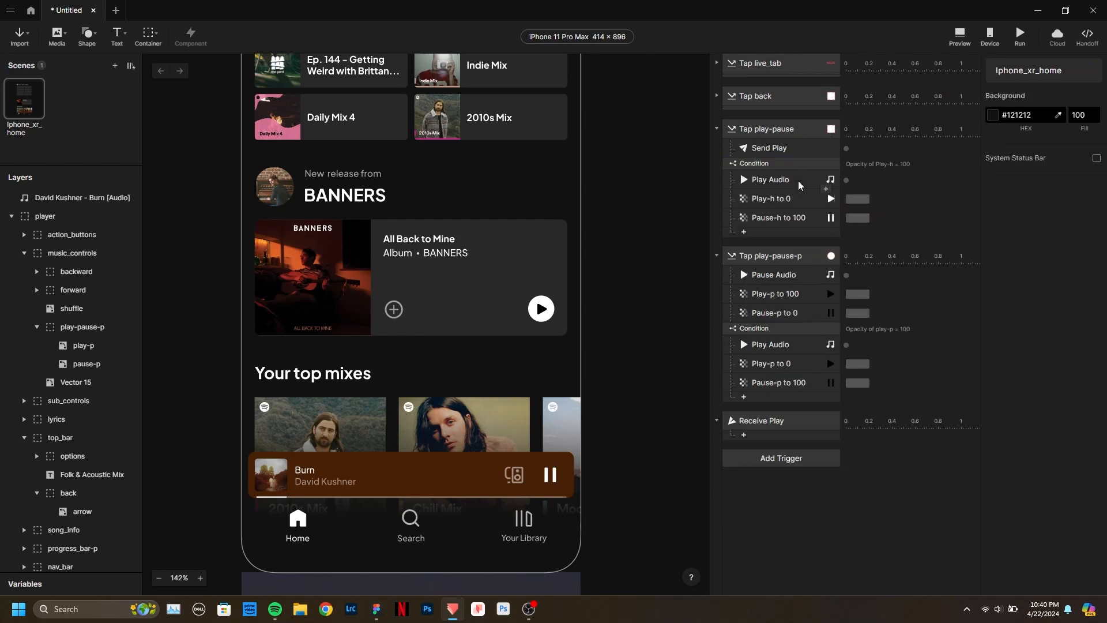
left_click(796, 423)
key("ctrl+v")
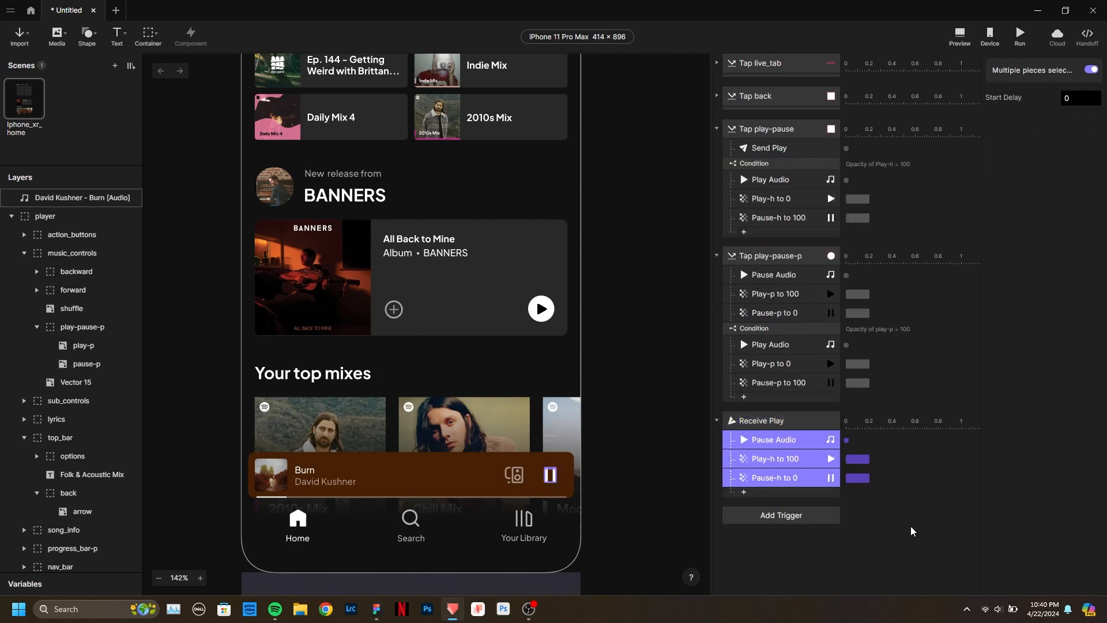
left_click(875, 415)
left_click(780, 422)
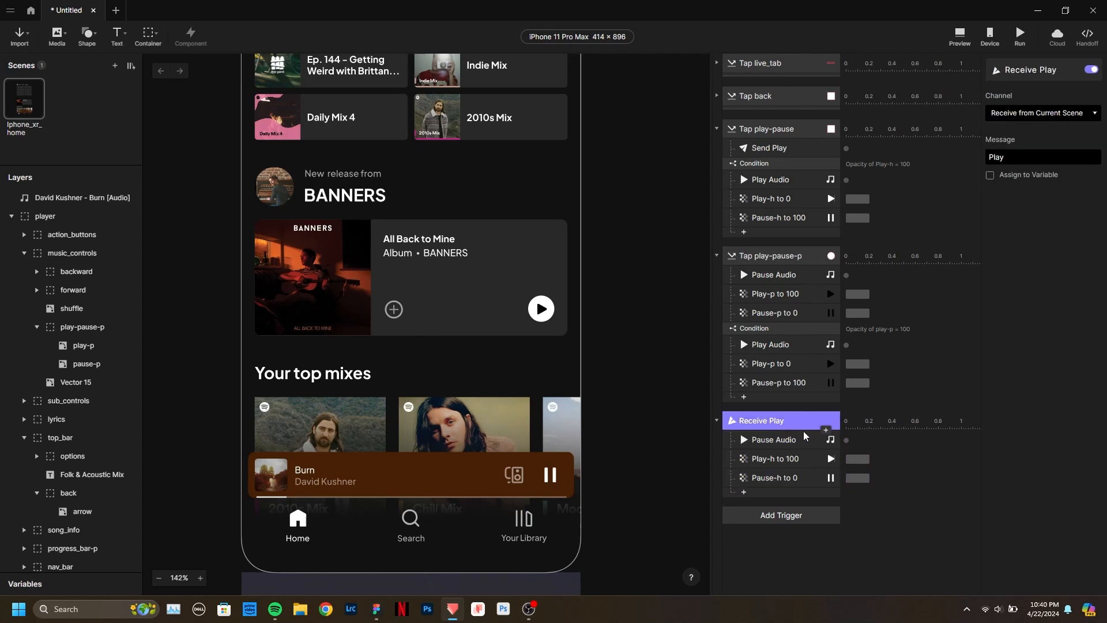
left_click(777, 441)
left_click(796, 427)
left_click(782, 441)
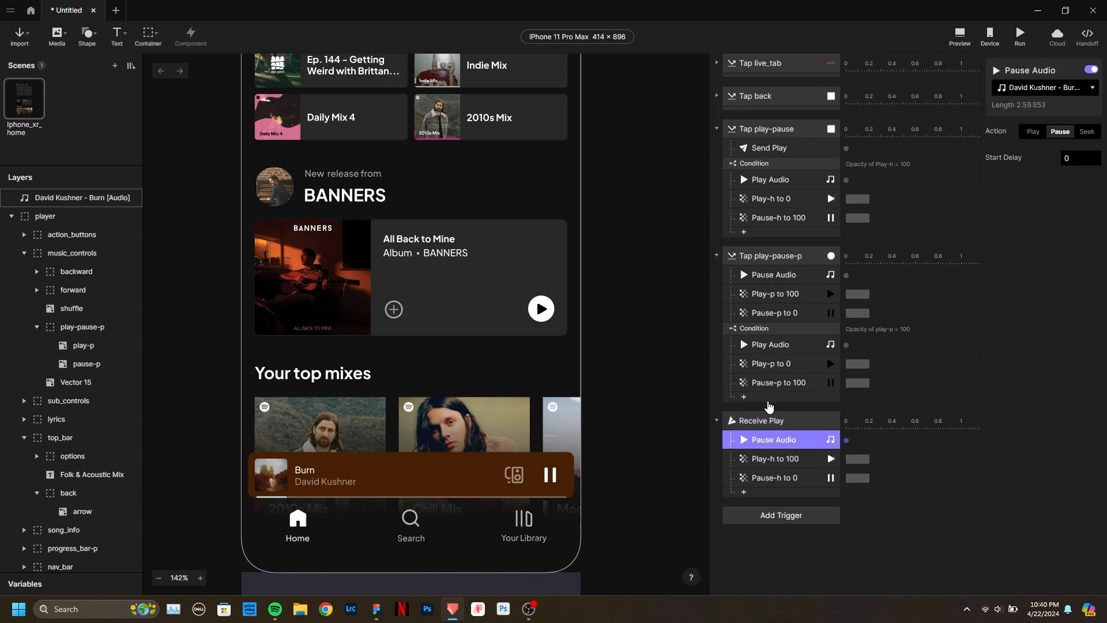
Rename the Send Play response under the Tap play-pause trigger to Send Pause.
double_click(785, 150)
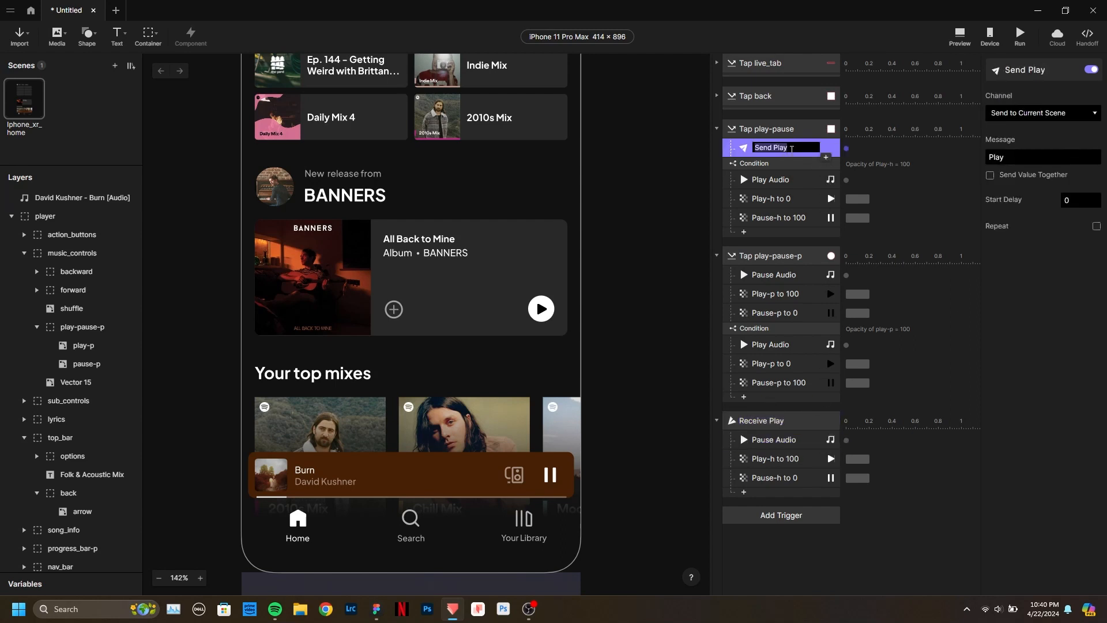
left_click(799, 149)
key("BackSpace")
type("use")
key("Return")
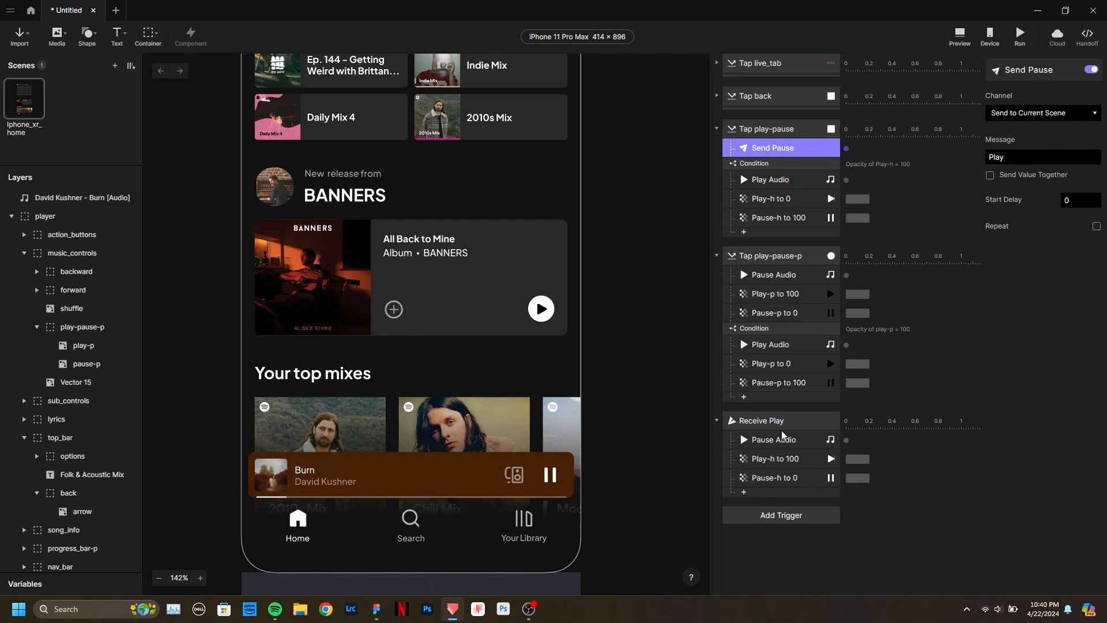
Rename the Receive Play trigger to Receive Pause.
double_click(784, 427)
left_click(784, 422)
key("BackSpace")
key("BackSpace")
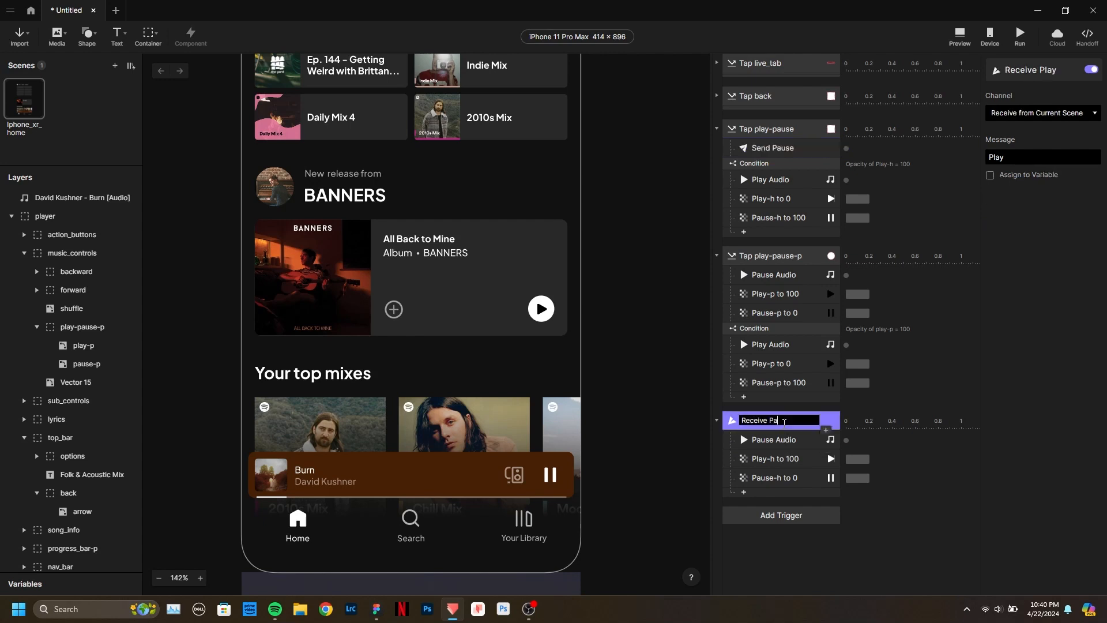
type("ause")
key("Return")
Review the Send Pause response and the settings of the Receive Pause trigger and its audio and opacity responses.
left_click(798, 448)
left_click(799, 426)
left_click(802, 438)
left_click(801, 427)
left_click(801, 437)
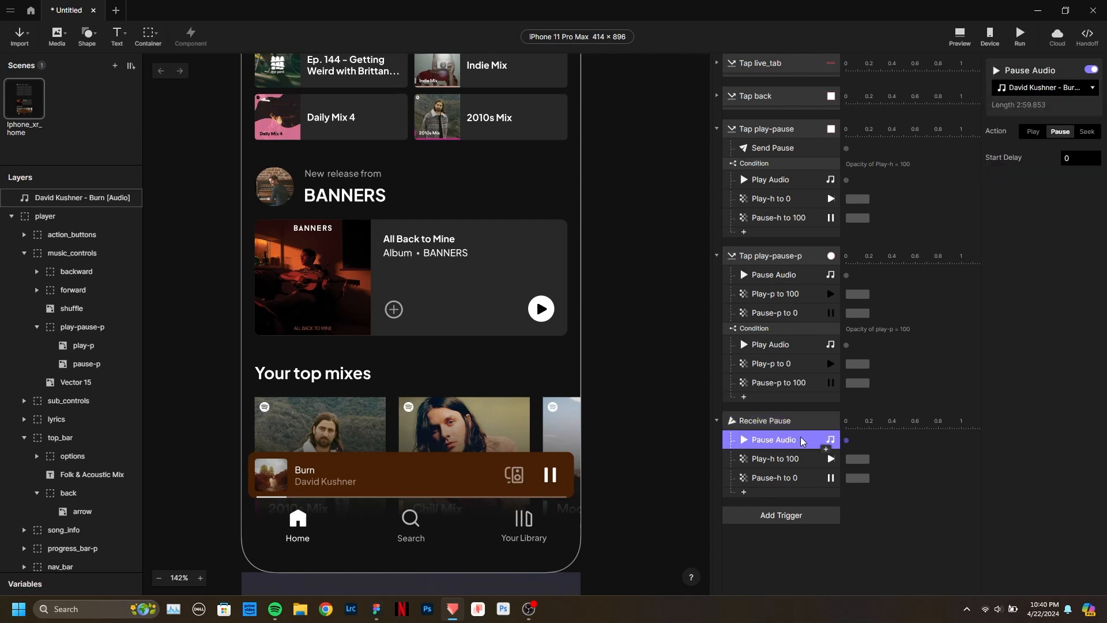
left_click(791, 131)
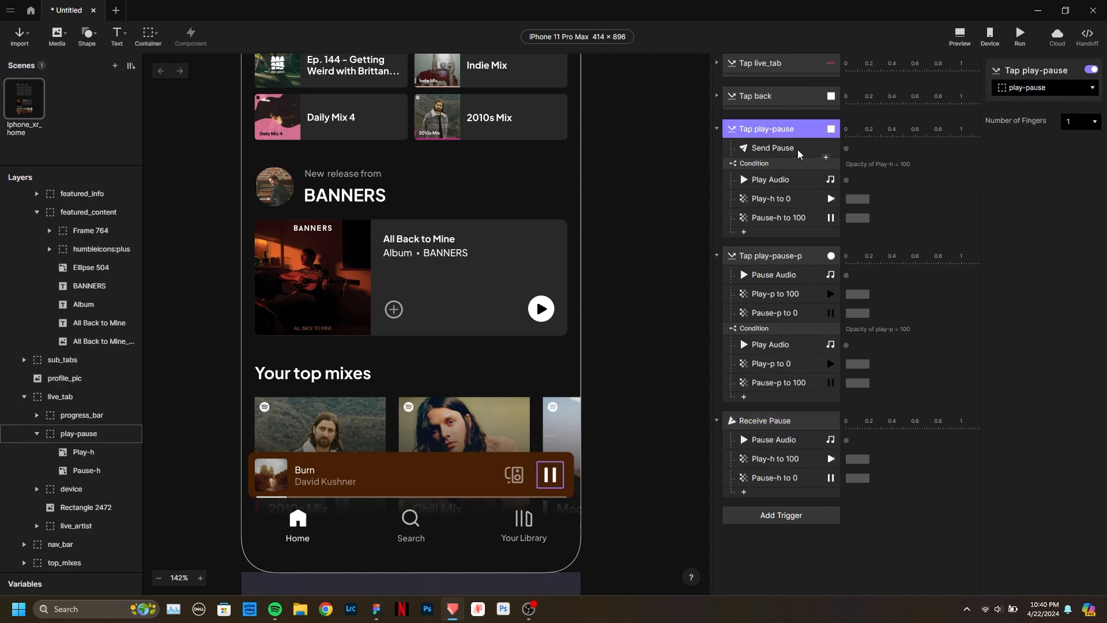
left_click(797, 150)
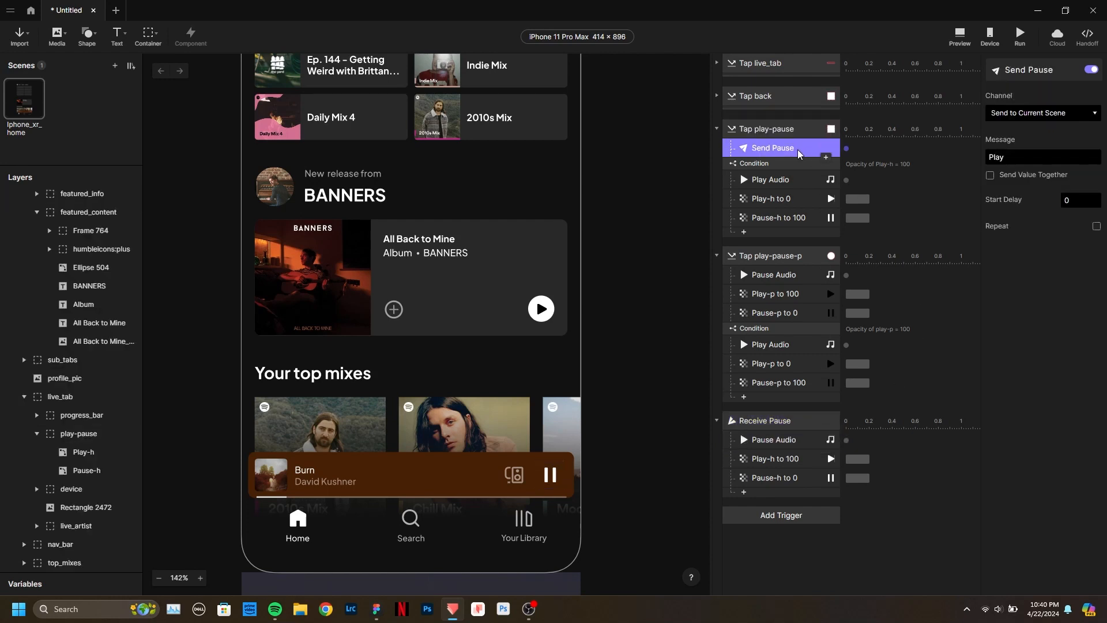
left_click(787, 424)
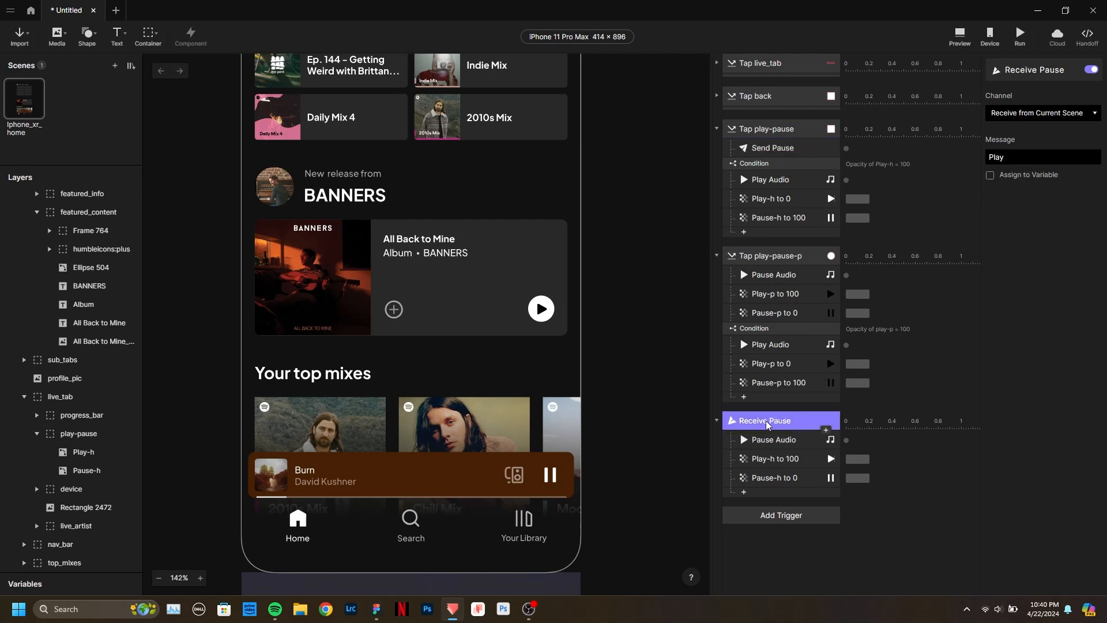
left_click(788, 442)
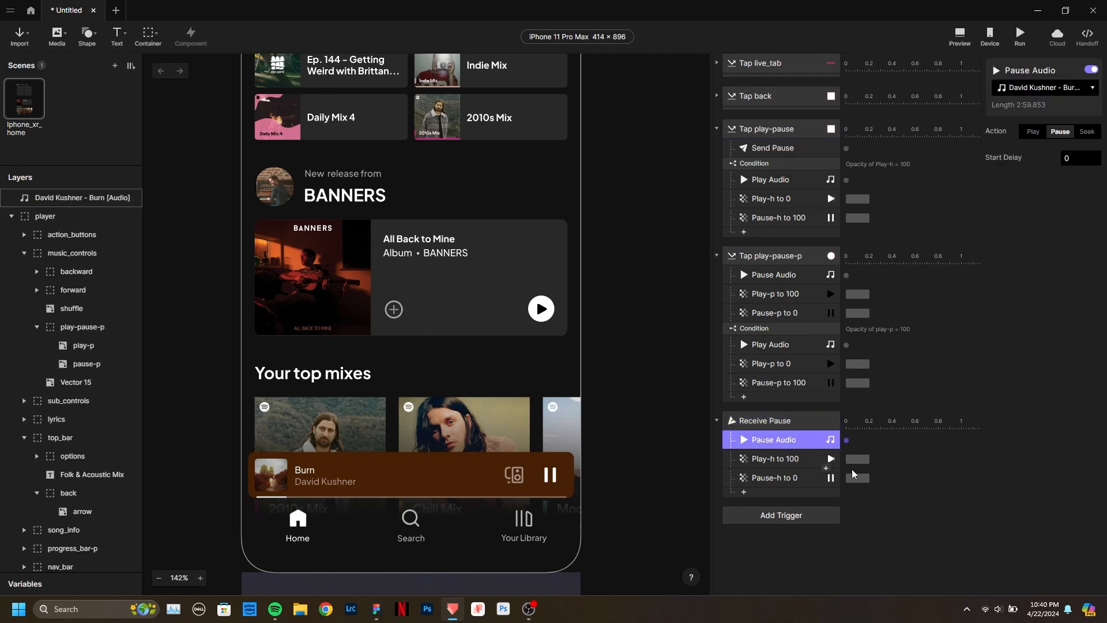
left_click(778, 462)
left_click(795, 481)
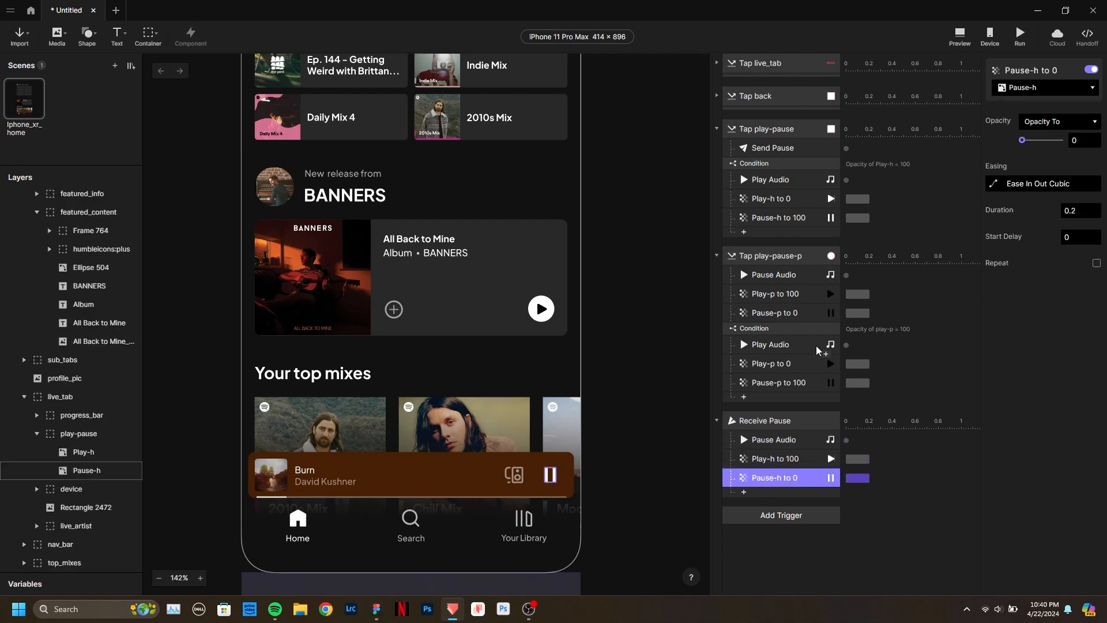
Copy the Send Pause response into the Tap play-pause-p trigger.
left_click(801, 153)
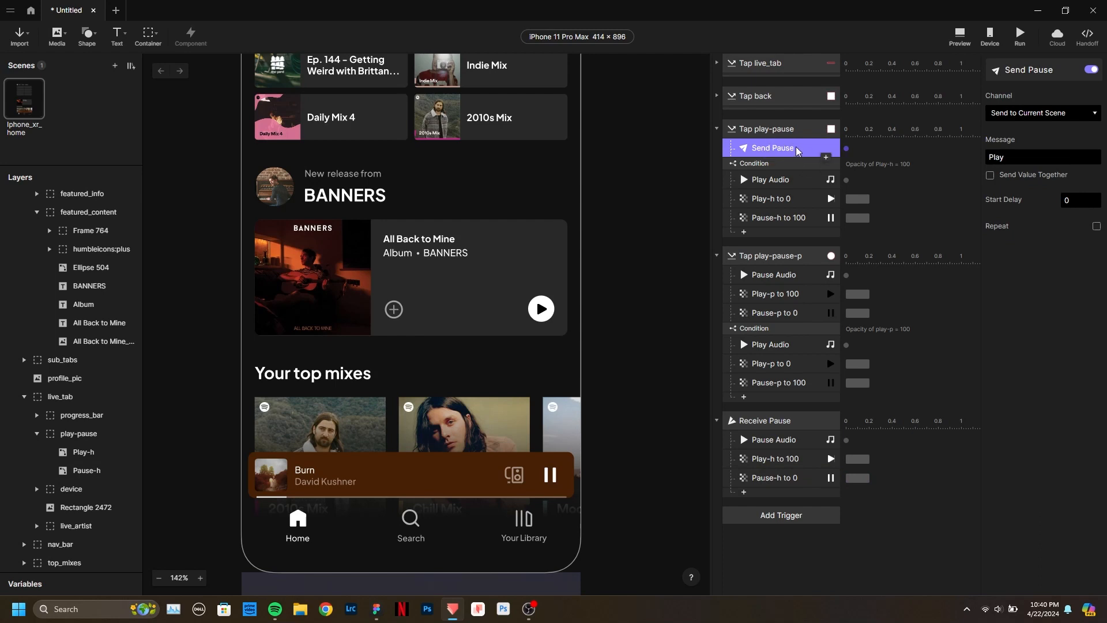
left_click(784, 260)
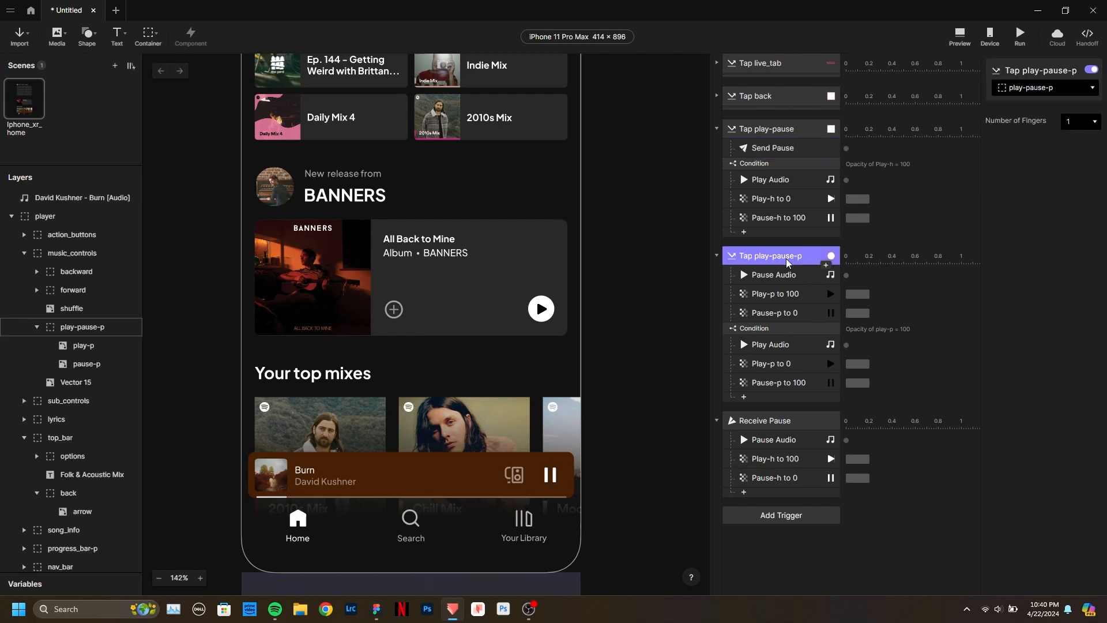
key("ctrl+v")
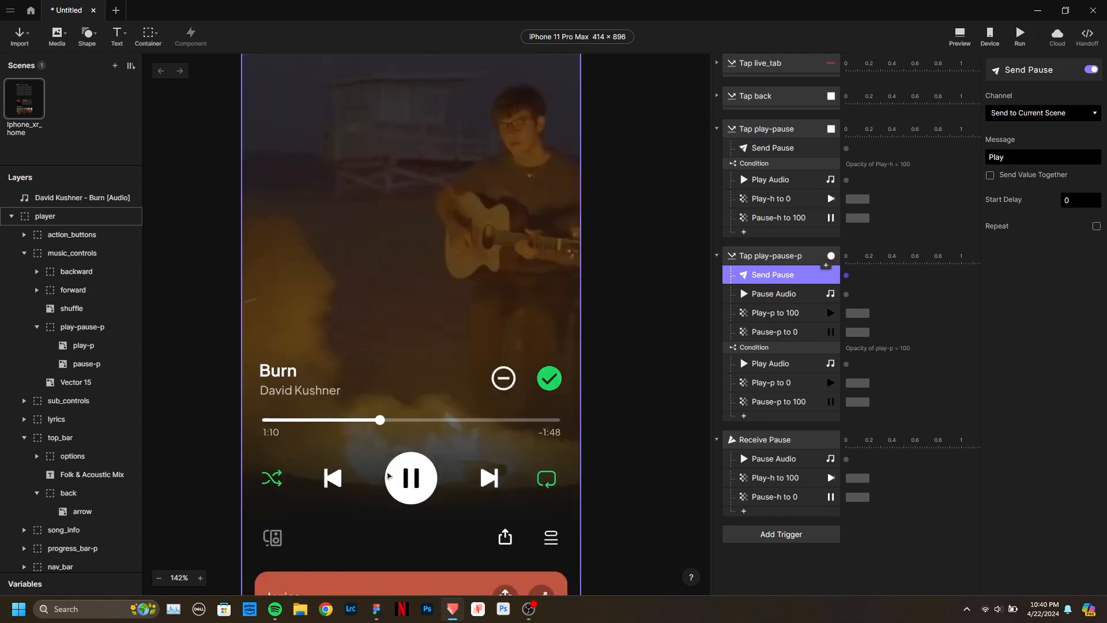
Move the Pause Audio, Play-p to 100 and Pause-p to 0 responses from Tap play-pause-p into the Receive Pause trigger.
left_click(798, 295)
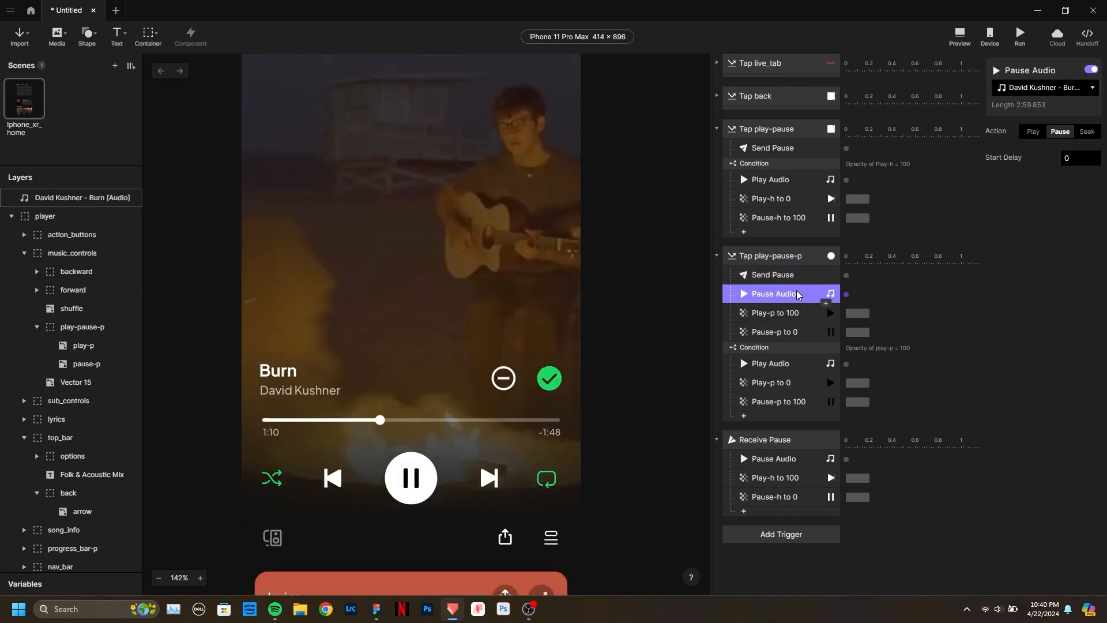
left_click(805, 334, "shift")
key("Delete")
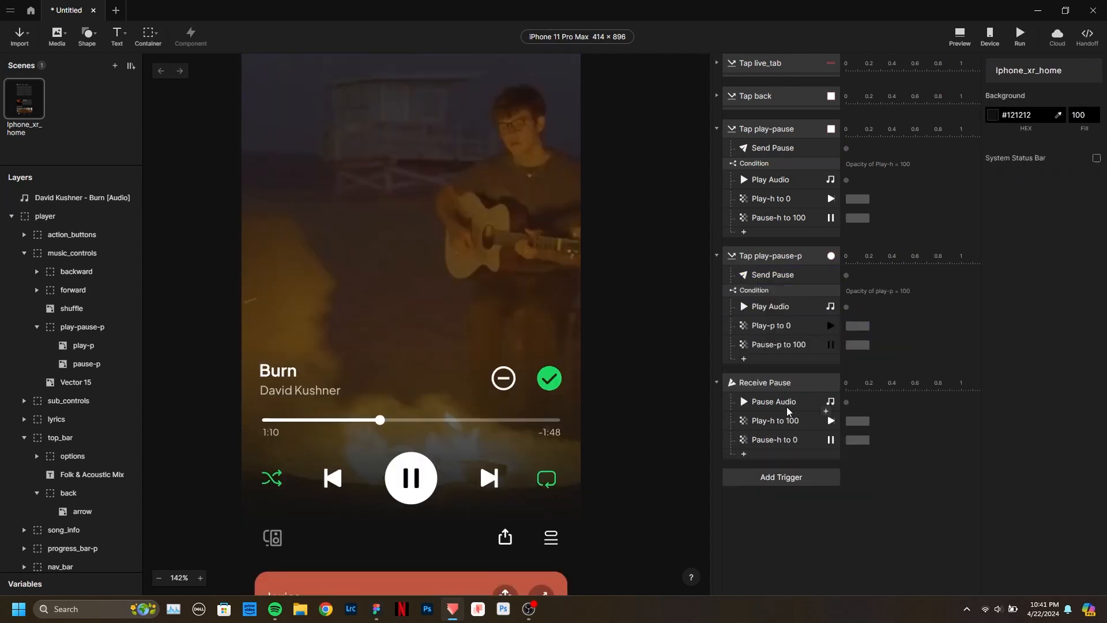
key("ctrl+v")
Check the Send Pause and Receive Pause responses against the pause buttons on the home and player screens.
scroll(438, 359, "down", 5)
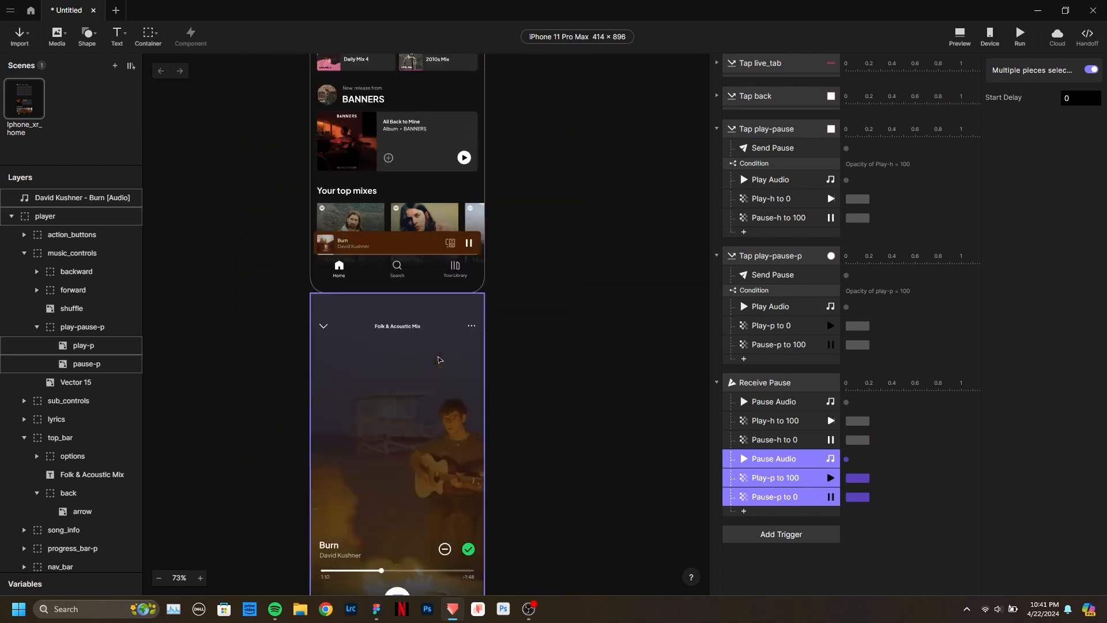
left_click(617, 287)
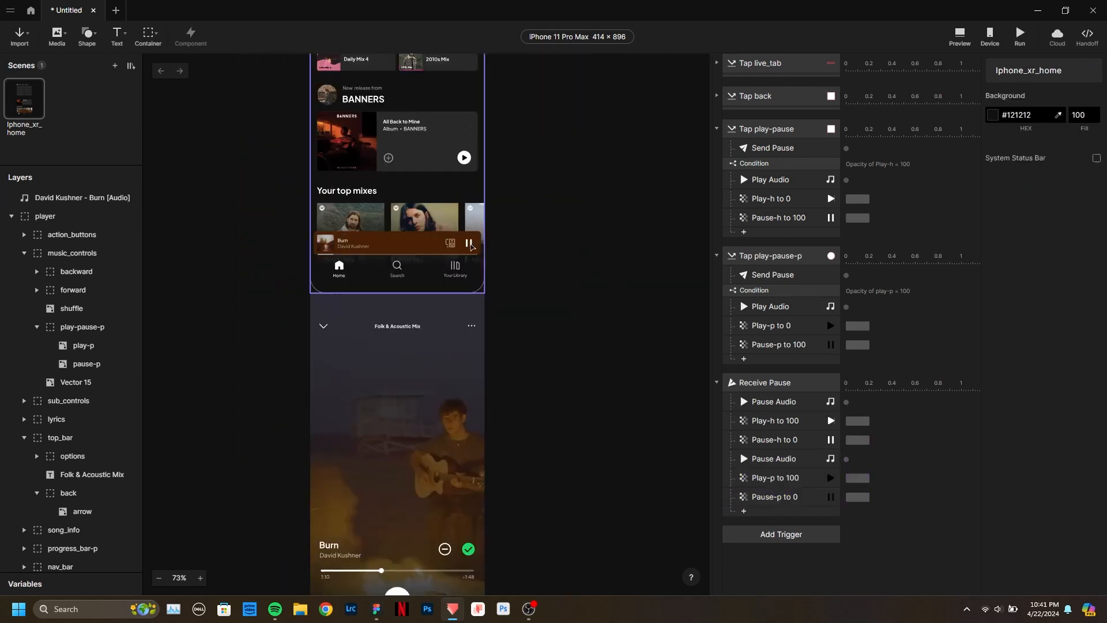
scroll(471, 243, "down", 3)
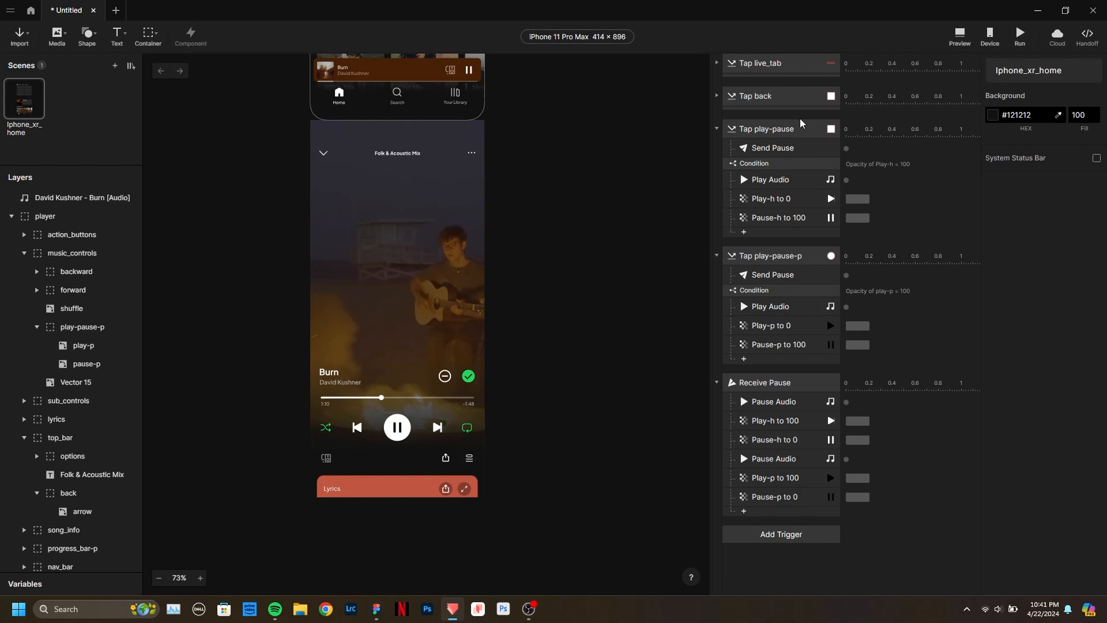
left_click(776, 151)
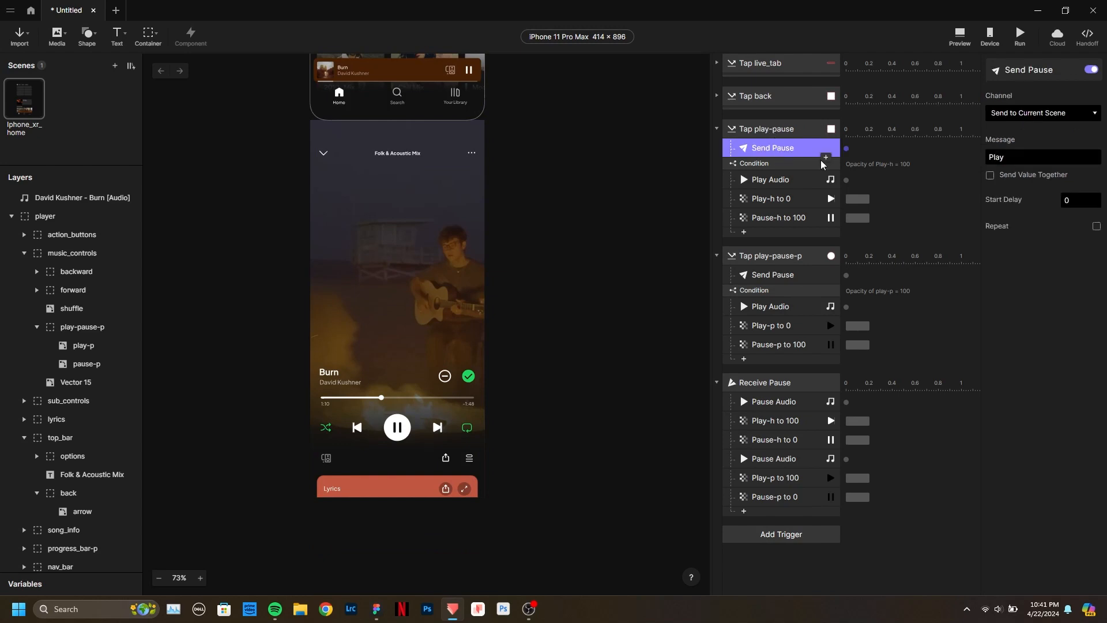
left_click(788, 384)
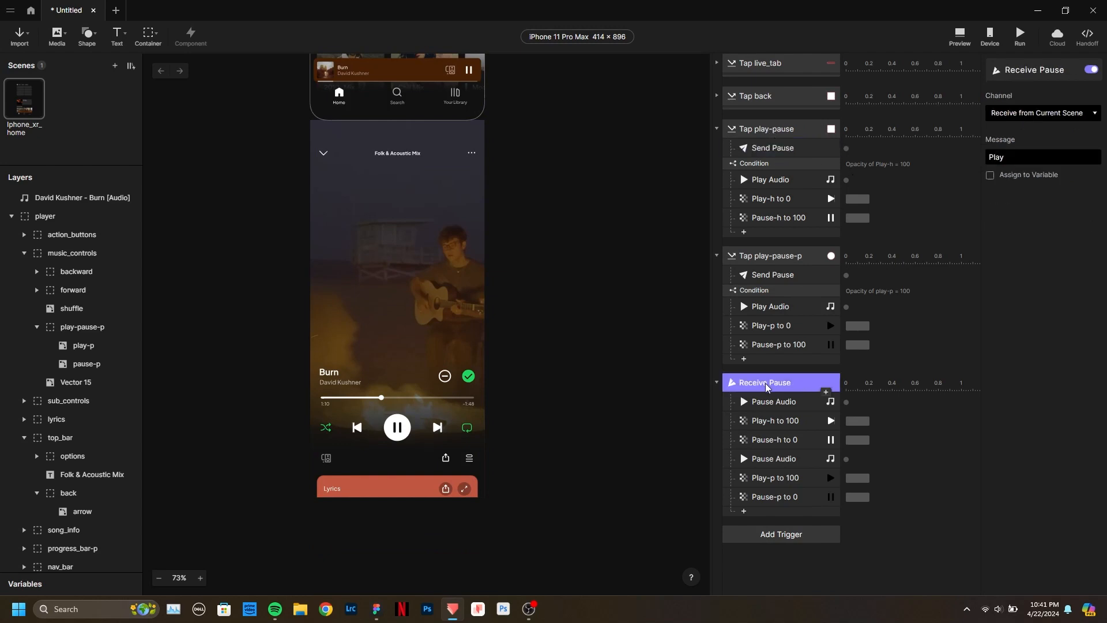
left_click(796, 402)
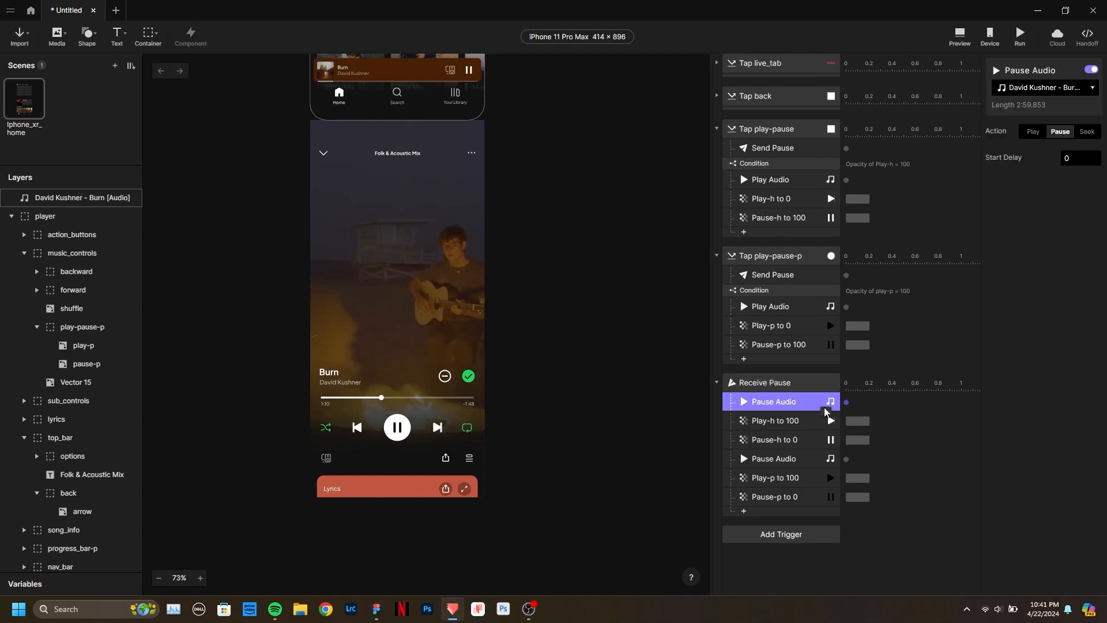
left_click(776, 425)
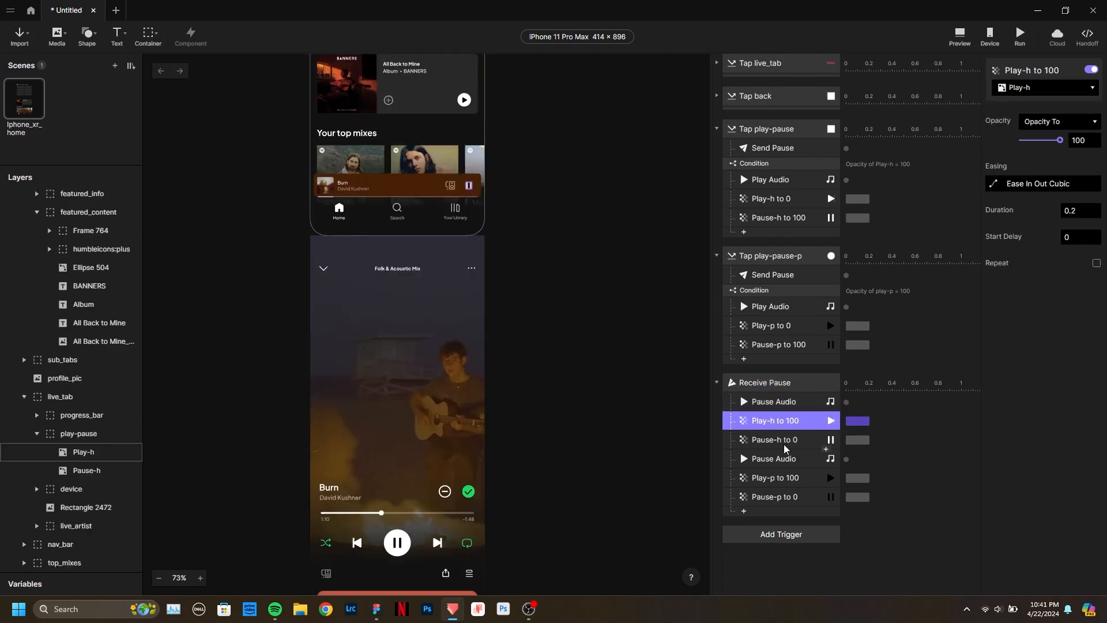
left_click(825, 439)
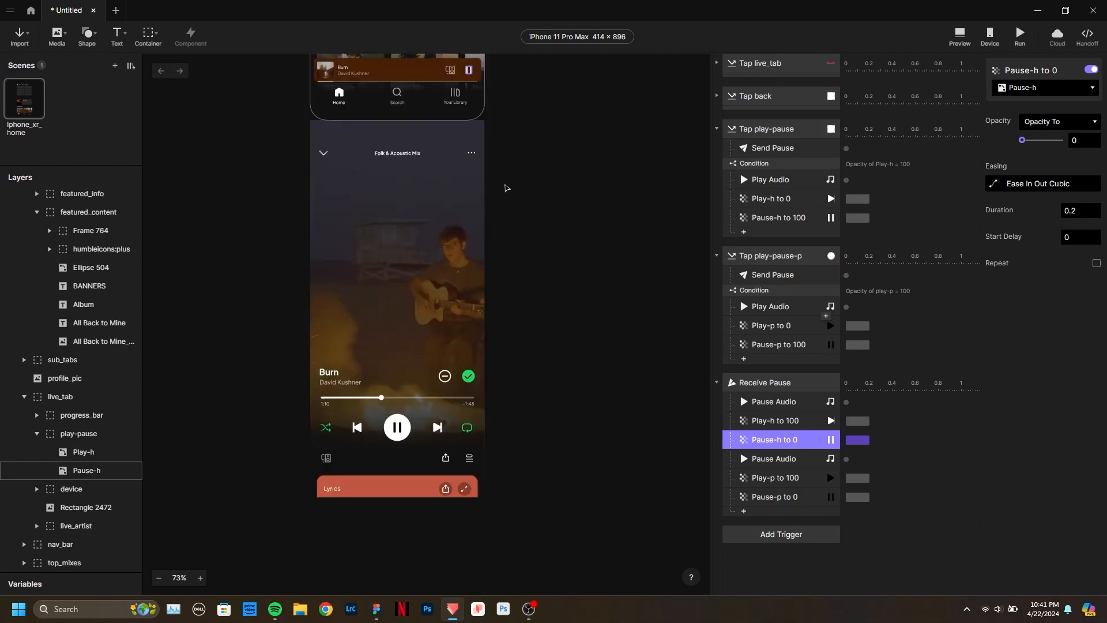
Delete the duplicate Pause Audio response between Pause-h to 0 and Play-p to 100 in the Receive Pause trigger.
left_click(802, 459)
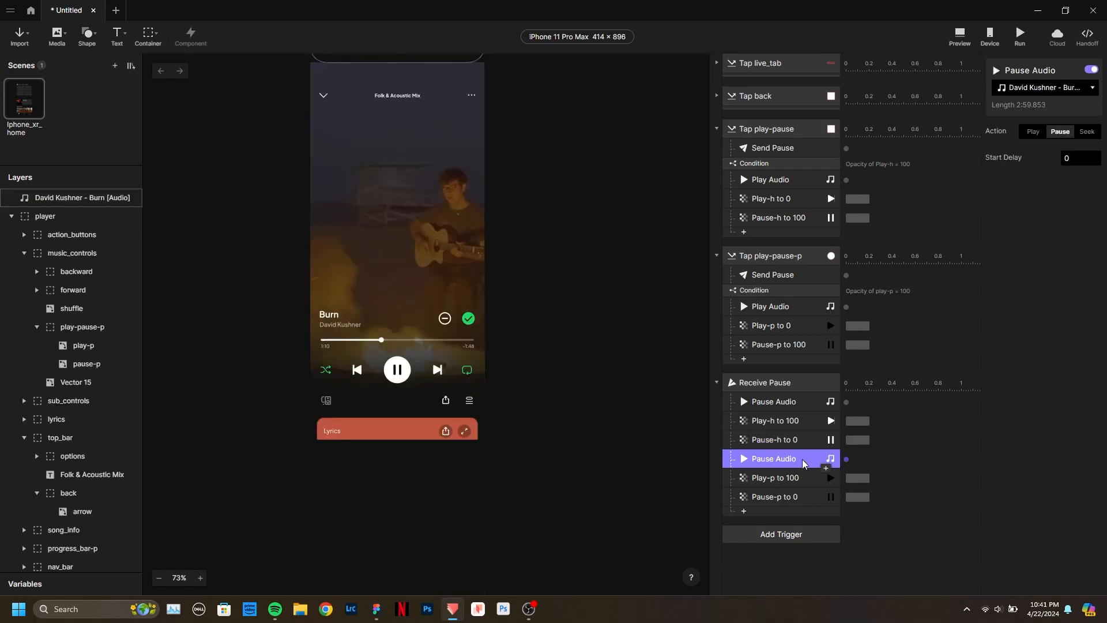
key("Delete")
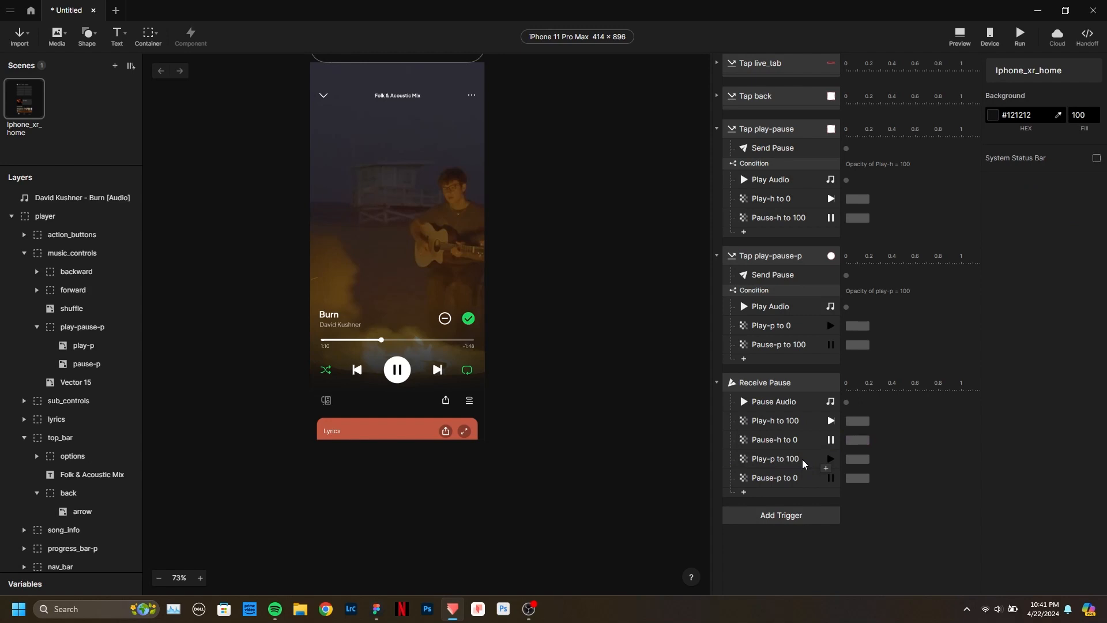
left_click(807, 459)
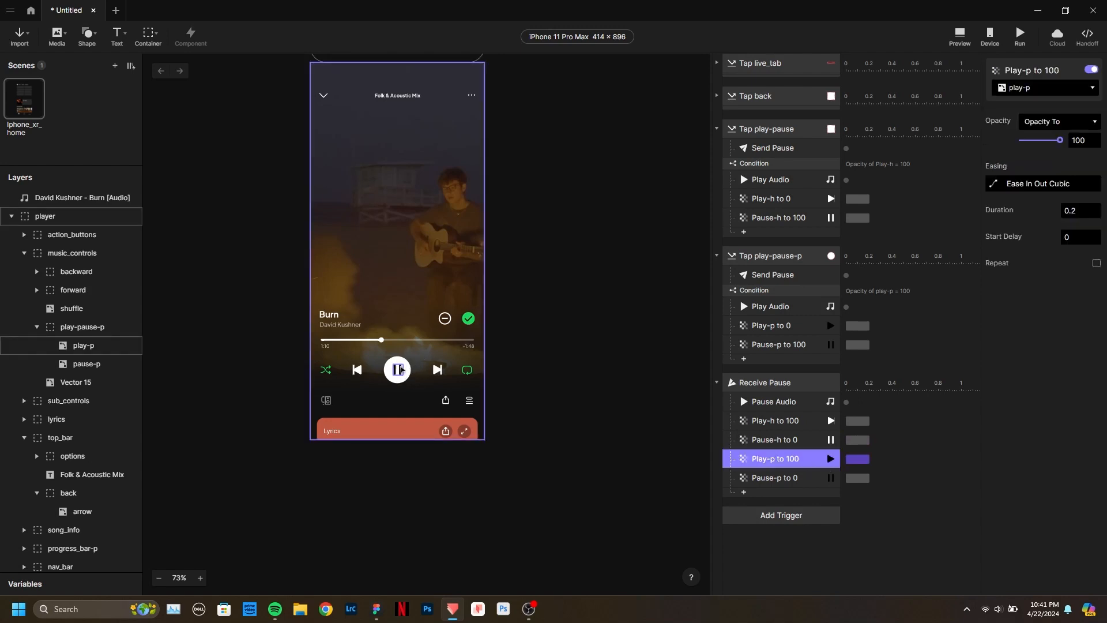
Check the Pause-p to 0 response and the messages set on both Send Pause responses and the Receive Pause trigger.
left_click(787, 478)
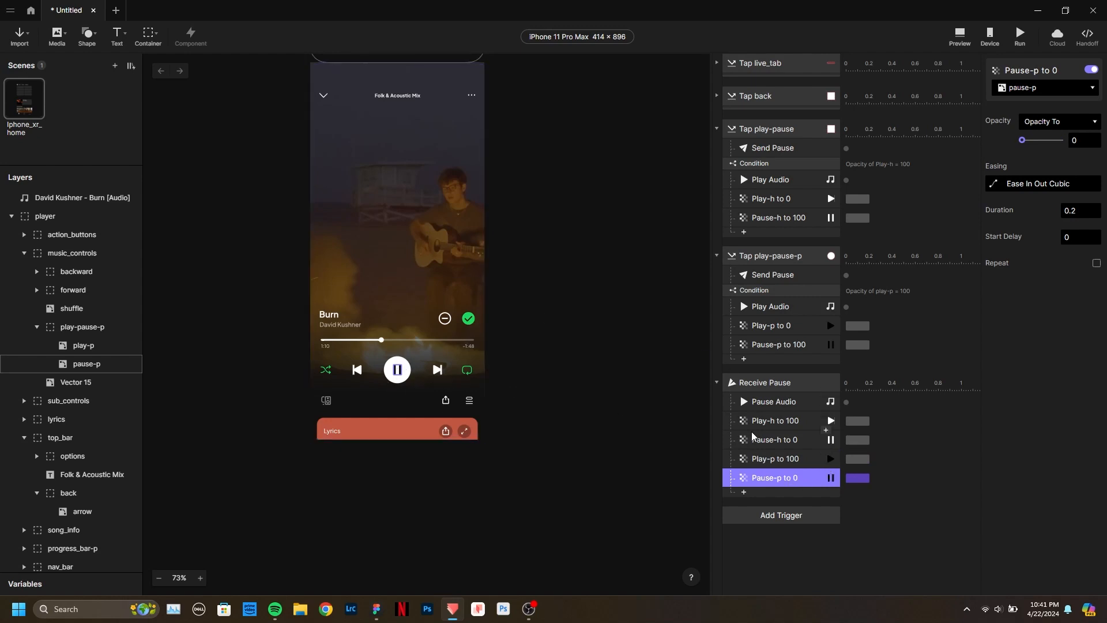
left_click(780, 150)
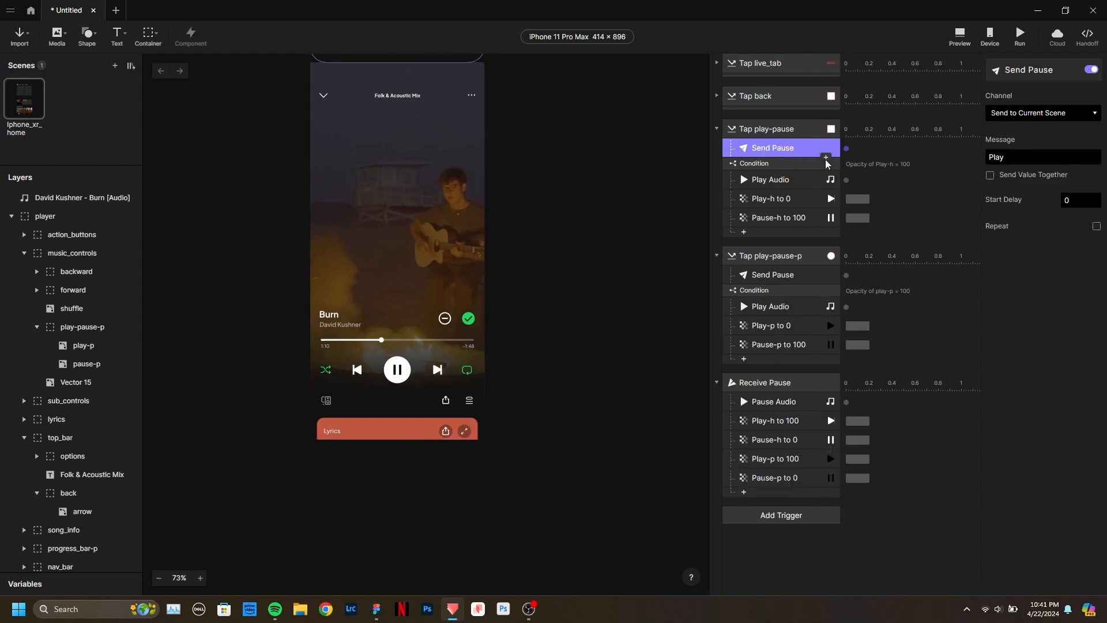
left_click(795, 275)
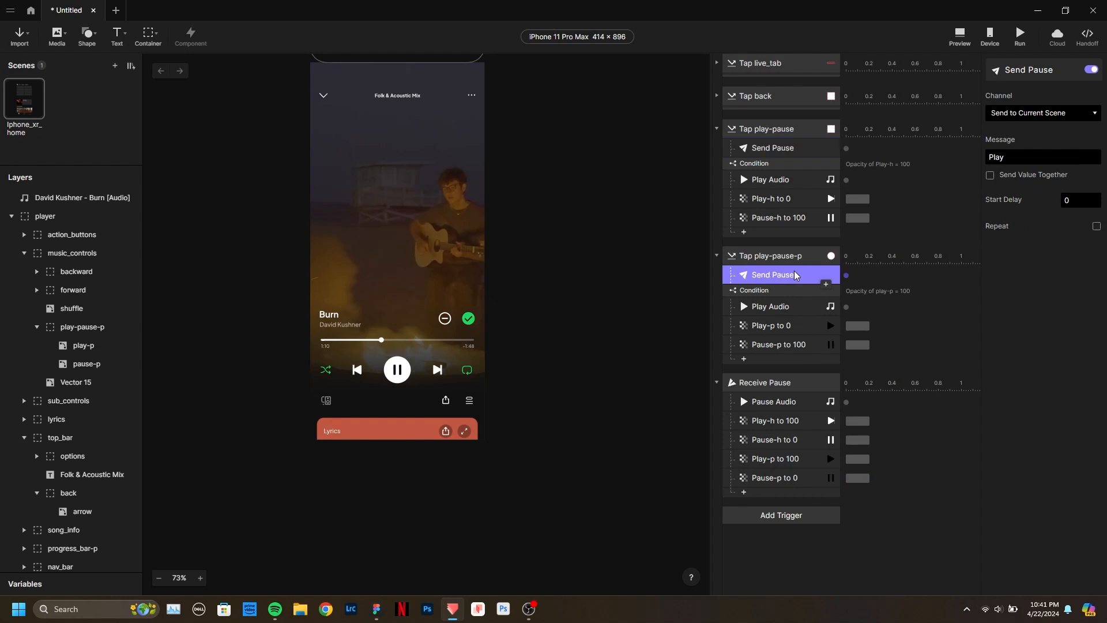
left_click(799, 383)
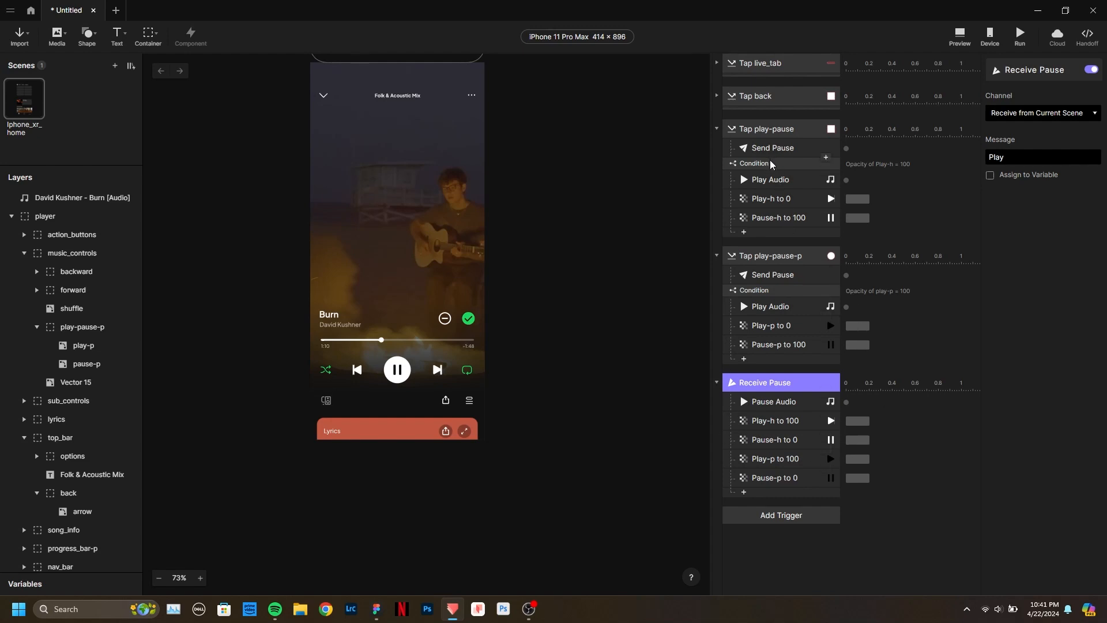
Add a Send response after Pause-h to 100 in the Tap play-pause trigger.
left_click(779, 234)
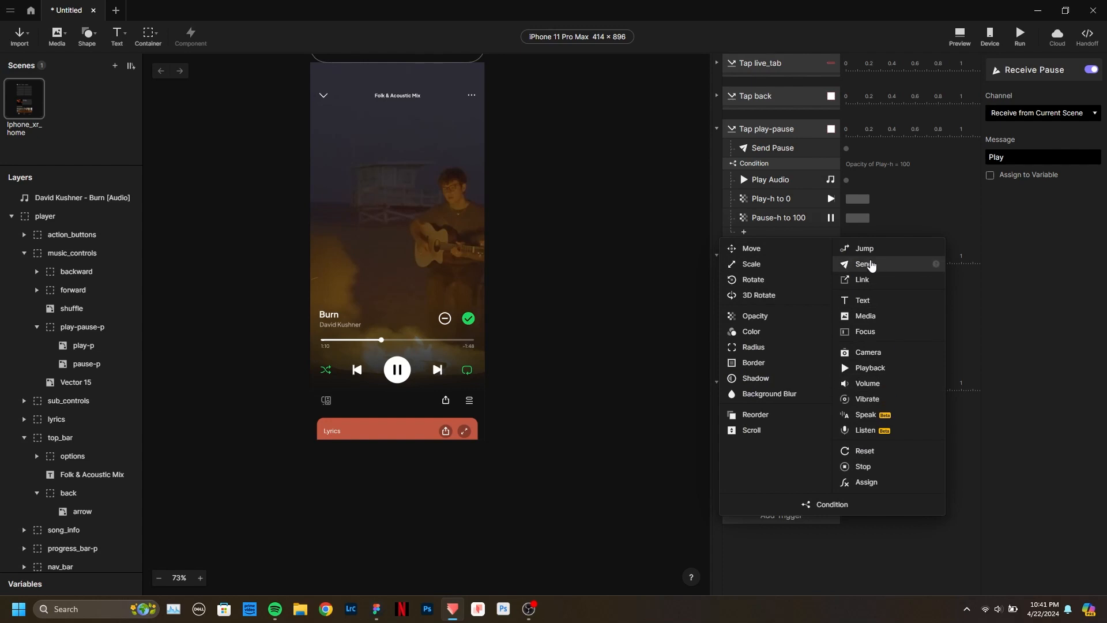
left_click(871, 264)
left_click(1050, 155)
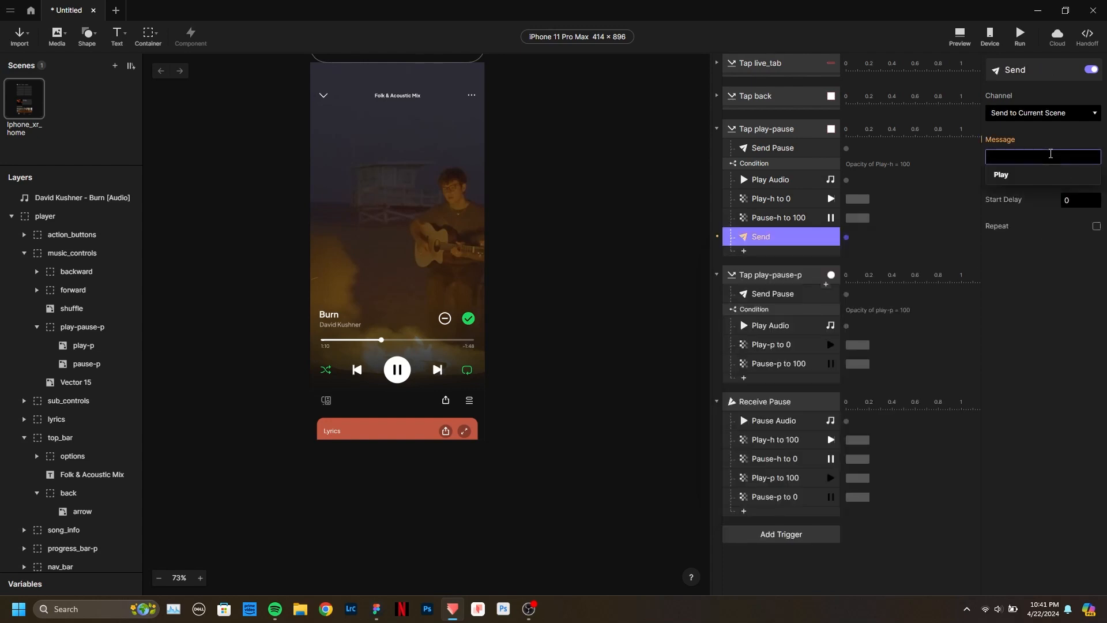
type("P")
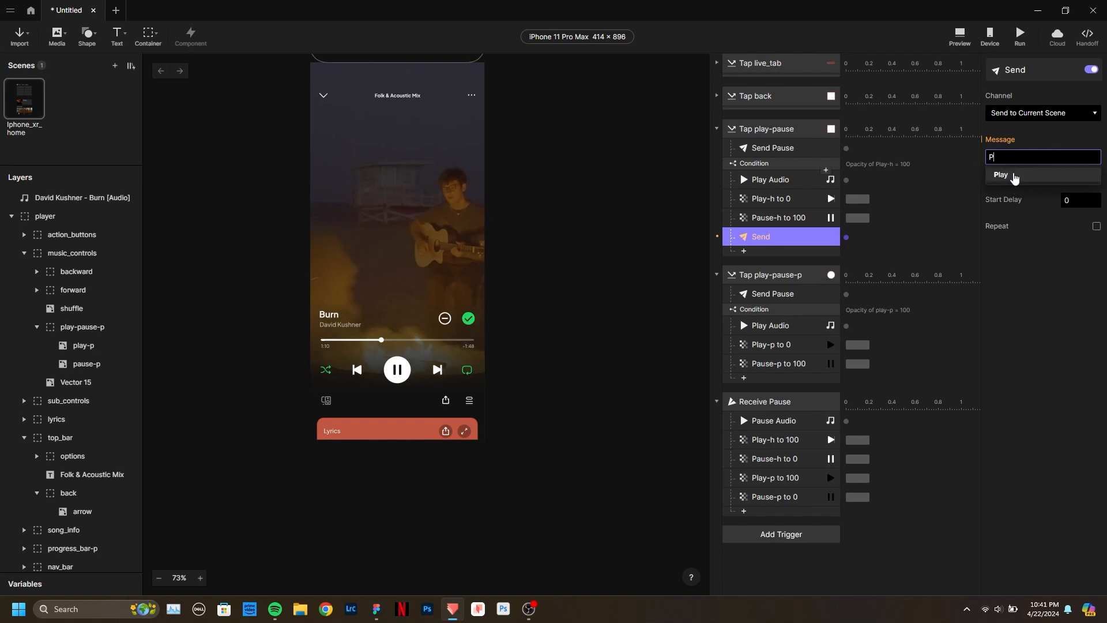
left_click(1095, 336)
Set the message of the Send Pause response in Tap play-pause to Pause.
left_click(793, 151)
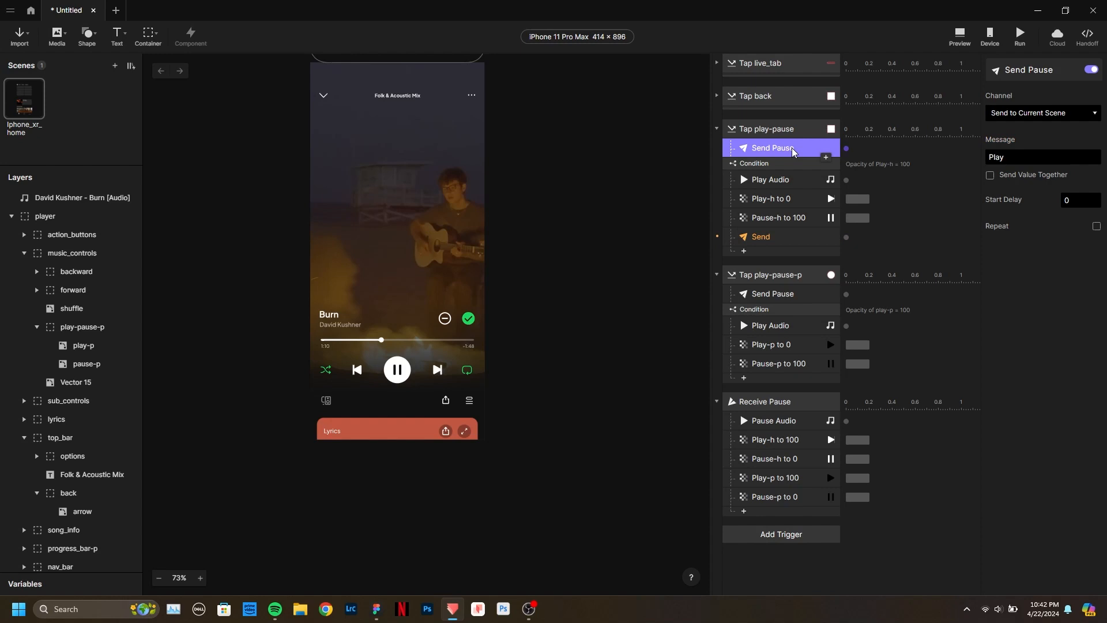
left_click(1041, 158)
key("BackSpace")
key("BackSpace")
type("ause")
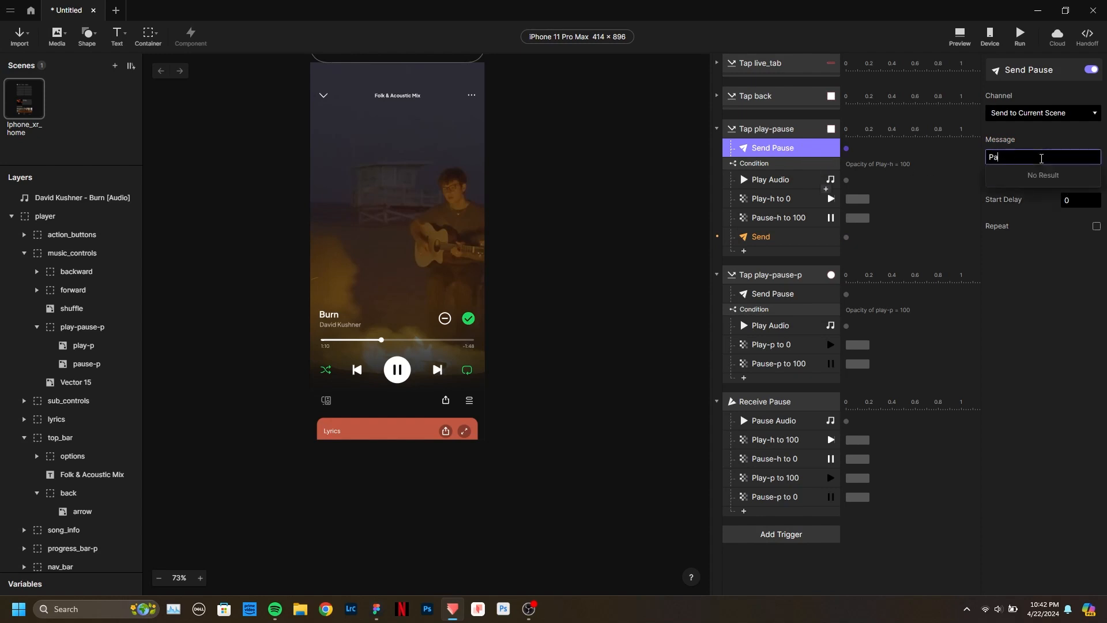
key("Return")
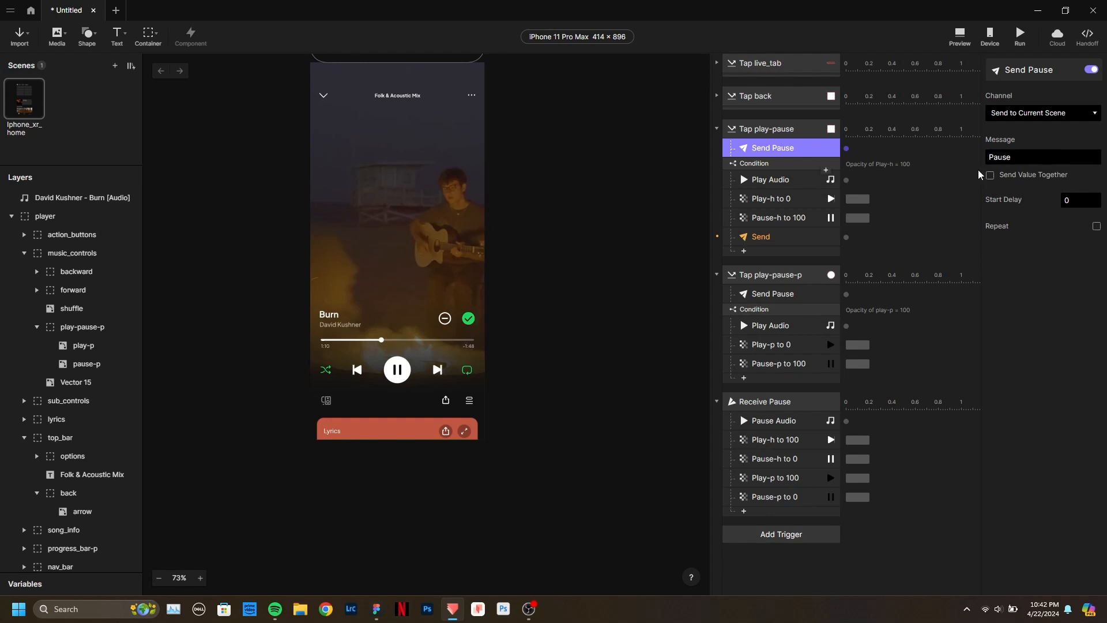
Set the message to Pause for the Send Pause response in Tap play-pause-p and for the Receive Pause trigger.
left_click(799, 293)
left_click(1028, 158)
key("Down")
key("Return")
left_click(790, 150)
left_click(766, 295)
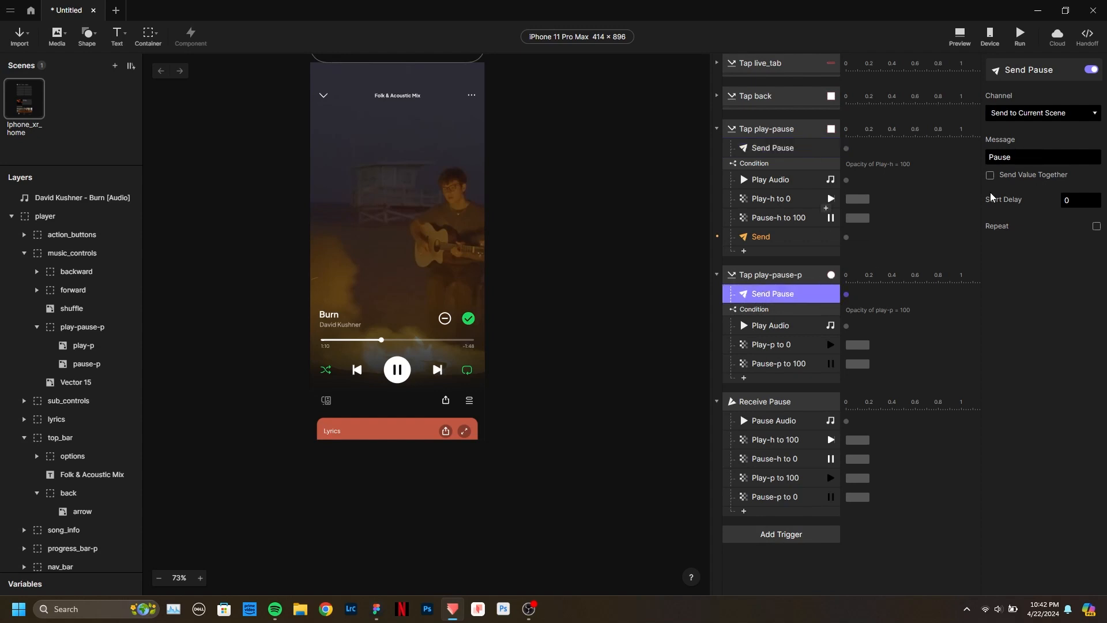
left_click(761, 404)
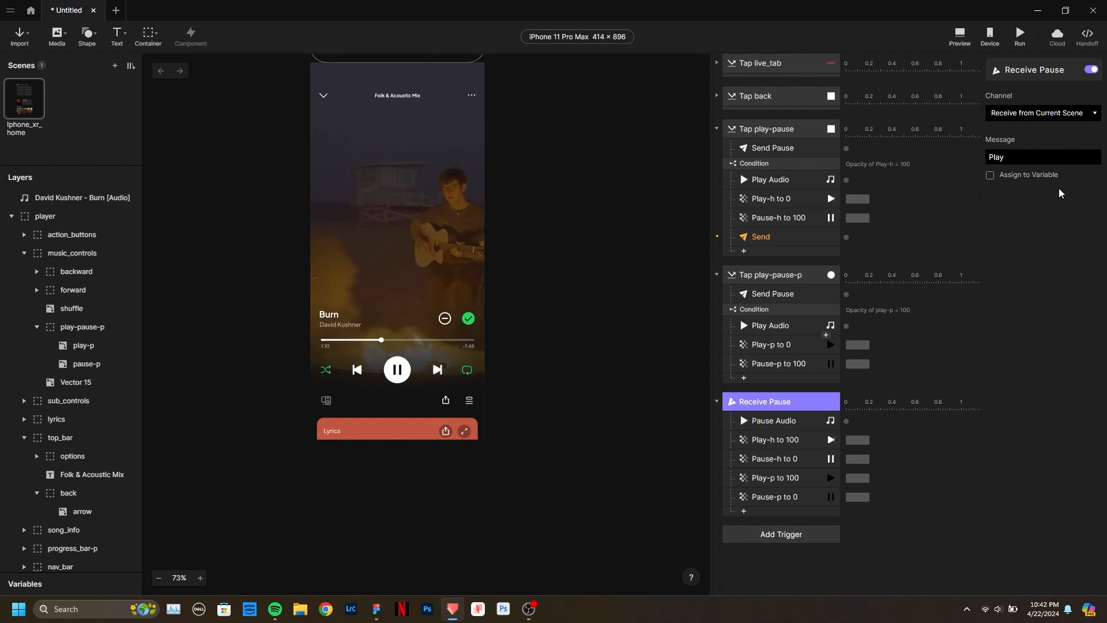
left_click(1032, 159)
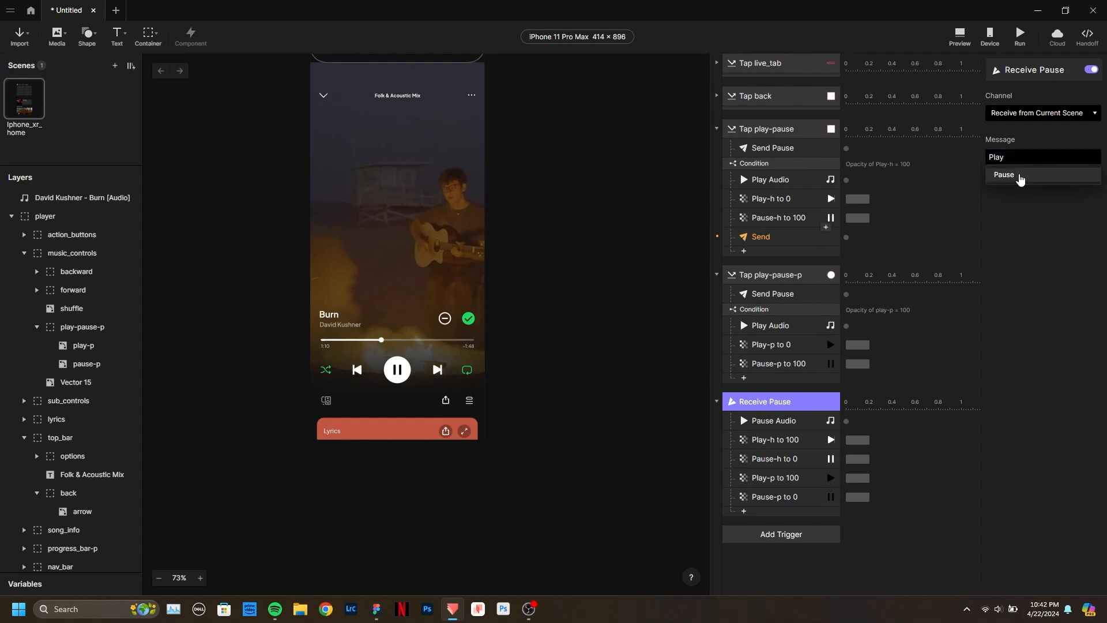
Set the message of the unnamed Send response in Tap play-pause to Play.
left_click(761, 237)
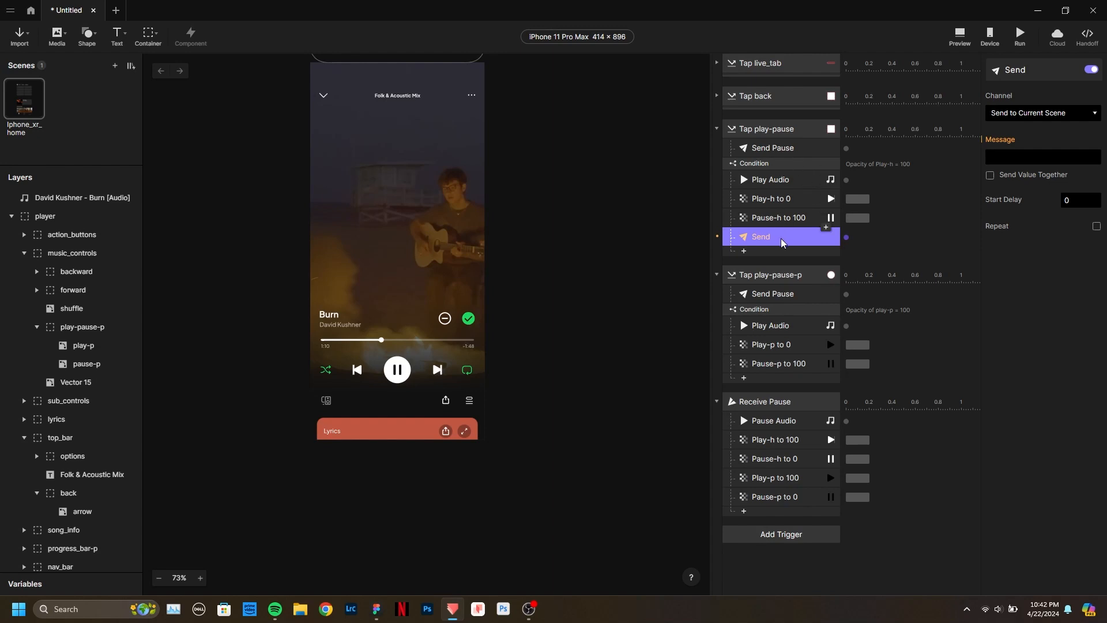
left_click(1065, 154)
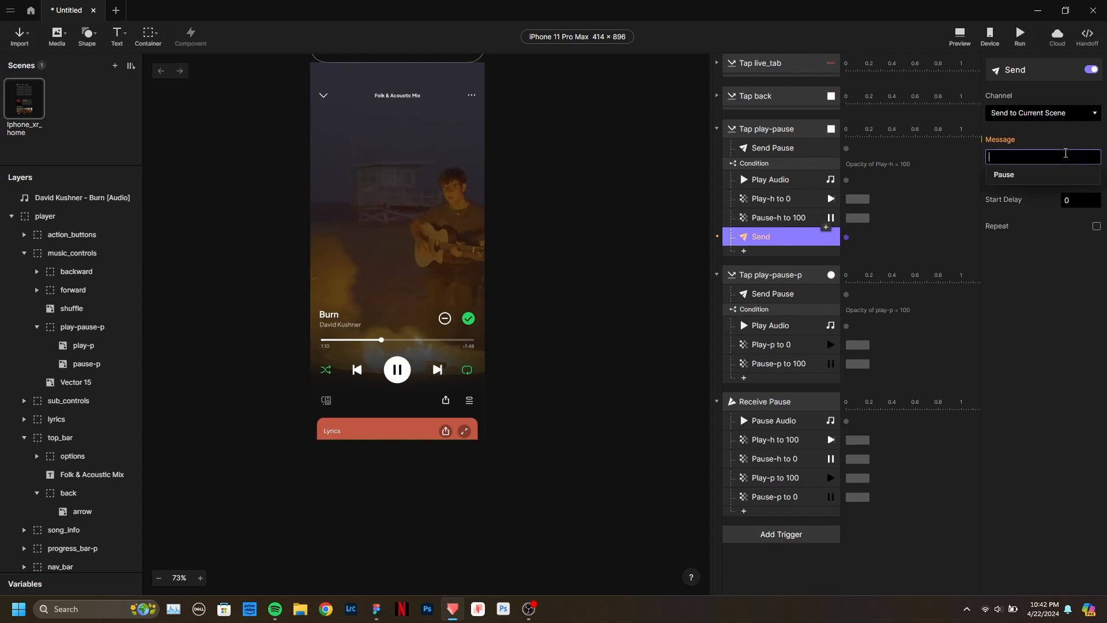
type("Play")
key("Return")
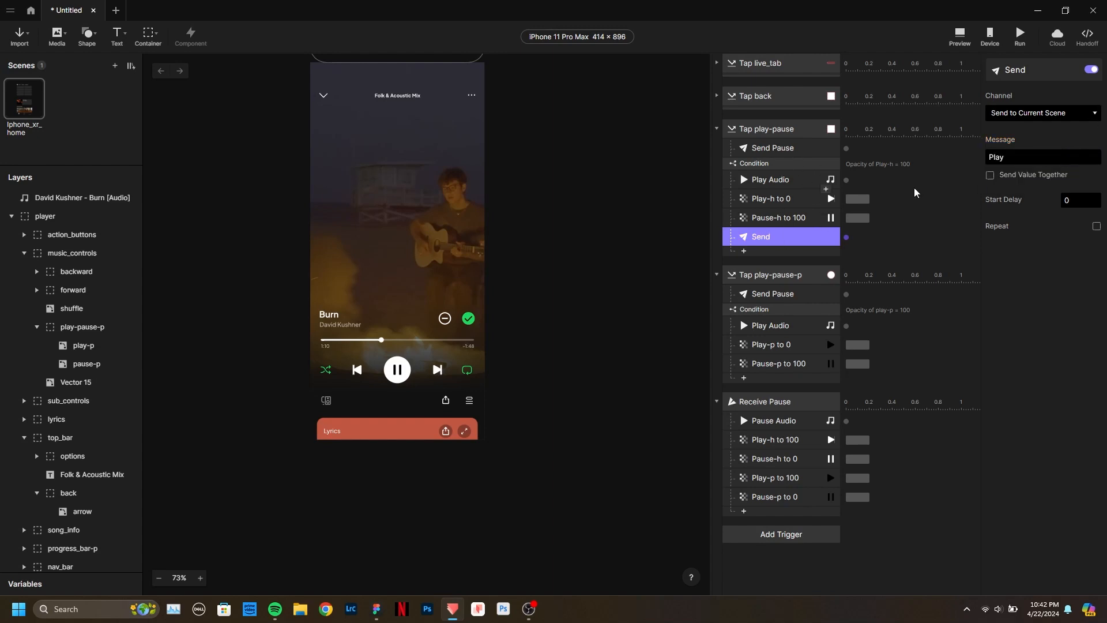
Rename the Send response with the Play message as Play and move it directly below the condition in Tap play-pause.
double_click(771, 236)
type("Play")
key("Return")
left_click_drag(785, 239, 783, 172)
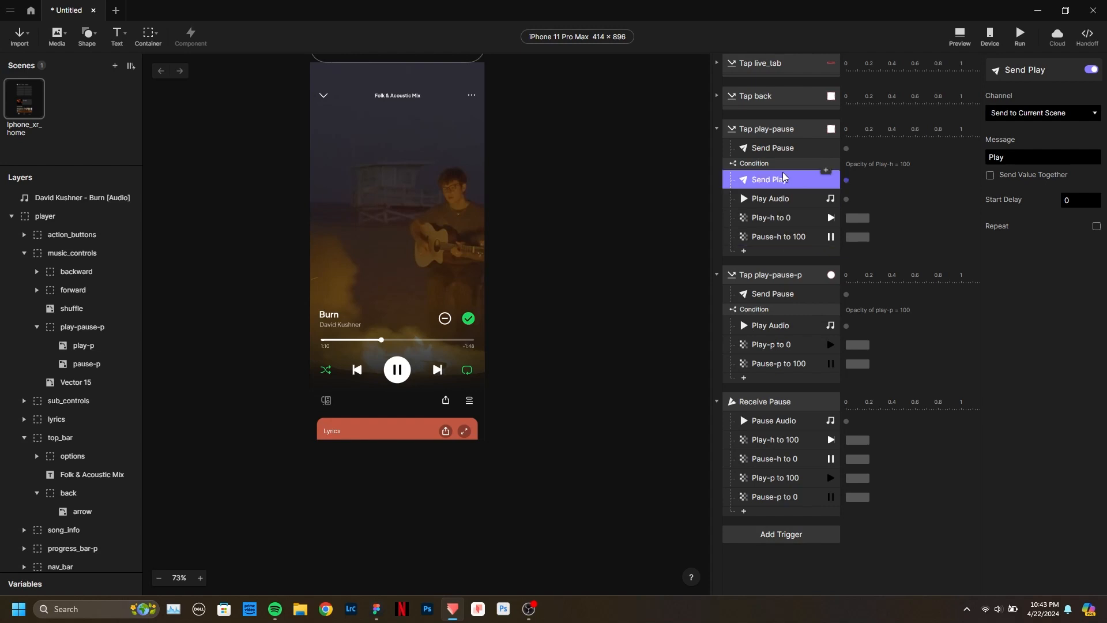
left_click(784, 148)
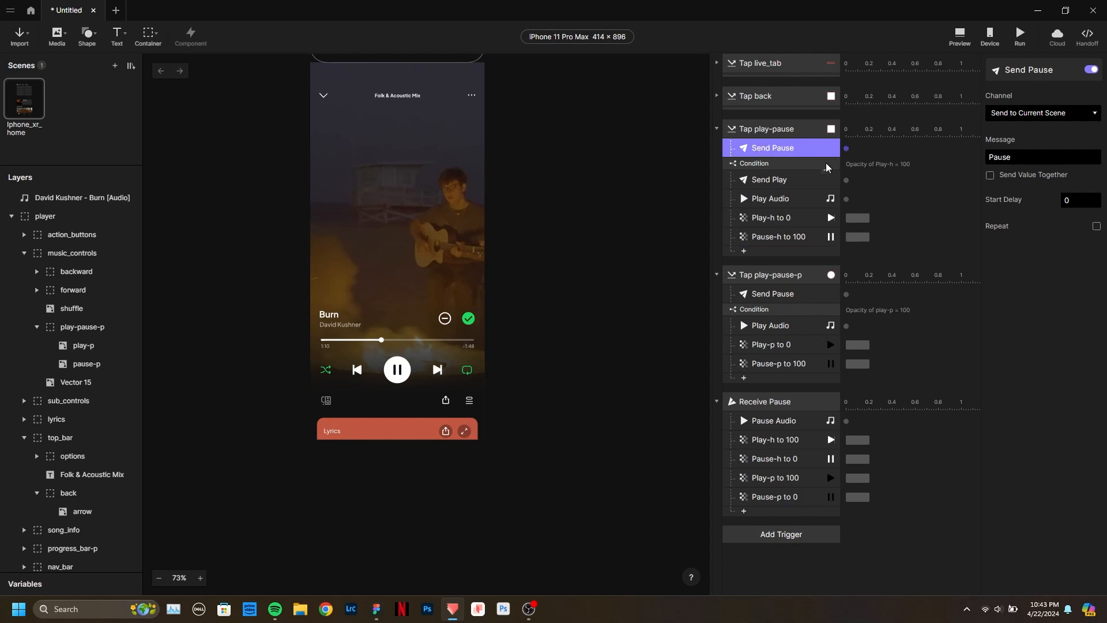
left_click(798, 179)
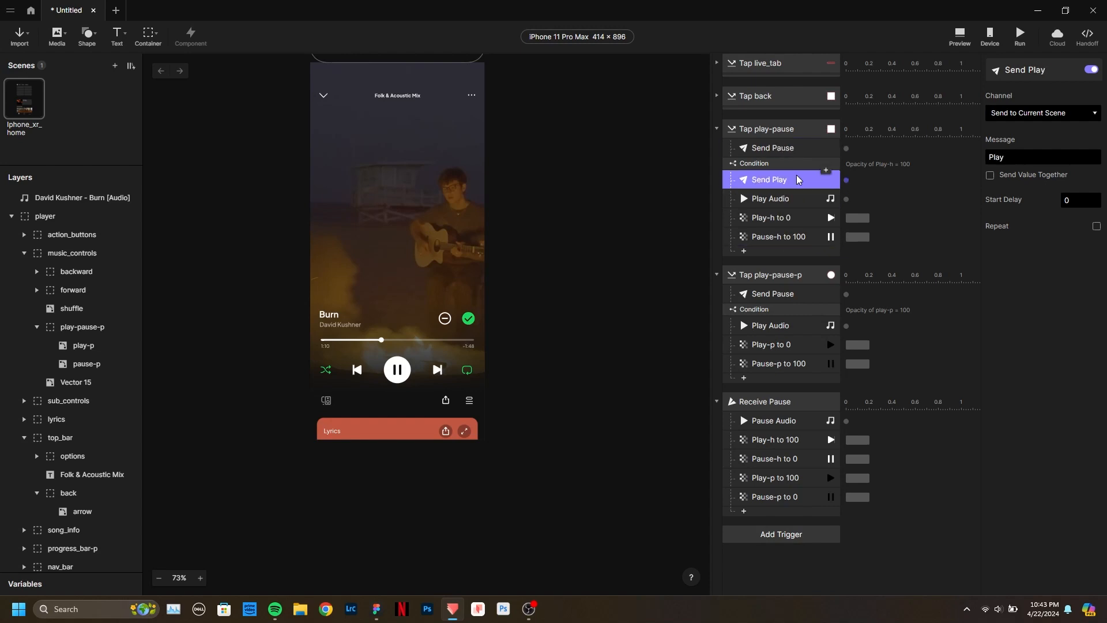
Add a Receive trigger that listens on the current scene for the Play message.
left_click(776, 532)
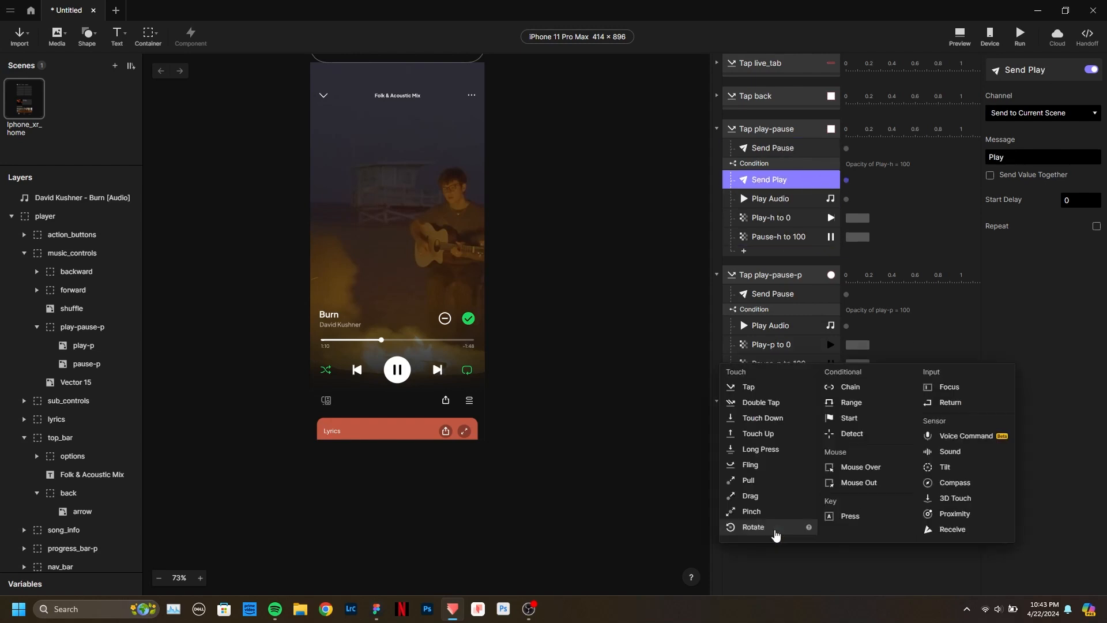
left_click(952, 529)
left_click(1015, 156)
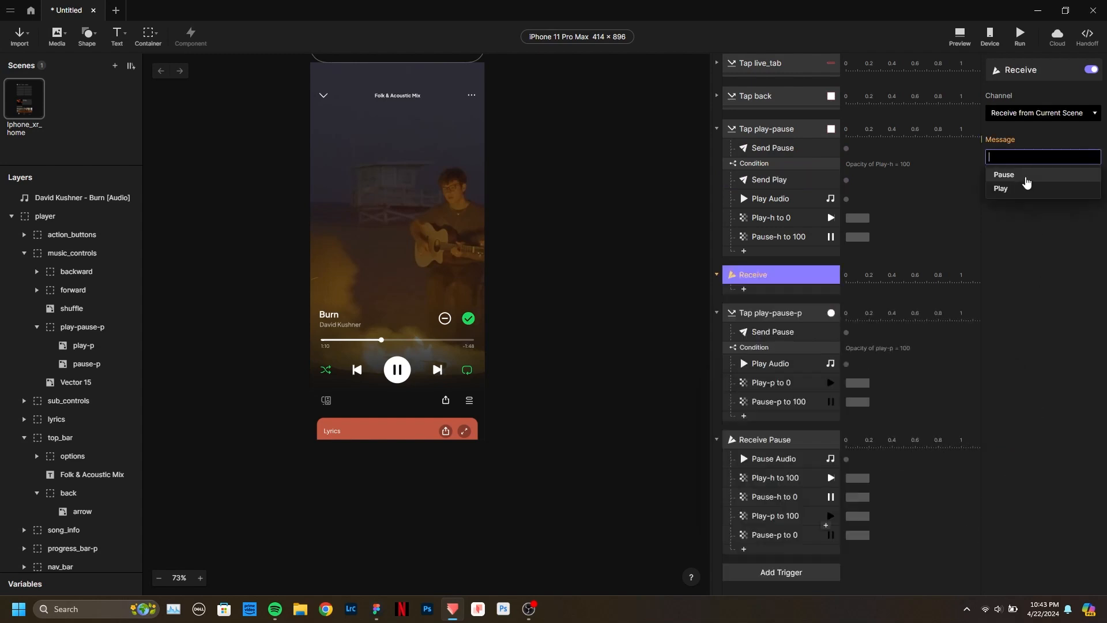
left_click(1018, 188)
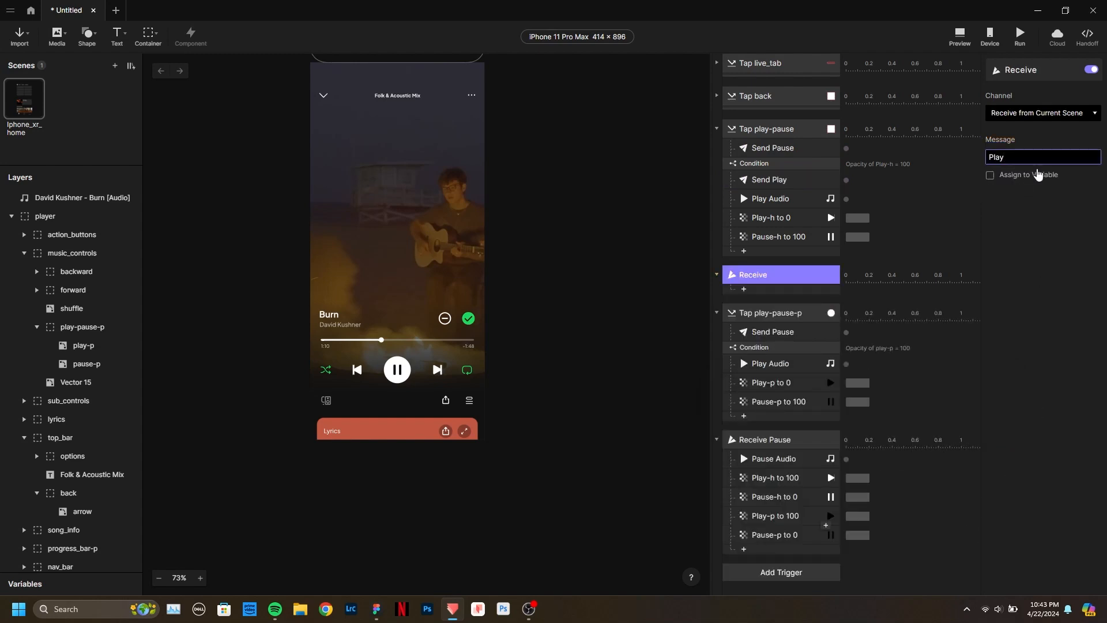
Rename the new Receive trigger as Play and move it directly above the Receive Pause trigger.
double_click(764, 275)
type("Play")
key("Return")
left_click_drag(796, 275, 790, 428)
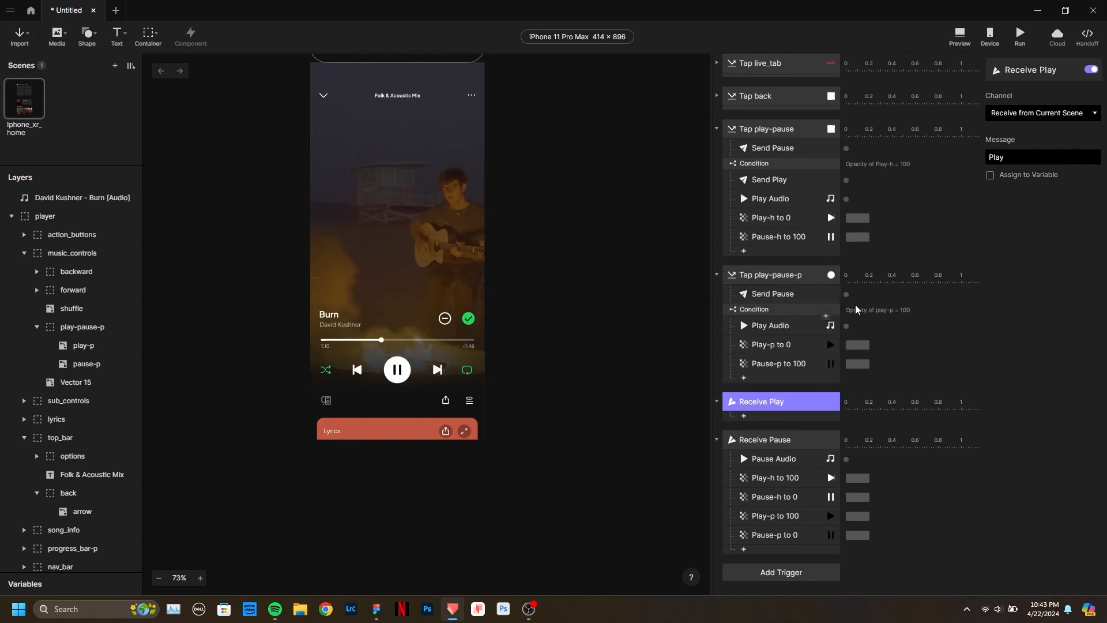
Move the Play Audio, Play-h to 0 and Pause-h to 100 responses from Tap play-pause into the Receive Play trigger.
left_click(799, 177)
left_click(797, 198)
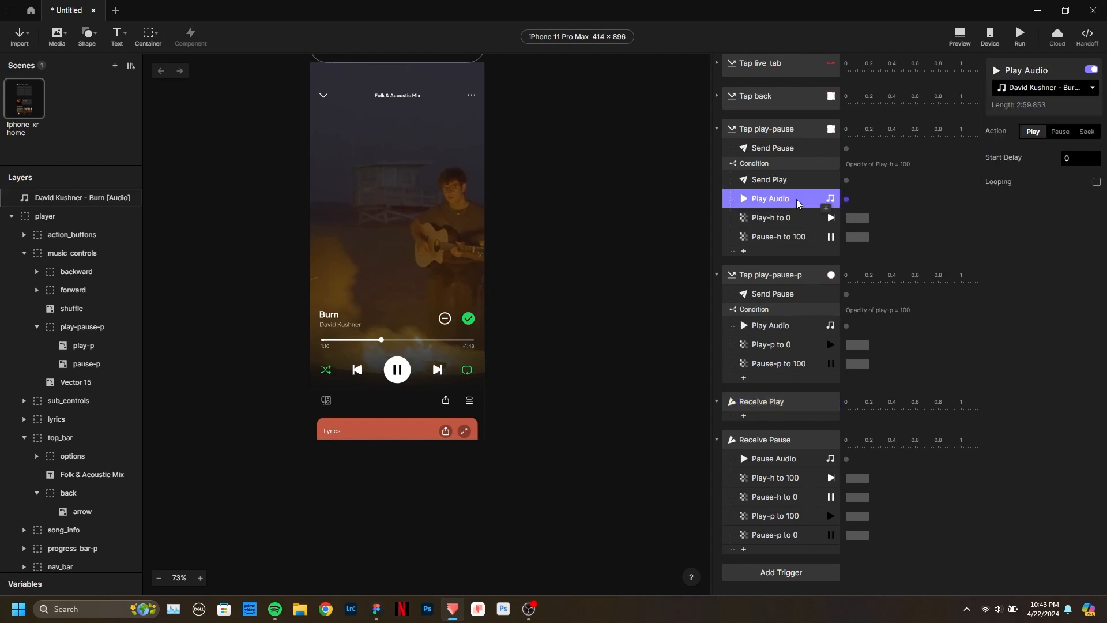
left_click(804, 237, "shift")
key("Delete")
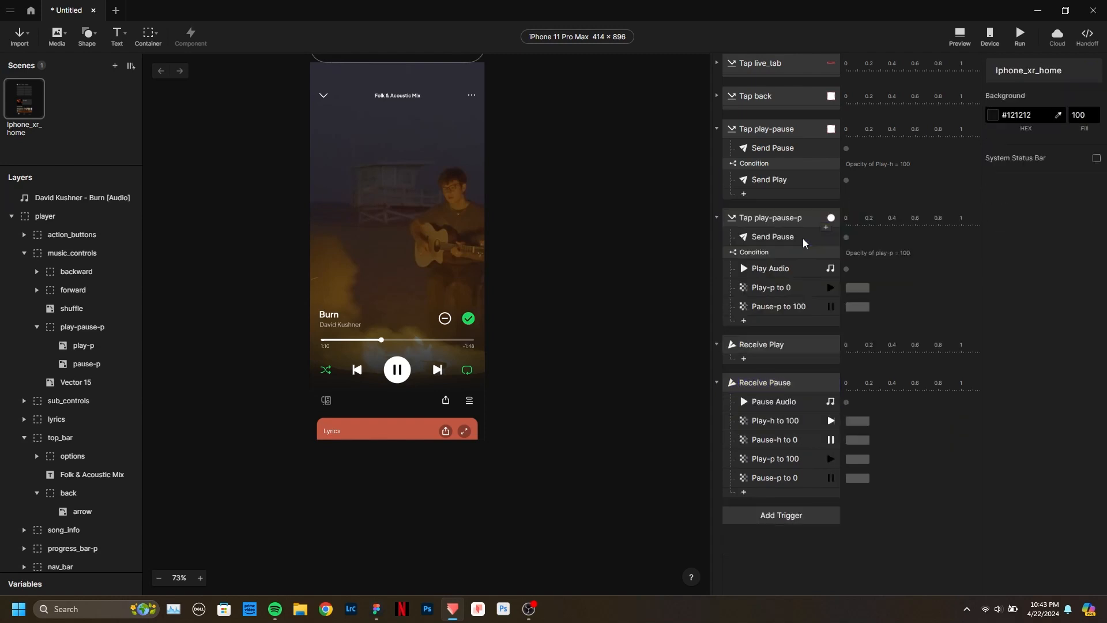
left_click(796, 345)
key("ctrl+v")
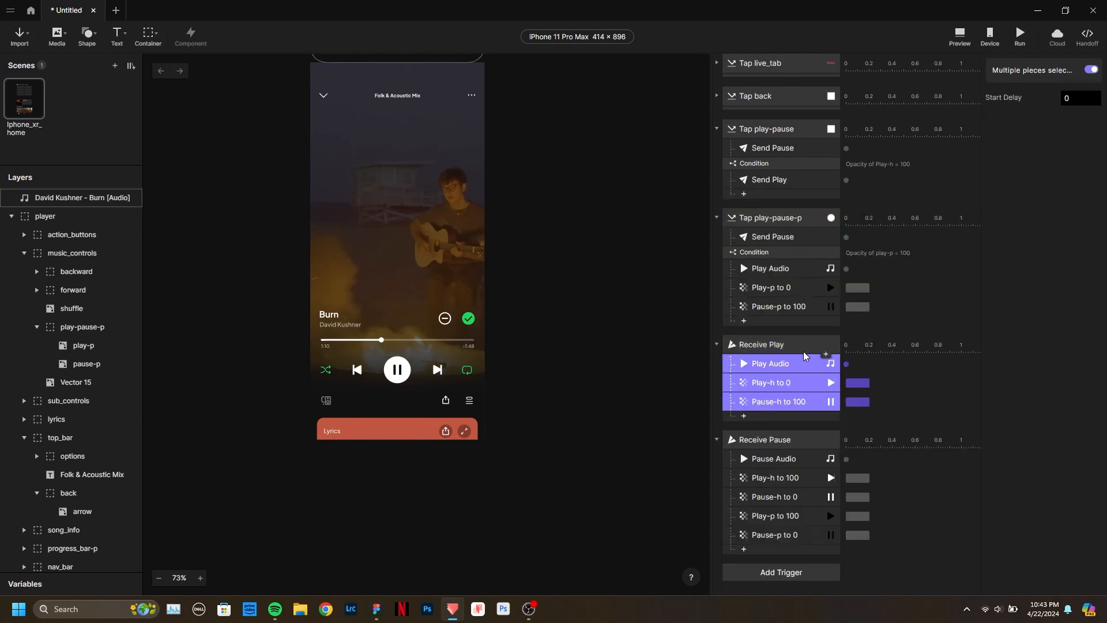
Move the Play Audio, Play-p to 0 and Pause-p to 100 responses from Tap play-pause-p into the Receive Play trigger.
left_click(784, 346)
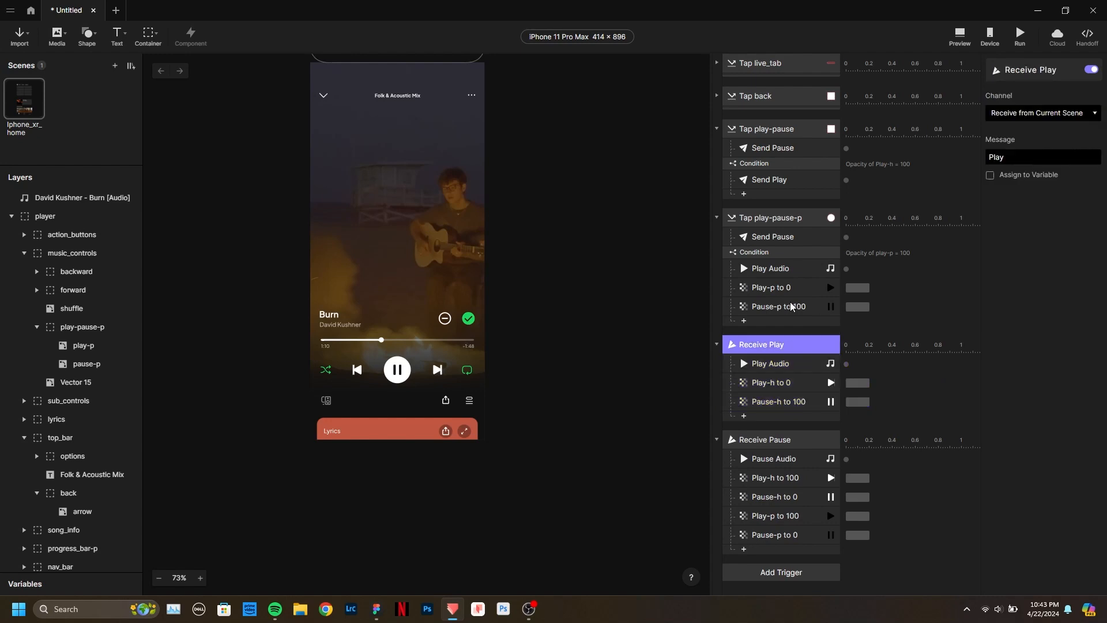
left_click(787, 269)
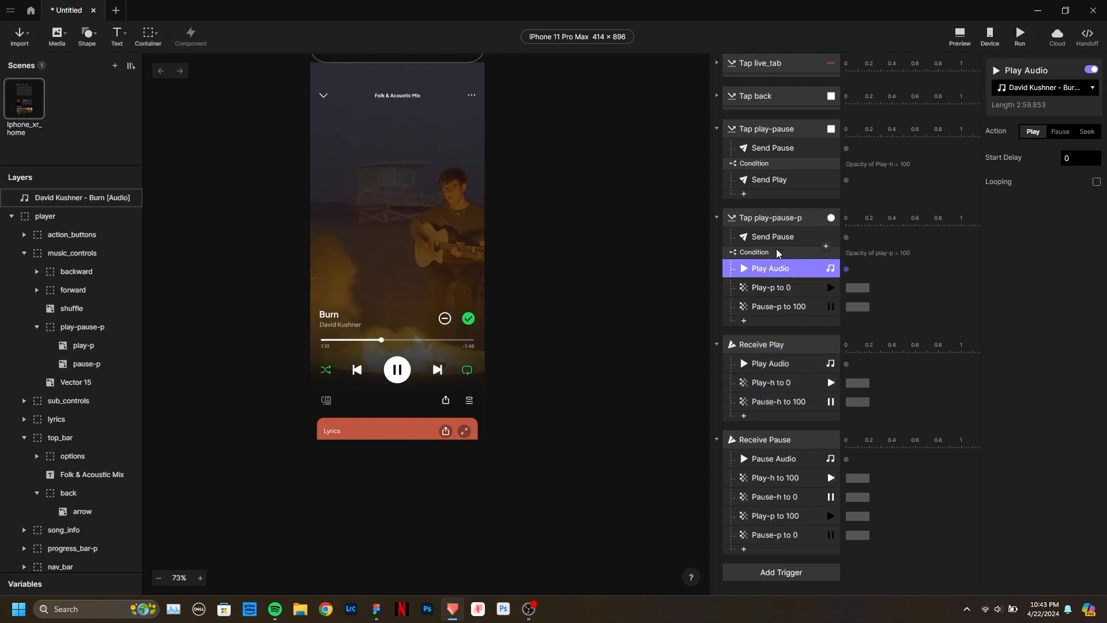
left_click(792, 310, "shift")
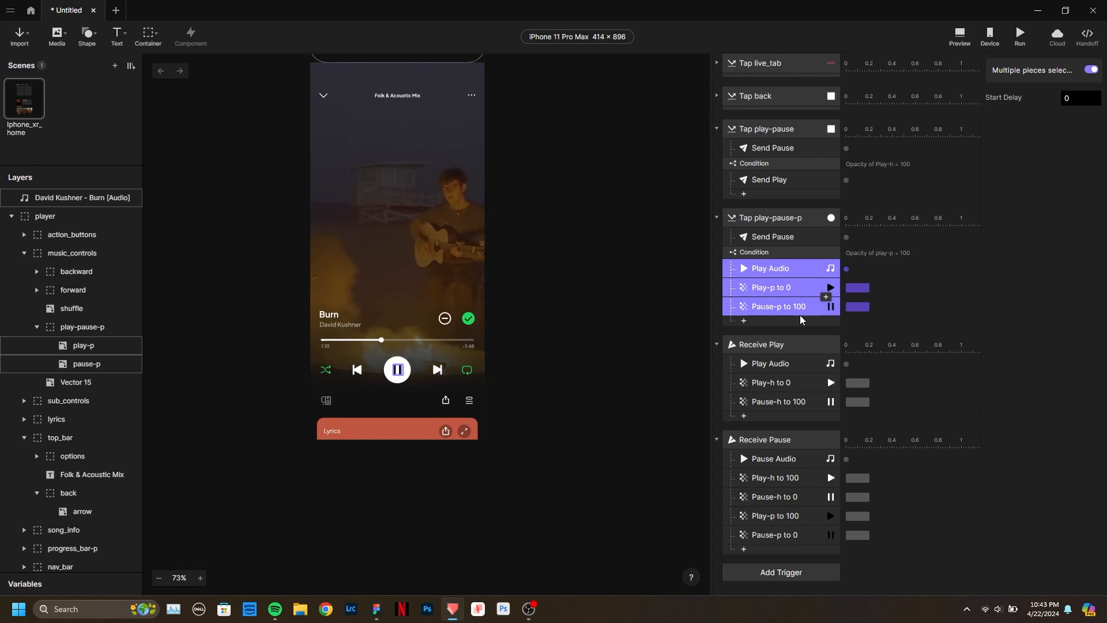
key("Delete")
left_click(780, 342)
key("ctrl+v")
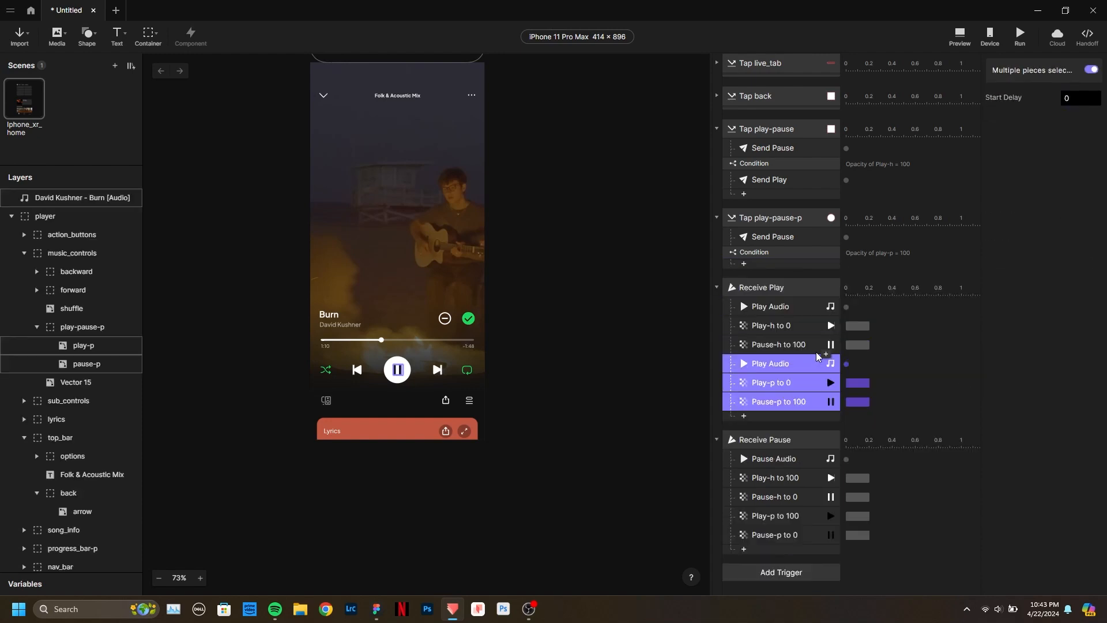
Delete the duplicate Play Audio response between Pause-h to 100 and Play-p to 0 in the Receive Play trigger.
left_click(799, 360)
left_click(790, 311)
left_click(797, 358)
key("Delete")
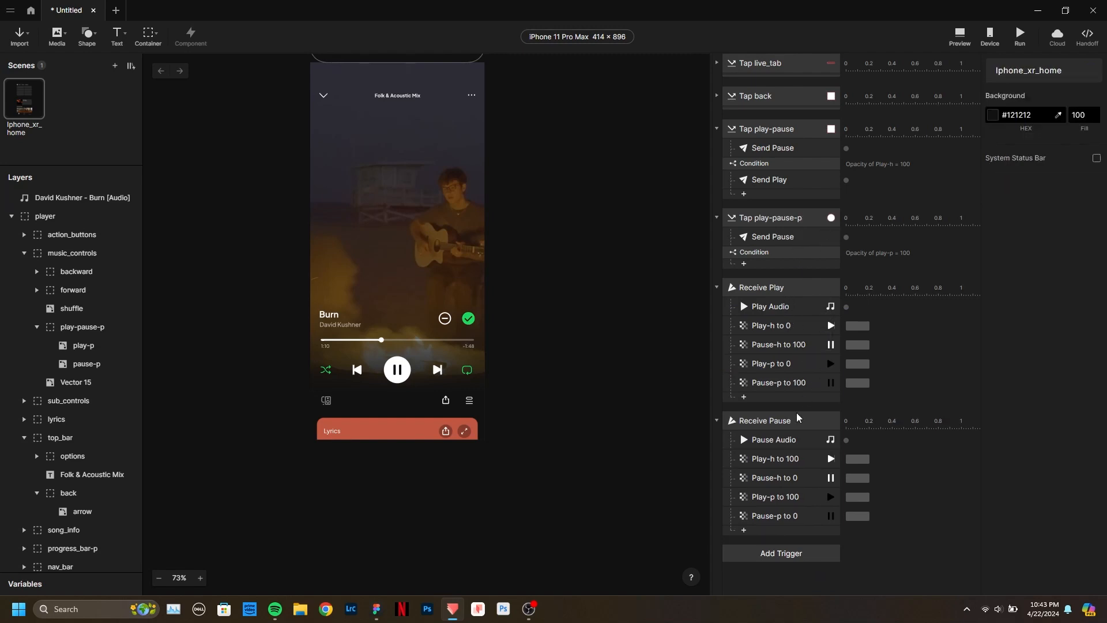
Copy the Send Play response from Tap play-pause into the condition of the Tap play-pause-p trigger.
left_click(790, 180)
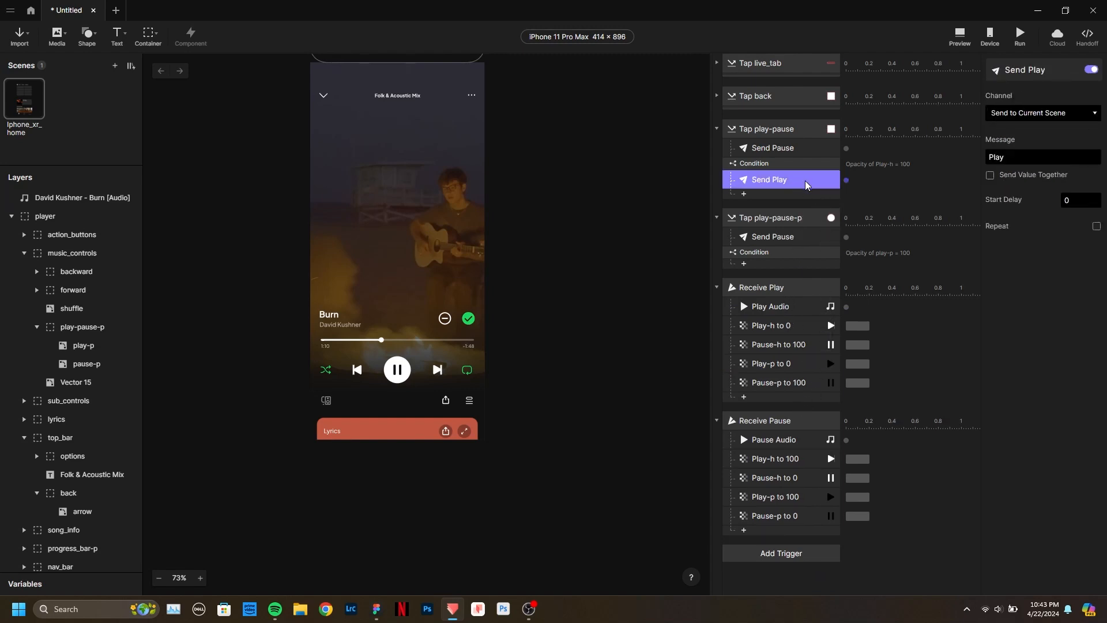
key("ctrl+c")
left_click(778, 255)
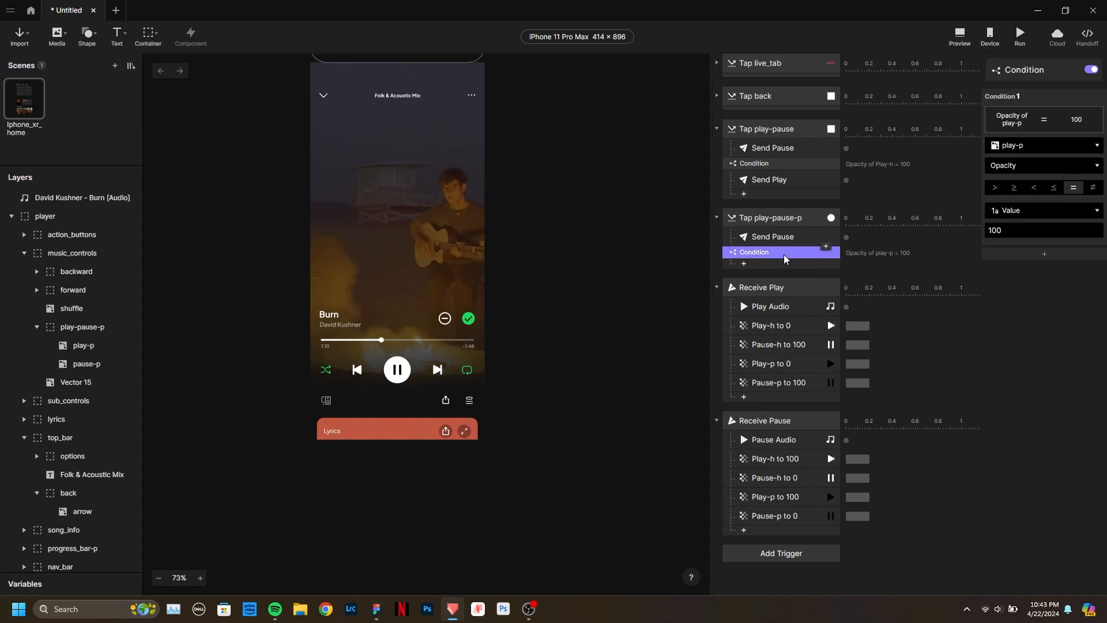
key("ctrl+v")
left_click(793, 213)
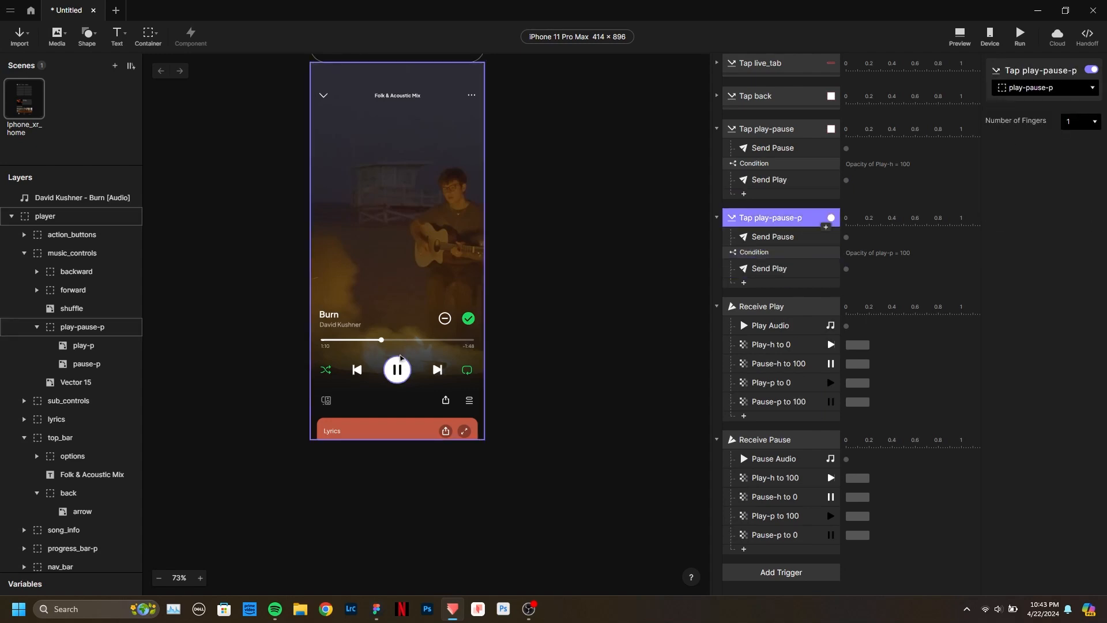
left_click(576, 378)
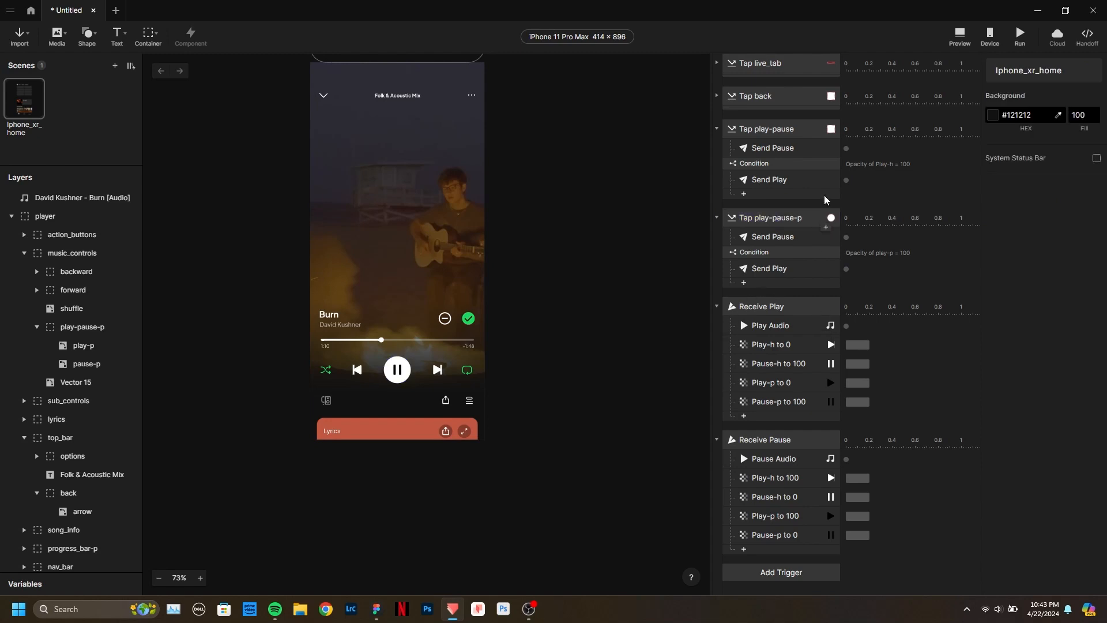
Review the Tap play-pause and Tap play-pause-p triggers and their Send Pause and Send Play responses.
left_click(787, 127)
left_click(799, 218)
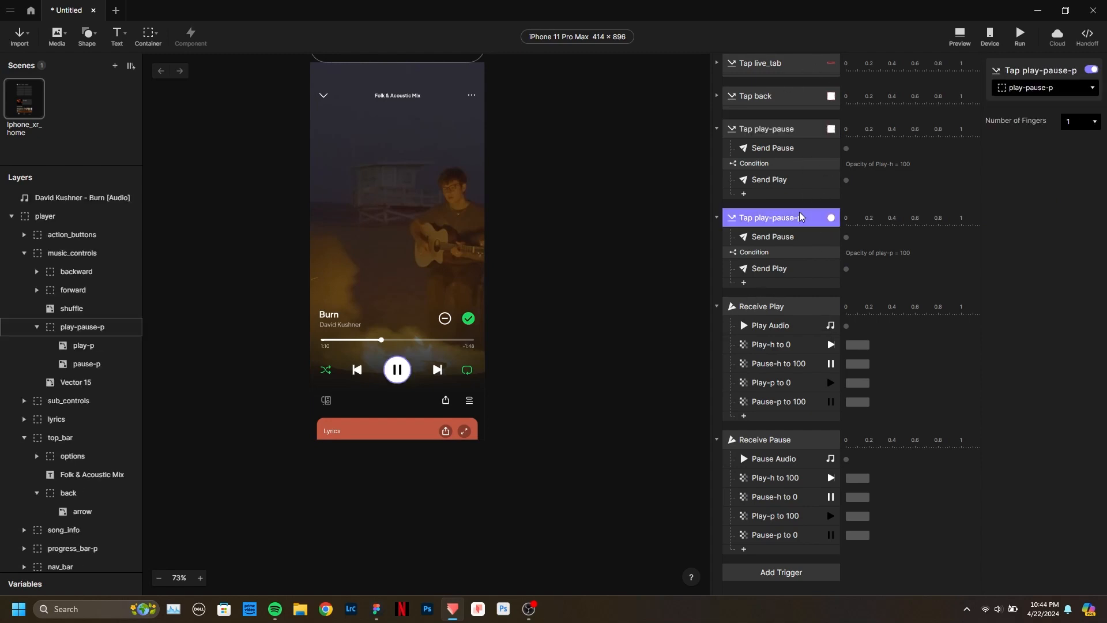
left_click(801, 145)
left_click(813, 182)
left_click(782, 237)
left_click(793, 269)
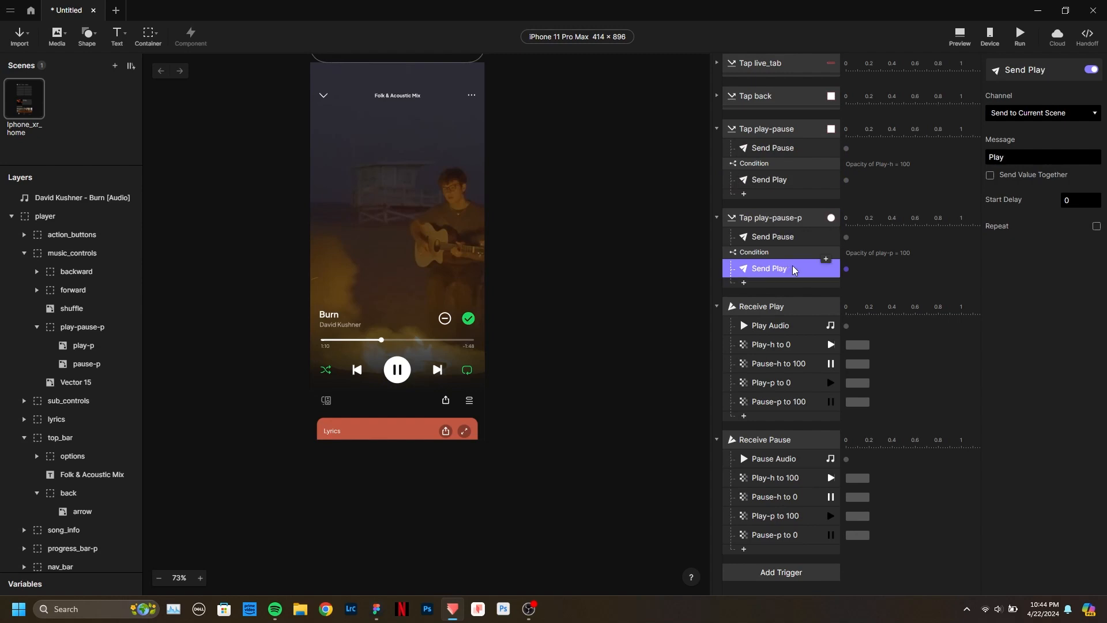
left_click(792, 148)
left_click(795, 181)
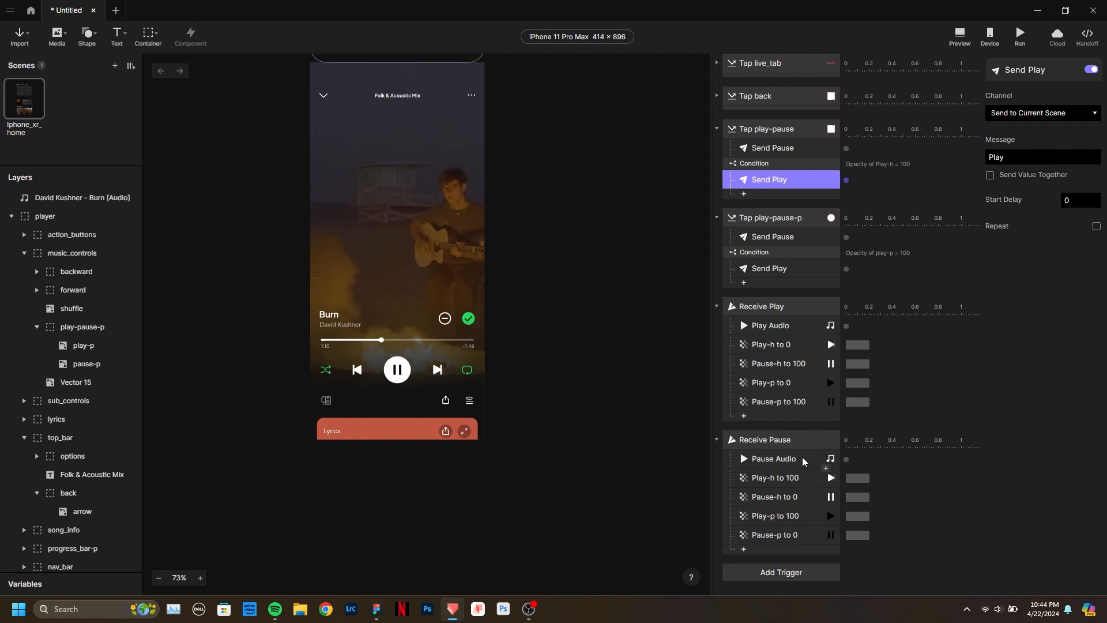
Preview the prototype, test play and pause on the home mini-player and on the full player, and return to the home screen.
scroll(525, 427, "up", 7)
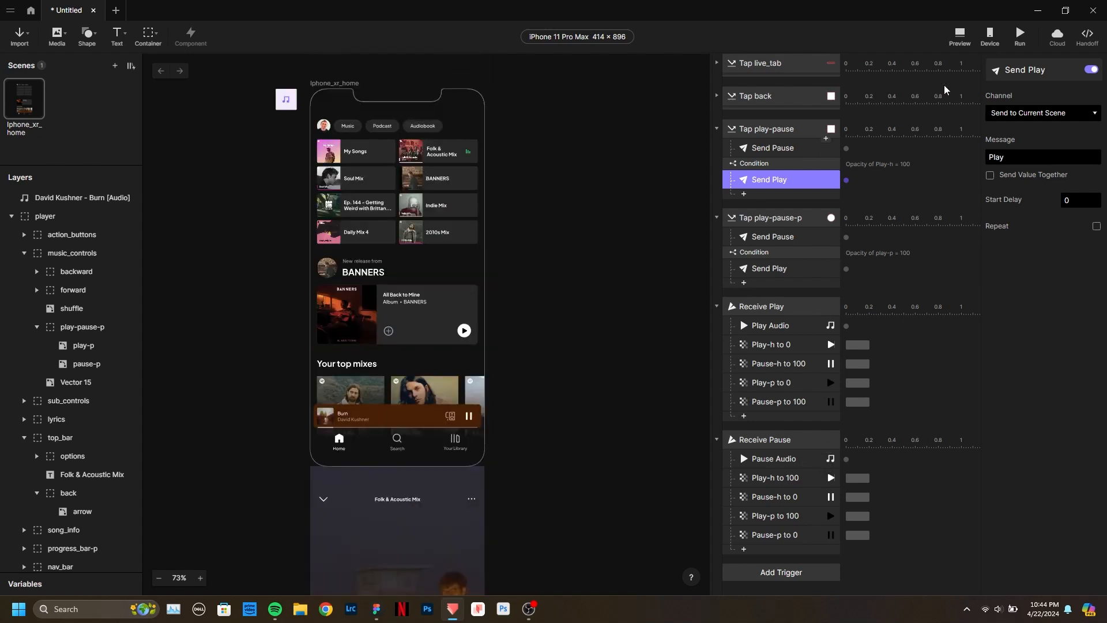
left_click(961, 36)
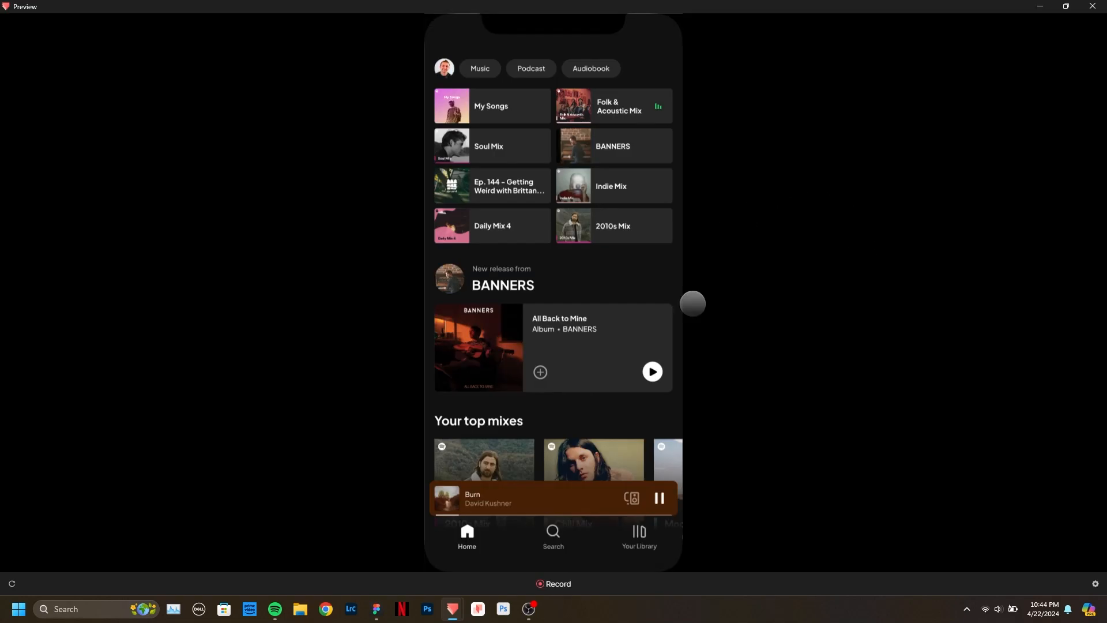
left_click(663, 498)
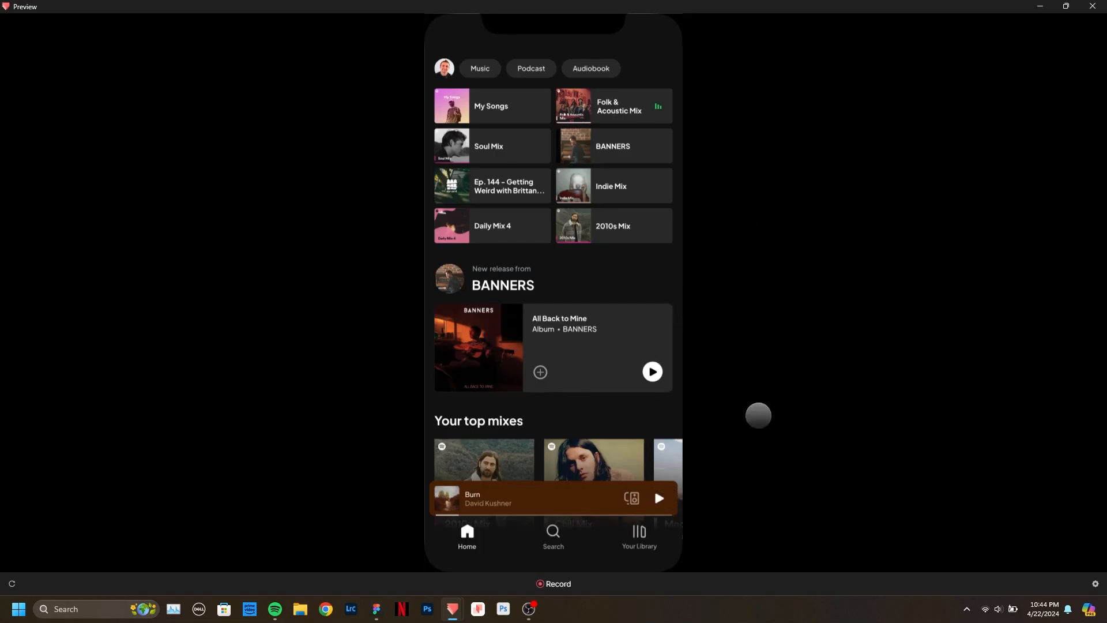
left_click(663, 497)
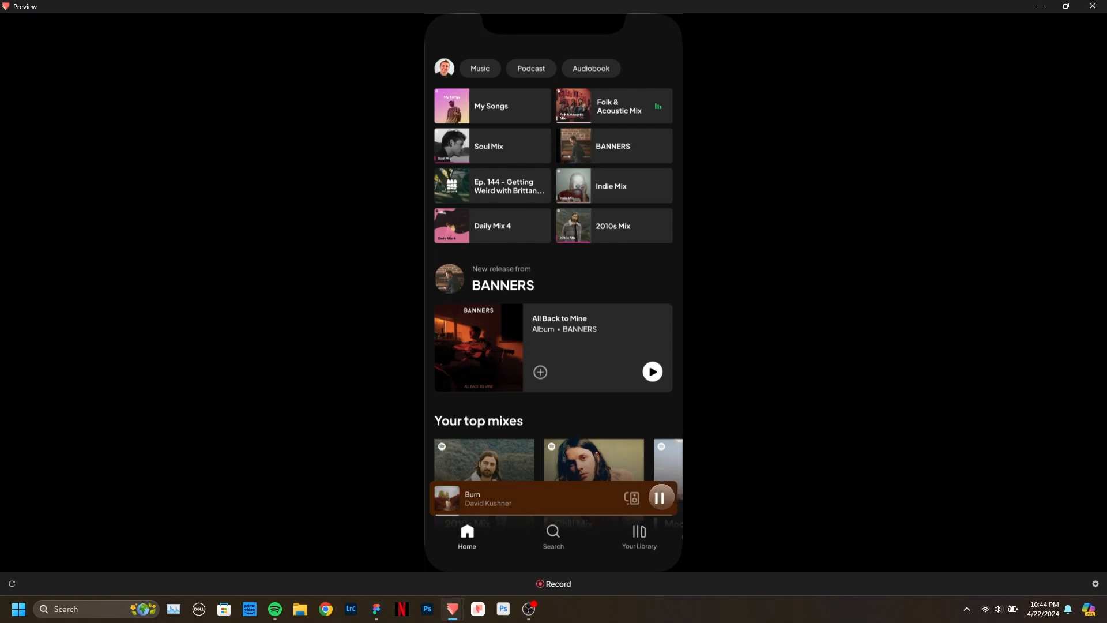
left_click(661, 497)
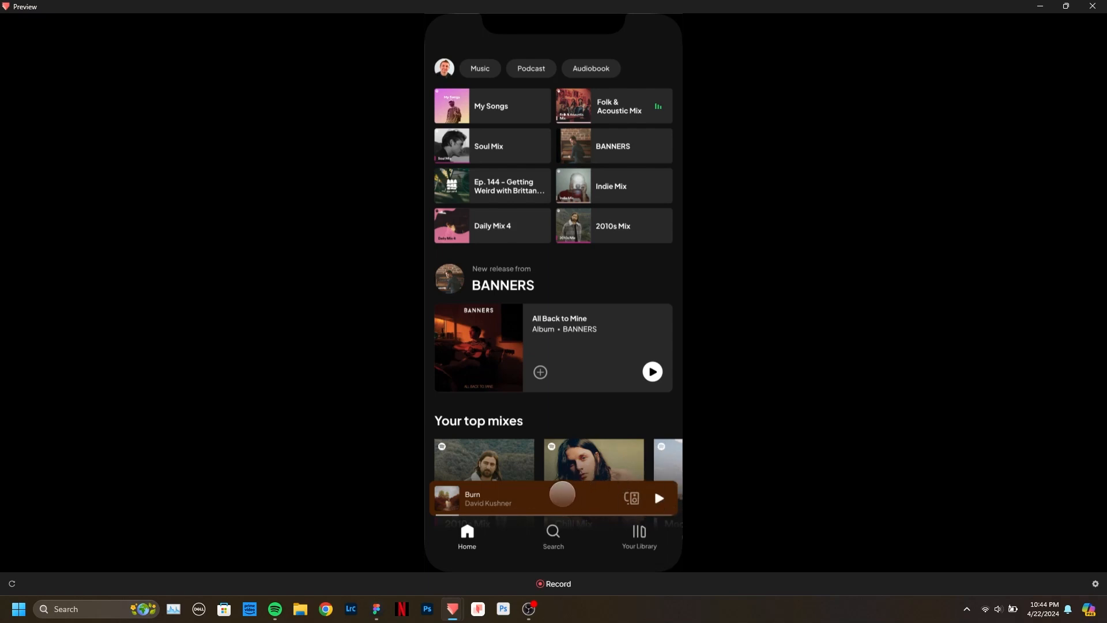
left_click(562, 493)
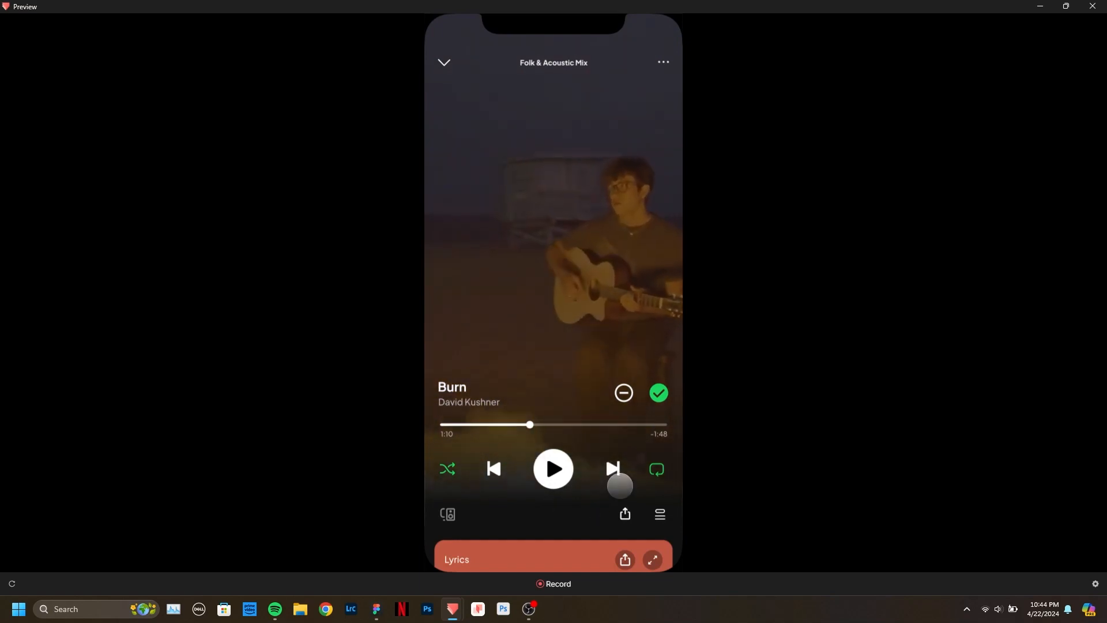
left_click(552, 470)
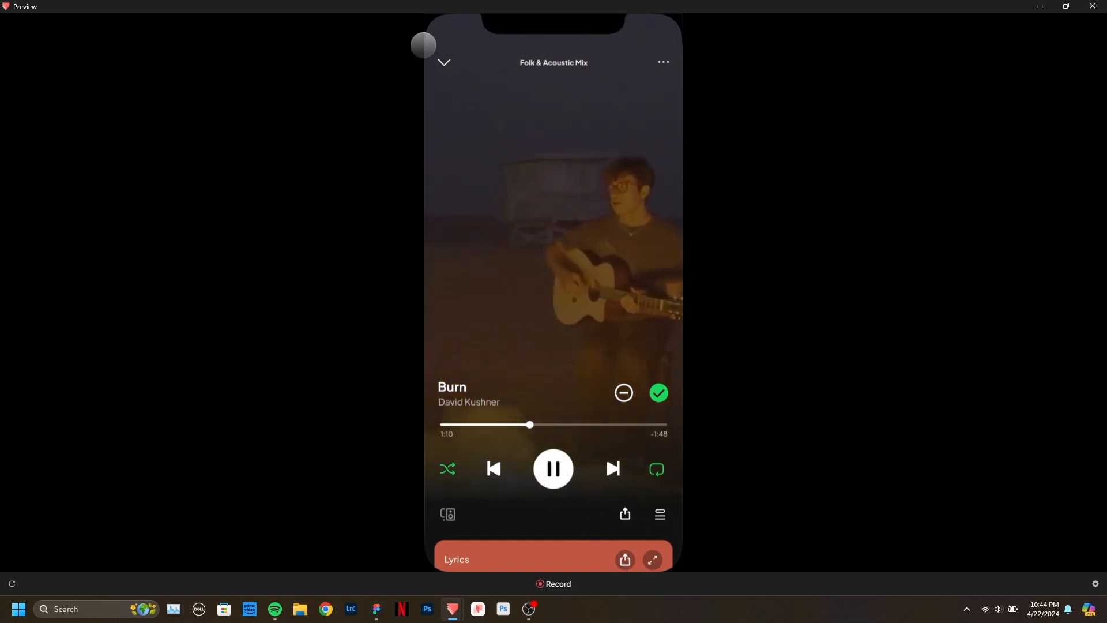
left_click(445, 61)
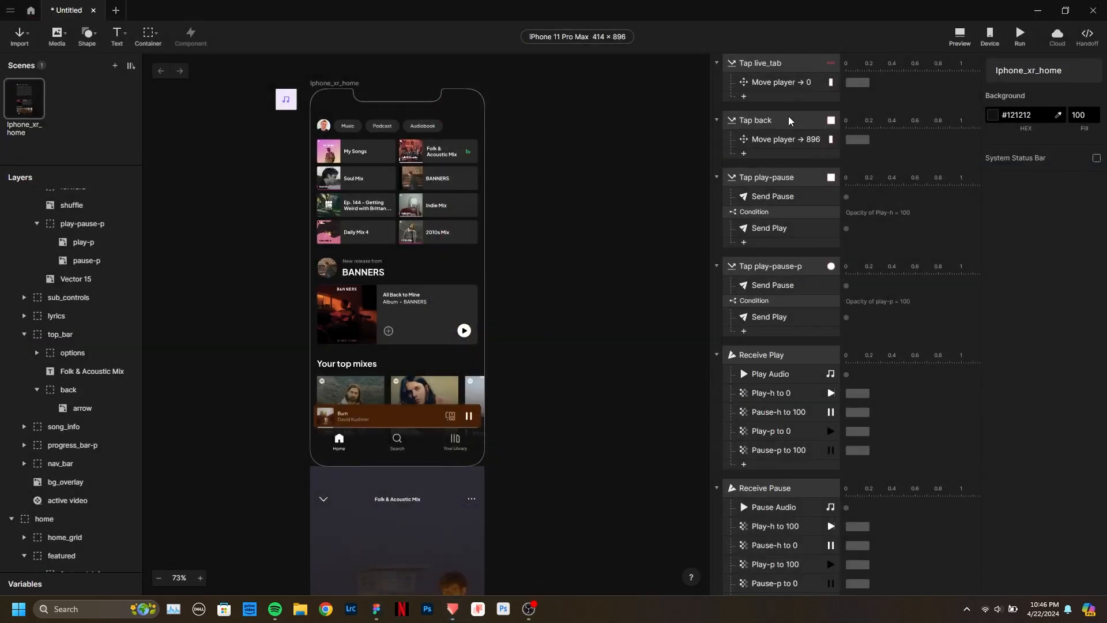
Group the Tap live_tab and Tap back triggers as "Open/Close of Player" and collapse the group.
scroll(771, 384, "down", 2)
scroll(778, 385, "up", 2)
left_click(762, 63)
left_click(774, 121, "shift")
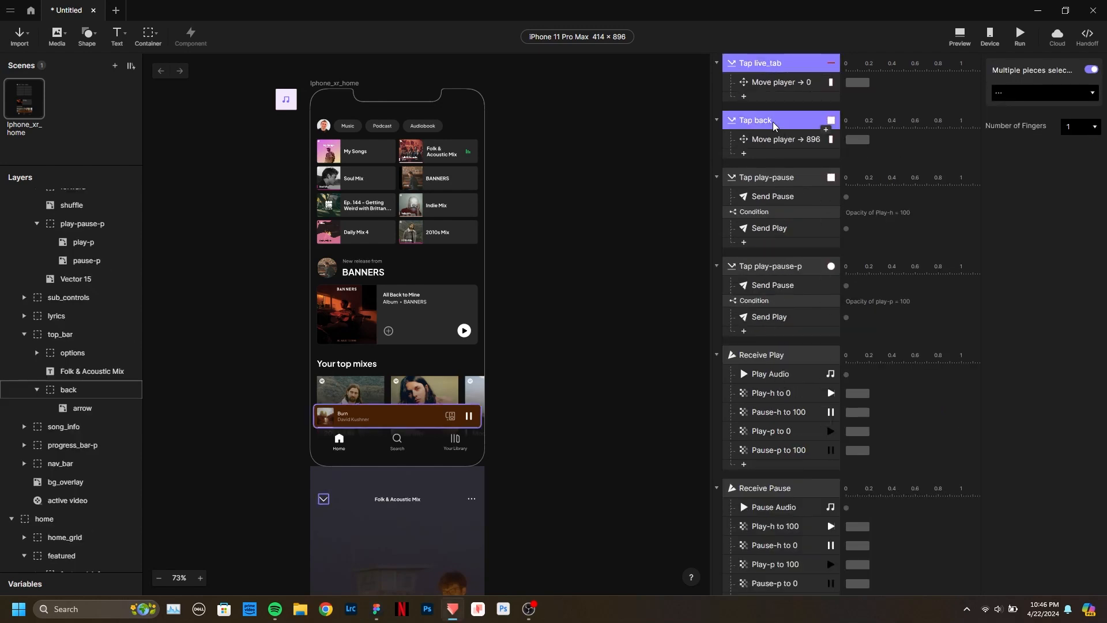
key("ctrl+g")
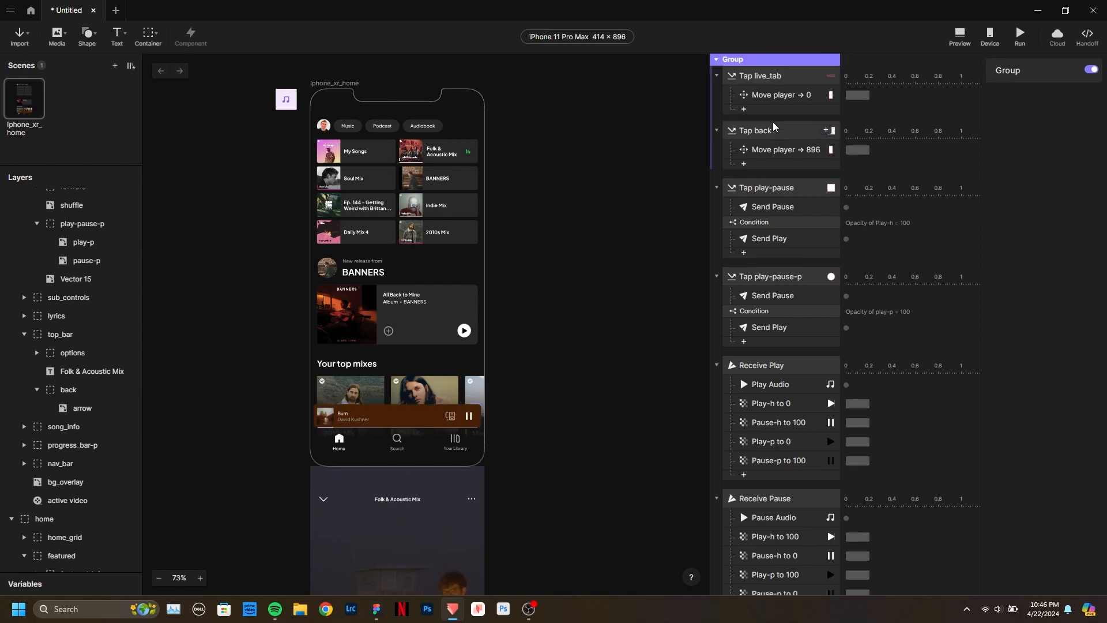
double_click(738, 60)
key("BackSpace")
type("Open/C")
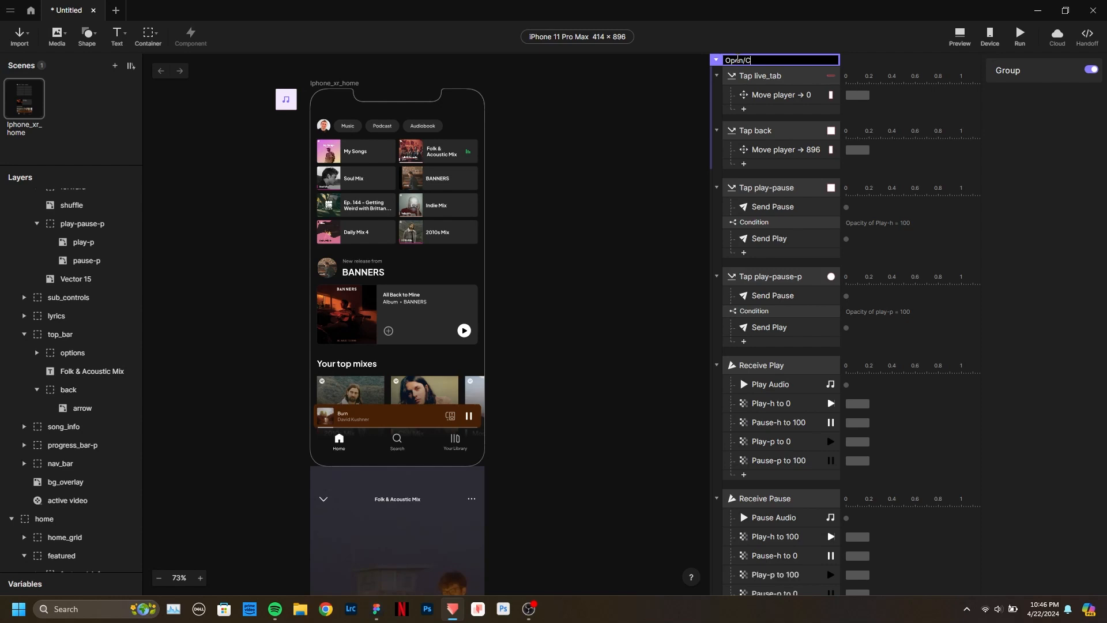
type("lose of Player")
key("Return")
left_click(716, 60)
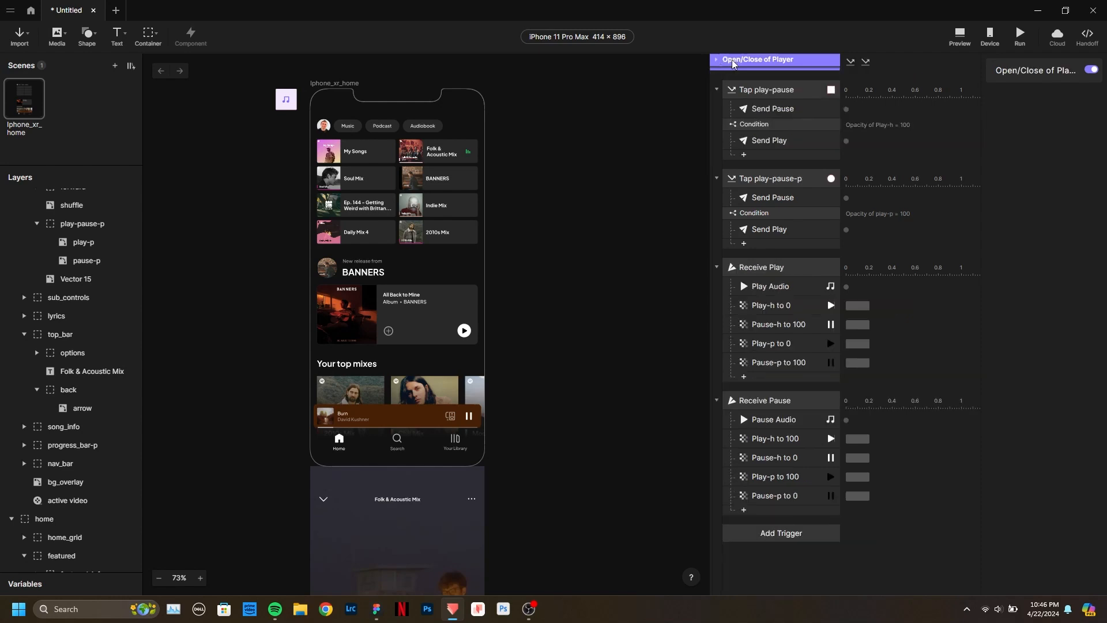
Group the Tap play-pause, Tap play-pause-p, Receive Play and Receive Pause triggers as "Pause & Play Actions" and collapse the group.
left_click(790, 94)
left_click(793, 179)
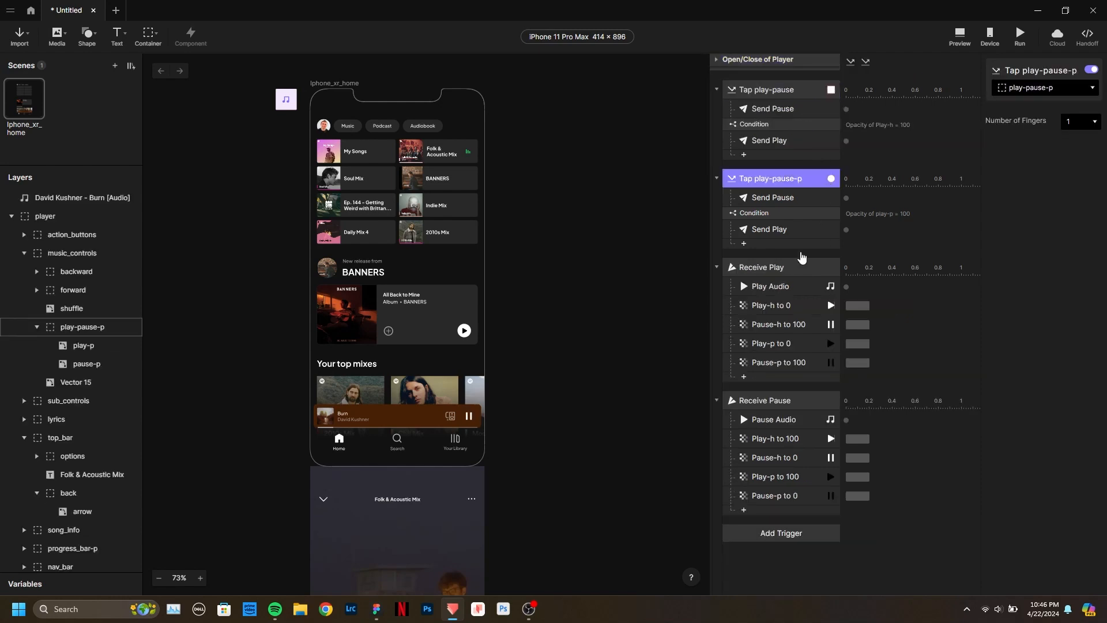
left_click(792, 269)
left_click(789, 393)
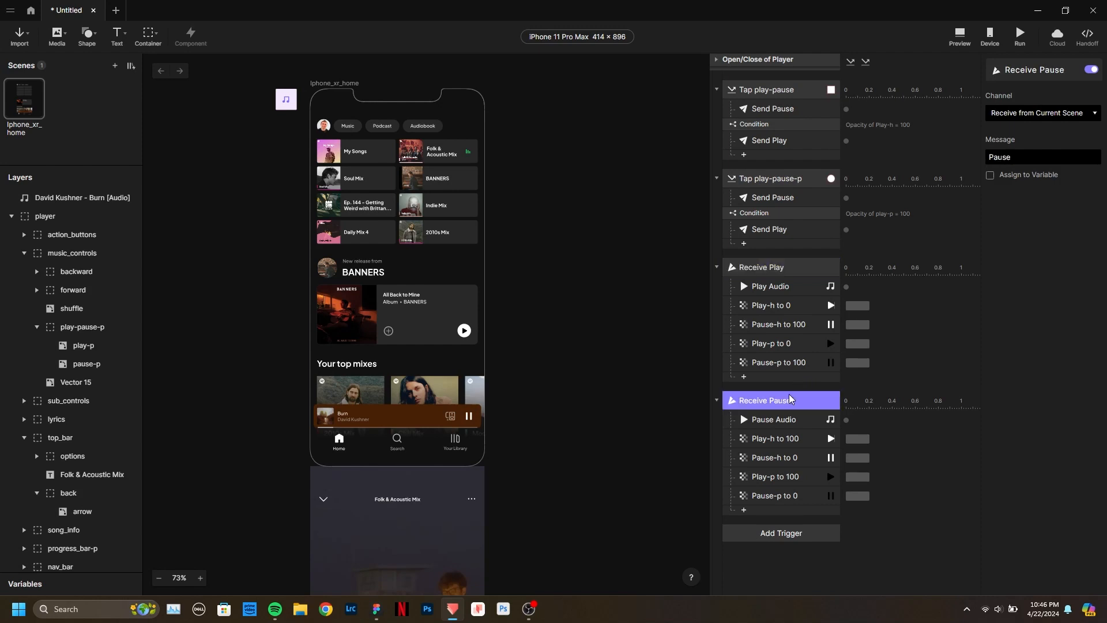
left_click(763, 93, "shift")
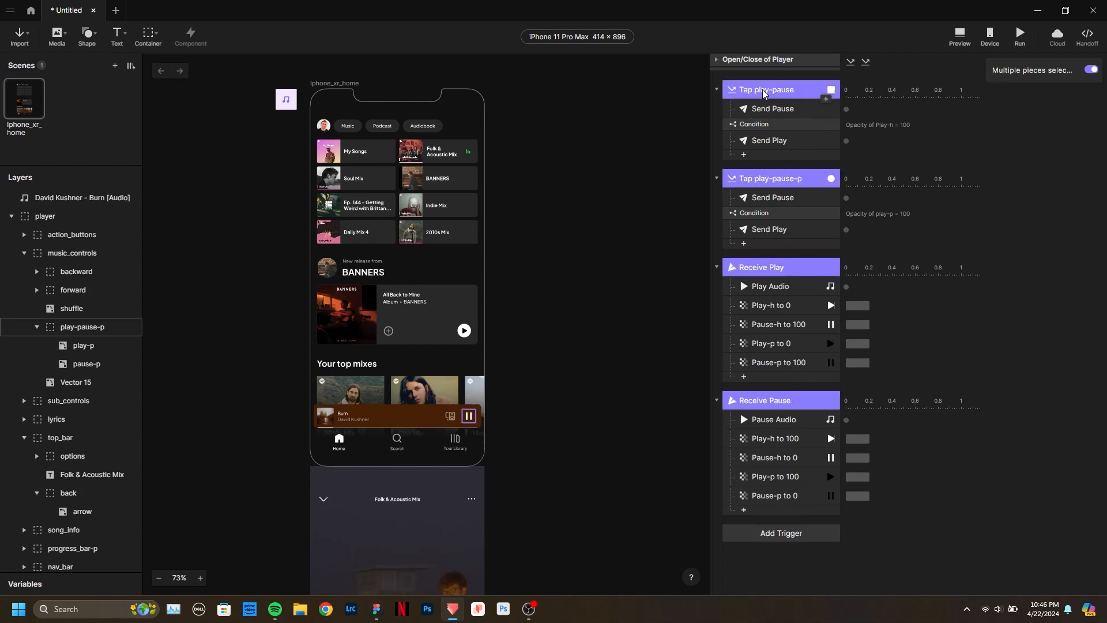
key("ctrl+g")
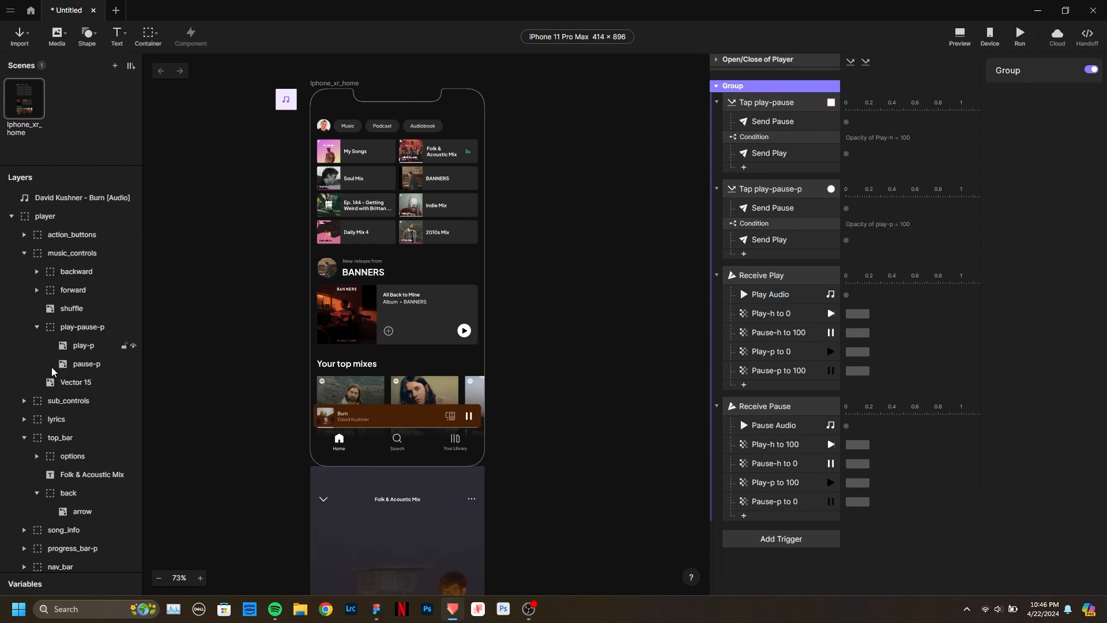
double_click(768, 86)
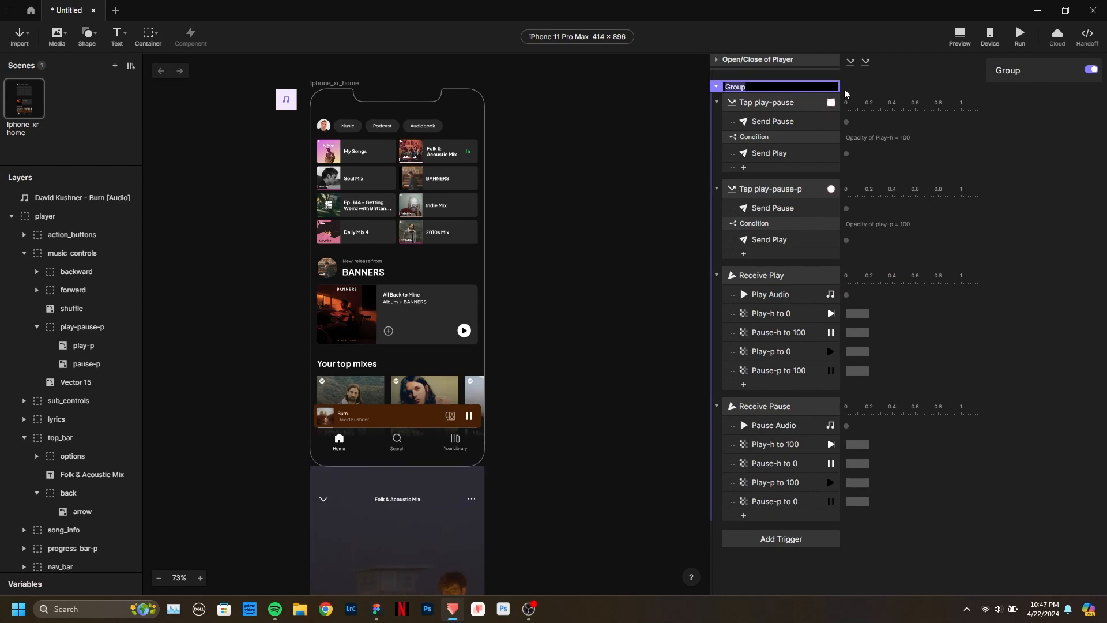
type("Pause & Play Actions")
key("Return")
left_click(718, 86)
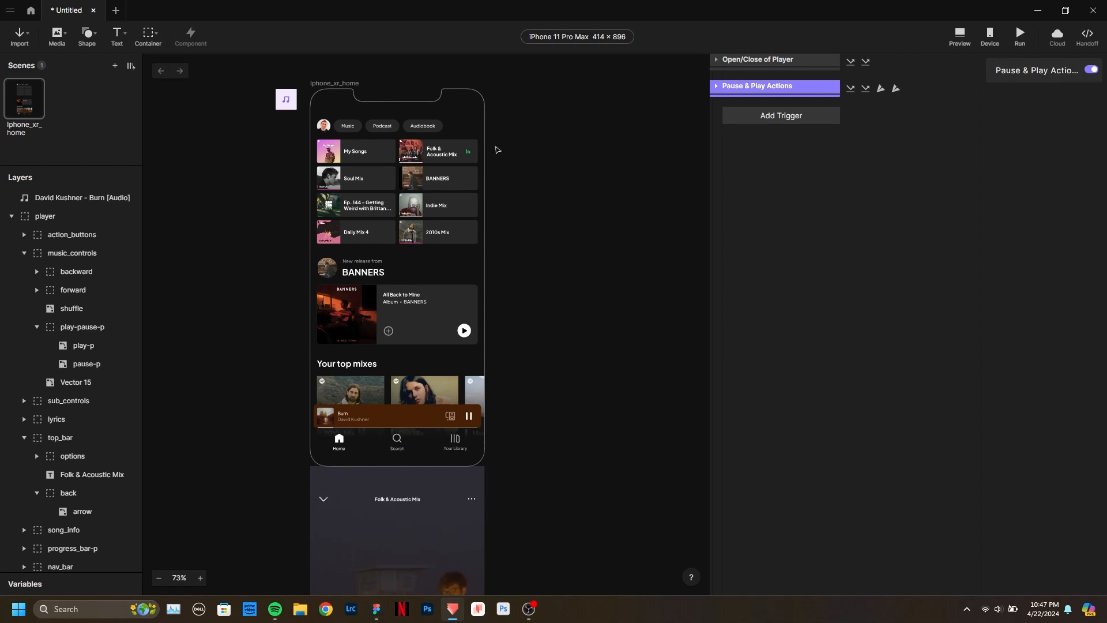
Examine the green active_card icon on the Folk & Acoustic Mix card and its line1, line2 and line3 layers.
scroll(466, 147, "up", 10)
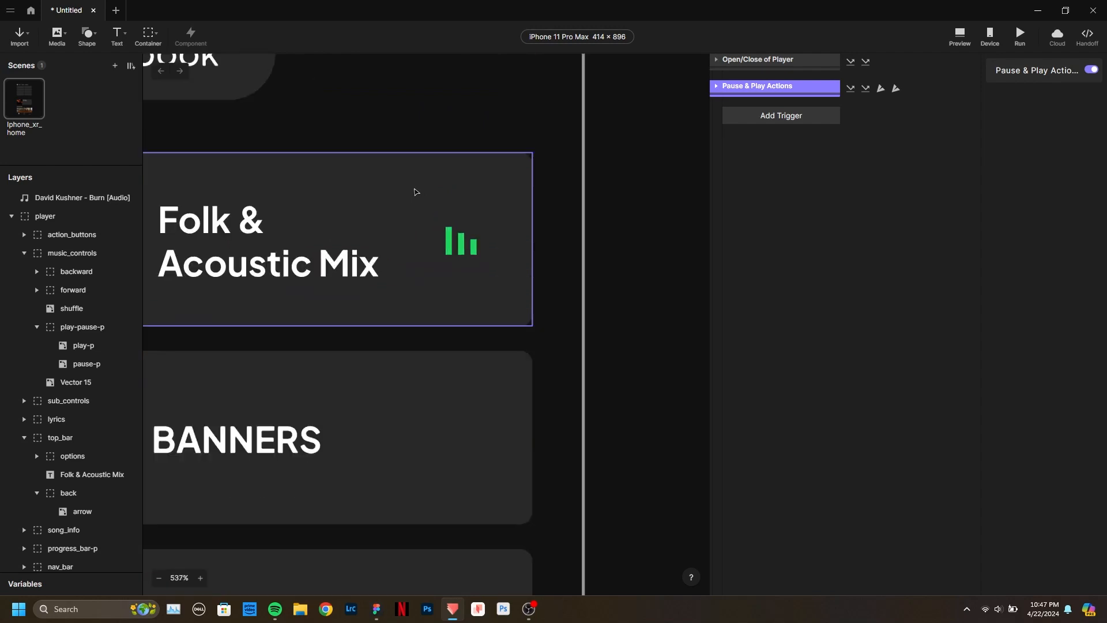
scroll(450, 218, "up", 3)
left_click(487, 219)
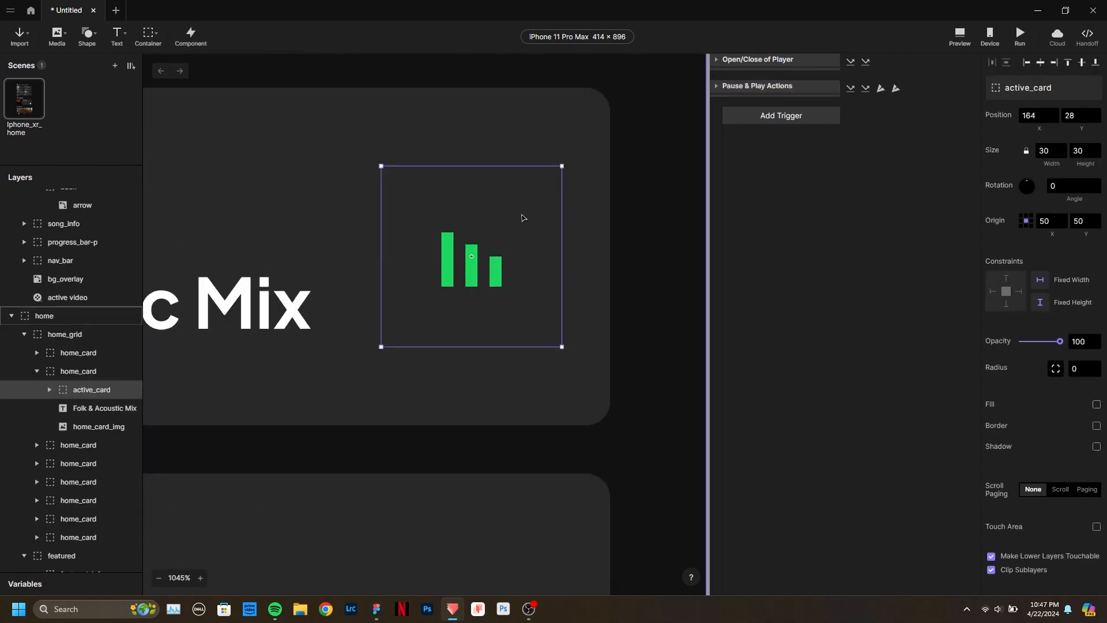
scroll(519, 218, "down", 7)
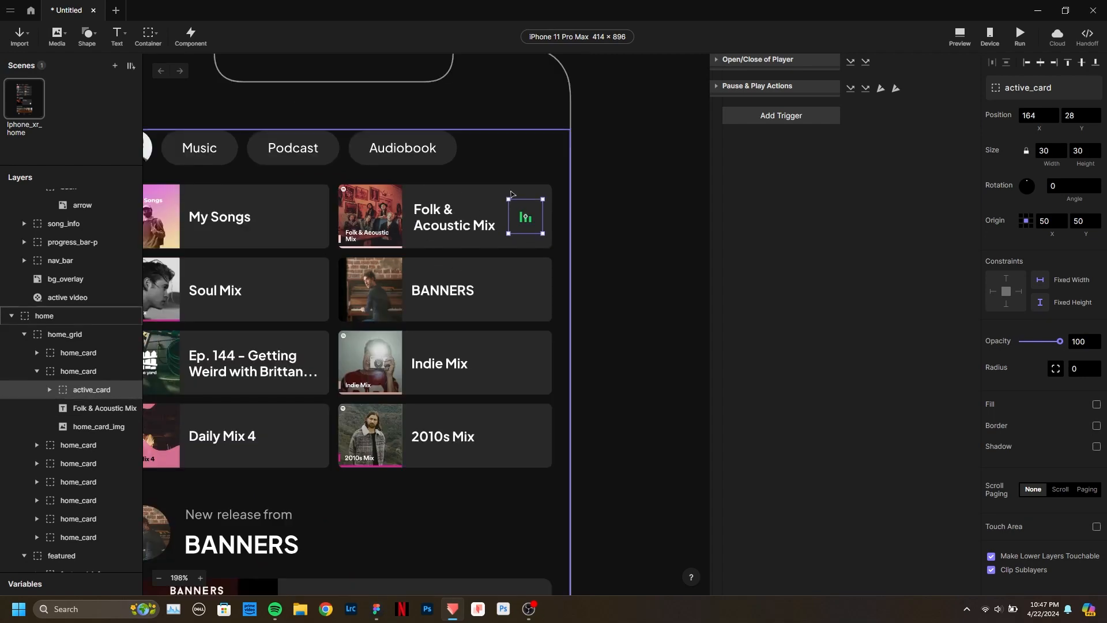
scroll(531, 216, "down", 2)
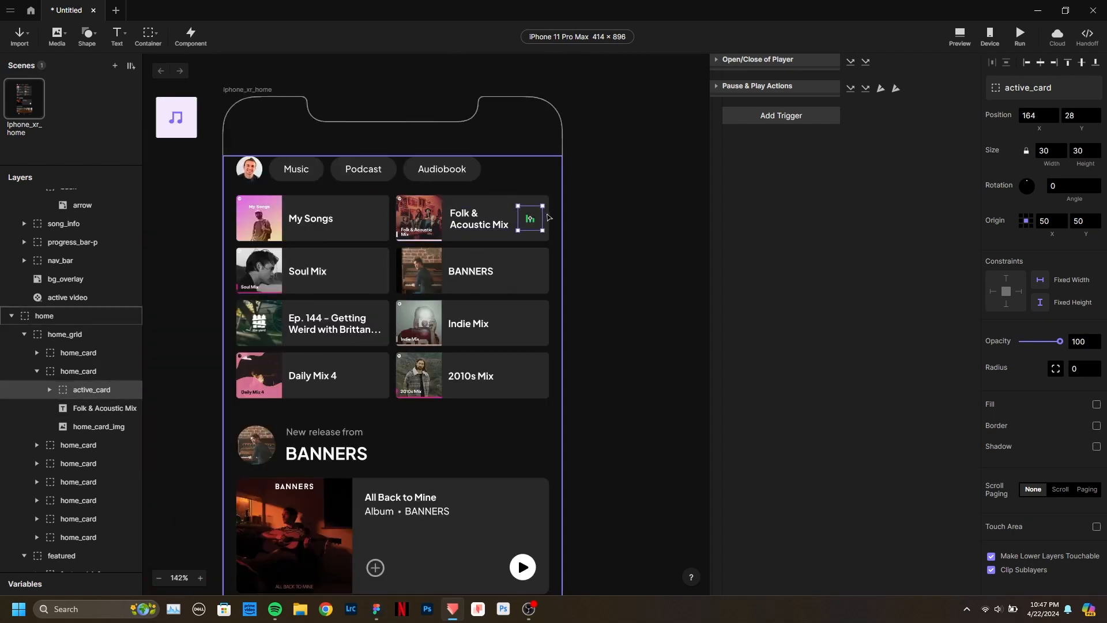
scroll(548, 218, "up", 6)
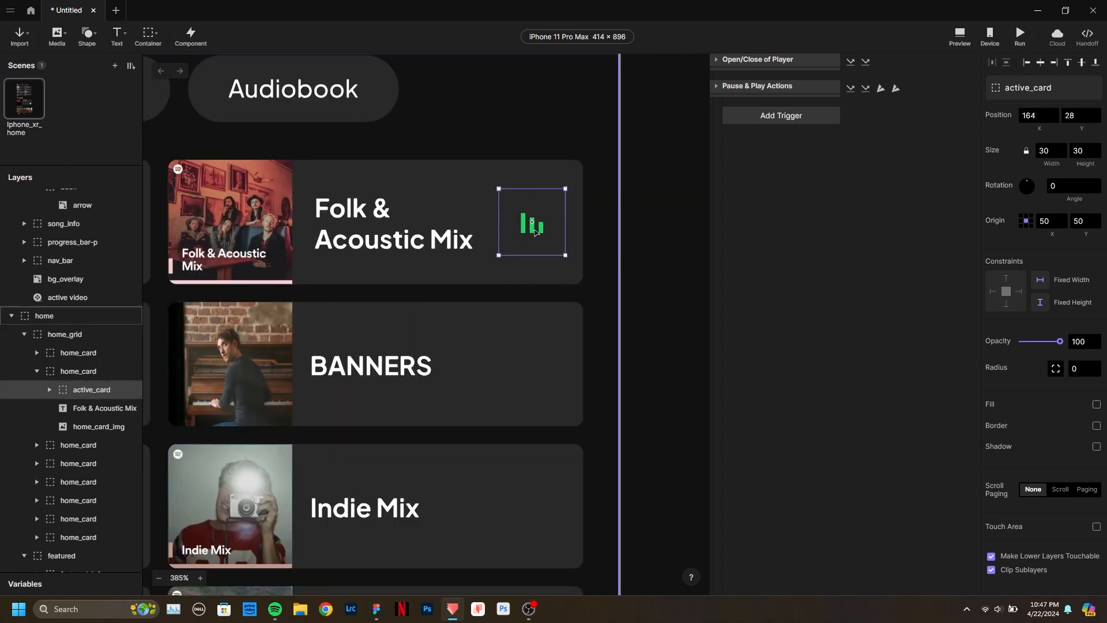
scroll(537, 212, "down", 2)
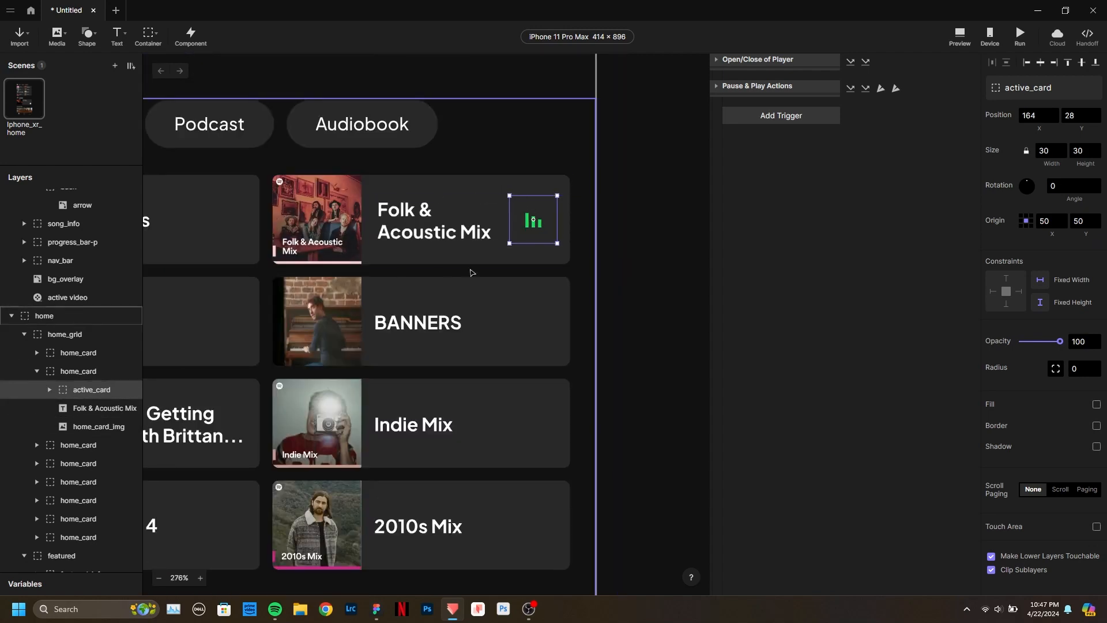
scroll(569, 207, "up", 8)
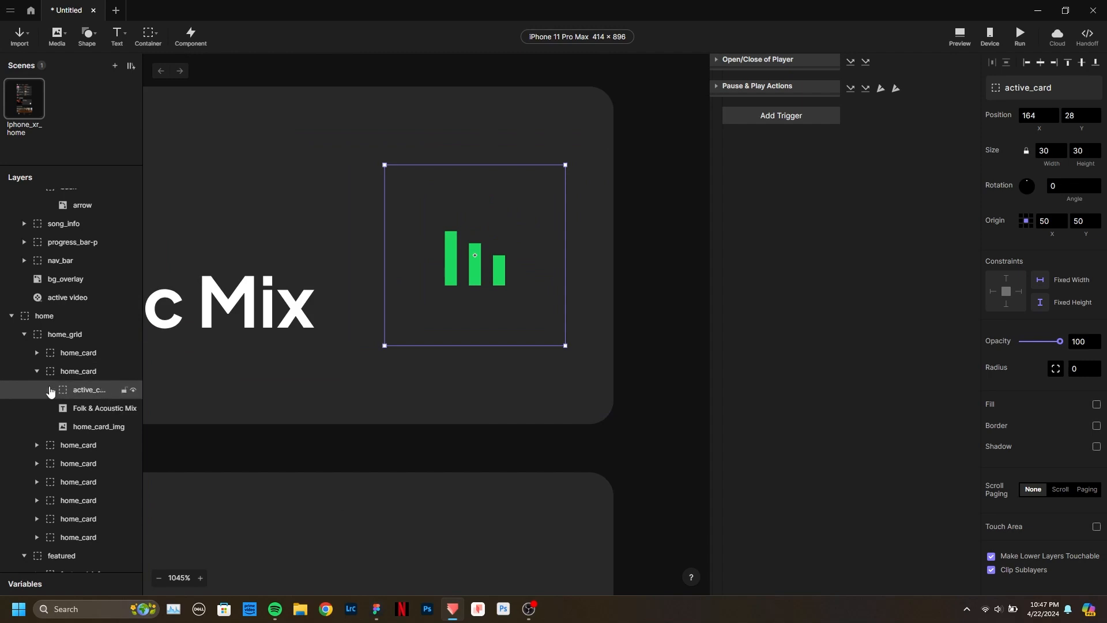
left_click(50, 390)
left_click(91, 407)
left_click(93, 444, "shift")
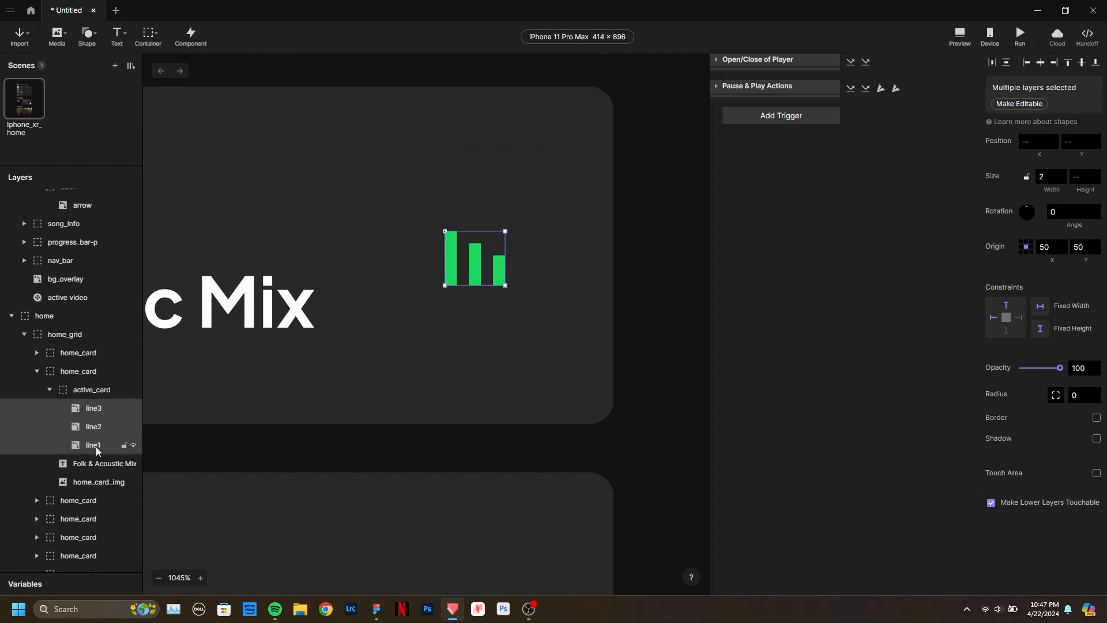
left_click(74, 394)
left_click_drag(460, 197, 568, 200)
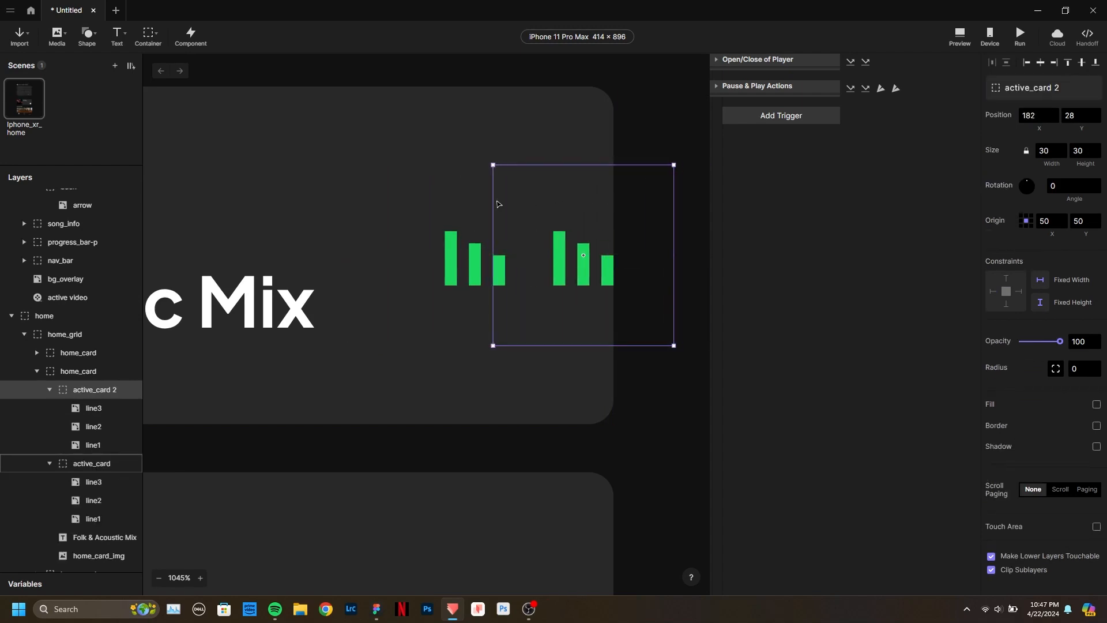
key("ctrl+z")
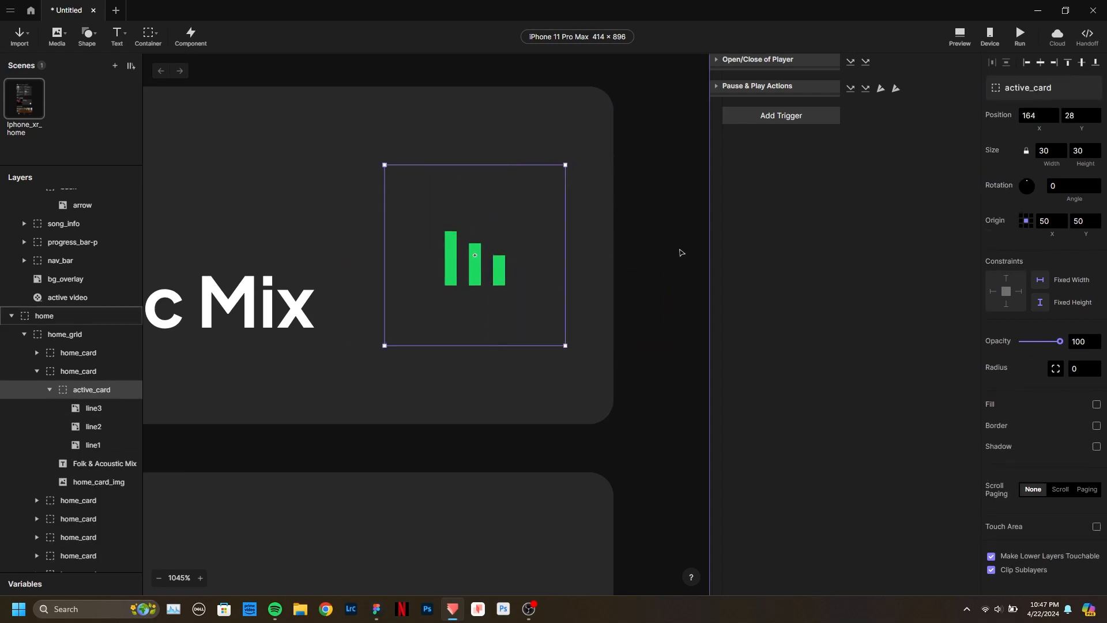
Make the line1, line2 and line3 shapes in active_card editable and select line1.
scroll(637, 172, "up", 3)
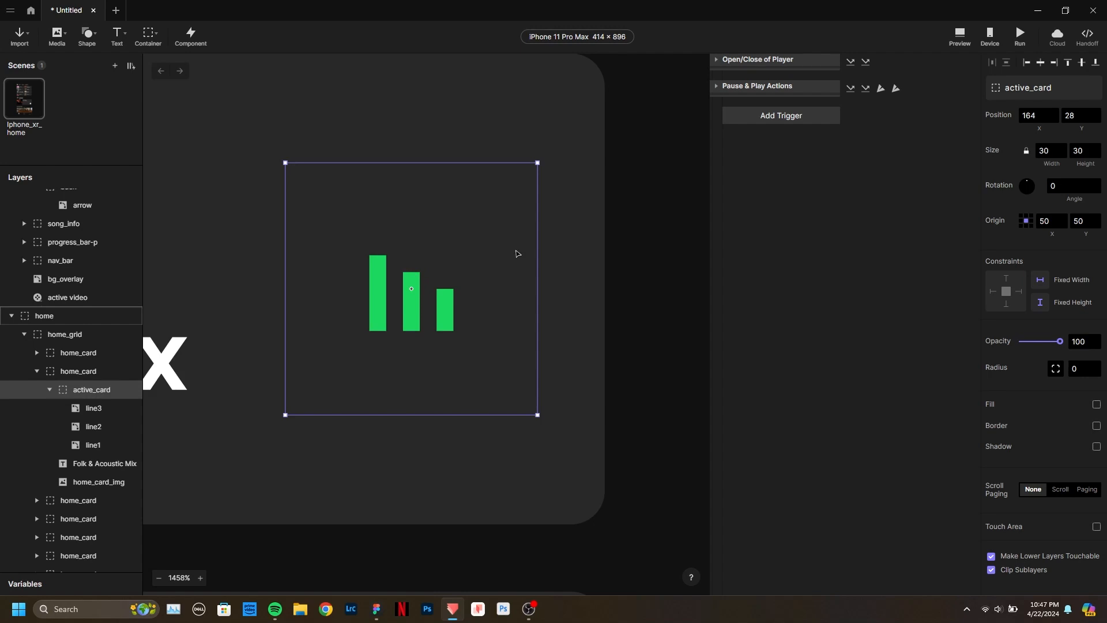
left_click(82, 445)
mouse_move(380, 257)
left_mouse_down()
mouse_move(381, 196)
mouse_move(383, 260)
left_mouse_up()
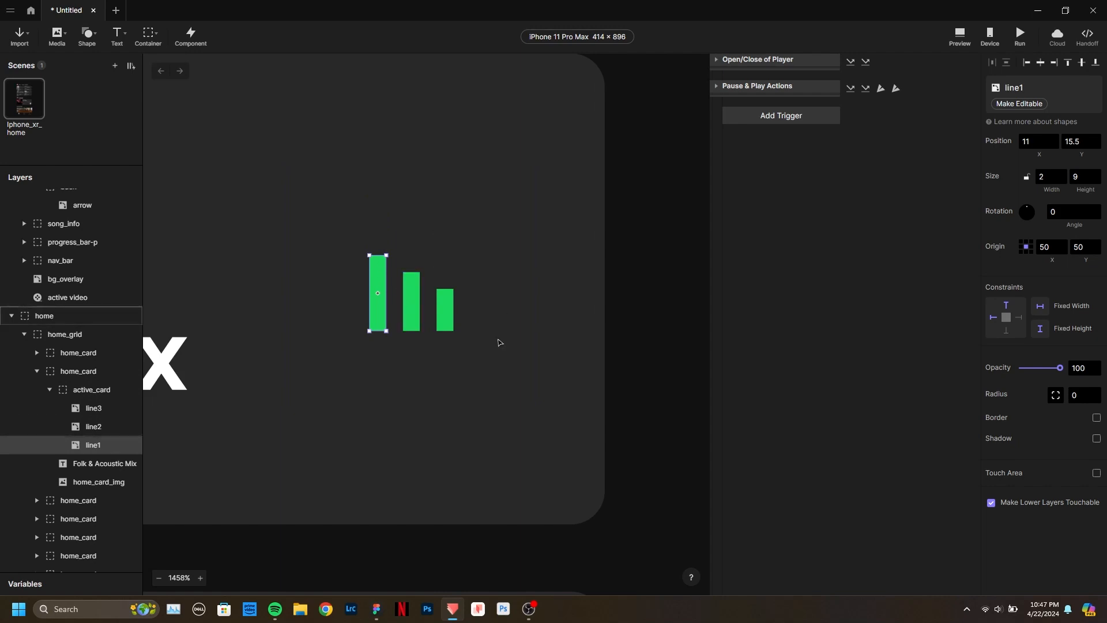
left_click(95, 412, "shift")
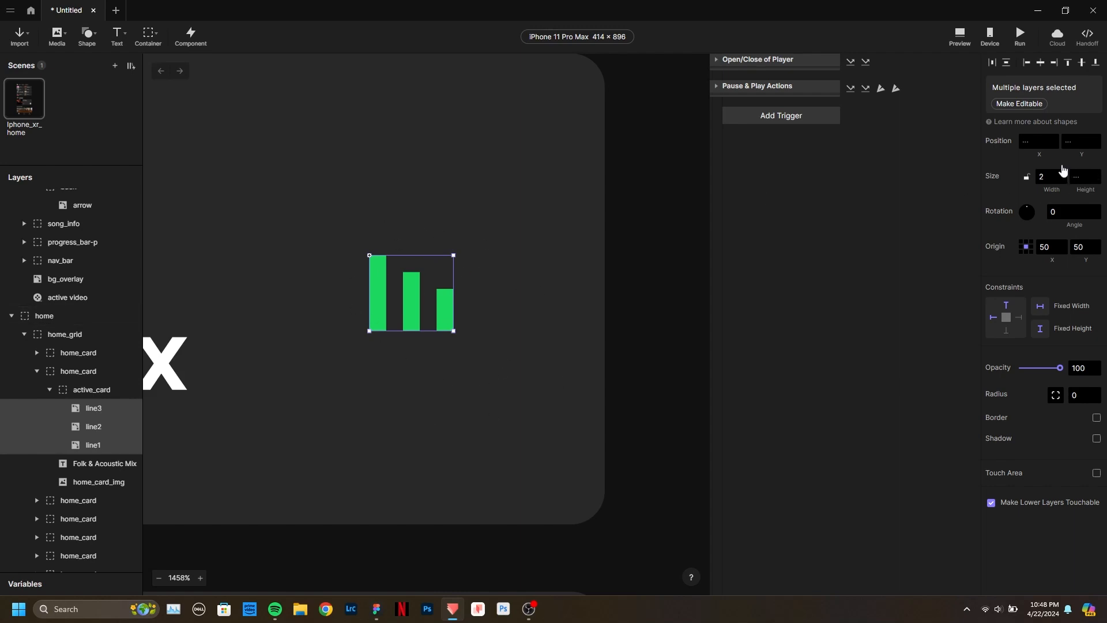
left_click(1016, 103)
left_click(89, 445)
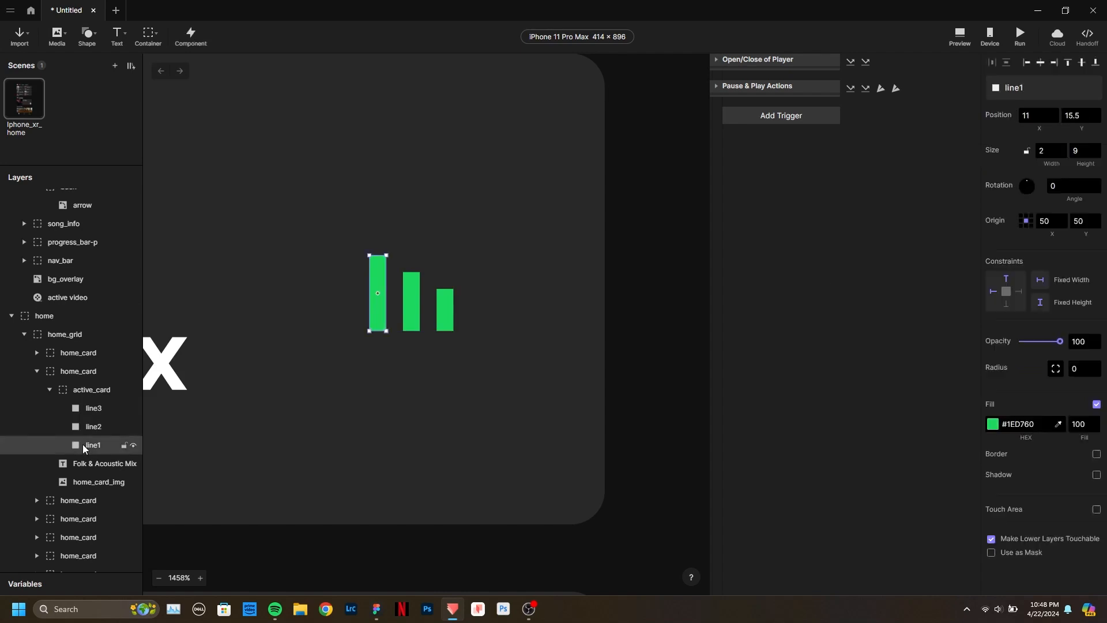
Check the line3 bar's properties and preview the home screen with the Folk & Acoustic Mix card's bar icon.
left_click(95, 408)
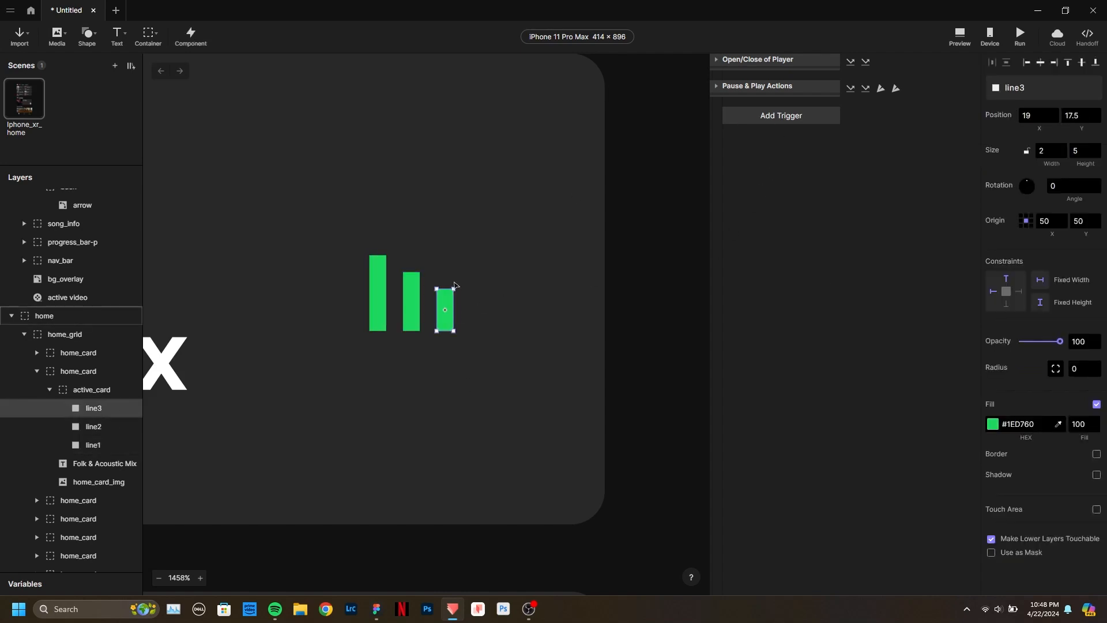
left_click(960, 36)
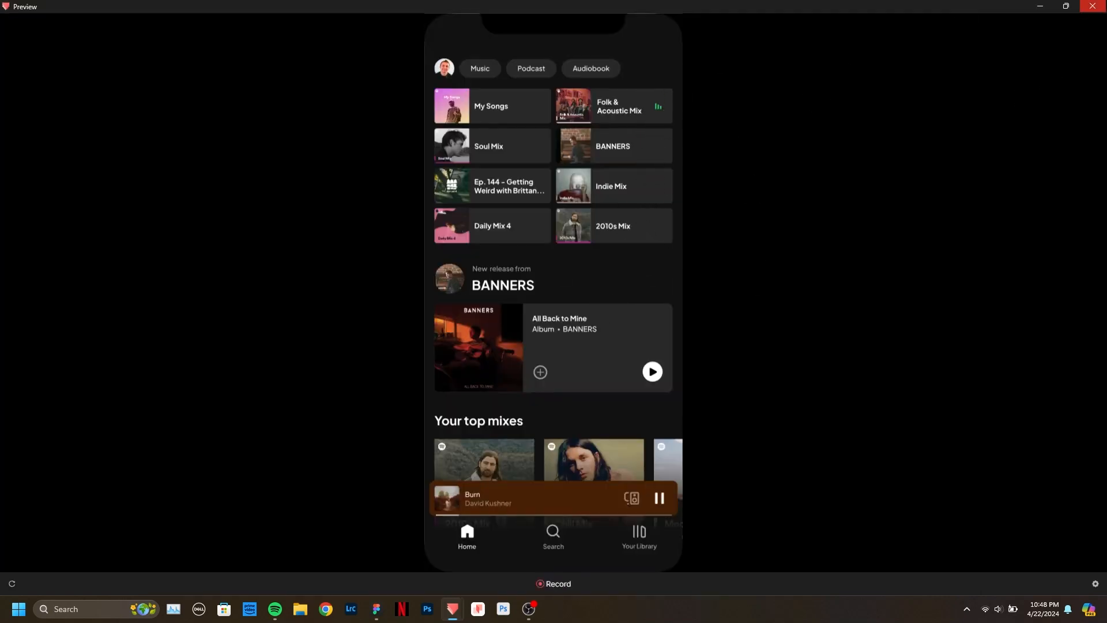
left_click(1092, 6)
Add a Start trigger and set its multiple-scene option to Start With Jump.
left_click(796, 117)
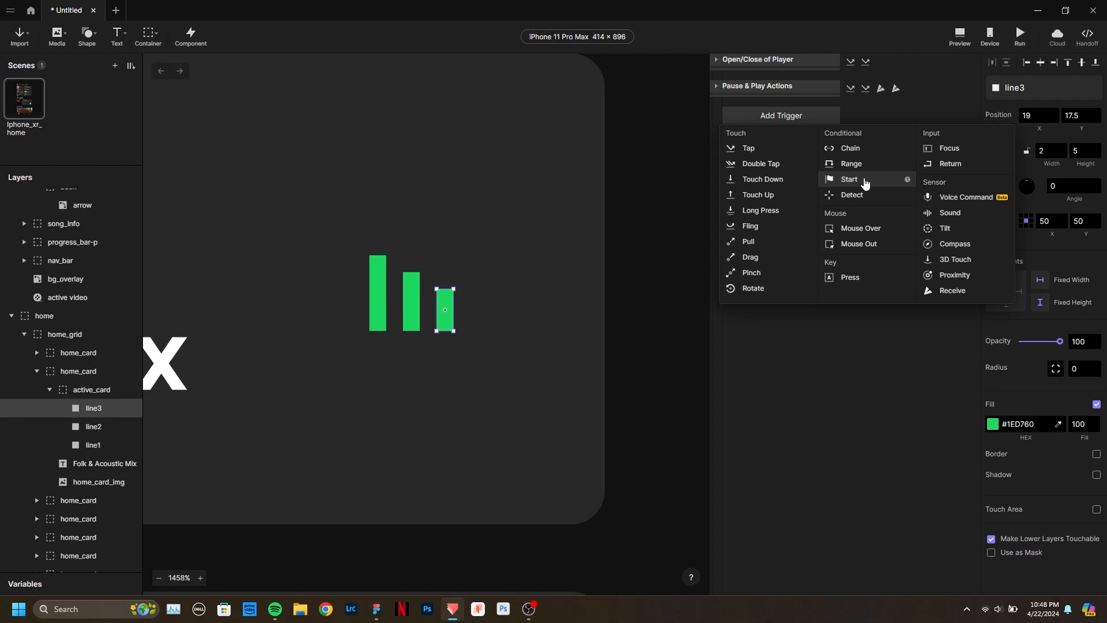
left_click(865, 182)
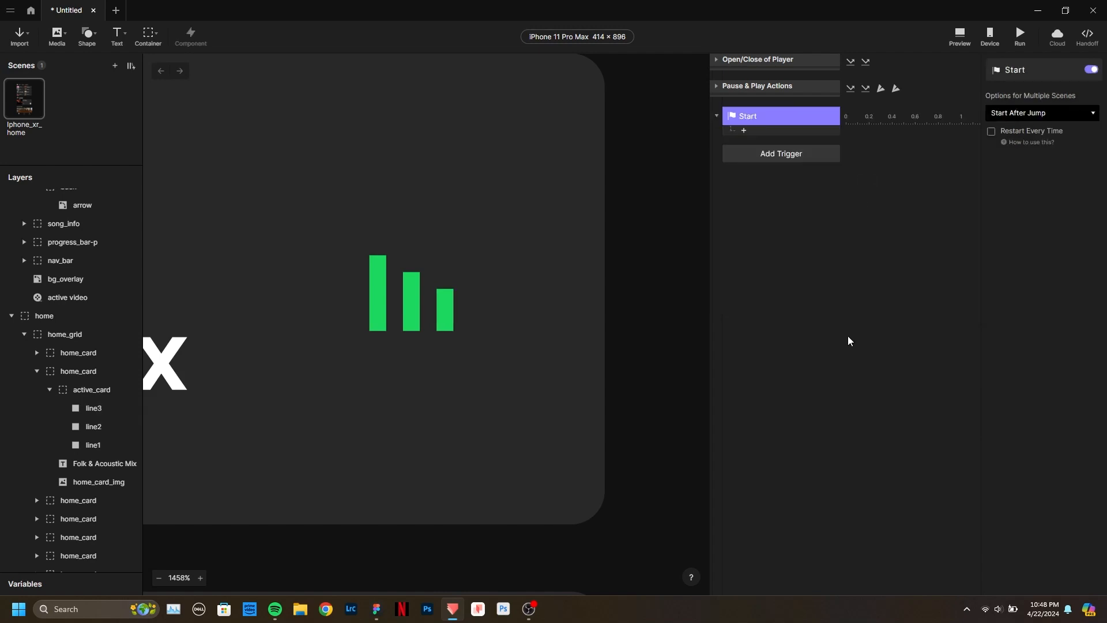
left_click(1063, 114)
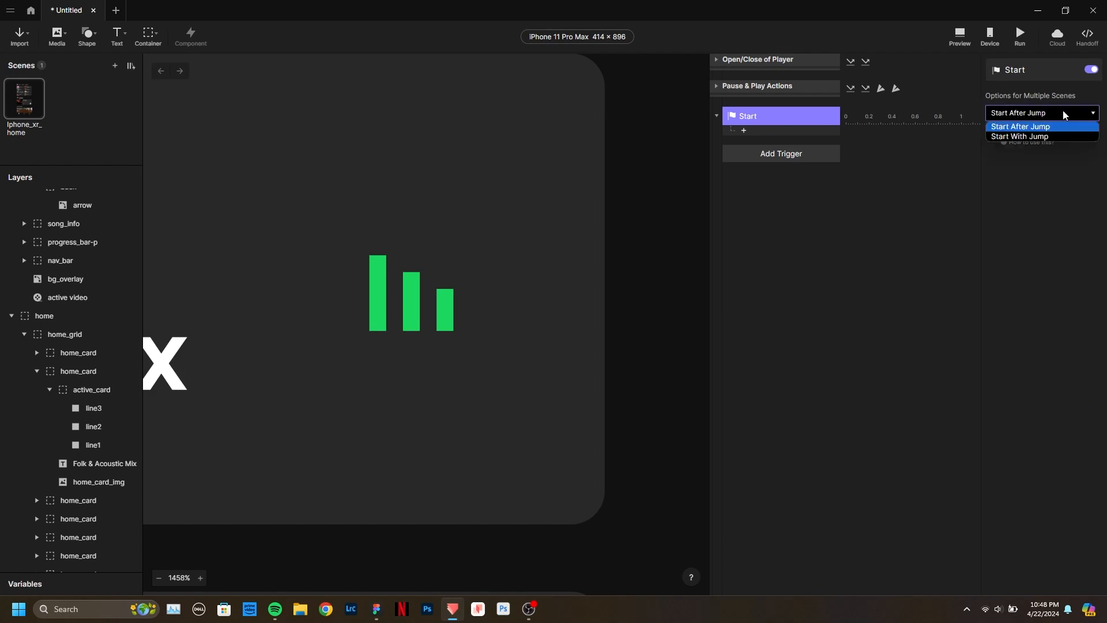
left_click(1062, 134)
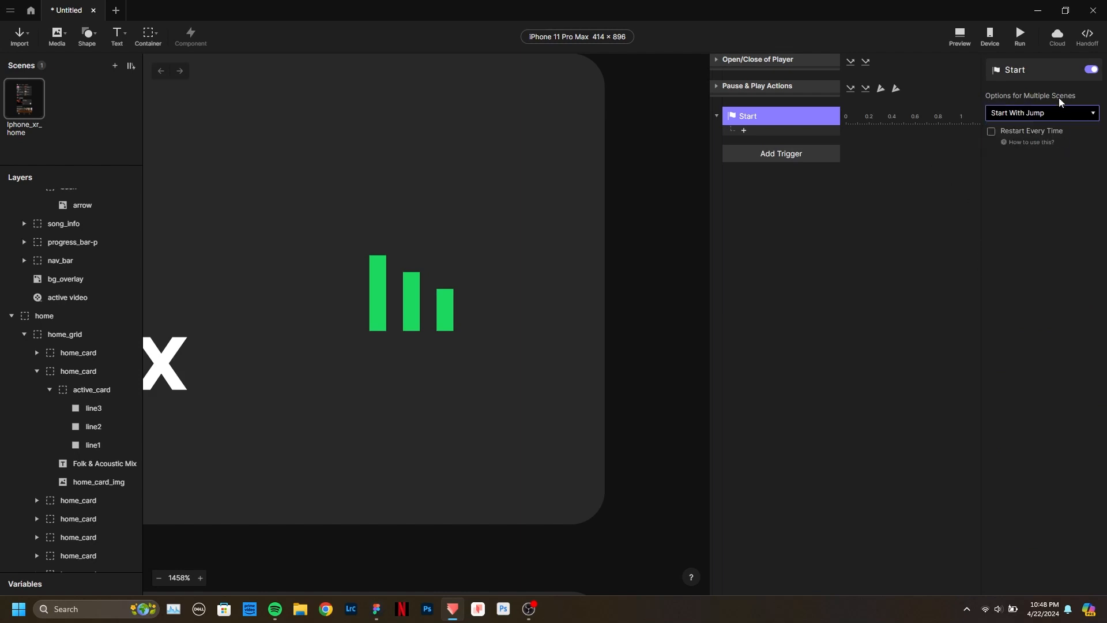
left_click(1063, 114)
left_click(1054, 136)
Add a Scale response for line3 under the Start trigger, scaling its height to 8.
left_click(747, 132)
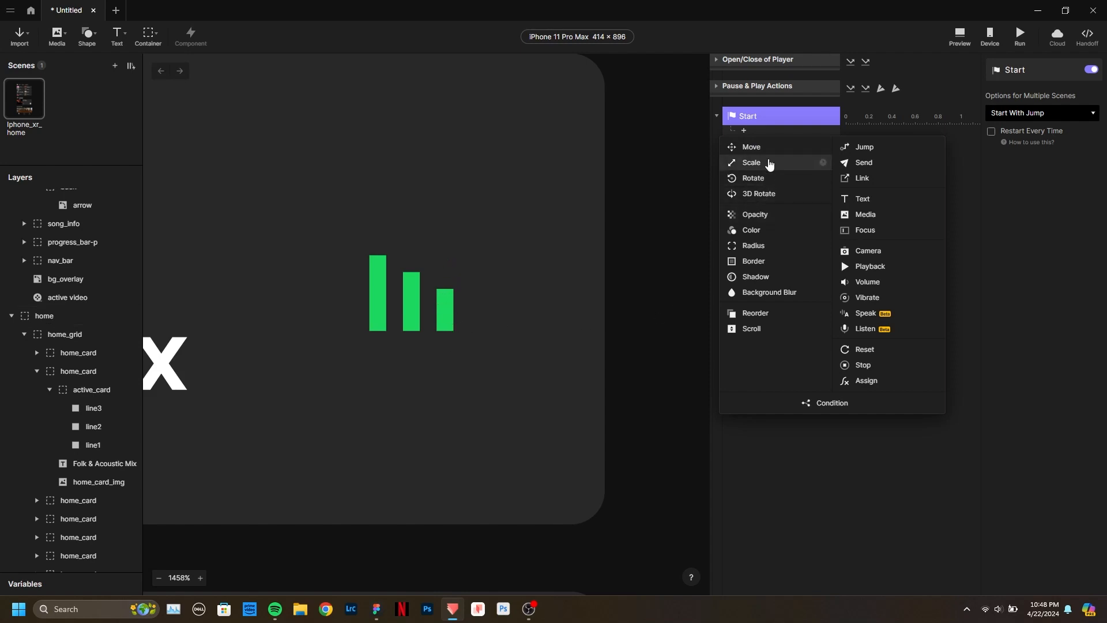
left_click(769, 164)
left_click(1031, 89)
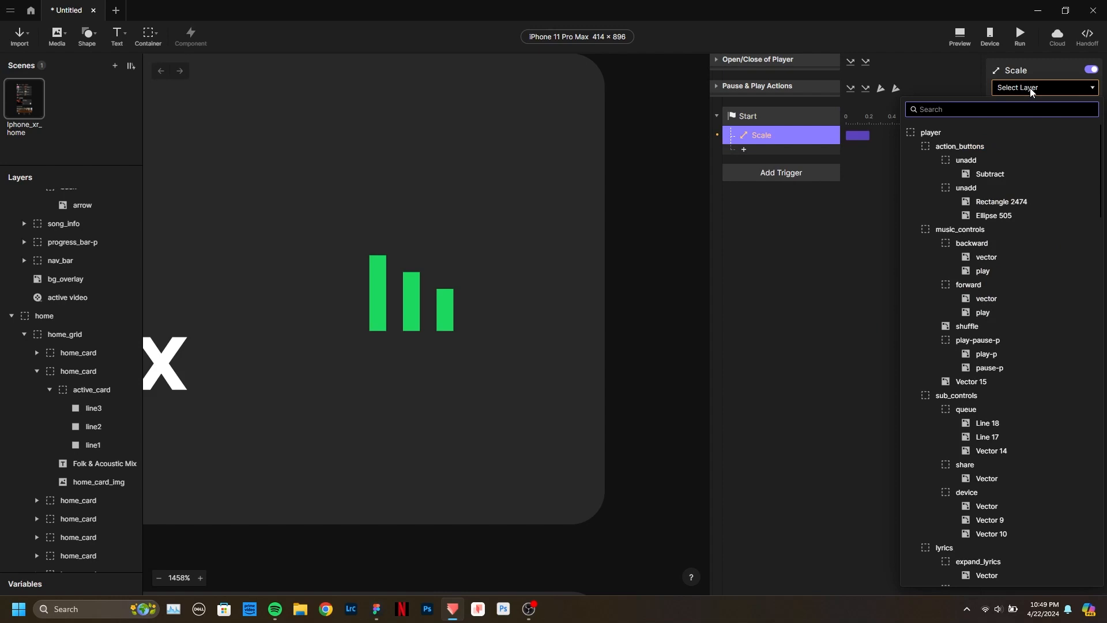
type("line3")
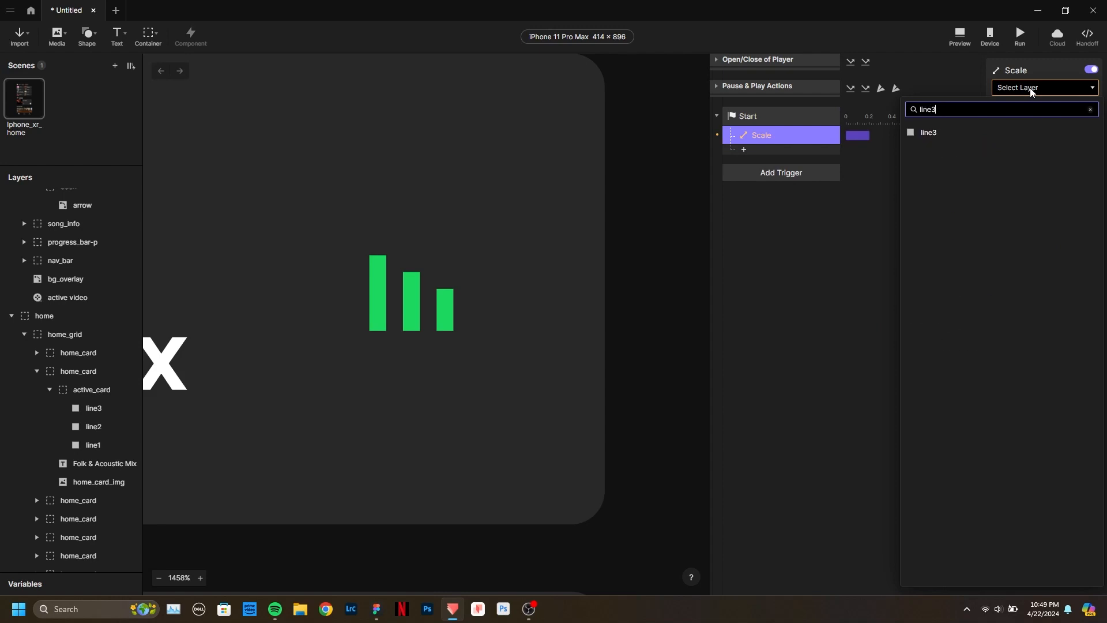
left_click(941, 133)
left_click(1073, 168)
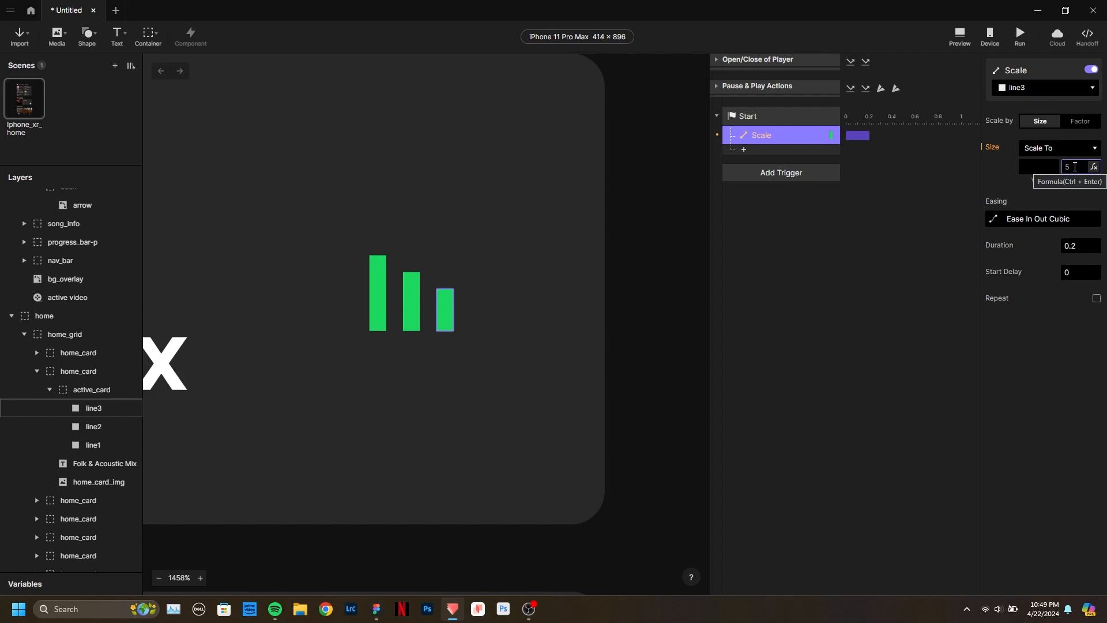
key("Return")
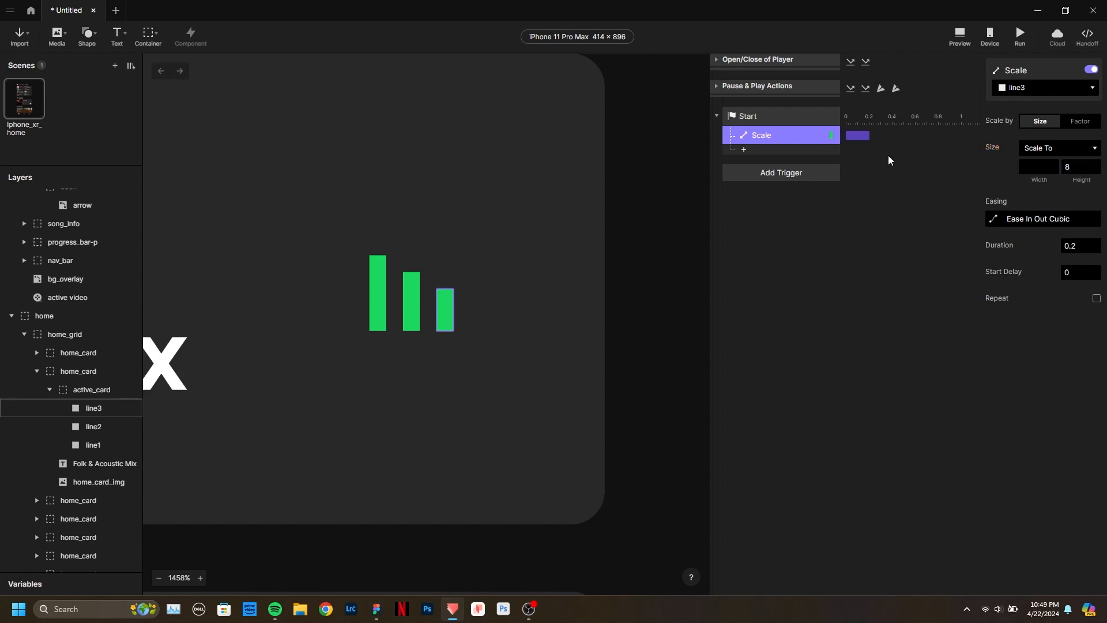
left_click(805, 144)
left_click_drag(872, 158, 883, 157)
left_click(1083, 171)
type("6")
key("Return")
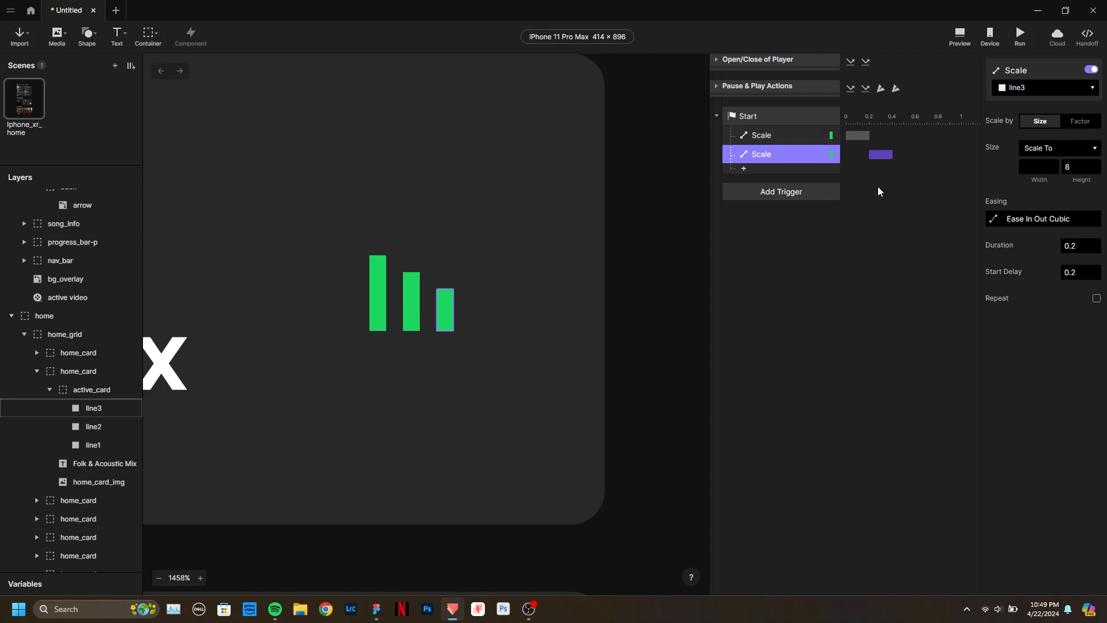
key("Delete")
Rename the Scale response under Start as "line3 Scale".
left_click(794, 136)
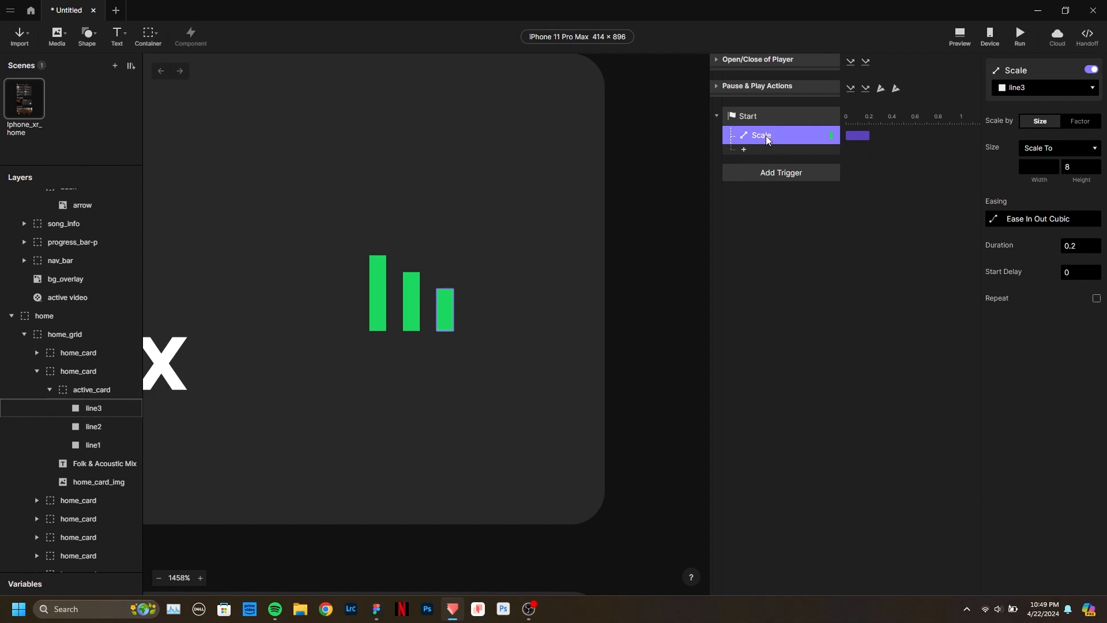
double_click(769, 136)
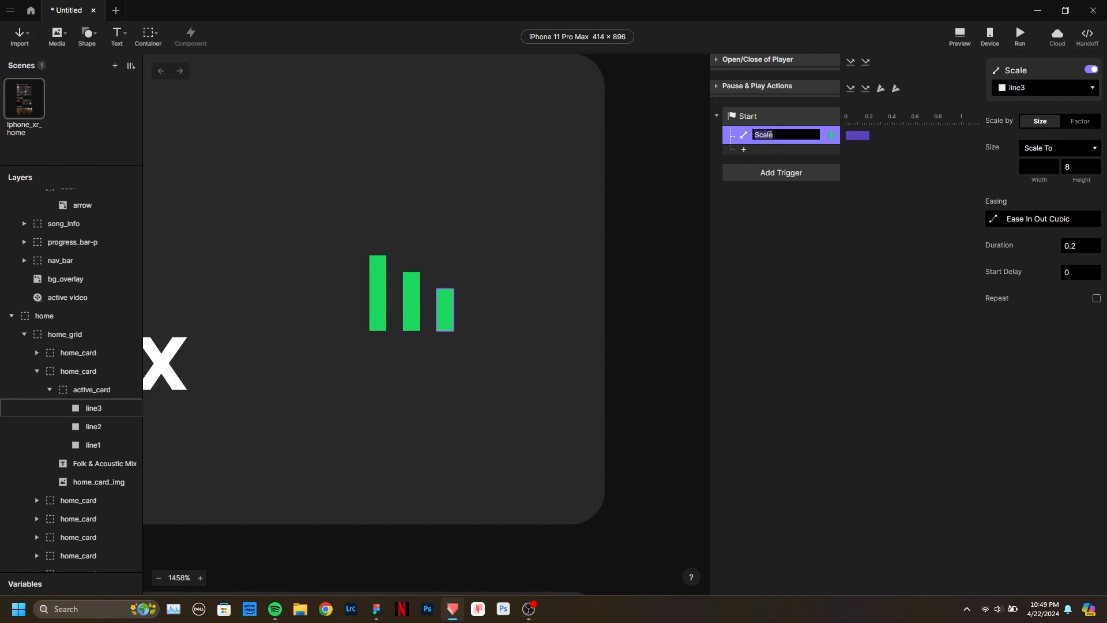
key("BackSpace")
type("line3 Sc")
key("Return")
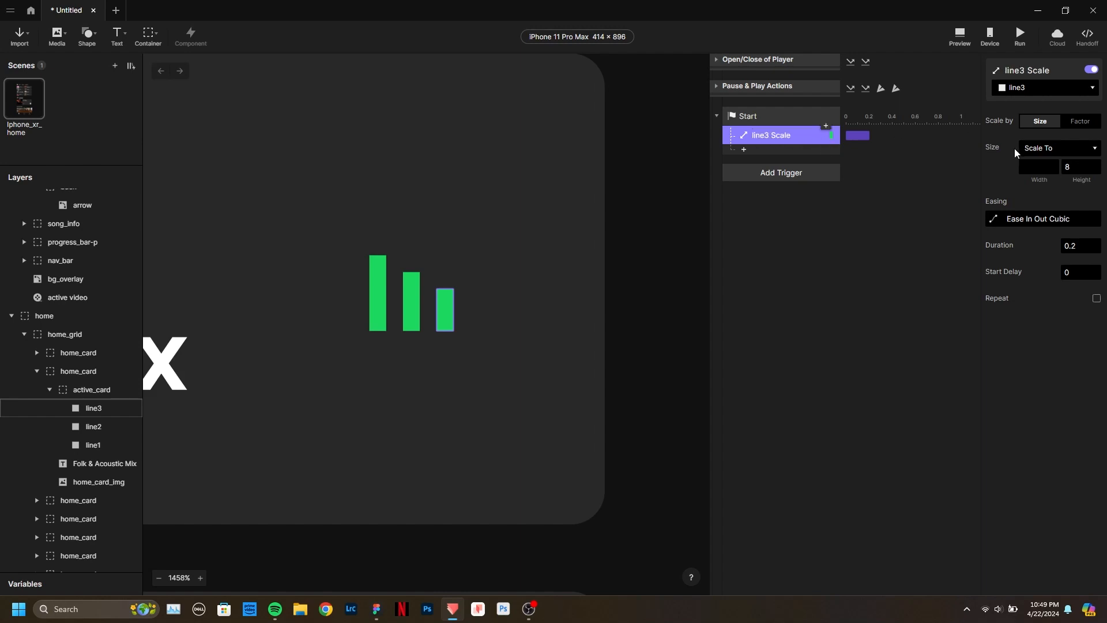
Open the formula editor for the line3 Scale height and read the formula documentation's Getting Started page in the browser.
left_click(1086, 167)
left_click(1093, 167)
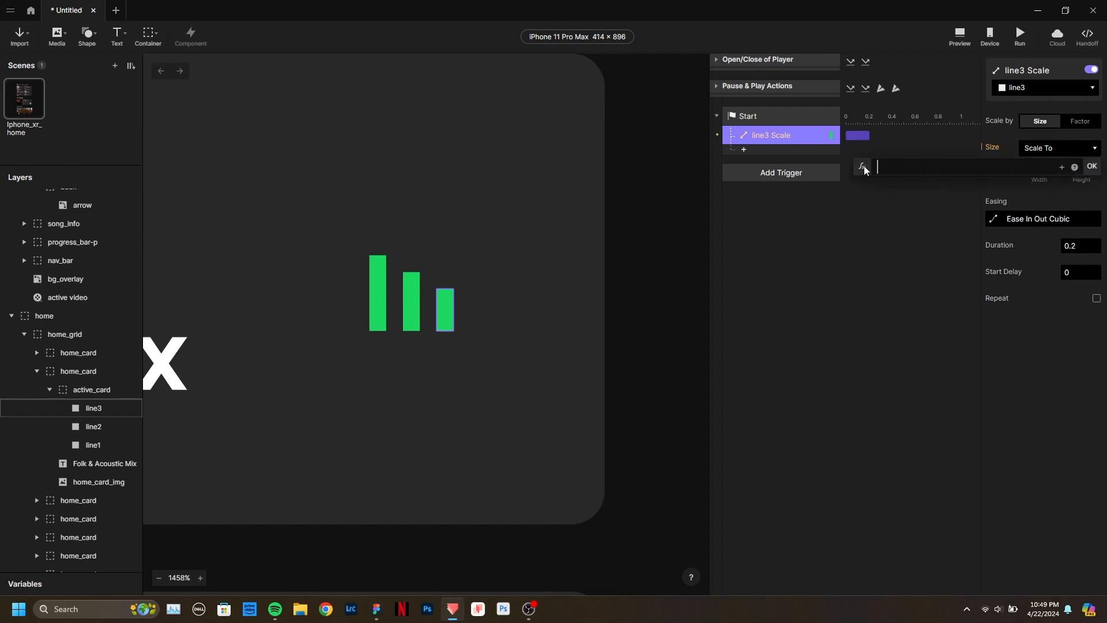
left_click(1075, 168)
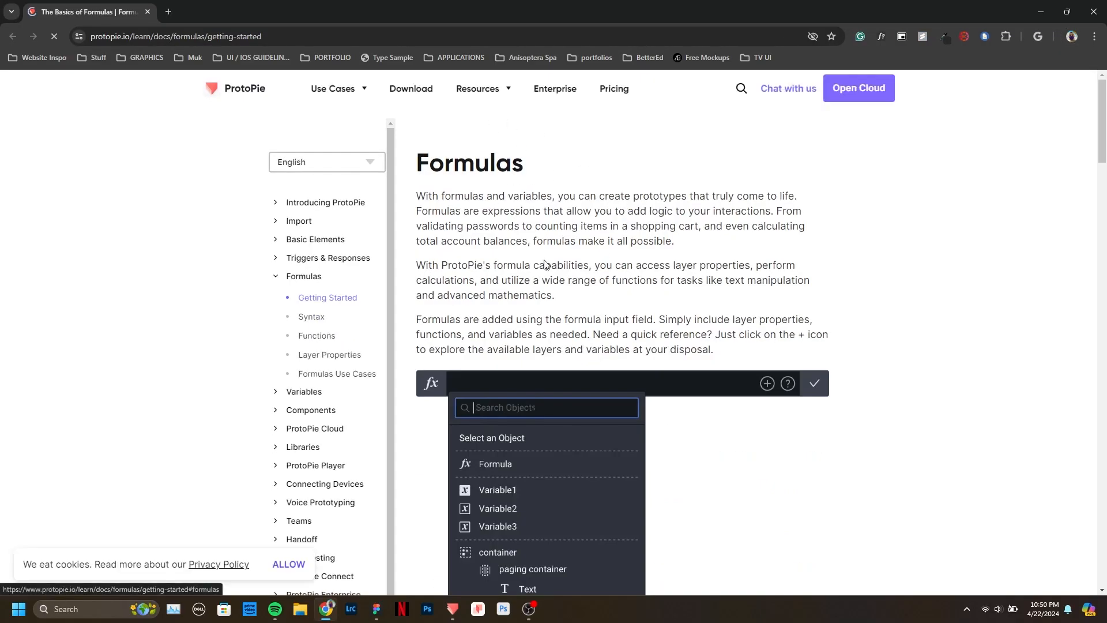
scroll(888, 404, "down", 1)
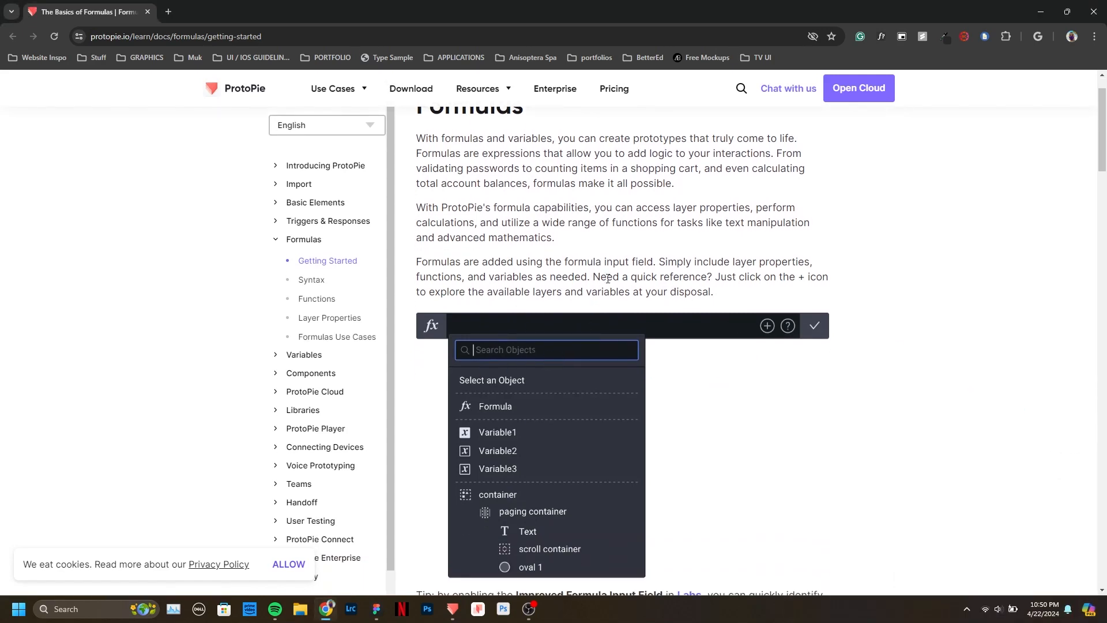
scroll(608, 279, "down", 10)
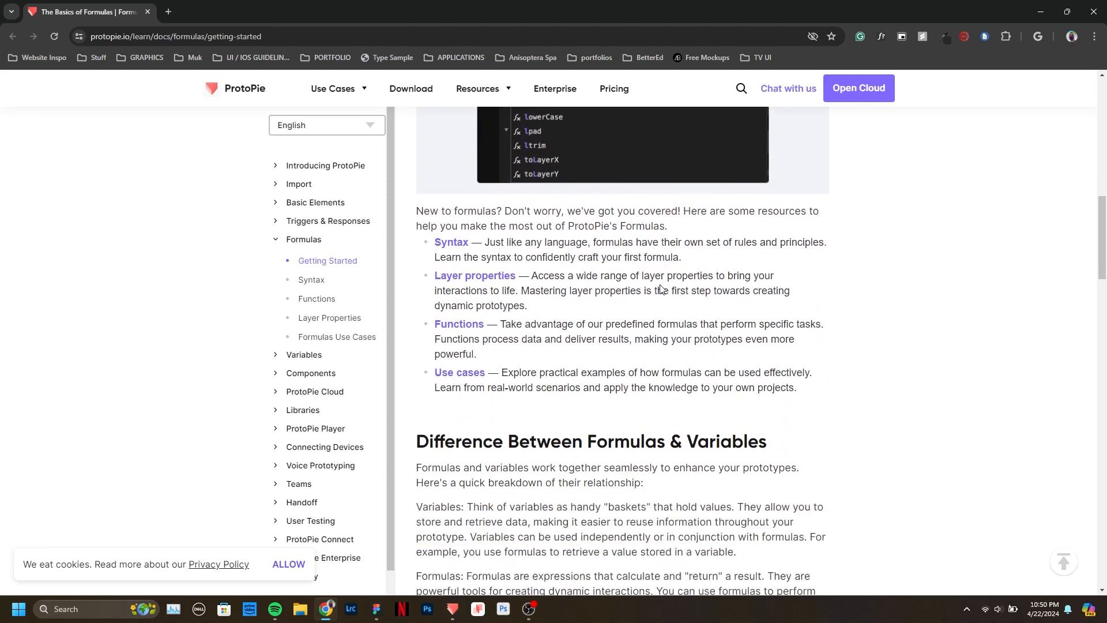
scroll(661, 289, "down", 11)
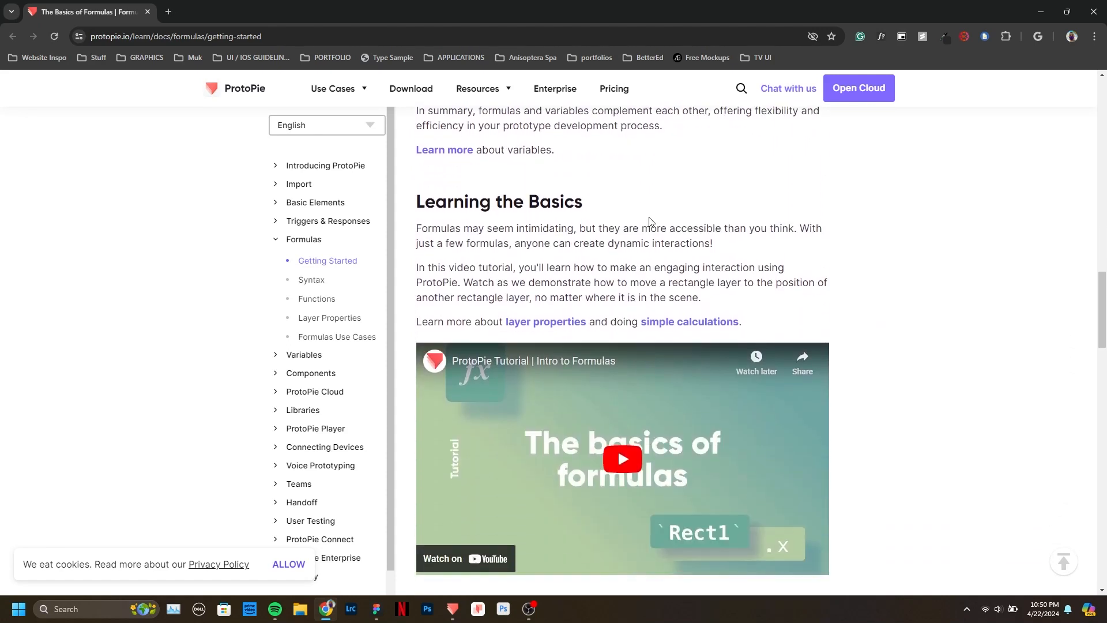
scroll(650, 222, "down", 3)
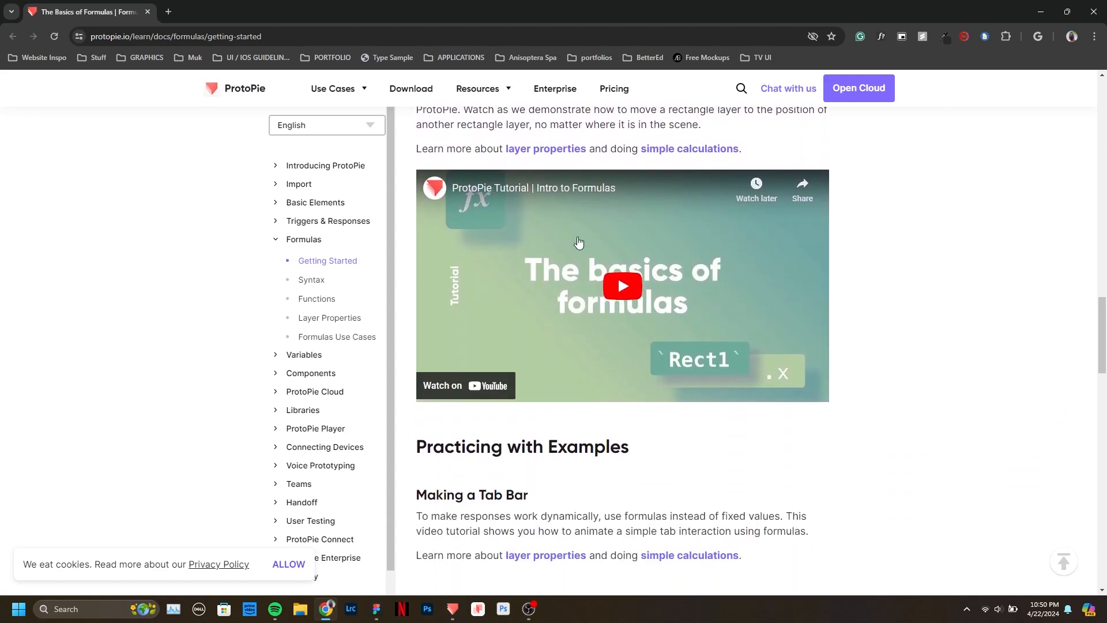
Look through the Math section of the Functions documentation for a function that returns random whole numbers.
left_click(321, 303)
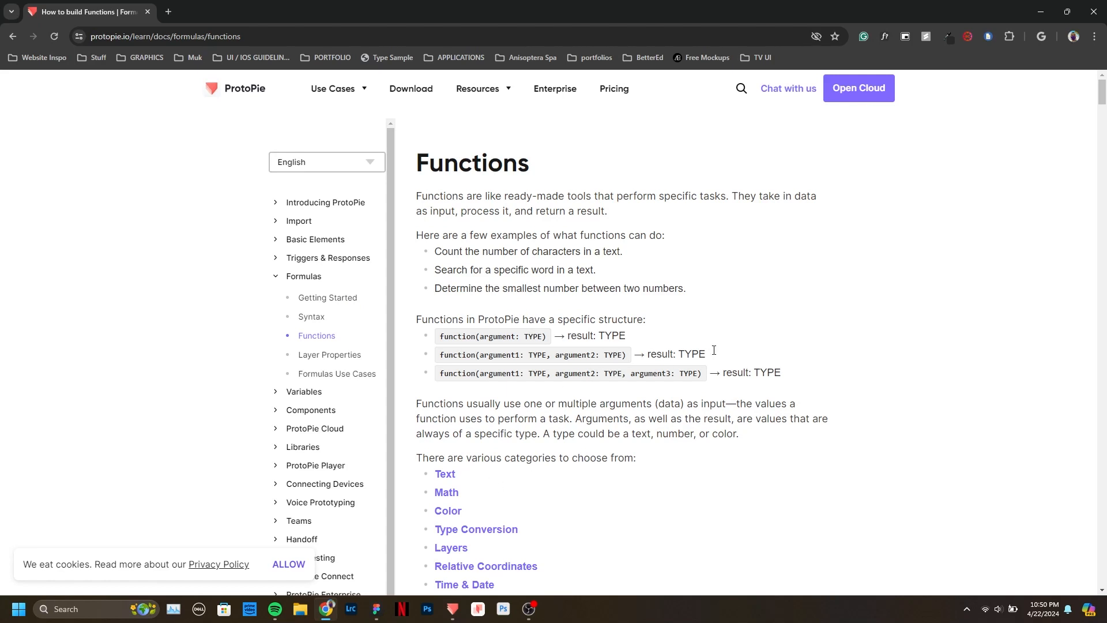
scroll(691, 356, "down", 1)
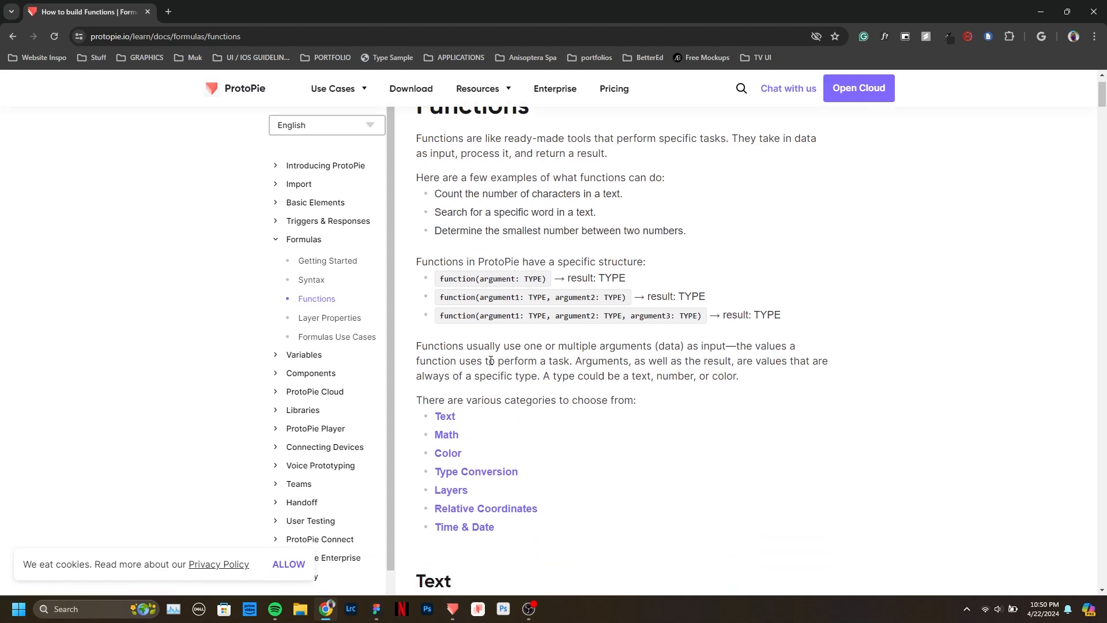
left_click(448, 438)
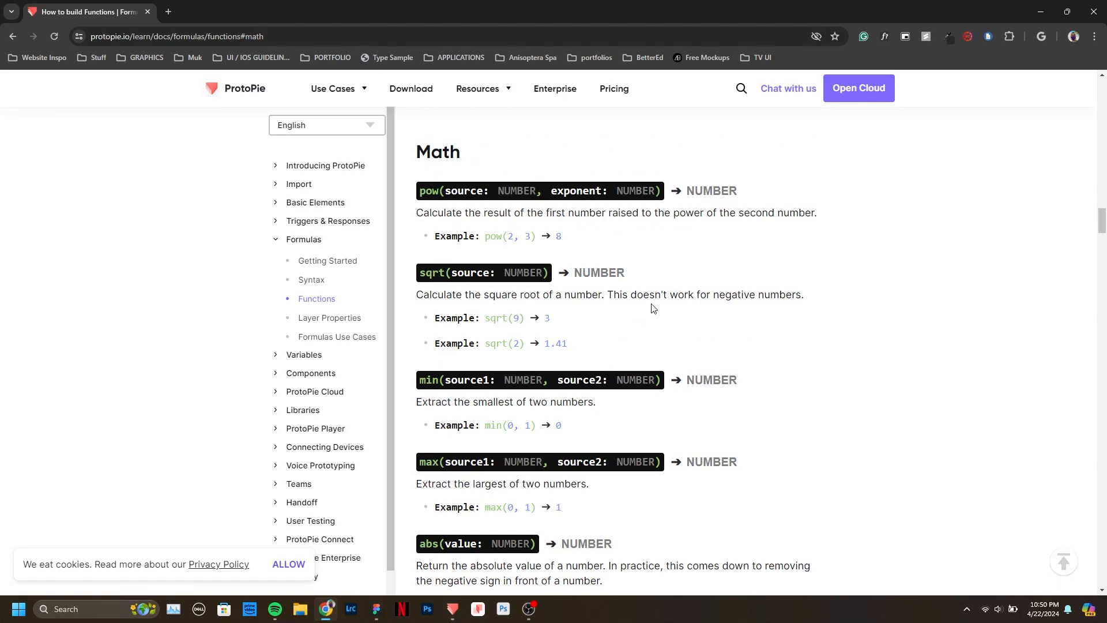
scroll(649, 303, "down", 3)
scroll(602, 263, "down", 8)
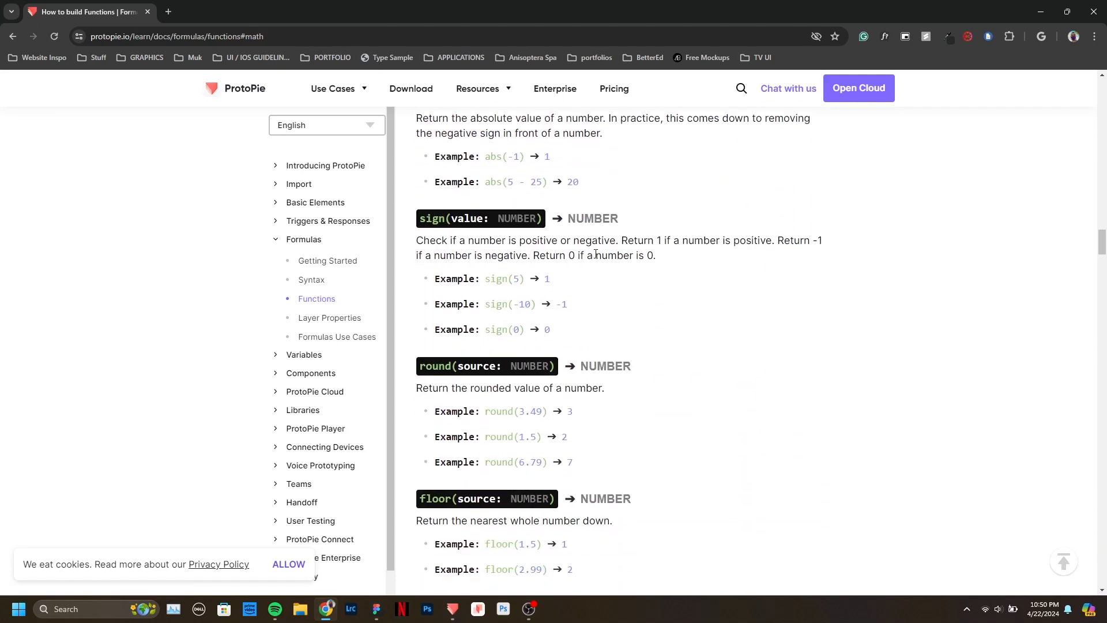
scroll(596, 258, "down", 3)
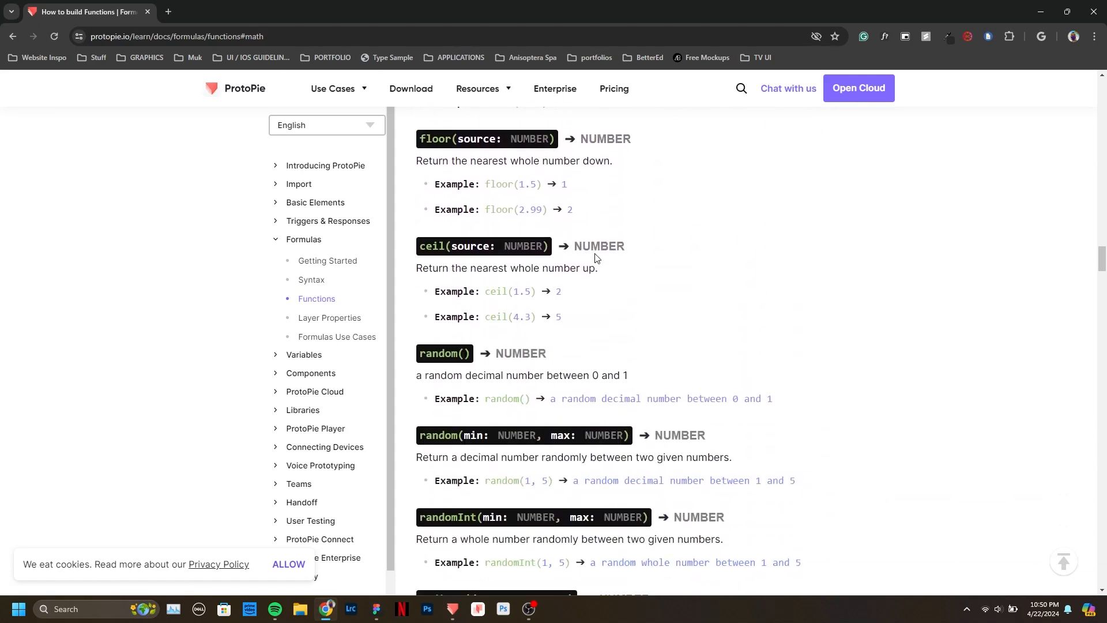
scroll(597, 258, "down", 2)
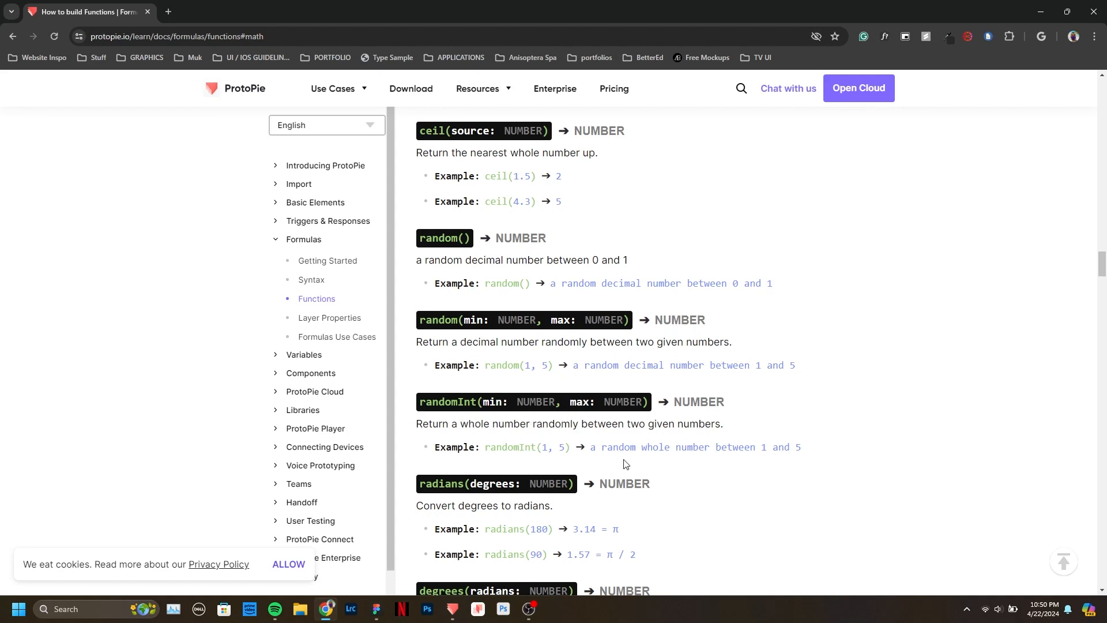
Copy the example code randomInt(1, 5) from the randomInt entry.
left_click_drag(571, 450, 488, 451)
right_click(500, 447)
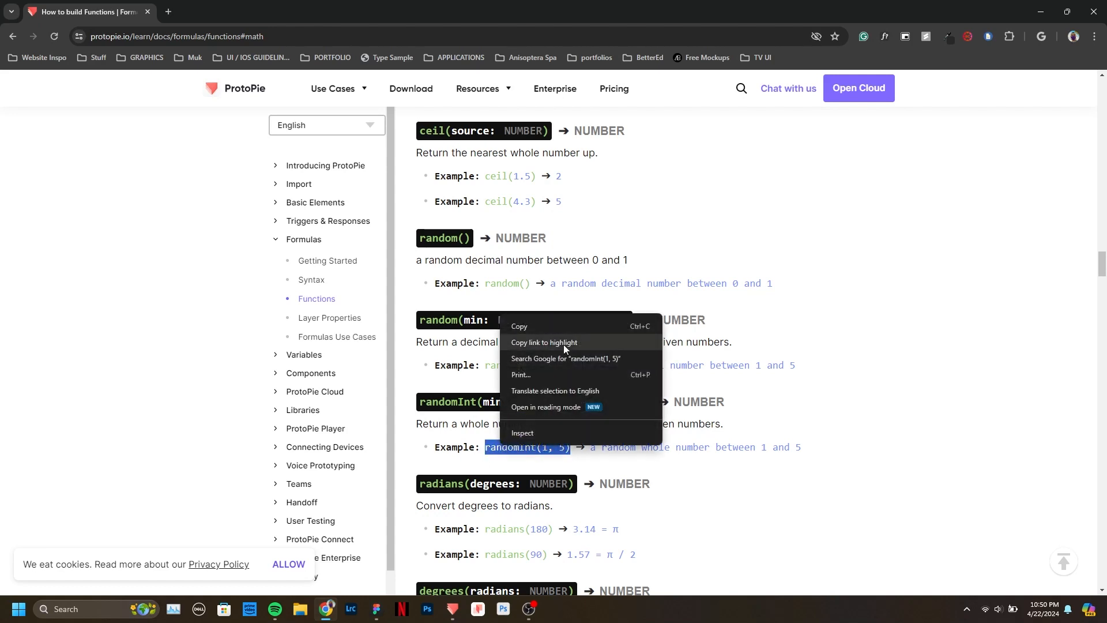
left_click(552, 328)
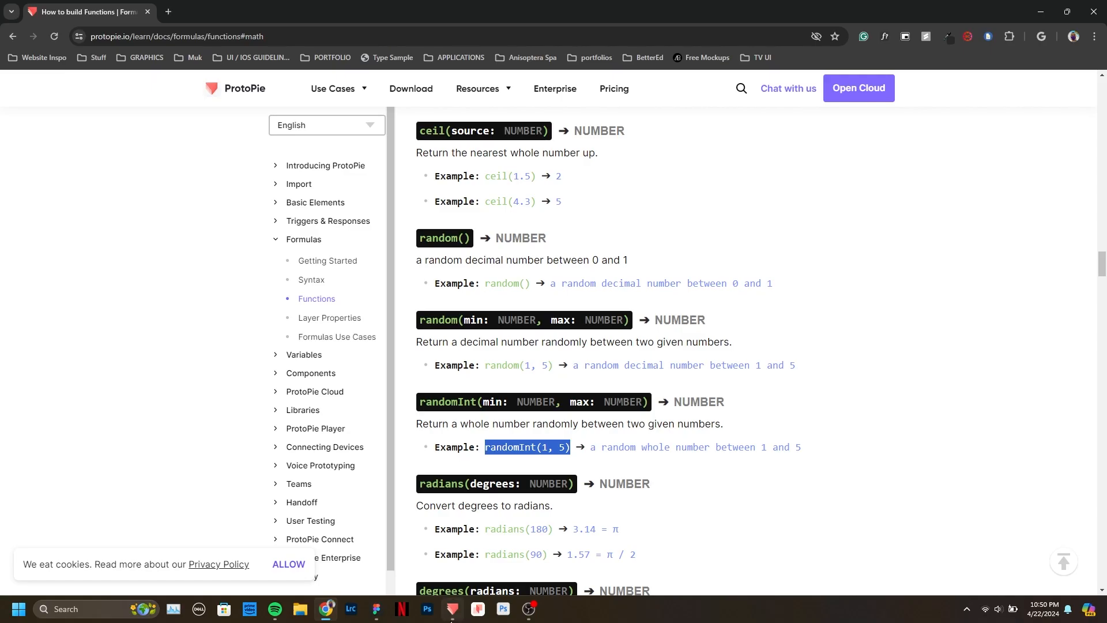
Switch back to ProtoPie and insert the randomInt function into the line3 Scale height formula.
left_click(453, 609)
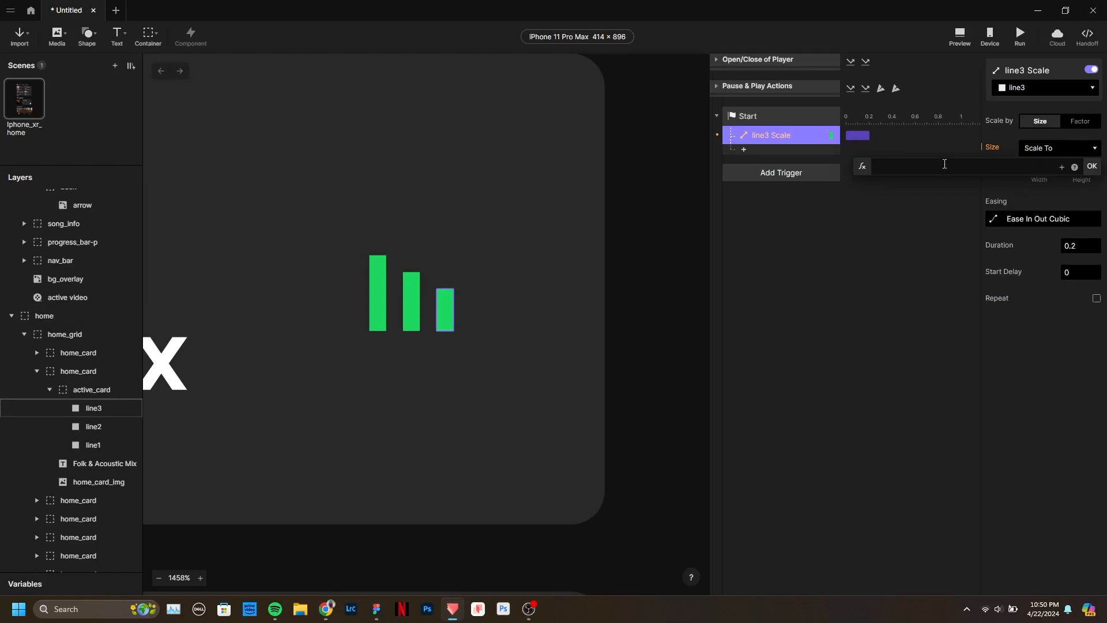
type("ra")
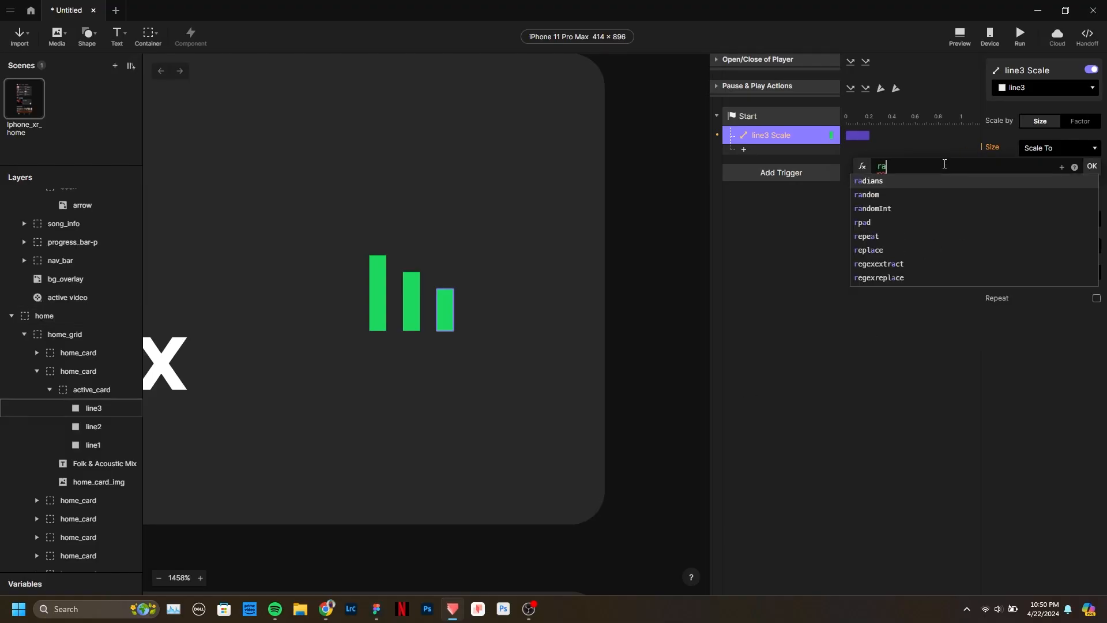
left_click(900, 210)
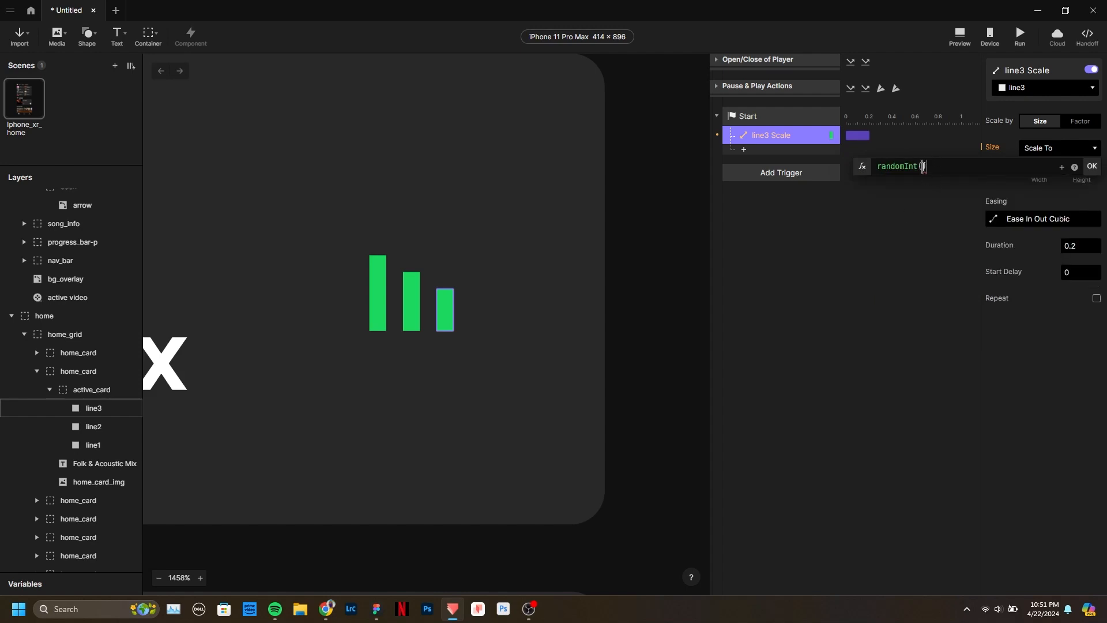
Return to the documentation in Chrome and examine the min and max arguments of randomInt.
left_click(383, 609)
left_click(384, 610)
left_click(326, 609)
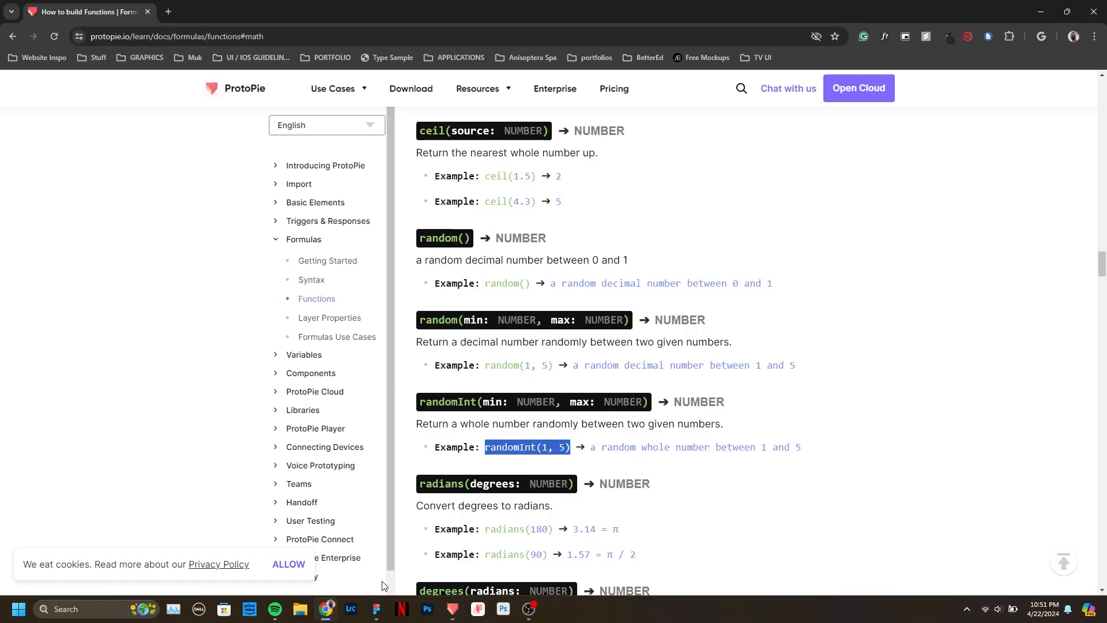
left_click(583, 453)
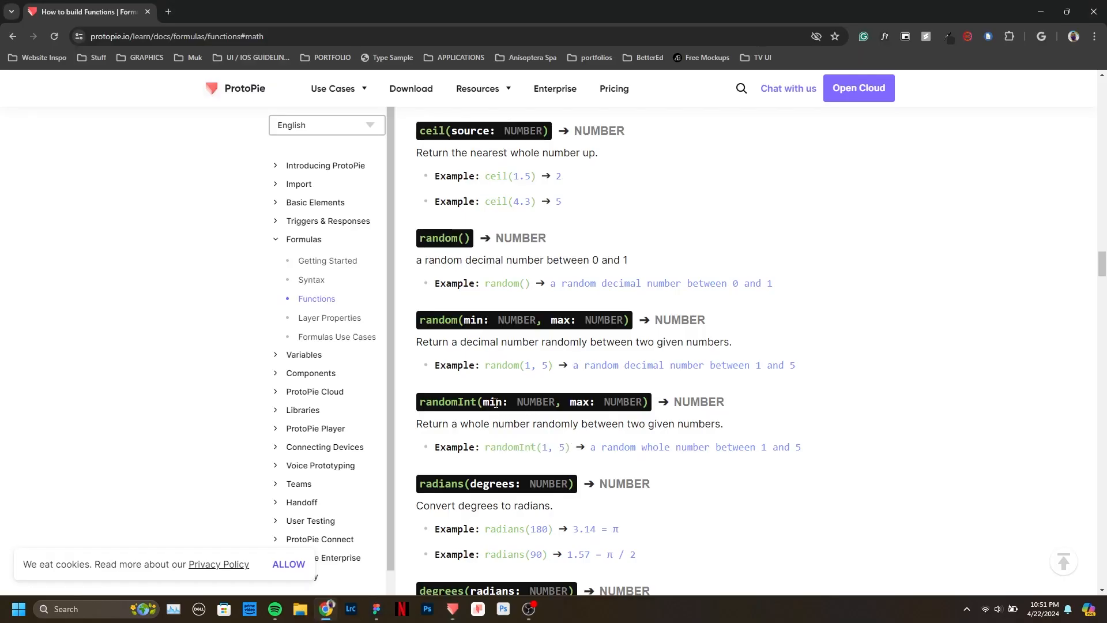
left_click_drag(518, 400, 647, 402)
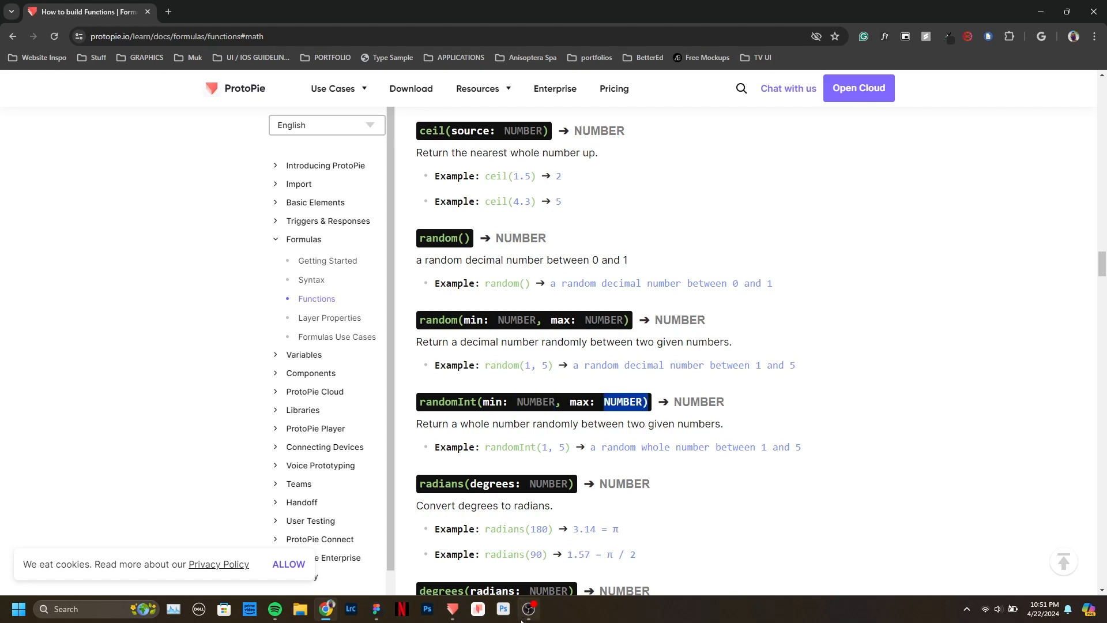
Switch back to ProtoPie, set the line3 Scale height formula to randomInt(5,9) and preview the prototype.
left_click(452, 609)
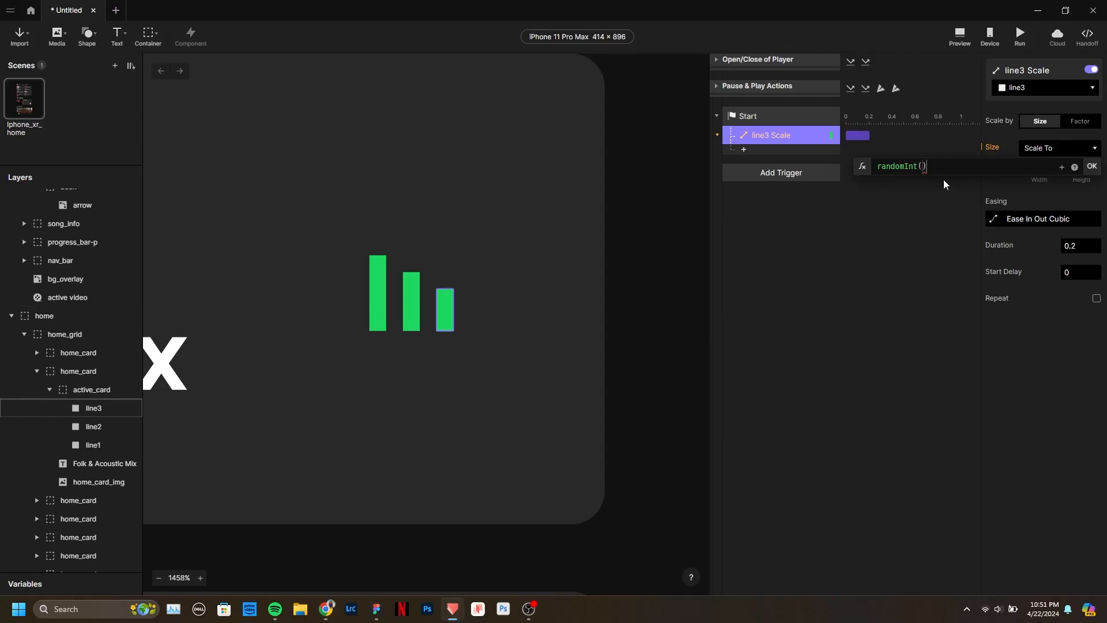
type("5,9")
left_click(1091, 166)
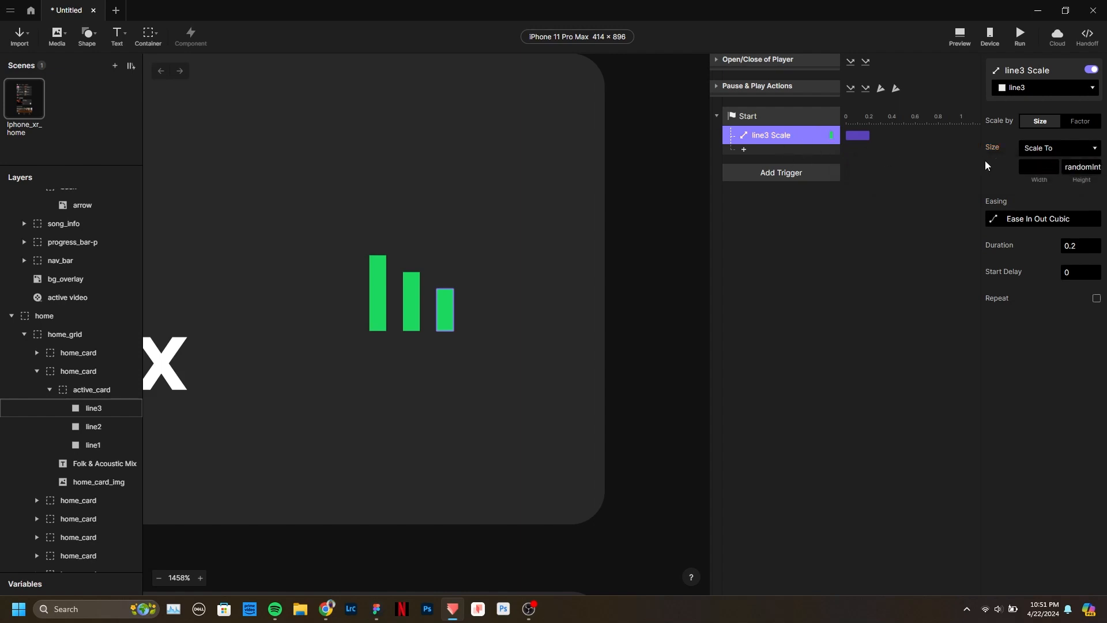
left_click(959, 36)
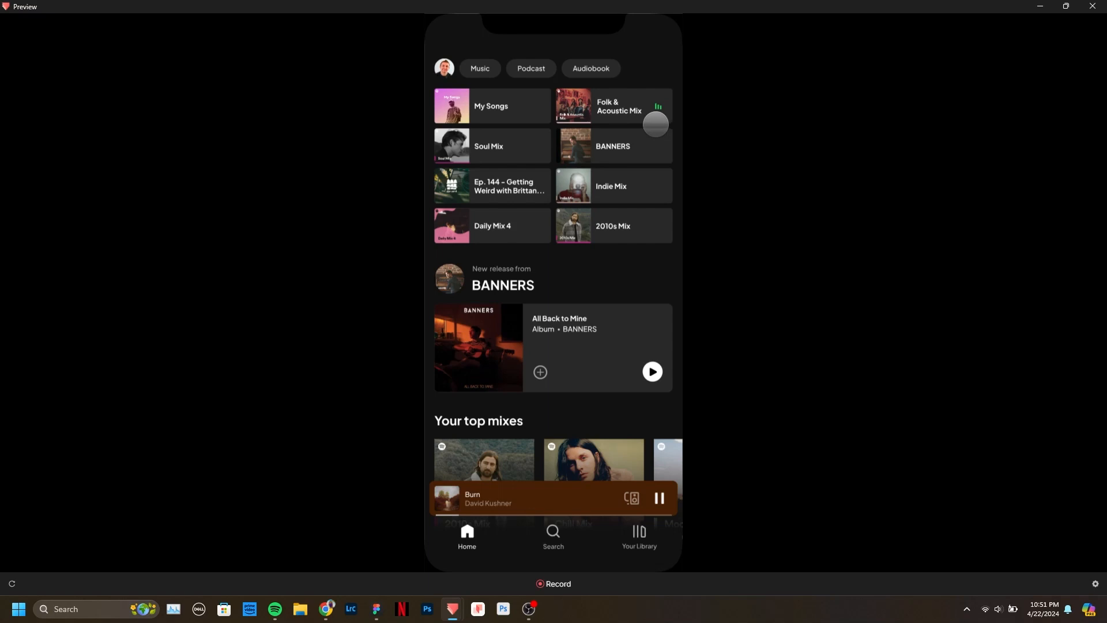
left_click(1092, 6)
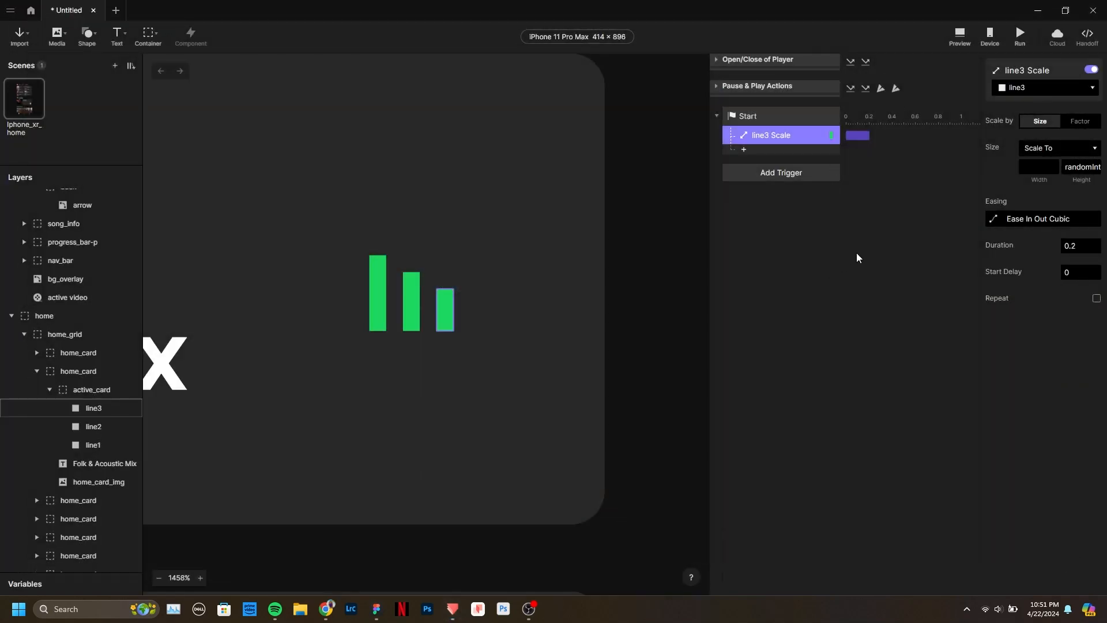
Set line3's origin to its bottom centre (50, 100) and test how its height resizes from that point.
left_click(91, 407)
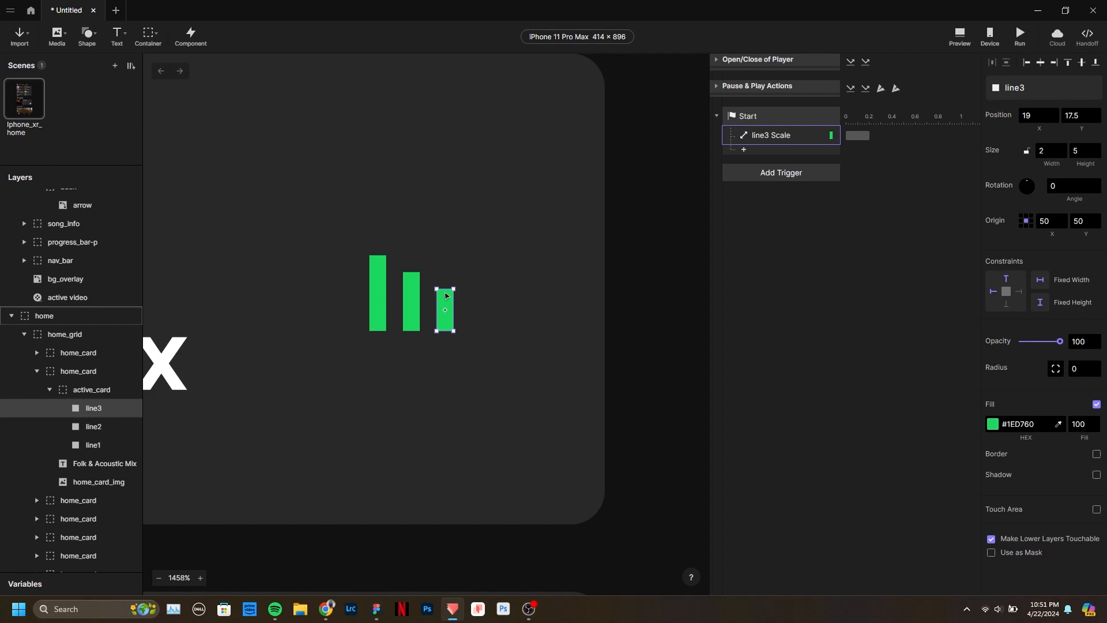
left_click_drag(445, 288, 453, 167)
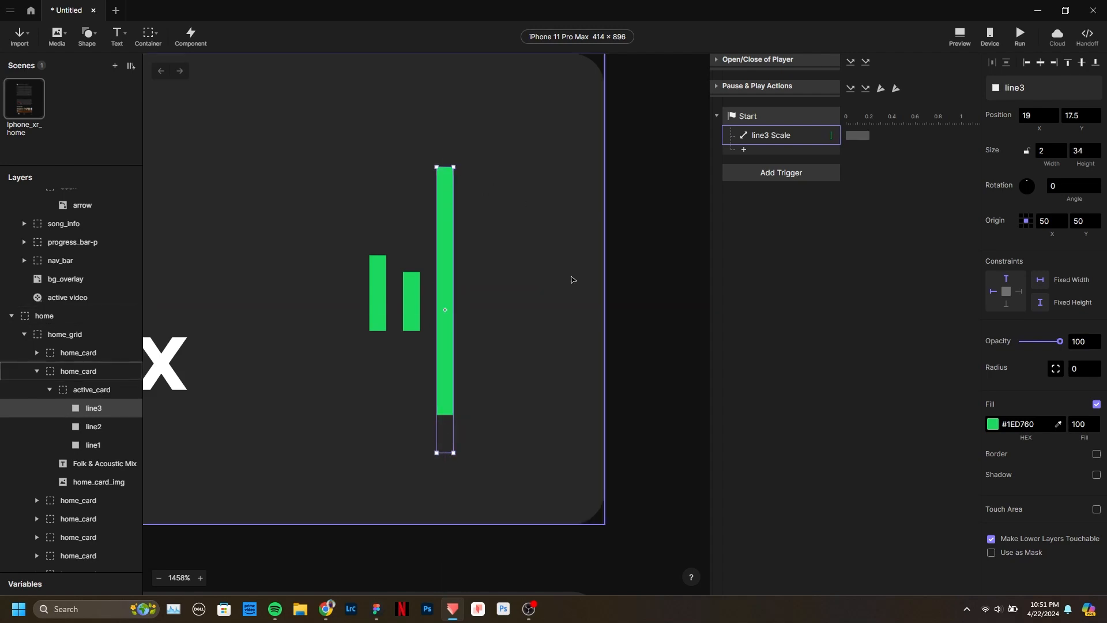
key("ctrl+z")
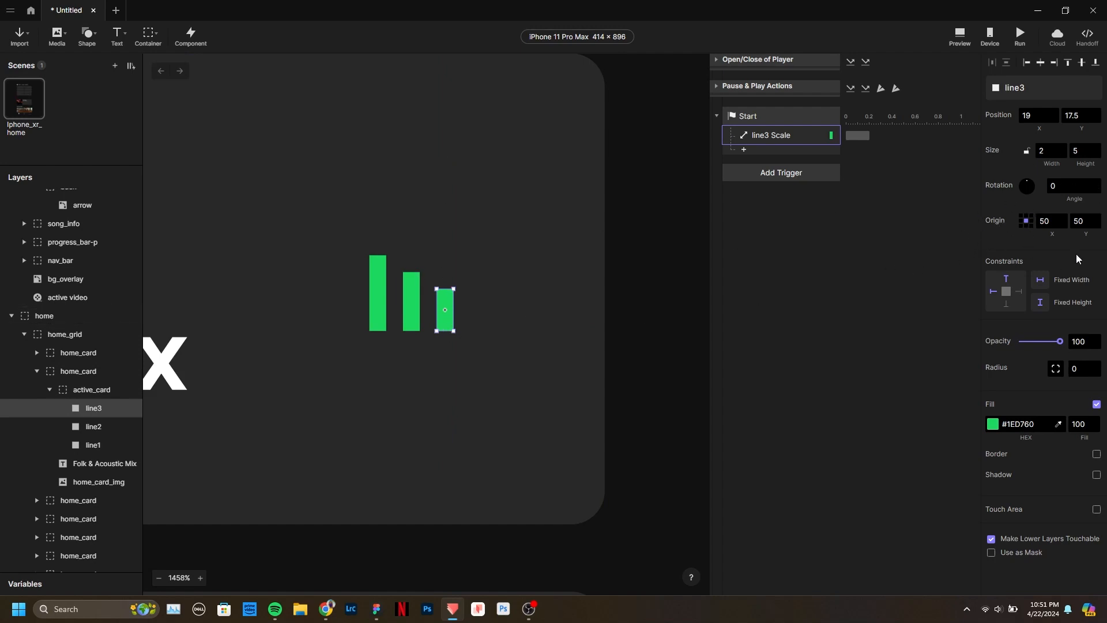
left_click(1026, 226)
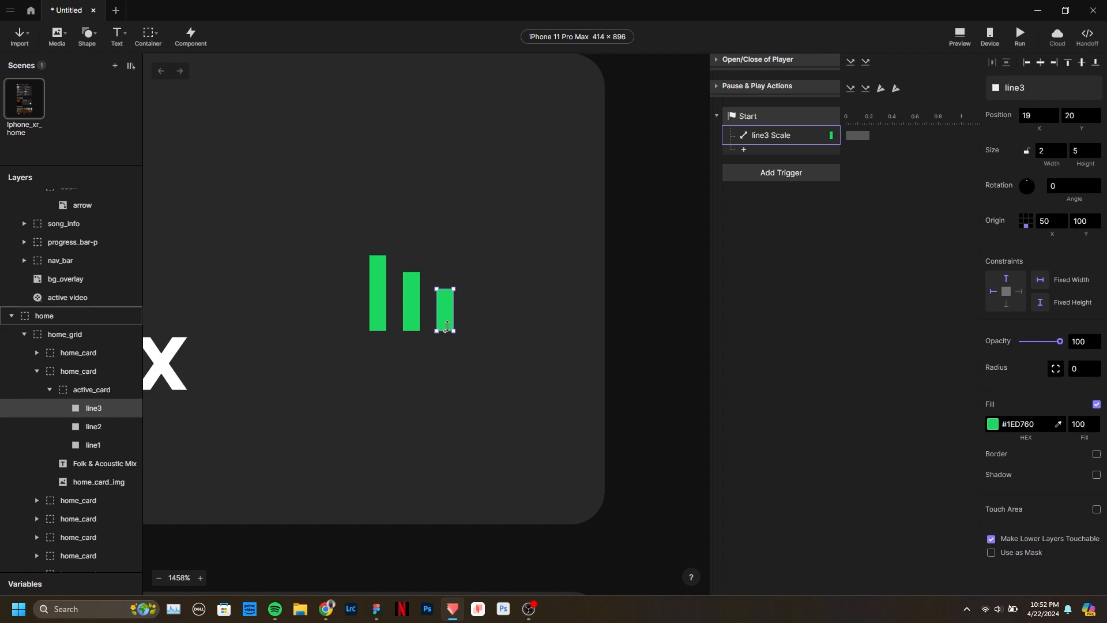
mouse_move(446, 288)
left_mouse_down()
mouse_move(445, 229)
mouse_move(449, 331)
mouse_move(450, 288)
left_mouse_up()
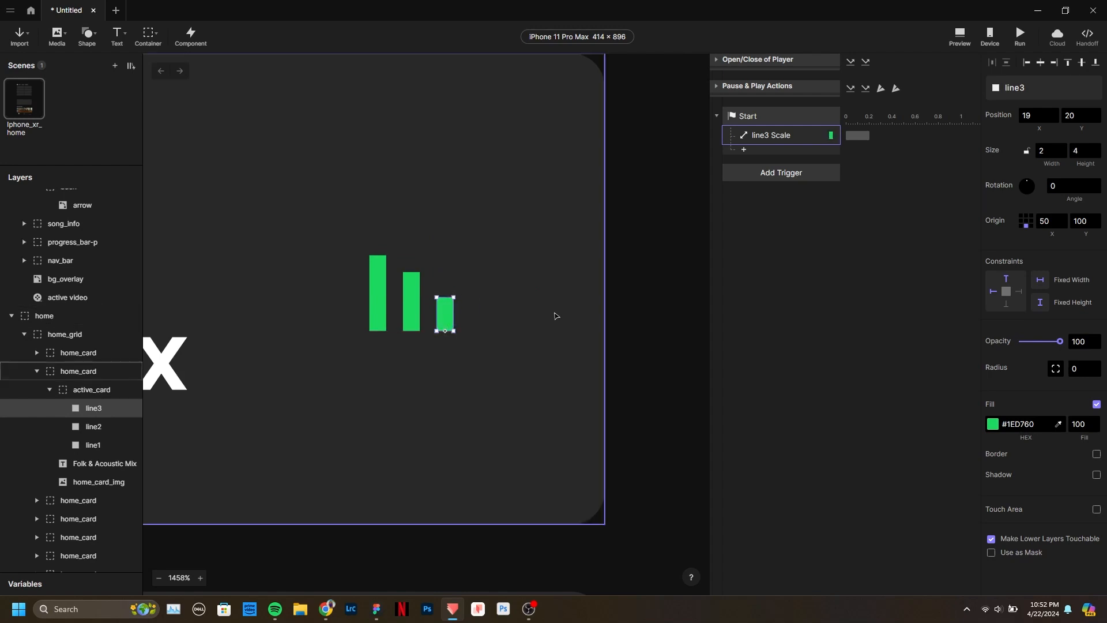
Set the line3 Scale response to repeat infinitely and preview the bar animation.
left_click(796, 136)
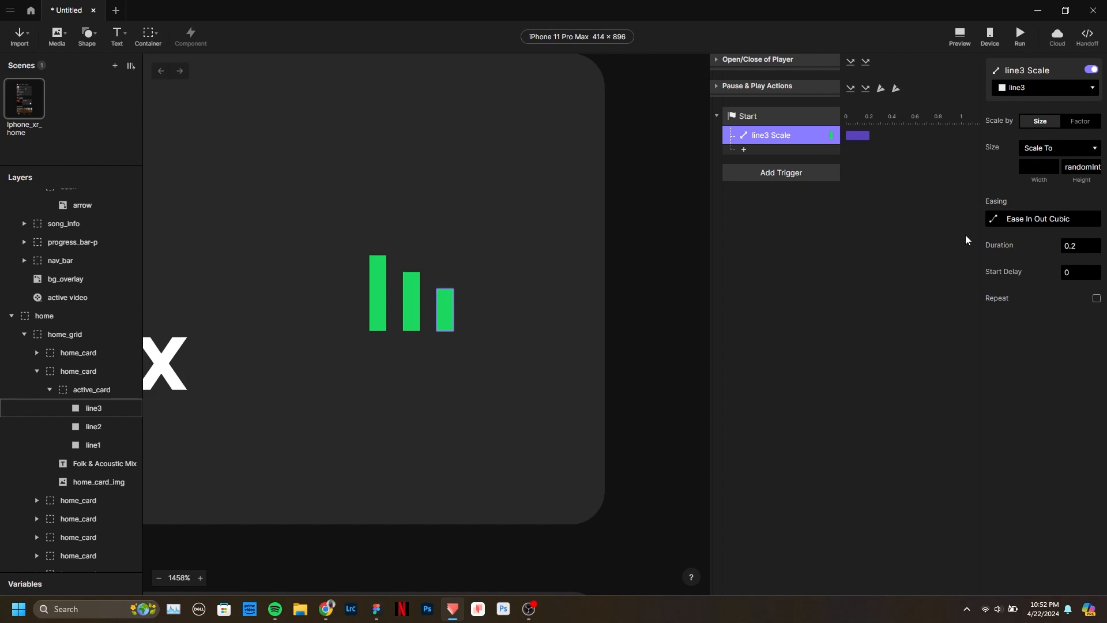
left_click(1091, 167)
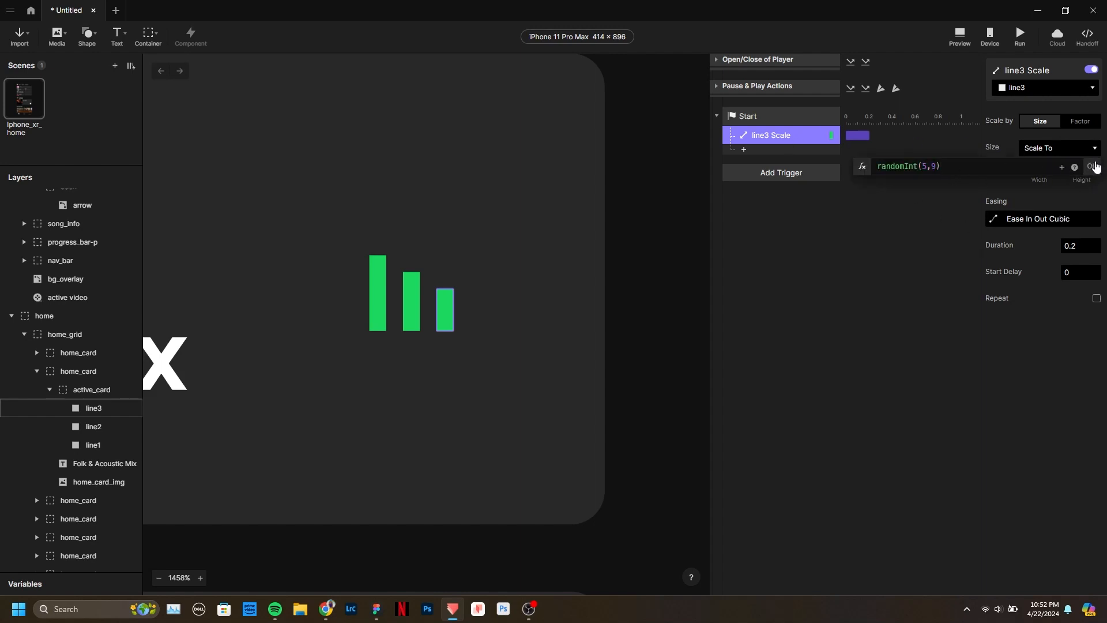
left_click(1091, 167)
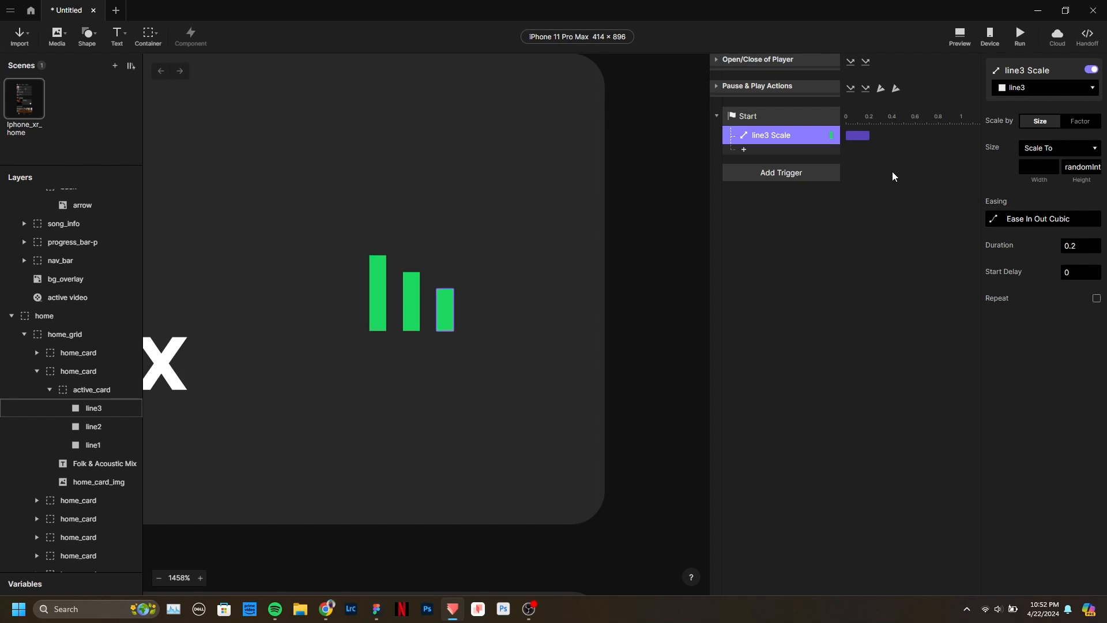
left_click(1096, 299)
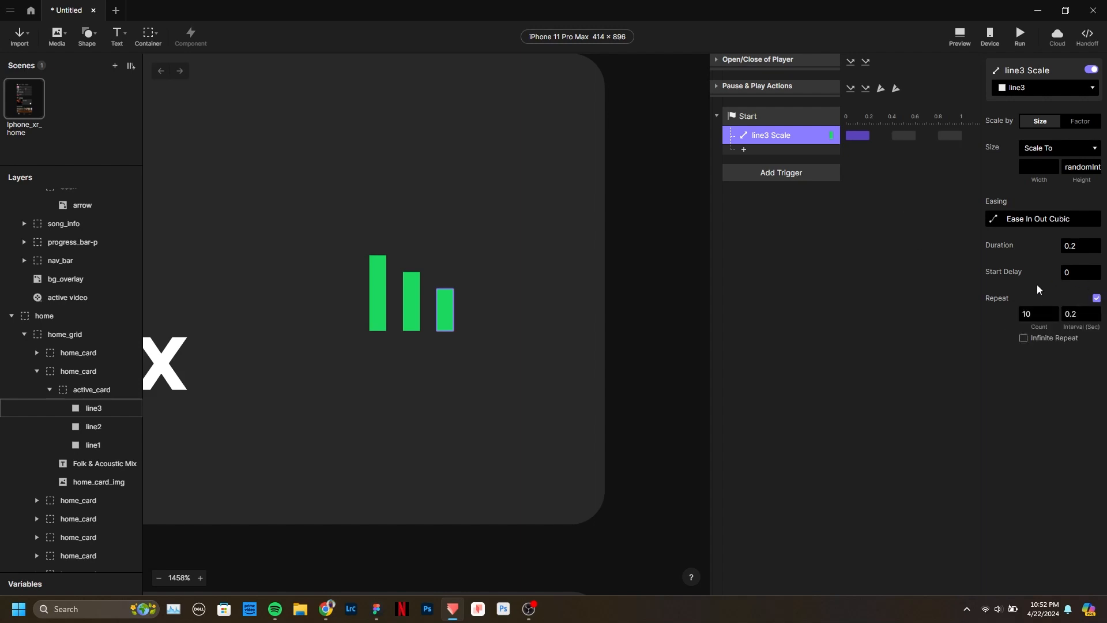
left_click(1024, 339)
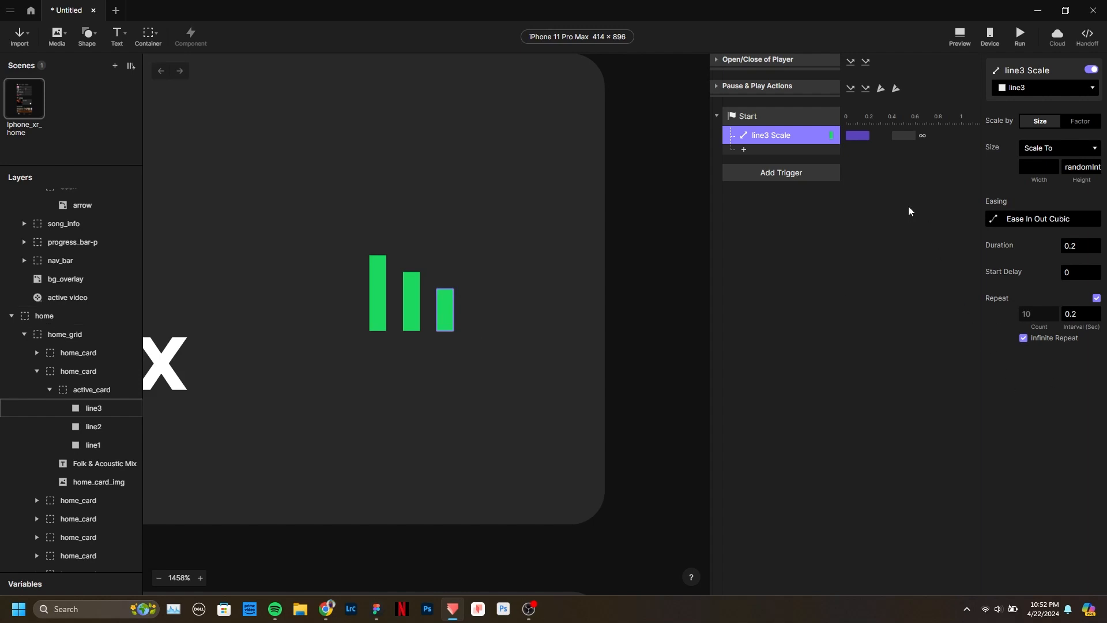
left_click(959, 35)
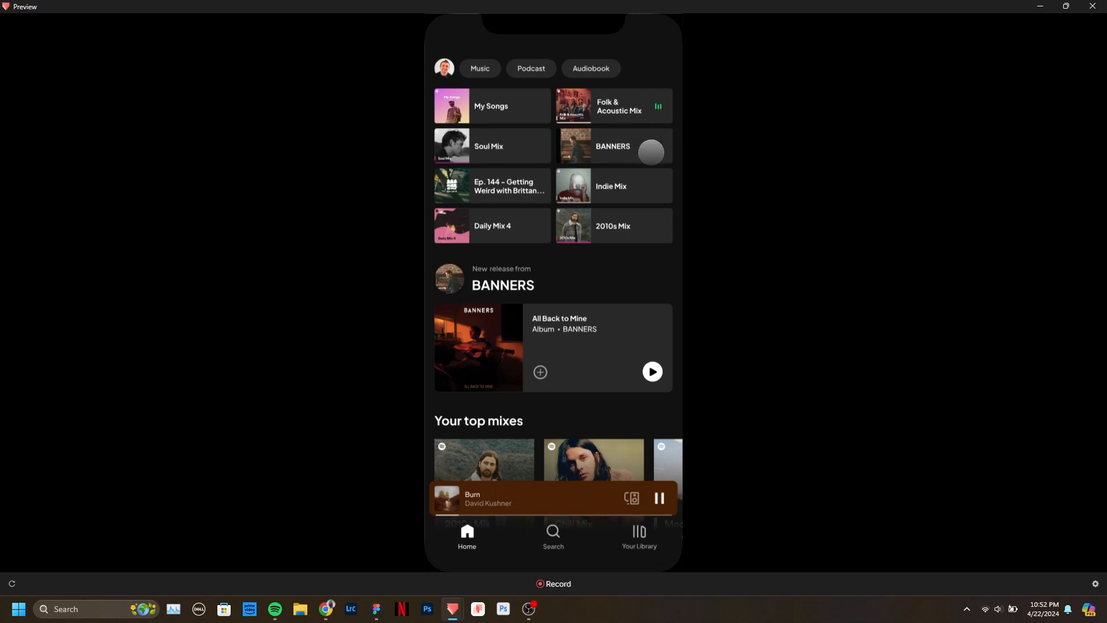
left_click(1091, 6)
Duplicate the line3 Scale response twice under the Start trigger.
left_click(846, 223)
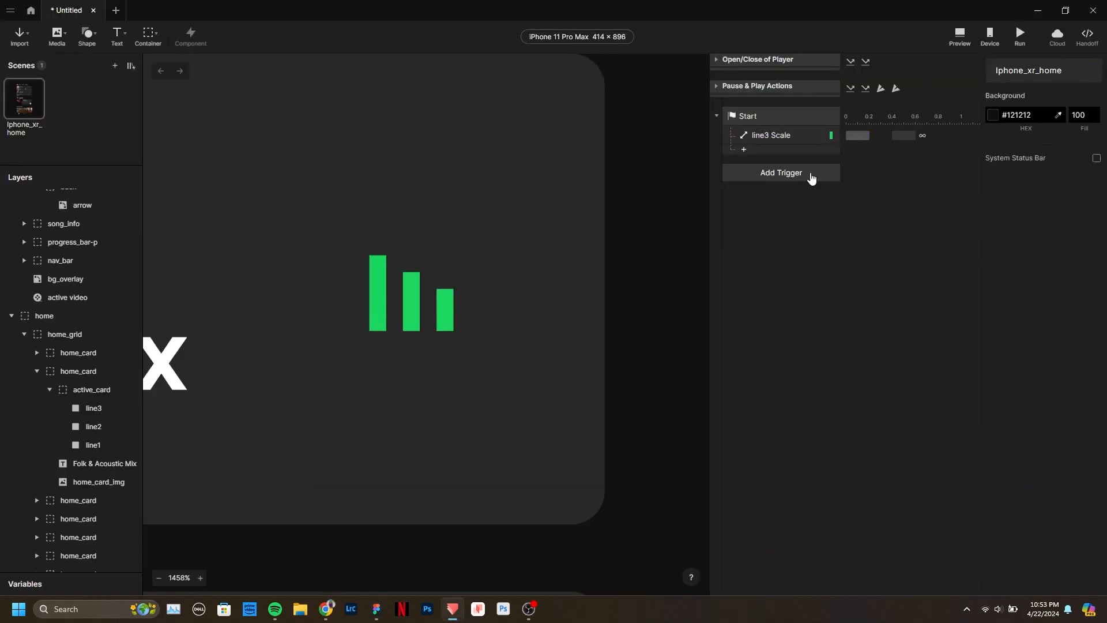
left_click(788, 138)
key("ctrl+d")
key("ctrl+d")
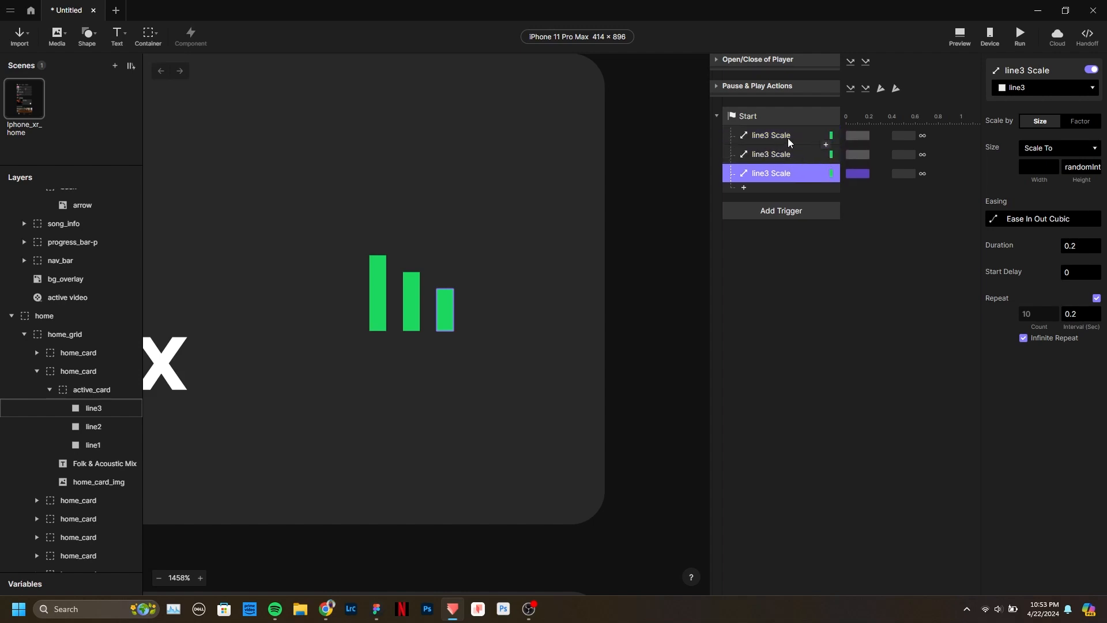
Rename the second Scale response line2 Scale and retarget it to the line2 layer.
left_click(772, 156)
double_click(773, 154)
left_click(770, 153)
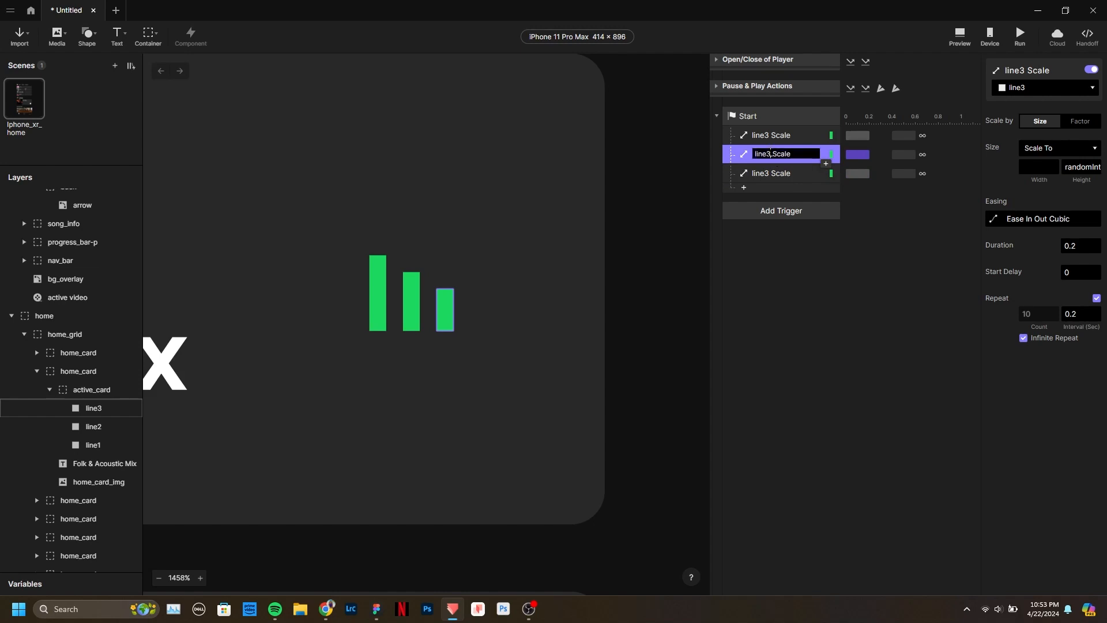
key("BackSpace")
type("2")
left_click(1050, 85)
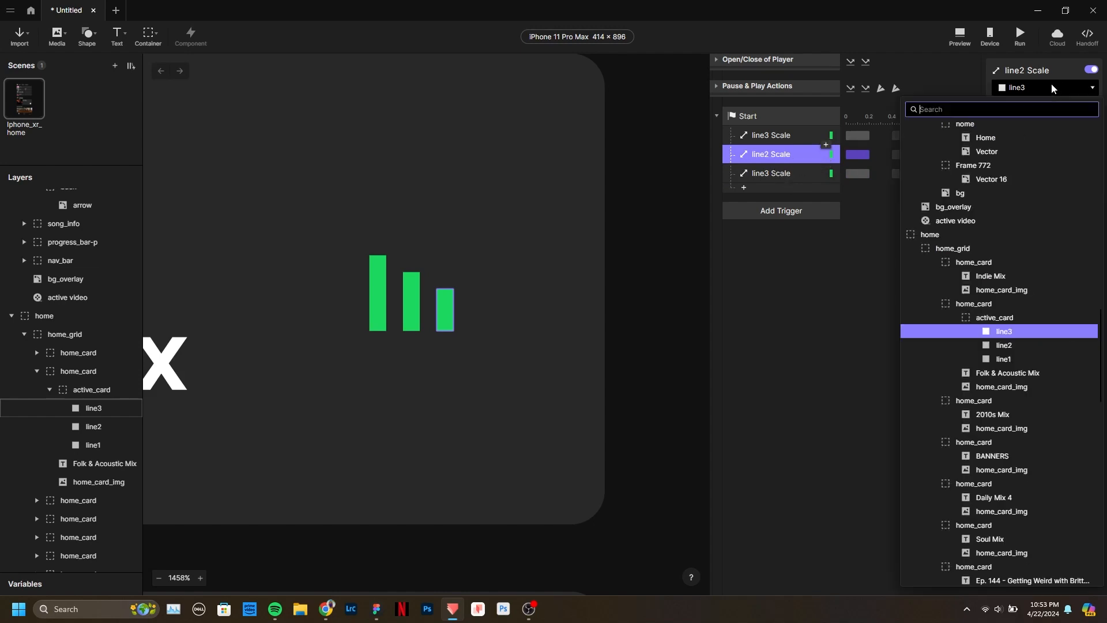
left_click(1021, 345)
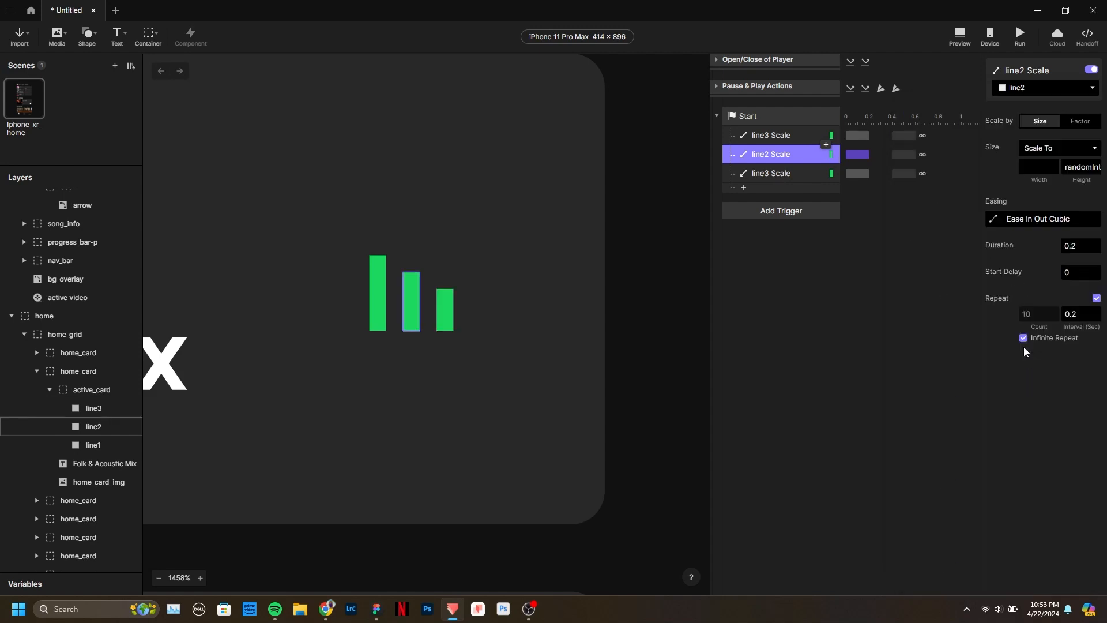
Rename the third Scale response line1 Scale and retarget it to the line1 layer.
double_click(772, 173)
left_click(771, 172)
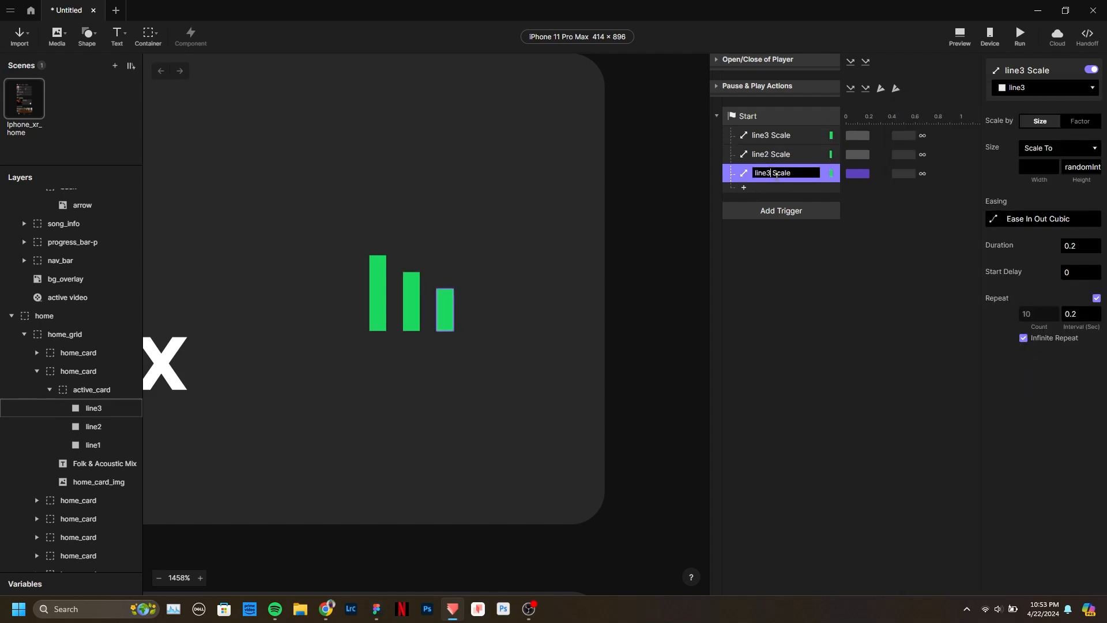
key("BackSpace")
type("1")
key("Return")
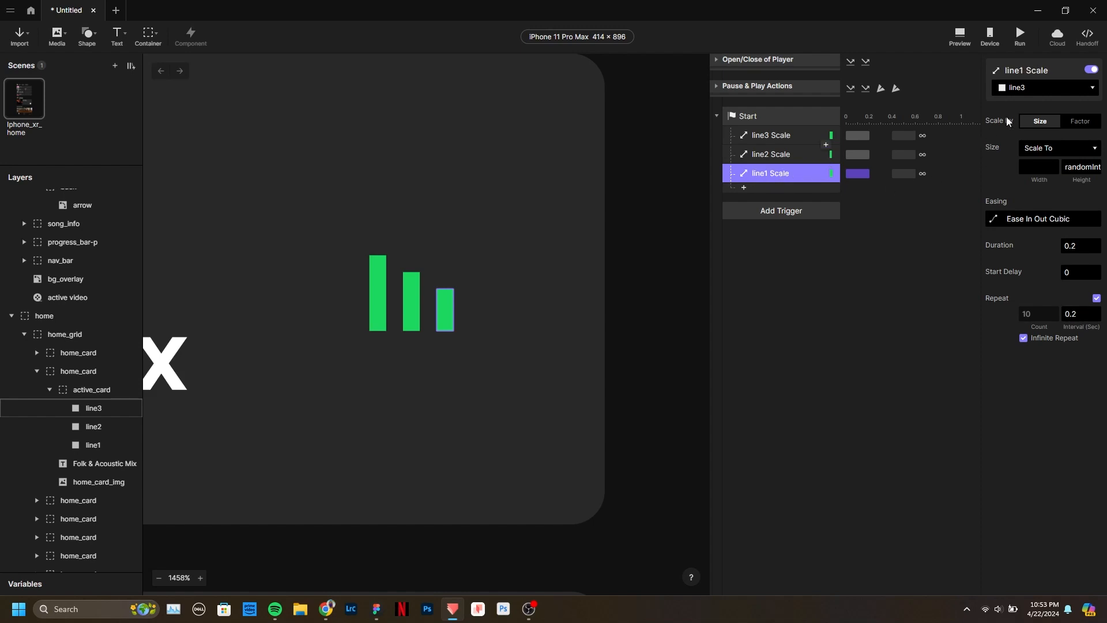
left_click(1041, 89)
type("line")
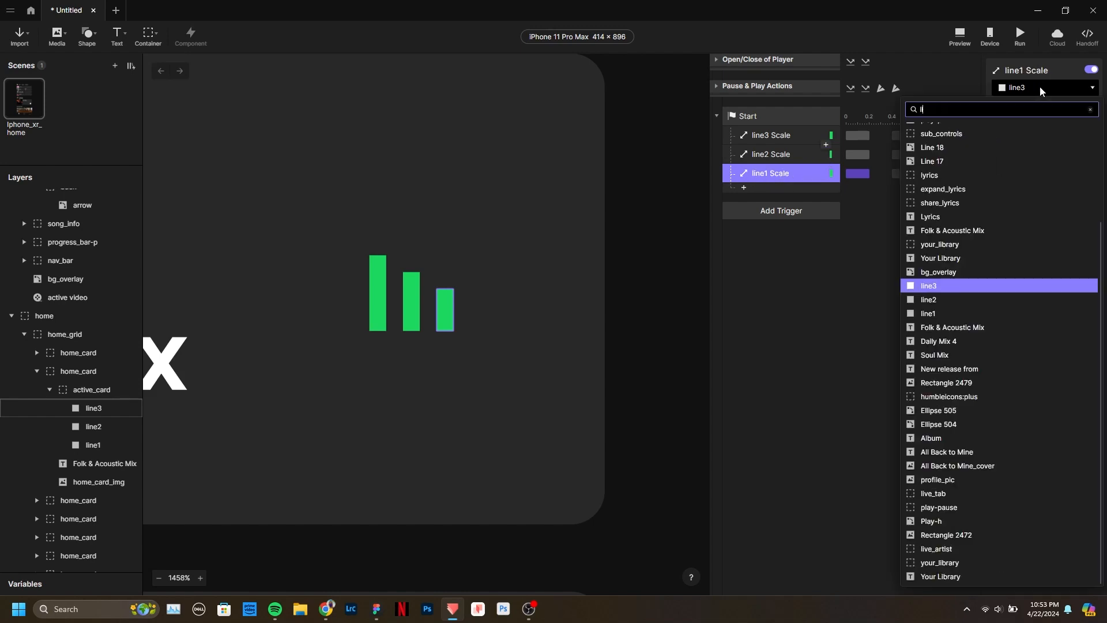
left_click(969, 187)
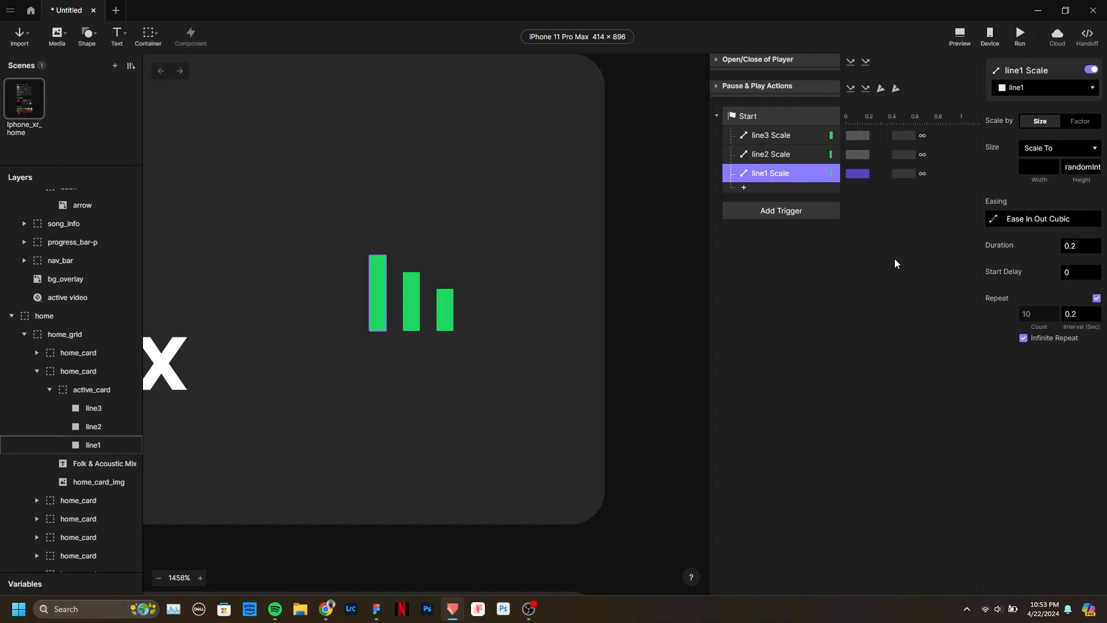
Check the three Scale responses under the Start trigger and preview all the bars animating together.
left_click(818, 185)
left_click(778, 118)
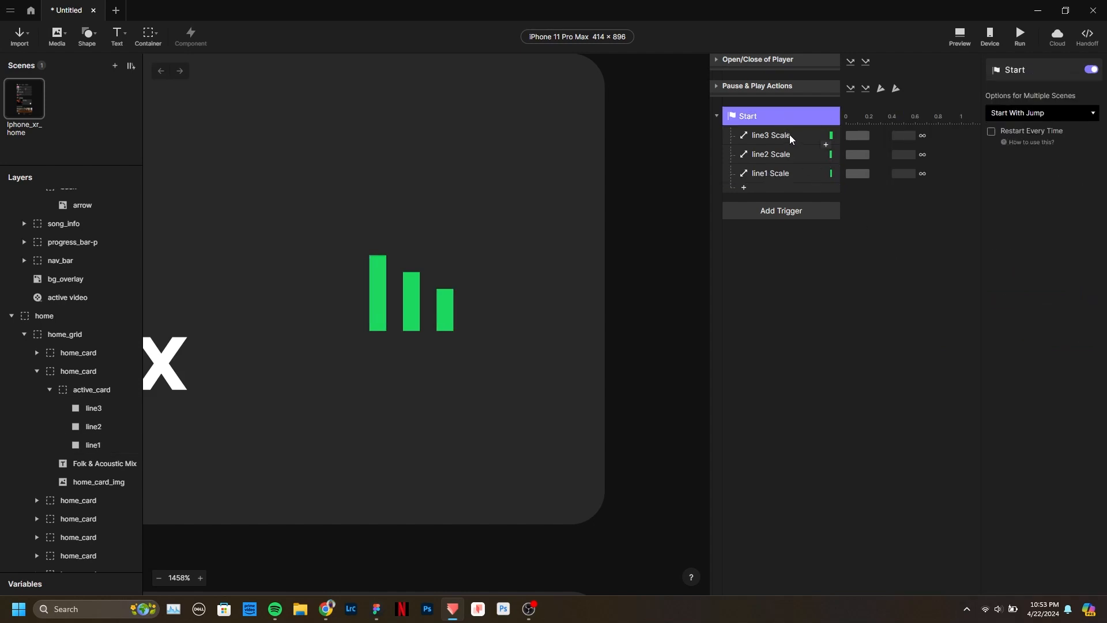
left_click(790, 133)
left_click(776, 154)
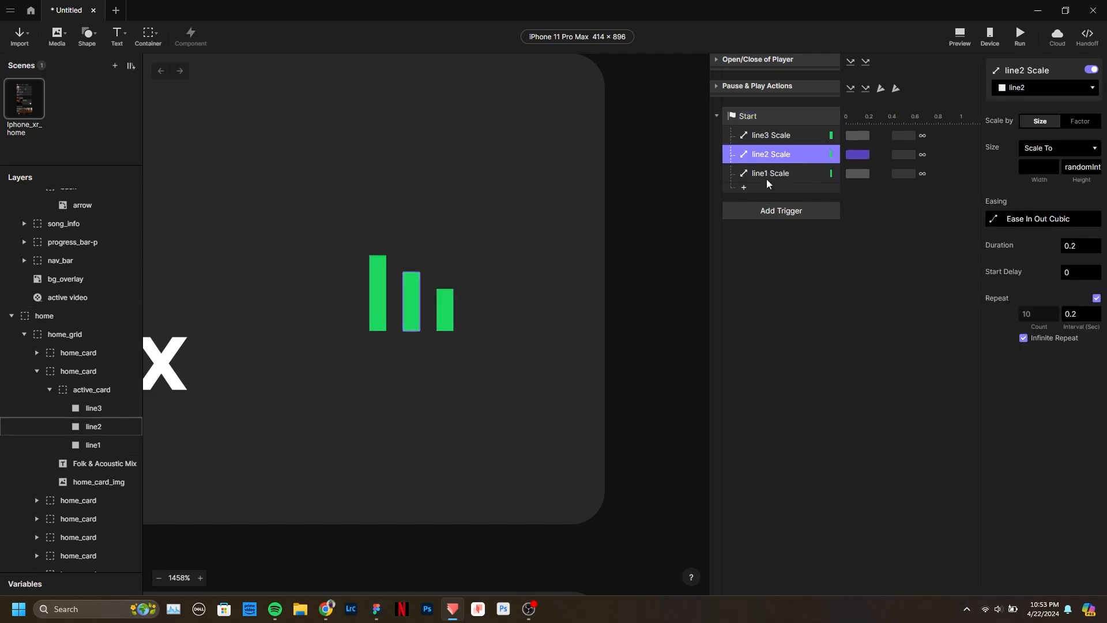
left_click(783, 174)
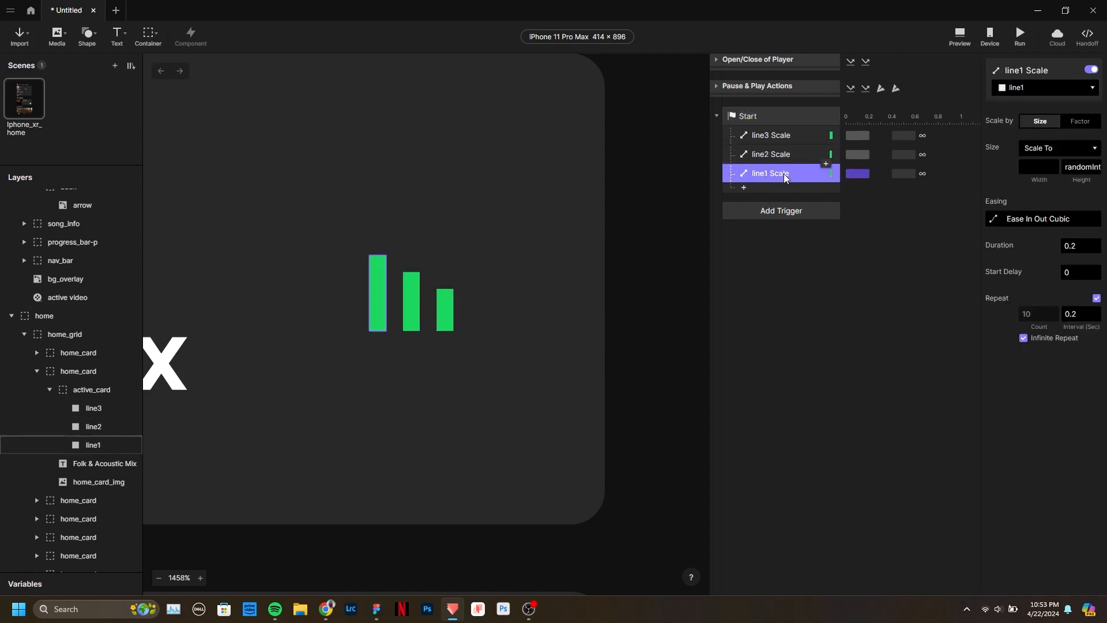
left_click(960, 36)
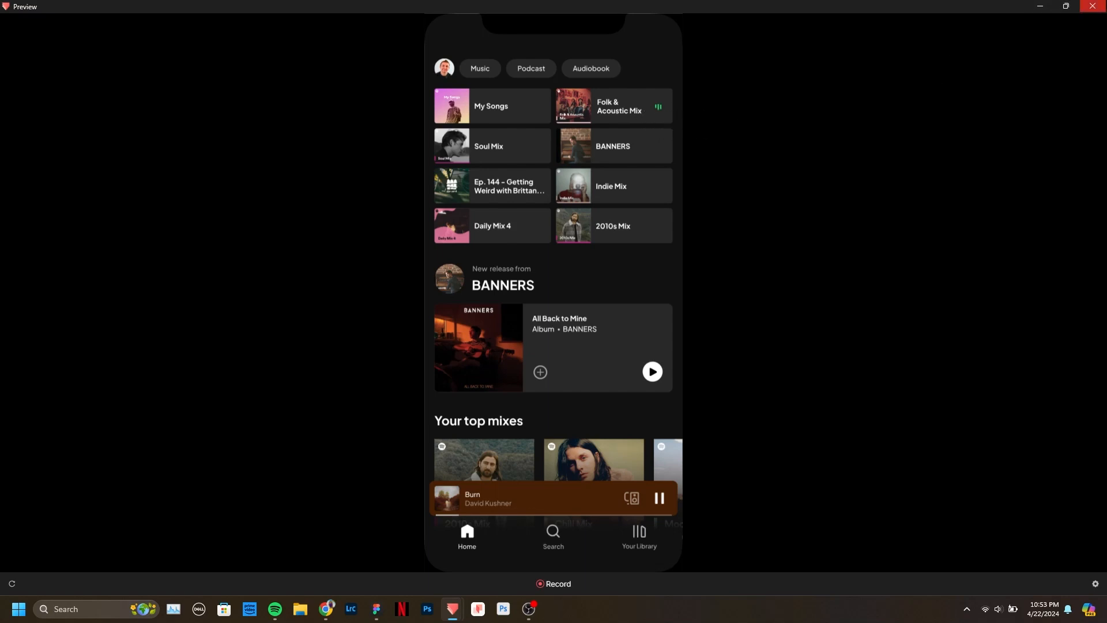
left_click(1092, 6)
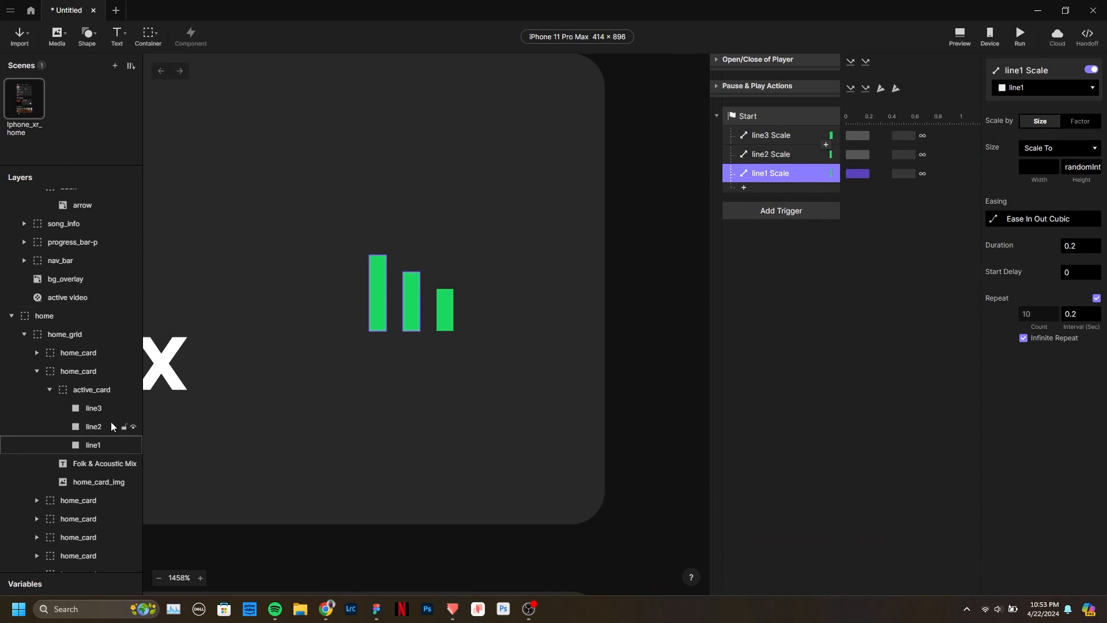
Compare the origins of the three lines, set line1 and line2 to bottom-centre origin, and preview the animation.
left_click(90, 428)
left_click(93, 410)
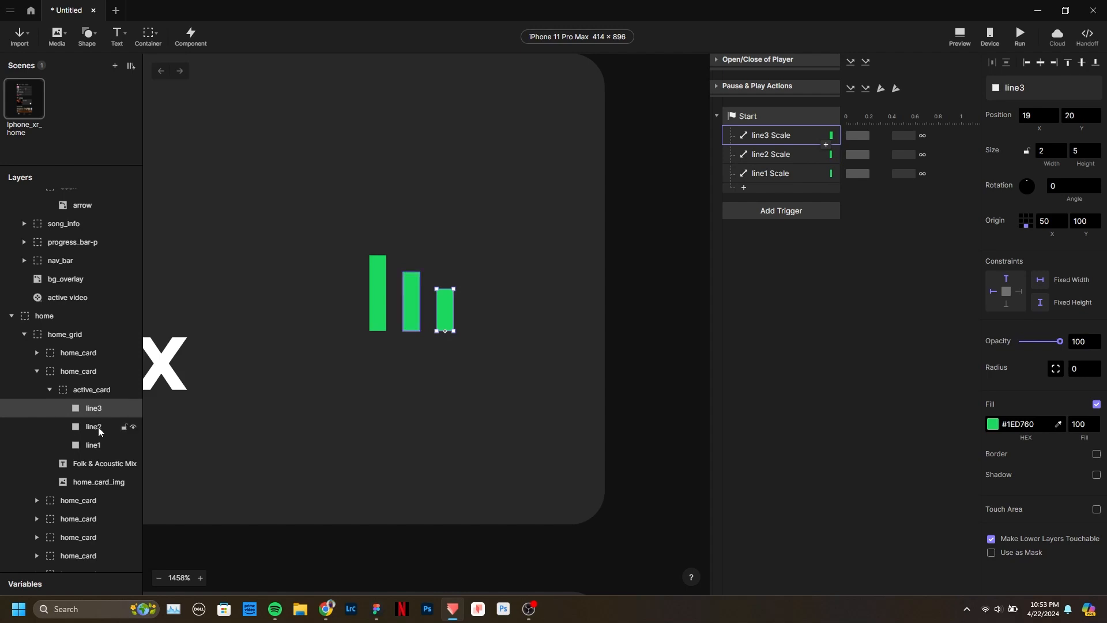
left_click(98, 427)
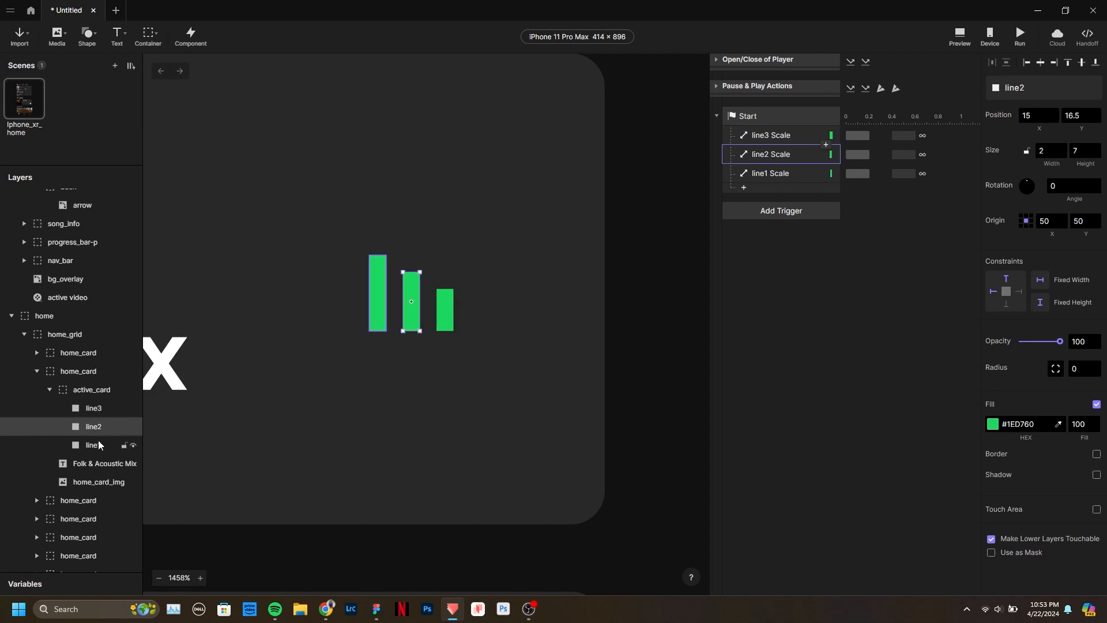
left_click(99, 446)
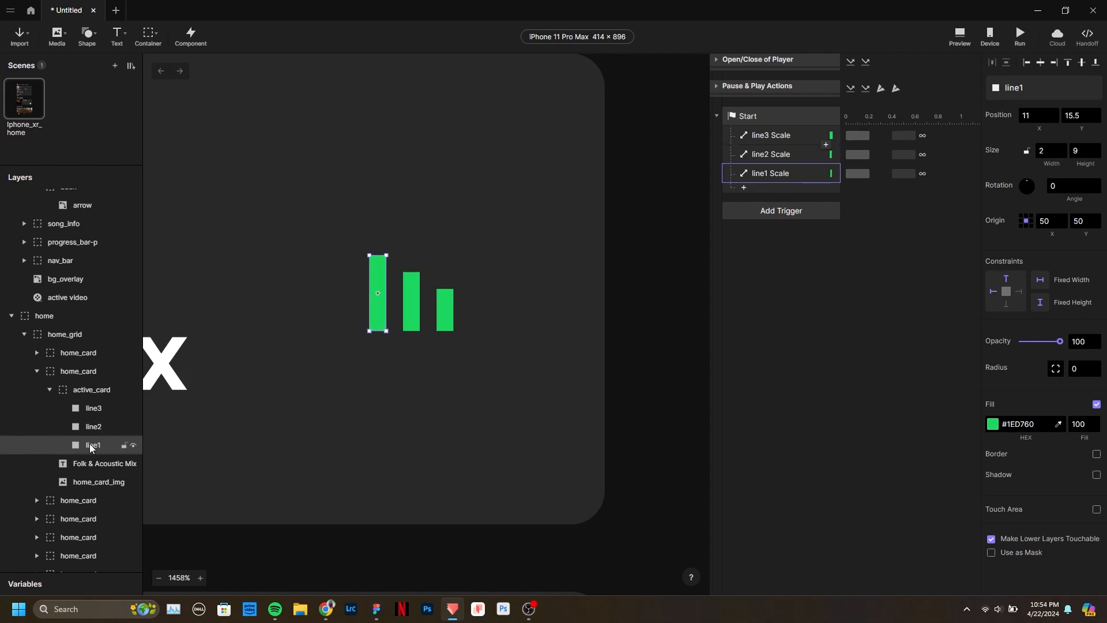
left_click(94, 429, "shift")
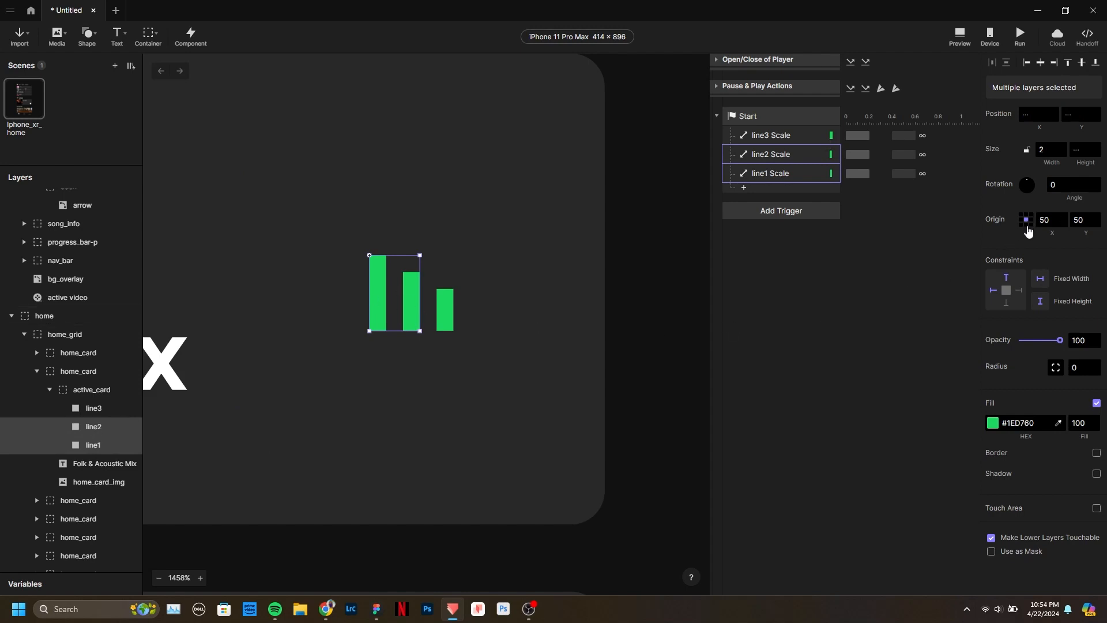
left_click(863, 267)
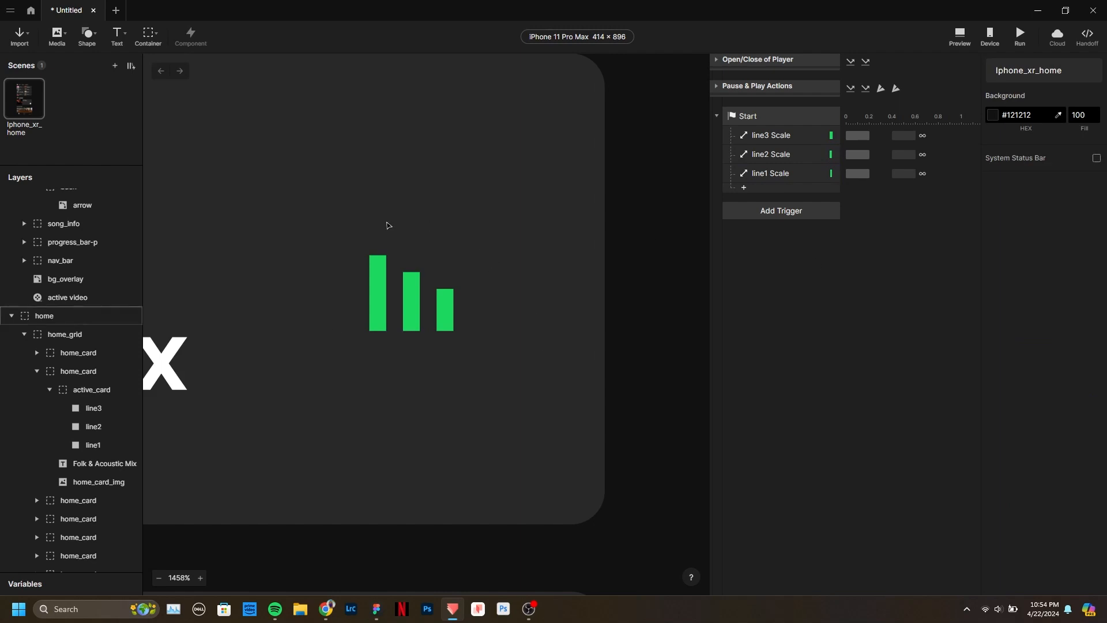
left_click(958, 38)
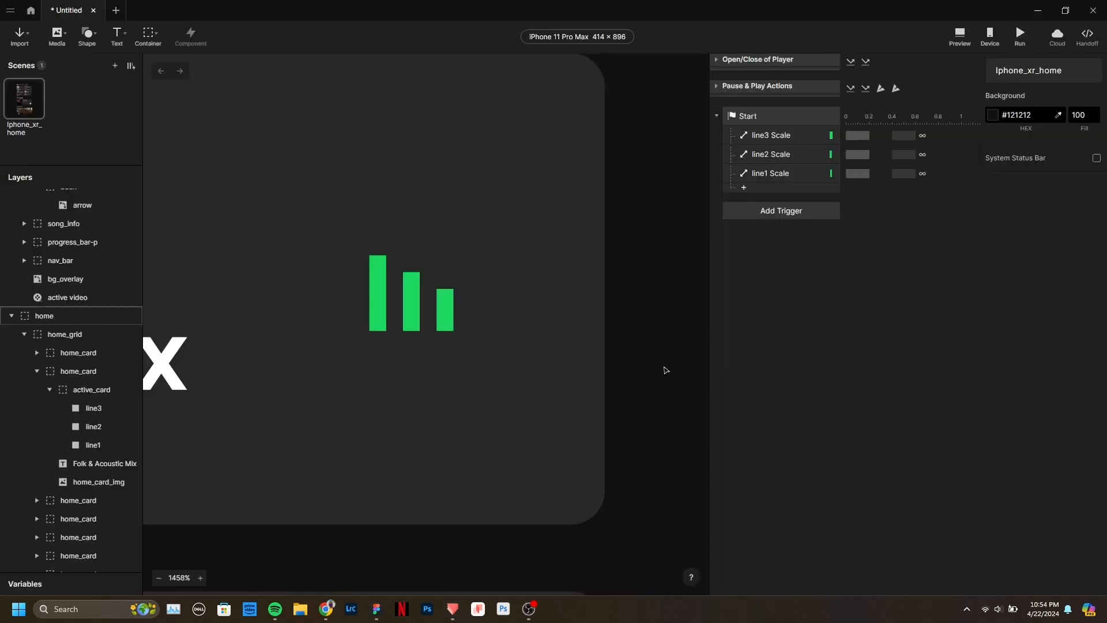
Locate the progress bar on the player screen and select its round tracker layer.
scroll(663, 369, "down", 3)
scroll(666, 364, "down", 6)
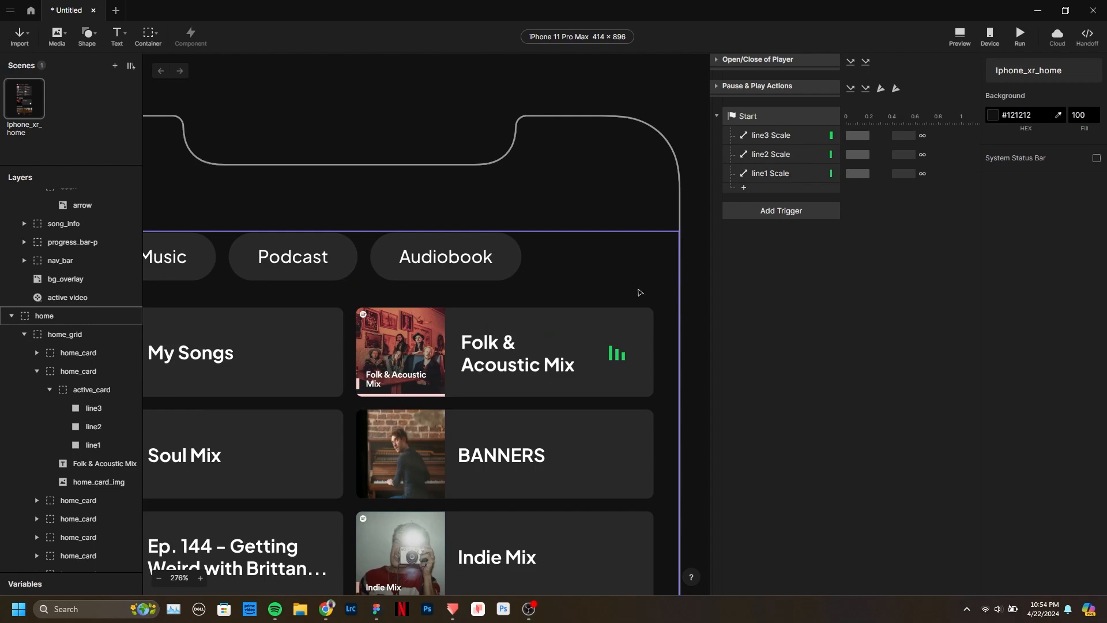
scroll(419, 154, "down", 2)
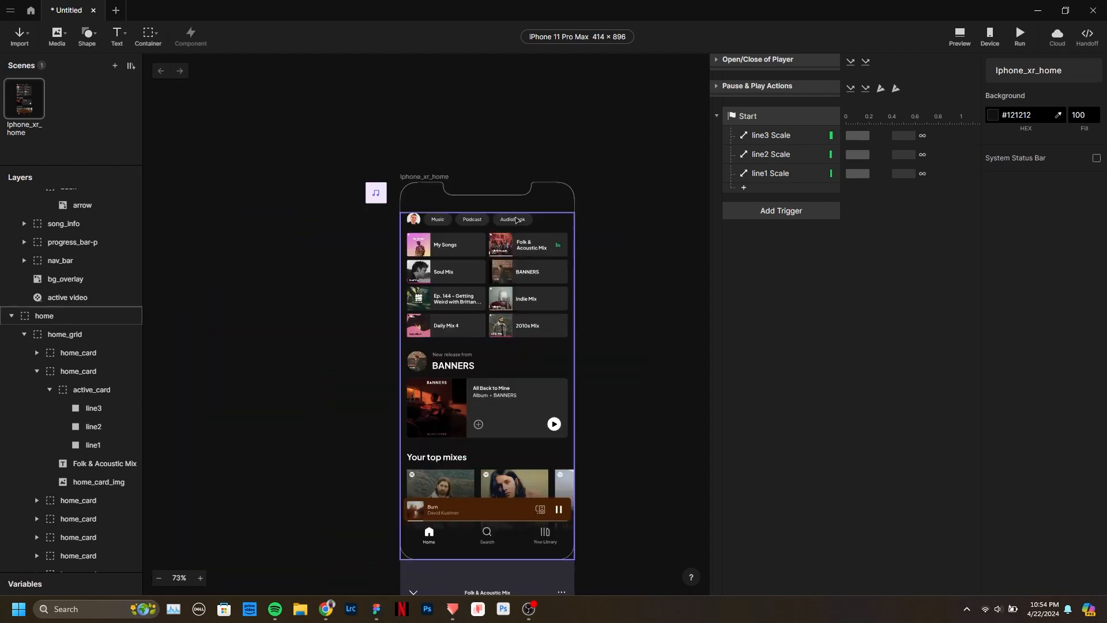
scroll(495, 395, "down", 3)
scroll(486, 382, "up", 2)
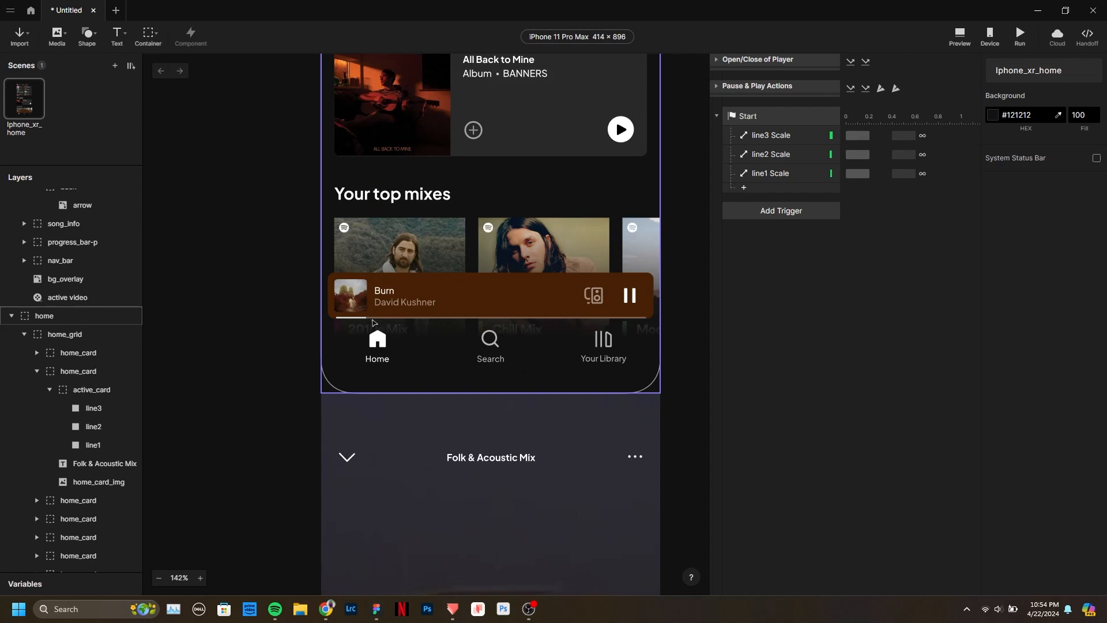
scroll(420, 254, "down", 8)
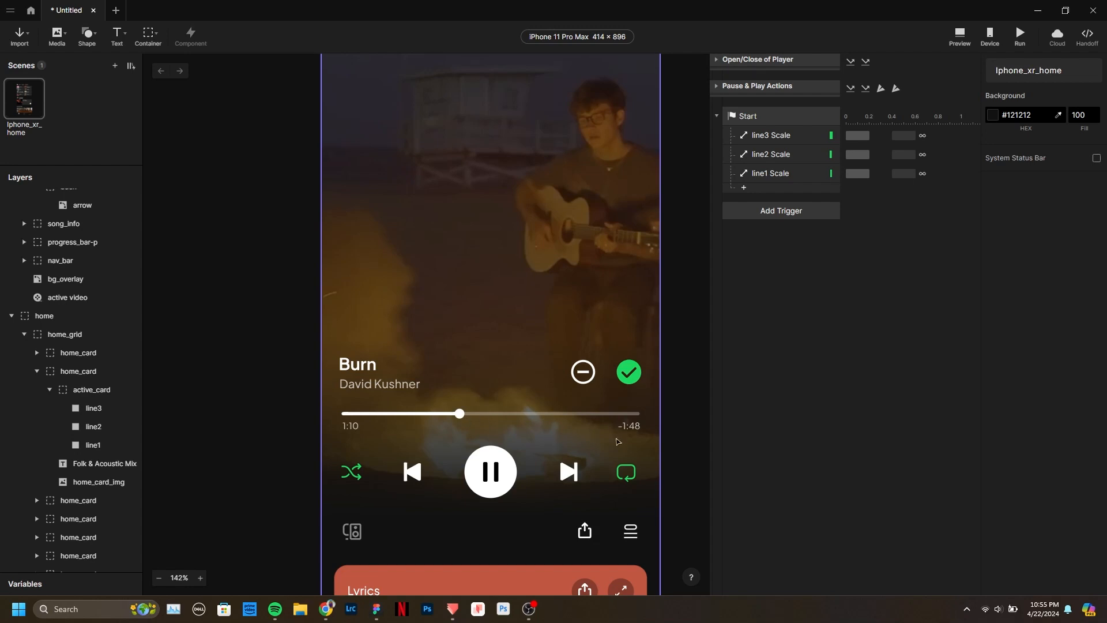
scroll(613, 442, "up", 2)
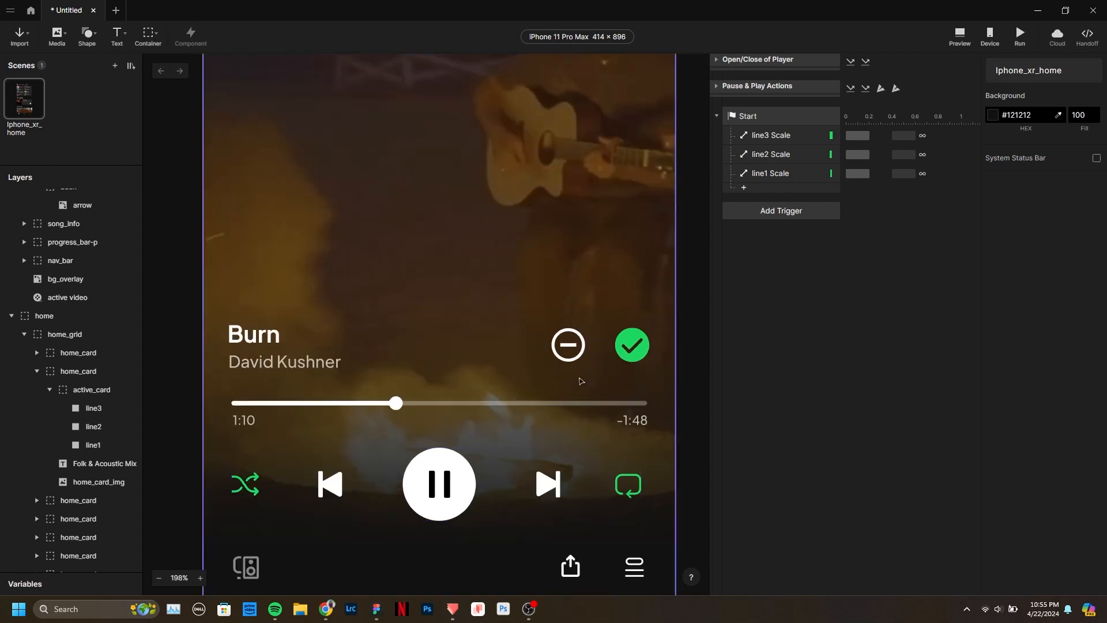
left_click(397, 405)
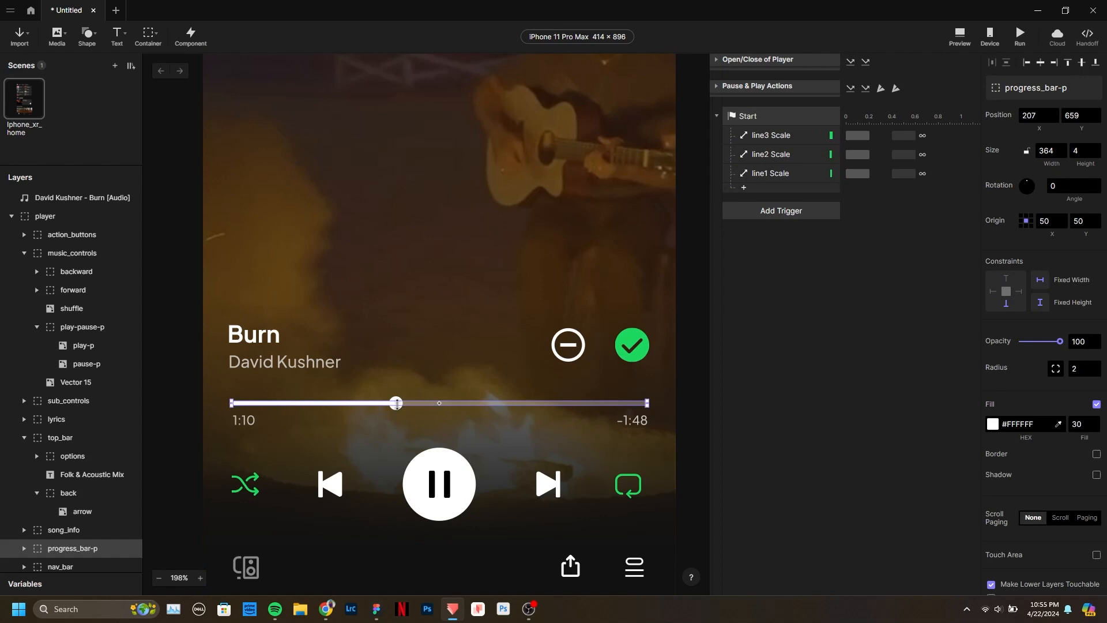
scroll(386, 407, "up", 10)
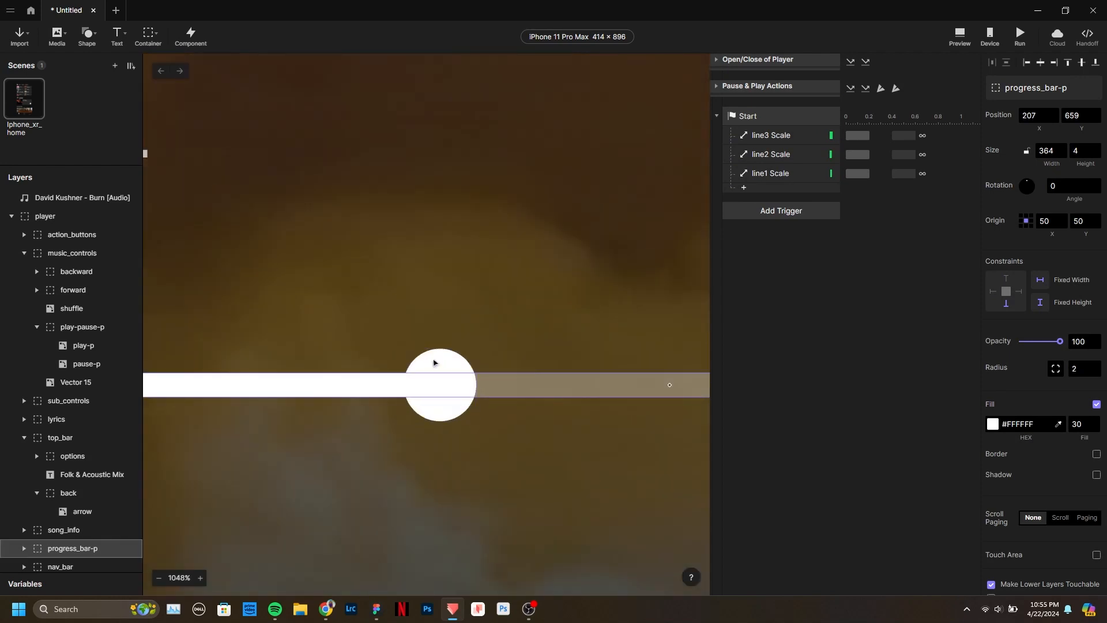
double_click(435, 363)
scroll(438, 366, "down", 10)
scroll(442, 368, "up", 4)
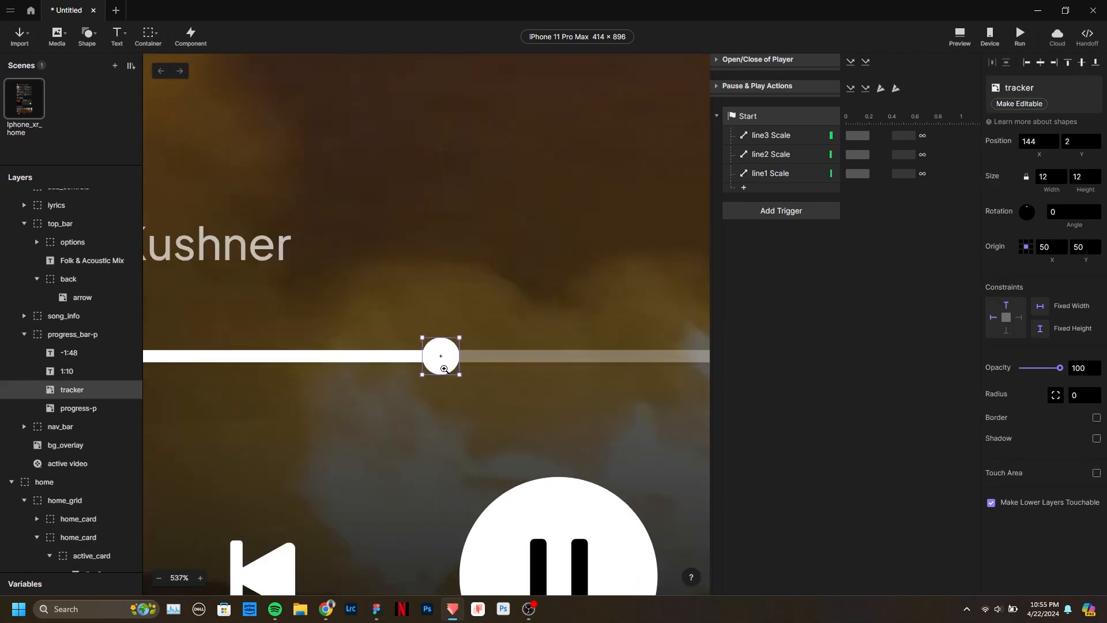
Slide the tracker horizontally along the progress bar to X 176 and return it to X 144.
scroll(443, 369, "down", 2)
left_click_drag(441, 367, 499, 373)
scroll(490, 381, "down", 5)
scroll(484, 388, "up", 2)
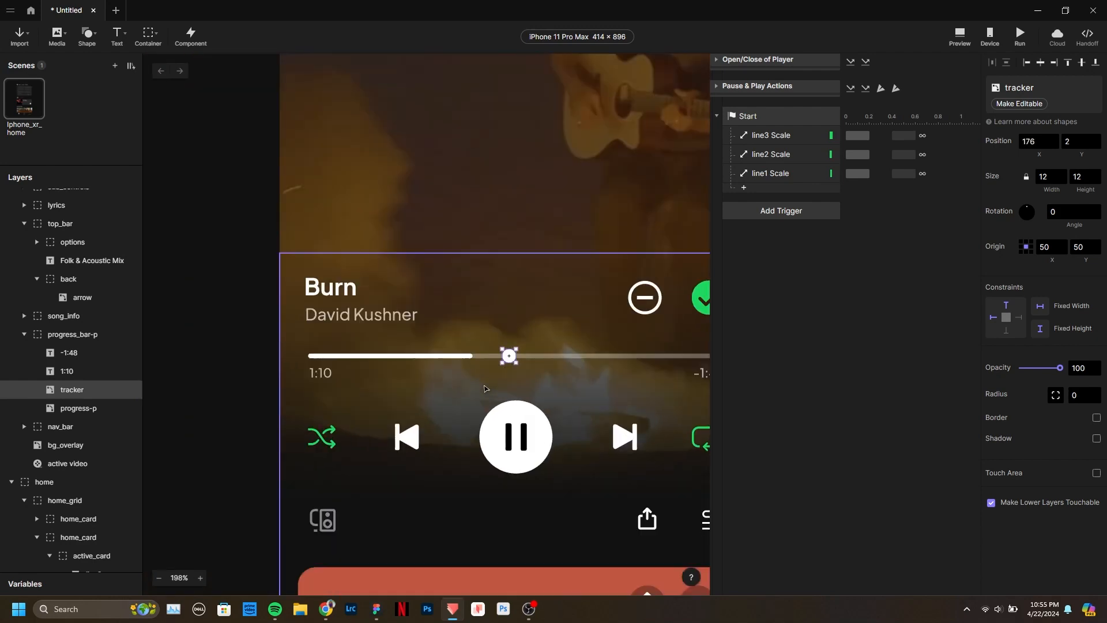
left_click_drag(500, 360, 464, 368)
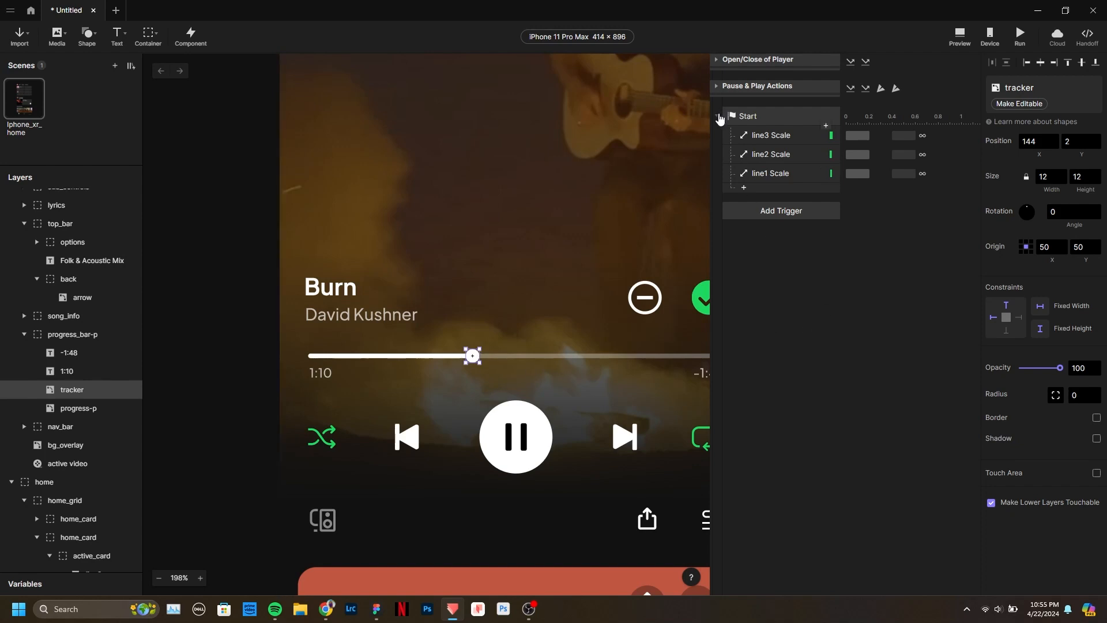
Add a Drag trigger to the tracker with a Move response restricted to the horizontal direction.
left_click(761, 212)
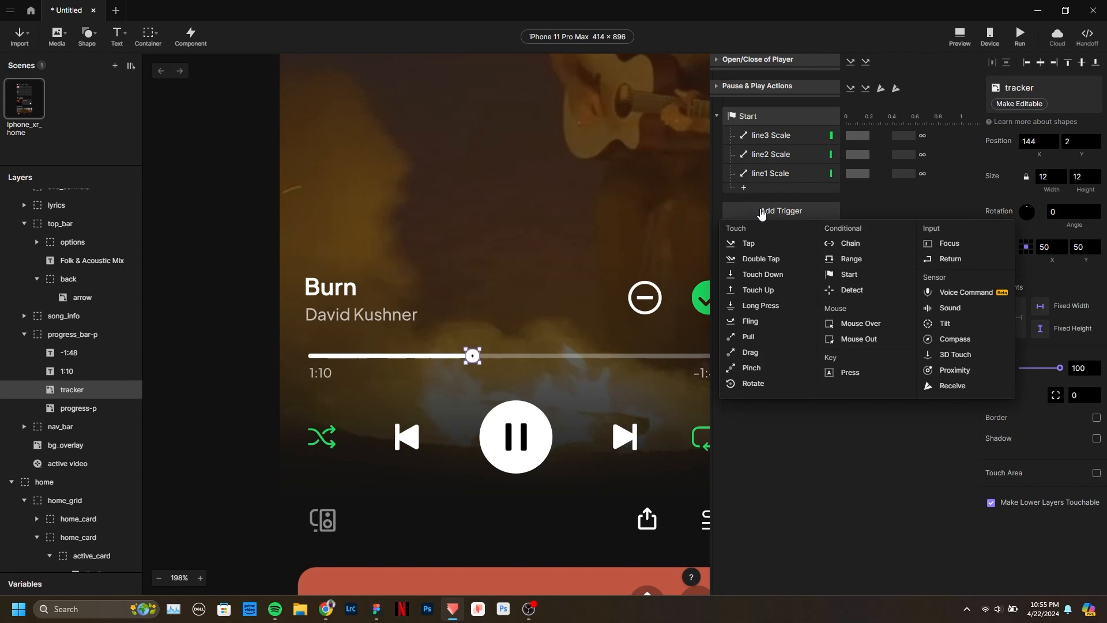
left_click(750, 353)
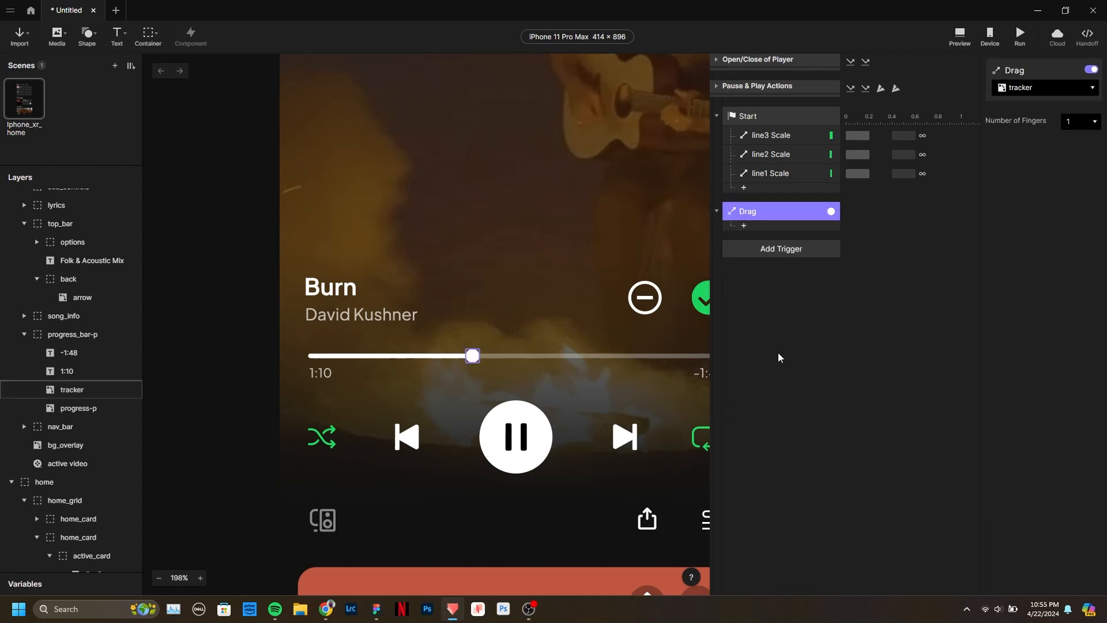
left_click(768, 228)
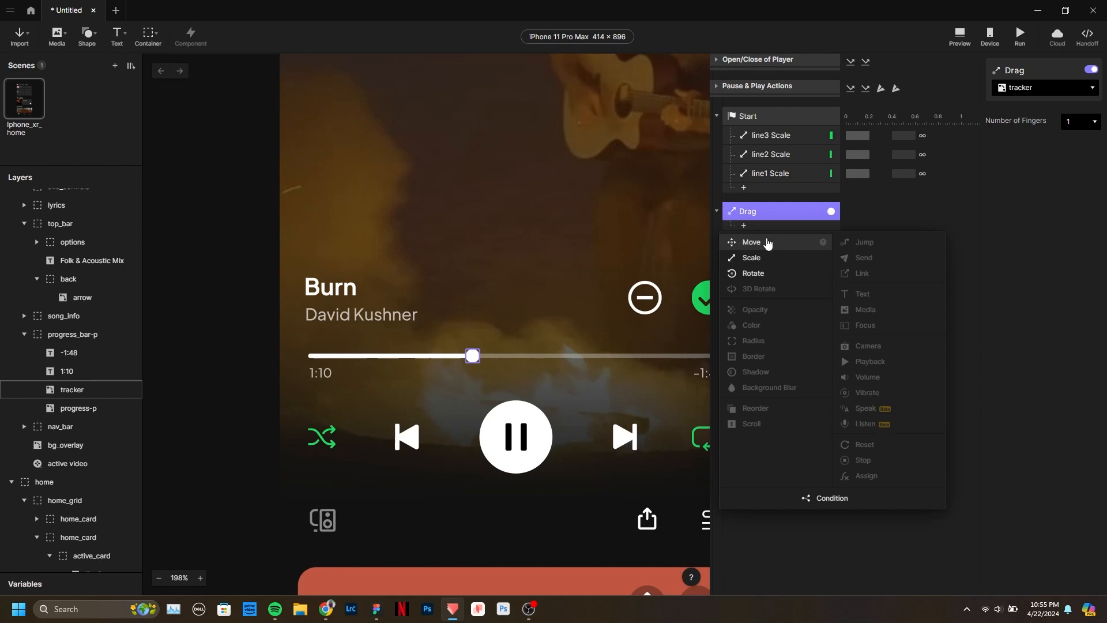
left_click(751, 242)
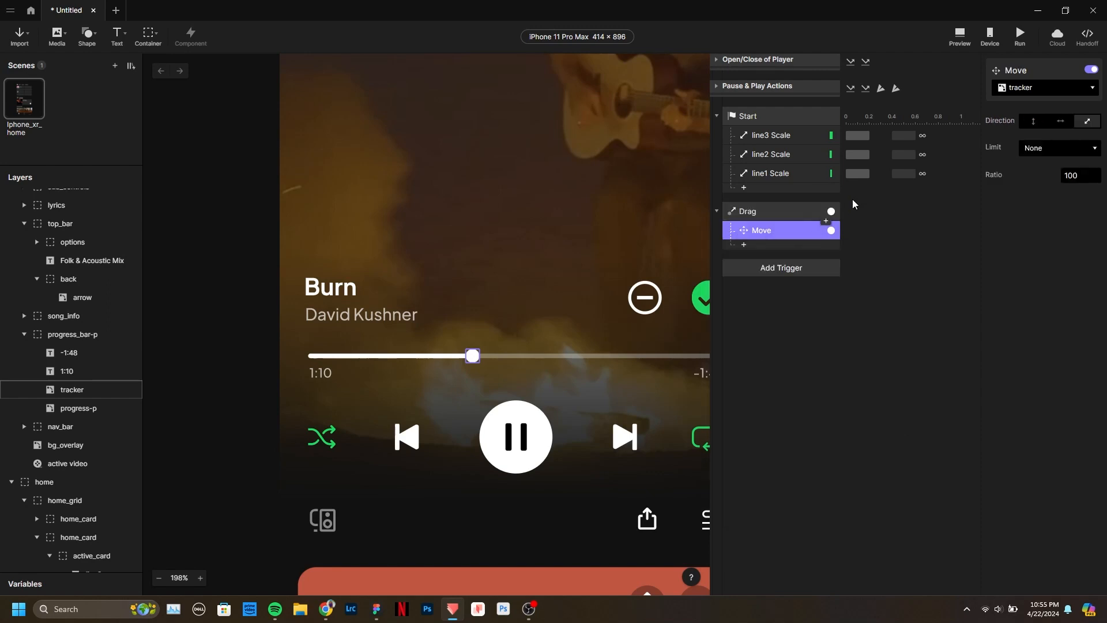
left_click(1059, 122)
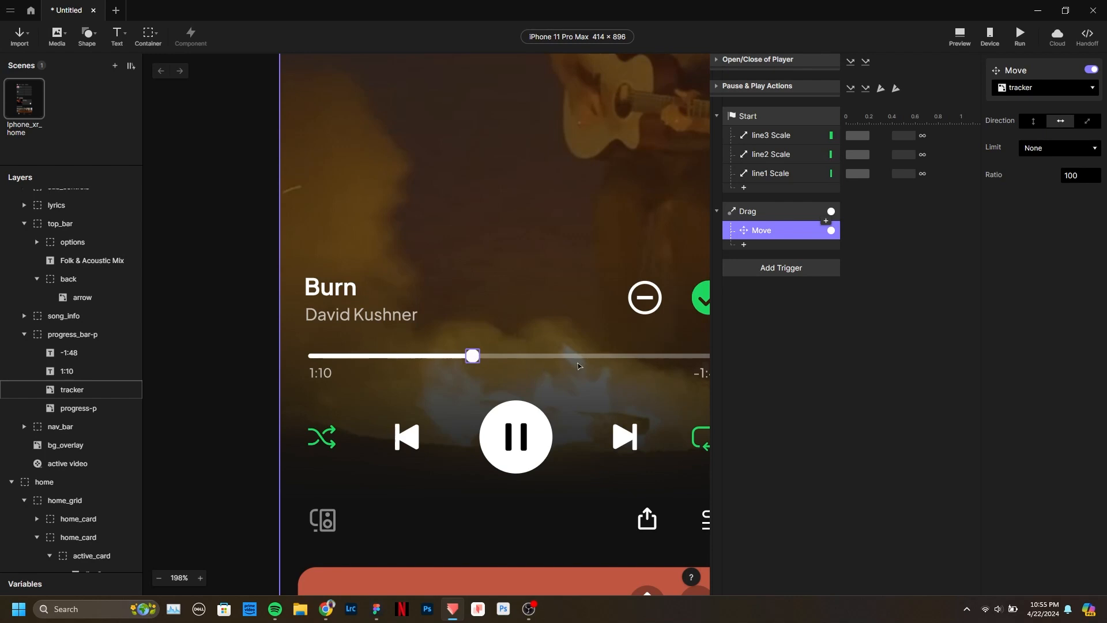
Preview the prototype, open the player and test dragging the tracker past the start of the progress bar.
scroll(335, 356, "down", 2)
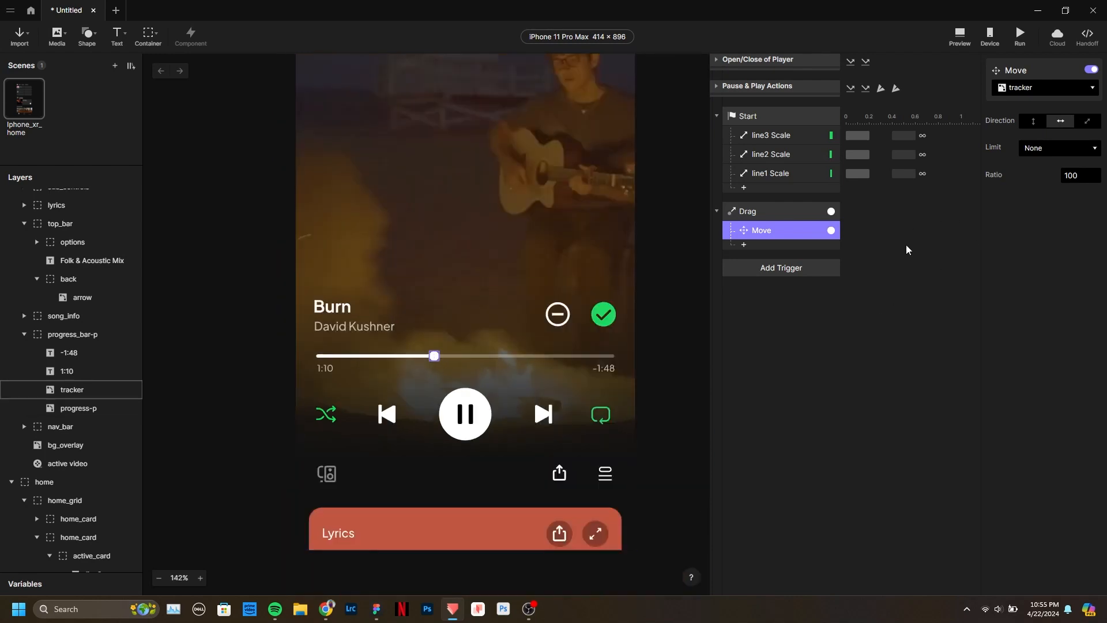
left_click(887, 297)
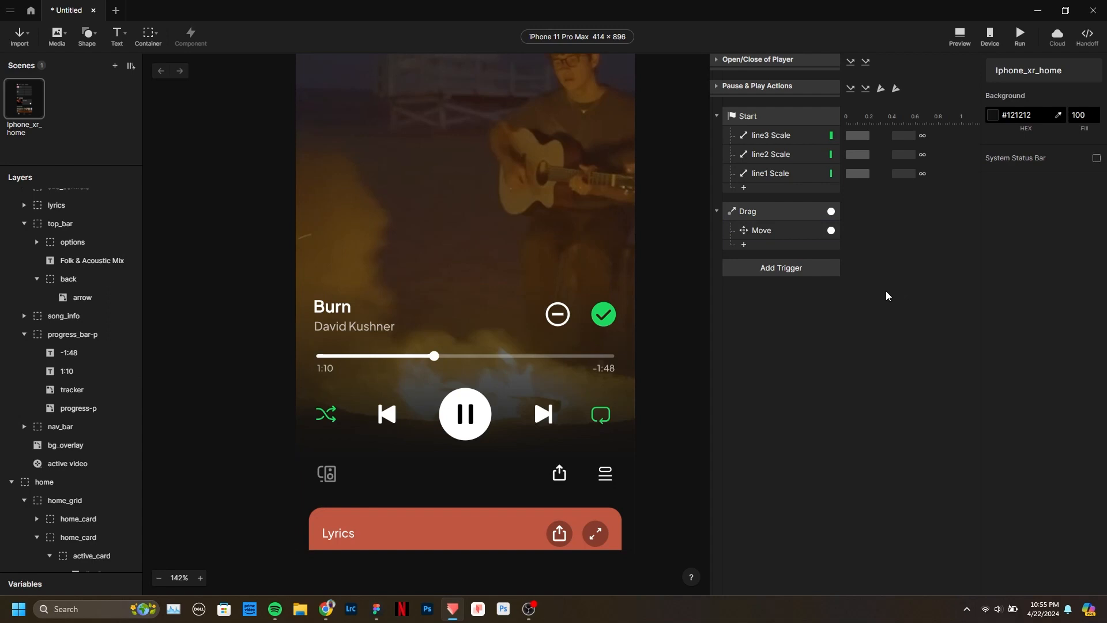
left_click(960, 36)
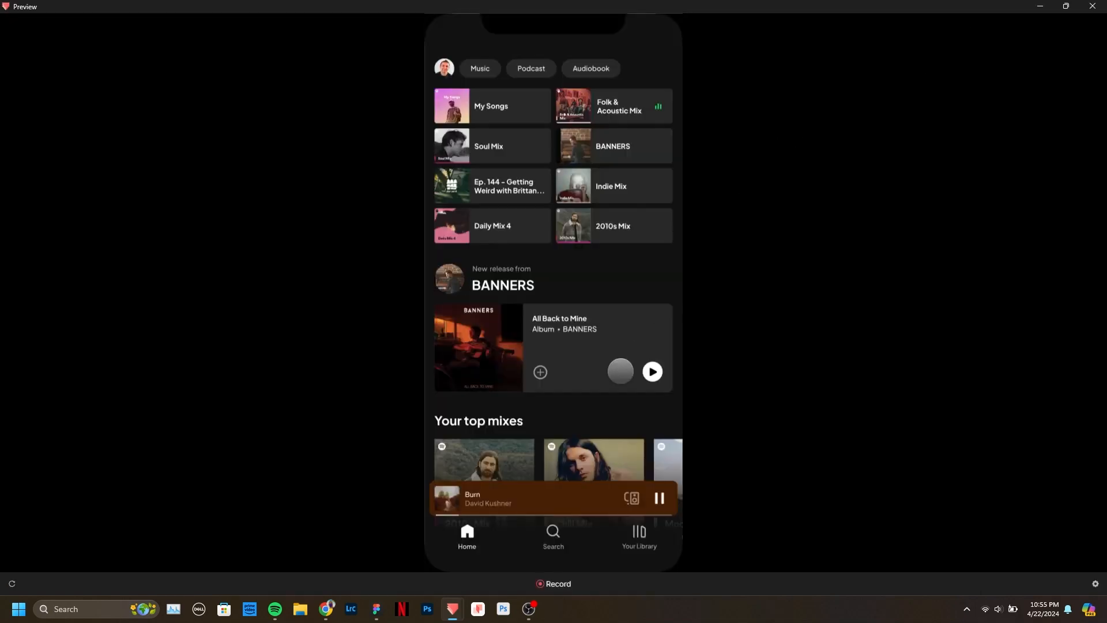
left_click(569, 496)
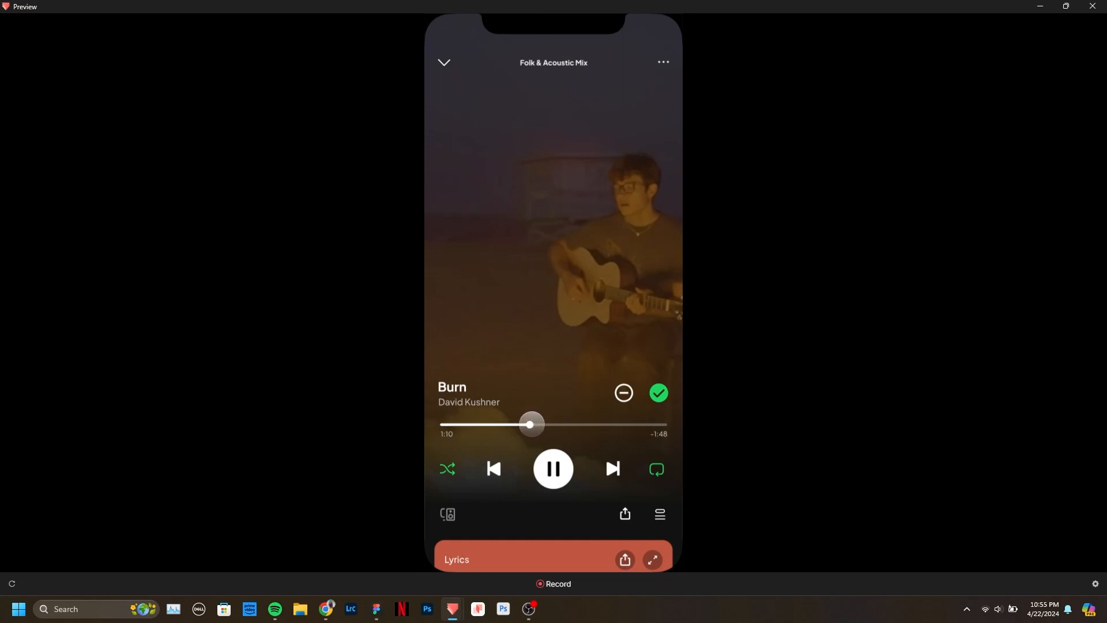
left_click_drag(534, 463, 418, 458)
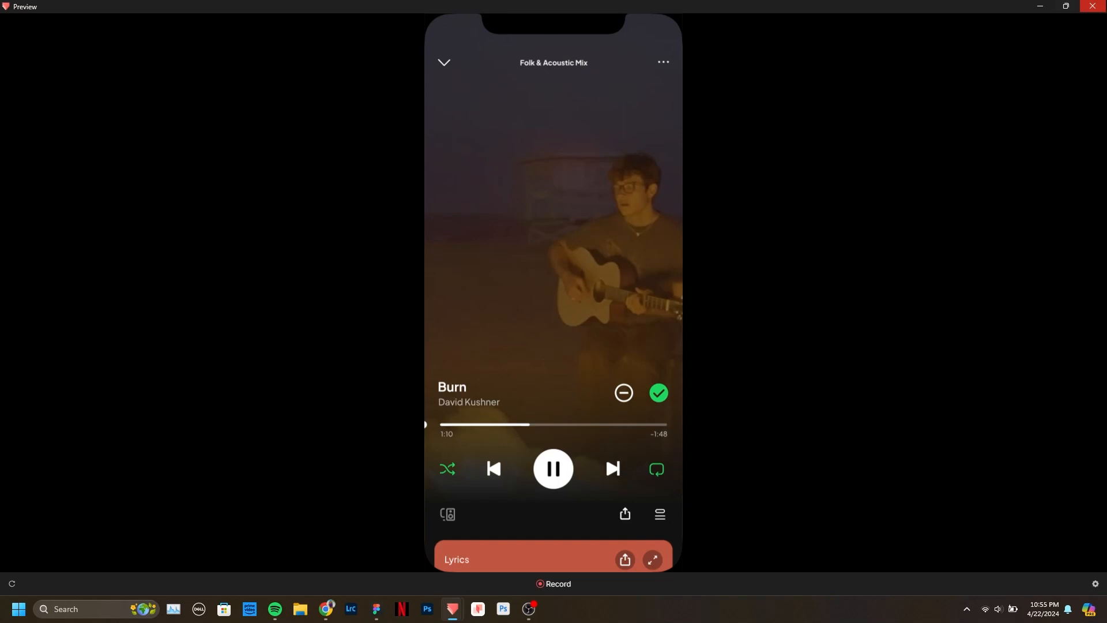
left_click(1091, 6)
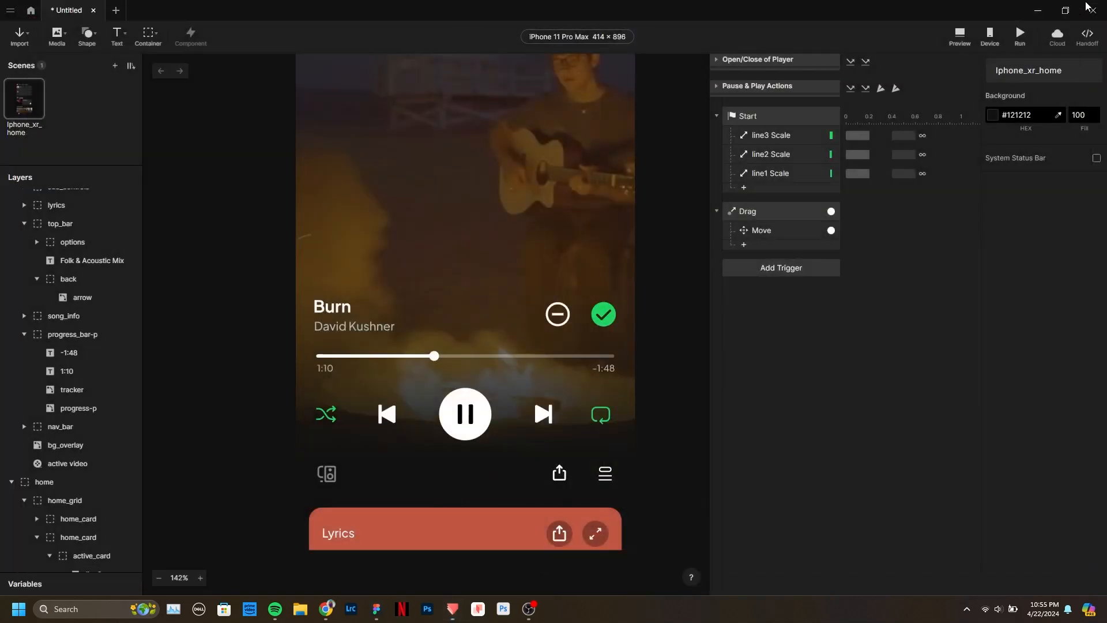
Set the tracker's Move response limit to Limit to Container and check its progress_bar-p container.
left_click(764, 230)
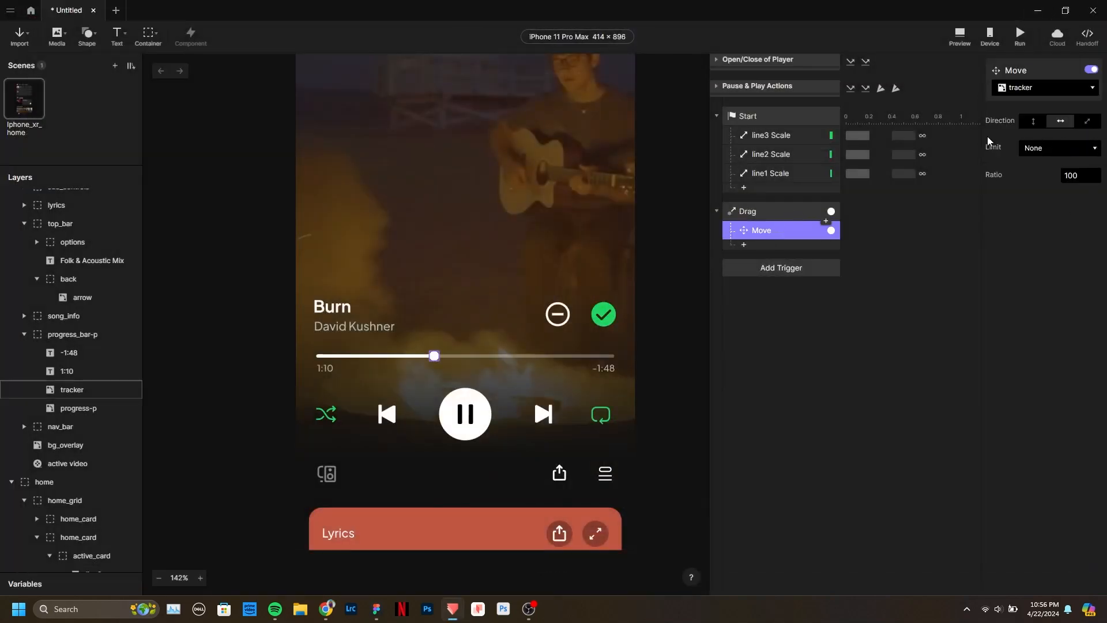
left_click(1044, 148)
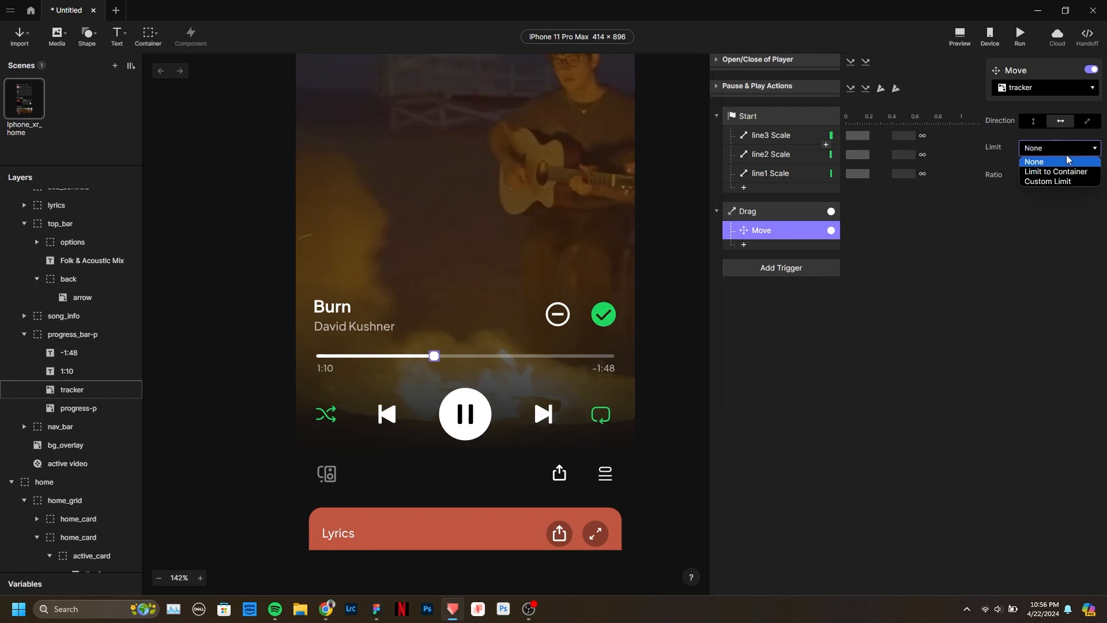
left_click(1056, 171)
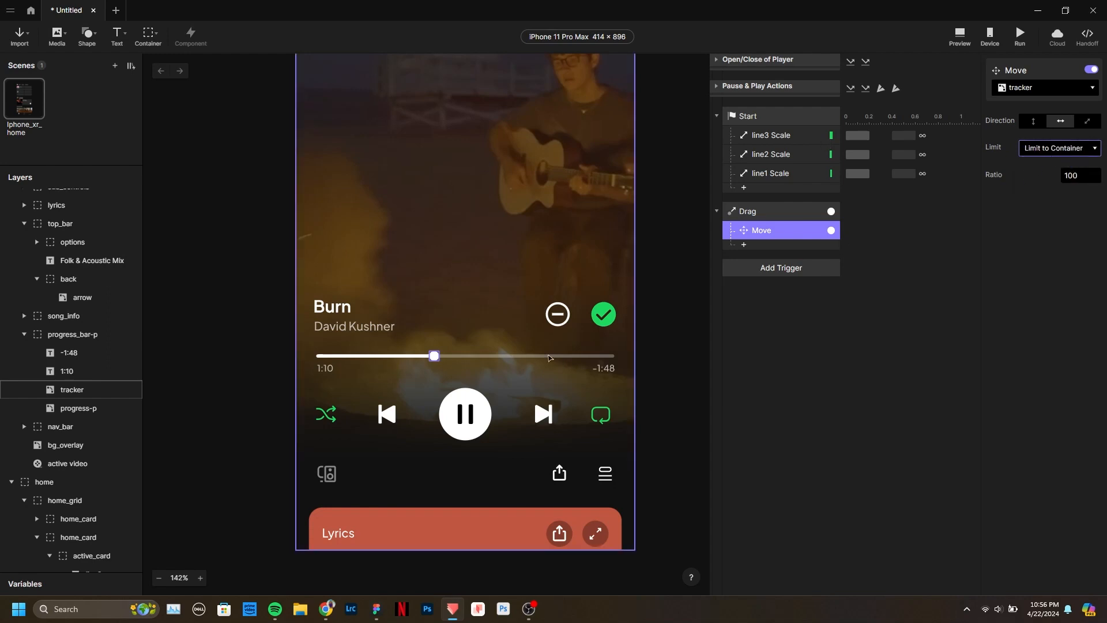
left_click(87, 335)
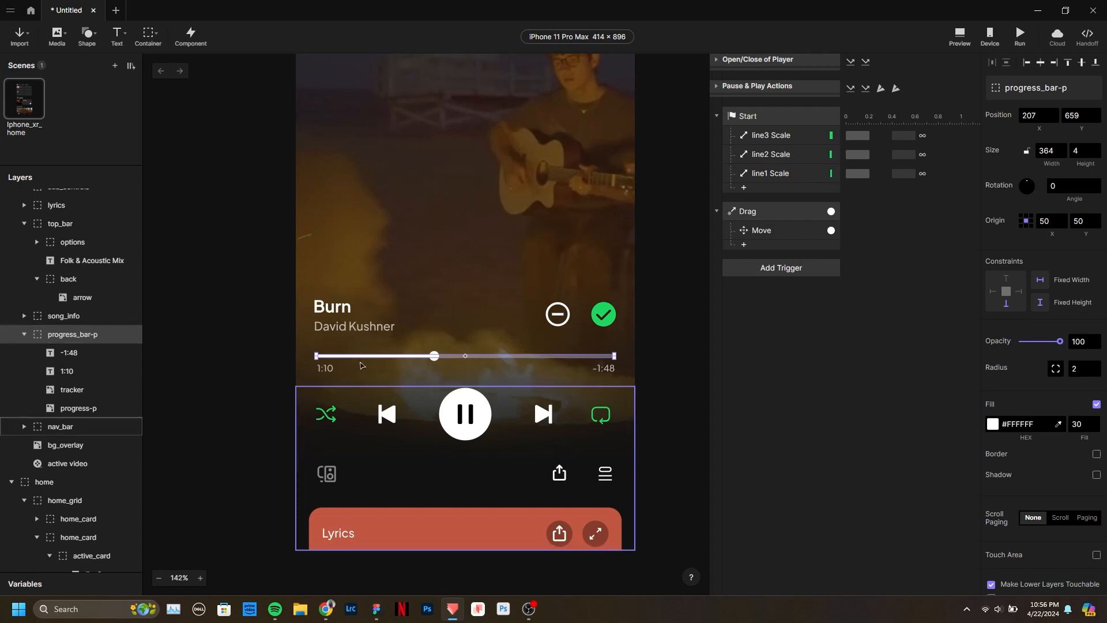
left_click(845, 340)
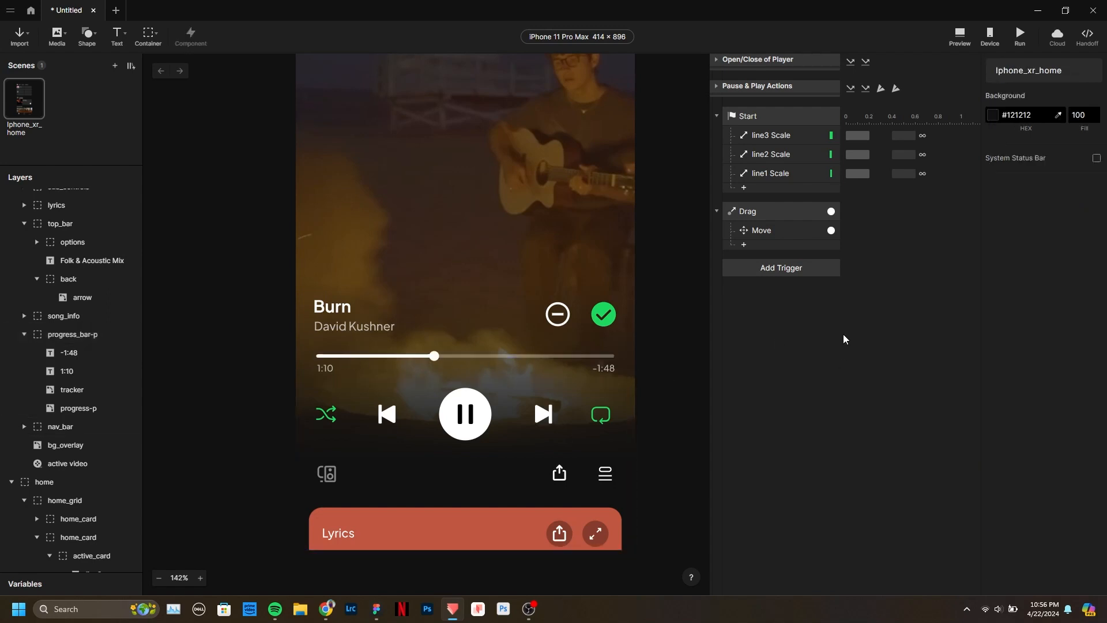
Preview the player again and test dragging the tracker past the far end of the progress bar.
left_click(972, 35)
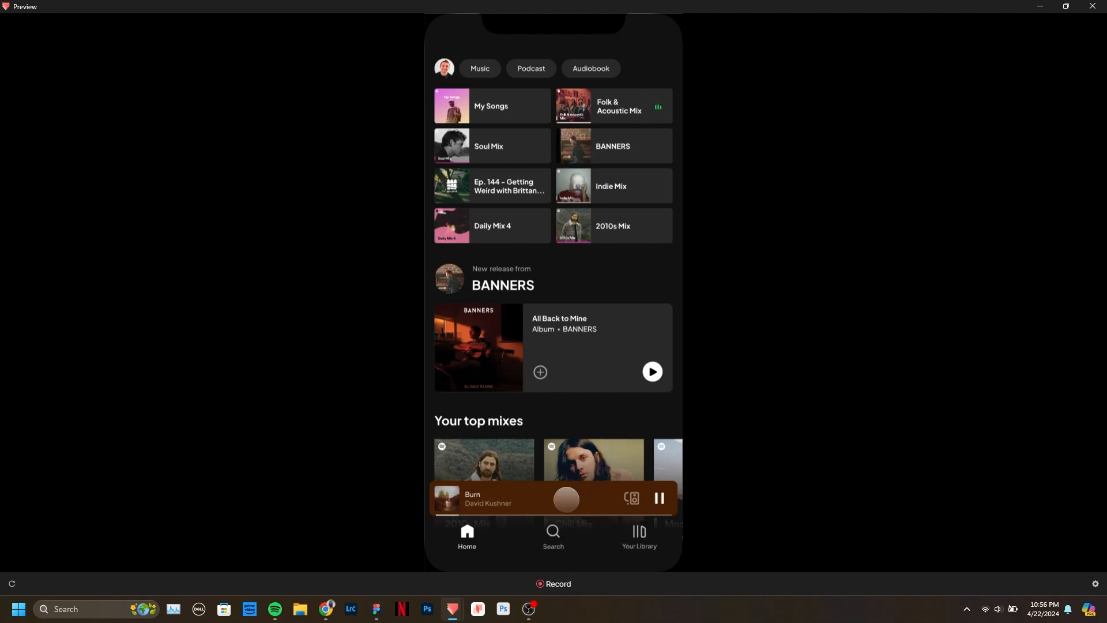
left_click(566, 500)
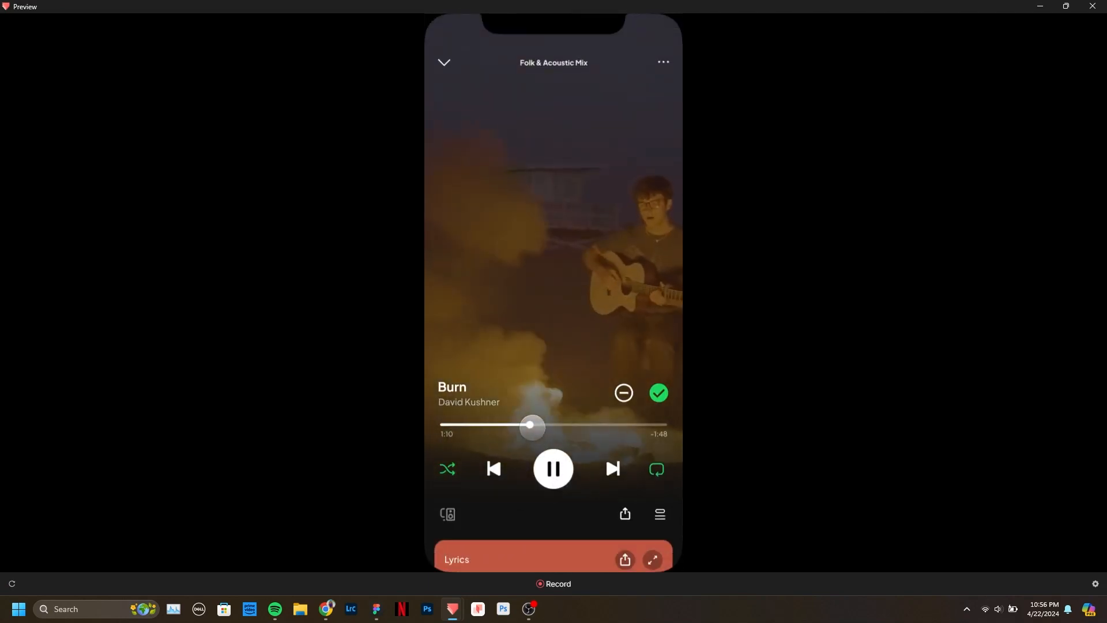
left_click_drag(531, 427, 734, 435)
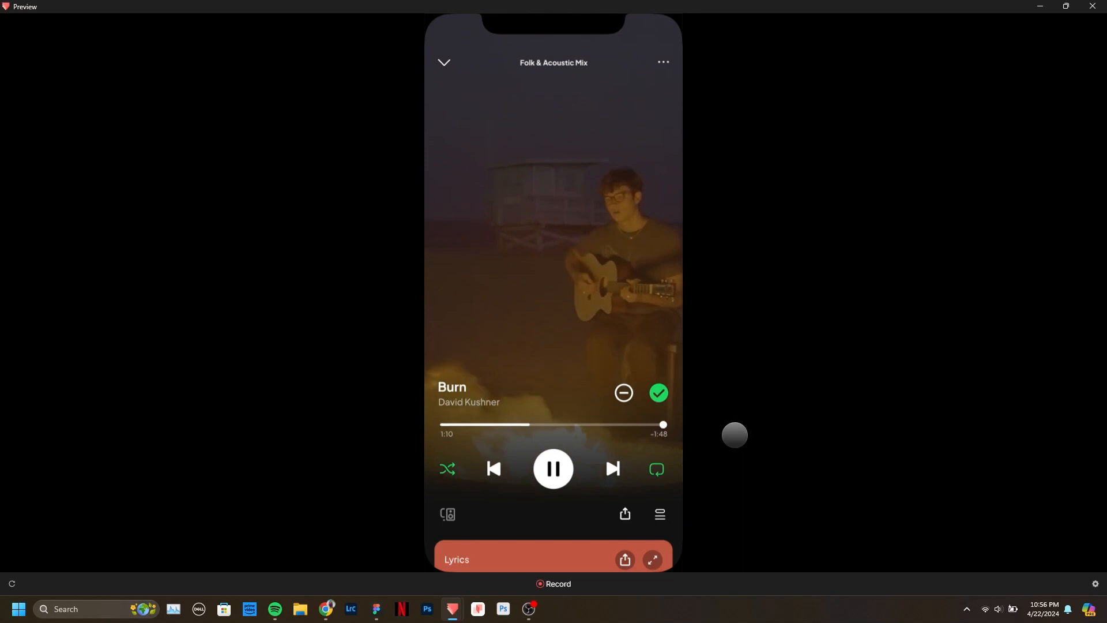
left_click(1091, 6)
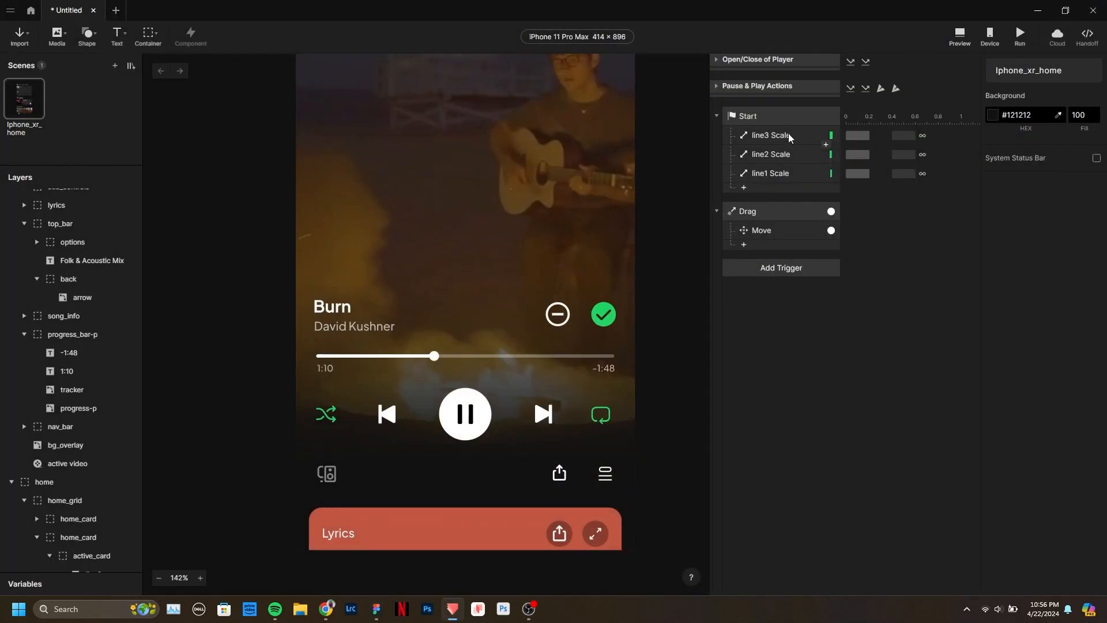
Move the Start trigger above the Open/Close of Player group and collapse its responses.
left_click(769, 116)
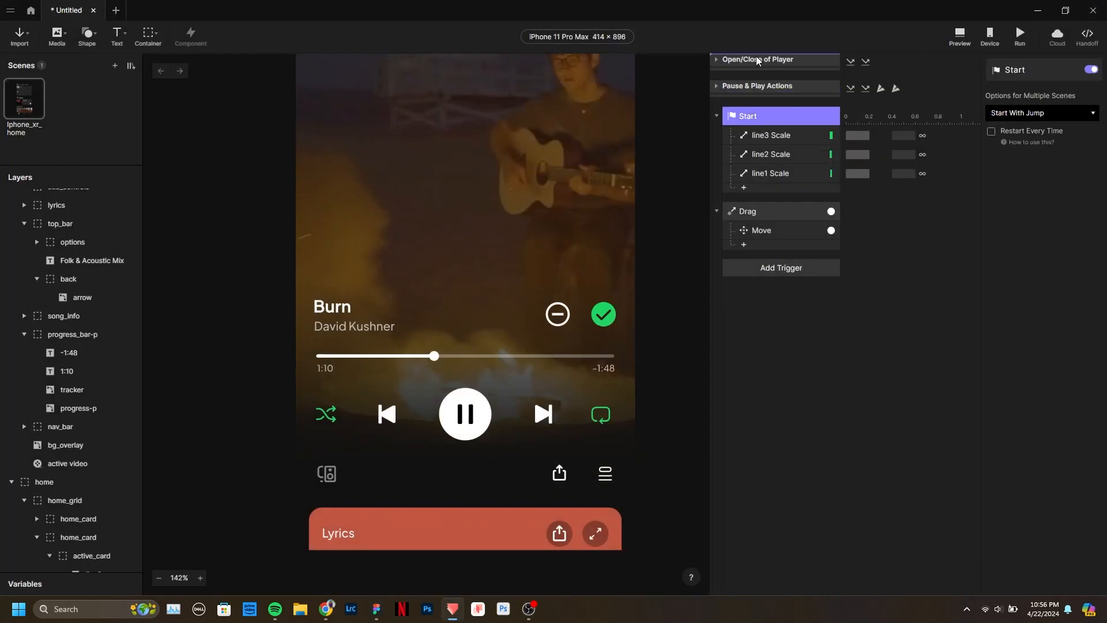
left_click_drag(756, 57, 755, 56)
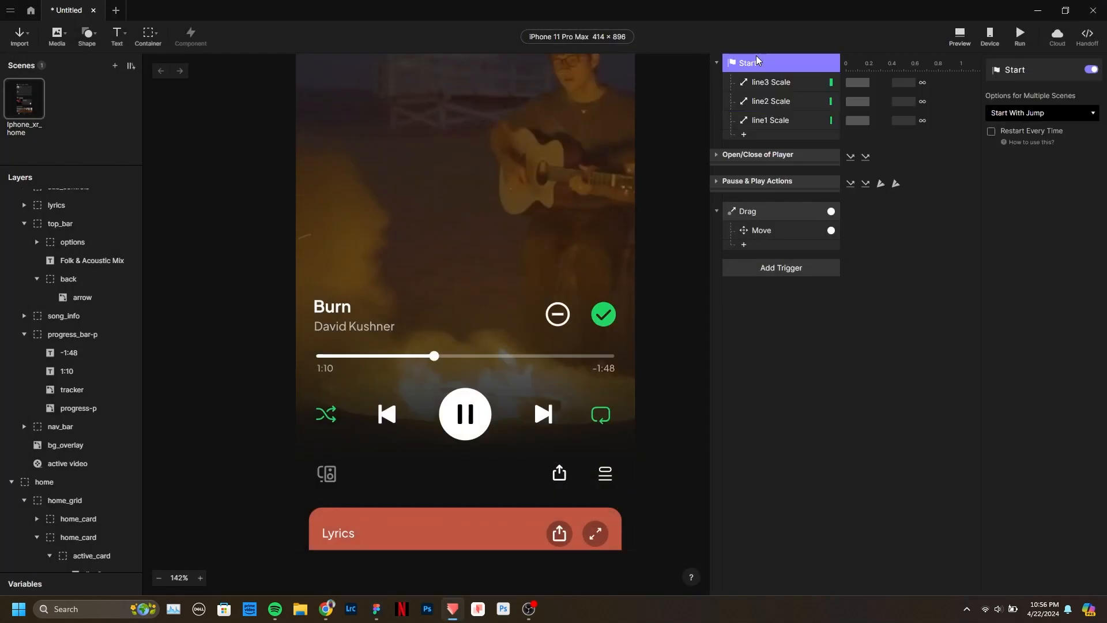
left_click(716, 63)
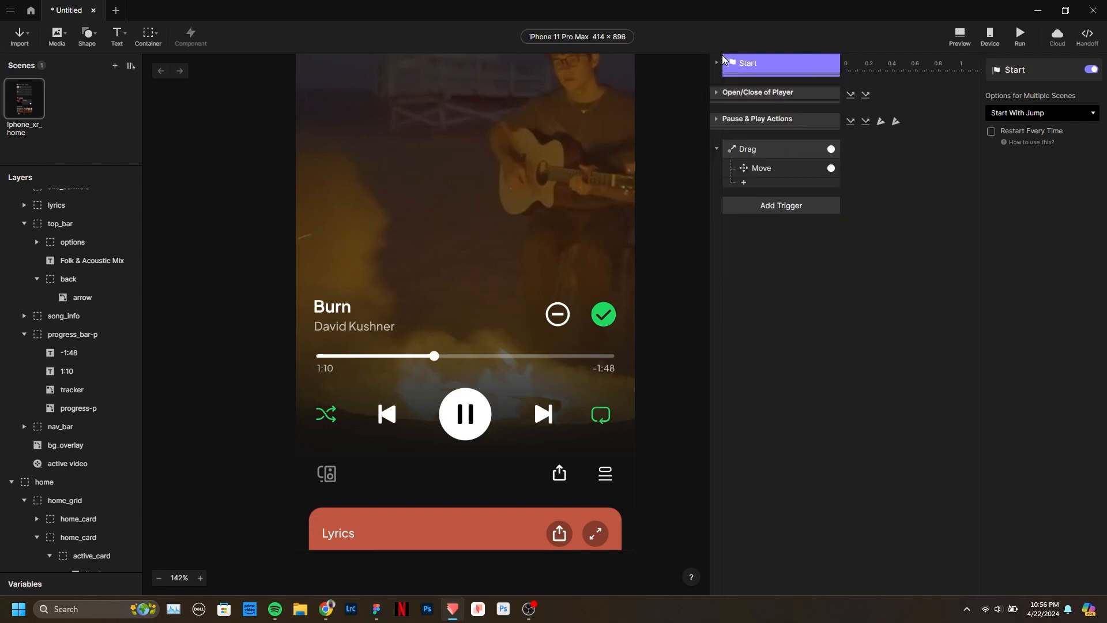
Rename the Drag trigger as "Drag tracker" and its Move response as "Move tracker".
double_click(759, 148)
type("tracker")
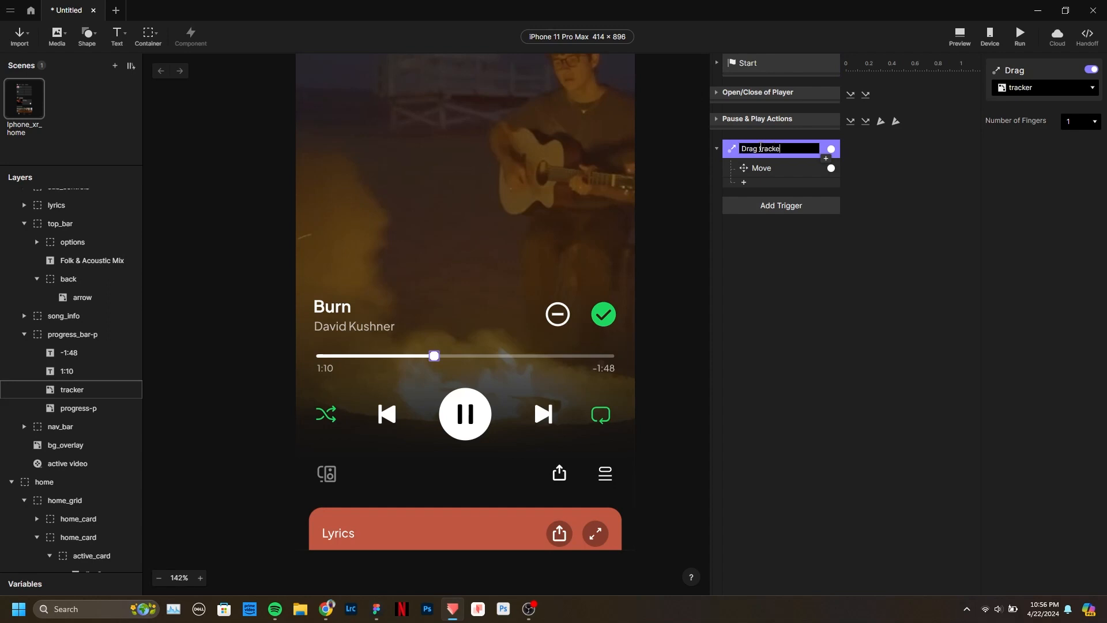
key("Return")
double_click(770, 171)
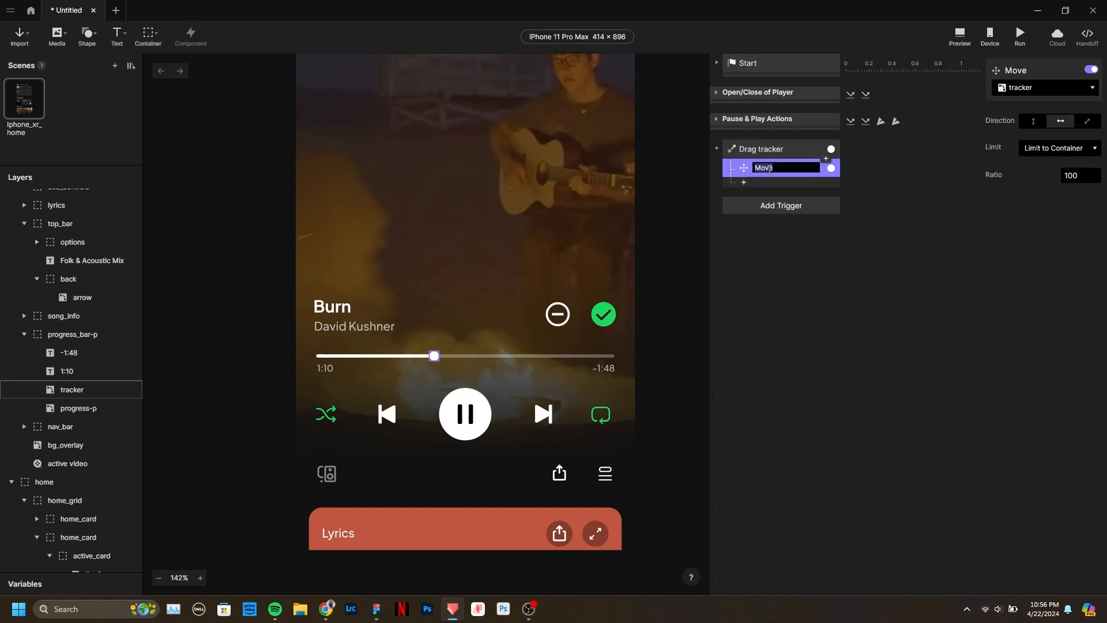
type("tracker")
key("Return")
left_click(765, 150)
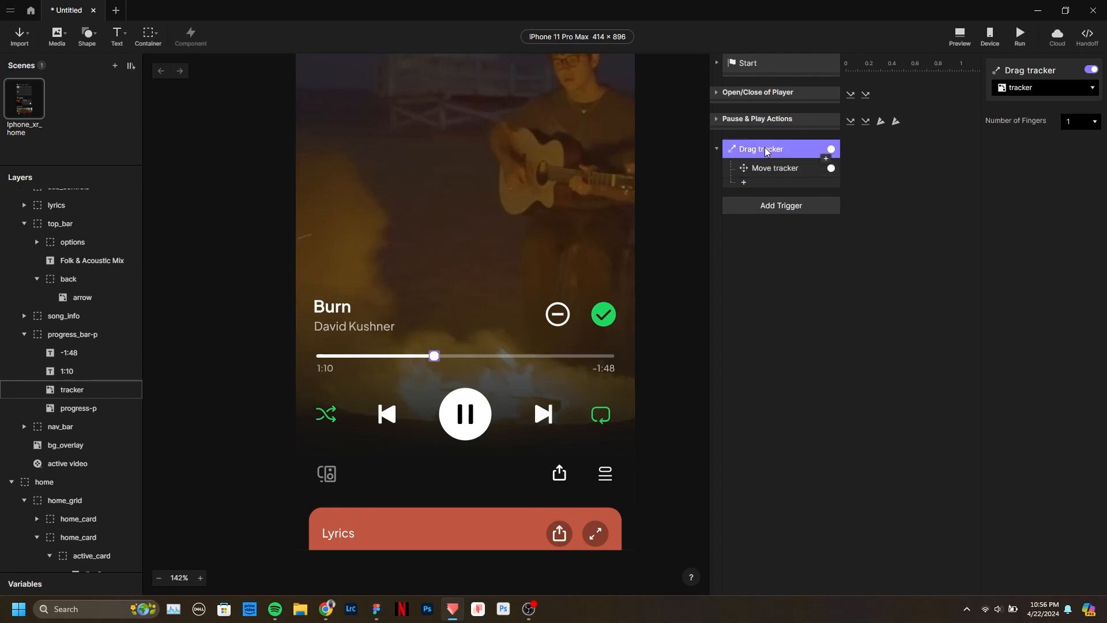
left_click(796, 168)
left_click(874, 265)
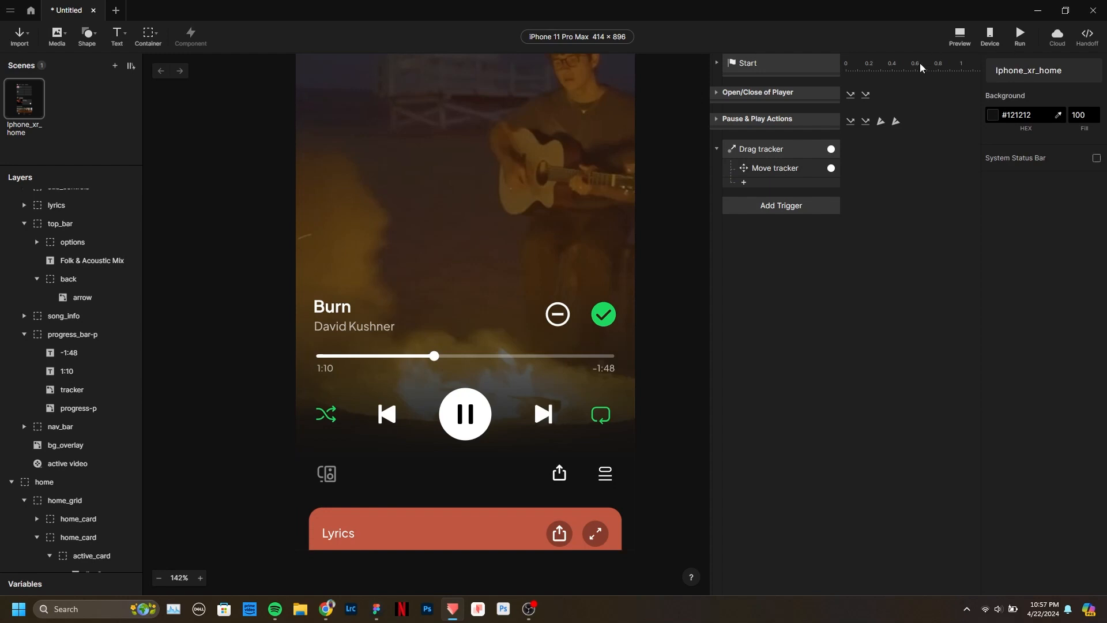
Select the tracker on the player's progress bar and move it along the bar to X position 194.
left_click(386, 357)
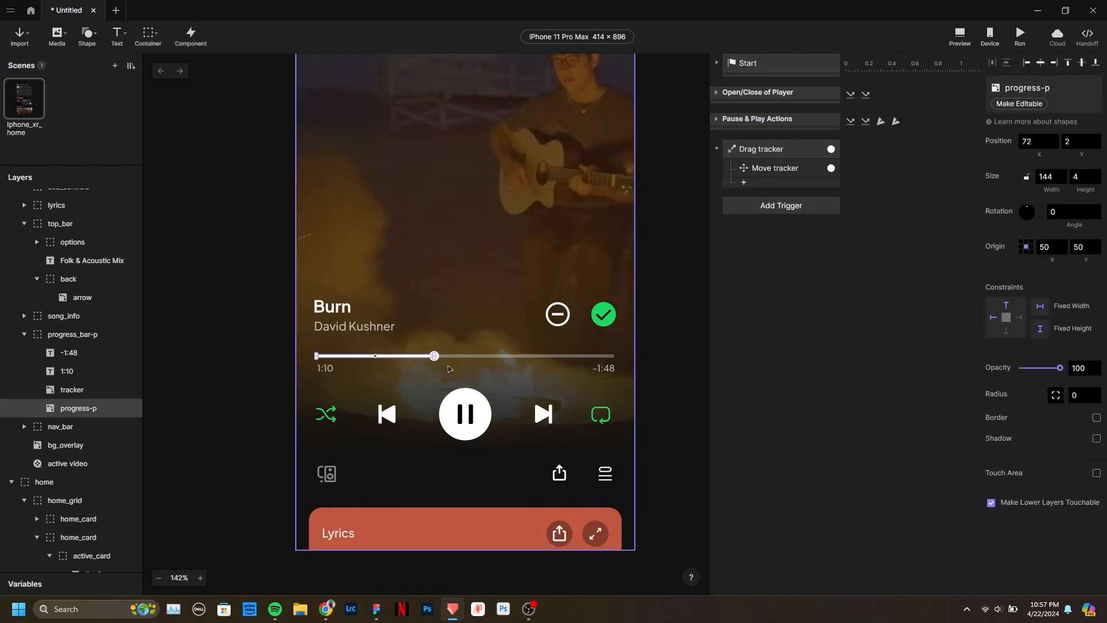
scroll(442, 366, "up", 5)
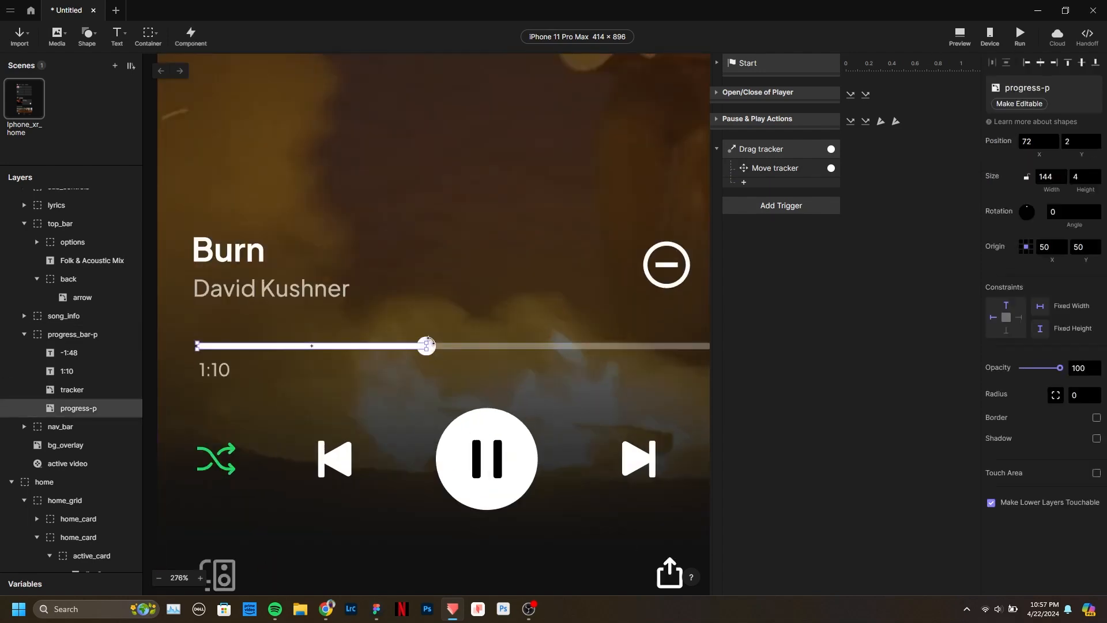
left_click(427, 342)
double_click(427, 343)
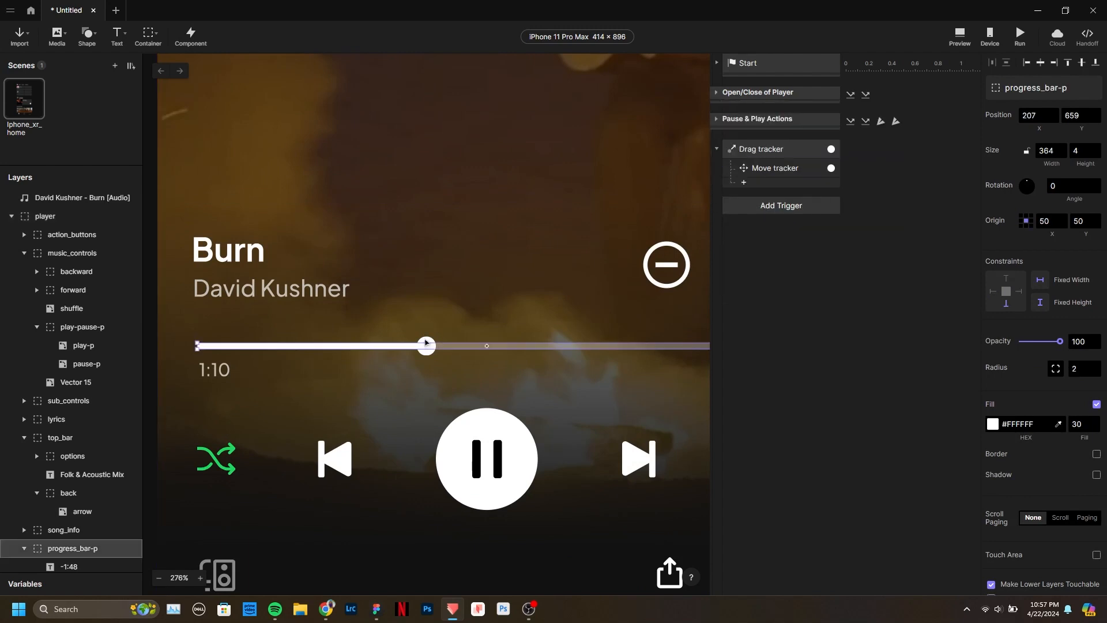
left_click(426, 343)
left_click_drag(427, 342, 505, 349)
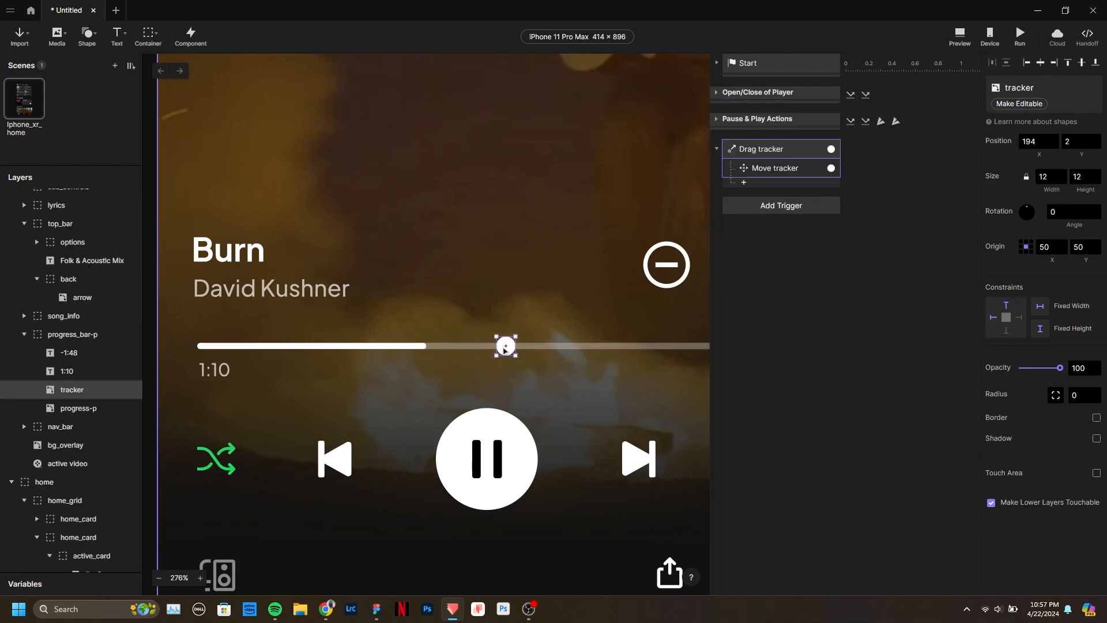
Stretch the end of progress-p to the tracker's centre, making it 194 wide.
left_click(385, 346)
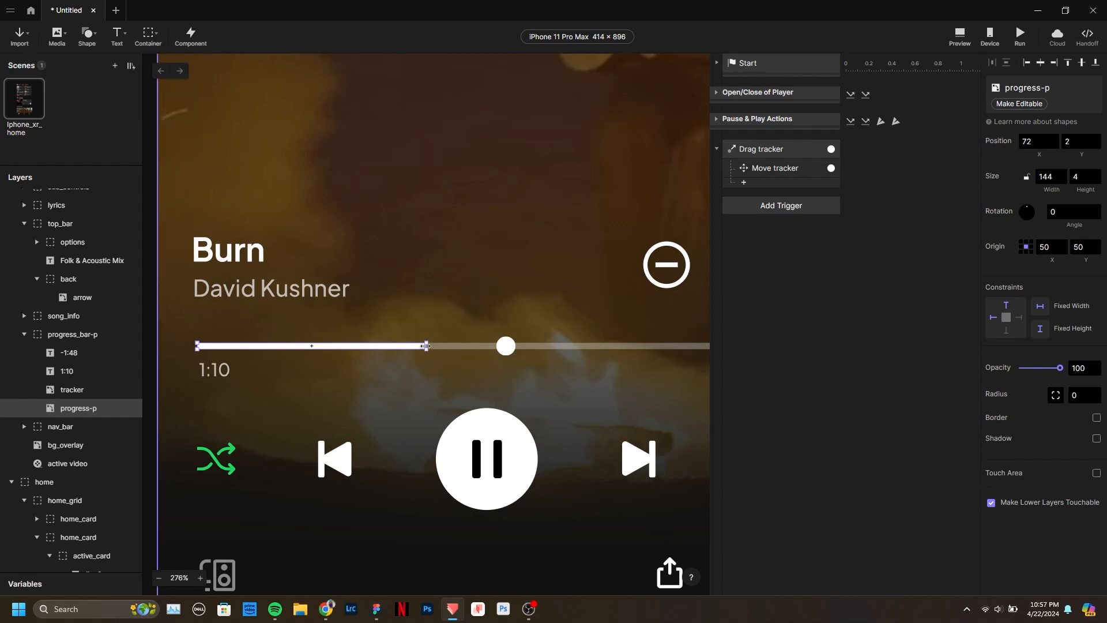
left_click_drag(427, 345, 505, 346)
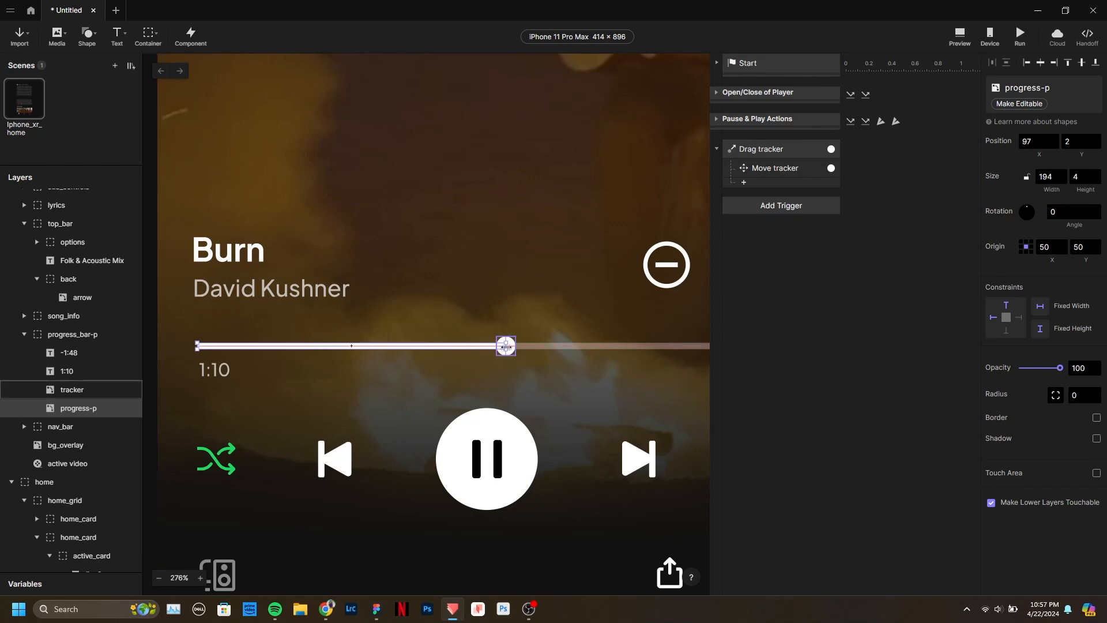
left_click(505, 345)
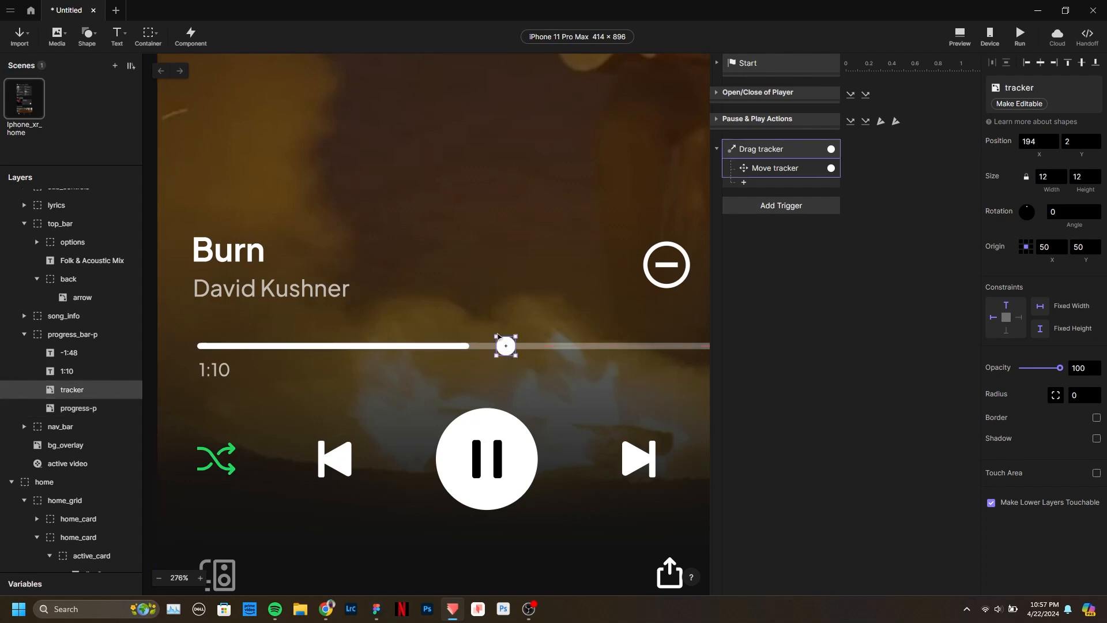
scroll(519, 343, "up", 10)
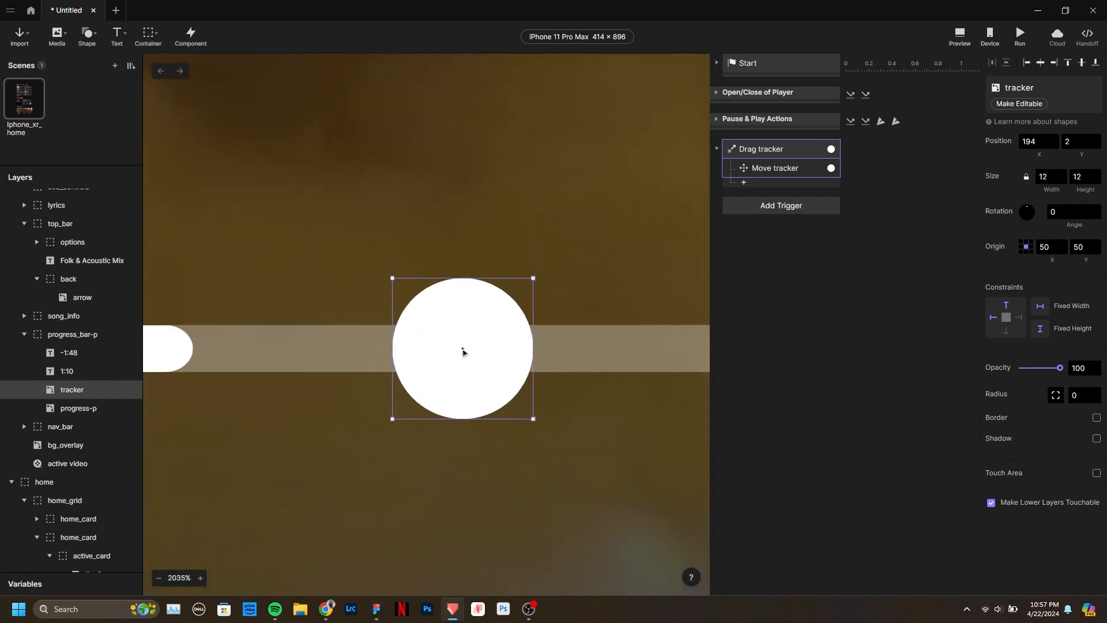
left_click(164, 347)
left_click_drag(192, 348, 464, 344)
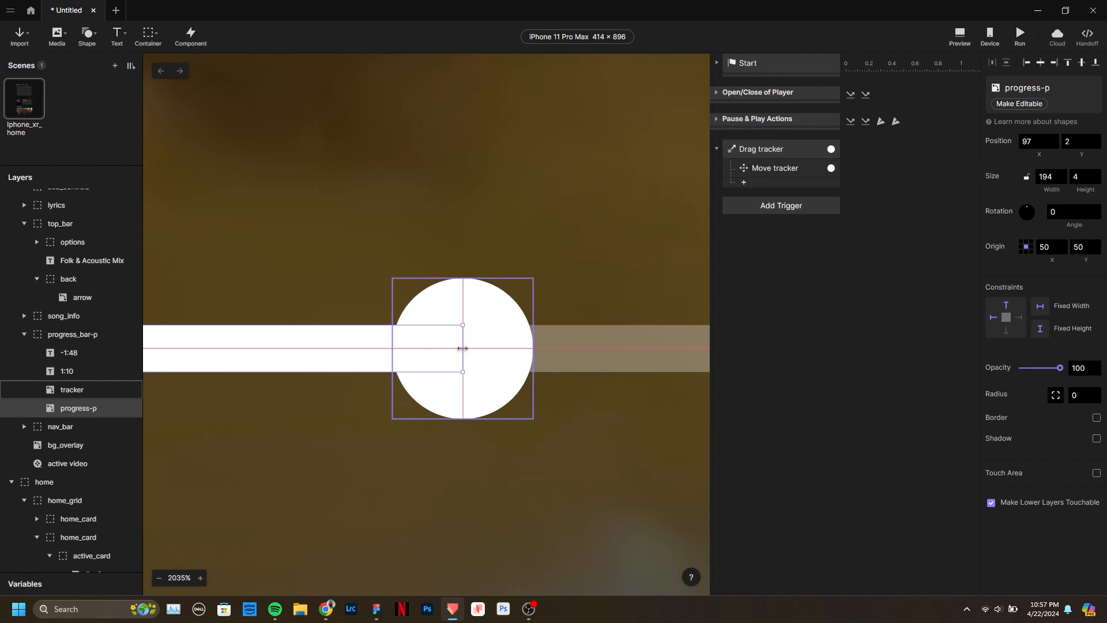
Undo the repositioning of the tracker and the widening of progress-p, and clear the selection.
scroll(619, 282, "down", 7)
key("ctrl+z")
key("ctrl+z")
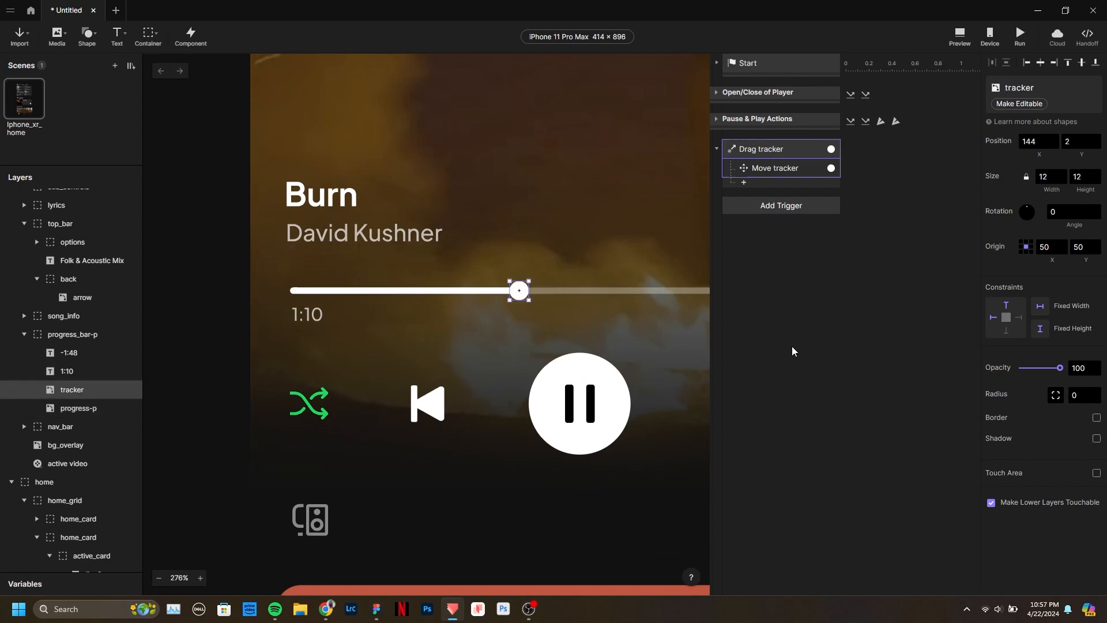
left_click(792, 347)
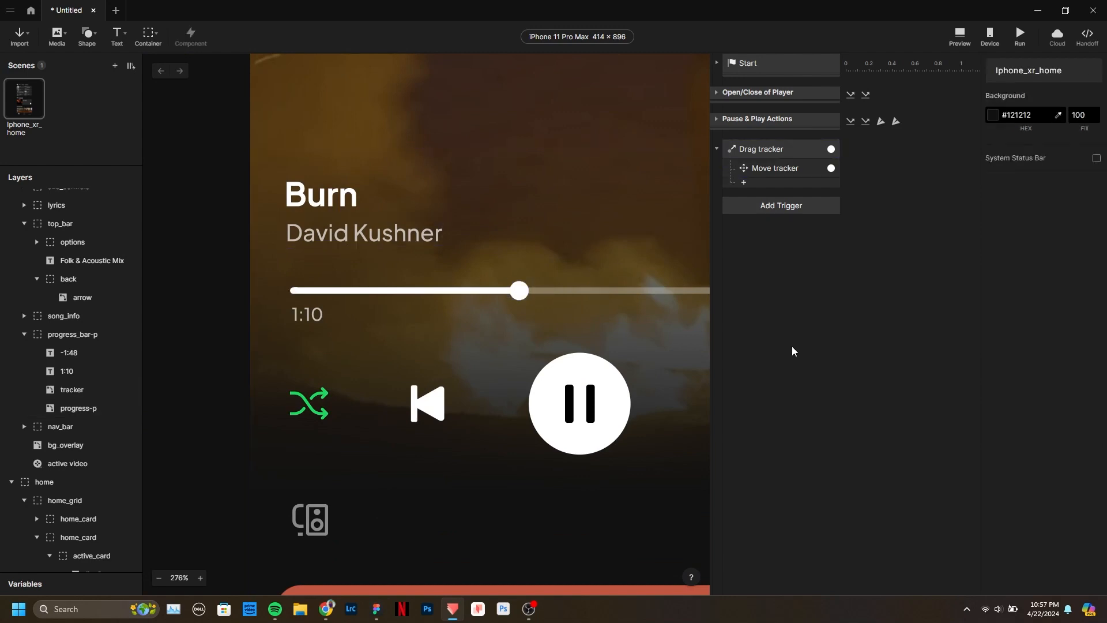
Add a Detect trigger for the tracker layer that watches its X property.
left_click(782, 207)
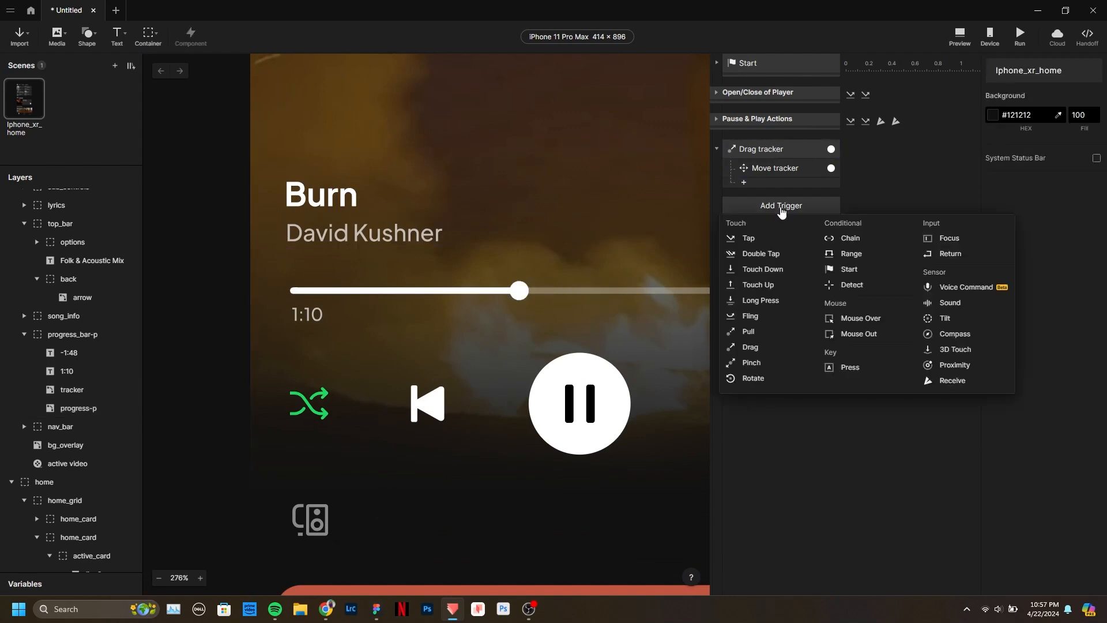
left_click(852, 284)
left_click(1023, 88)
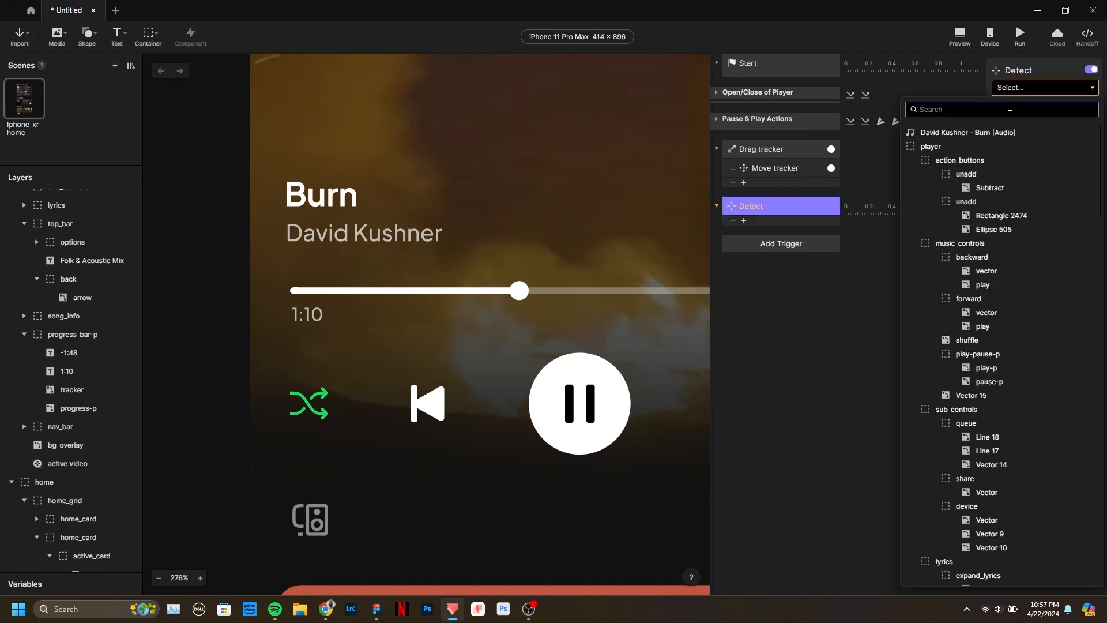
type("trac")
left_click(952, 144)
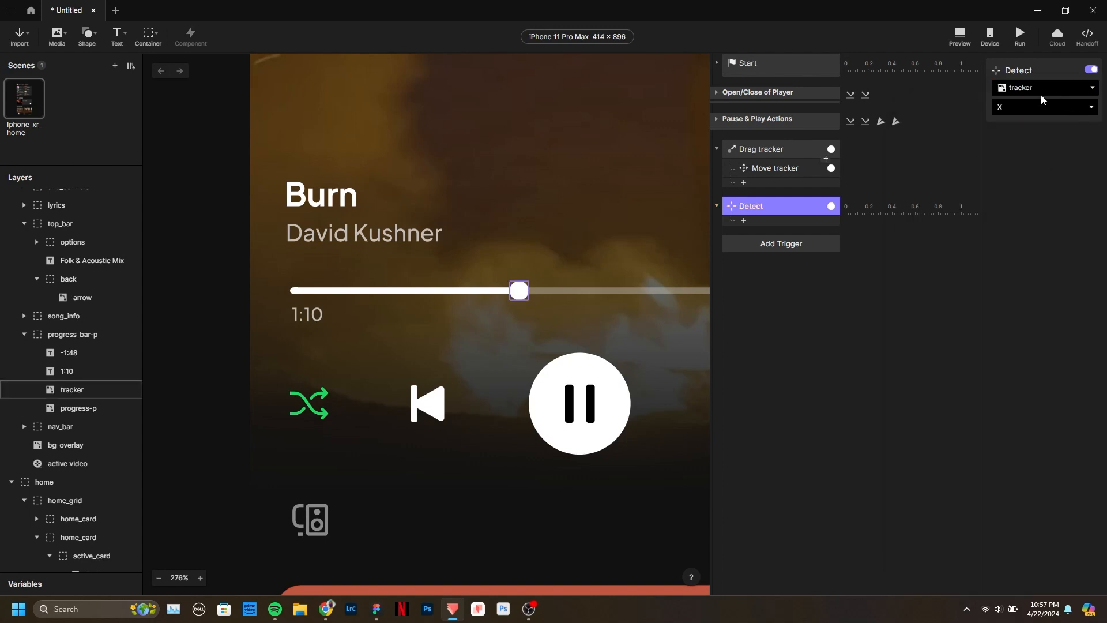
left_click(1032, 107)
left_click(1021, 130)
double_click(751, 206)
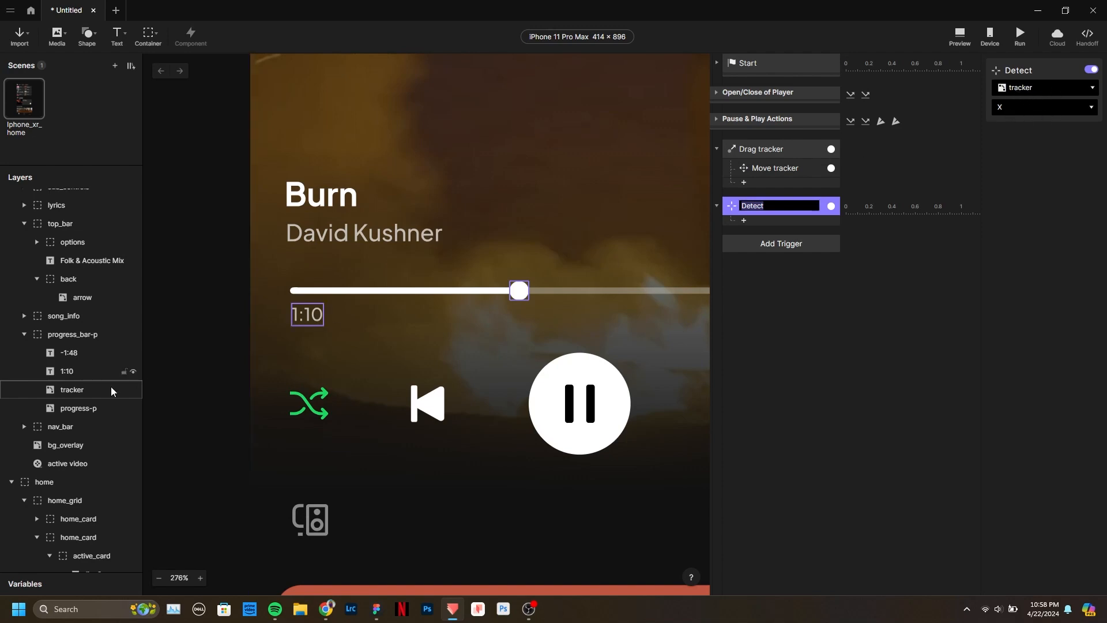
Move the tracker along the progress bar to X position 238, then undo the move.
left_click(74, 391)
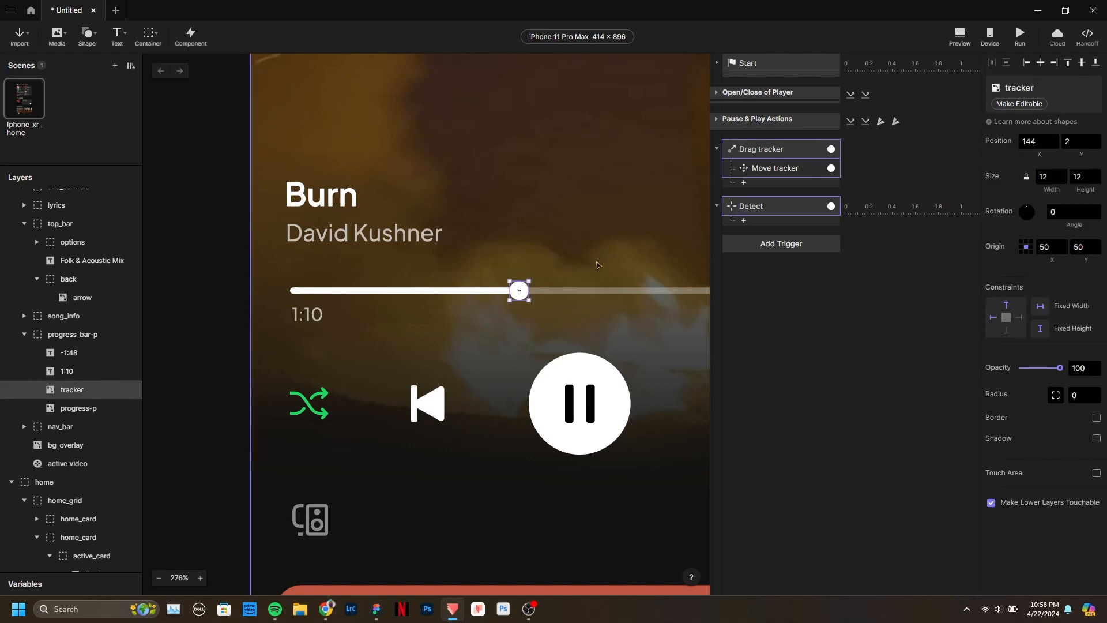
left_click_drag(519, 290, 669, 290)
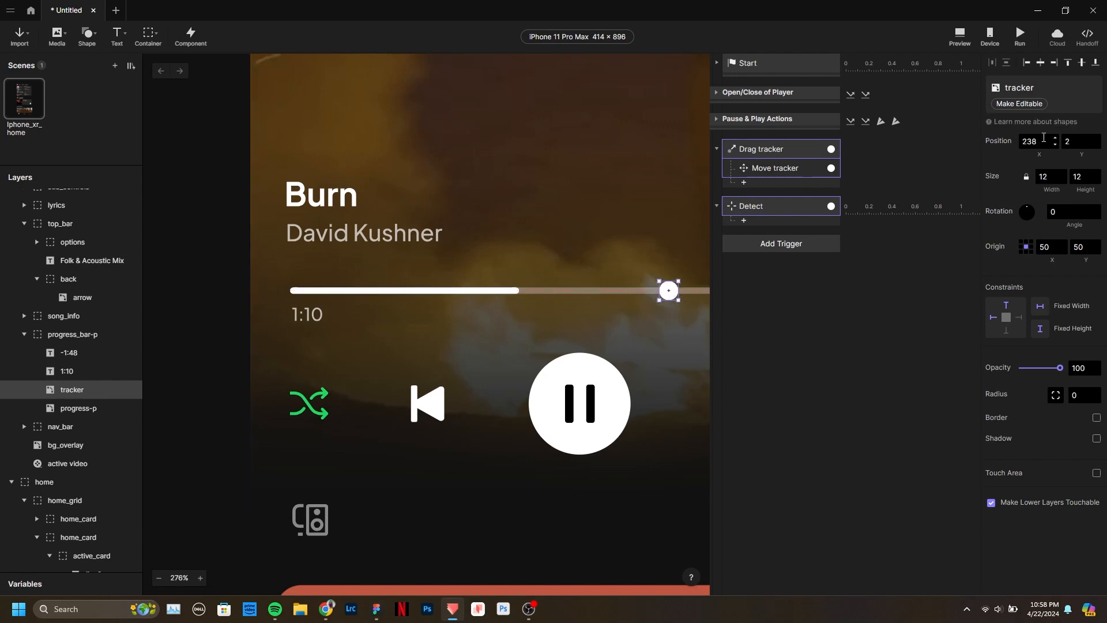
key("ctrl+z")
Add a Scale response to the Detect trigger and set its target layer to progress-p.
left_click(810, 210)
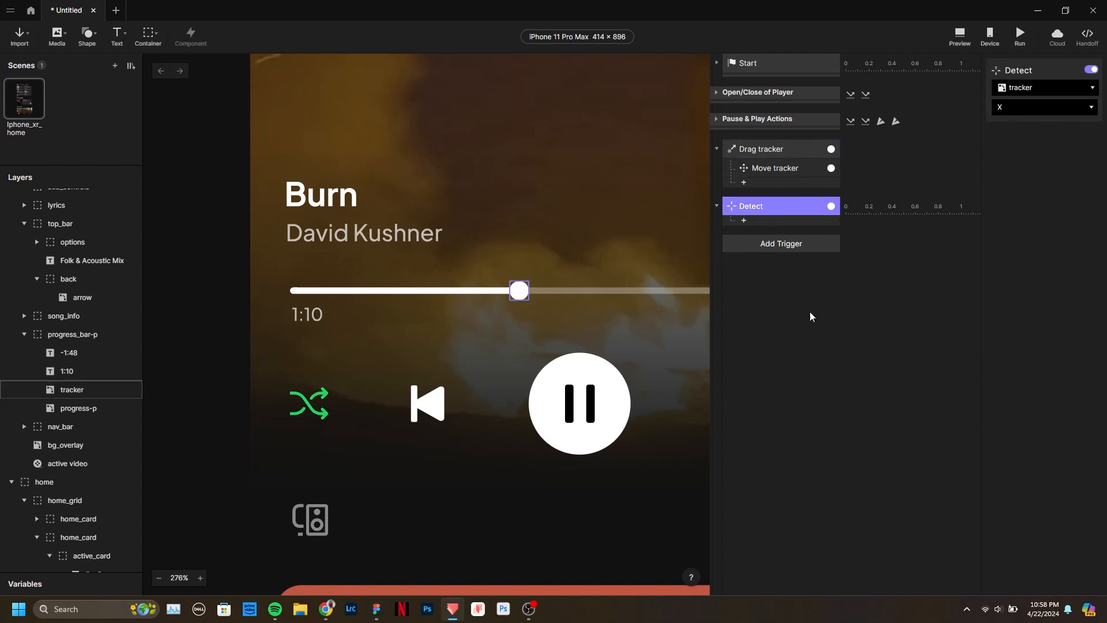
left_click(765, 228)
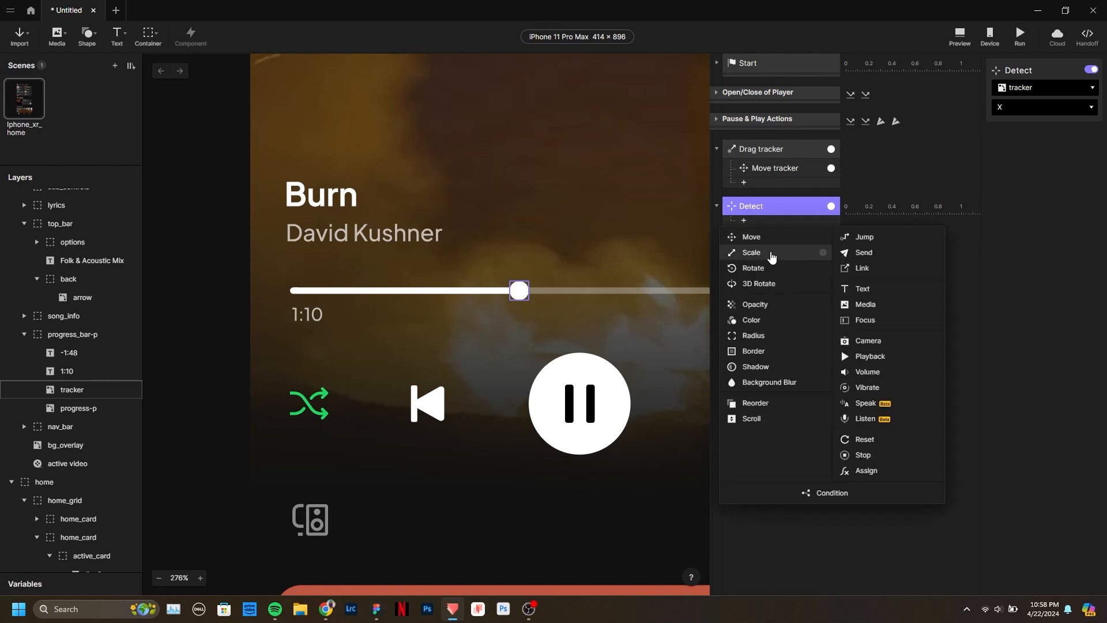
left_click(770, 251)
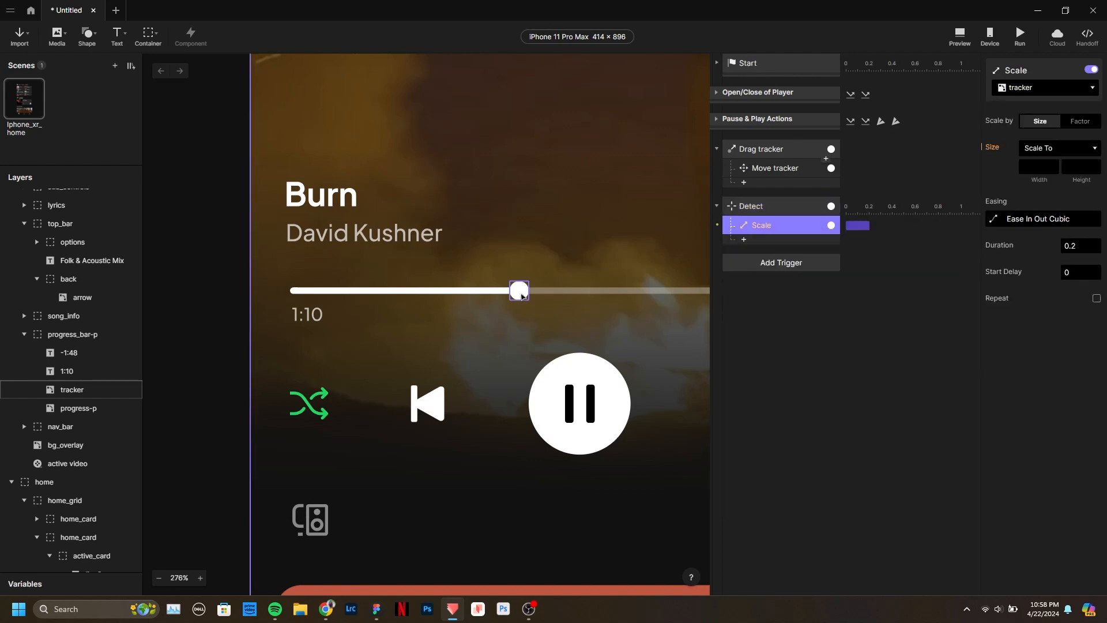
left_click(1058, 91)
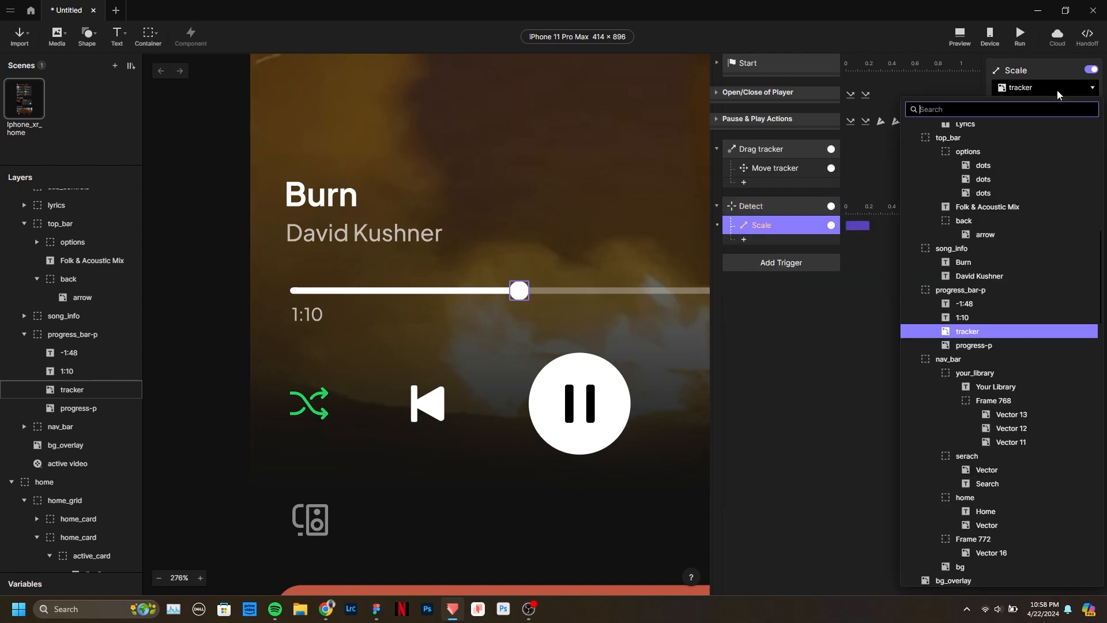
left_click(1004, 346)
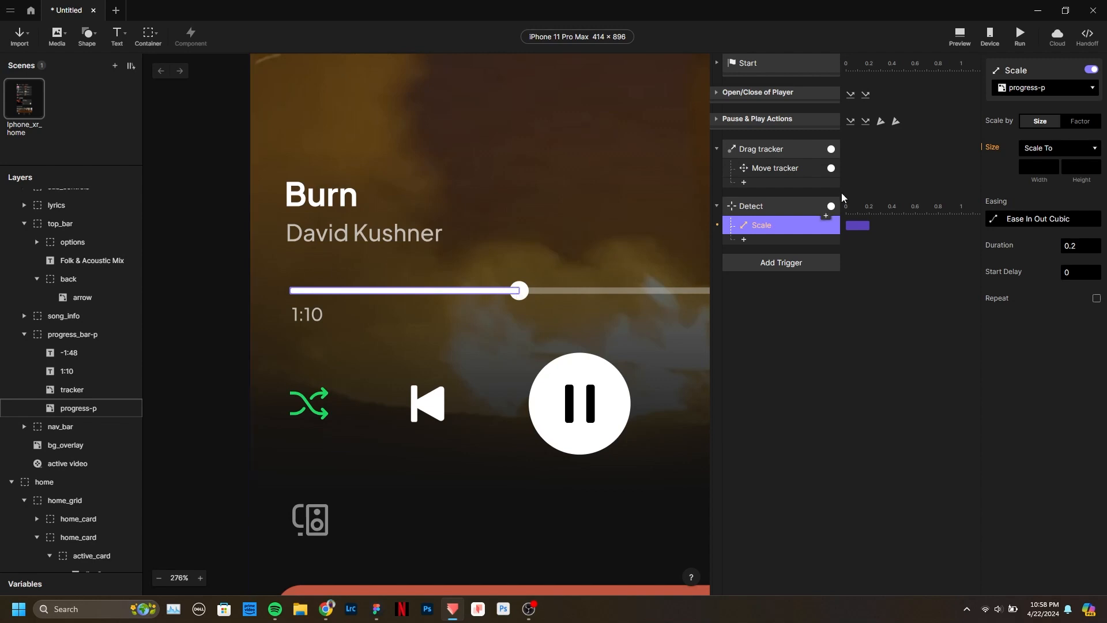
Fill in 144 as the Scale response's width and check the tracker's X position against it.
left_click(1033, 167)
left_click(85, 388)
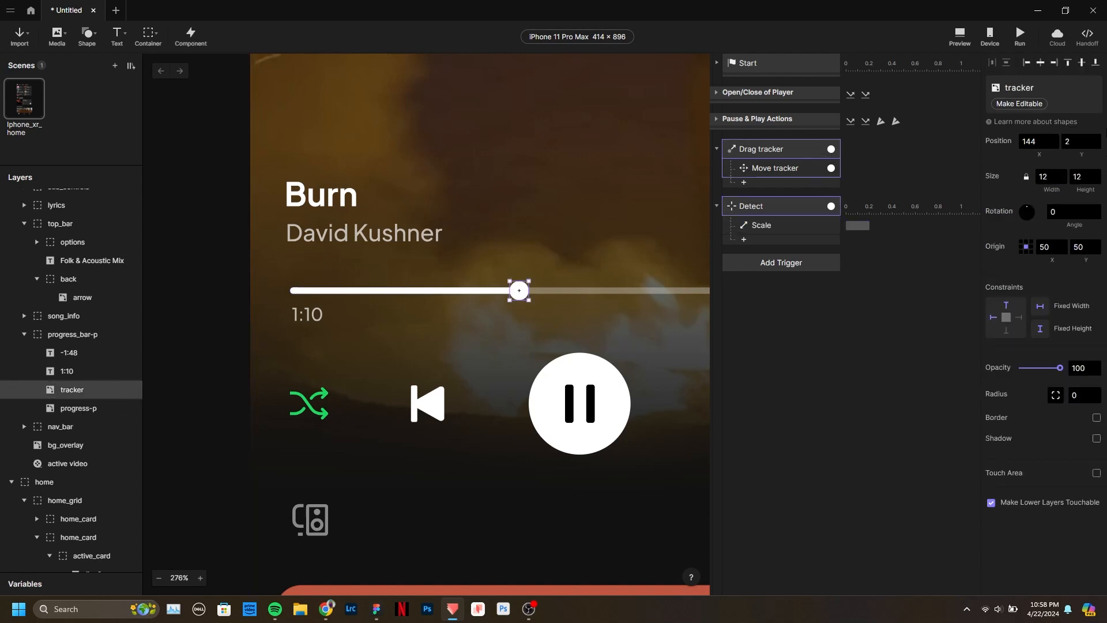
left_click(760, 226)
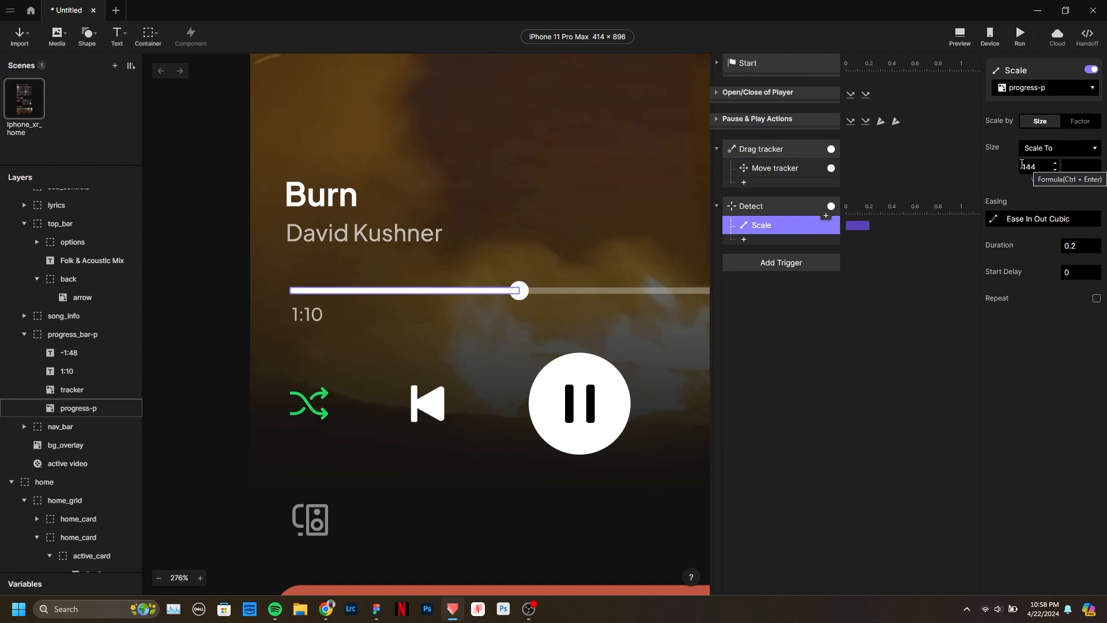
left_click(796, 207)
left_click(798, 229)
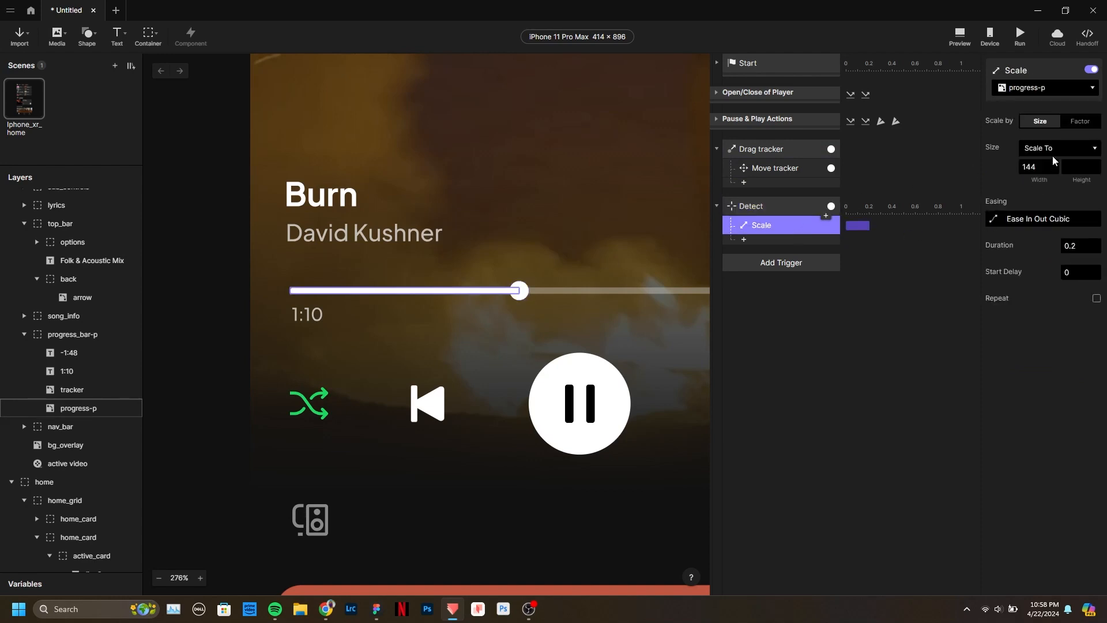
Replace the Scale response's width with a formula that reads the tracker layer's x property.
left_click_drag(1041, 164, 934, 161)
type("=")
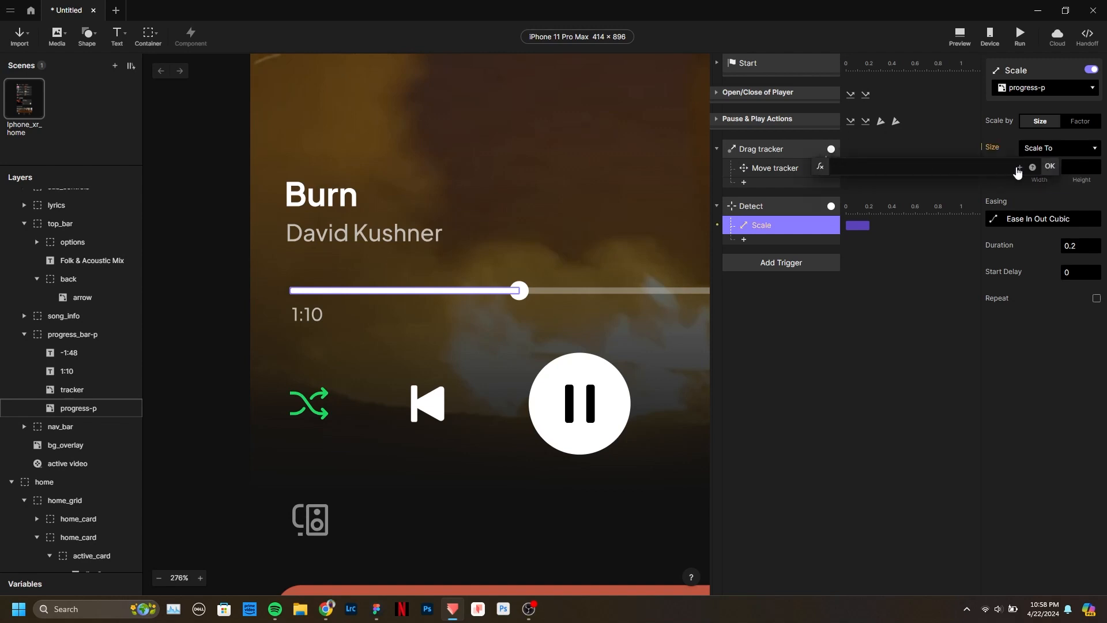
left_click(1018, 169)
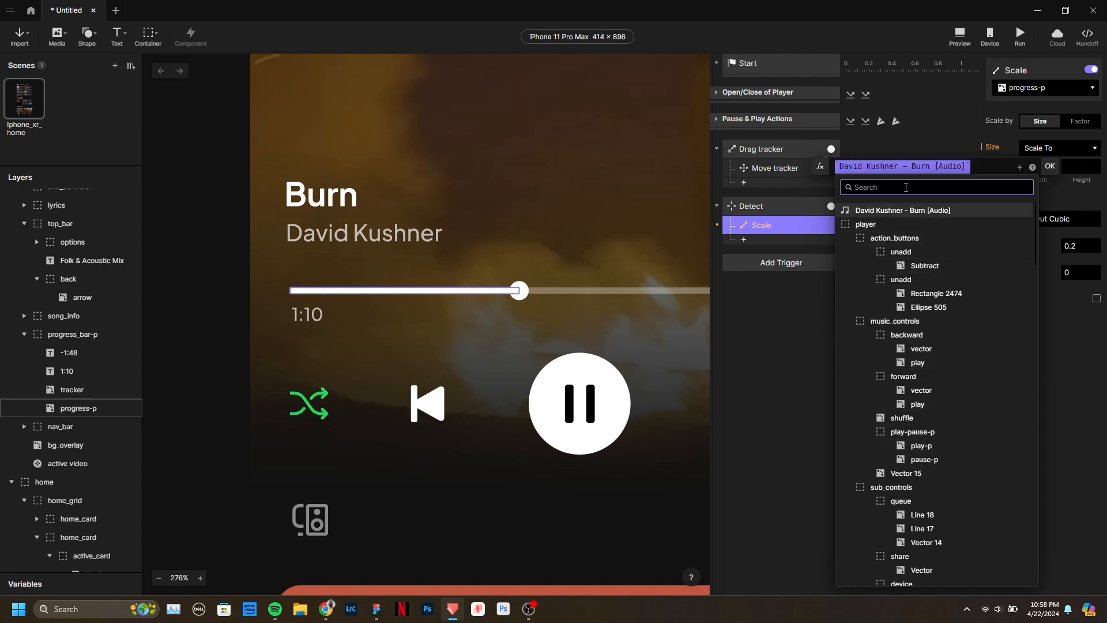
type("tracker")
key("Return")
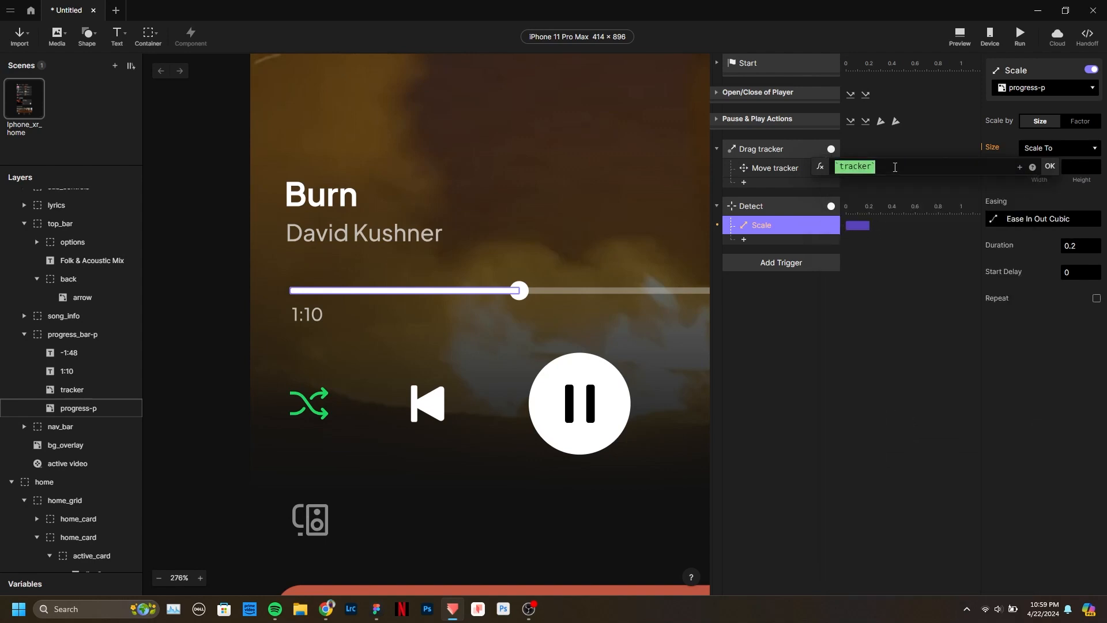
type(".")
scroll(902, 340, "down", 5)
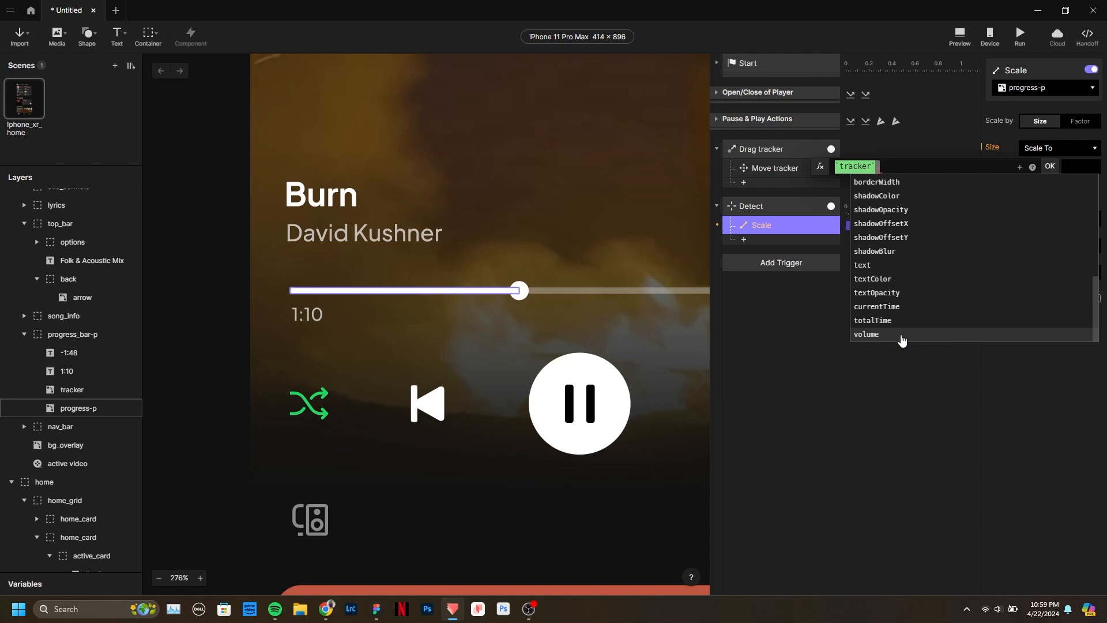
scroll(901, 312, "up", 4)
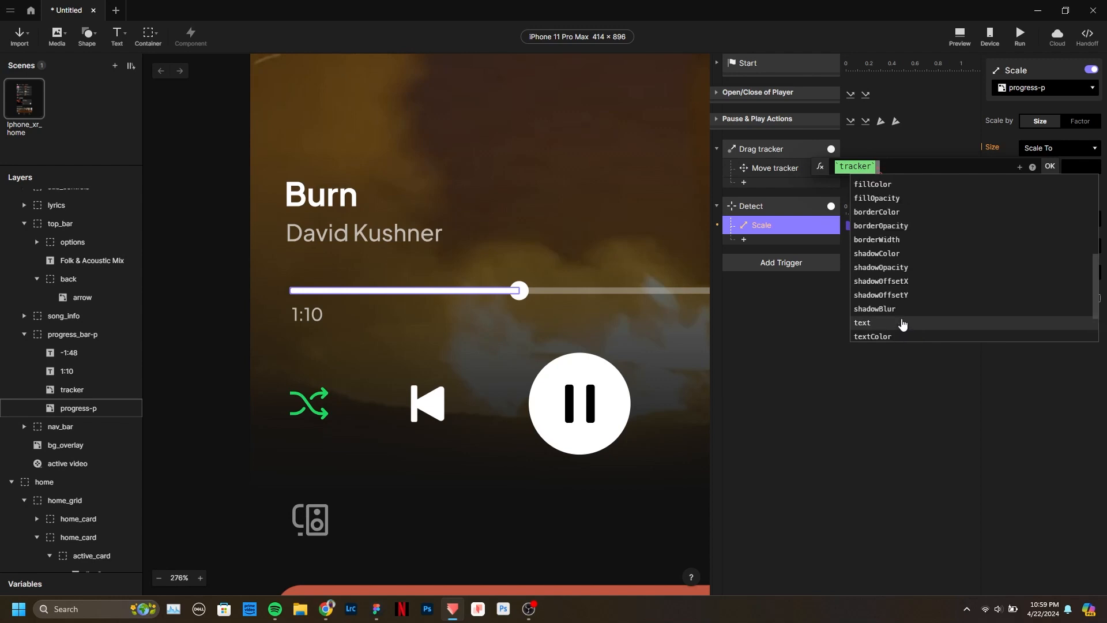
scroll(900, 285, "up", 4)
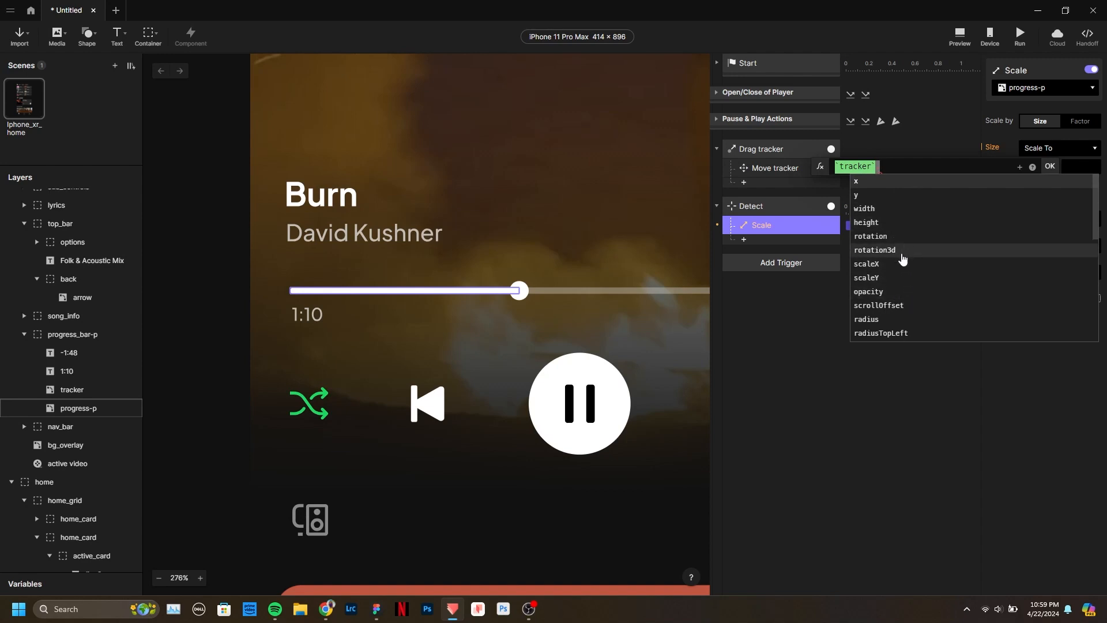
left_click(886, 182)
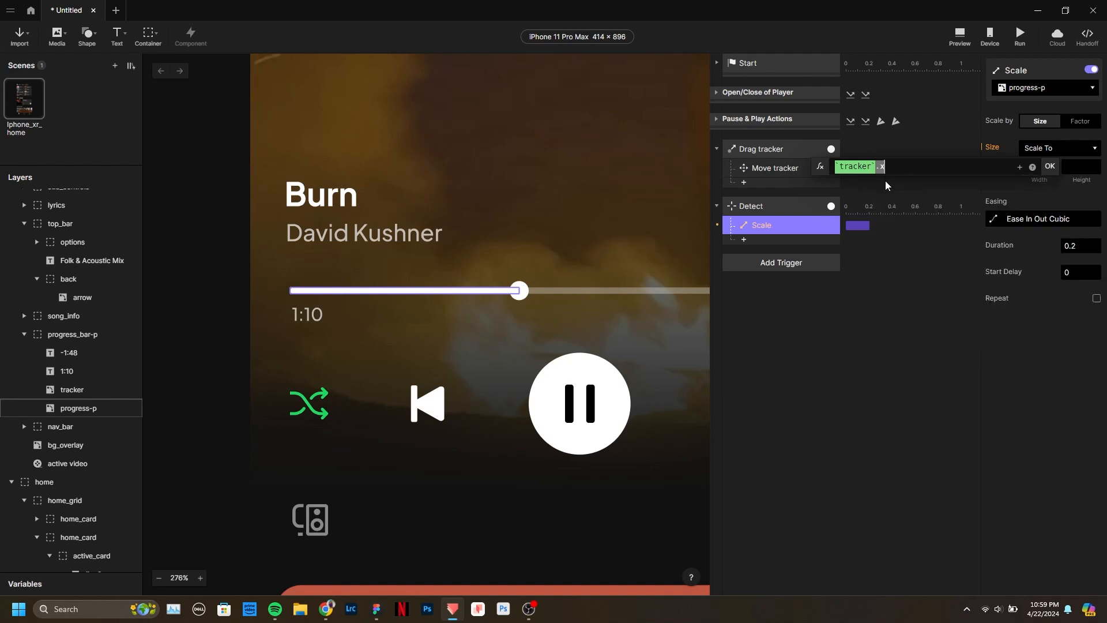
left_click(1050, 167)
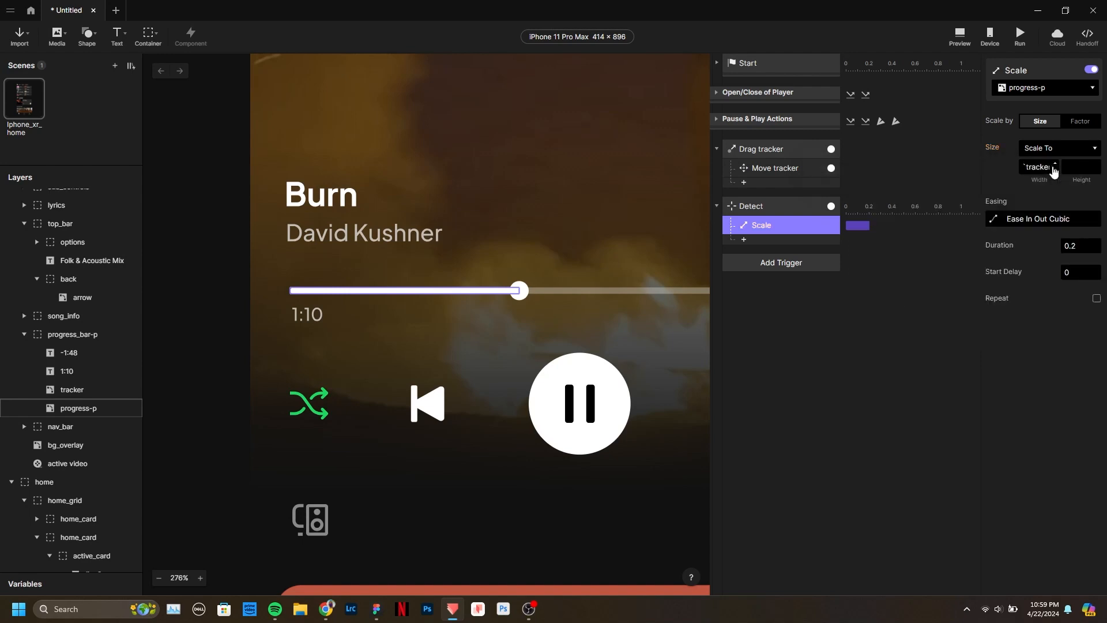
Review the Detect trigger's layer and property, and the Scale response's width formula.
left_click(774, 206)
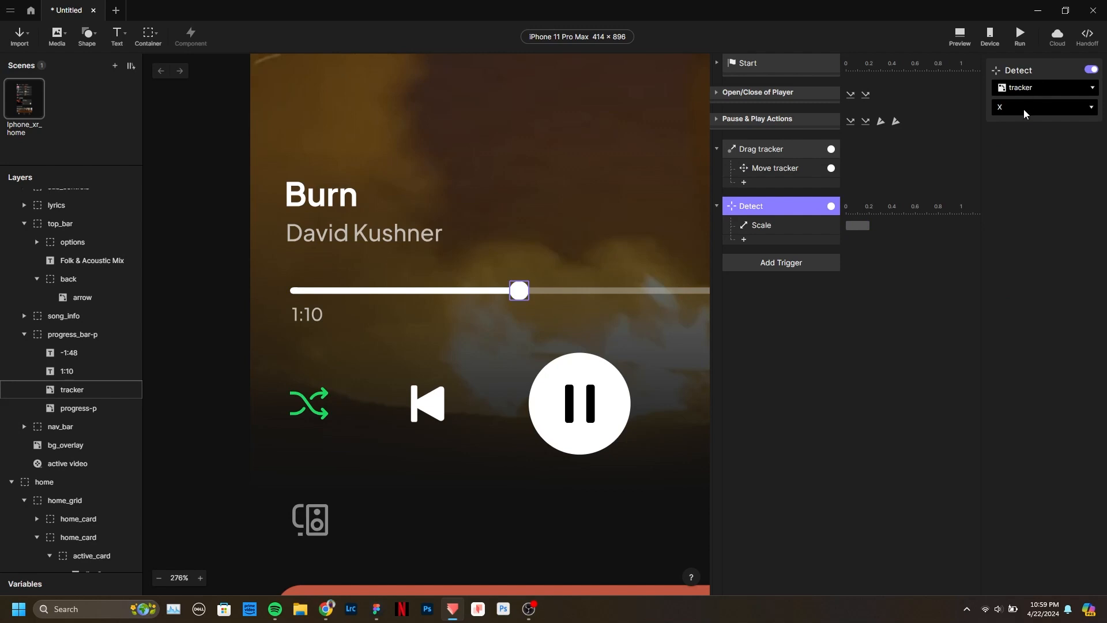
left_click(756, 226)
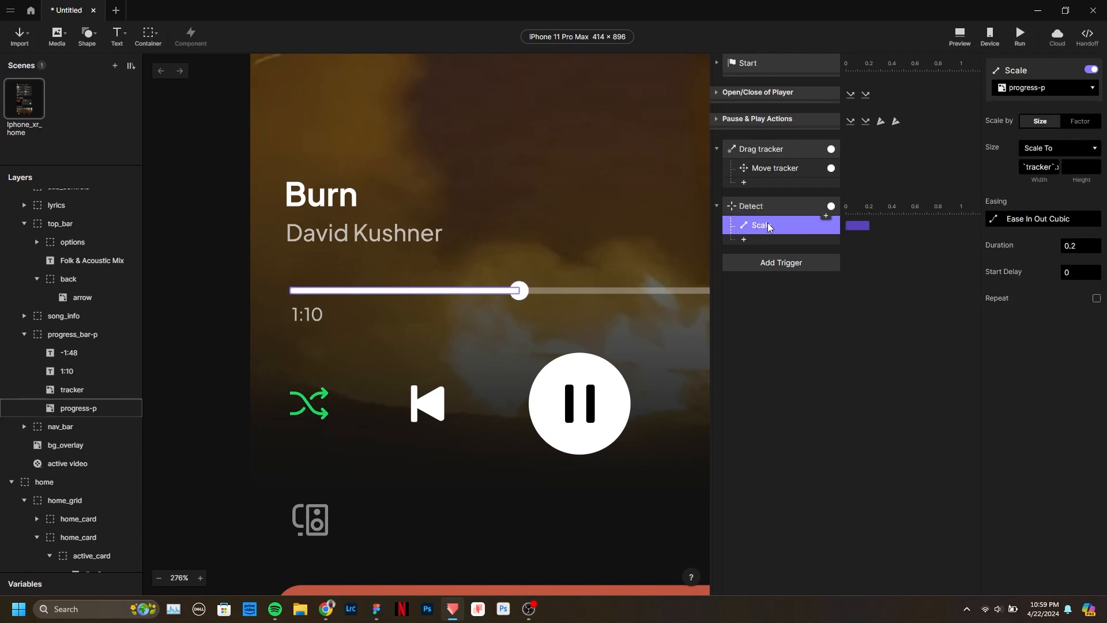
left_click(1050, 171)
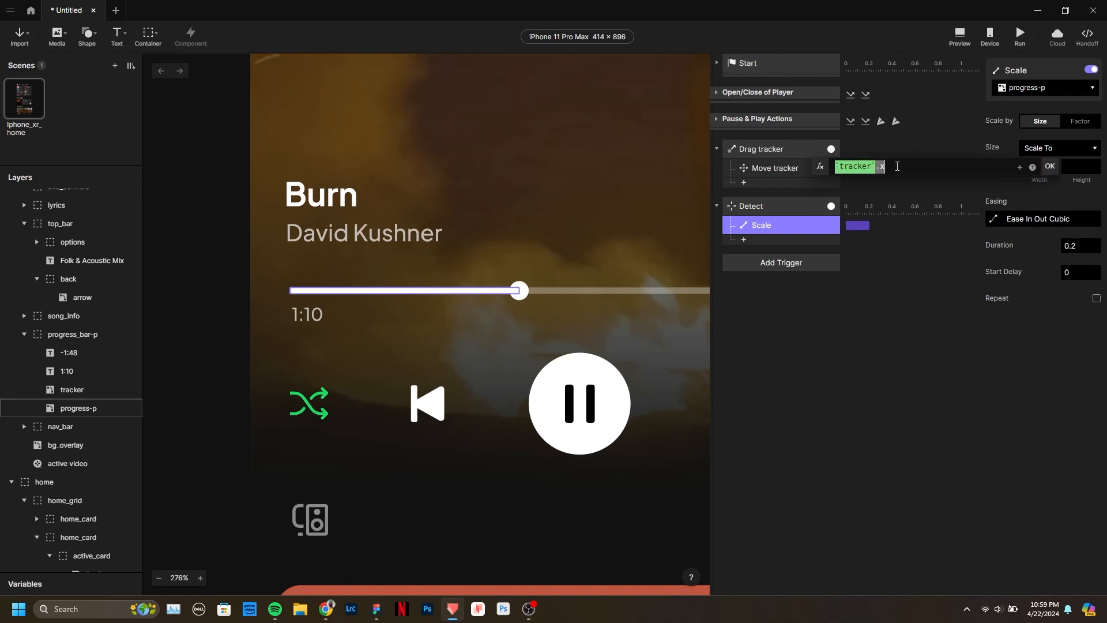
left_click(1050, 166)
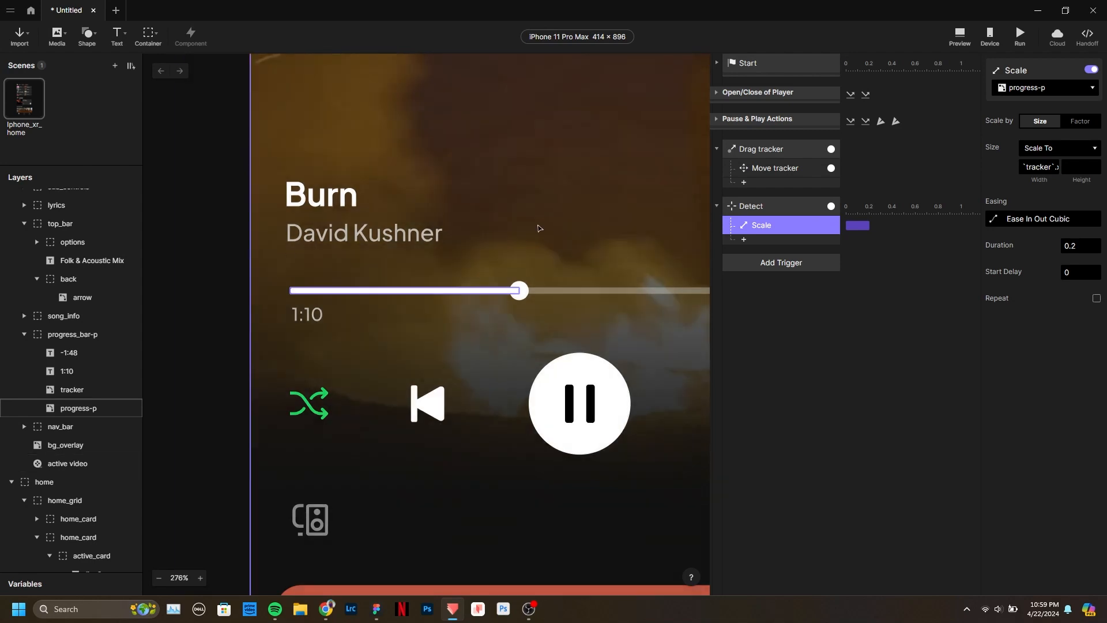
Preview the prototype, open the player and slide the tracker along the progress bar to test the scaling.
left_click(959, 35)
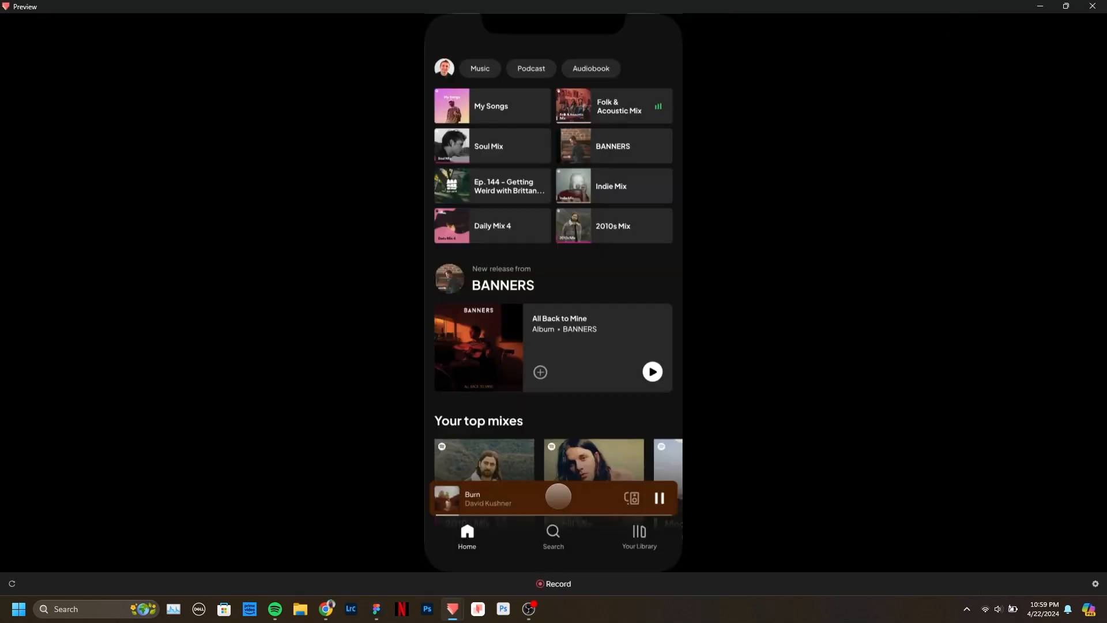
left_click(557, 494)
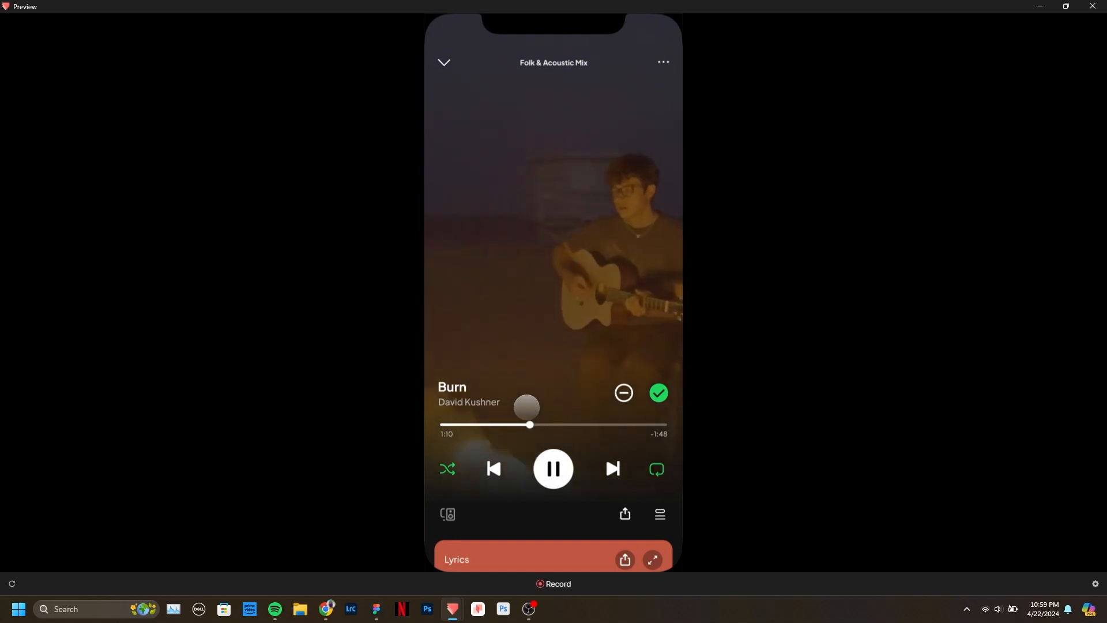
left_click_drag(437, 425, 581, 435)
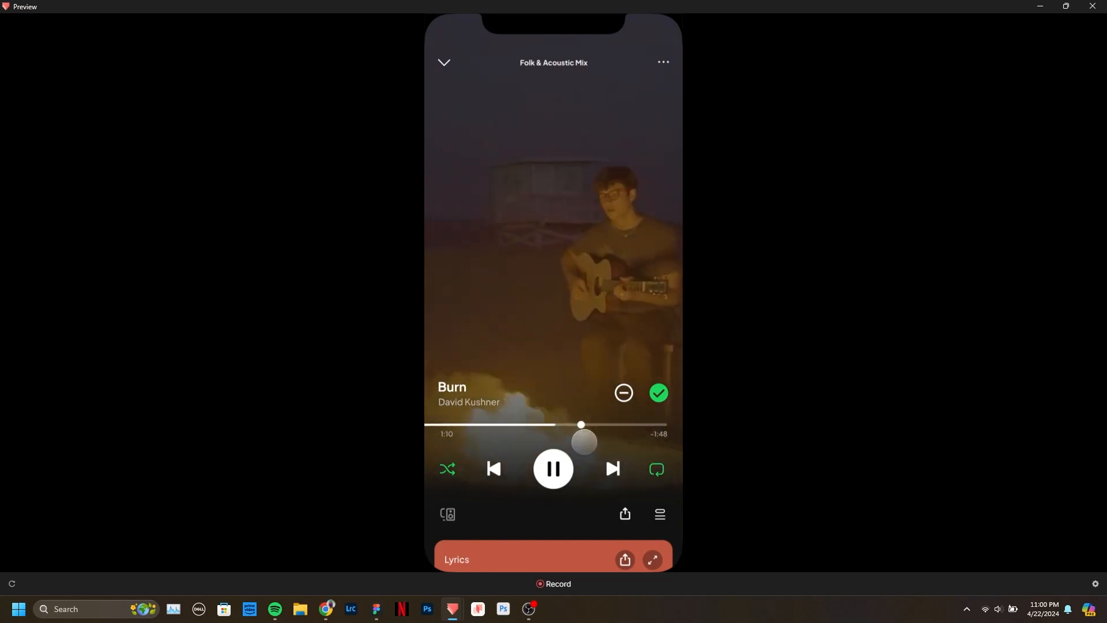
left_click(1092, 6)
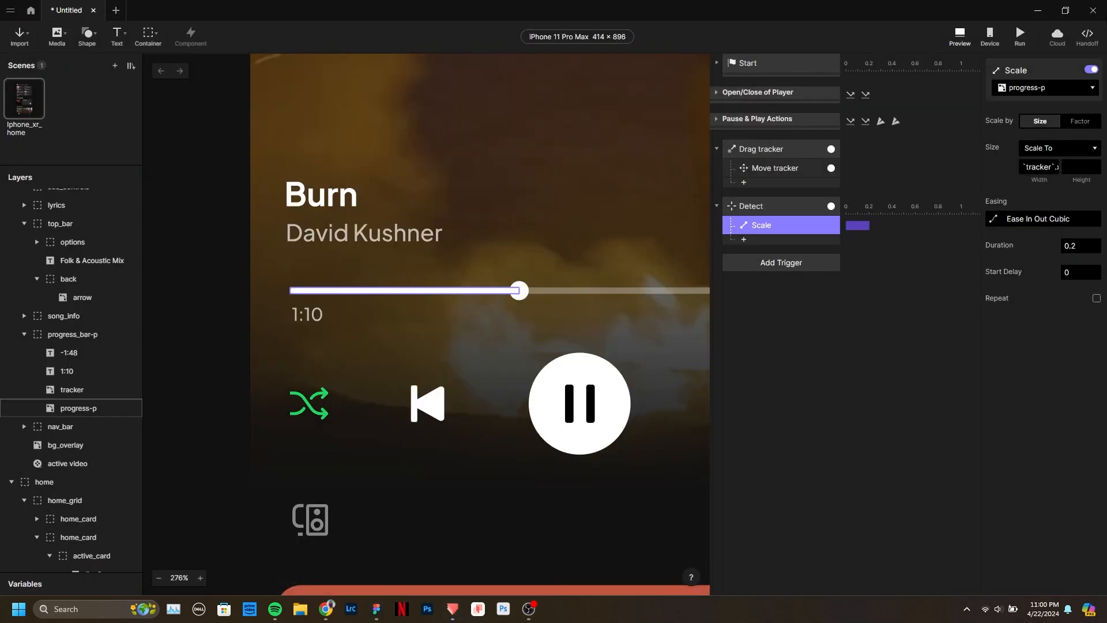
Set the progress-p layer's origin to its left-centre point, X 0 and Y 50.
left_click(84, 410)
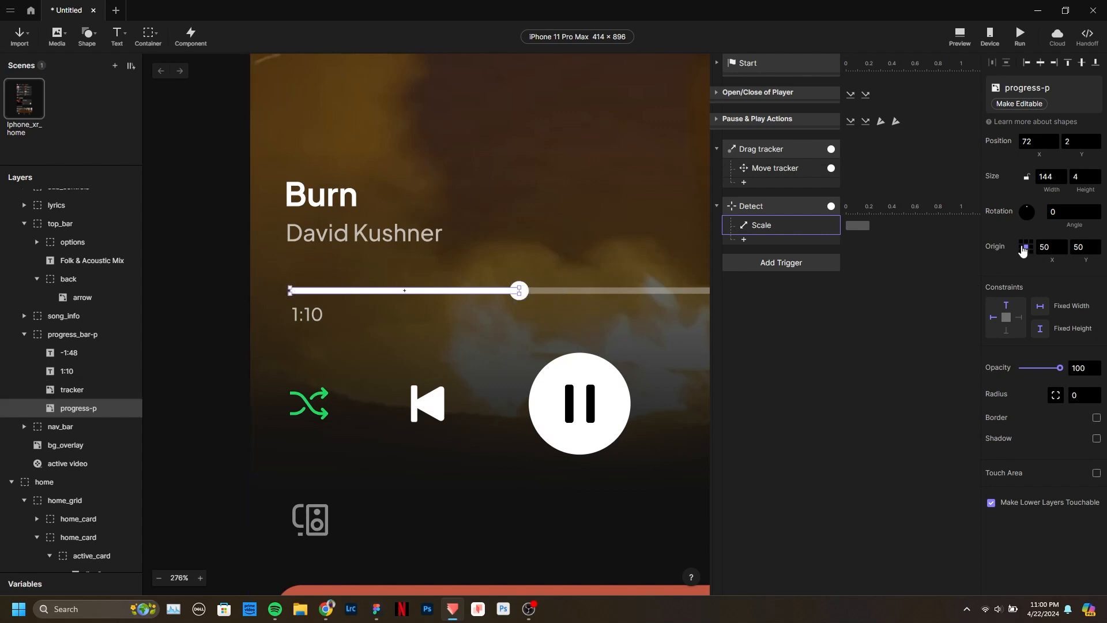
left_click(1021, 247)
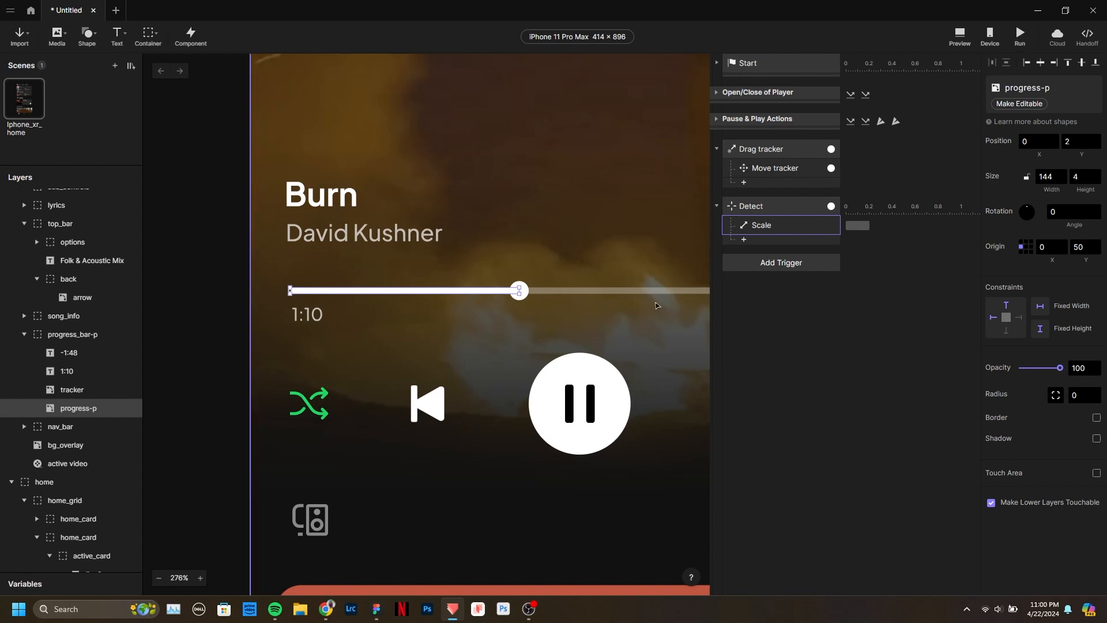
Shorten the Detect trigger's Scale response to a duration of 0.
left_click(774, 232)
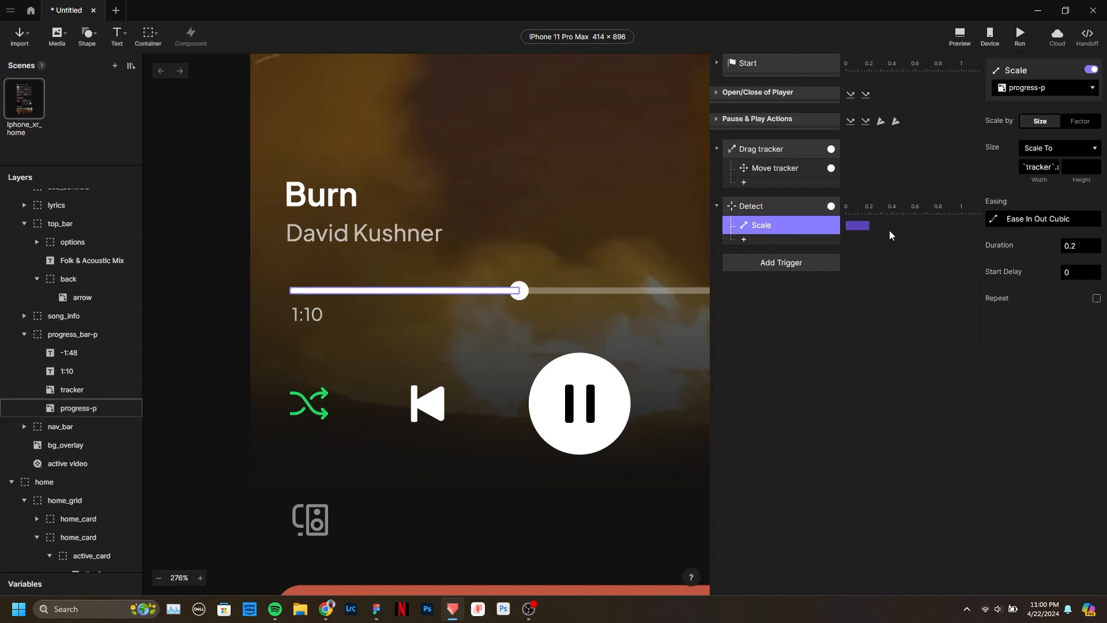
left_click(797, 206)
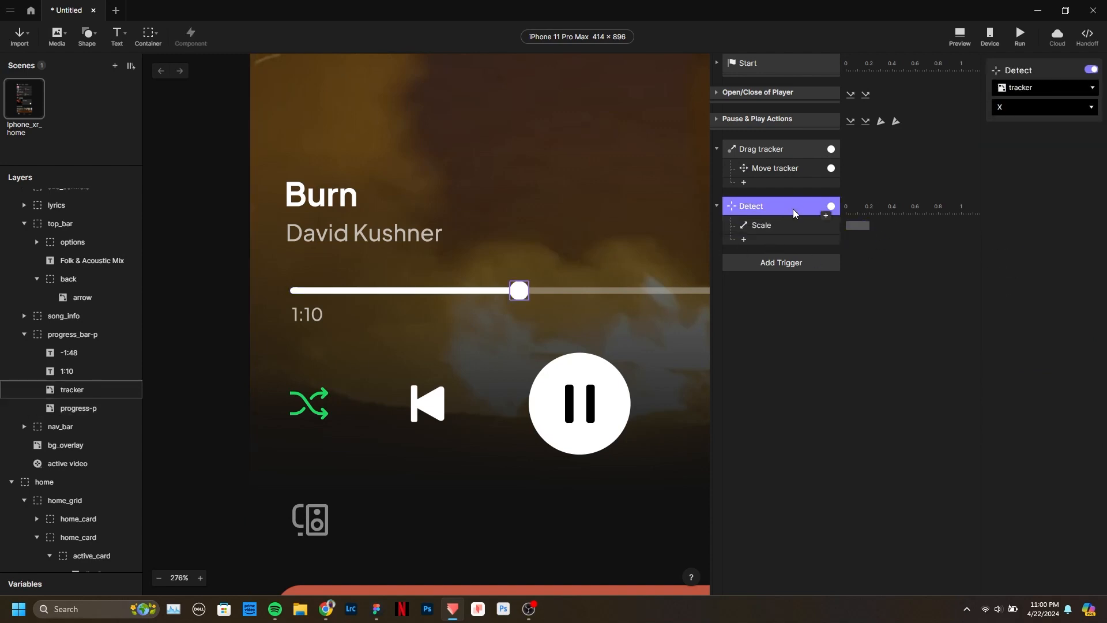
left_click(768, 231)
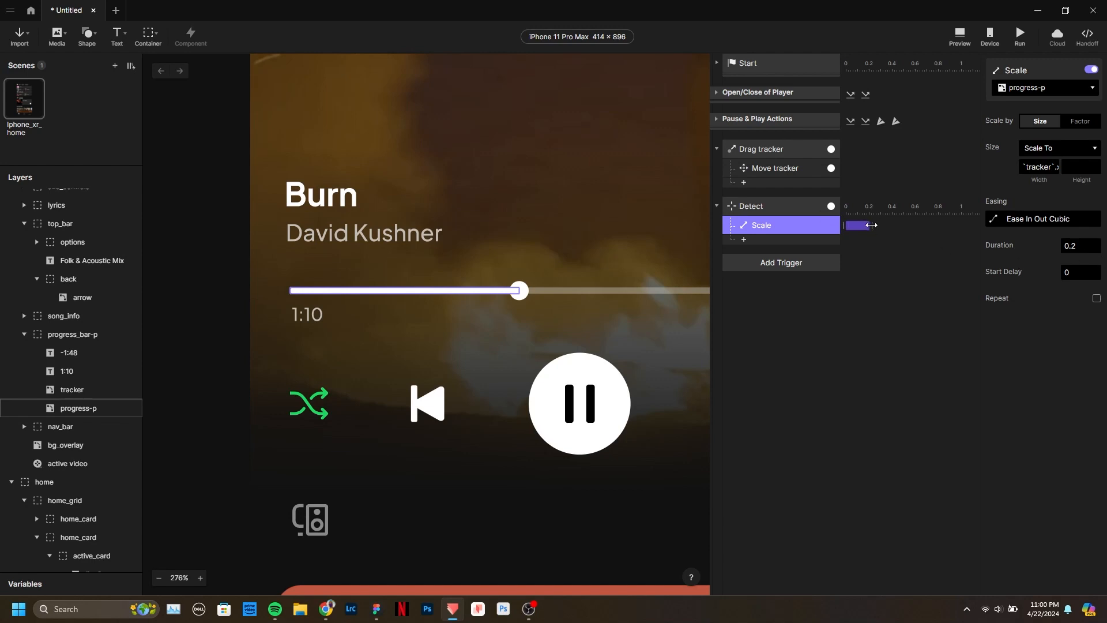
left_click_drag(871, 225, 846, 226)
left_click(786, 209)
left_click(796, 226)
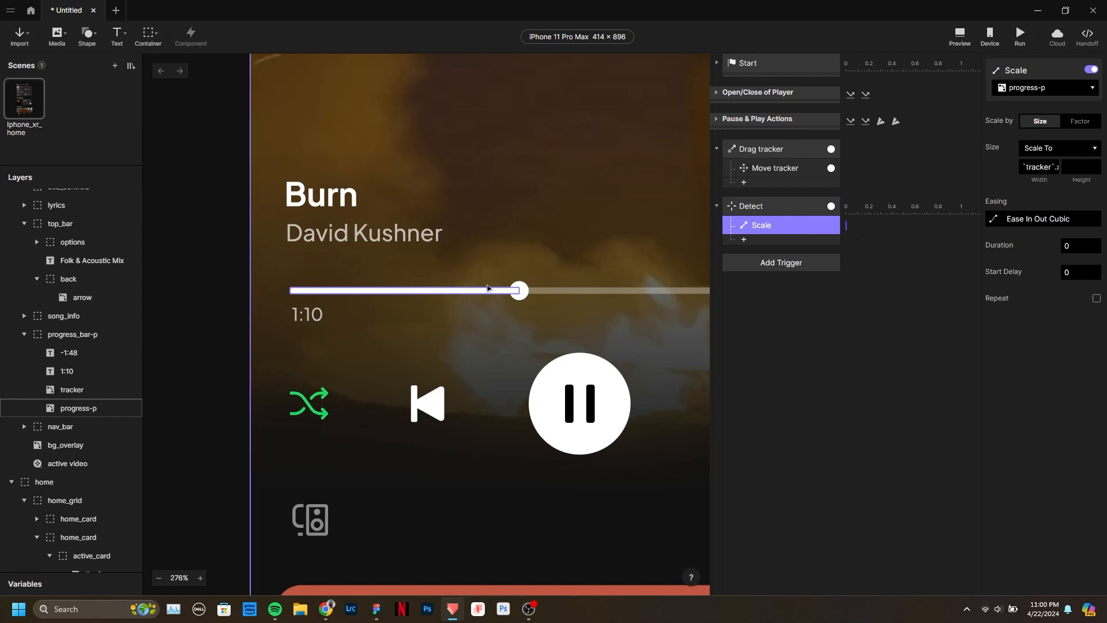
Check the progress-p layer's origin, then preview the player and slide the tracker toward the start of the bar.
left_click(134, 410)
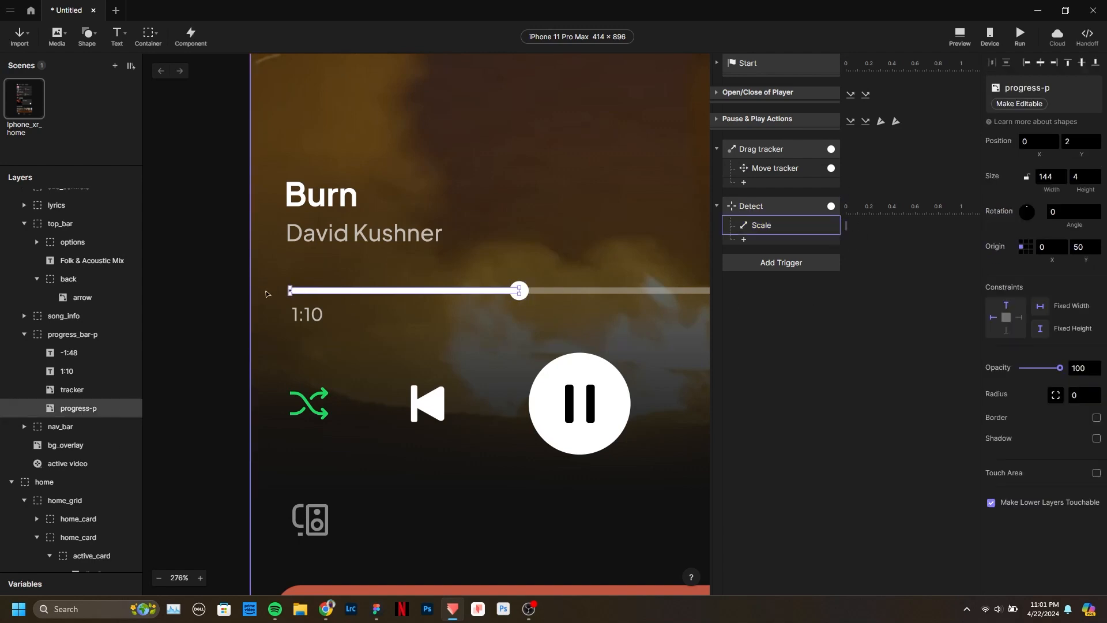
left_click(770, 226)
left_click(960, 36)
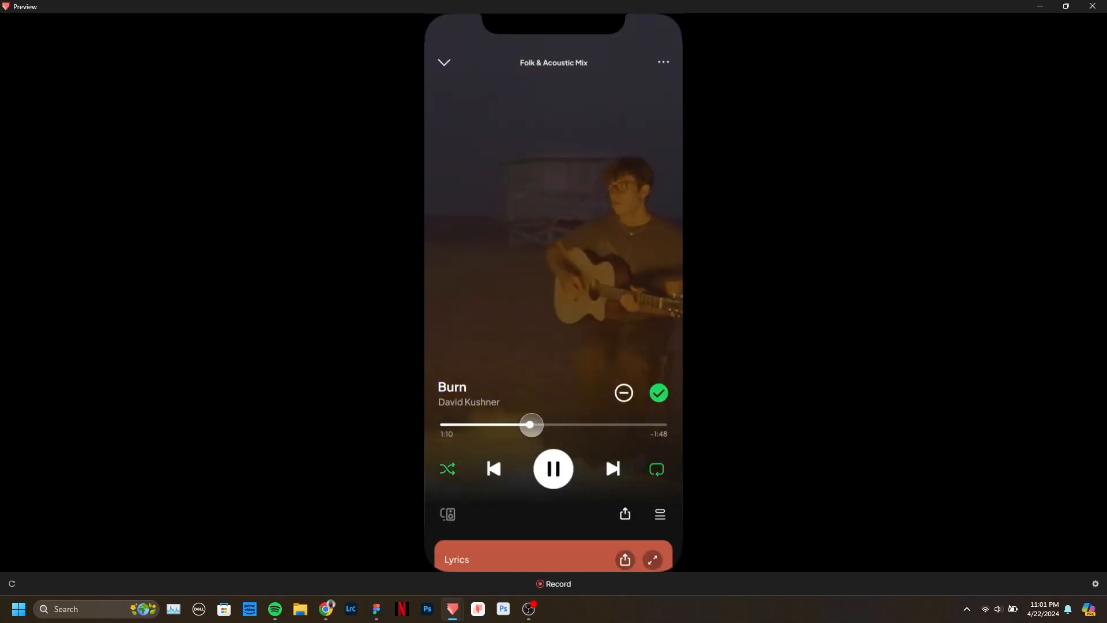
left_click_drag(529, 424, 452, 432)
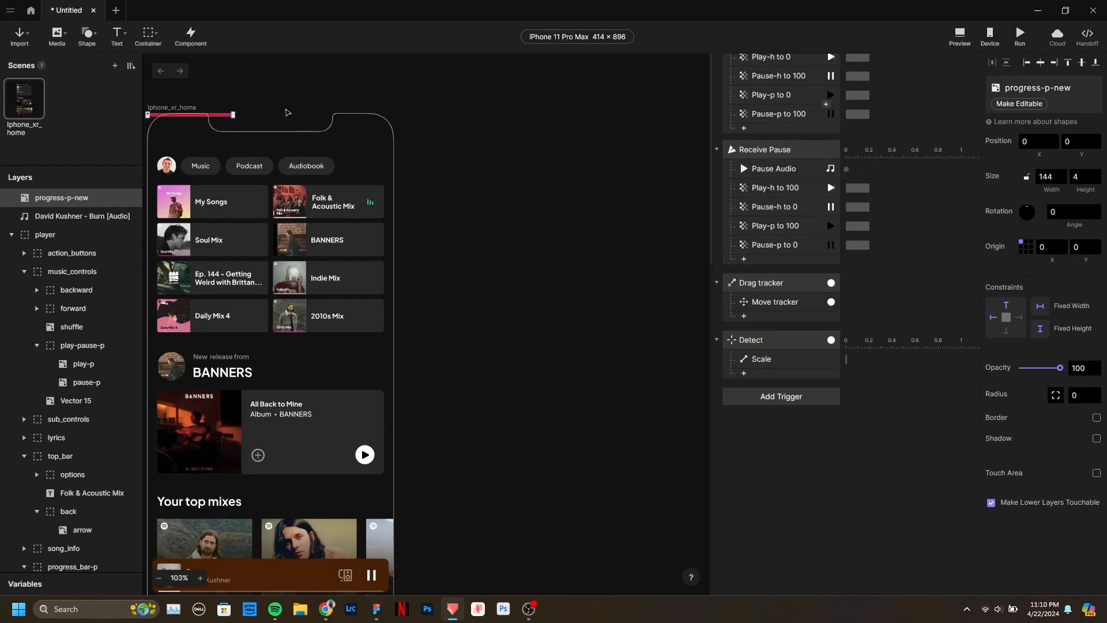
Shrink the progress-p layer to a width of 9, inspect its rounded ends up close, and undo the resize.
scroll(367, 298, "up", 3)
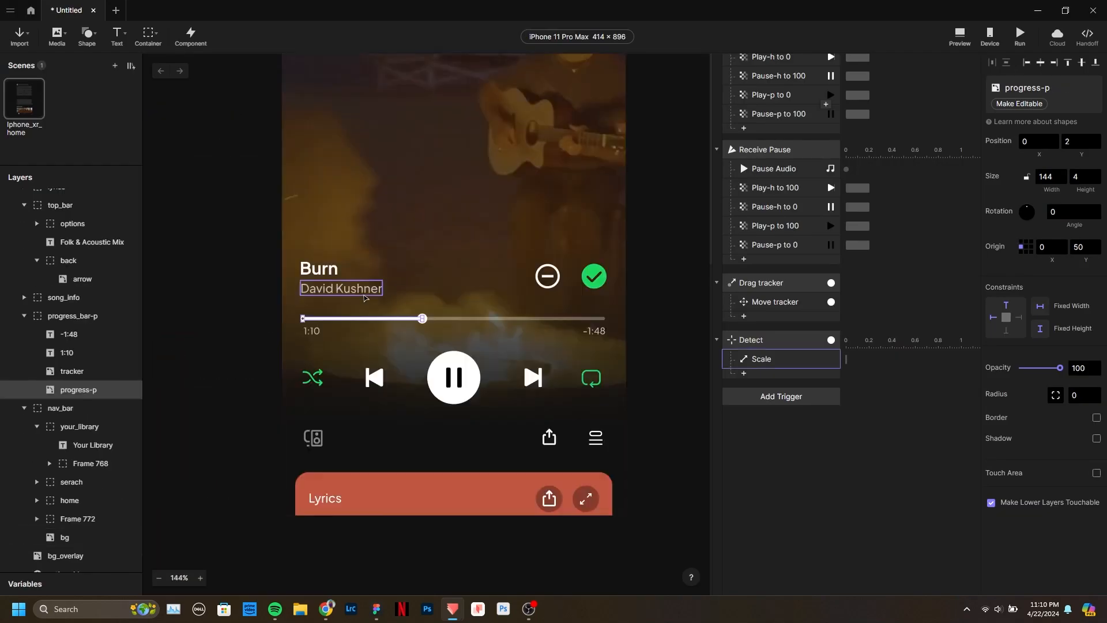
scroll(366, 298, "up", 6)
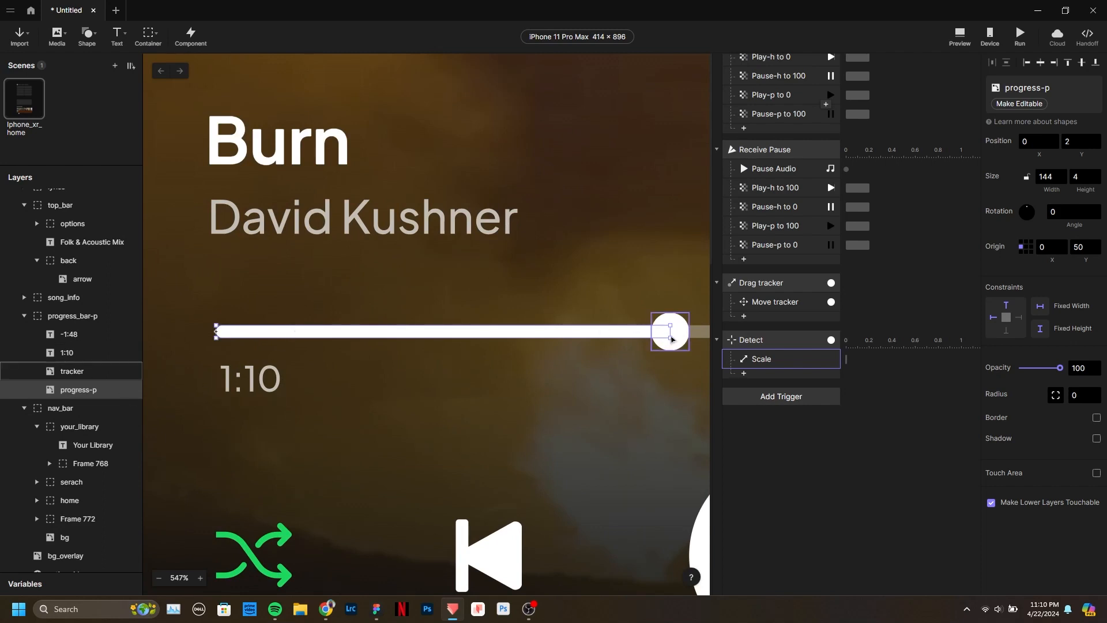
left_click_drag(671, 333, 180, 349)
scroll(181, 349, "up", 6)
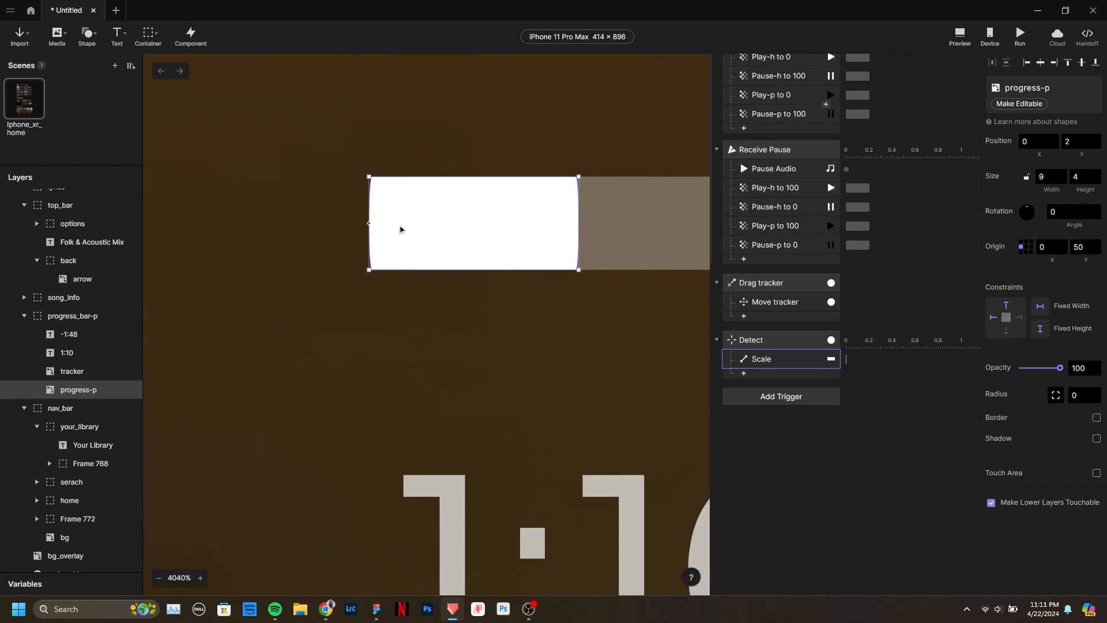
scroll(314, 214, "down", 3)
scroll(346, 233, "down", 3)
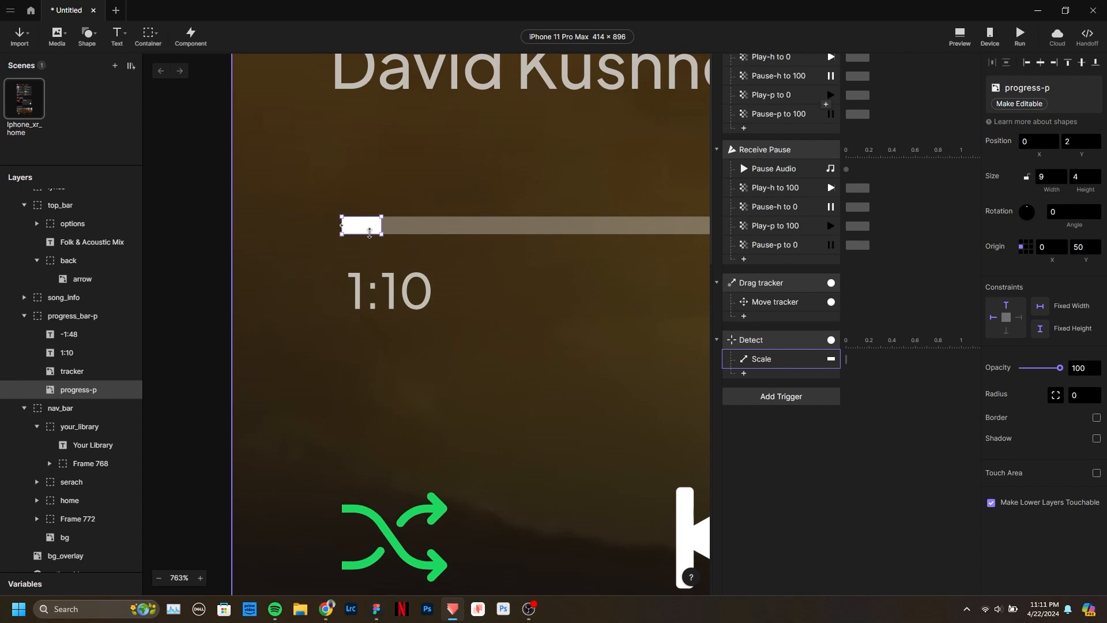
scroll(370, 231, "down", 3)
scroll(354, 223, "up", 5)
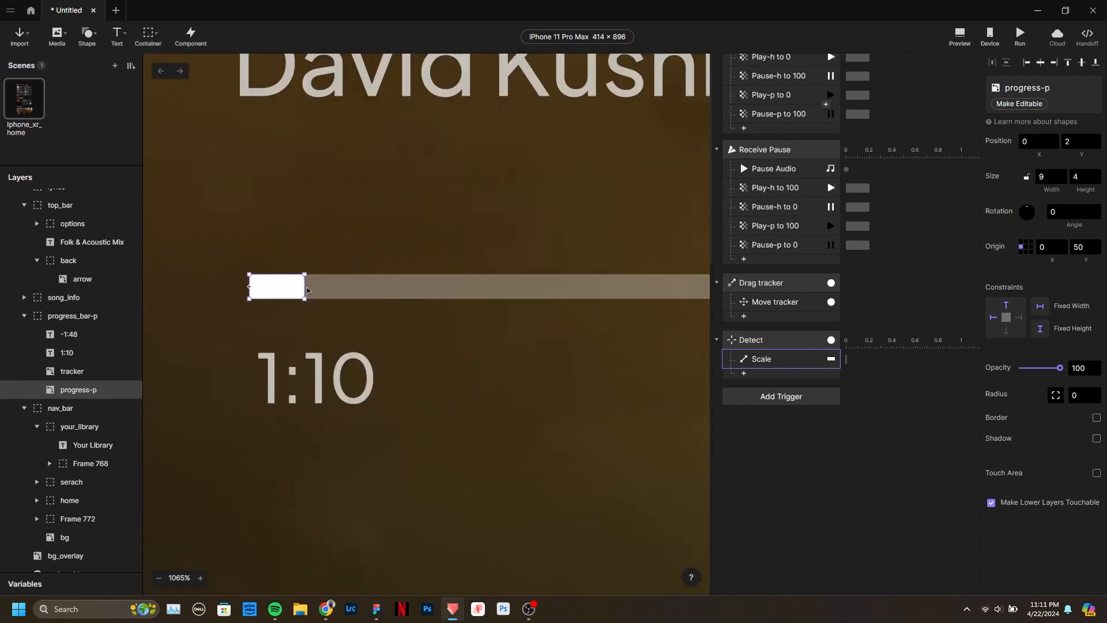
key("ctrl+z")
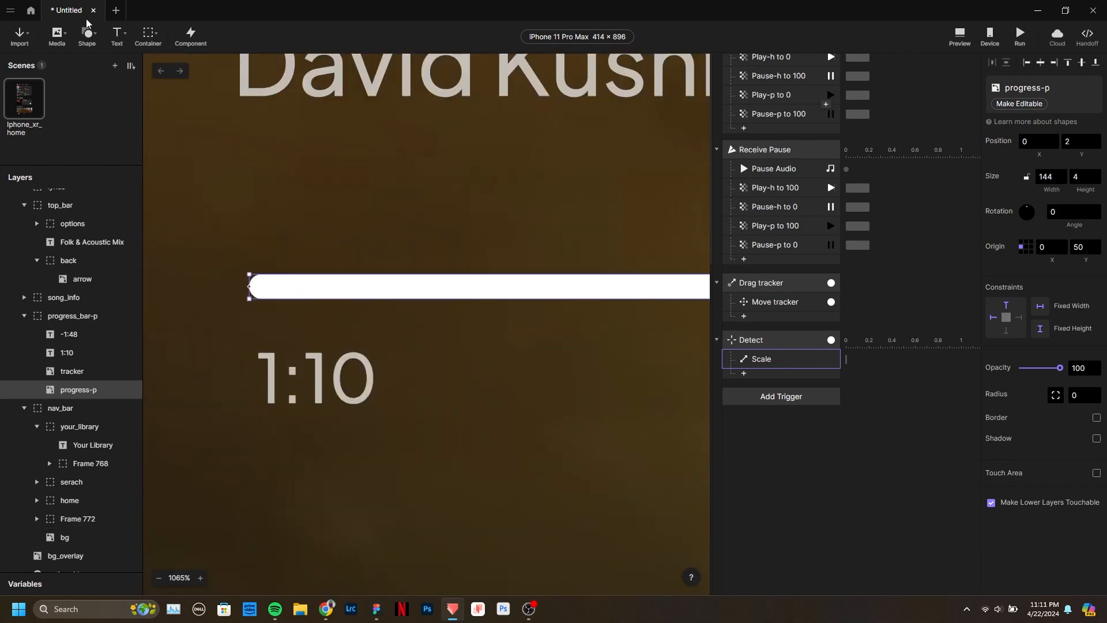
Draw a rectangle over the played part of the progress bar and size it to 144 by 4, ending at the tracker's centre.
left_click(90, 38)
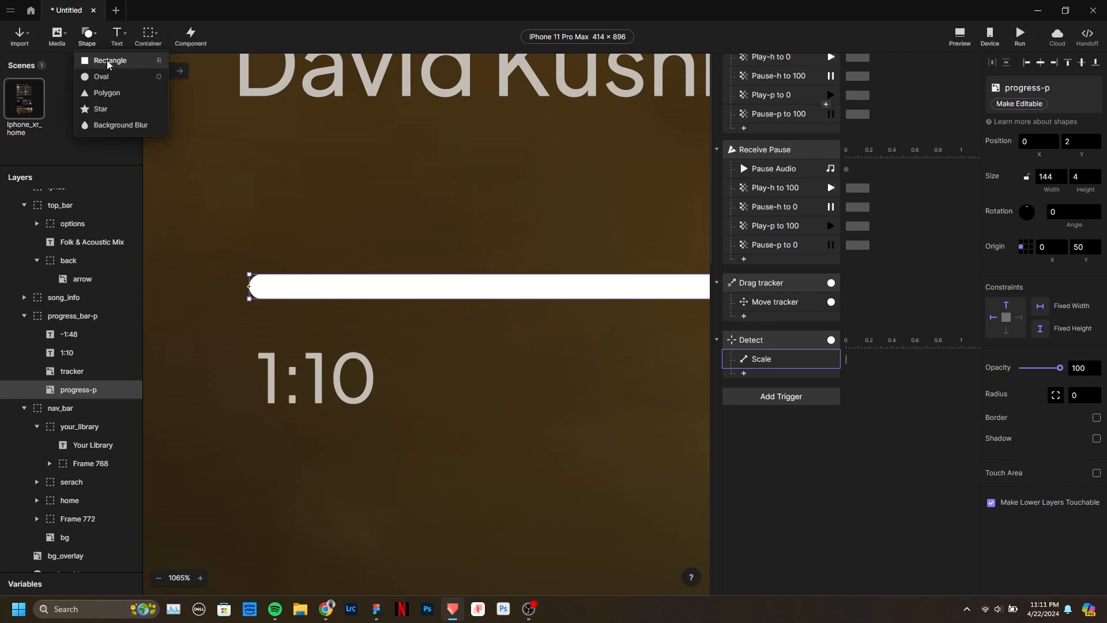
left_click(108, 61)
left_click_drag(250, 274, 624, 324)
scroll(392, 312, "down", 3)
scroll(385, 311, "down", 4)
scroll(478, 288, "up", 5)
scroll(271, 375, "down", 1)
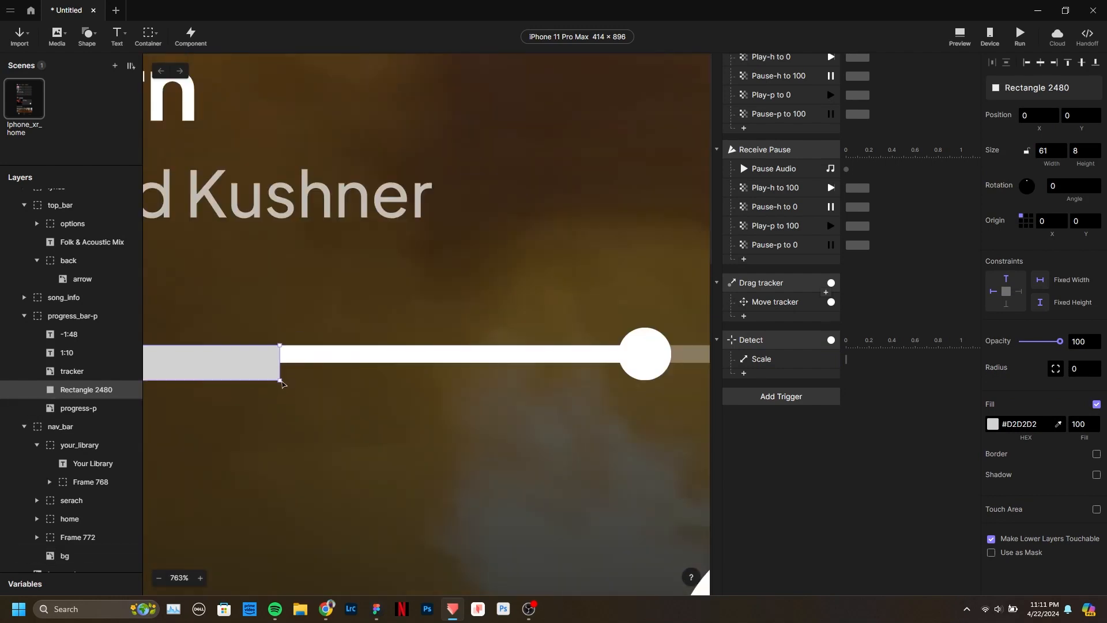
left_click_drag(280, 381, 644, 361)
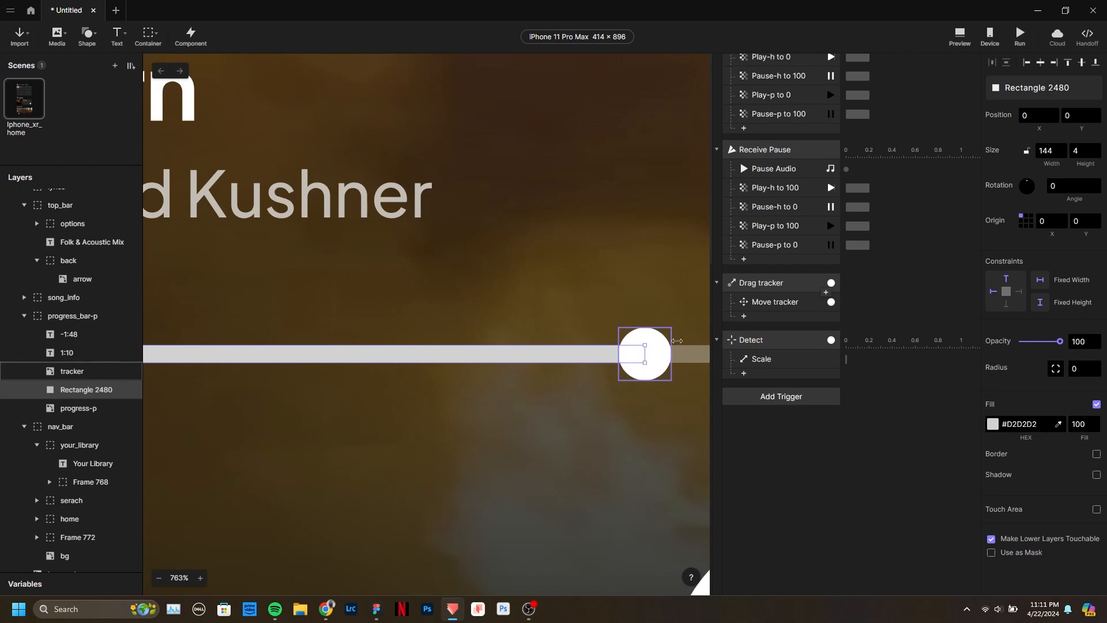
Rename the new rectangle over the progress bar as progress-p-new.
double_click(85, 390)
type("pro")
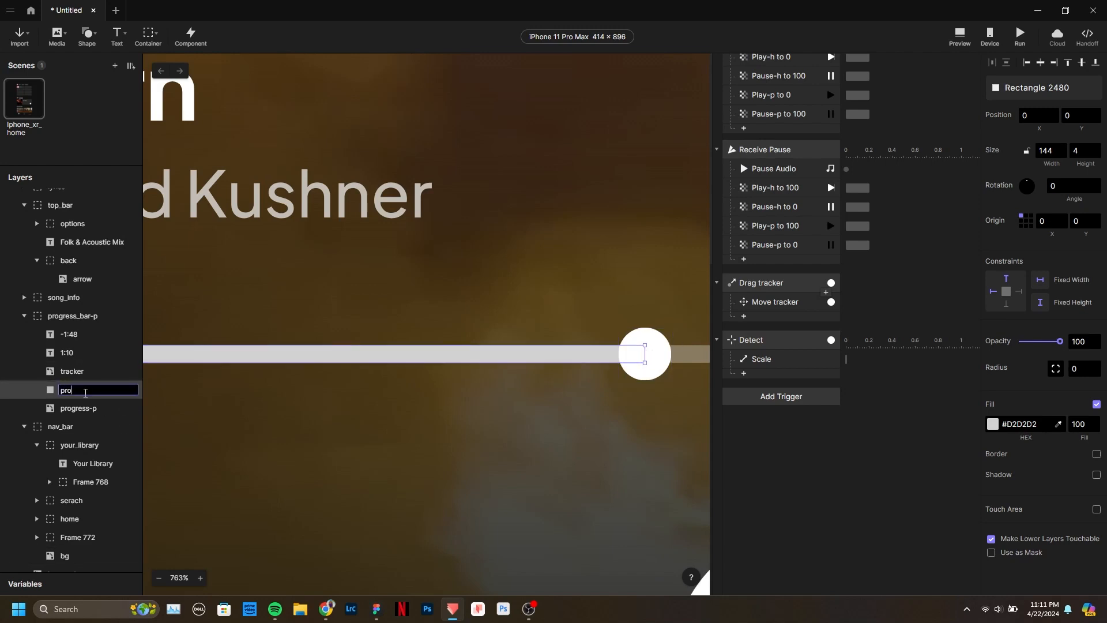
type("gress-p-new")
key("Return")
Fill the progress-p-new rectangle with white (#FFFFFF) and give it a corner radius of 2.
scroll(434, 381, "down", 5)
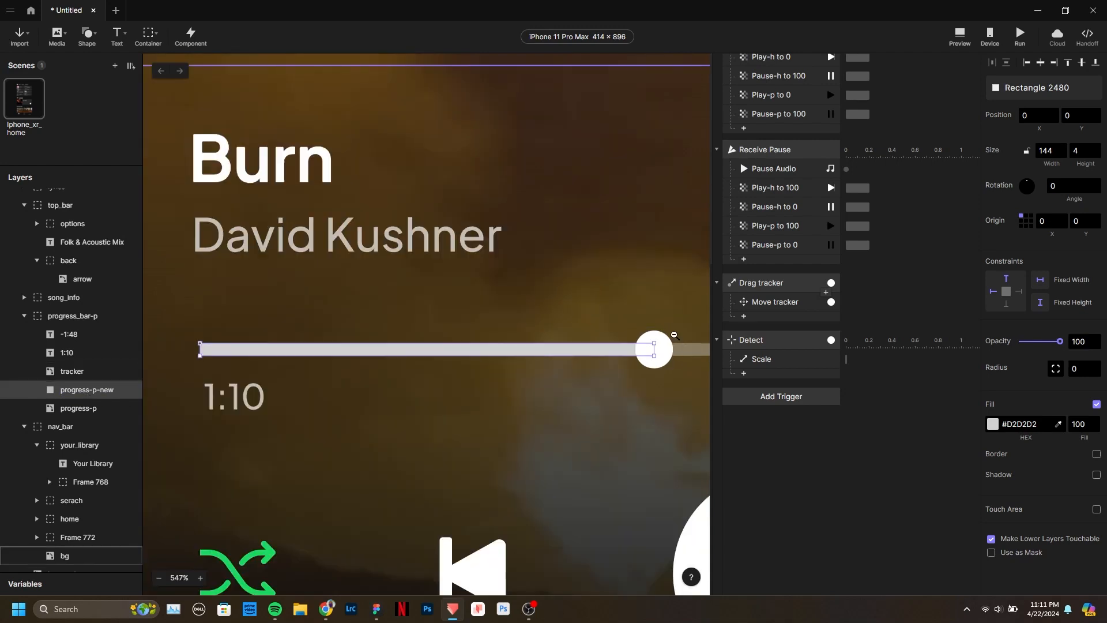
scroll(266, 354, "up", 8)
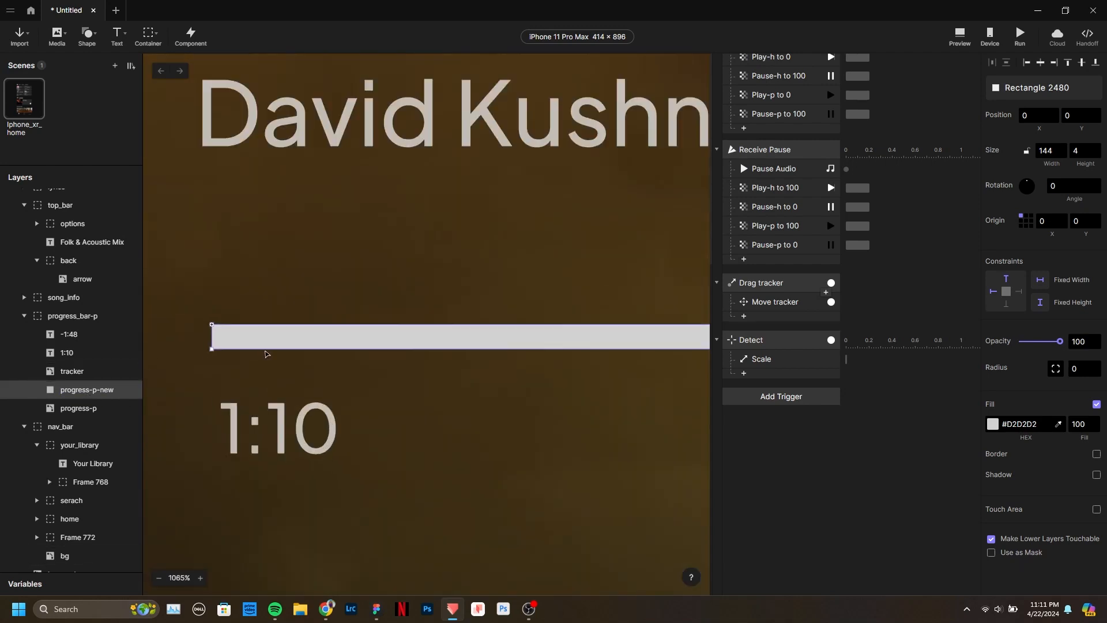
left_click(992, 425)
left_click_drag(934, 353, 731, 172)
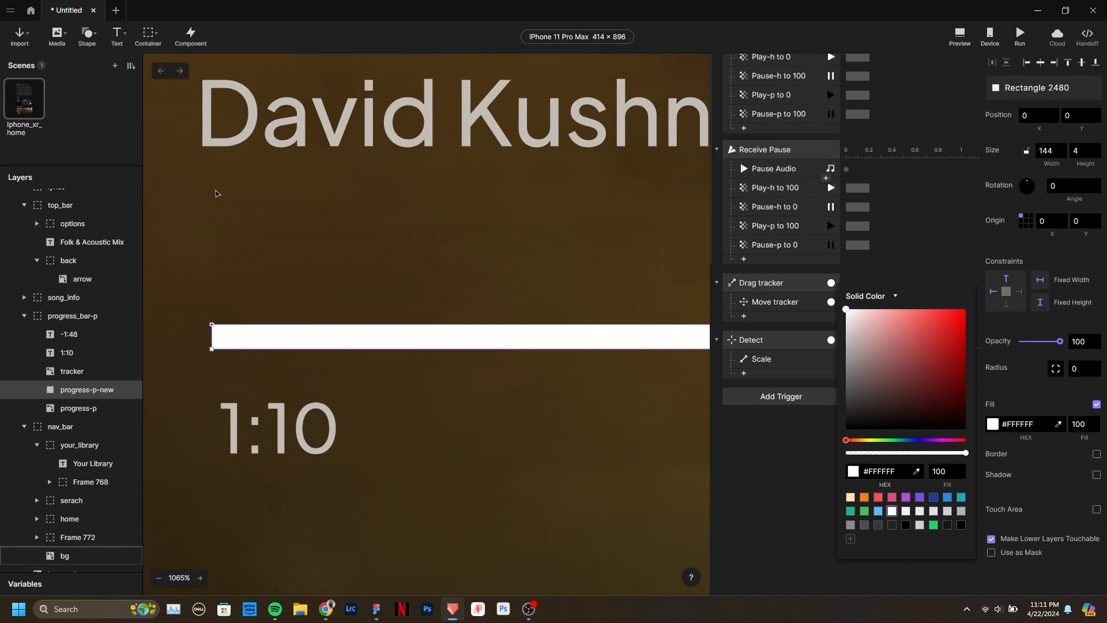
scroll(208, 196, "down", 4)
scroll(594, 208, "up", 3)
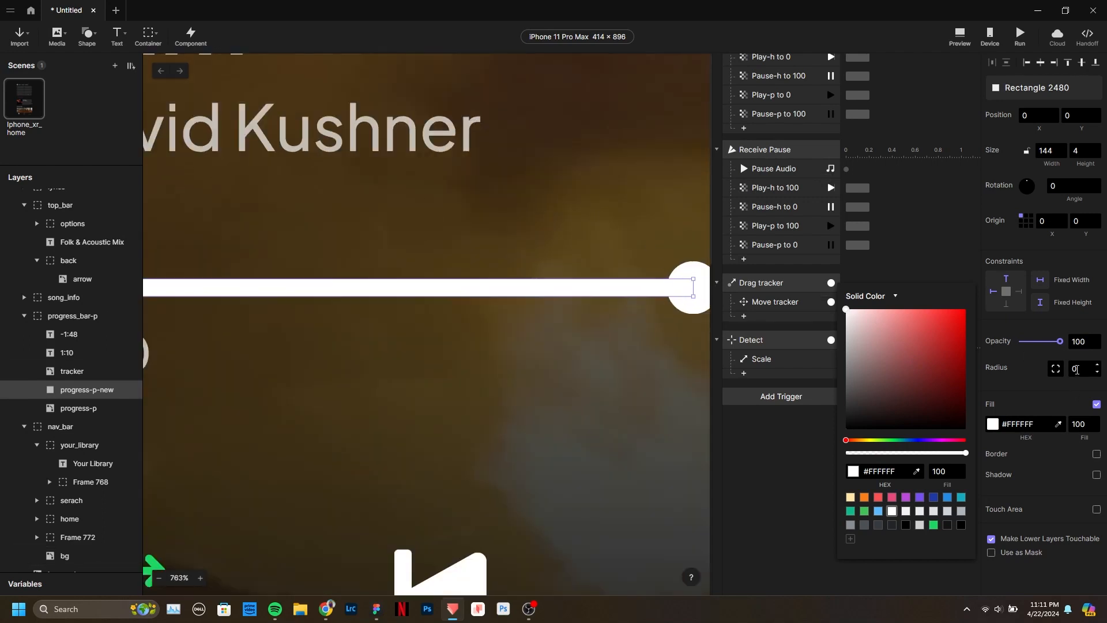
left_click(1075, 367)
left_click_drag(1088, 368, 1067, 372)
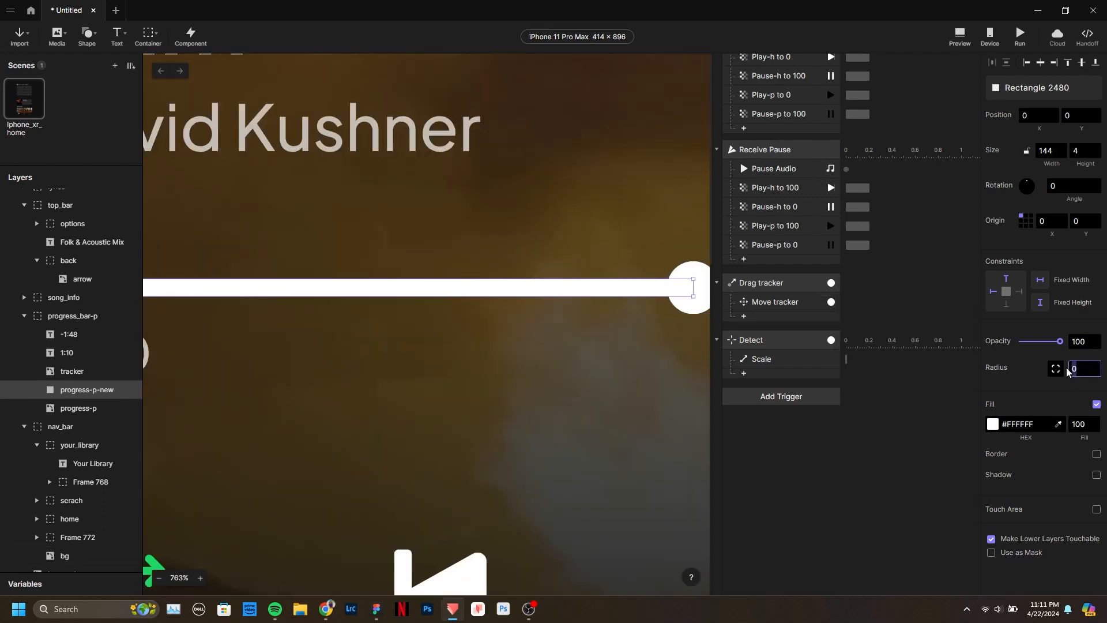
type("2")
Shorten progress-p-new to a width of 13 and raise it just above the bar at Y -5.
scroll(681, 274, "down", 2)
left_click_drag(689, 284, 275, 283)
left_click_drag(263, 285, 262, 269)
scroll(247, 274, "up", 3)
scroll(246, 274, "up", 2)
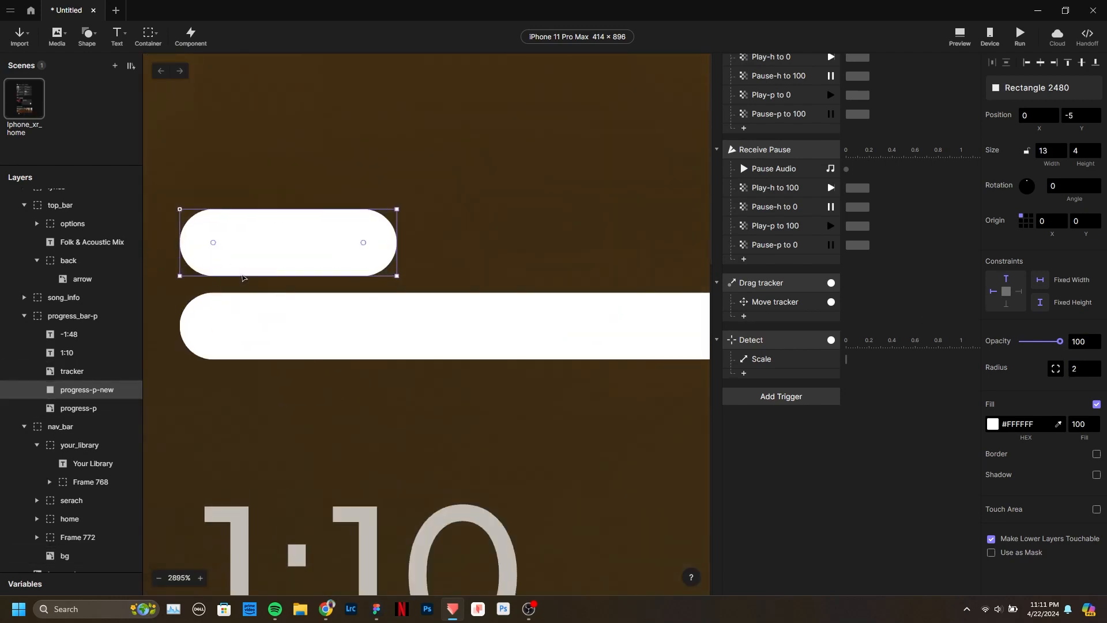
Shorten the original progress-p layer to a width of 13 and compare its ends up close with those of progress-p-new.
left_click(230, 320)
scroll(235, 311, "down", 5)
scroll(453, 315, "down", 6)
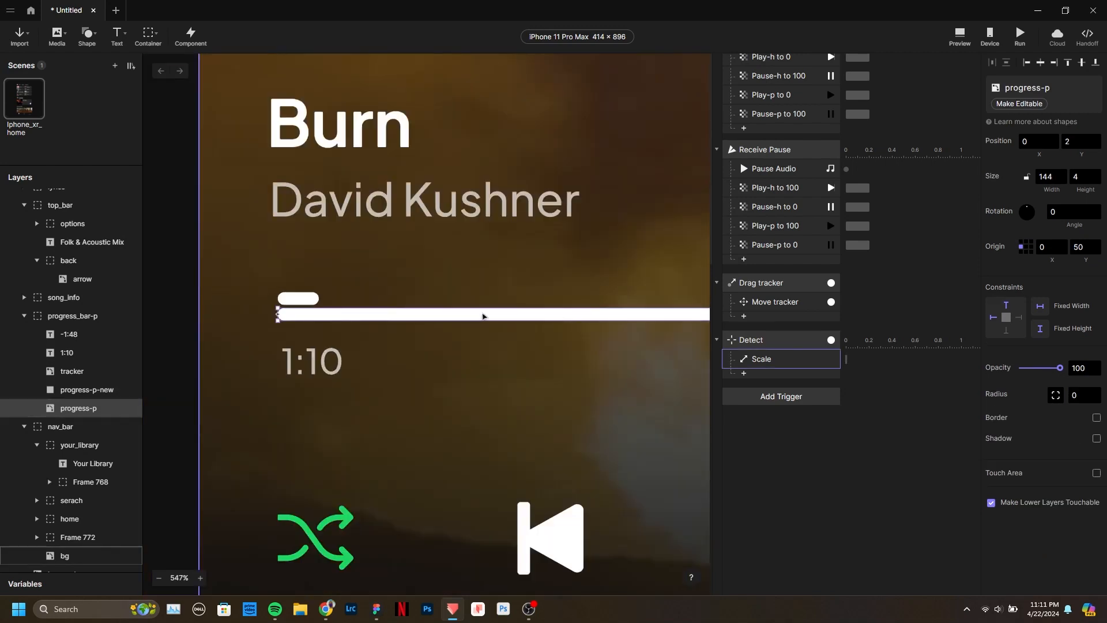
left_click_drag(616, 316, 603, 388)
scroll(391, 315, "down", 2)
scroll(392, 316, "up", 18)
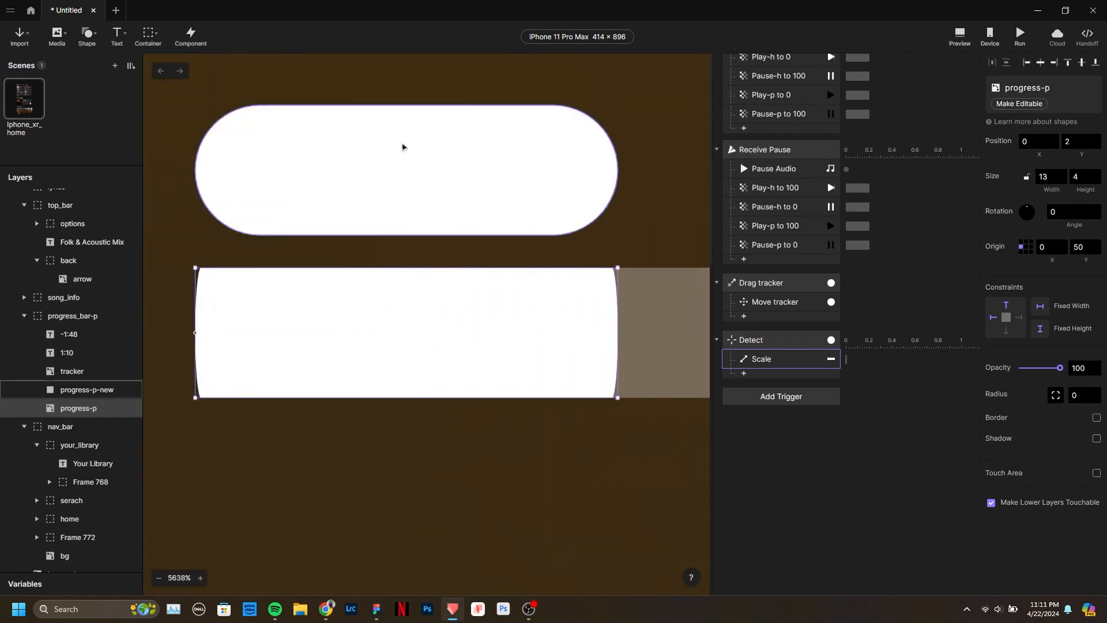
scroll(293, 196, "down", 6)
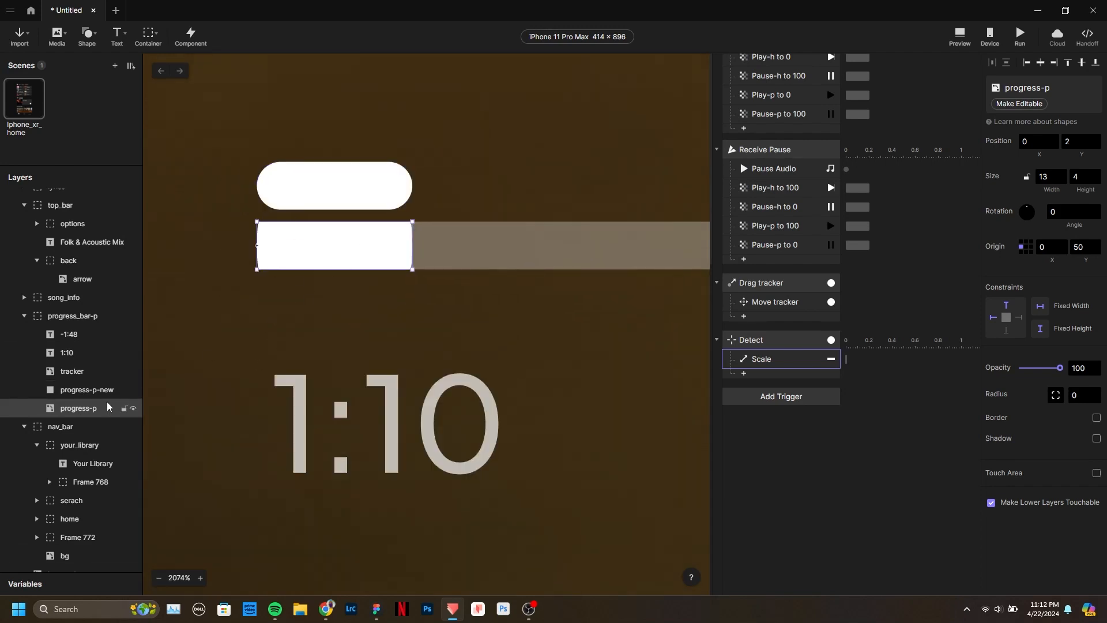
Move progress-p-new back onto the bar at Y 0 and delete the original progress-p layer.
left_click(339, 190)
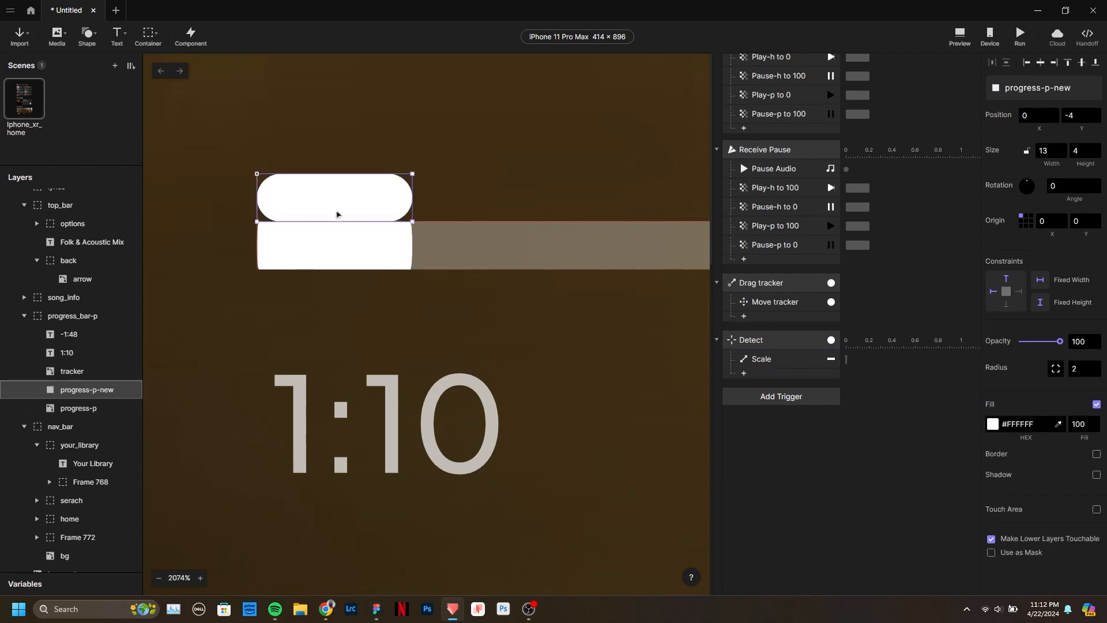
left_click_drag(339, 190, 338, 243)
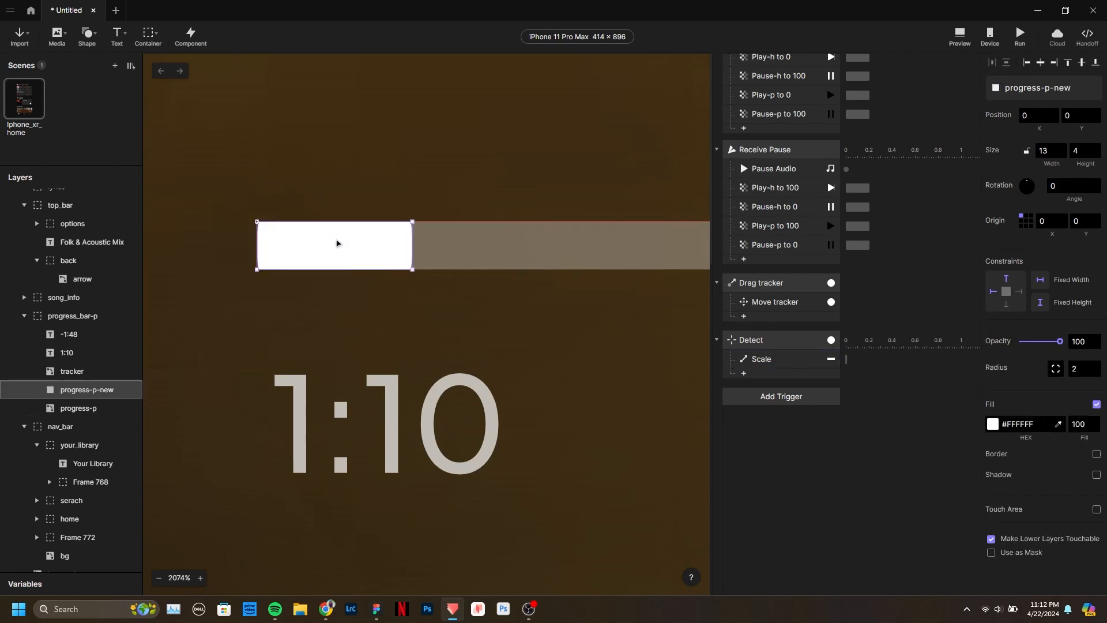
left_click(83, 409)
key("Delete")
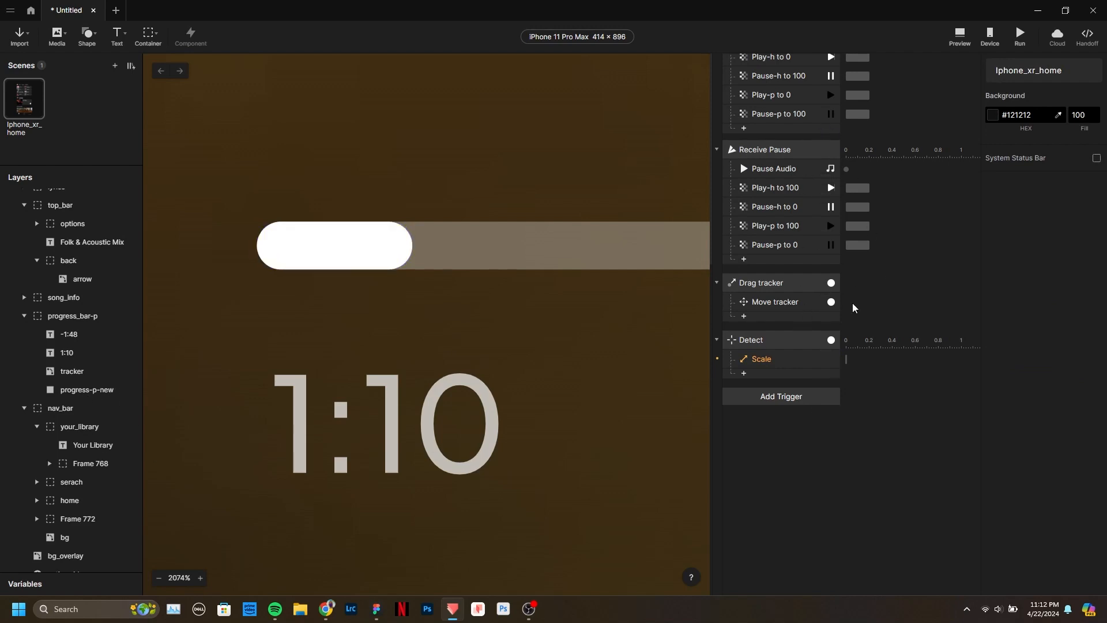
Assign the progress-p-new layer as the target of the Detect trigger's Scale response.
left_click(774, 361)
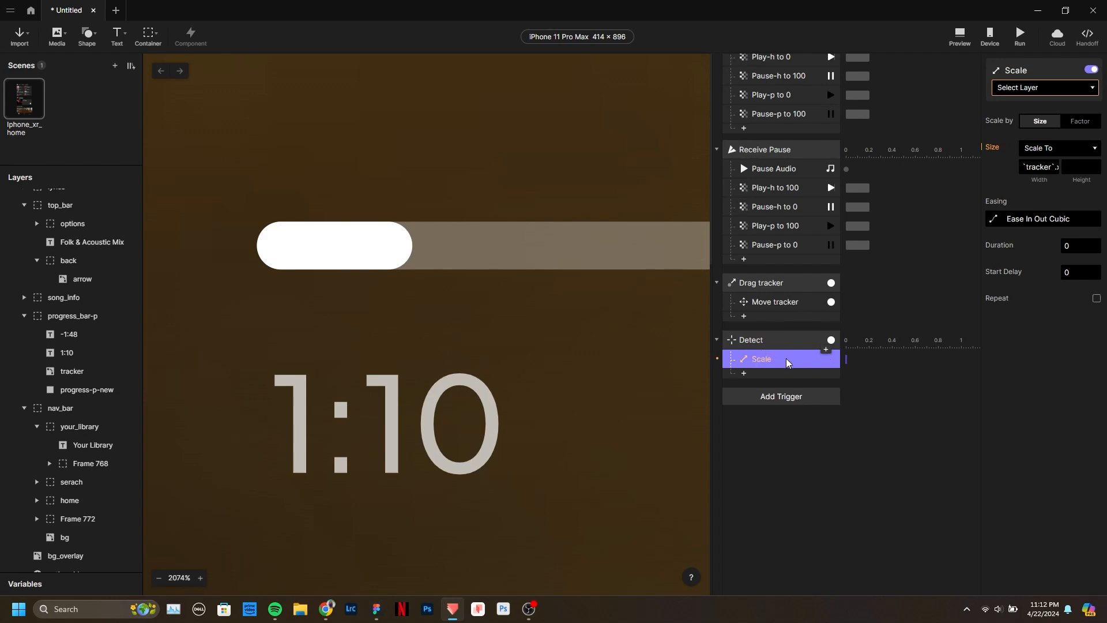
scroll(182, 303, "down", 5)
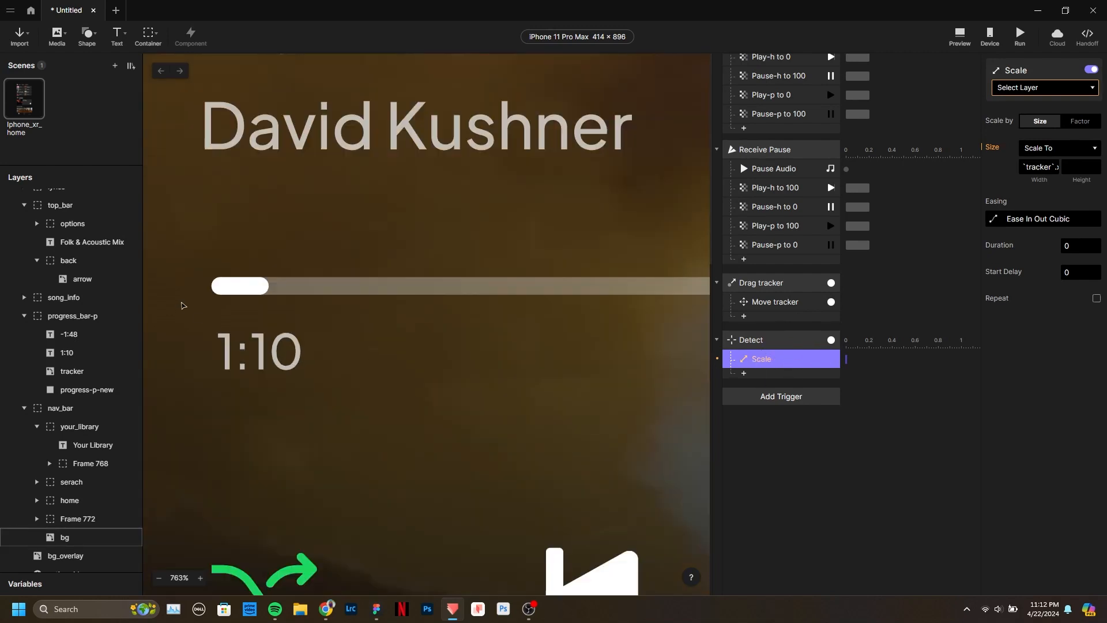
left_click(1067, 90)
type("progr")
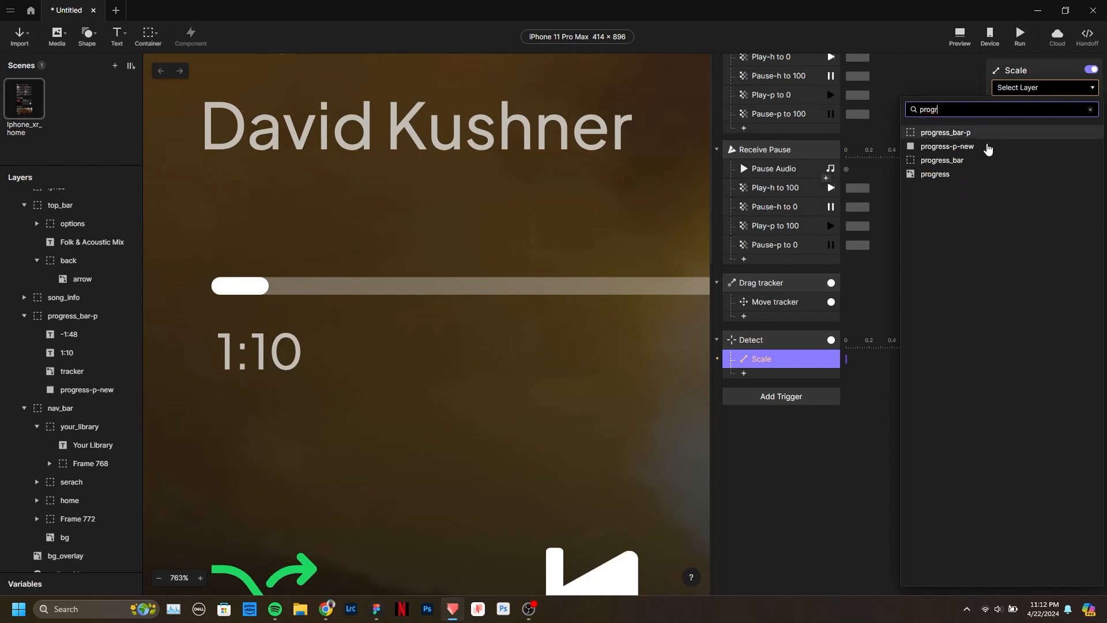
left_click(988, 149)
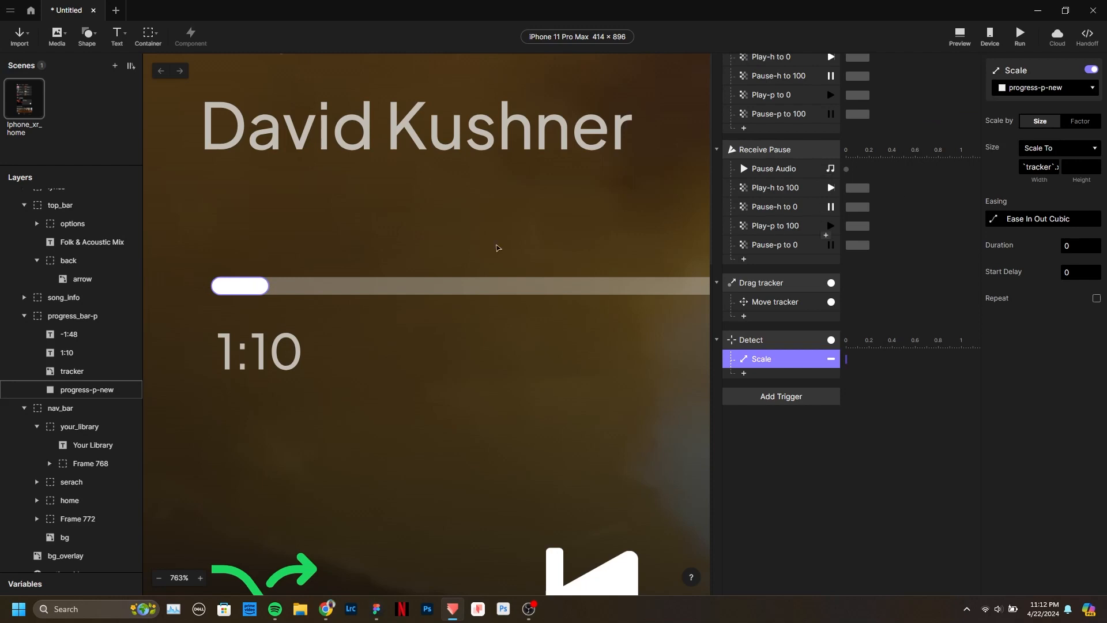
Stretch progress-p-new to a width of 144 so that it ends at the tracker's centre.
scroll(235, 237, "down", 5)
left_click(250, 260)
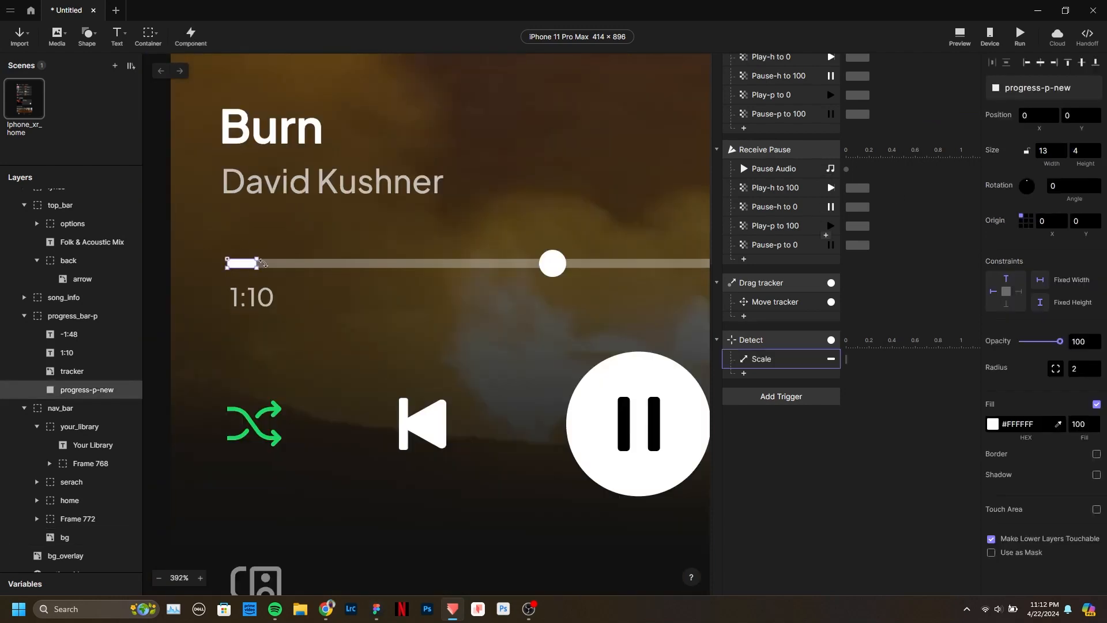
left_click_drag(260, 264, 554, 263)
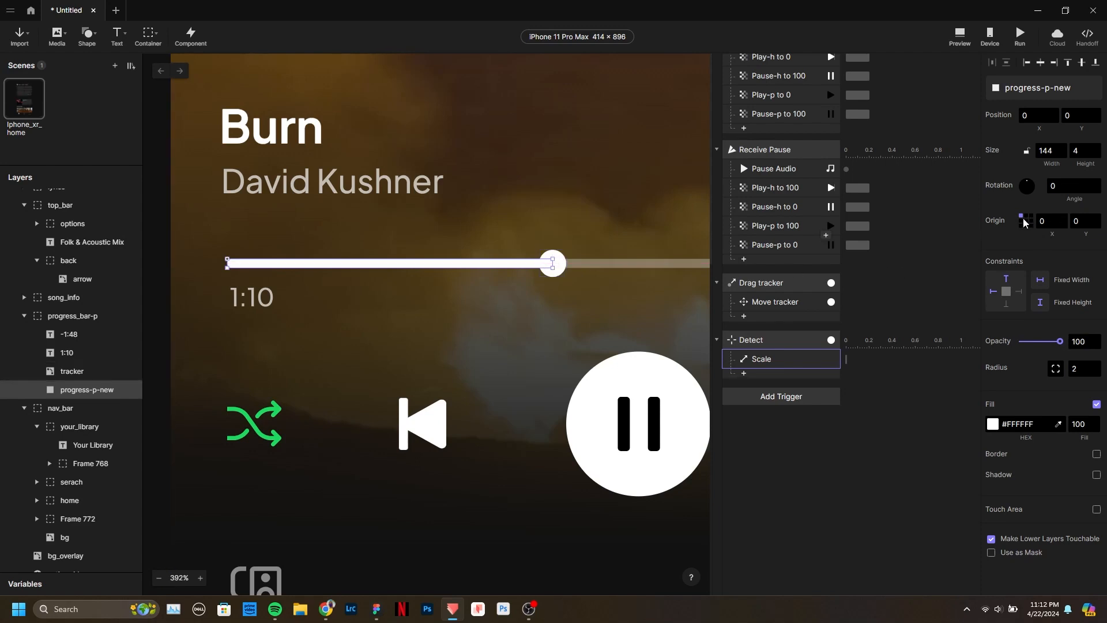
left_click(875, 435)
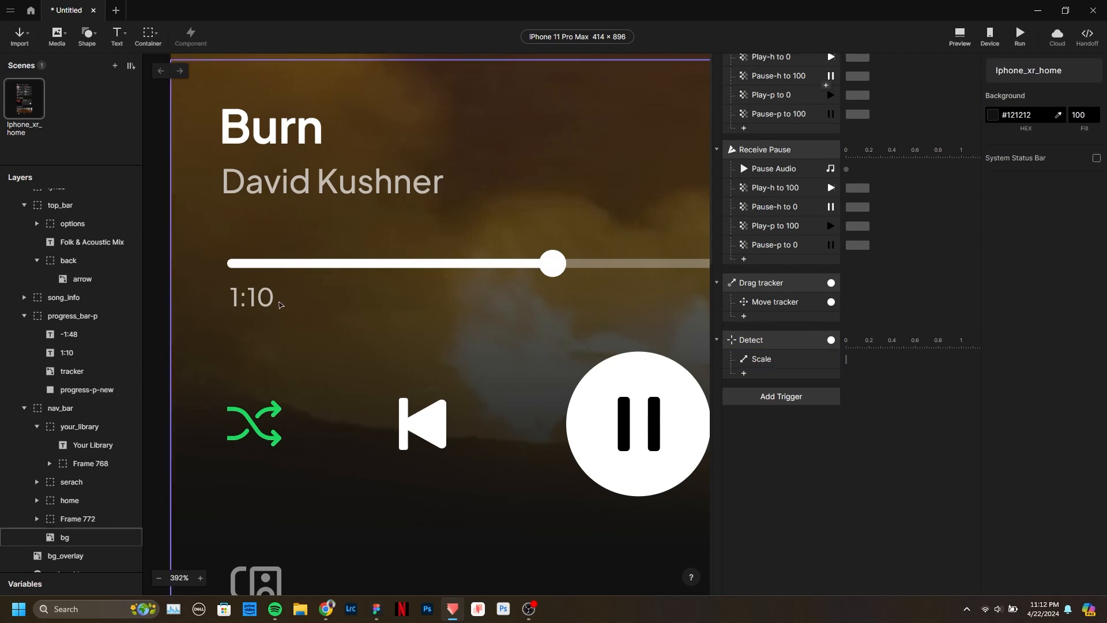
Preview the prototype, open the player screen and slide the tracker along the bar to test the progress fill.
scroll(234, 226, "down", 3)
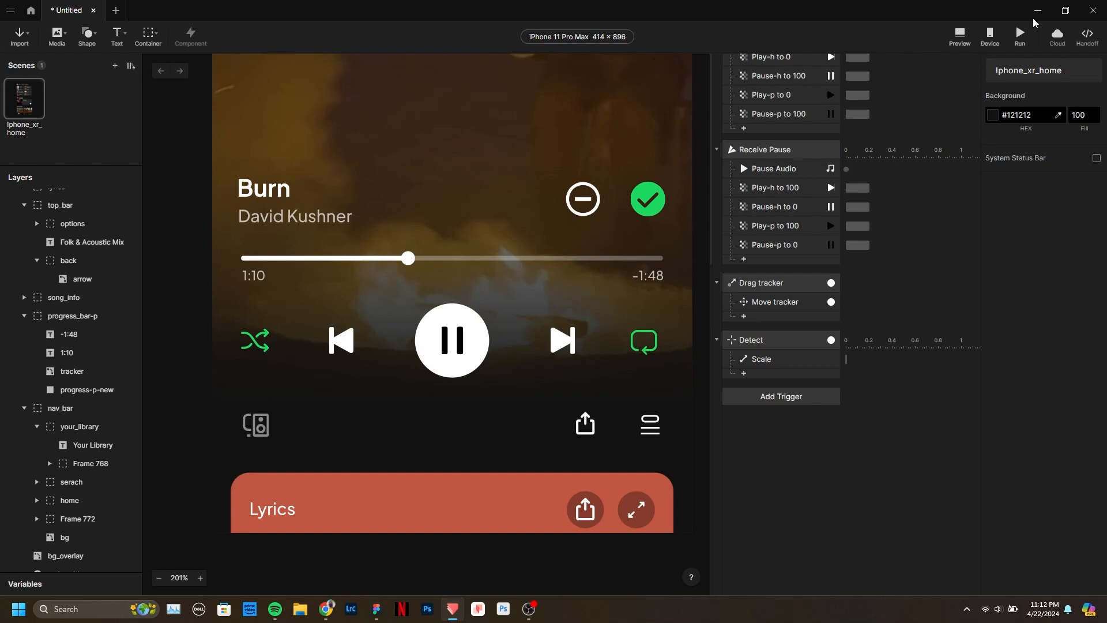
left_click(960, 35)
left_click(585, 490)
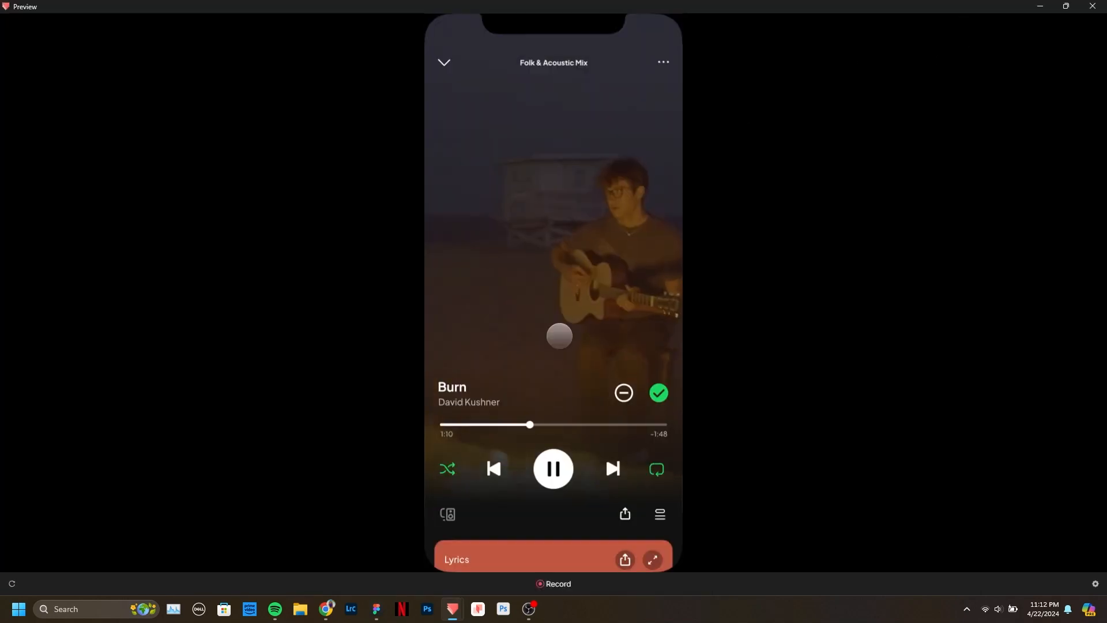
left_click_drag(530, 424, 538, 445)
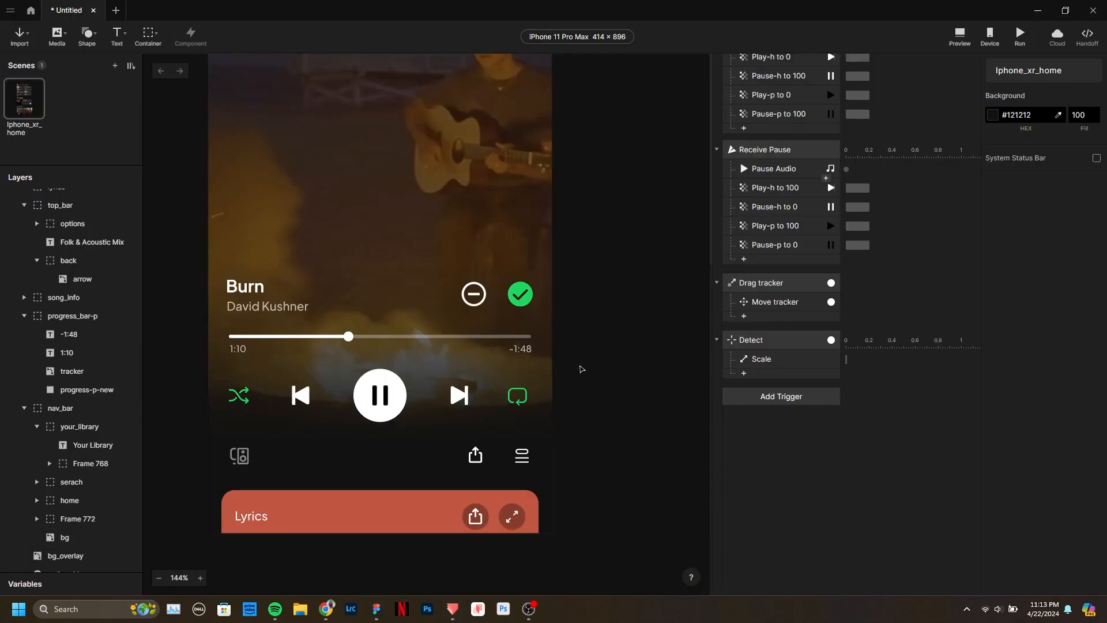
scroll(579, 371, "down", 5)
scroll(559, 302, "up", 3)
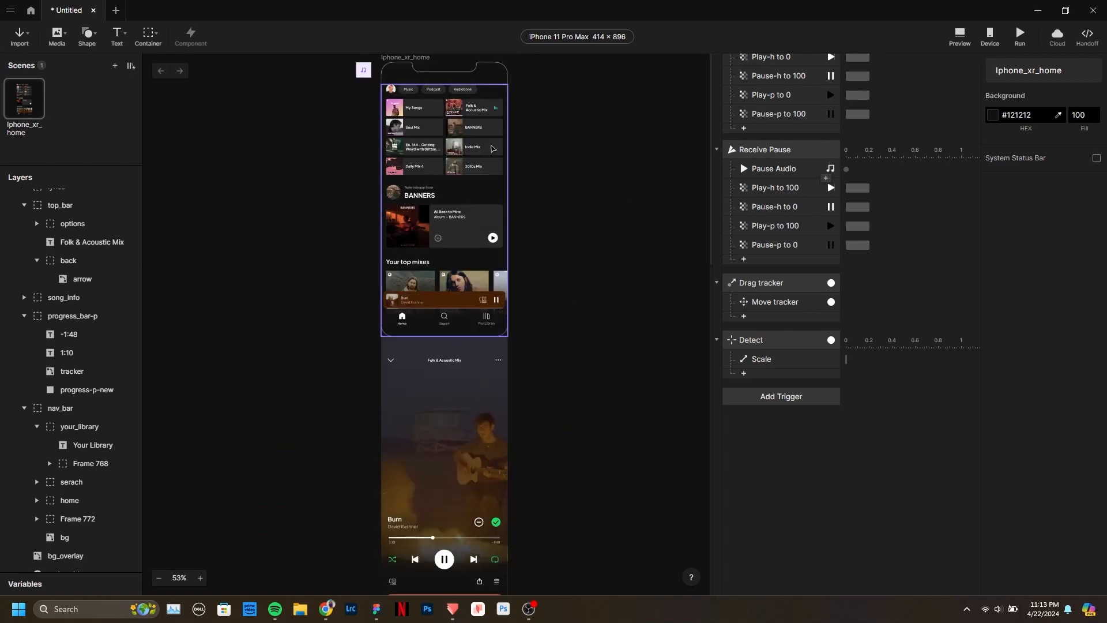
scroll(490, 149, "down", 4)
scroll(412, 385, "up", 5)
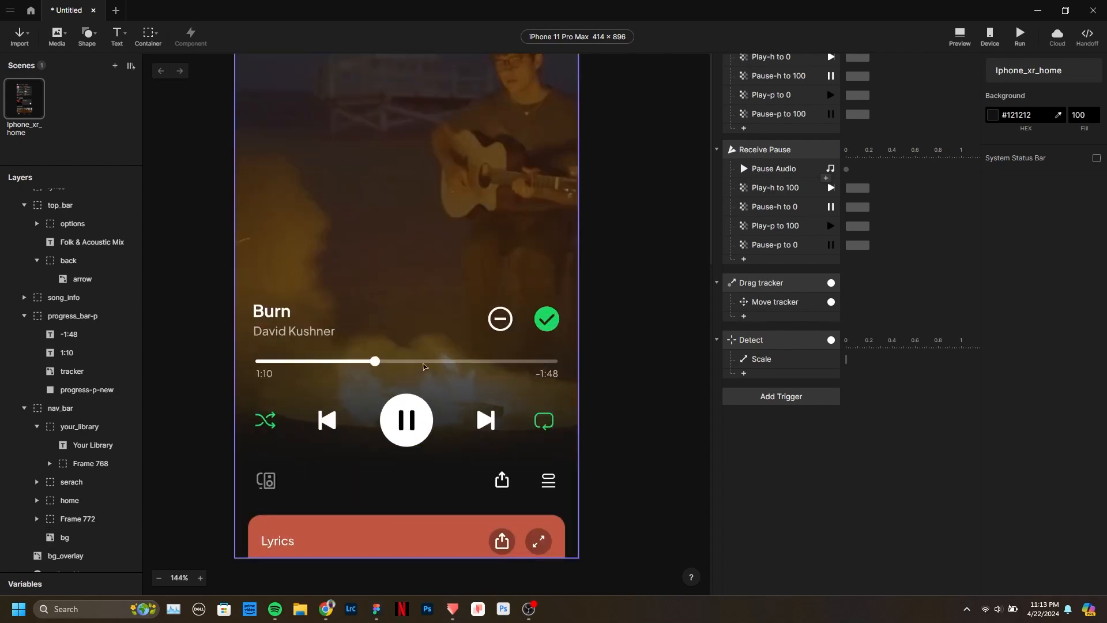
Collapse the player and home groups in the layer list and clear the selection.
left_click(41, 584)
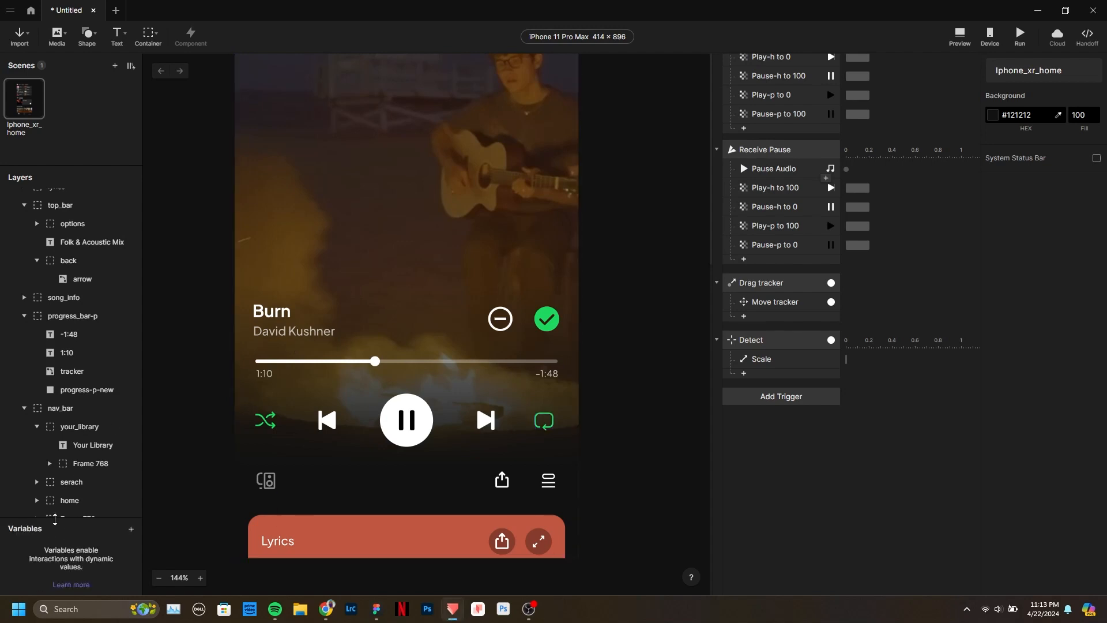
left_click(69, 517)
scroll(86, 461, "down", 2)
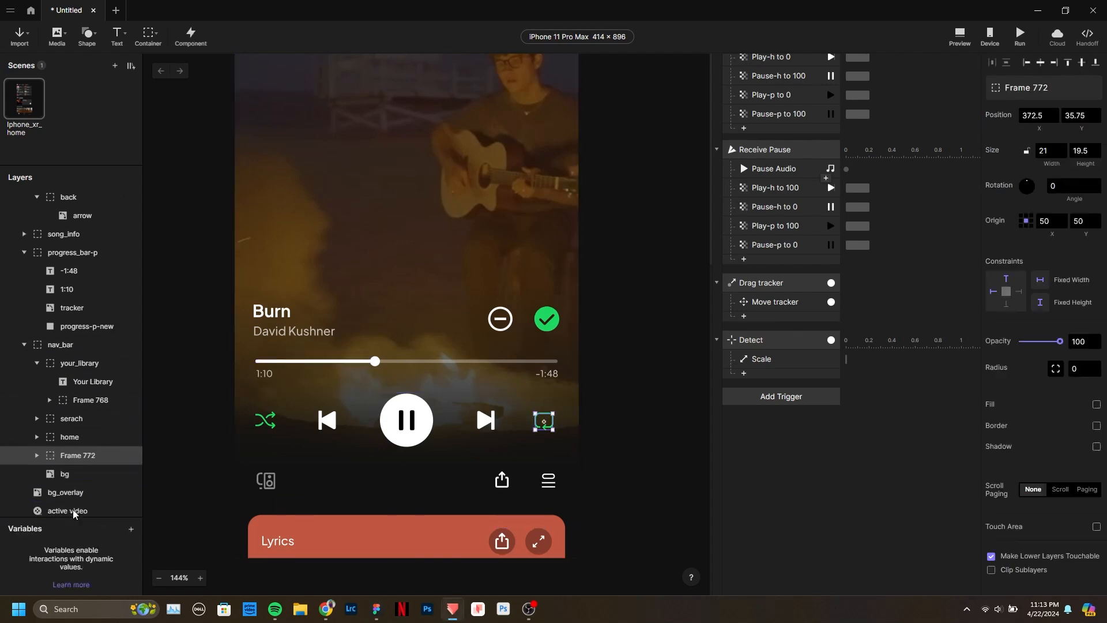
scroll(98, 467, "down", 1)
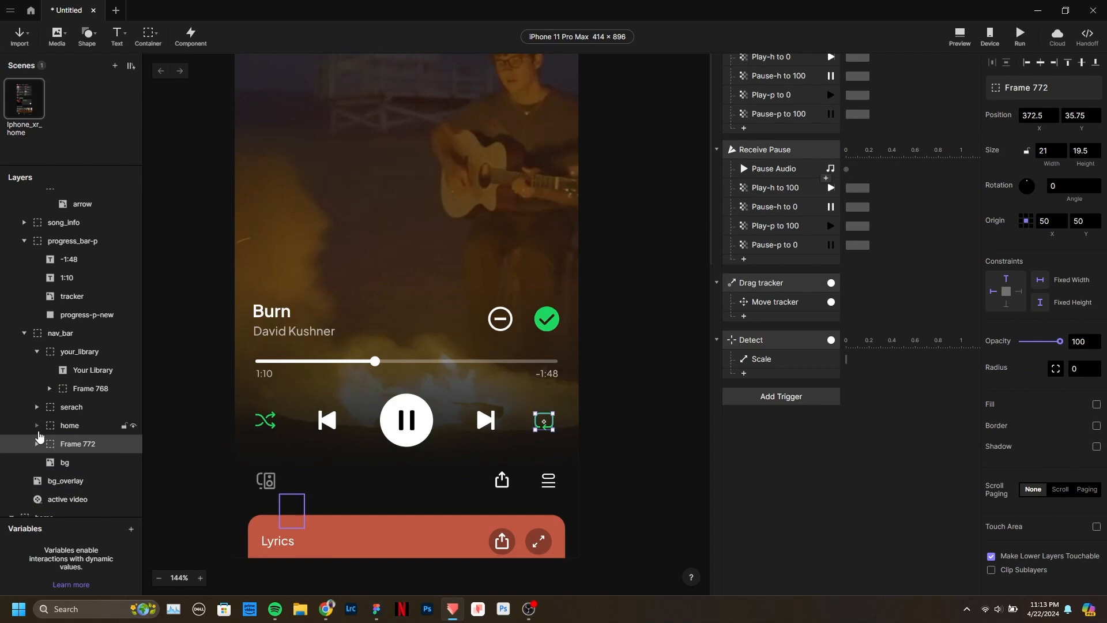
scroll(23, 288, "up", 5)
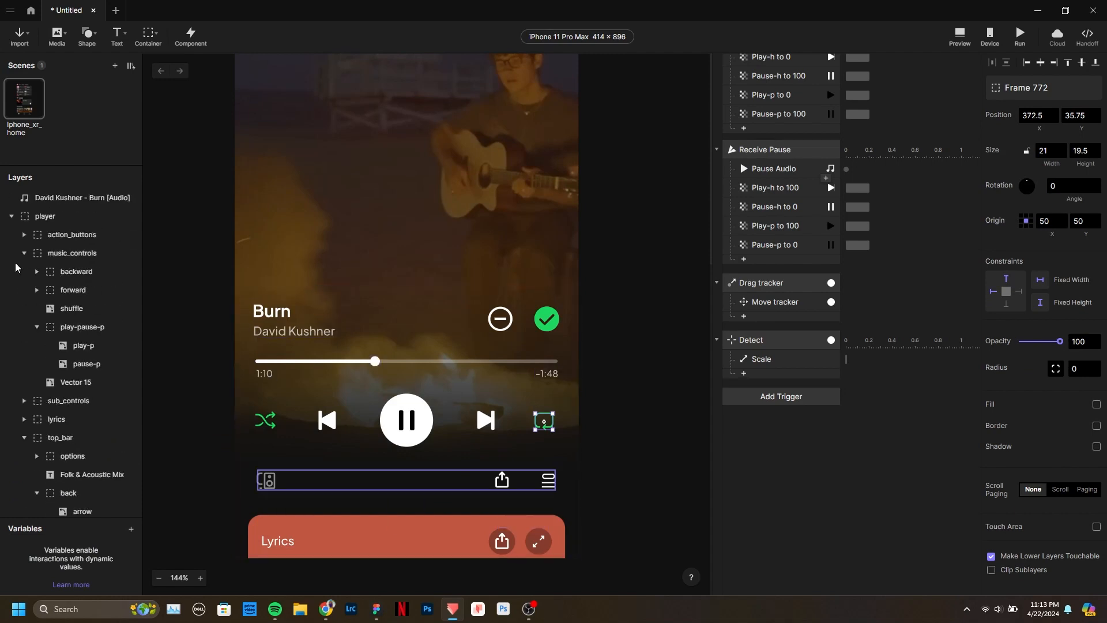
left_click(12, 216)
left_click(12, 235)
left_click(33, 508)
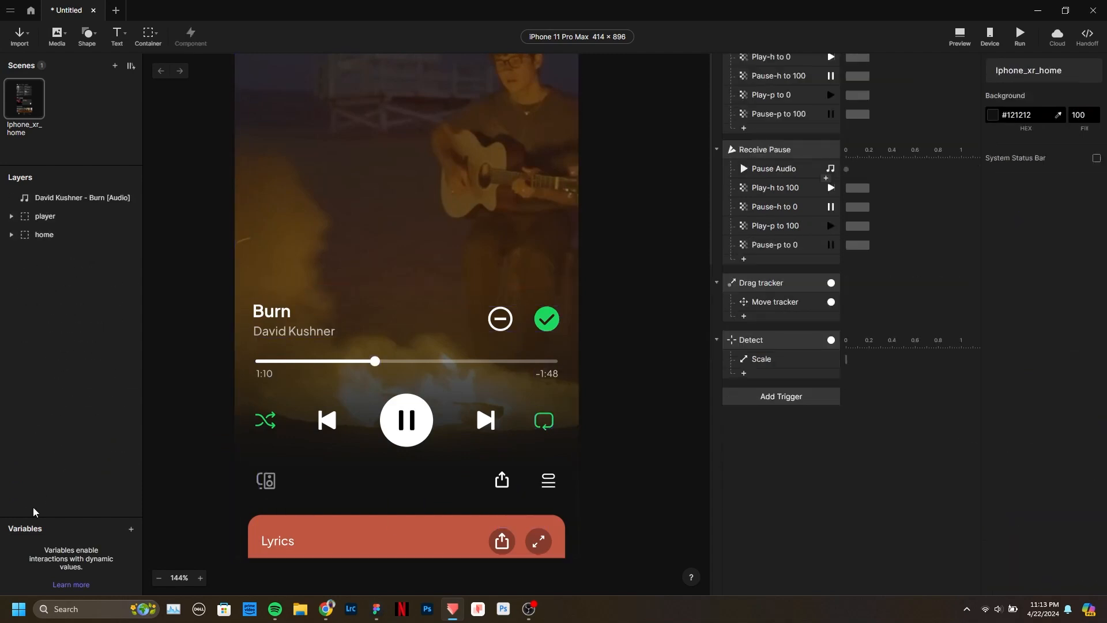
Add a new variable for this scene only and enlarge the Variables area to make room for more.
left_click(36, 530)
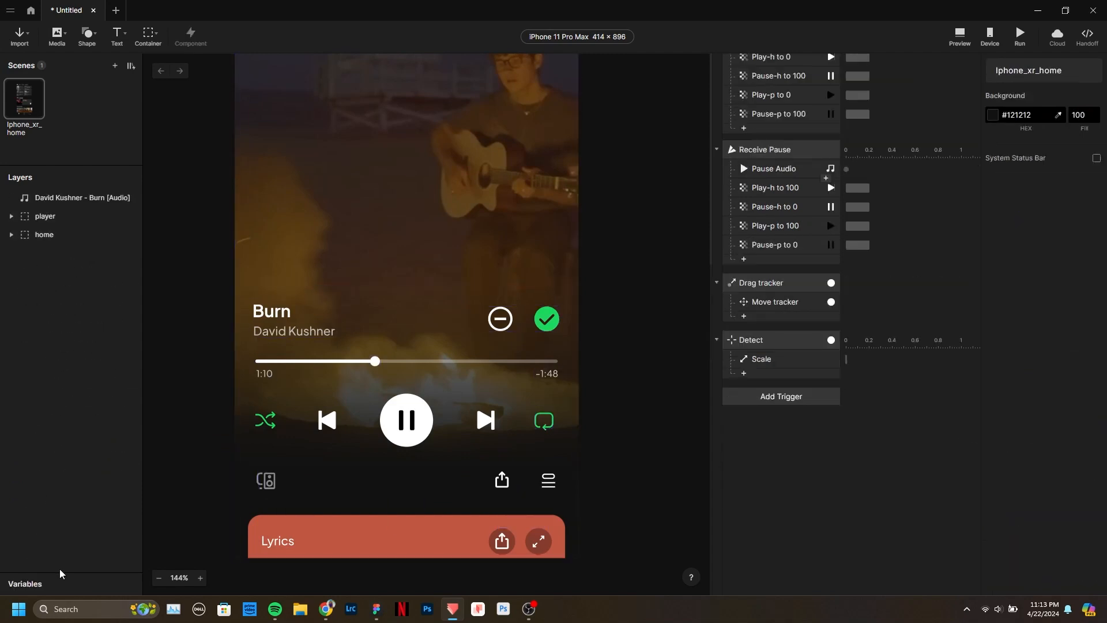
left_click(37, 587)
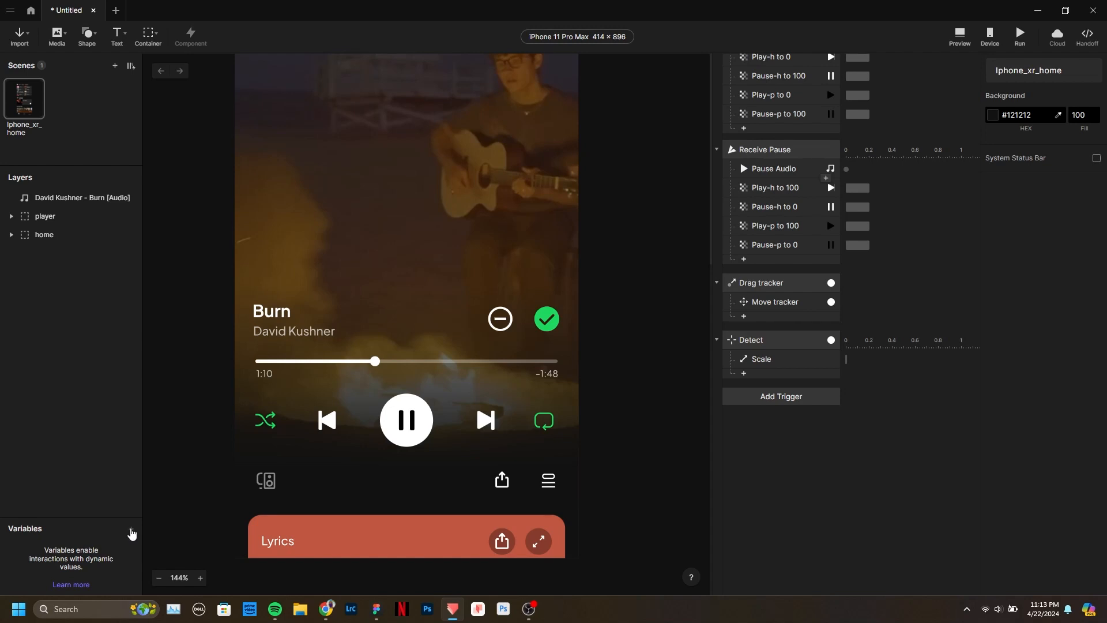
left_click(132, 533)
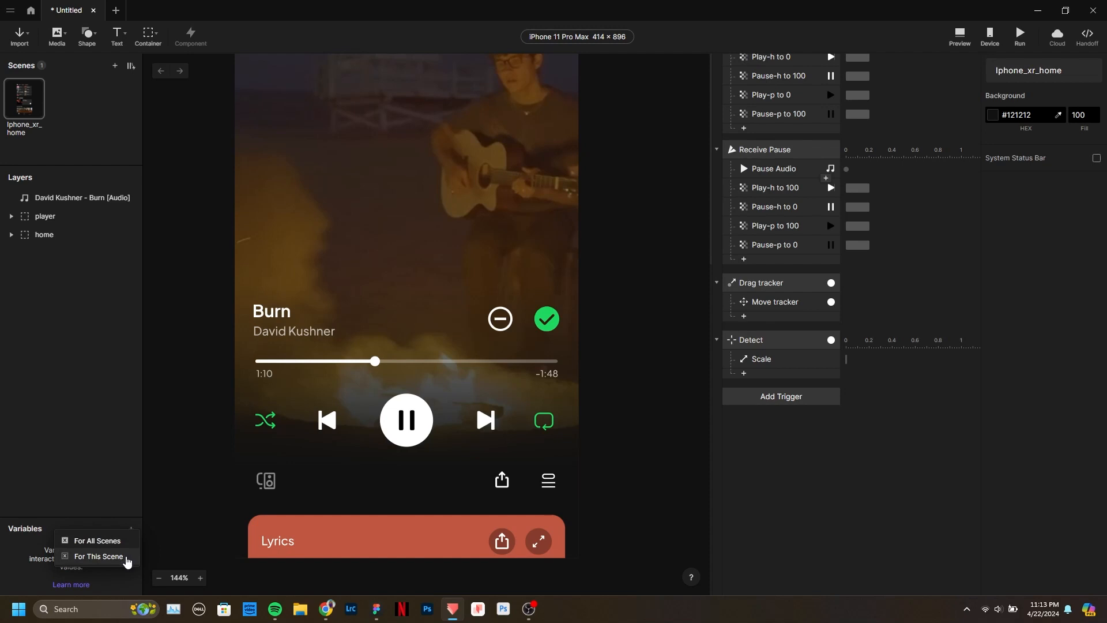
left_click(128, 562)
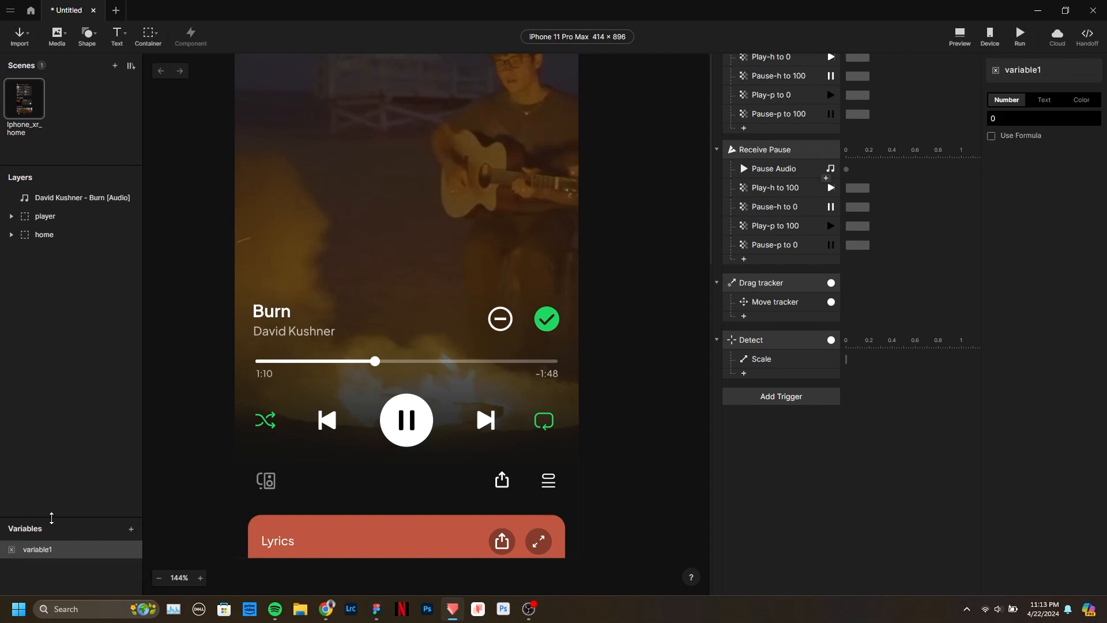
left_click_drag(54, 514, 54, 397)
left_click(146, 384)
scroll(365, 382, "down", 2)
scroll(481, 376, "up", 3)
scroll(529, 358, "down", 1)
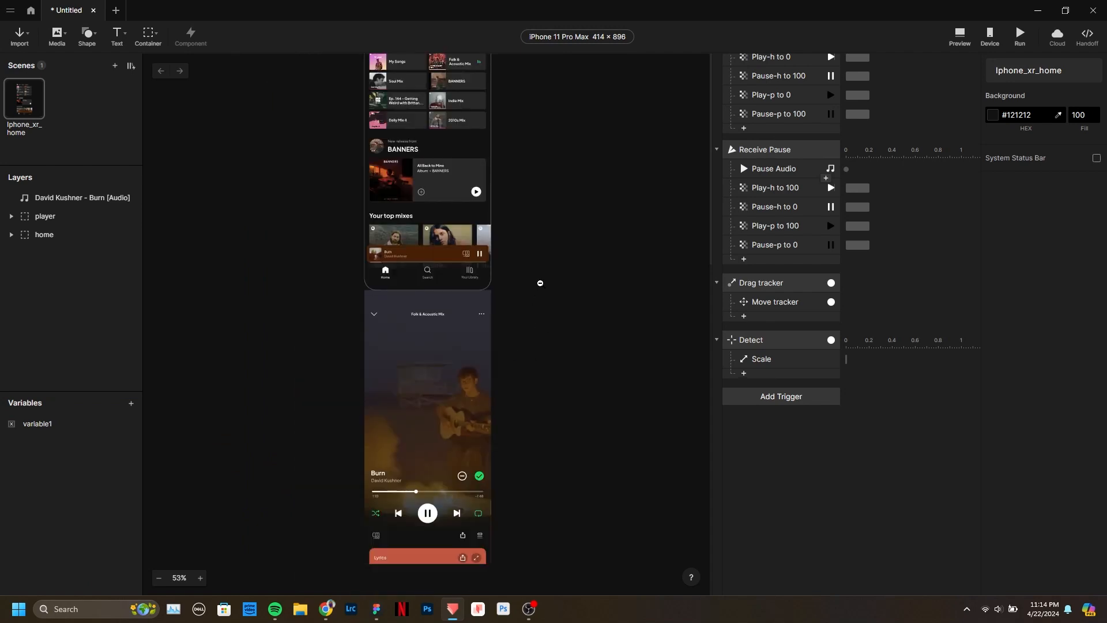
Open variable1 and look through its Text and Color types, leaving it as a Number.
scroll(540, 283, "up", 2)
scroll(519, 135, "up", 1)
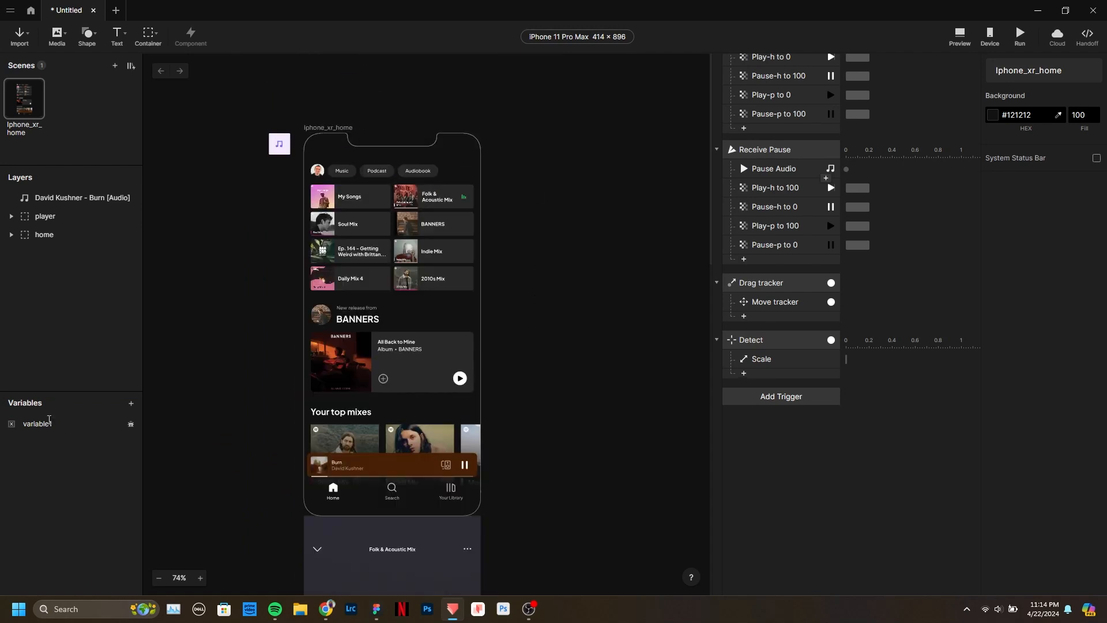
left_click(61, 423)
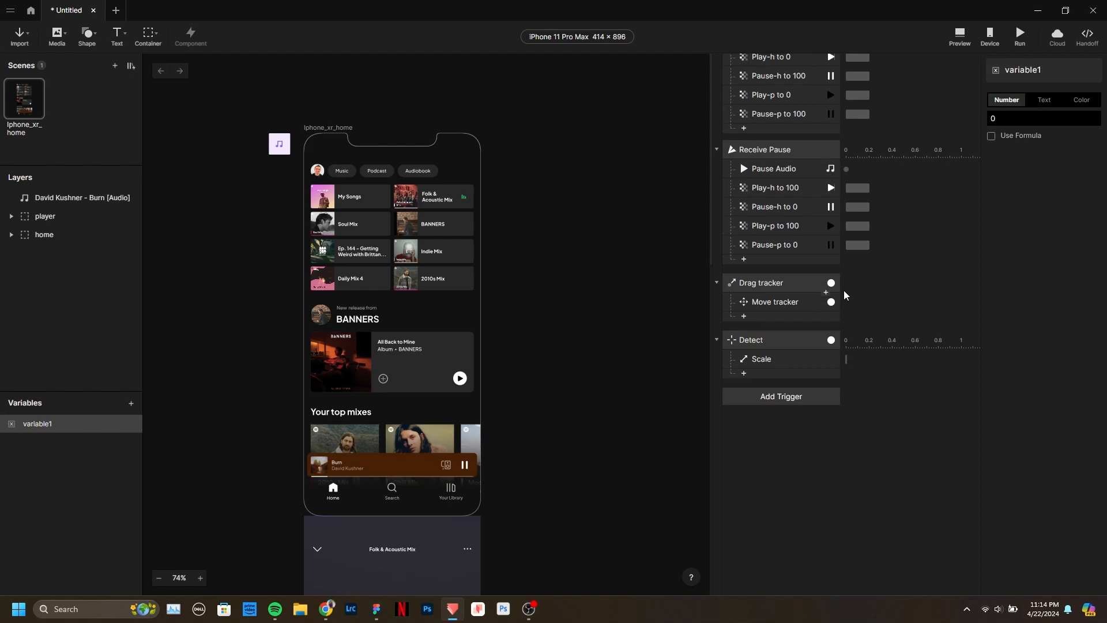
left_click(1041, 102)
left_click(1086, 102)
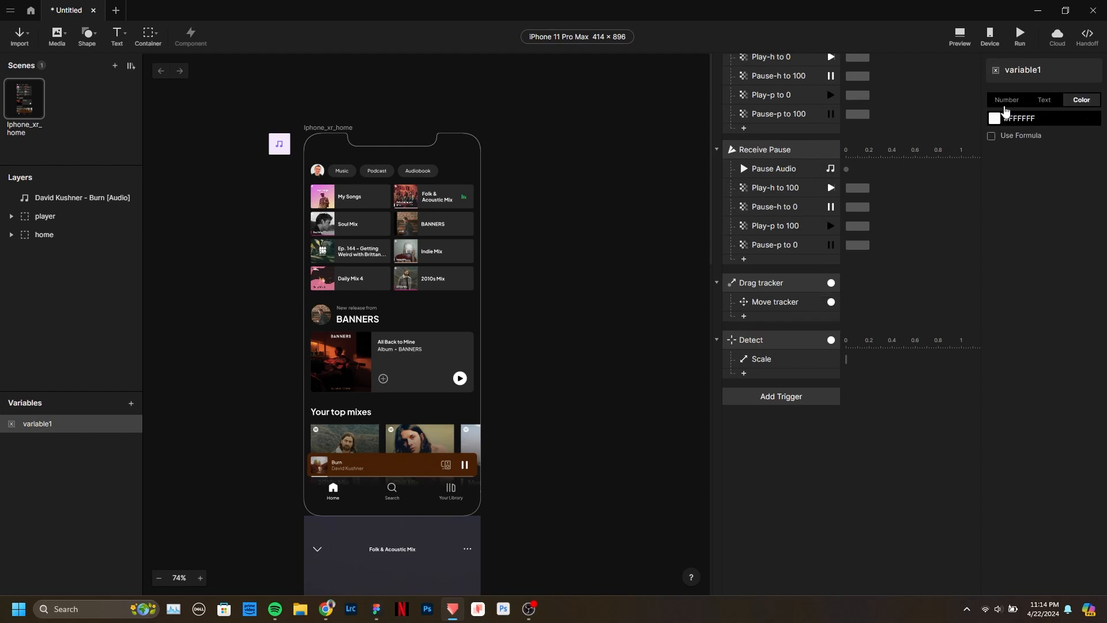
left_click(1006, 102)
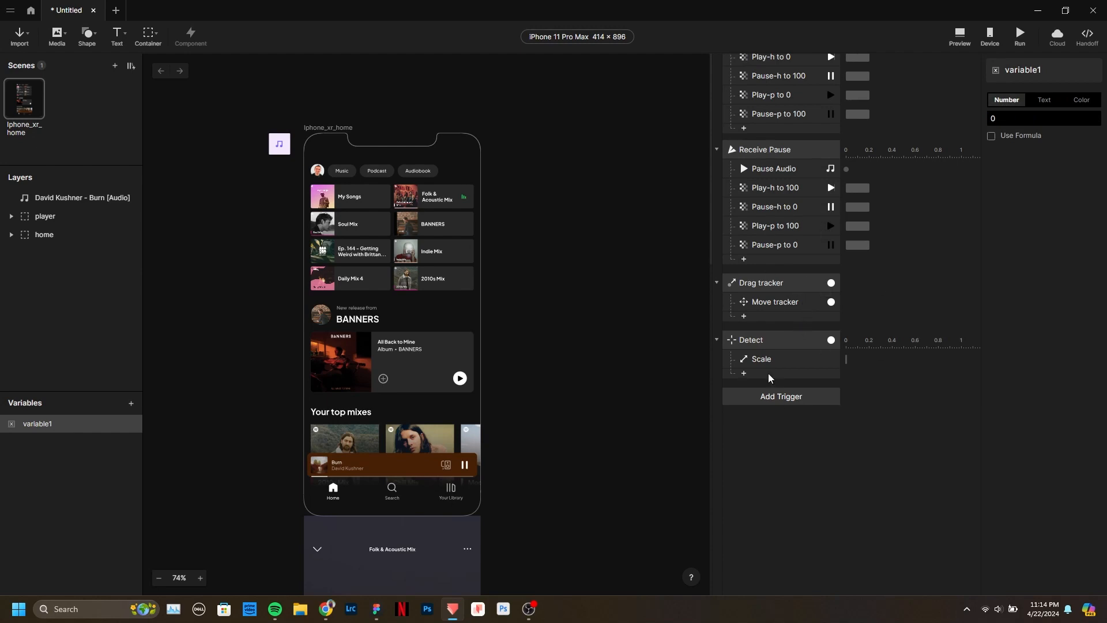
Try adding a Tap trigger with an Assign response, view its variable choices, and undo both additions.
left_click(785, 400)
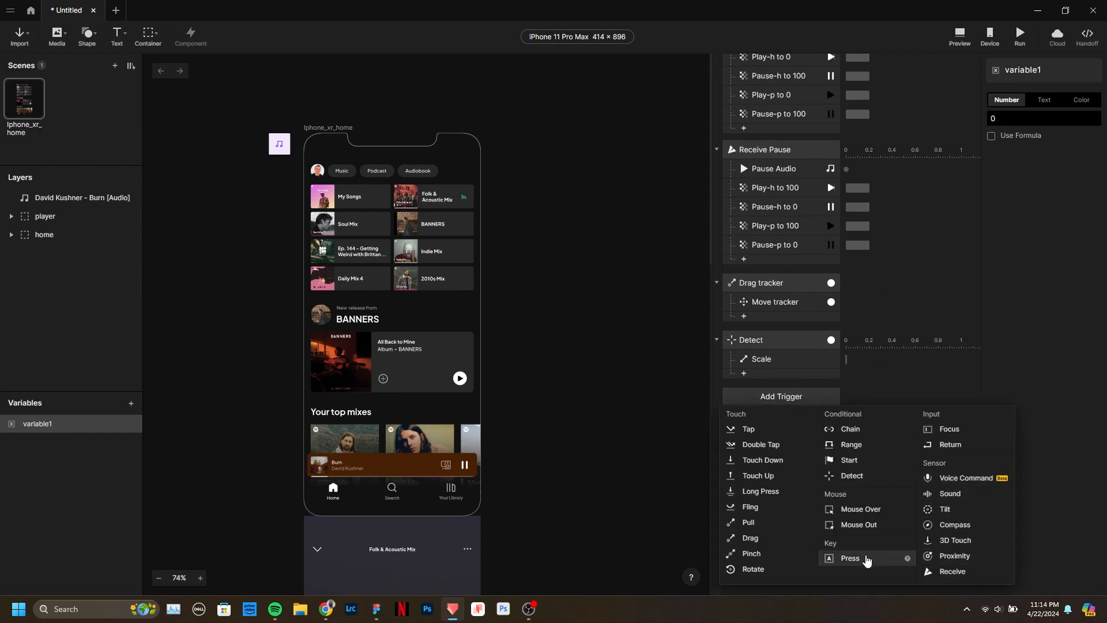
left_click(749, 430)
left_click(775, 417)
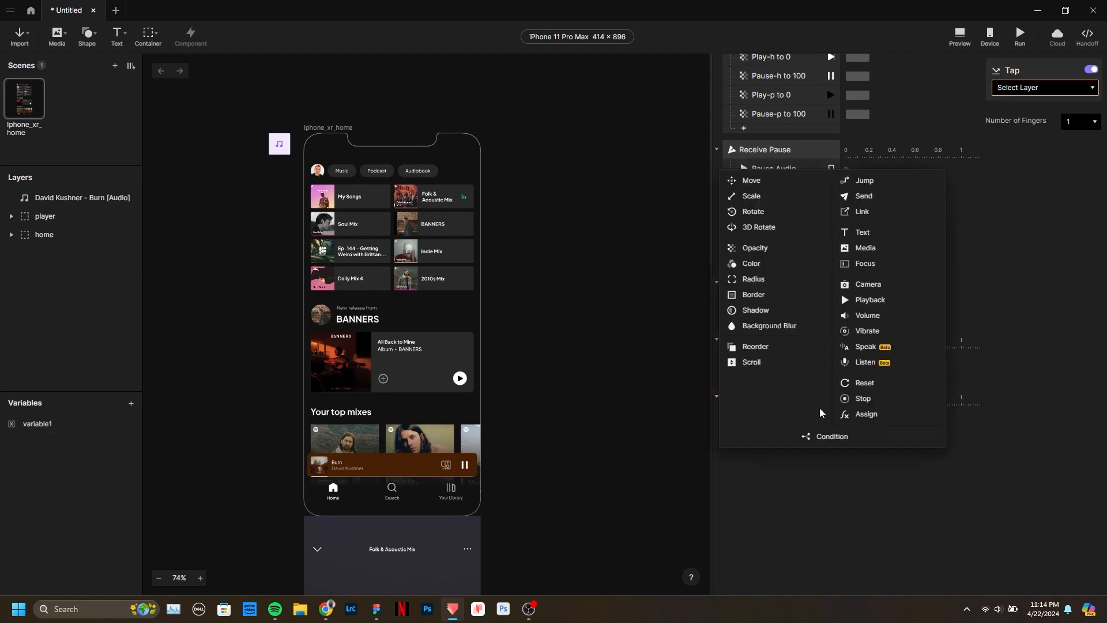
left_click(867, 414)
left_click(1028, 87)
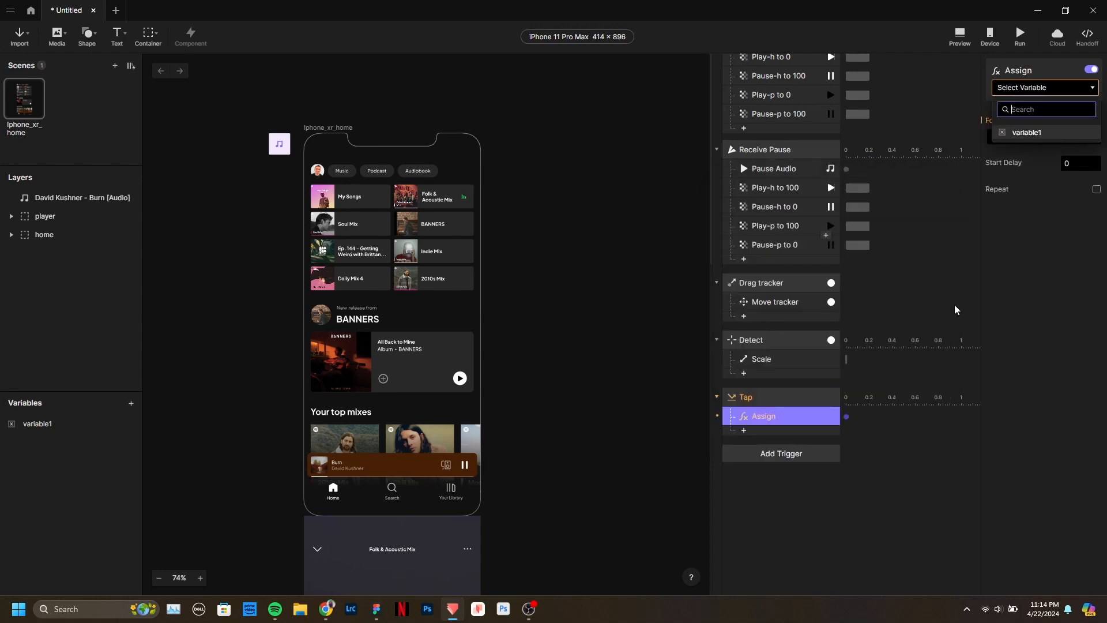
left_click(919, 506)
key("ctrl+z")
key("ctrl+z")
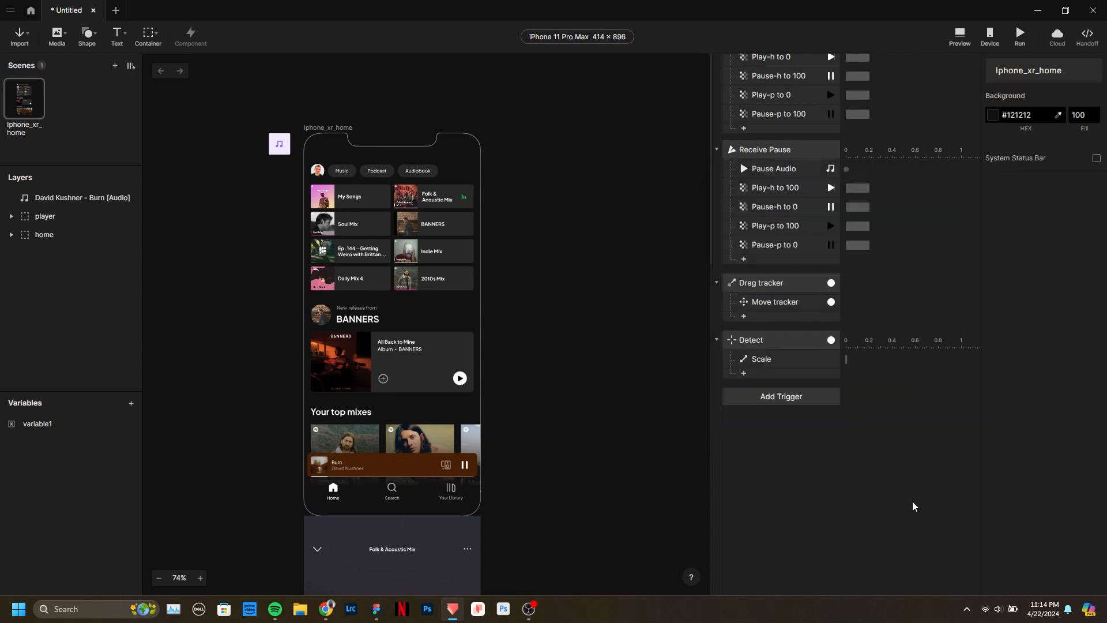
Try a number value of 10 for variable1.
left_click(49, 423)
left_click(1023, 115)
type("10")
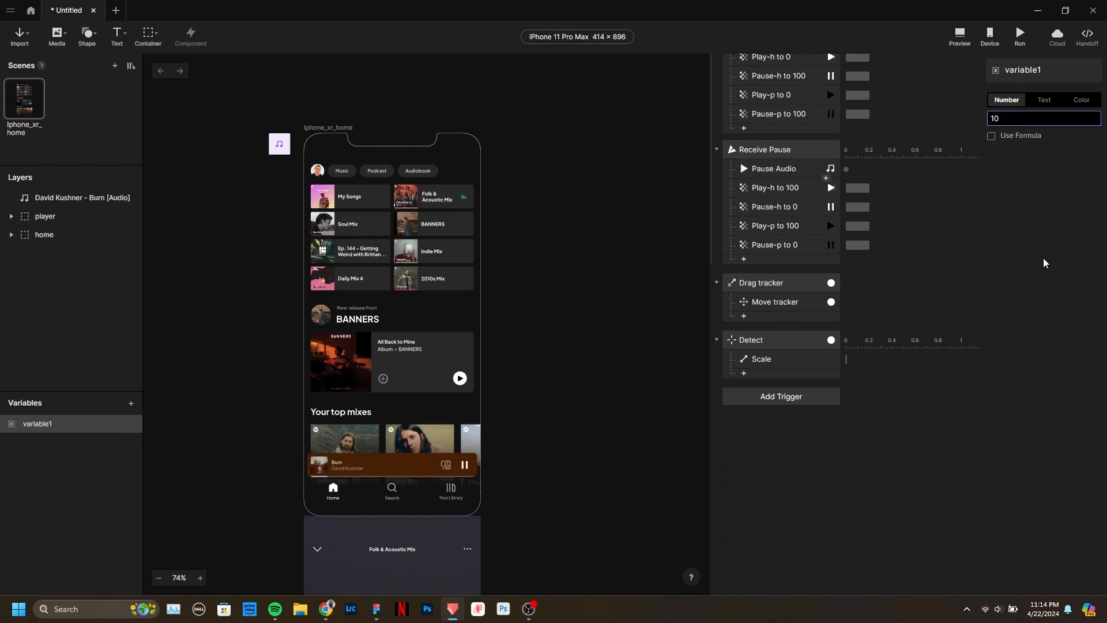
left_click(1052, 223)
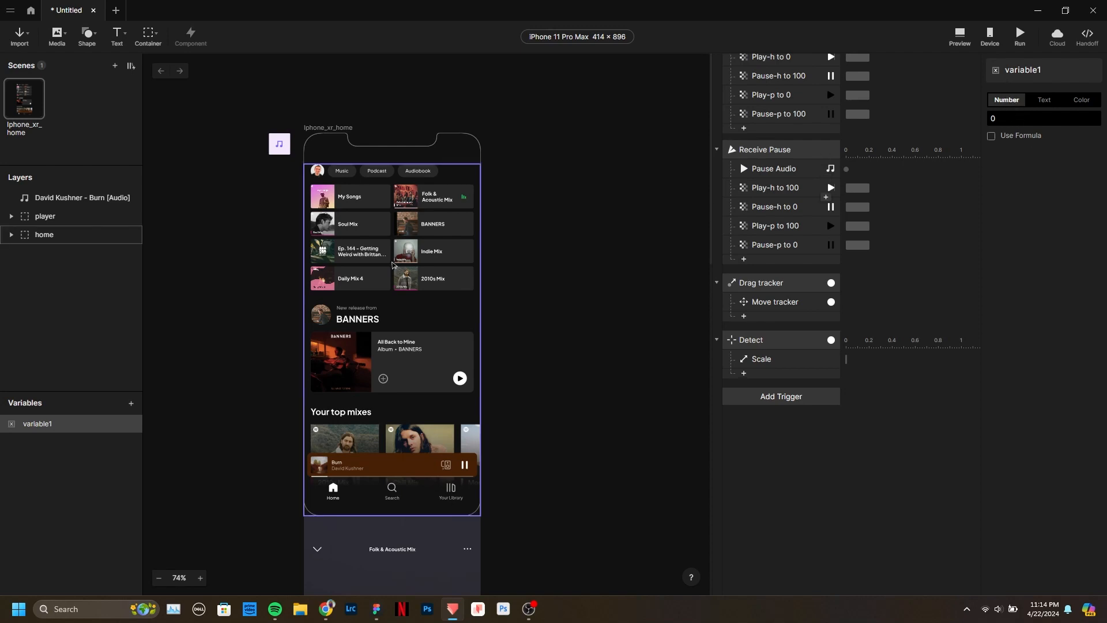
Rename variable1 as songTotalTime.
scroll(356, 468, "down", 7)
scroll(356, 468, "up", 5)
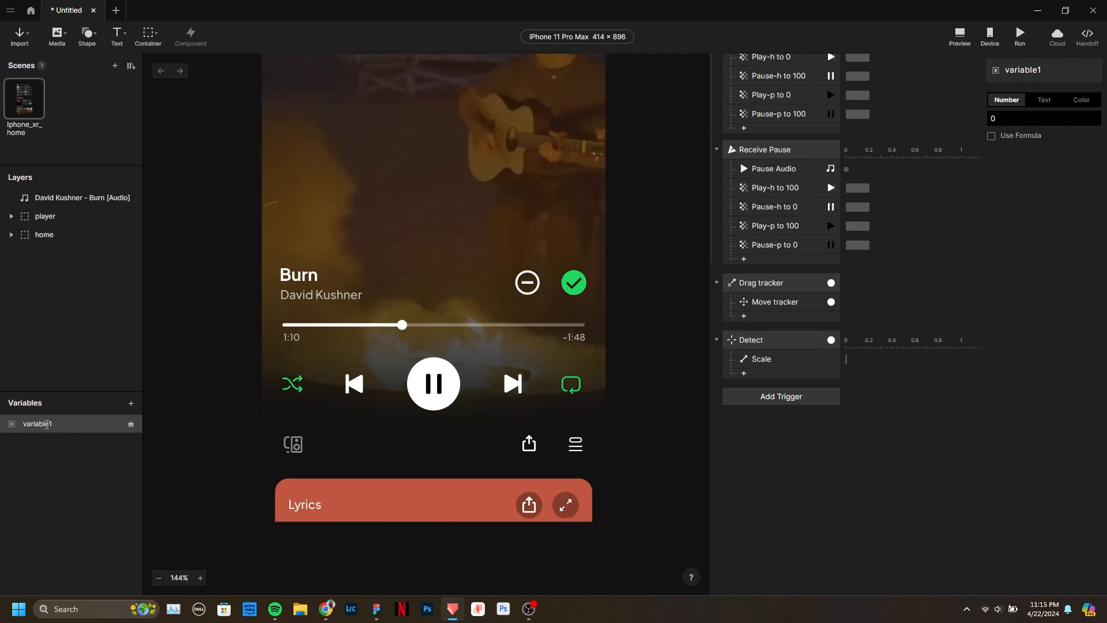
double_click(47, 424)
type("s")
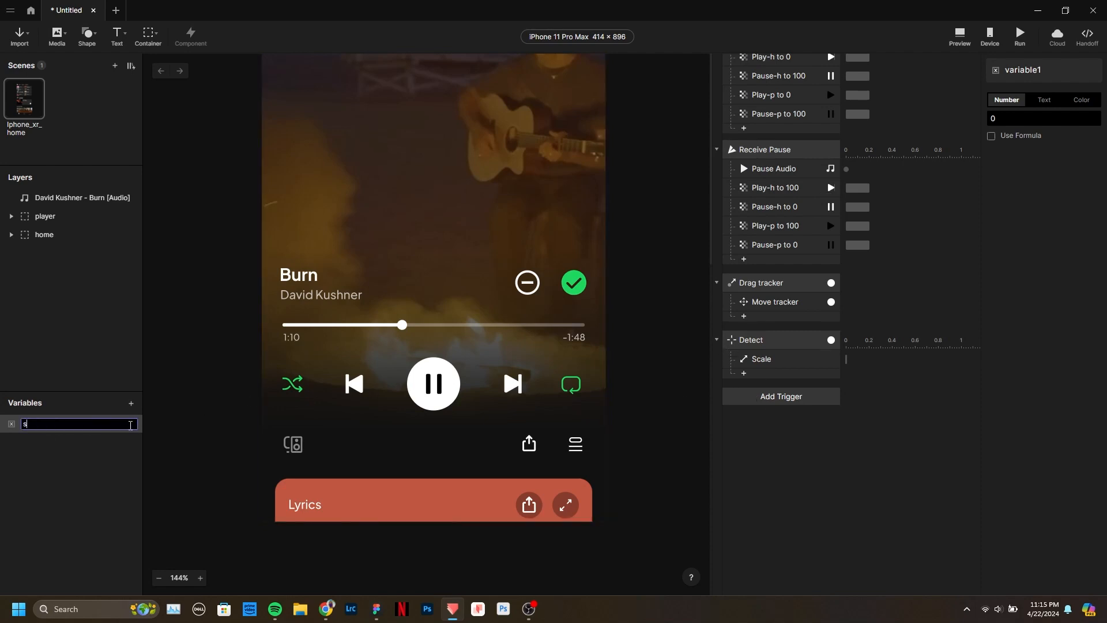
type("ongTotalTime")
key("Return")
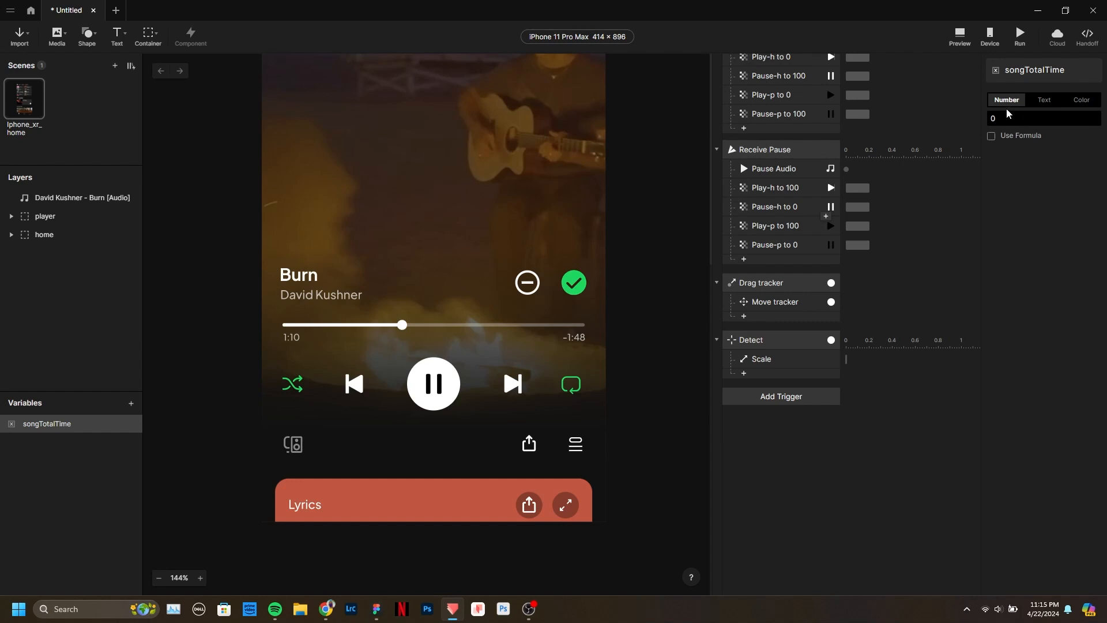
Make songTotalTime use a formula that reads the totalTime property of the David Kushner - Burn [Audio] layer.
left_click(1017, 137)
left_click(1032, 157)
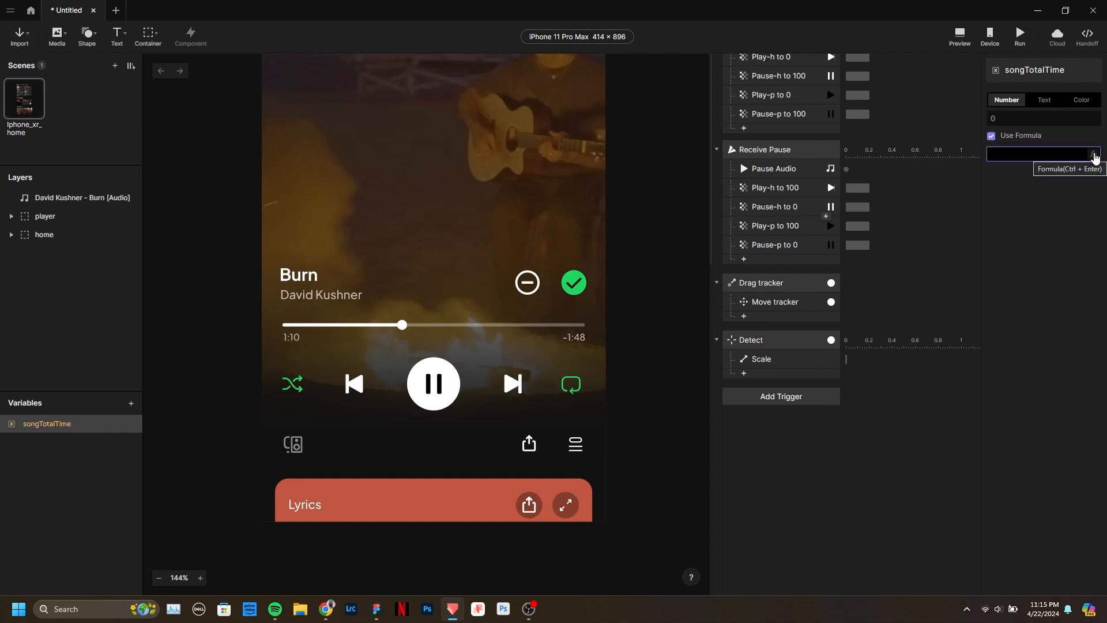
left_click(1093, 155)
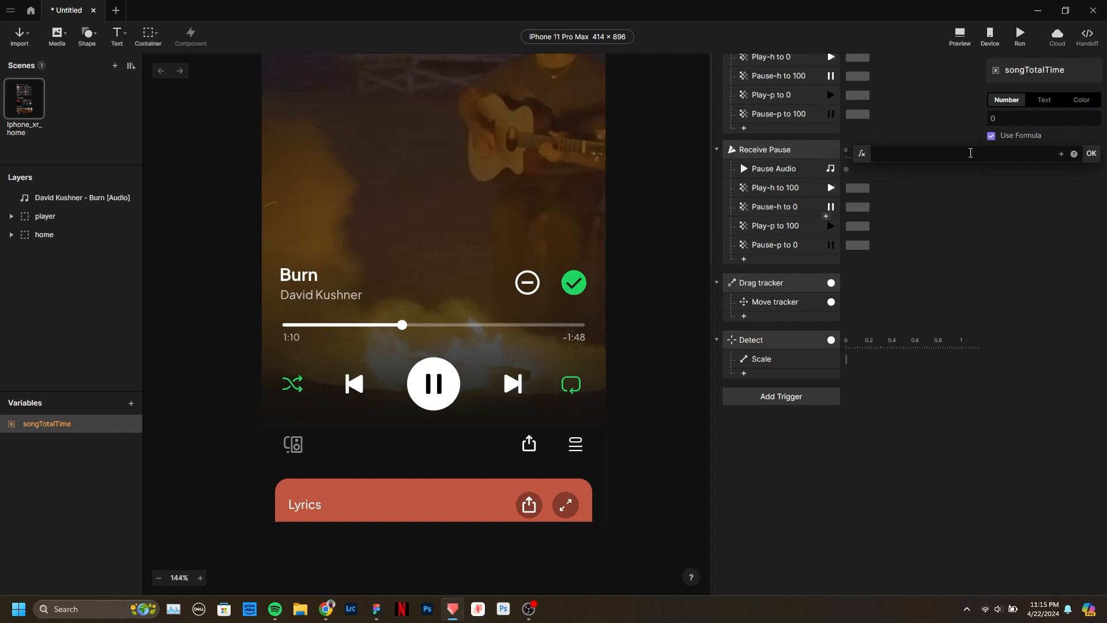
left_click(1061, 154)
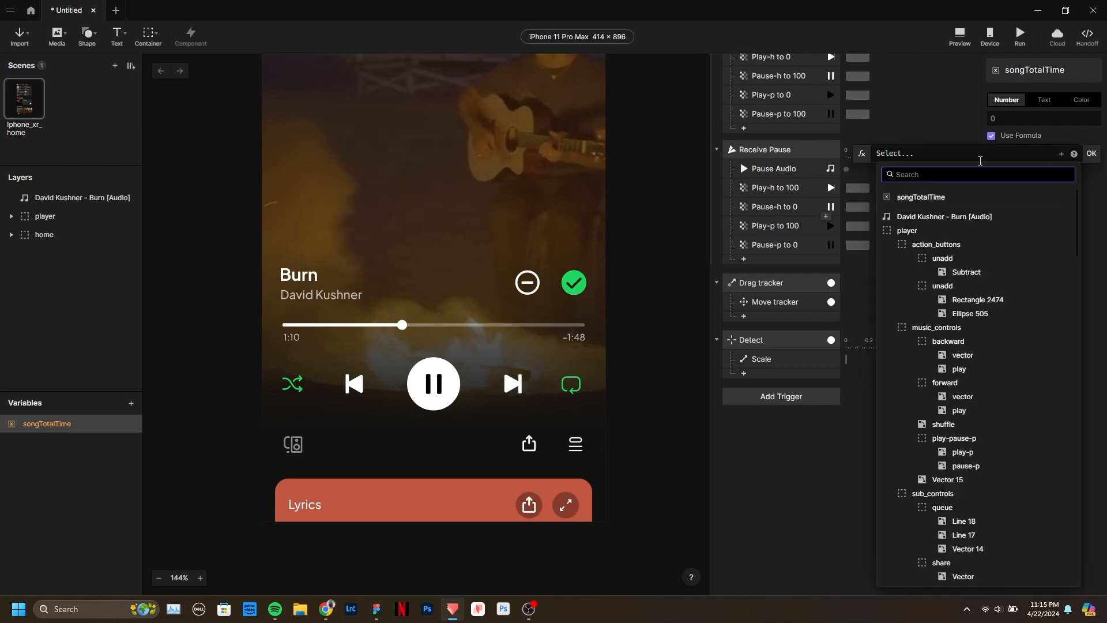
left_click(964, 218)
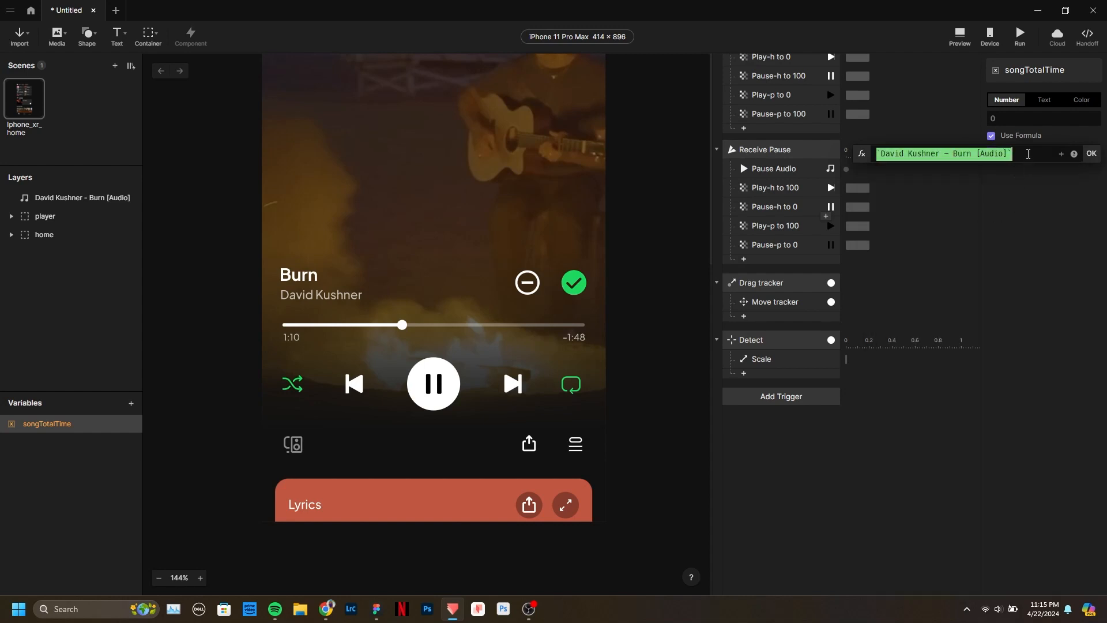
type(".")
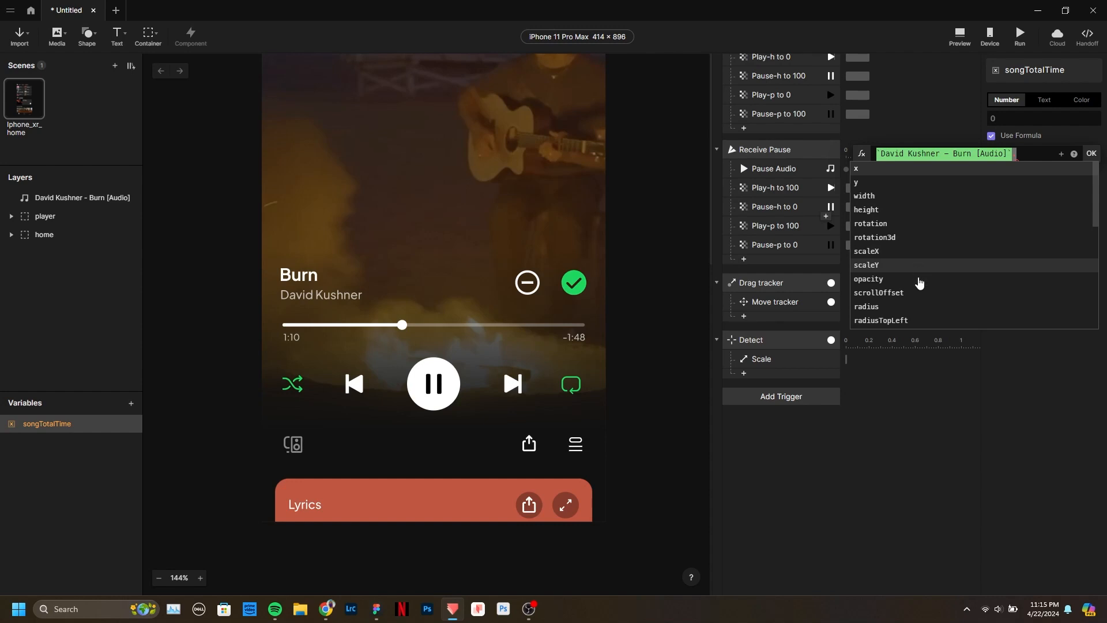
scroll(925, 208, "down", 1)
scroll(925, 208, "down", 4)
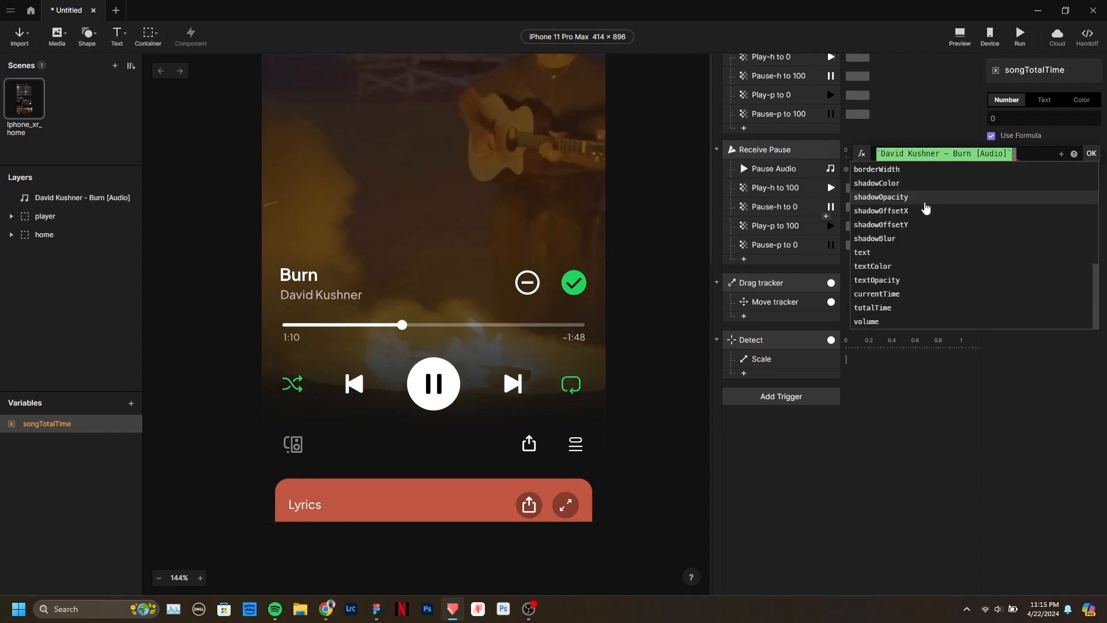
left_click(1023, 308)
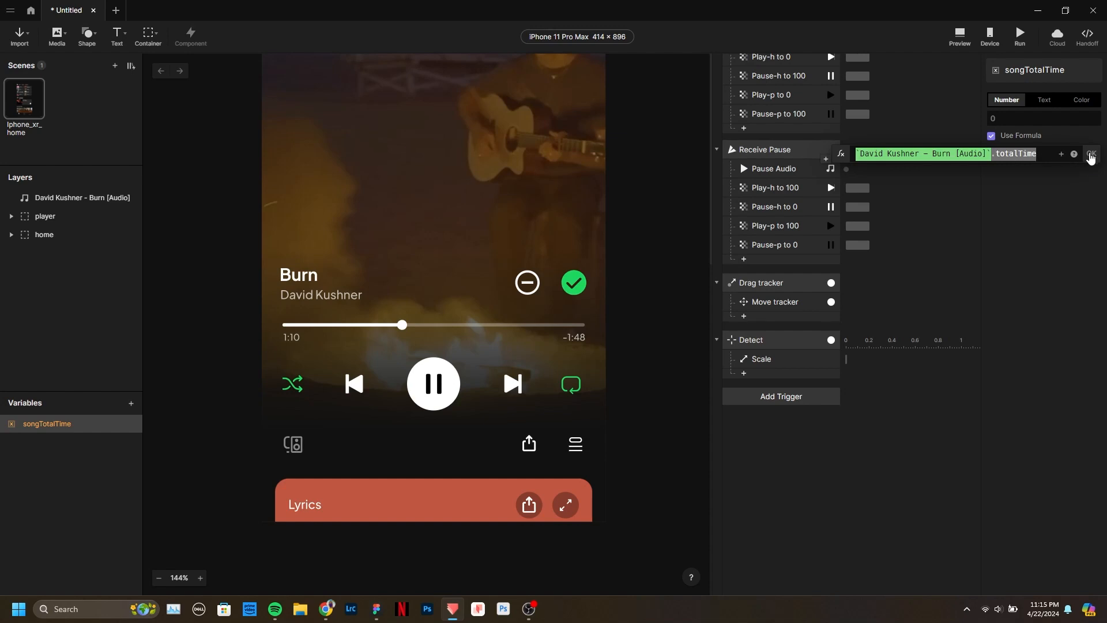
left_click(1091, 156)
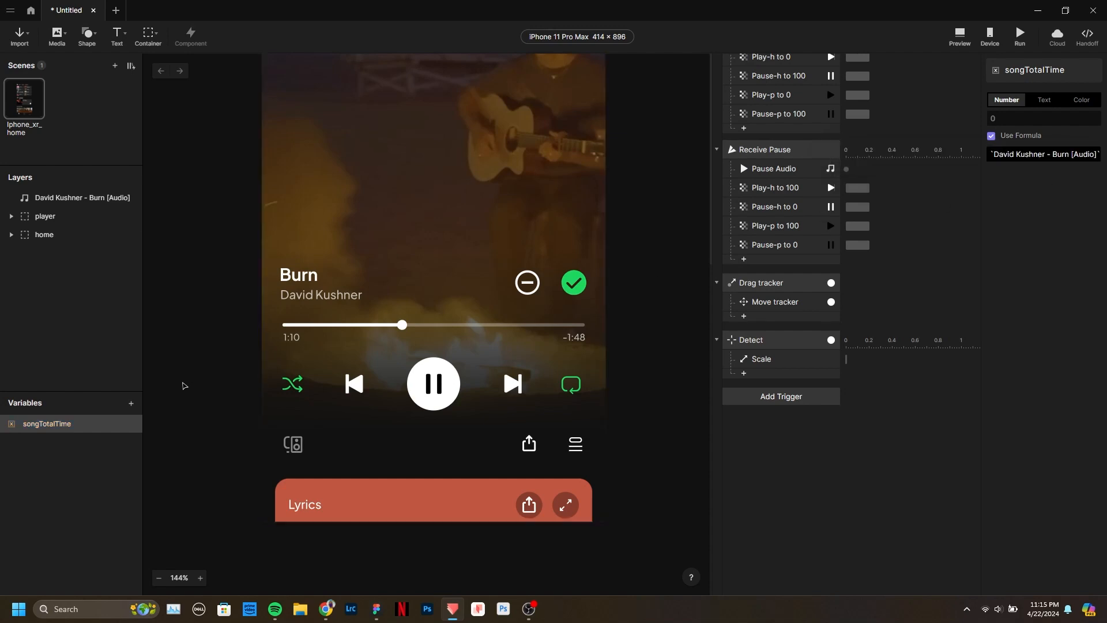
Turn on the on-screen value display for songTotalTime.
scroll(183, 385, "down", 3)
scroll(500, 295, "down", 4)
scroll(511, 327, "up", 12)
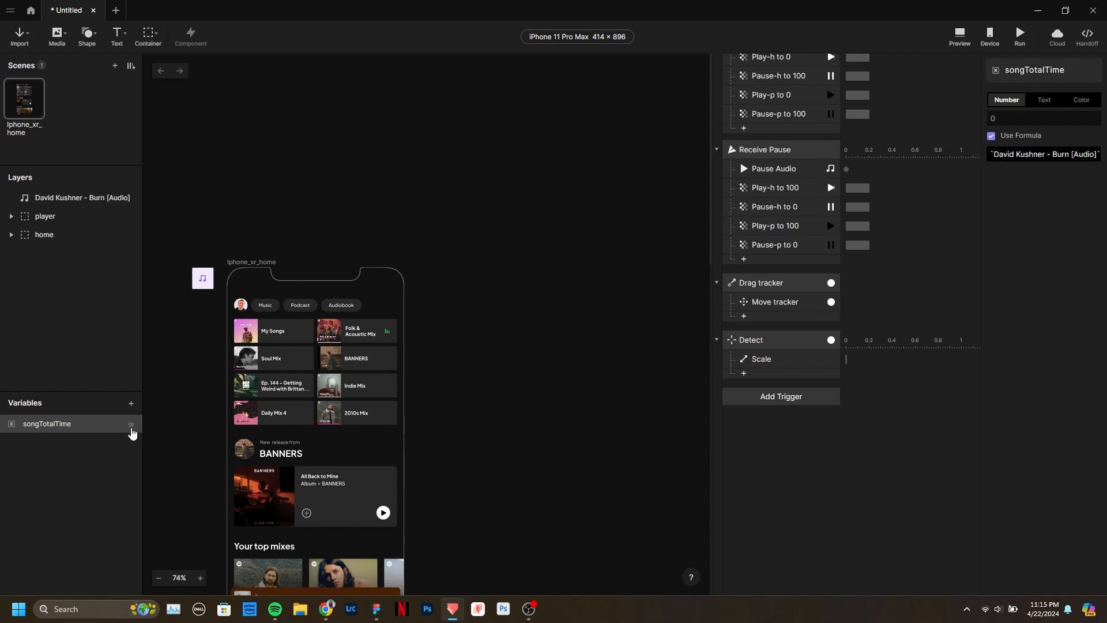
left_click(131, 425)
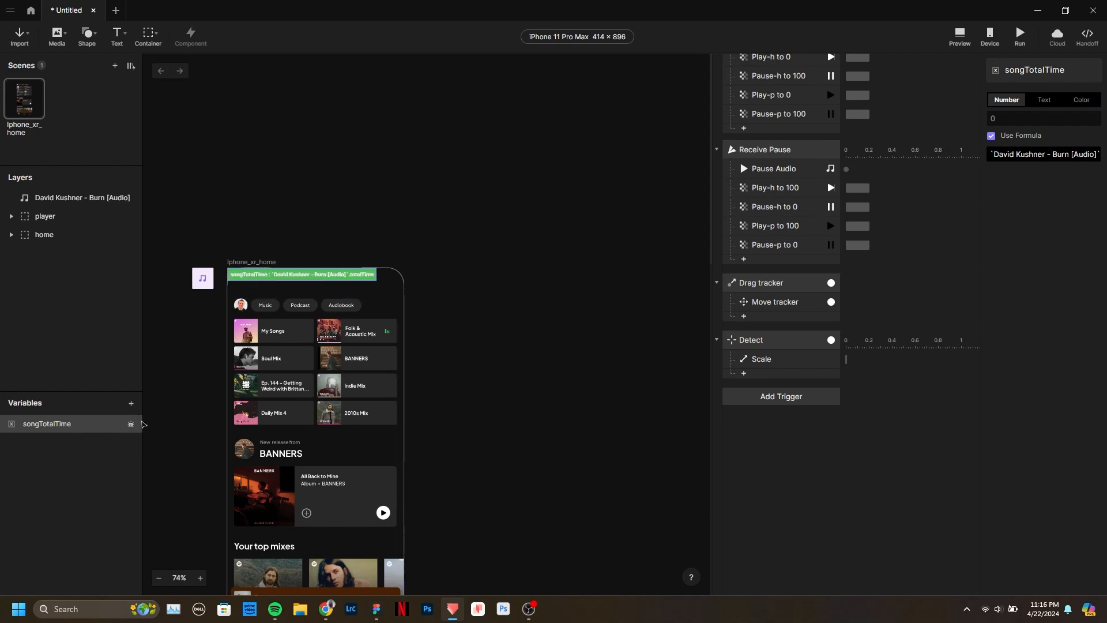
Move the songTotalTime label just below the phone's notch and preview the prototype to check its value.
left_click_drag(245, 277, 248, 297)
left_click(480, 180)
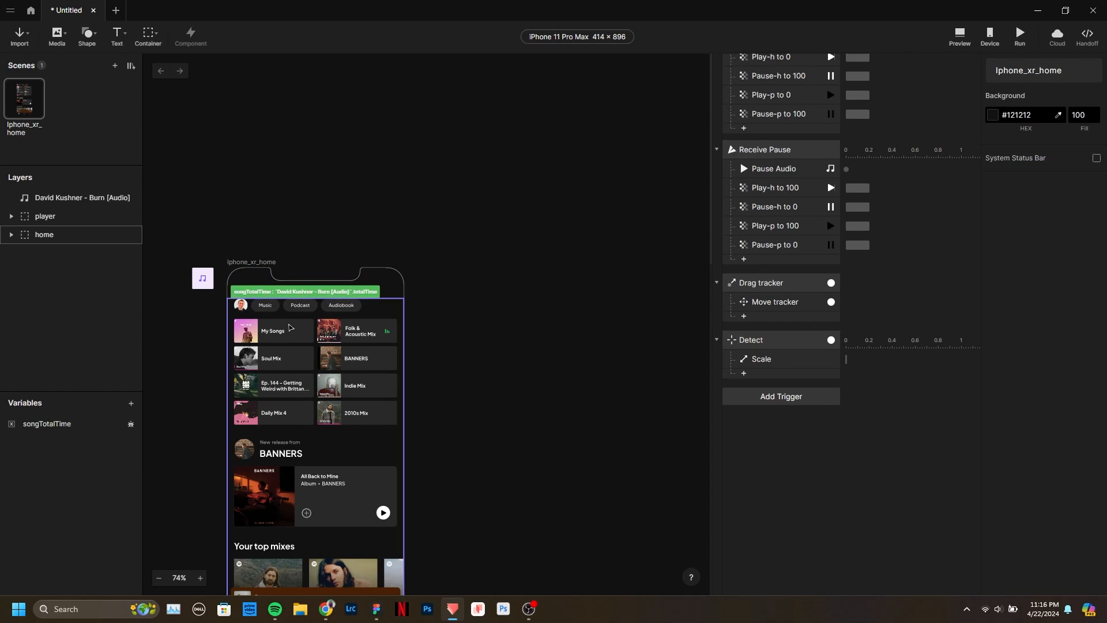
left_click(958, 38)
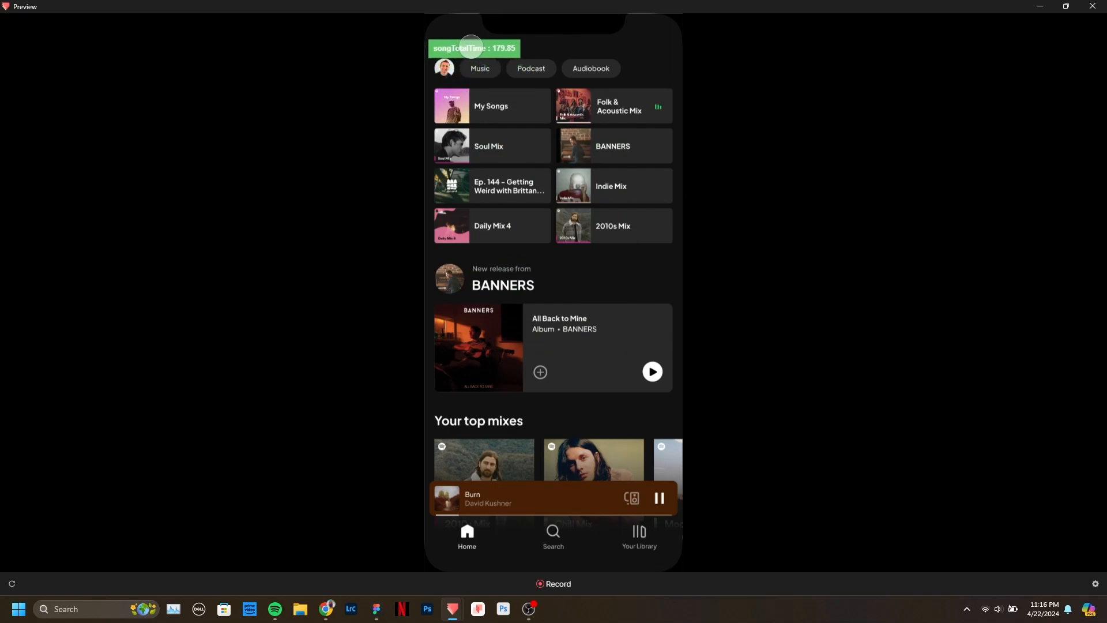
left_click(1092, 6)
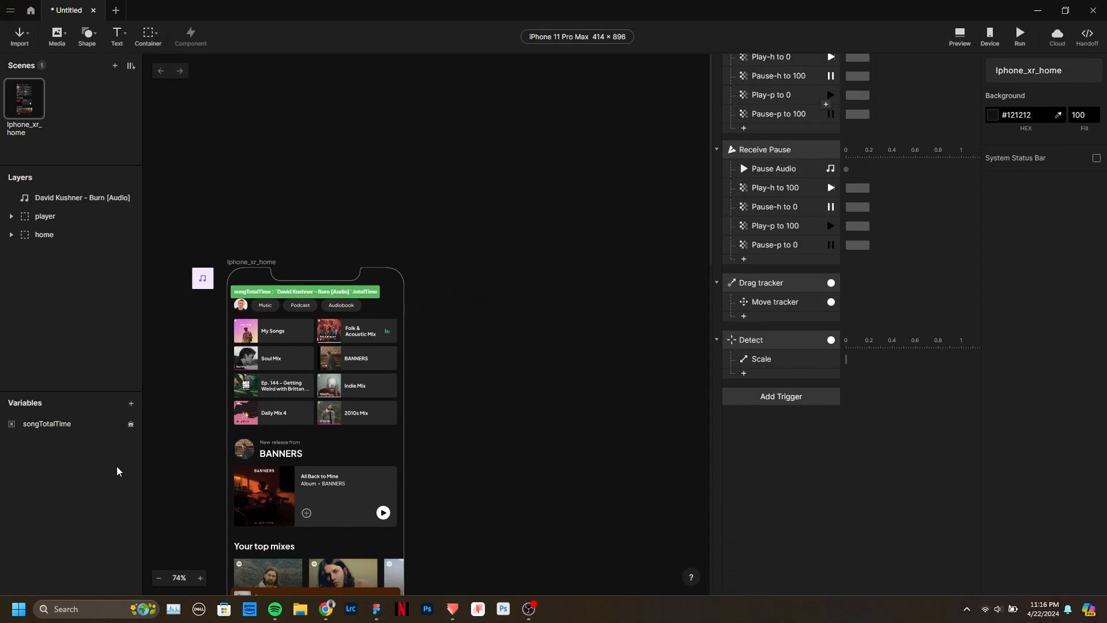
Add another variable and name it songCurrentTime.
left_click(130, 403)
left_click(94, 437)
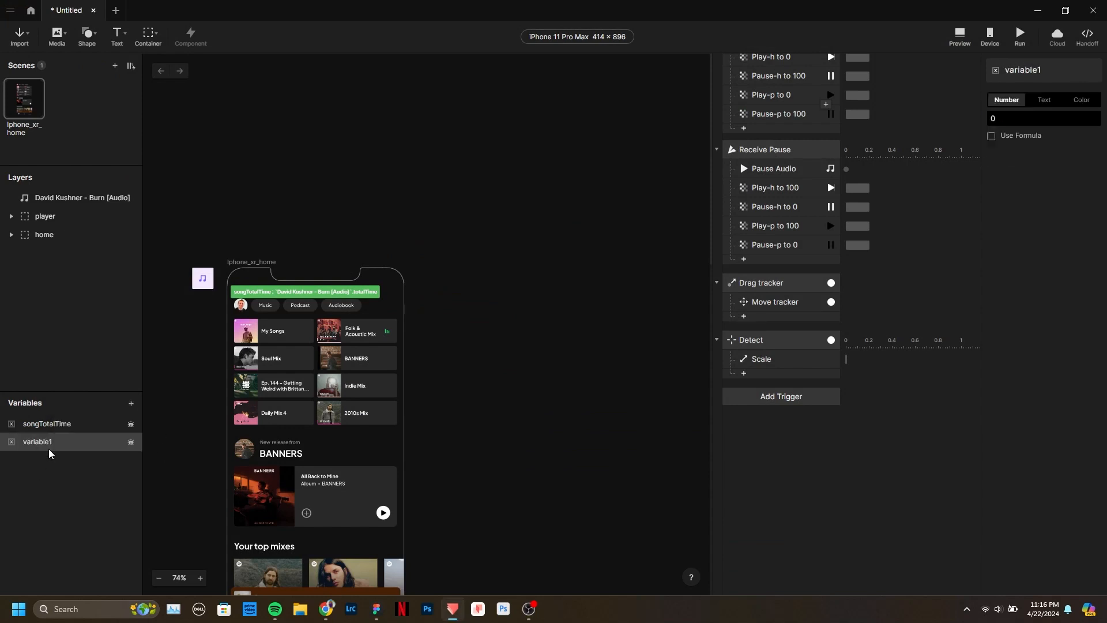
double_click(37, 442)
type("songCurrentTime")
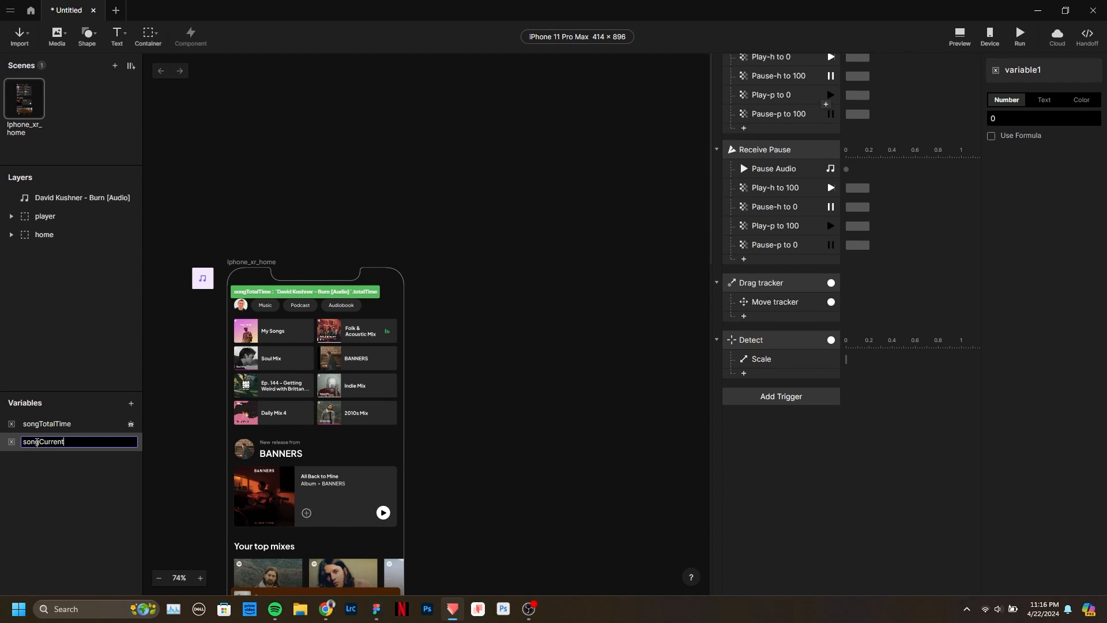
key("Return")
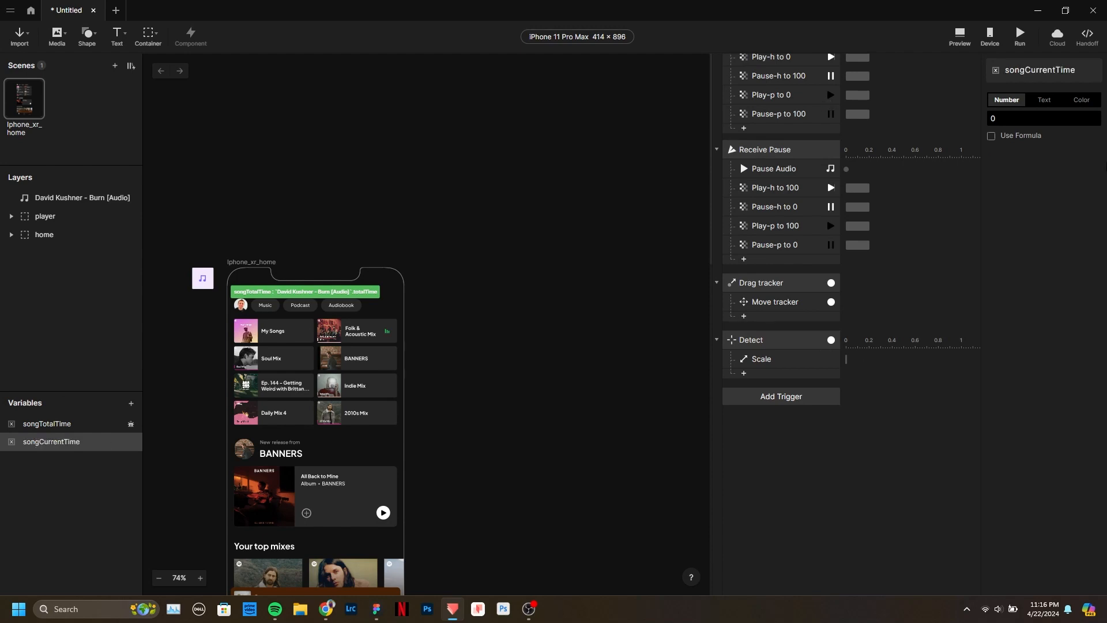
Make songCurrentTime use a formula that reads the currentTime property of the David Kushner - Burn [Audio] layer.
left_click(1018, 139)
left_click(1093, 154)
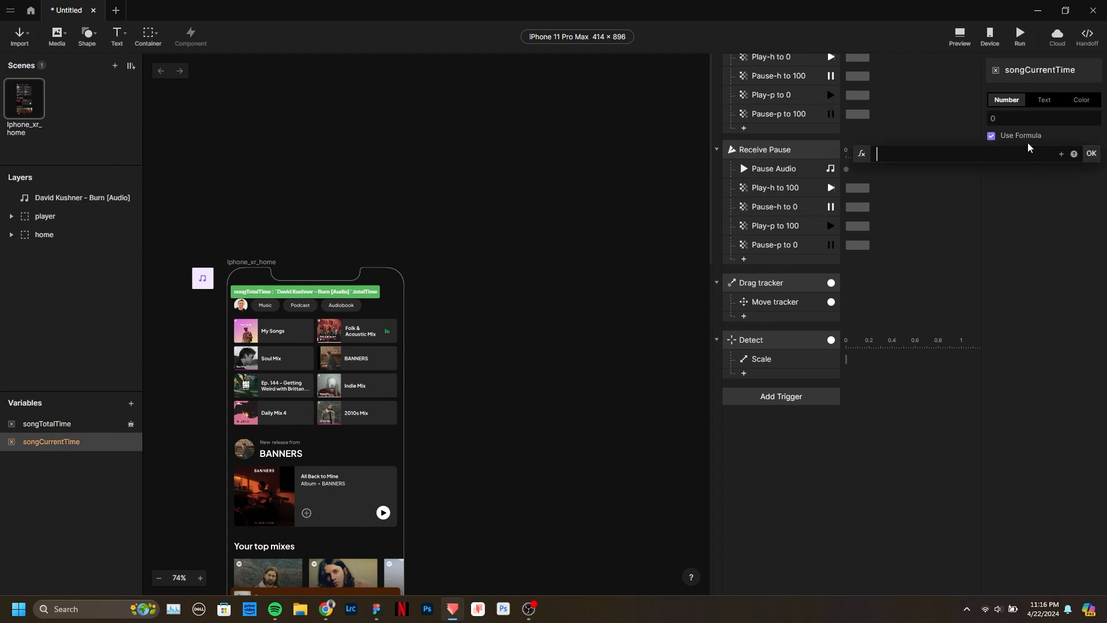
left_click(1060, 154)
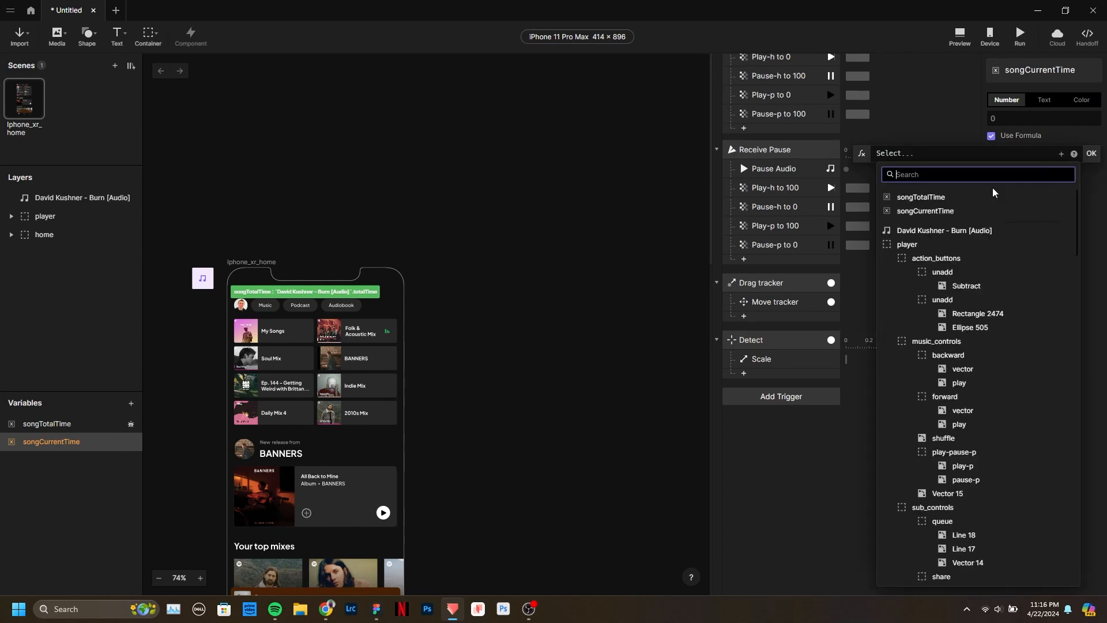
left_click(981, 230)
type(".cu")
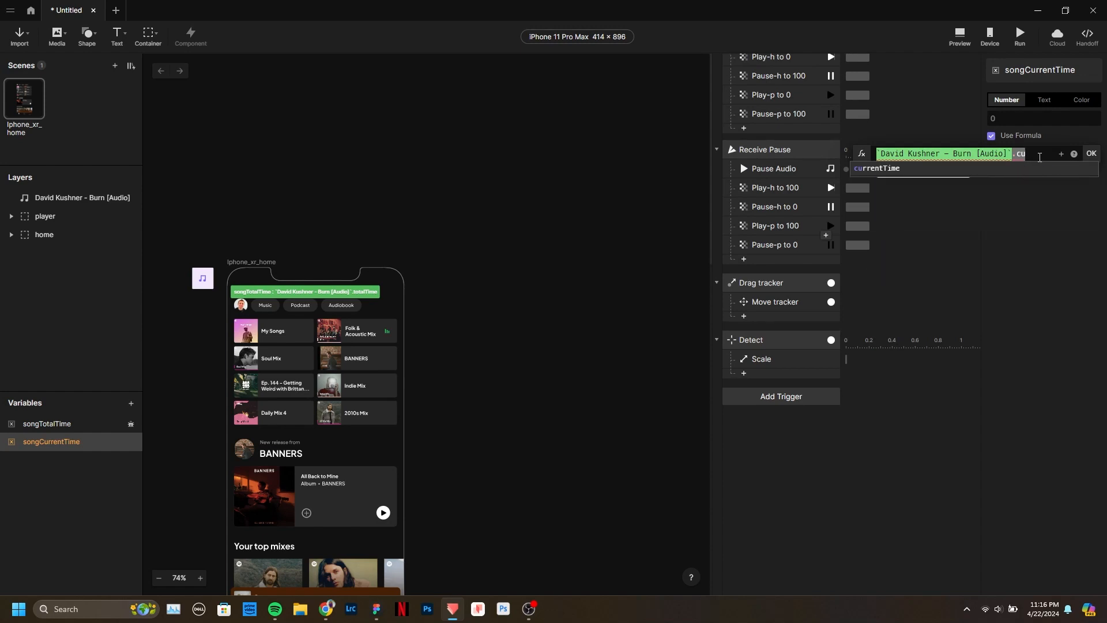
key("BackSpace")
key("BackSpace")
scroll(996, 186, "down", 8)
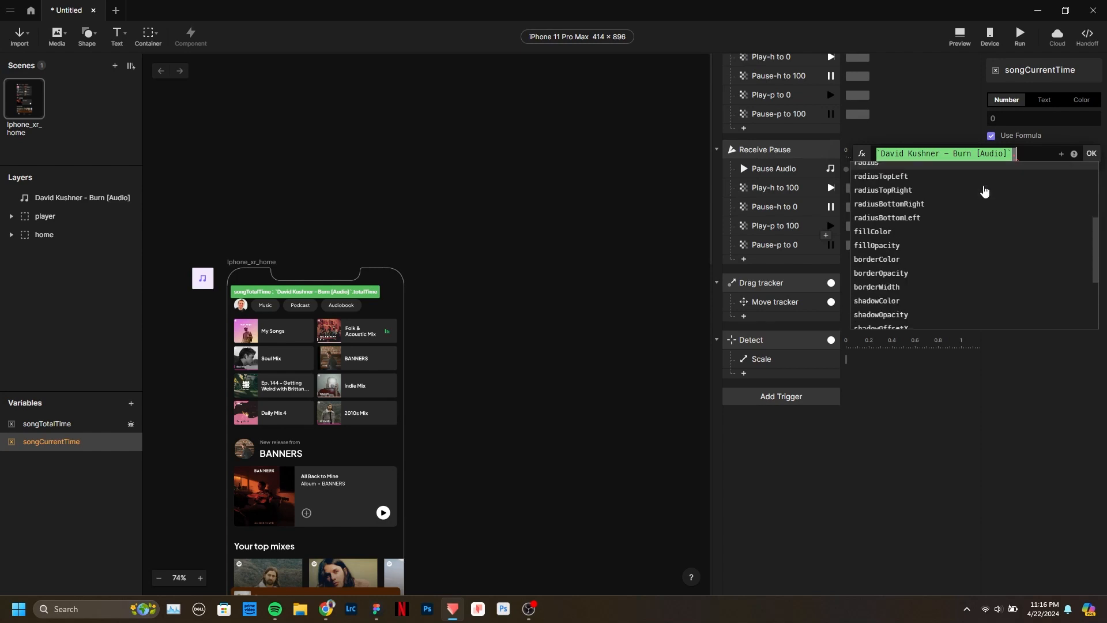
left_click(913, 300)
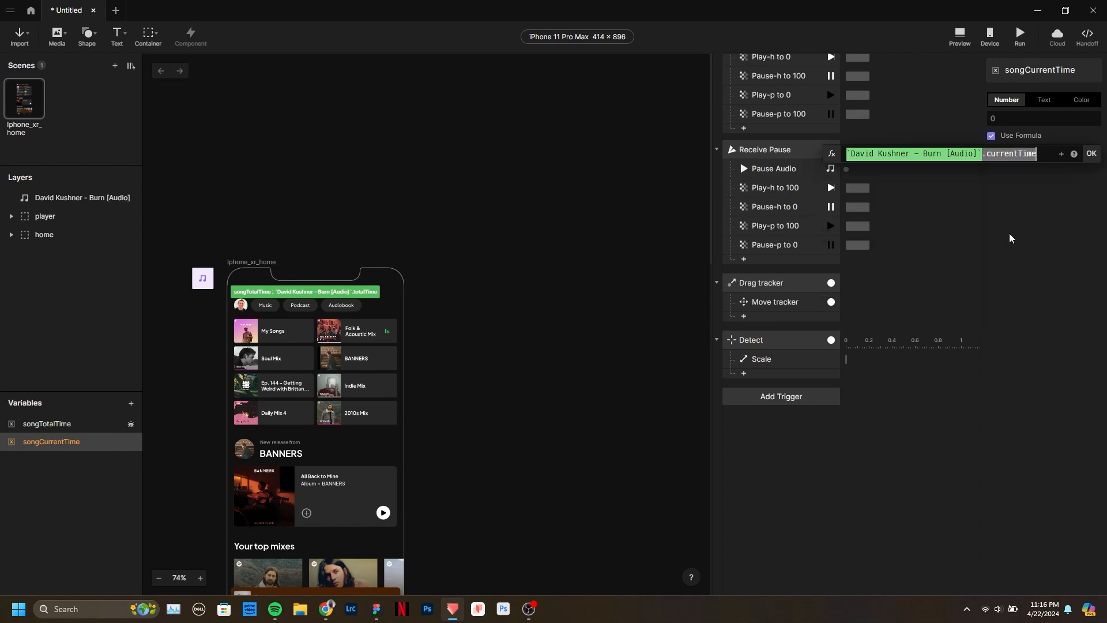
left_click(1092, 153)
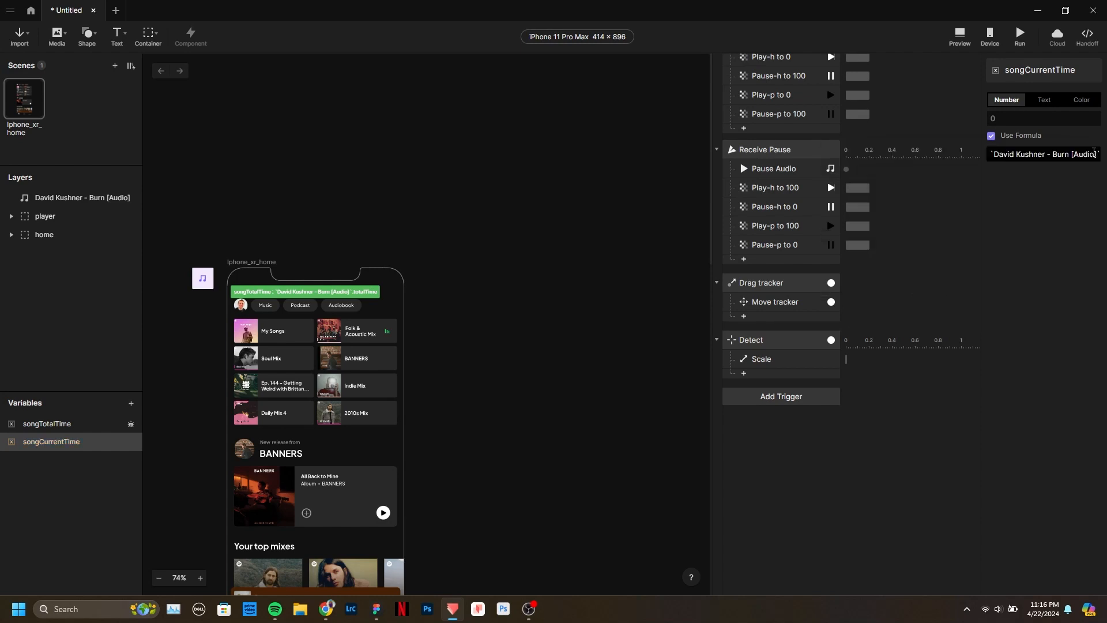
Turn on the on-screen value display for songCurrentTime.
left_click(131, 443)
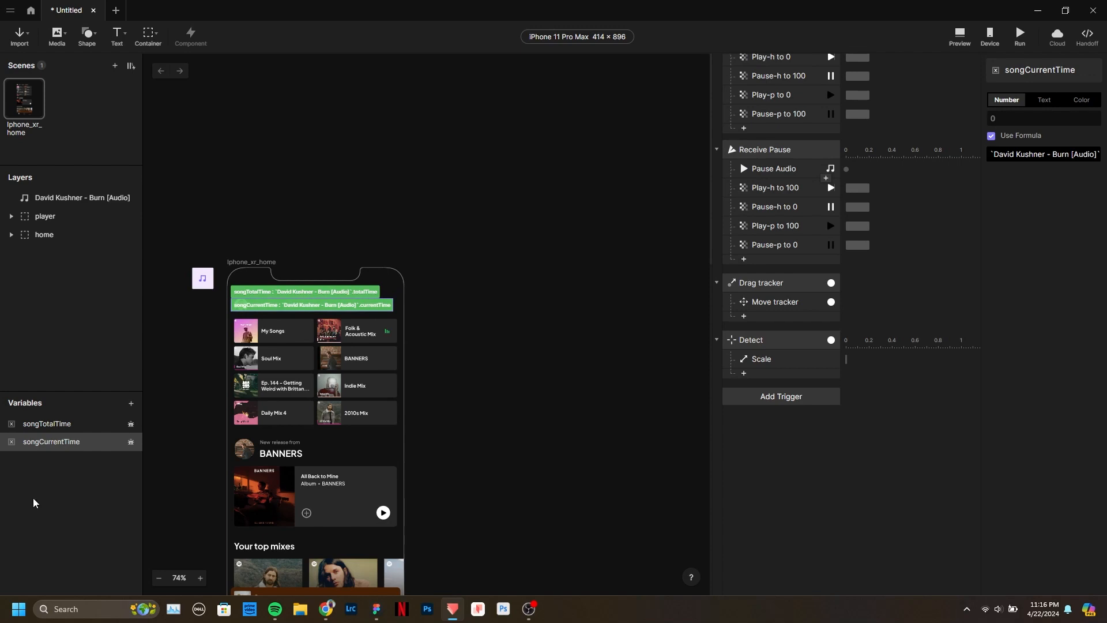
left_click(54, 524)
Add a variable for this scene only, name it songRemaingTime, and make it use a formula.
left_click(131, 403)
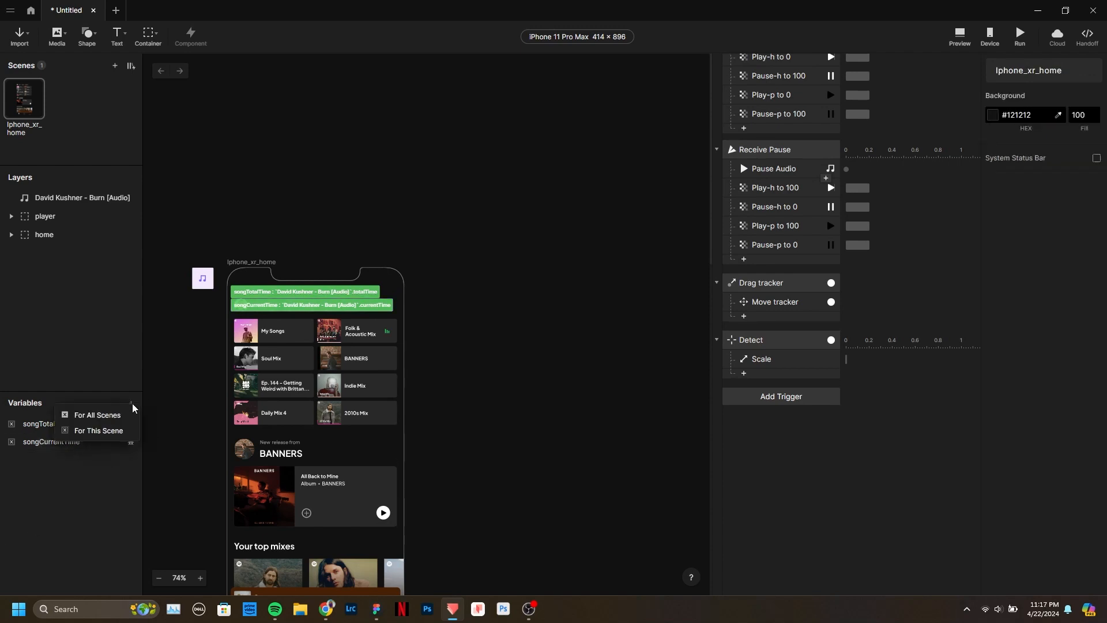
left_click(114, 431)
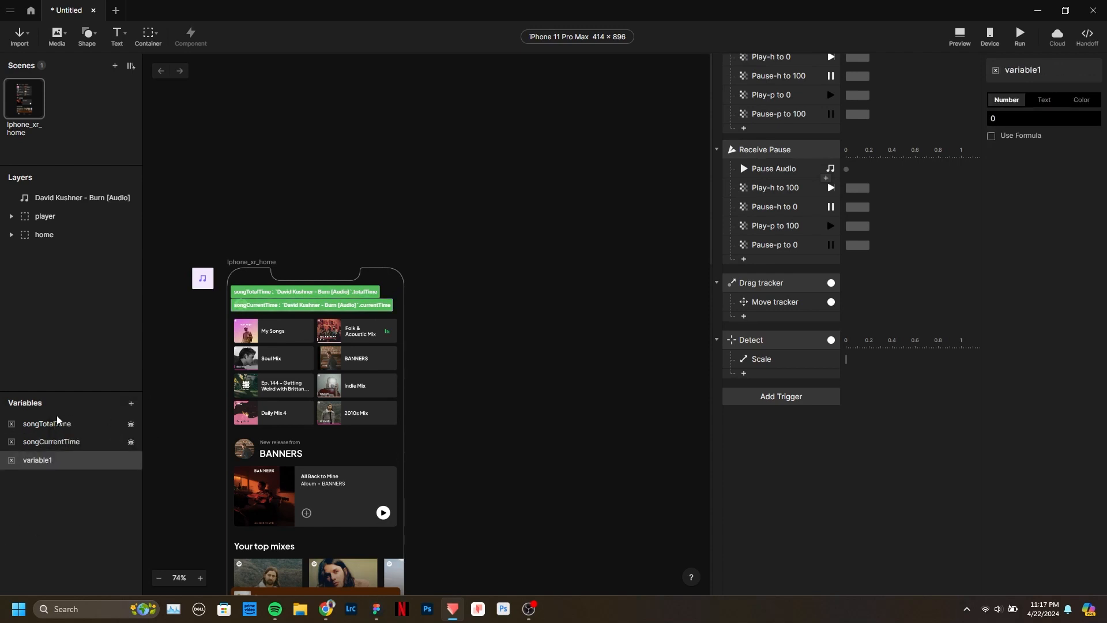
double_click(39, 459)
type("songRemaingTime")
key("Return")
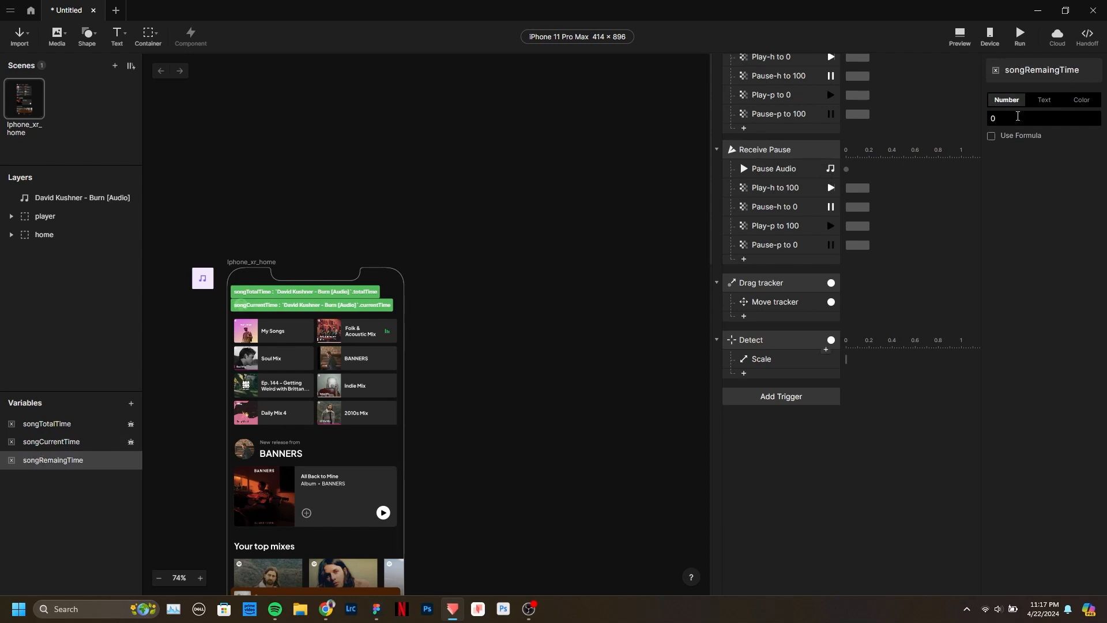
left_click(1029, 140)
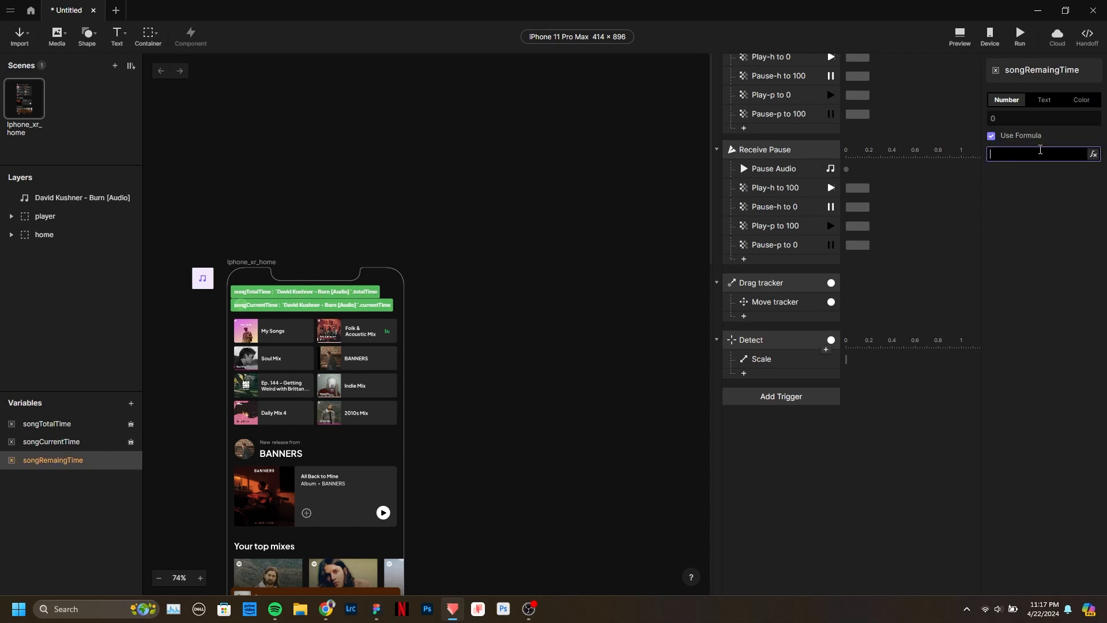
left_click(1097, 157)
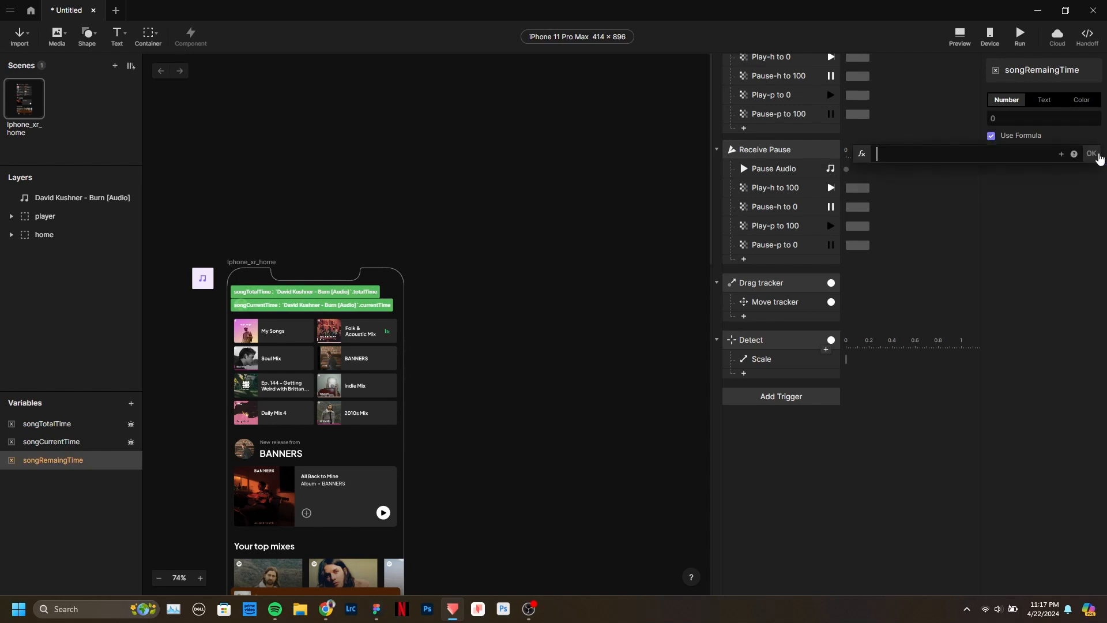
left_click(1061, 153)
left_click(980, 245)
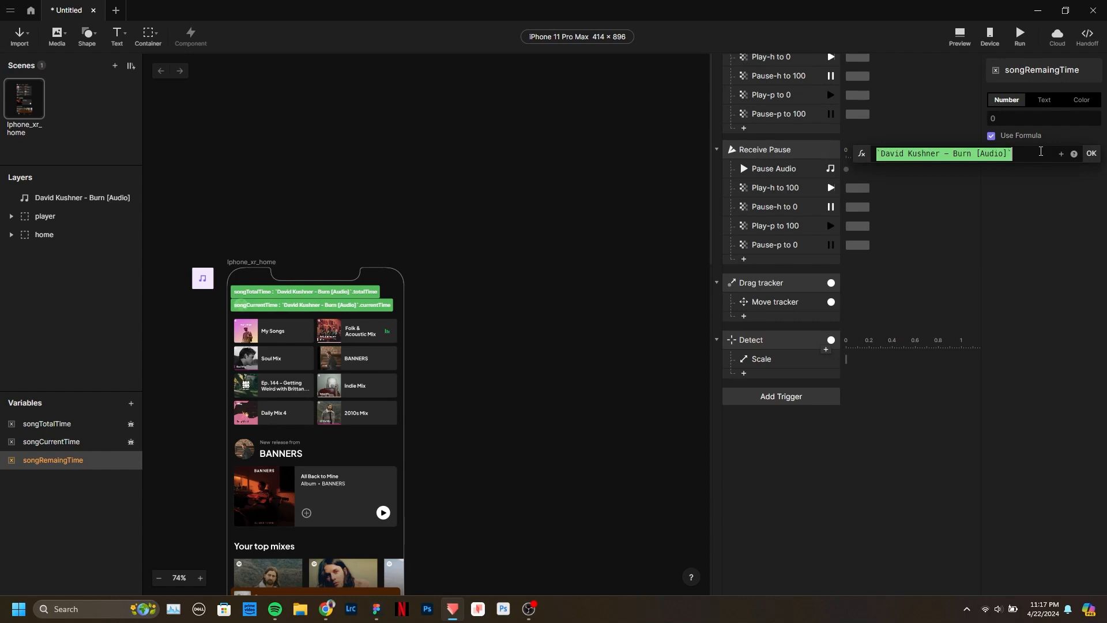
type(".")
scroll(972, 238, "down", 4)
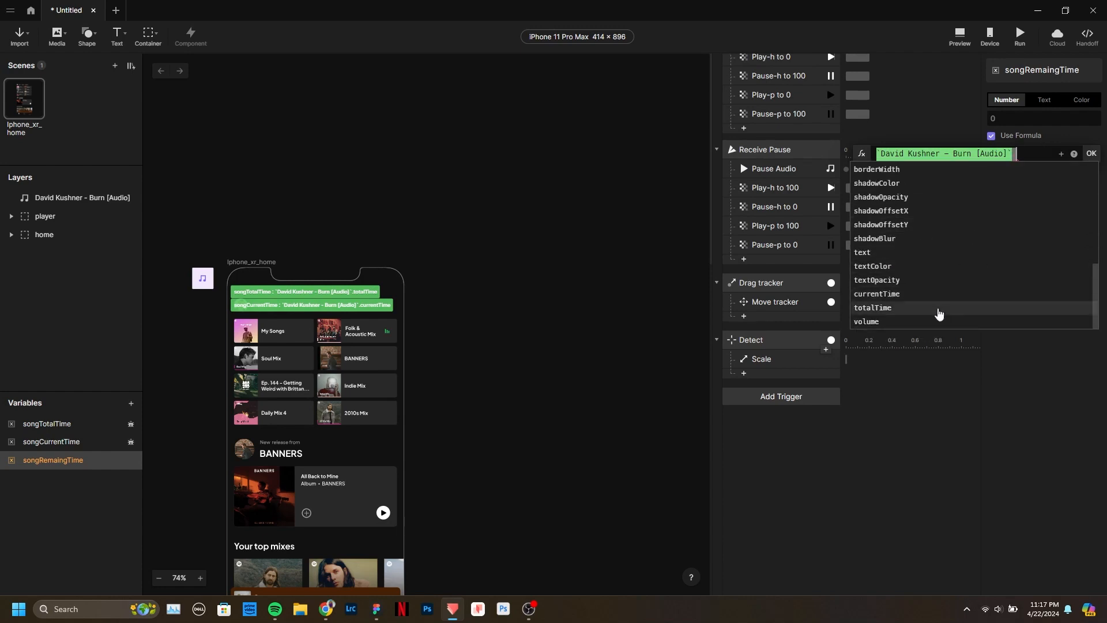
key("ctrl+a")
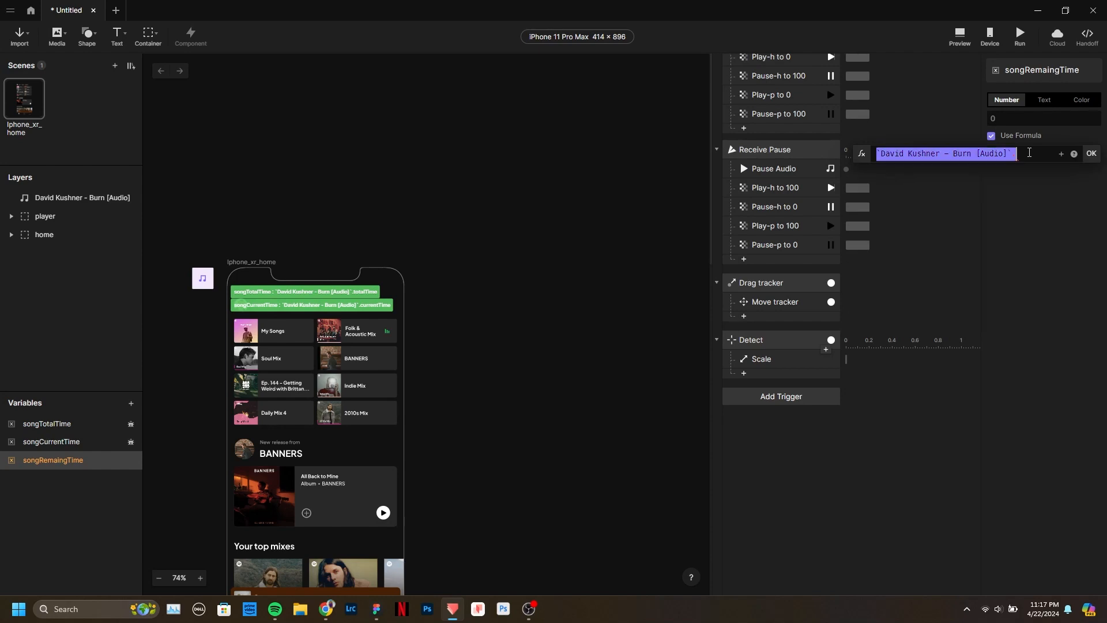
key("BackSpace")
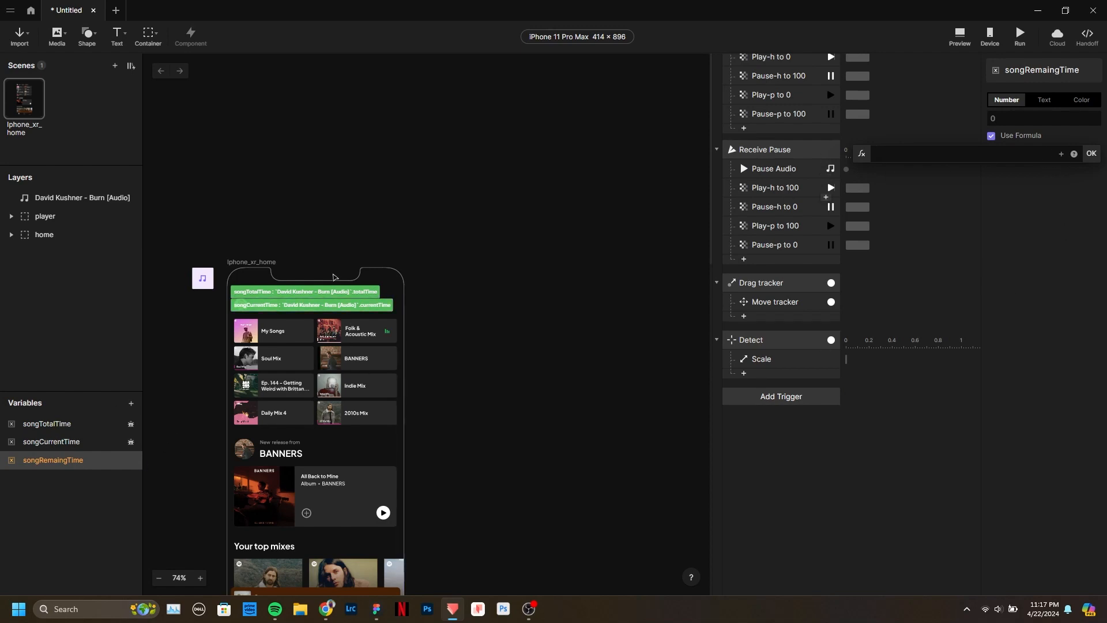
Set the songRemaingTime formula to songTotalTime - songCurrentTime.
left_click(1061, 154)
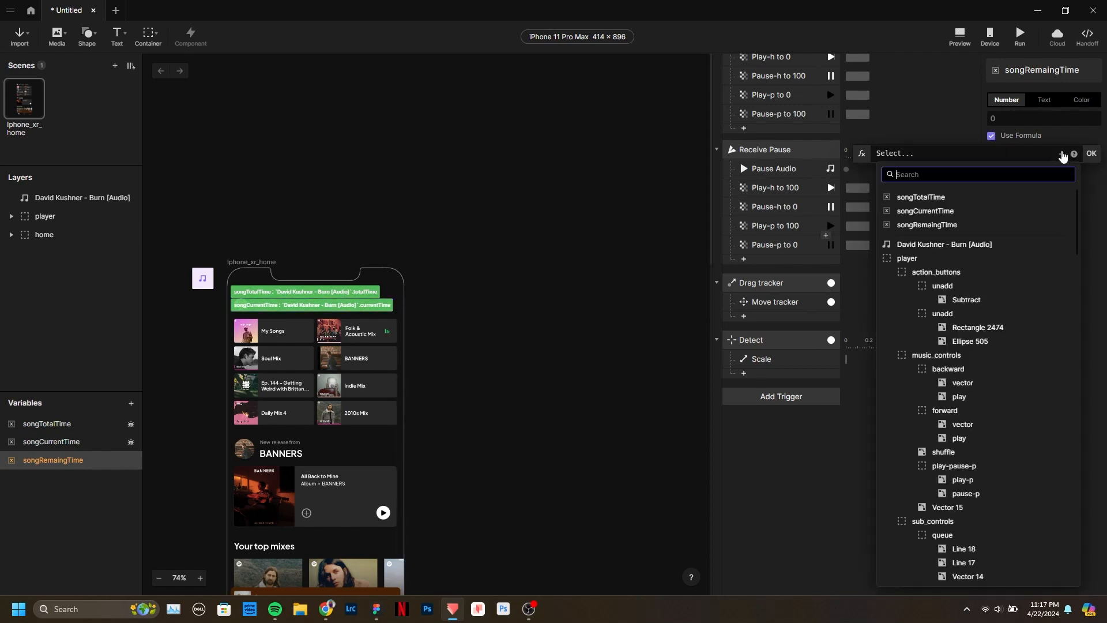
left_click(960, 196)
type("-")
left_click(1061, 154)
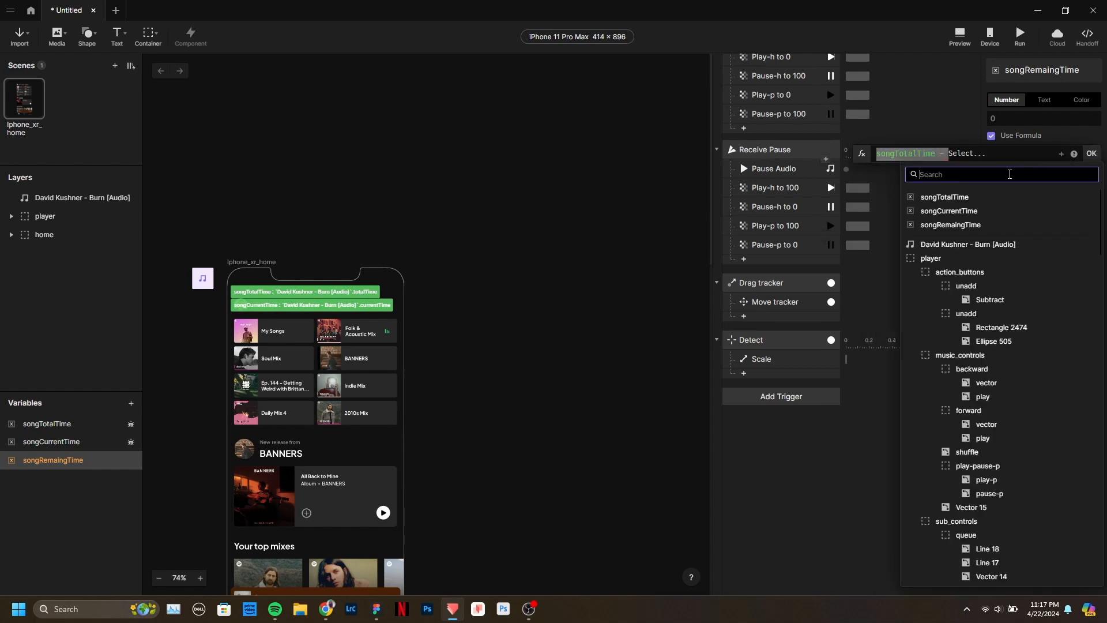
left_click(984, 212)
left_click(1091, 153)
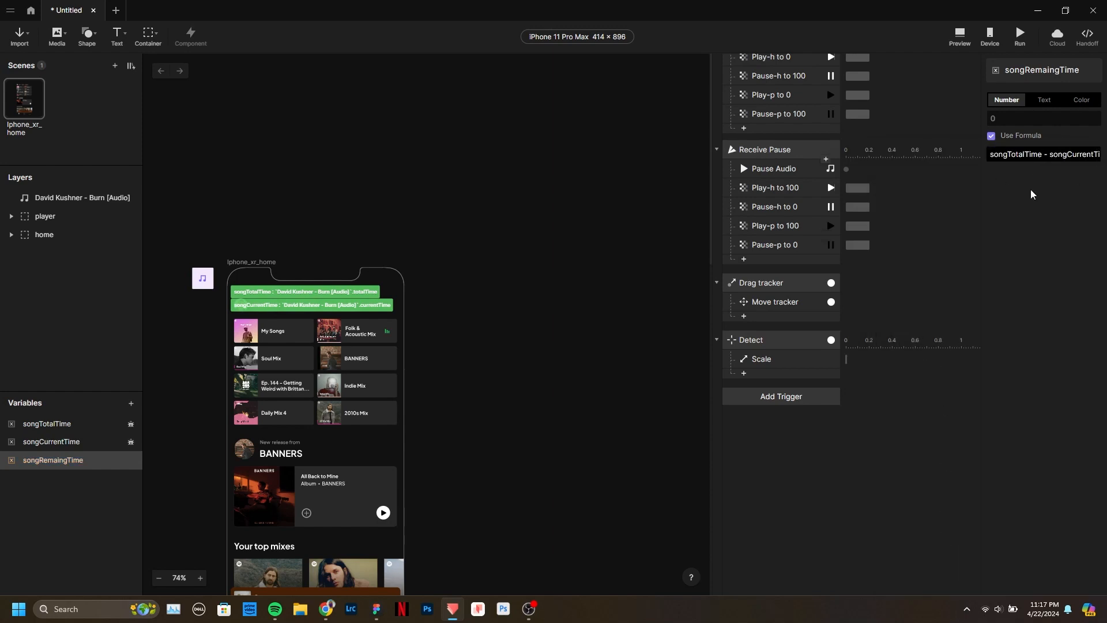
Display songRemaingTime on screen below the songCurrentTime label and preview the prototype to check the time values.
left_click_drag(130, 463, 266, 324)
left_click(939, 271)
left_click(960, 37)
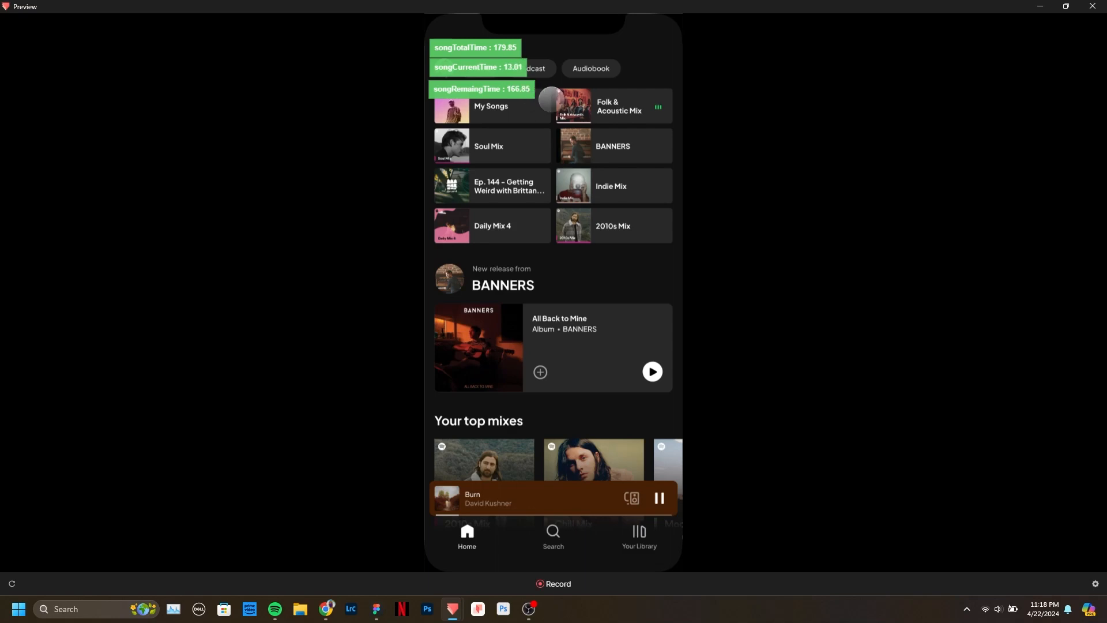
left_click(1092, 6)
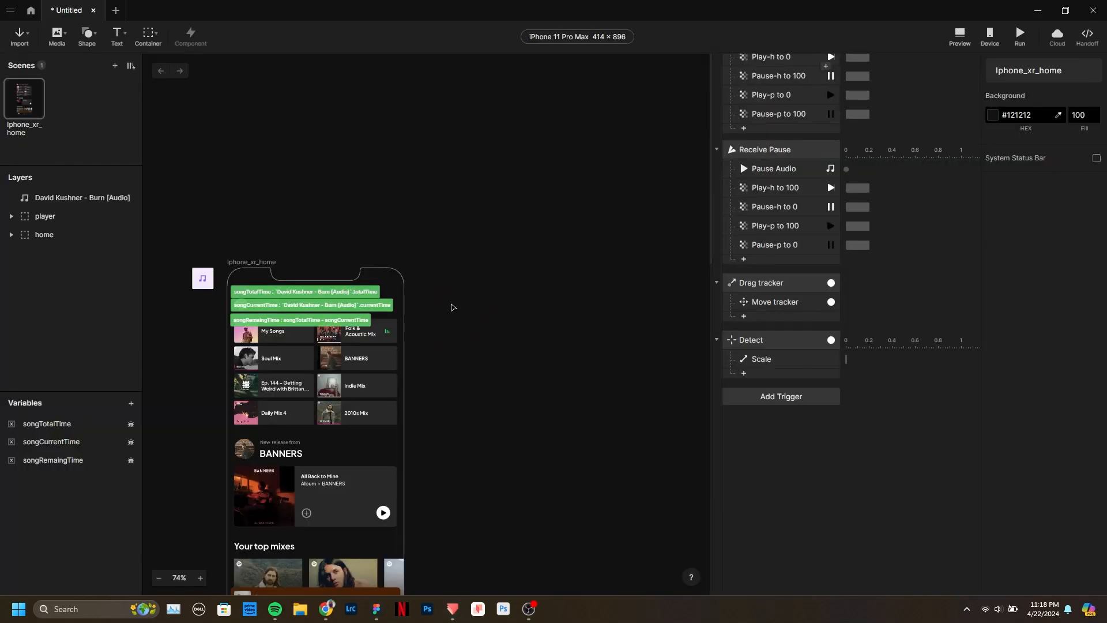
Start adding another variable alongside the three song time variables.
scroll(370, 276, "down", 9)
scroll(261, 433, "up", 5)
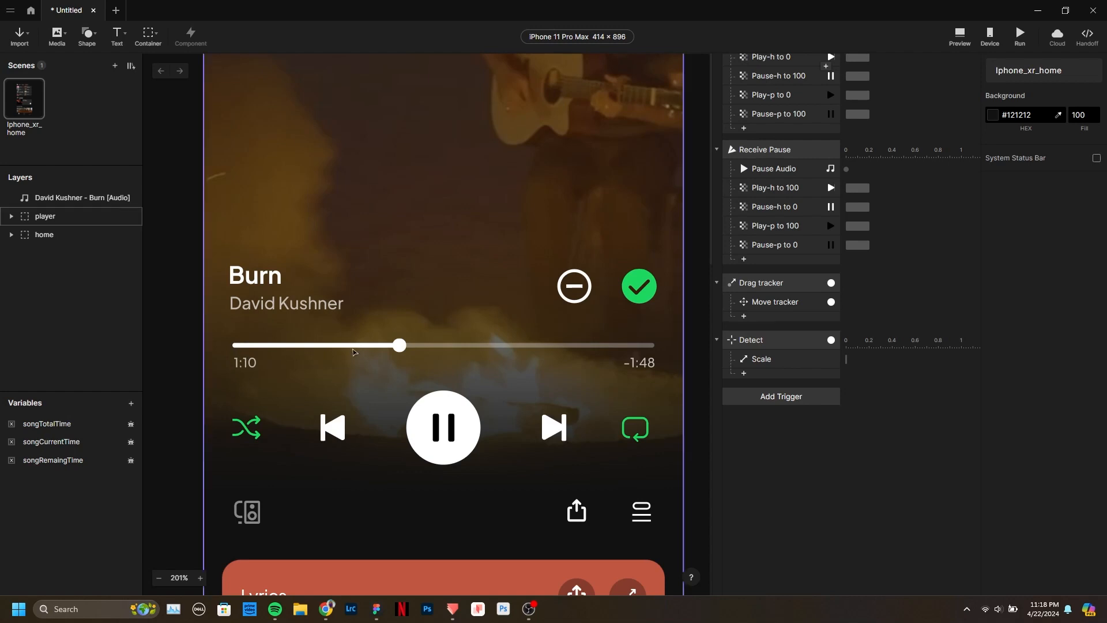
left_click(69, 442)
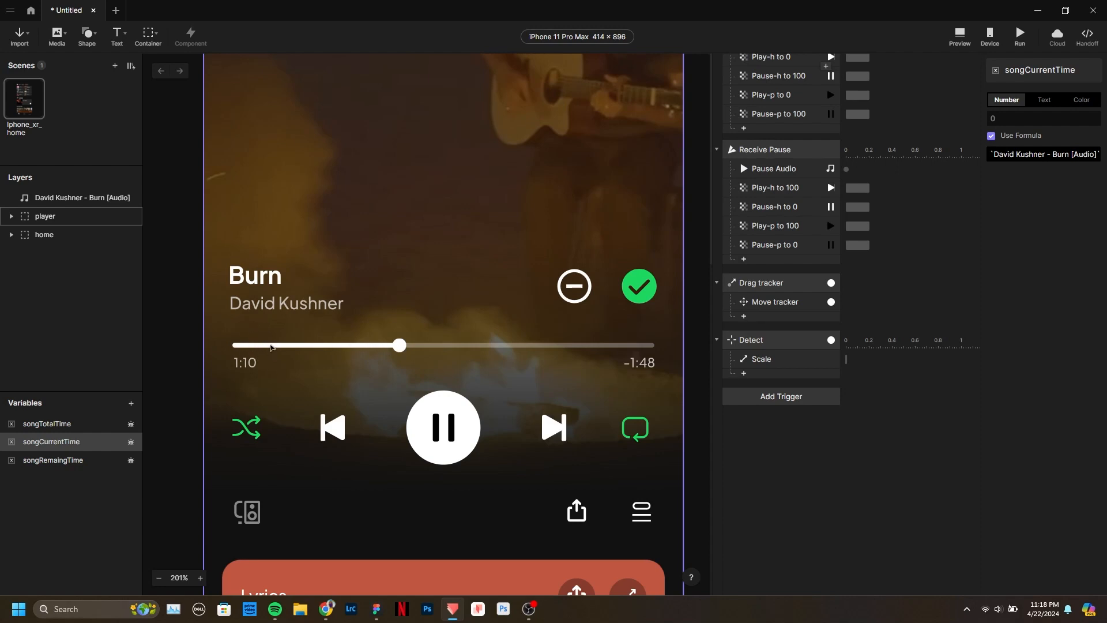
left_click(131, 403)
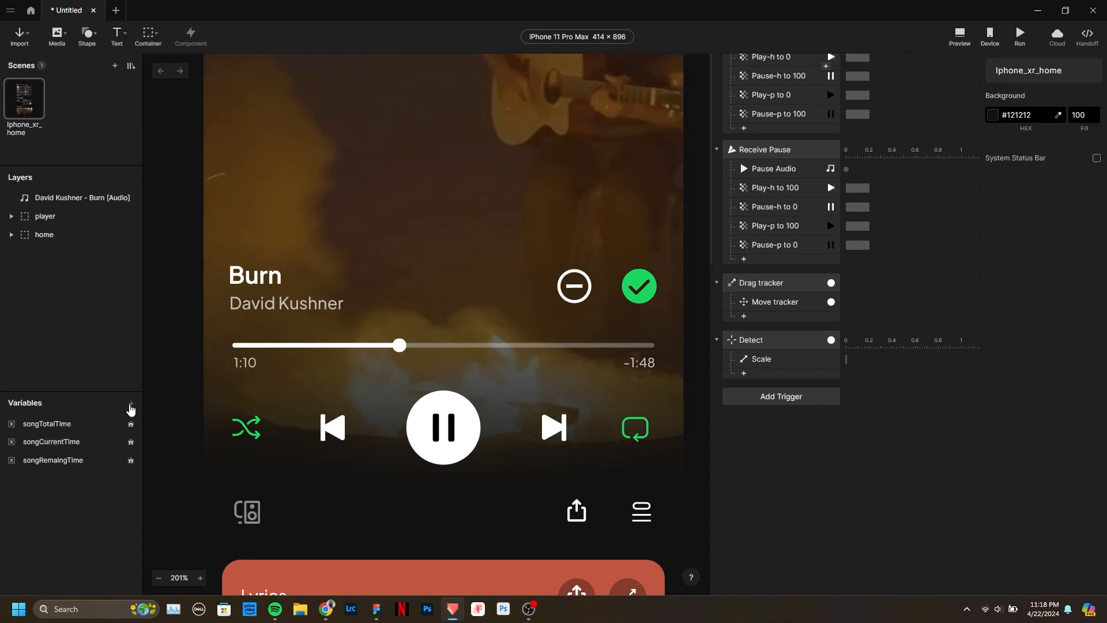
left_click(131, 406)
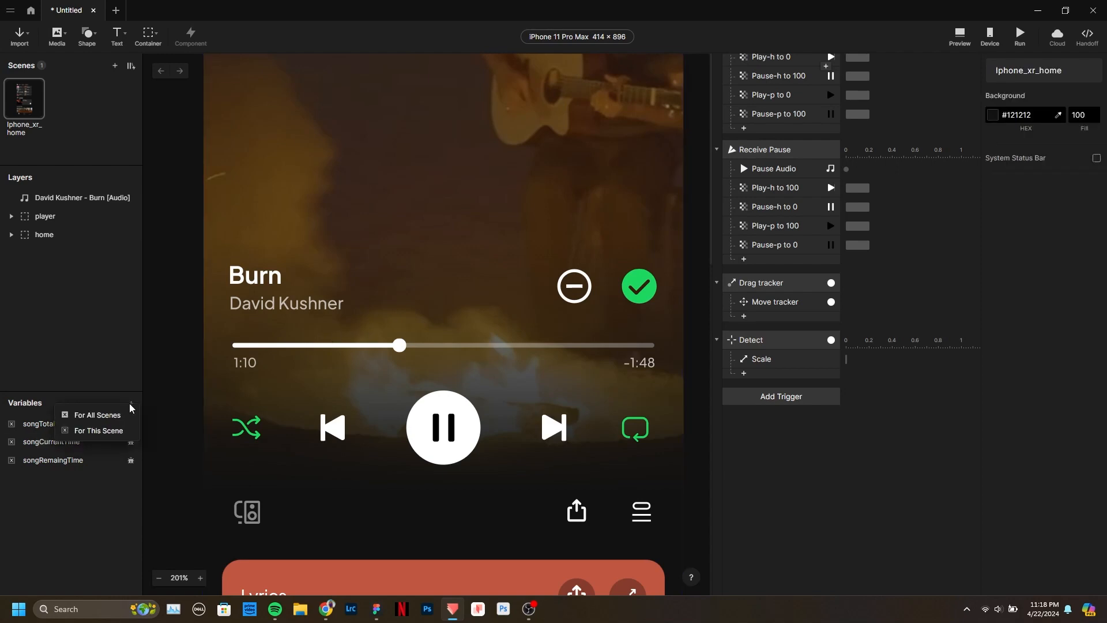
Create a variable for this scene only and name it percentage.
left_click(119, 435)
double_click(31, 479)
type("percentage")
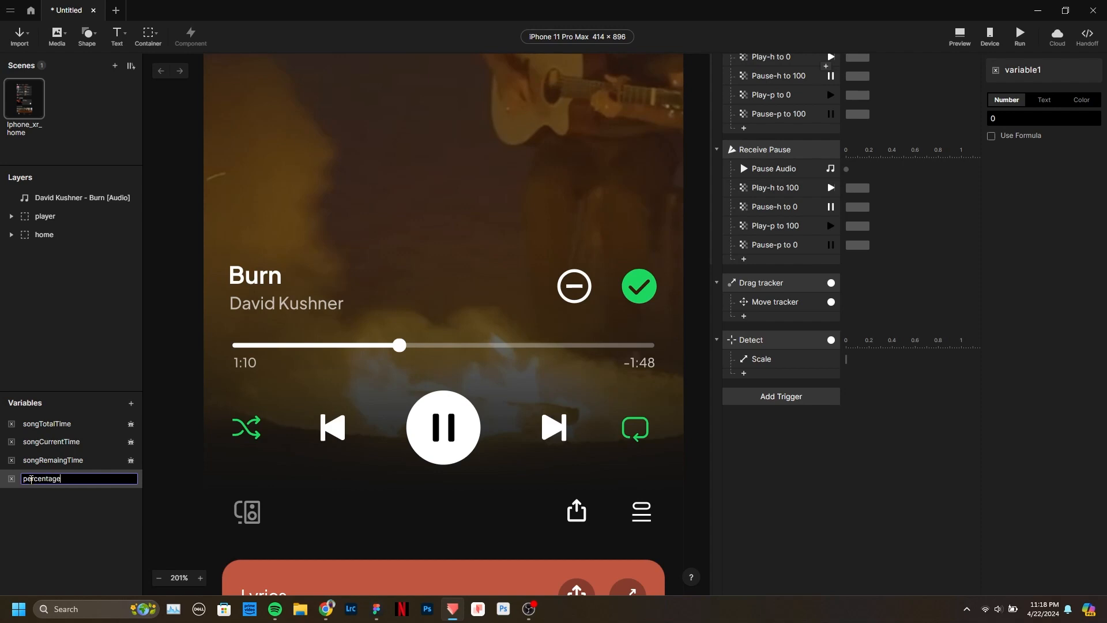
key("Return")
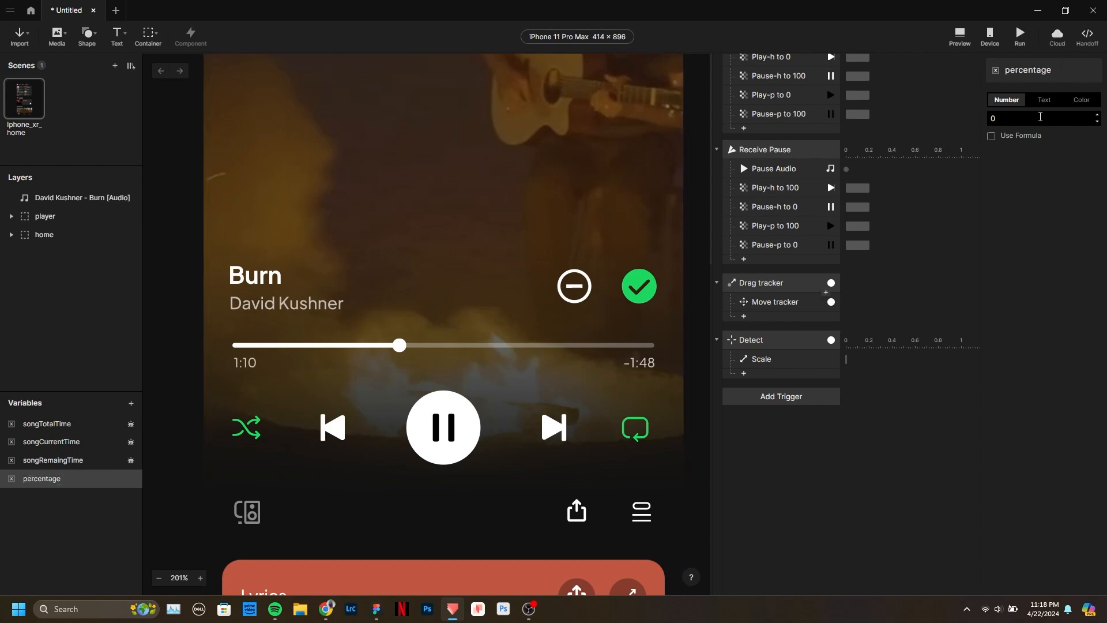
Make the percentage variable use the formula songCurrentTime / songTotalTime.
left_click(1032, 137)
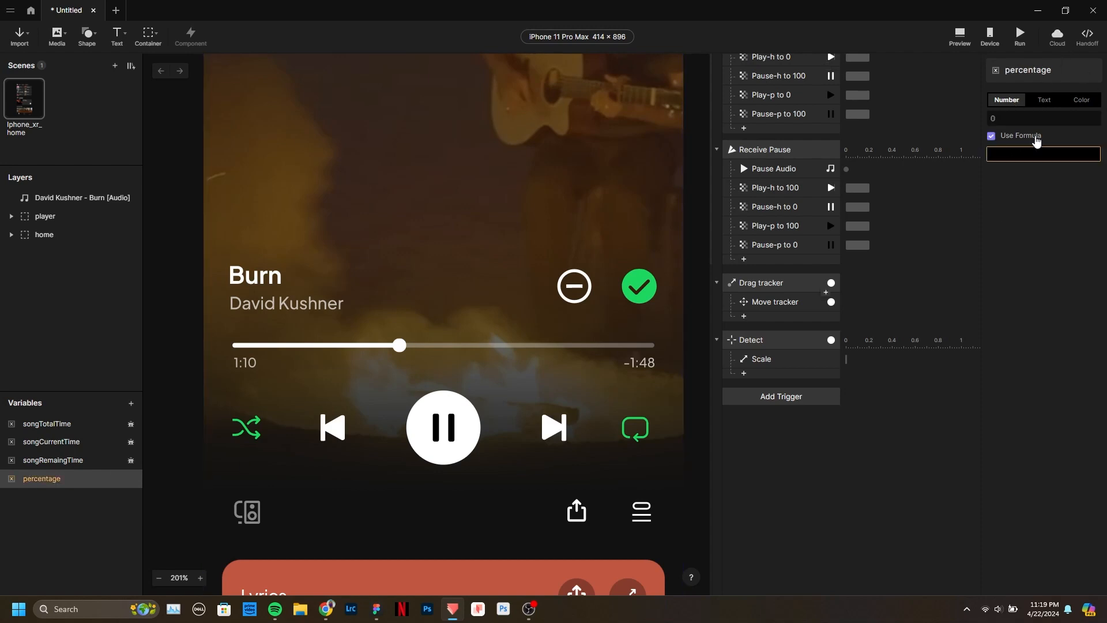
left_click(1090, 159)
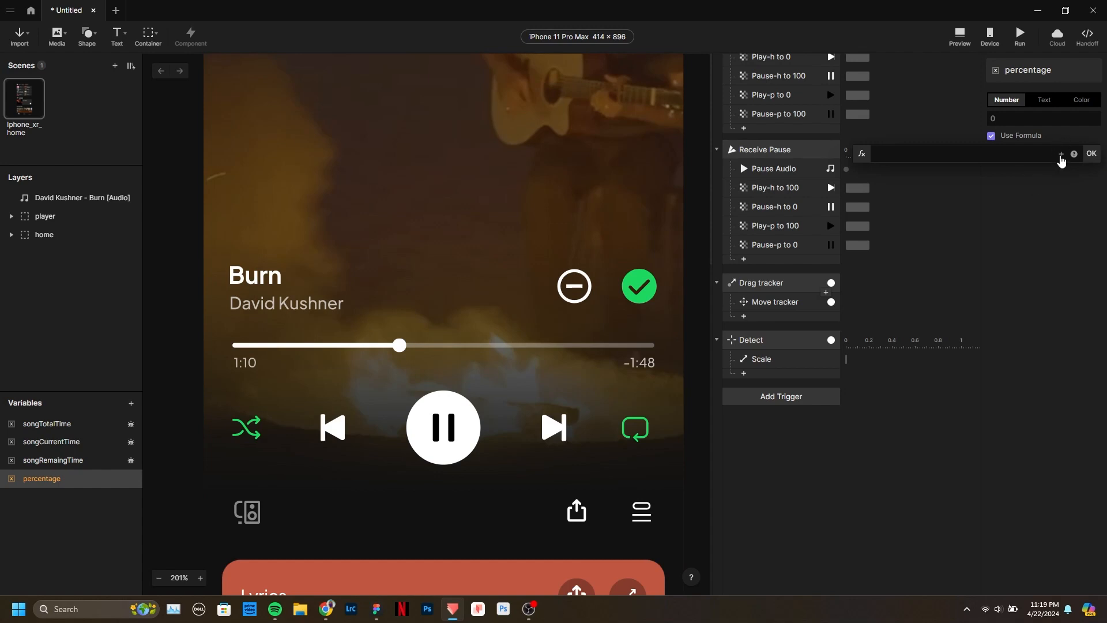
left_click(1061, 154)
left_click(971, 212)
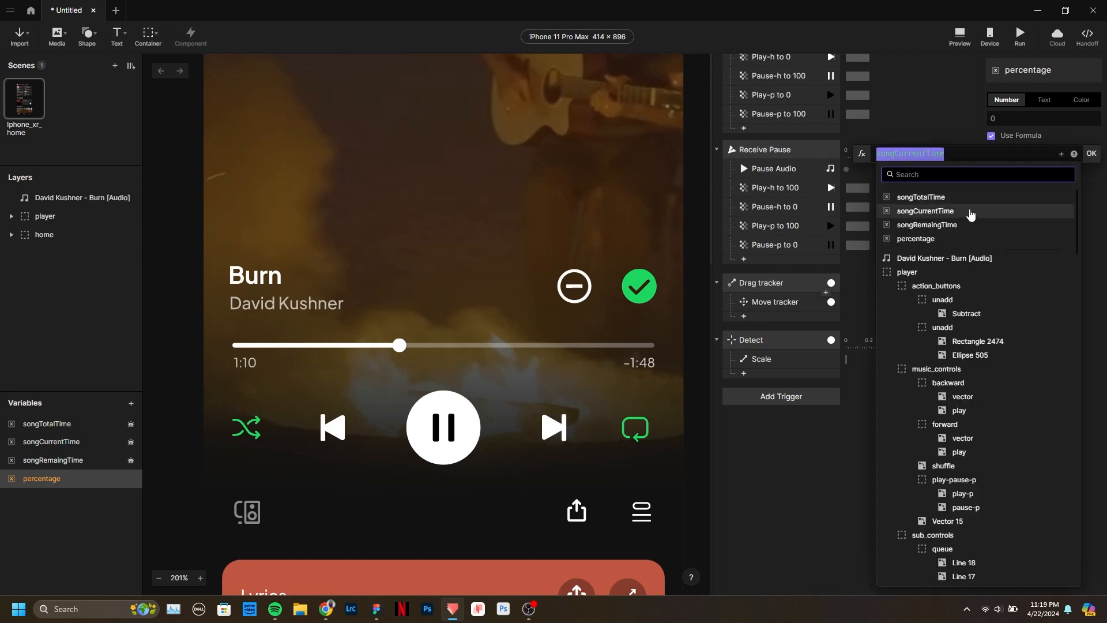
left_click(953, 152)
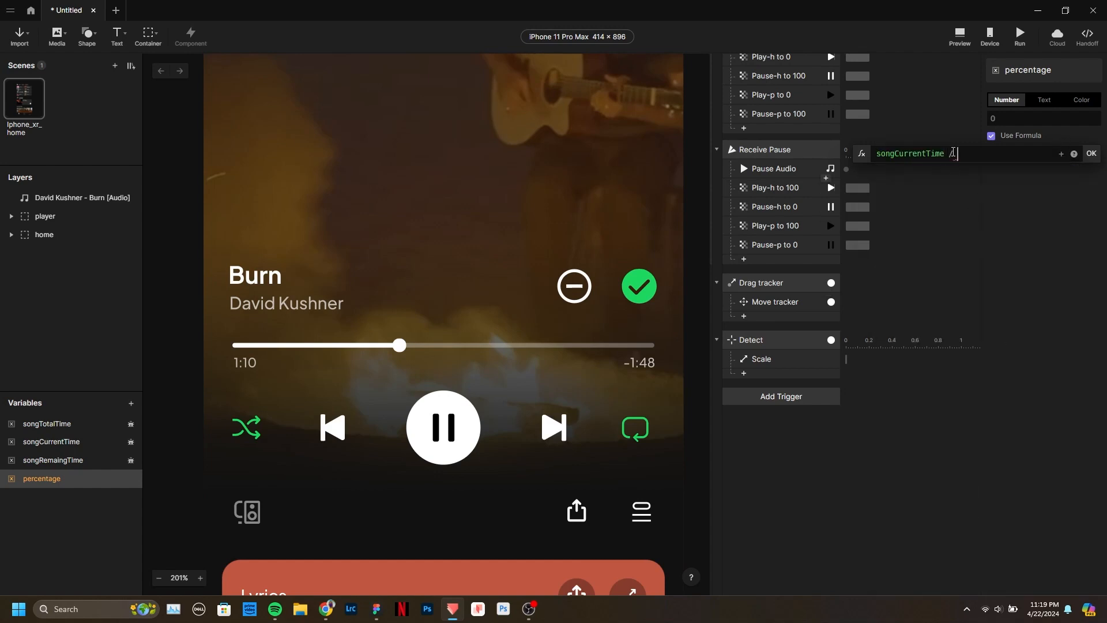
left_click(1061, 154)
left_click(960, 199)
left_click(1094, 152)
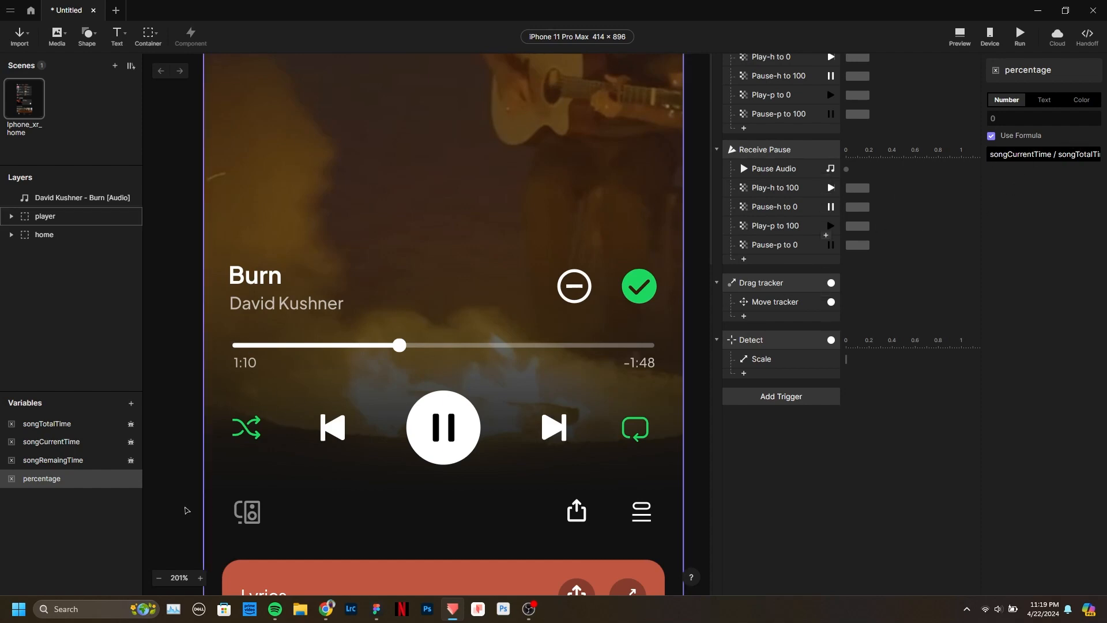
Show the percentage variable's debug label on the canvas and place it below the songRemaingTime label.
scroll(282, 405, "down", 5)
scroll(282, 405, "up", 4)
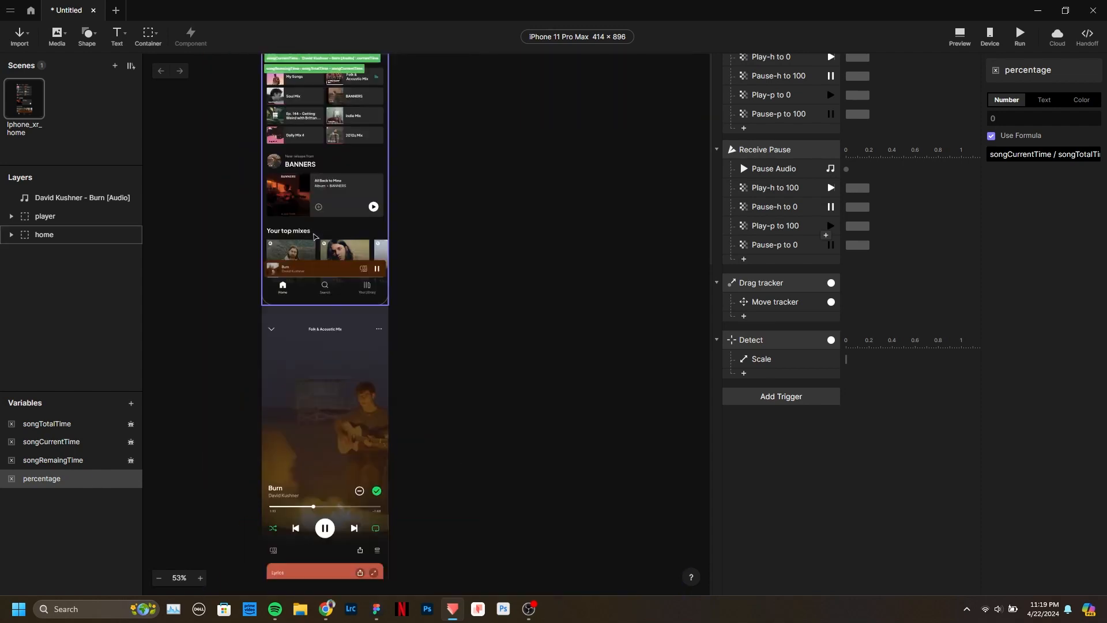
scroll(288, 133, "up", 3)
left_click(131, 479)
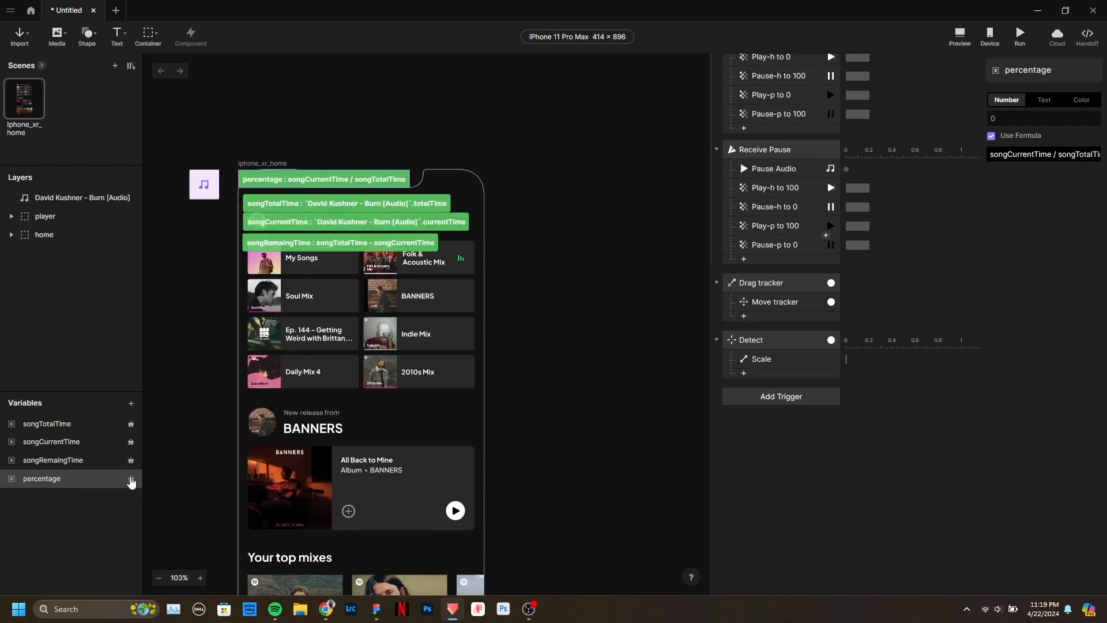
left_click_drag(314, 181, 320, 264)
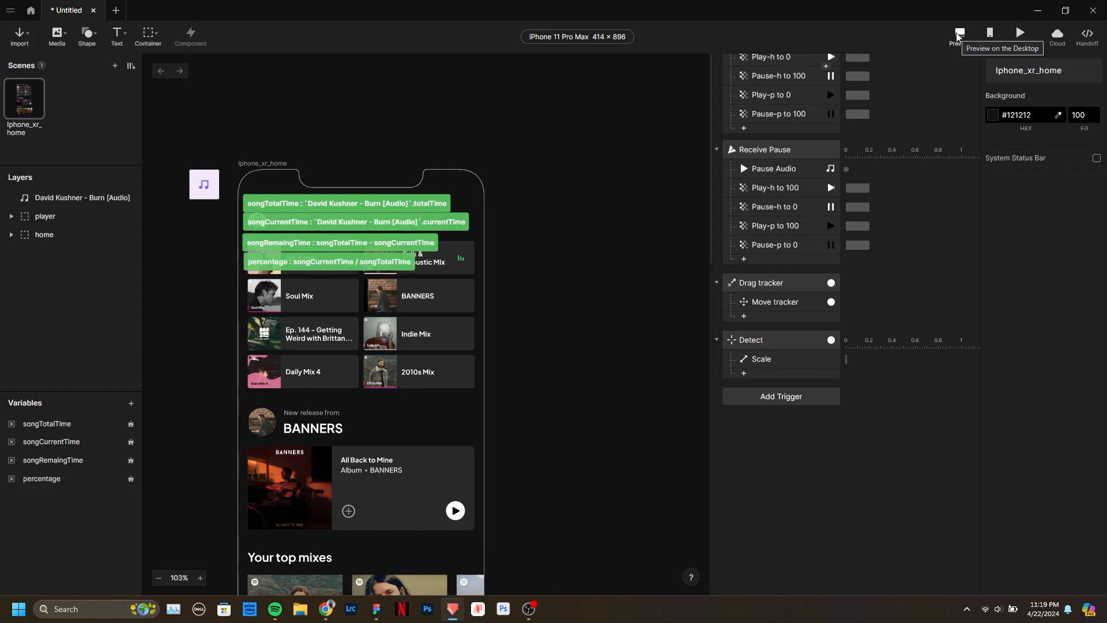
Preview the prototype to check the playback variables while the song plays, and open the full player from the mini player.
left_click(959, 36)
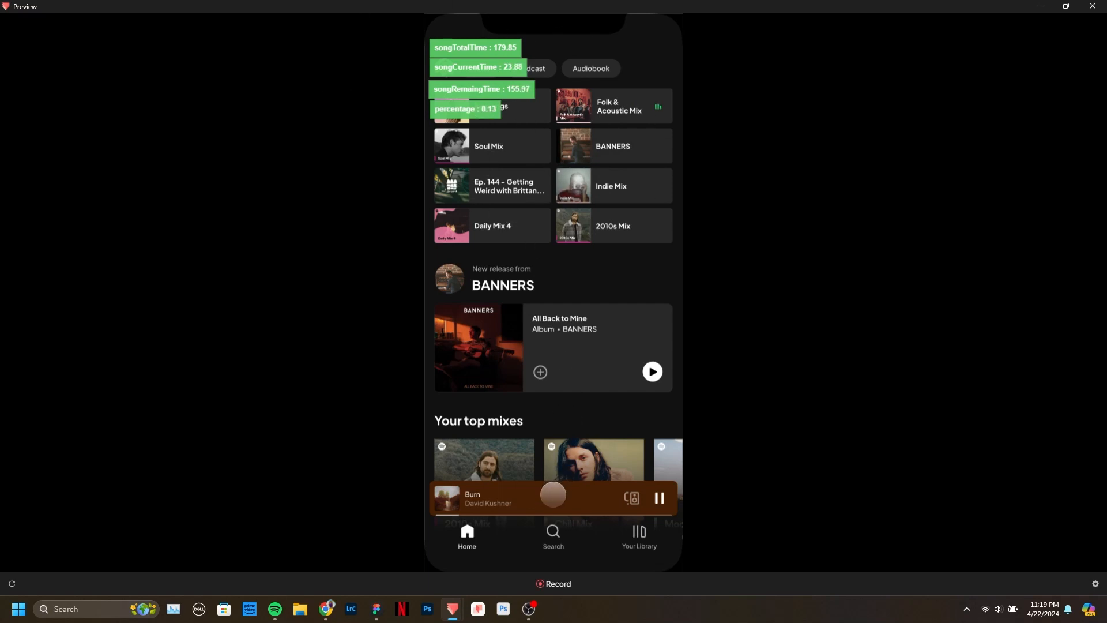
left_click(555, 490)
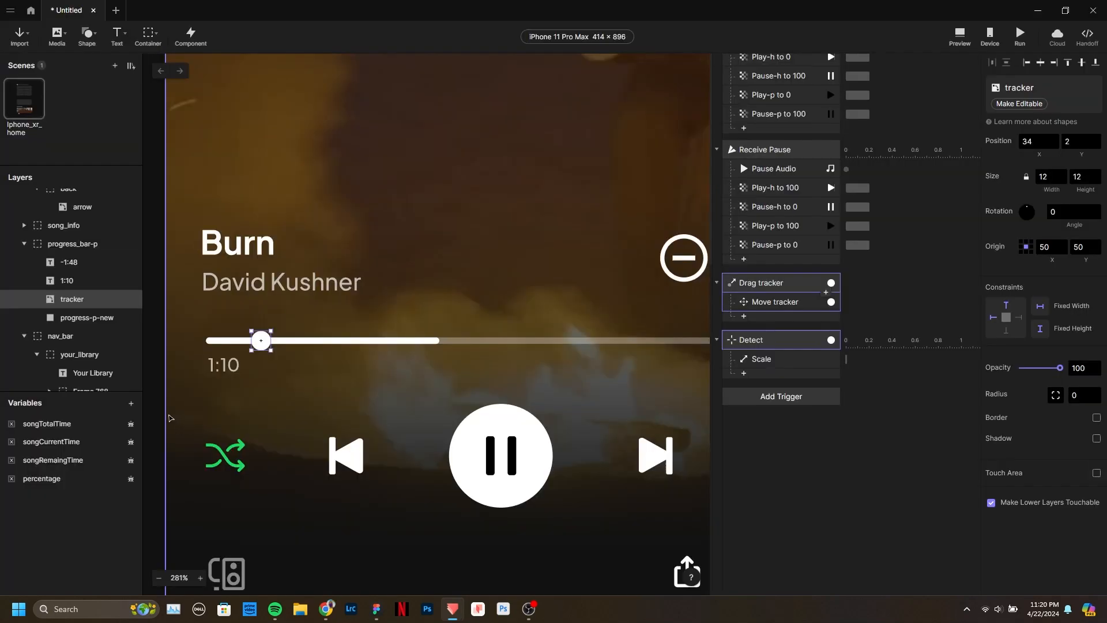
Review the percentage variable, the tracker and the progress-p-new bar, and undo the tracker's last move.
left_click(54, 480)
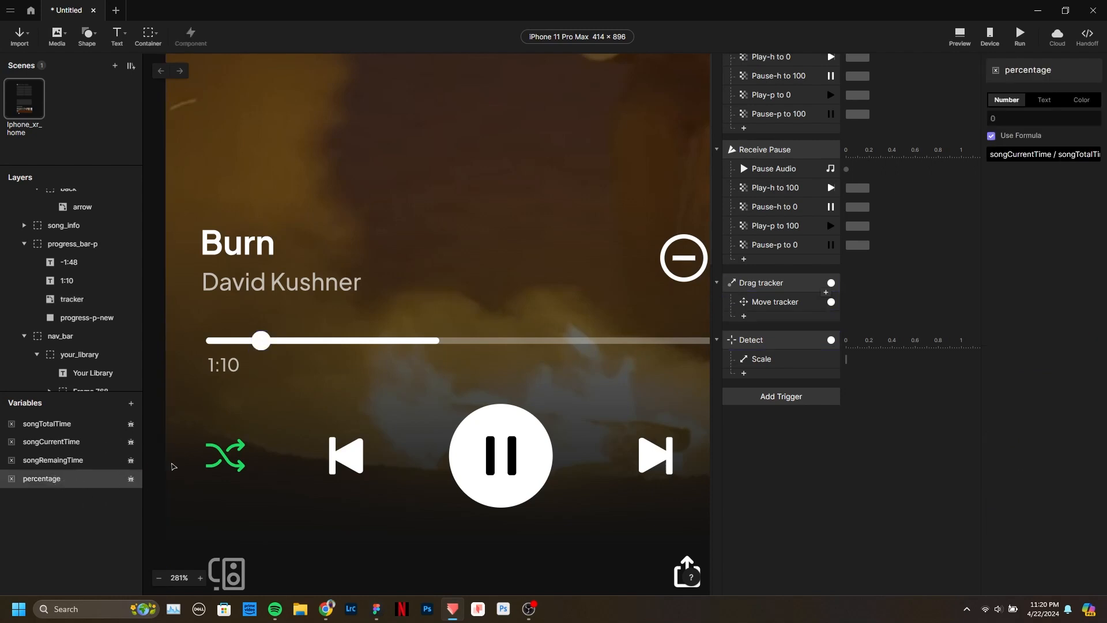
left_click(259, 345)
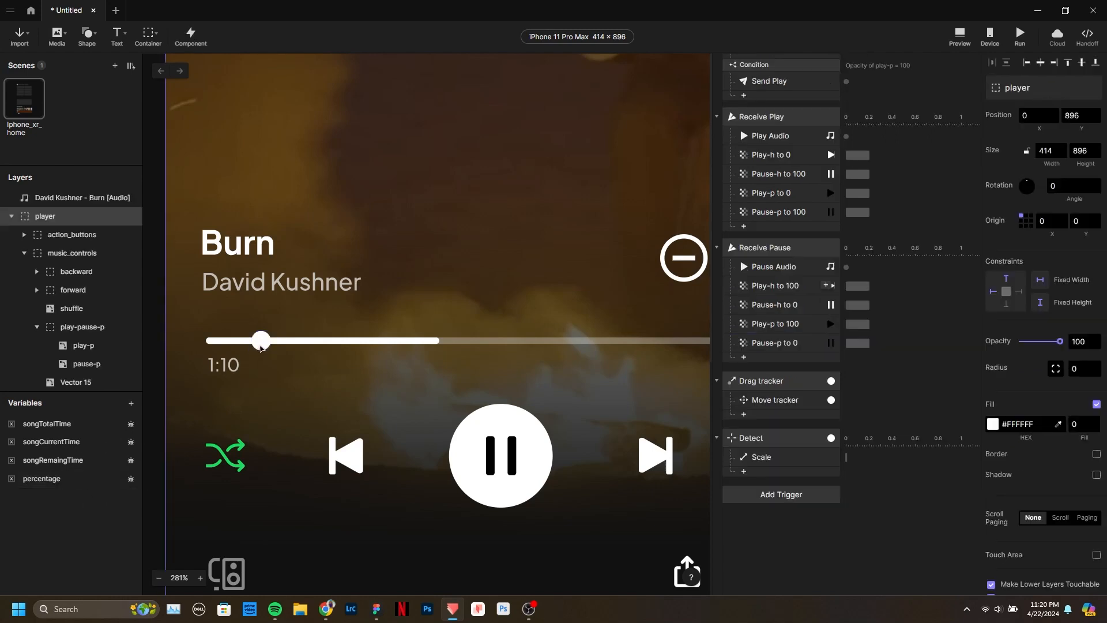
double_click(262, 342)
left_click(263, 337)
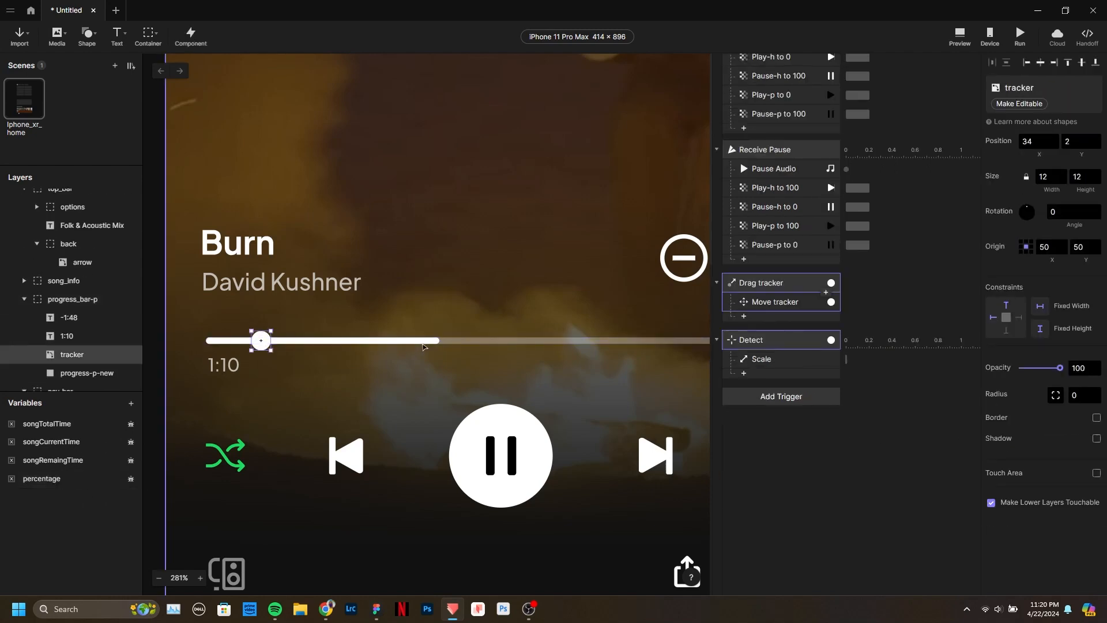
left_click(422, 346)
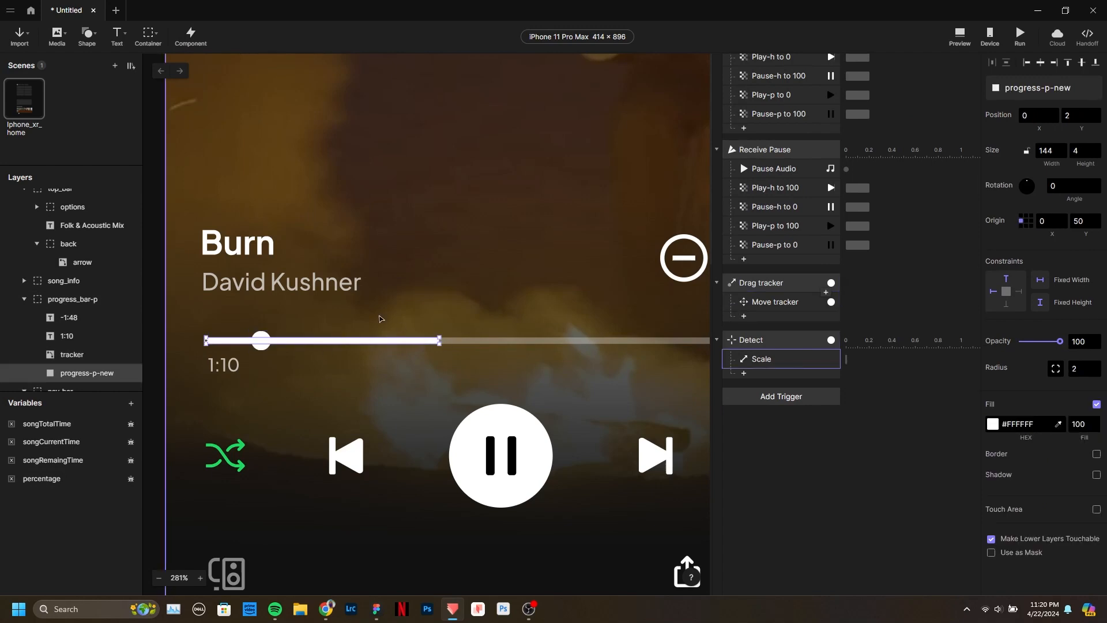
key("ctrl+z")
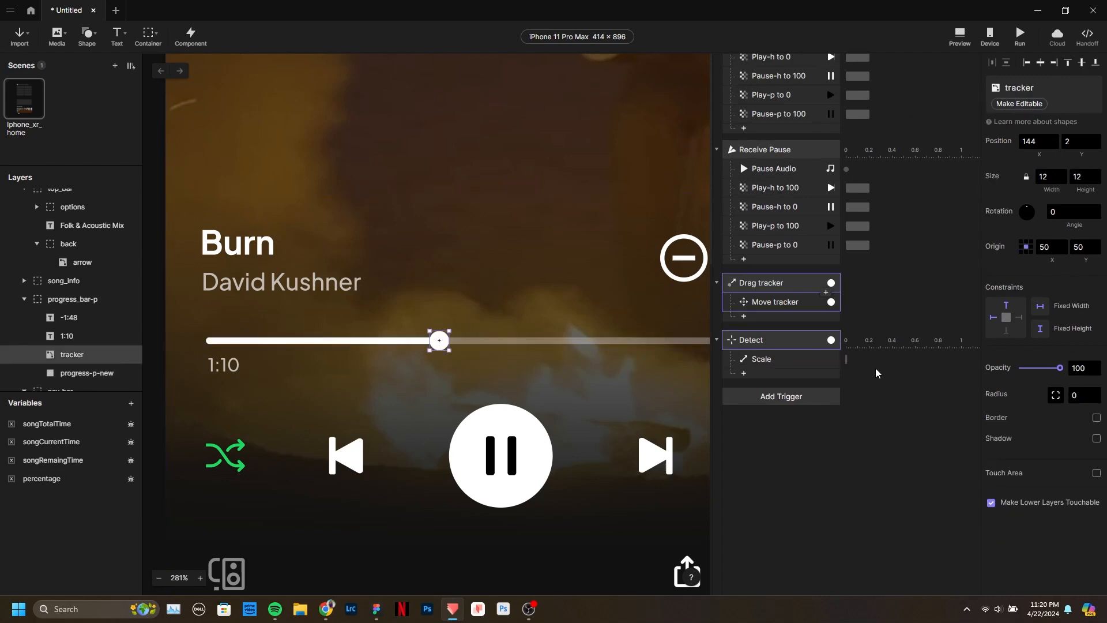
Add a Detect trigger that watches the songCurrentTime variable.
left_click(799, 403)
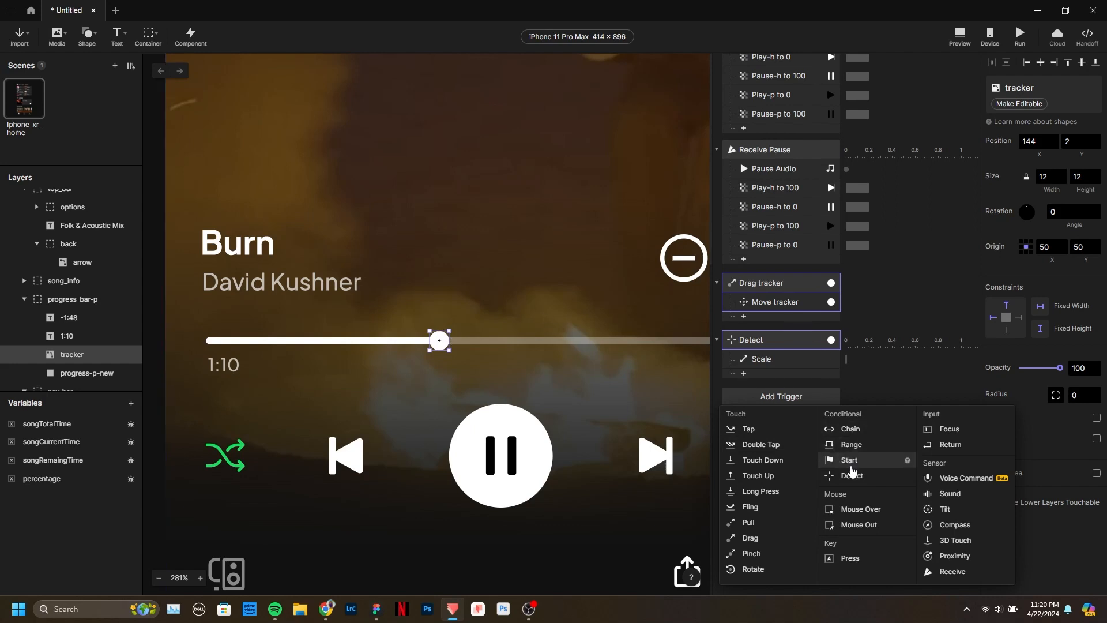
left_click(853, 476)
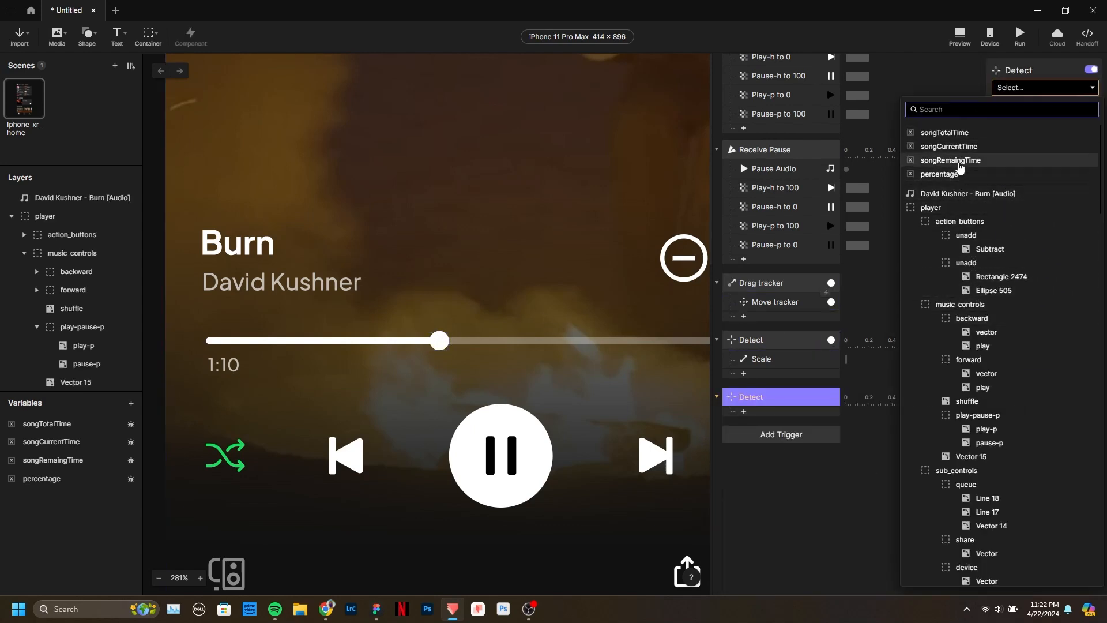
left_click(976, 151)
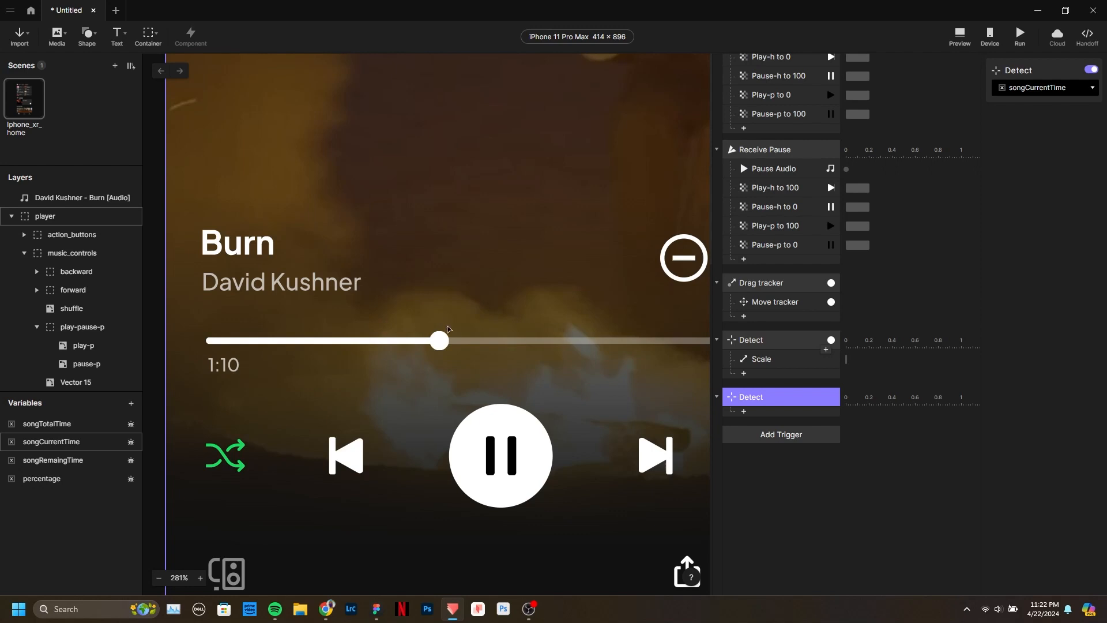
Rename the Detect trigger that watches the tracker's X position as Detect tracker.x.
double_click(759, 395)
left_click(777, 339)
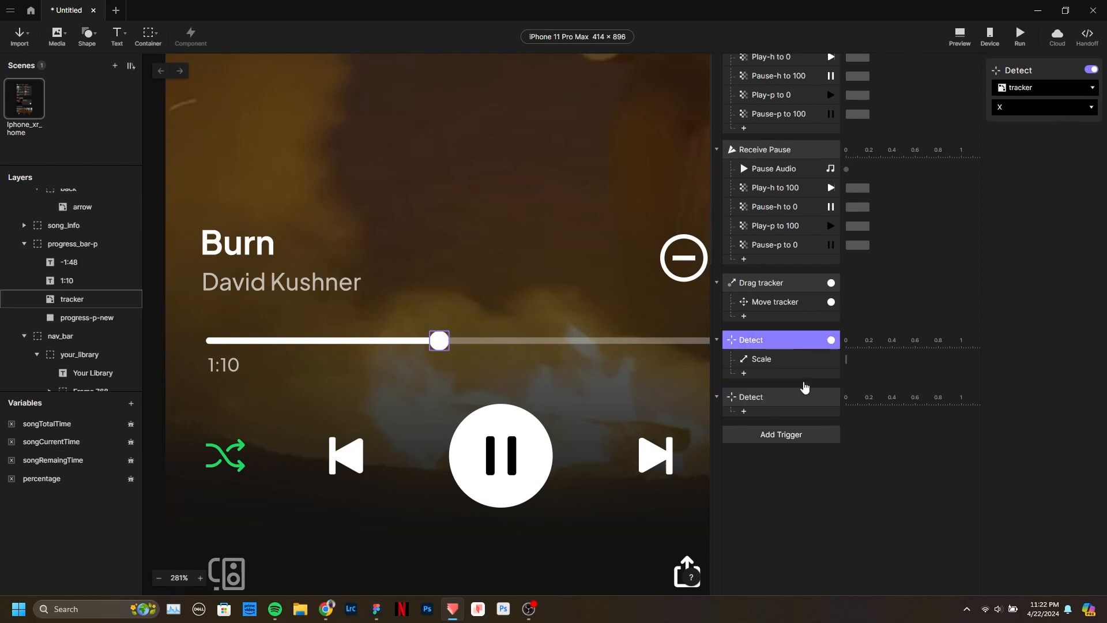
double_click(768, 340)
left_click(768, 340)
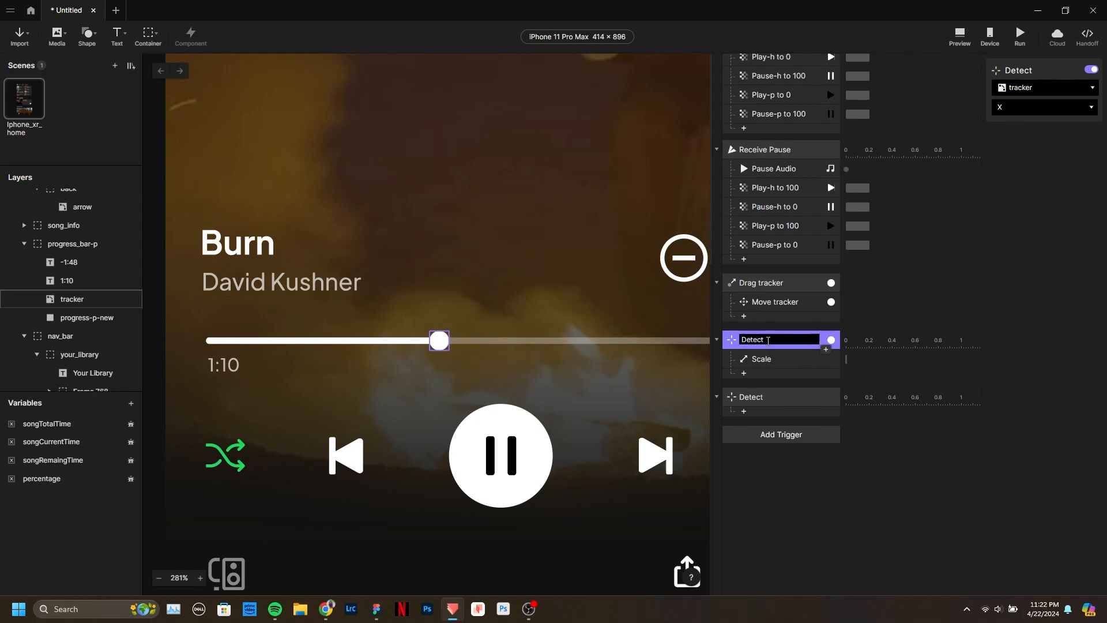
type("tracker.x")
key("Return")
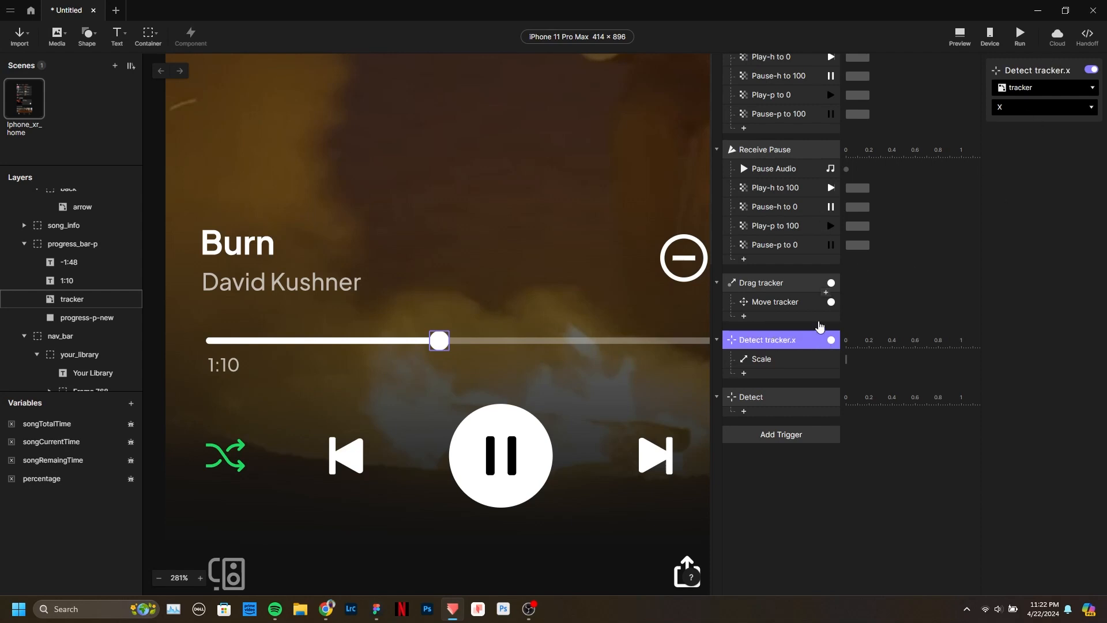
Rename the Scale response under the tracker's Detect trigger as Scale progress-p-new.
left_click(773, 360)
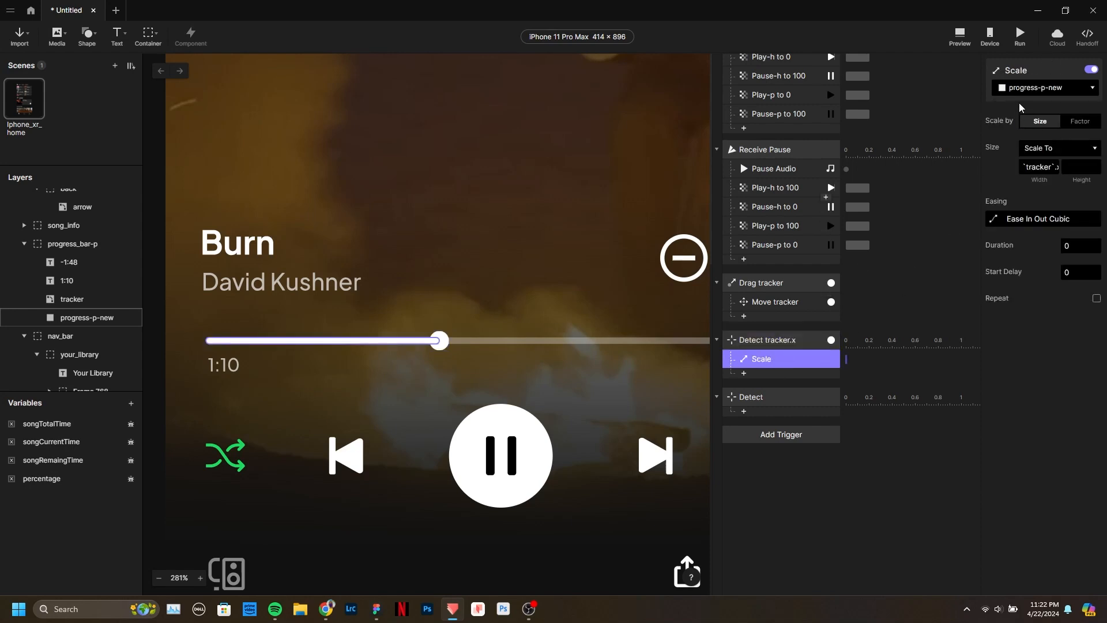
double_click(772, 361)
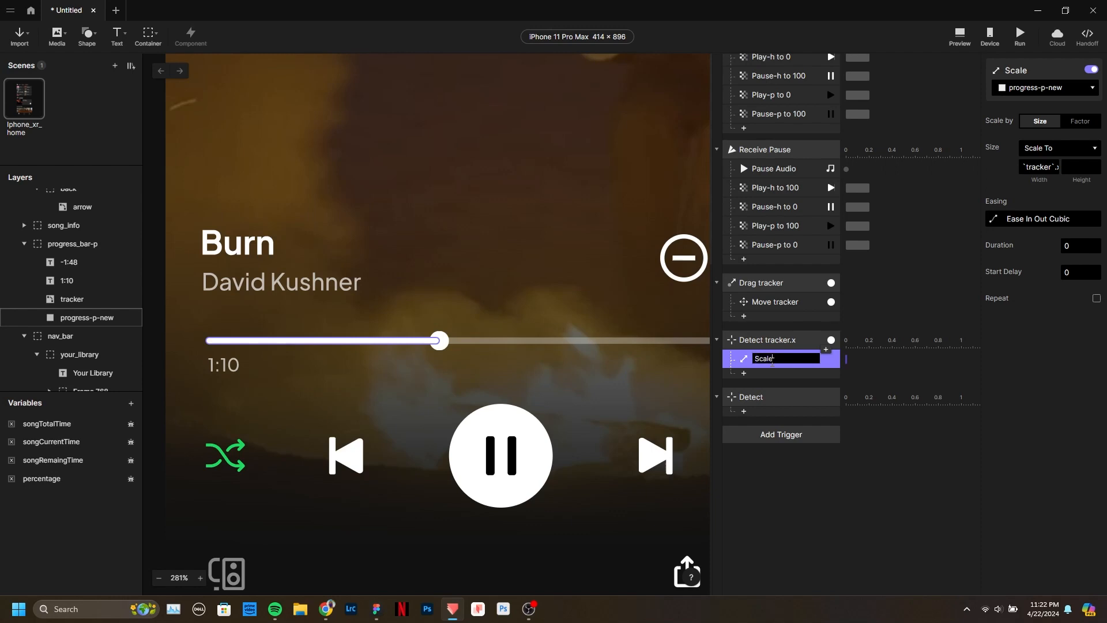
type("progress-")
type("p-new")
Rename the newly added Detect trigger as Detect songCurrentTime.
left_click(759, 396)
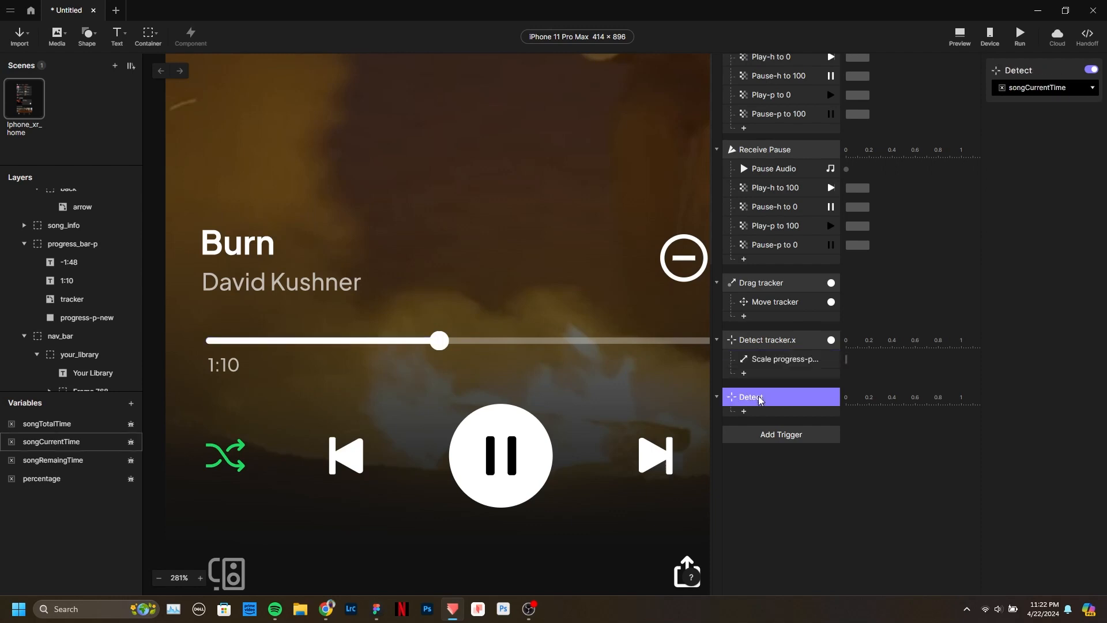
double_click(776, 396)
type("songCurrentTime")
key("Return")
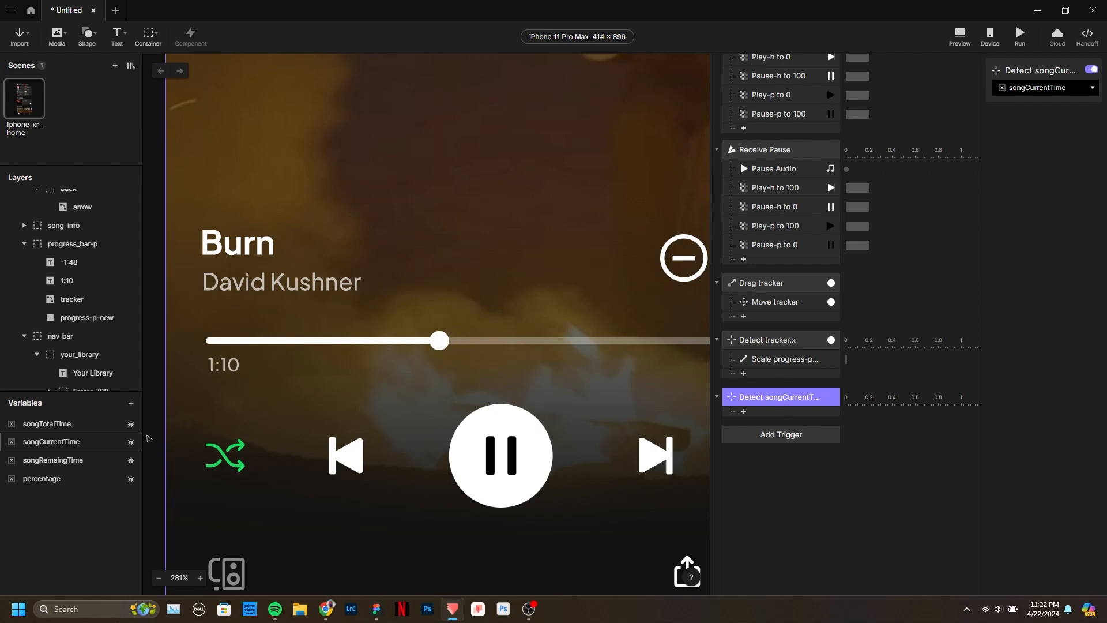
Add a Move response for the tracker layer under the Detect songCurrentTime trigger.
left_click(129, 483)
left_click(775, 413)
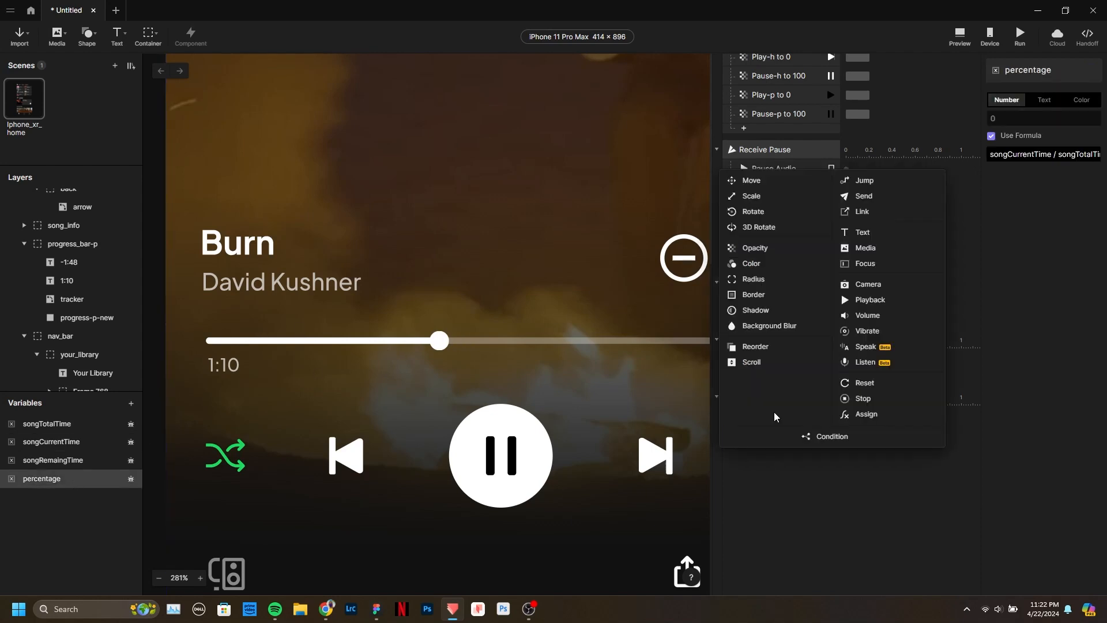
left_click(760, 181)
left_click(1046, 86)
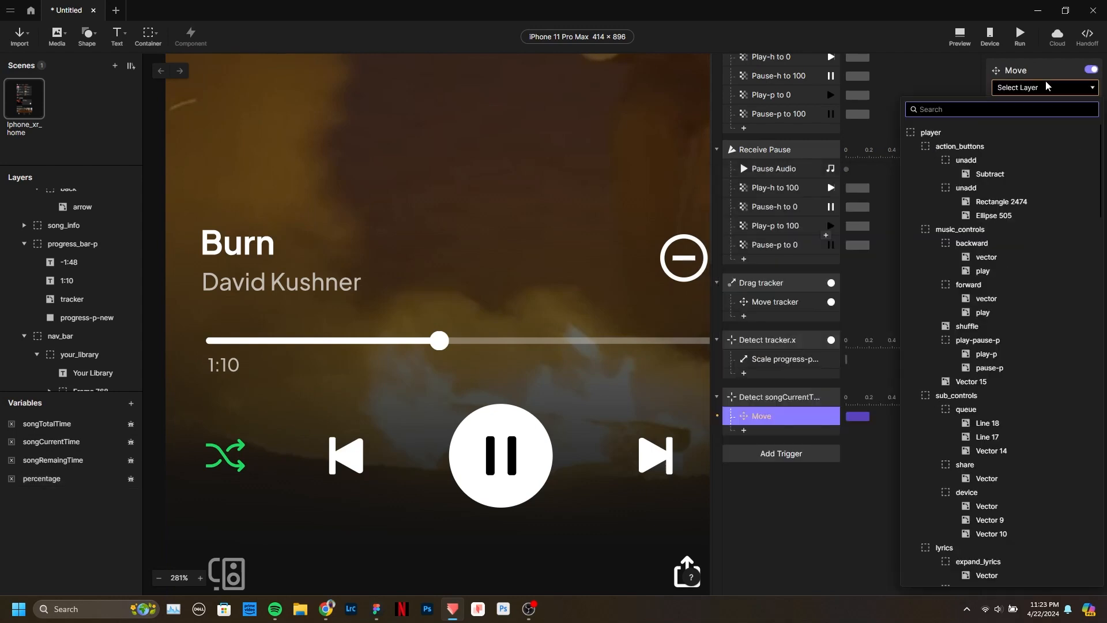
left_click(991, 132)
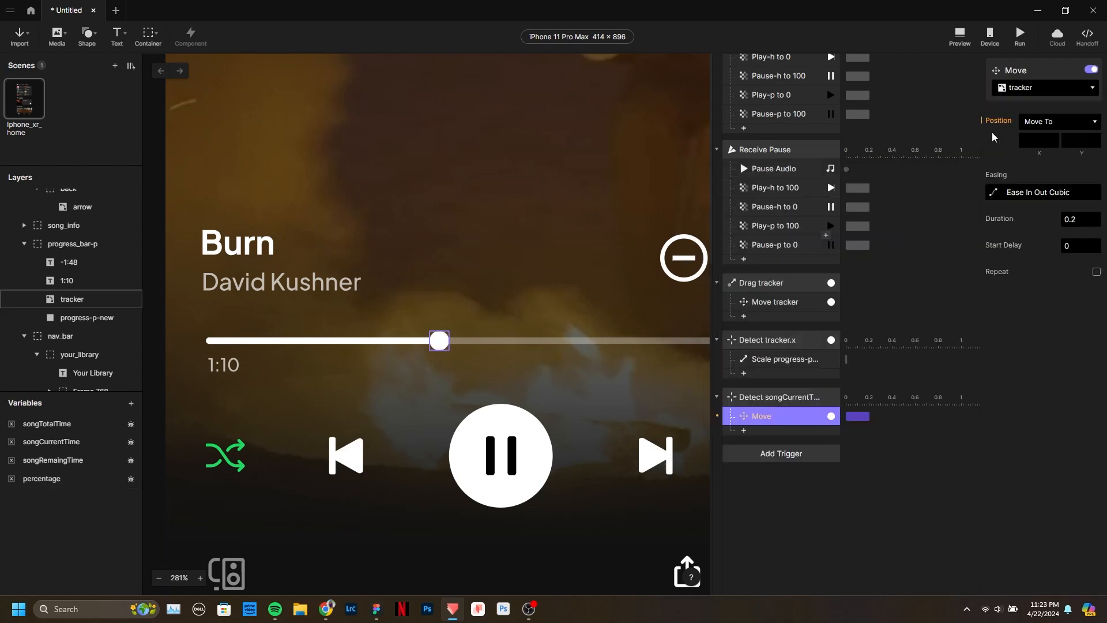
Open the Move response's X position formula, and check the width of the progress_bar-p layer.
left_click(1049, 141)
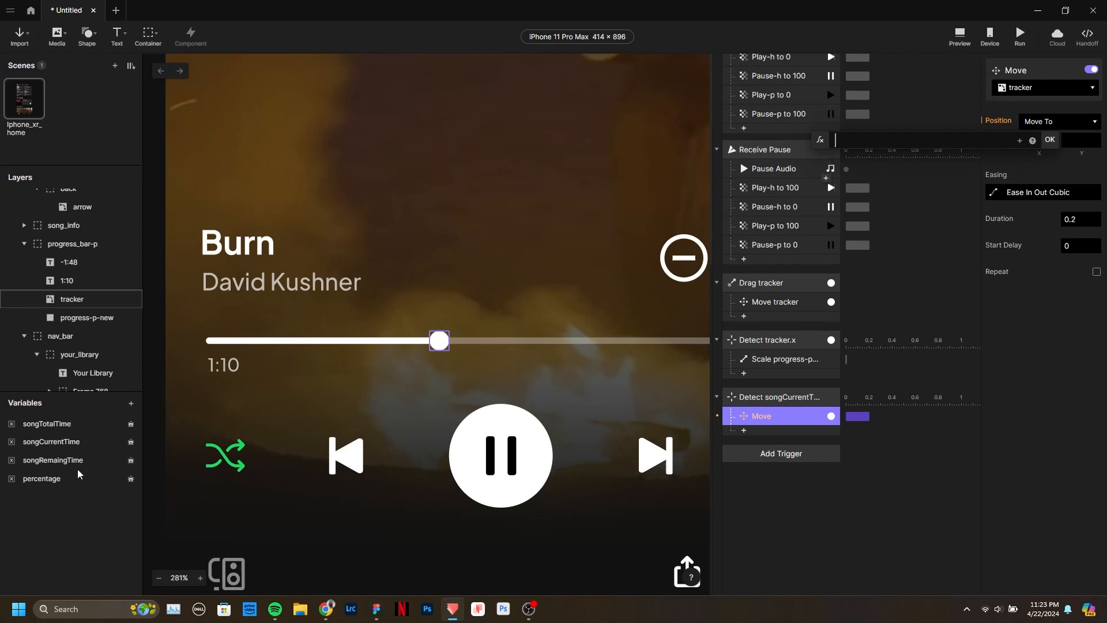
scroll(211, 343, "down", 3, "ctrl")
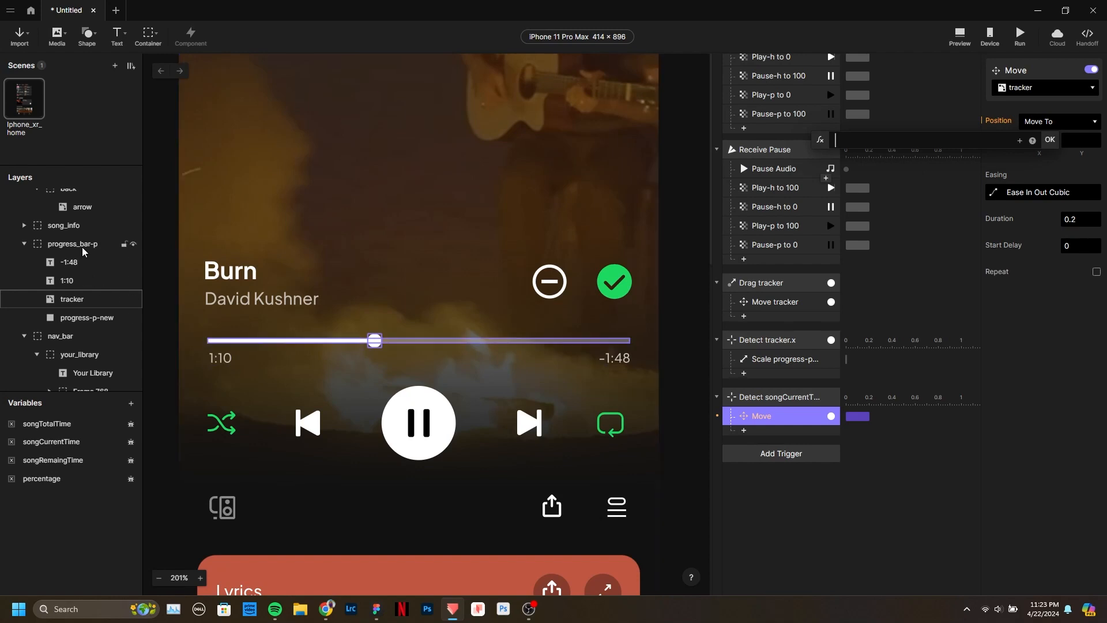
left_click(854, 514)
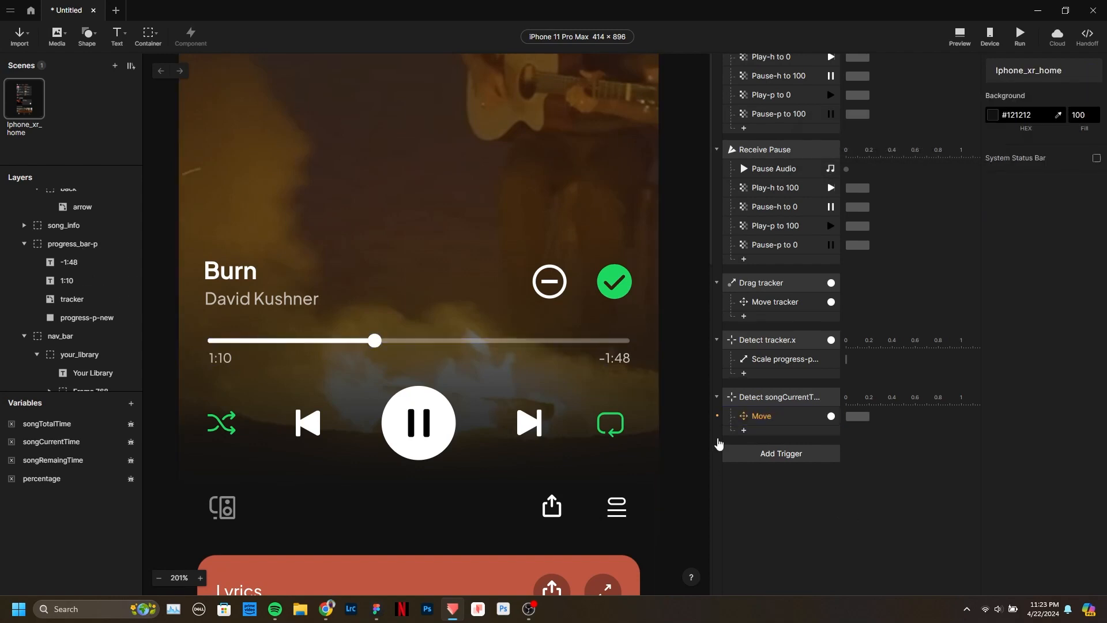
left_click(80, 246)
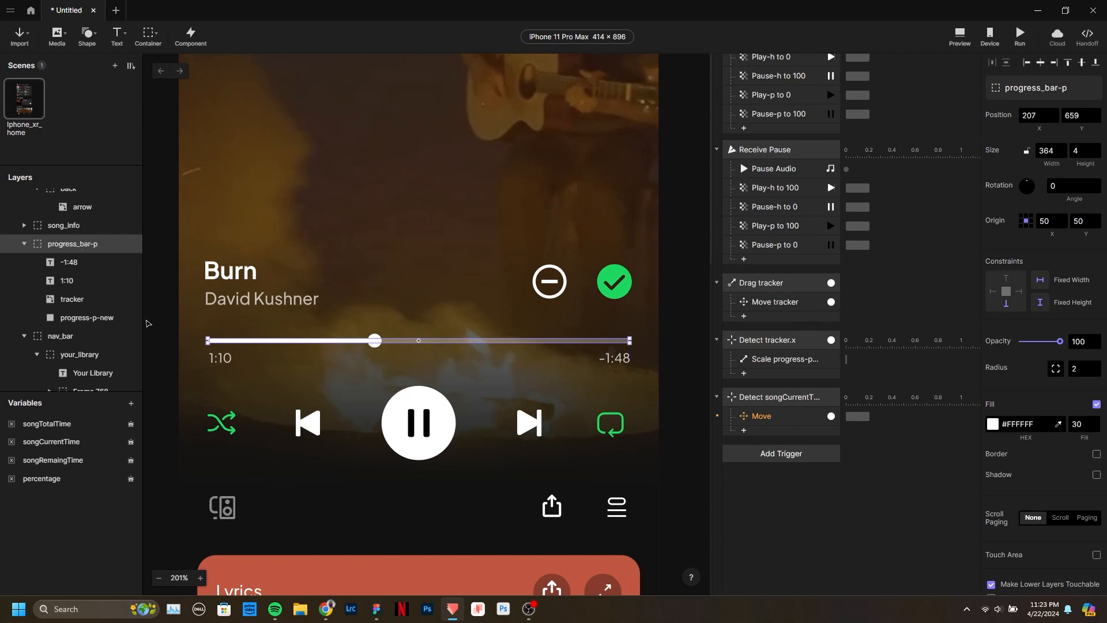
left_click(1056, 150)
Set the X position of the tracker's Move response under Detect songCurrentTime to the formula percentage * 364.
left_click(784, 420)
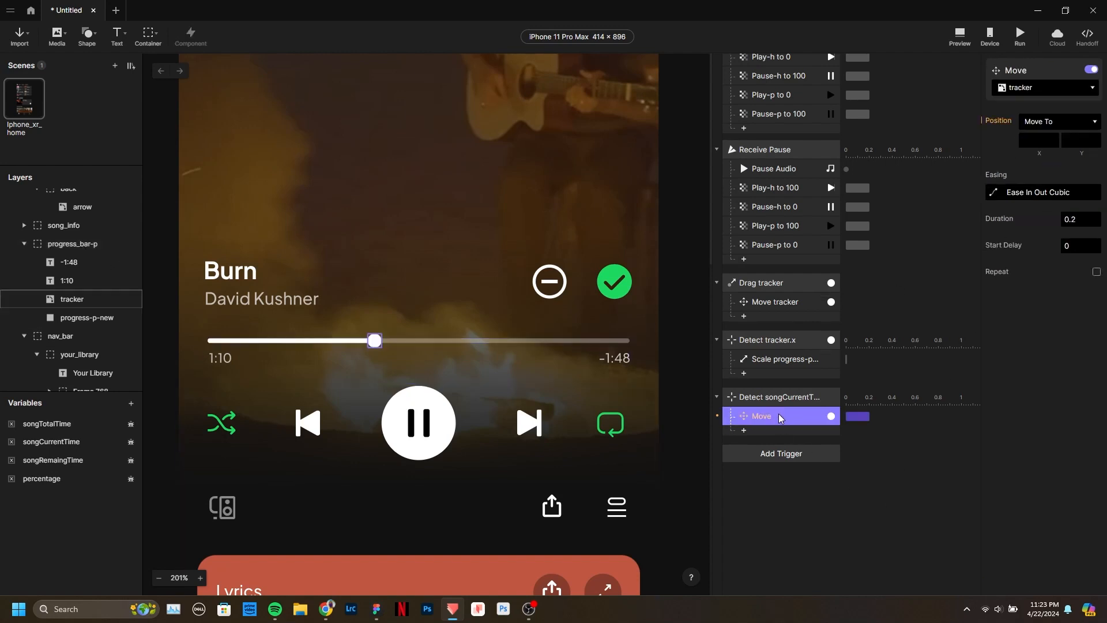
left_click(1050, 141)
left_click(1052, 142)
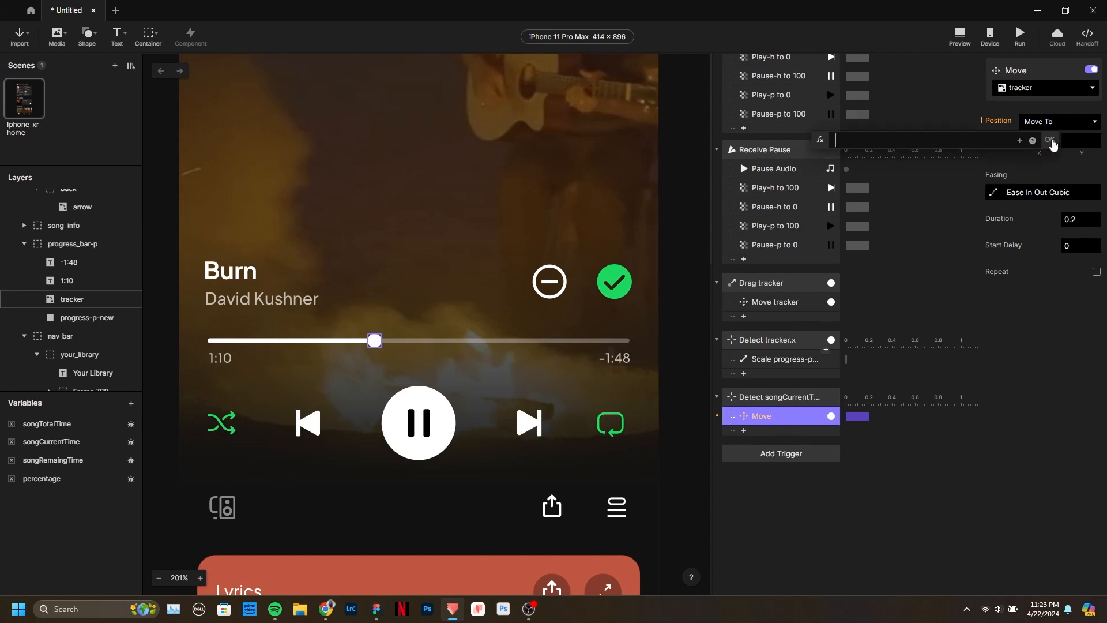
left_click(1021, 141)
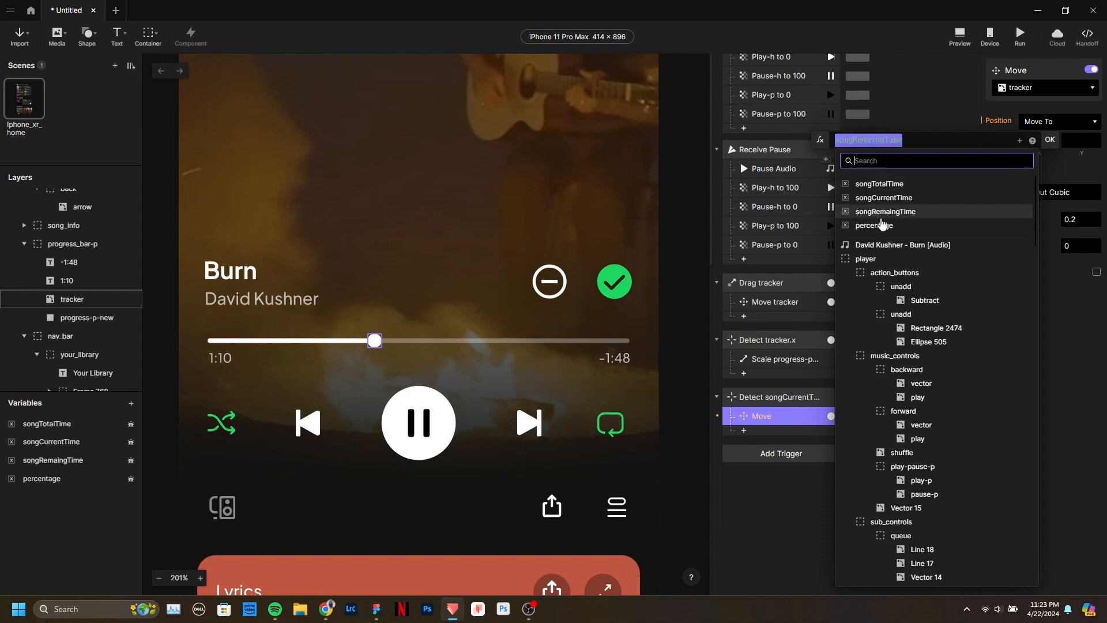
left_click(894, 225)
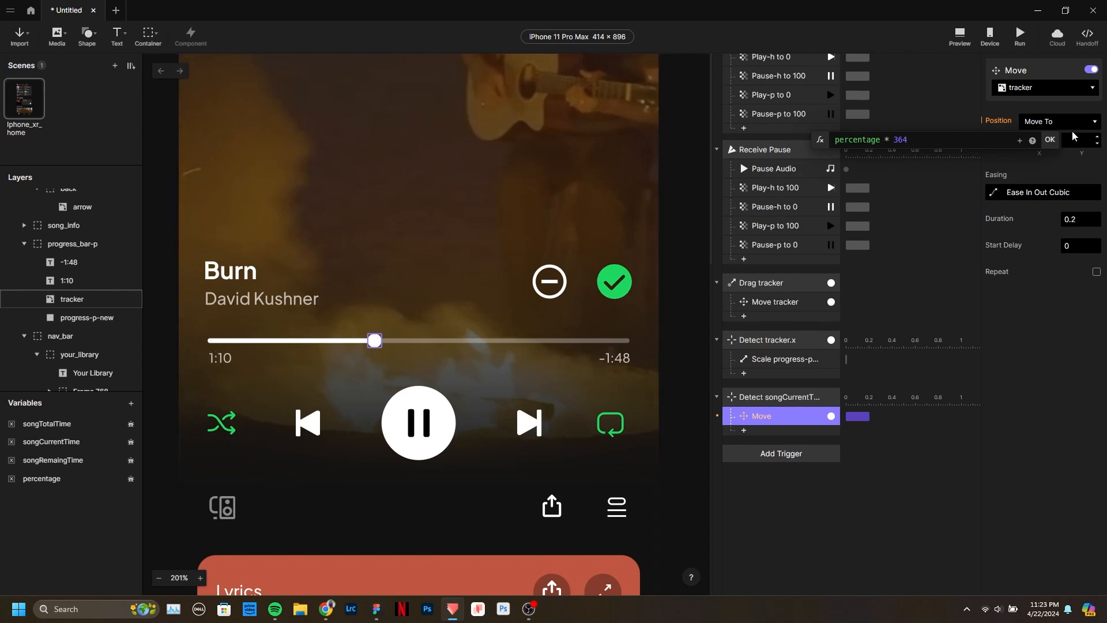
left_click(1050, 140)
Rename the Move response under the Detect songCurrentTime trigger as Move tracker.
double_click(767, 417)
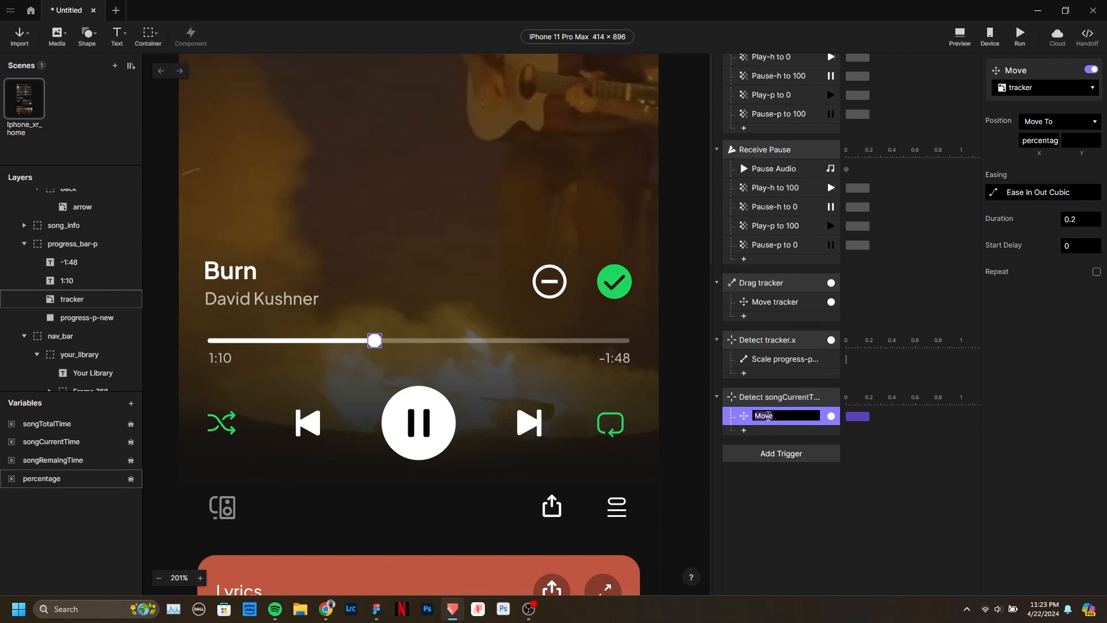
type("tracker")
key("Return")
left_click(815, 511)
Preview the prototype, open the full player from the Burn mini player, pause the song, and close the preview.
scroll(396, 353, "down", 5)
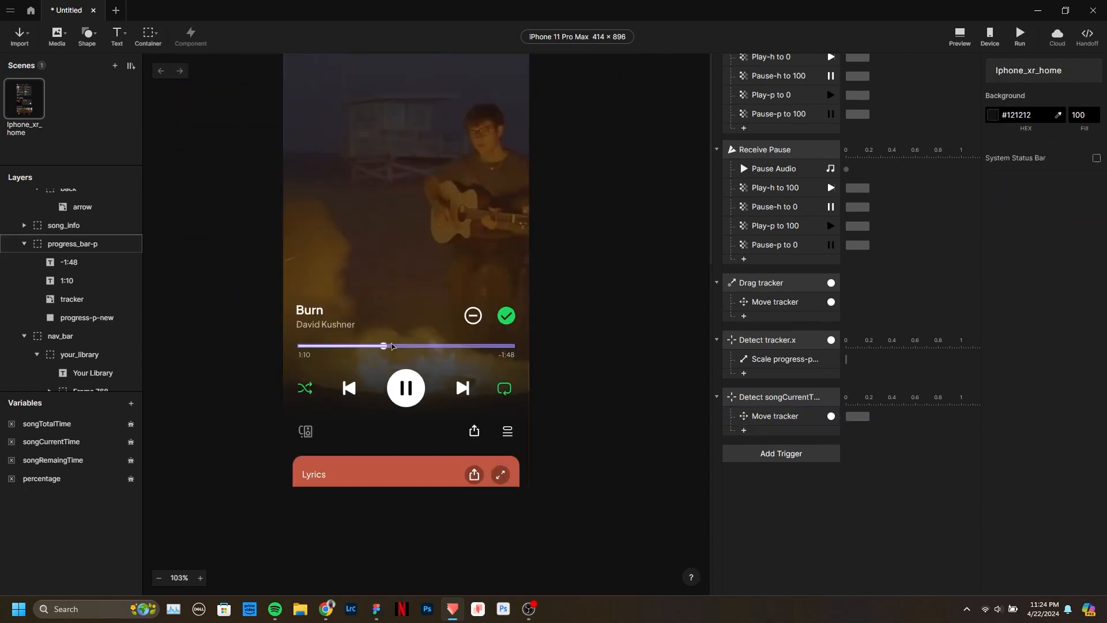
left_click(959, 36)
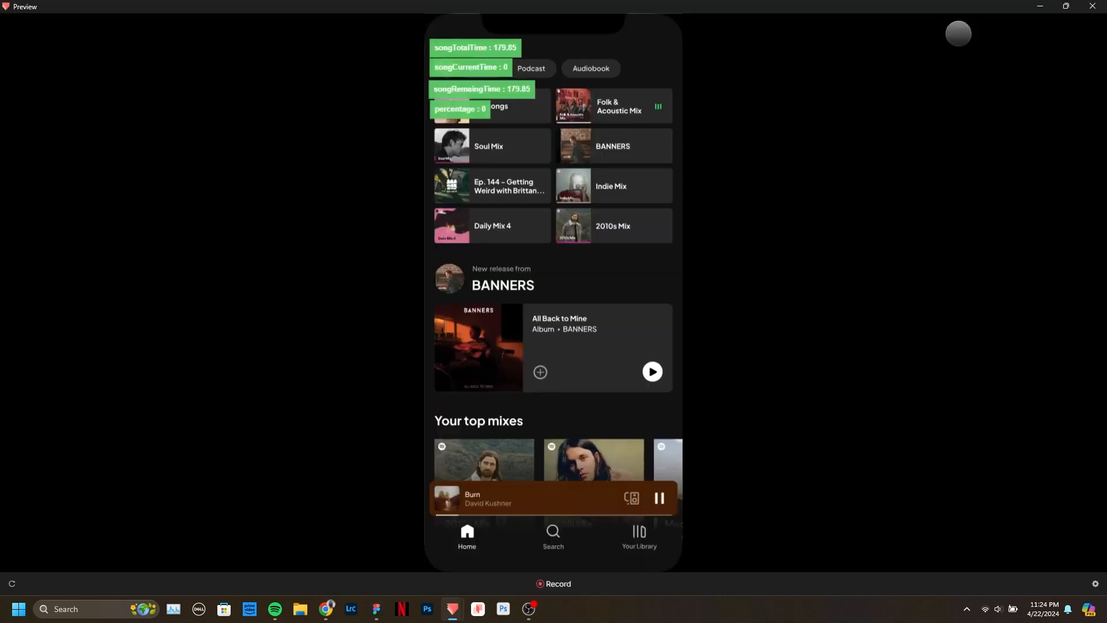
left_click(534, 495)
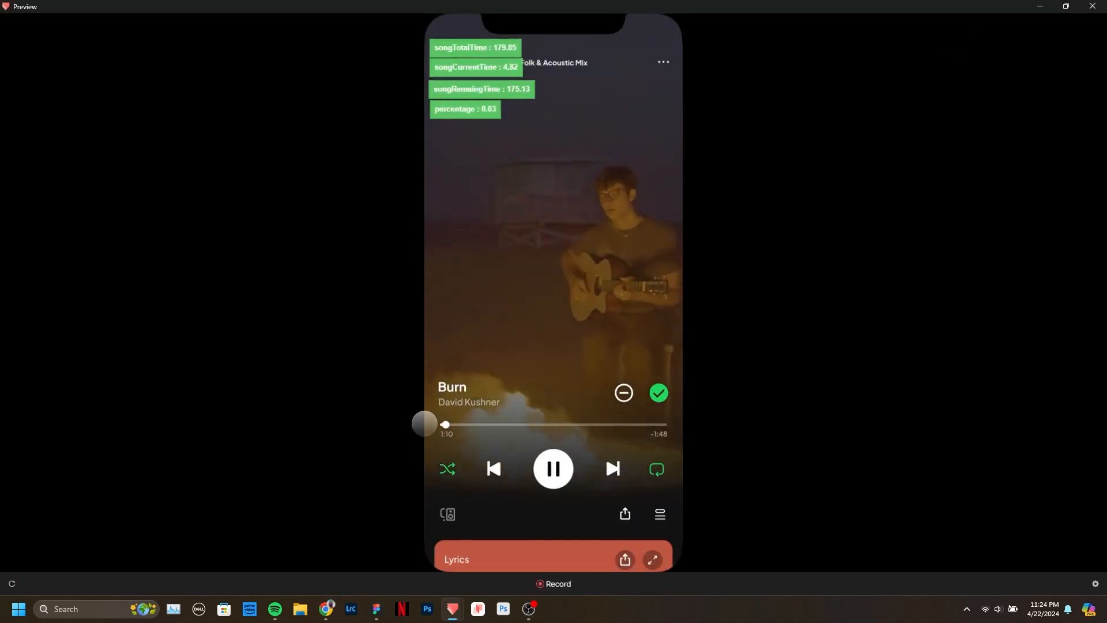
left_click(553, 468)
left_click(1093, 6)
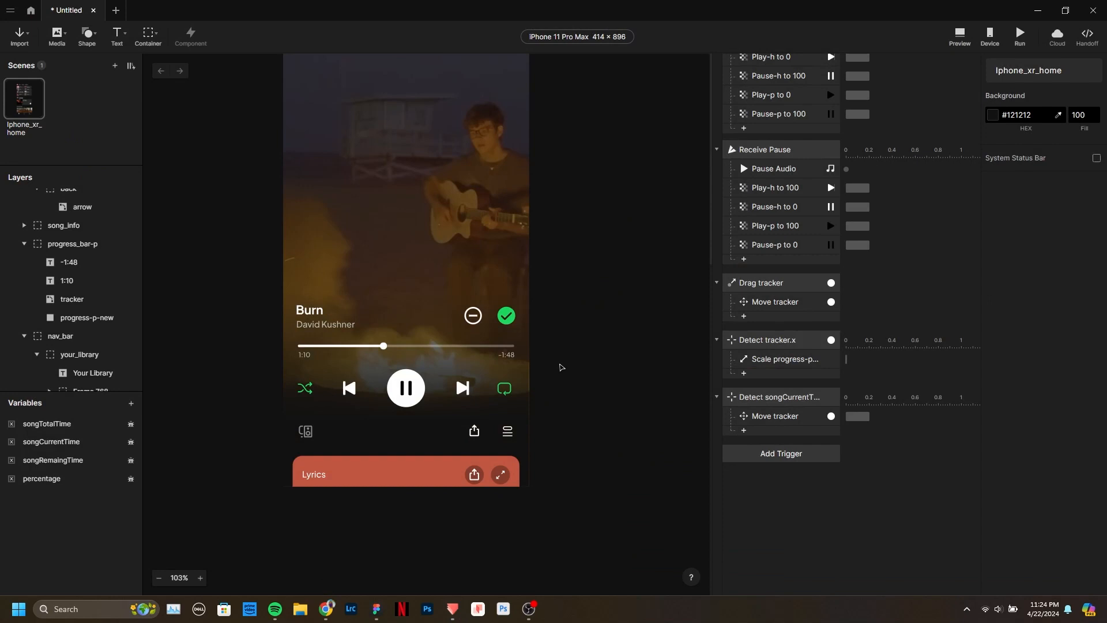
Preview the prototype again, testing play and pause and dragging the tracker along the progress bar in the full player, and close the preview.
scroll(561, 368, "up", 1)
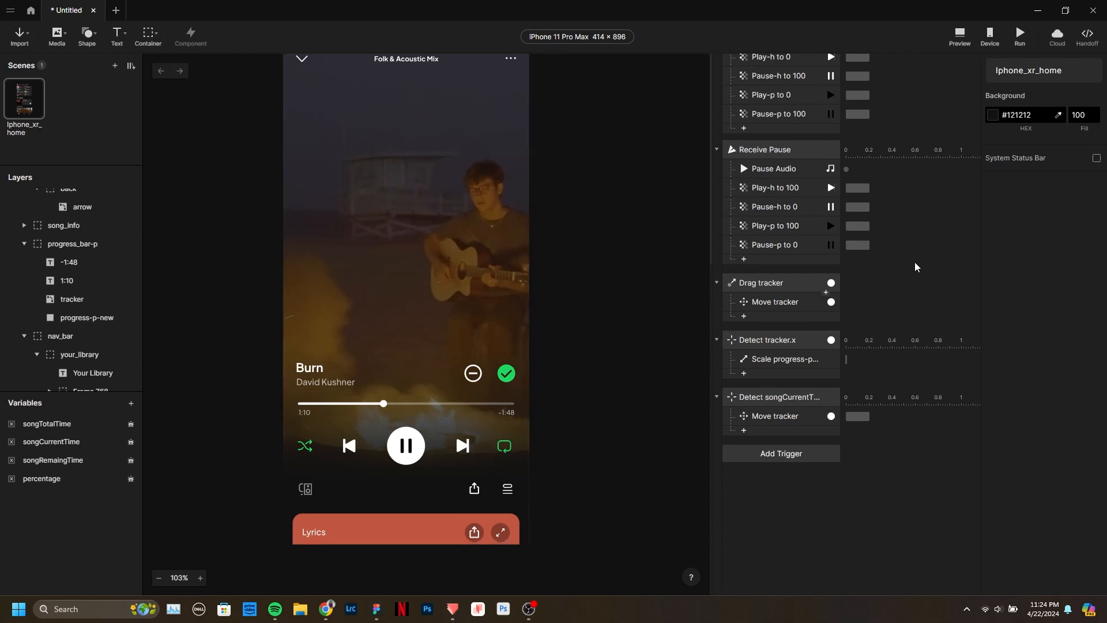
left_click(960, 30)
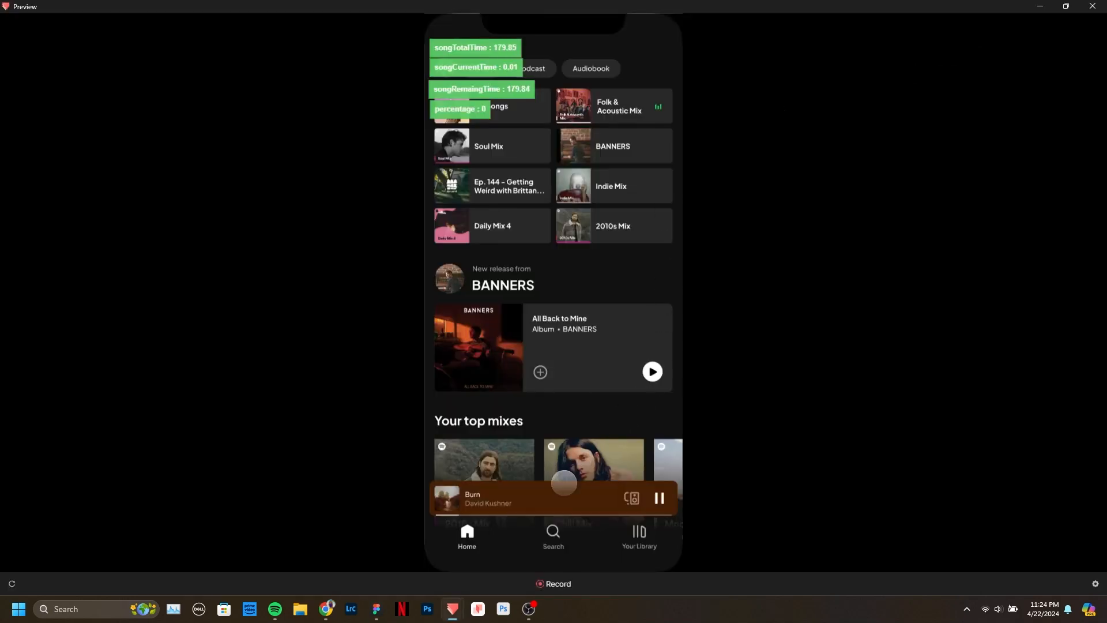
left_click(551, 498)
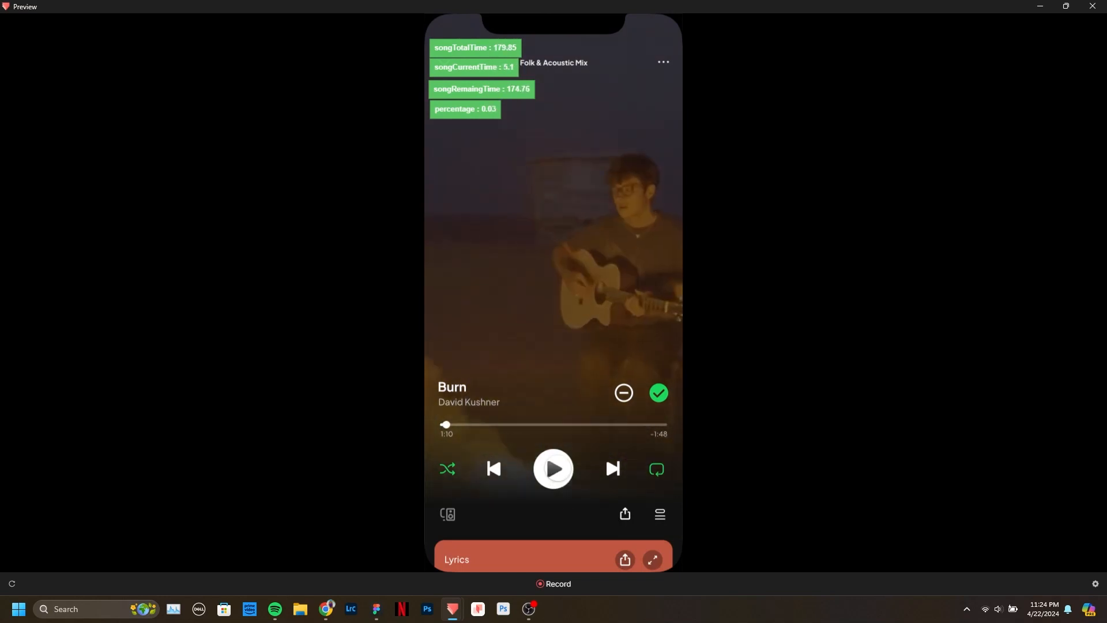
left_click(554, 468)
left_click(553, 468)
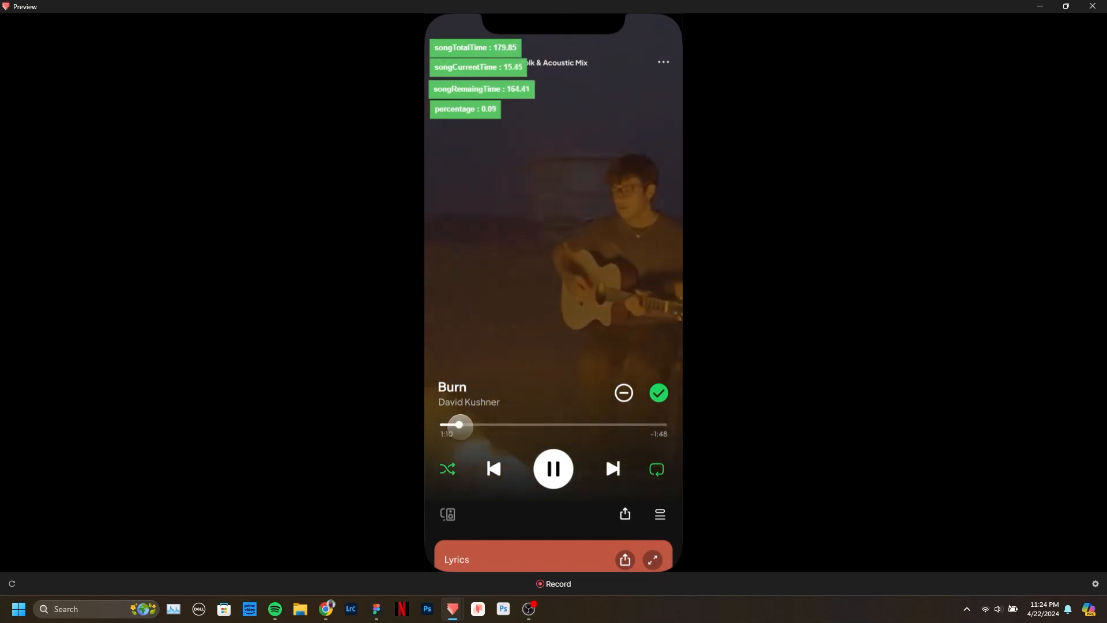
left_click_drag(460, 426, 619, 424)
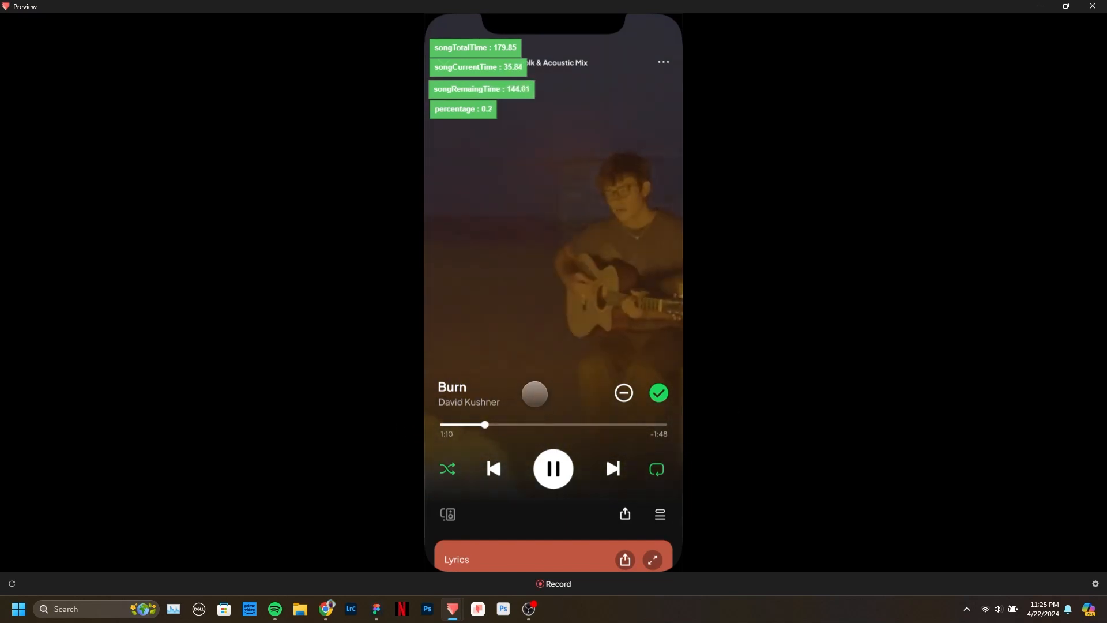
left_click(554, 470)
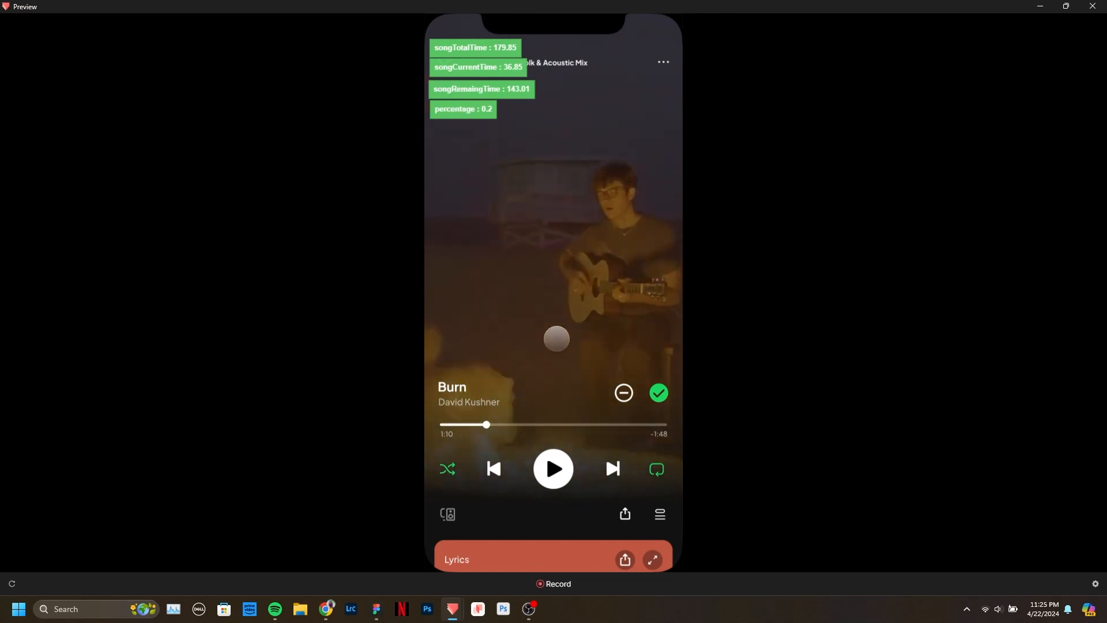
left_click(1092, 6)
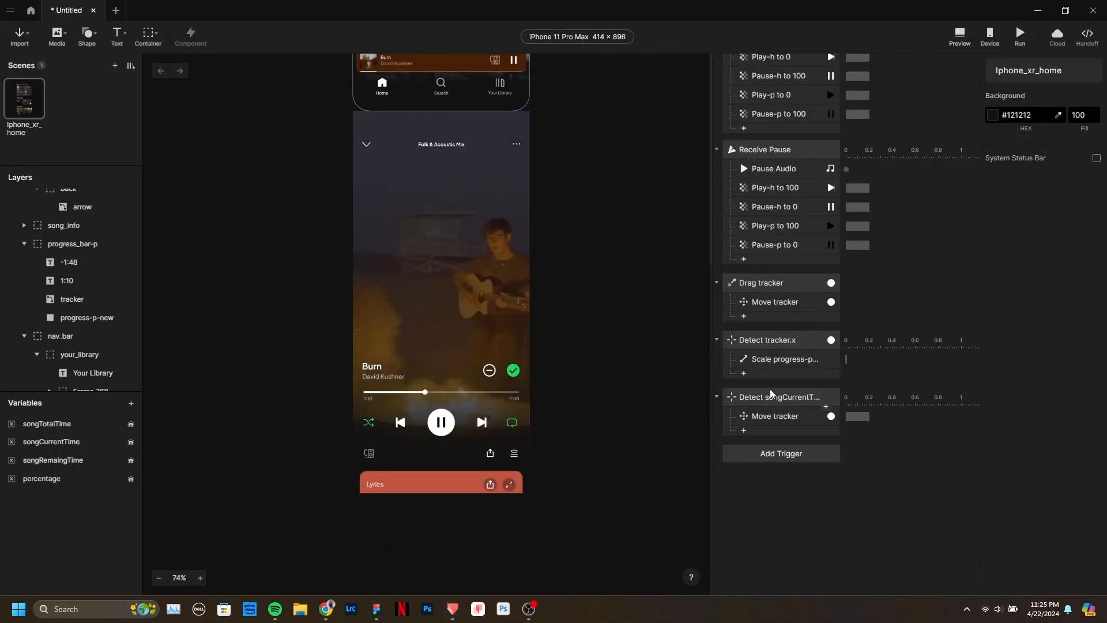
Collapse the Pause & Play Actions group and review the Drag tracker, Detect tracker.x and Detect songCurrentTime triggers.
scroll(774, 354, "up", 5)
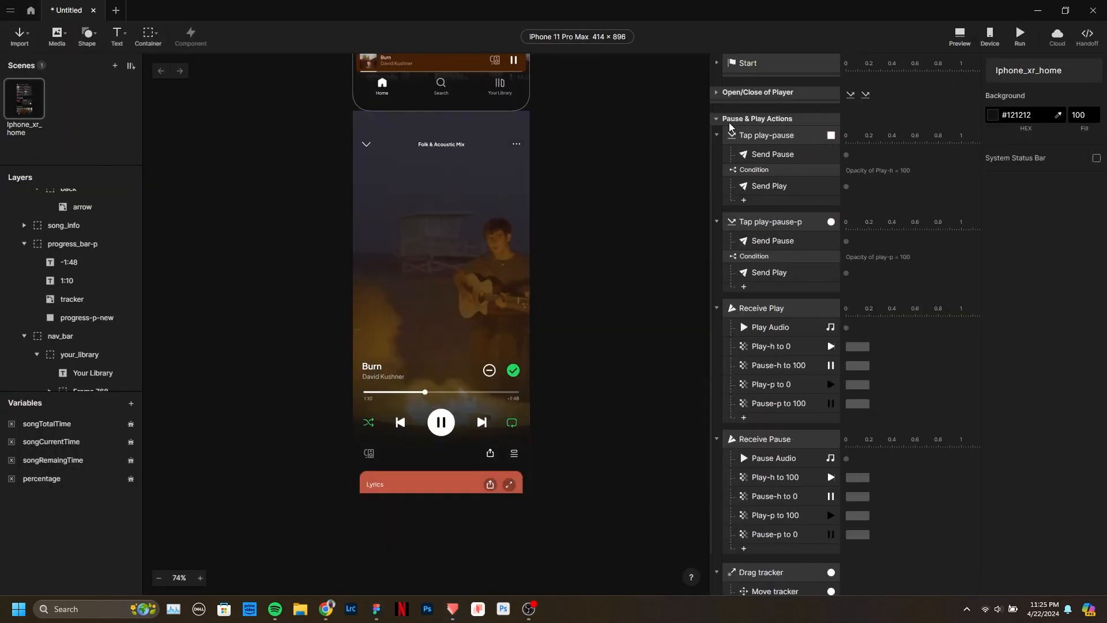
left_click(716, 119)
left_click(782, 149)
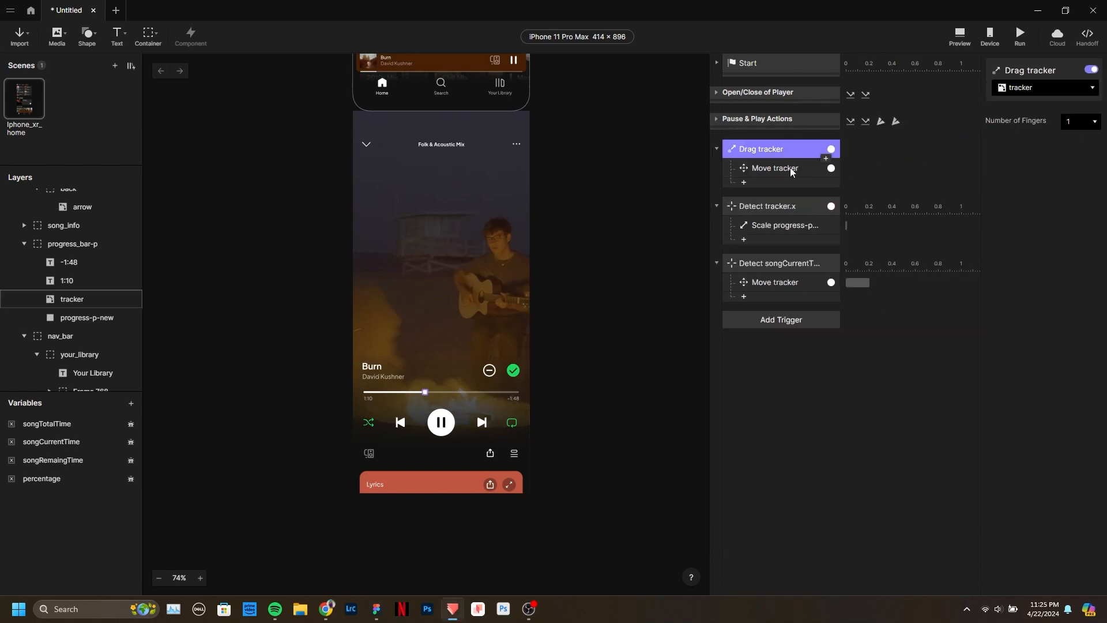
left_click(790, 209)
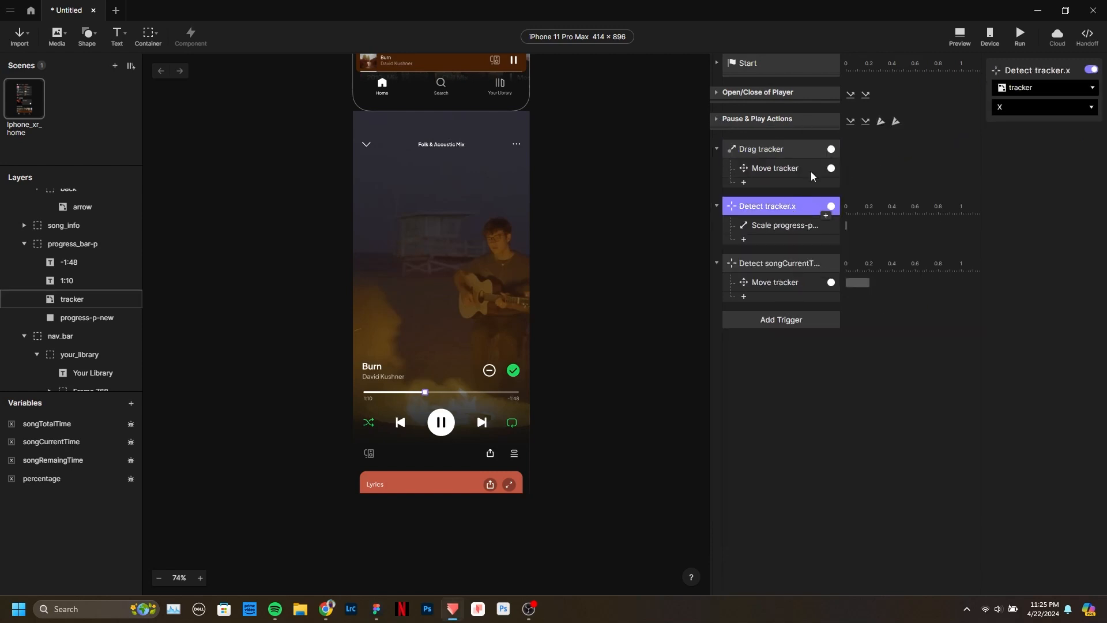
left_click(795, 267)
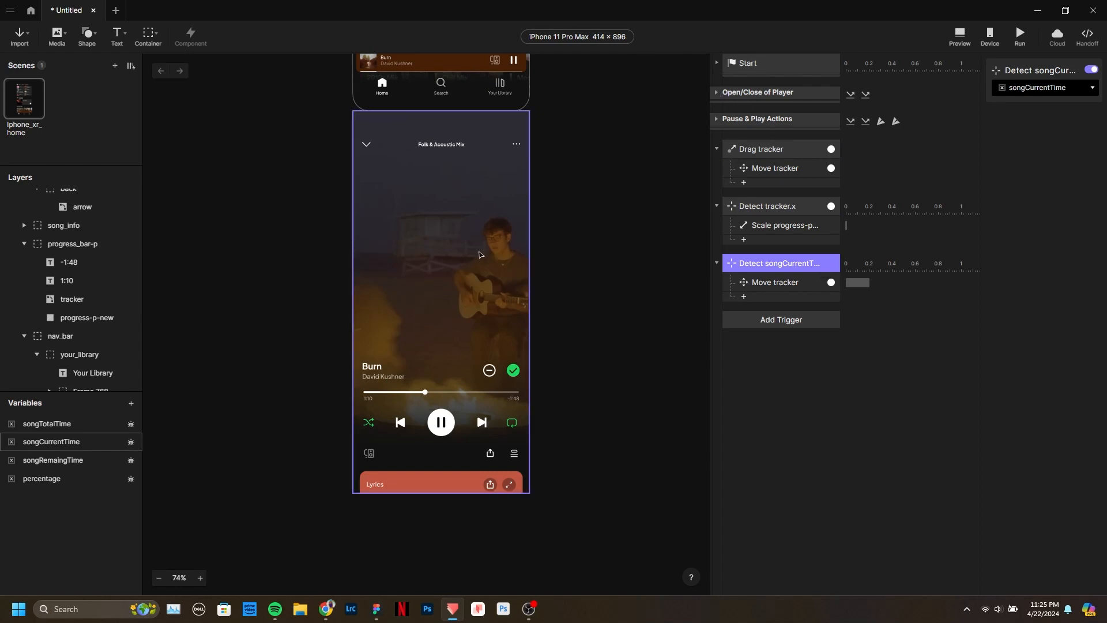
Turn off the on-canvas debug display of the percentage, songRemaingTime, songCurrentTime and songTotalTime variables.
scroll(441, 277, "up", 2)
scroll(306, 300, "down", 2)
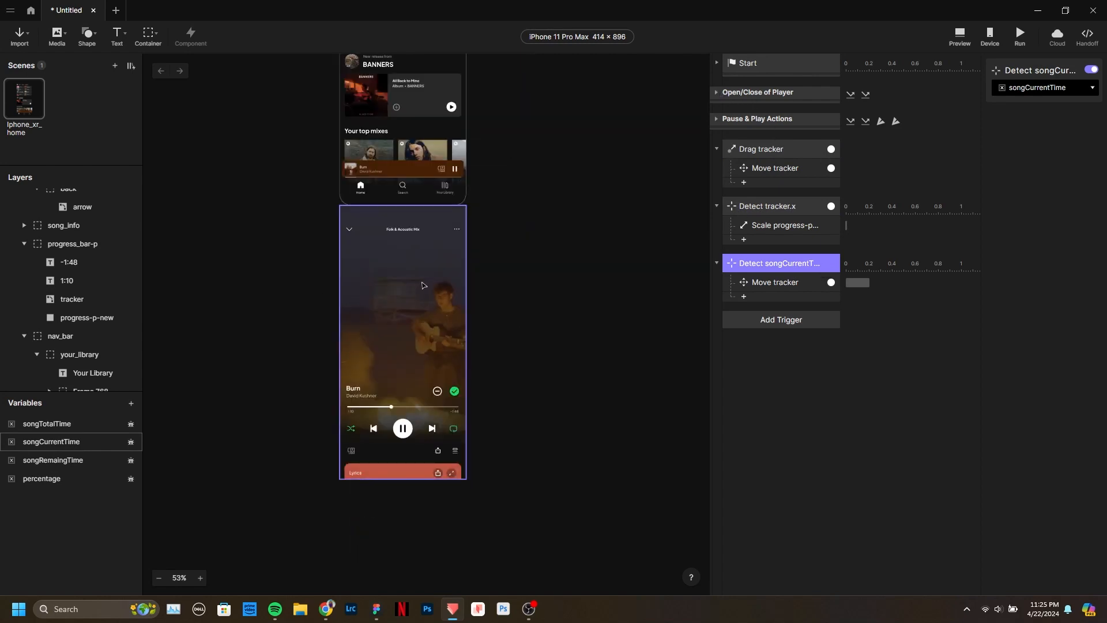
left_click(423, 285)
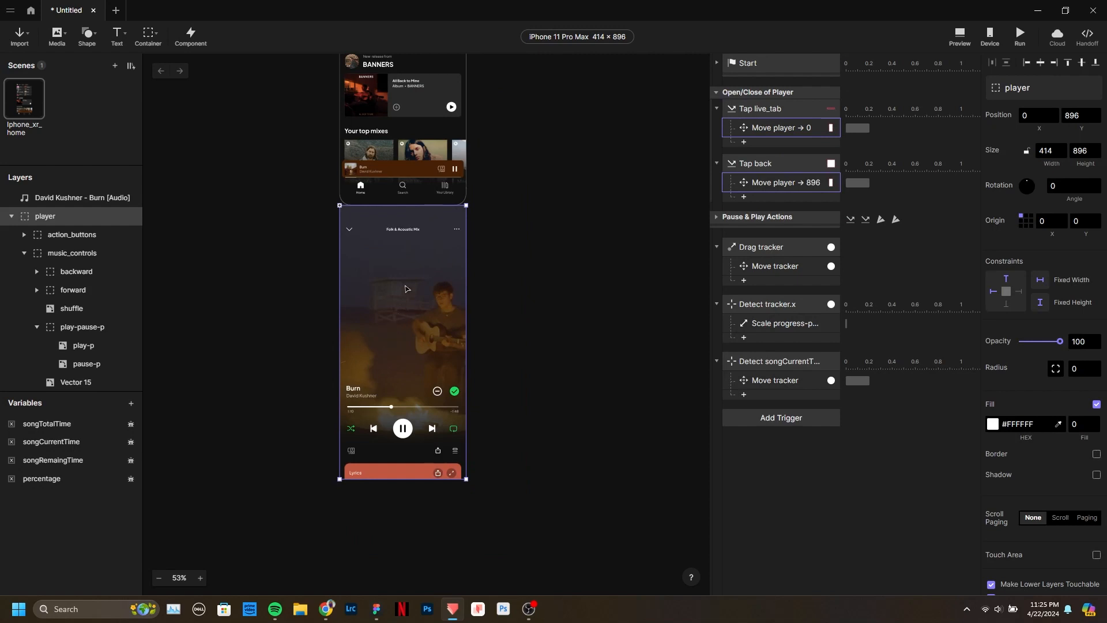
scroll(409, 397, "up", 5)
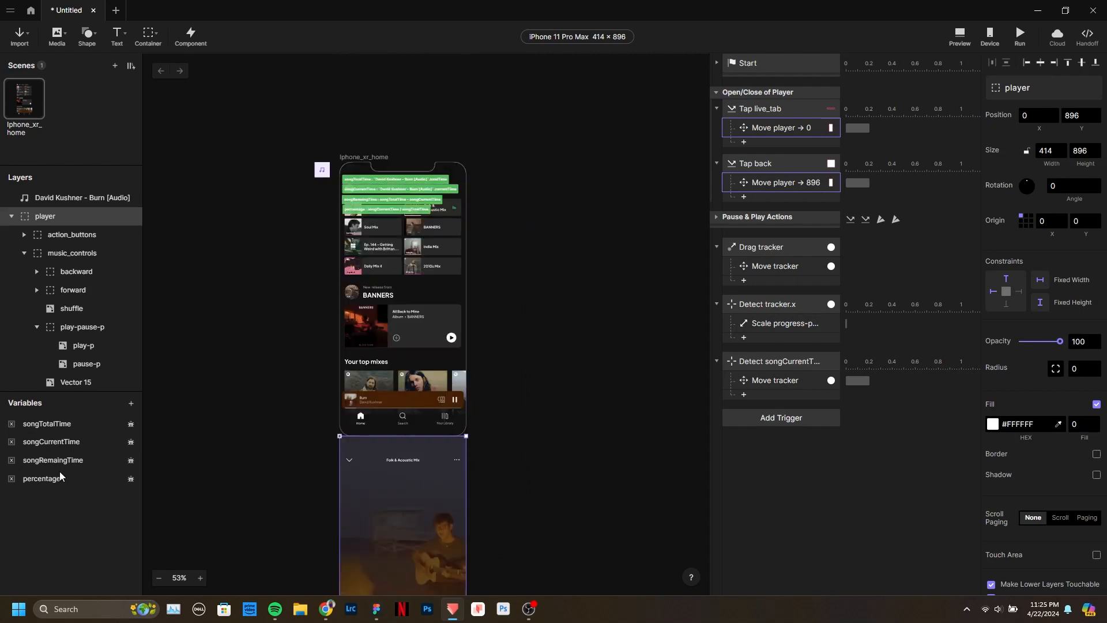
left_click(131, 480)
left_click(134, 461)
left_click(132, 444)
Try moving the player layer up over the home screen, and undo the moves.
left_click(399, 486)
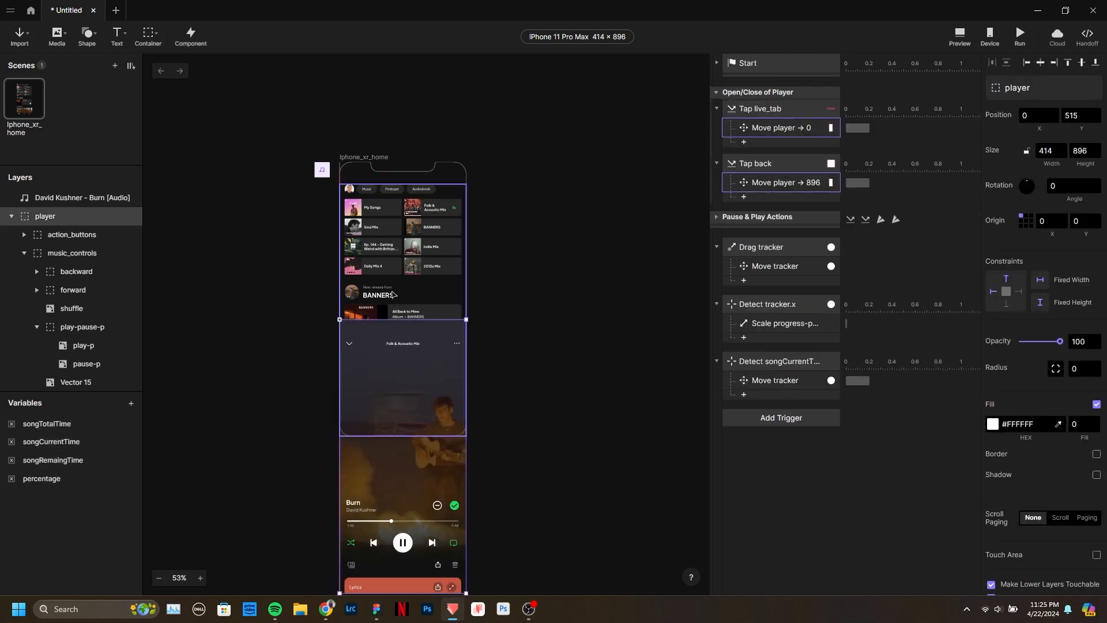
left_click_drag(391, 223, 389, 214)
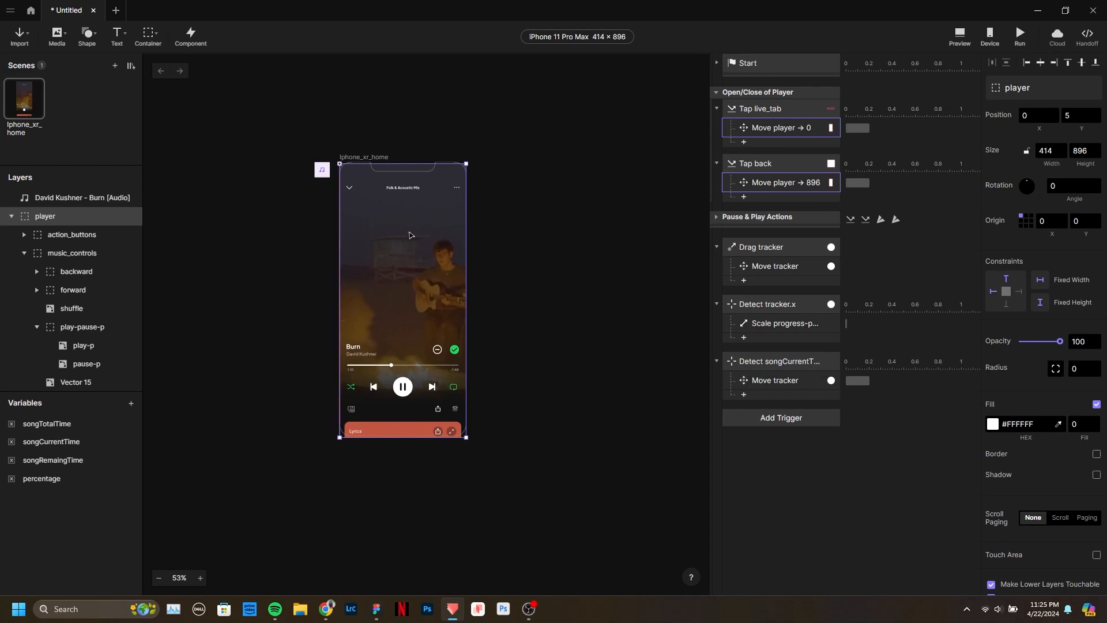
mouse_move(411, 236)
left_mouse_down()
mouse_move(413, 491)
mouse_move(428, 408)
mouse_move(418, 237)
left_mouse_up()
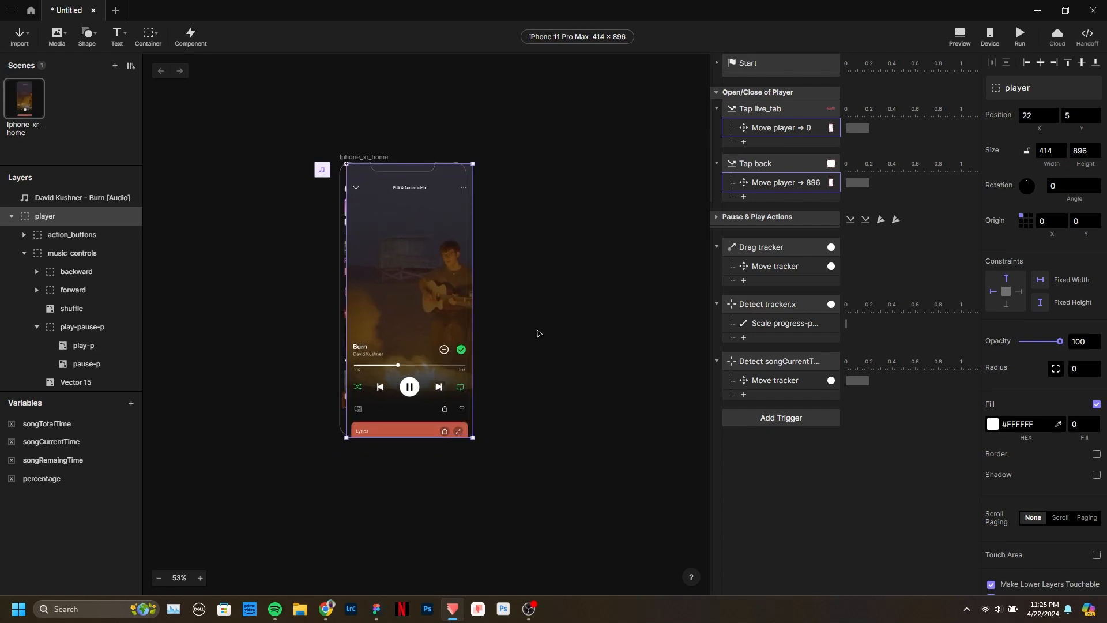
key("alt+a")
key("ctrl+z")
key("ctrl+z")
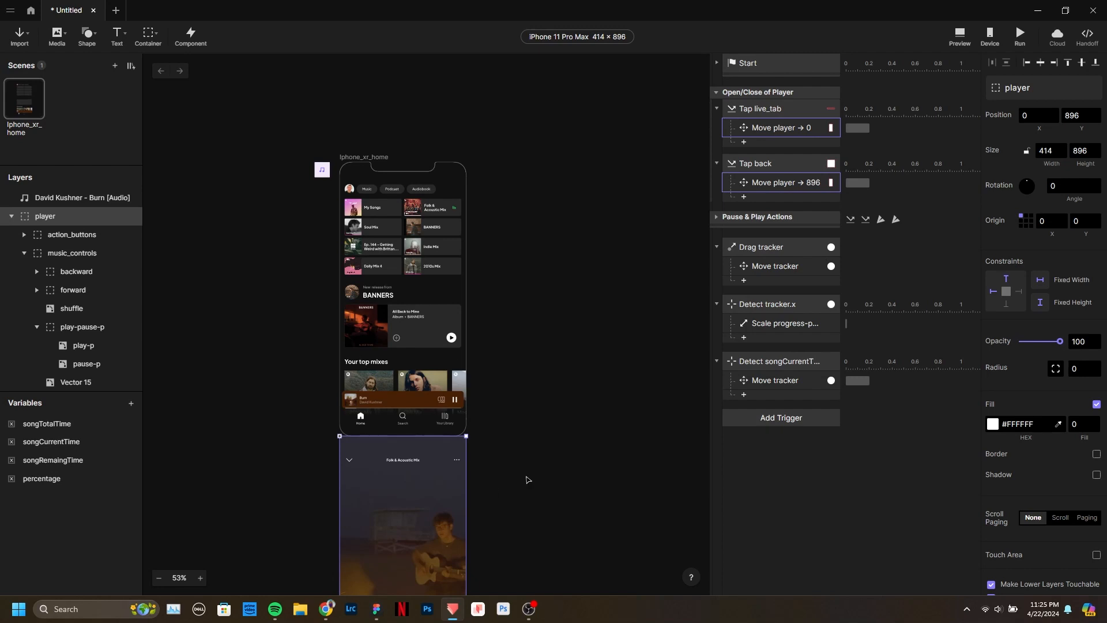
Add a Drag trigger for the player layer.
left_click(559, 438)
left_click(771, 322)
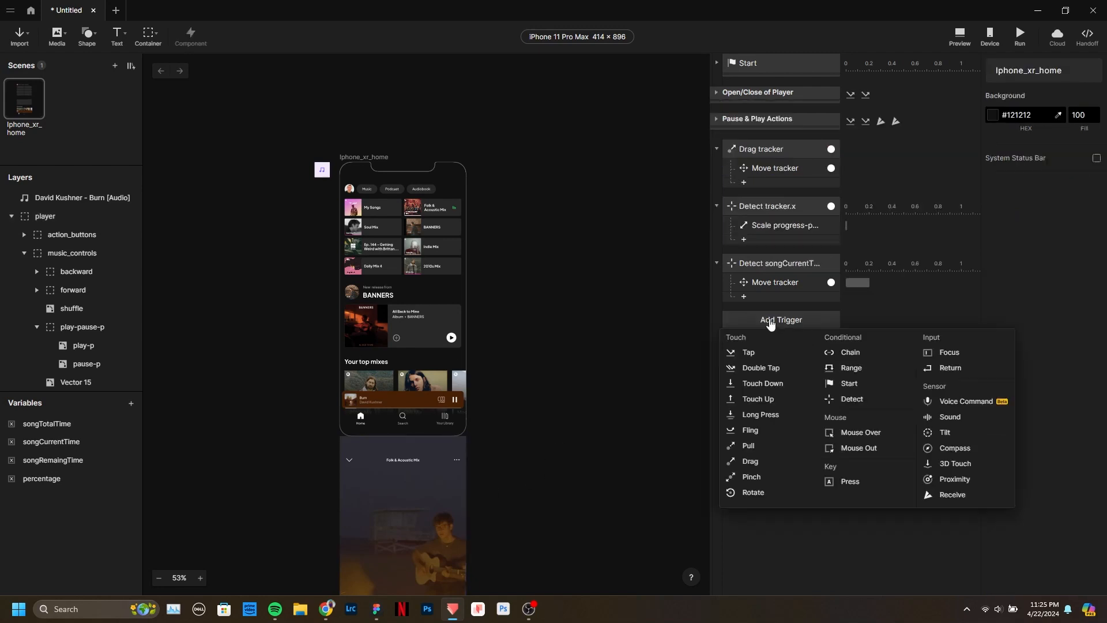
left_click(775, 461)
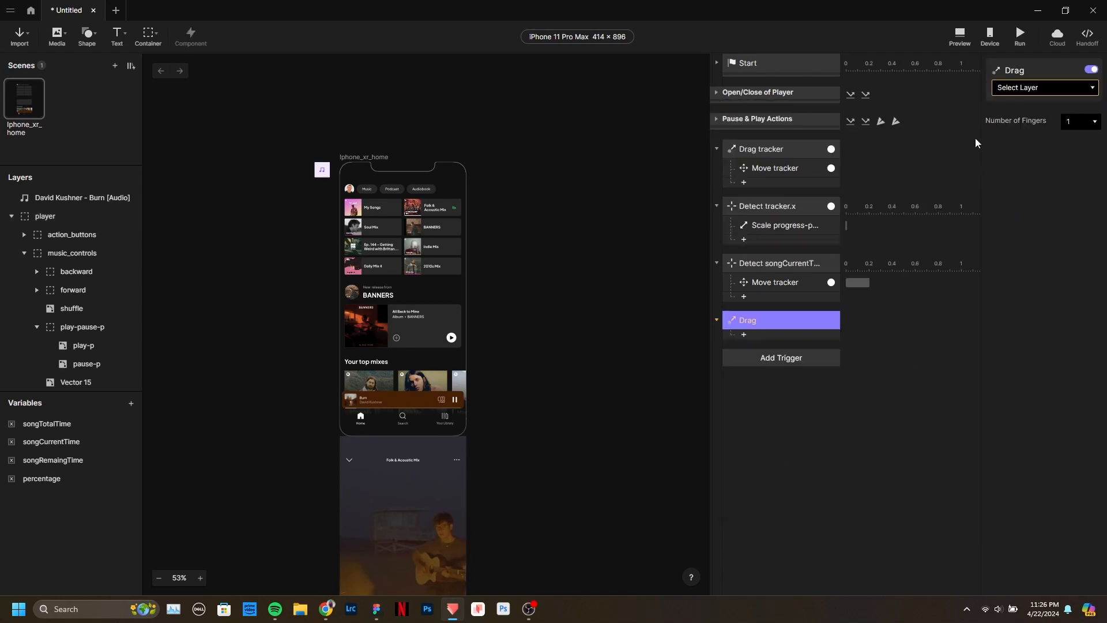
left_click(1064, 89)
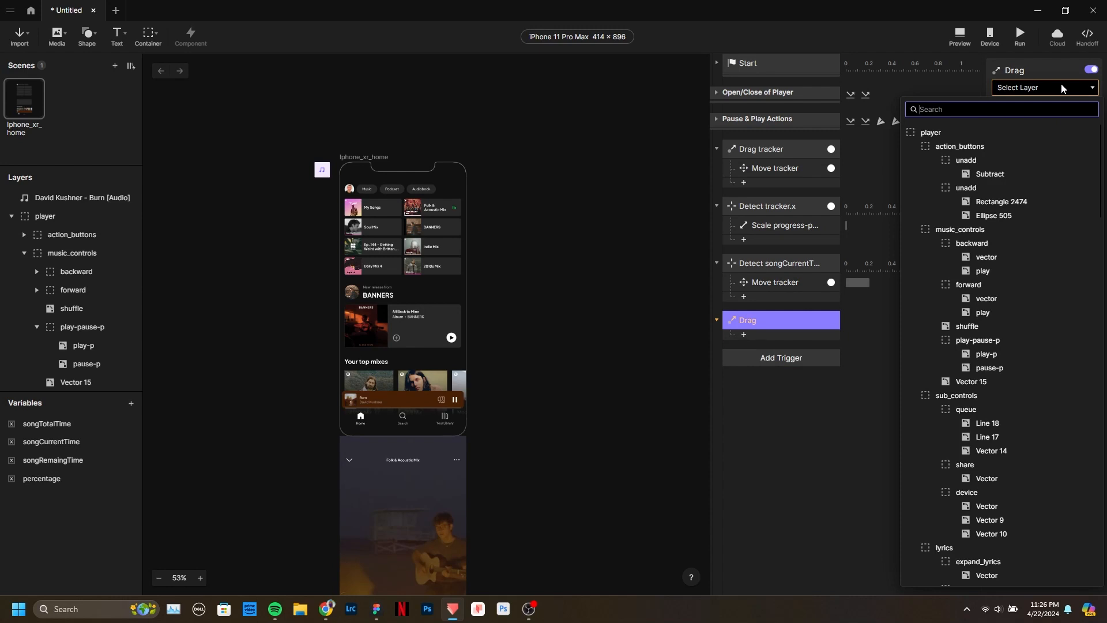
type("play")
left_click(969, 134)
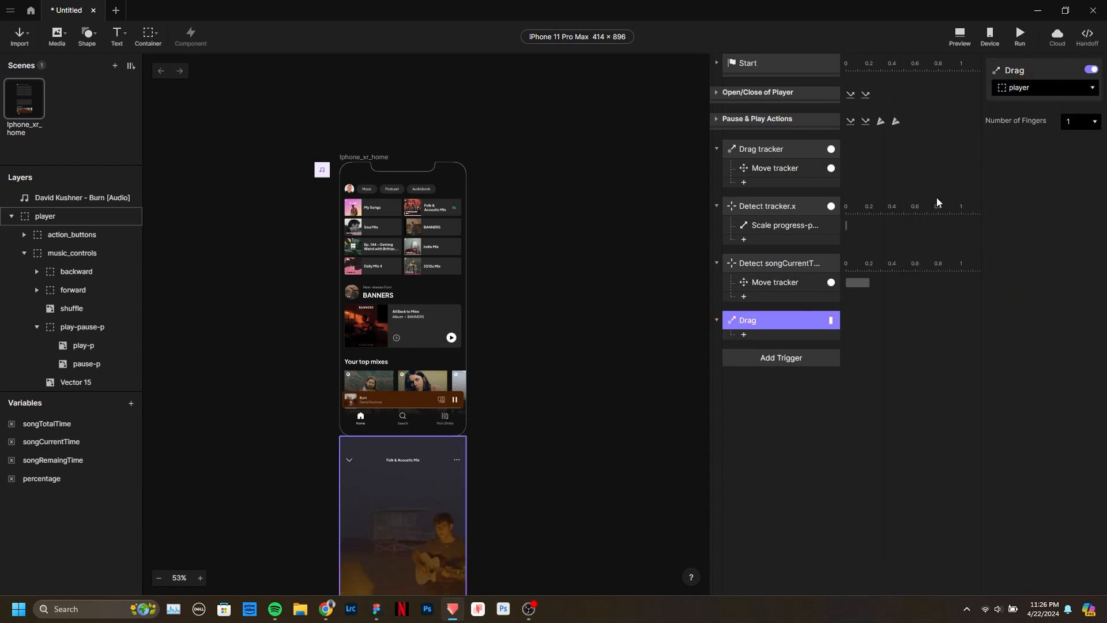
Add a Move response for the player layer under the new Drag trigger, with vertical direction and the limit left at None.
left_click(755, 336)
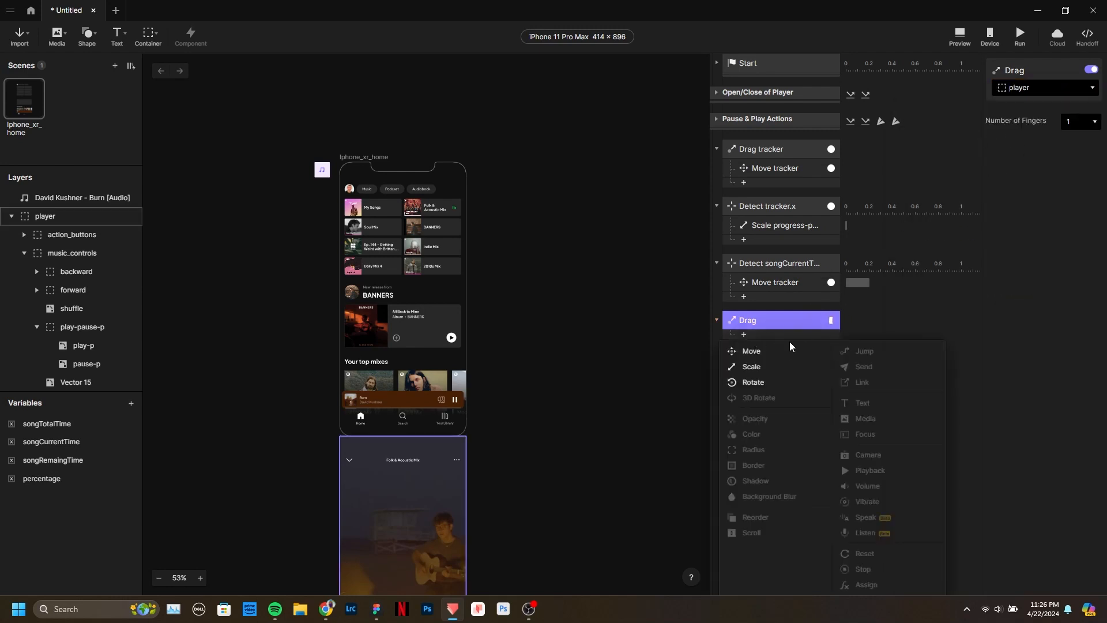
left_click(781, 357)
left_click(1033, 120)
left_click(1053, 151)
left_click(1095, 236)
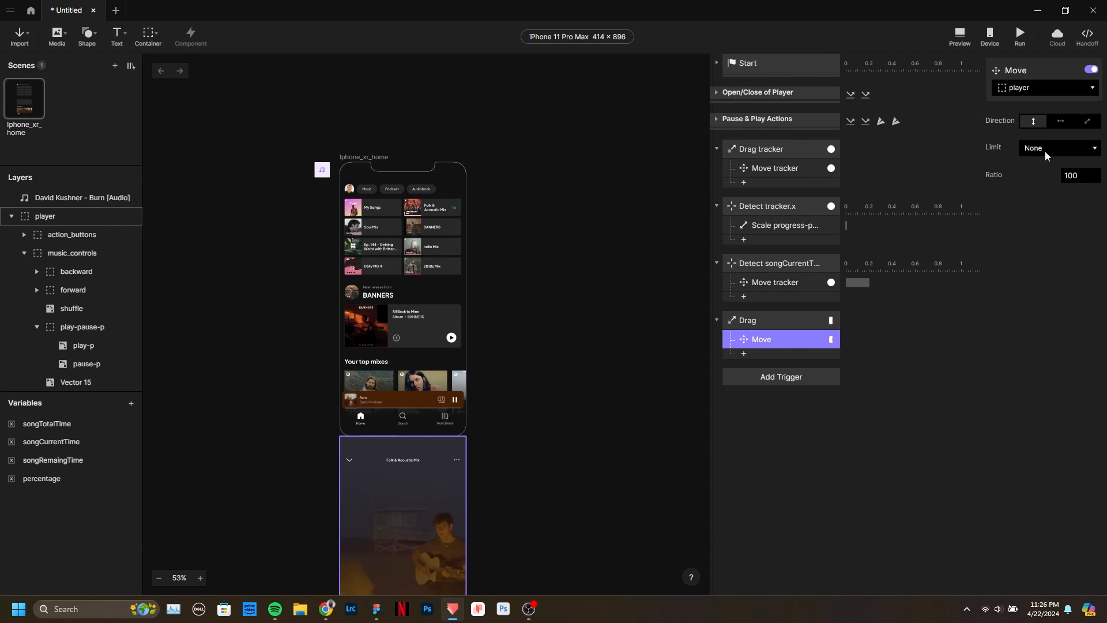
Rename the new Drag trigger to "Drag player" and its Move response to "Move player".
double_click(758, 324)
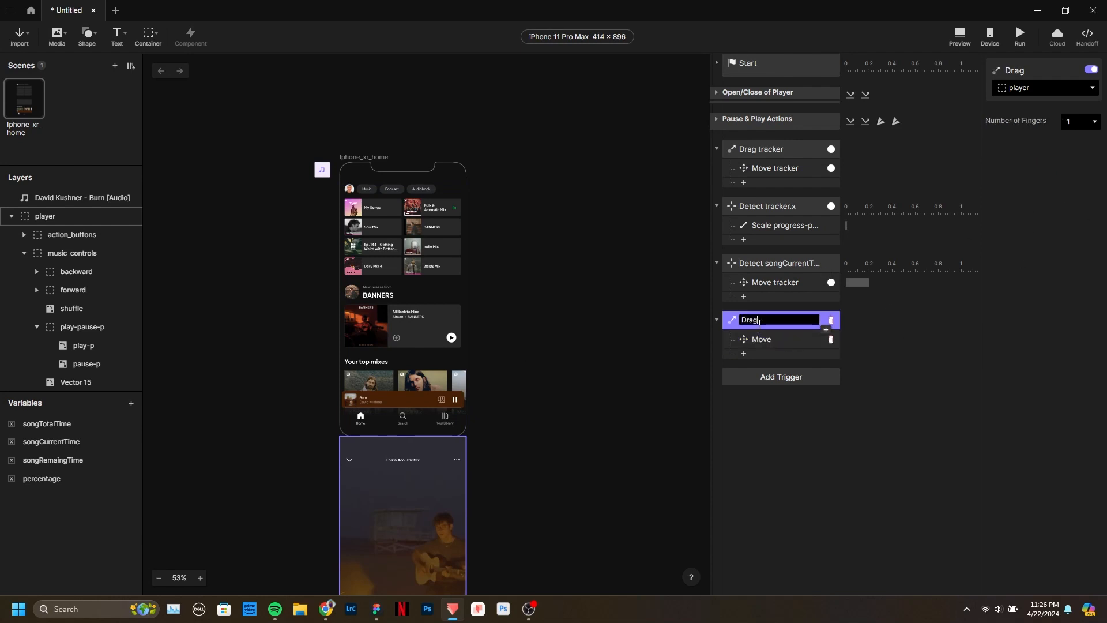
type("player")
double_click(762, 339)
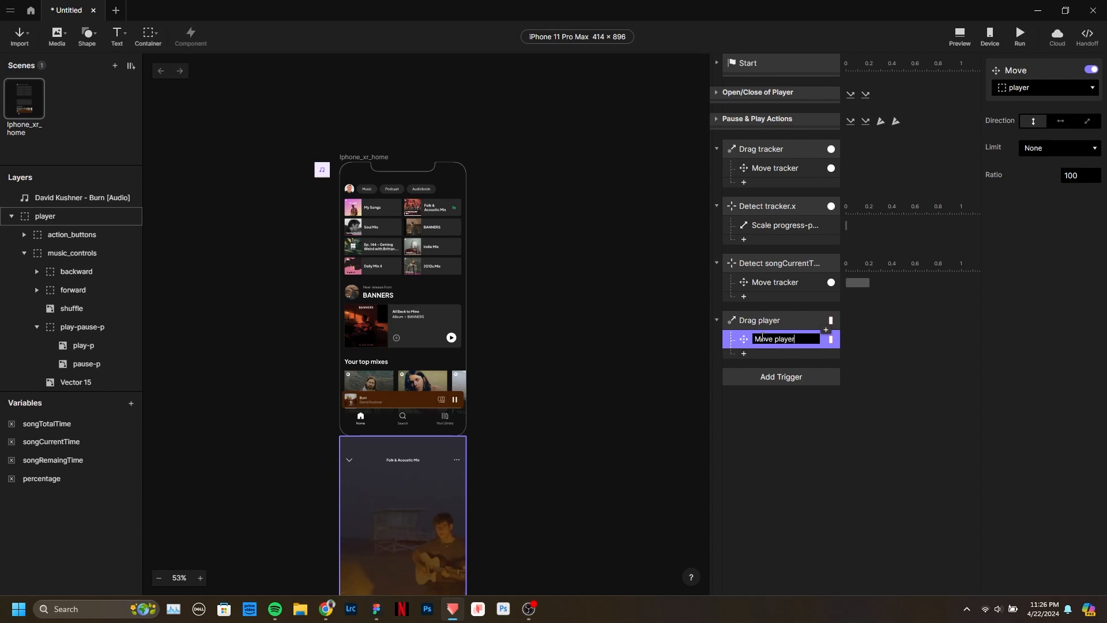
type("player")
key("Return")
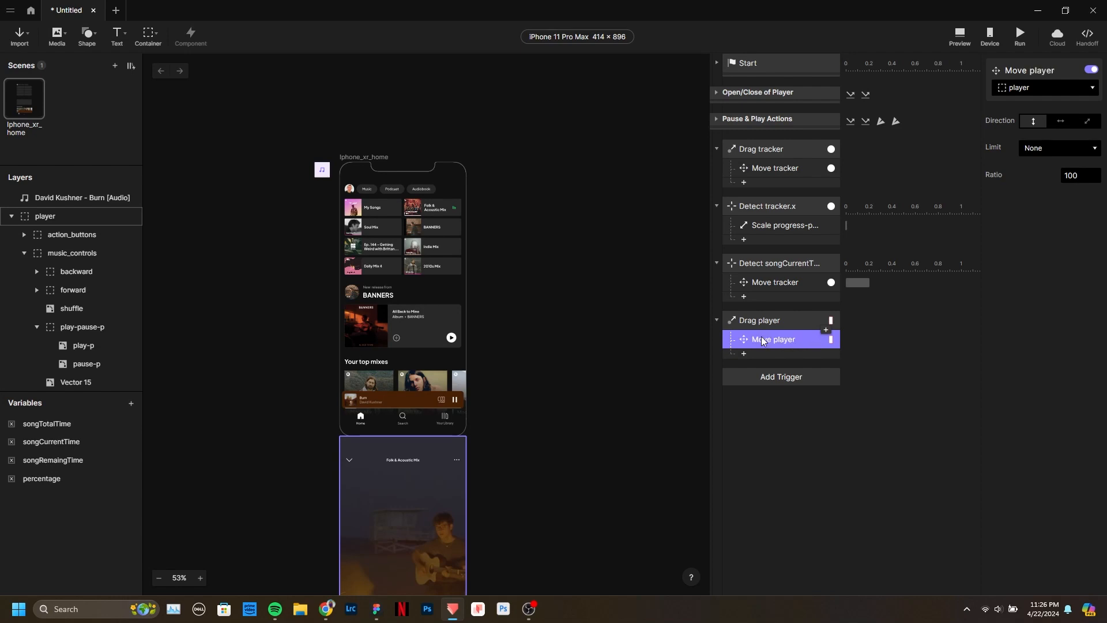
Preview the prototype, open the full player from the mini player, and test moving it down and up before closing the preview.
left_click(960, 36)
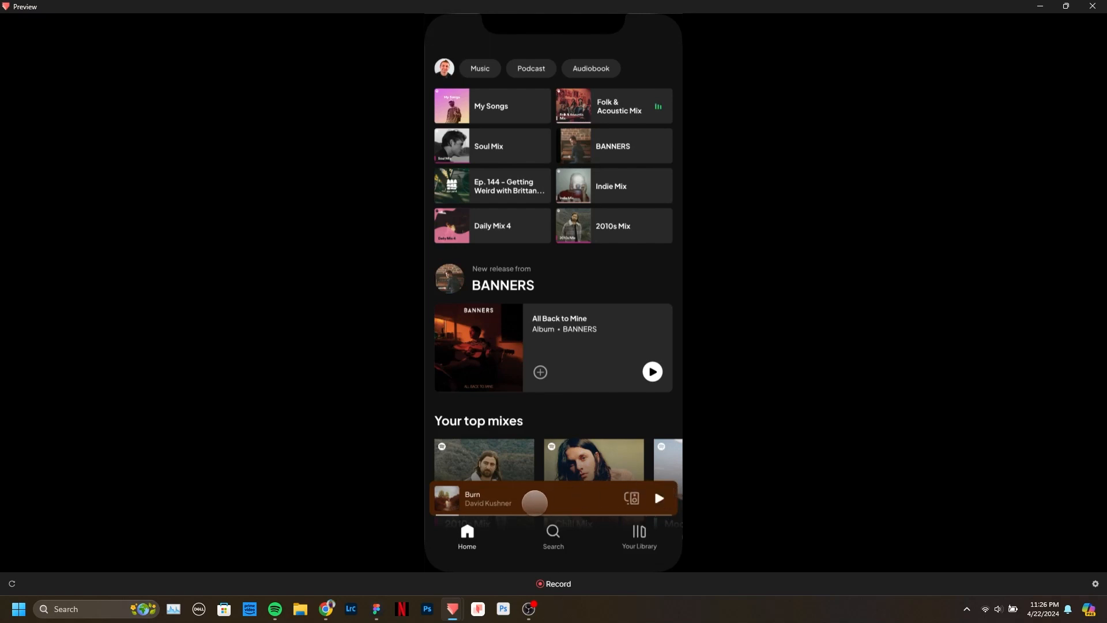
left_click(533, 501)
mouse_move(558, 136)
left_mouse_down()
mouse_move(578, 338)
mouse_move(576, 126)
mouse_move(572, 448)
mouse_move(558, 173)
mouse_move(573, 398)
mouse_move(563, 272)
left_mouse_up()
left_click_drag(601, 197, 612, 417)
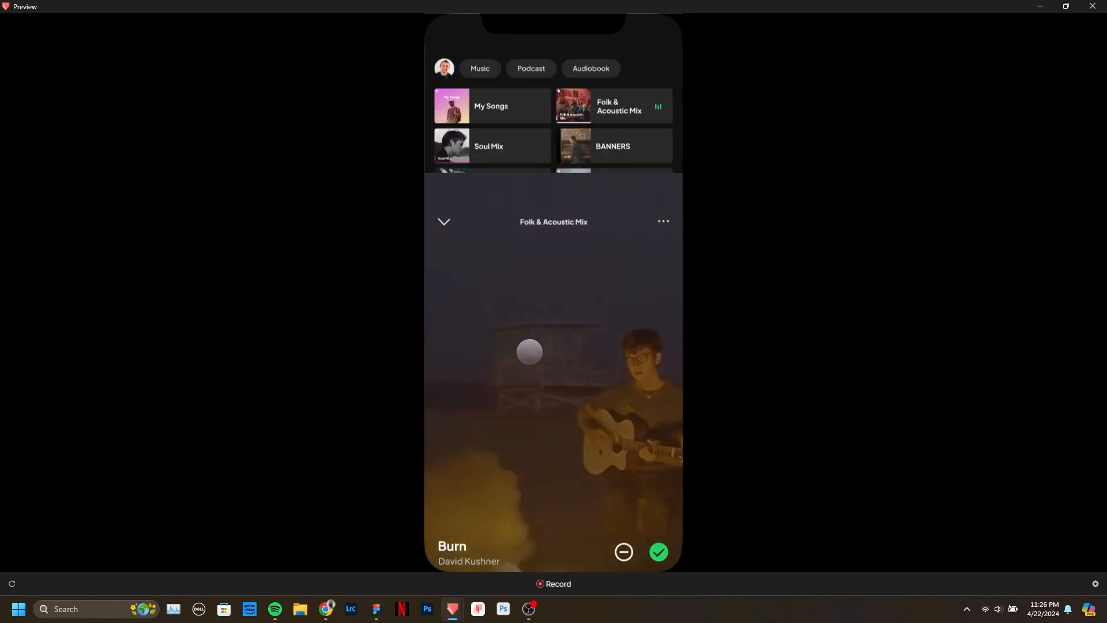
left_click_drag(544, 390, 568, 297)
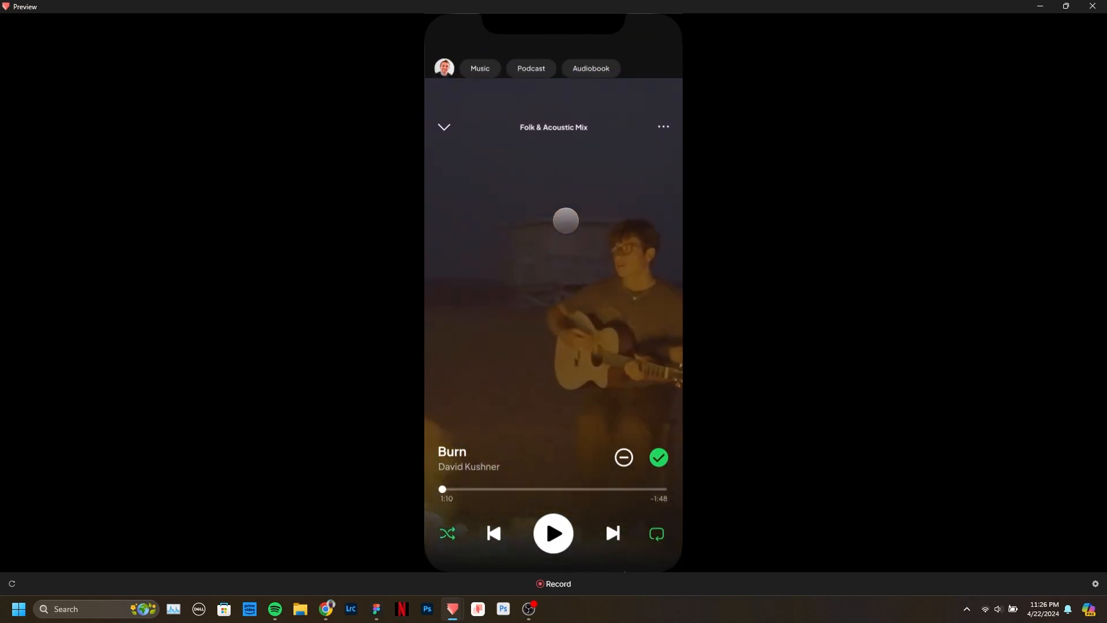
mouse_move(564, 220)
left_mouse_down()
mouse_move(566, 391)
mouse_move(561, 207)
mouse_move(573, 211)
left_mouse_up()
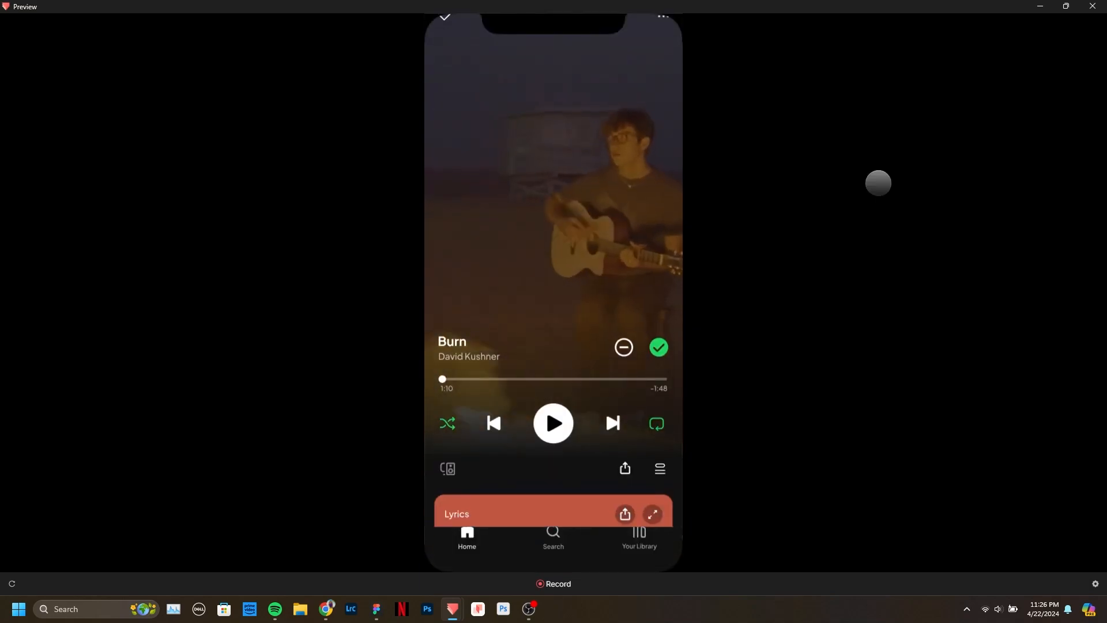
left_click(1092, 6)
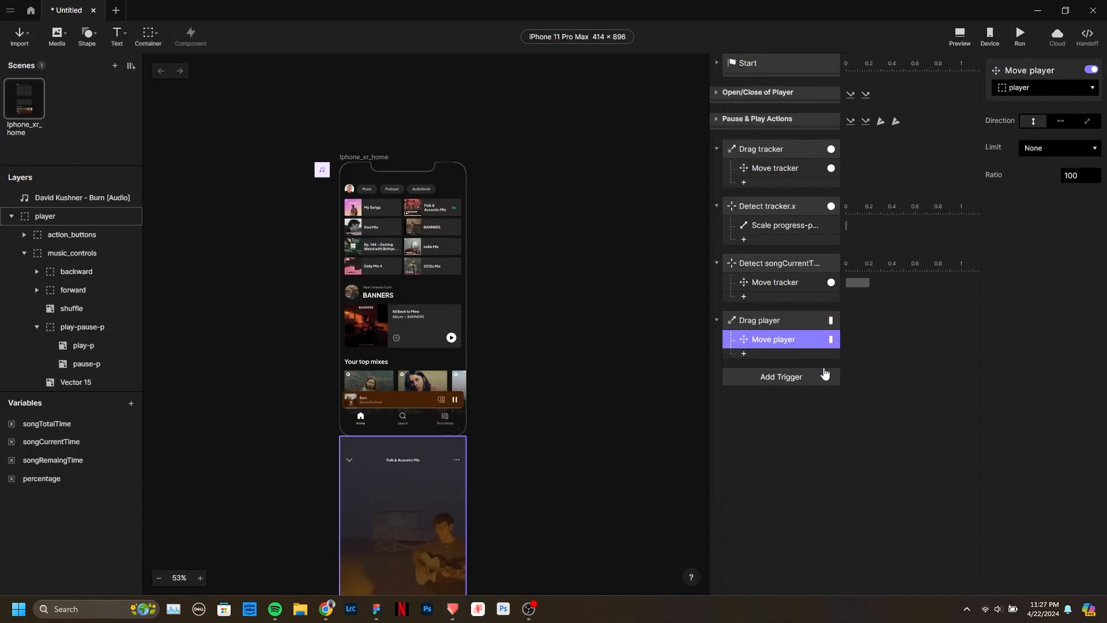
left_click(779, 323)
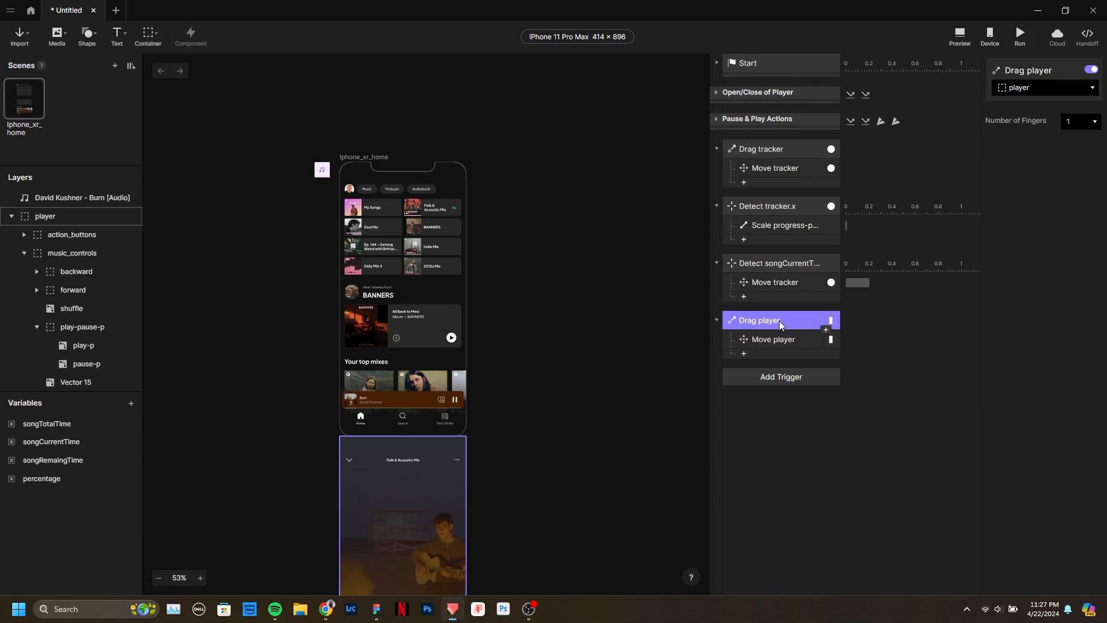
left_click(778, 359)
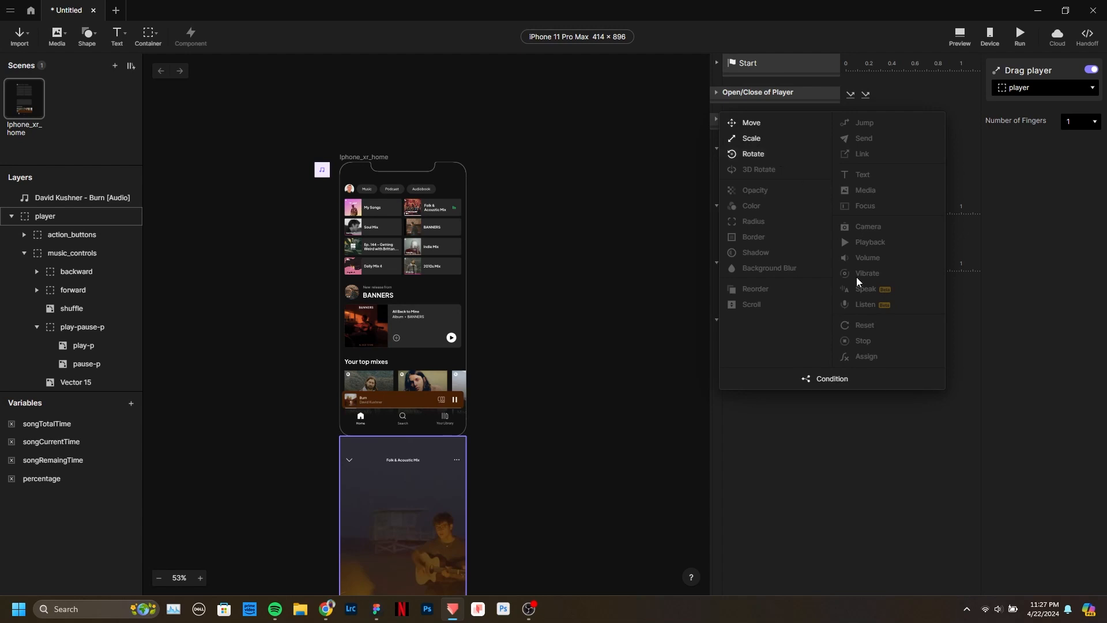
left_click(856, 451)
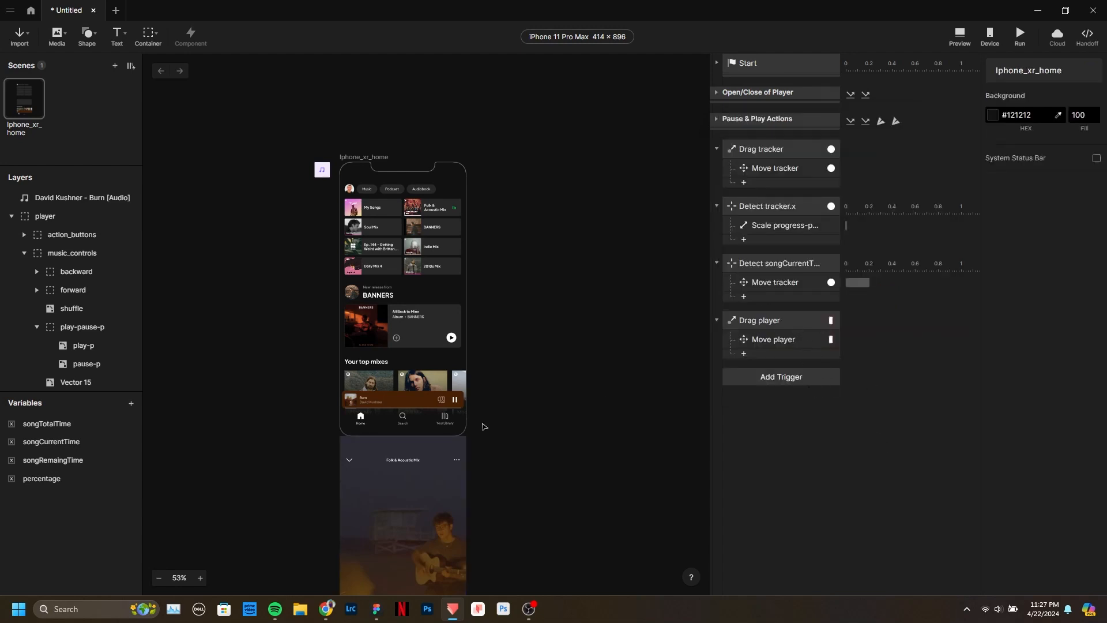
Preview the prototype again, pull the opened full player slightly down and release it, and close the preview.
left_click(959, 36)
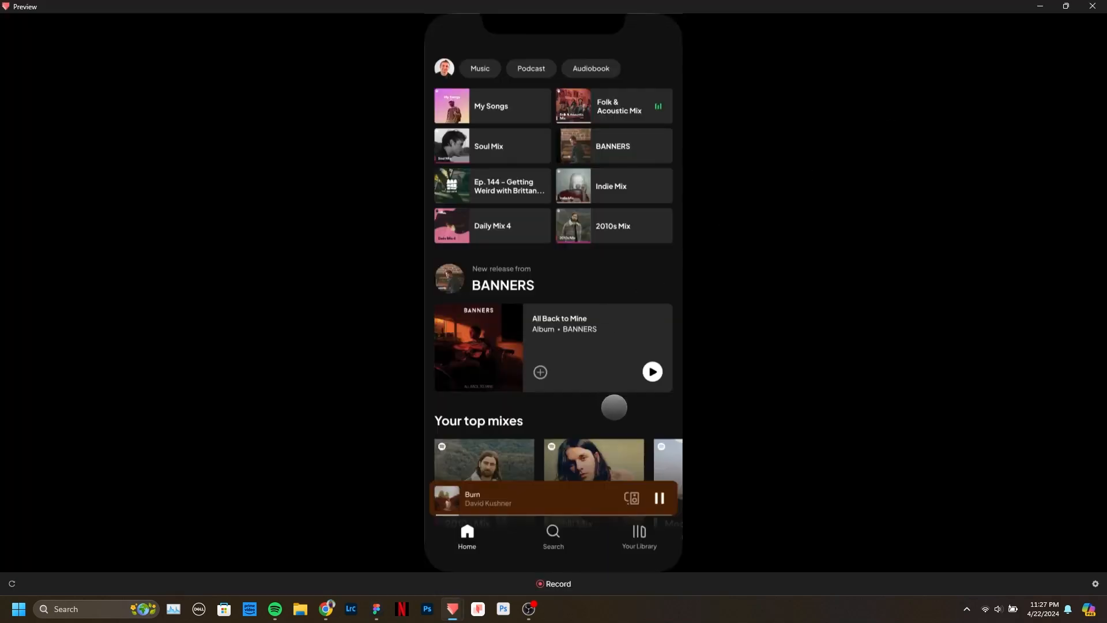
left_click(557, 493)
left_click(553, 470)
left_click_drag(573, 178, 576, 241)
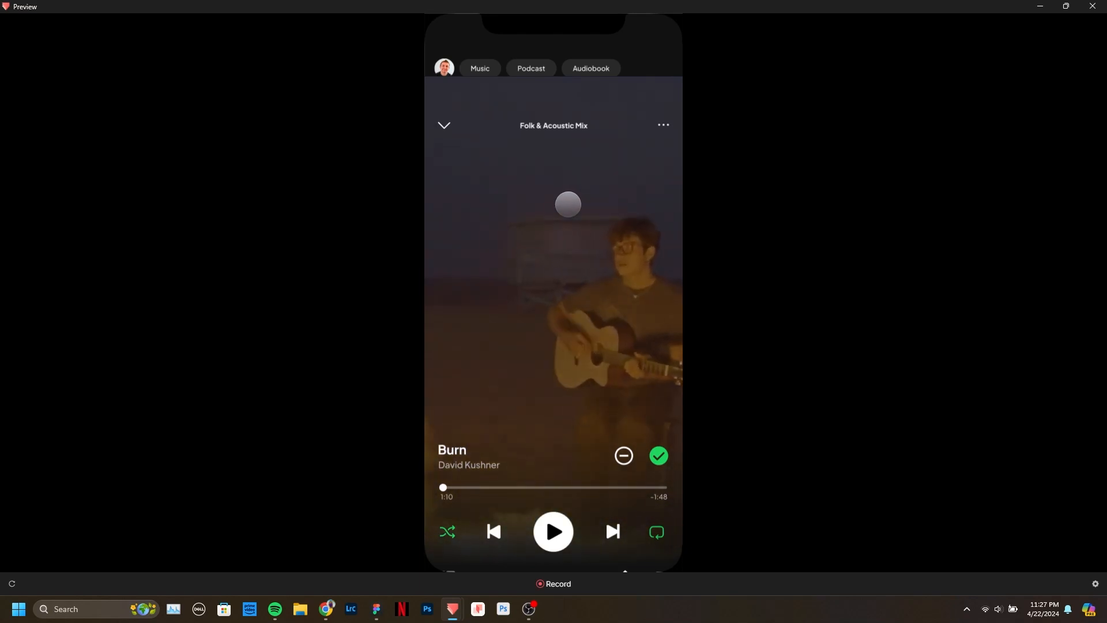
left_click(1092, 6)
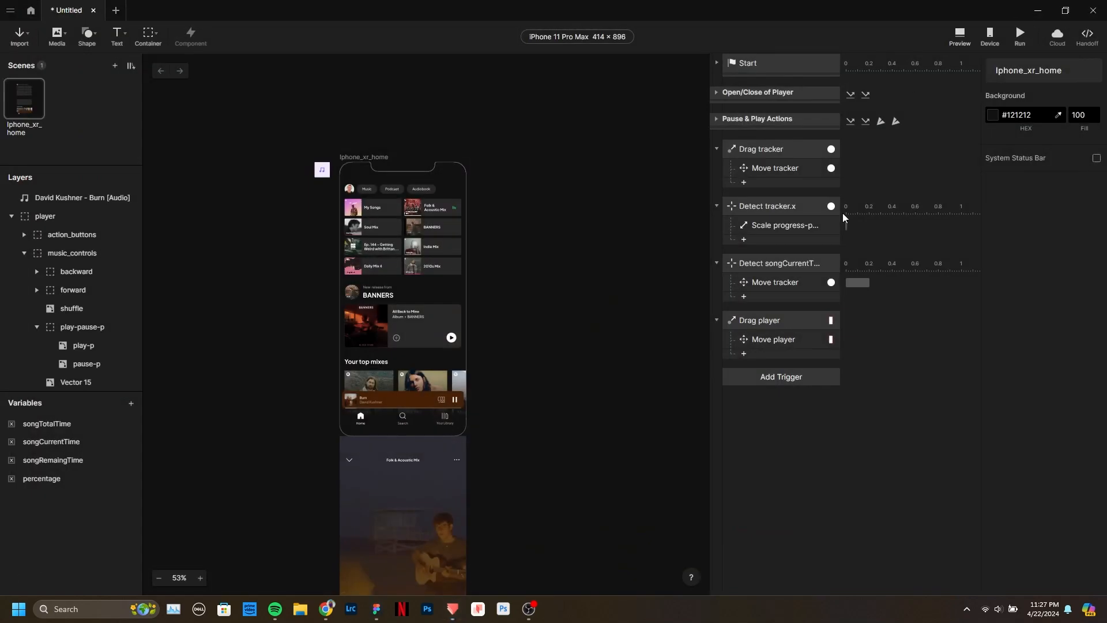
Add a Touch Up trigger for the player layer and rename it "Touch Up player".
left_click(797, 379)
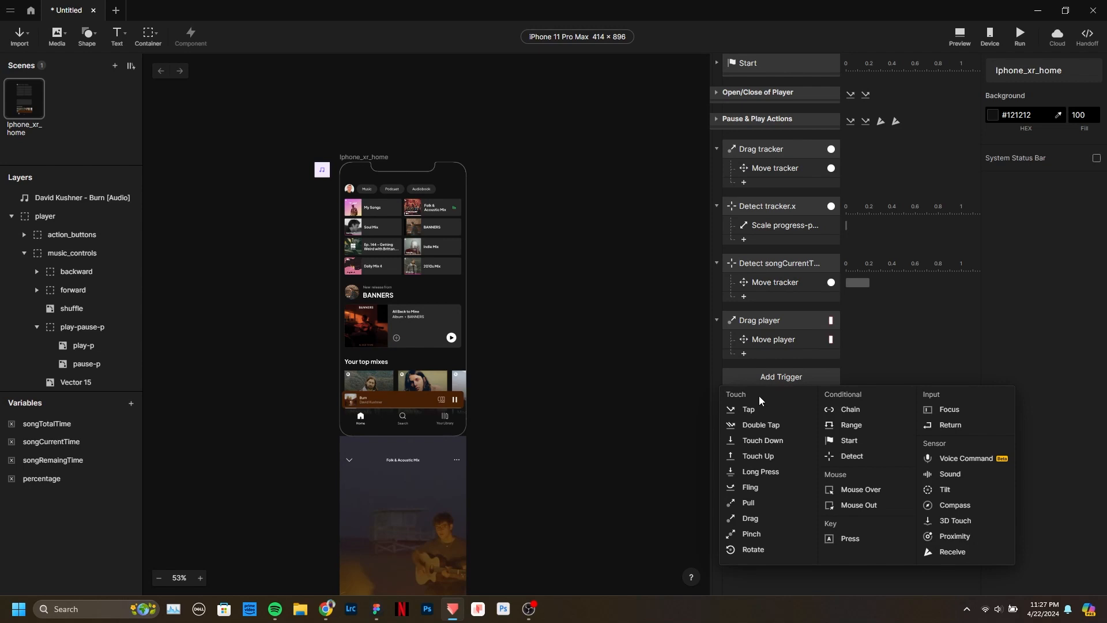
left_click(781, 462)
left_click(1028, 86)
type("play")
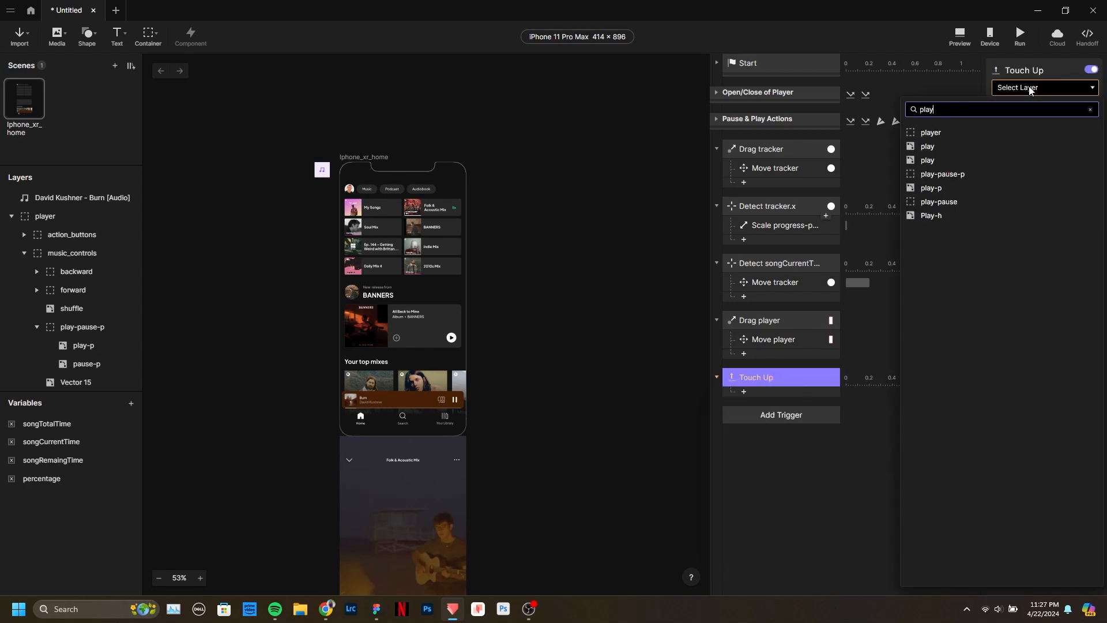
key("Return")
left_click(772, 375)
type("player")
key("Return")
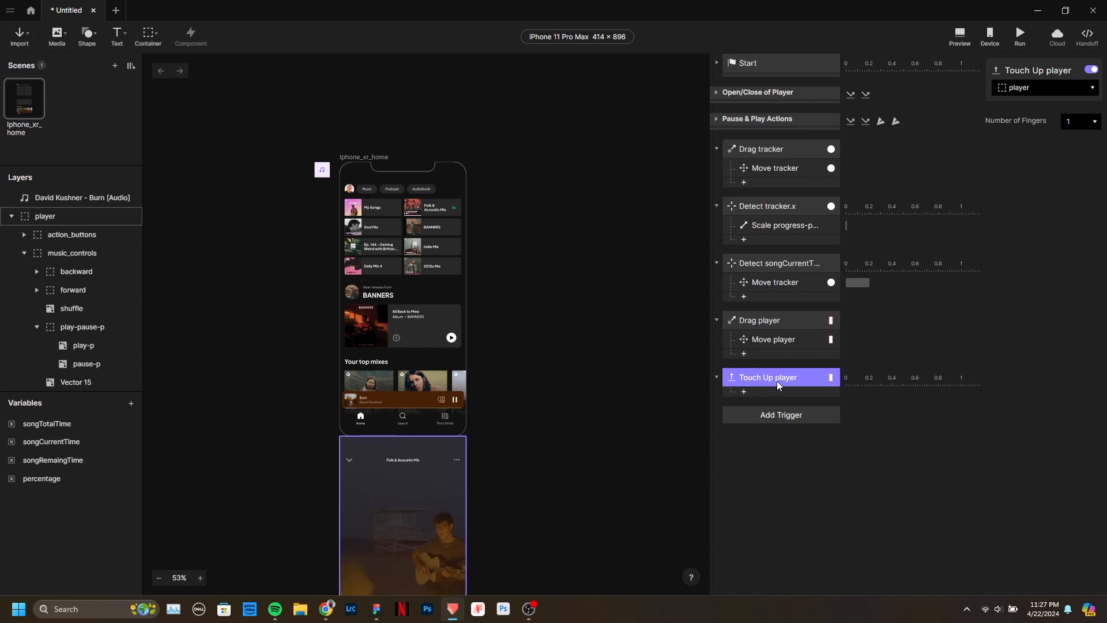
Add a condition under the Touch Up player trigger requiring the player's Y to be greater than or equal to 102.
left_click(761, 394)
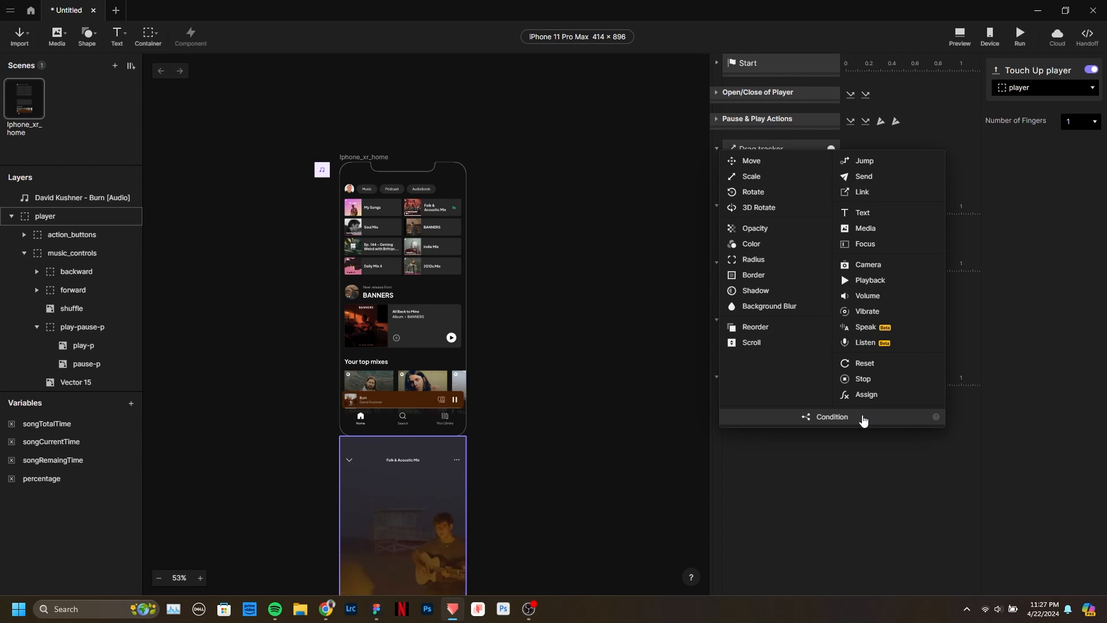
left_click(863, 419)
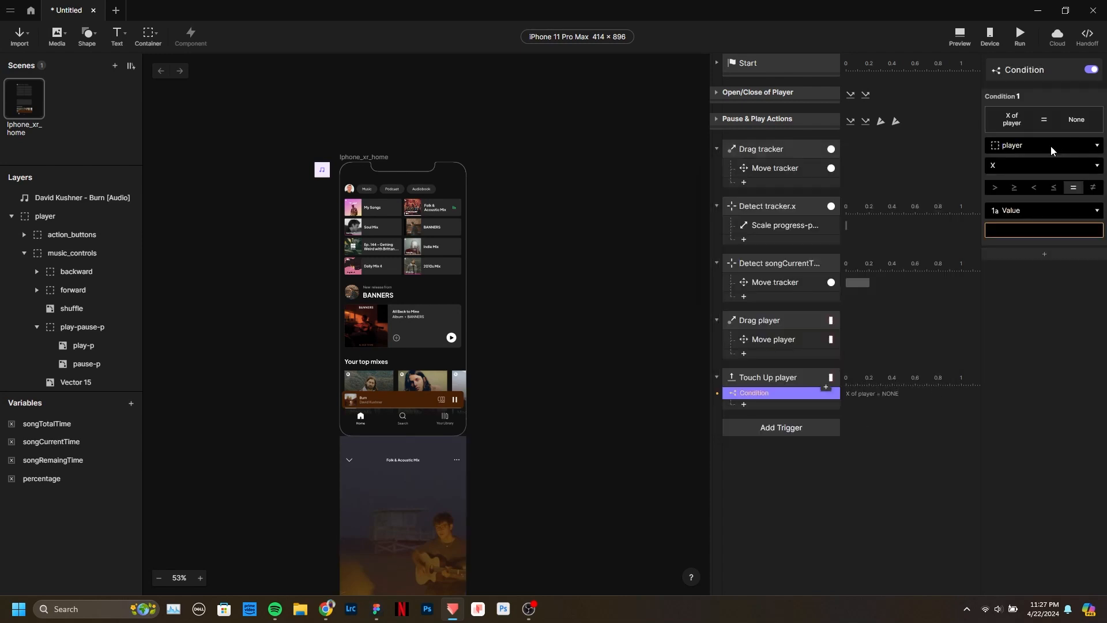
left_click_drag(402, 492, 398, 246)
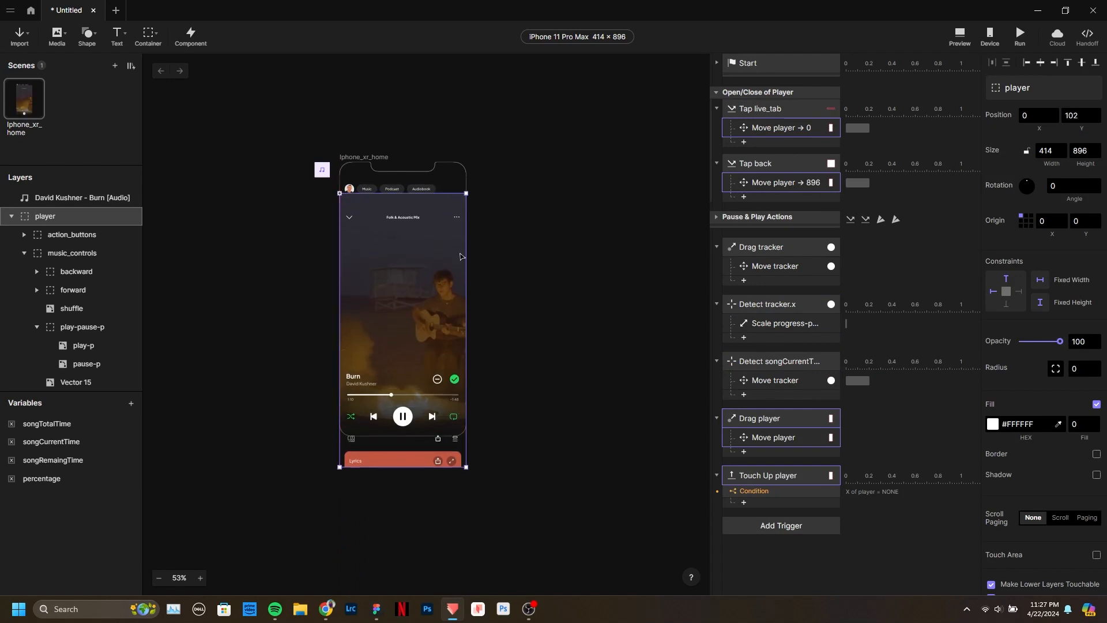
key("ctrl+z")
left_click(771, 491)
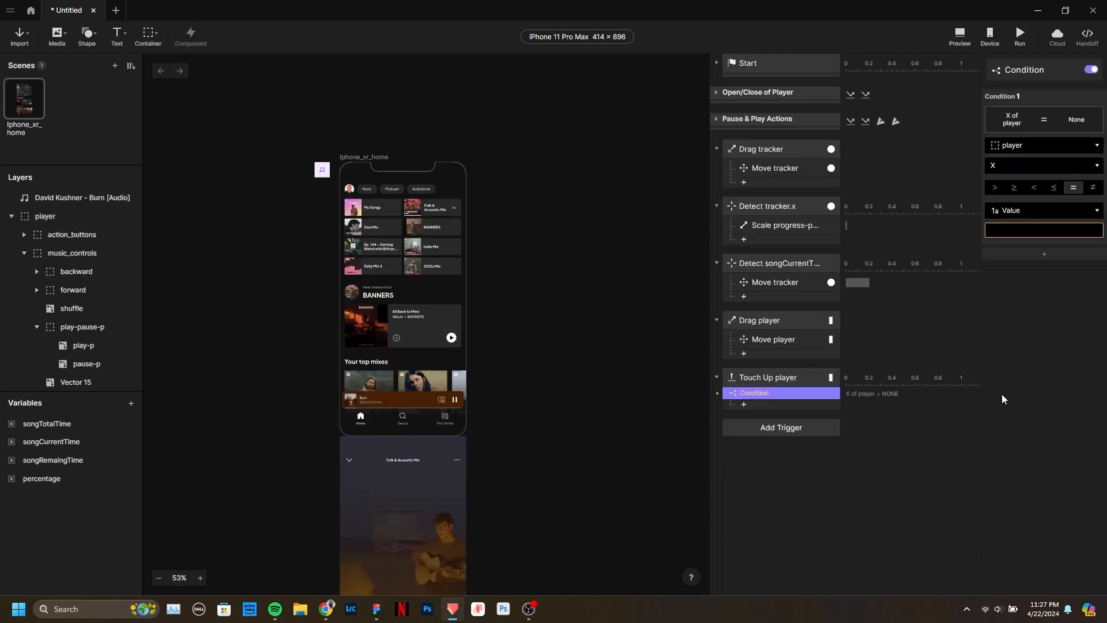
left_click(1016, 163)
left_click(1015, 197)
left_click(1015, 191)
left_click(1027, 229)
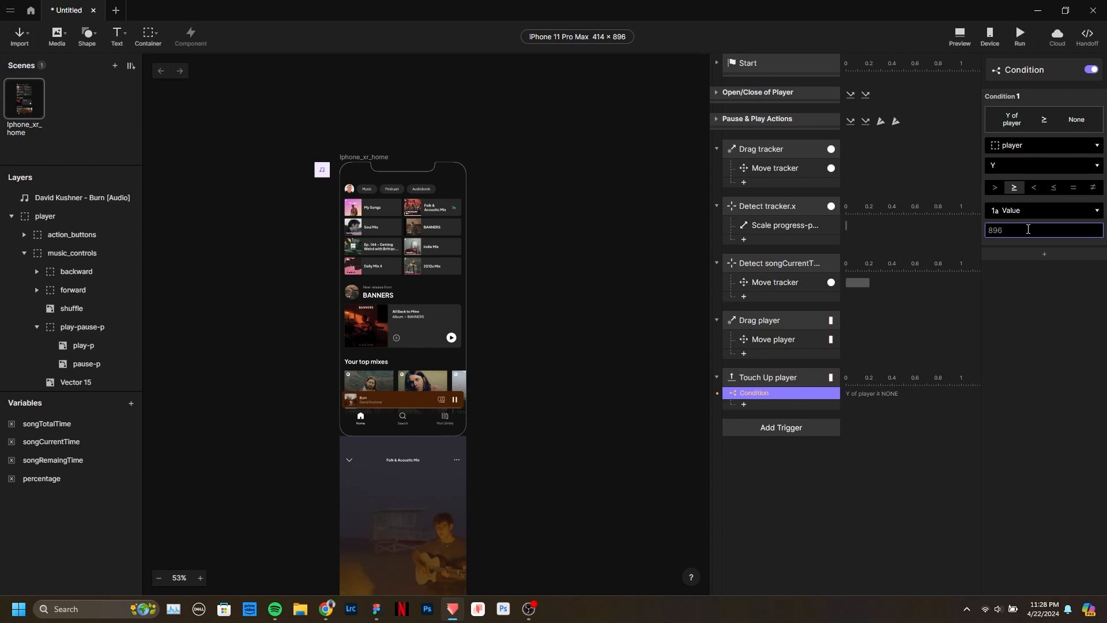
left_click(1067, 324)
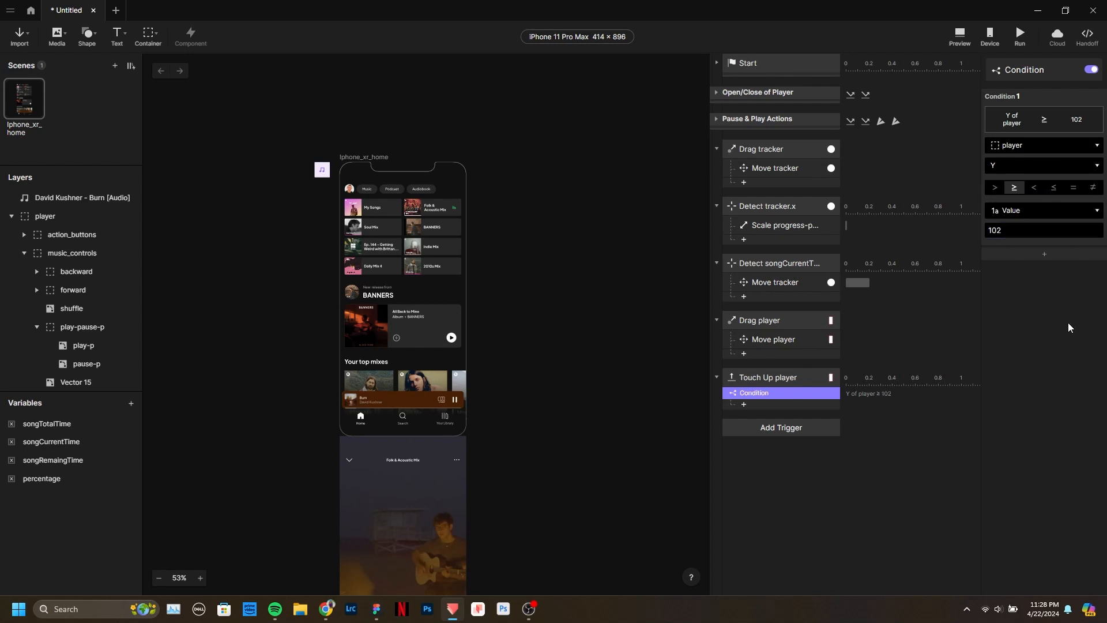
Try the equals operator in the condition and trial positions of the player over the home screen, and revert both.
left_click(1072, 191)
left_click_drag(380, 492, 382, 269)
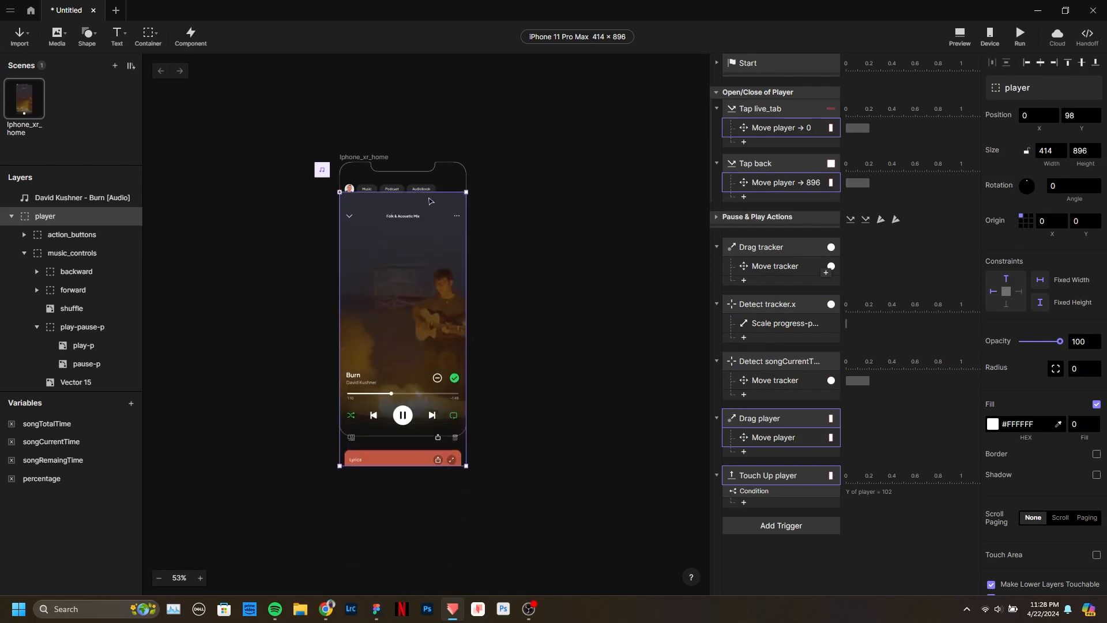
left_click_drag(430, 269, 430, 295)
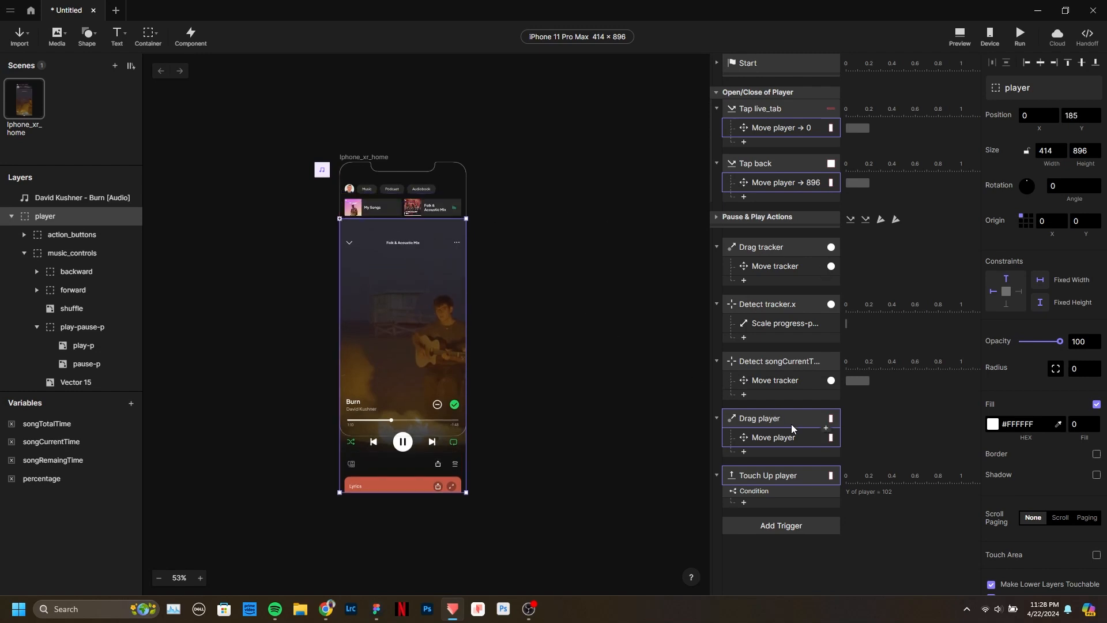
key("ctrl+z")
key("ctrl+z")
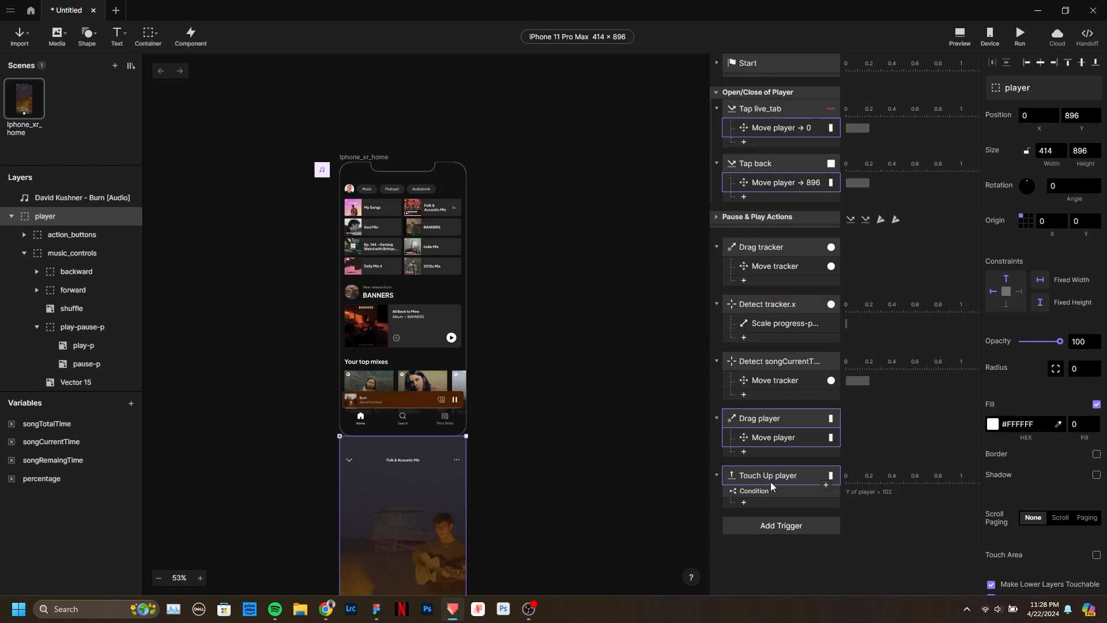
left_click(832, 491)
left_click(1014, 188)
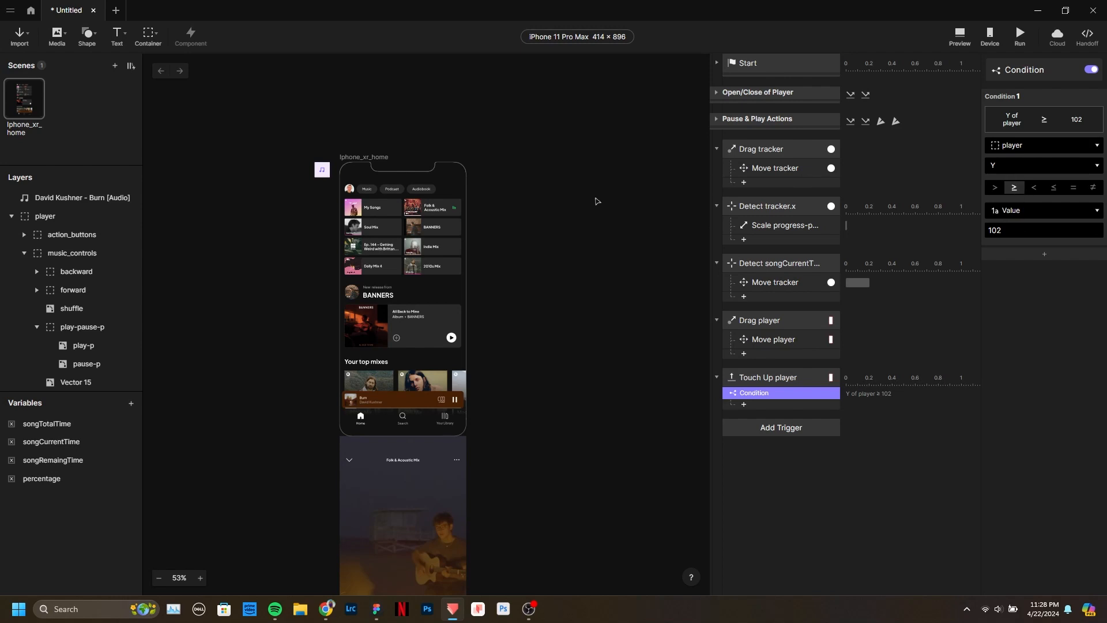
Add a Move response under the condition sending the player to Y 896, and rename it "Move player -> 896".
left_click(772, 407)
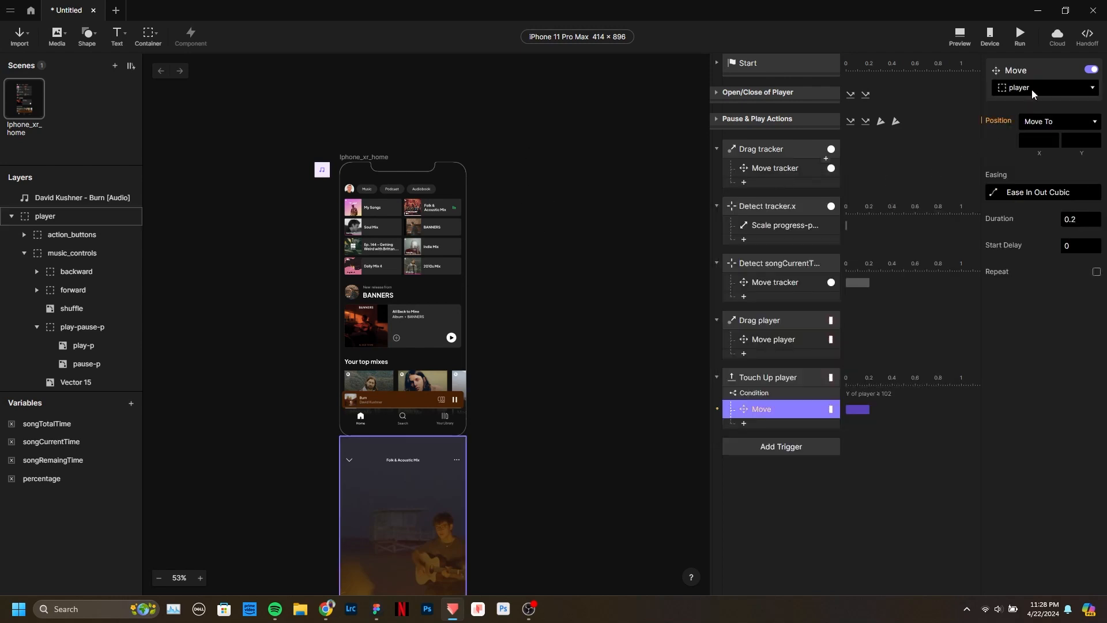
left_click(1076, 141)
type("896")
key("Return")
double_click(784, 410)
left_click(783, 408)
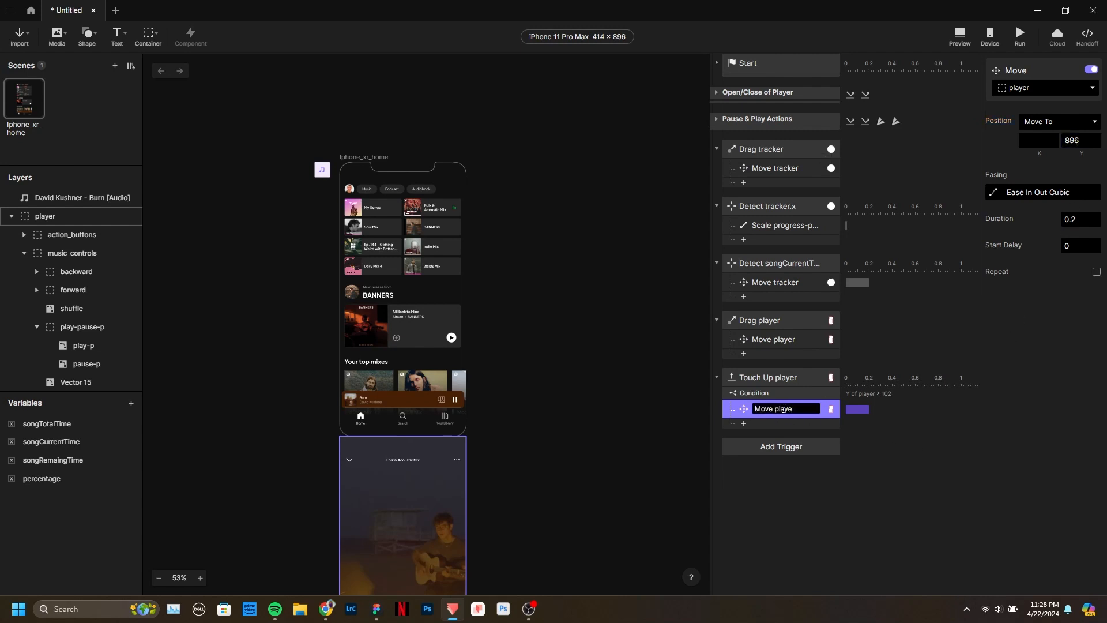
type("player → 896")
key("Return")
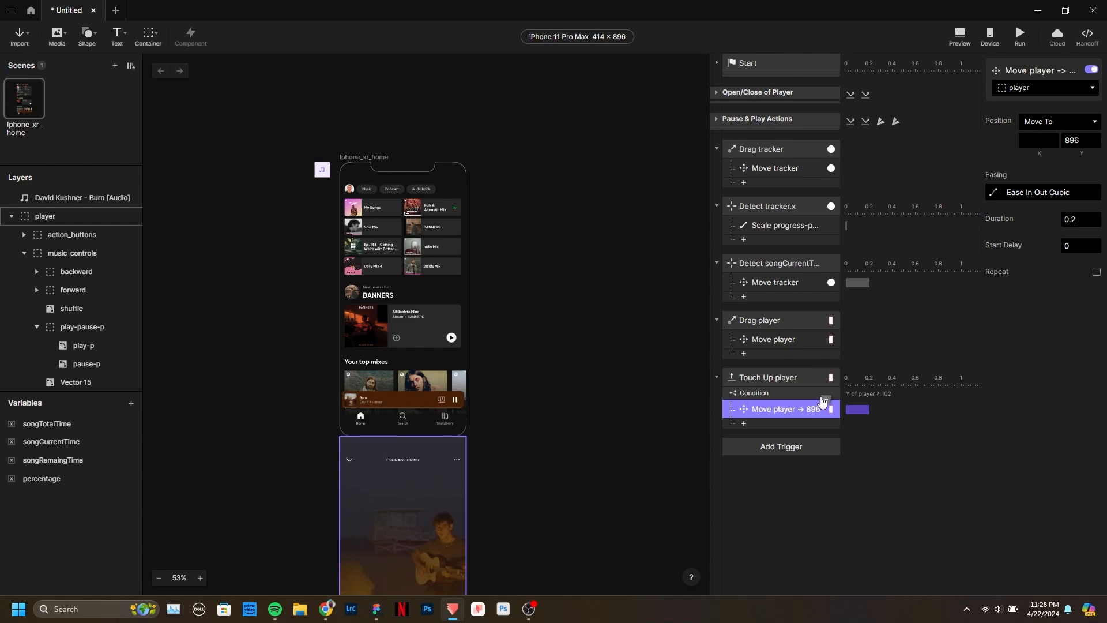
Duplicate the condition with its Move response and change the copy's operator to less than 102.
left_click(787, 393)
key("ctrl+d")
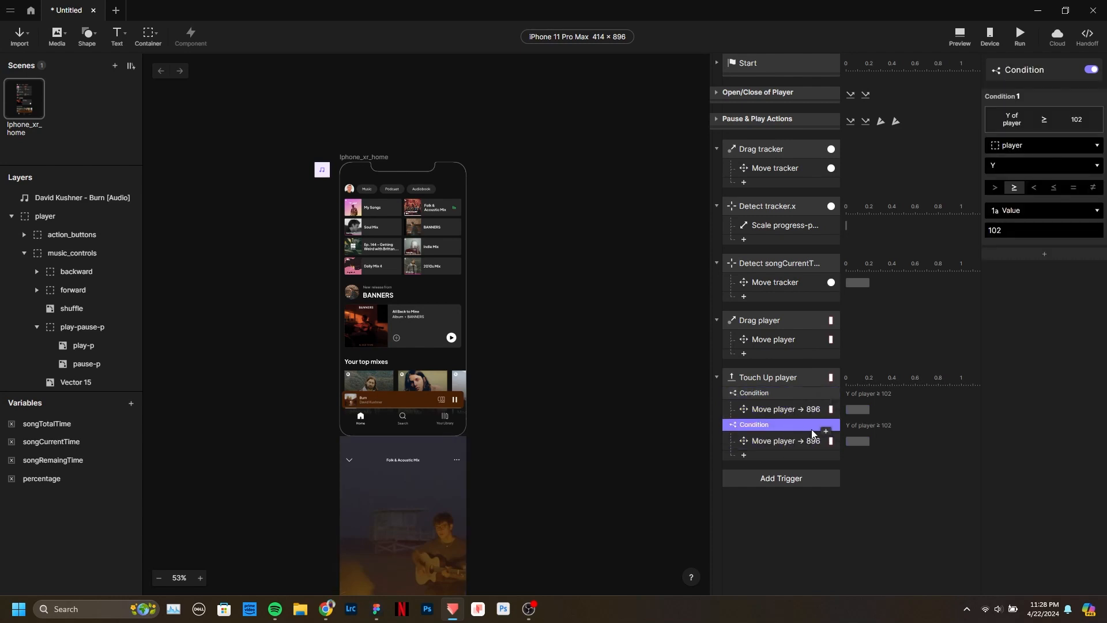
left_click(1033, 188)
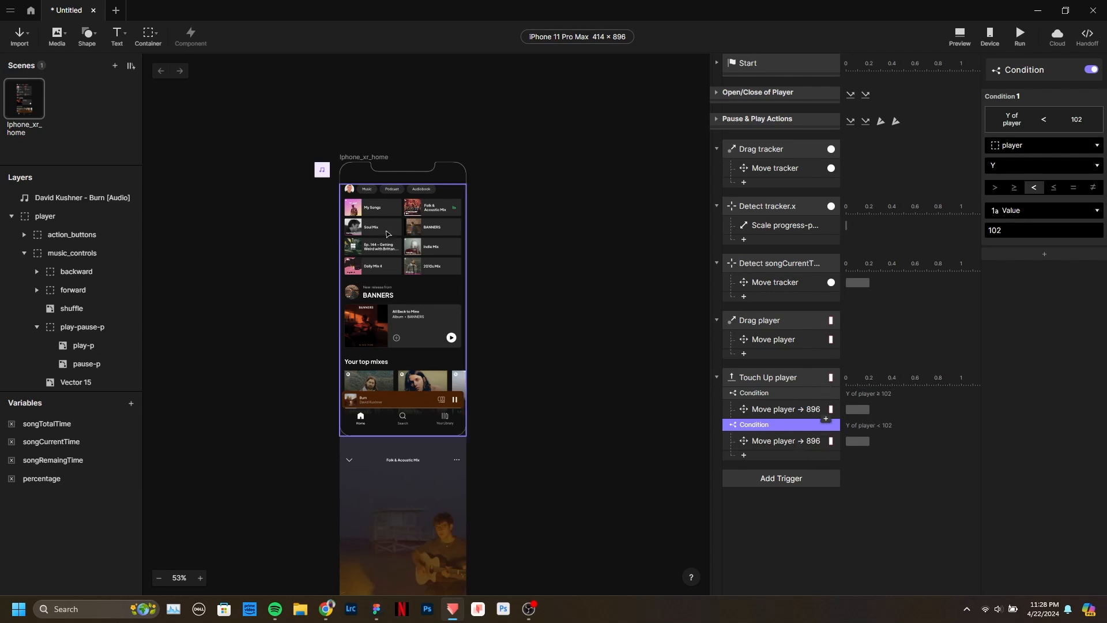
left_click(1025, 229)
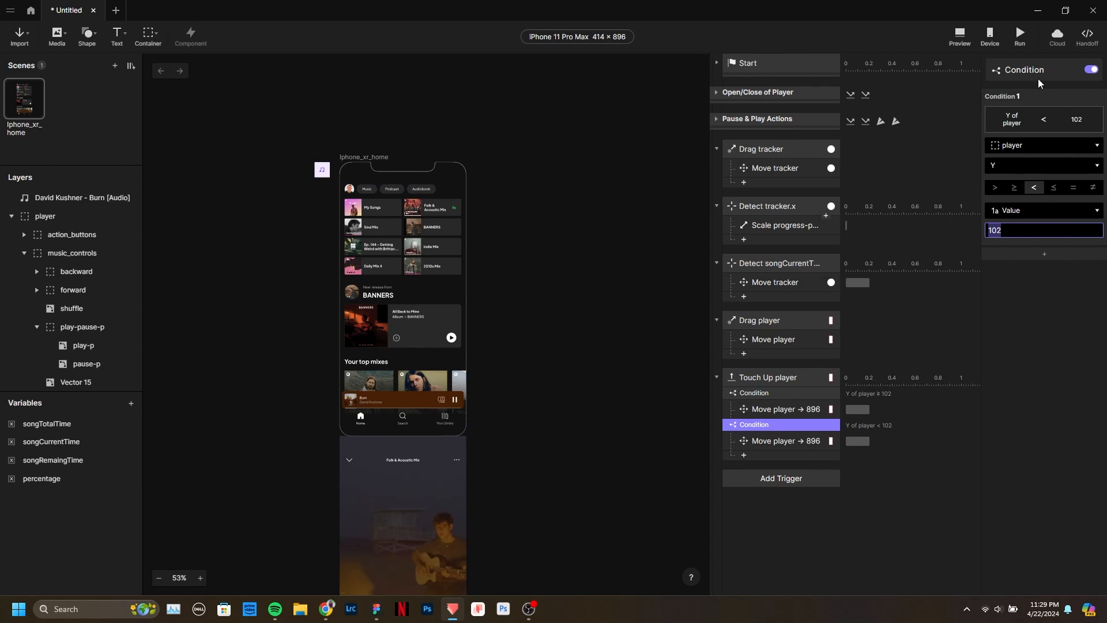
Set the duplicated Move response's target Y to 0 and rename it "Move player -> 0".
left_click(861, 441)
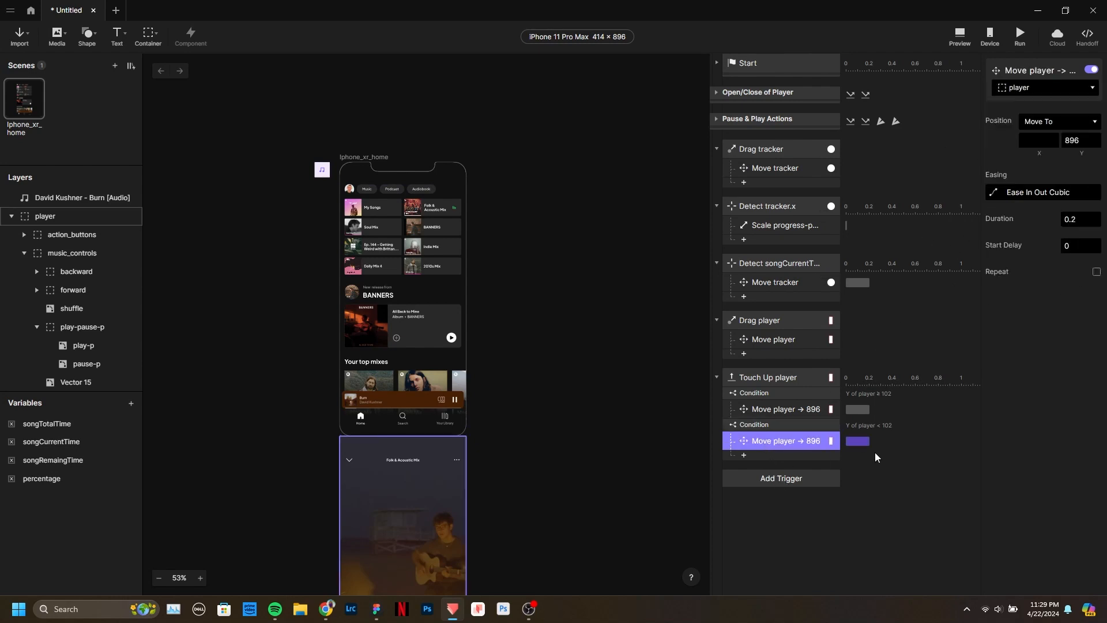
left_click(1078, 142)
type("0")
double_click(813, 441)
left_click(815, 440)
type("0")
key("Return")
Preview the prototype and test opening the full player, dragging it downward and releasing it at different heights.
left_click(962, 36)
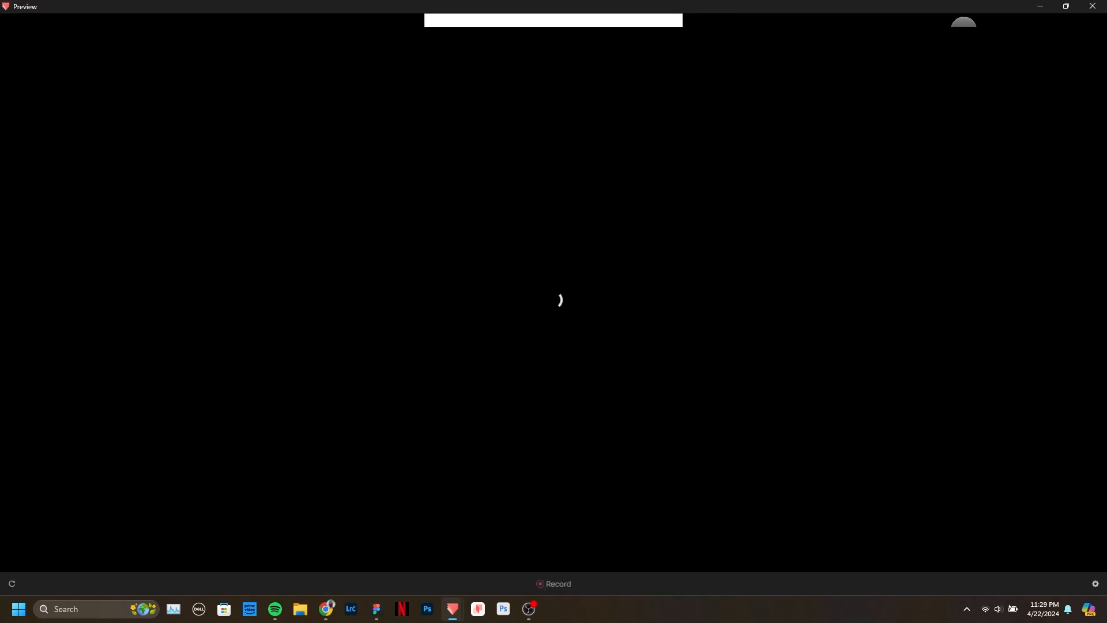
left_click(550, 495)
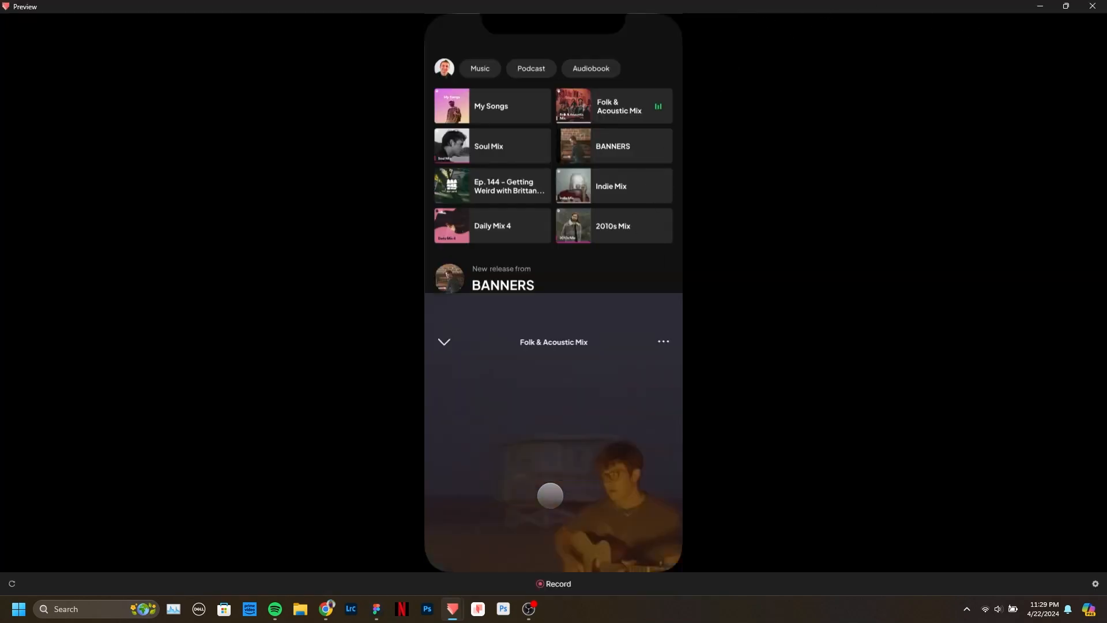
left_click_drag(578, 108, 597, 190)
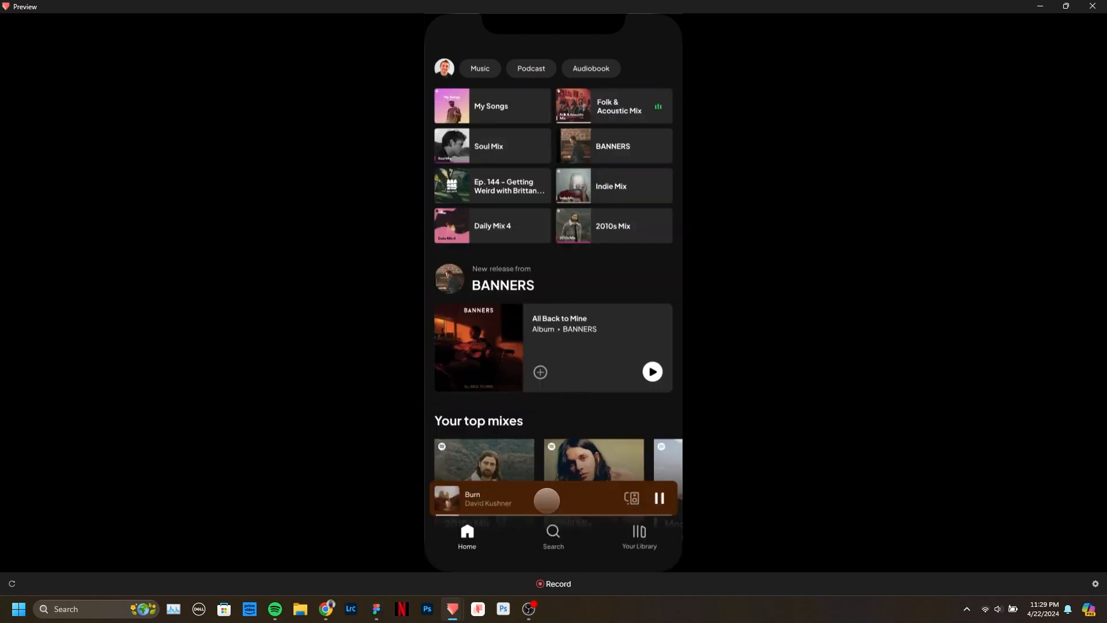
left_click(546, 501)
left_click_drag(526, 154, 621, 397)
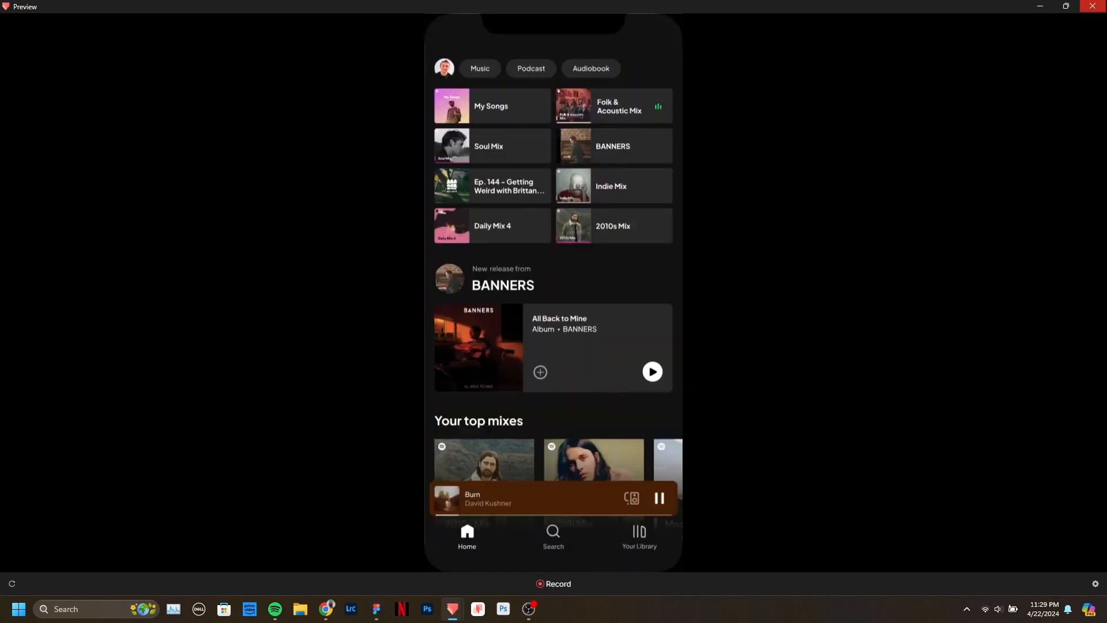
left_click(1092, 5)
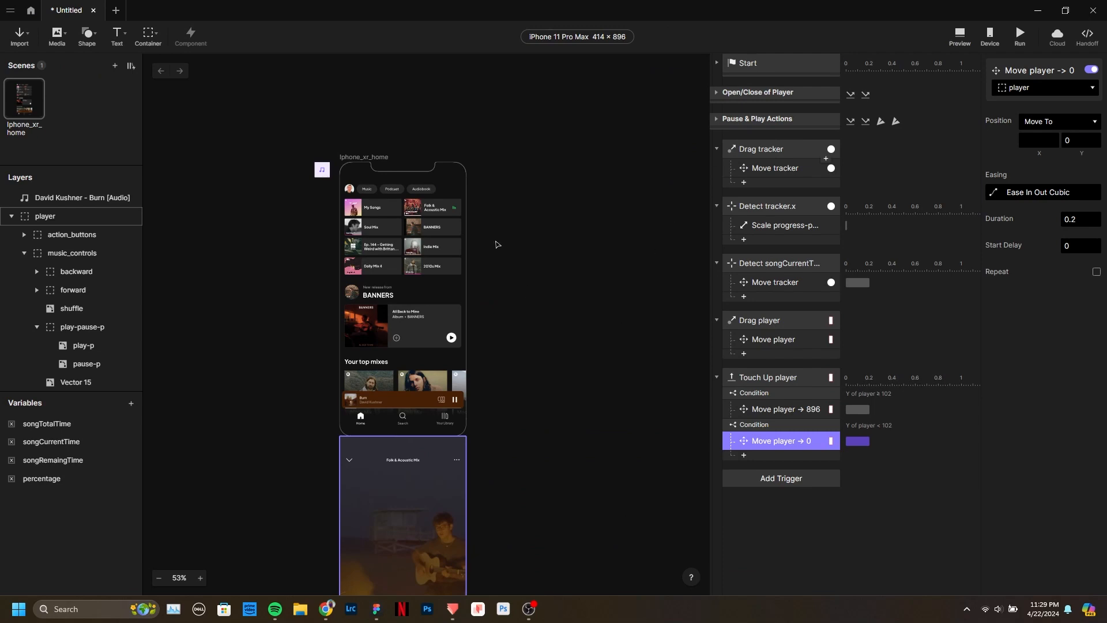
Move the Drag player and Touch Up player triggers into the Open/Close of Player group, between Tap live_tab and Tap back, and collapse the group.
scroll(495, 245, "down", 6)
scroll(408, 251, "up", 7)
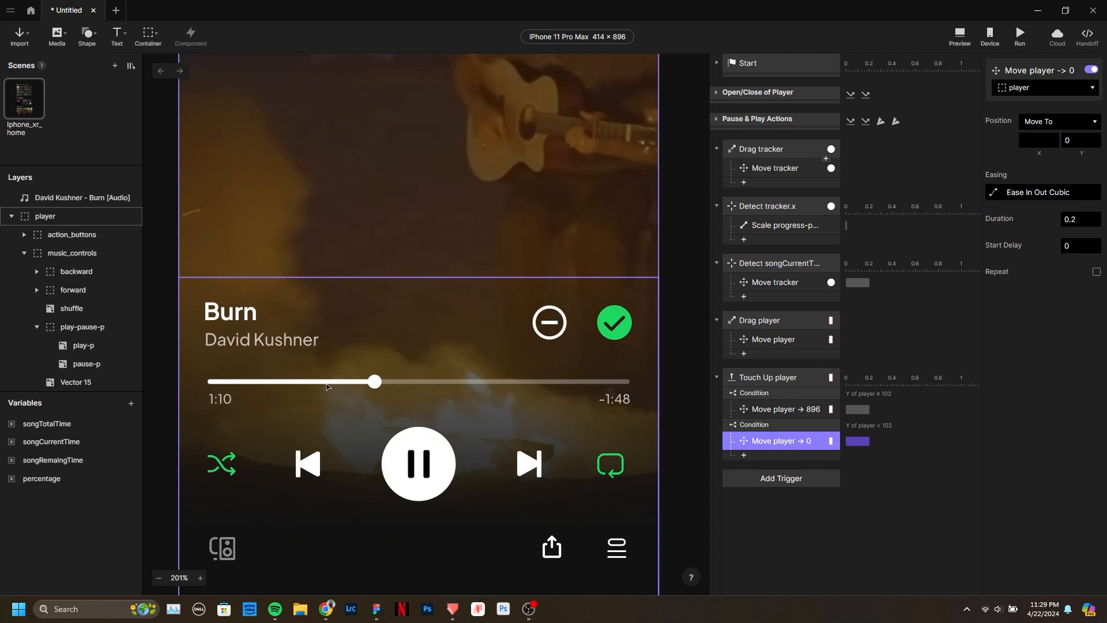
left_click(802, 371)
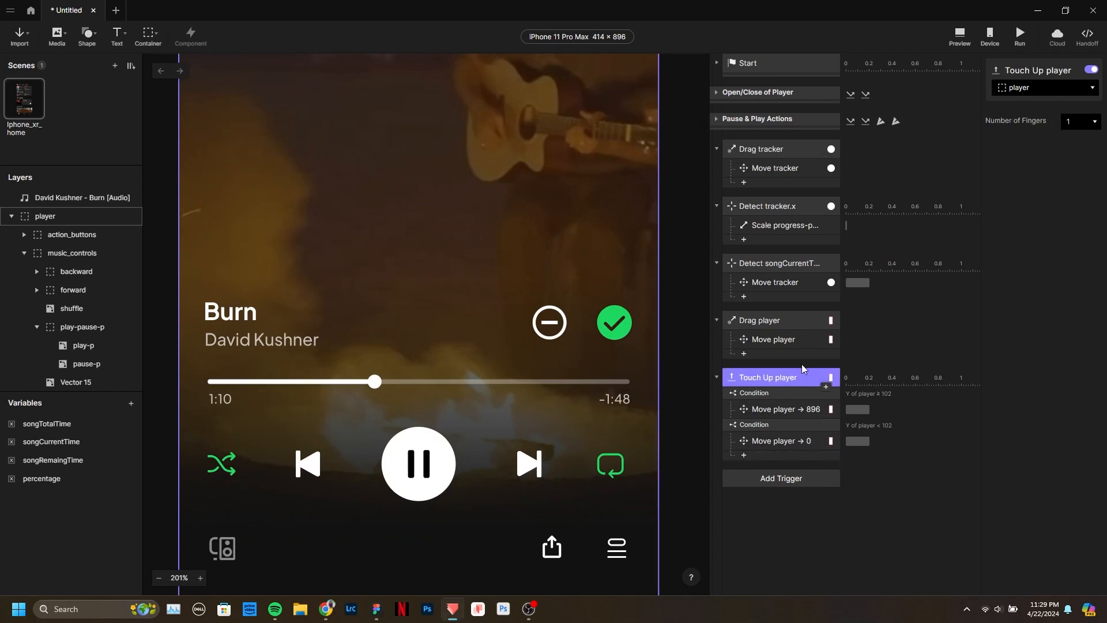
left_click(784, 320)
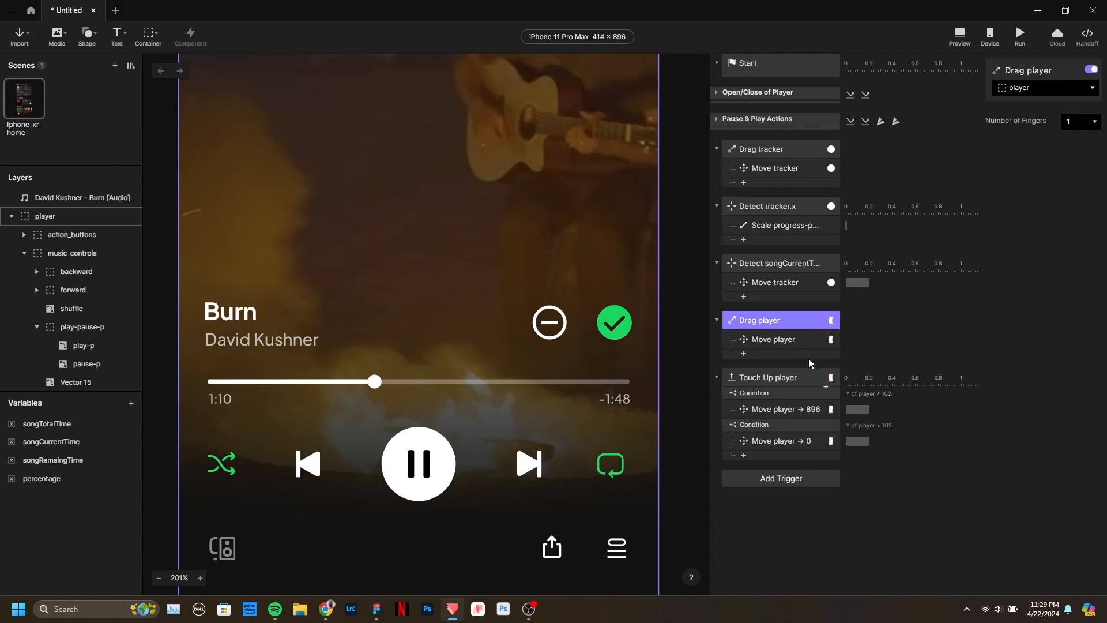
left_click(787, 380, "shift")
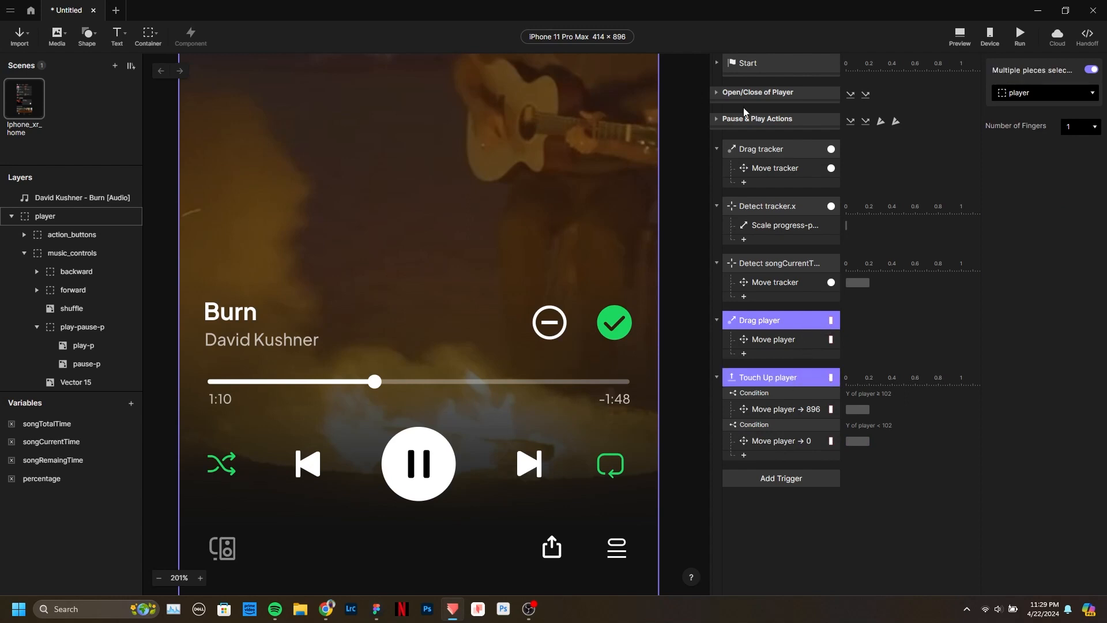
left_click(717, 93)
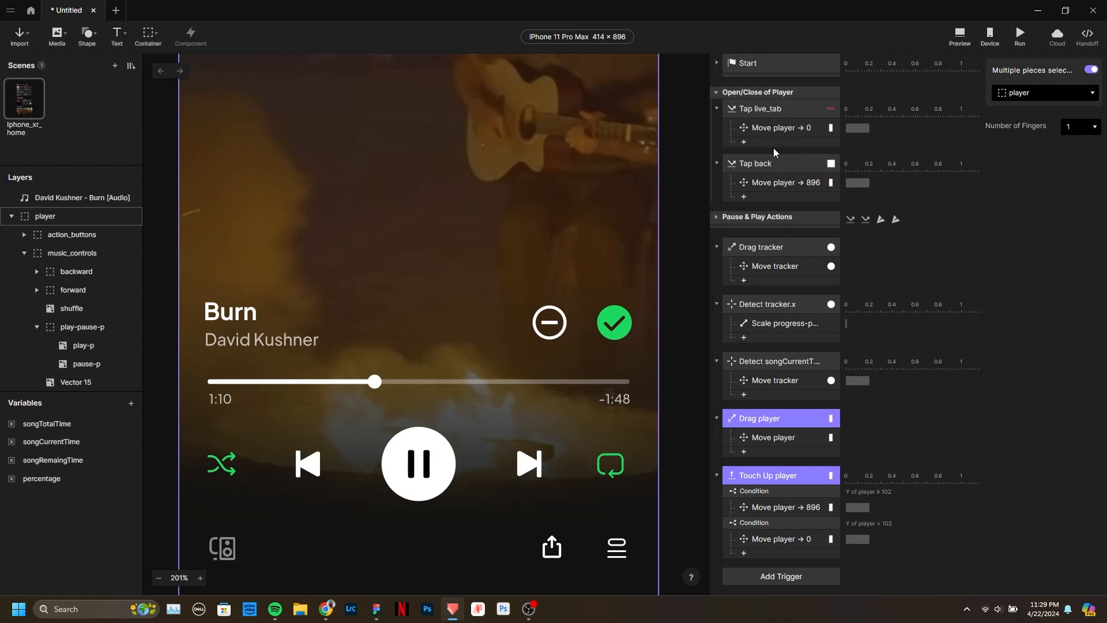
left_click_drag(773, 148, 793, 361)
left_click(790, 476, "shift")
left_click_drag(779, 416, 750, 147)
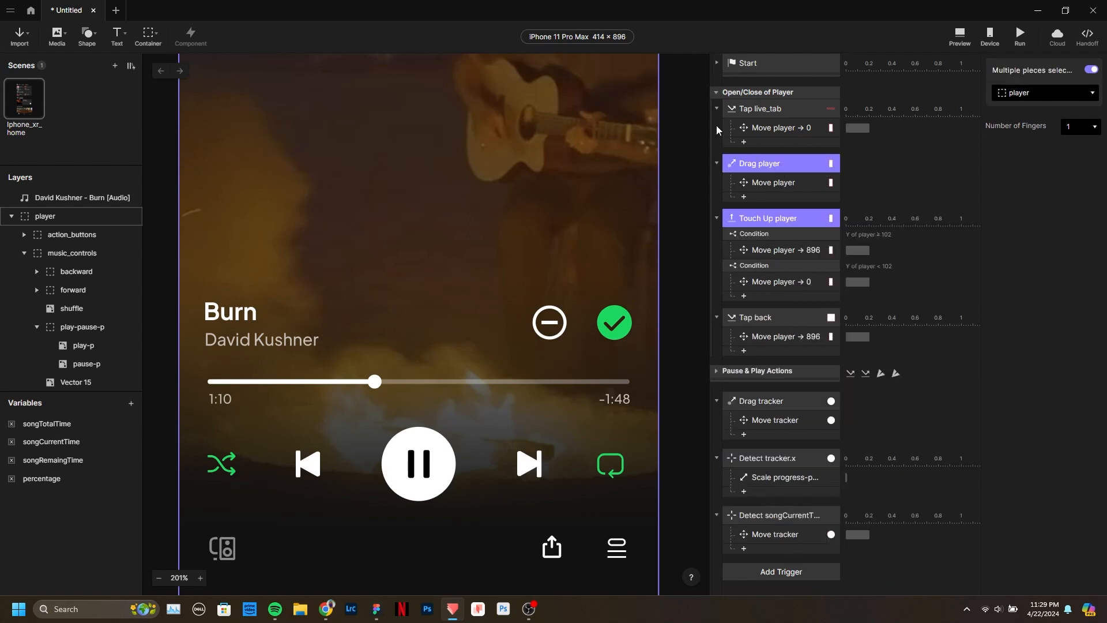
left_click(715, 93)
Review the Drag tracker, Detect tracker.x and Detect songCurrentTime triggers beside the player's progress bar.
left_click(769, 153)
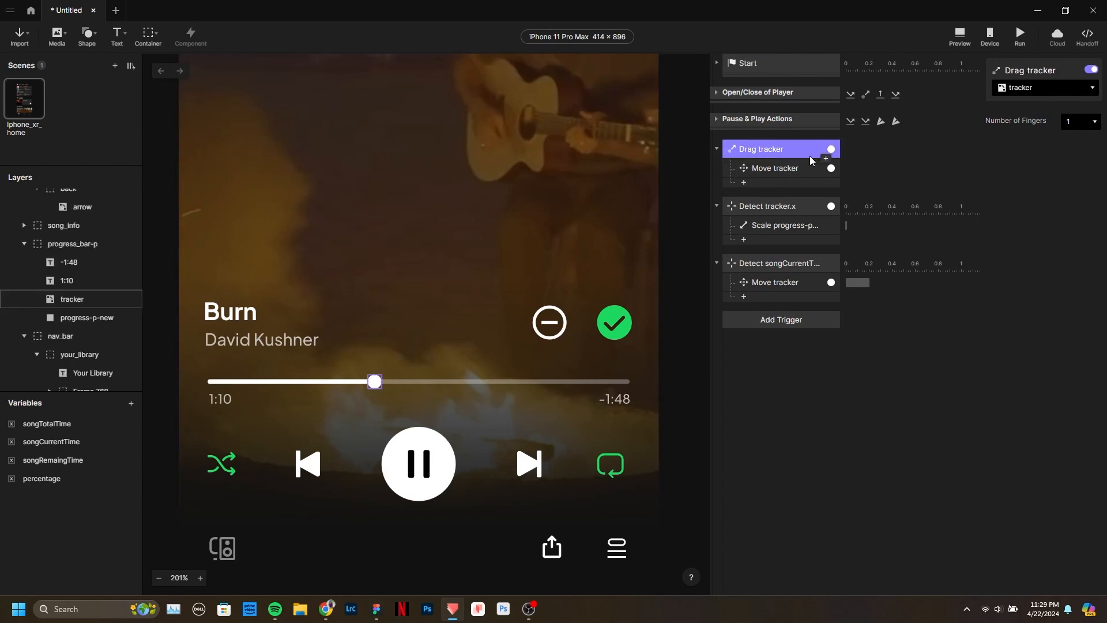
left_click(799, 205)
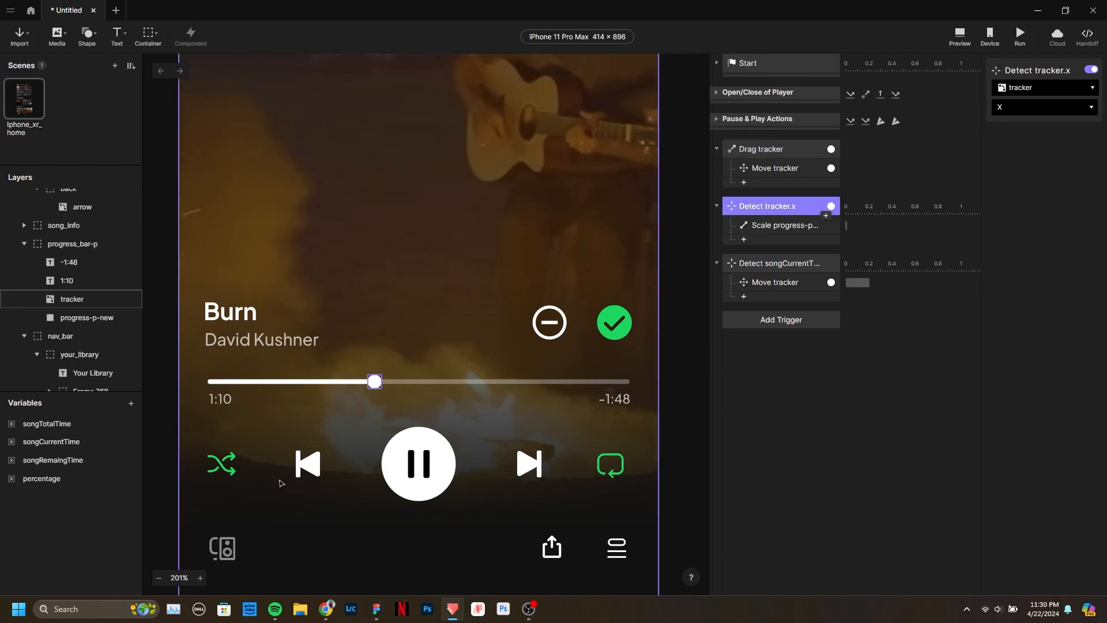
left_click(758, 267)
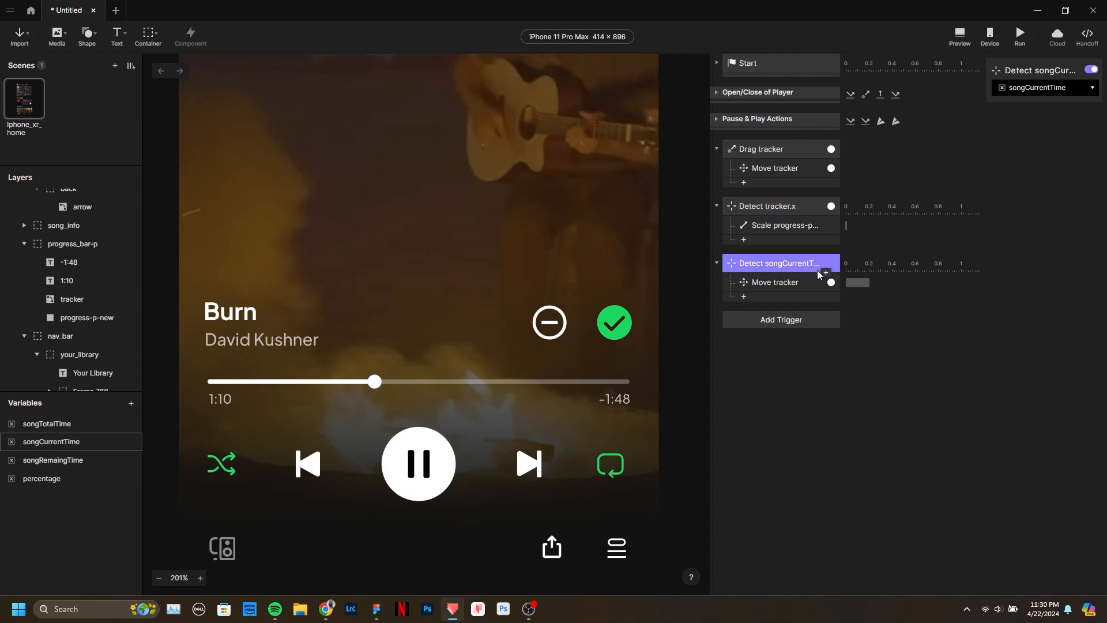
scroll(365, 358, "down", 2)
scroll(372, 356, "up", 1)
scroll(294, 425, "up", 1)
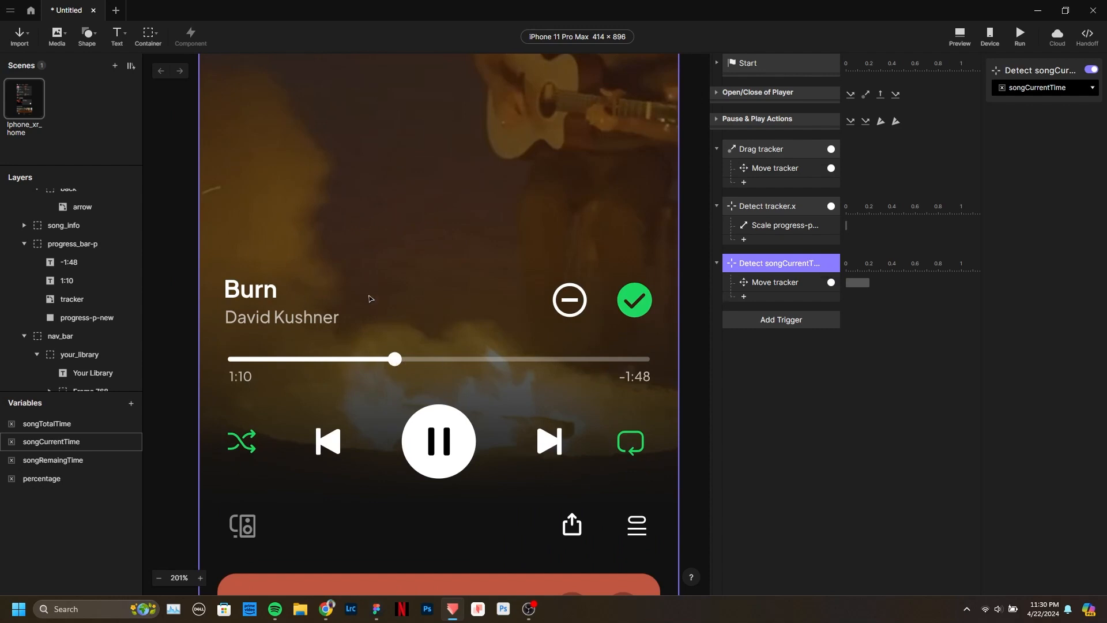
Try moving the tracker along the progress bar to X 215, and undo the move.
left_click(396, 359)
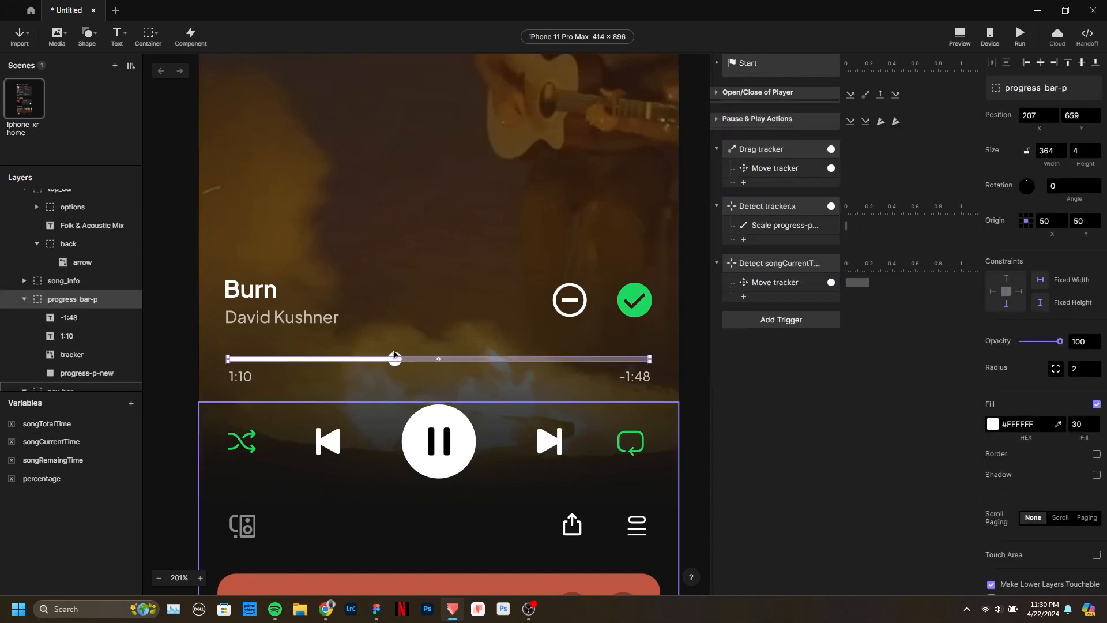
double_click(395, 360)
left_click_drag(395, 359, 547, 361)
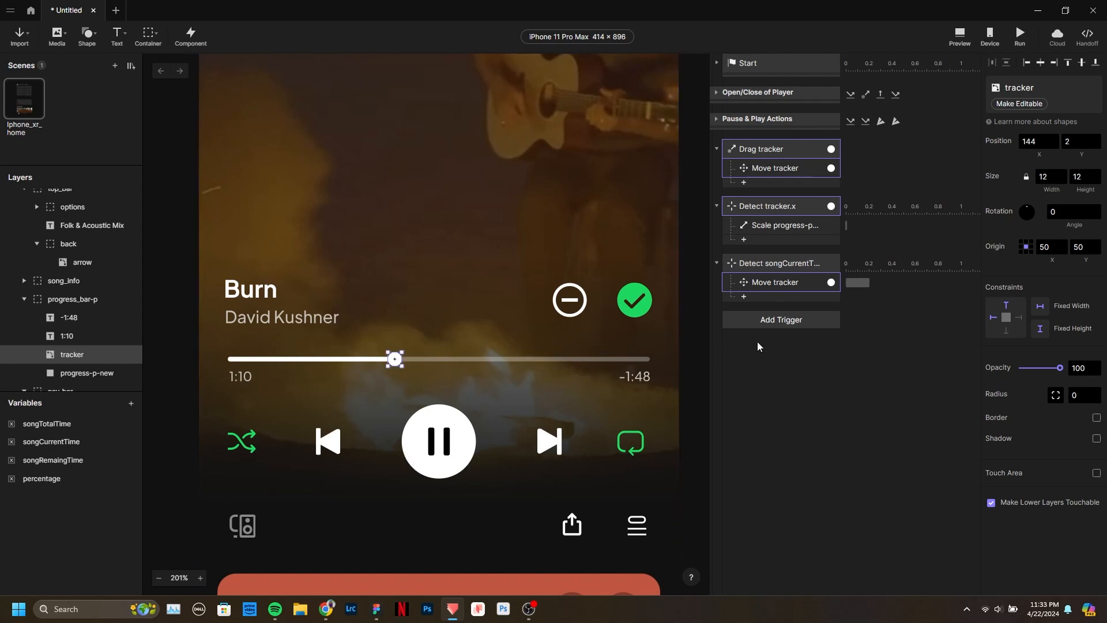
left_click(856, 363)
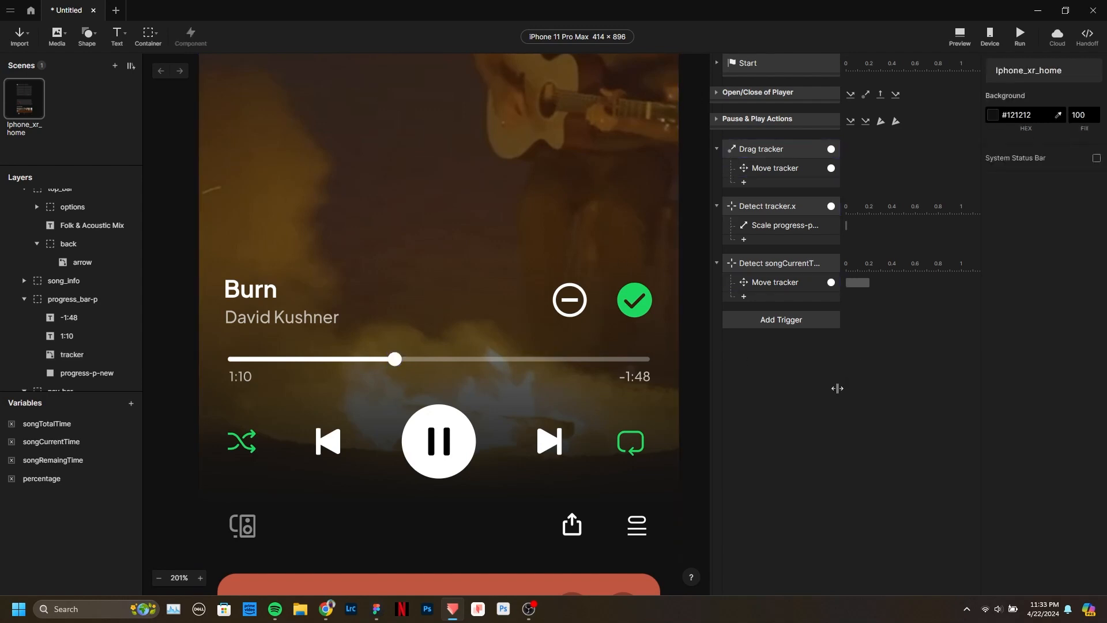
left_click(395, 361)
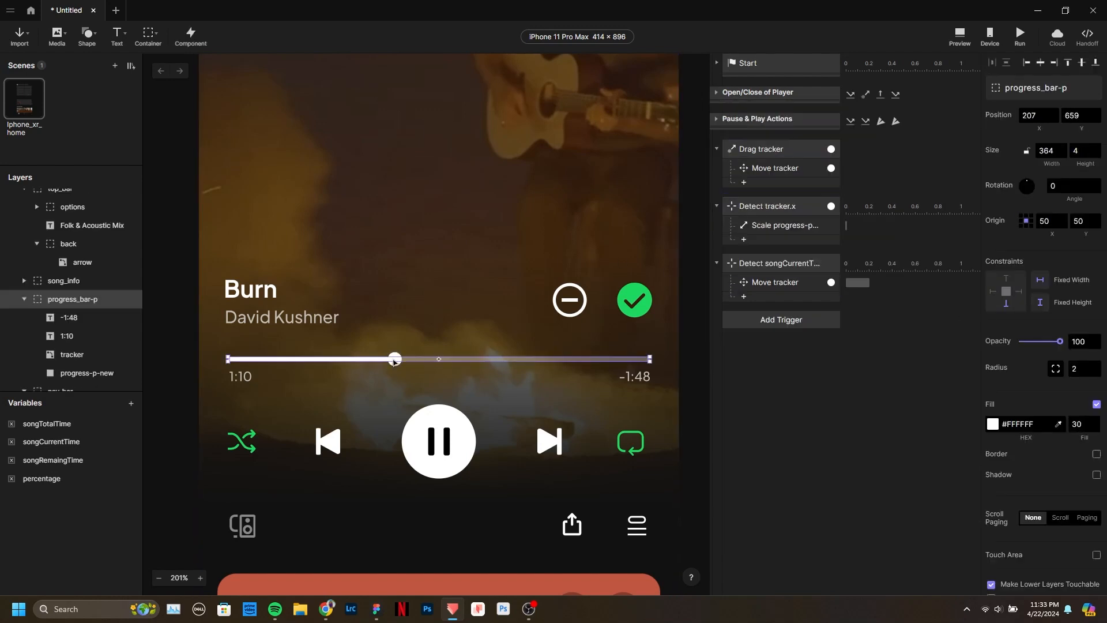
left_click_drag(395, 357, 477, 360)
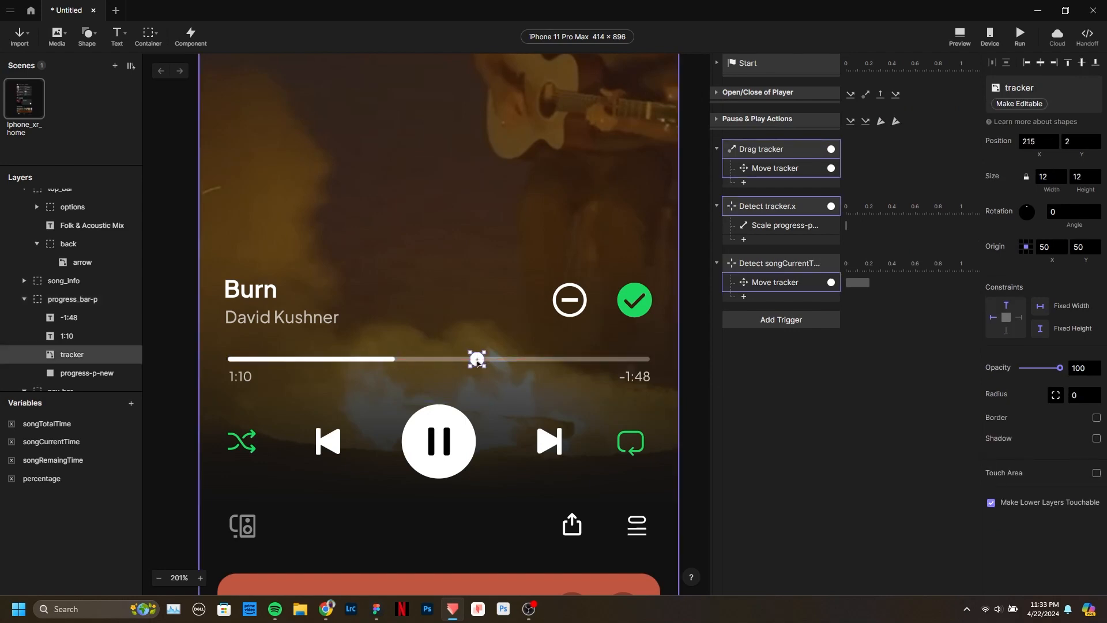
scroll(476, 360, "down", 5)
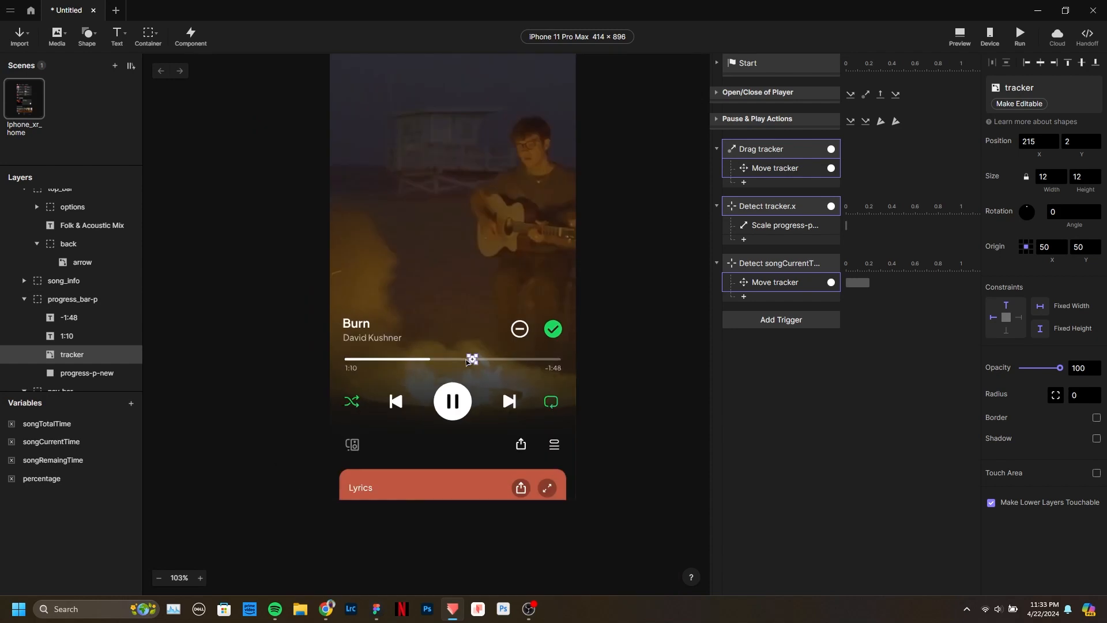
scroll(478, 366, "up", 6)
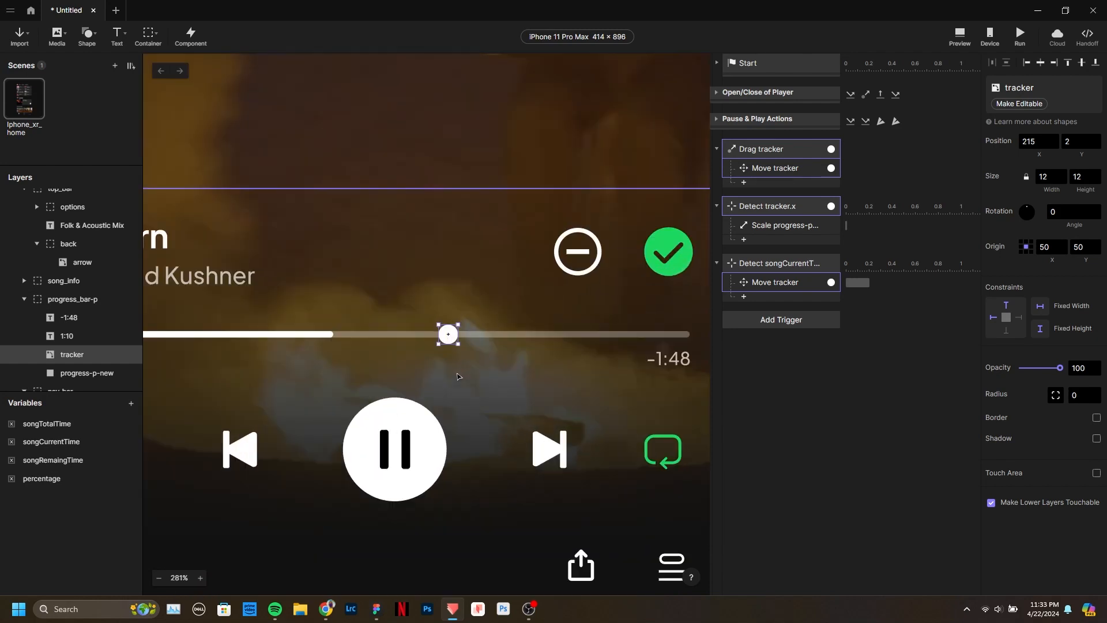
key("ctrl+z")
scroll(420, 346, "down", 2)
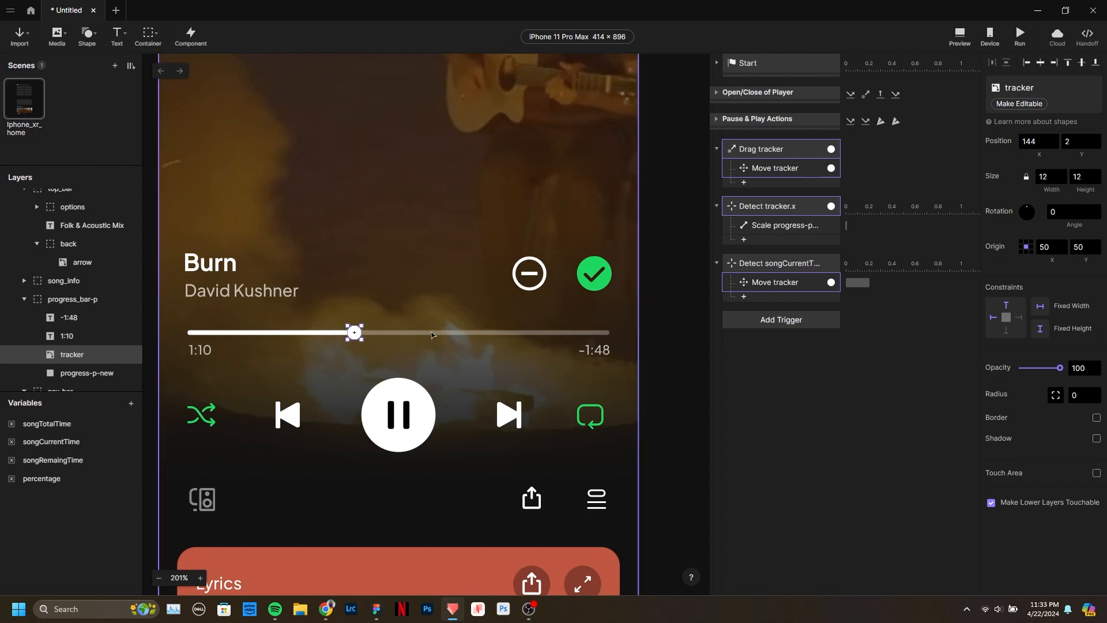
Examine the Burn audio layer's settings and its linked playback responses.
scroll(431, 334, "down", 6)
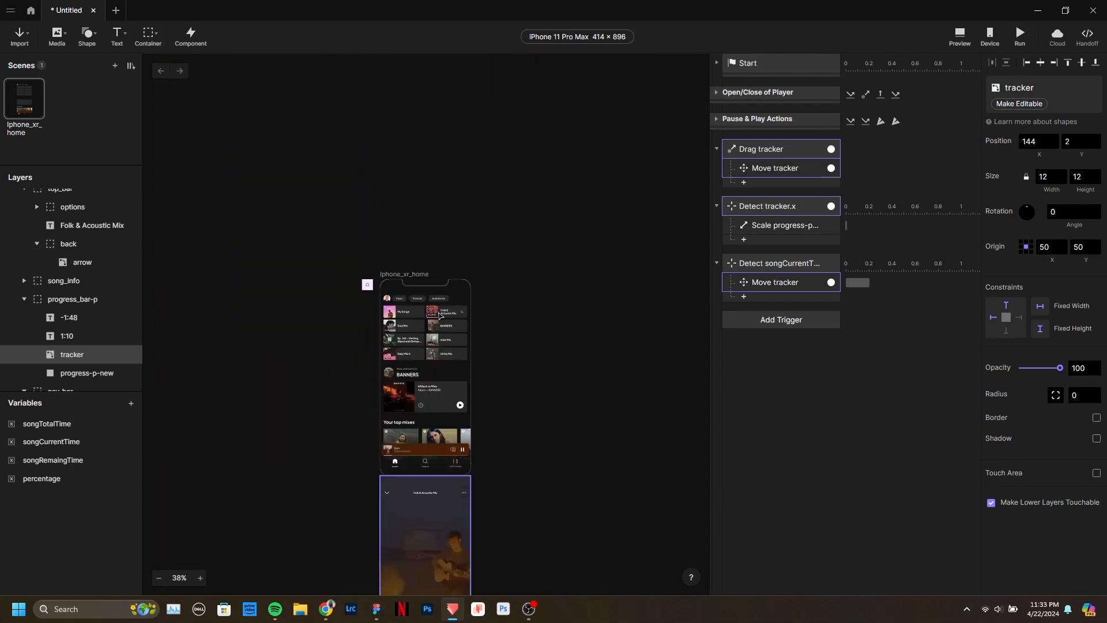
scroll(363, 282, "up", 5)
left_click(340, 233)
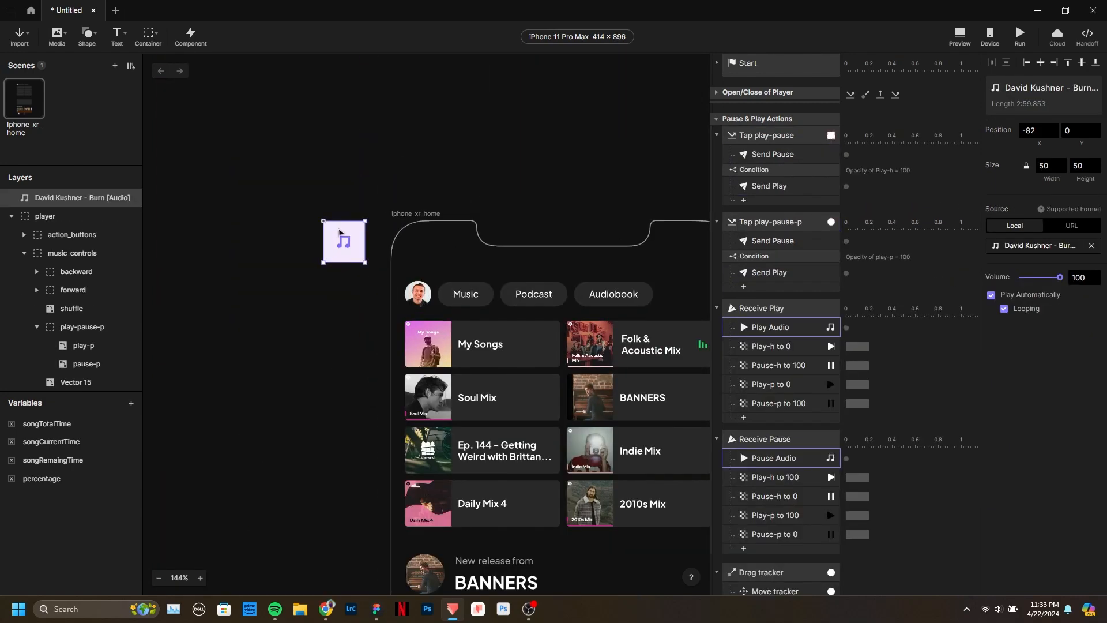
scroll(306, 232, "down", 3)
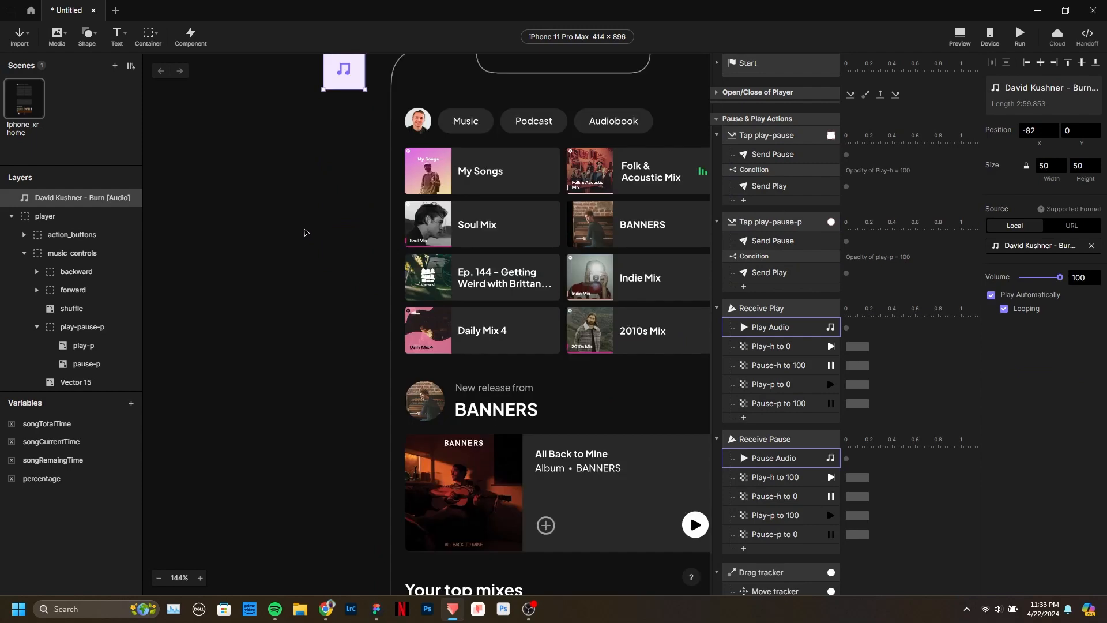
scroll(248, 225, "down", 3)
scroll(464, 264, "down", 5)
scroll(463, 291, "down", 3)
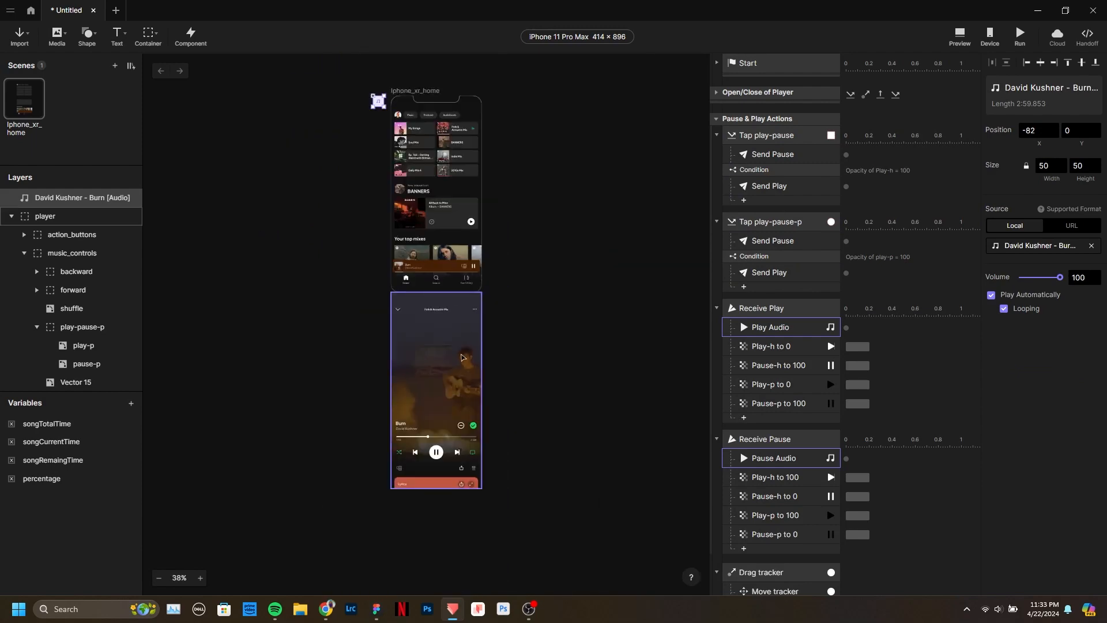
Add a Touch Up trigger and assign it to the tracker layer.
scroll(438, 473, "up", 6)
scroll(831, 288, "down", 5)
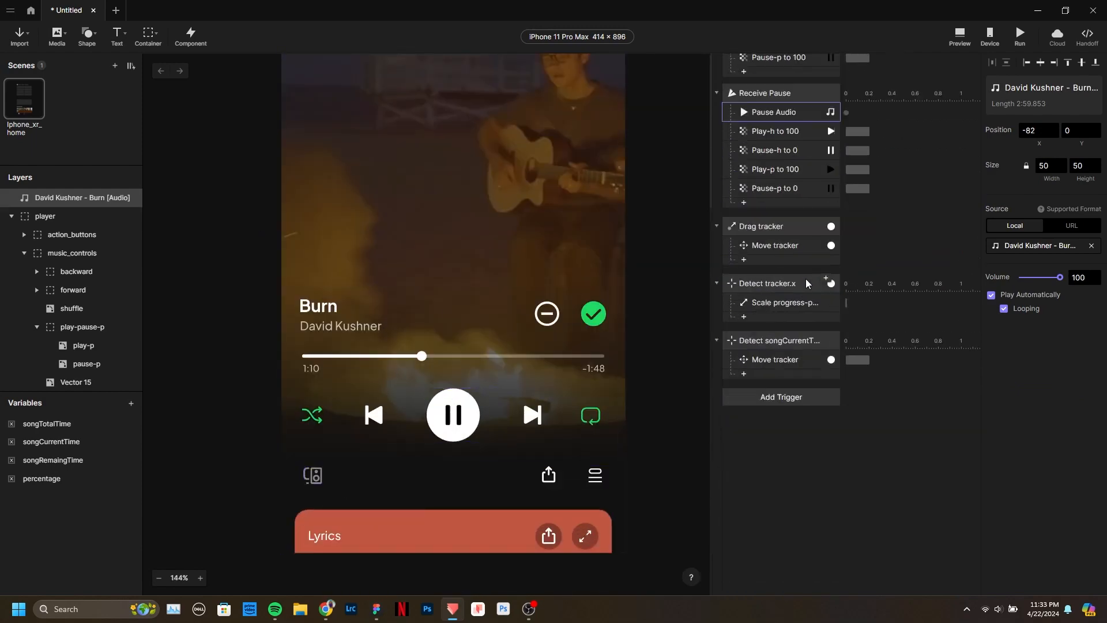
left_click(791, 398)
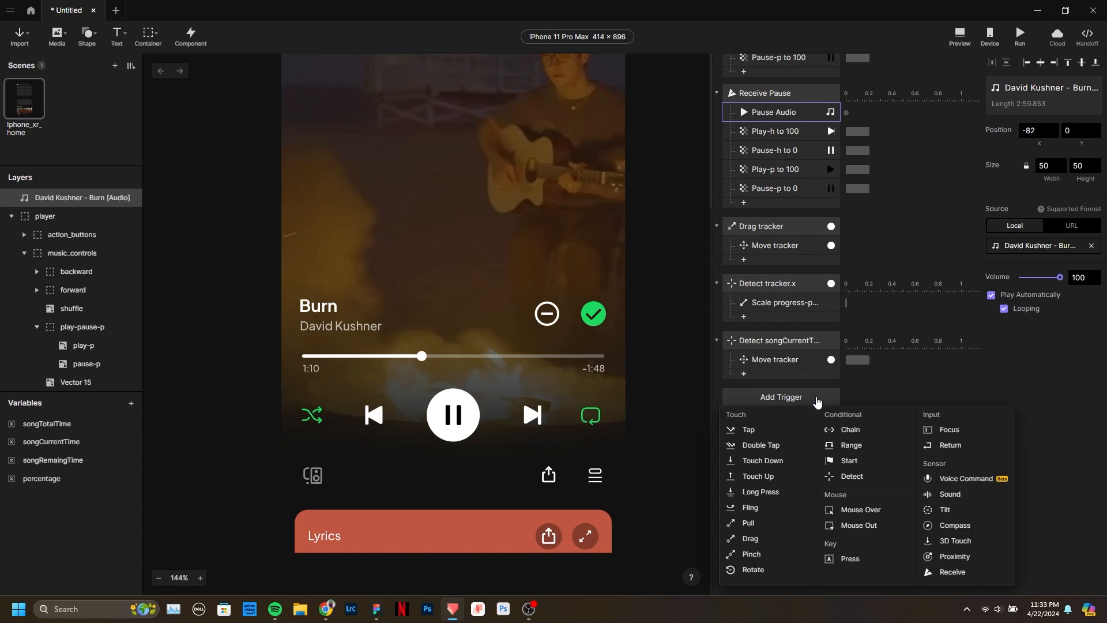
left_click(773, 477)
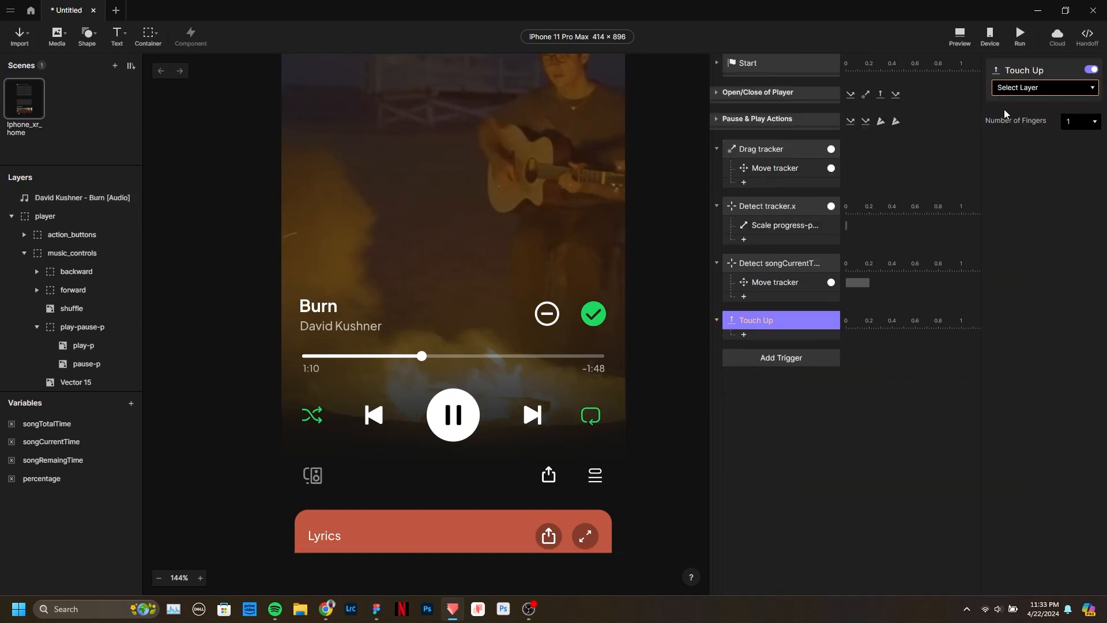
left_click(1028, 89)
type("tracker")
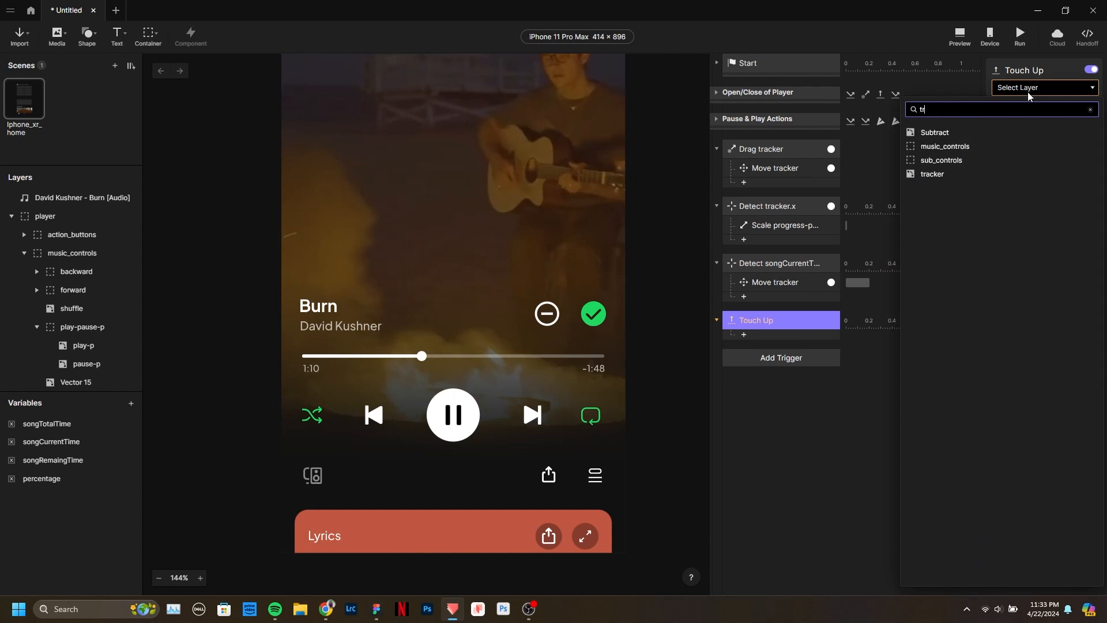
left_click(974, 140)
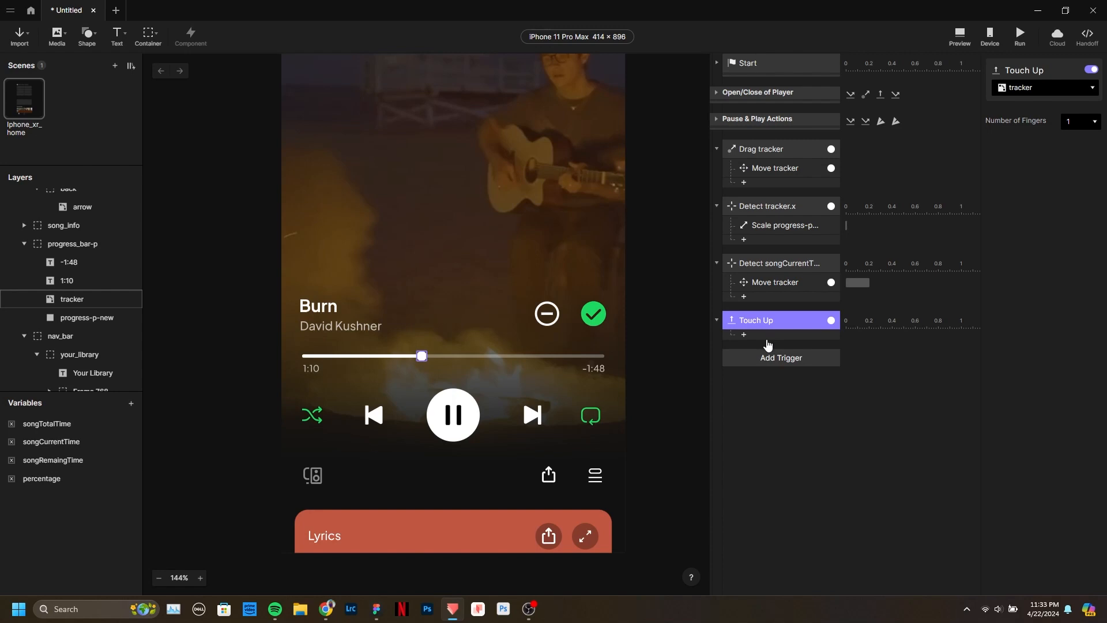
Add a Playback response under the tracker's Touch Up trigger, targeting the Burn audio with the Seek action.
left_click(756, 337)
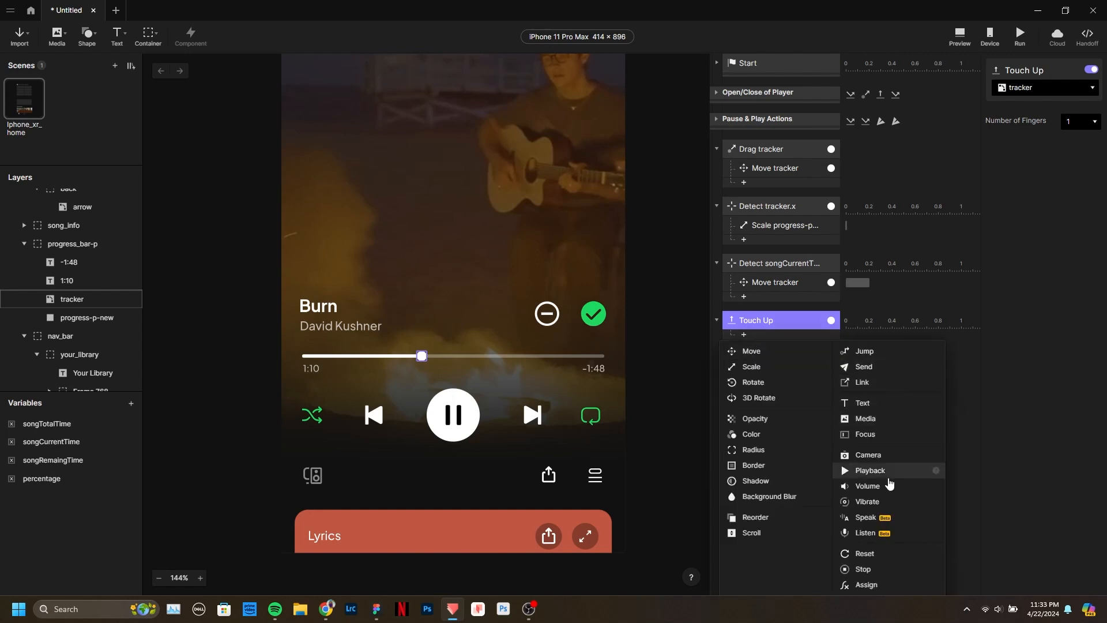
left_click(885, 471)
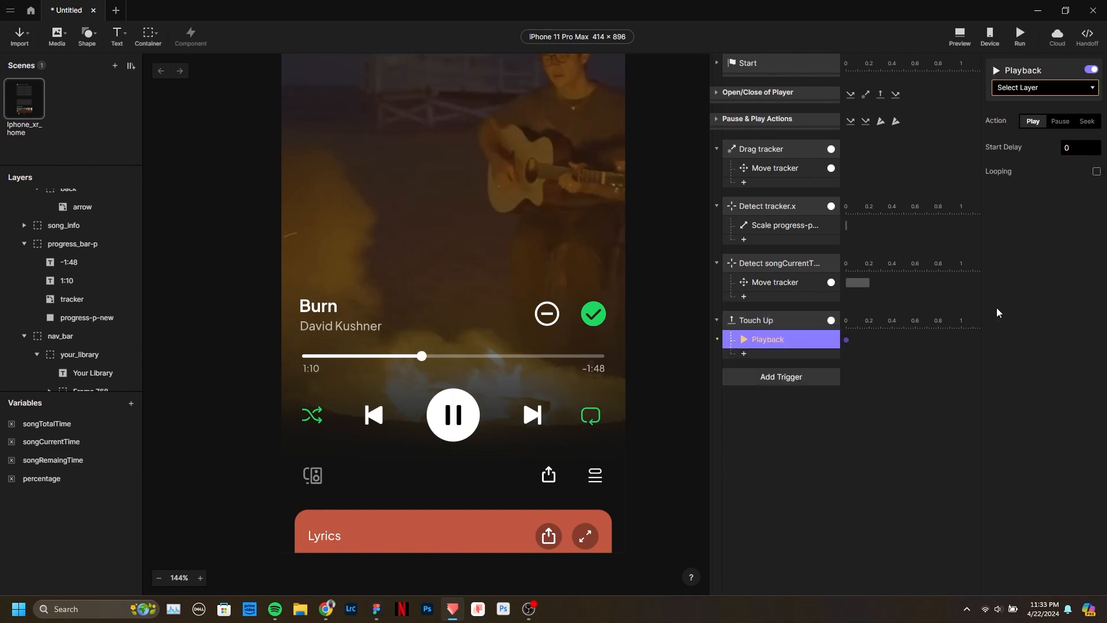
left_click(1086, 121)
left_click(1063, 88)
left_click(1079, 135)
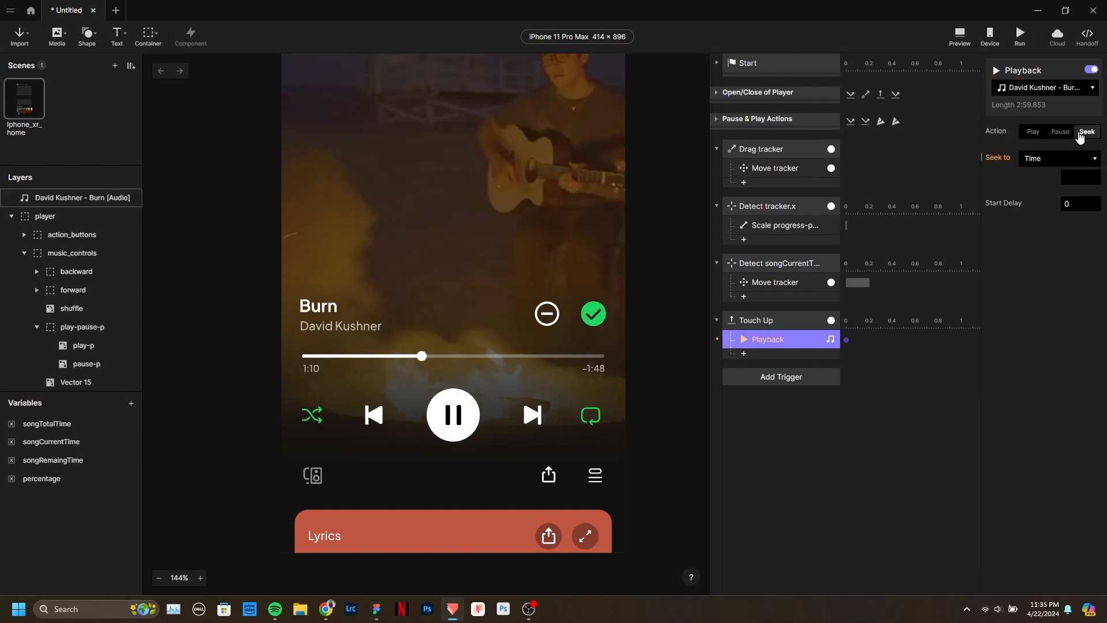
Set the Playback response to seek by Formula and open its formula for editing.
left_click(1053, 158)
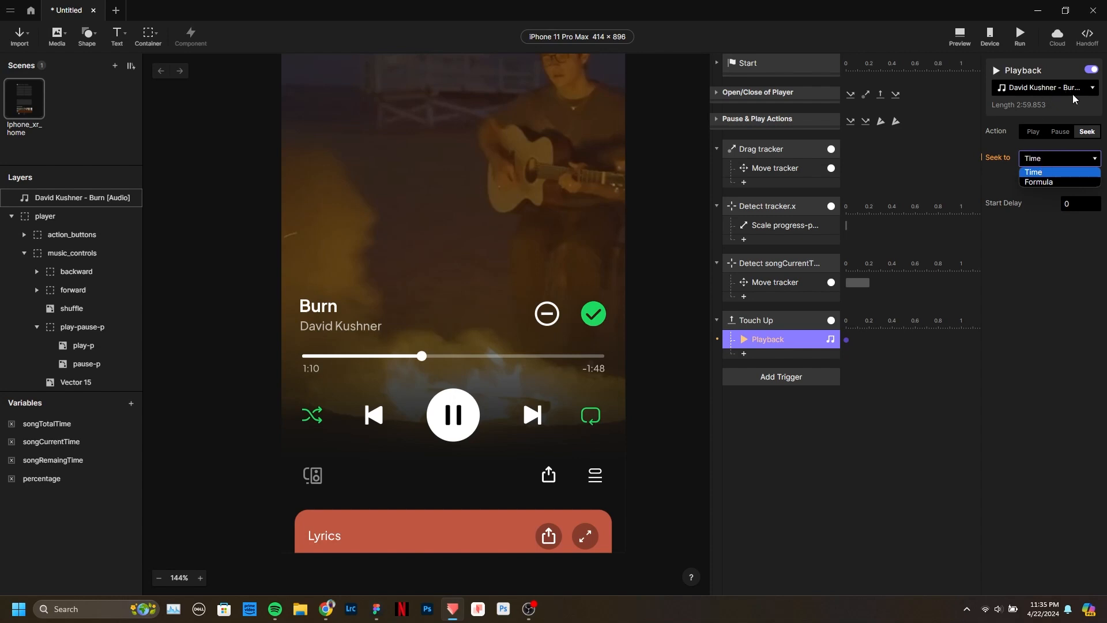
left_click(1051, 183)
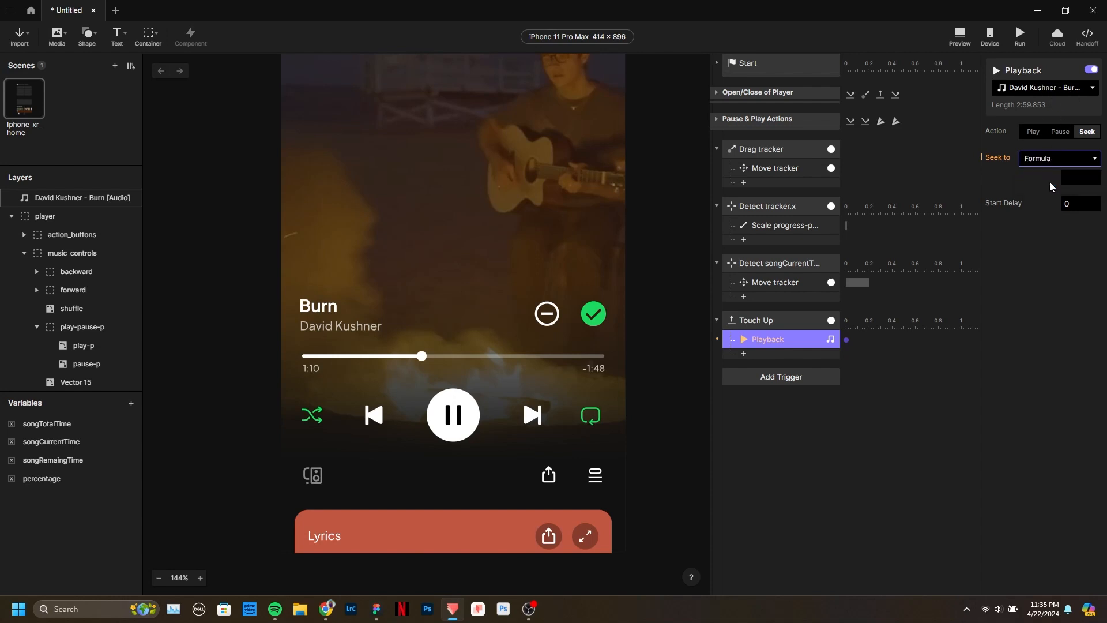
left_click(1082, 175)
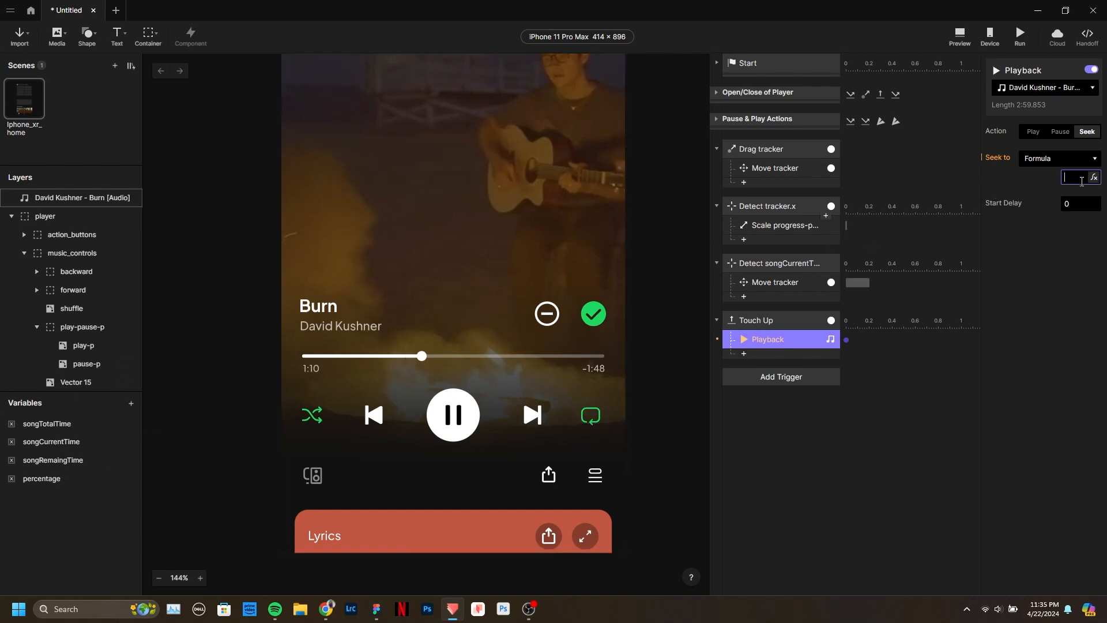
left_click(1094, 177)
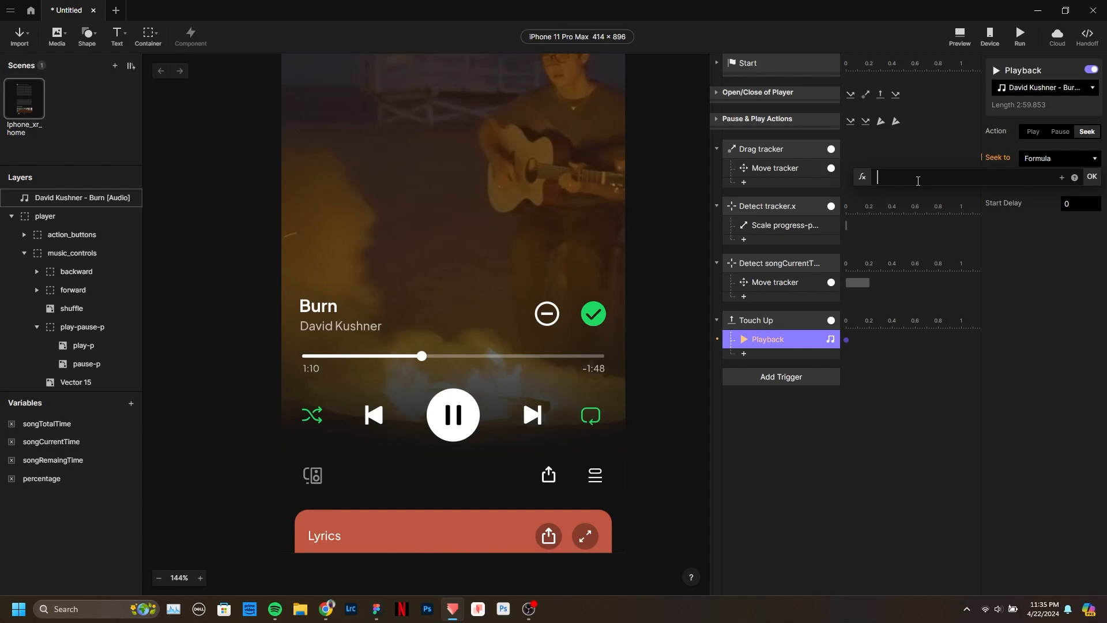
Enter the seek formula (tracker.x /364) * songTotalTime for the Burn audio.
left_click(1059, 178)
type("tra")
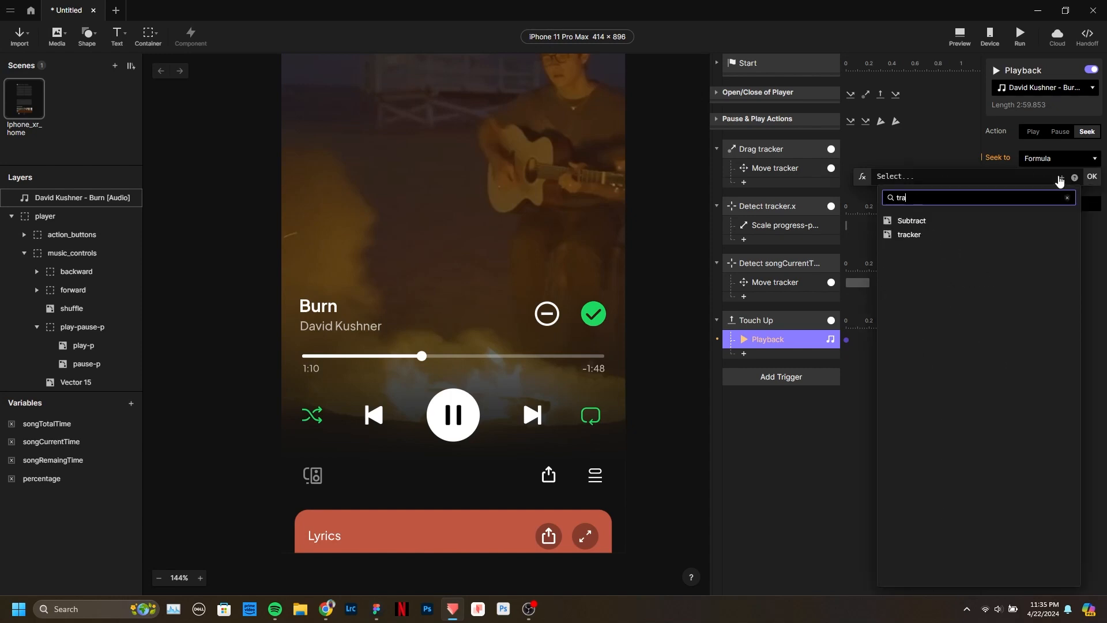
left_click(922, 234)
type(".x")
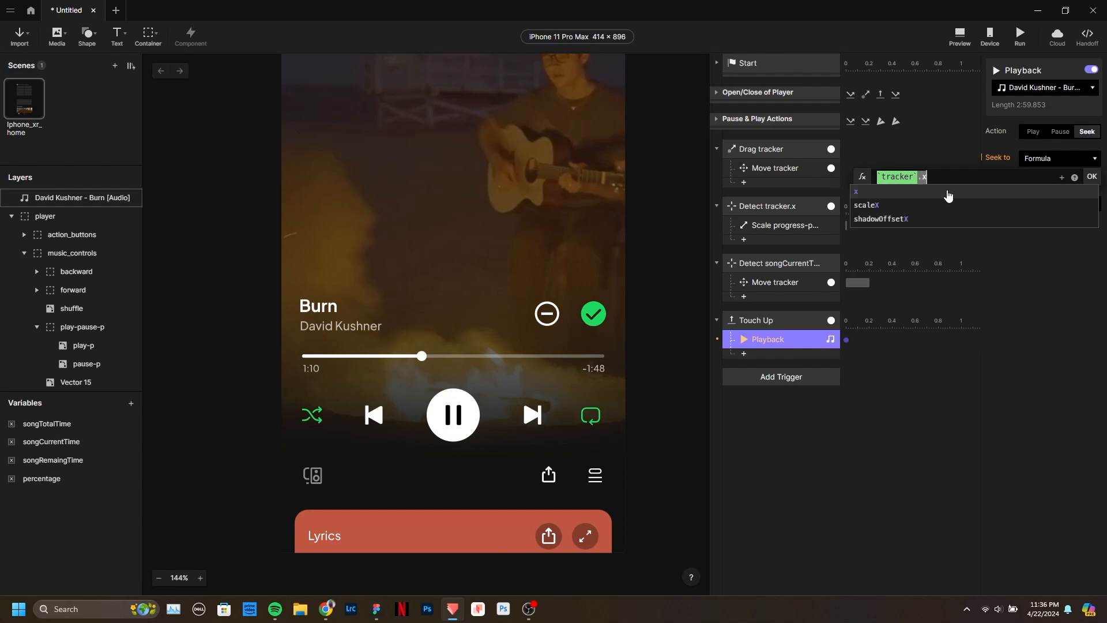
left_click(948, 193)
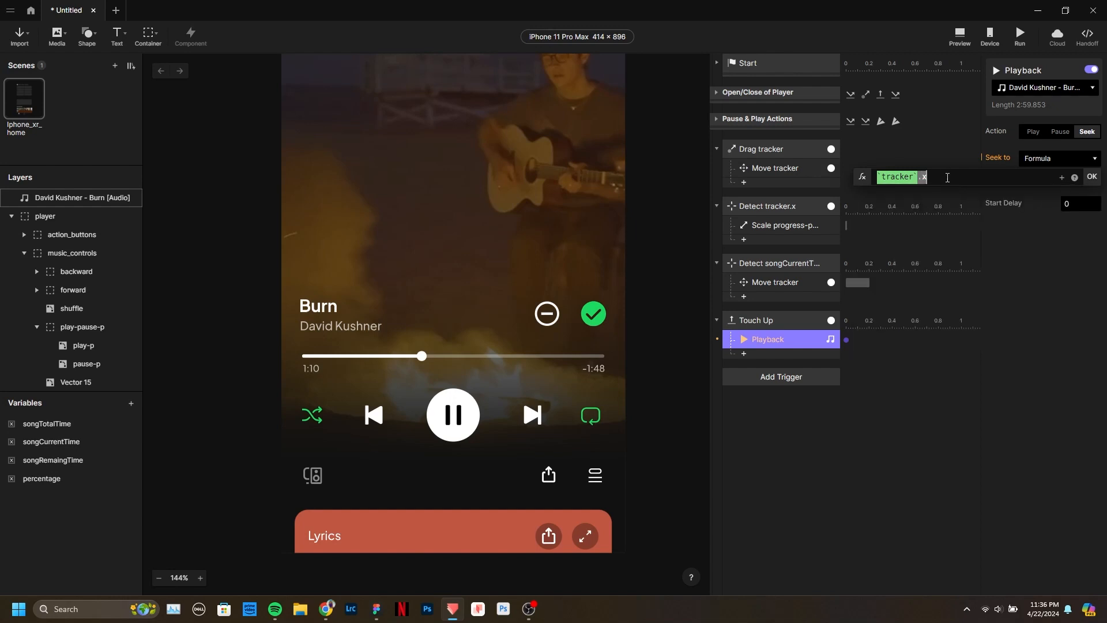
type("/36")
type("(")
type("*")
left_click(1061, 177)
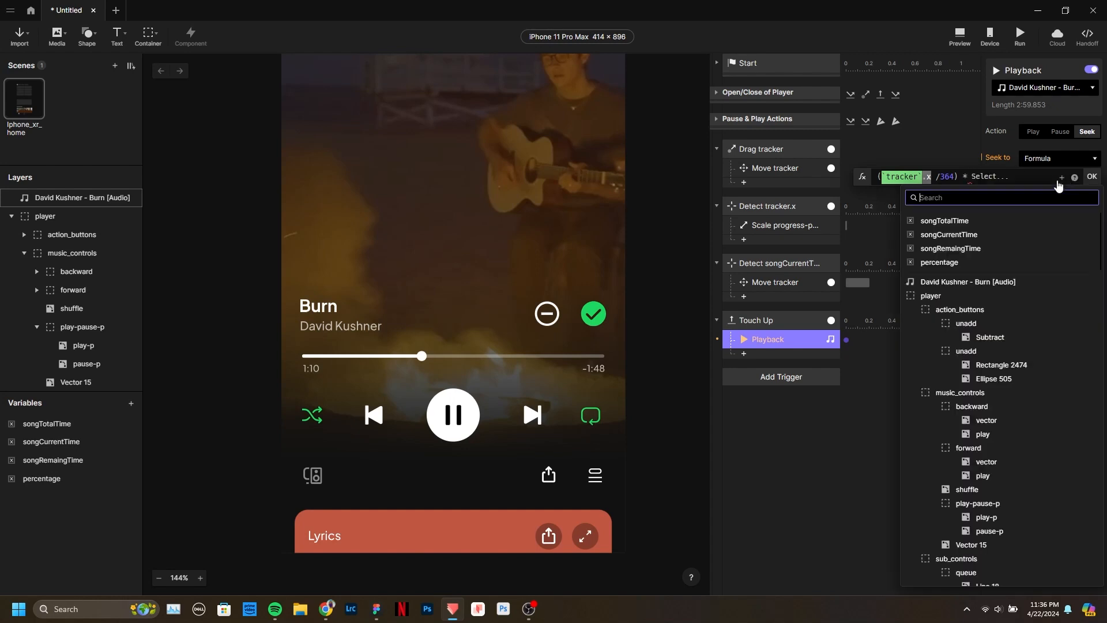
left_click(979, 223)
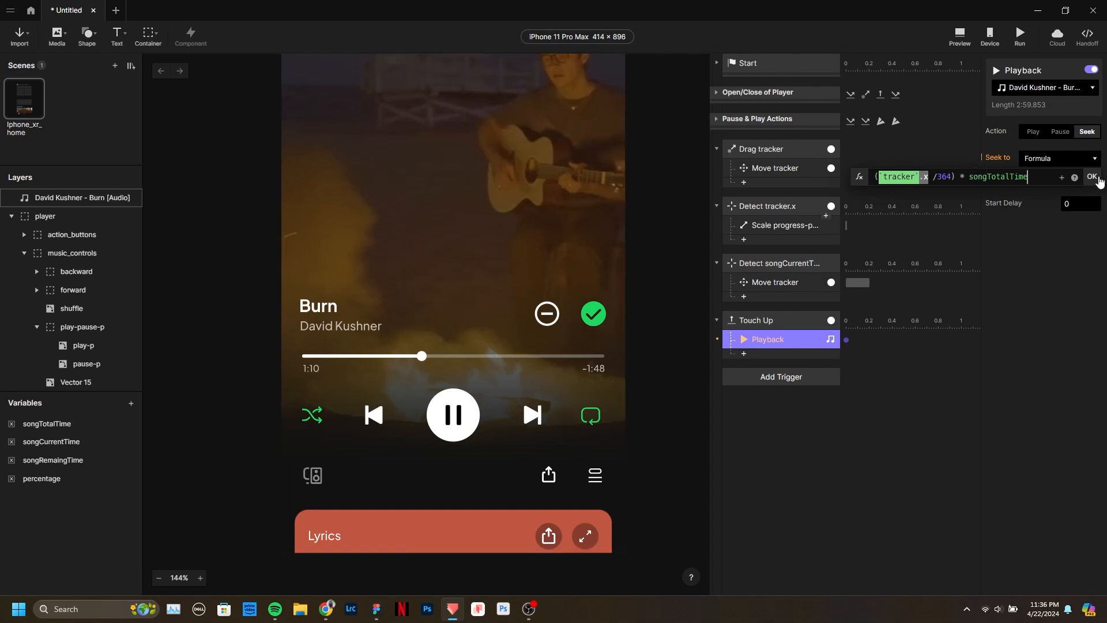
left_click(1095, 177)
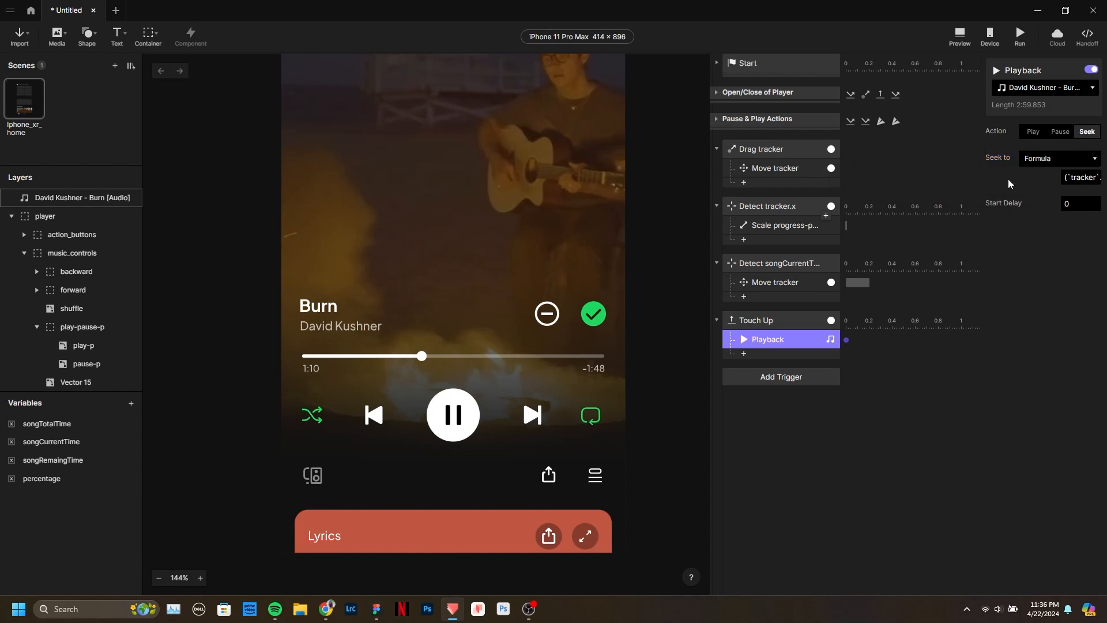
Rename the Playback response under the Touch Up trigger as "Seek audio to tracker".
double_click(776, 339)
type("S")
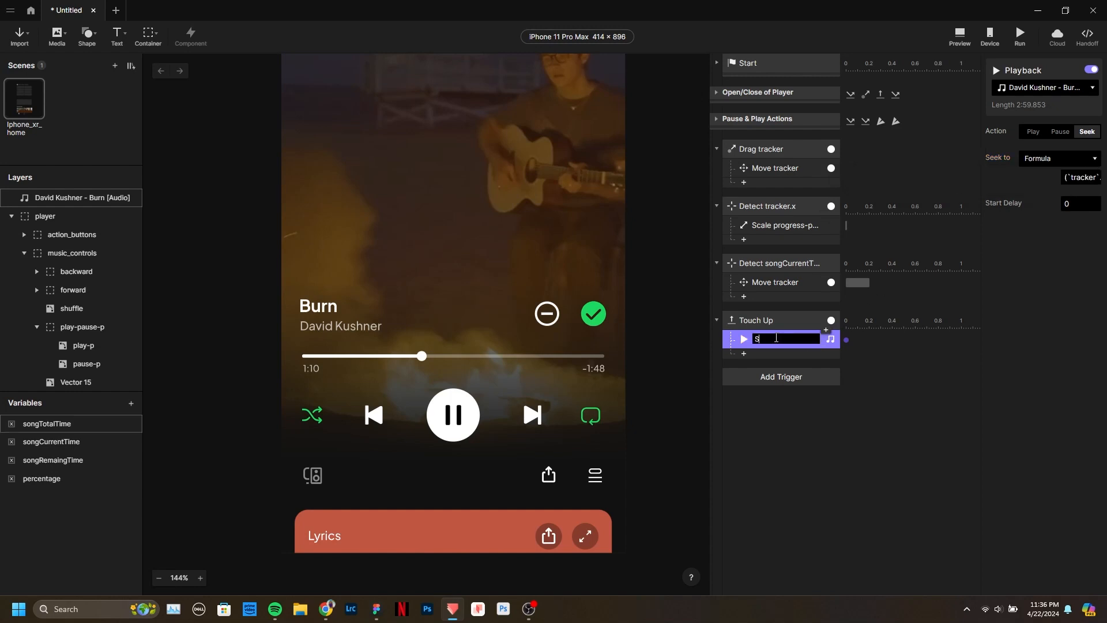
type("eek audio to tracker")
key("Return")
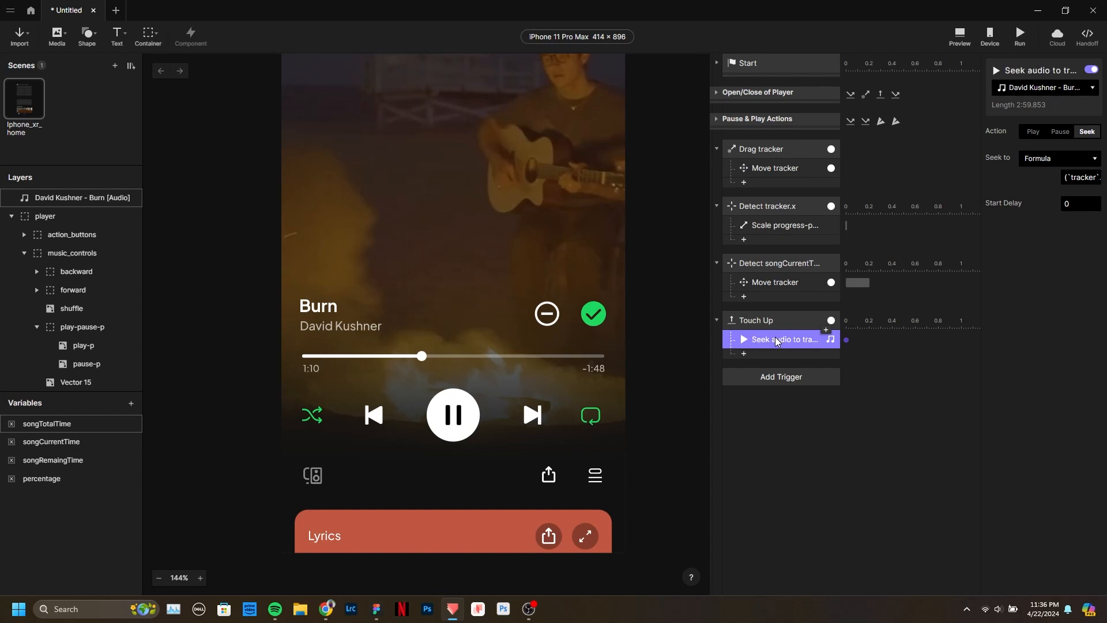
Preview the prototype and test moving the tracker along the full player's progress bar while the song is paused.
left_click(960, 35)
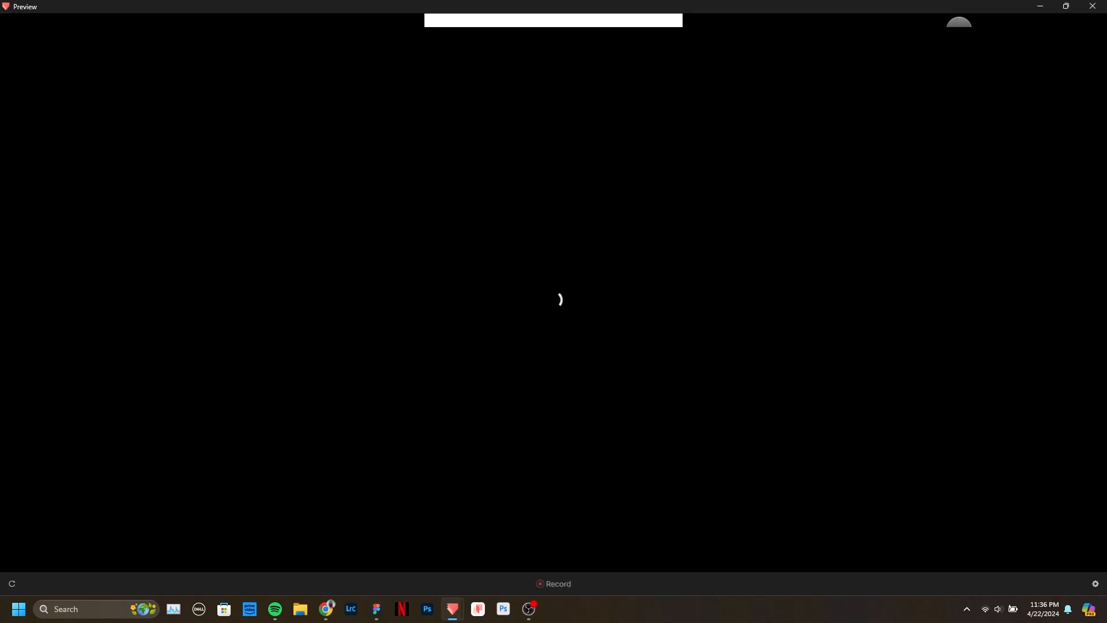
left_click(568, 465)
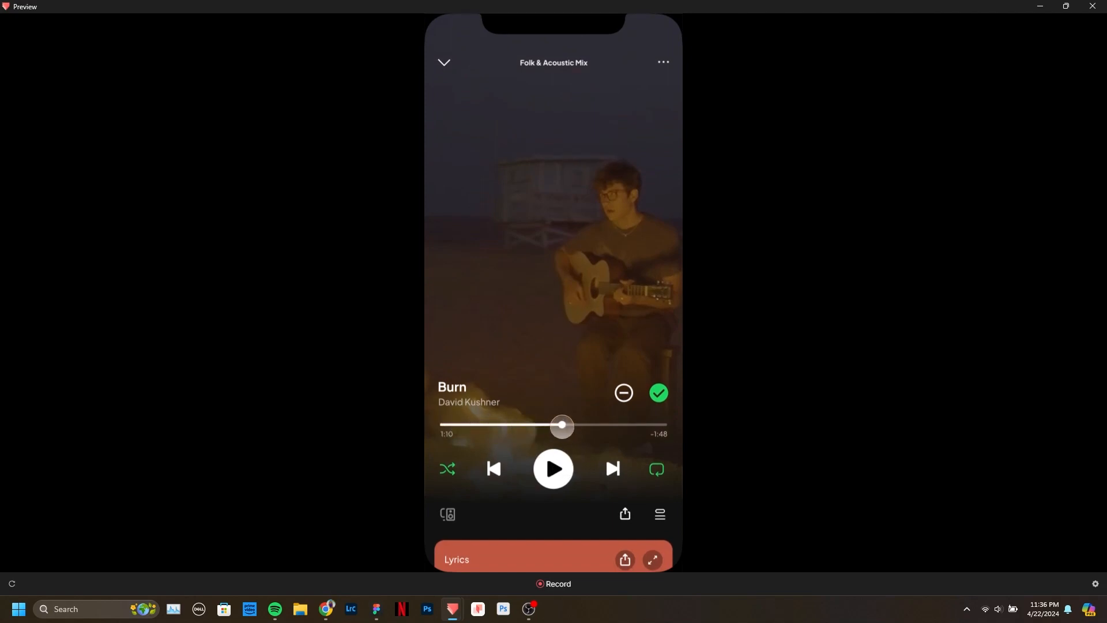
left_click_drag(444, 424, 587, 425)
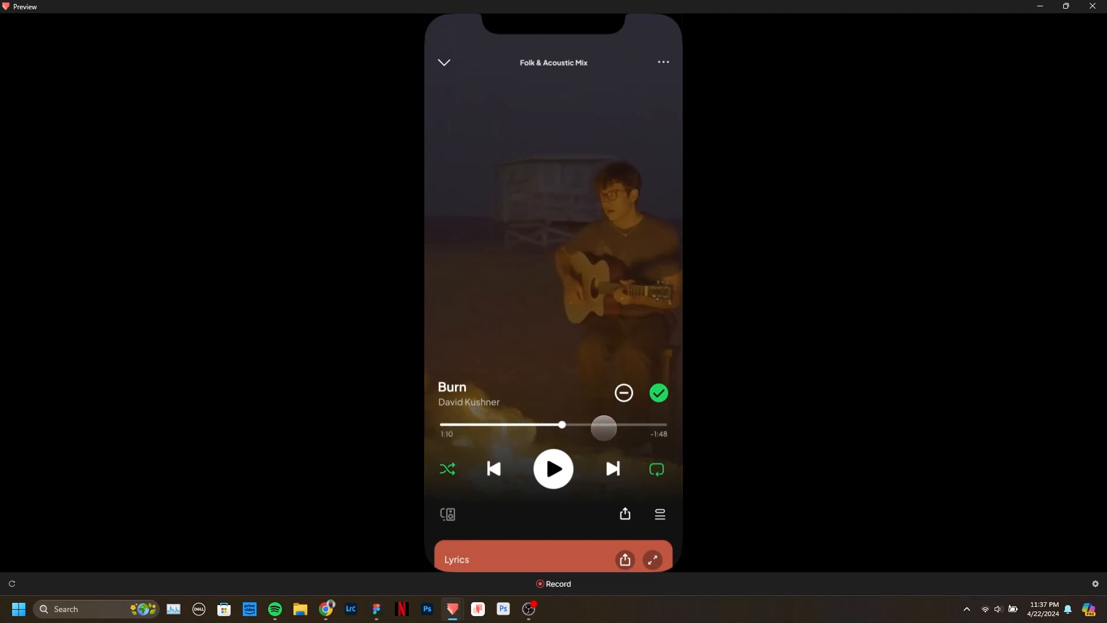
left_click_drag(561, 425, 630, 424)
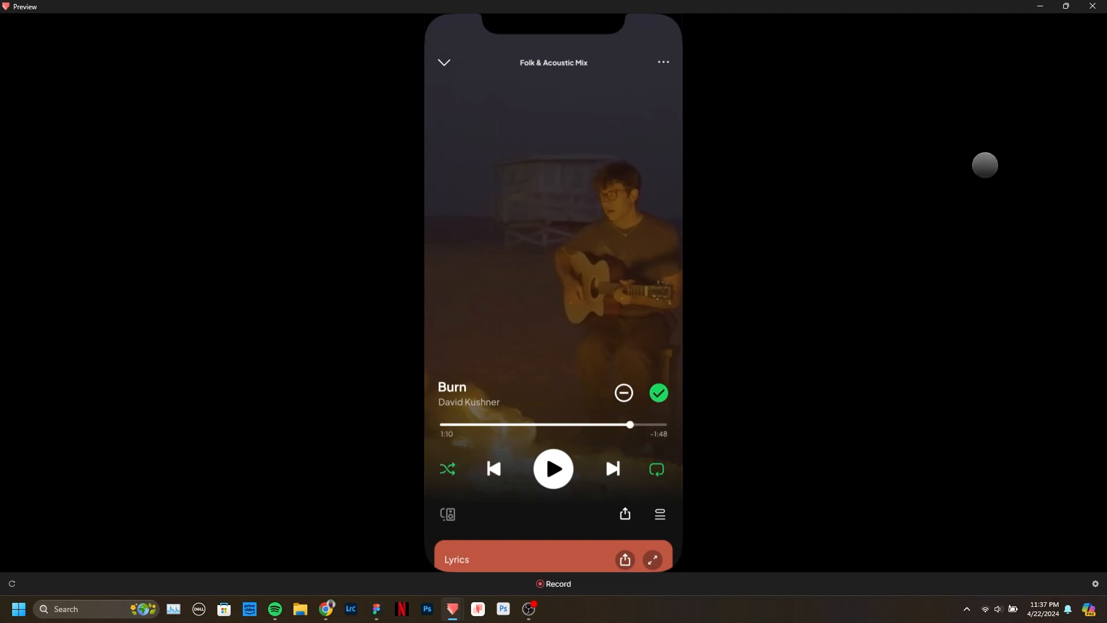
left_click(1093, 5)
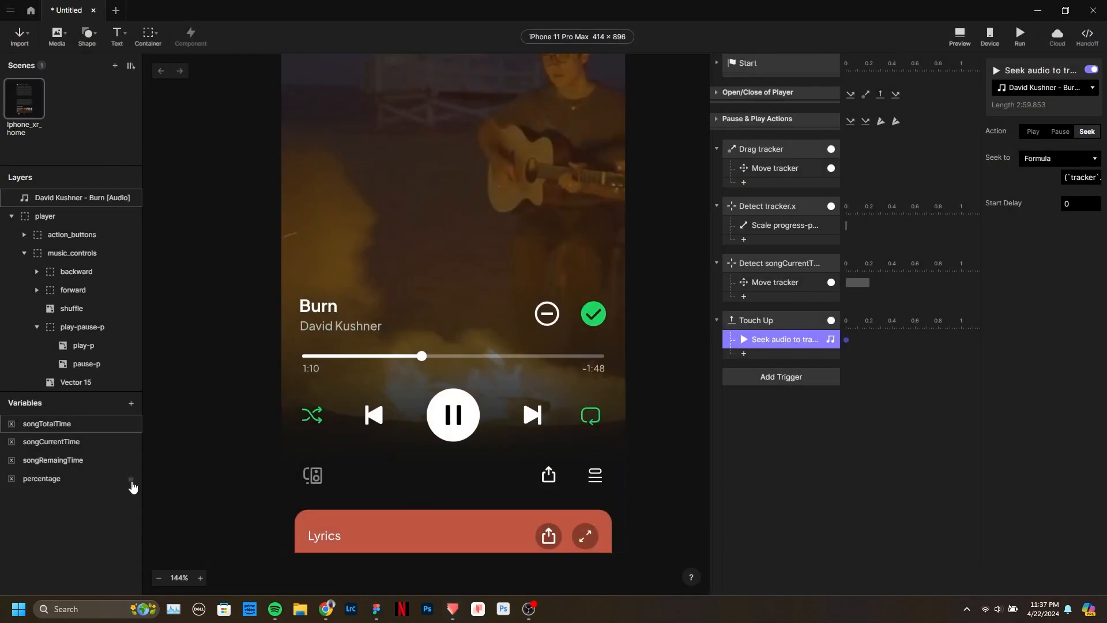
Turn on the on-canvas value display for percentage, songRemaingTime, songCurrentTime and songTotalTime.
left_click(129, 479)
left_click(132, 461)
left_click(131, 442)
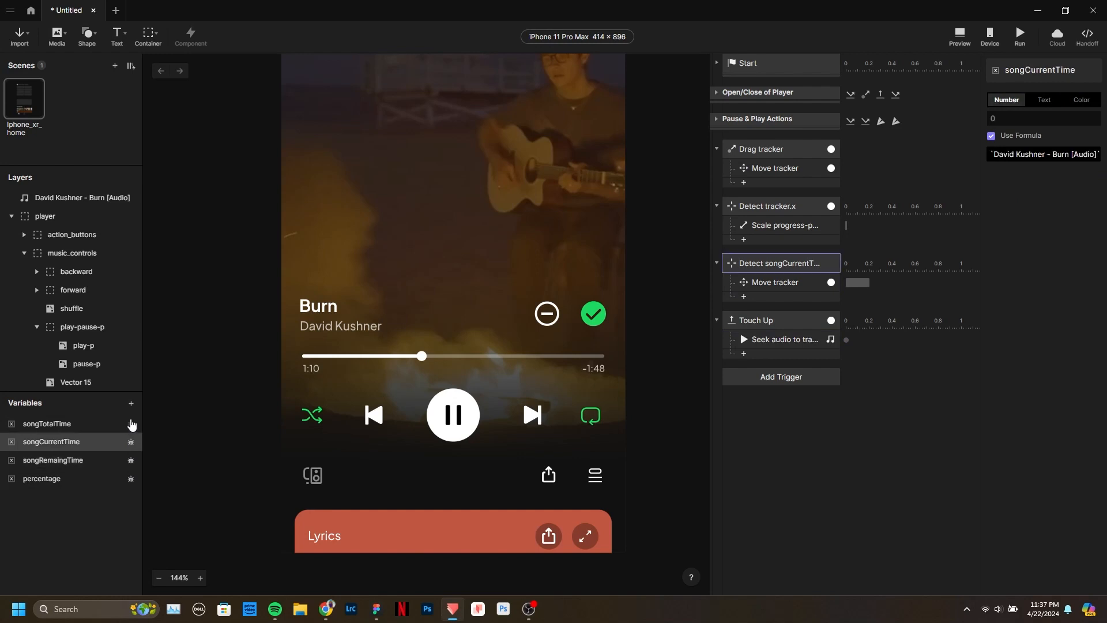
left_click(131, 424)
scroll(452, 395, "down", 5)
scroll(452, 395, "up", 4)
Preview the full player with the song paused and check the variable values while moving the tracker.
left_click(960, 35)
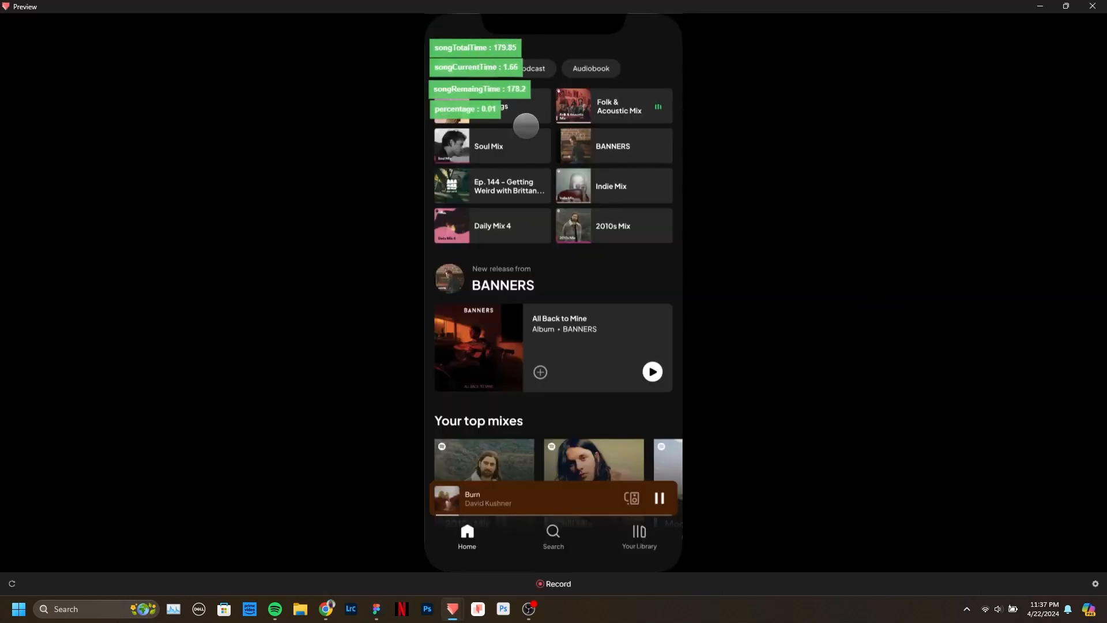
left_click(556, 494)
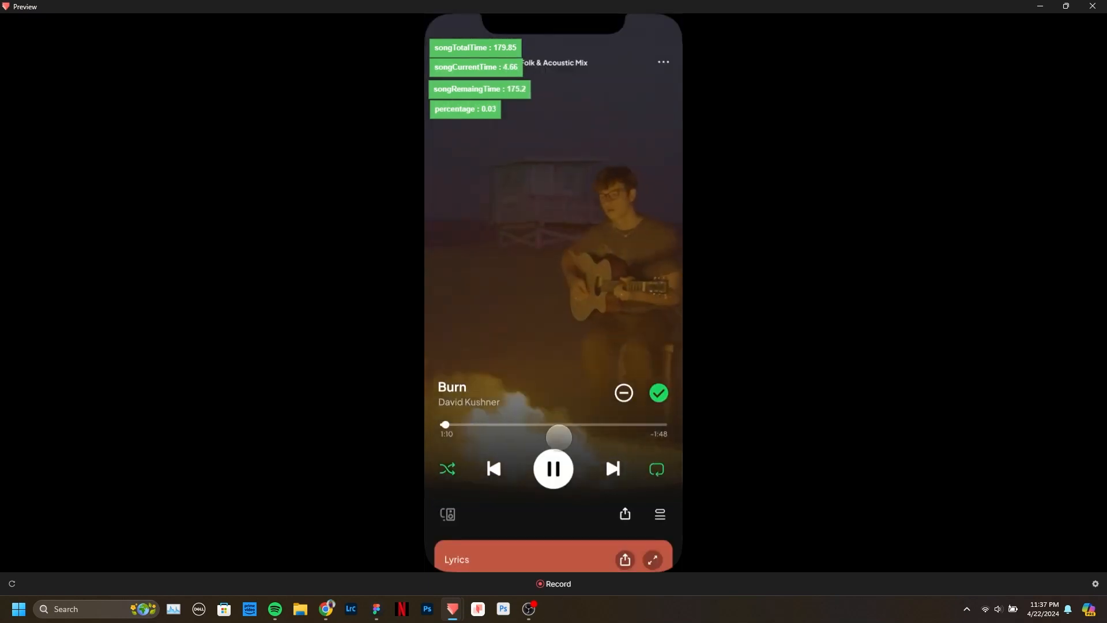
left_click(553, 468)
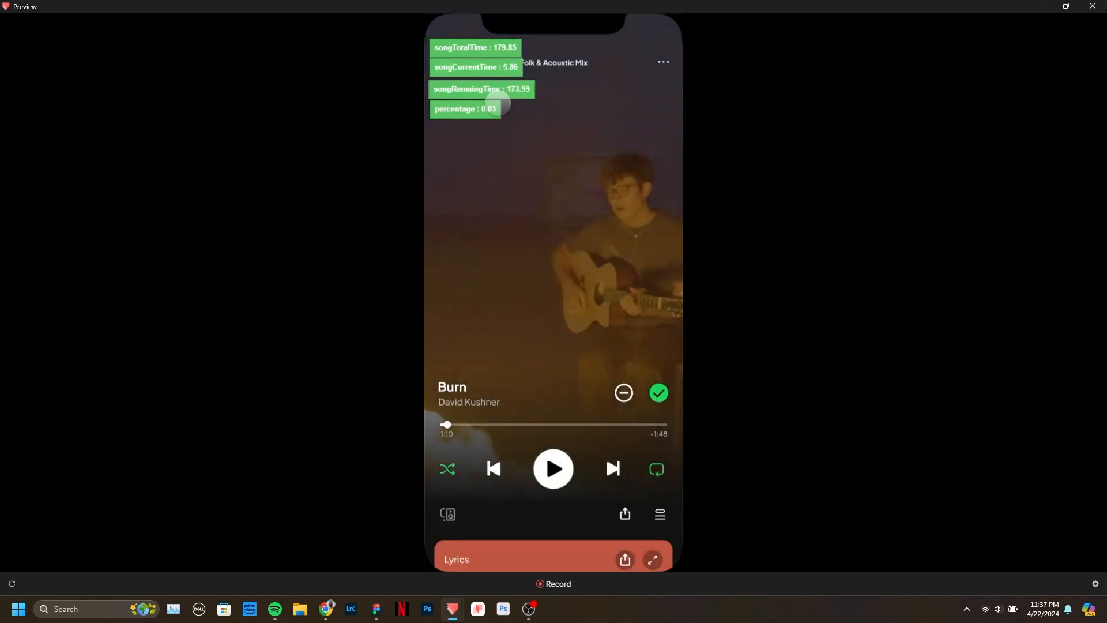
left_click_drag(448, 424, 582, 421)
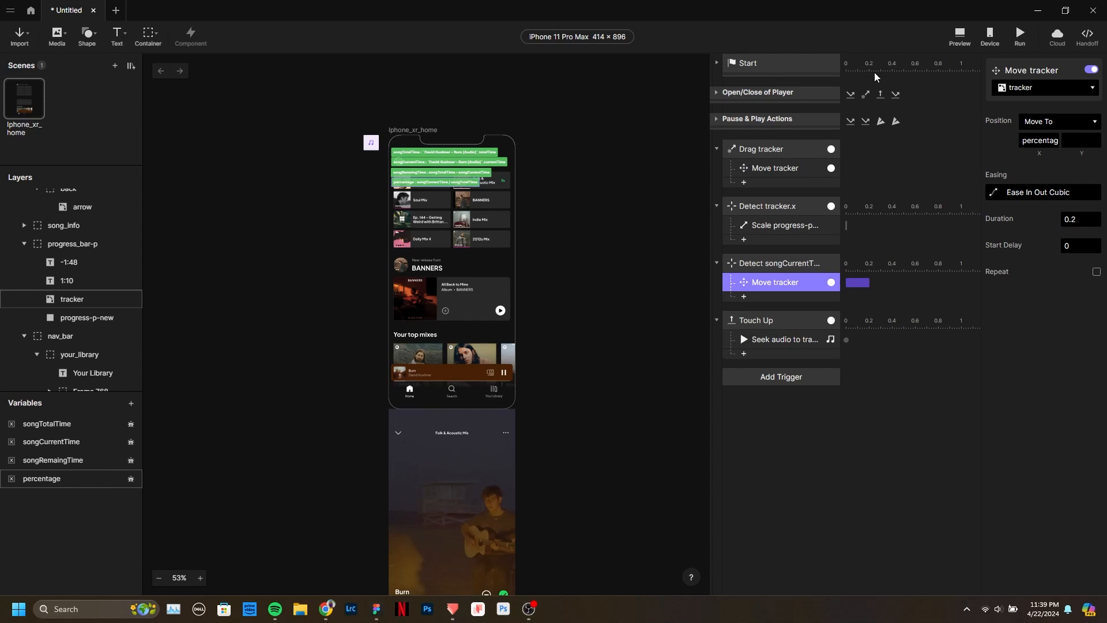
Shorten the Move tracker response under the songCurrentTime Detect trigger to 0.01 and set its start delay to 0.02.
scroll(492, 138, "up", 5)
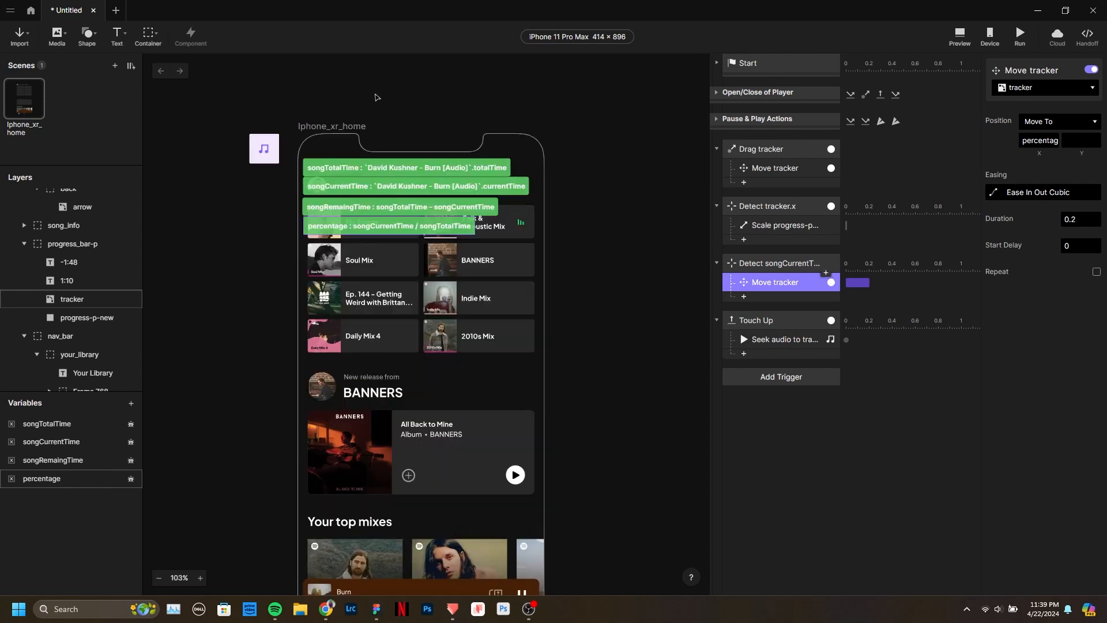
left_click(783, 264)
left_click(800, 278)
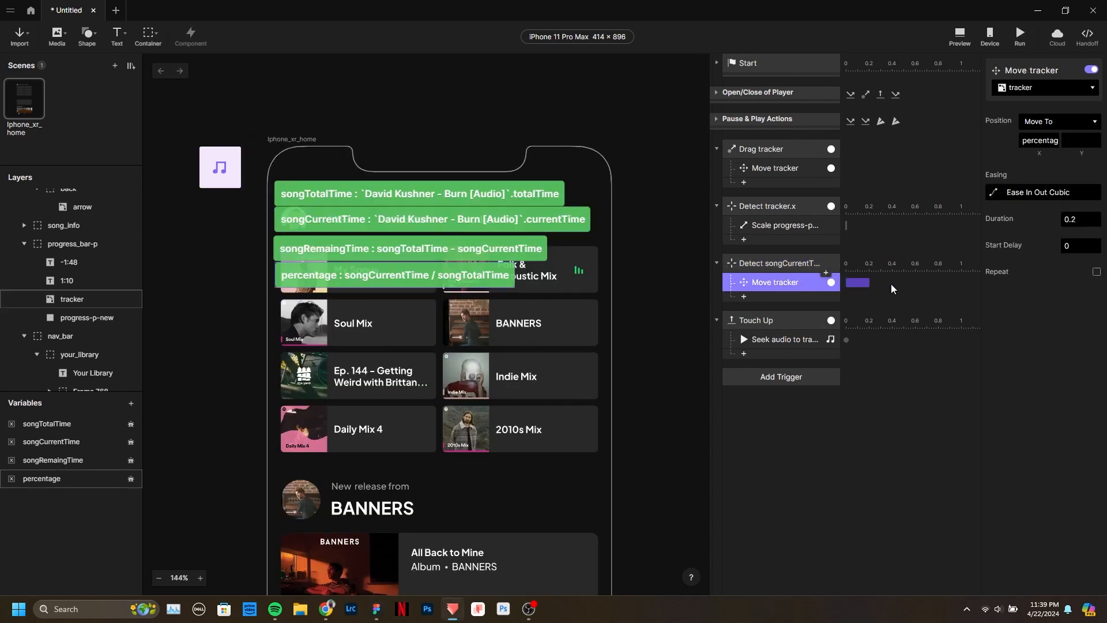
left_click_drag(868, 282, 844, 282)
left_click_drag(846, 285, 851, 286)
left_click(1088, 245)
key("BackSpace")
type("2")
key("Return")
Set the duration of the songCurrentTime trigger's Move tracker response to 0 and its start delay to 0.01.
left_click(1084, 217)
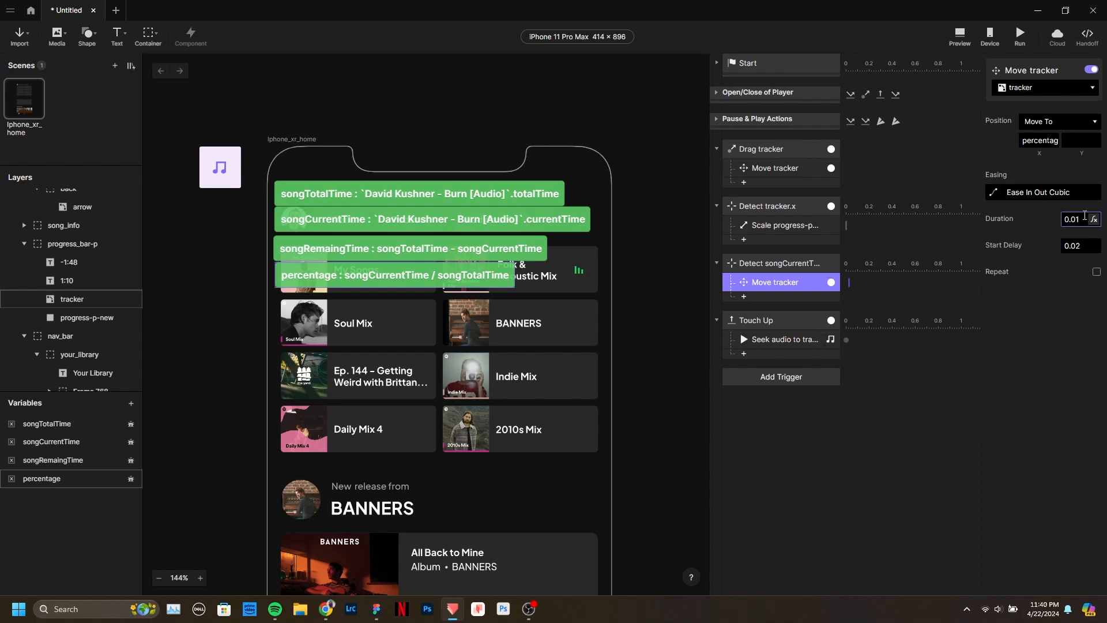
key("Return")
left_click(1085, 244)
key("BackSpace")
type("1")
key("Return")
Add a Touch Down trigger and assign it to the tracker layer.
left_click(794, 338)
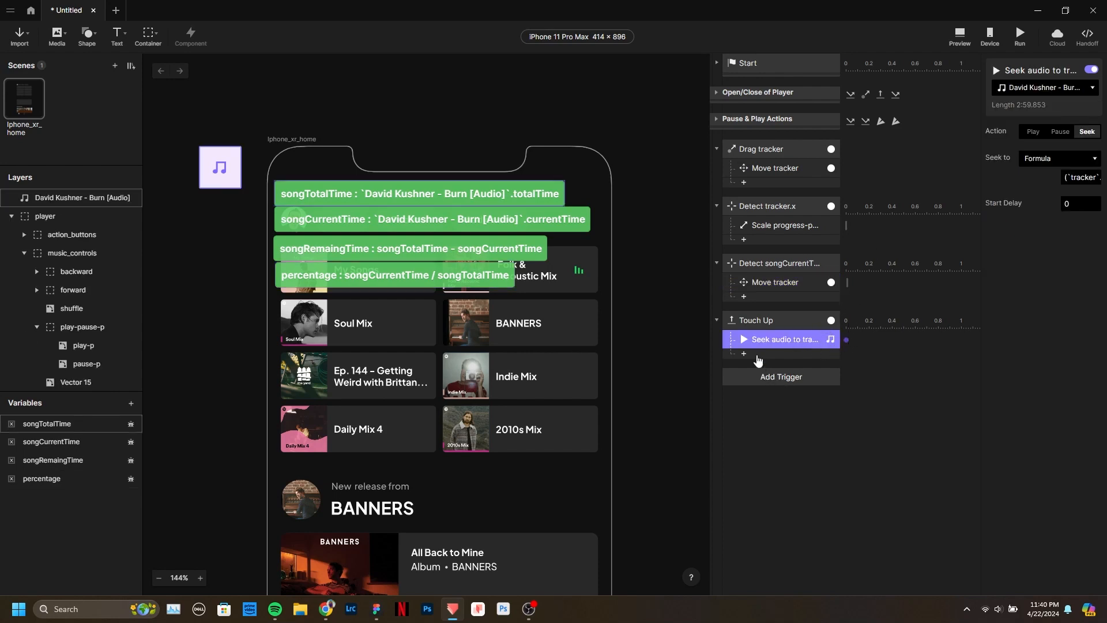
left_click(766, 379)
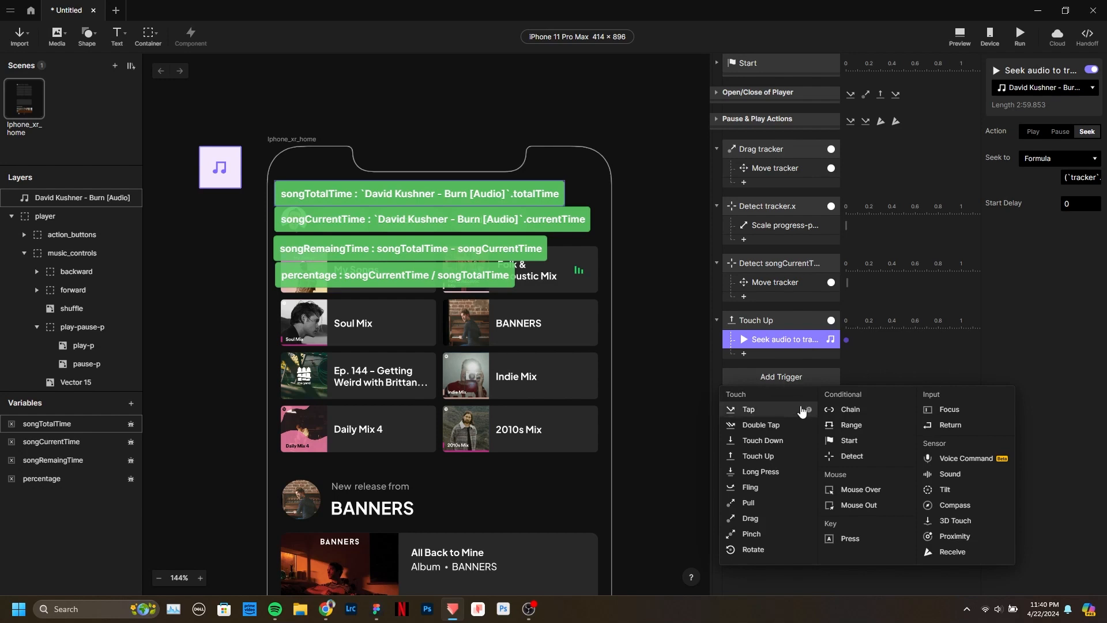
left_click(781, 441)
scroll(502, 299, "down", 15)
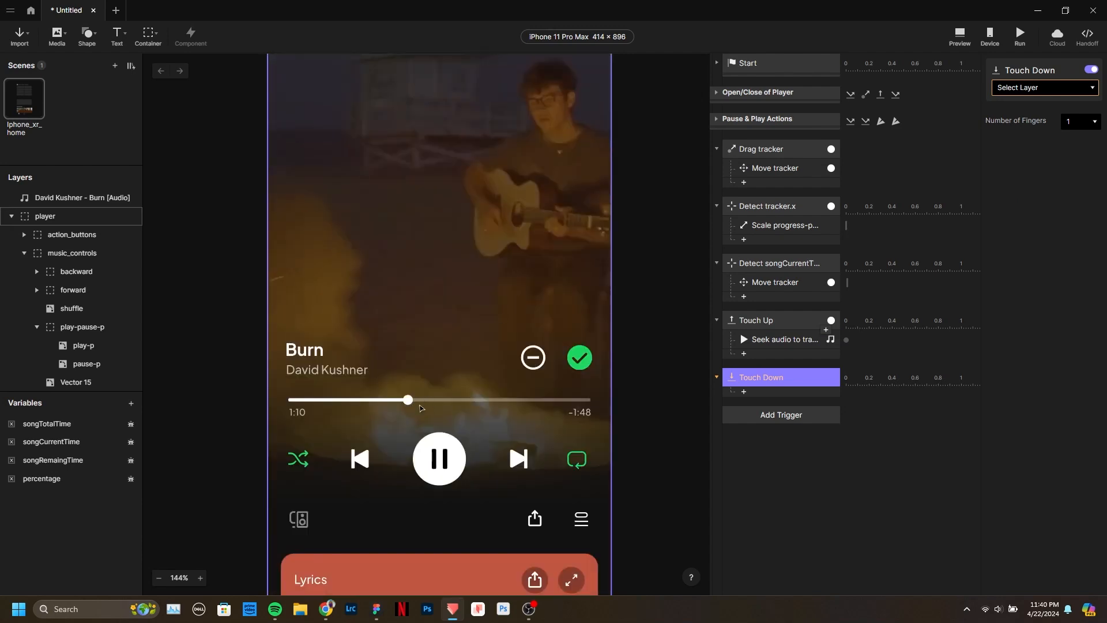
left_click(789, 263)
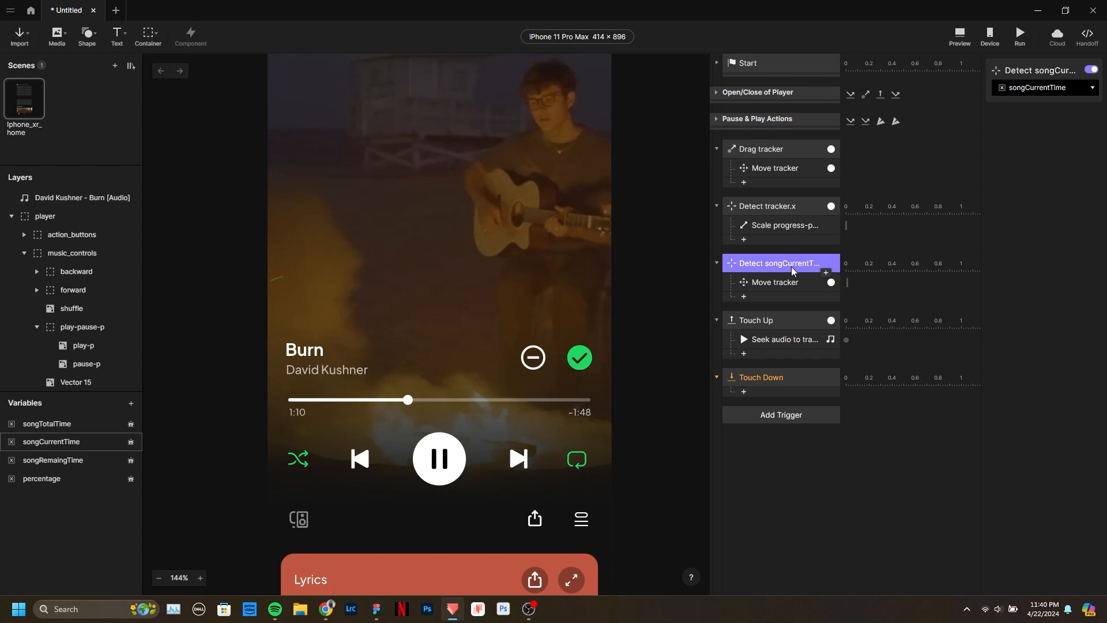
left_click(784, 282)
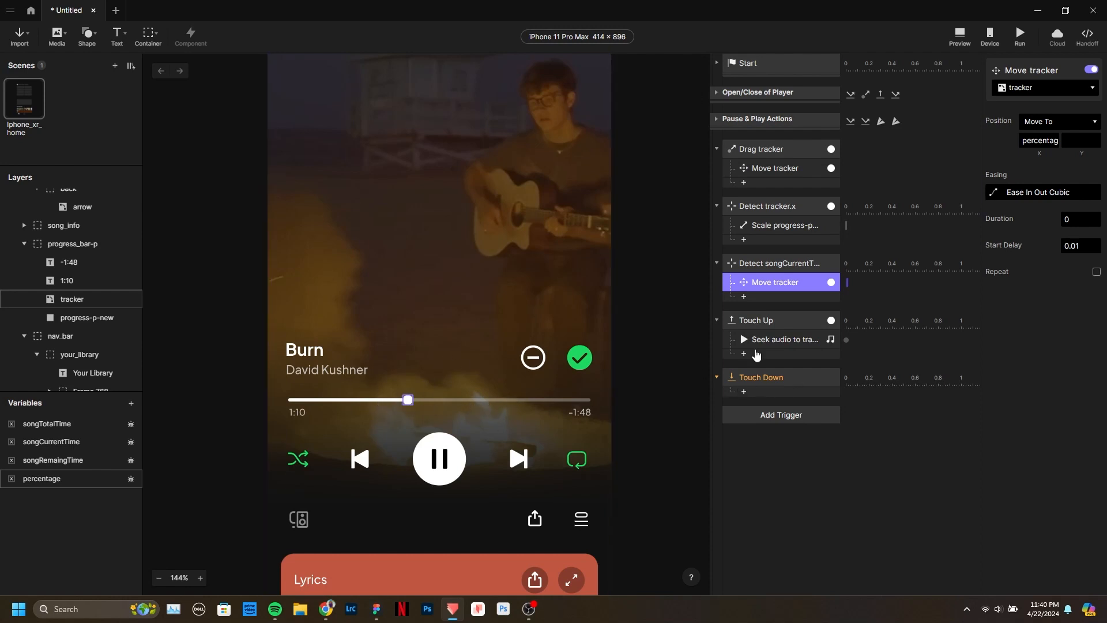
left_click(789, 377)
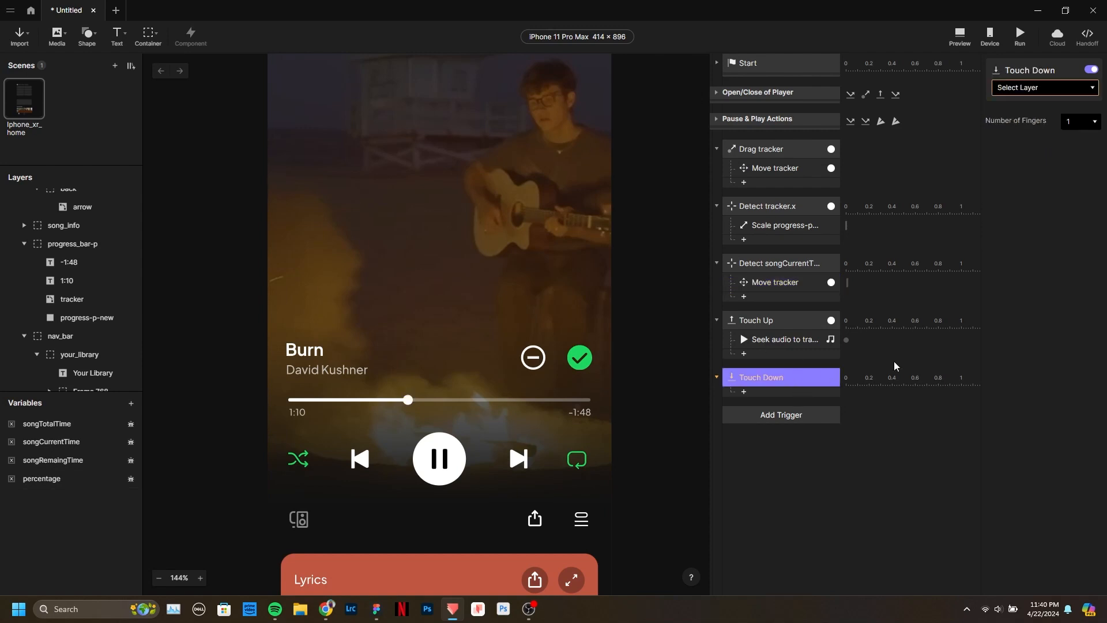
left_click(1016, 91)
type("tr")
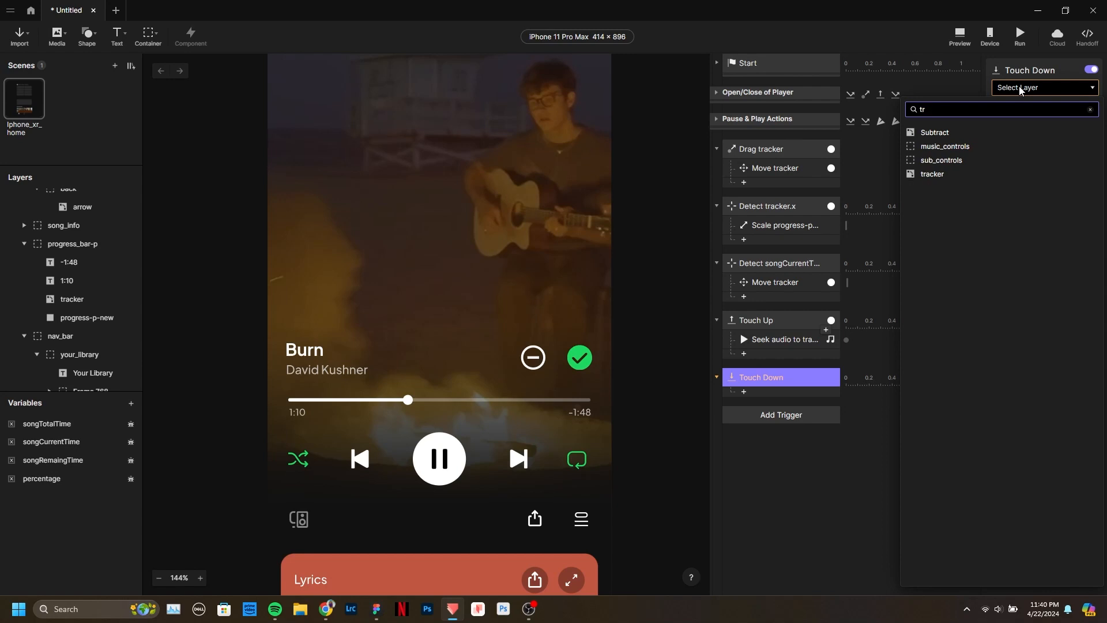
left_click(963, 174)
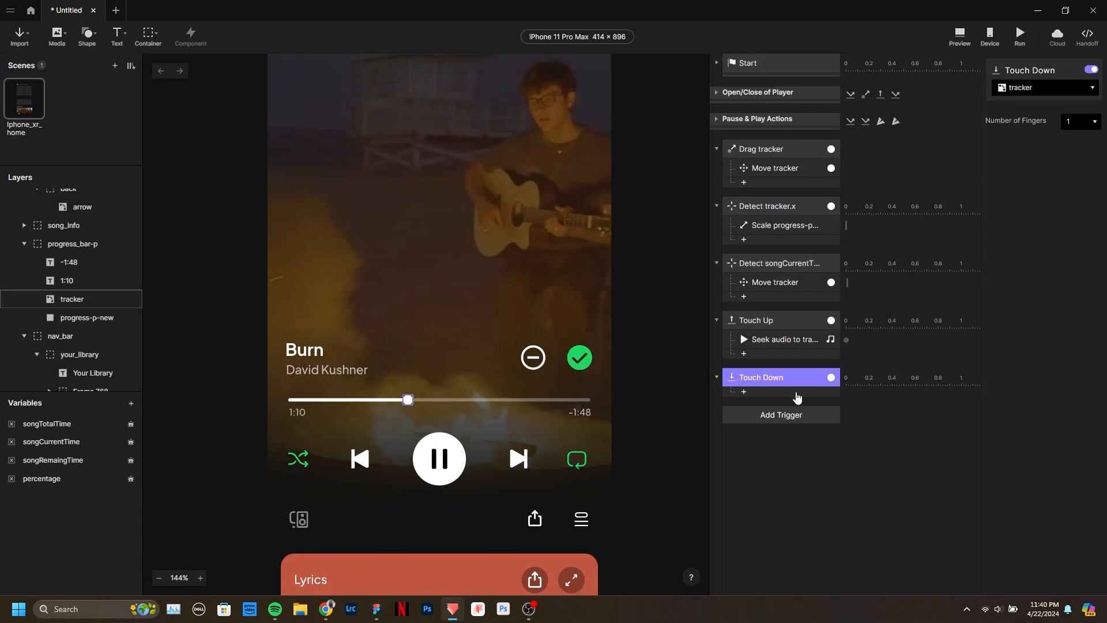
Create a number variable for this scene only and name it trackerSelected.
left_click(131, 403)
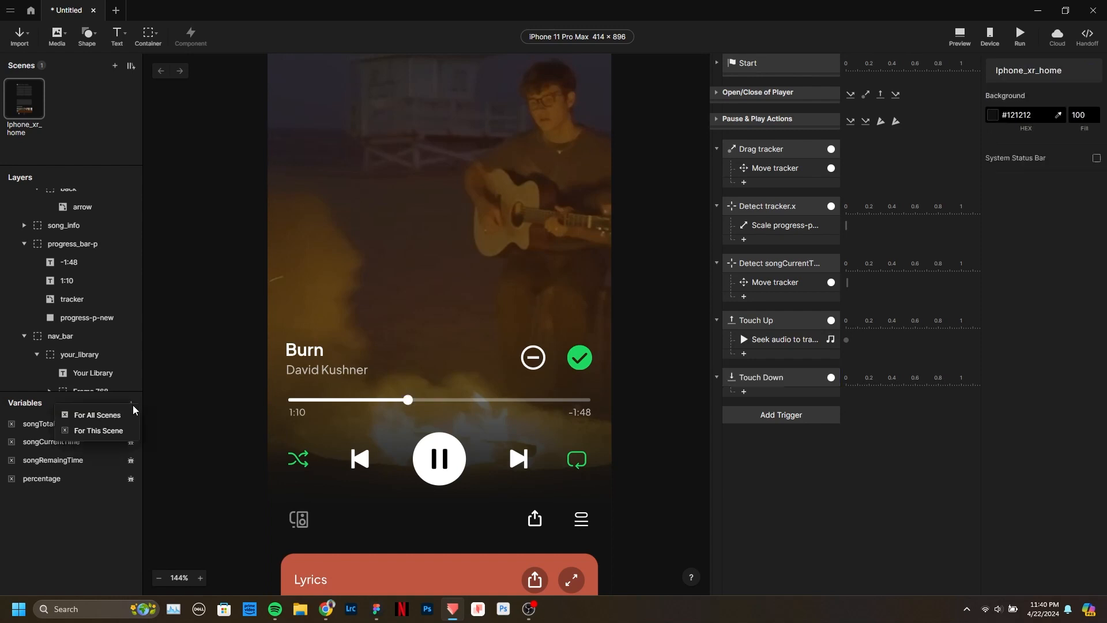
left_click(96, 432)
double_click(36, 495)
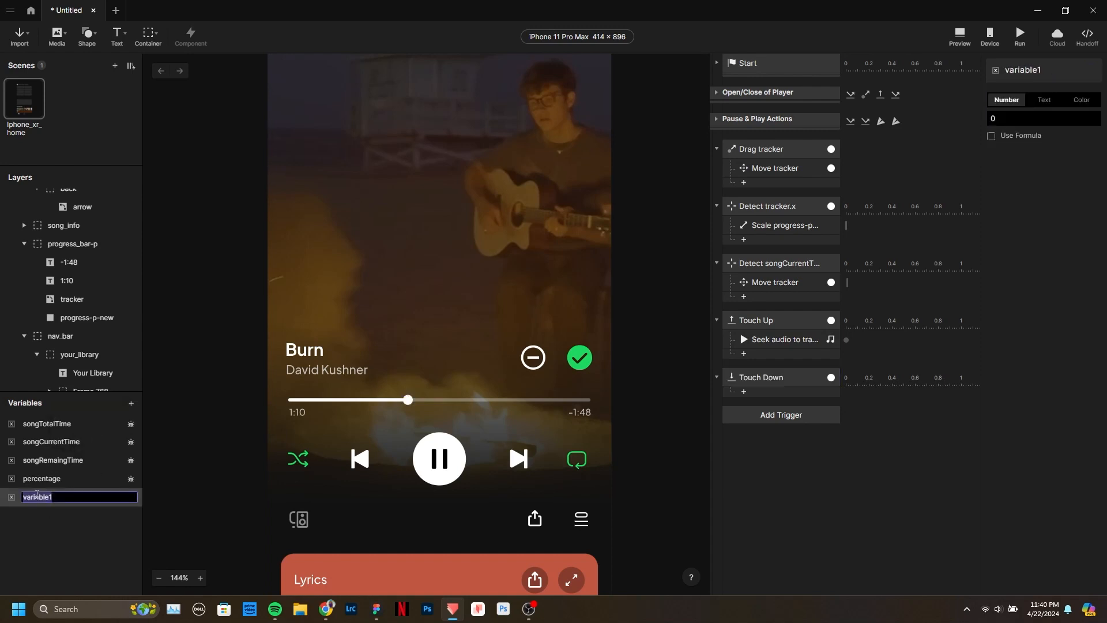
type("trackerSelected")
key("Return")
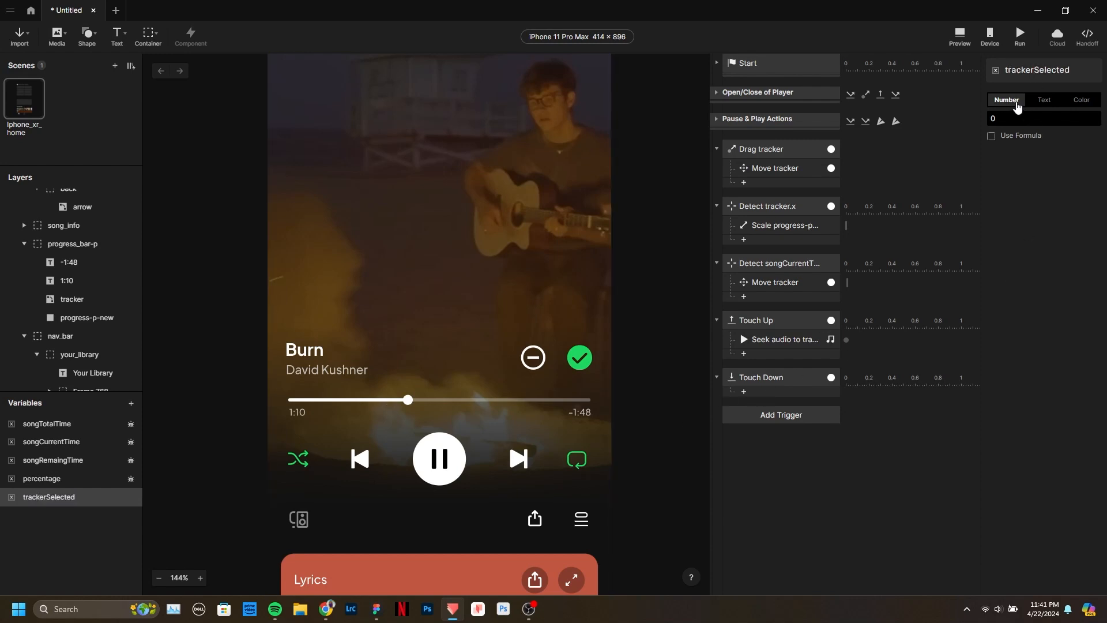
Add an Assign response to the Touch Down trigger that sets the trackerSelected variable to 1.
left_click(751, 390)
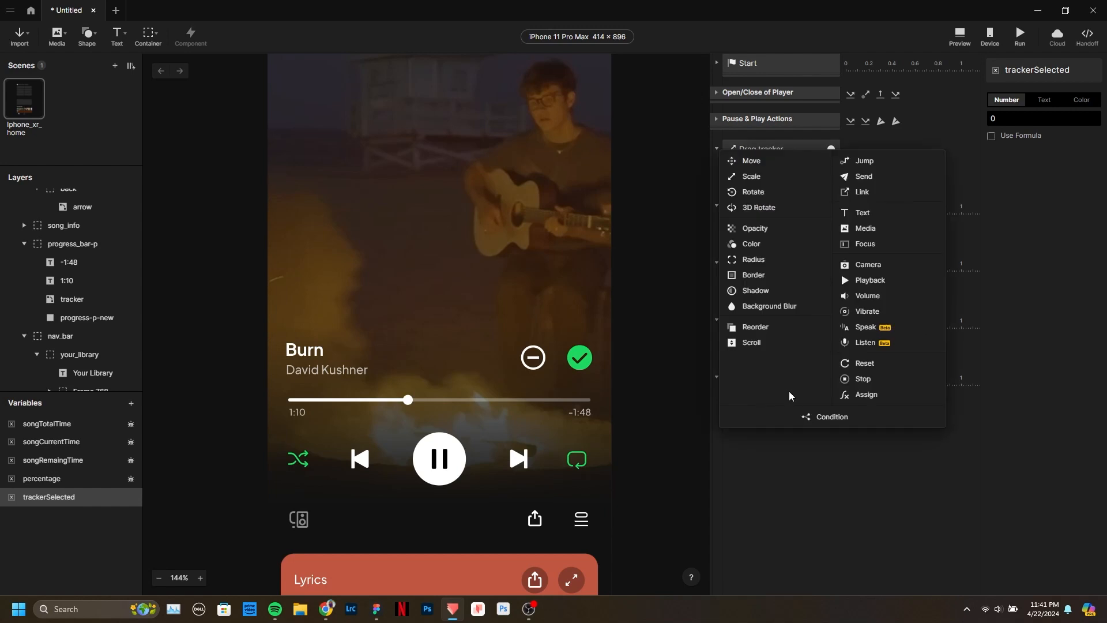
left_click(816, 458)
left_click(788, 393)
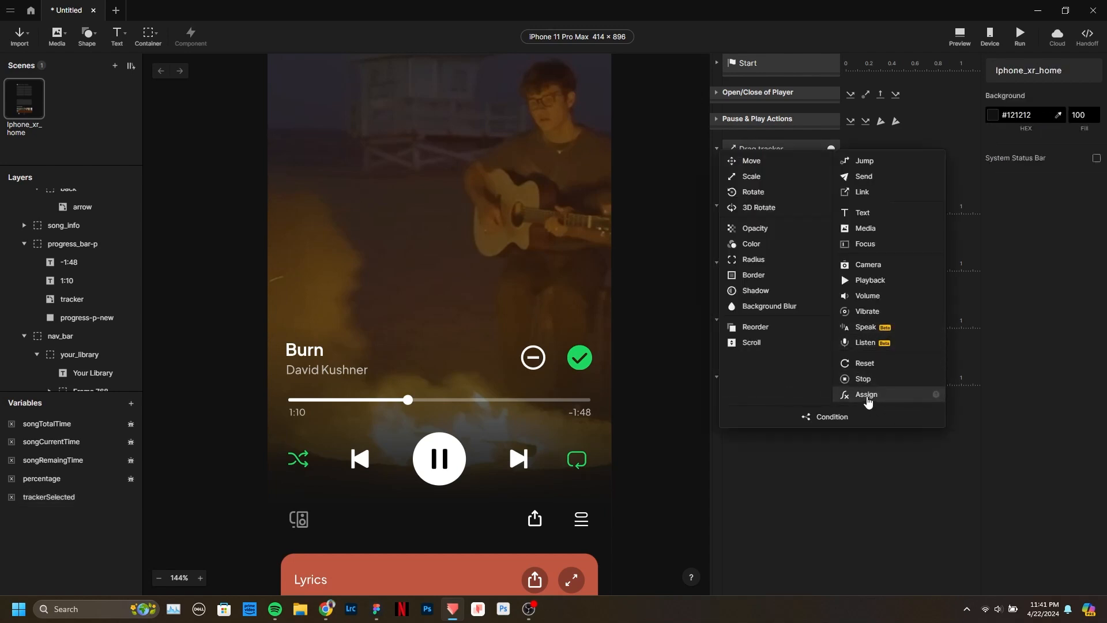
left_click(870, 392)
left_click(1044, 88)
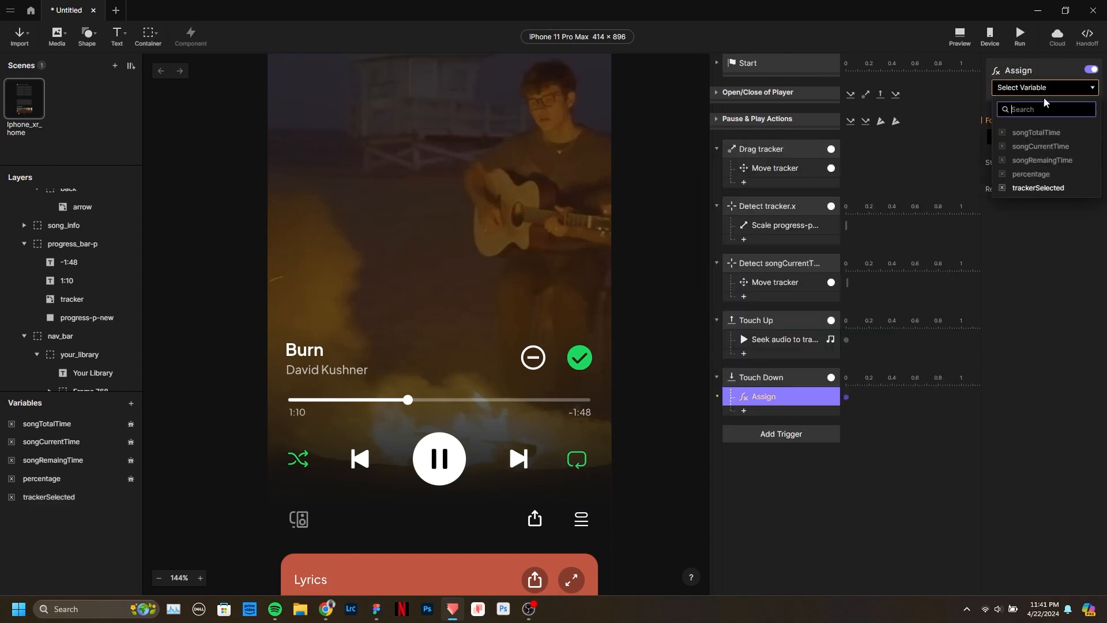
left_click(1056, 187)
left_click(1035, 136)
type("1")
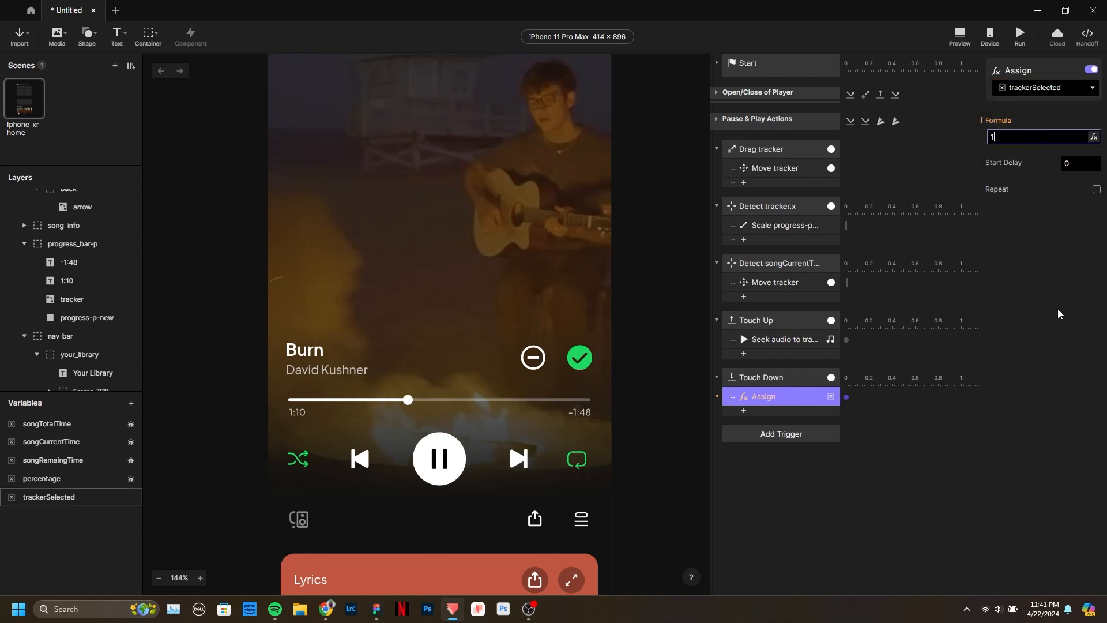
Rename the Touch Down trigger's Assign response as "trackerSelected = 1" and widen the trigger column to fit the full names.
double_click(771, 395)
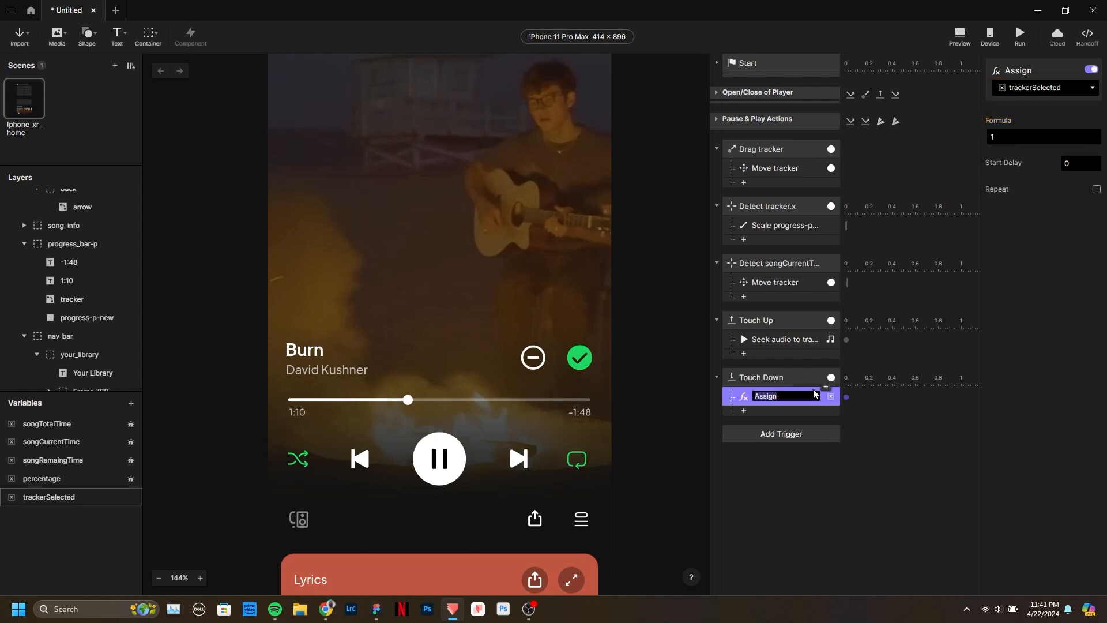
key("BackSpace")
type("trackerSelected")
key("Return")
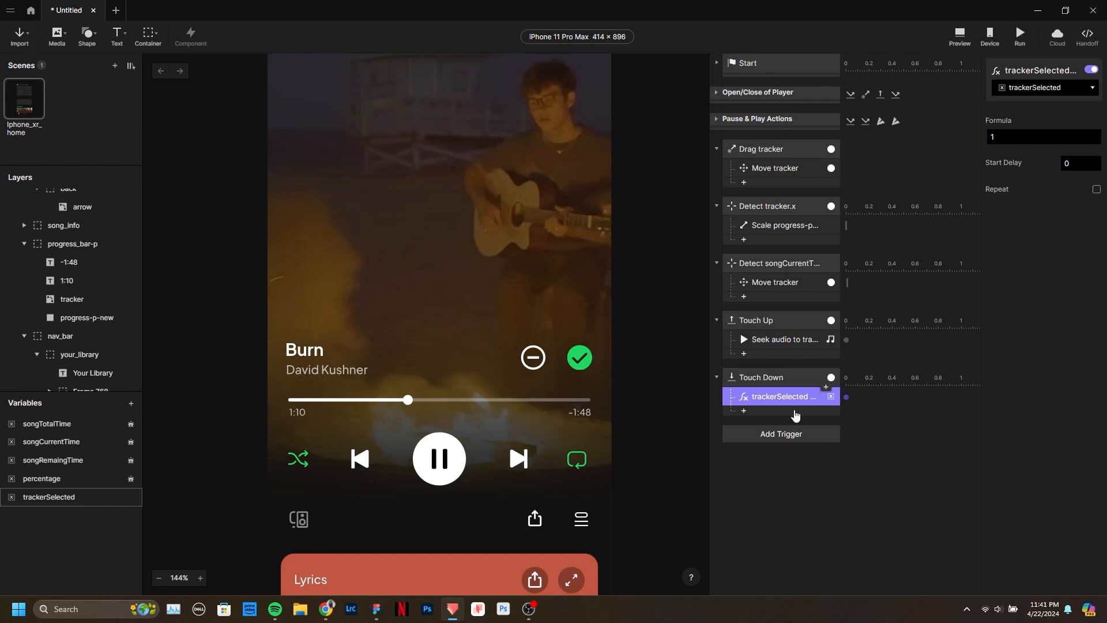
left_click_drag(840, 341, 859, 337)
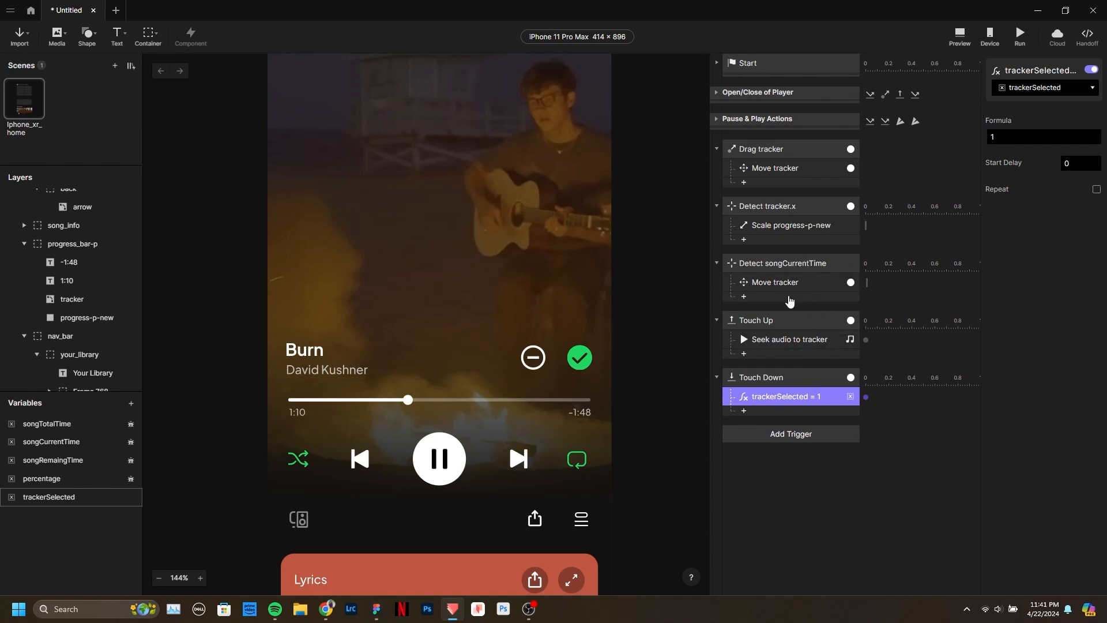
Copy the trackerSelected = 1 response into the Touch Up trigger and set the copy's formula to 0.
left_click(790, 341)
left_click(805, 396)
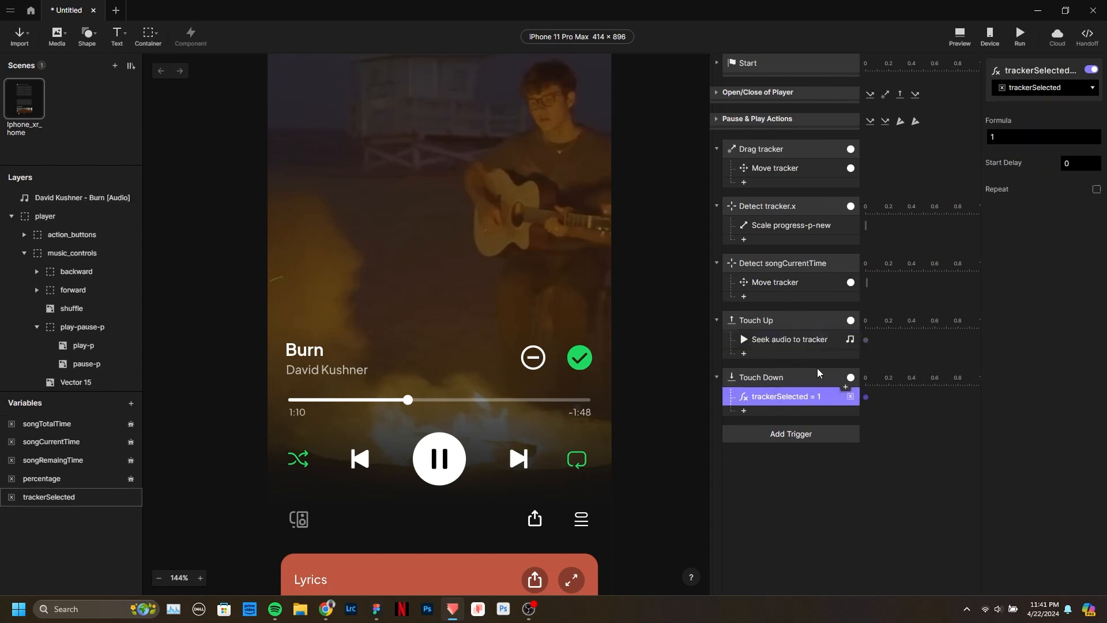
left_click(795, 340)
key("ctrl+v")
left_click(1015, 137)
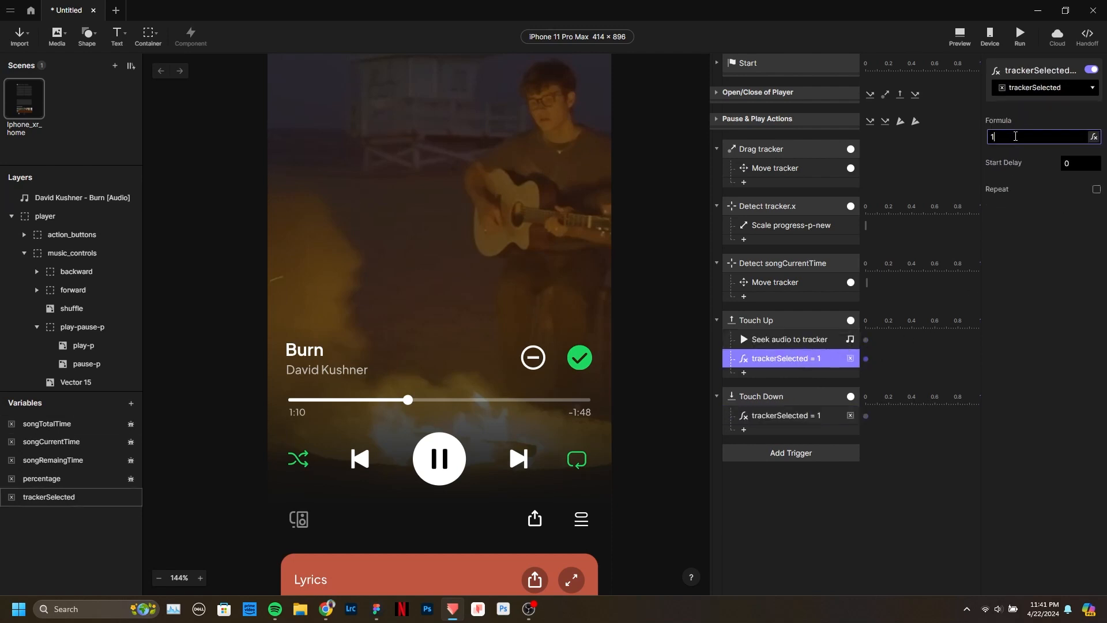
left_click(1006, 320)
Rename the copied Assign response under Touch Up as "trackerSelected = 0".
double_click(782, 360)
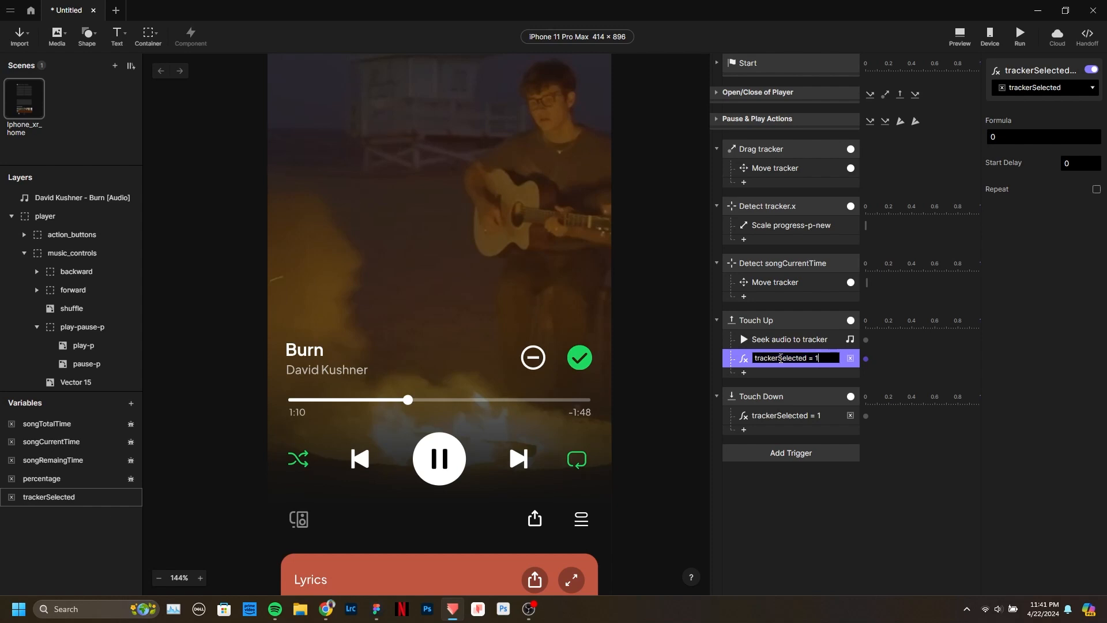
type("0")
key("Return")
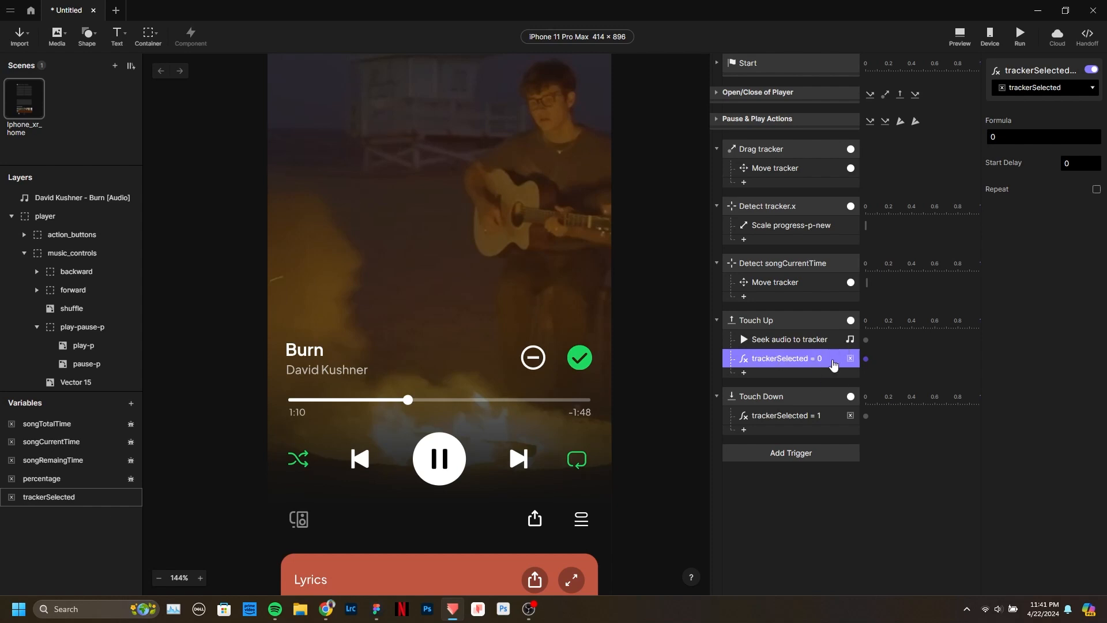
Add a condition to the Detect songCurrentTime trigger requiring trackerSelected to equal 0.
left_click(793, 264)
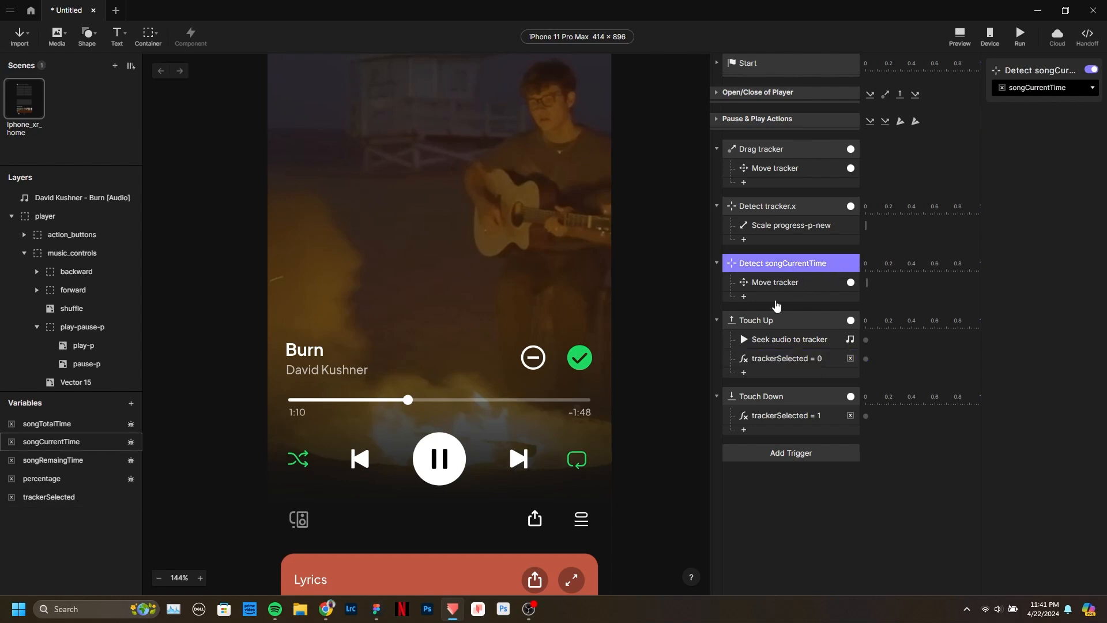
left_click(771, 297)
left_click(847, 556)
left_click(1010, 147)
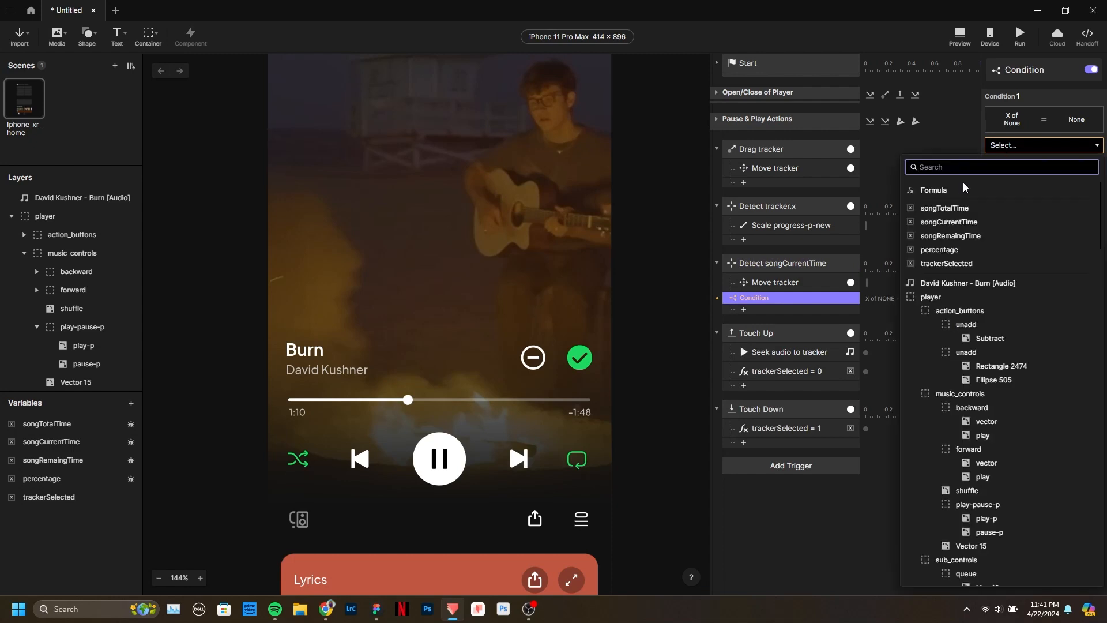
left_click(967, 265)
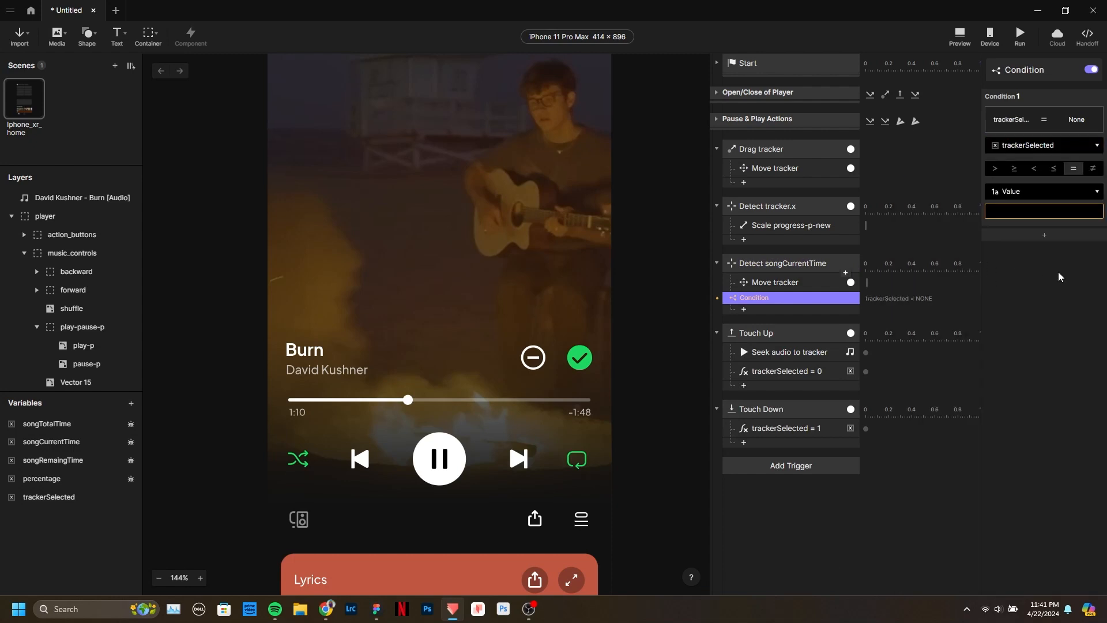
left_click(1023, 209)
key("Return")
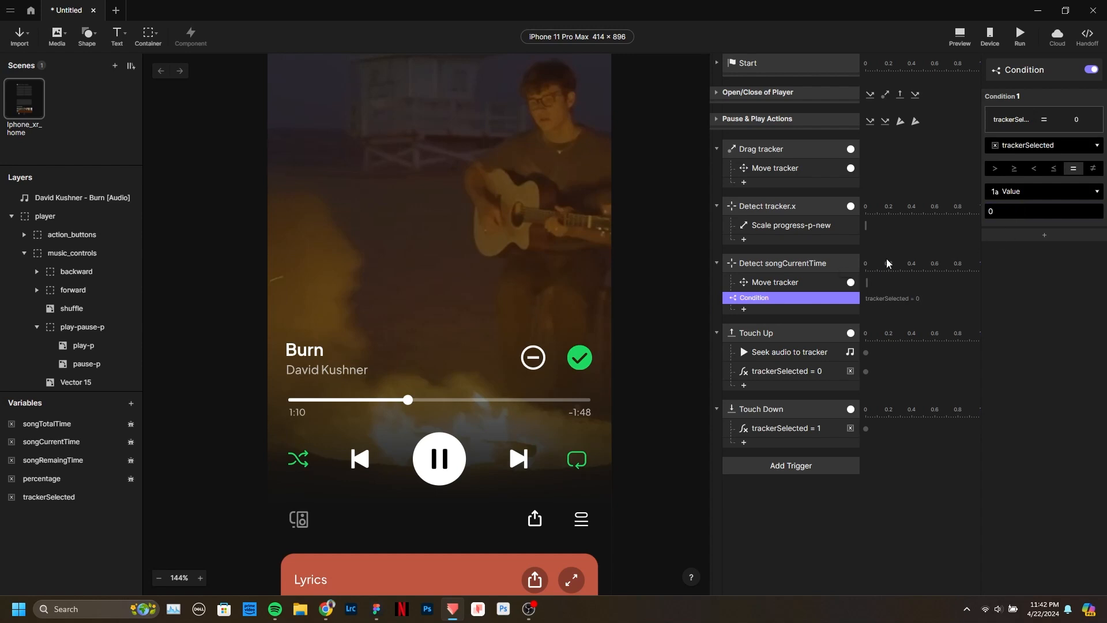
Place the Move tracker response of Detect songCurrentTime beneath its trackerSelected condition.
left_click(796, 282)
mouse_move(798, 278)
left_mouse_down()
mouse_move(797, 299)
mouse_move(814, 286)
left_mouse_up()
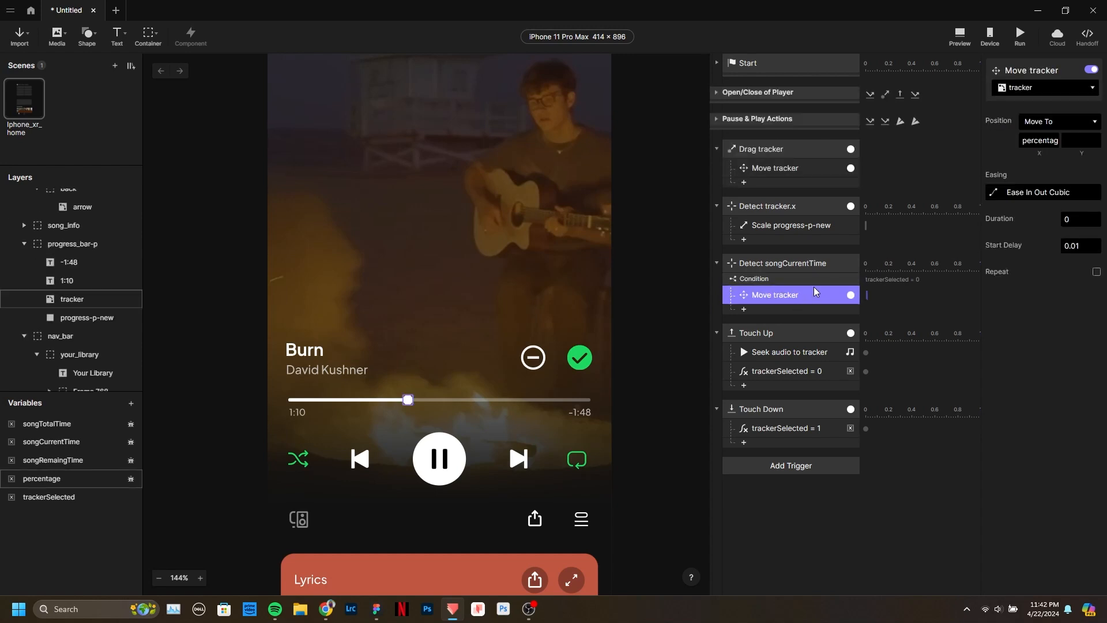
left_click(797, 265)
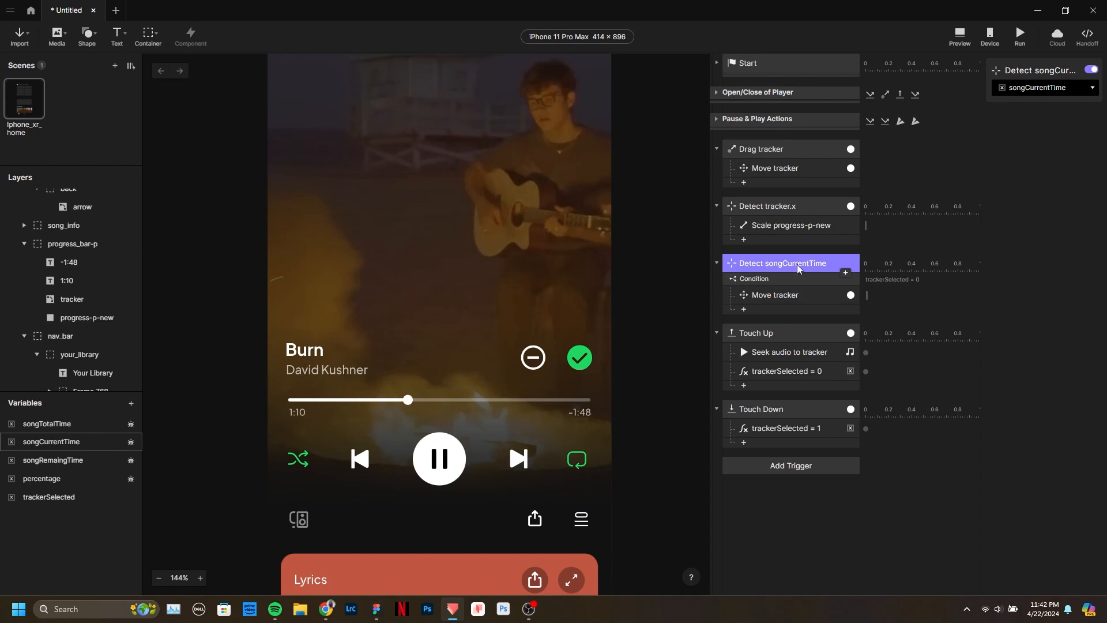
left_click(793, 295)
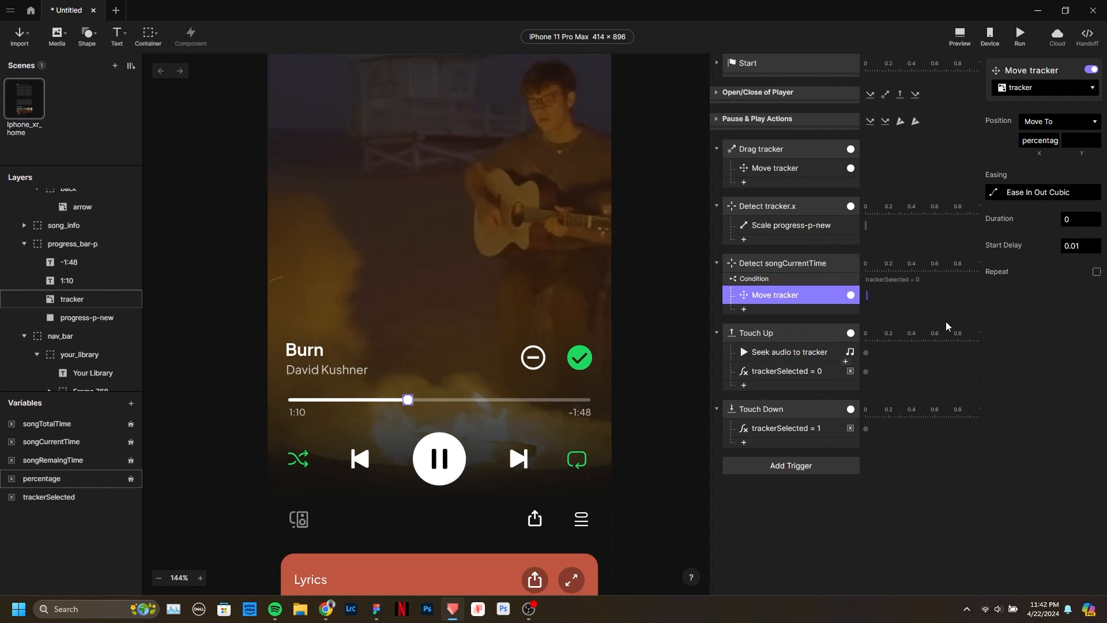
Preview the prototype and test moving the tracker with the song paused and playing, and collapsing and pausing the player.
left_click(960, 36)
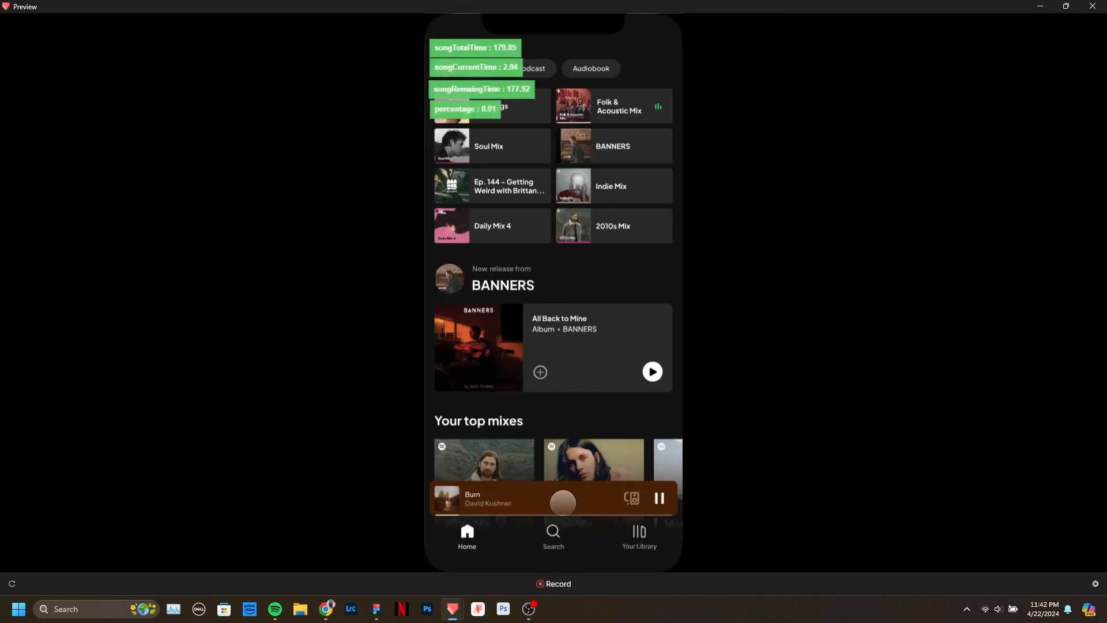
left_click(562, 500)
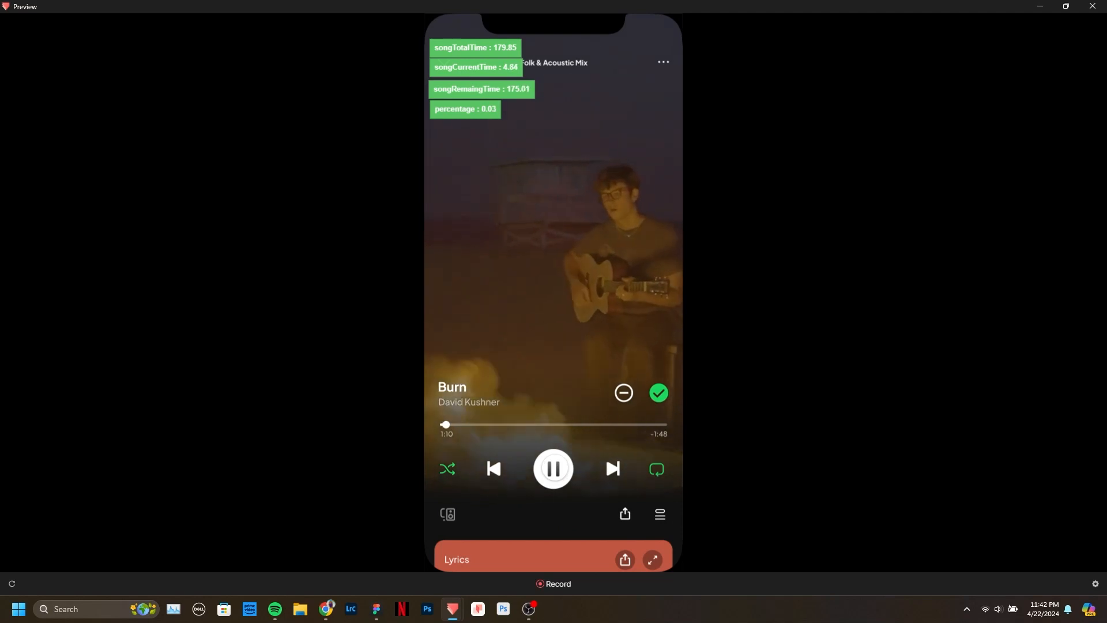
left_click(553, 468)
left_click_drag(443, 424, 556, 424)
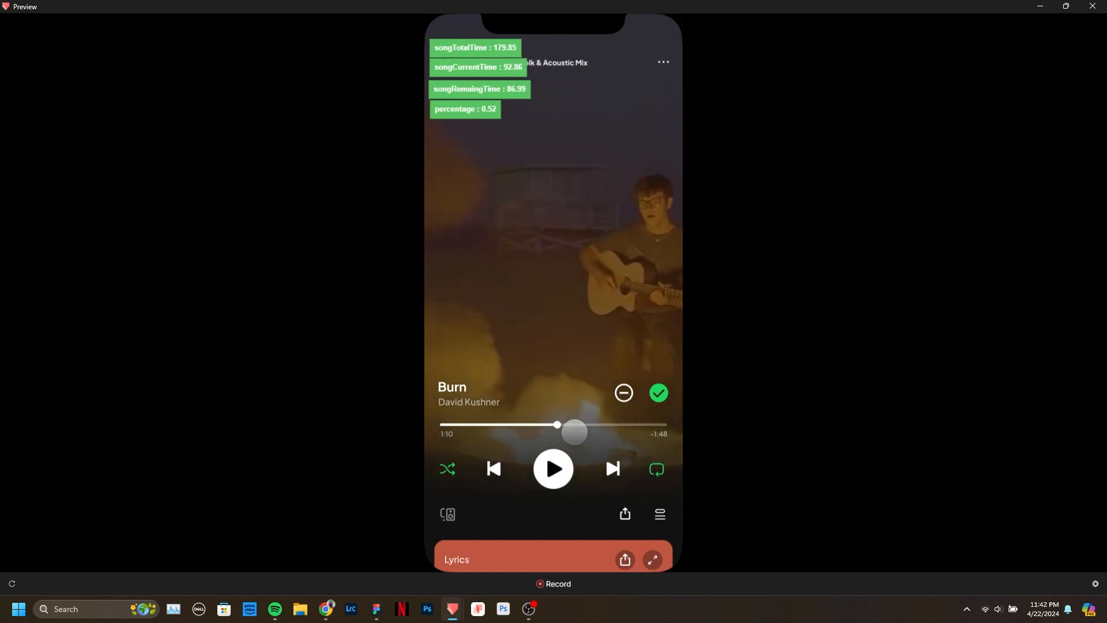
left_click(553, 469)
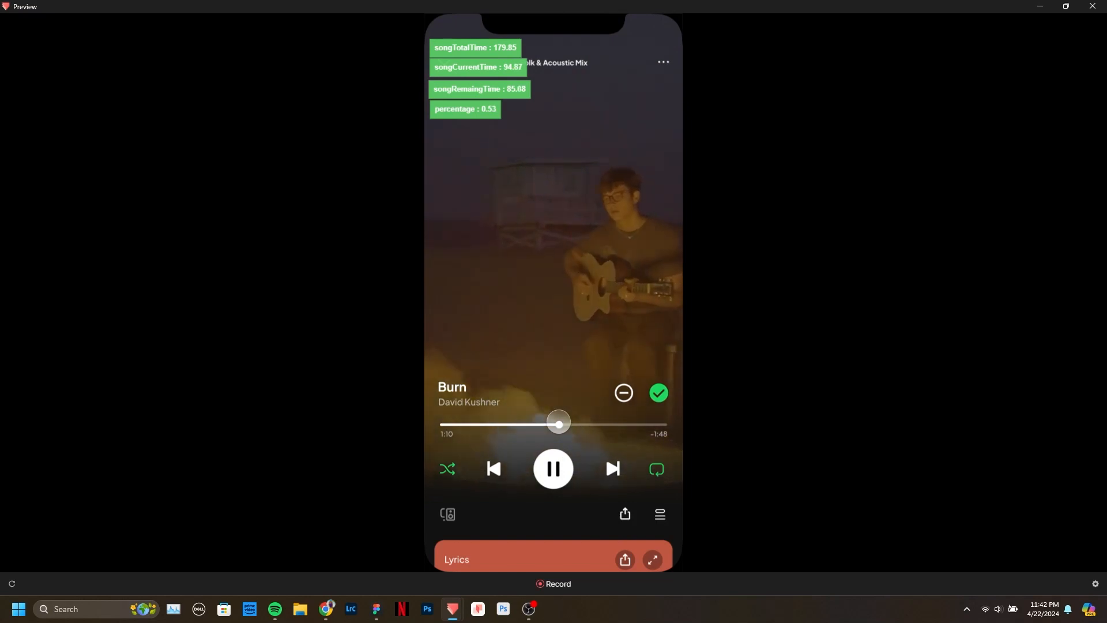
left_click_drag(558, 424, 610, 425)
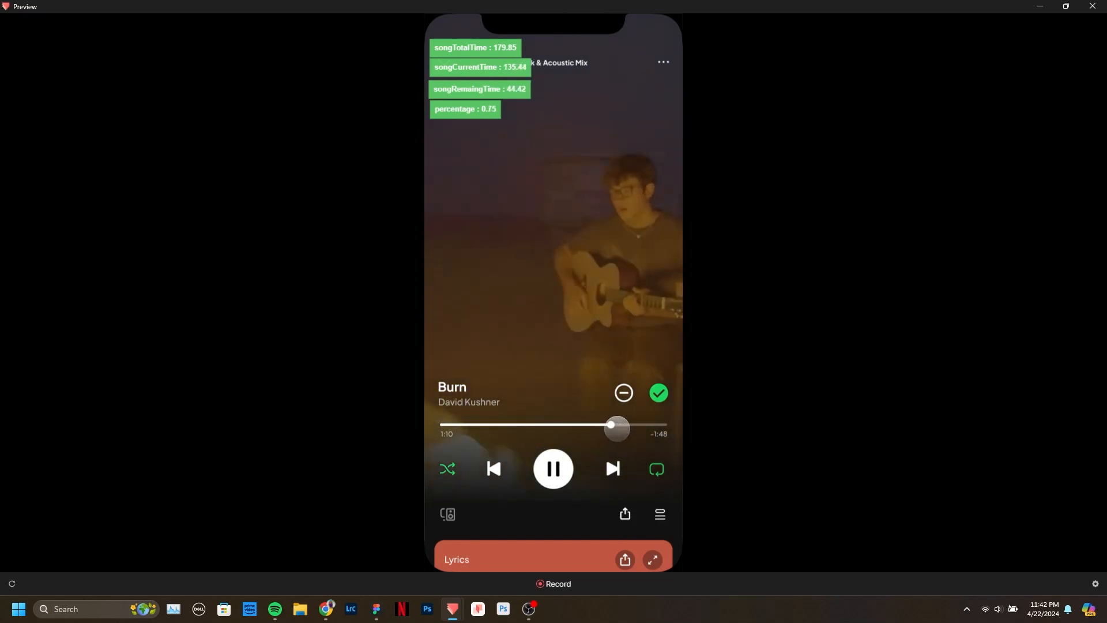
left_click_drag(612, 424, 548, 424)
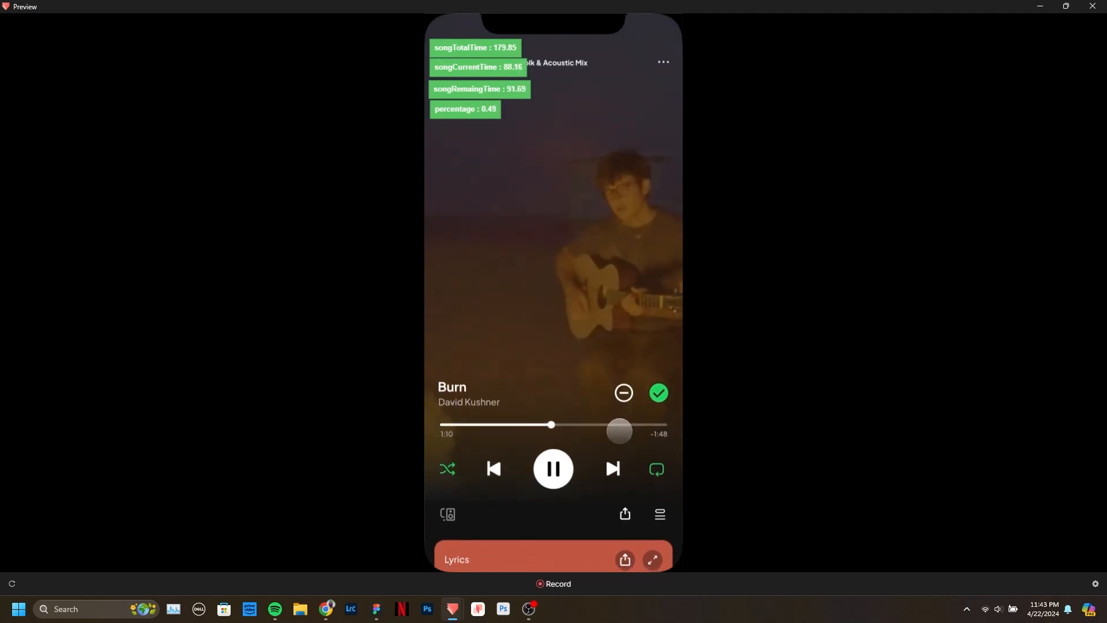
left_click_drag(583, 223, 640, 502)
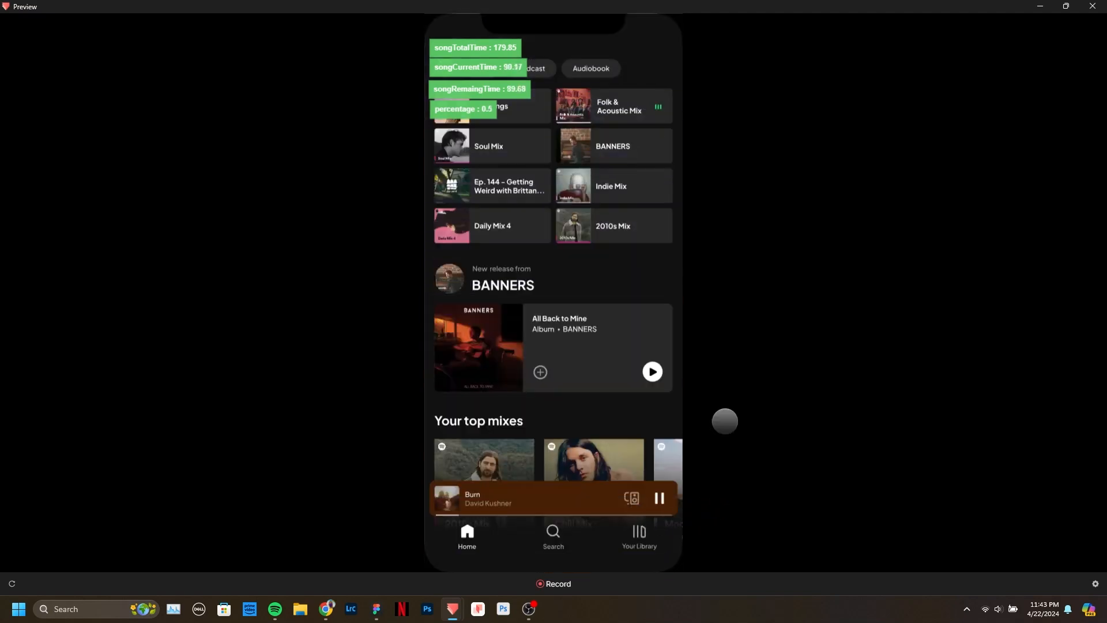
left_click(659, 497)
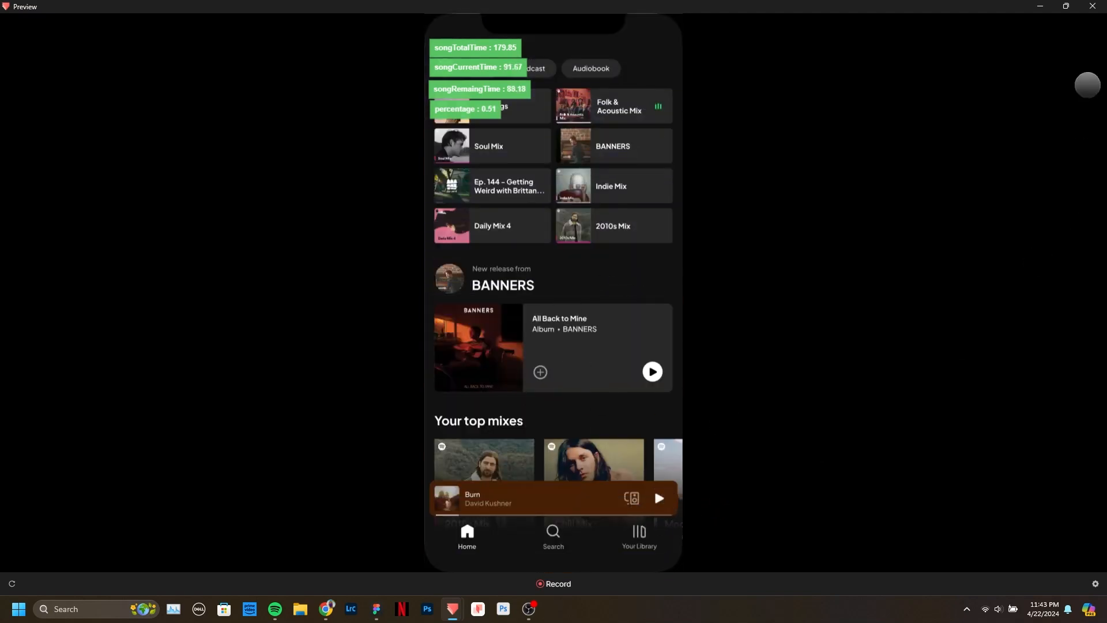
left_click(1092, 6)
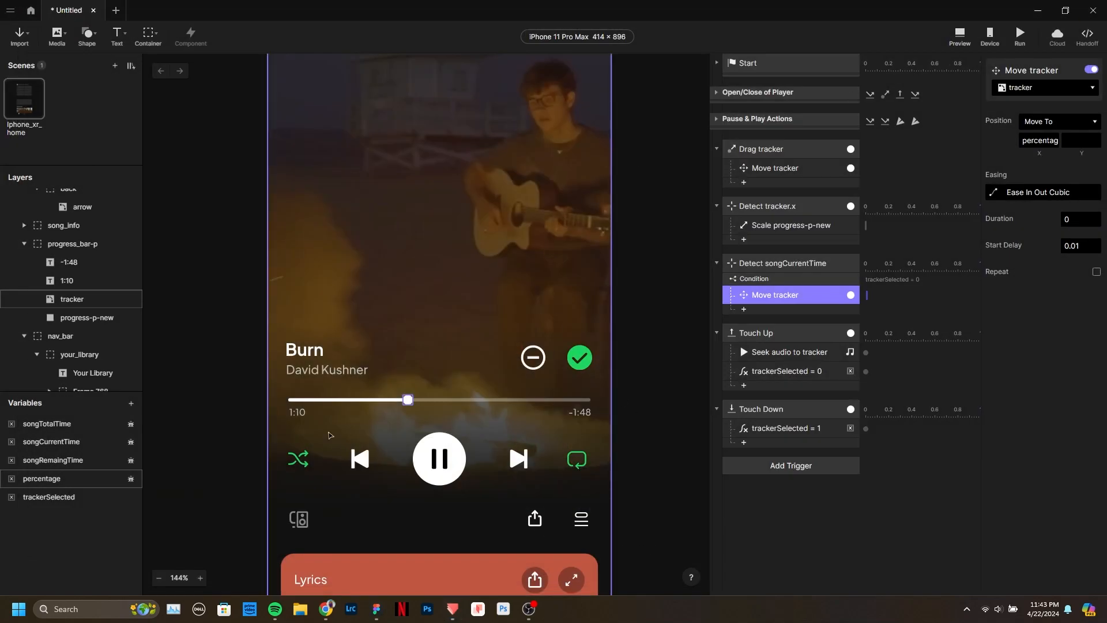
Examine the elapsed and remaining time texts beneath the progress bar and the Detect songCurrentTime trigger.
left_click(298, 413)
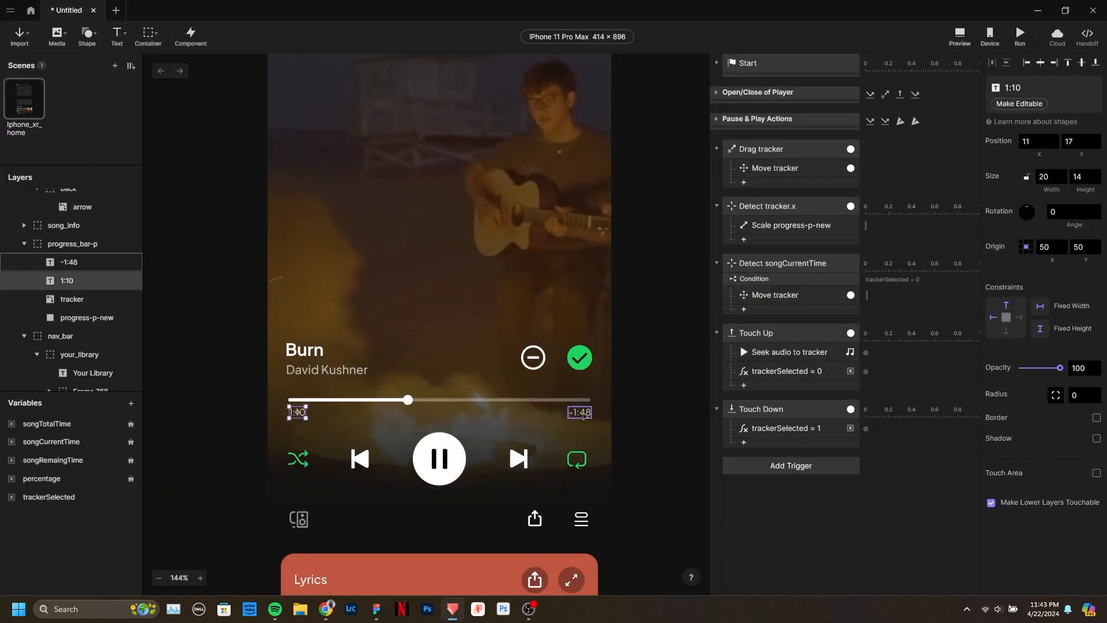
left_click(582, 413)
left_click(297, 412)
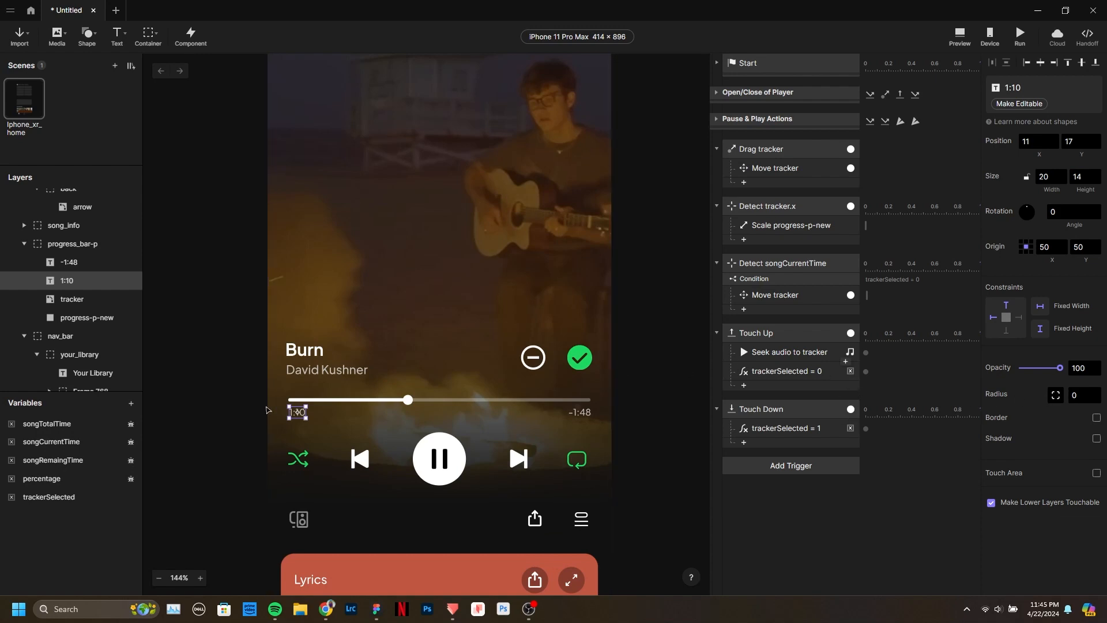
scroll(370, 457, "up", 4)
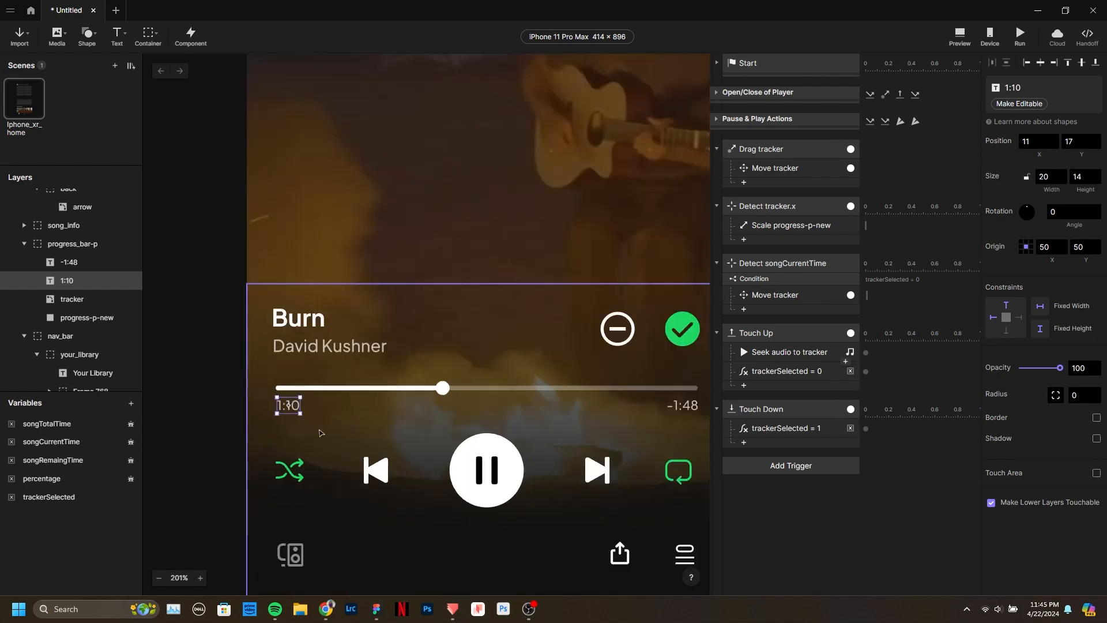
scroll(218, 384, "down", 4)
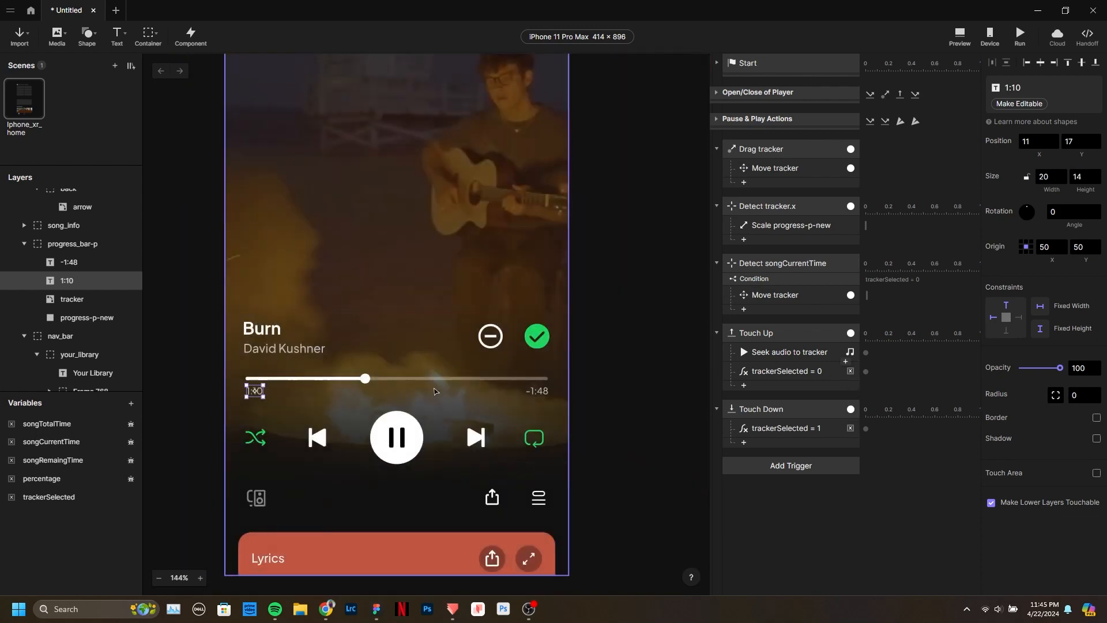
scroll(261, 397, "up", 10)
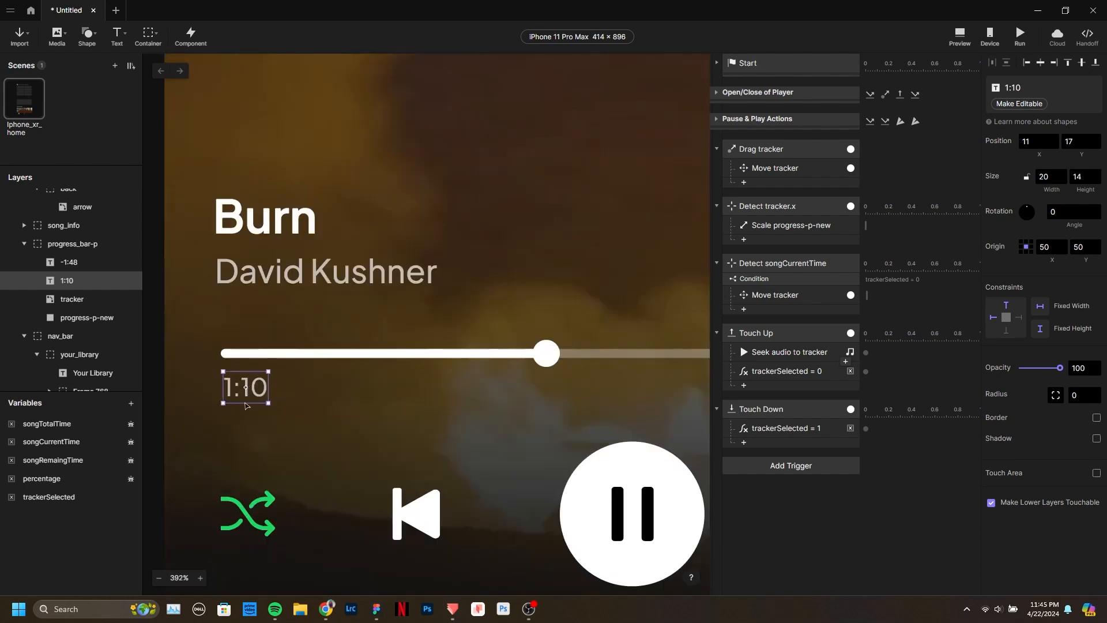
left_click(798, 265)
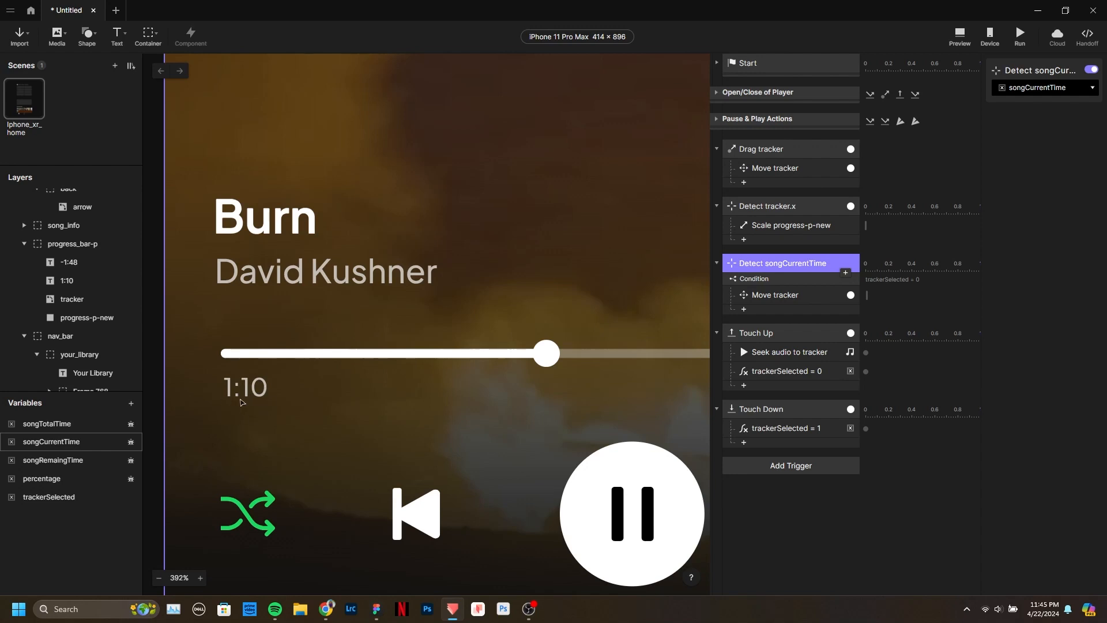
scroll(238, 397, "down", 5)
scroll(439, 396, "up", 4)
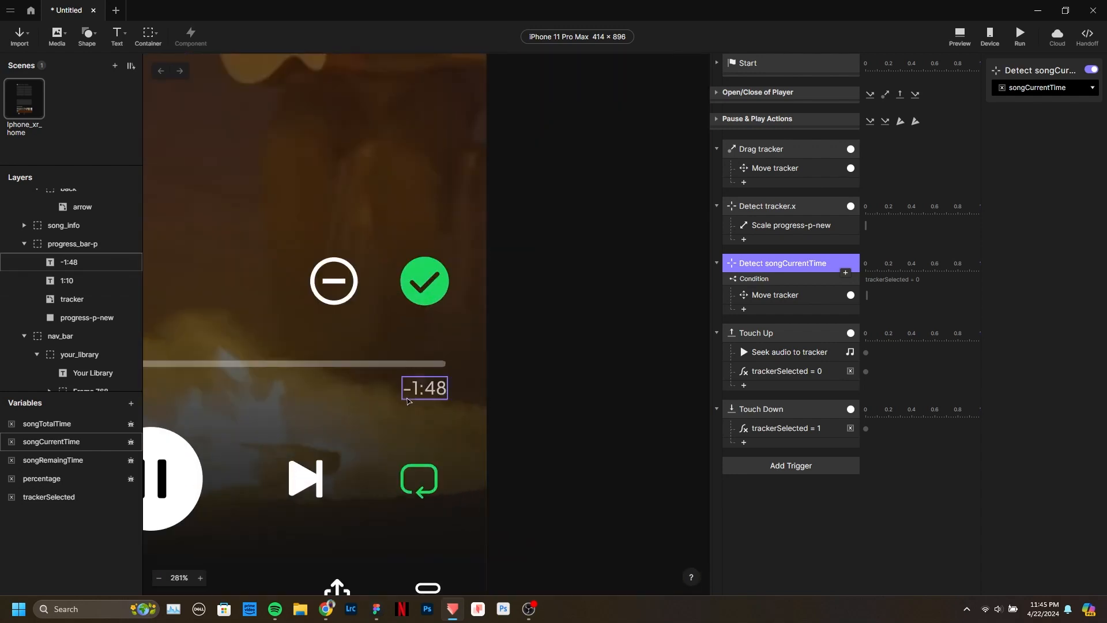
scroll(407, 400, "down", 4)
scroll(301, 390, "up", 5)
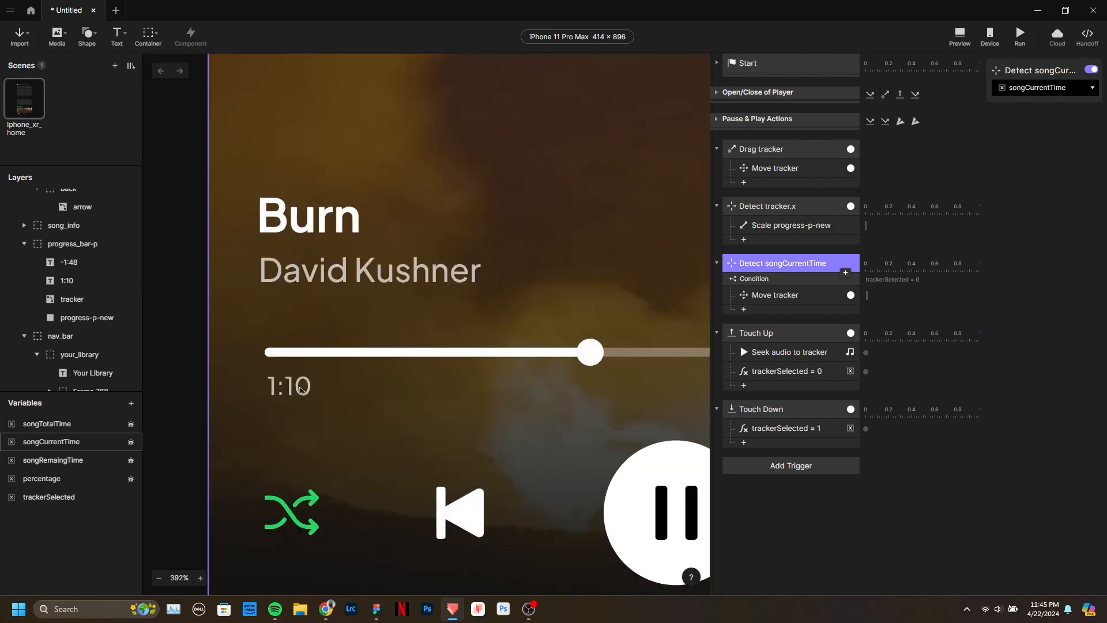
Add a Text response beneath the condition of the Detect songCurrentTime trigger and open its target layer choices.
left_click(799, 309)
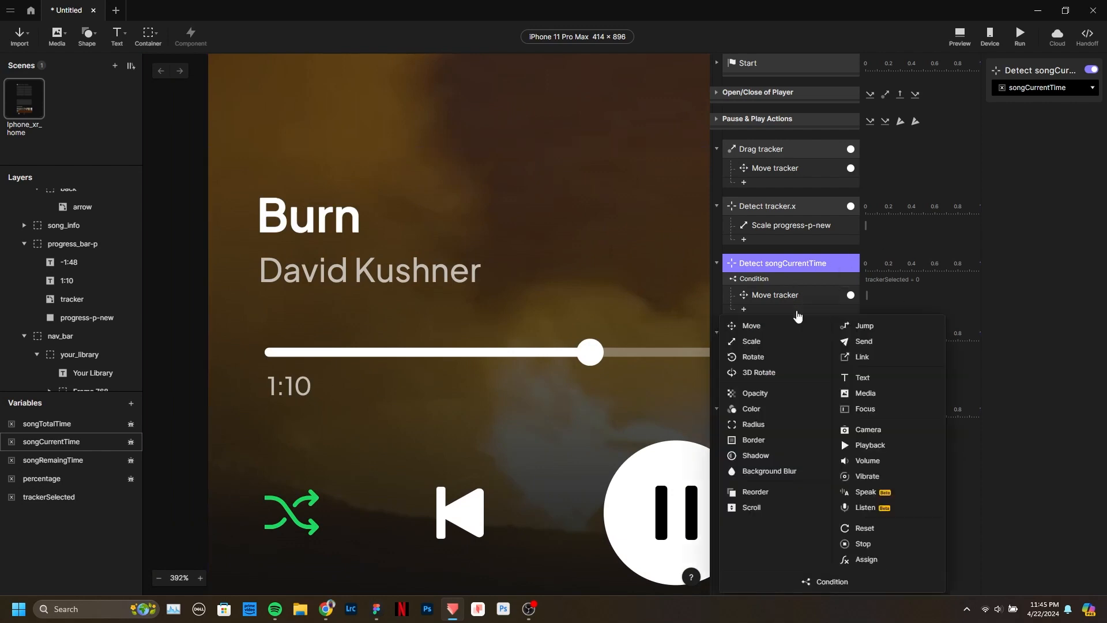
left_click(868, 376)
left_click(1020, 166)
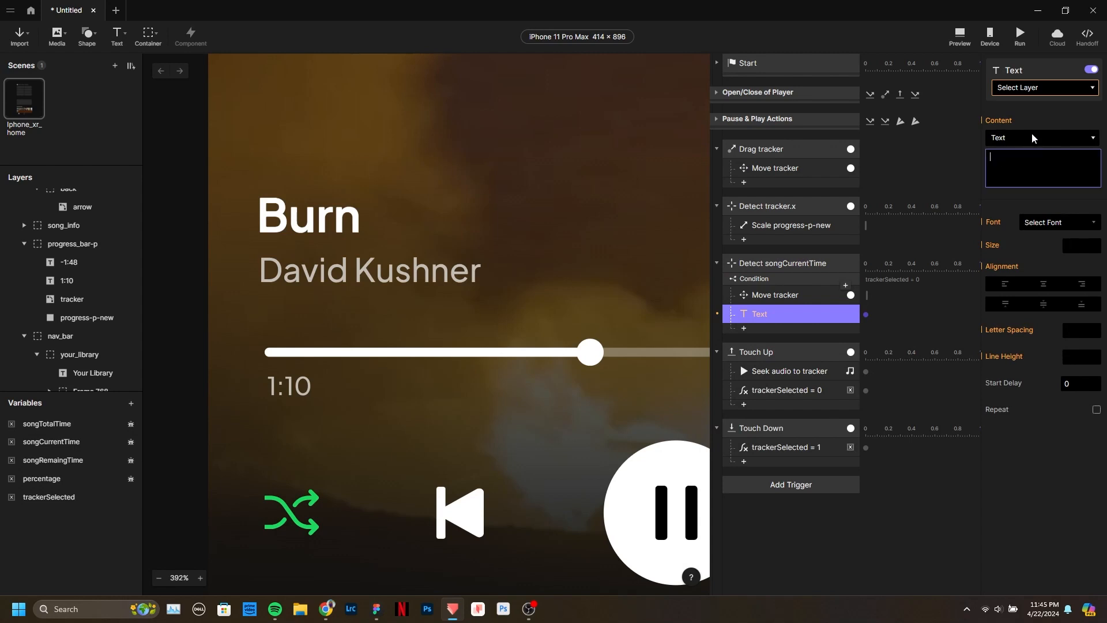
left_click(1025, 87)
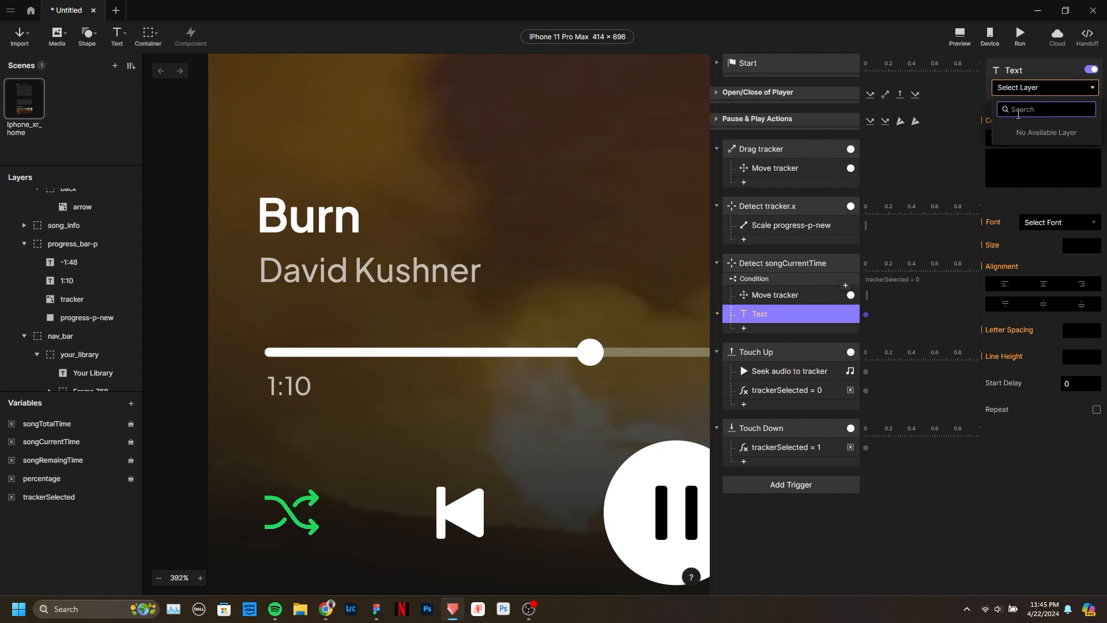
Make the 1:10 elapsed-time layer editable as text and set its font to Inter.
left_click(77, 258)
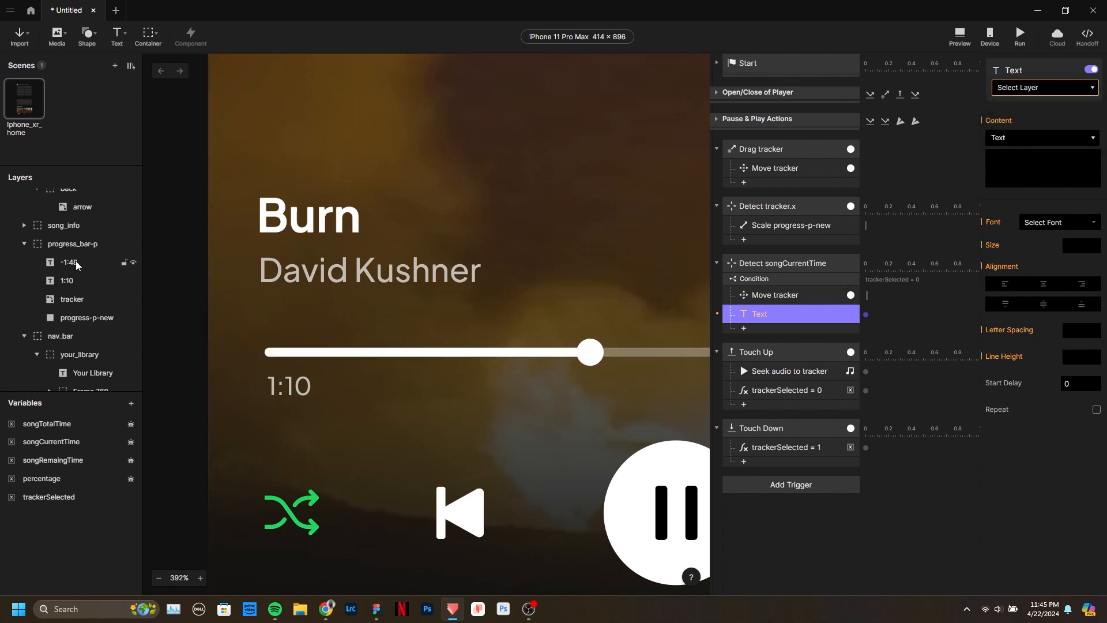
left_click(75, 261)
left_click(60, 283, "shift")
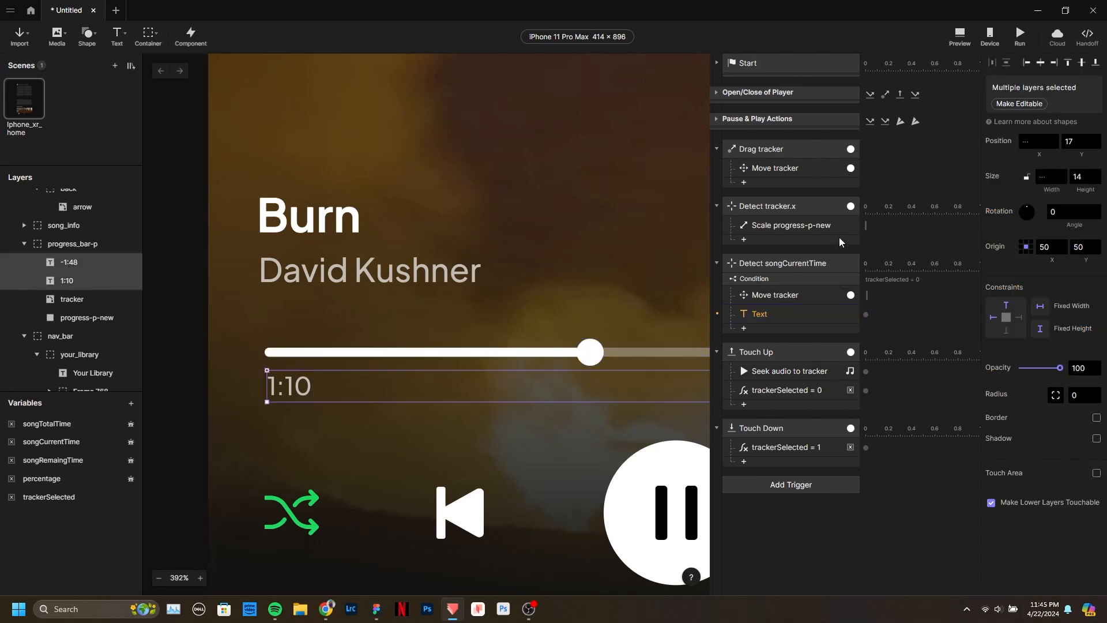
scroll(182, 376, "down", 5)
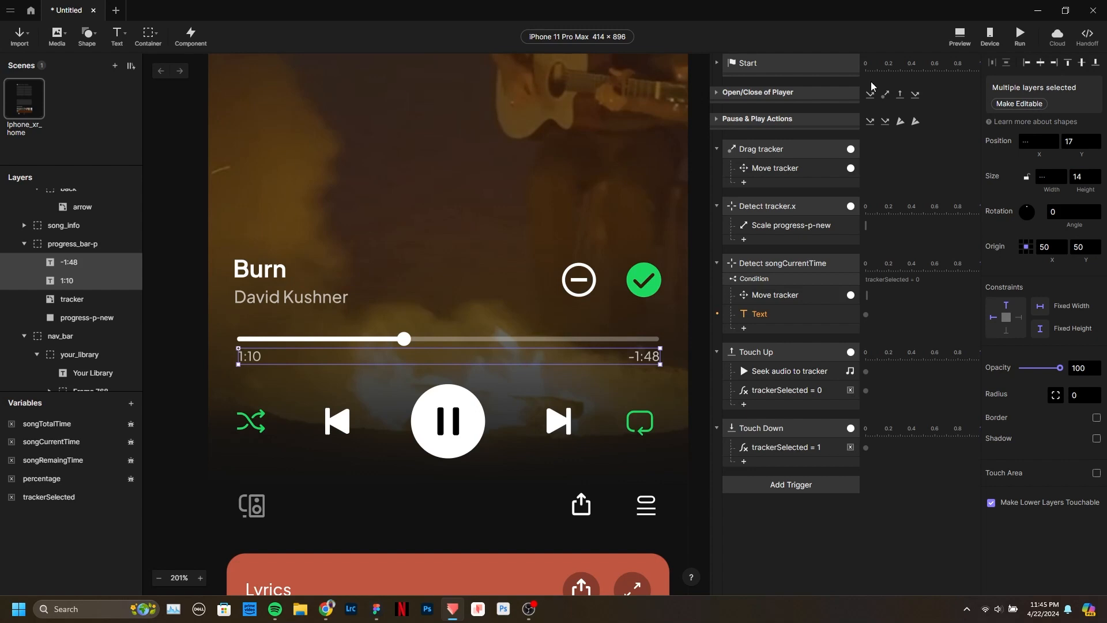
scroll(227, 335, "up", 5)
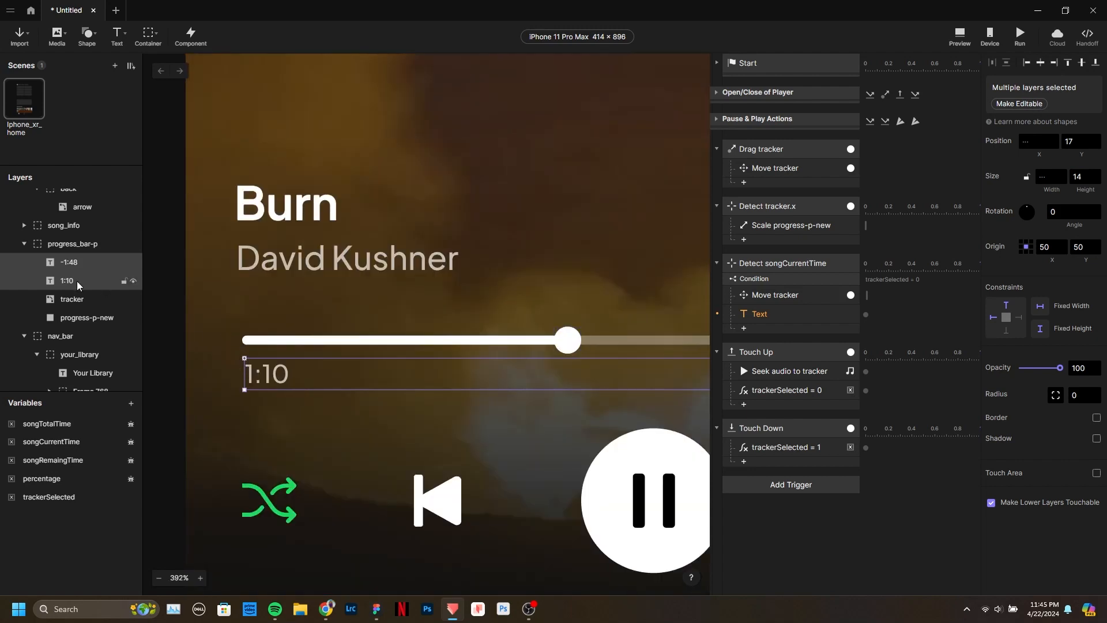
left_click(271, 374)
left_click(1019, 104)
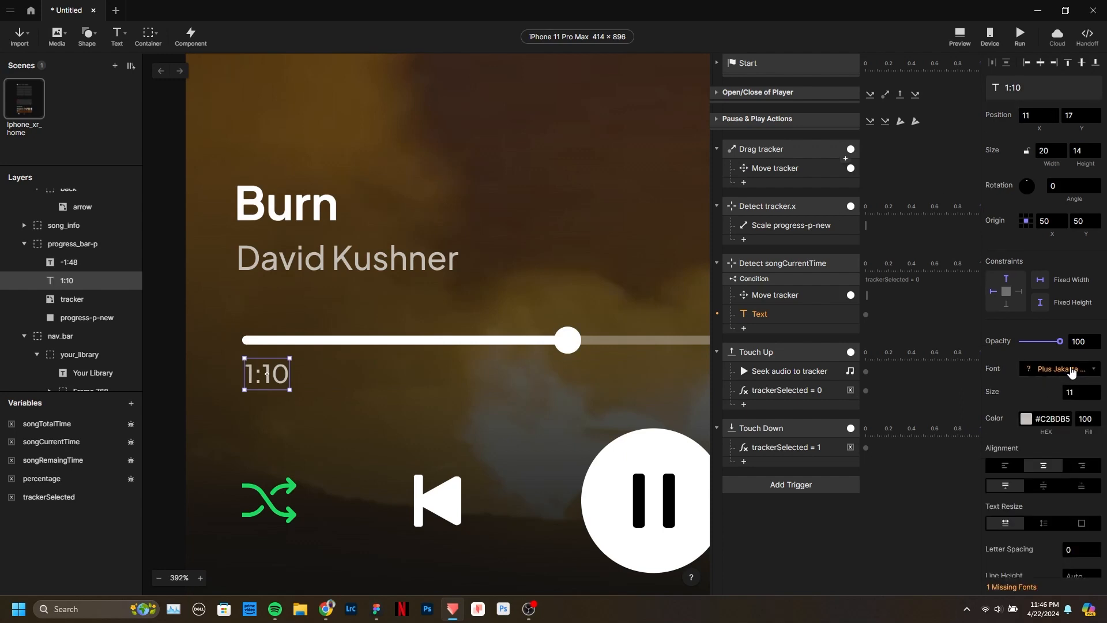
left_click(1073, 370)
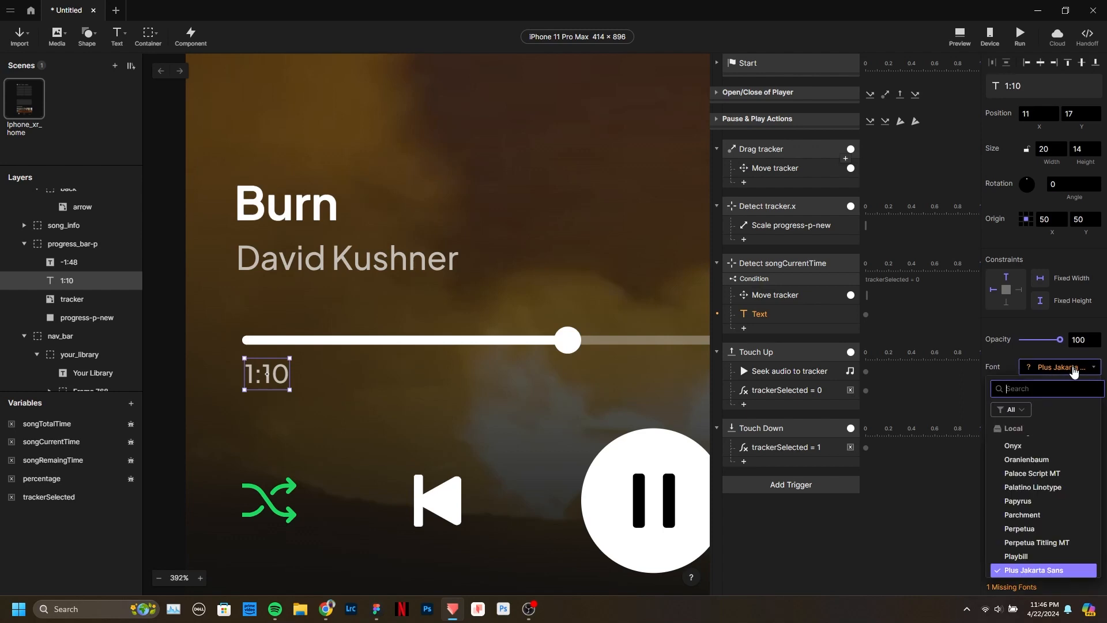
type("int")
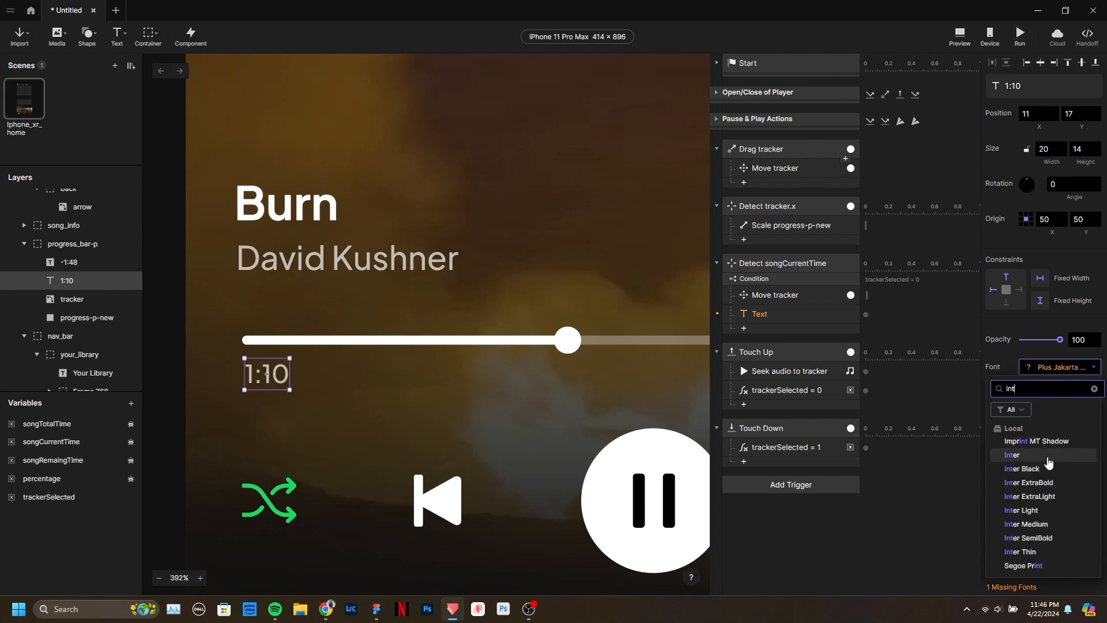
left_click(1047, 456)
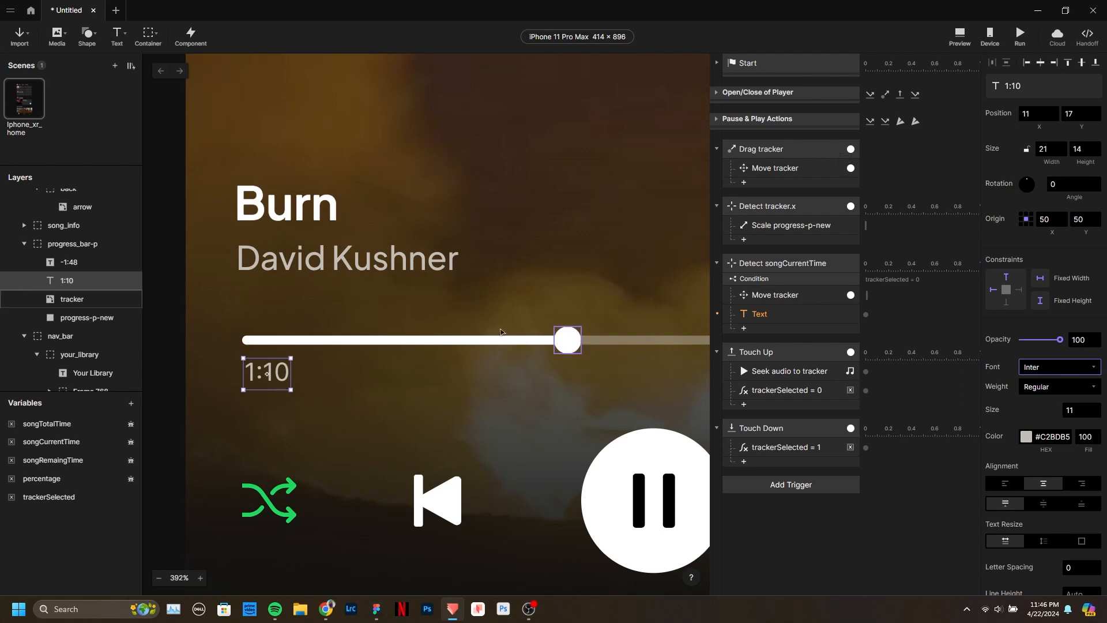
Make the -1:48 remaining-time layer editable as text and set its font to Inter.
scroll(235, 302, "down", 3)
scroll(679, 334, "up", 3)
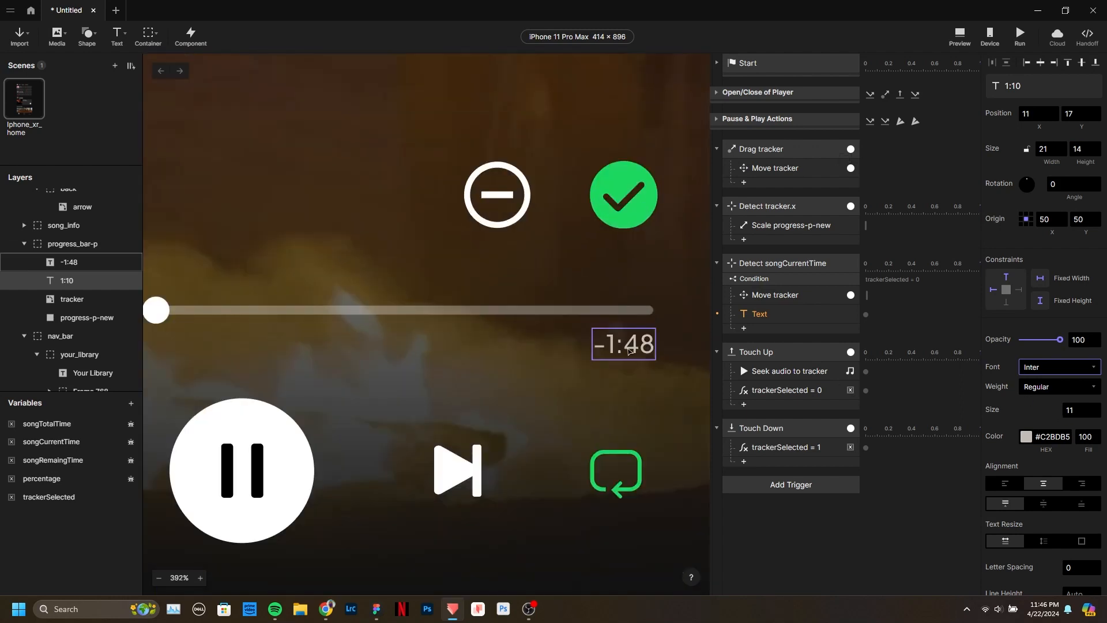
left_click(629, 350)
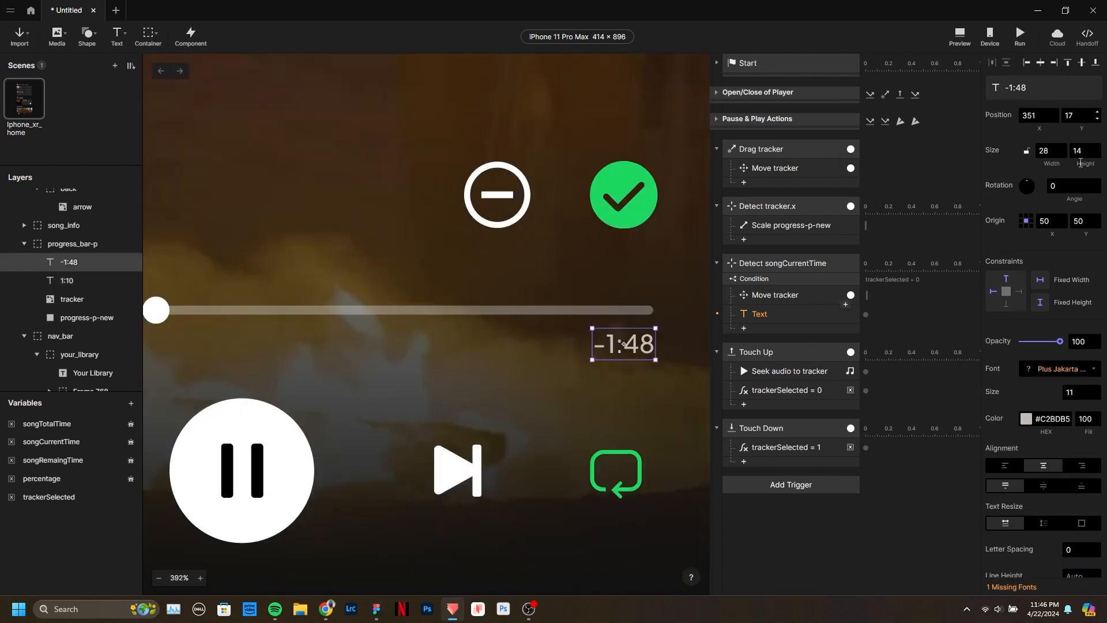
left_click(1063, 368)
type("inter")
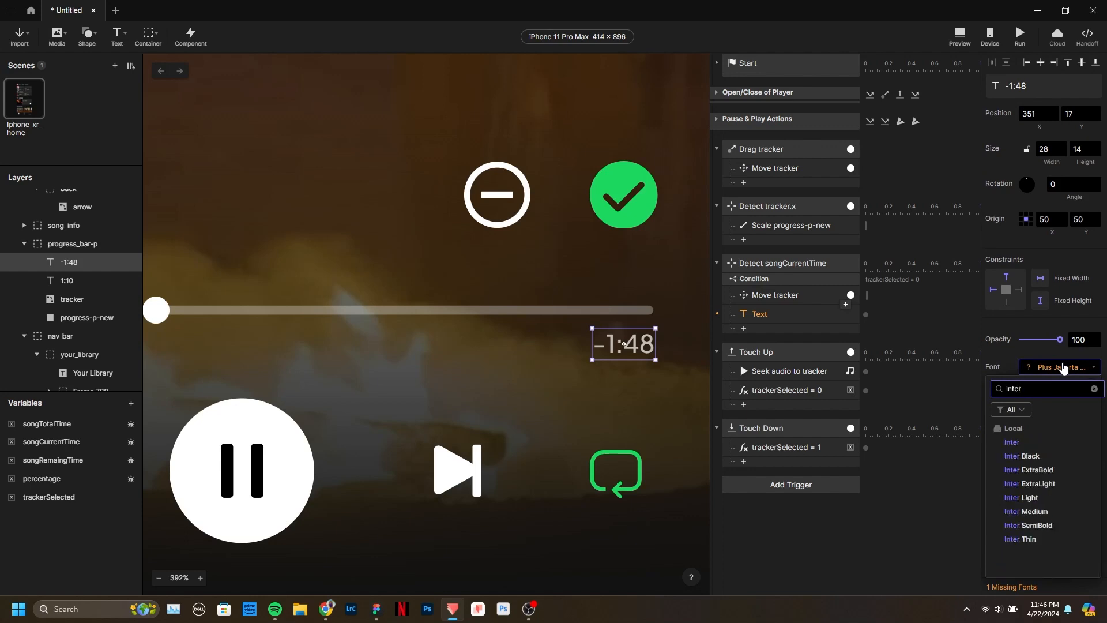
left_click(1012, 442)
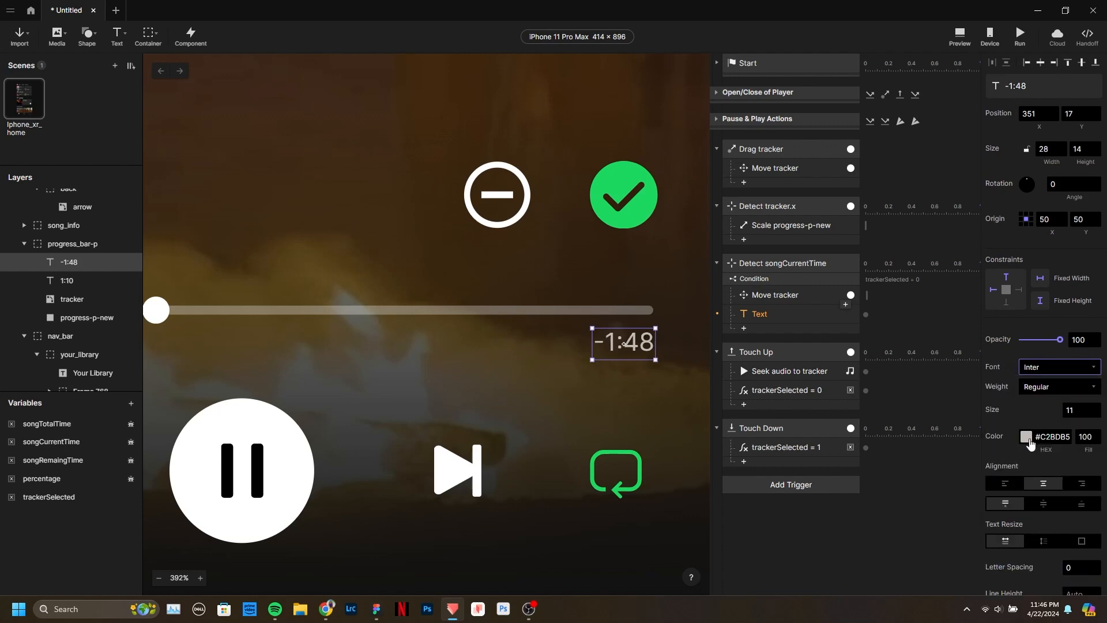
scroll(701, 246, "down", 3)
scroll(702, 246, "down", 2)
left_click(250, 318)
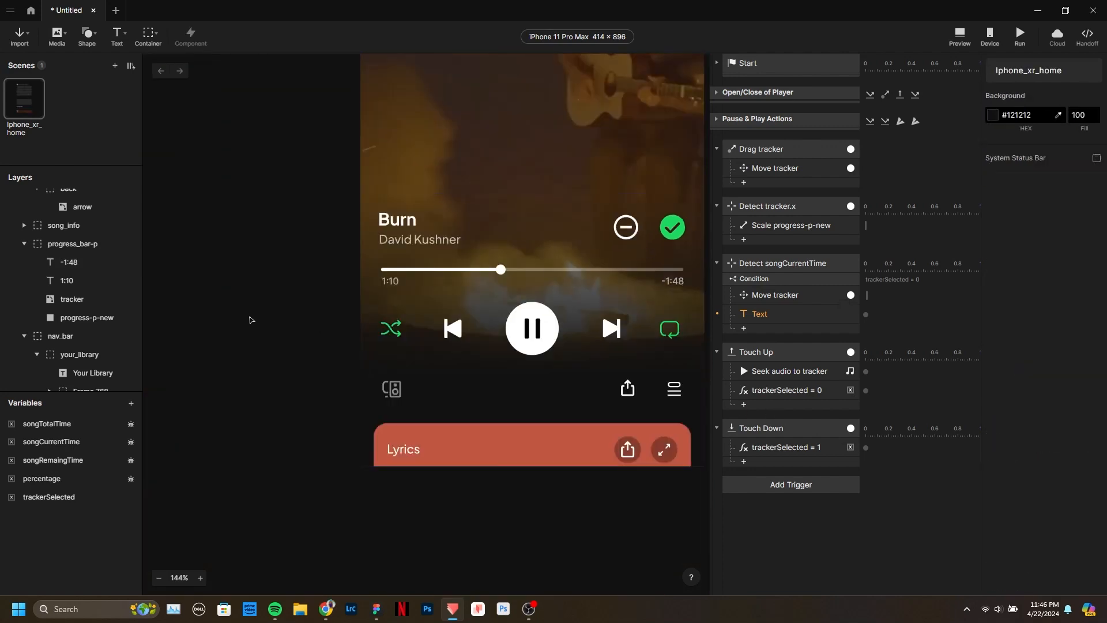
Target the 1:10 layer with the Text response under Detect songCurrentTime and set its content type to Formula.
scroll(385, 288, "up", 5)
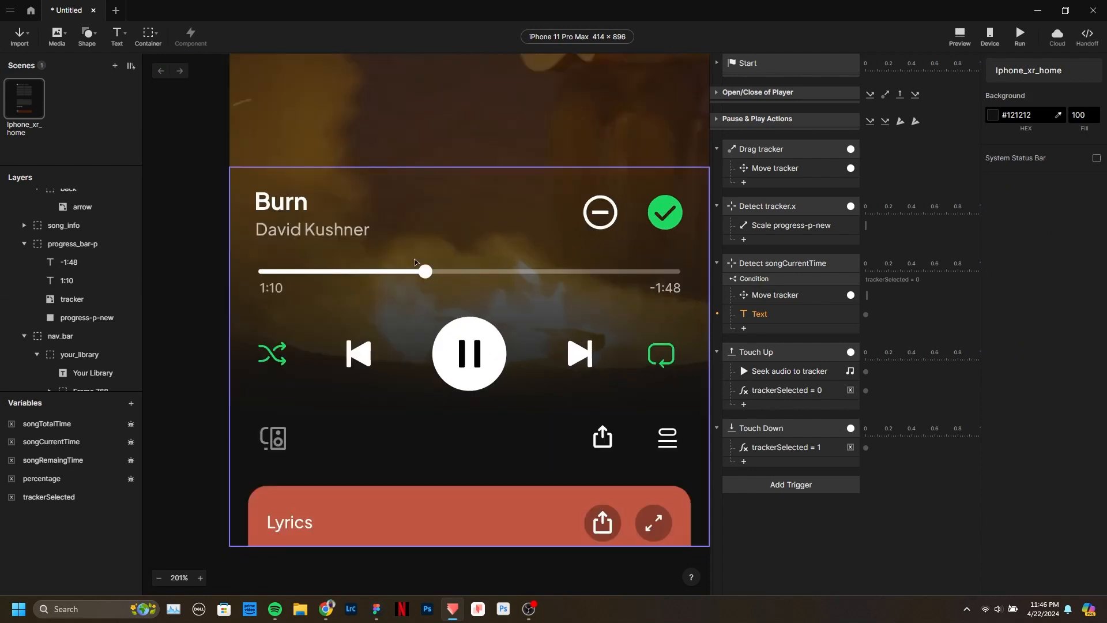
left_click(281, 327)
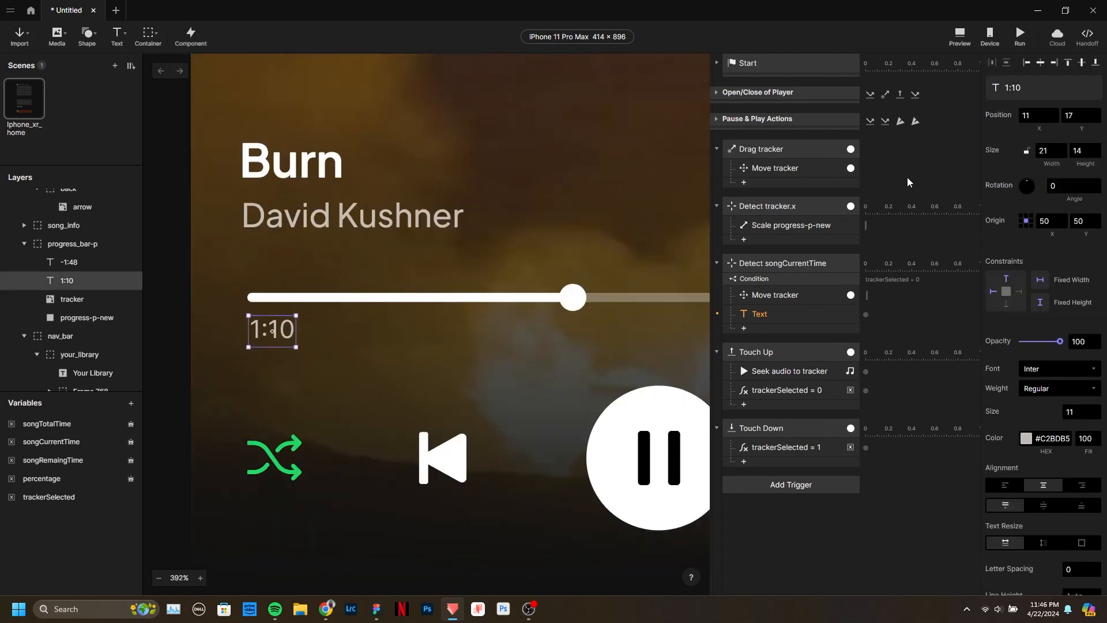
left_click(797, 313)
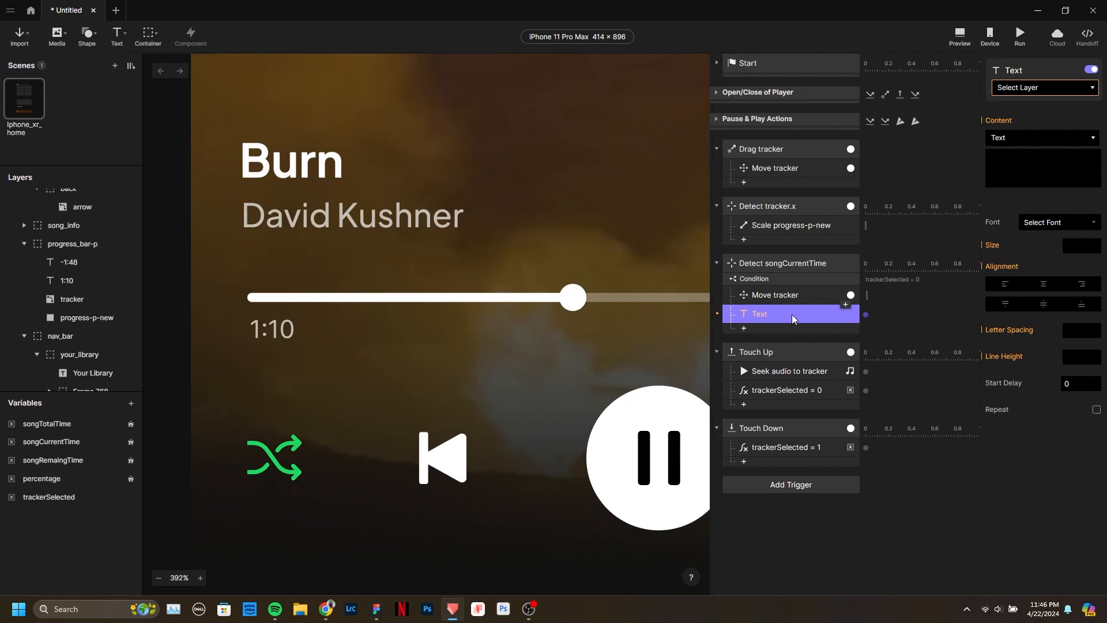
left_click(1047, 86)
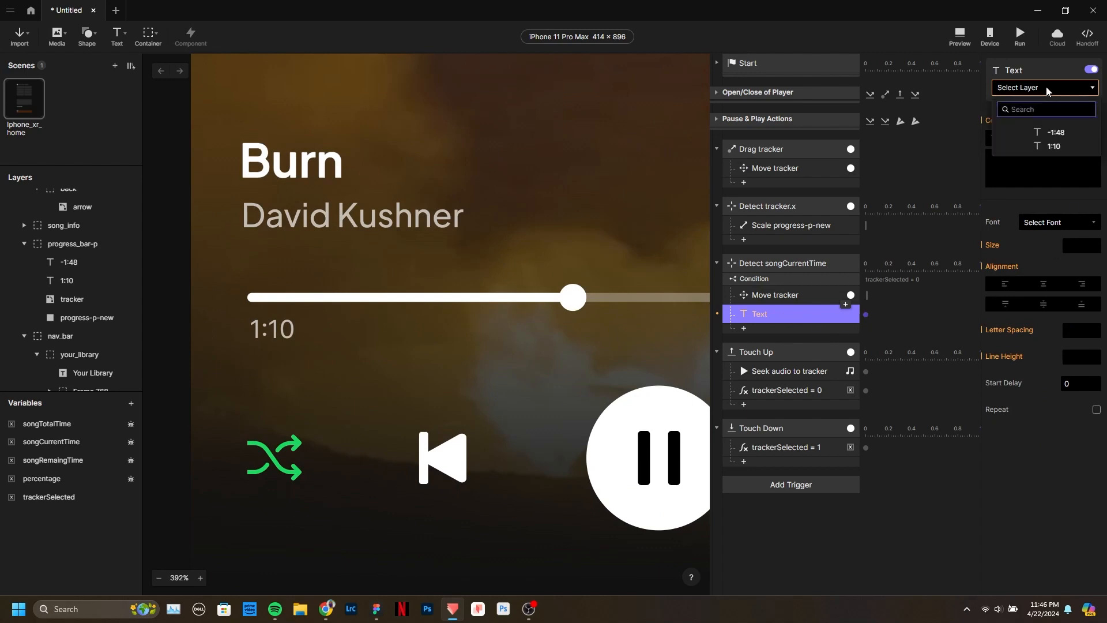
left_click(1067, 148)
left_click(1067, 147)
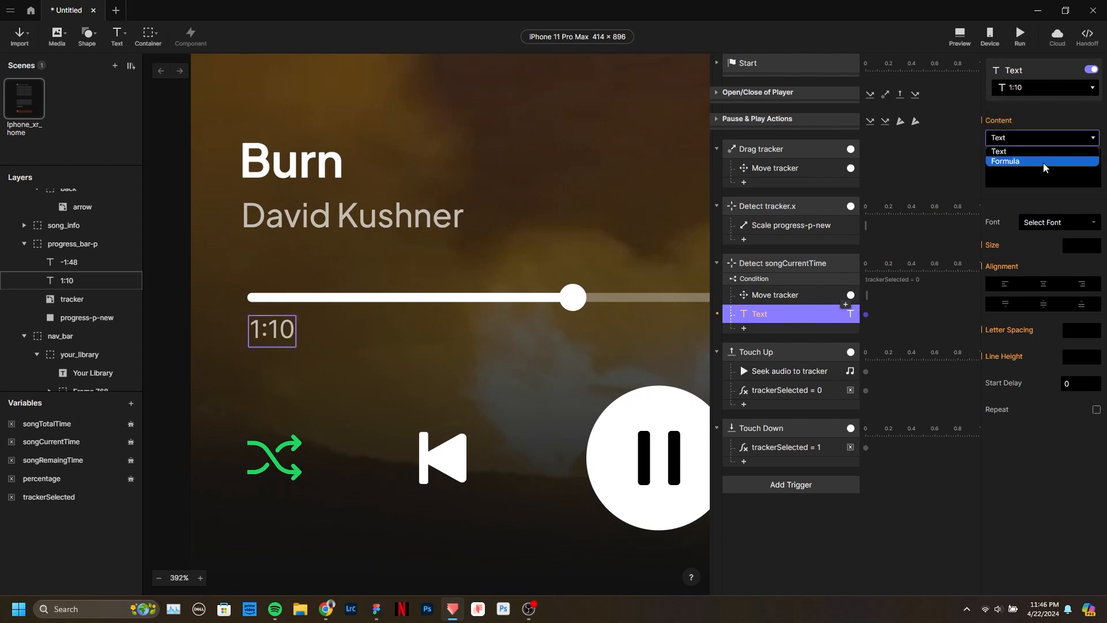
left_click(1043, 163)
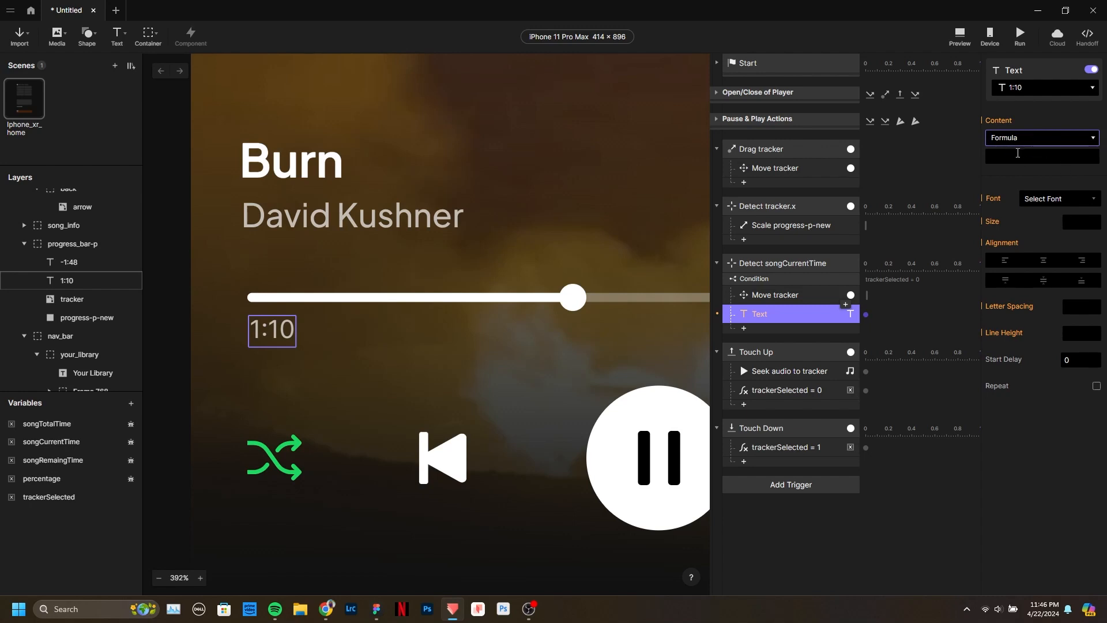
Open the Text response's formula editor, bring up ProtoPie's formula documentation in the browser and go to its Functions page.
left_click(1017, 154)
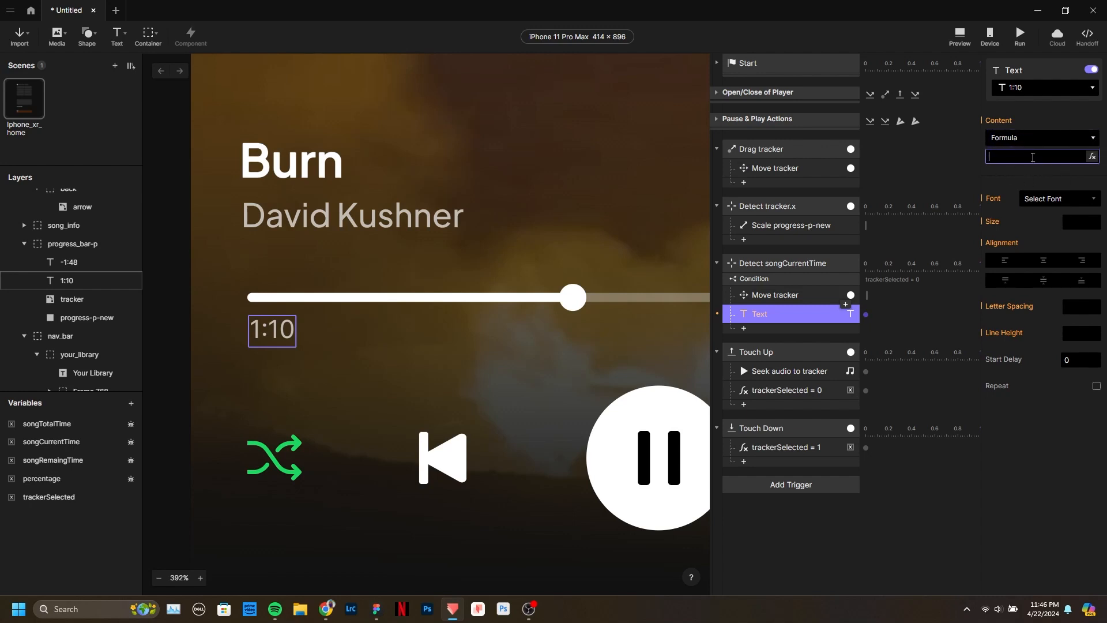
left_click(1091, 157)
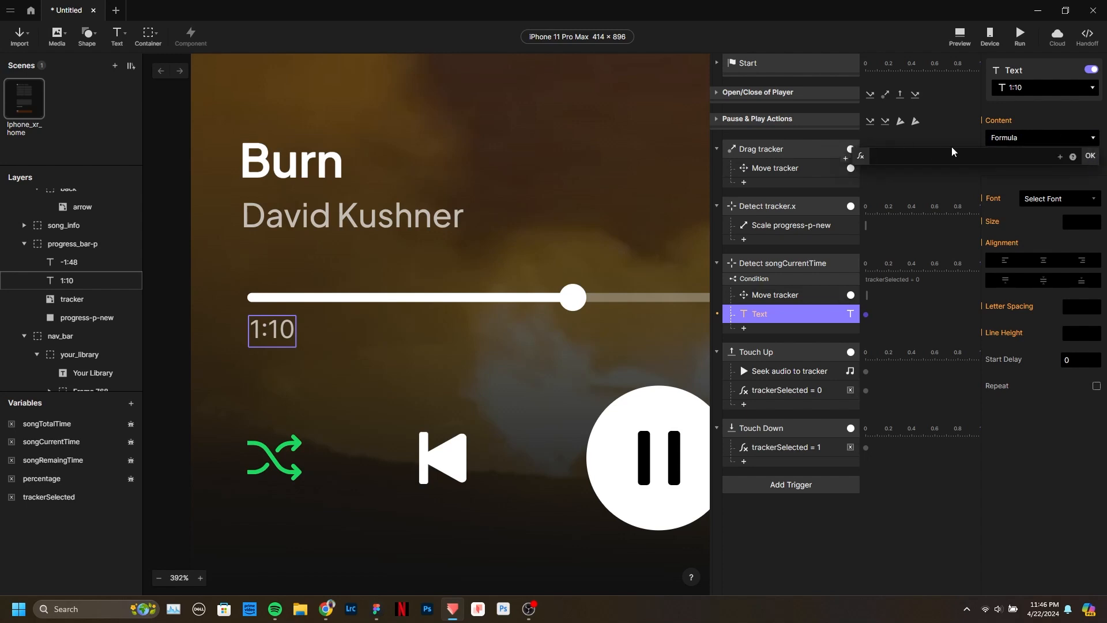
left_click(1072, 159)
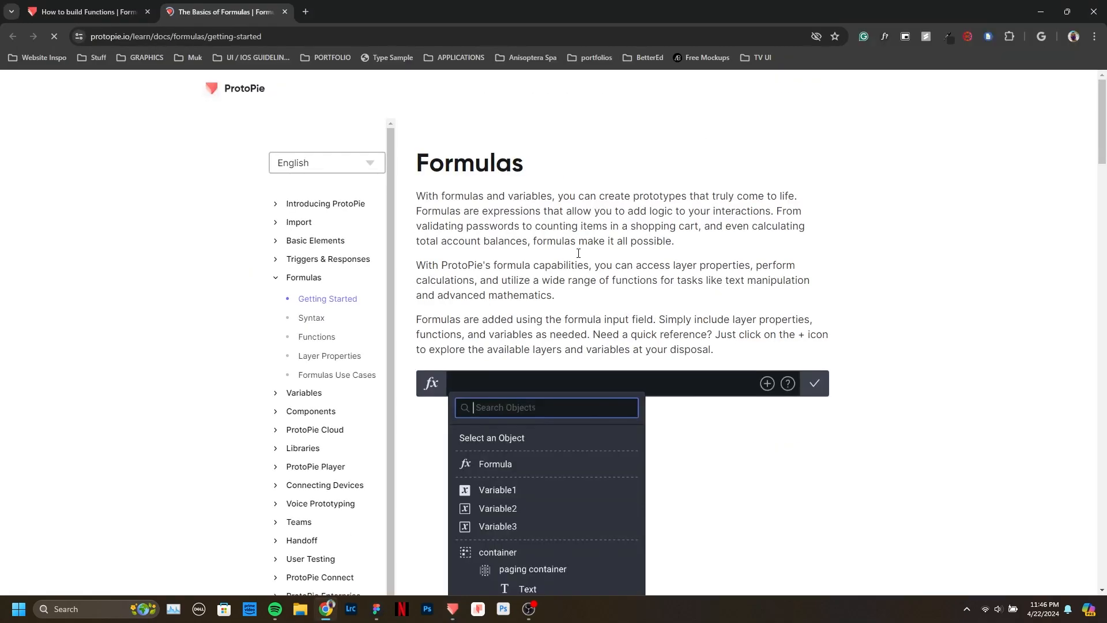
scroll(578, 255, "down", 8)
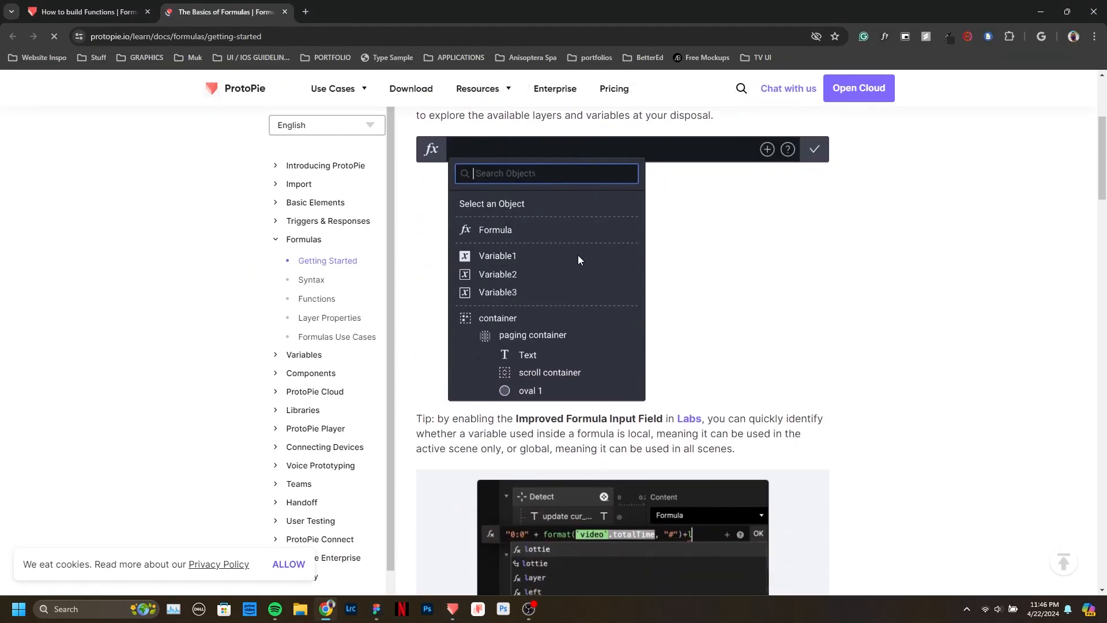
scroll(647, 269, "down", 5)
left_click(328, 298)
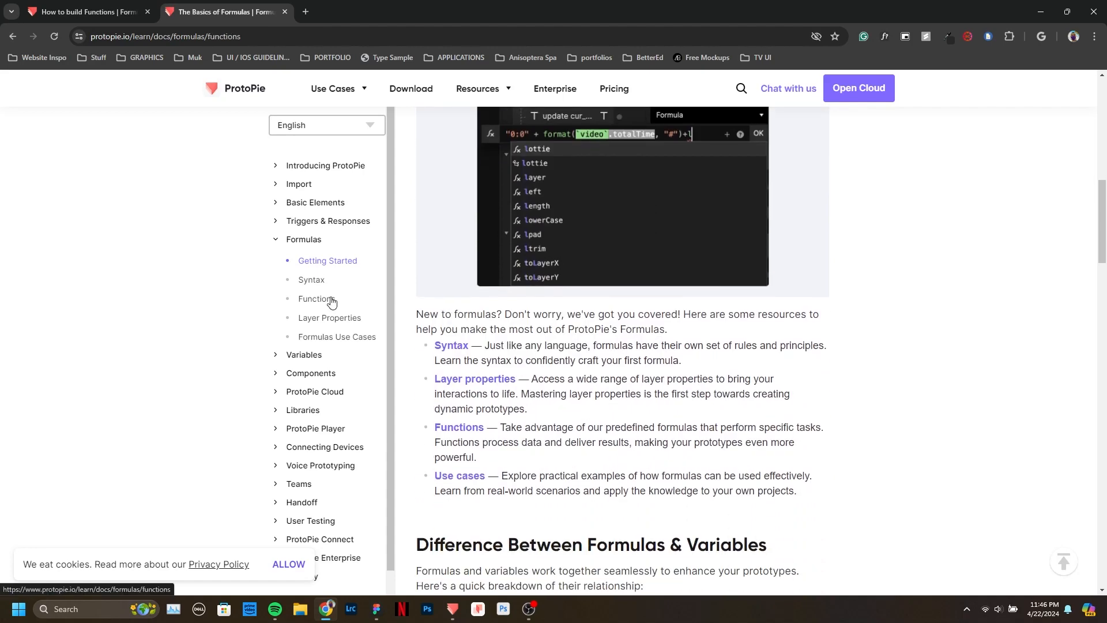
Examine the text and math functions on the formula Functions page, including floor and lpad with their arguments and examples.
scroll(543, 276, "down", 14)
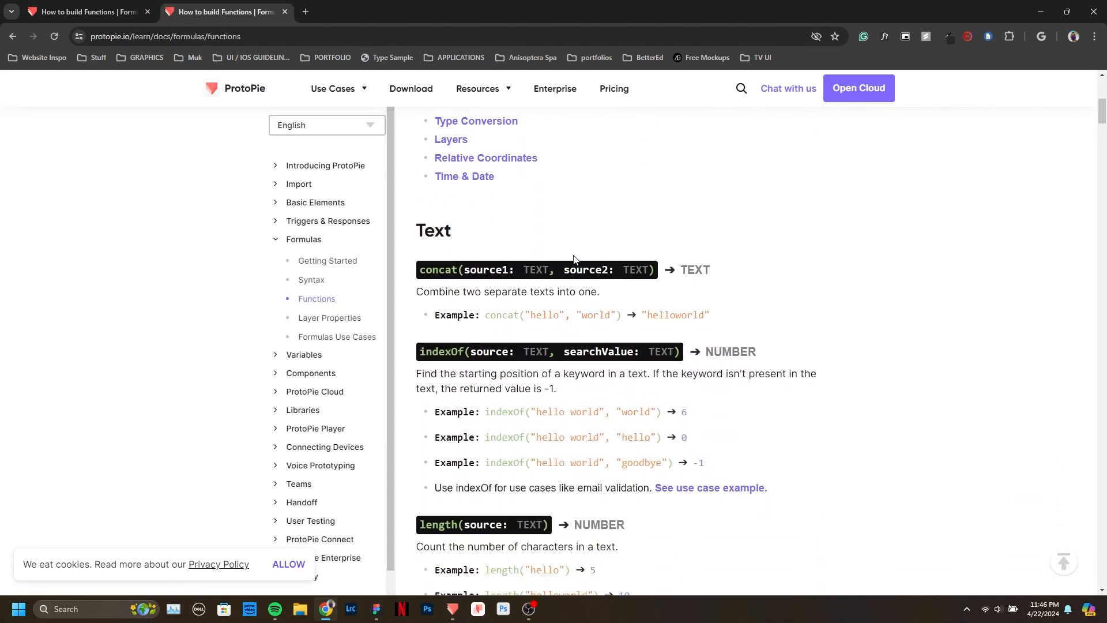
scroll(615, 236, "down", 14)
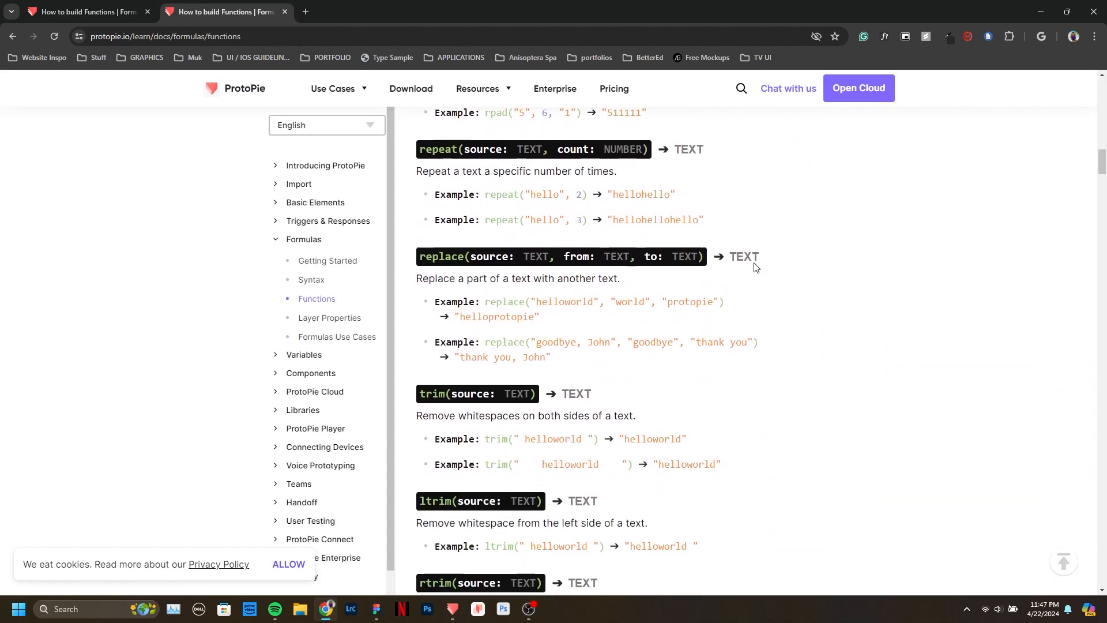
scroll(762, 270, "down", 14)
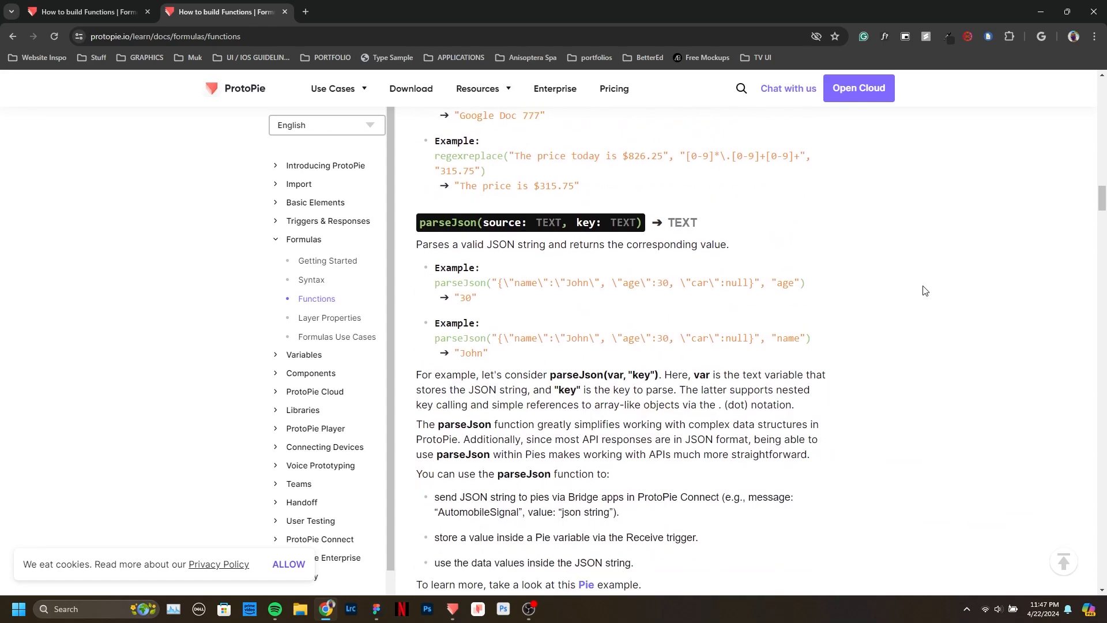
scroll(924, 290, "down", 12)
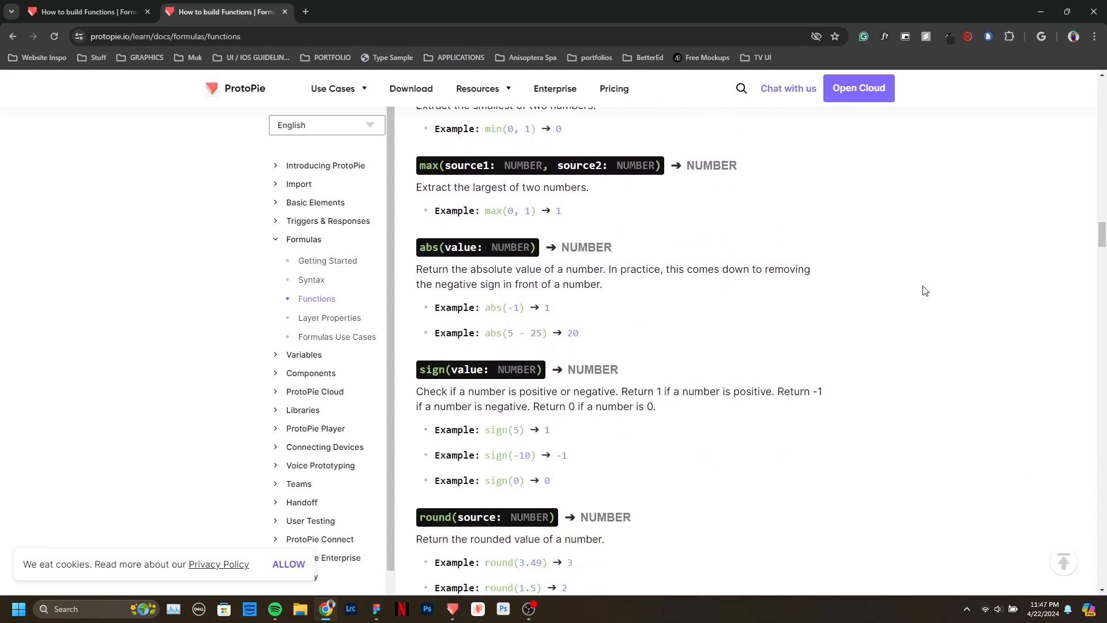
scroll(925, 290, "down", 2)
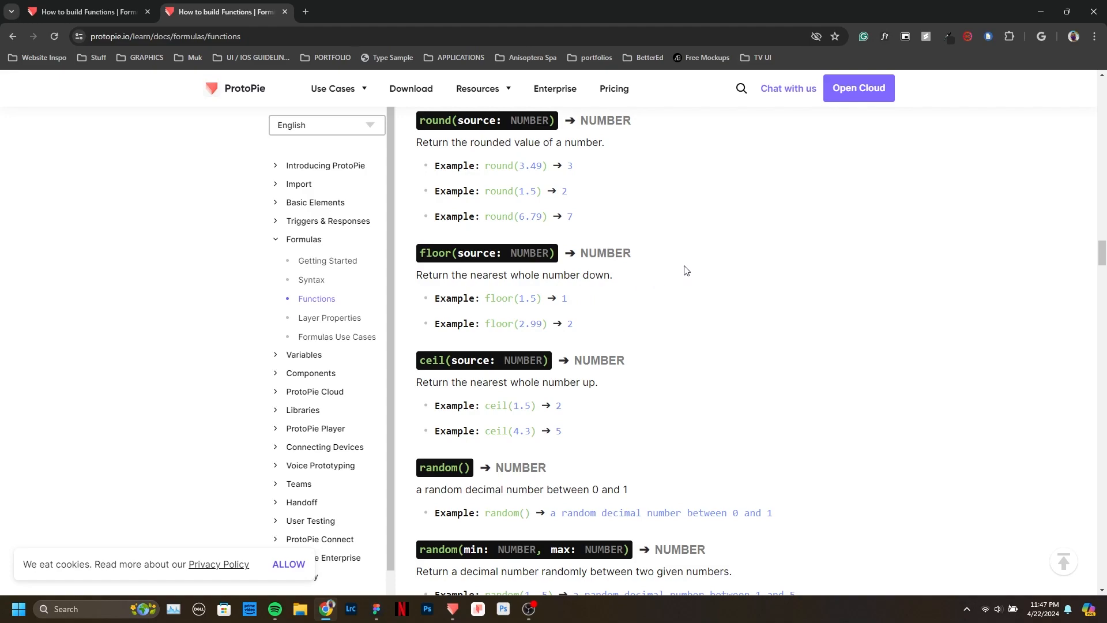
scroll(682, 254, "up", 5)
scroll(683, 257, "up", 20)
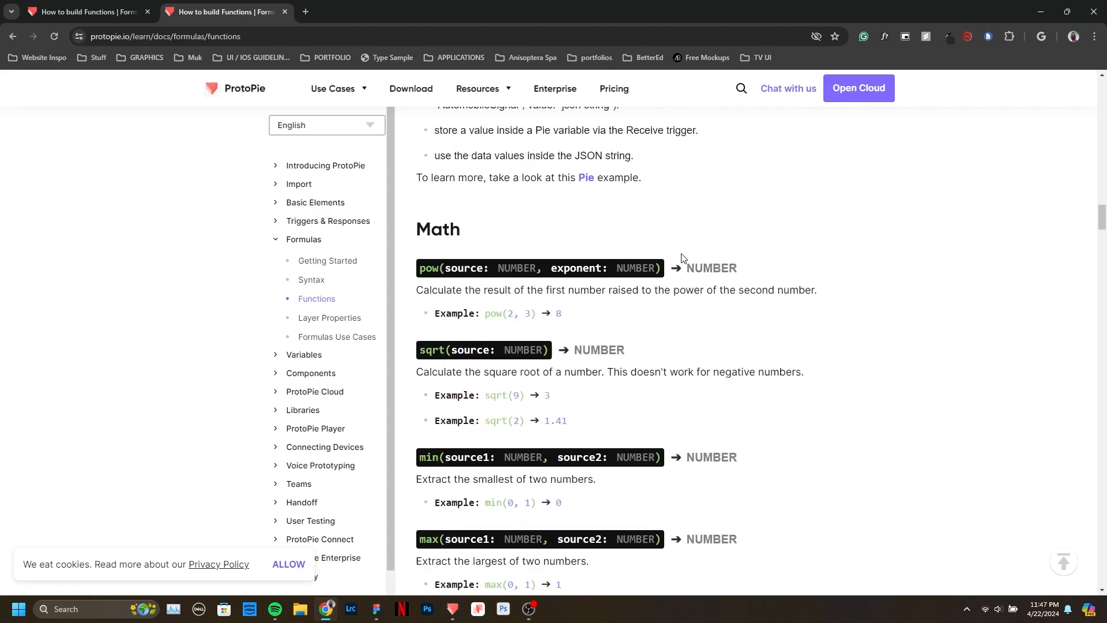
scroll(682, 257, "up", 15)
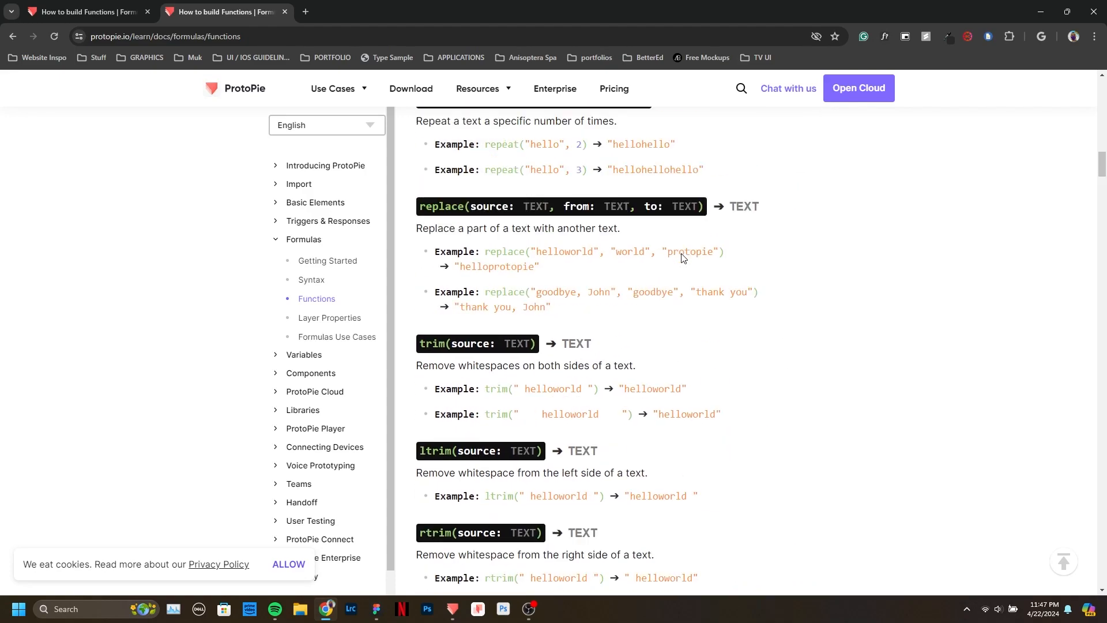
scroll(610, 384, "down", 2)
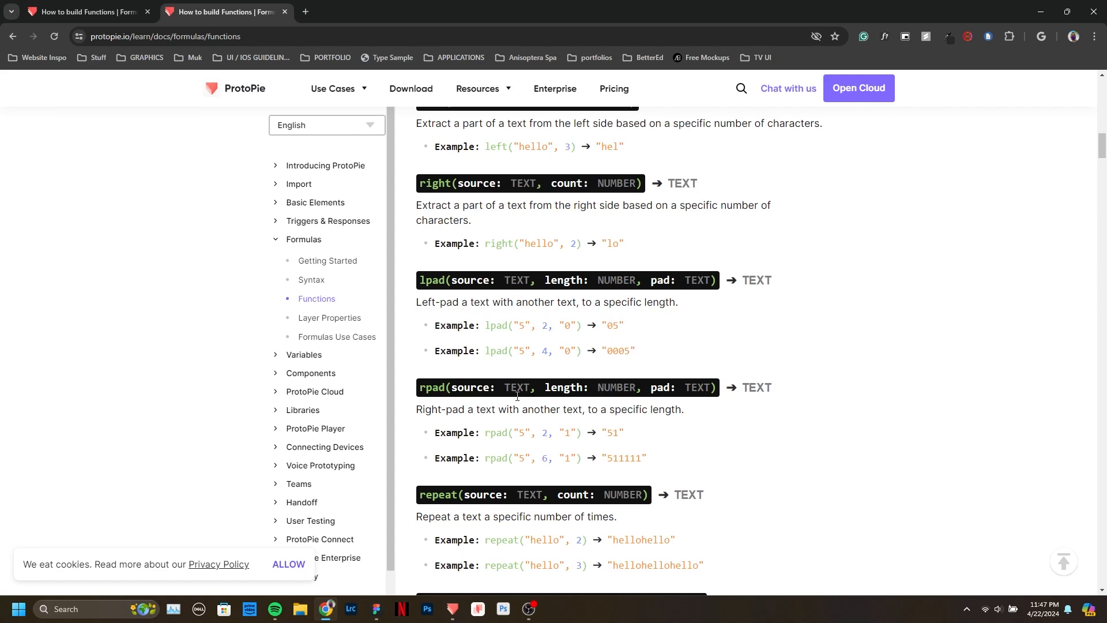
Switch back to ProtoPie and enter the minutes part of the 1:10 layer's formula as floor(songCurrentTime/60).
left_click(452, 609)
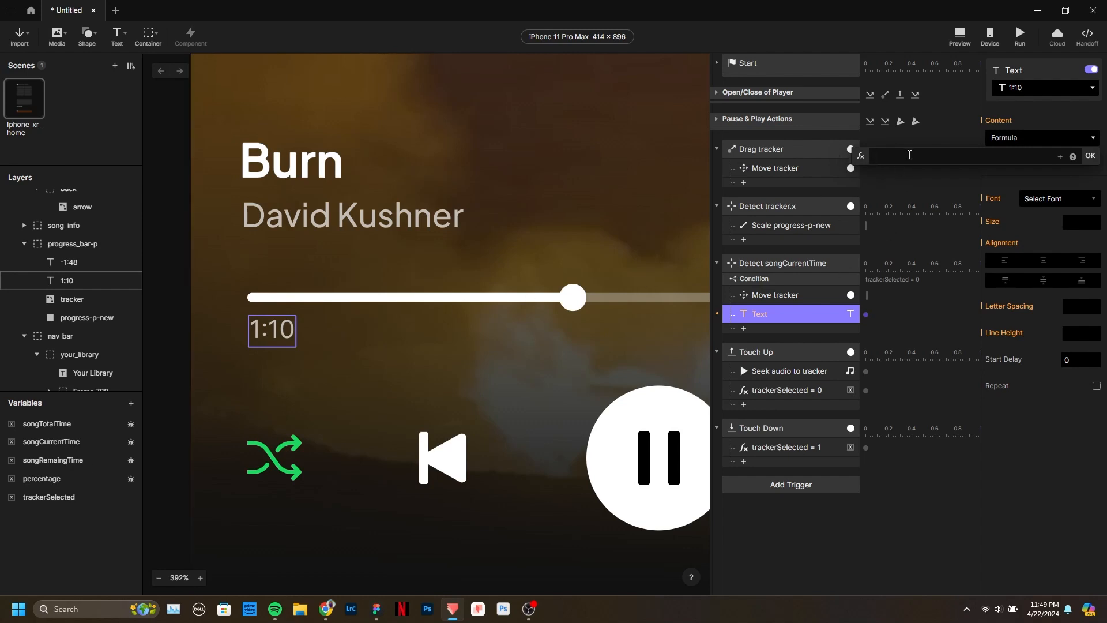
type("fl")
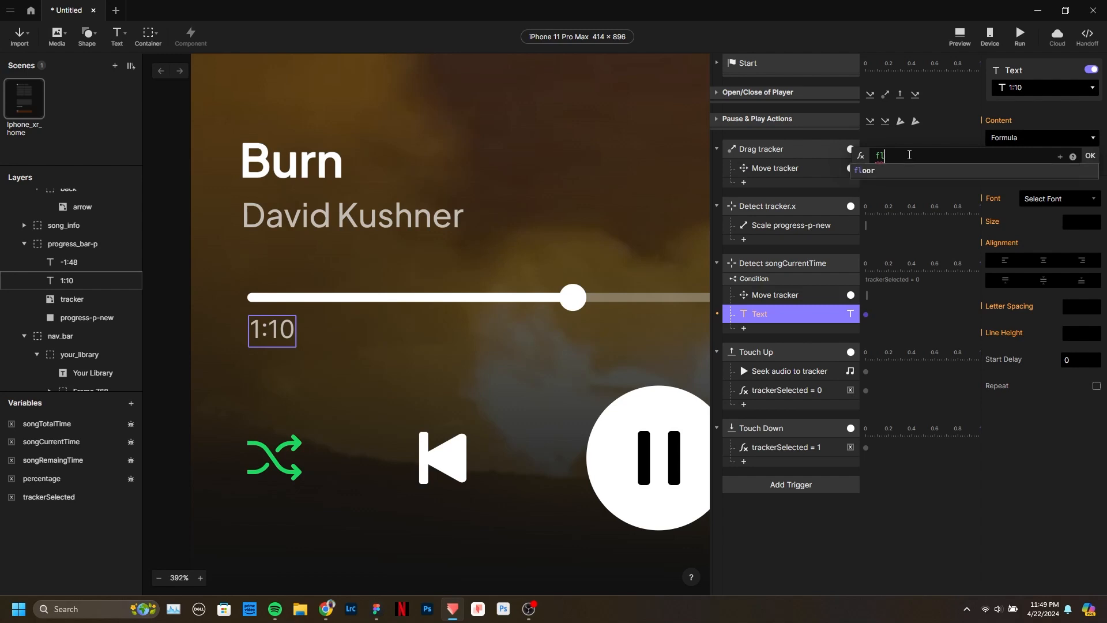
type("oor()s")
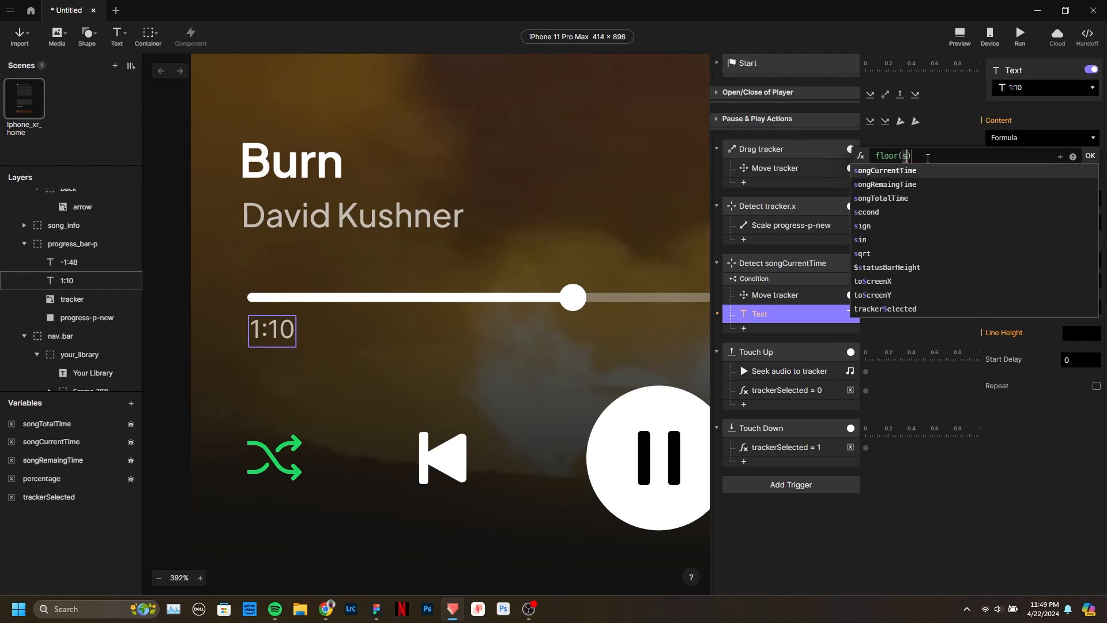
left_click(911, 173)
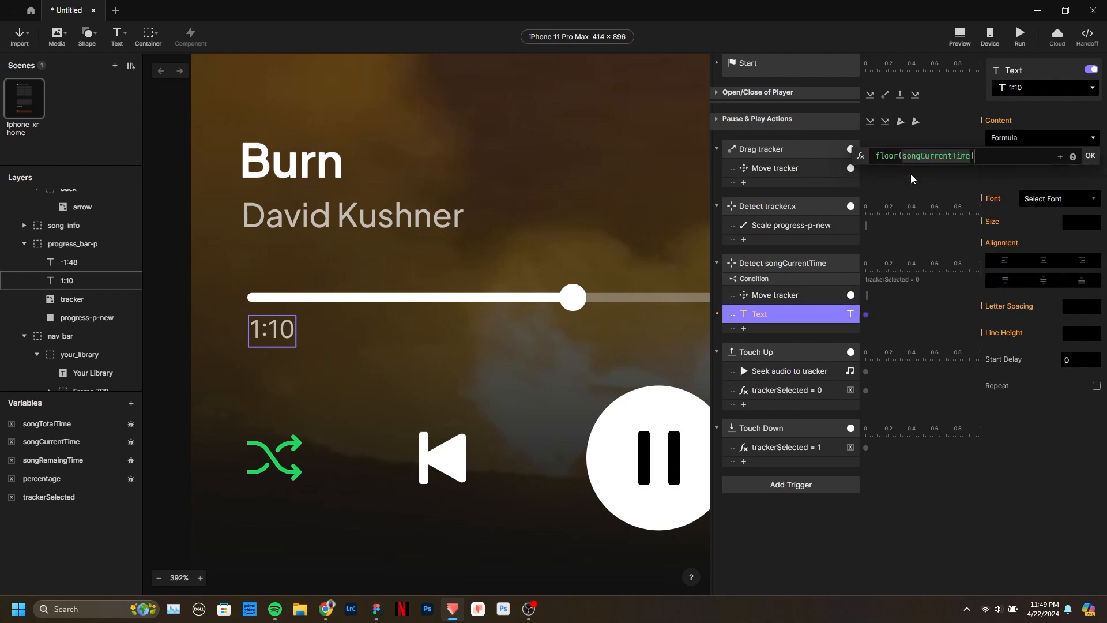
type("/60")
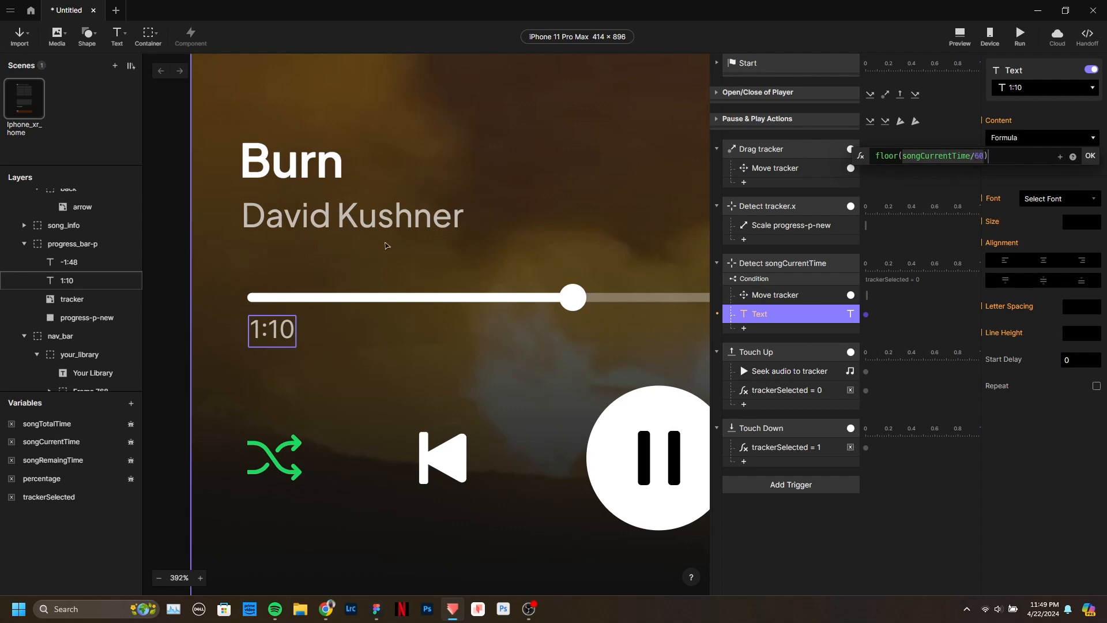
left_click(987, 157)
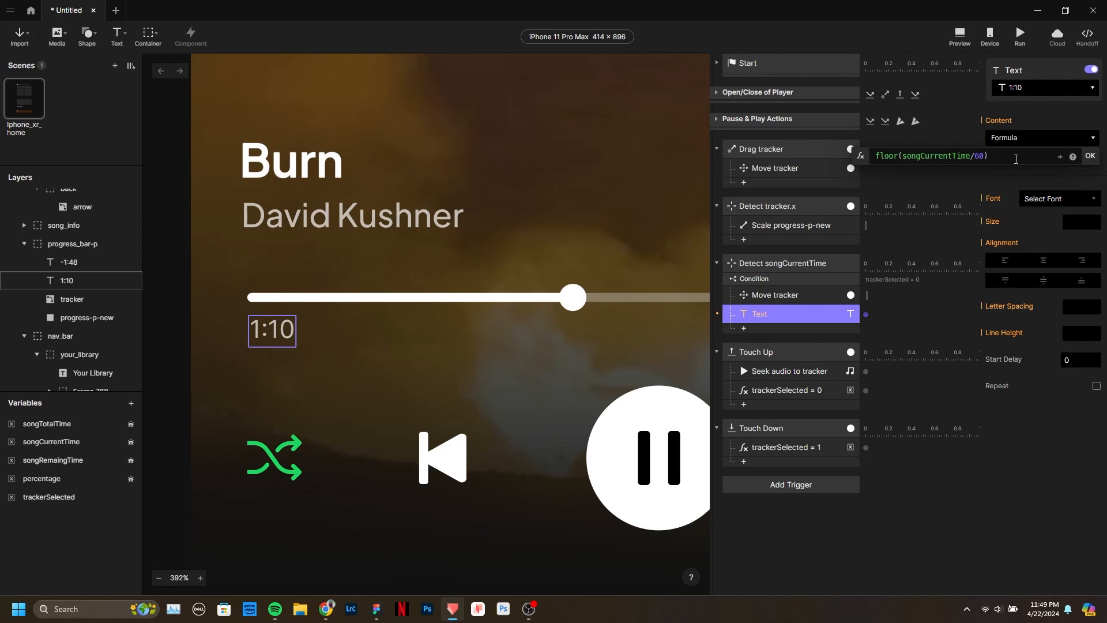
Append the separator and zero-padded seconds to the elapsed-time formula with + ":" + lpad(songCurrentTime%60,2,"0").
type("+")
type("\":\" + lp")
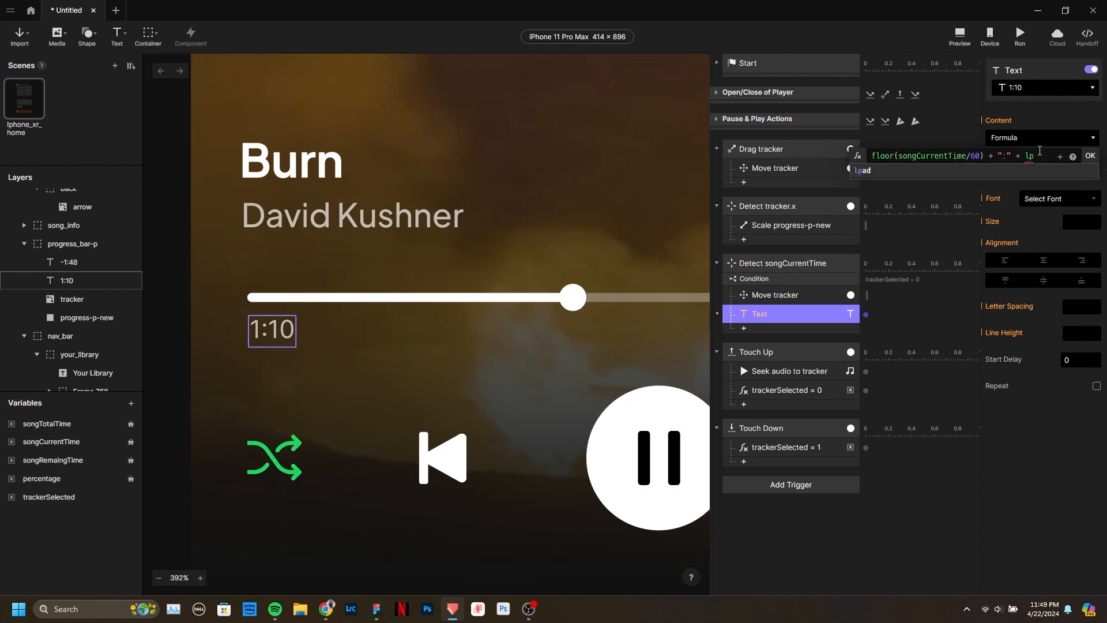
left_click(950, 170)
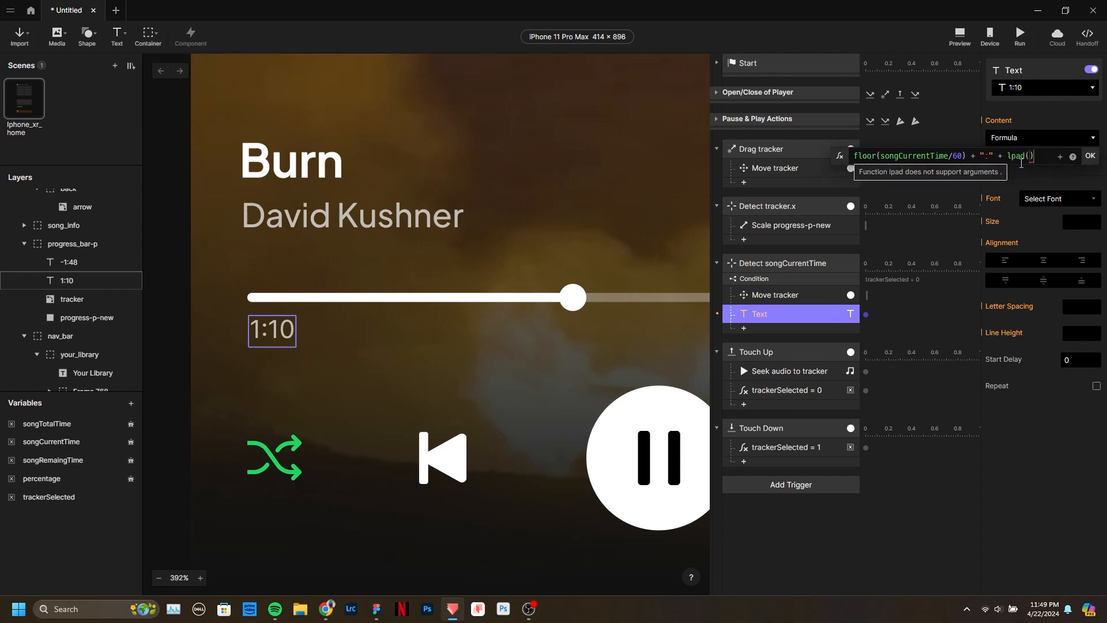
type("songCurrentTime")
left_click(983, 170)
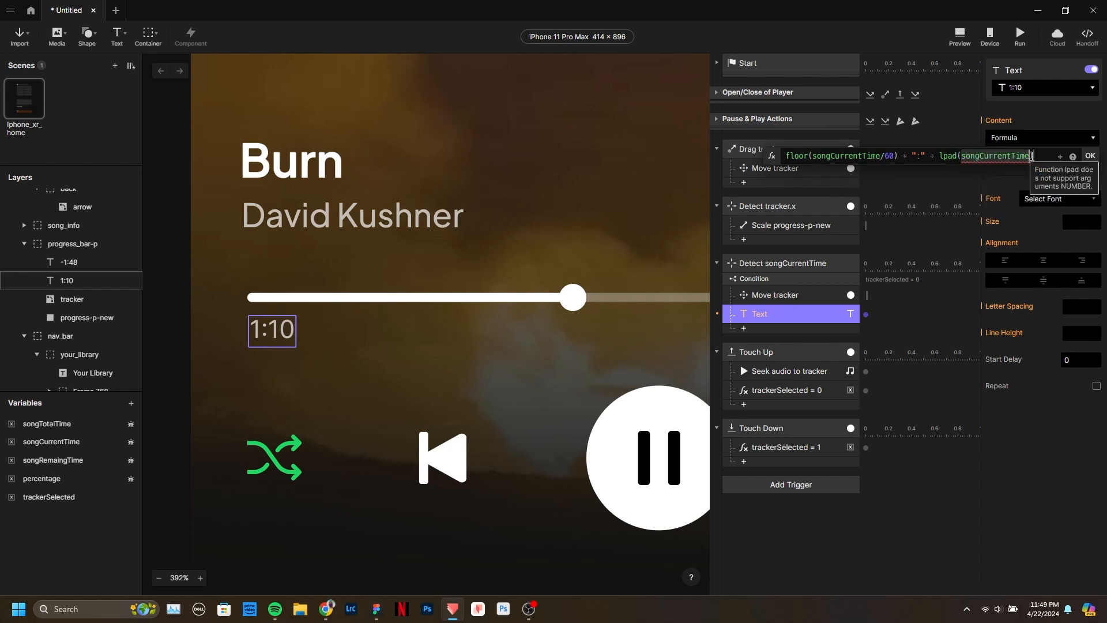
type("%")
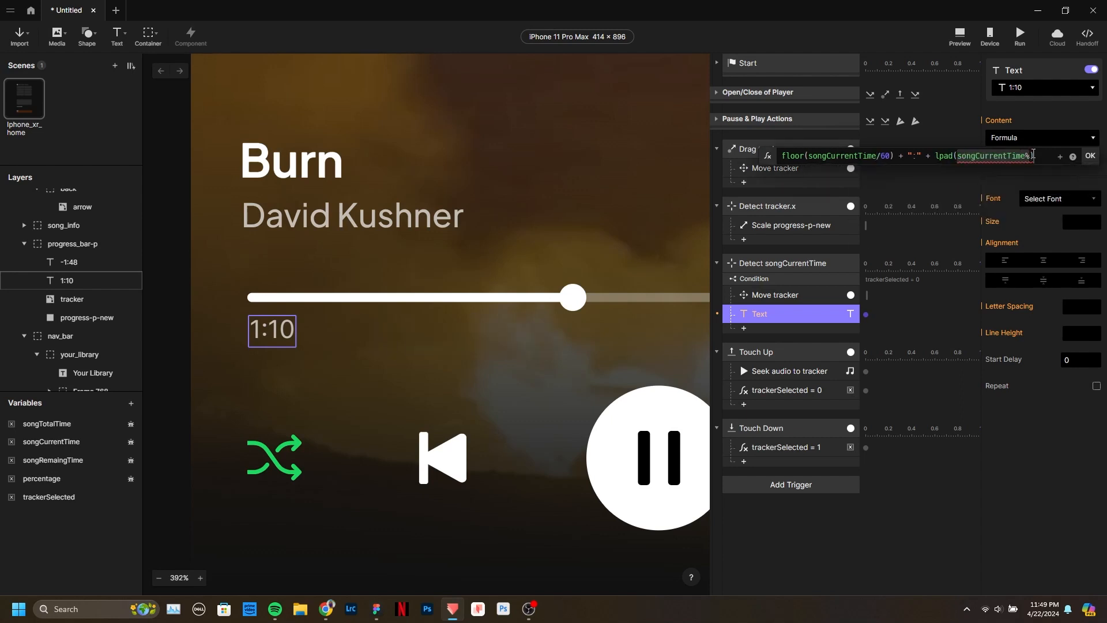
type("60,2,\"0\"")
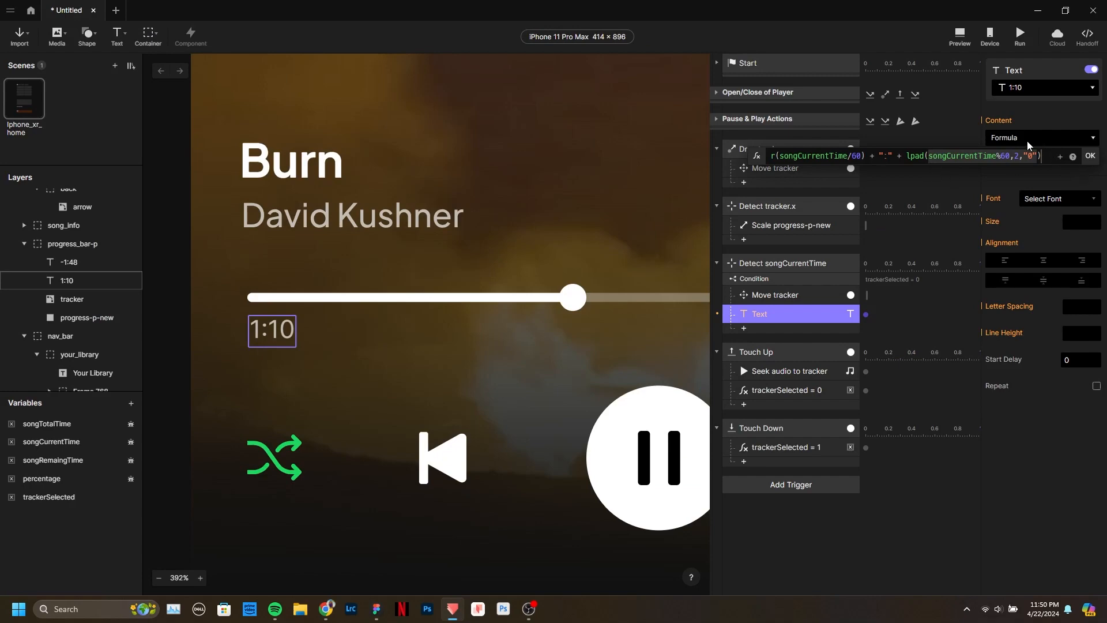
Review the Modulo Operation section and its 5 % 2 example on the formula Syntax page in the browser.
left_click(1032, 8)
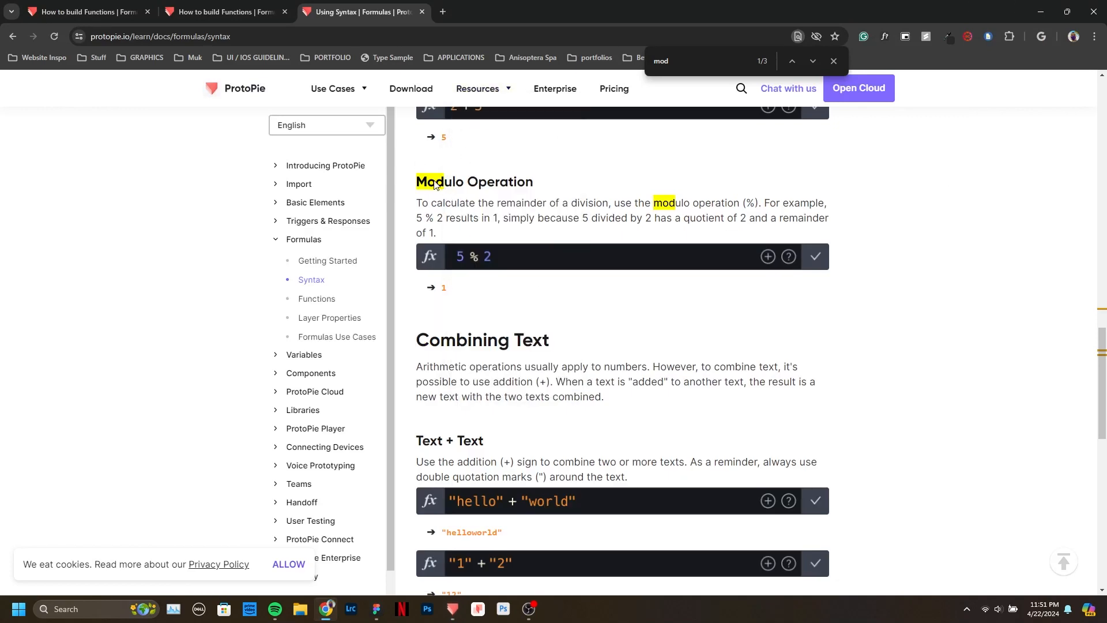
left_click(834, 60)
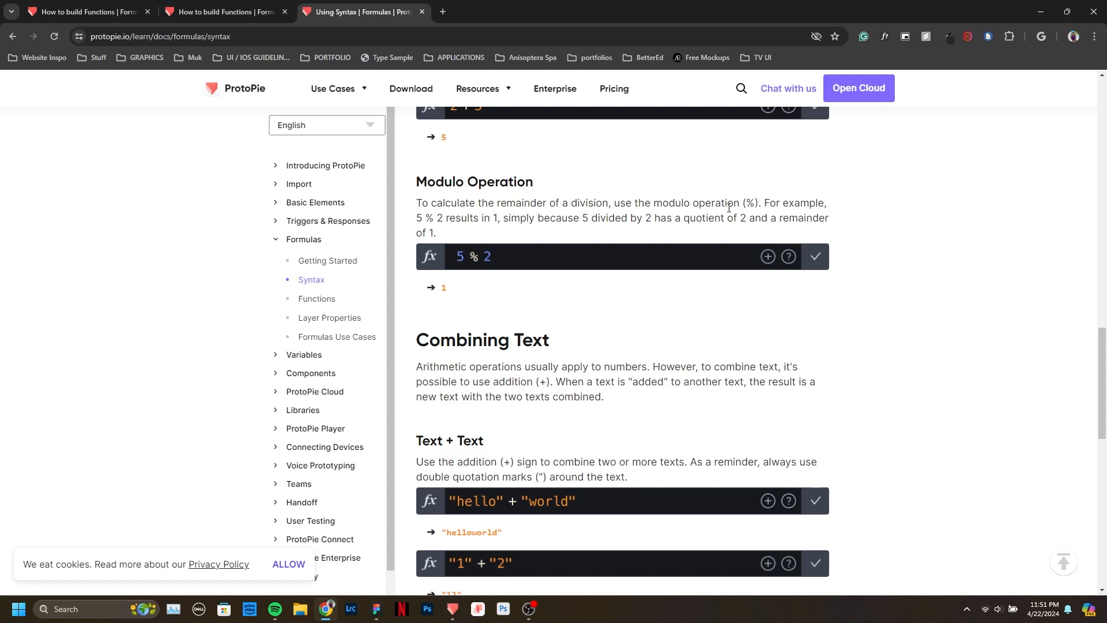
double_click(443, 287)
Switch back to ProtoPie and apply the completed elapsed-time formula to the 1:10 layer's Text response.
left_click(453, 609)
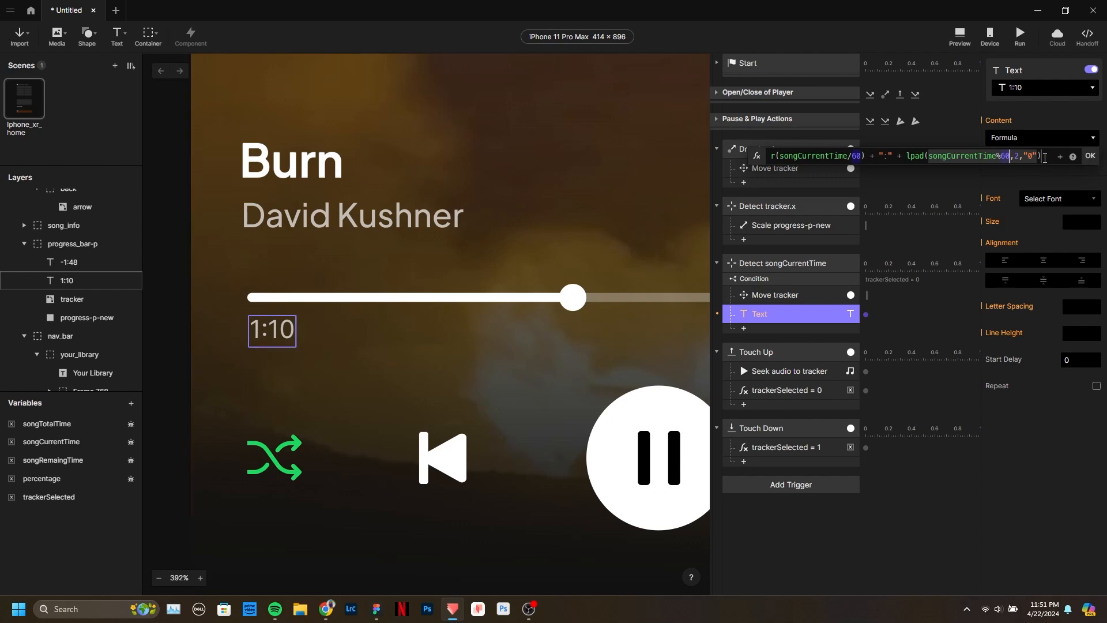
key("ctrl+a")
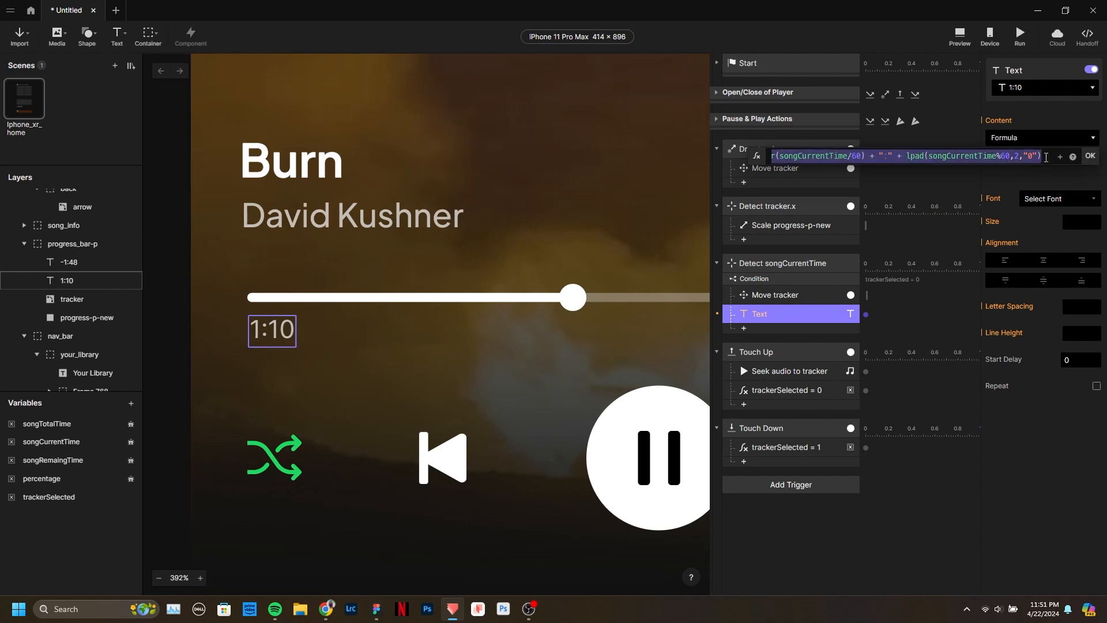
left_click(1090, 156)
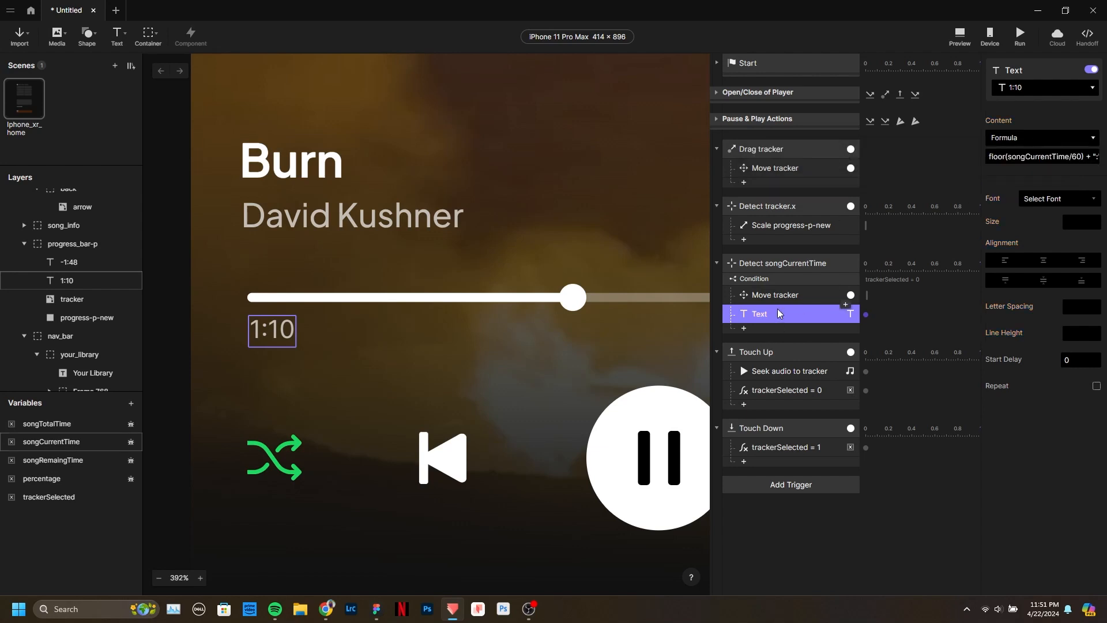
Rename the Text response under Detect songCurrentTime as Current Time and duplicate it.
double_click(760, 315)
type("Current Time")
key("Return")
key("ctrl+d")
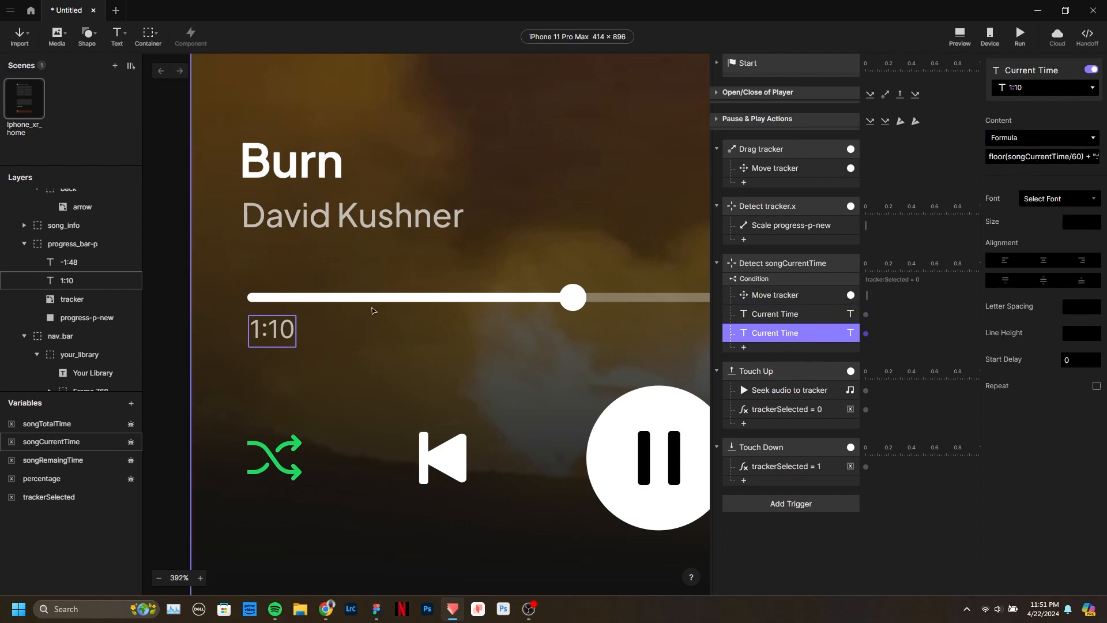
Set the target of the duplicated Current Time response to the -1:48 layer.
scroll(314, 294, "down", 5)
scroll(447, 303, "up", 5)
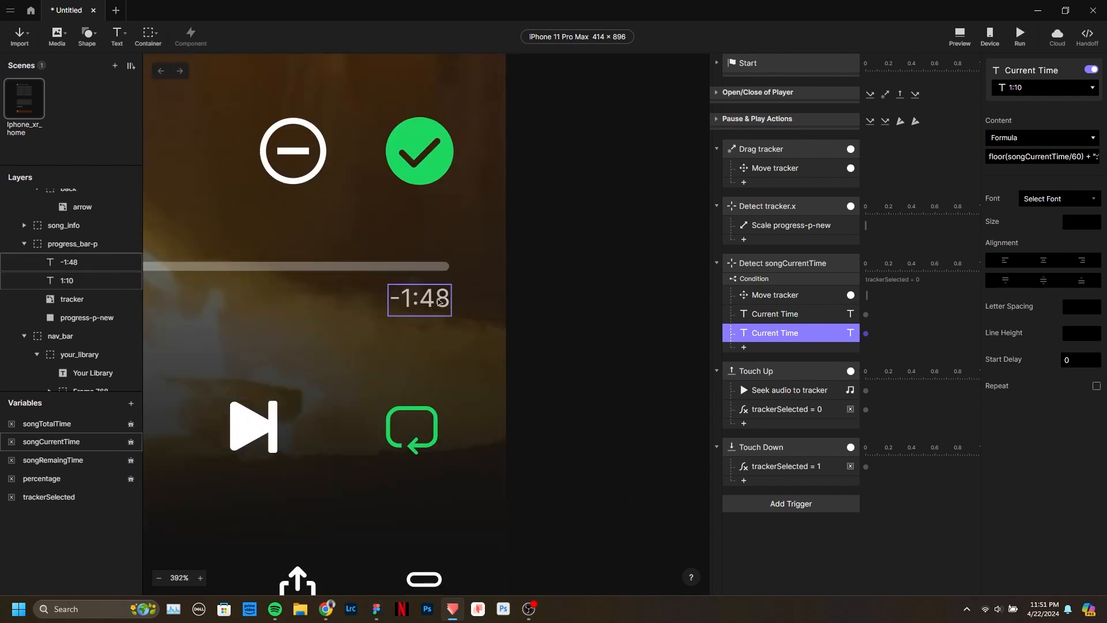
left_click(437, 299)
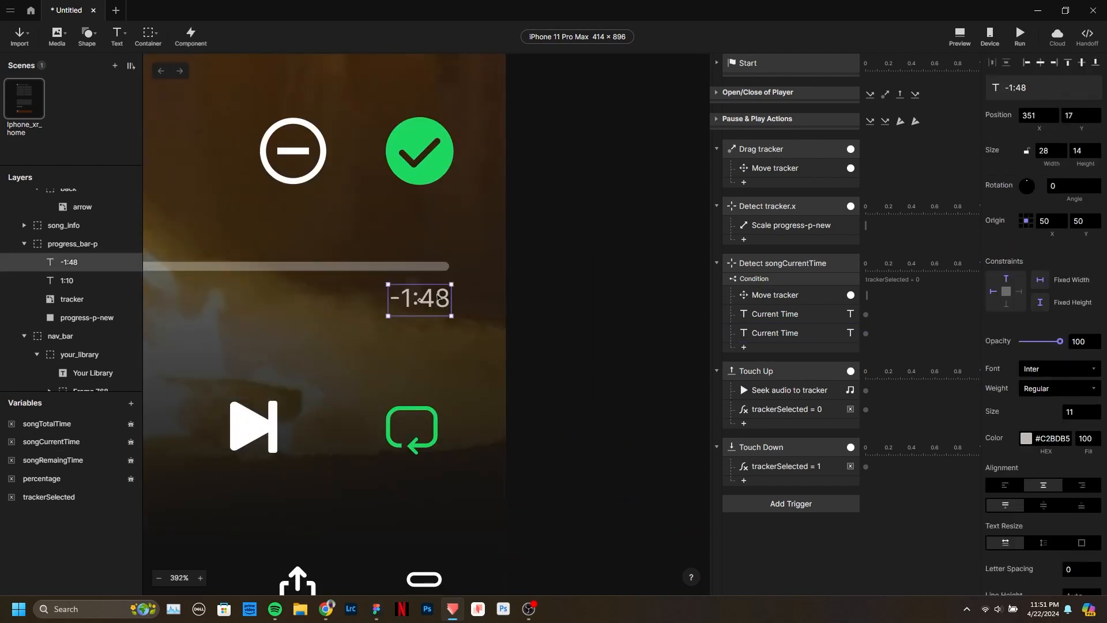
left_click(807, 333)
left_click(1044, 87)
Replace songCurrentTime with songRemaingTime in both the floor and lpad parts of the -1:48 layer's formula.
left_click(1075, 154)
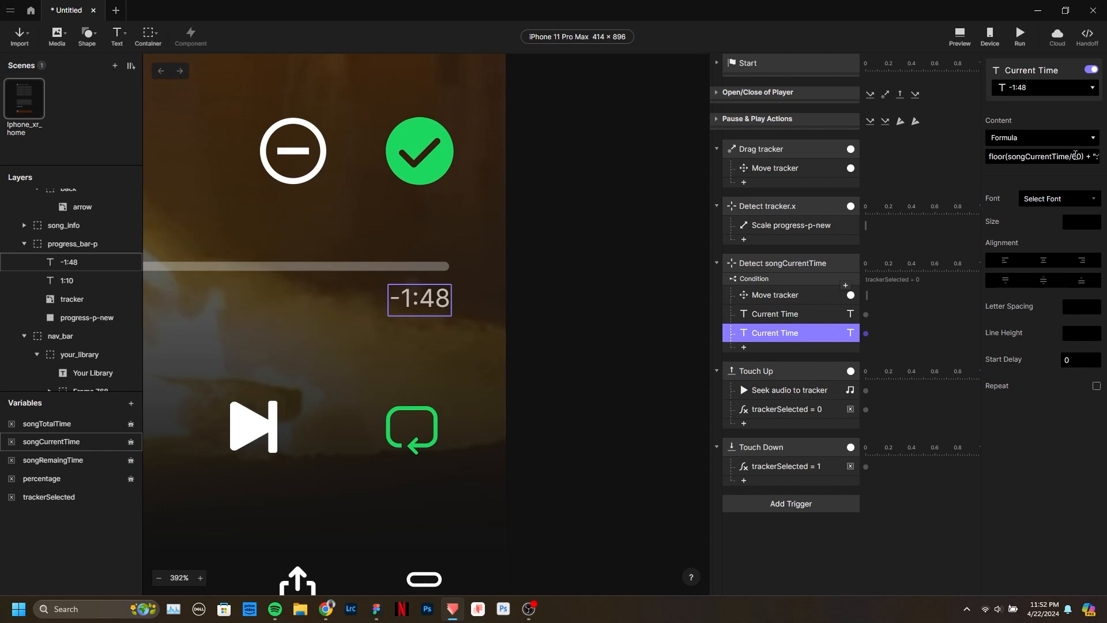
double_click(922, 155)
type("re/60) + \":\" + lpad")
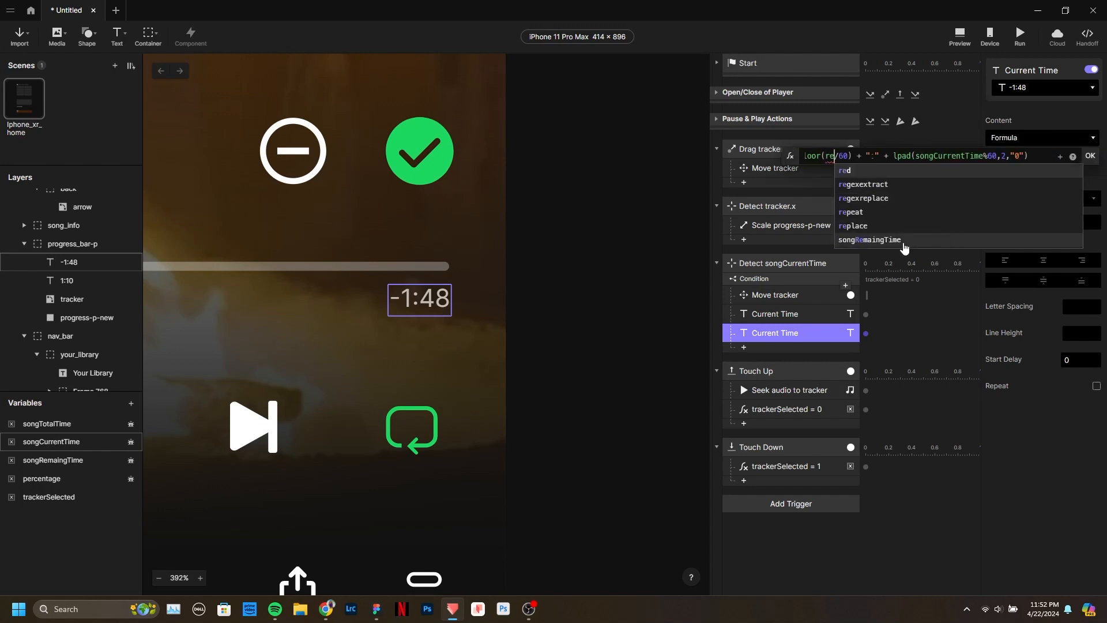
left_click(902, 240)
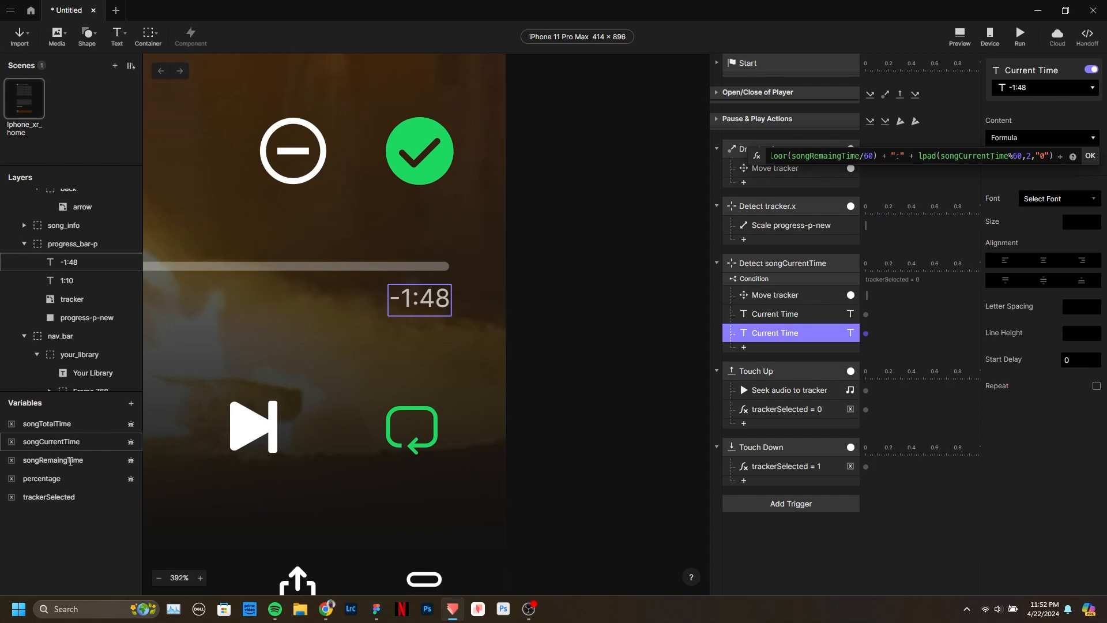
double_click(972, 156)
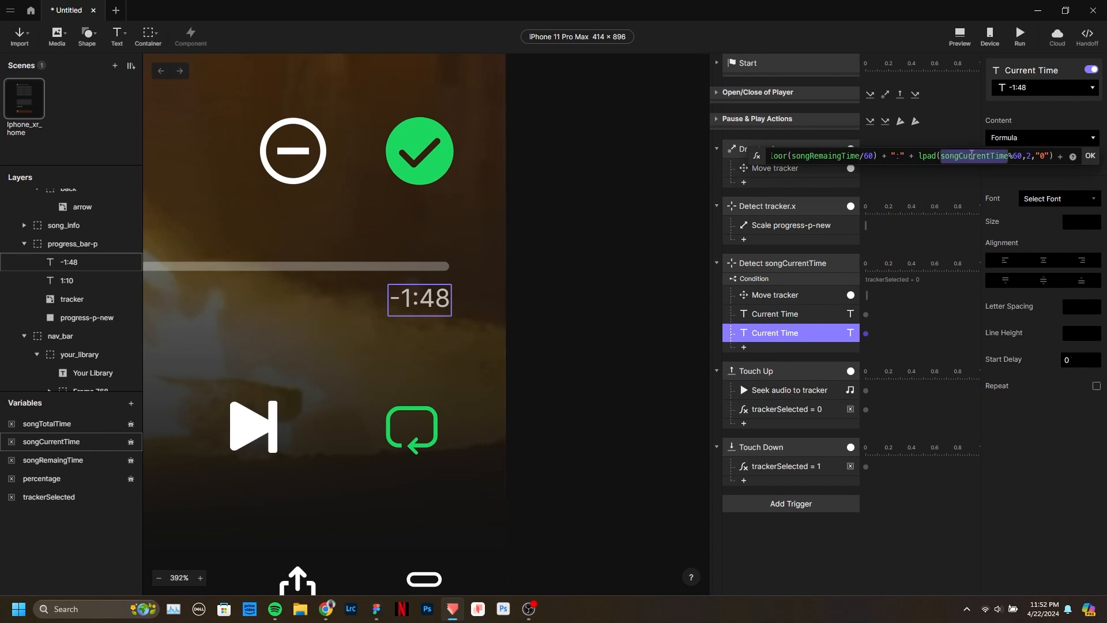
type("son")
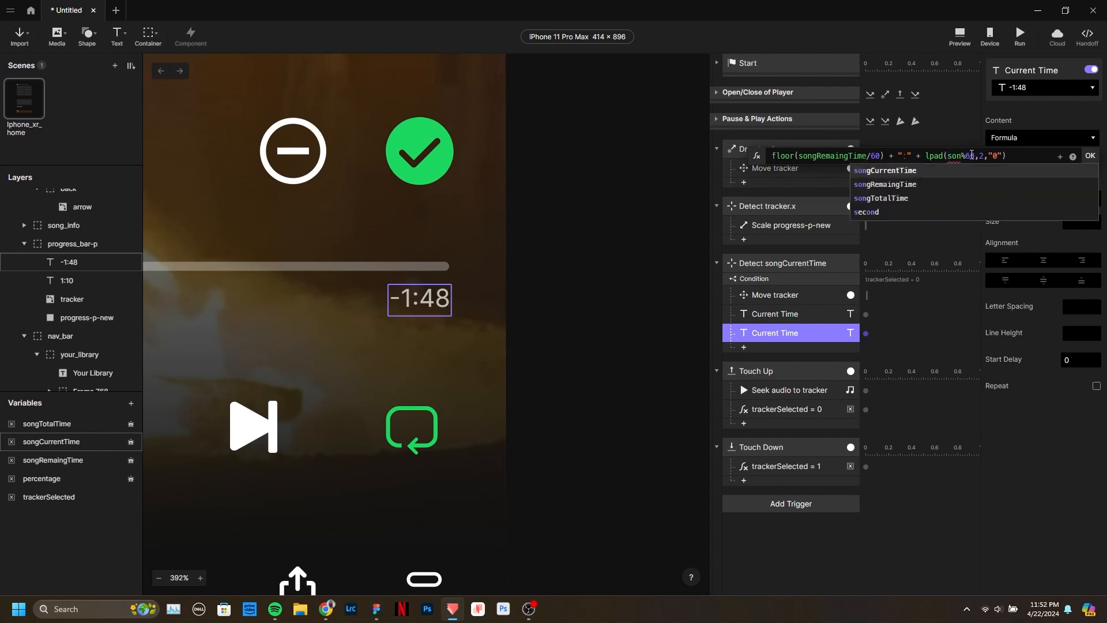
left_click(942, 186)
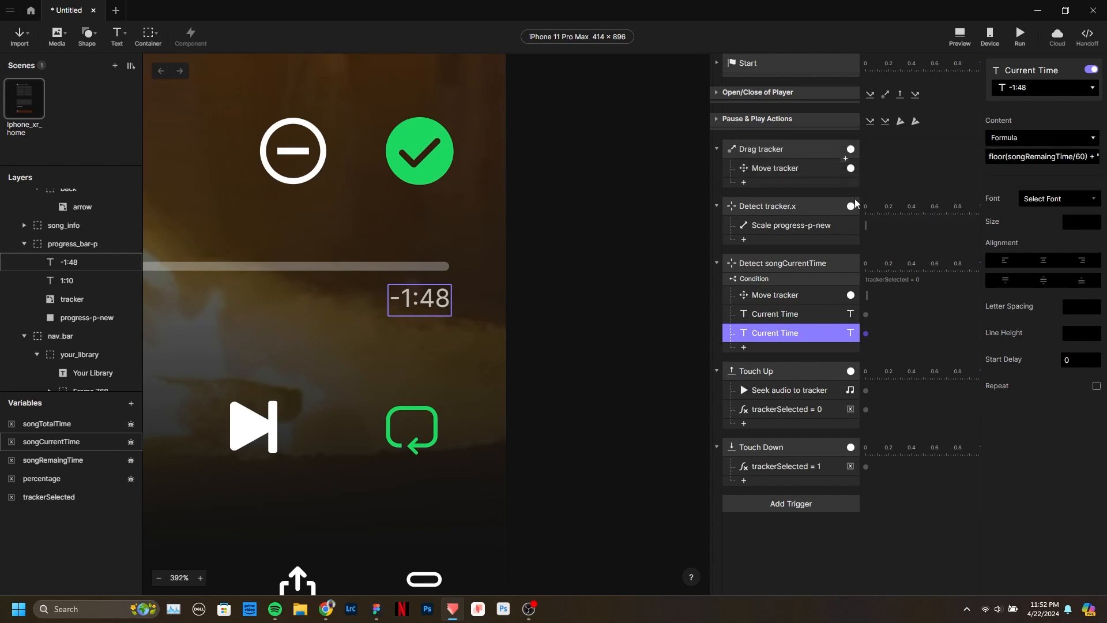
Rename the duplicated response targeting the -1:48 layer as Remaining Time and deselect it.
double_click(776, 331)
left_click(779, 332)
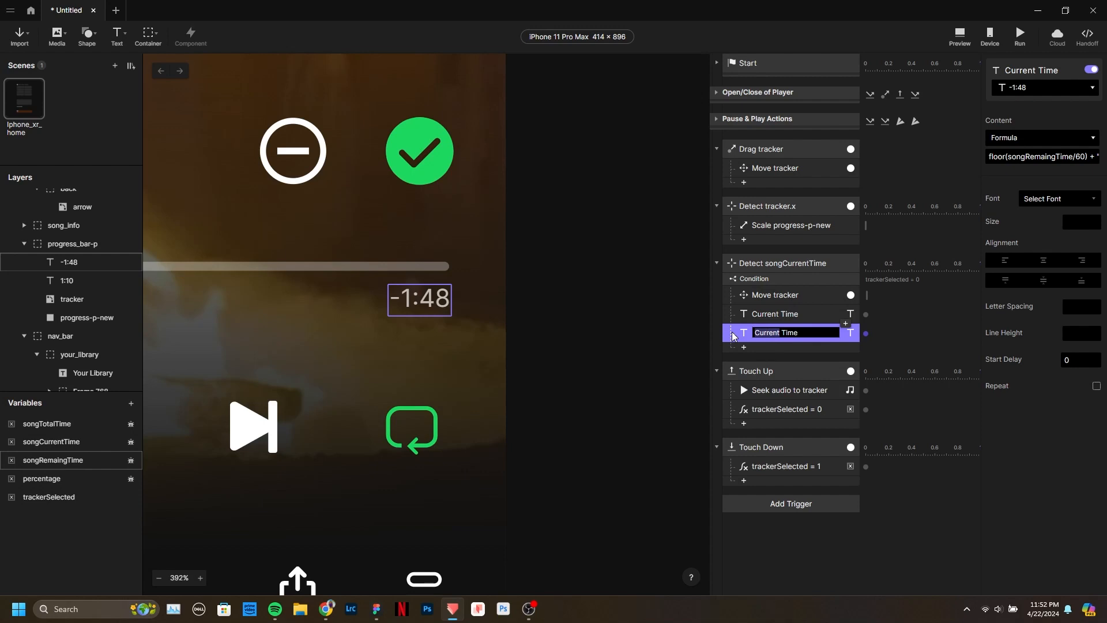
type("Re")
key("Return")
left_click(695, 331)
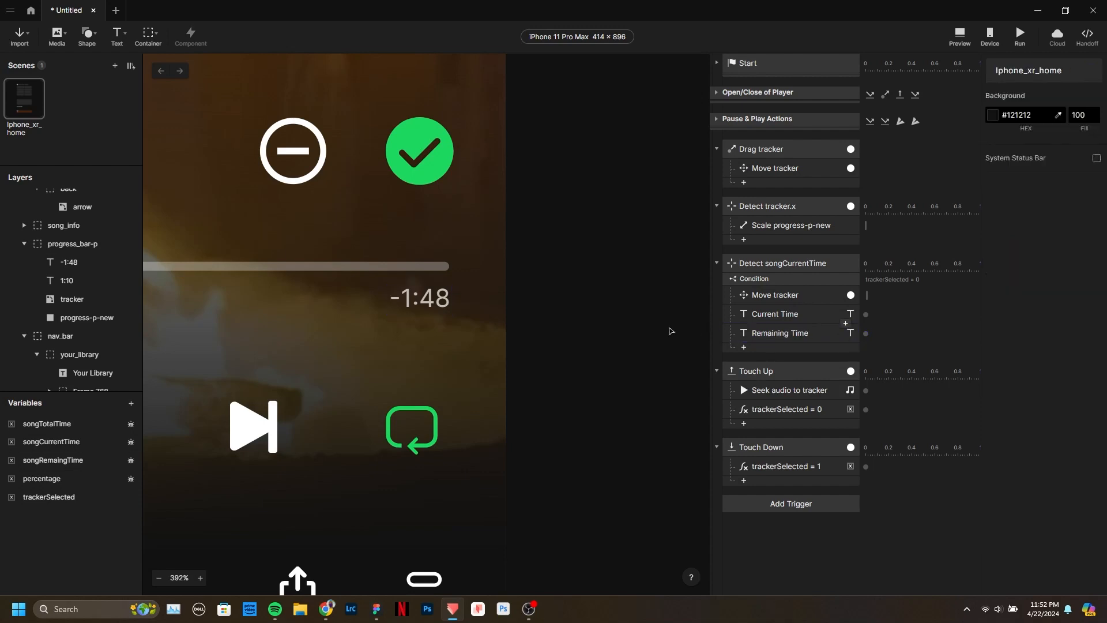
Turn off the on-canvas debug display of the percentage, songRemaingTime, songCurrentTime and songTotalTime variables.
scroll(678, 291, "down", 5)
scroll(311, 313, "down", 4)
scroll(415, 228, "up", 4)
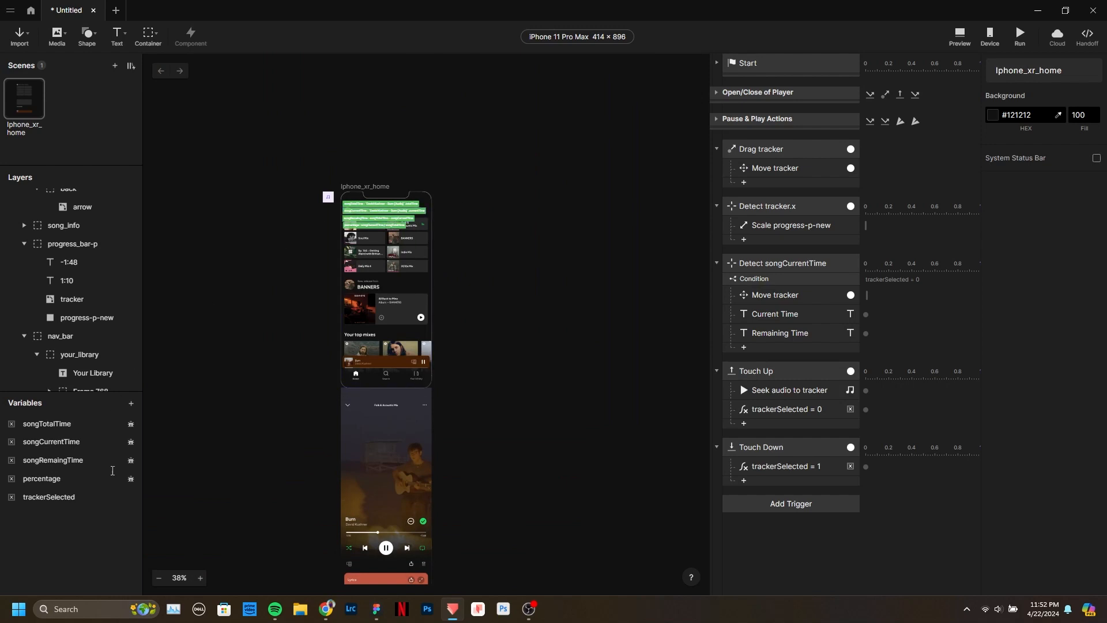
left_click(130, 479)
left_click(130, 460)
left_click(132, 441)
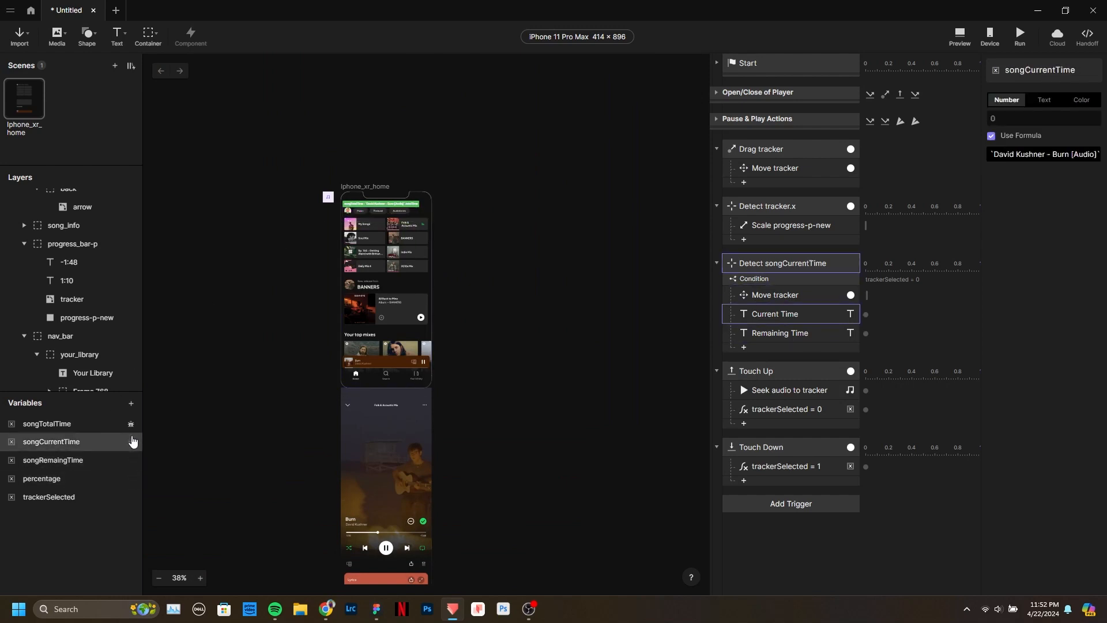
Preview the prototype, open the full-screen player to check both time texts during playback, pause the song and close the preview.
left_click(959, 35)
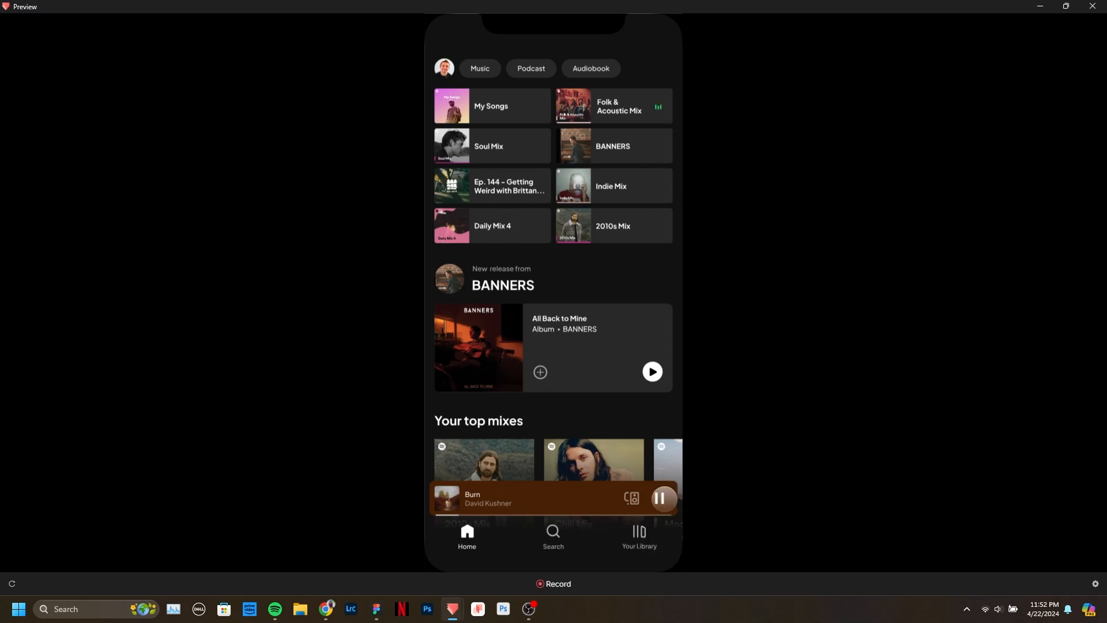
left_click(662, 498)
left_click(576, 499)
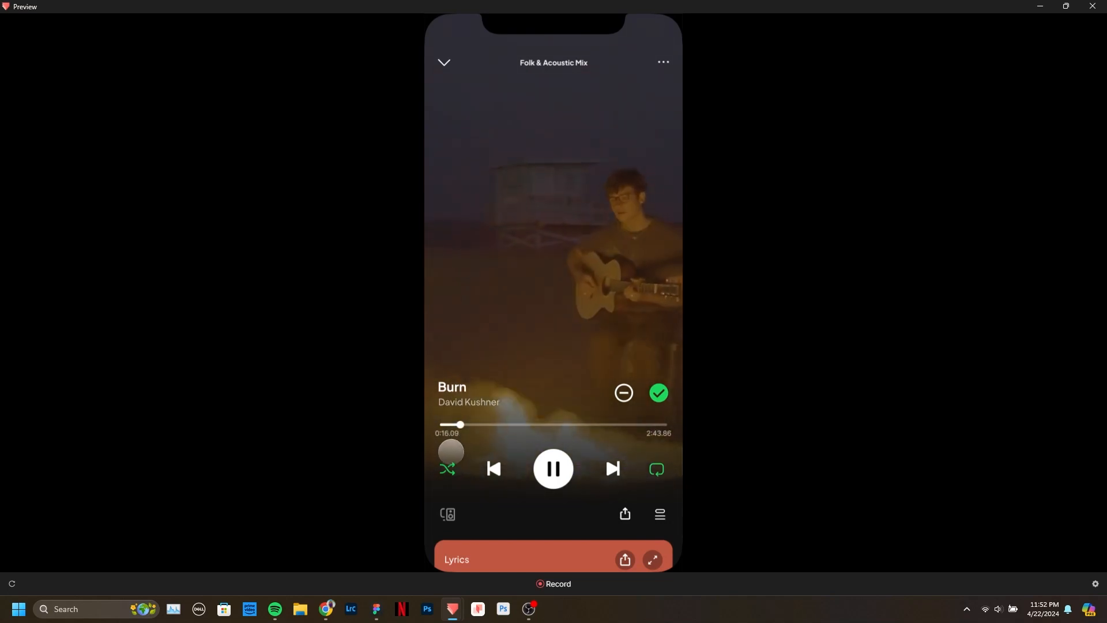
left_click(528, 460)
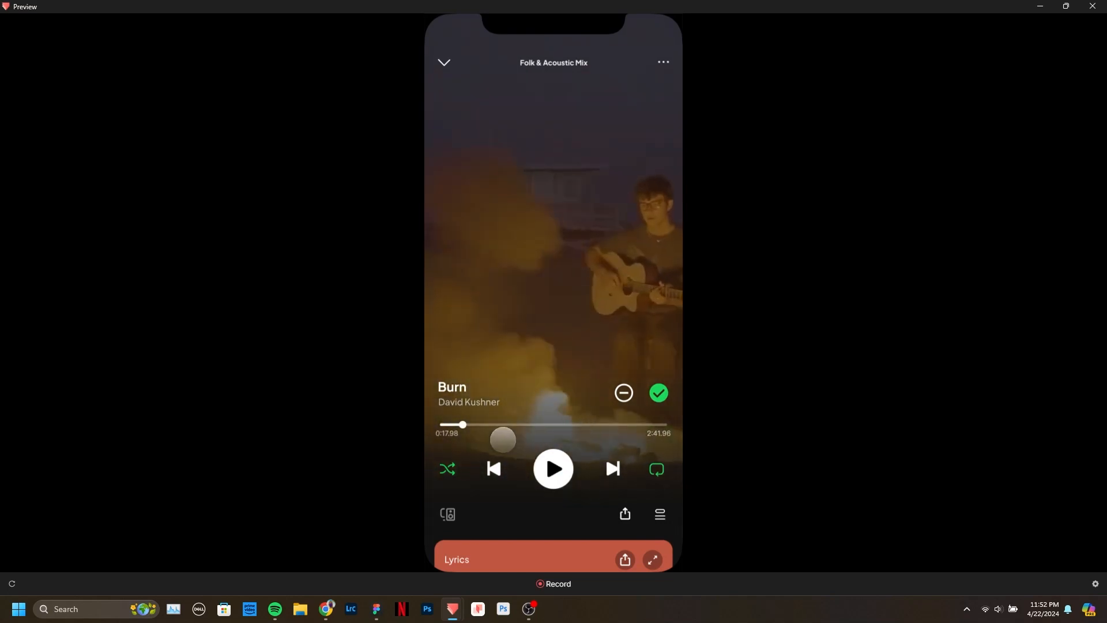
left_click(1092, 5)
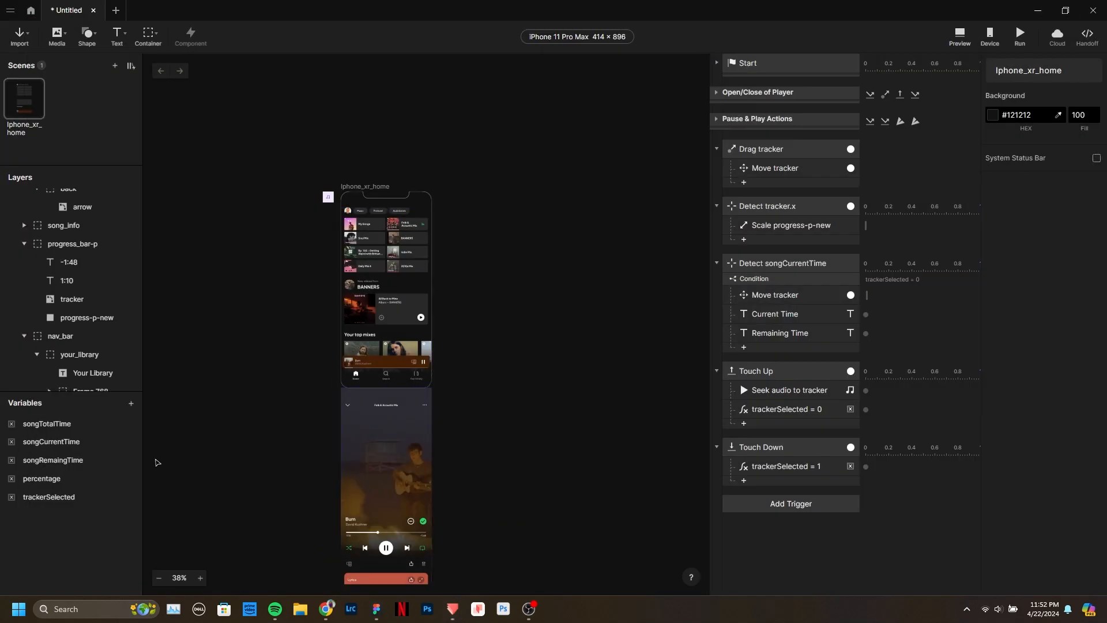
Turn the on-canvas debug display back on for percentage, songRemaingTime, songCurrentTime and songTotalTime.
left_click(132, 480)
left_click(131, 460)
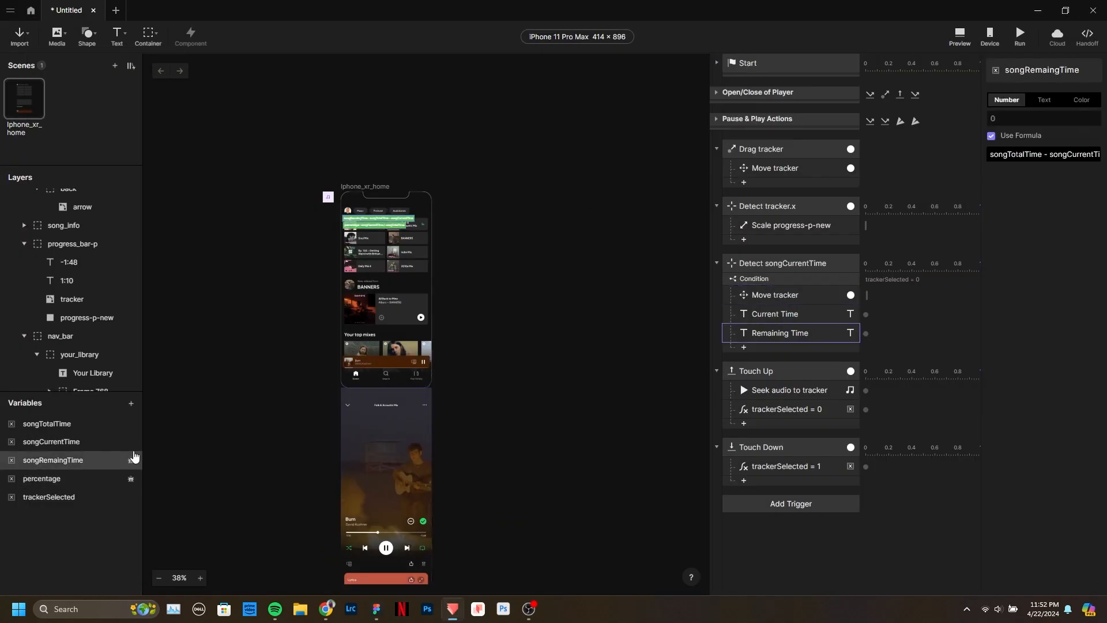
left_click(132, 443)
left_click(131, 425)
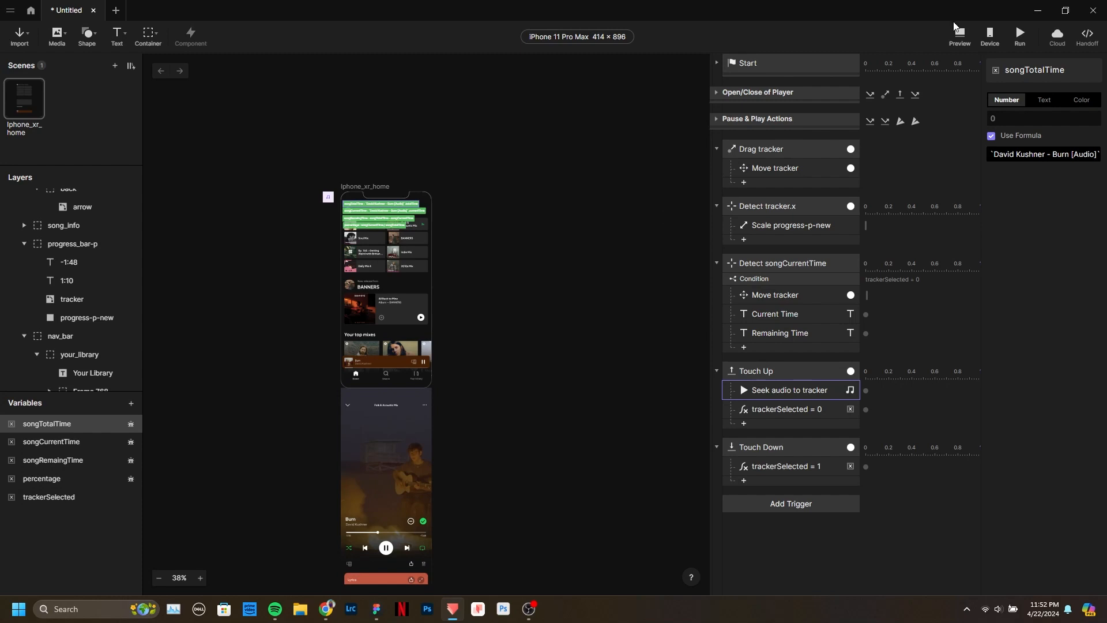
Preview the full-screen player with the variable values shown, pause the song to compare them with the time texts, and close the preview.
left_click(956, 29)
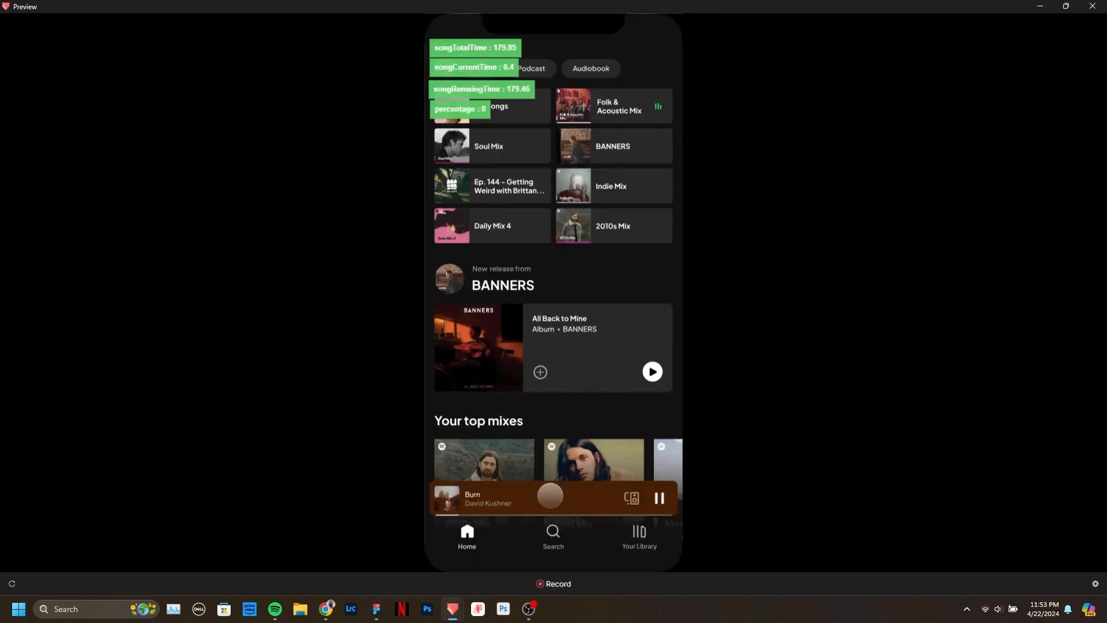
left_click(550, 496)
left_click(553, 469)
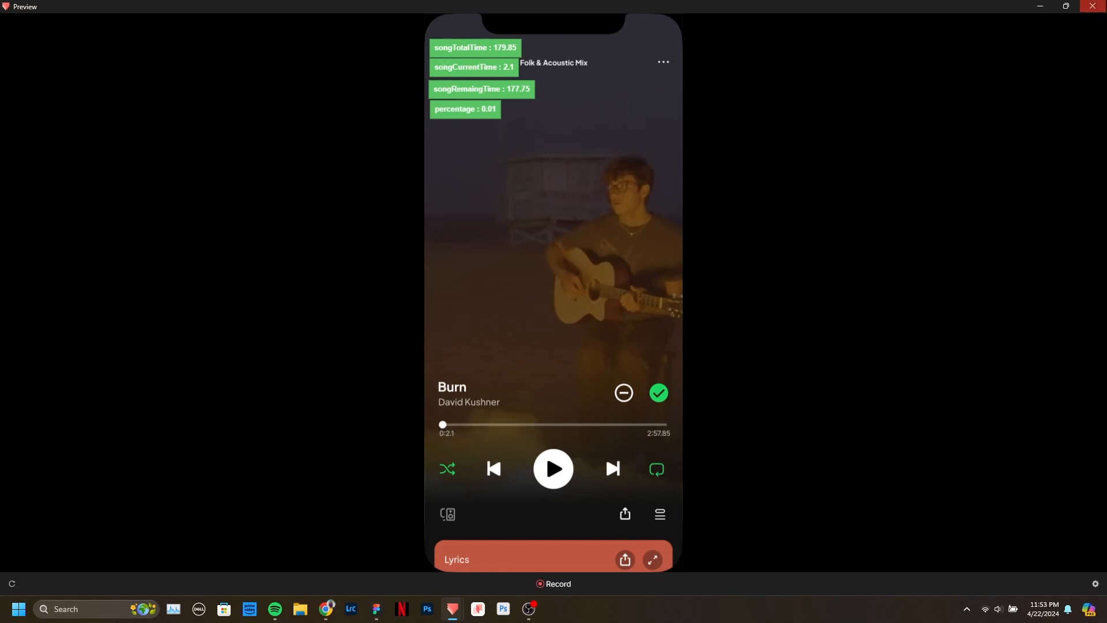
left_click(1092, 5)
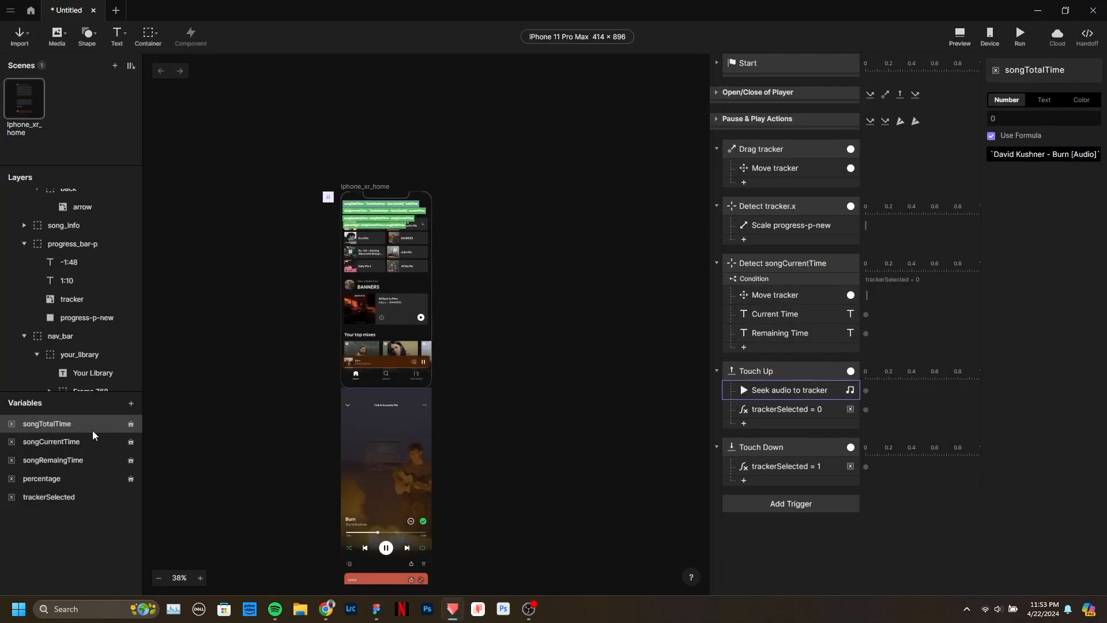
Wrap the songTotalTime variable's formula in floor so it reads floor(`David Kushner - Burn [Audio]`.totalTime).
left_click(1060, 149)
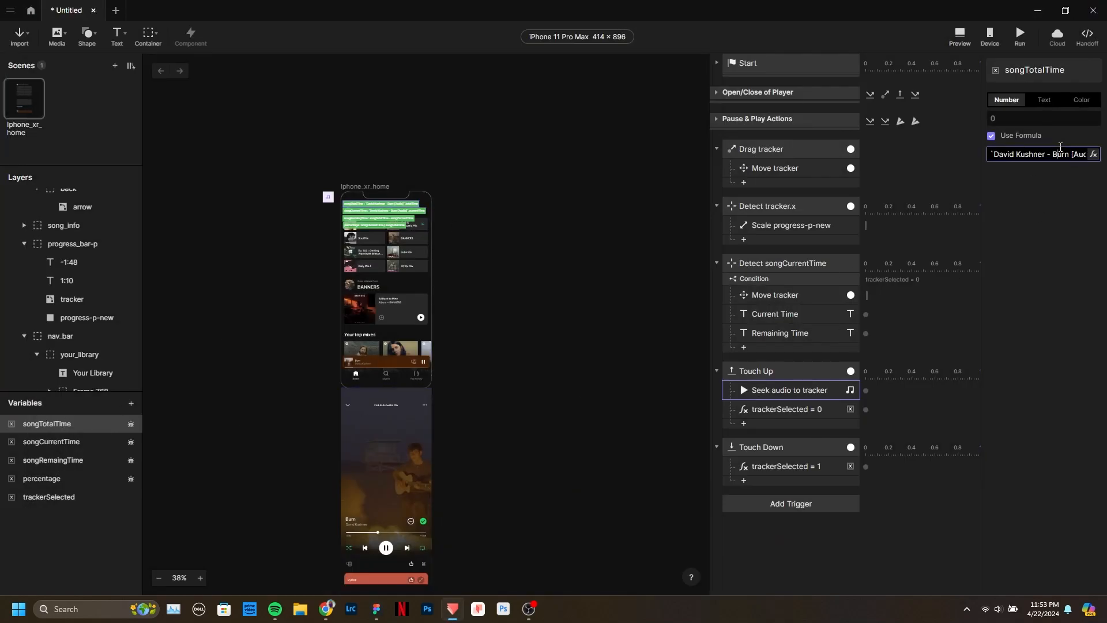
left_click(1094, 154)
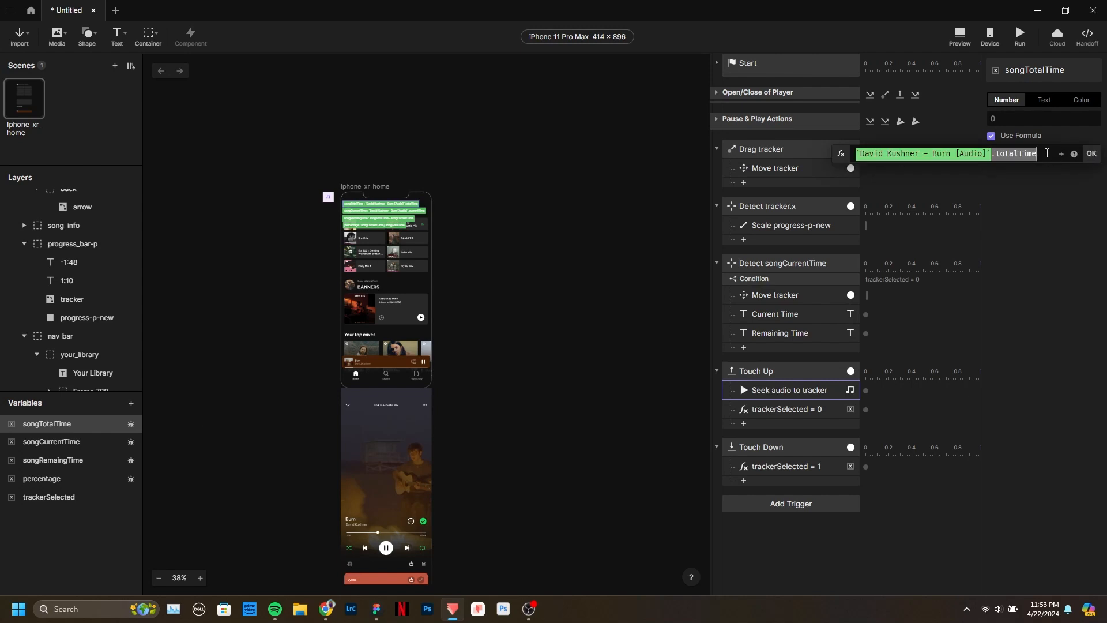
type(")")
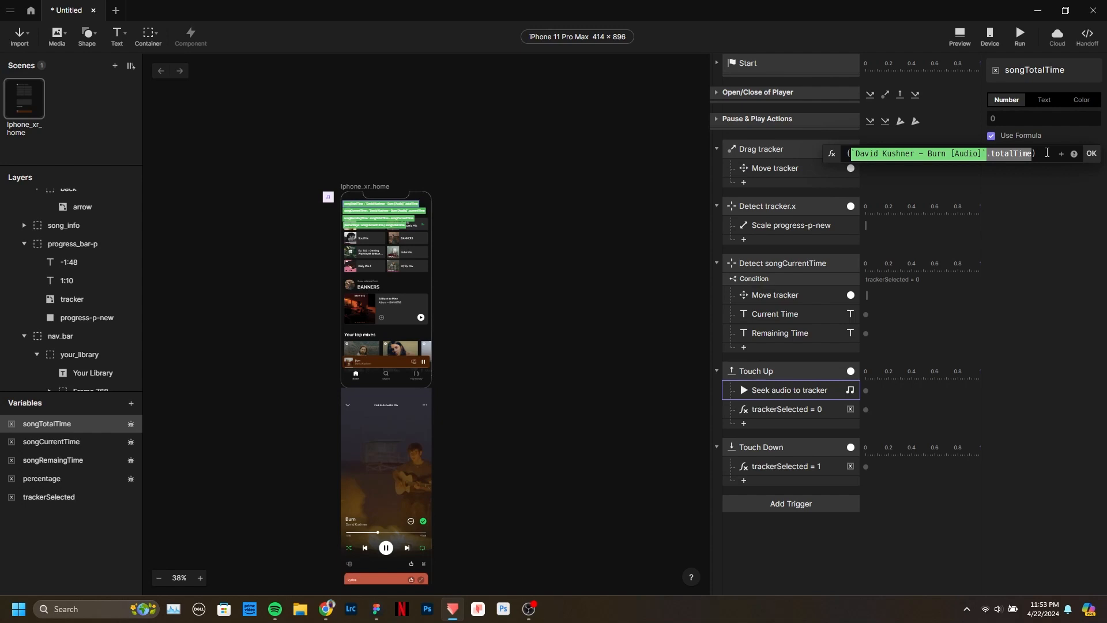
type("floor")
key("Return")
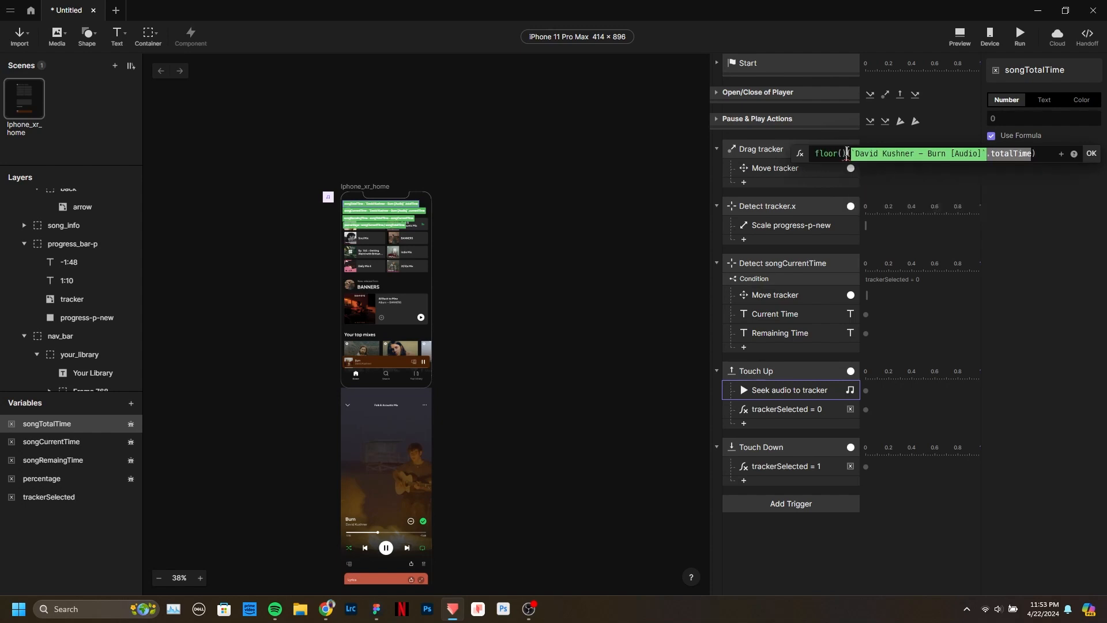
key("BackSpace")
key("BackSpace")
key("Return")
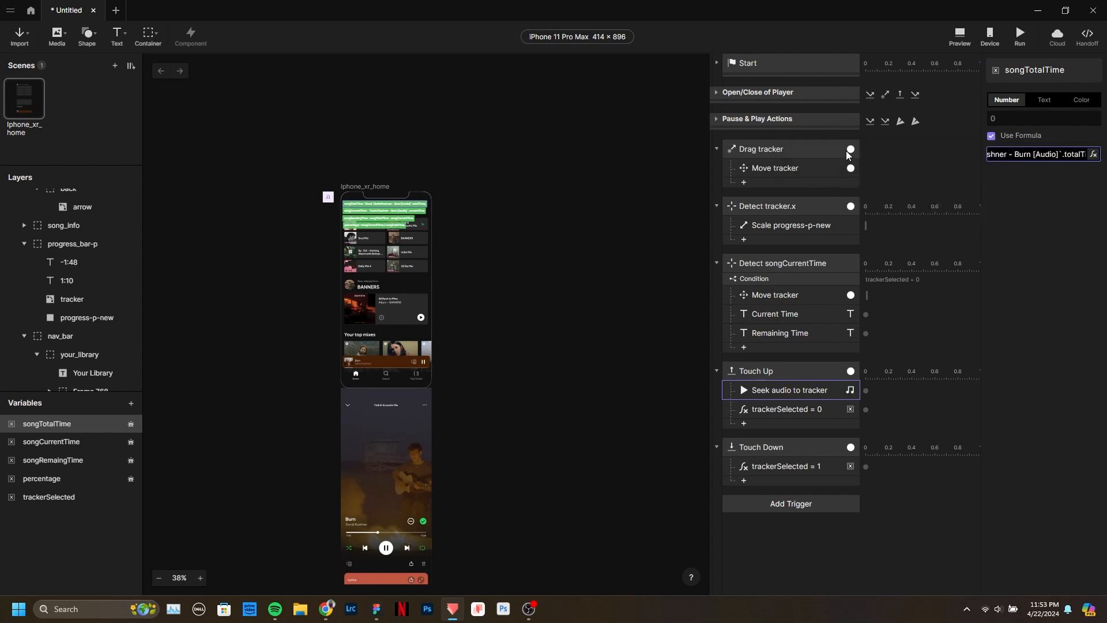
Wrap the songCurrentTime variable's formula in floor so it reads floor(`David Kushner - Burn [Audio]`.currentTime).
left_click(63, 441)
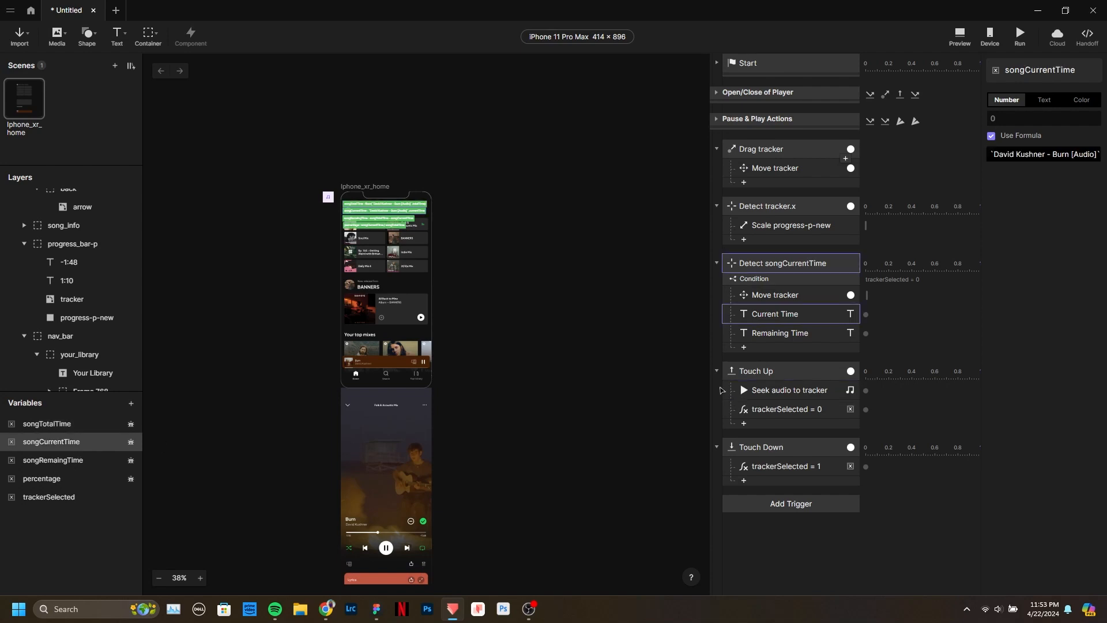
left_click(1093, 154)
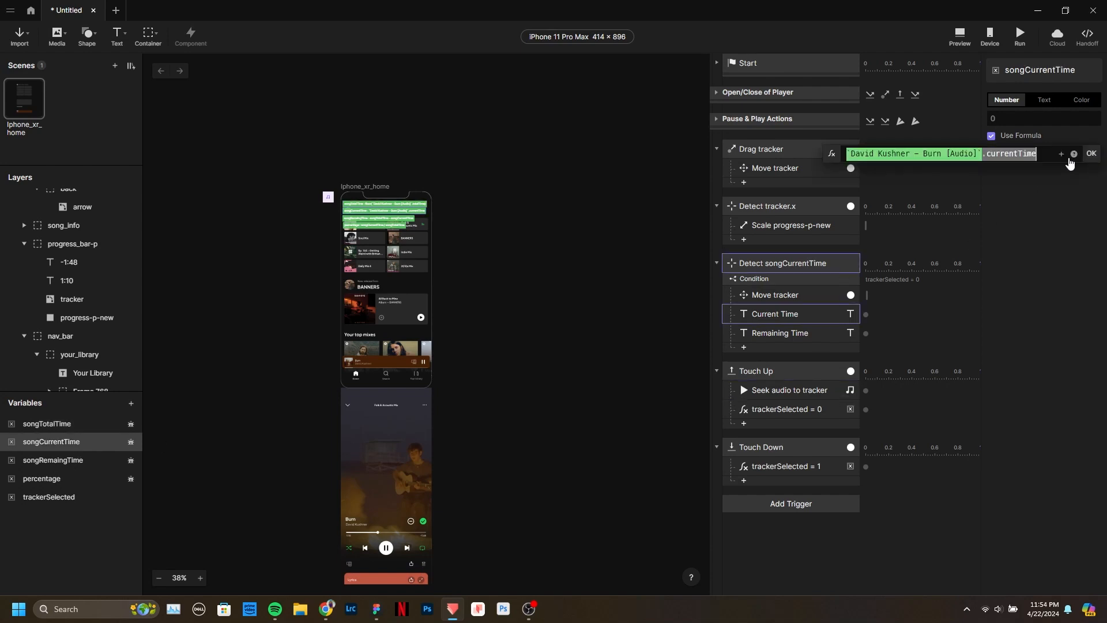
key("Home")
type("flo")
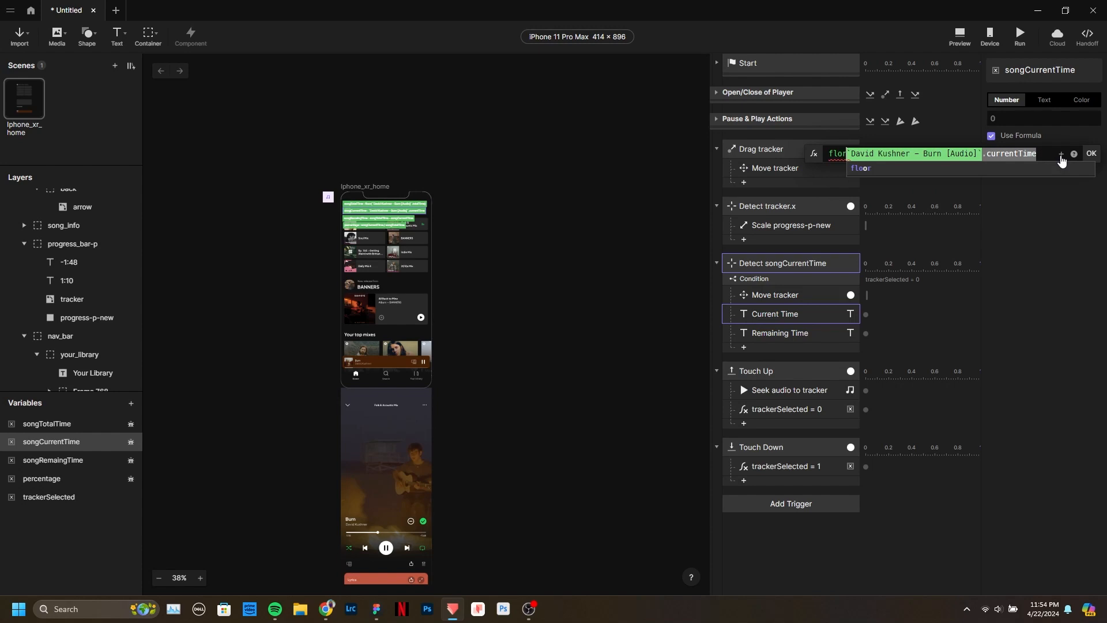
type("or(")
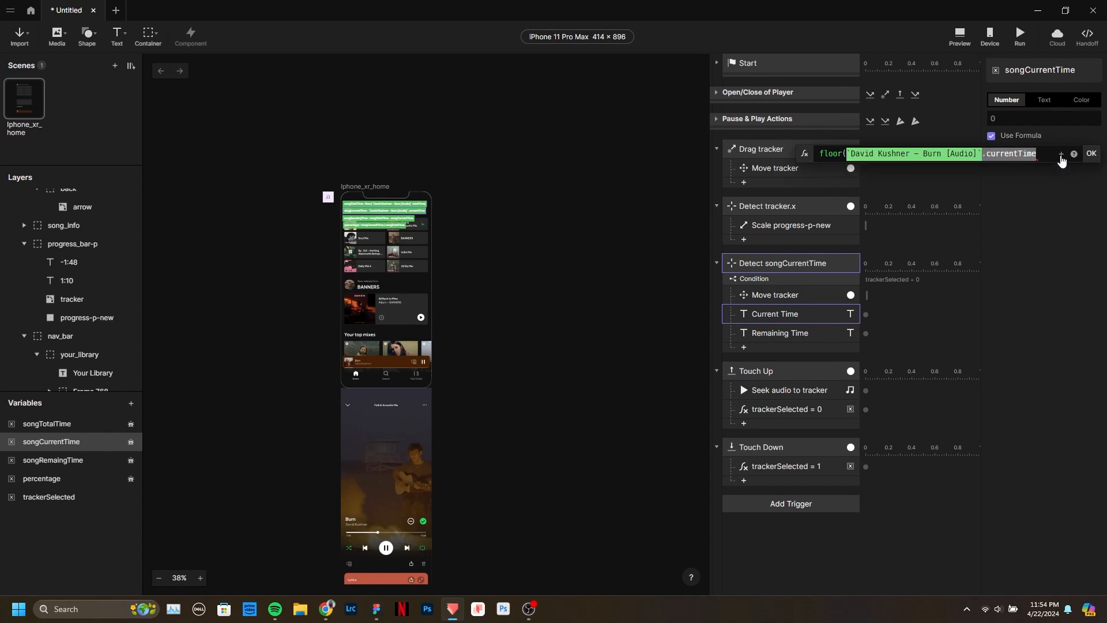
key("End")
key("ctrl+shift+Left")
key("End")
type(")")
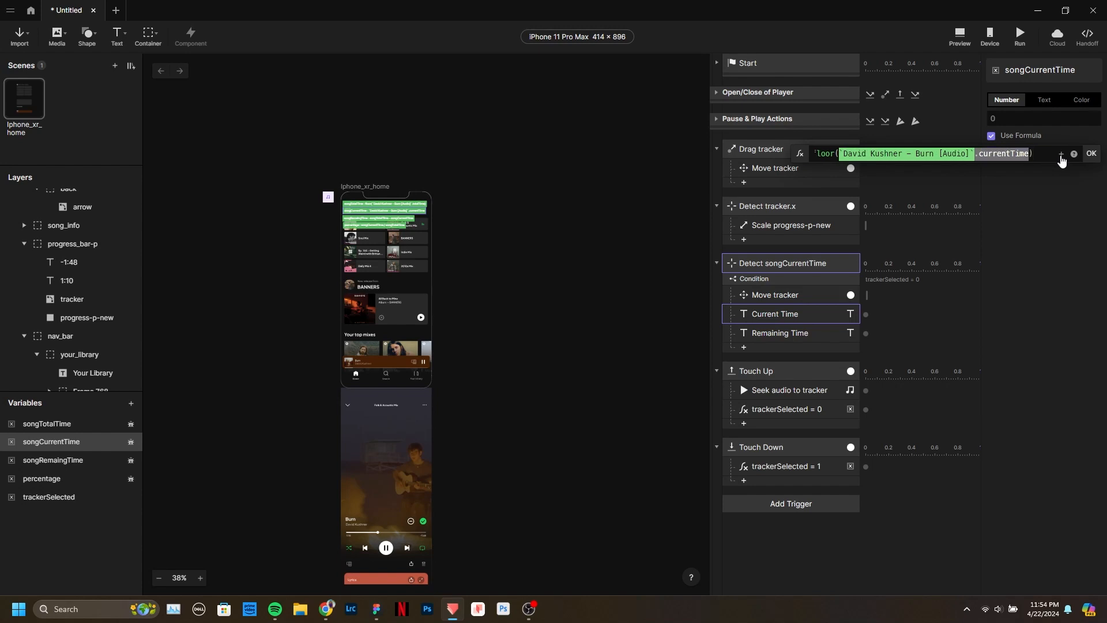
left_click(1094, 155)
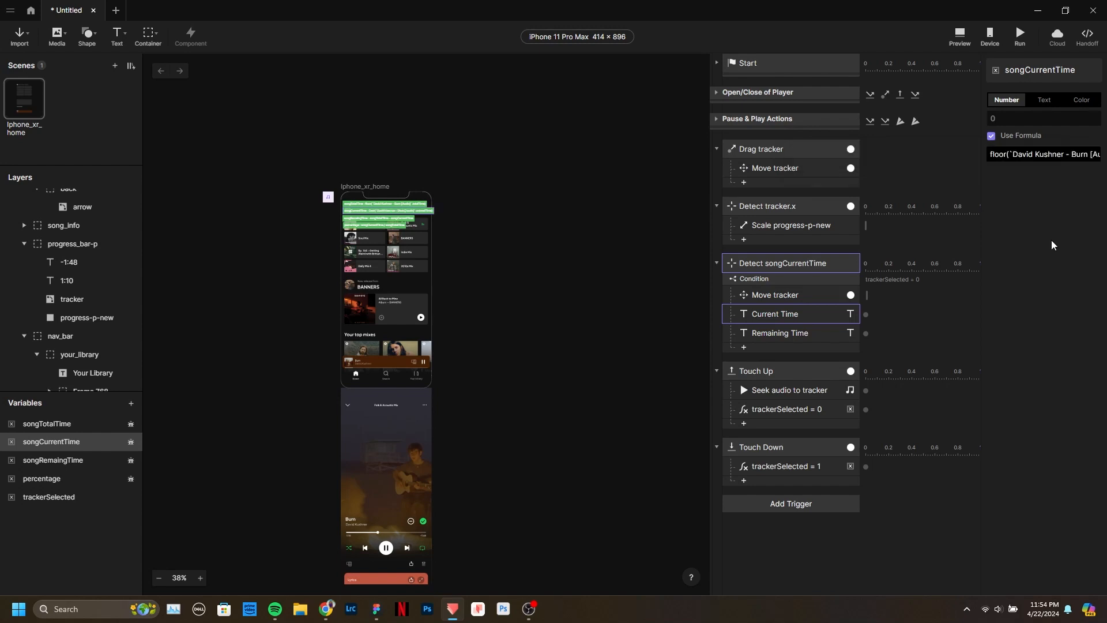
Preview the whole-second time texts, opening, collapsing and reopening the full-screen player, pause and collapse it again, then close the preview.
left_click(960, 32)
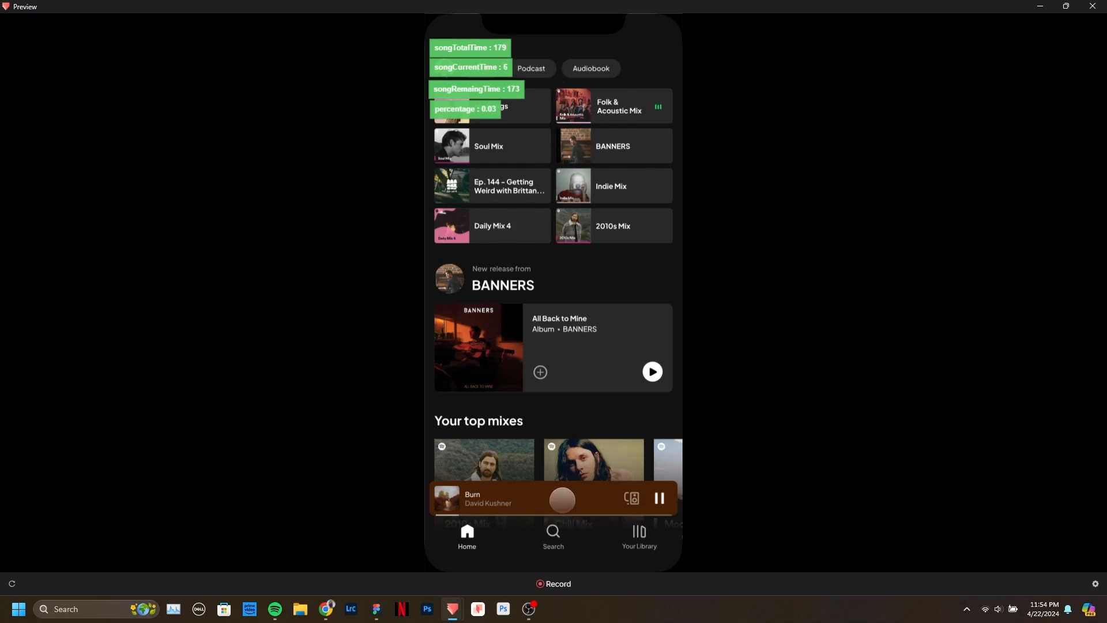
left_click(565, 501)
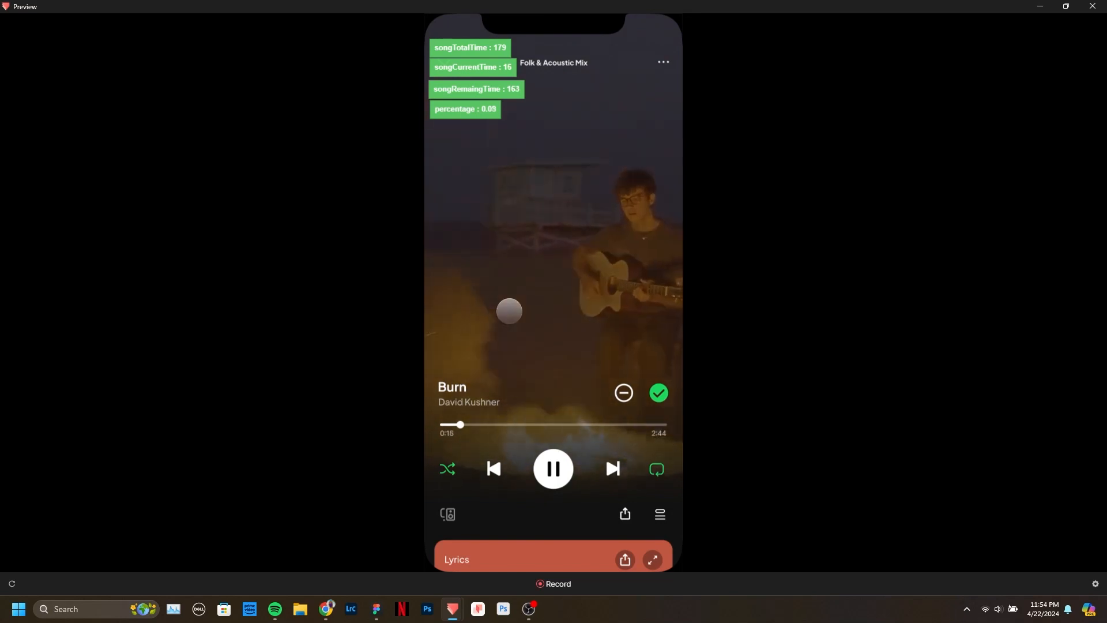
left_click_drag(574, 113, 625, 520)
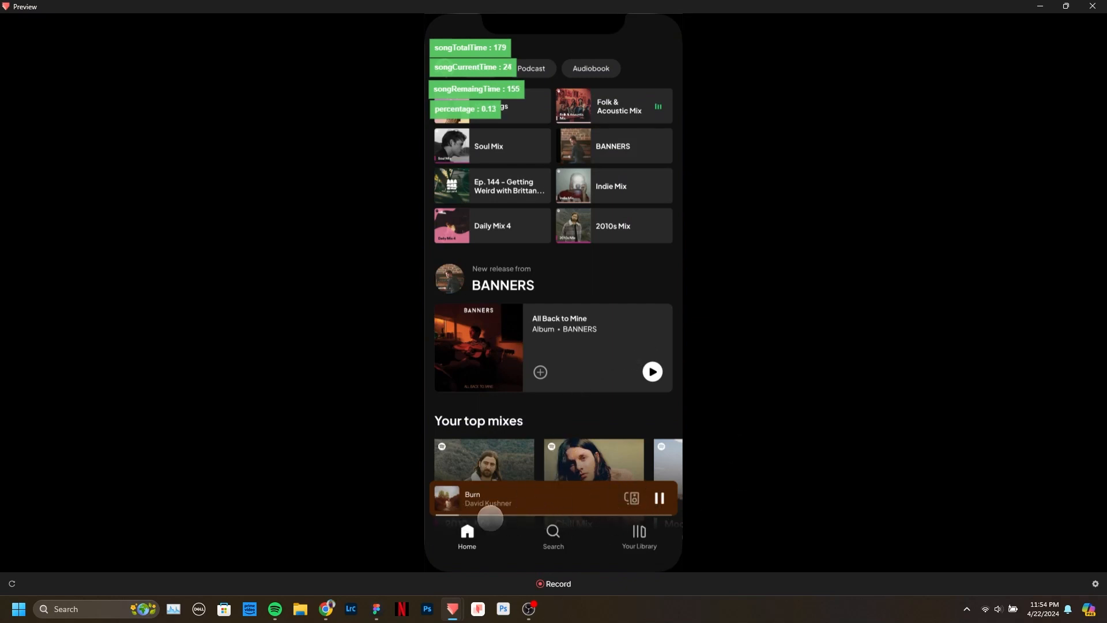
left_click(592, 497)
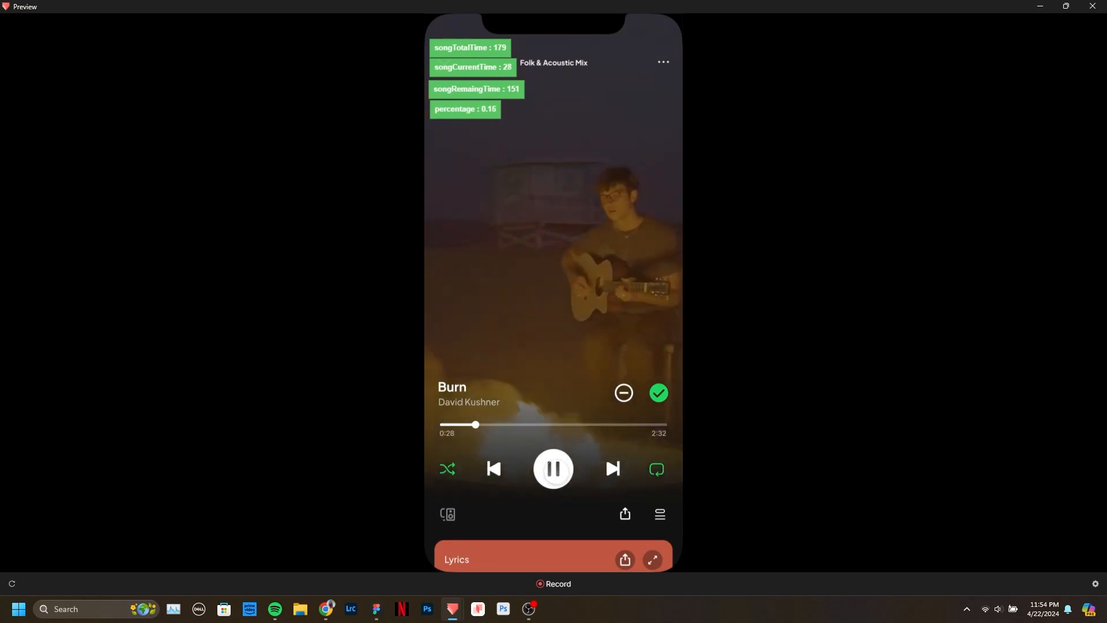
left_click(554, 462)
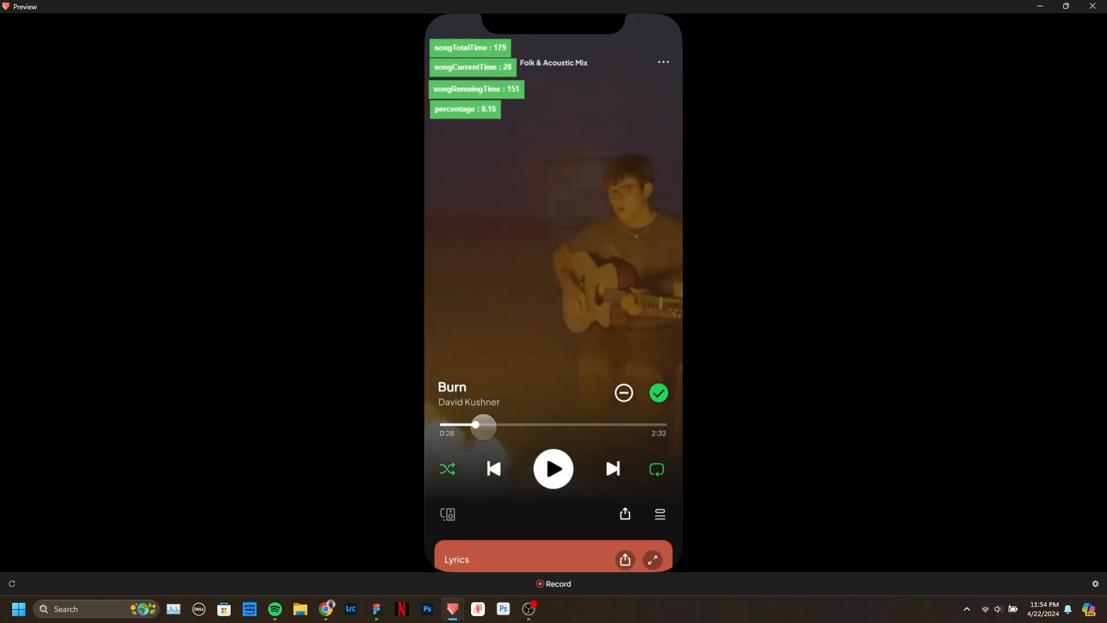
left_click_drag(583, 98, 537, 500)
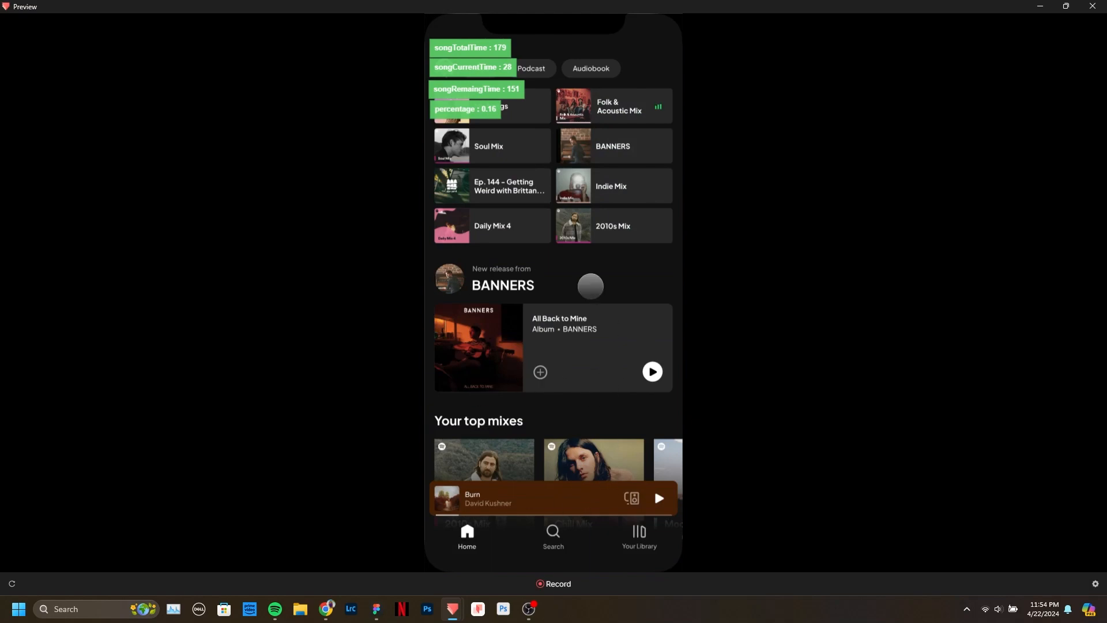
left_click(1092, 5)
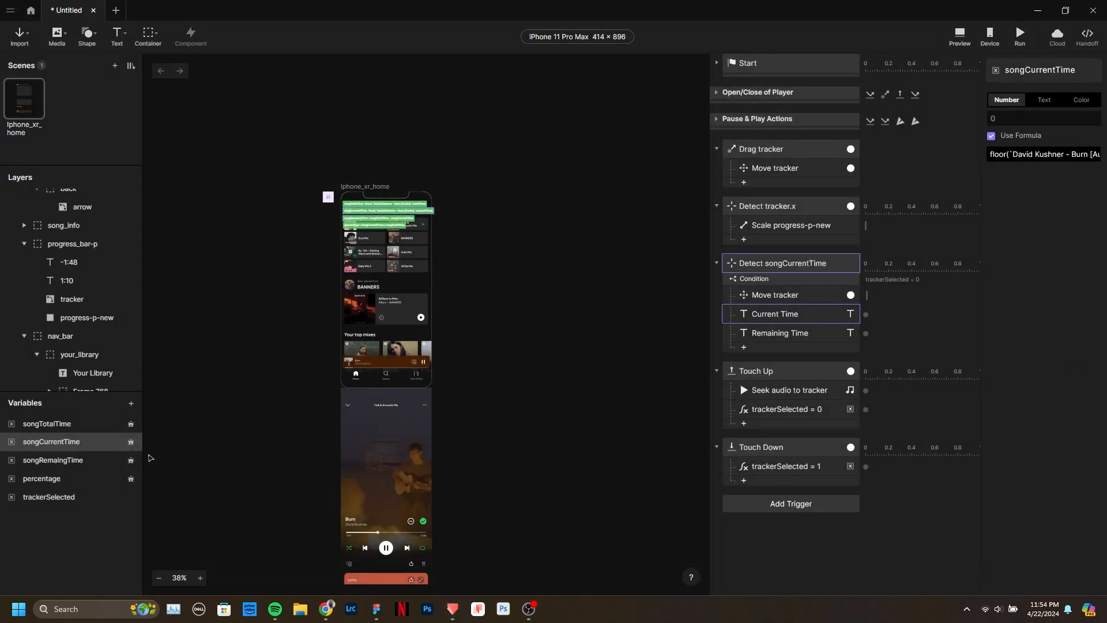
Turn off the on-canvas debug display of all four song variables and collapse the Drag tracker trigger.
left_click(131, 482)
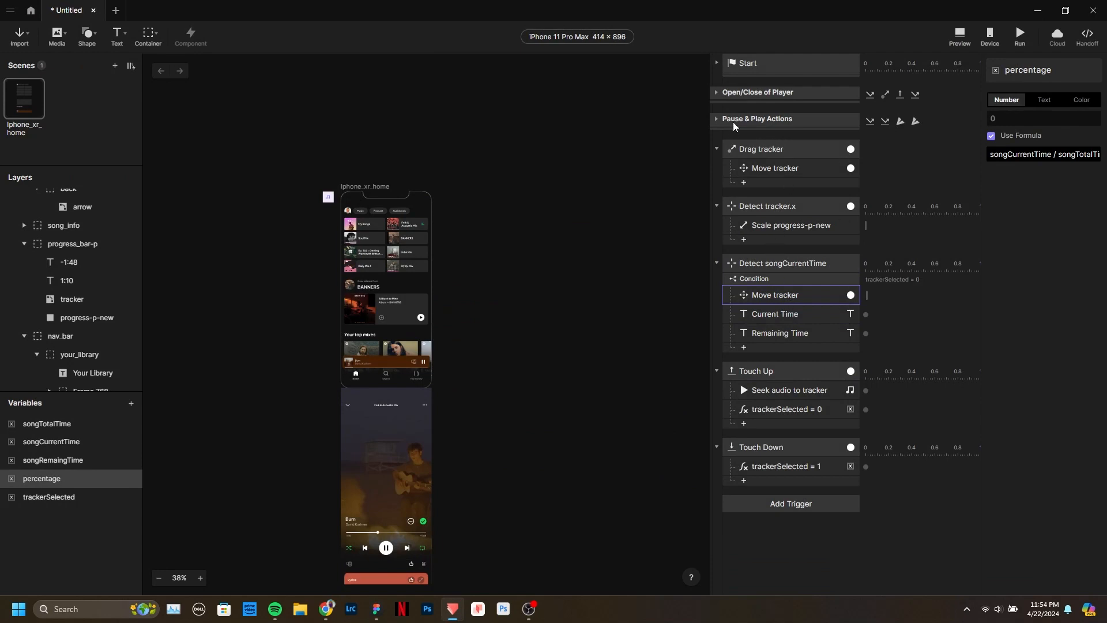
left_click(717, 151)
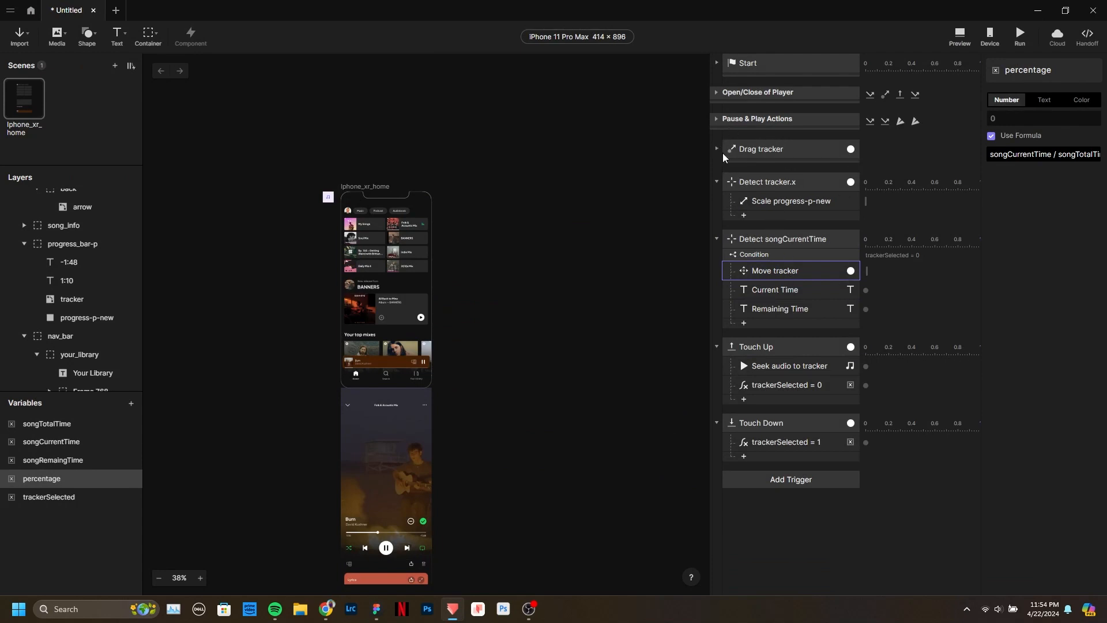
Review the Detect tracker.x trigger with its Scale progress-p-new response and the contents of the Pause & Play Actions group.
left_click(758, 183)
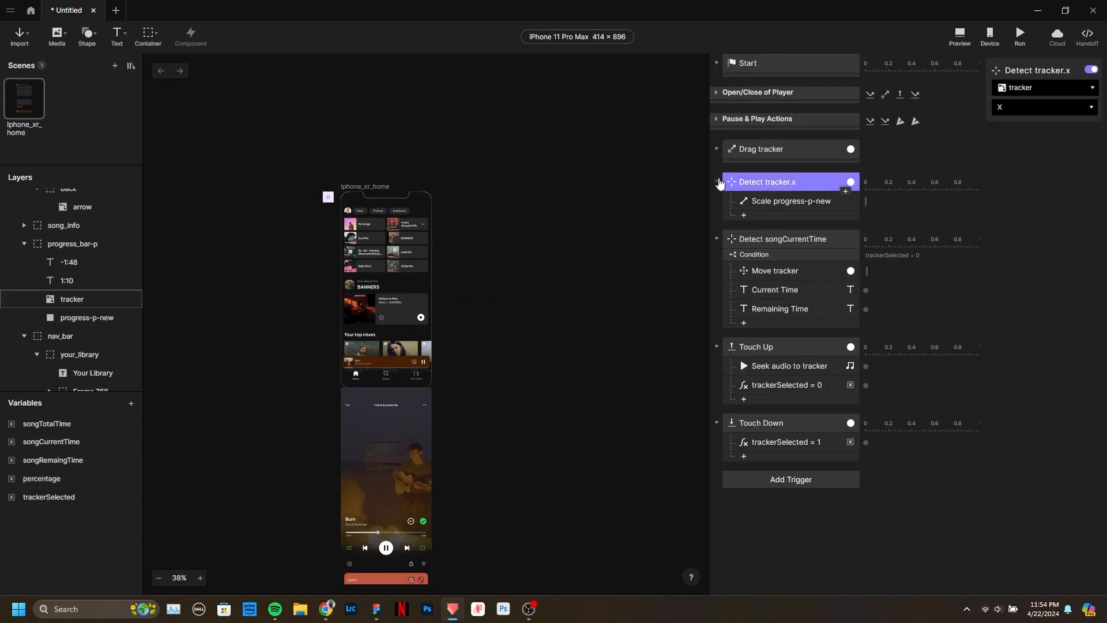
left_click(802, 201)
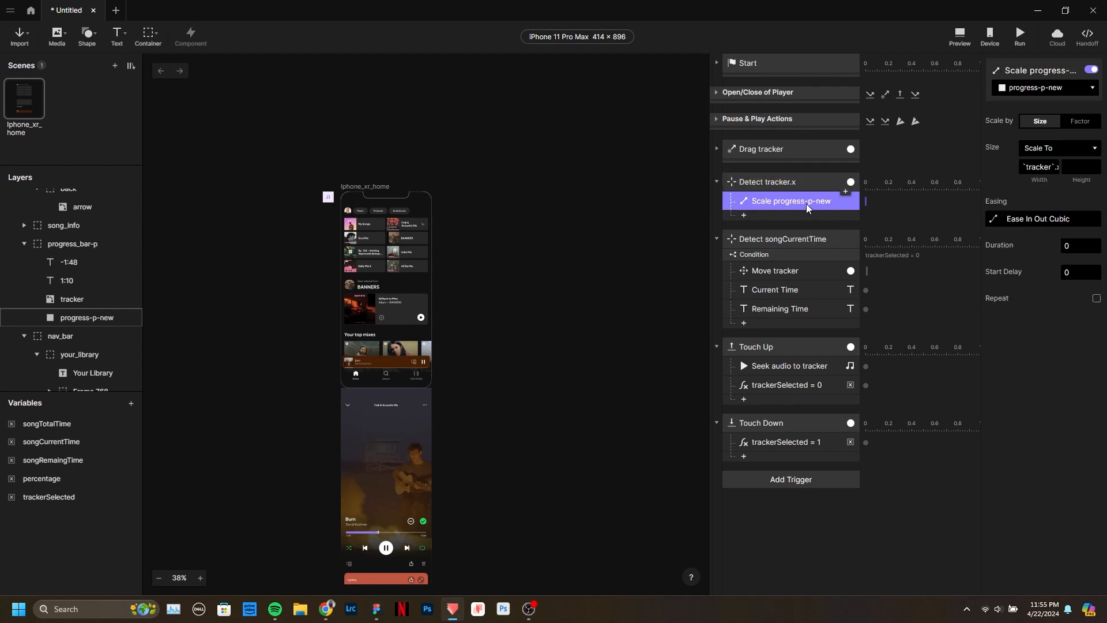
left_click(724, 120)
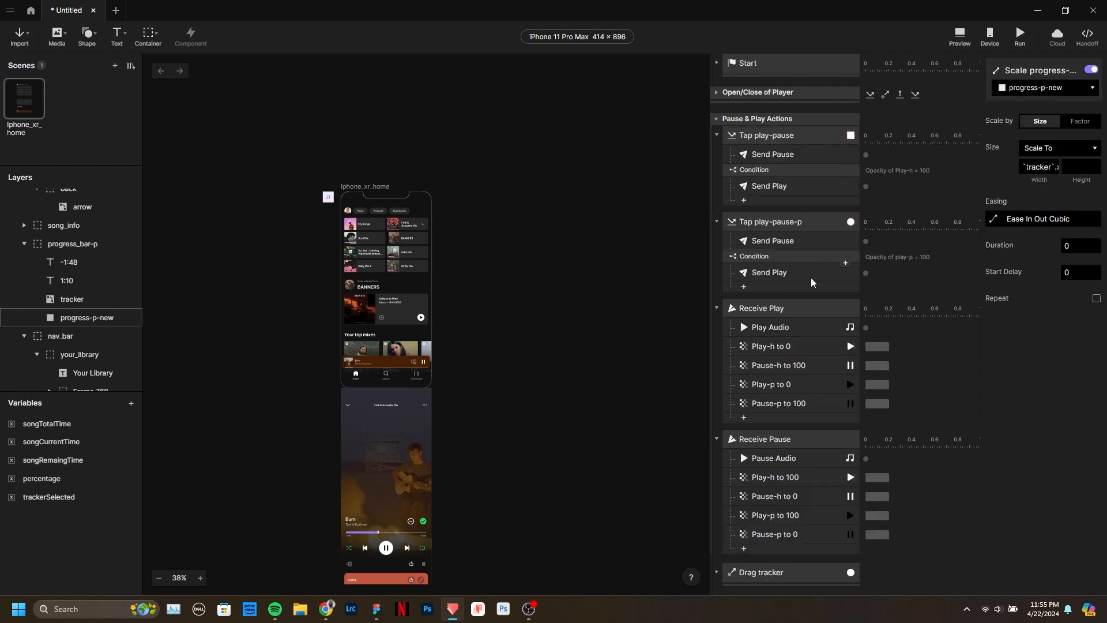
left_click(719, 121)
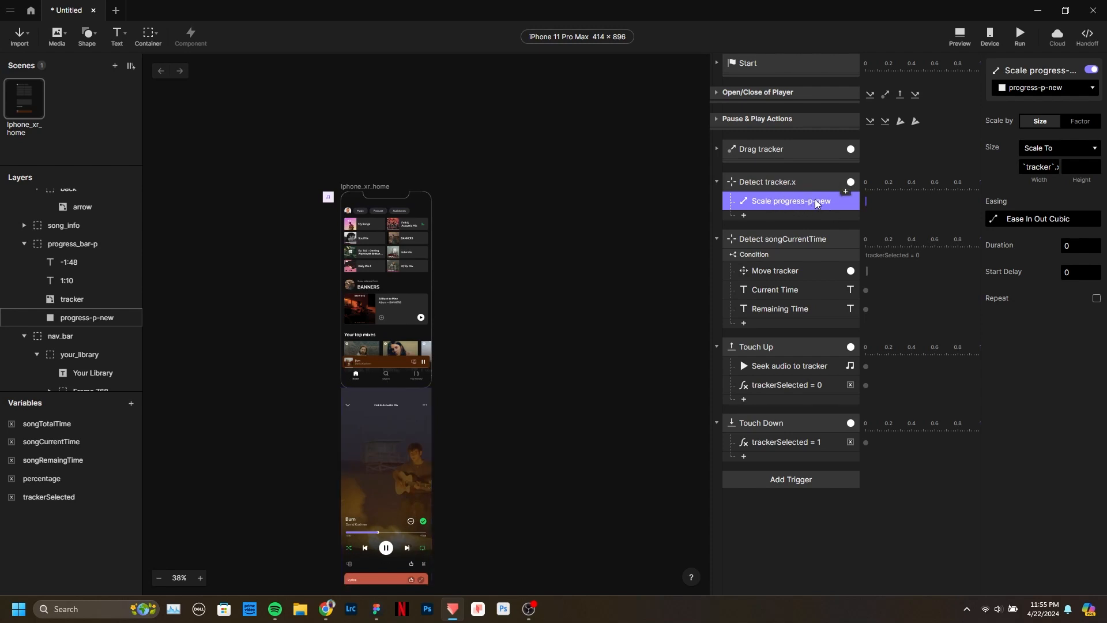
Duplicate the Scale progress-p-new response under the Detect tracker.x trigger, keeping its tracker-based width formula.
scroll(304, 383, "up", 10)
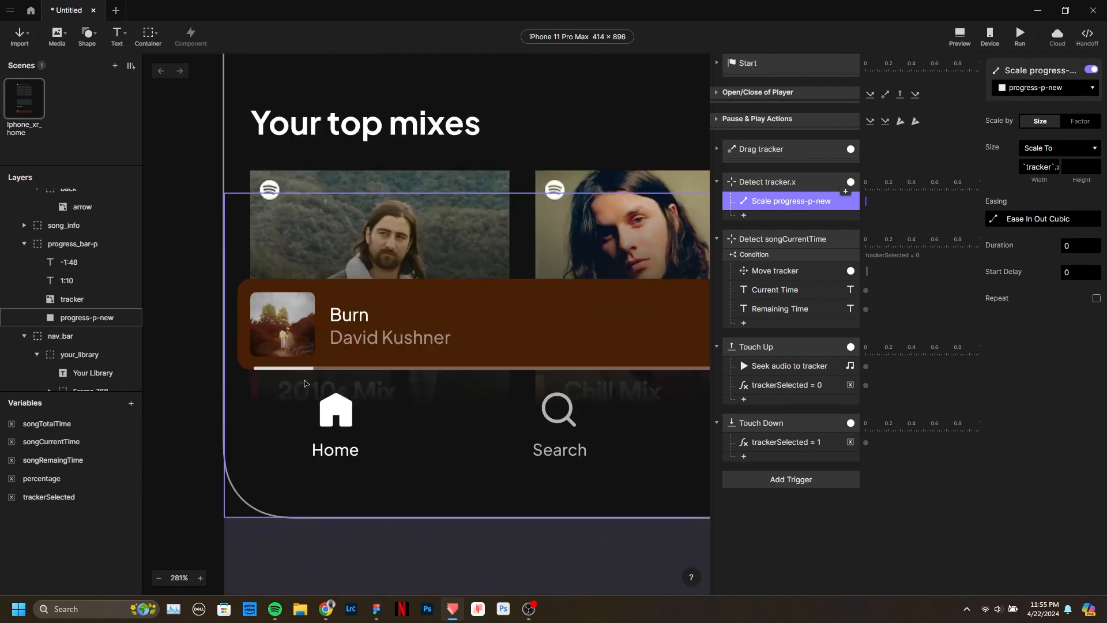
scroll(295, 378, "up", 8)
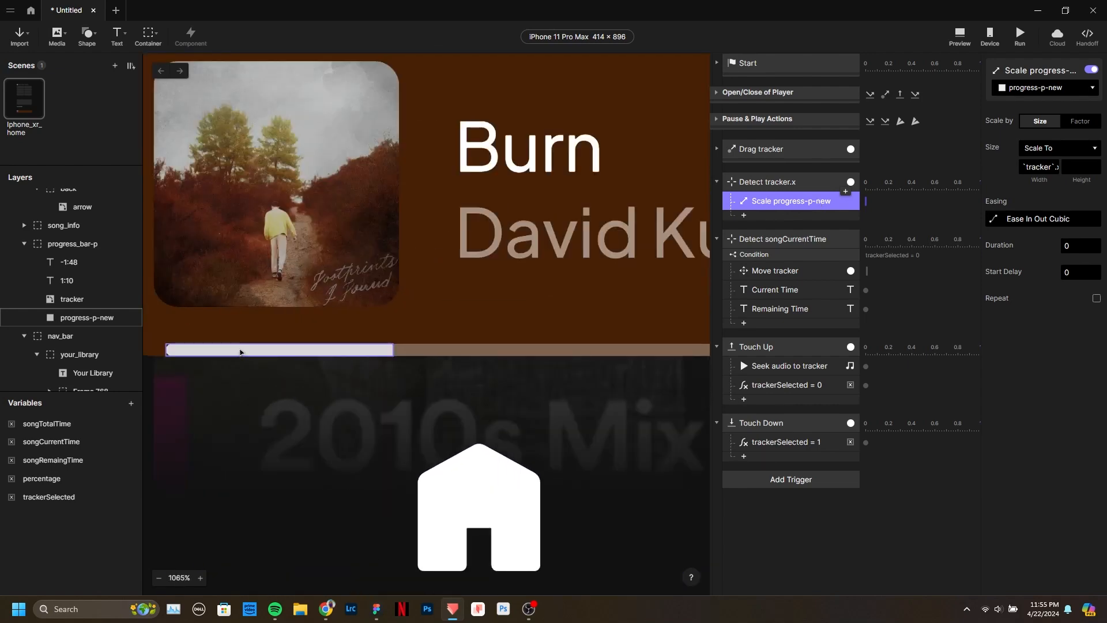
left_click(240, 350)
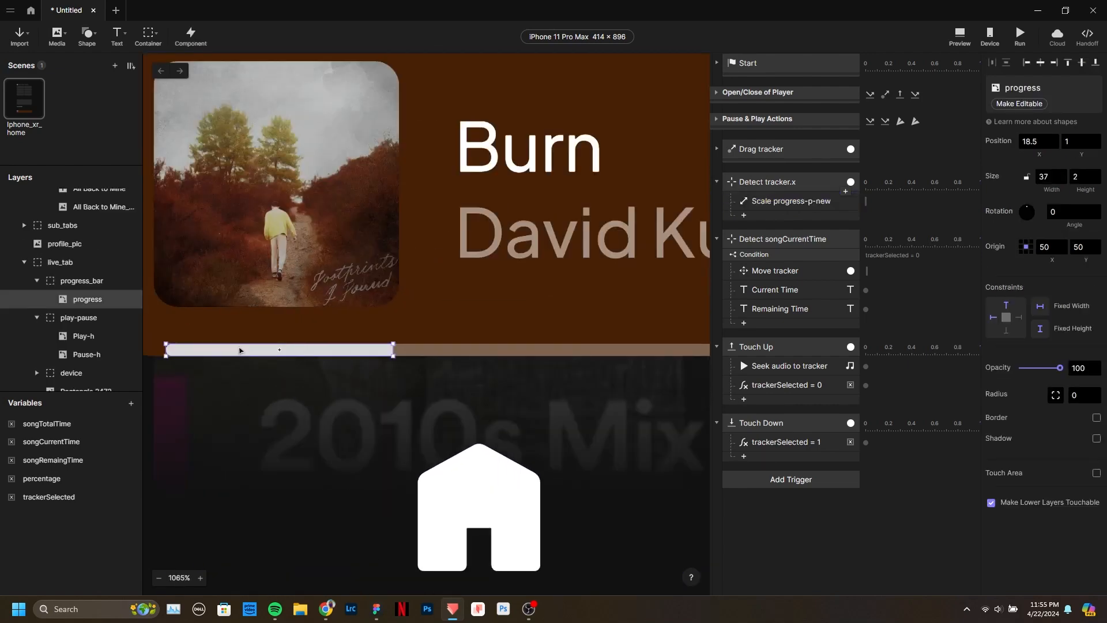
left_click(768, 216)
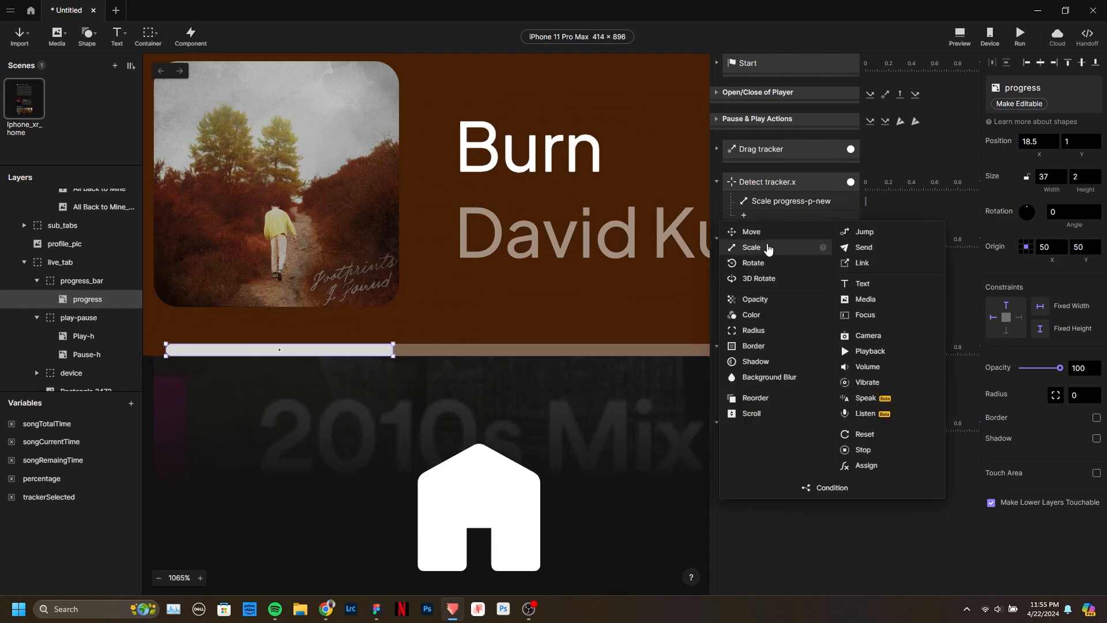
left_click(777, 203)
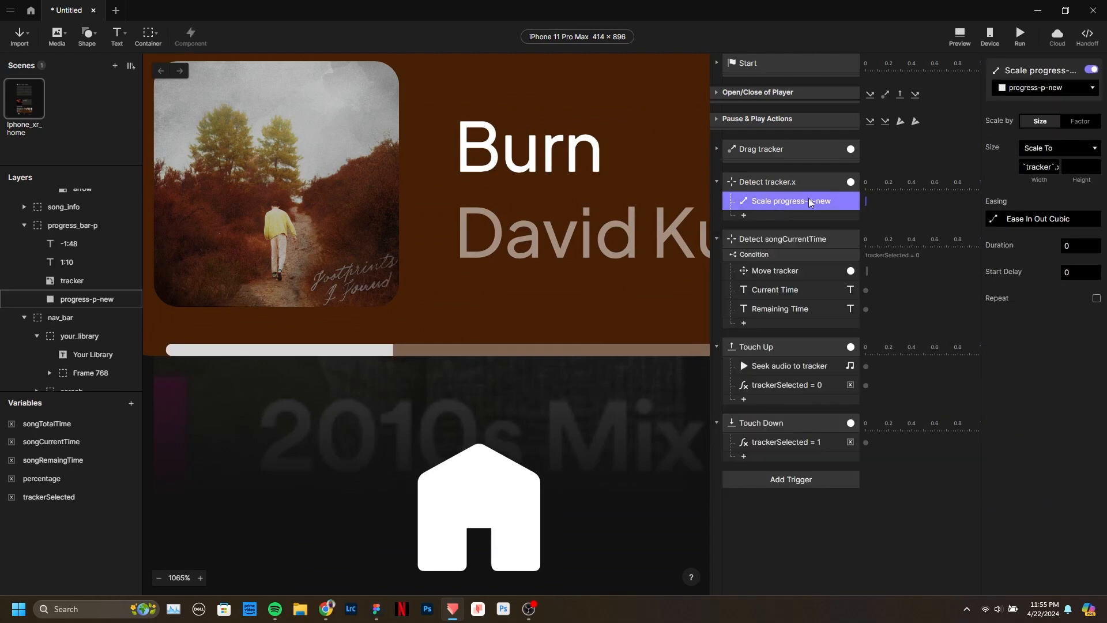
key("ctrl+d")
left_click(1053, 167)
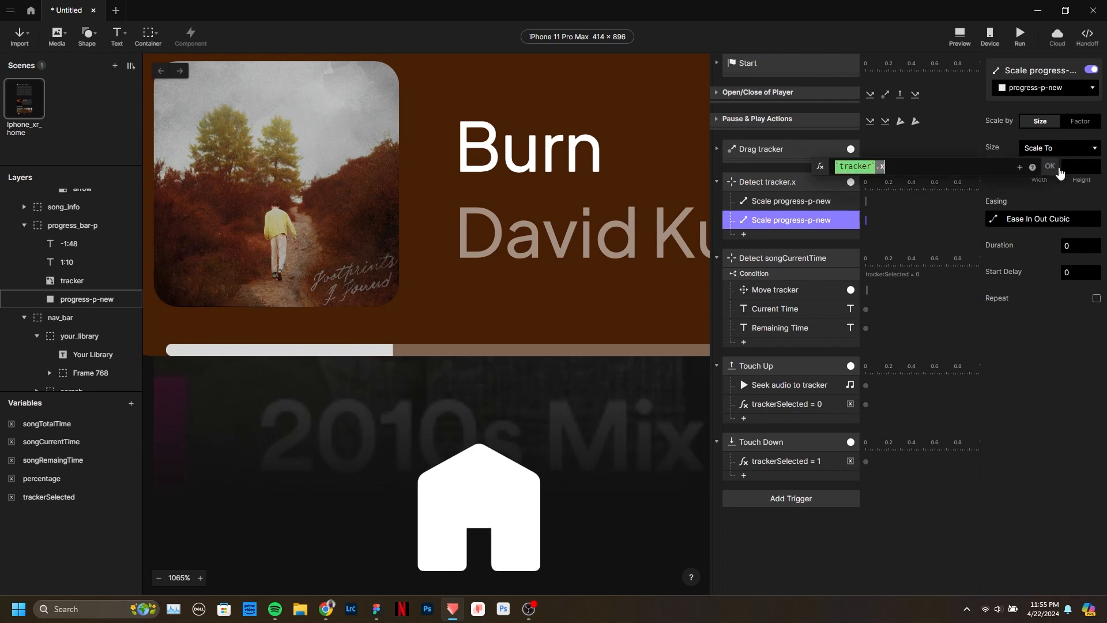
left_click(1049, 166)
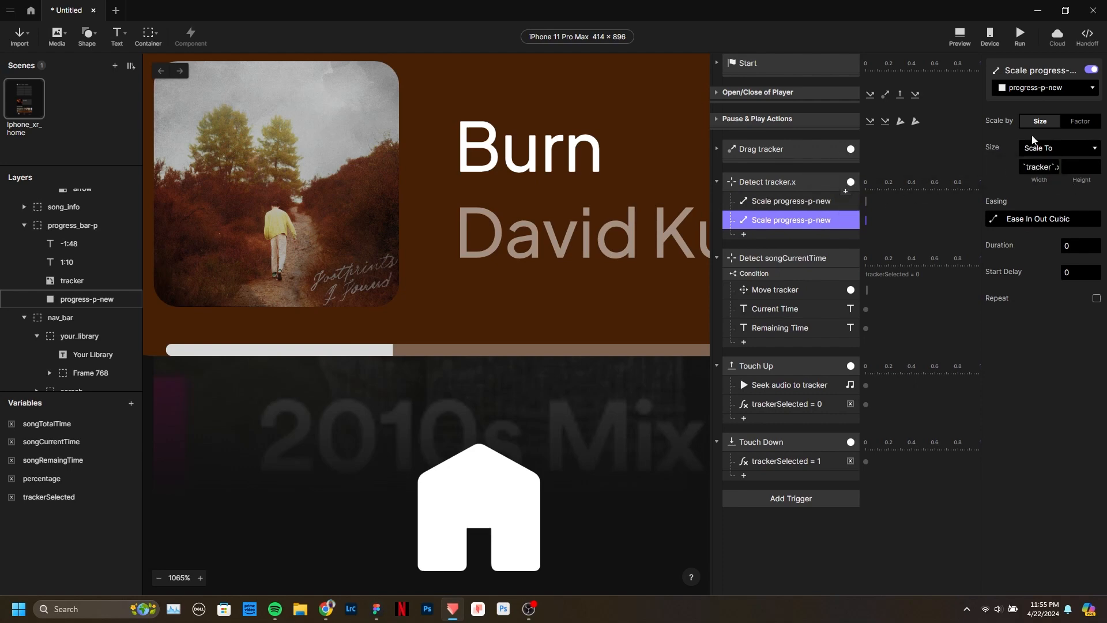
Retarget the duplicated scale response to the progress layer and rename it Scale progress.
left_click(1042, 92)
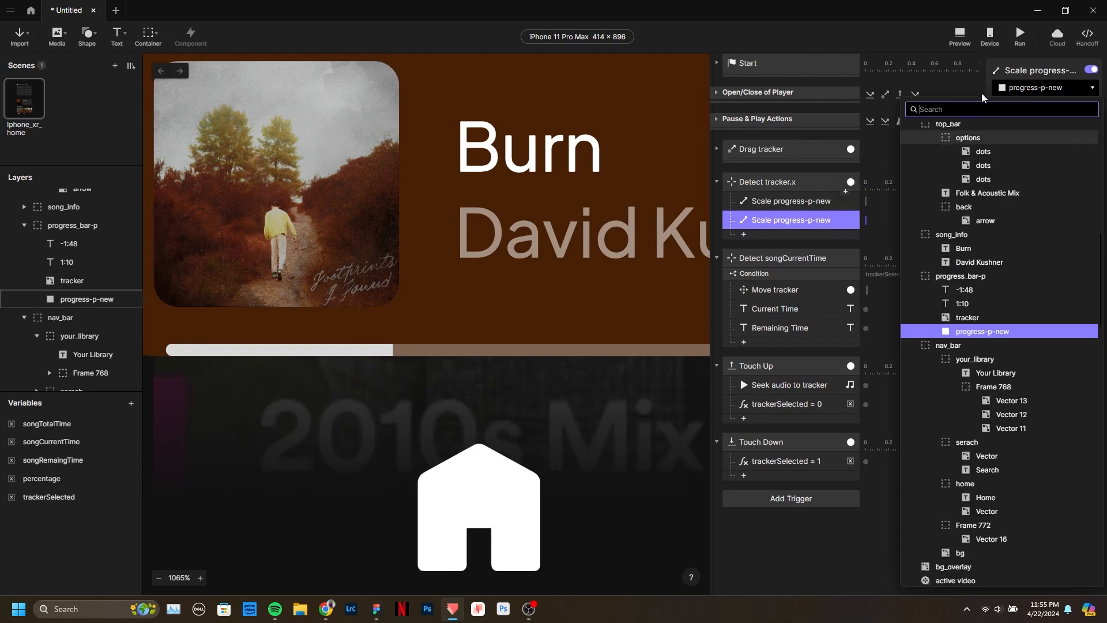
type("progre")
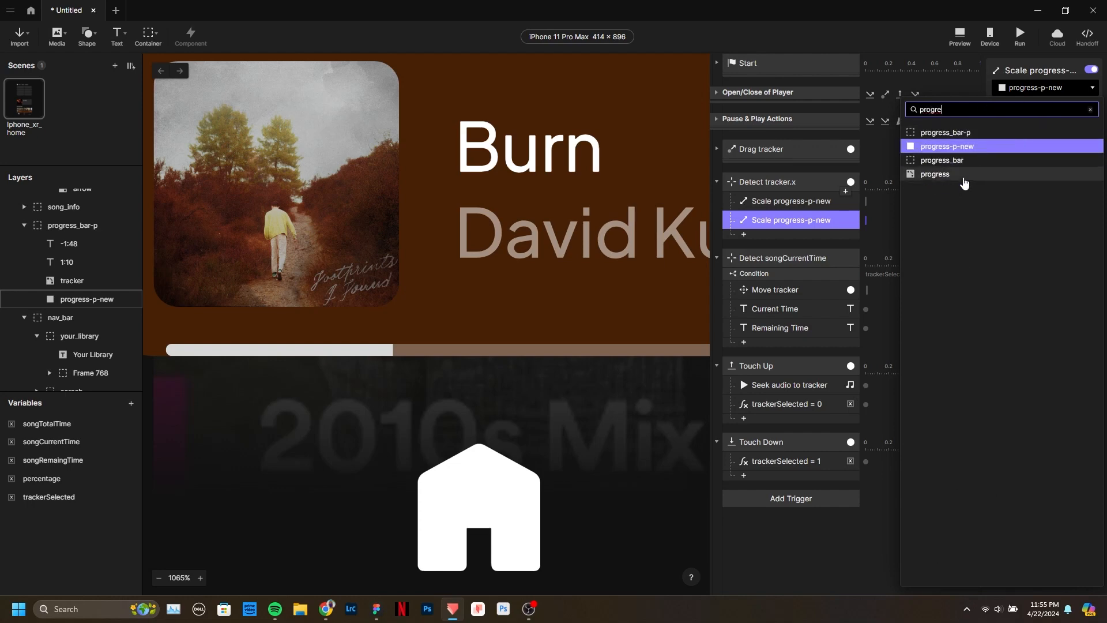
left_click(964, 175)
double_click(796, 220)
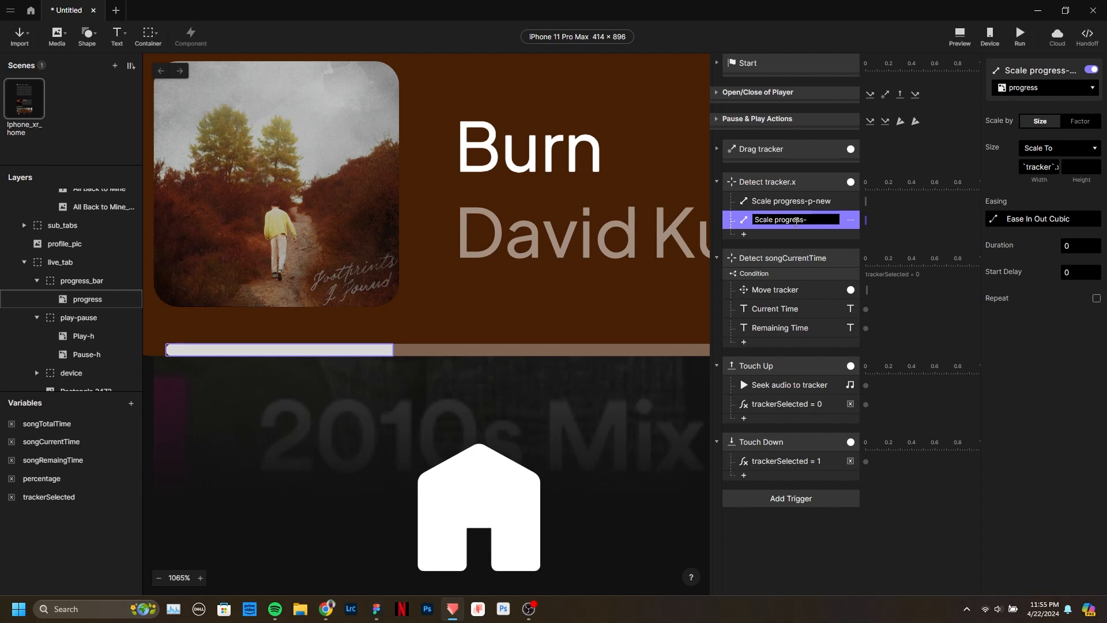
key("Return")
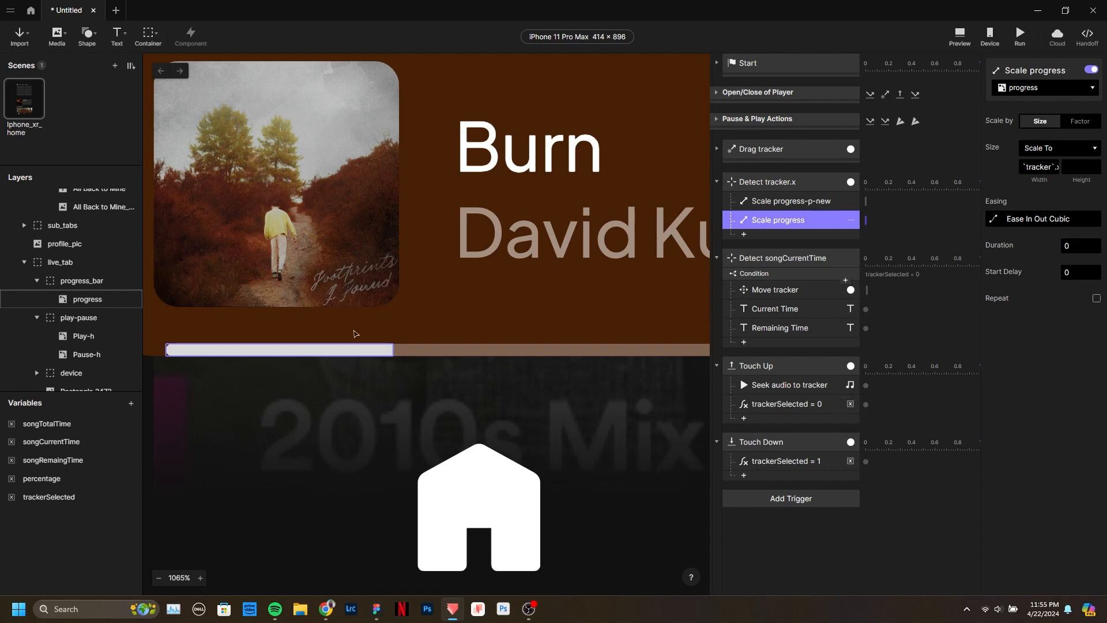
Try shortening the home screen's progress layer from its left end to a width of 29, and undo the resize.
left_click(81, 282)
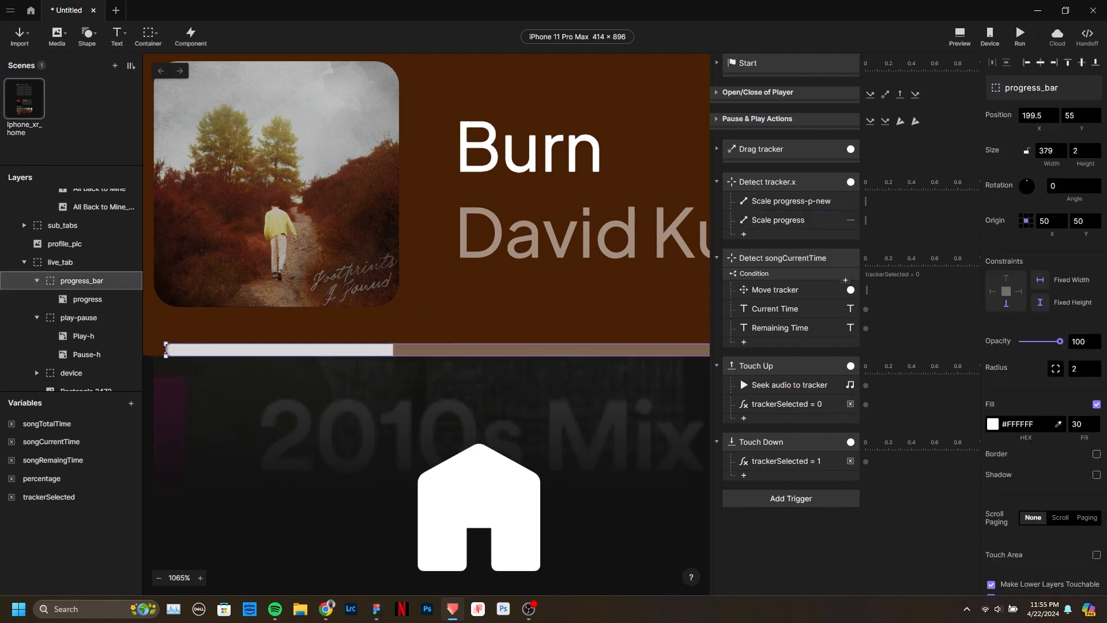
left_click(75, 300)
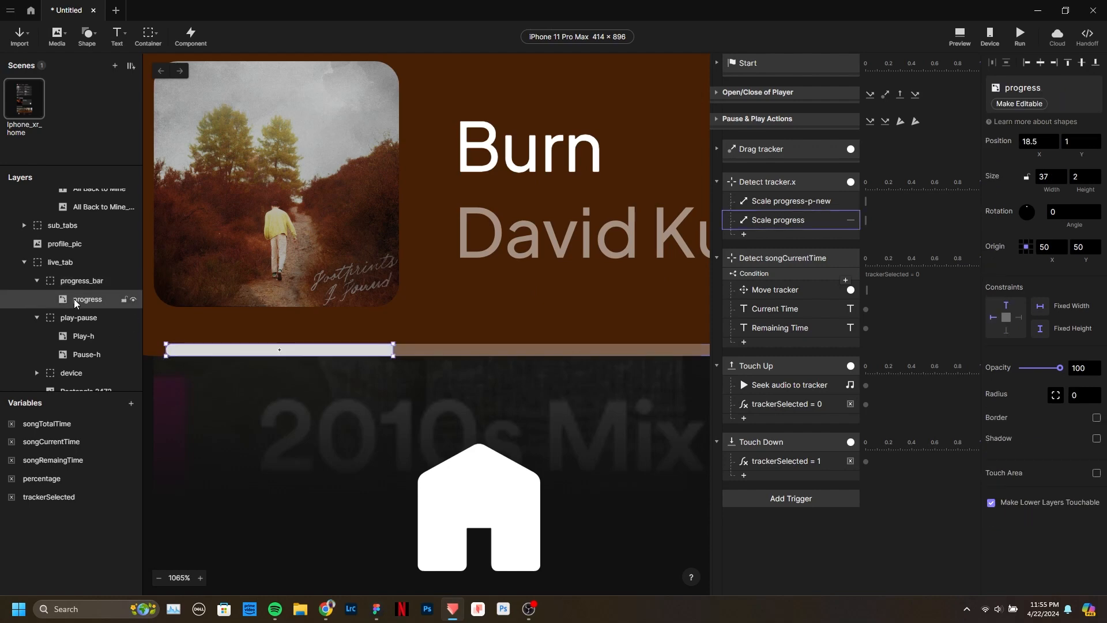
left_click_drag(166, 350, 215, 350)
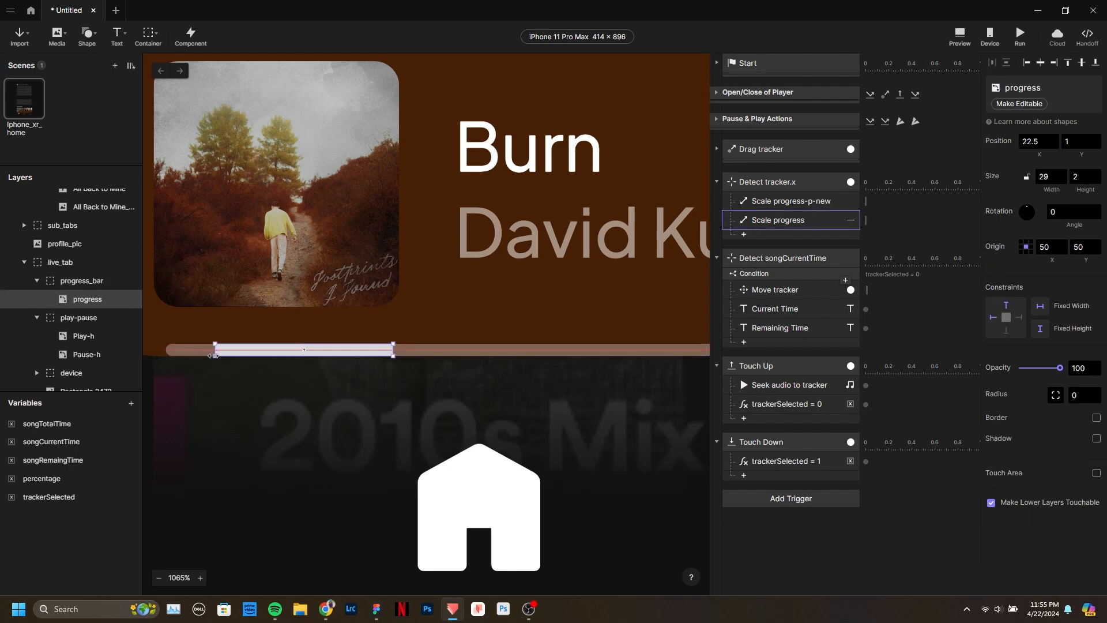
scroll(235, 361, "up", 3)
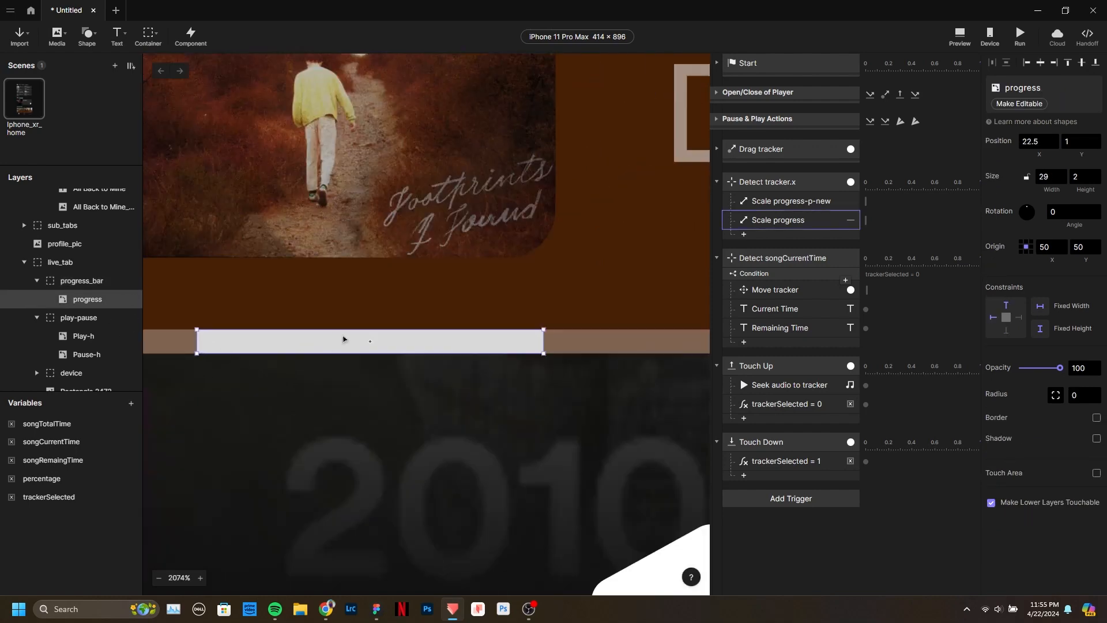
scroll(436, 336, "down", 3)
key("ctrl+z")
Set the progress layer's origin to the middle of its left edge, at X 0 and Y 50.
scroll(346, 345, "up", 4)
scroll(389, 310, "down", 2)
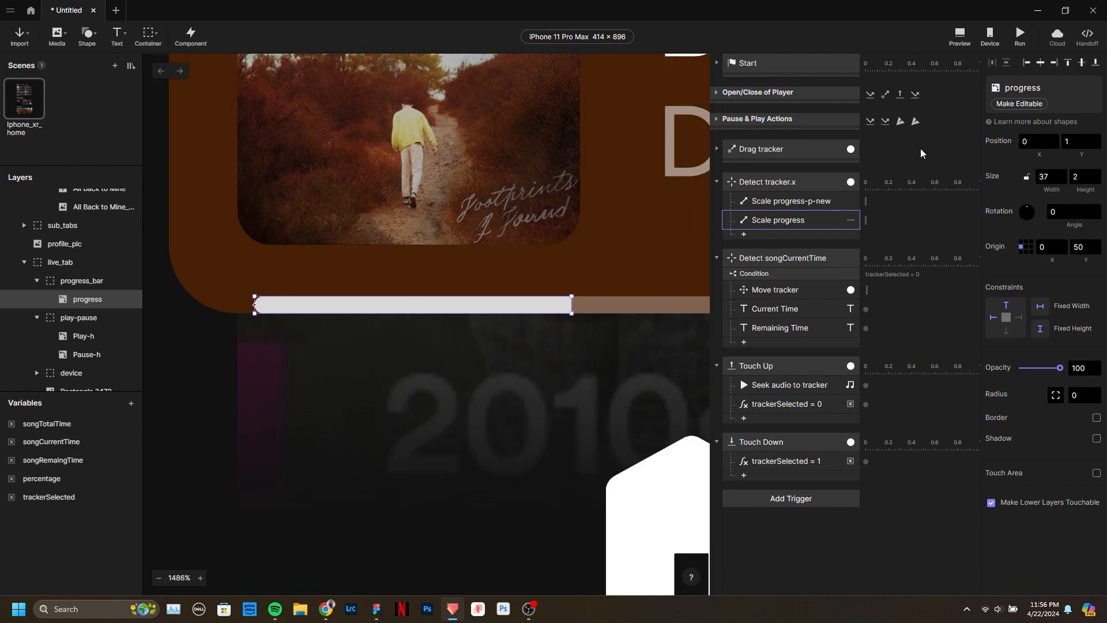
left_click(909, 499)
Try lengthening the mini player's progress layer from its right end, and undo the resize.
scroll(154, 320, "down", 3)
scroll(208, 317, "up", 2)
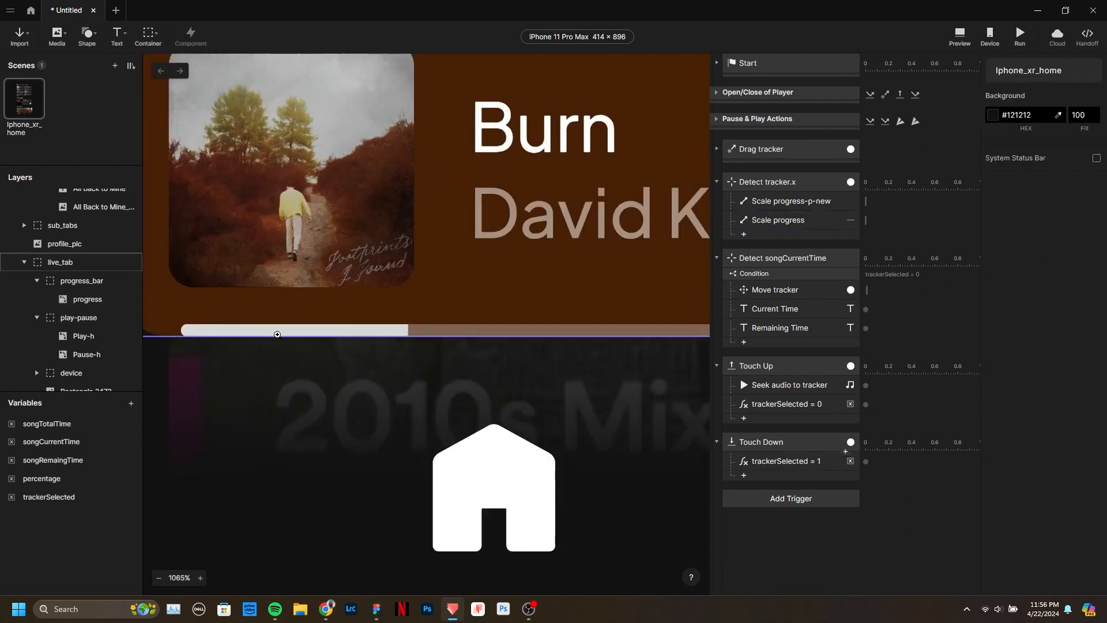
left_click(286, 339)
left_click_drag(412, 330, 451, 330)
key("ctrl+z")
Preview the prototype, open the full-screen player, seek the song to about the middle with the tracker and pause it.
scroll(292, 422, "down", 7)
left_click(786, 556)
scroll(188, 216, "down", 2)
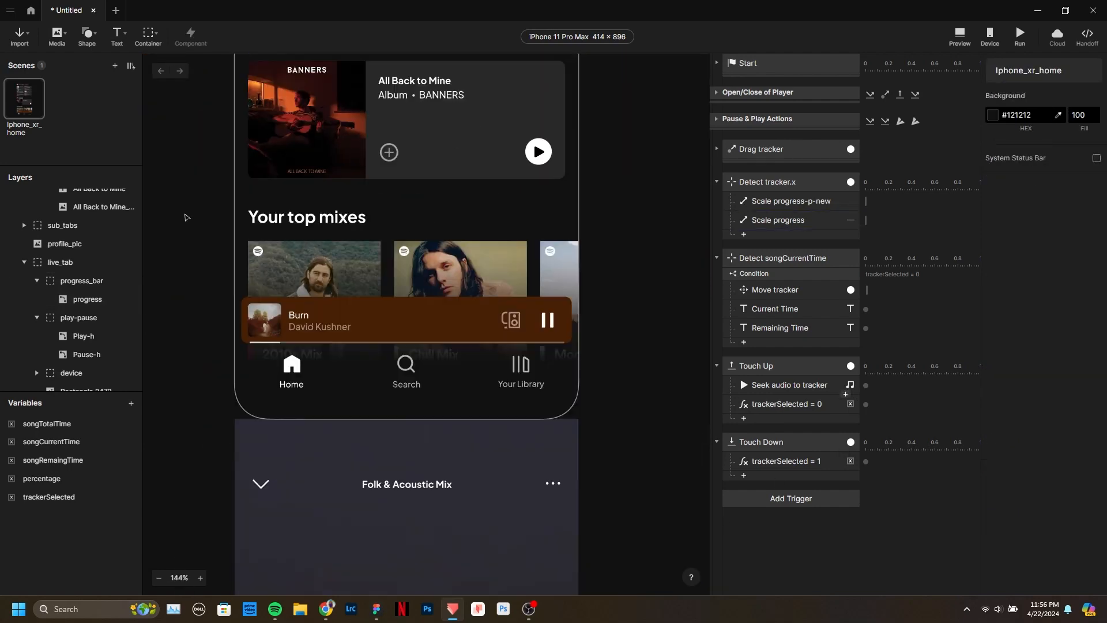
scroll(187, 216, "down", 5)
scroll(218, 224, "up", 3)
scroll(150, 233, "up", 5)
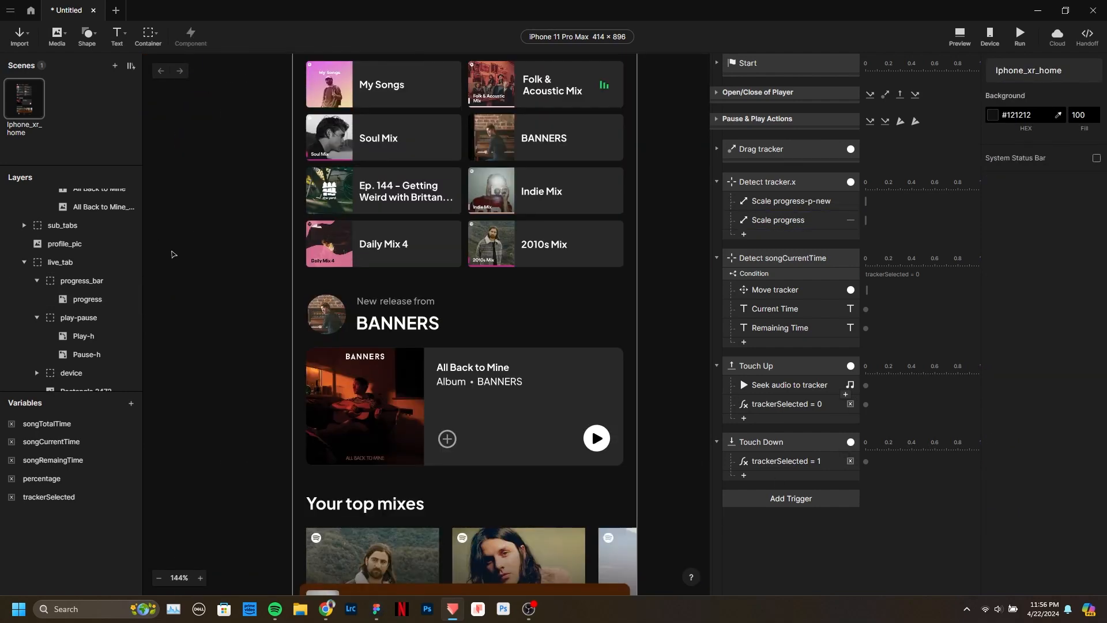
scroll(171, 254, "down", 5)
left_click(960, 36)
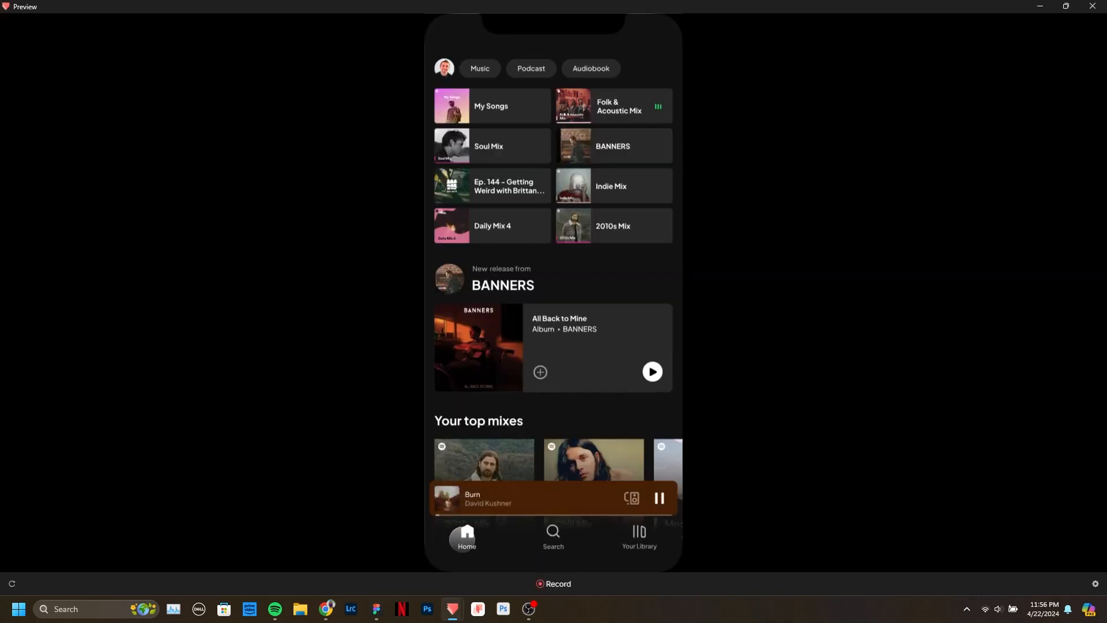
left_click(547, 498)
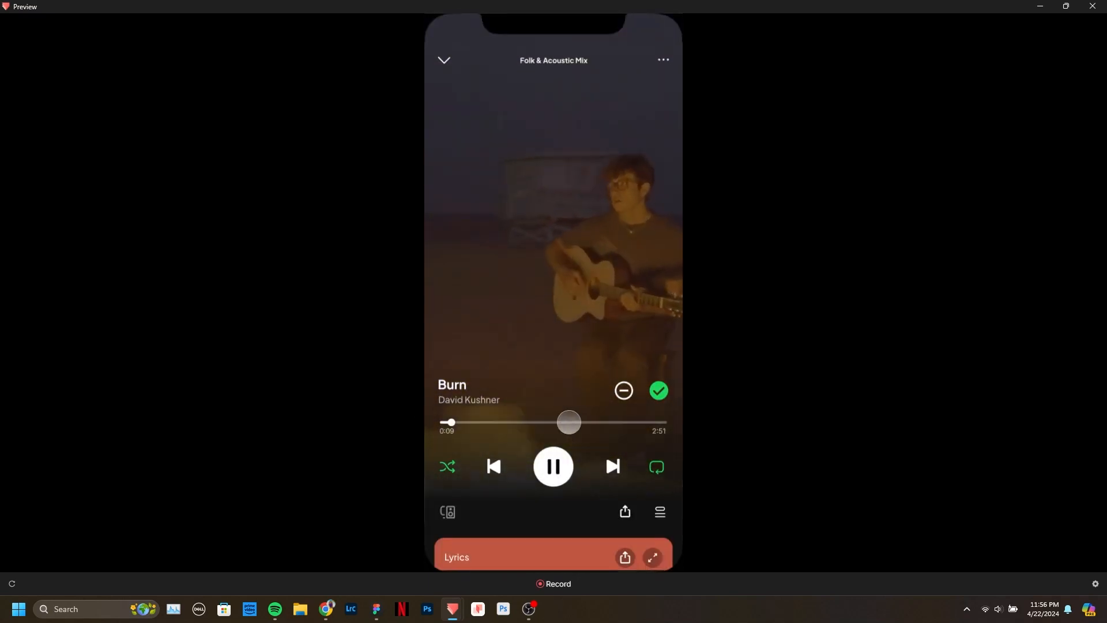
left_click_drag(454, 423, 552, 425)
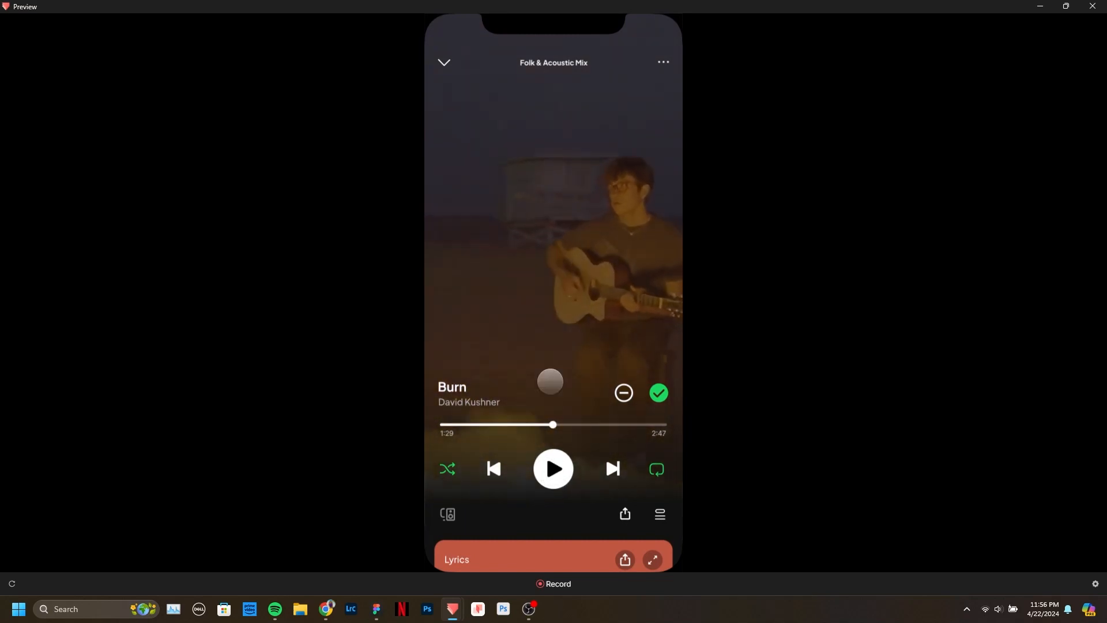
Collapse the player to check the mini progress bar, reopen it, test grabbing the tracker from just outside, and close the preview.
left_click_drag(509, 99, 524, 536)
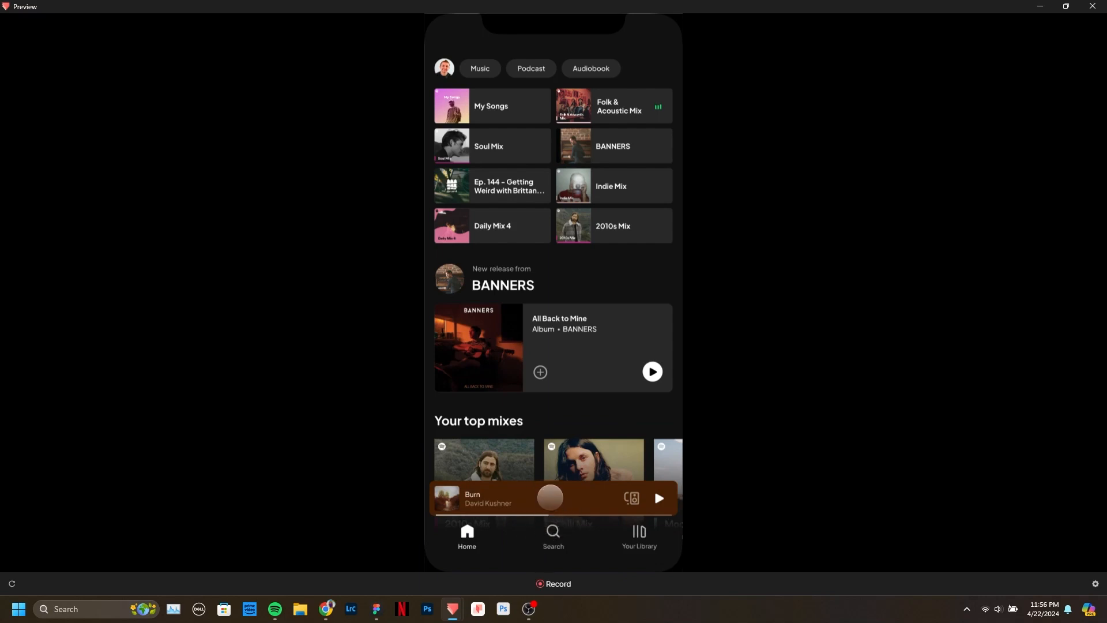
left_click(550, 496)
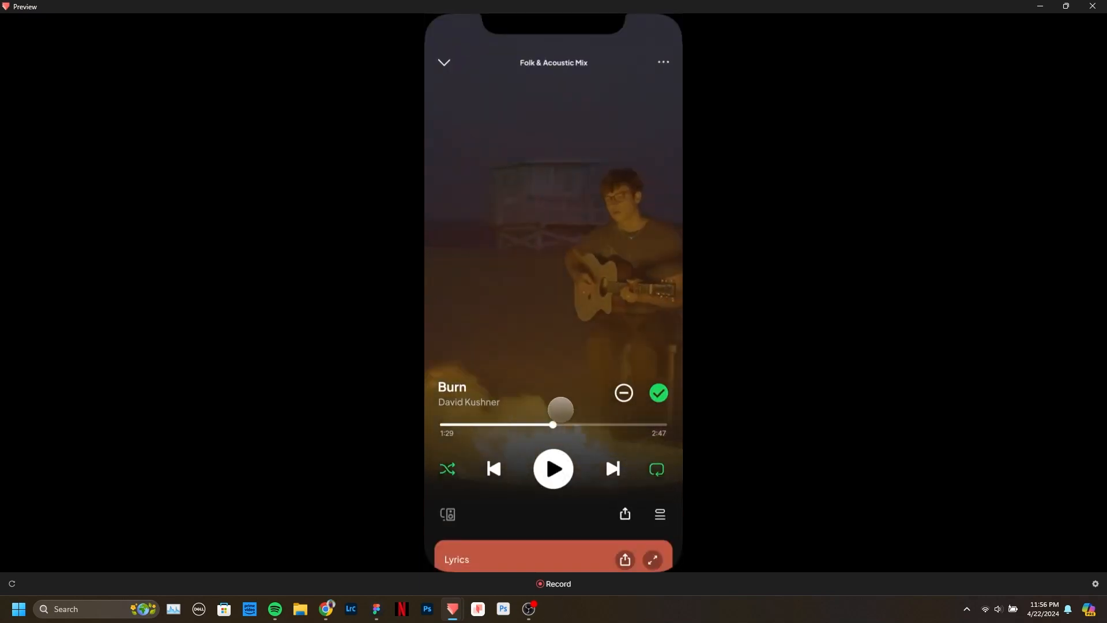
left_click_drag(560, 414, 579, 400)
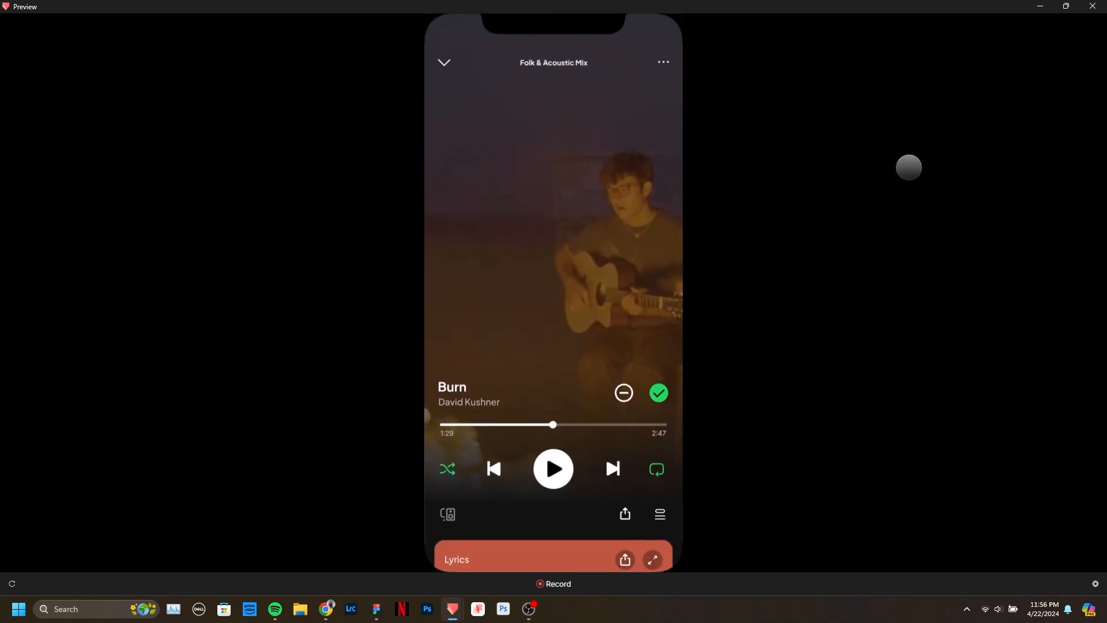
left_click(1093, 6)
Enable a touch area on the tracker that extends 20 on all four sides.
scroll(523, 309, "down", 5)
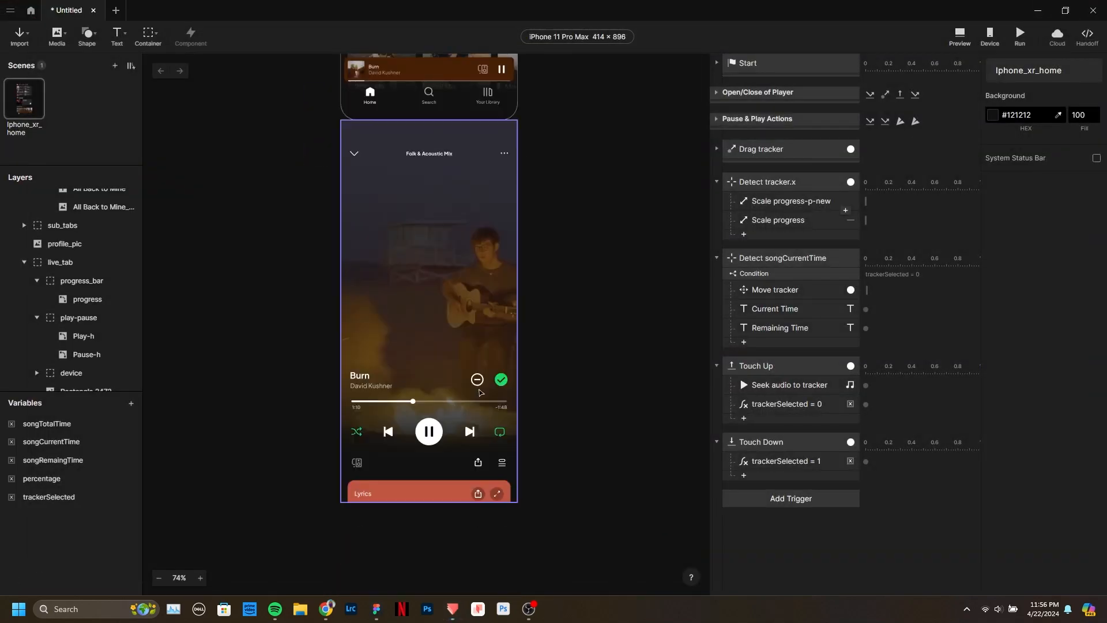
scroll(396, 375, "up", 10, "ctrl")
left_click(396, 375)
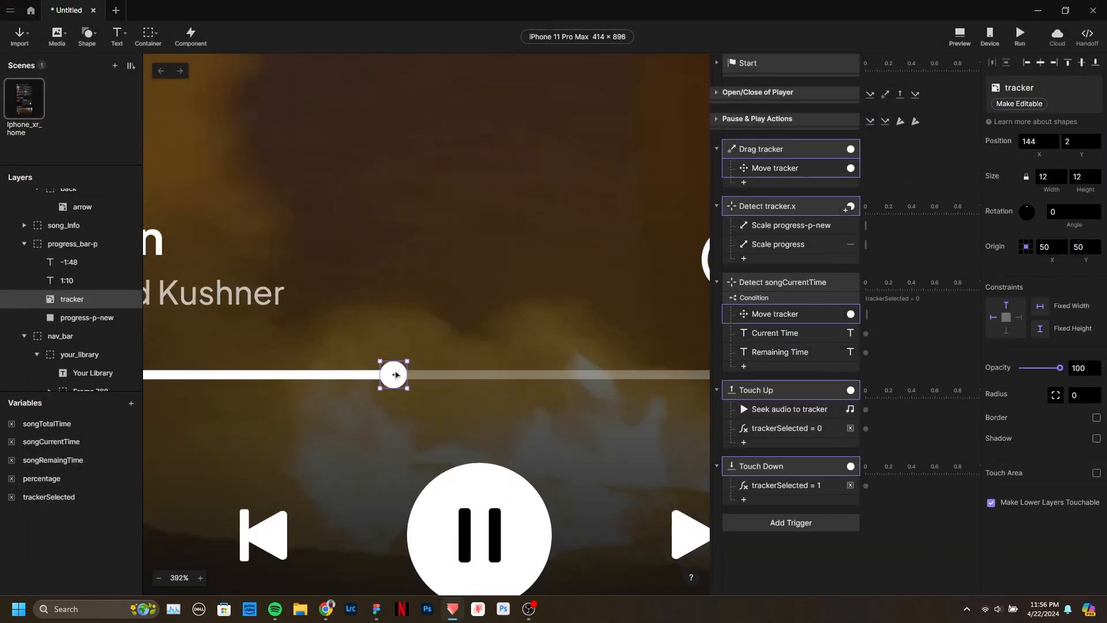
left_click(1097, 472)
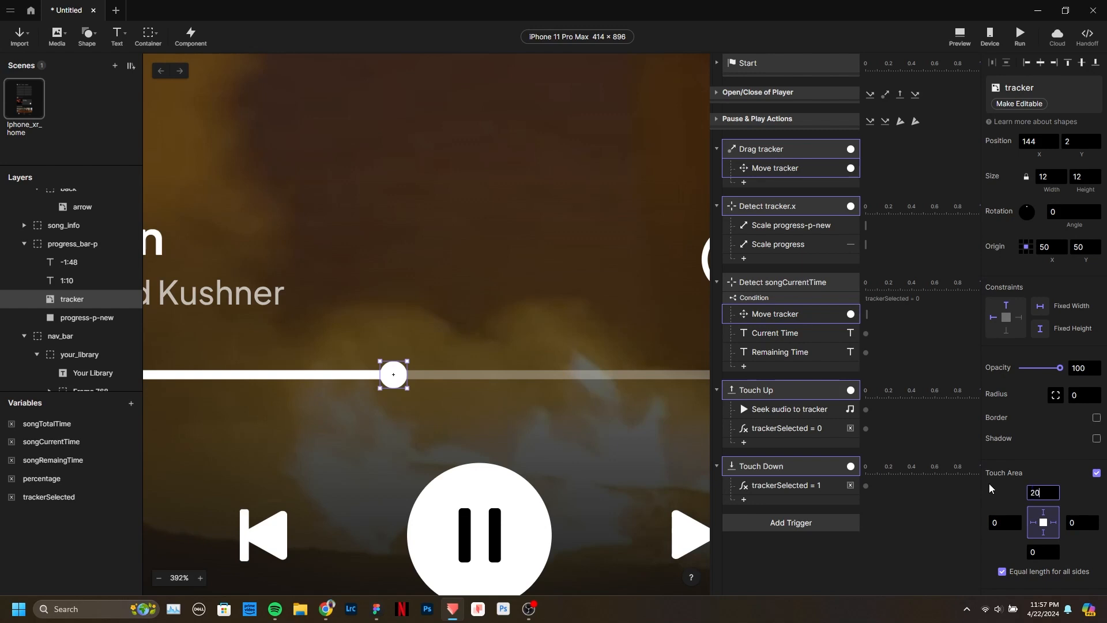
type("20")
key("Return")
scroll(702, 376, "down", 5)
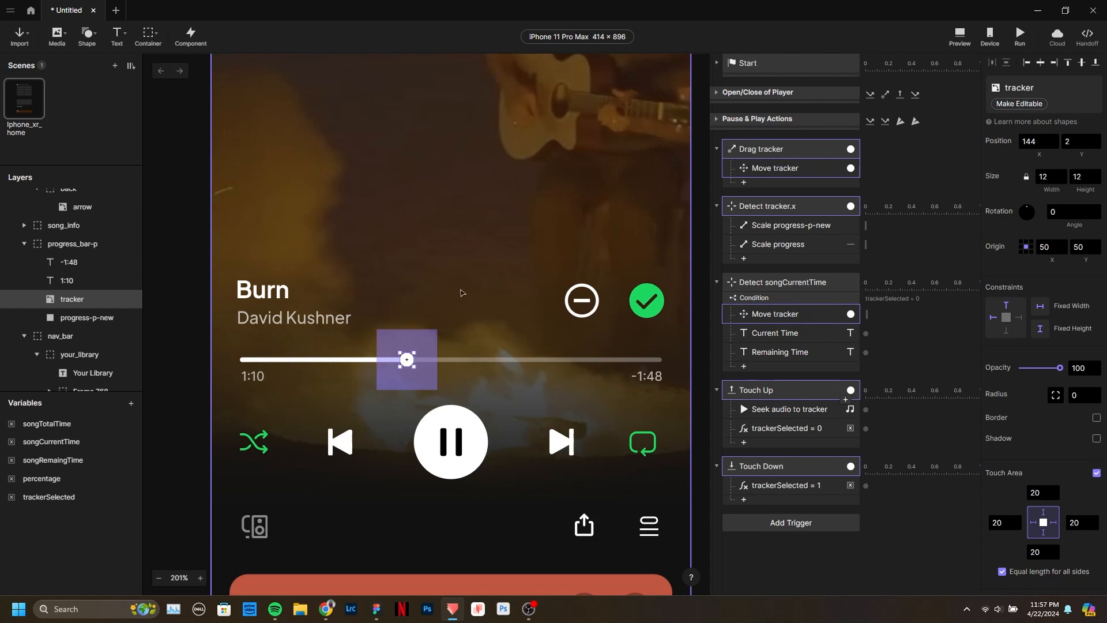
scroll(470, 317, "down", 5)
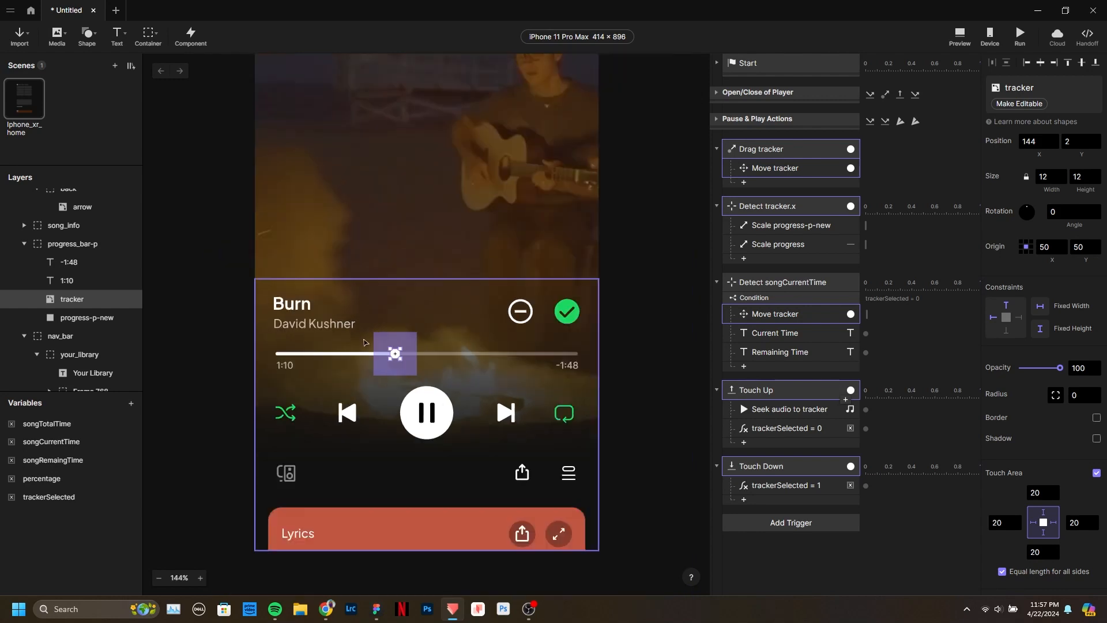
left_click(597, 289)
Collapse the player and home layer groups and select the home group.
scroll(597, 294, "up", 3)
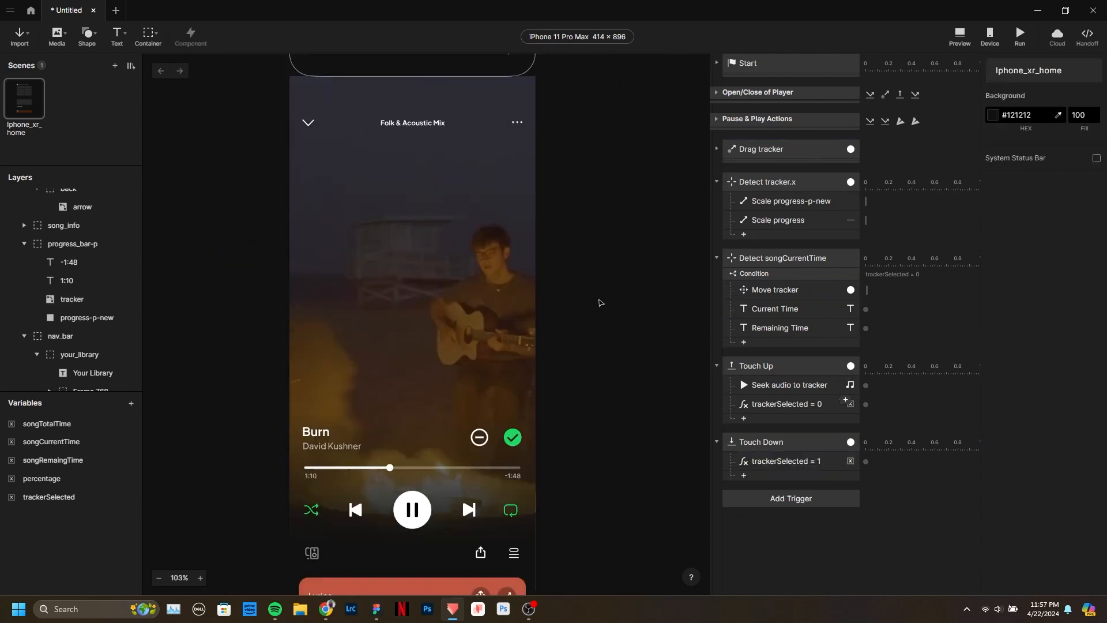
scroll(568, 231, "up", 5)
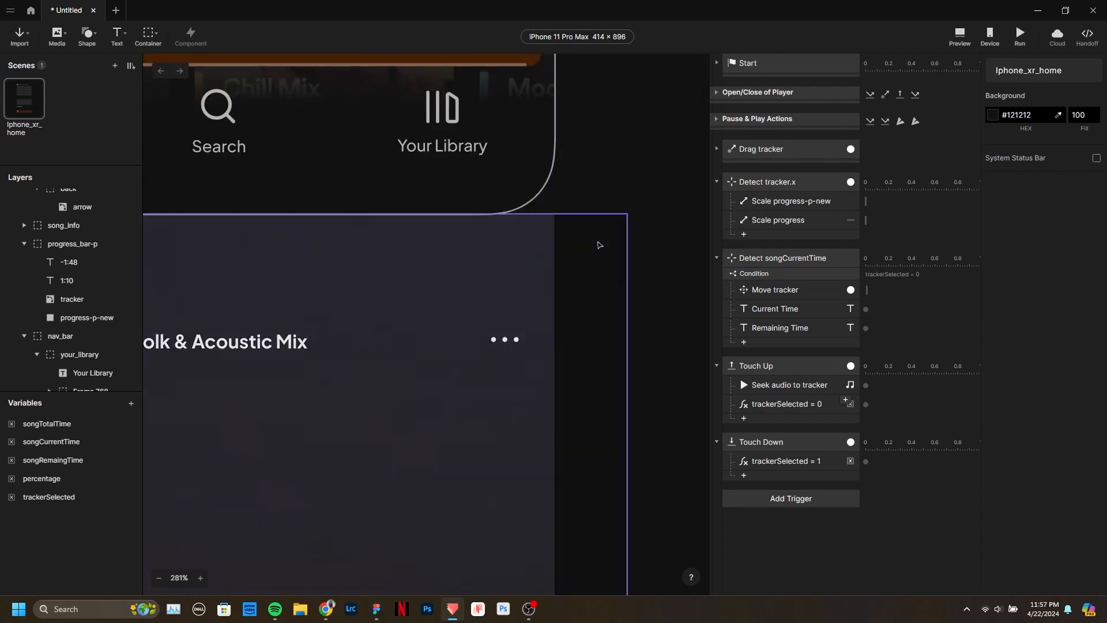
scroll(505, 243, "down", 5)
scroll(85, 328, "up", 3)
scroll(78, 254, "up", 5)
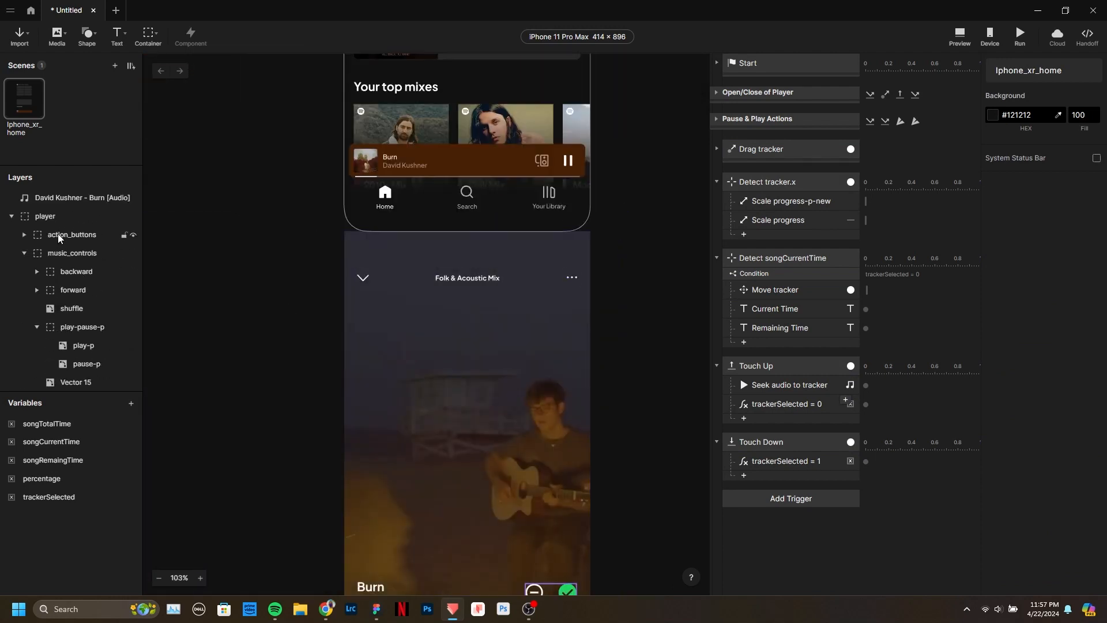
left_click(12, 217)
left_click(12, 235)
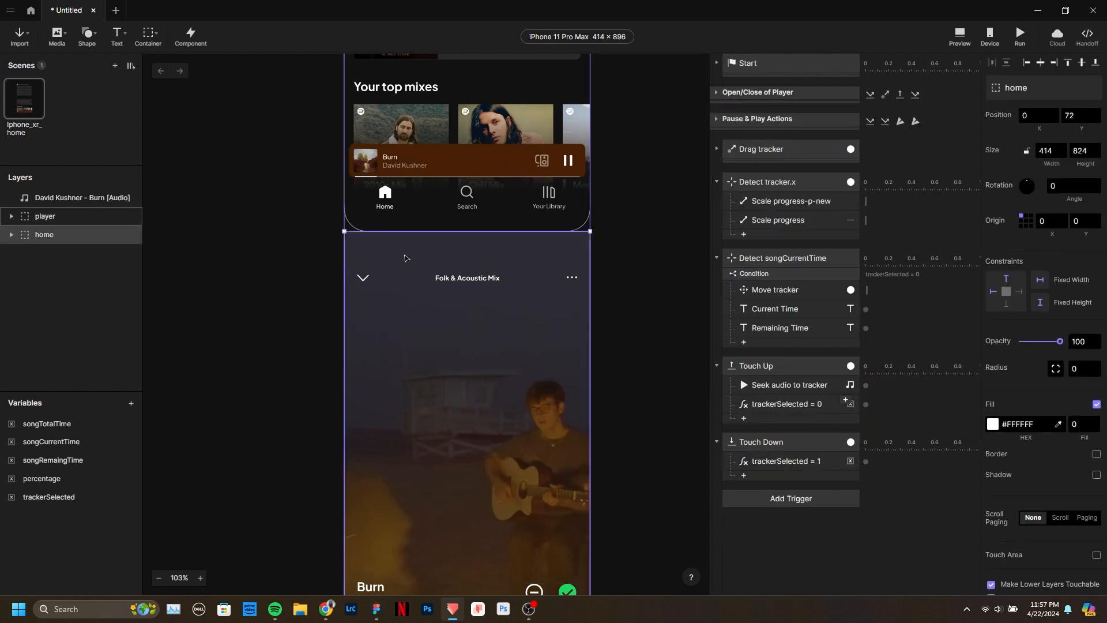
scroll(437, 246, "up", 4)
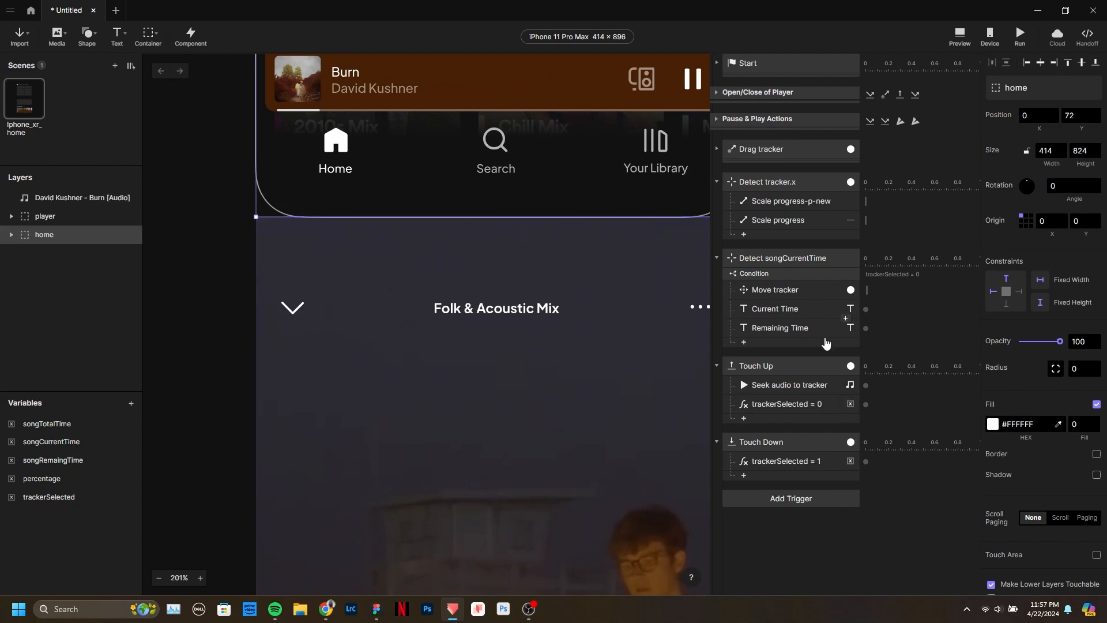
Review the triggers tied to the player group, the Scale responses of both progress bars, and the back layer's tap trigger.
left_click(66, 217)
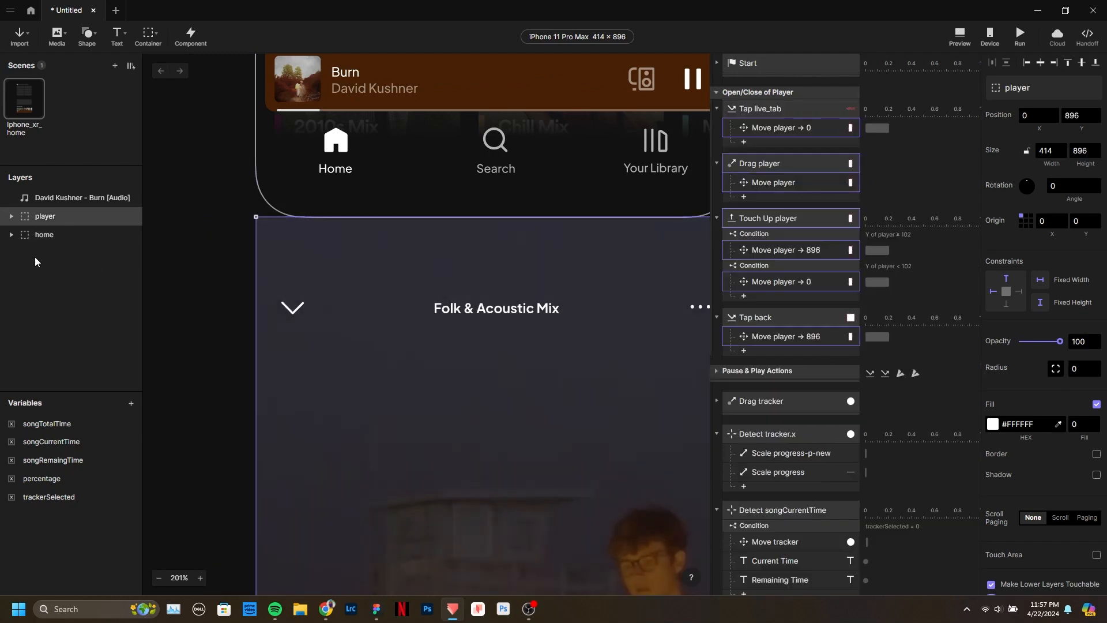
left_click(12, 234)
left_click(12, 234)
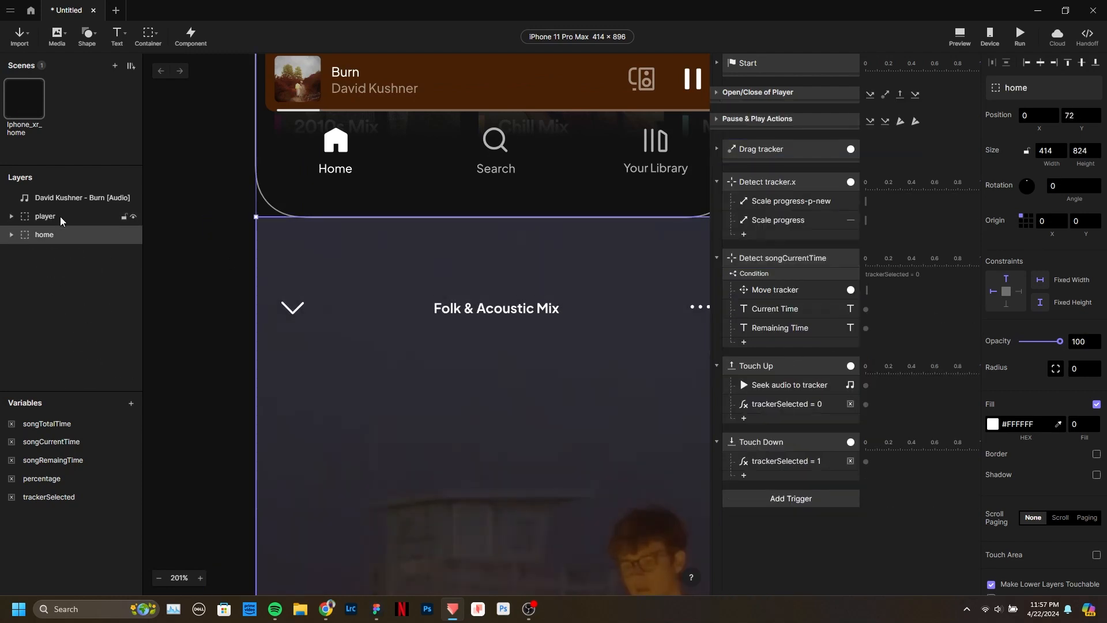
left_click(62, 220)
scroll(224, 285, "down", 3)
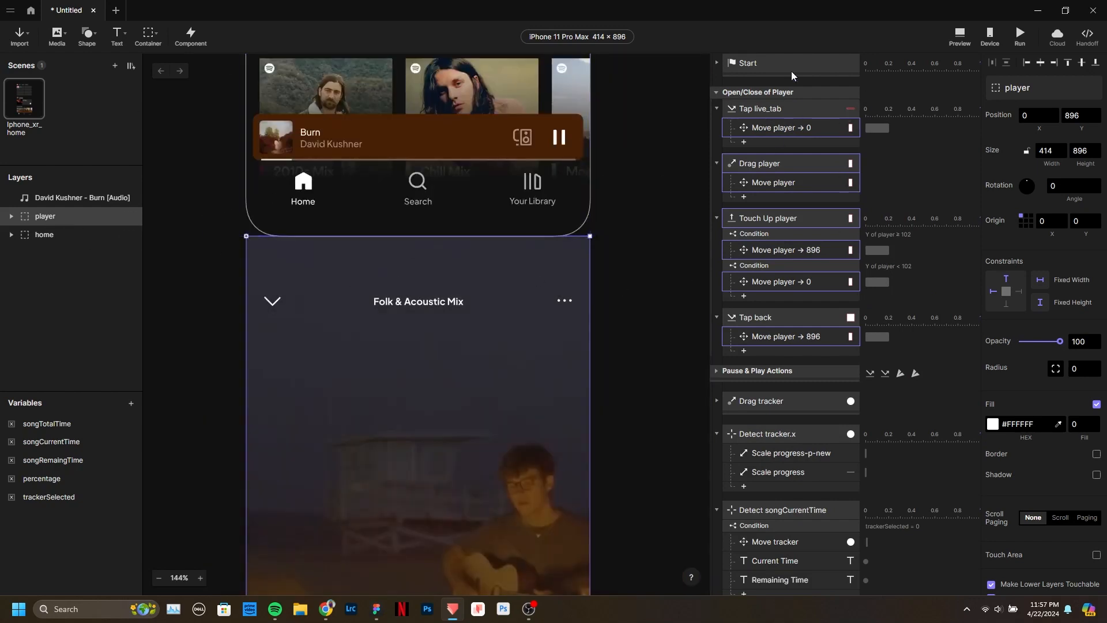
scroll(782, 359, "down", 6)
scroll(811, 422, "up", 6)
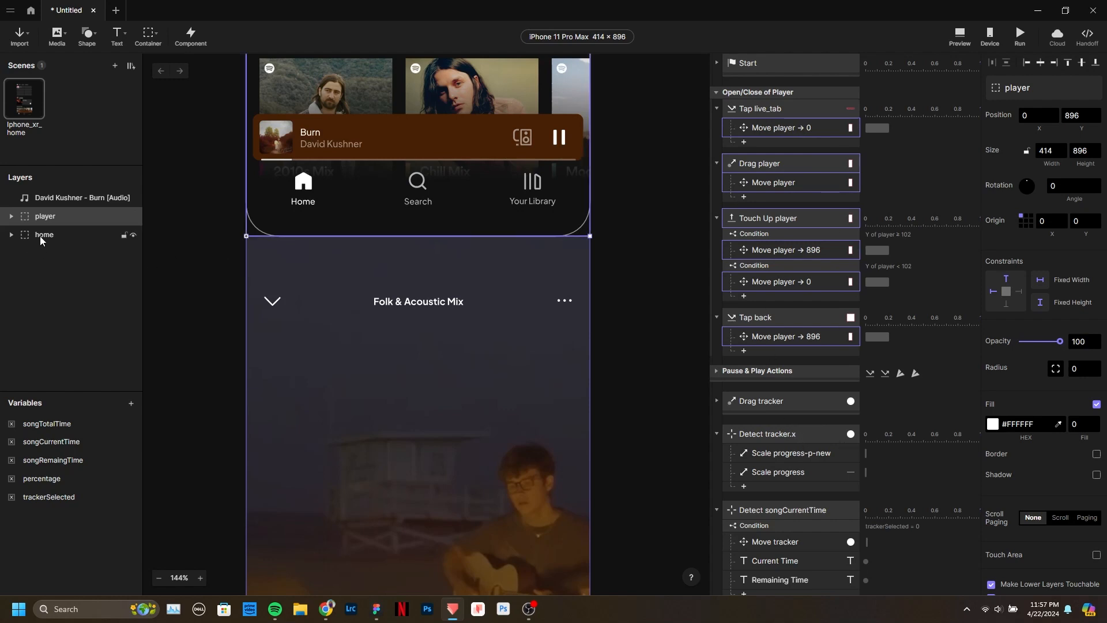
left_click(801, 455)
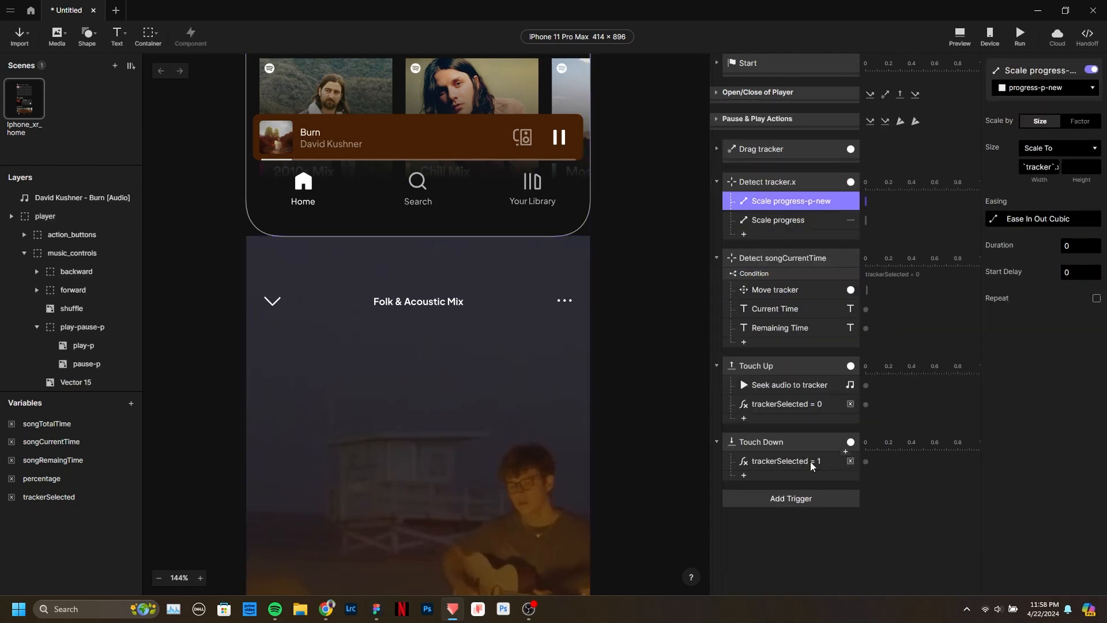
left_click(805, 223)
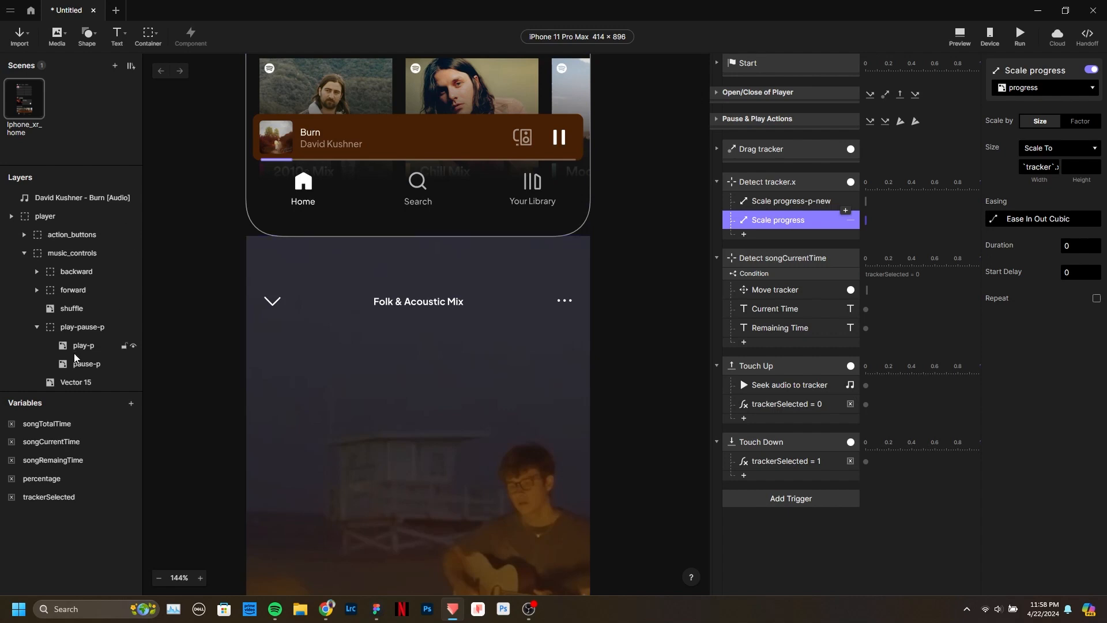
scroll(74, 333, "down", 1)
scroll(68, 345, "up", 1)
scroll(62, 278, "down", 3)
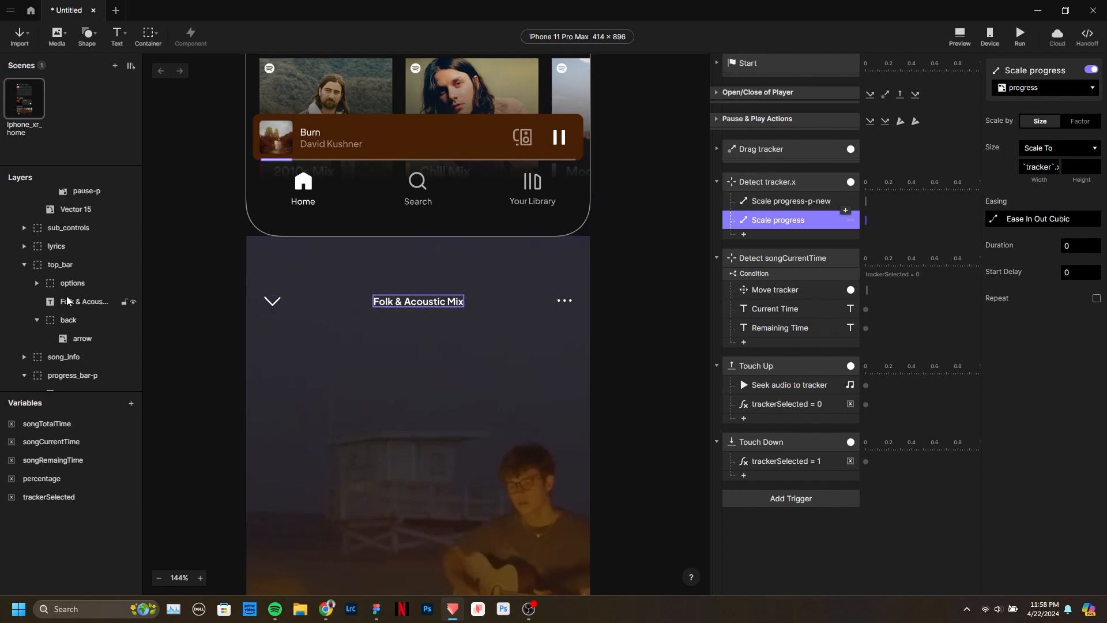
left_click(73, 319)
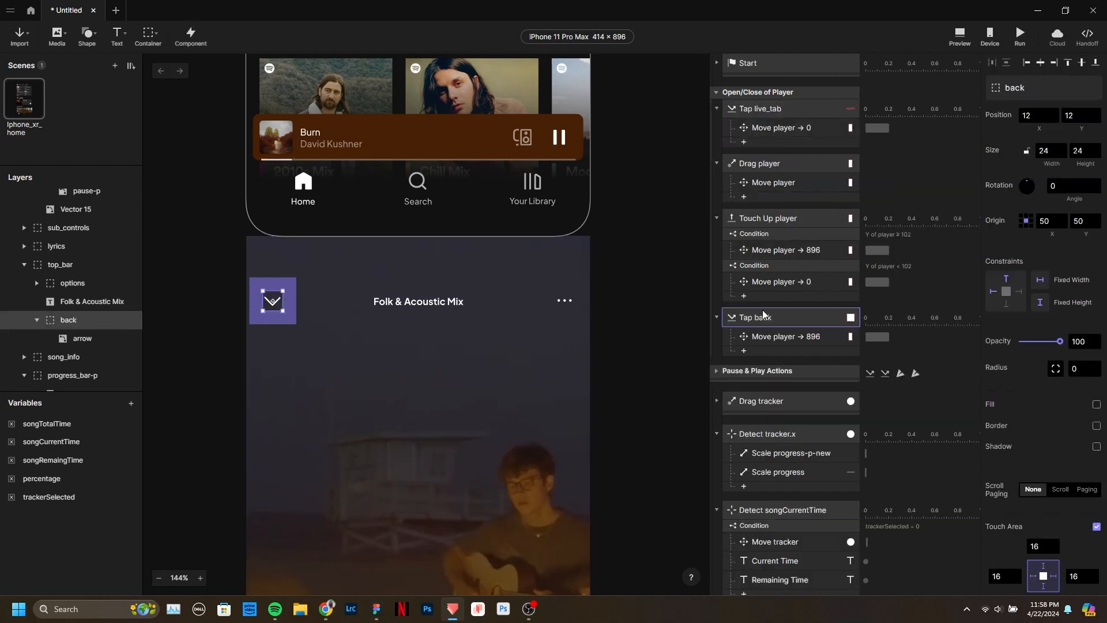
scroll(58, 292, "up", 3)
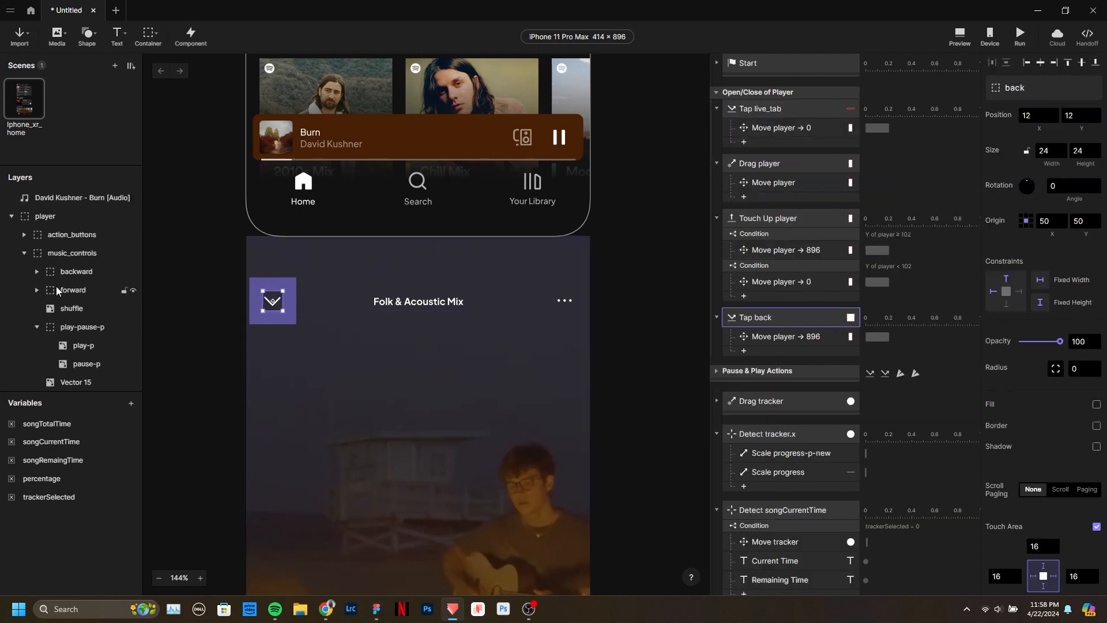
Collapse the player layer group and round its corners with a radius of 36.
left_click(11, 216)
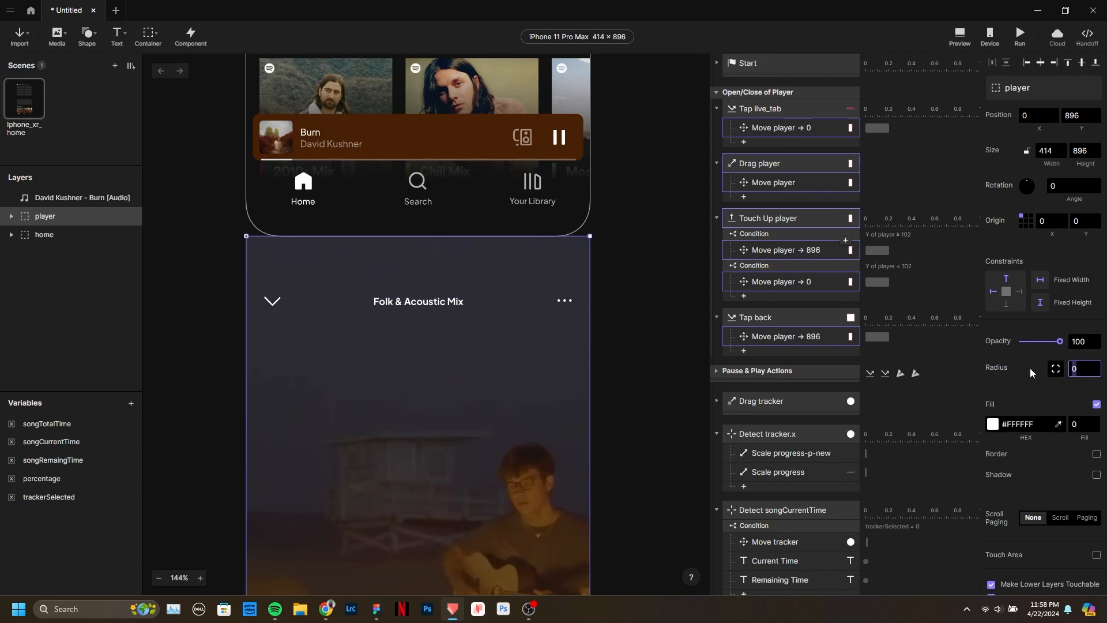
type("24")
key("Return")
type("36")
key("Return")
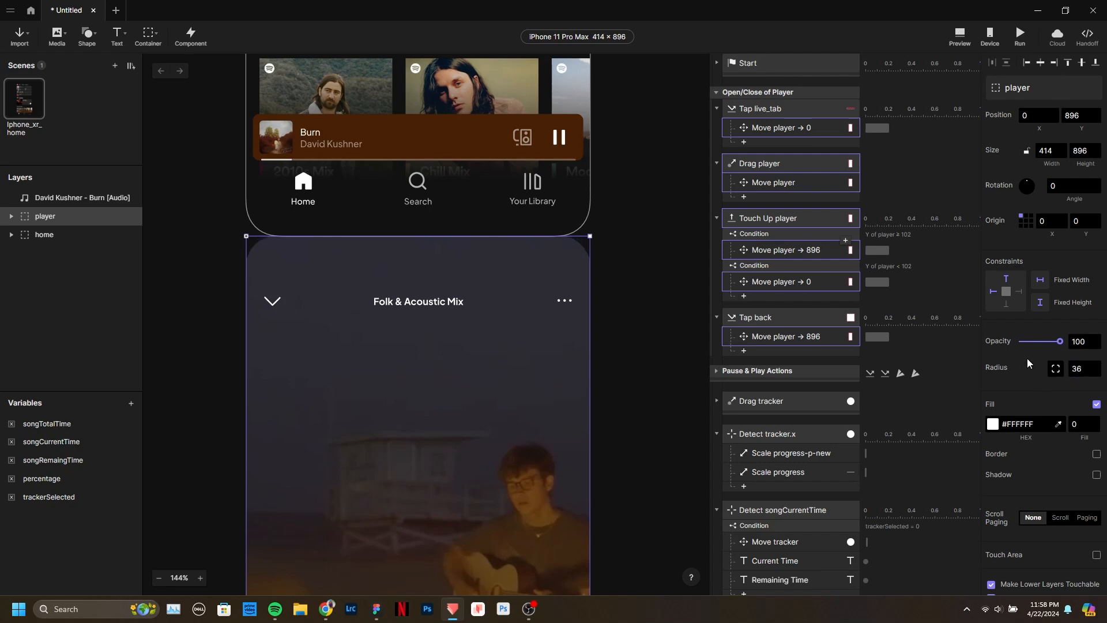
left_click(615, 327)
Preview the prototype, open the player from the mini player, pull it down to collapse it, then reopen it and test a short downward pull.
scroll(402, 287, "down", 3)
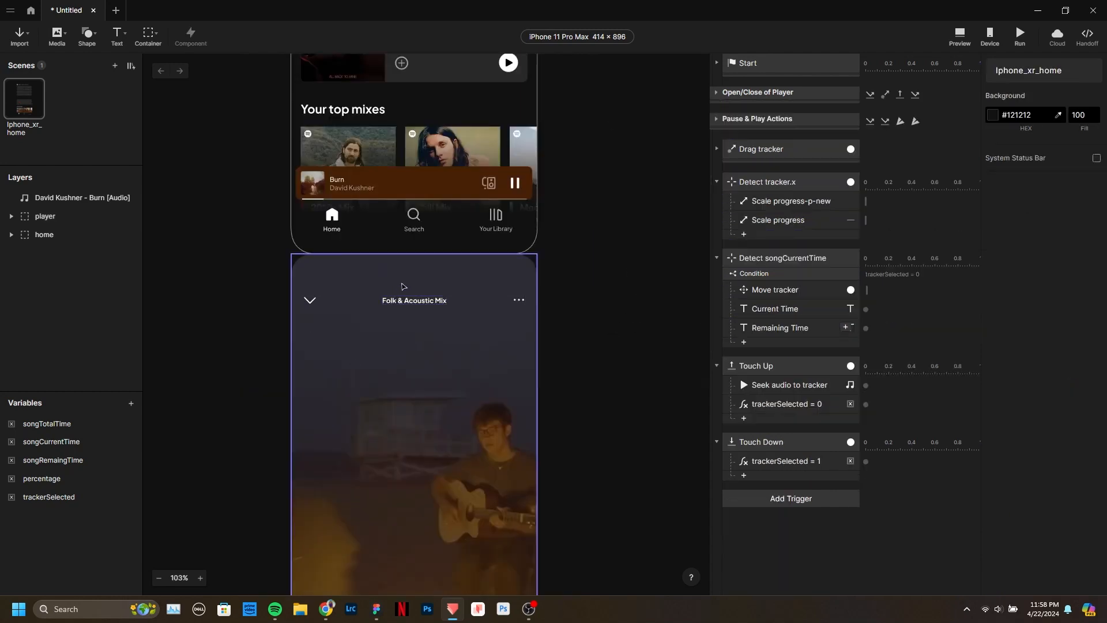
scroll(403, 286, "down", 2)
scroll(536, 332, "down", 4)
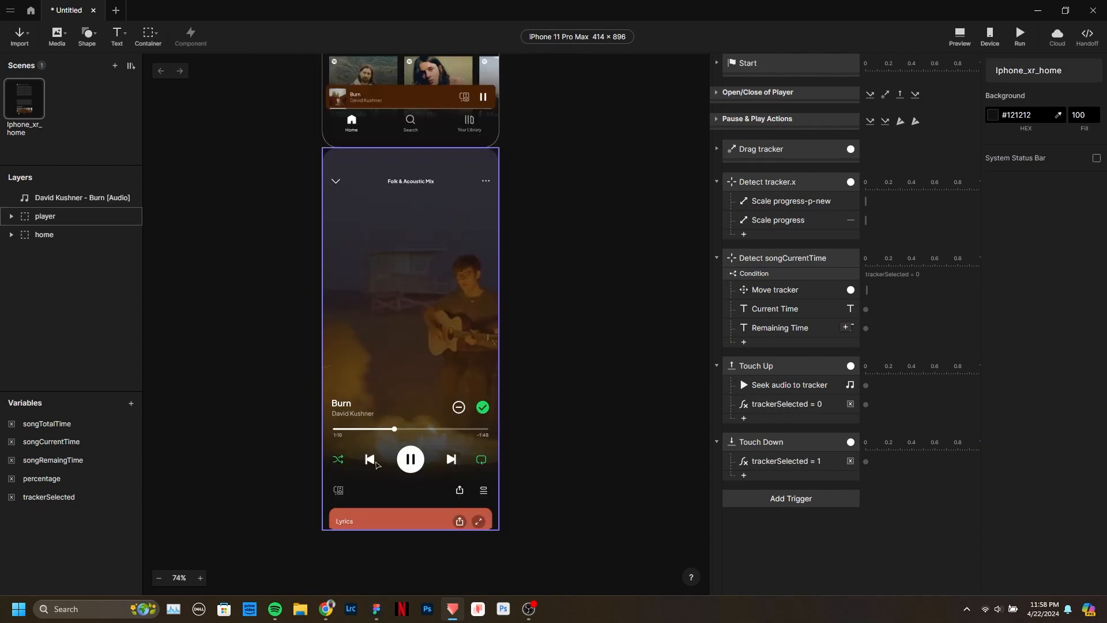
scroll(391, 463, "up", 4)
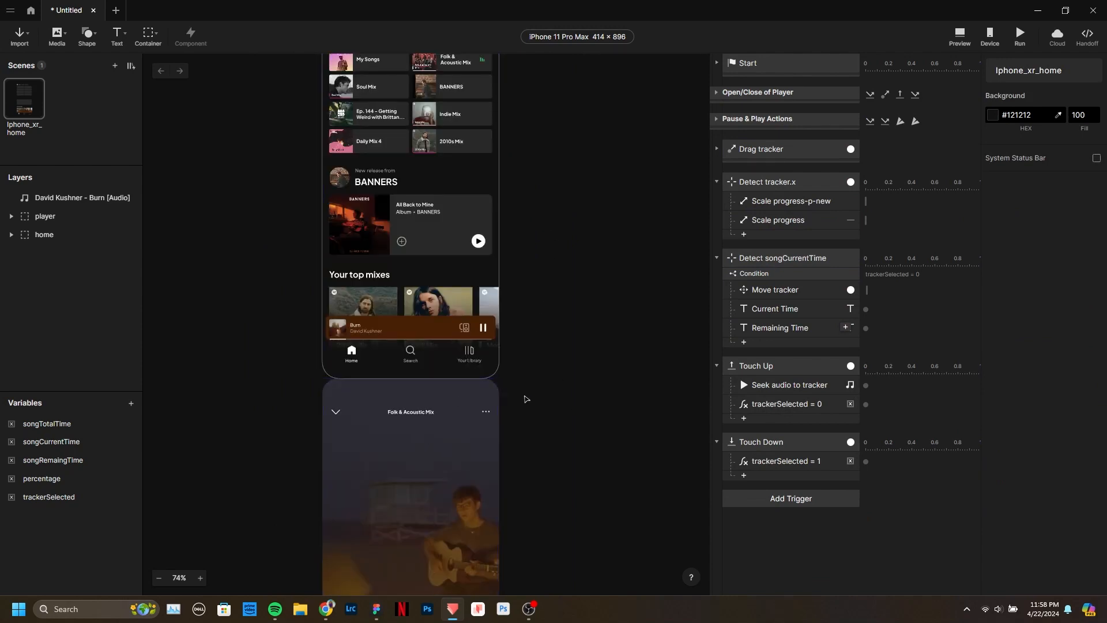
scroll(544, 395, "up", 2)
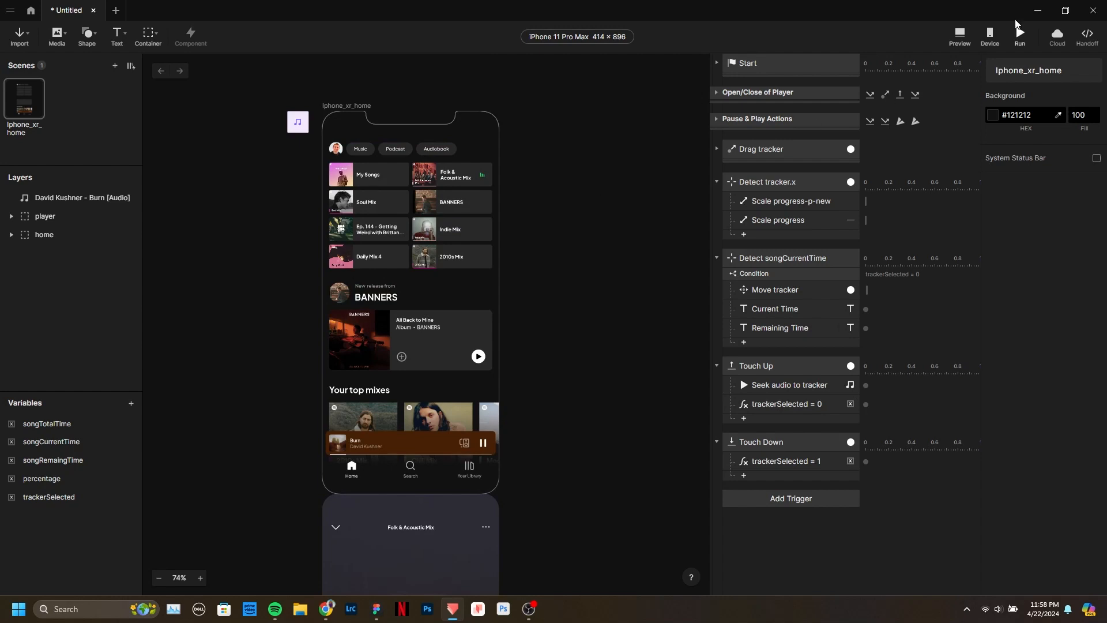
left_click(960, 36)
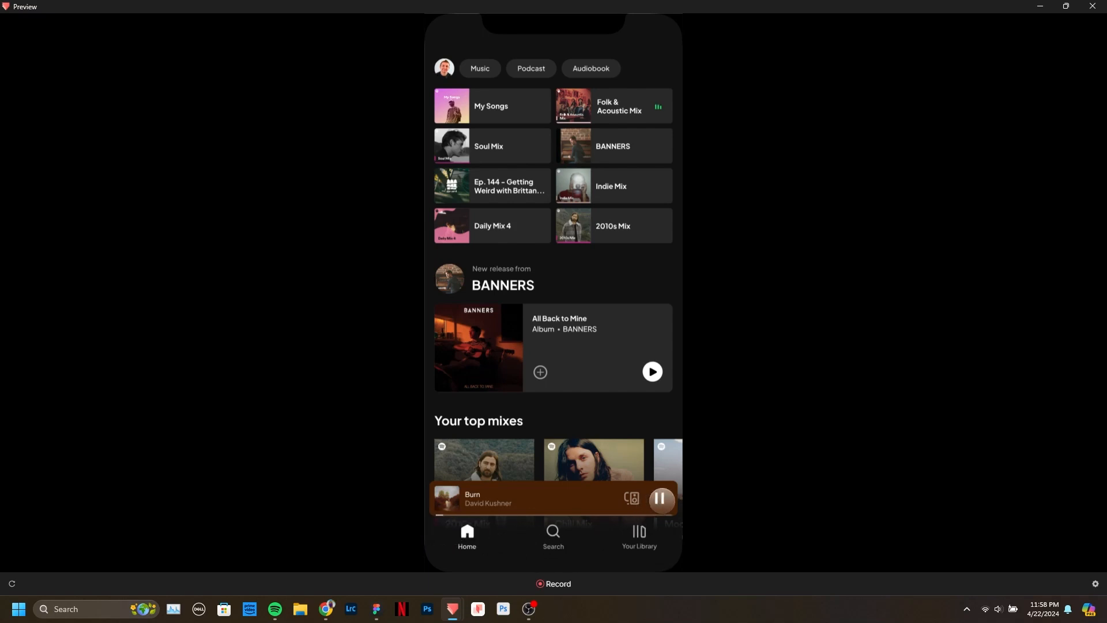
left_click(661, 497)
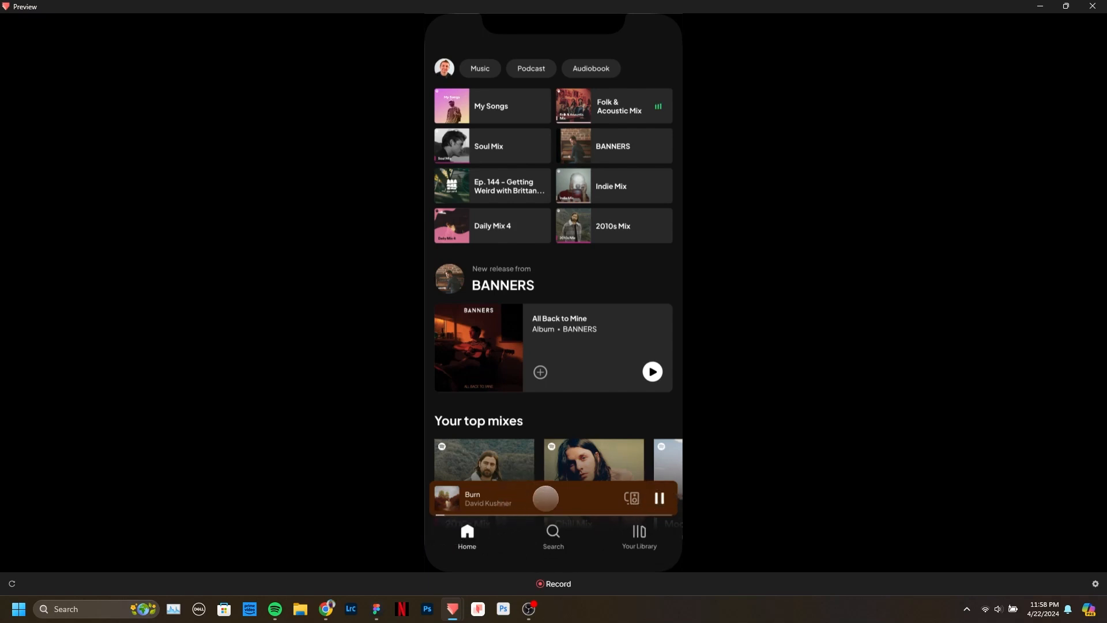
left_click(545, 496)
left_click_drag(523, 136, 585, 369)
left_click(558, 499)
mouse_move(573, 134)
left_mouse_down()
mouse_move(575, 182)
mouse_move(595, 152)
left_mouse_up()
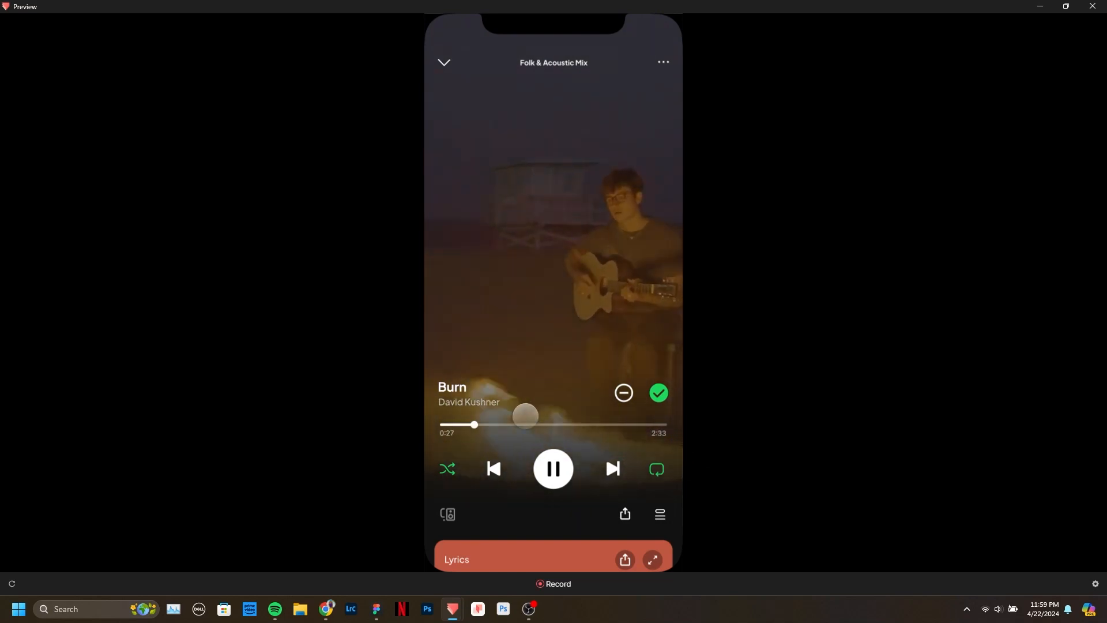
Seek the song to about 1:52 with the tracker, pause it, and pull the player down to collapse it.
left_click_drag(476, 426, 582, 426)
left_click(551, 465)
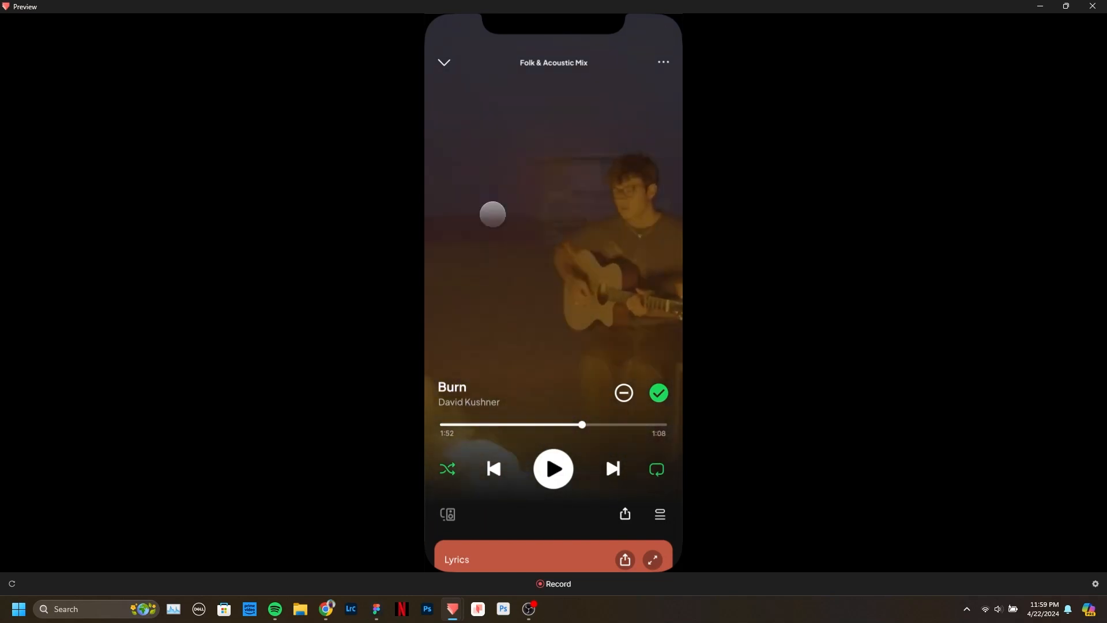
left_click_drag(568, 178, 658, 461)
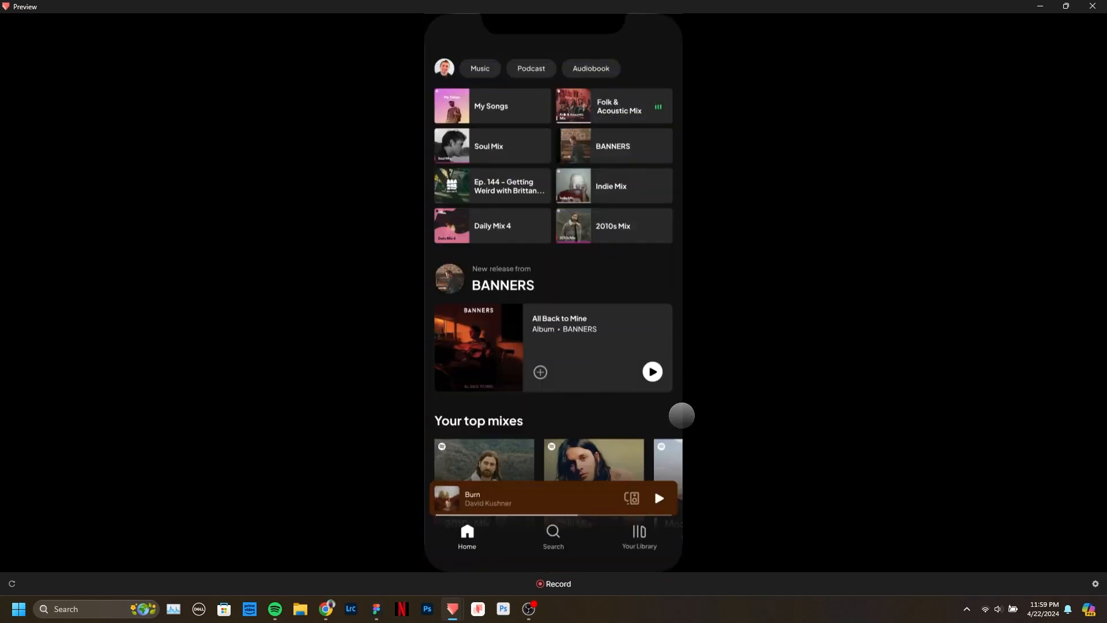